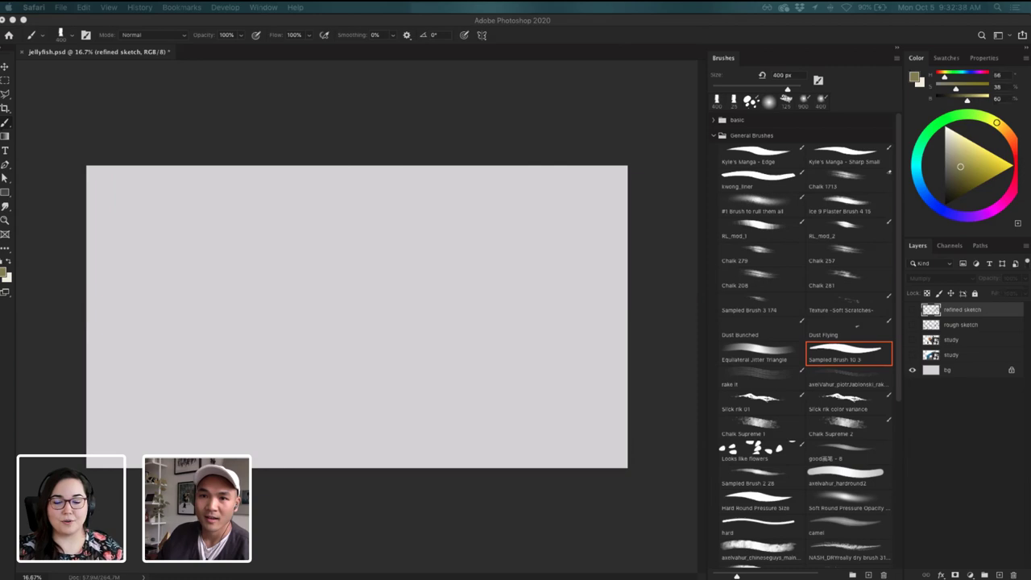
# - Switch to Safari, place the illustrator's portfolio site over the canvas and open the Personal Style project
pyautogui.moveTo(0, 50)
pyautogui.mouseDown()
pyautogui.moveTo(313, 62)
pyautogui.moveTo(160, 72)
pyautogui.mouseUp()
pyautogui.moveTo(747, 519); pyautogui.dragTo(898, 552)
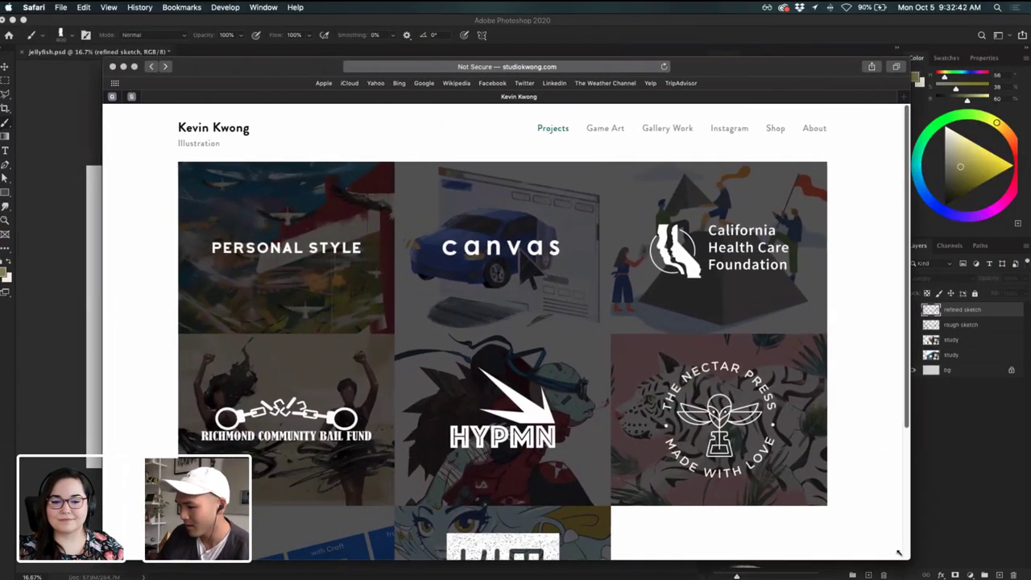
pyautogui.click(286, 247)
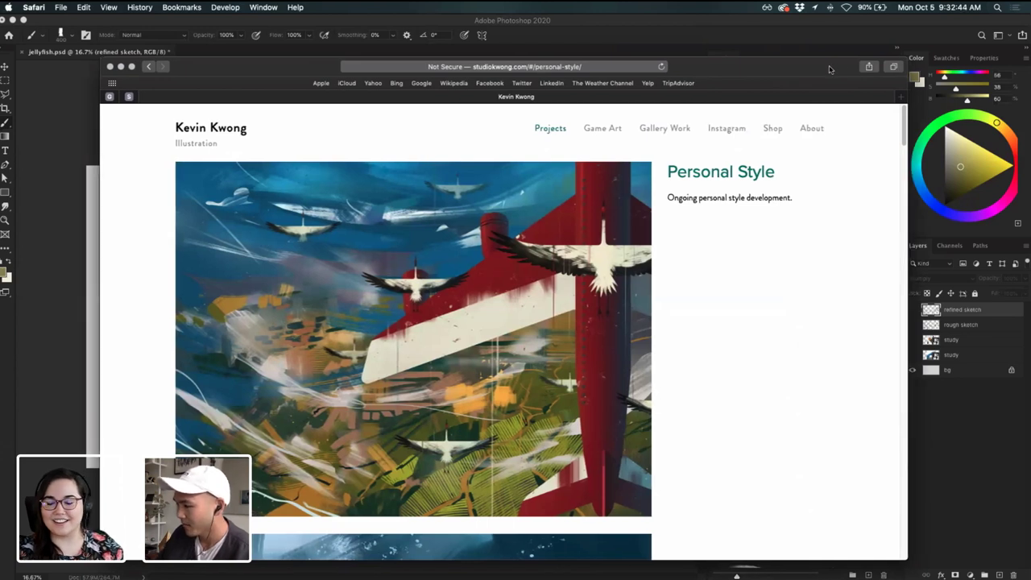
pyautogui.moveTo(830, 68); pyautogui.dragTo(824, 58)
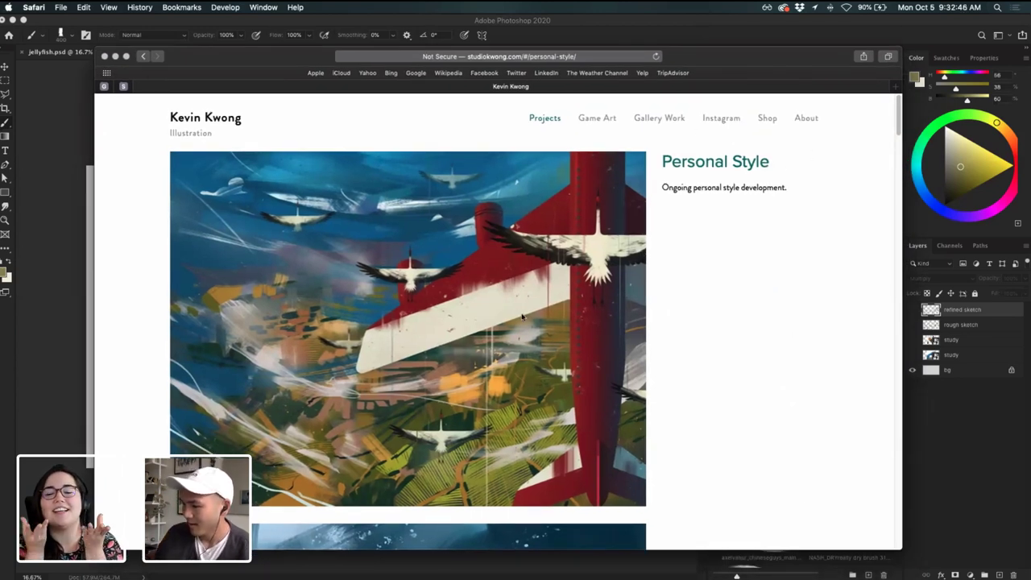
# - Look through the Personal Style paintings, from the red plane with cranes down to the dining table interior
pyautogui.scroll(-3, 522, 315)
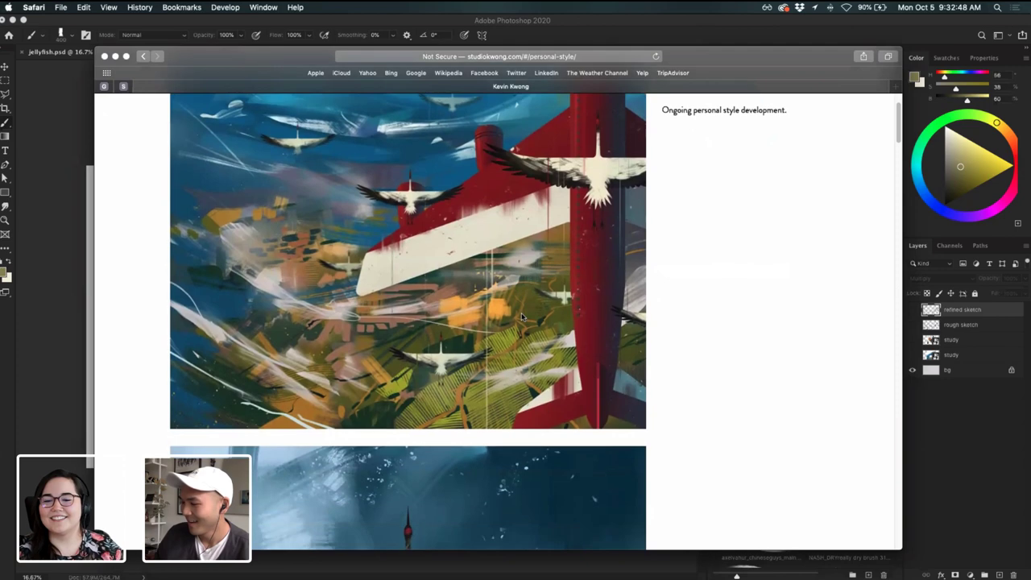
pyautogui.scroll(-12, 521, 312)
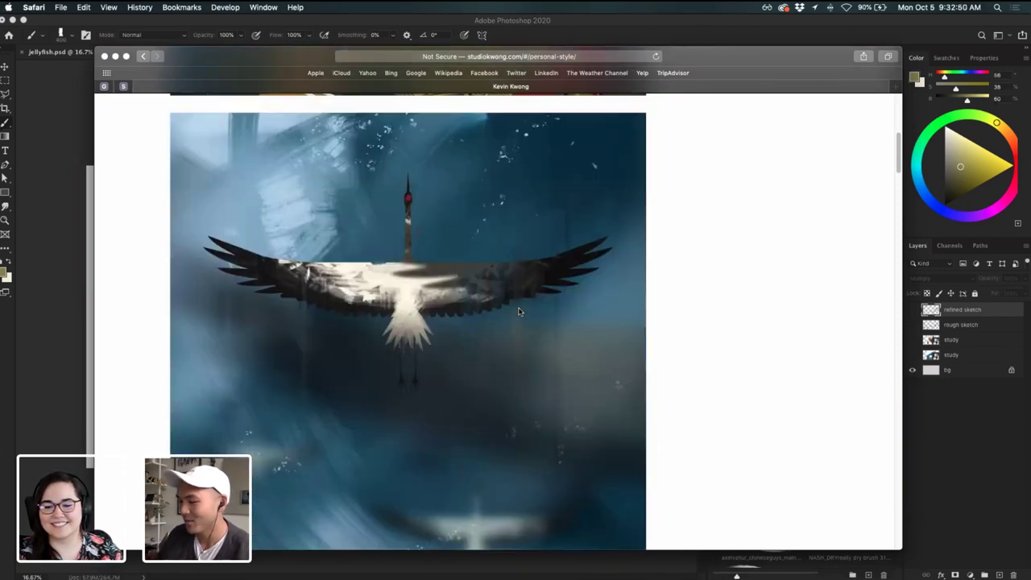
pyautogui.scroll(-9, 519, 313)
pyautogui.scroll(-2, 518, 314)
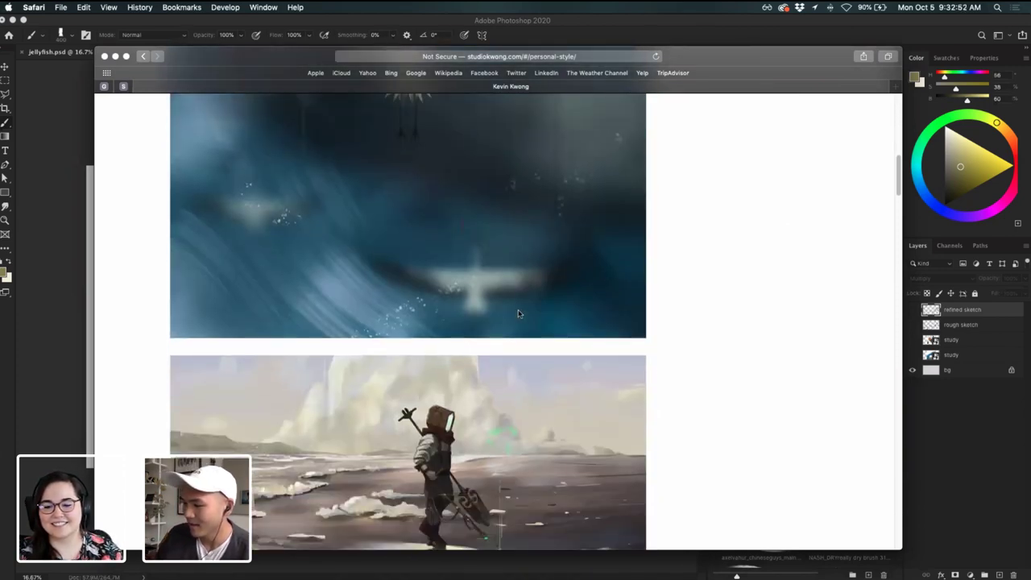
pyautogui.scroll(-6, 519, 314)
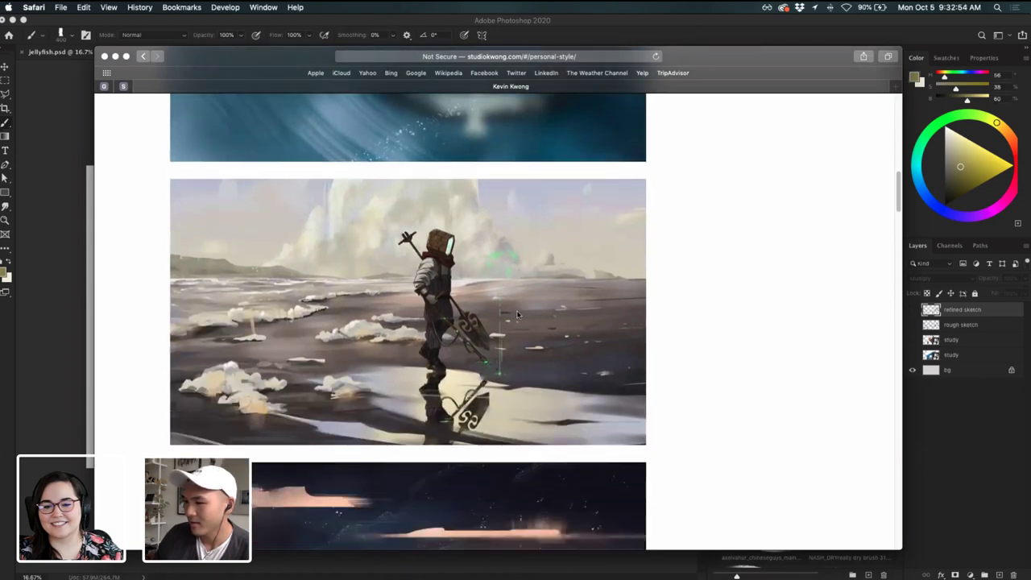
pyautogui.scroll(-5, 517, 316)
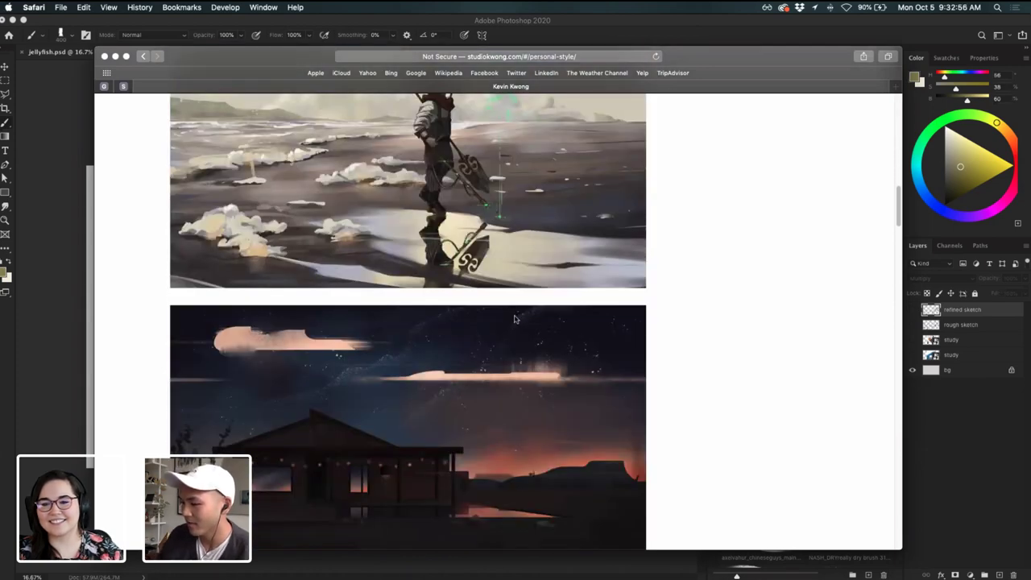
pyautogui.scroll(-6, 514, 320)
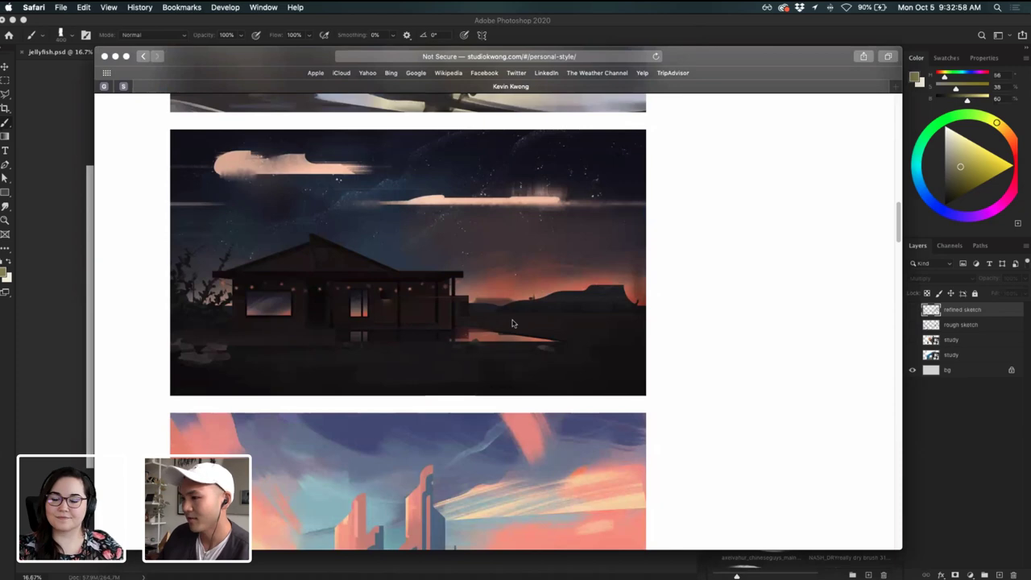
pyautogui.scroll(-5, 511, 322)
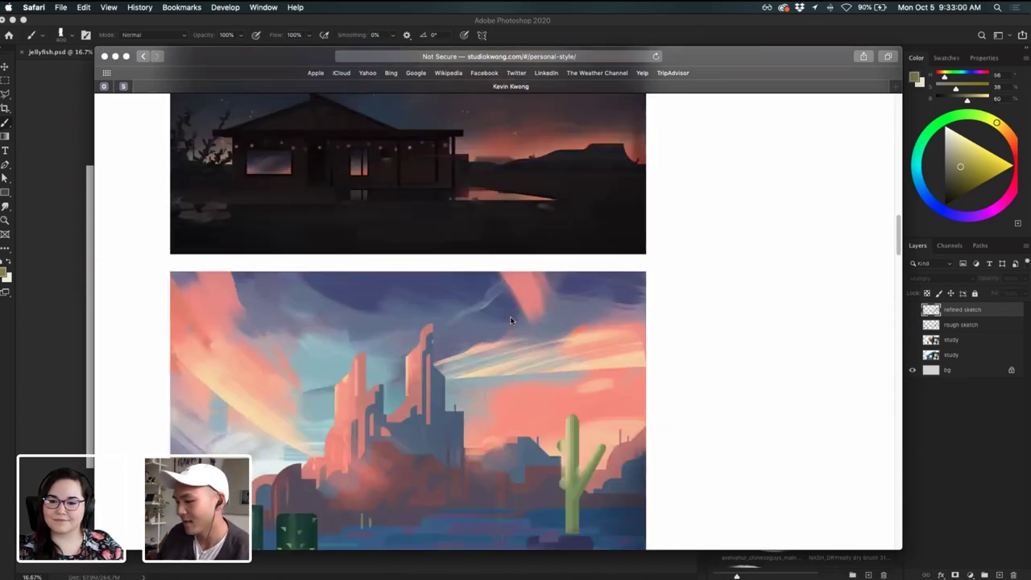
pyautogui.scroll(-6, 510, 320)
pyautogui.scroll(-6, 511, 319)
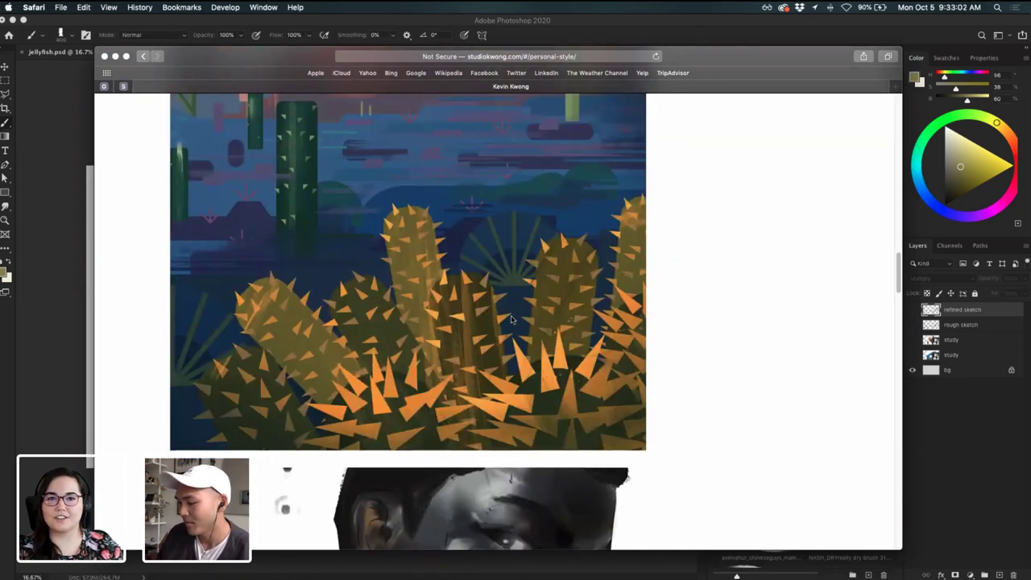
pyautogui.scroll(-10, 510, 319)
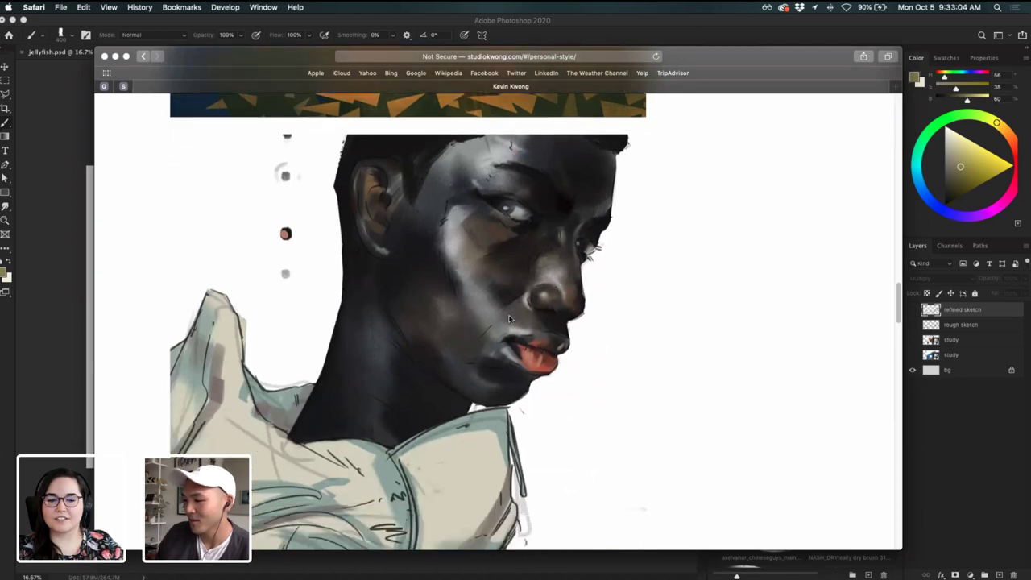
pyautogui.scroll(-20, 509, 319)
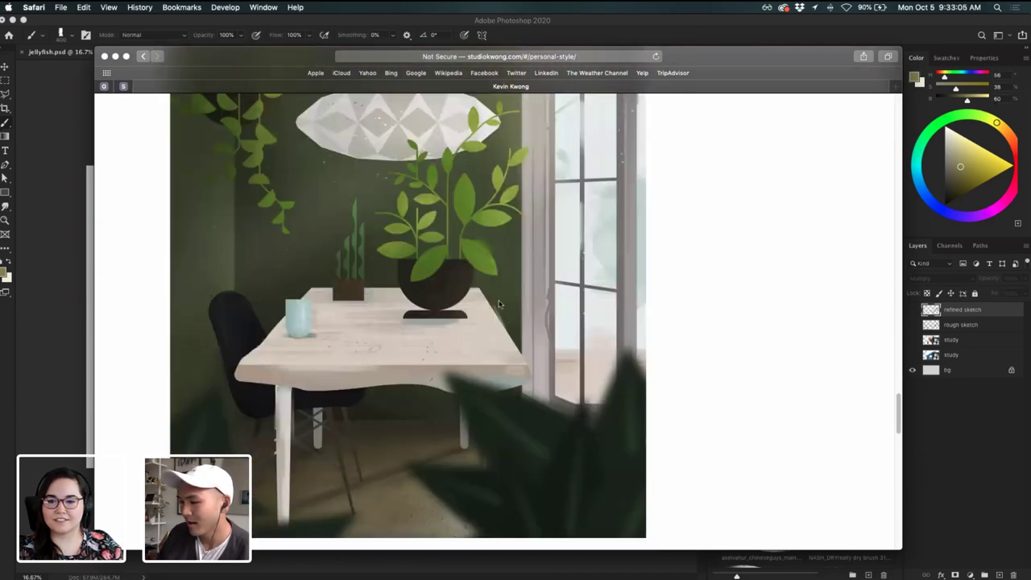
# - Return to the portfolio's project overview and open the Hypemon project, placing the browser window higher on the screen
pyautogui.click(141, 56)
pyautogui.click(175, 71)
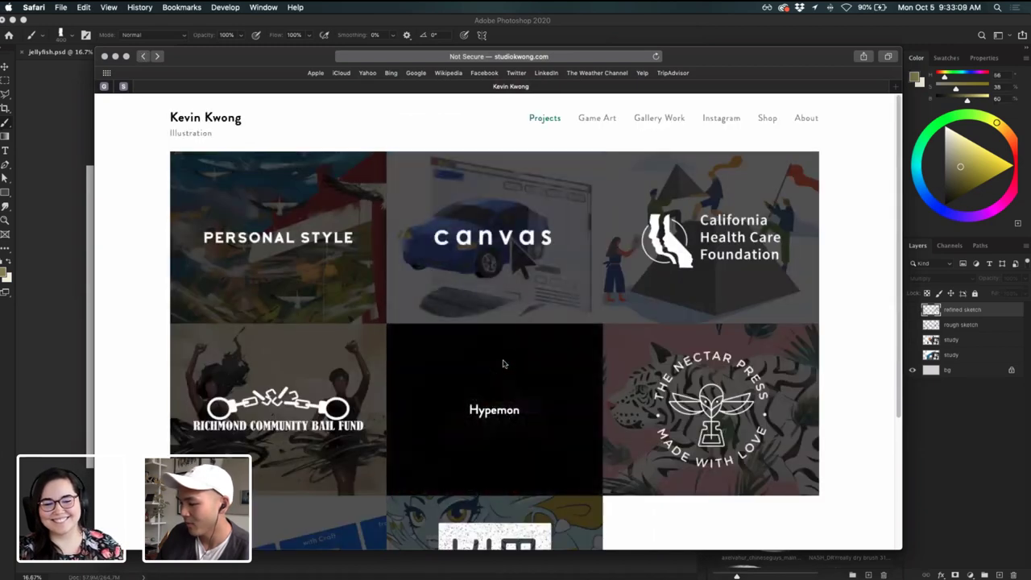
pyautogui.click(503, 364)
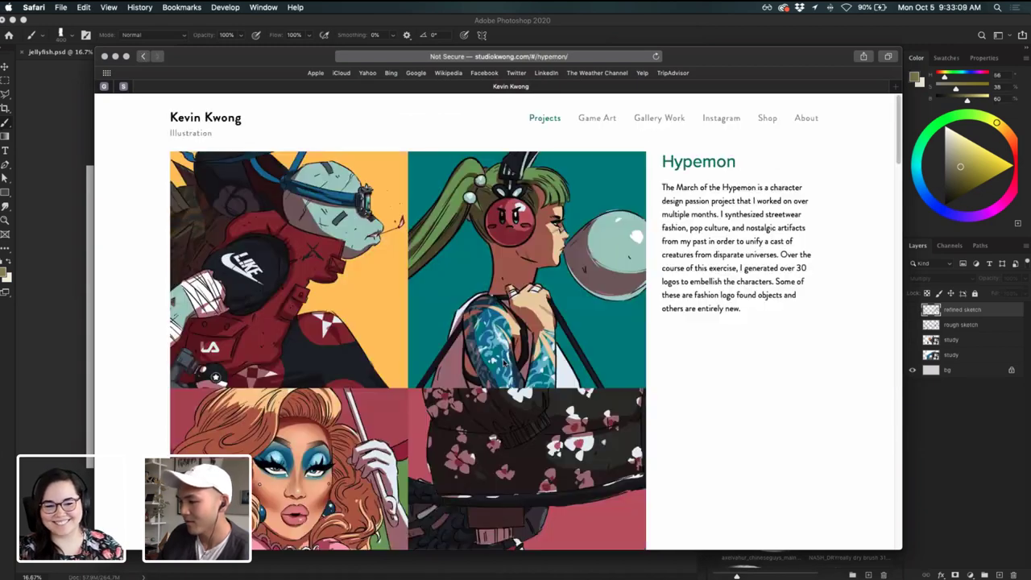
pyautogui.moveTo(809, 56); pyautogui.dragTo(806, 33)
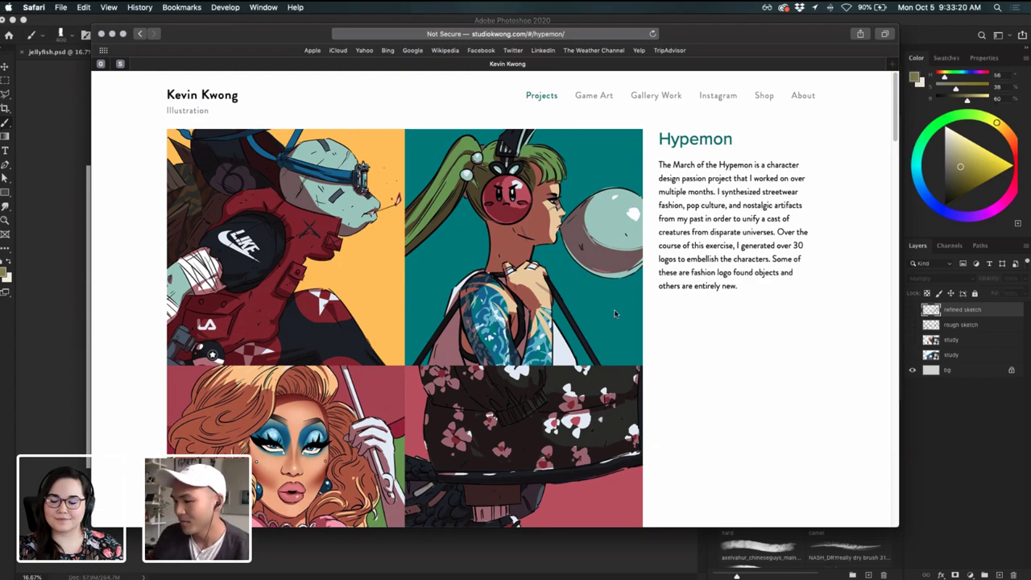
# - Look through the Hypemon project's character portraits, full-body lineup rows and black logo sheet
pyautogui.scroll(-5, 615, 313)
pyautogui.scroll(-15, 615, 313)
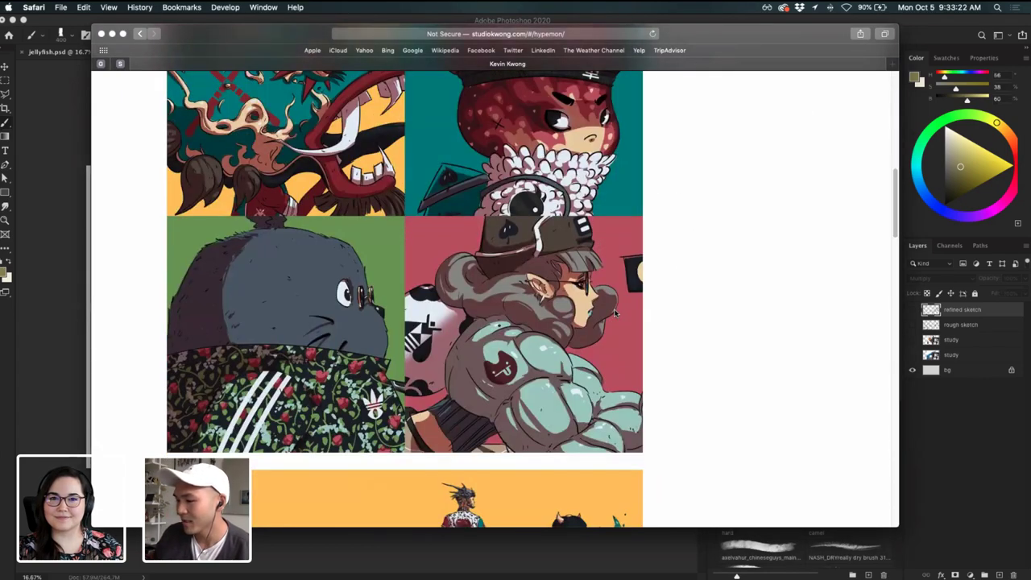
pyautogui.scroll(-7, 615, 312)
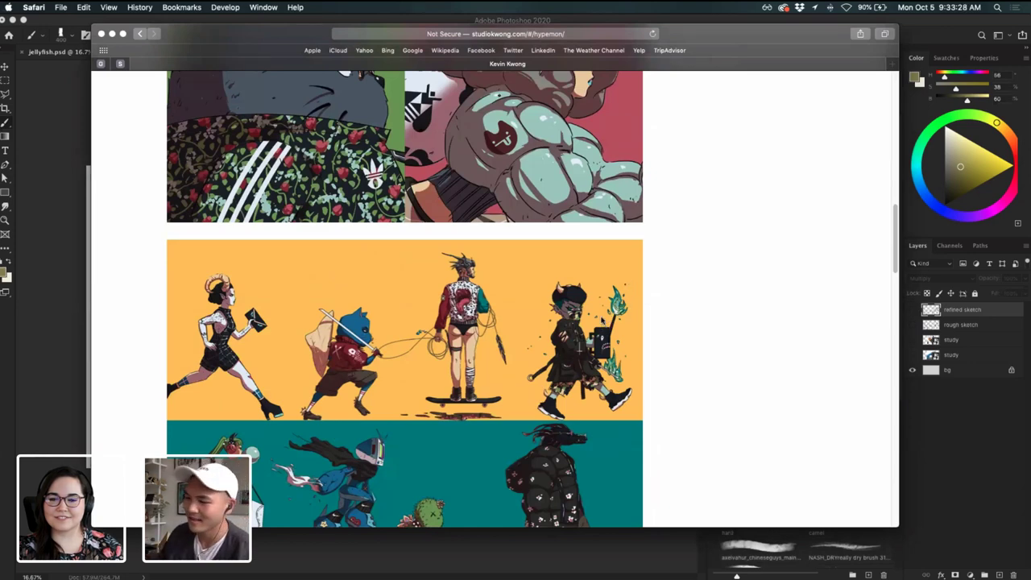
pyautogui.scroll(-7, 602, 322)
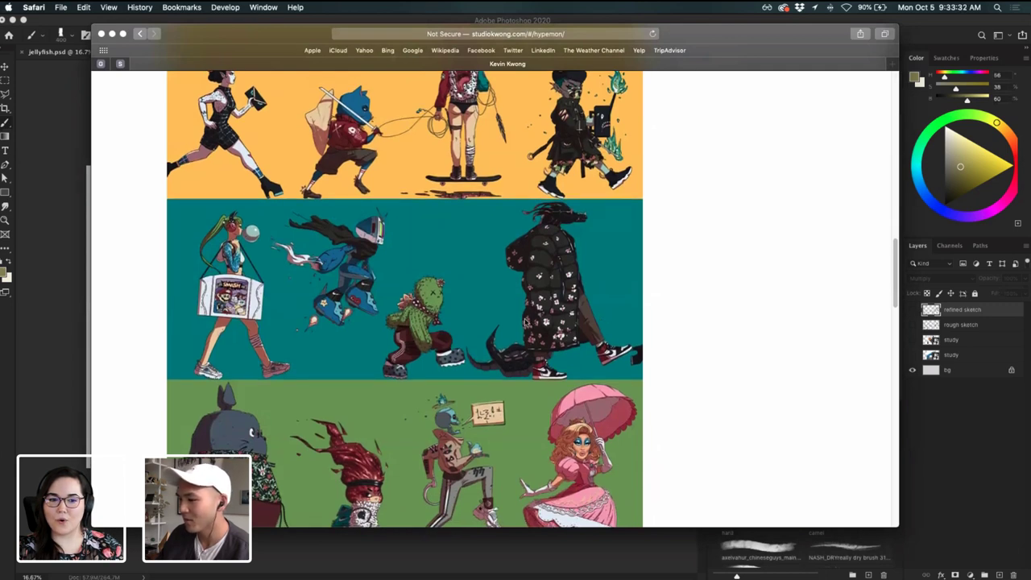
pyautogui.scroll(-10, 524, 322)
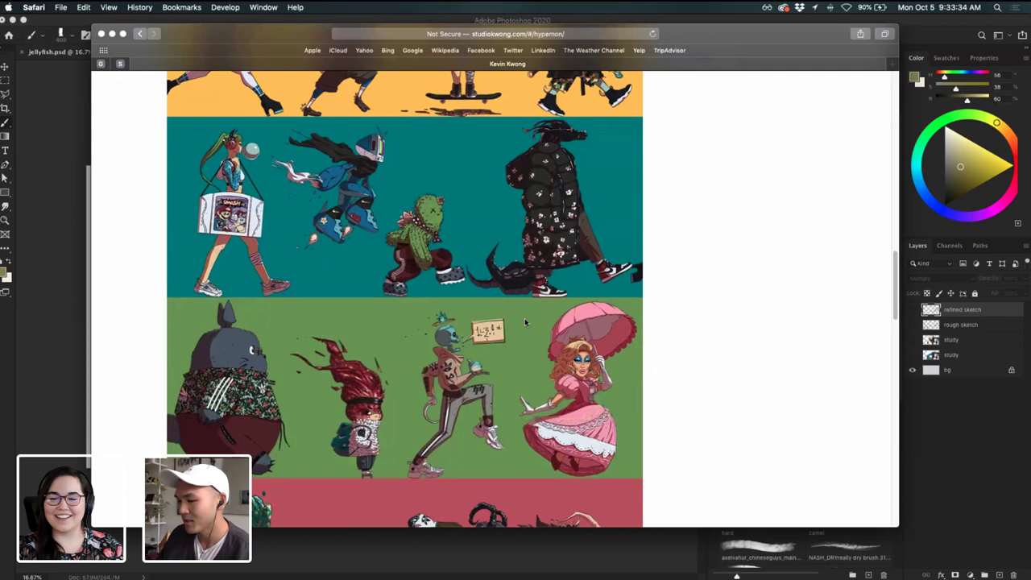
pyautogui.scroll(-7, 525, 322)
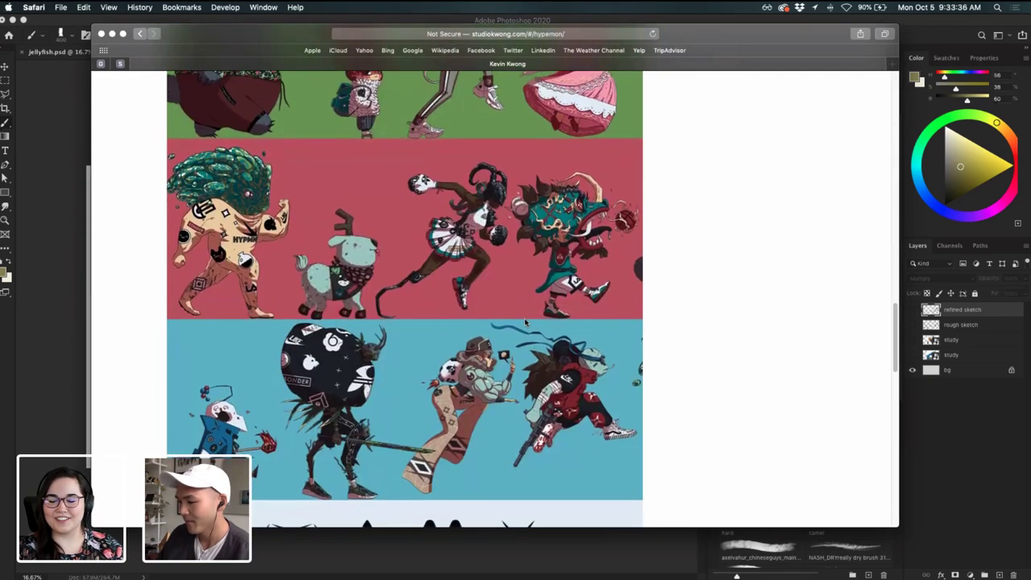
pyautogui.scroll(-3, 525, 321)
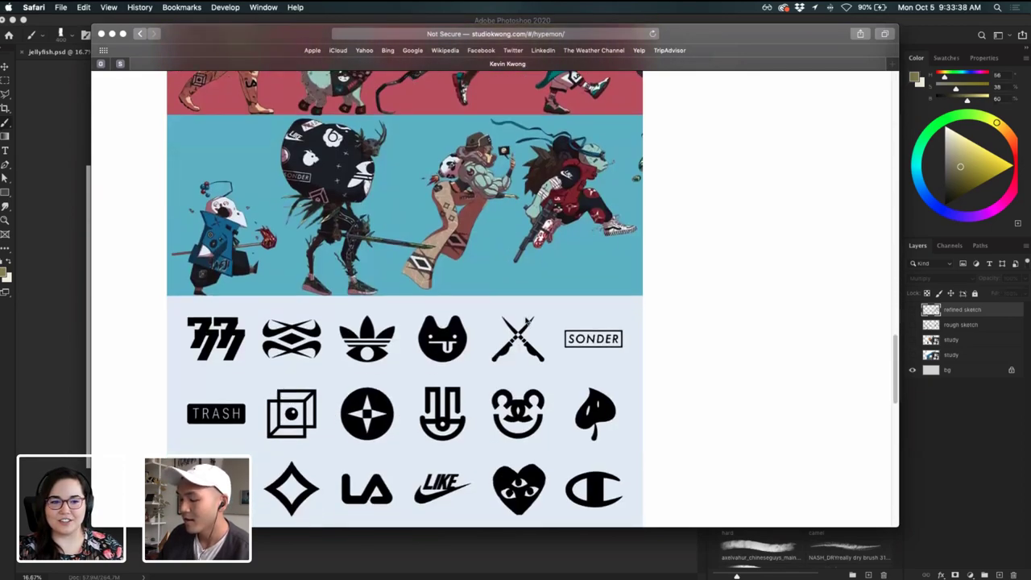
pyautogui.scroll(8, 524, 320)
pyautogui.scroll(-10, 525, 320)
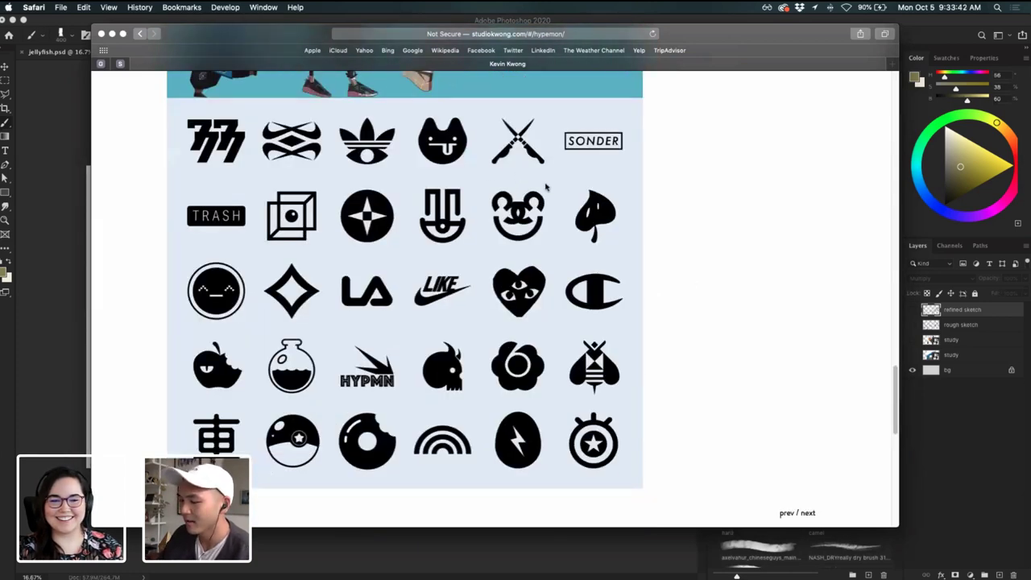
pyautogui.scroll(7, 395, 410)
pyautogui.scroll(-7, 395, 410)
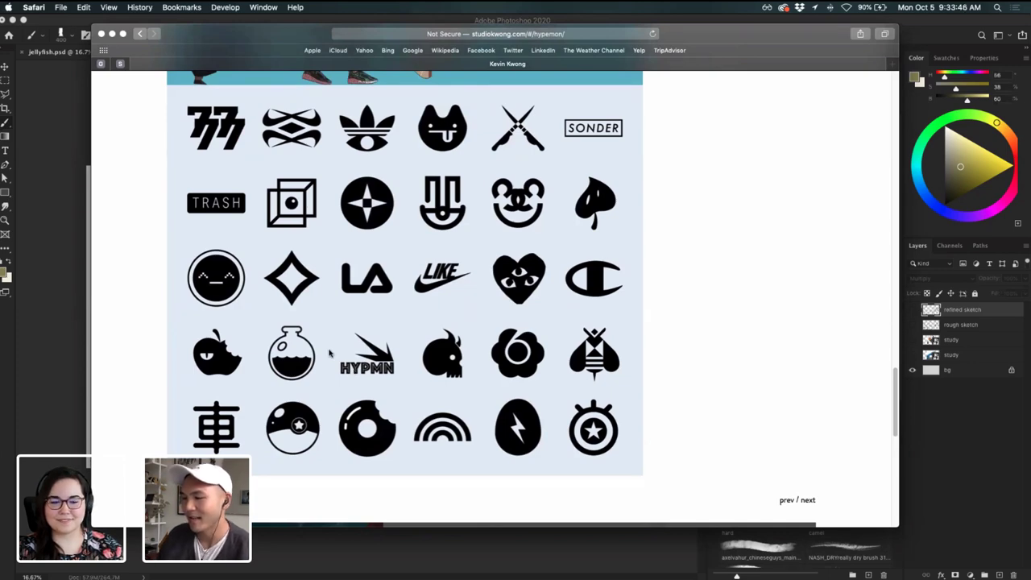
pyautogui.scroll(8, 329, 351)
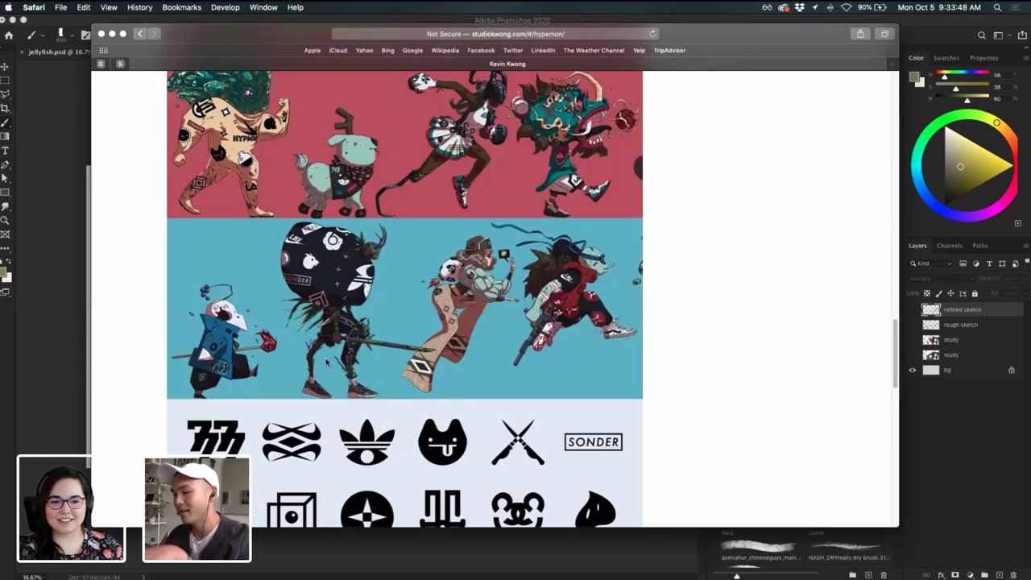
pyautogui.scroll(5, 327, 357)
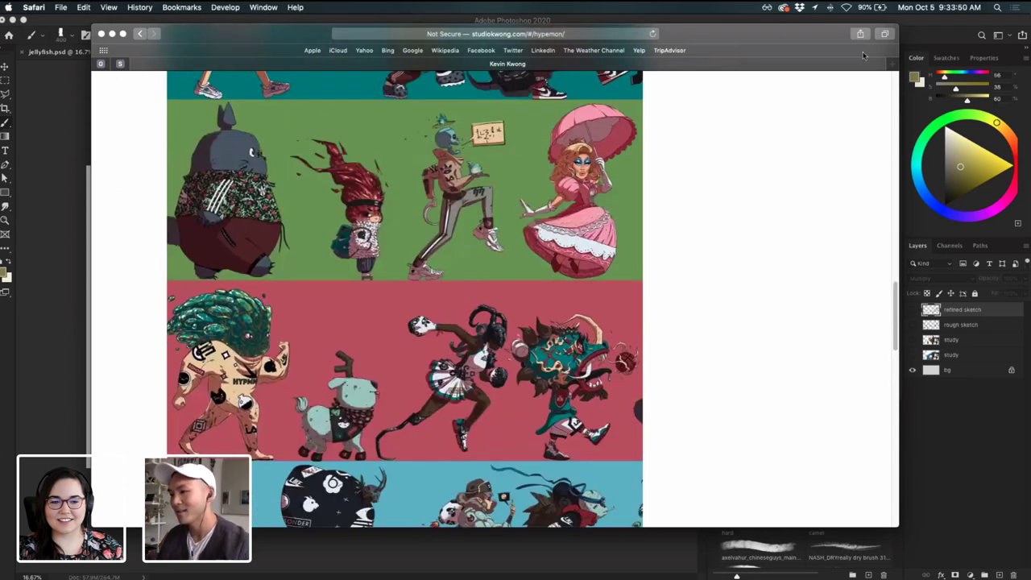
# - Reposition the browser window over the canvas and review the green, red and blue rows of the Hypemon lineup again
pyautogui.moveTo(817, 45); pyautogui.dragTo(858, 61)
pyautogui.scroll(-10, 775, 225)
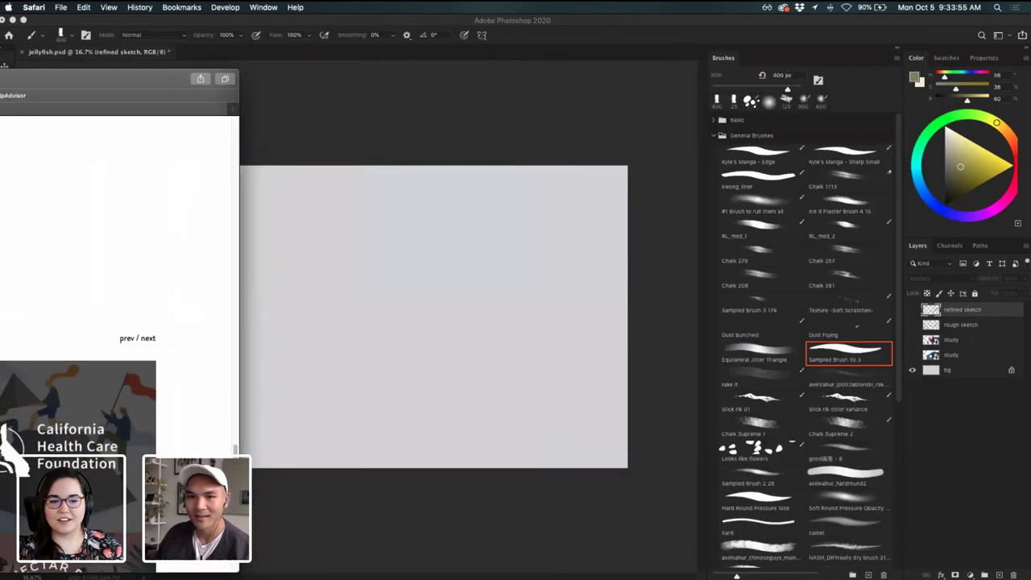
pyautogui.moveTo(121, 79); pyautogui.dragTo(384, 165)
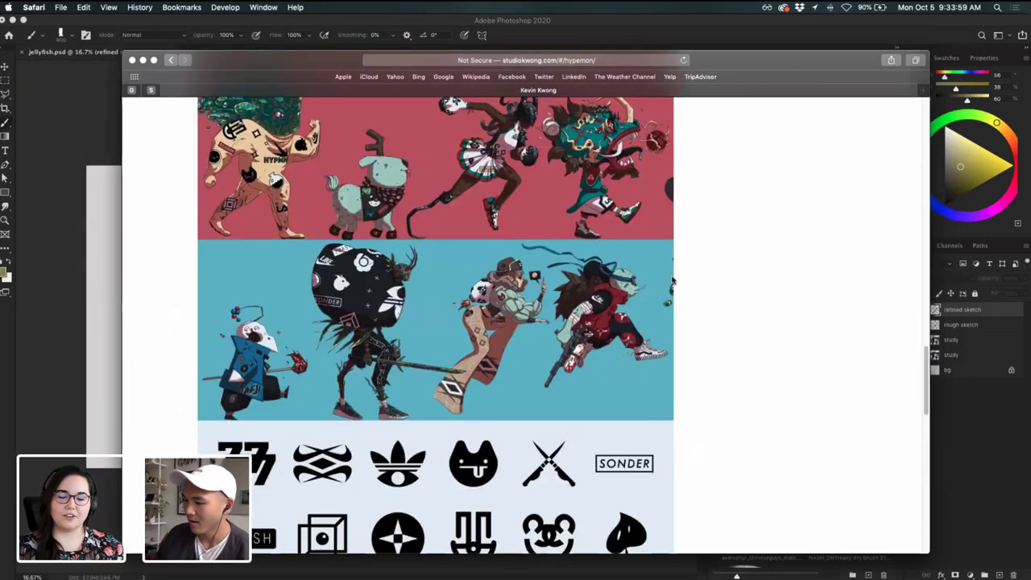
pyautogui.scroll(5, 672, 279)
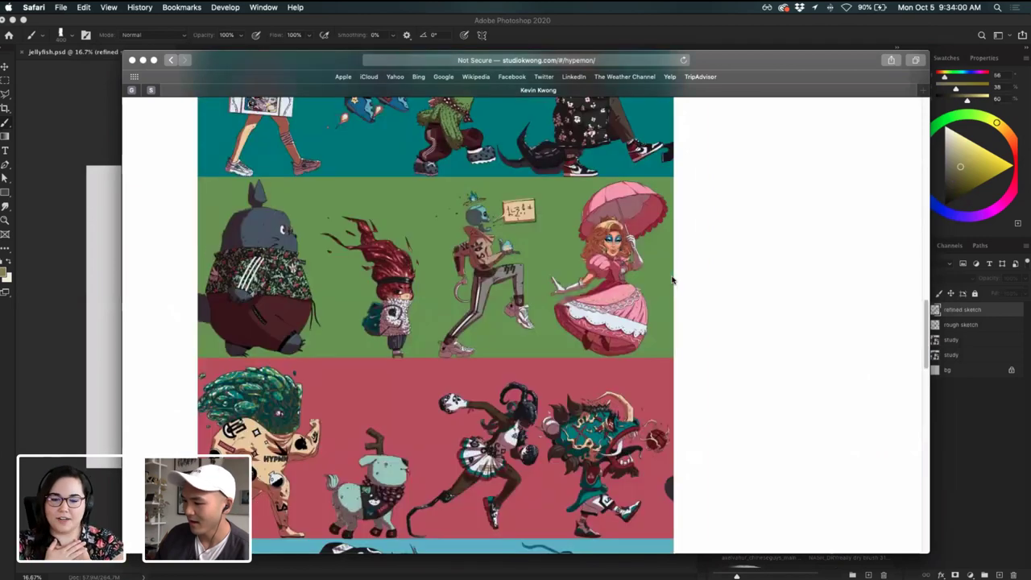
pyautogui.scroll(-5, 672, 279)
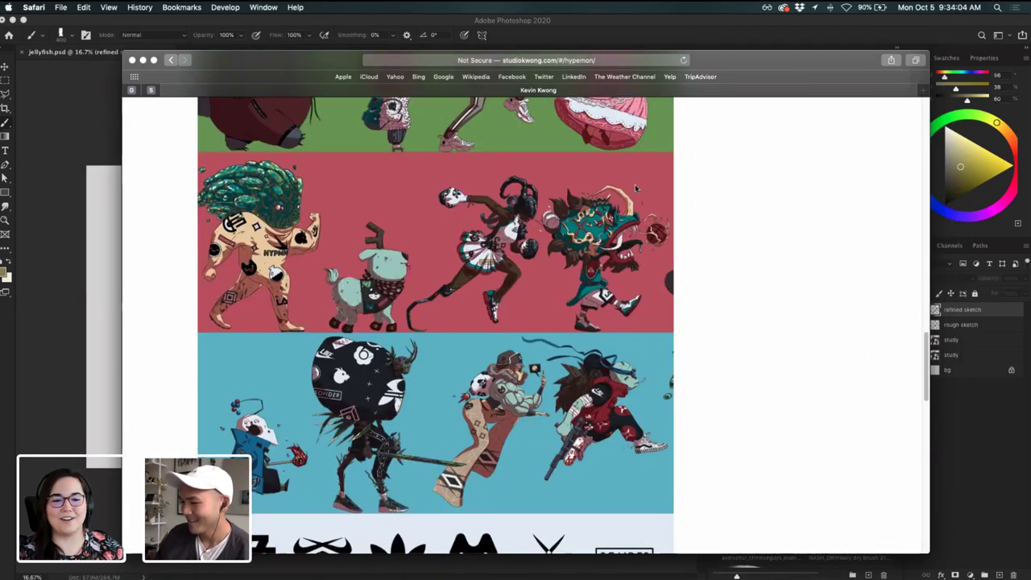
pyautogui.scroll(3, 636, 187)
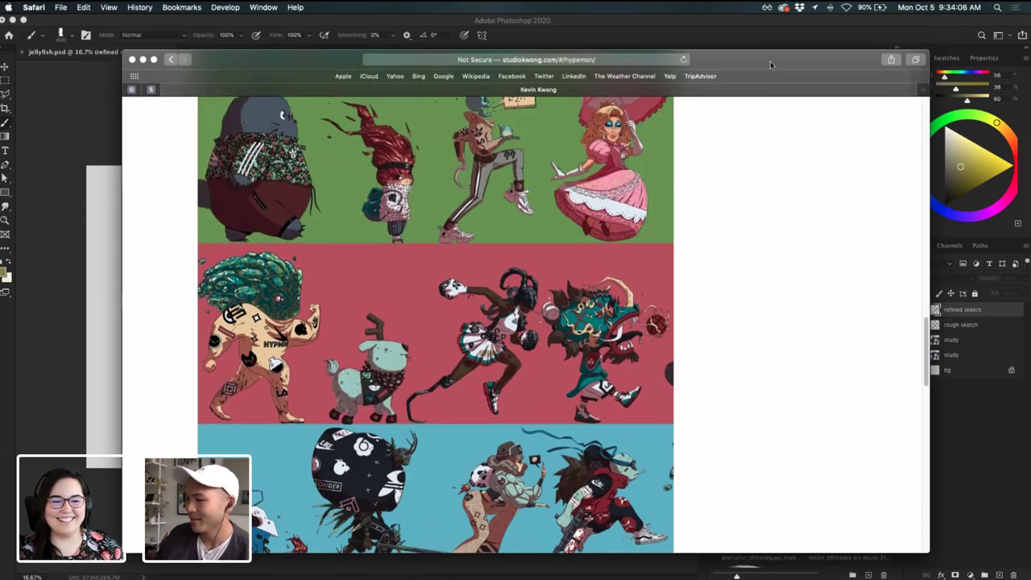
# - Move the browser off screen to return to Photoshop, and show and select the rough sketch layer in jellyfish.psd
pyautogui.moveTo(770, 62); pyautogui.dragTo(0, 25)
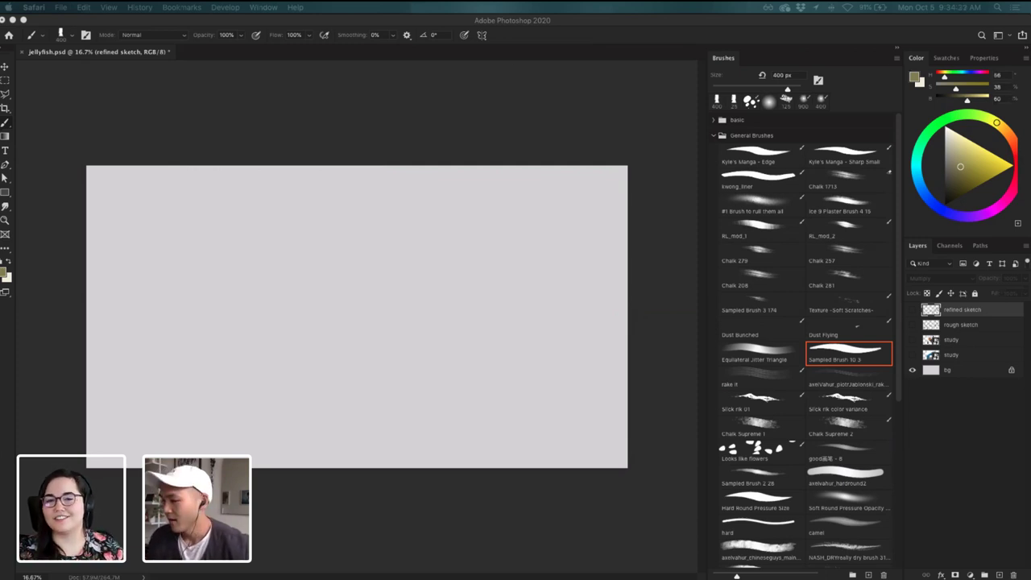
pyautogui.click(912, 324)
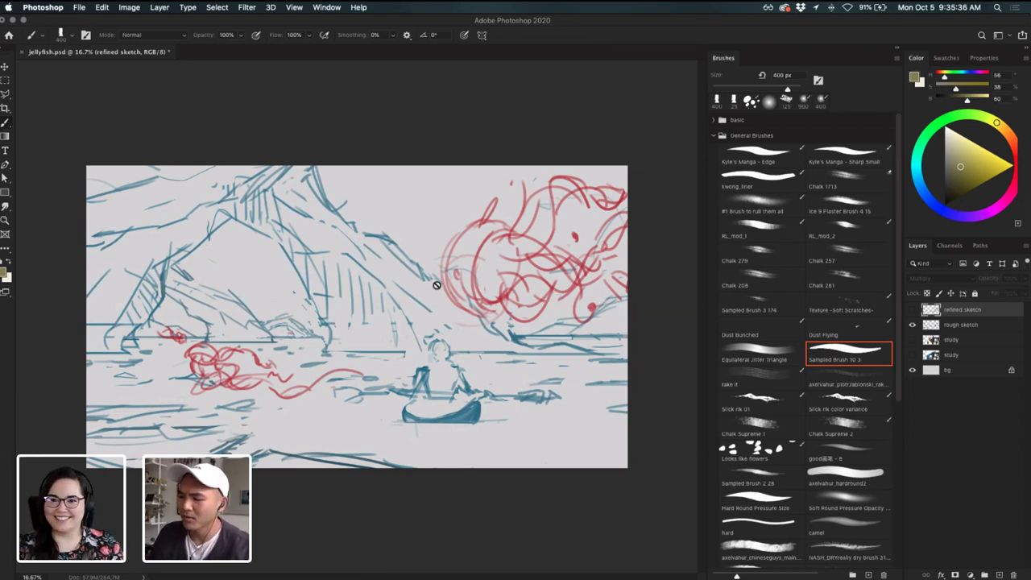
pyautogui.click(981, 326)
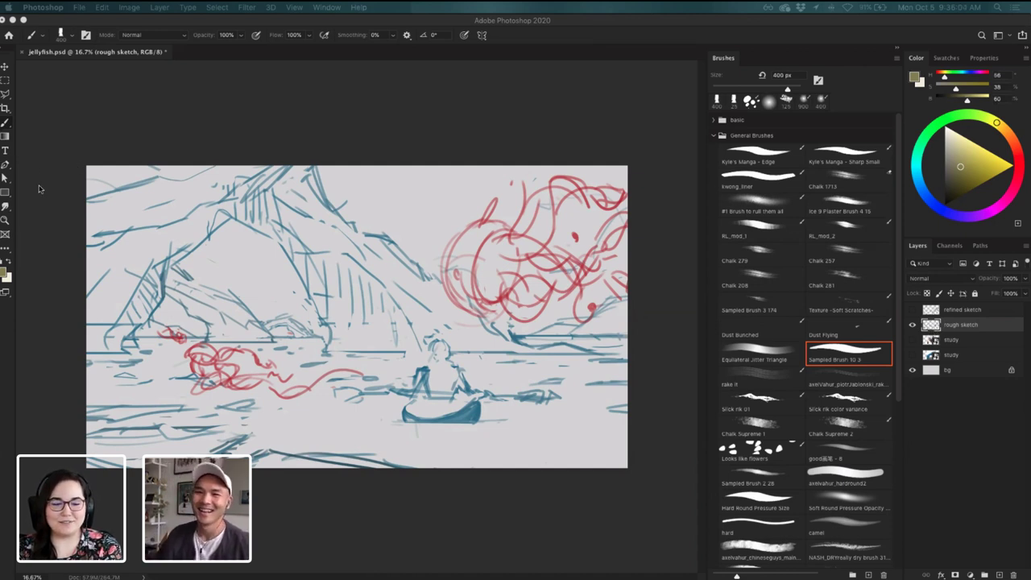
pyautogui.click(912, 324)
pyautogui.click(912, 325)
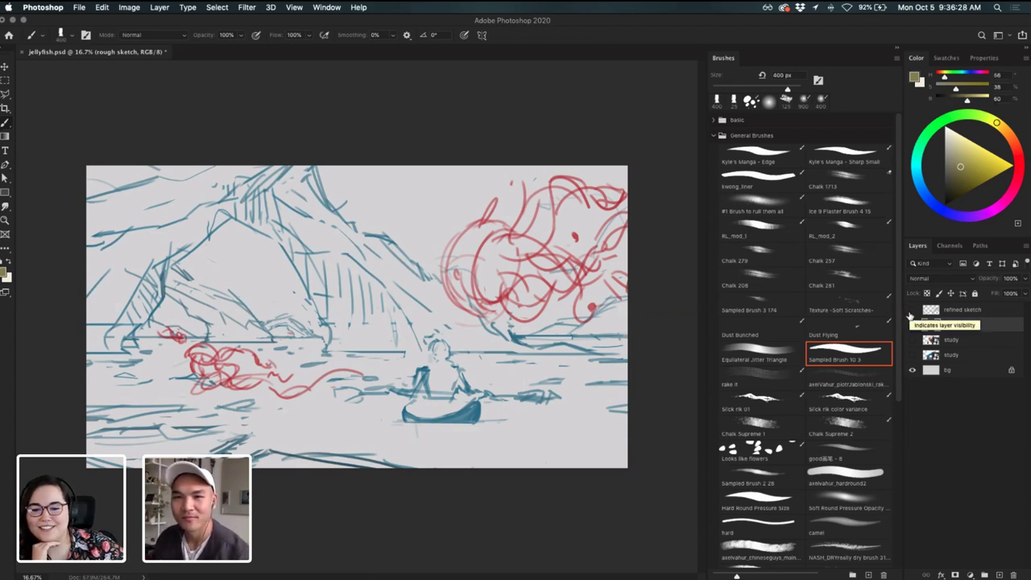
# - Show the rough sketch layer and reduce the brush size to 80 px
pyautogui.click(912, 324)
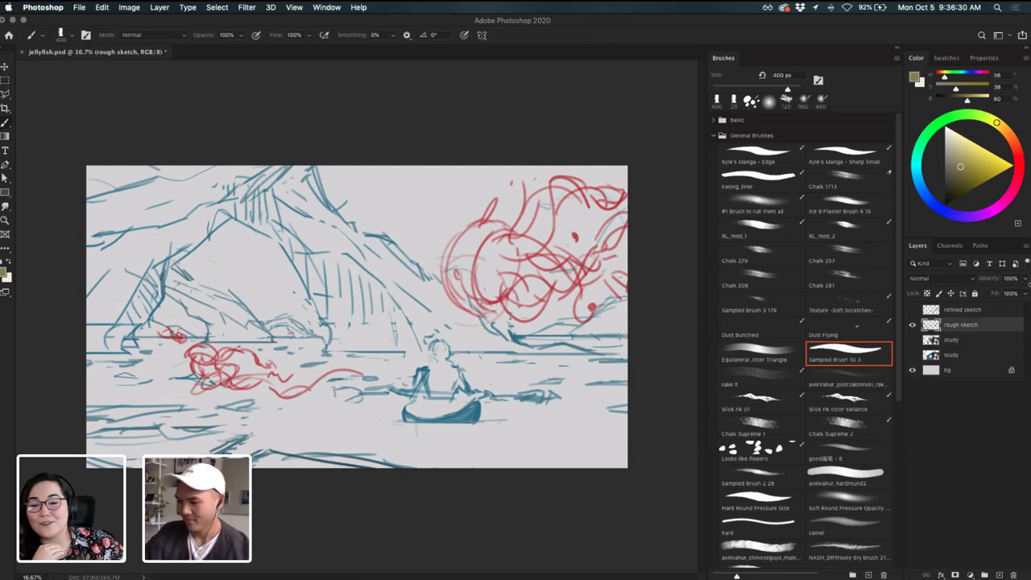
pyautogui.press('[')
pyautogui.press('[')
pyautogui.press('[')
pyautogui.press('[')
pyautogui.press('[')
pyautogui.press('[')
pyautogui.press('[')
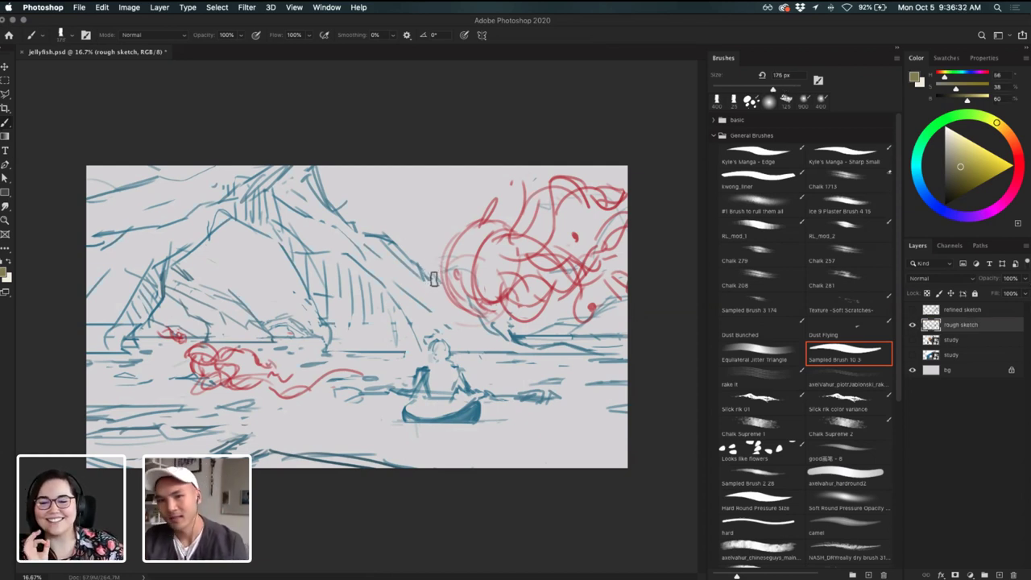
pyautogui.press('[')
pyautogui.press('[')
pyautogui.press('[')
pyautogui.press('[')
pyautogui.press('[')
pyautogui.press('[')
pyautogui.press('[')
pyautogui.press('[')
pyautogui.press('[')
pyautogui.press('[')
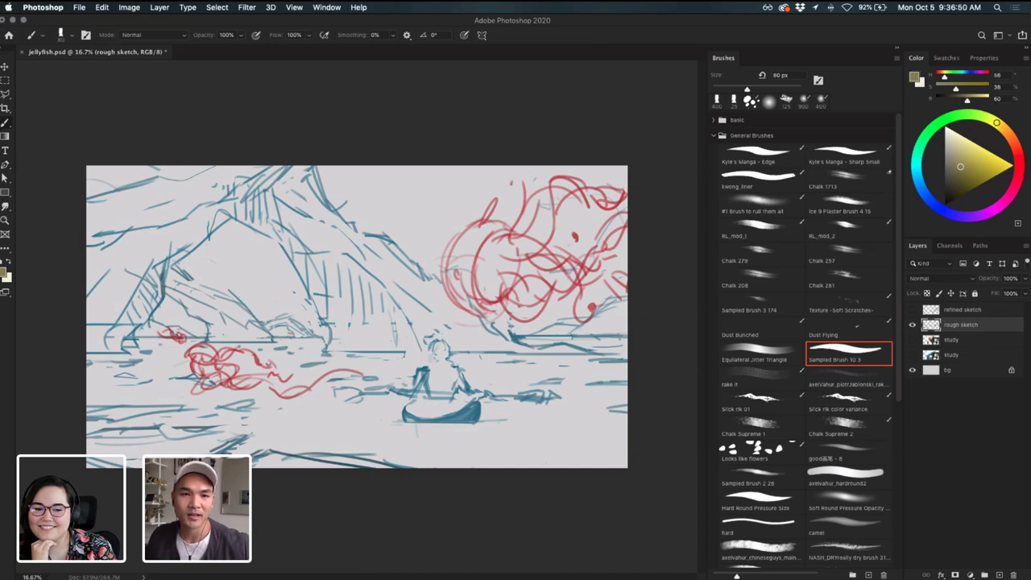
# - Examine the refs1.jpg and refs2.jpg reference photos over the canvas, move both windows off screen and return to Photoshop
pyautogui.moveTo(991, 8); pyautogui.dragTo(347, 81)
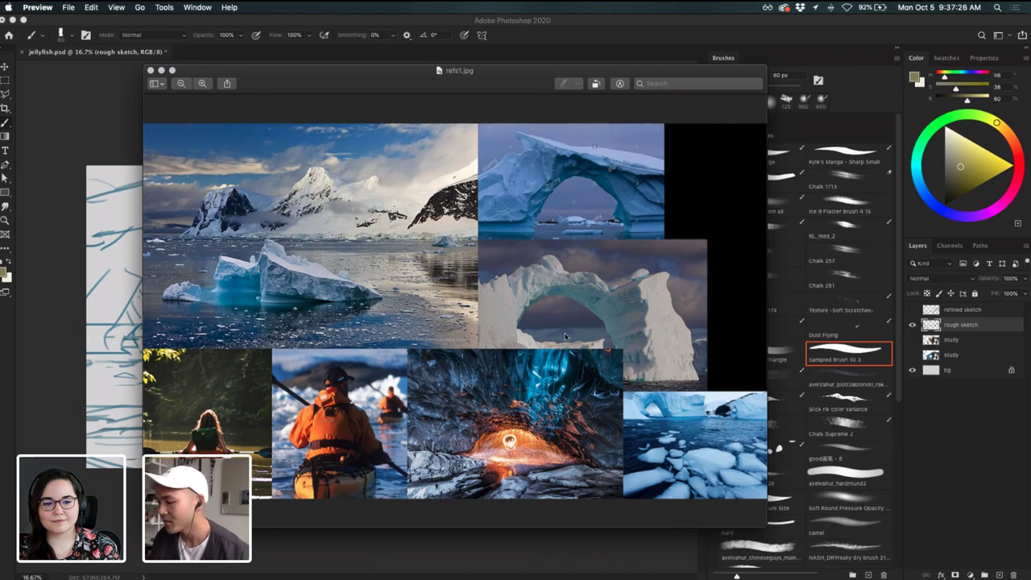
pyautogui.moveTo(525, 92); pyautogui.dragTo(492, 88)
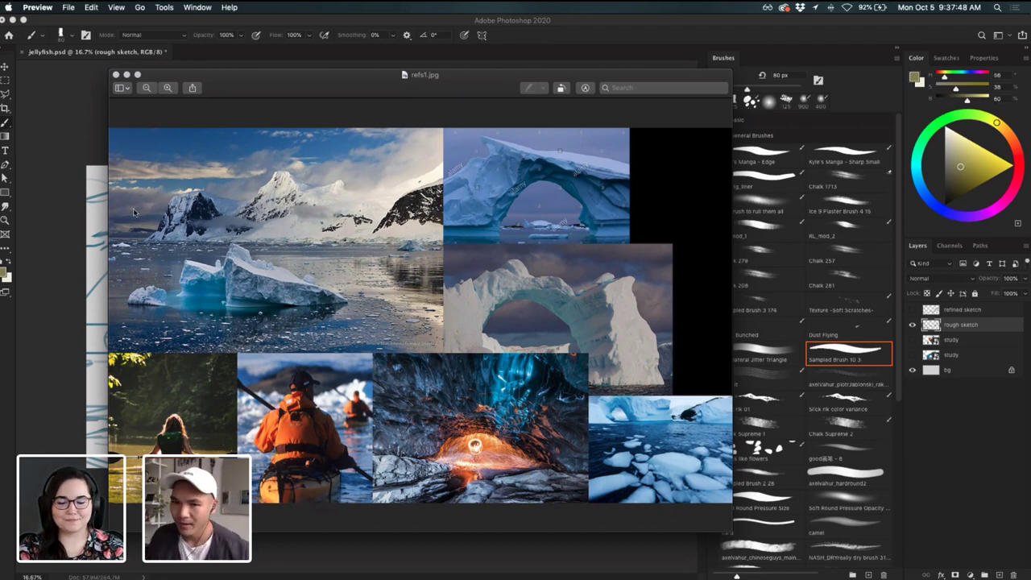
pyautogui.moveTo(0, 142); pyautogui.dragTo(509, 140)
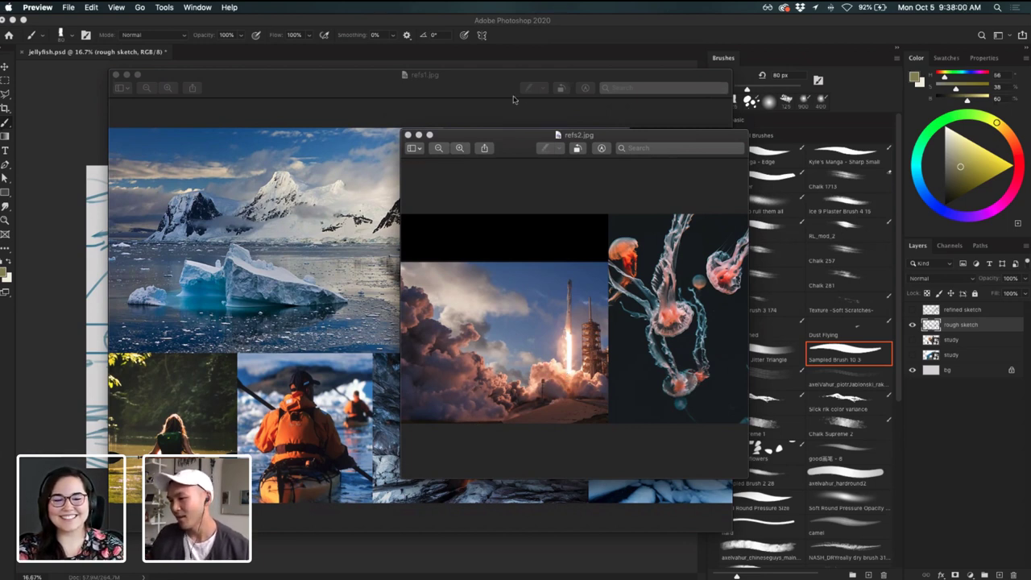
pyautogui.moveTo(513, 99); pyautogui.dragTo(0, 105)
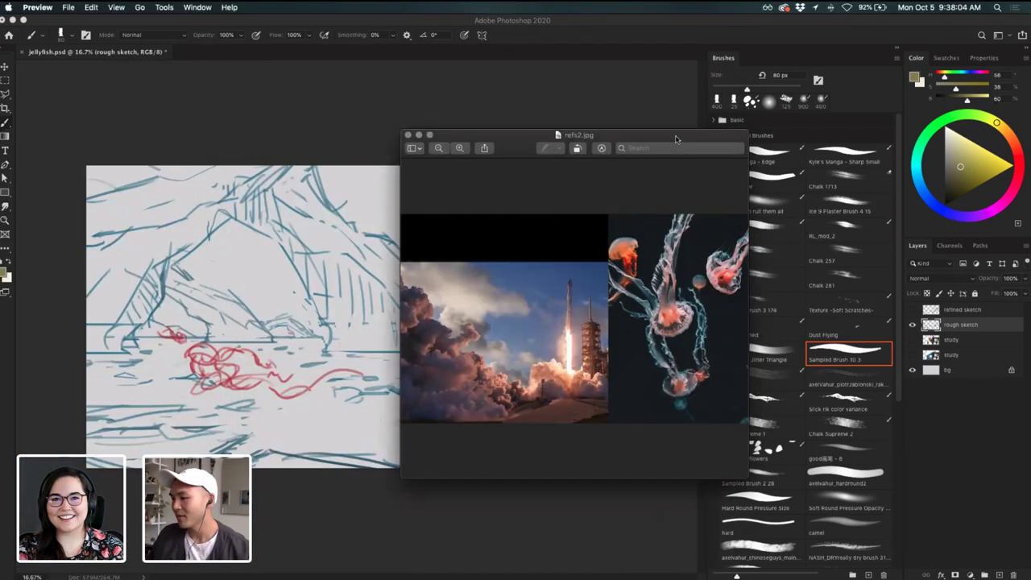
pyautogui.moveTo(656, 138); pyautogui.dragTo(0, 61)
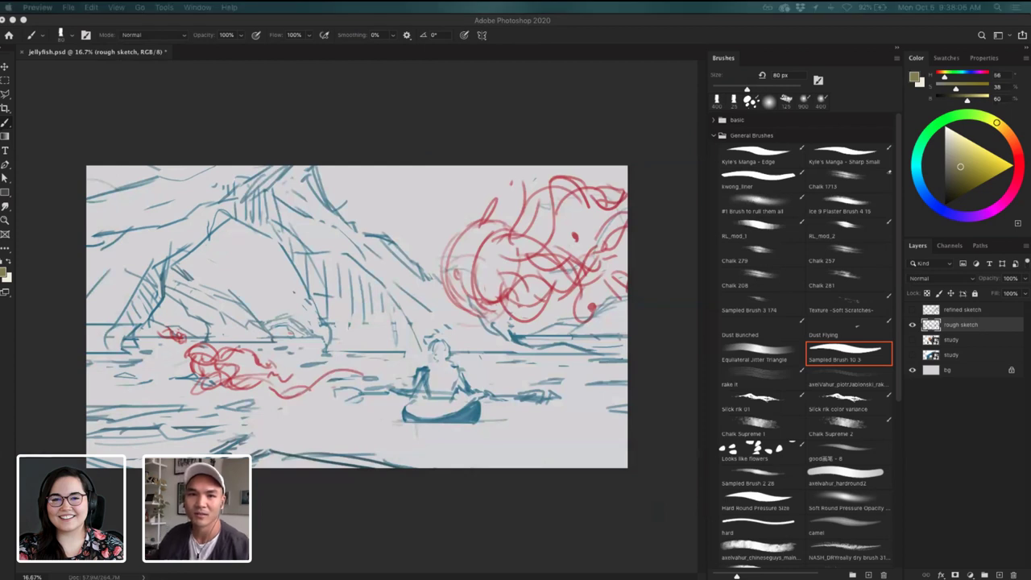
pyautogui.click(934, 38)
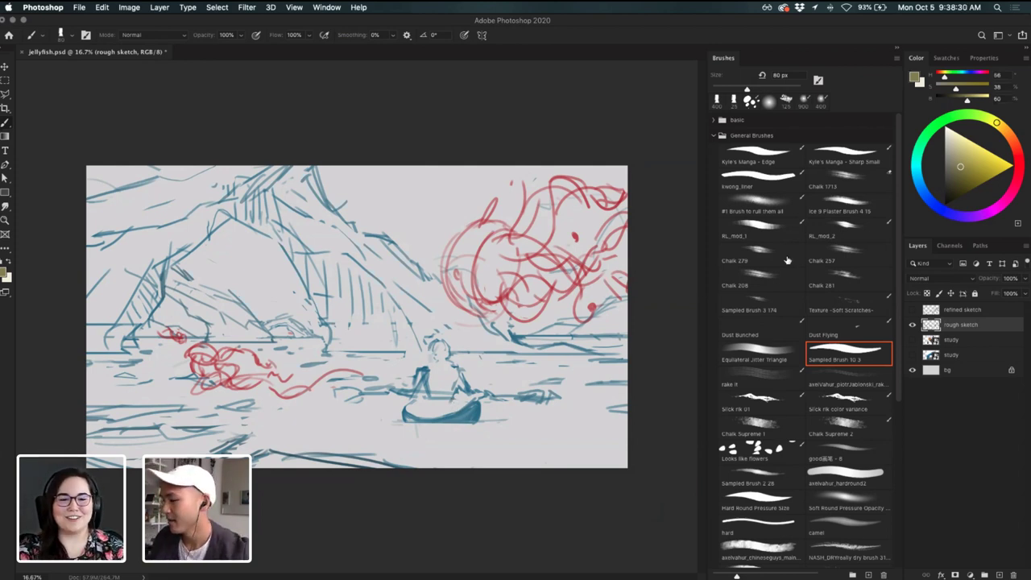
# - Show the refined sketch, lower the rough sketch layer's opacity to 15% and add a new layer above the rough sketch
pyautogui.click(913, 324)
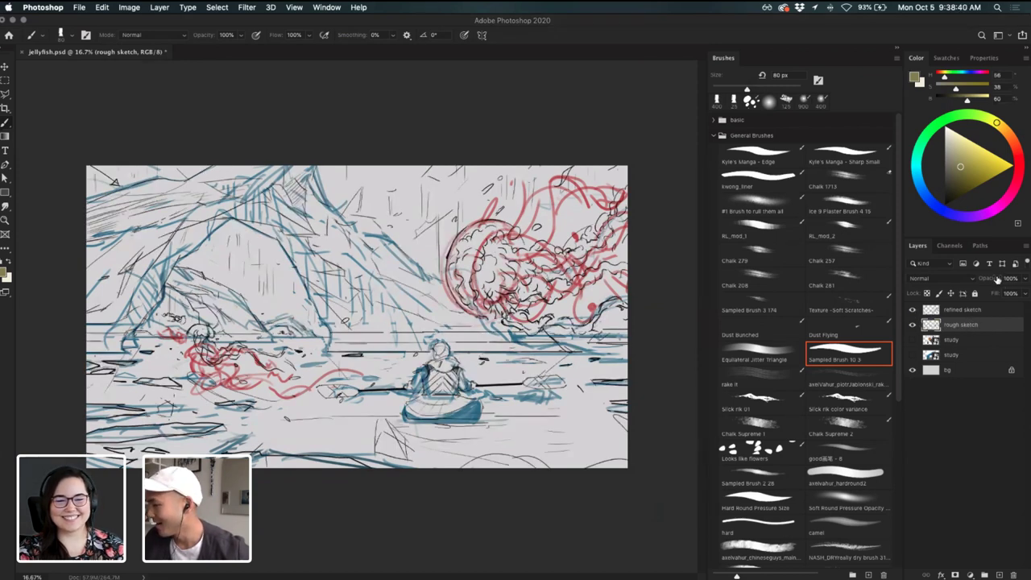
pyautogui.moveTo(996, 278); pyautogui.dragTo(991, 284)
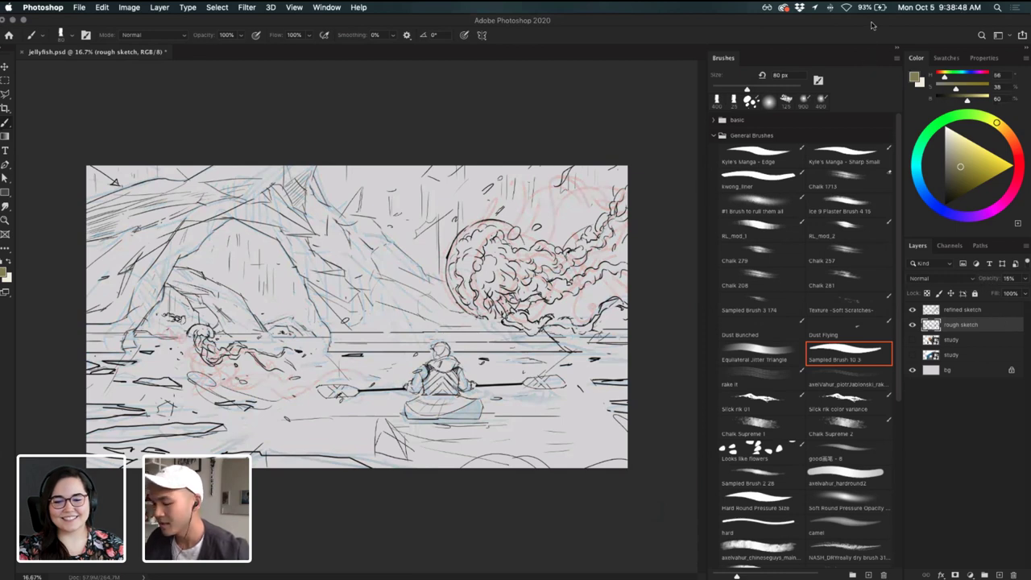
pyautogui.click(999, 575)
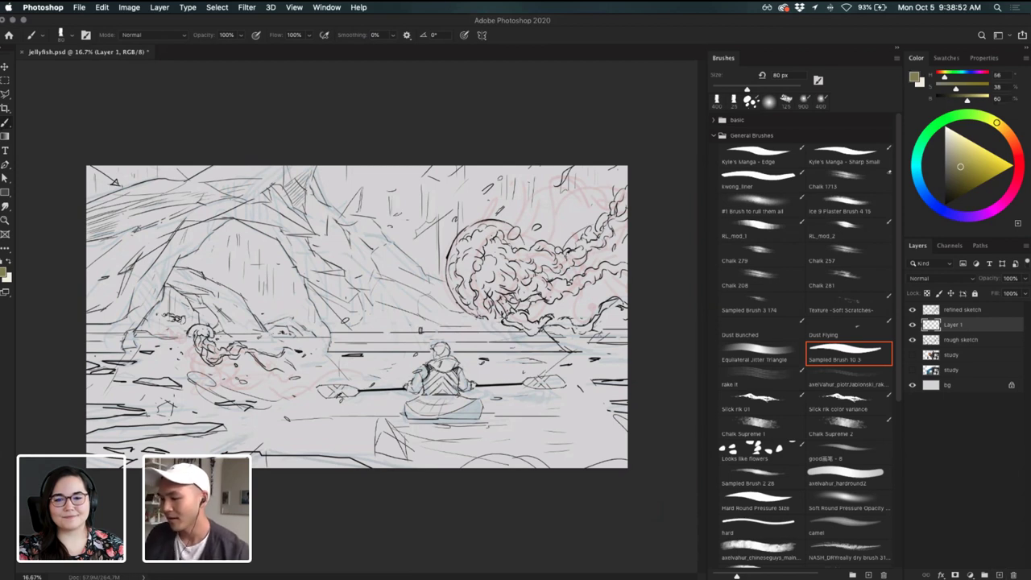
# - Hide the refined sketch and Layer 1, show the rough sketch alone and raise its opacity to 96%
pyautogui.click(911, 340)
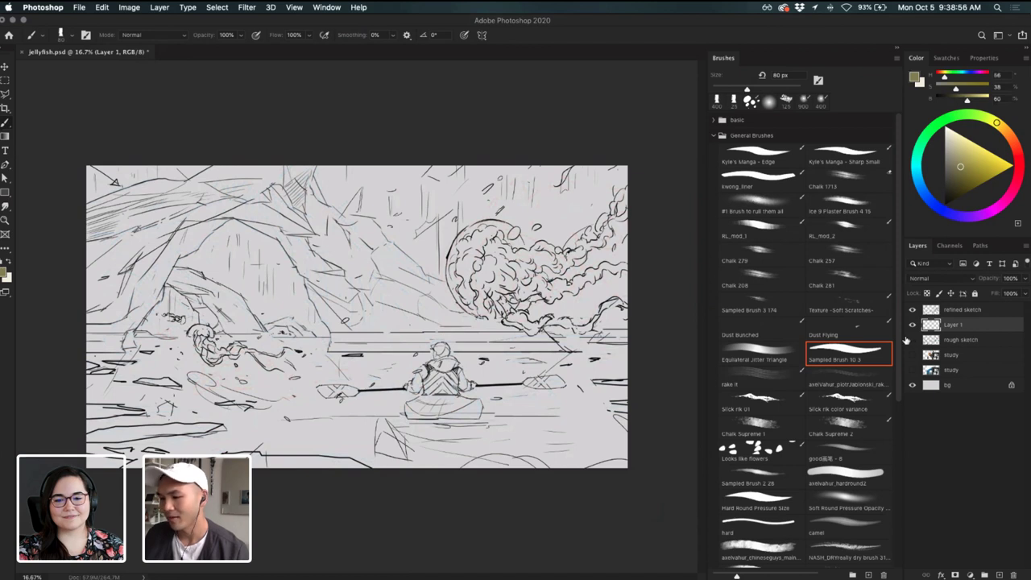
pyautogui.click(970, 310)
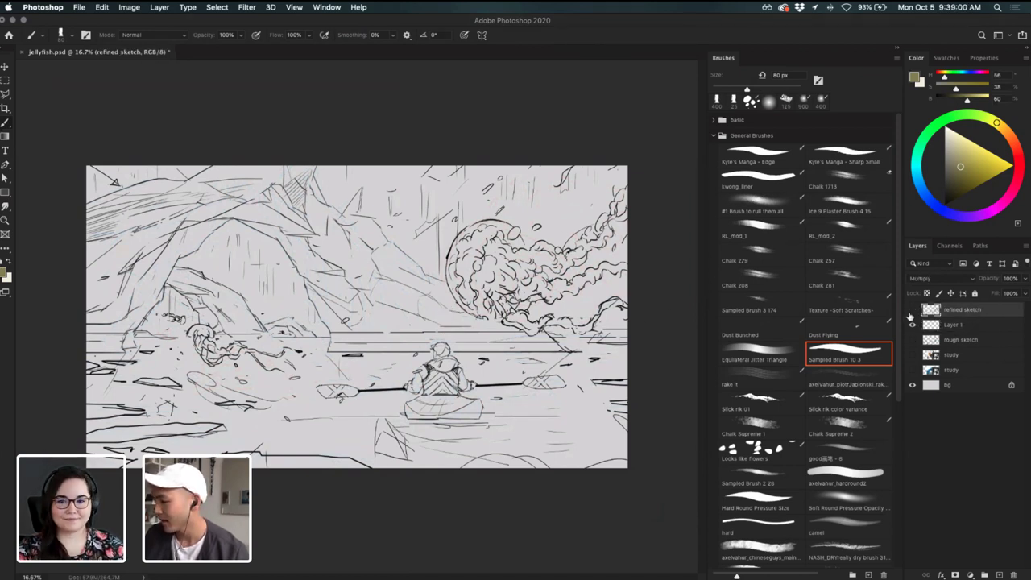
pyautogui.click(912, 309)
pyautogui.click(967, 324)
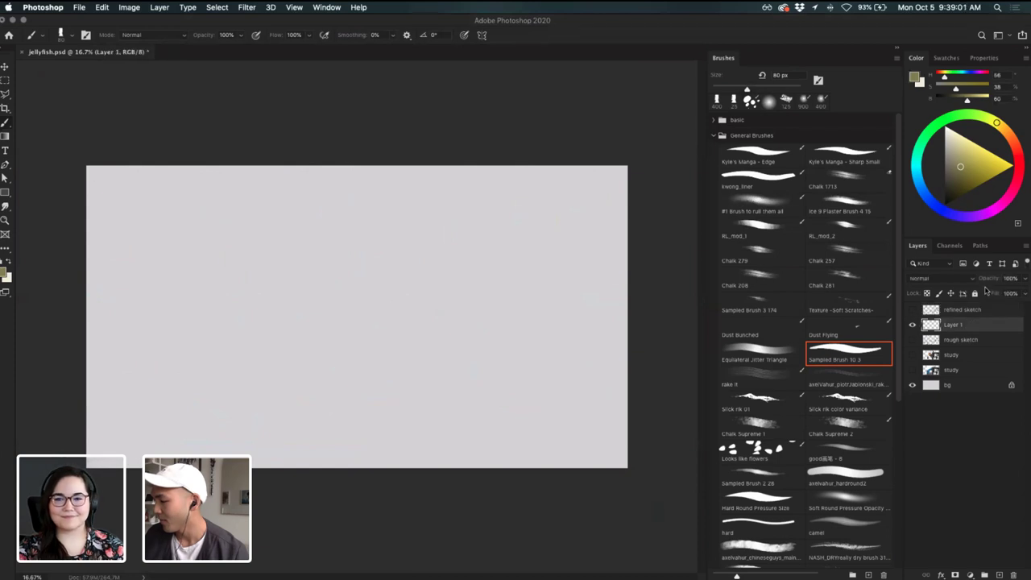
pyautogui.click(962, 340)
pyautogui.click(912, 339)
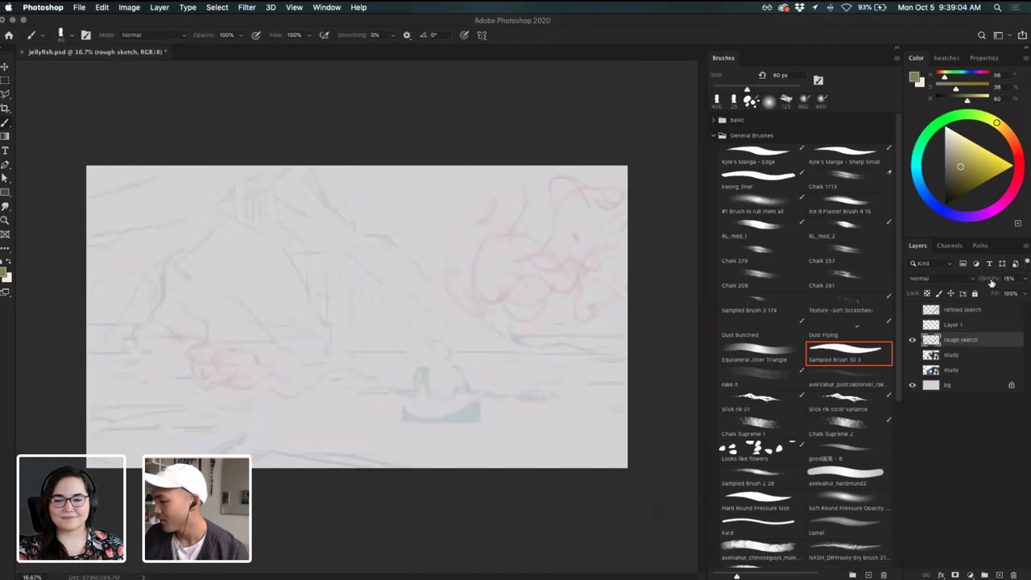
pyautogui.moveTo(989, 278); pyautogui.dragTo(1029, 278)
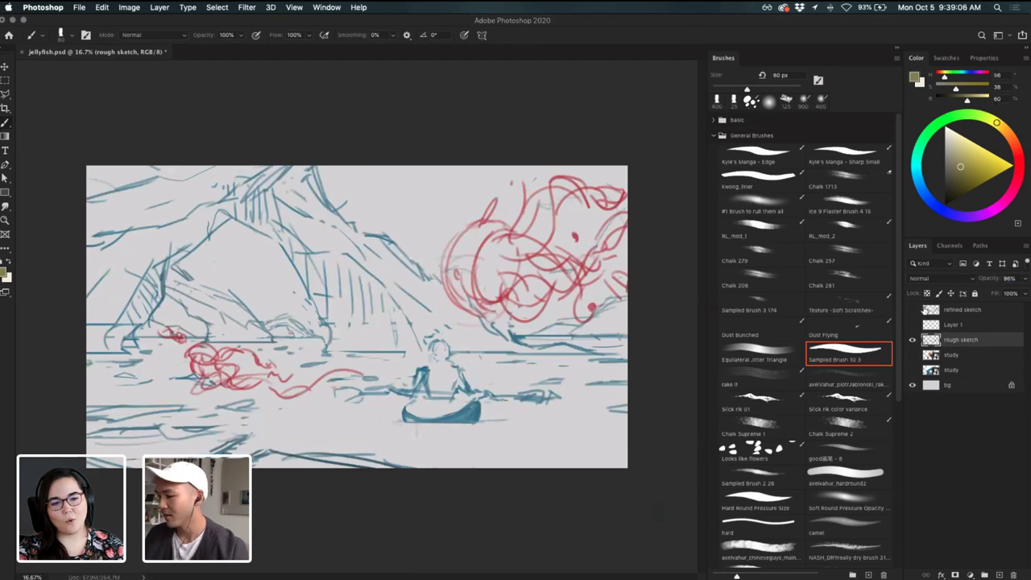
# - Mark the small jellyfish, the large jellyfish and the iceberg's slope with brush strokes, and undo the marks
pyautogui.moveTo(193, 396)
pyautogui.mouseDown()
pyautogui.moveTo(241, 311)
pyautogui.moveTo(269, 303)
pyautogui.mouseUp()
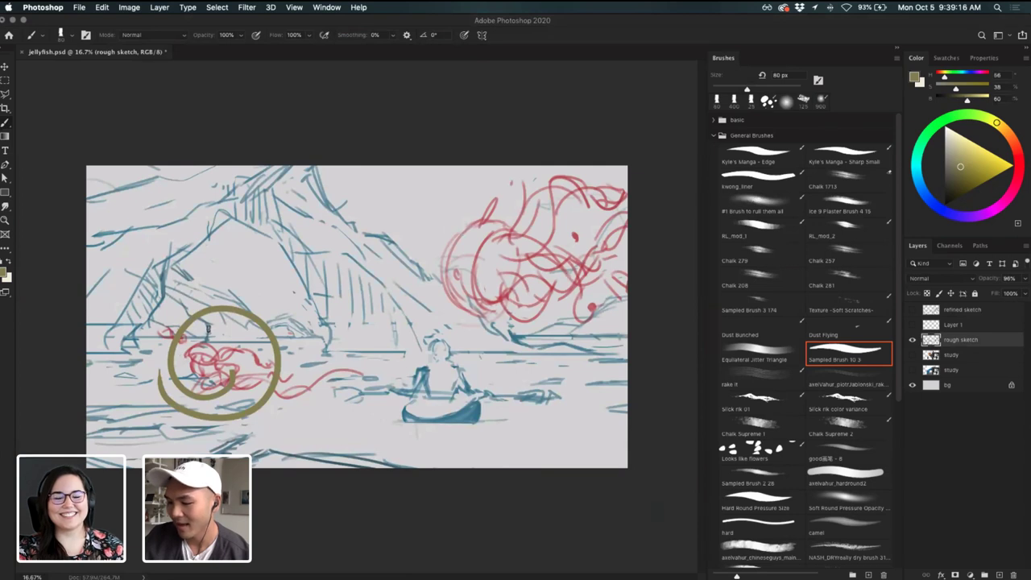
pyautogui.press('super+z')
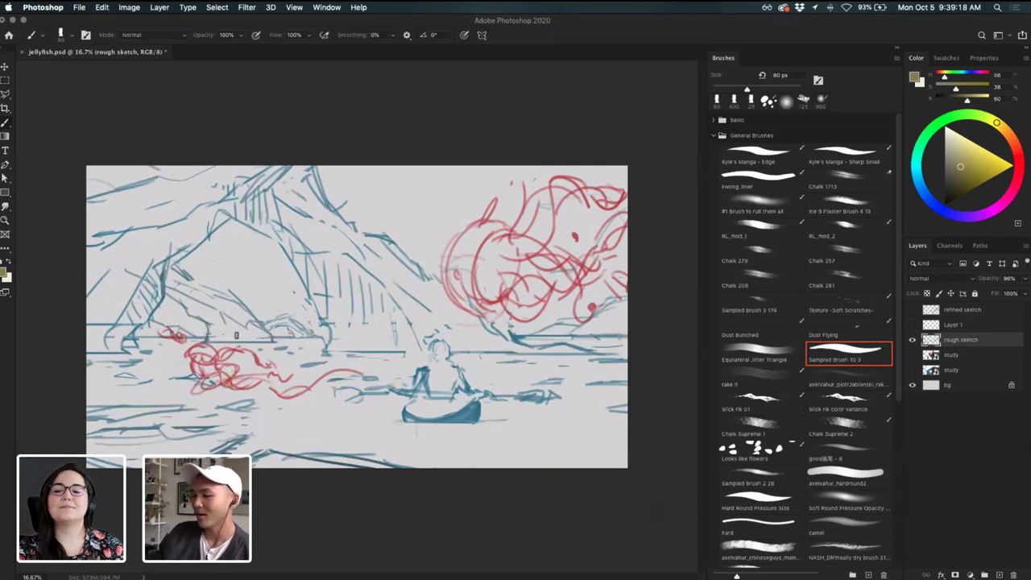
pyautogui.moveTo(486, 202)
pyautogui.mouseDown()
pyautogui.moveTo(536, 256)
pyautogui.moveTo(460, 194)
pyautogui.mouseUp()
pyautogui.moveTo(322, 195); pyautogui.dragTo(539, 370)
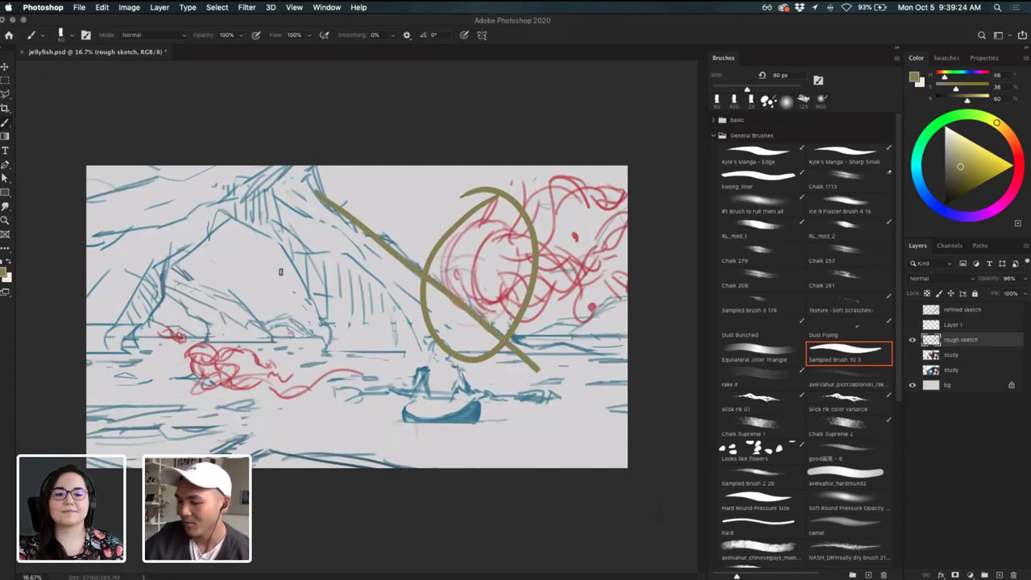
pyautogui.moveTo(155, 332); pyautogui.dragTo(185, 334)
pyautogui.press('super+z')
pyautogui.press('super+z')
pyautogui.press('super+z')
pyautogui.press('super+z')
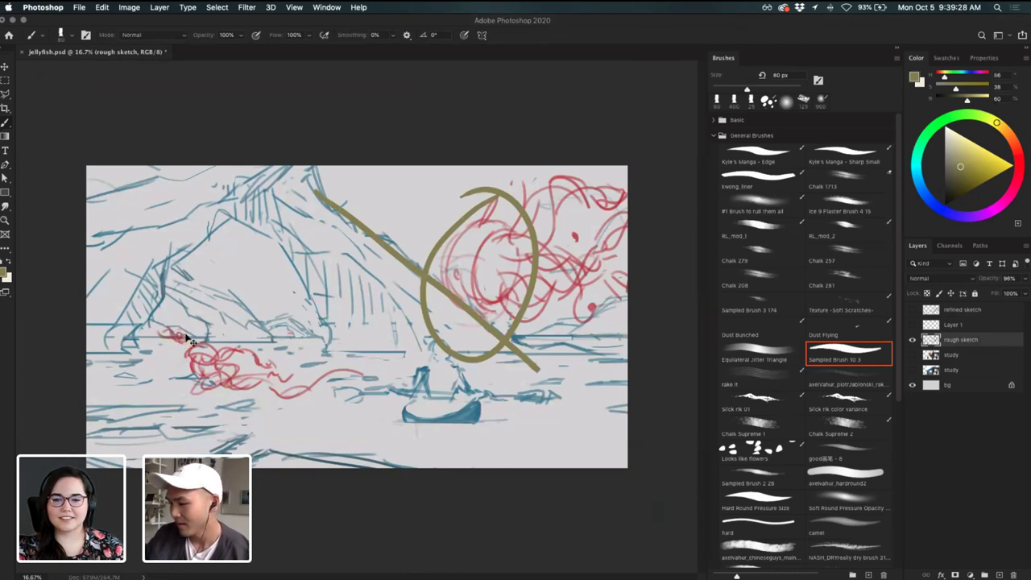
# - Hide the rough sketch, show the refined sketch and add a new layer above it
pyautogui.click(912, 339)
pyautogui.click(912, 310)
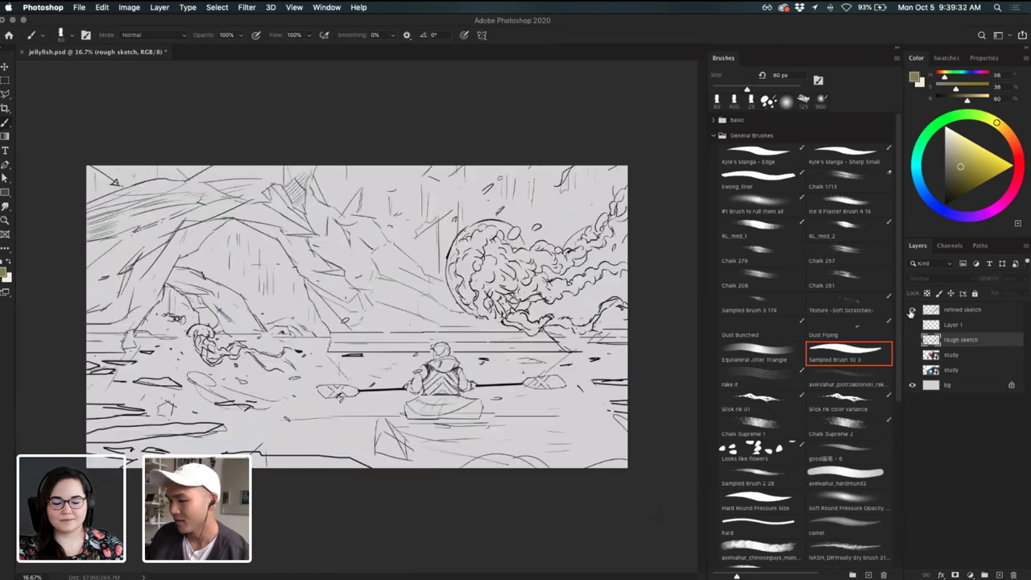
pyautogui.click(992, 312)
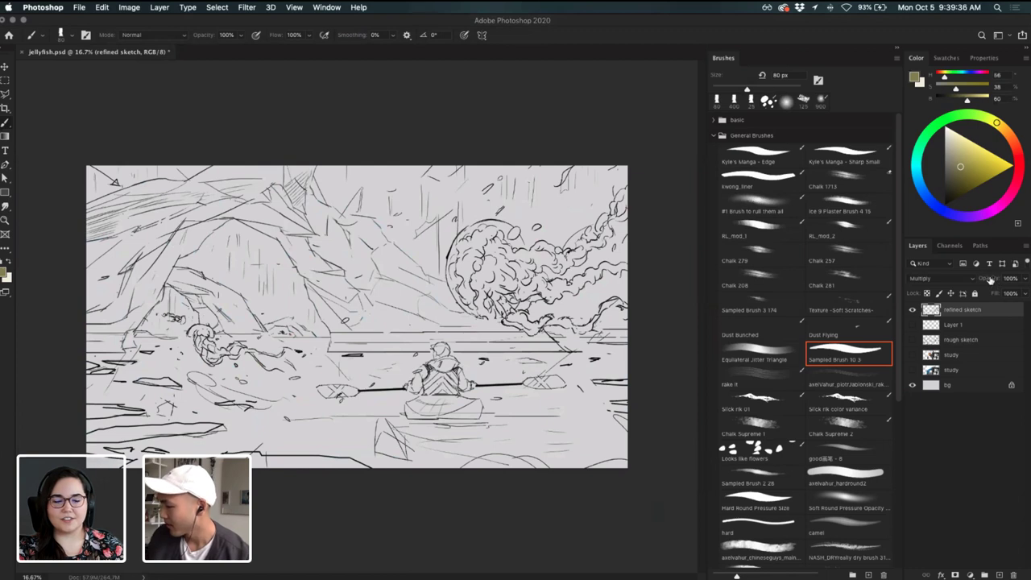
pyautogui.click(999, 575)
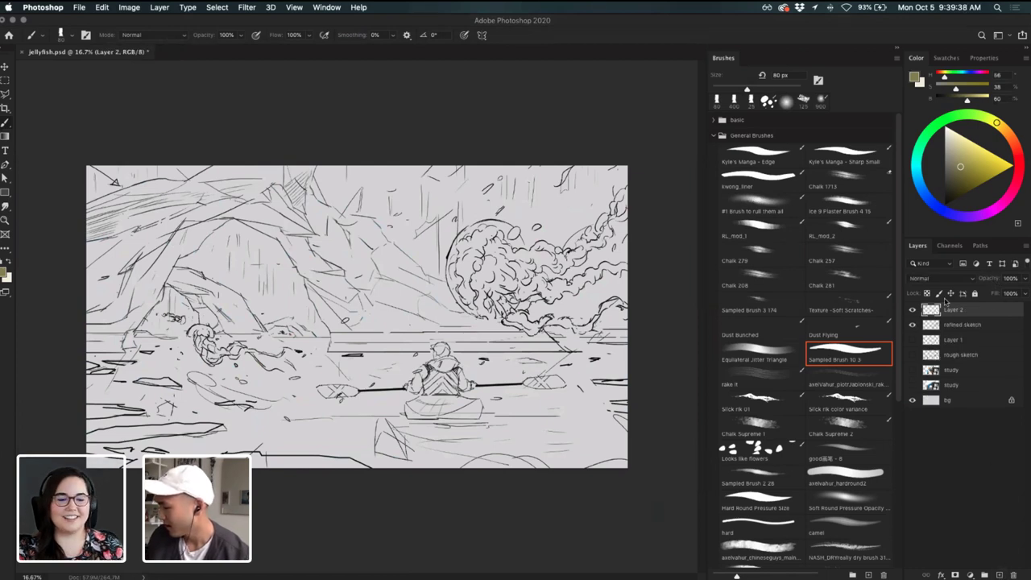
# - Lower the refined sketch layer's opacity to 31%, move it above Layer 2 and select Layer 2
pyautogui.click(972, 326)
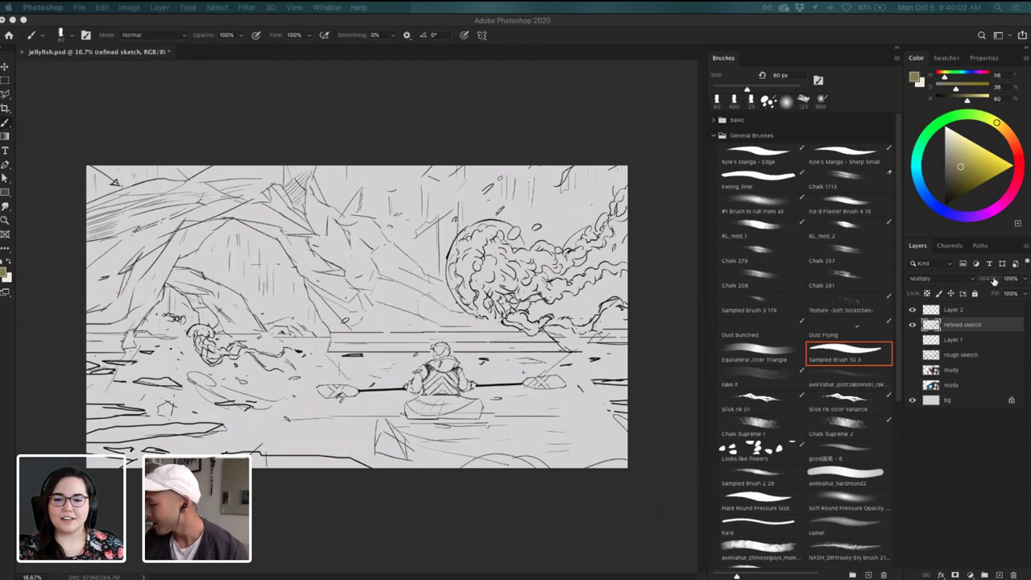
pyautogui.moveTo(992, 280); pyautogui.dragTo(977, 281)
pyautogui.press('super+equal')
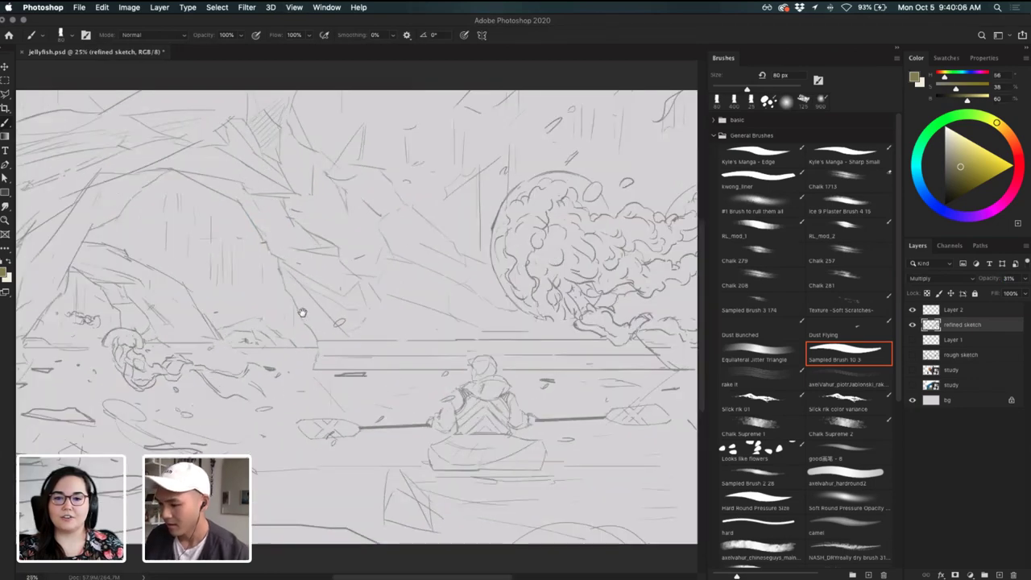
pyautogui.moveTo(302, 312); pyautogui.dragTo(397, 318)
pyautogui.moveTo(965, 311); pyautogui.dragTo(987, 281)
pyautogui.click(980, 326)
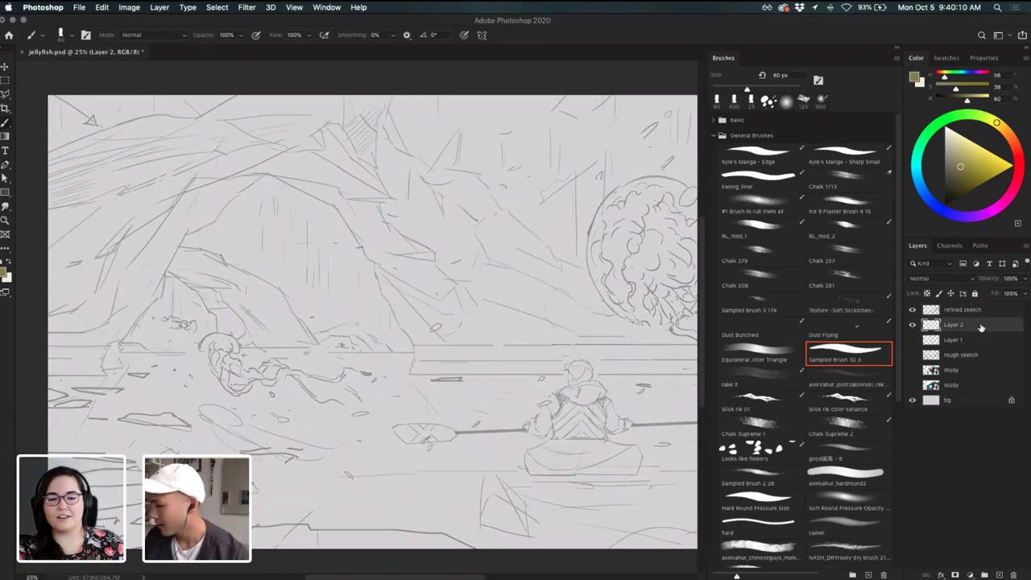
# - Start a Pen tool shape with its first anchor just outside the canvas, where the iceberg's upper contour begins
pyautogui.moveTo(150, 320); pyautogui.dragTo(227, 367)
pyautogui.press('p')
pyautogui.scroll(5, 186, 286)
pyautogui.hscroll(-2, 186, 287)
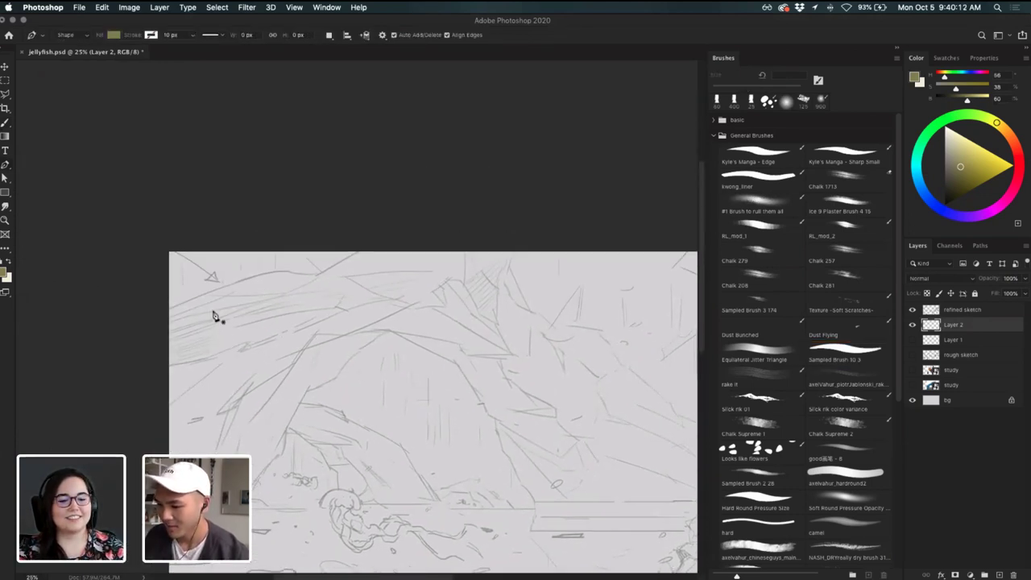
pyautogui.click(180, 348)
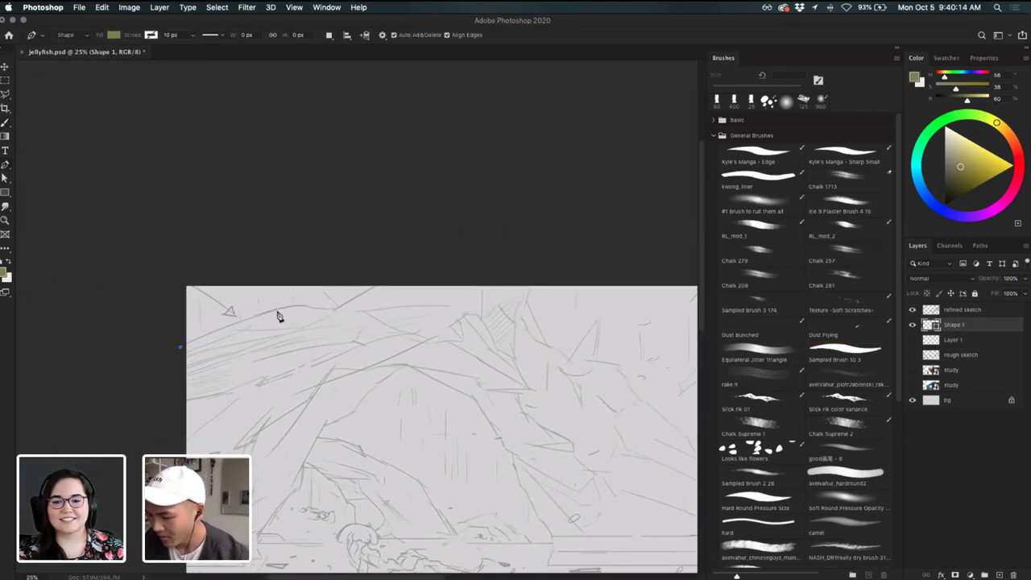
pyautogui.click(293, 304)
pyautogui.press('super+z')
# - Set the foreground colour to a brighter yellow with hue 56, saturation 65% and brightness 84%
pyautogui.click(3, 273)
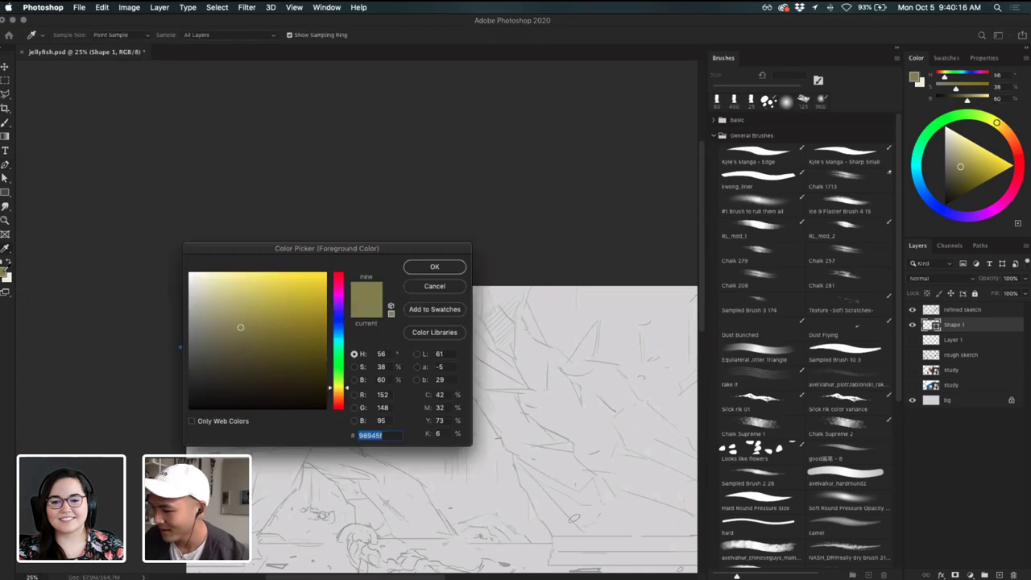
pyautogui.click(280, 295)
pyautogui.click(443, 270)
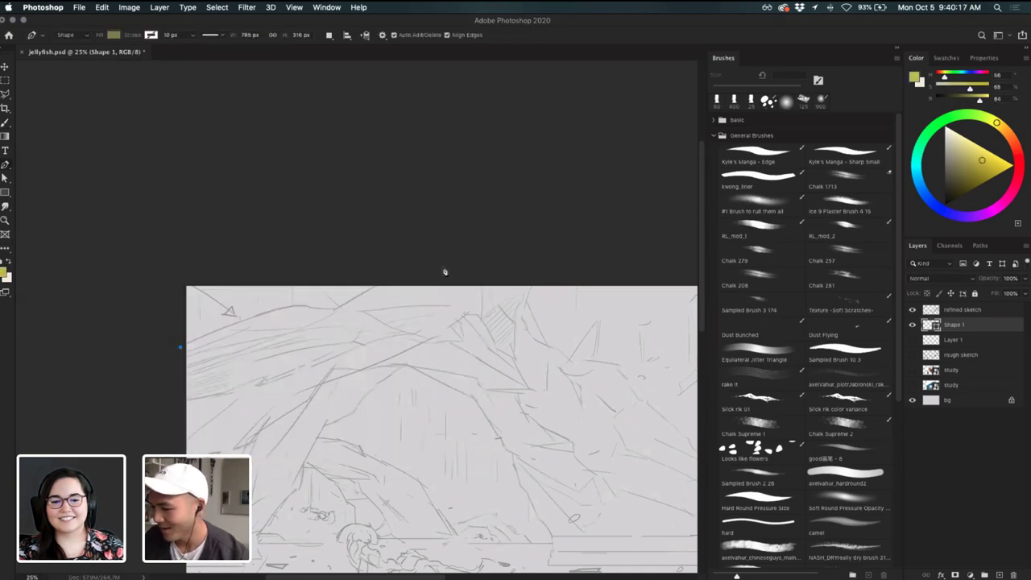
# - Trace the iceberg's upper contour up to its first crest with two more anchor points, curving the path at the crest
pyautogui.click(237, 322)
pyautogui.click(323, 309)
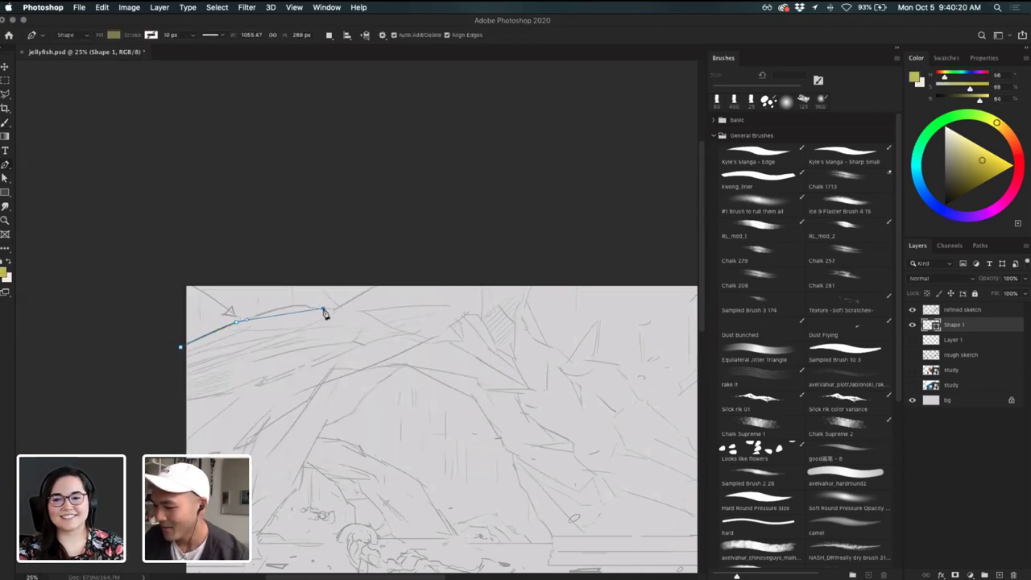
pyautogui.press('super+z')
pyautogui.moveTo(292, 306); pyautogui.dragTo(345, 297)
pyautogui.press('super+equal')
pyautogui.press('super+z')
pyautogui.press('super+equal')
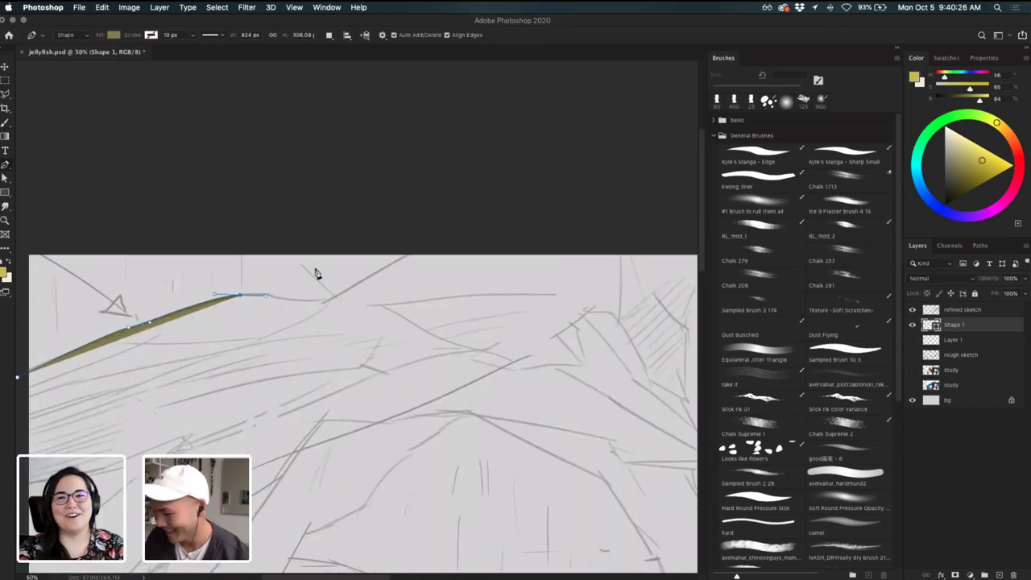
# - Continue the iceberg's upper contour through the dip after the first crest and up past the canvas's upper edge
pyautogui.moveTo(271, 294); pyautogui.dragTo(330, 299)
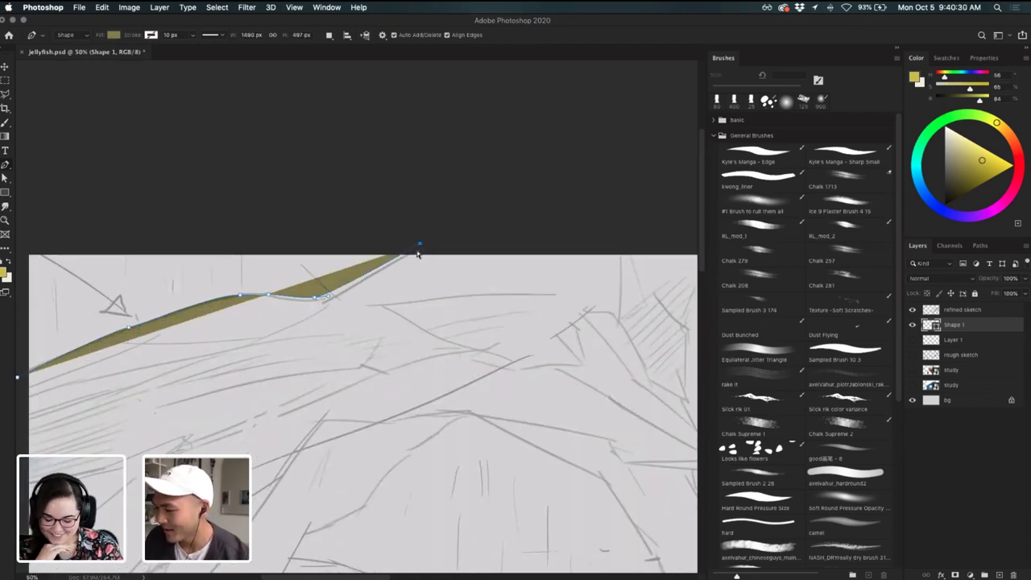
pyautogui.click(348, 293)
pyautogui.moveTo(405, 254); pyautogui.dragTo(430, 242)
# - Run the path just outside the canvas's upper edge to the iceberg's right flank and bring it back down to the first notch
pyautogui.moveTo(564, 219)
pyautogui.mouseDown()
pyautogui.moveTo(527, 172)
pyautogui.moveTo(331, 145)
pyautogui.mouseUp()
pyautogui.moveTo(693, 138); pyautogui.dragTo(217, 195)
pyautogui.moveTo(125, 227); pyautogui.dragTo(364, 236)
pyautogui.hscroll(-3, 364, 236)
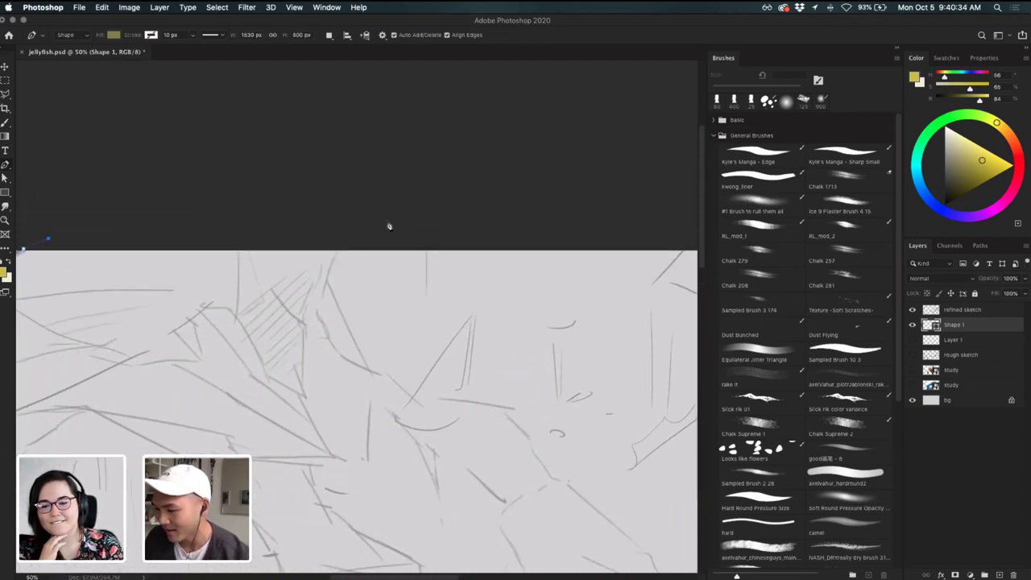
pyautogui.click(339, 235)
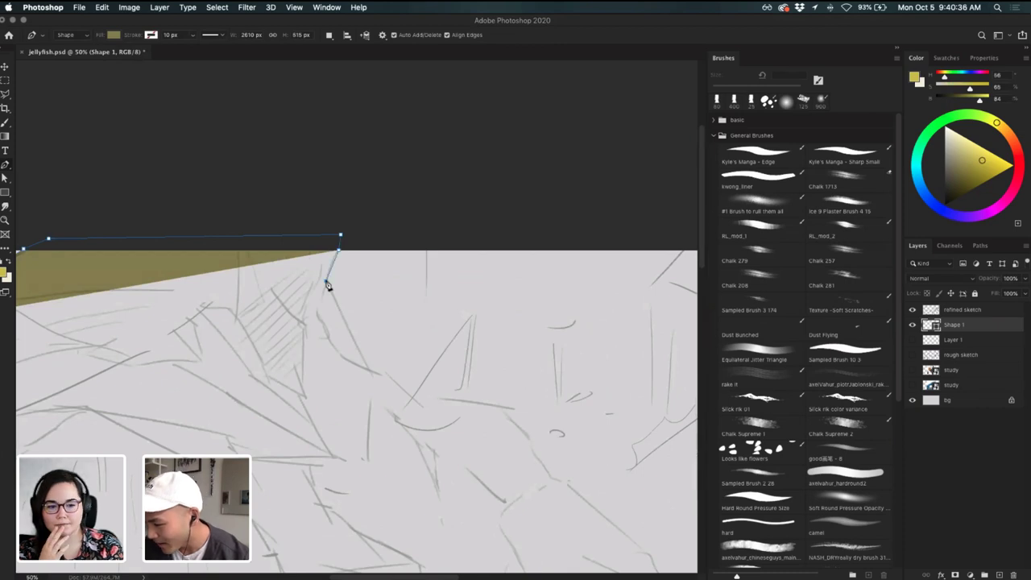
pyautogui.click(326, 281)
pyautogui.click(351, 339)
pyautogui.scroll(-5, 347, 322)
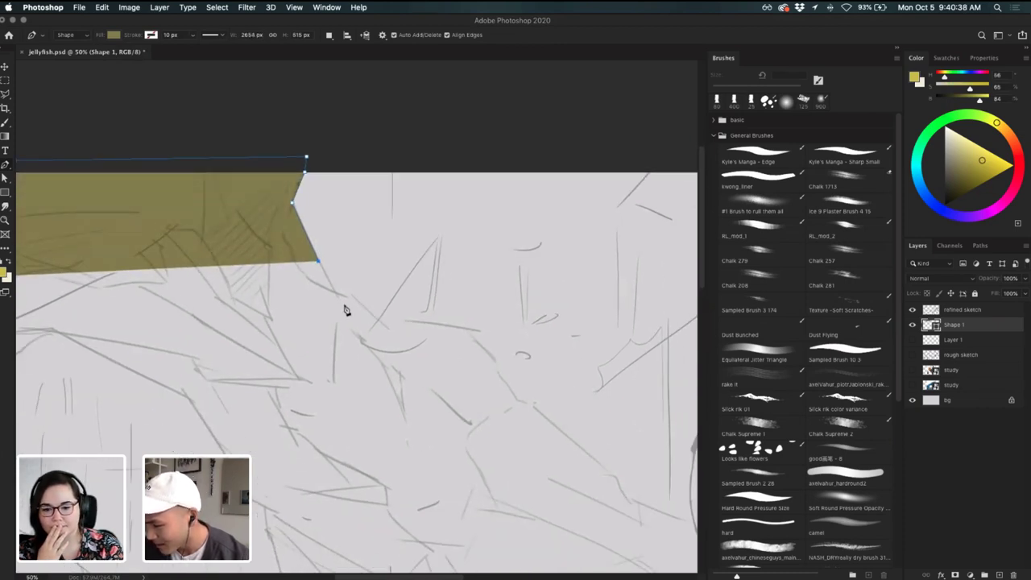
pyautogui.scroll(-2, 372, 212)
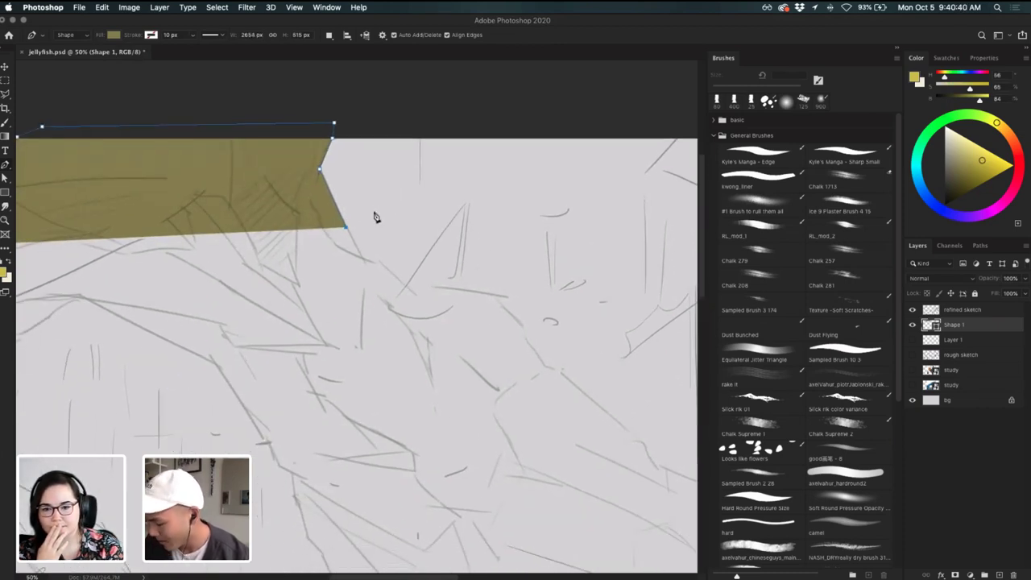
pyautogui.press('super+minus')
pyautogui.press('super+minus')
pyautogui.press('super+plus')
pyautogui.moveTo(373, 212); pyautogui.dragTo(290, 158)
pyautogui.scroll(-5, 289, 158)
pyautogui.hscroll(5, 290, 158)
pyautogui.press('super+z')
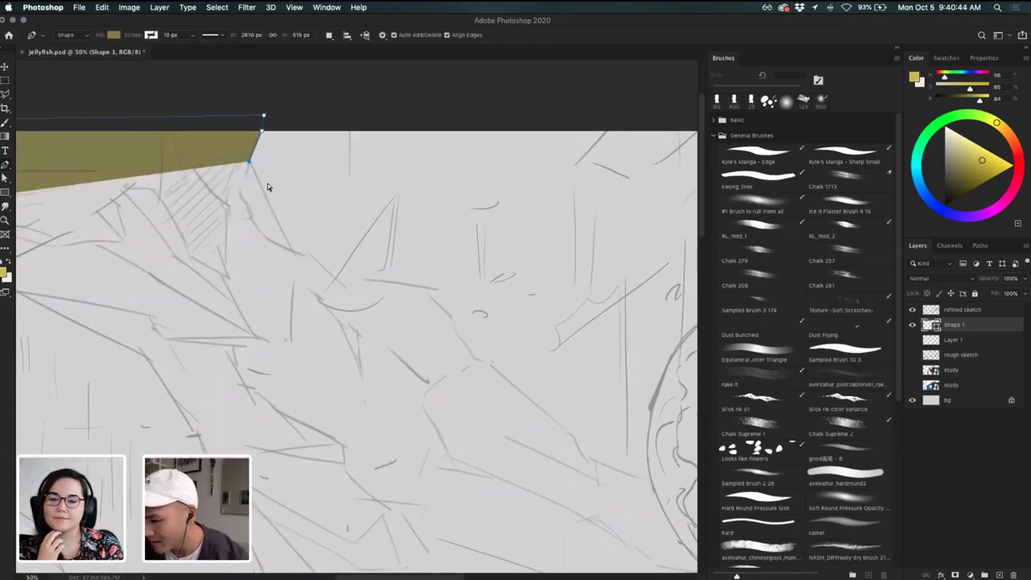
# - Trace the iceberg's right flank down from the notch and along the first ledge with six anchor points
pyautogui.click(288, 248)
pyautogui.click(310, 253)
pyautogui.click(332, 275)
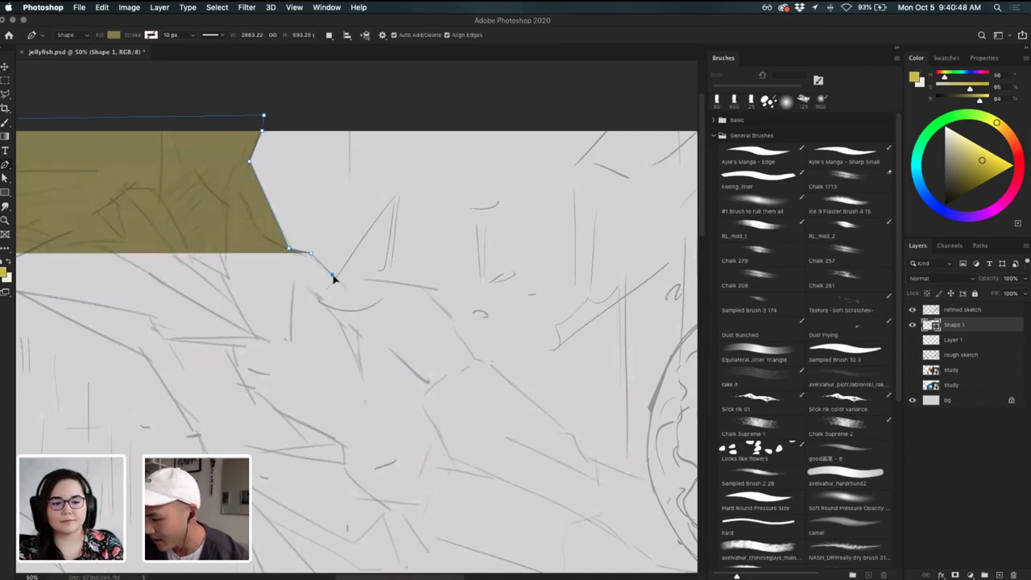
pyautogui.click(357, 281)
pyautogui.click(389, 283)
pyautogui.scroll(-2, 415, 283)
pyautogui.hscroll(2, 414, 283)
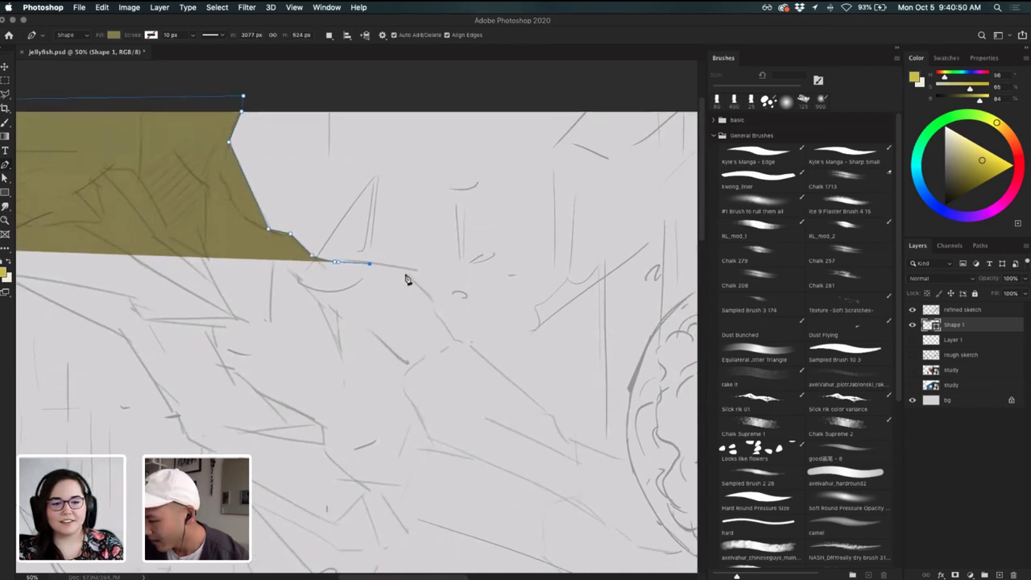
pyautogui.click(402, 272)
# - Trace the contour down from the ledge's outer end over the small step and partway along the long slope with five anchors
pyautogui.scroll(-4, 394, 257)
pyautogui.hscroll(3, 395, 258)
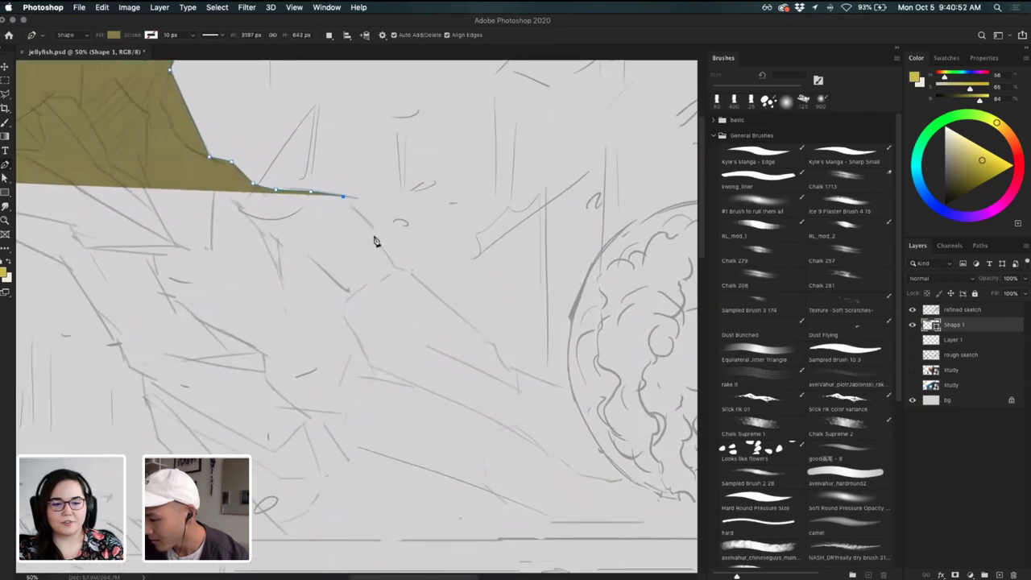
pyautogui.click(374, 235)
pyautogui.click(385, 256)
pyautogui.click(397, 267)
pyautogui.click(415, 270)
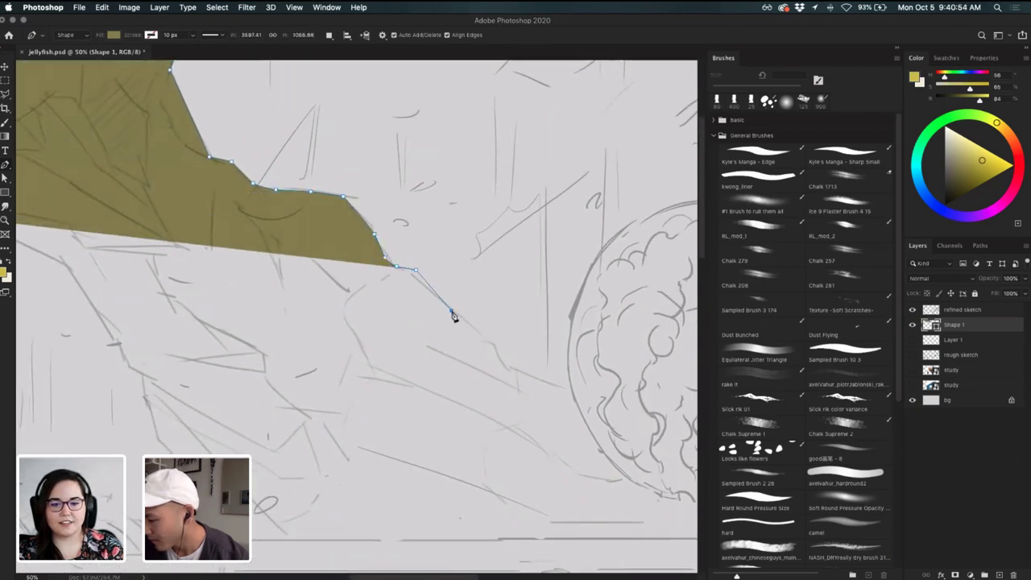
pyautogui.click(452, 307)
# - Extend the contour over the notch in the lower slope towards the large jellyfish with four more anchor points
pyautogui.moveTo(451, 307); pyautogui.dragTo(297, 160)
pyautogui.click(328, 191)
pyautogui.click(336, 198)
pyautogui.click(344, 212)
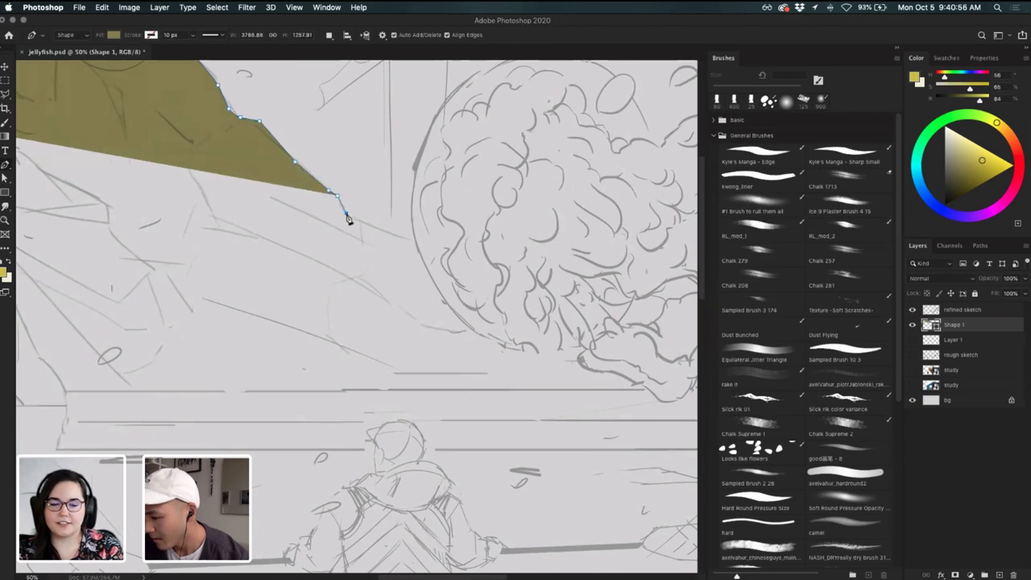
pyautogui.click(375, 232)
# - Carry the contour behind the large jellyfish and down to the iceberg's outer tip at the waterline
pyautogui.scroll(-3, 376, 232)
pyautogui.hscroll(9, 375, 232)
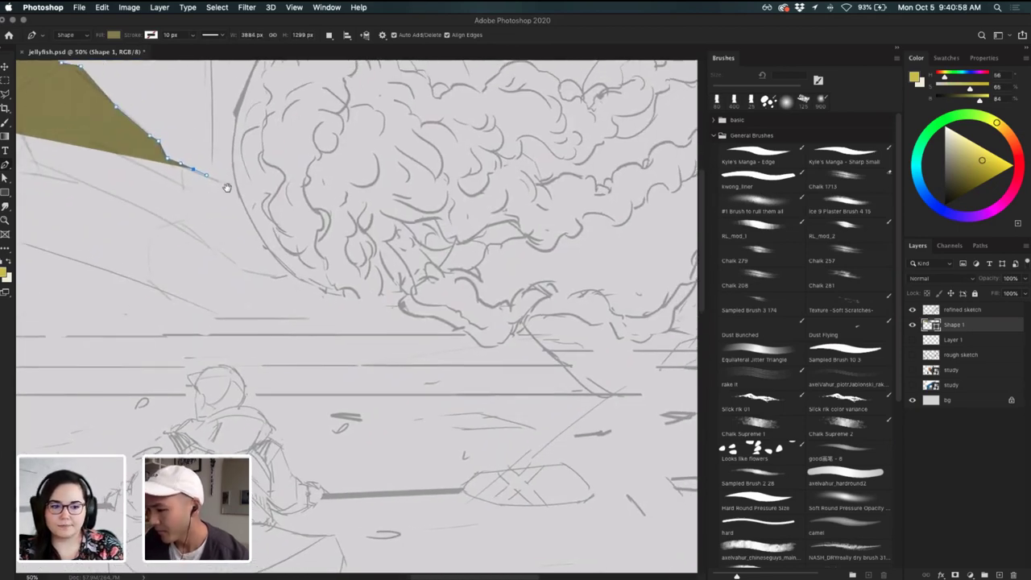
pyautogui.press('super+minus')
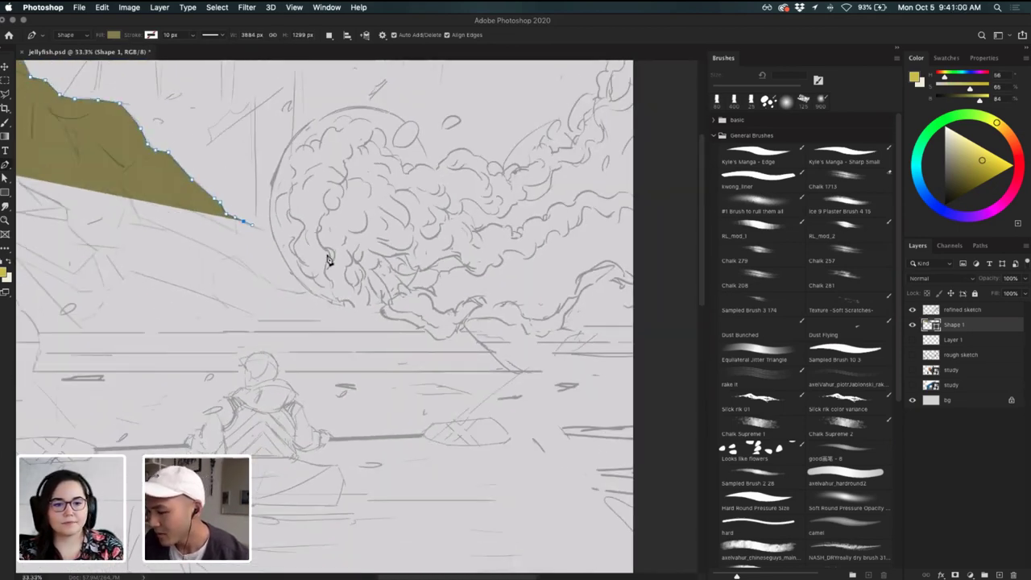
pyautogui.click(334, 254)
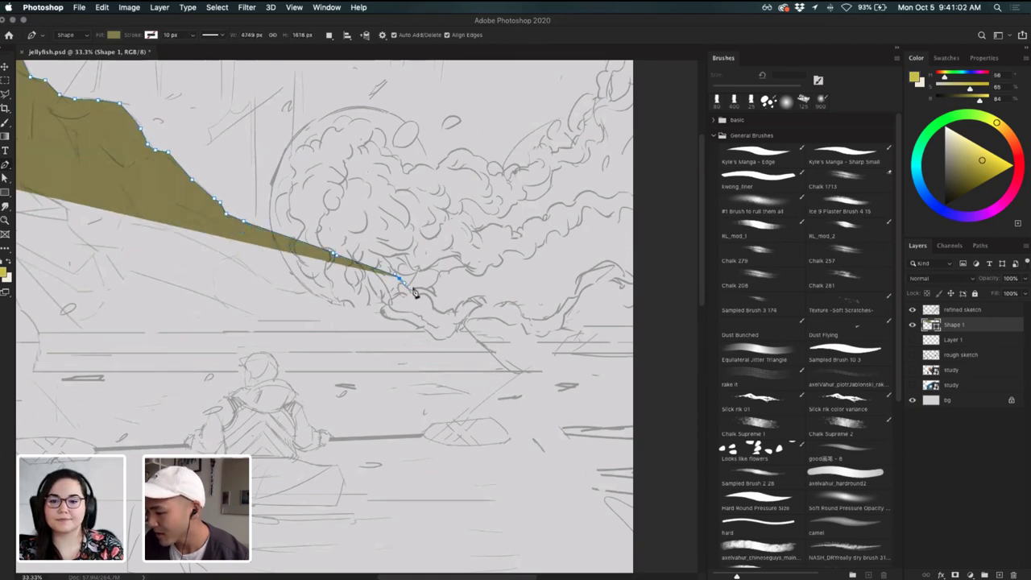
pyautogui.click(378, 281)
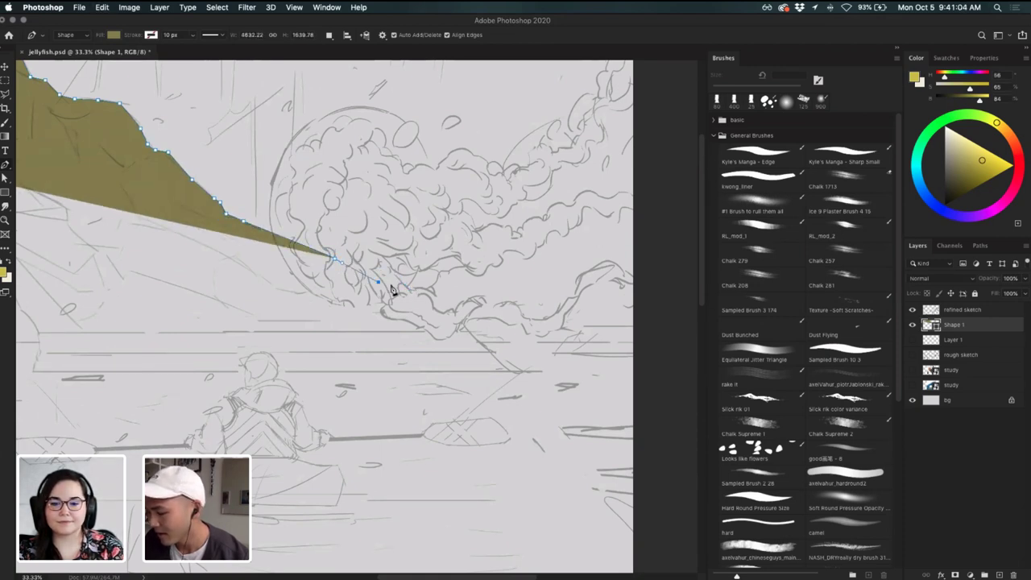
pyautogui.click(423, 307)
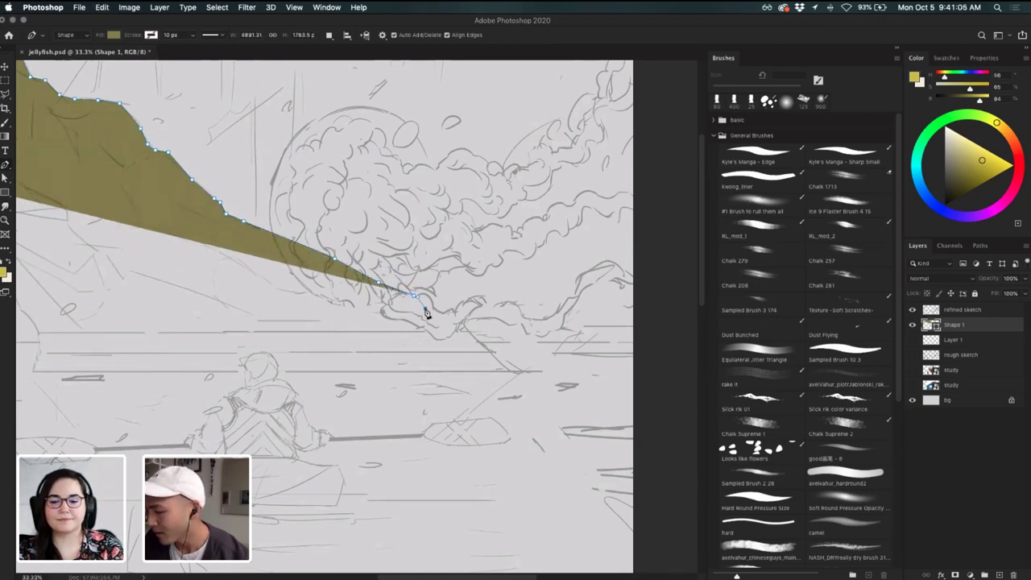
pyautogui.scroll(-2, 465, 330)
pyautogui.click(477, 320)
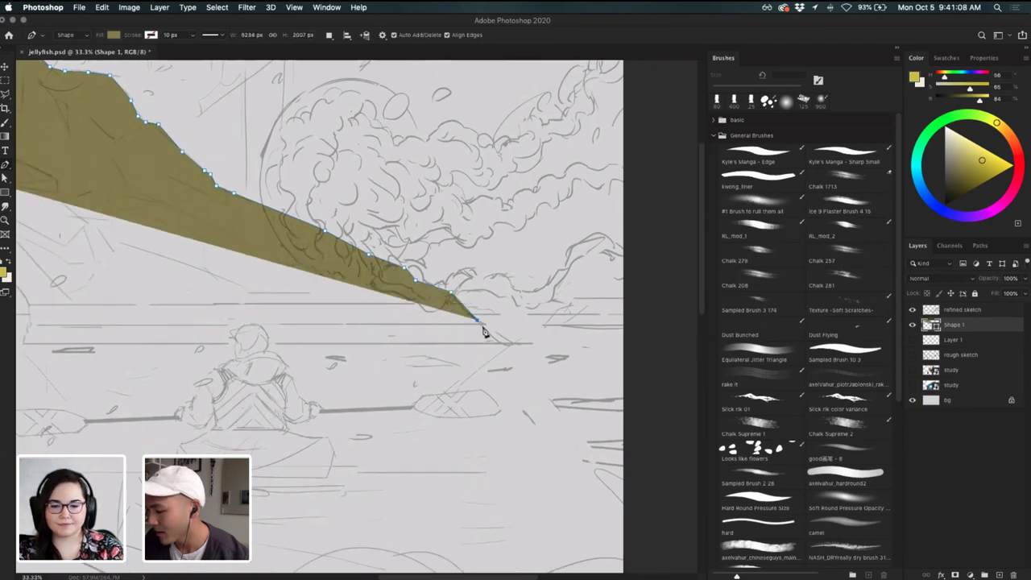
pyautogui.click(516, 344)
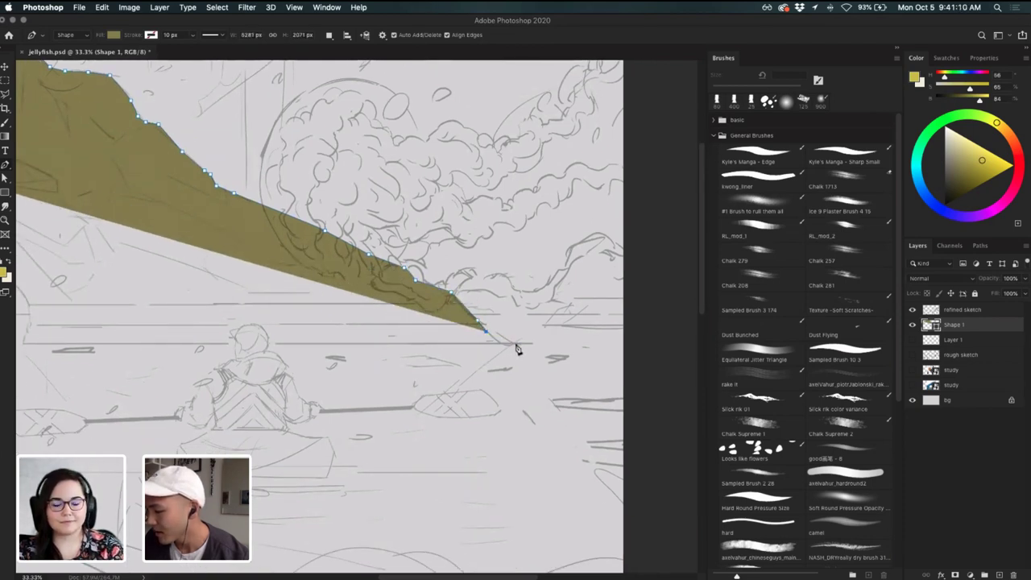
# - Draw the iceberg's straight base along the waterline to the arch's right foot and turn the path upward there
pyautogui.hscroll(-5, 479, 341)
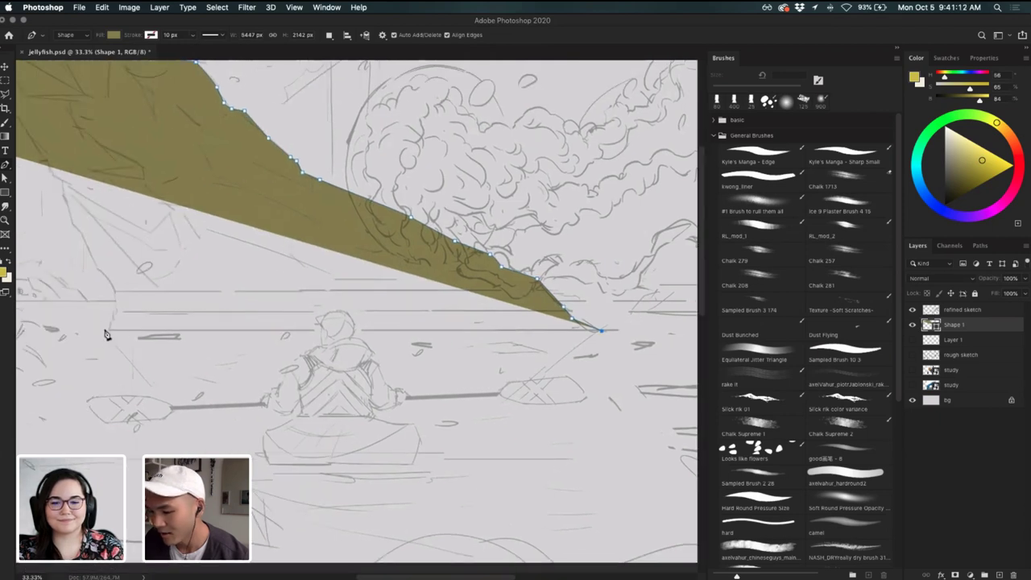
pyautogui.hscroll(-10, 201, 322)
pyautogui.click(273, 331)
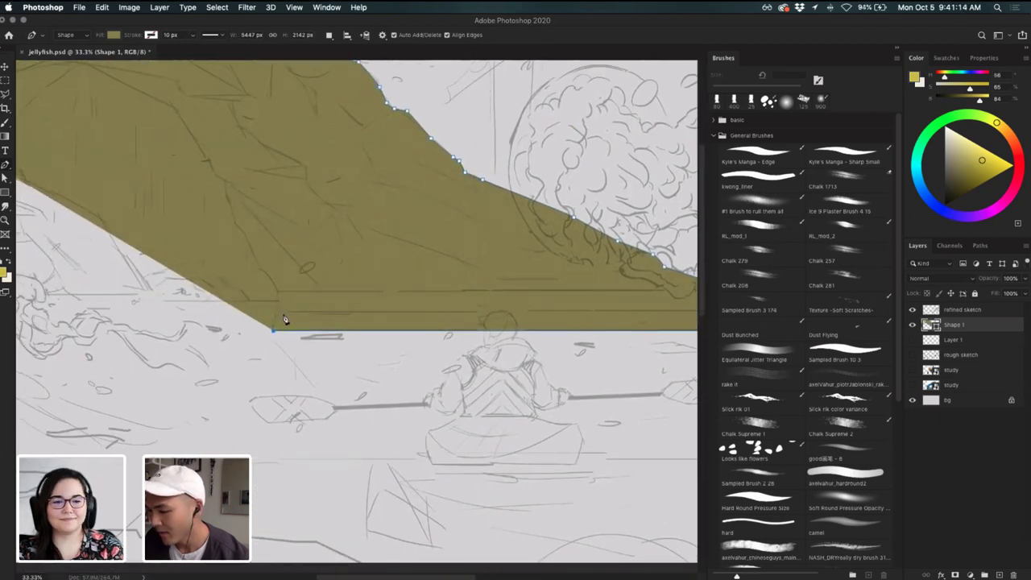
pyautogui.click(279, 310)
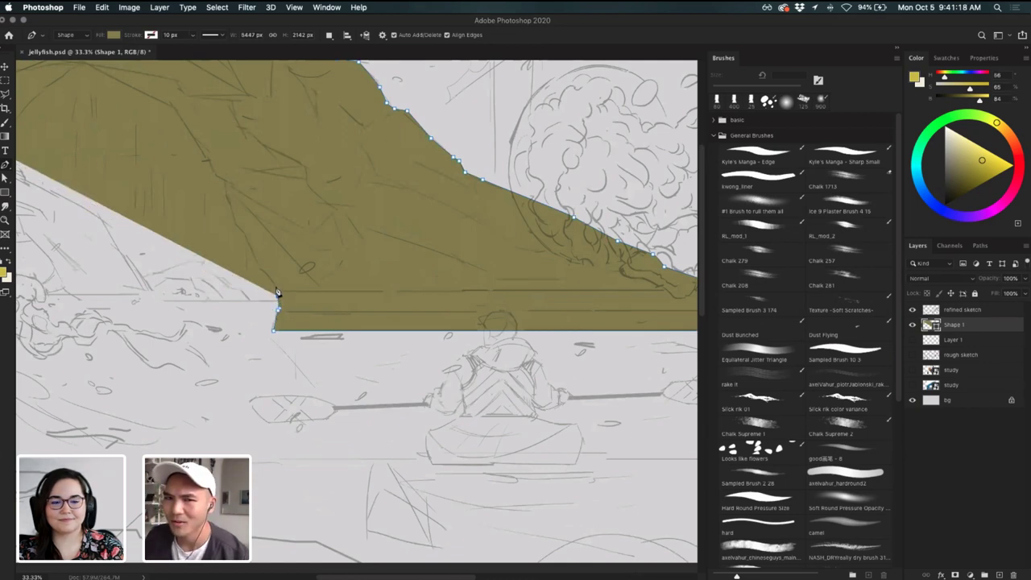
# - Trace the lower half of the arch opening's right side upward from its foot with closely spaced anchor points
pyautogui.hscroll(-2, 275, 272)
pyautogui.scroll(1, 275, 272)
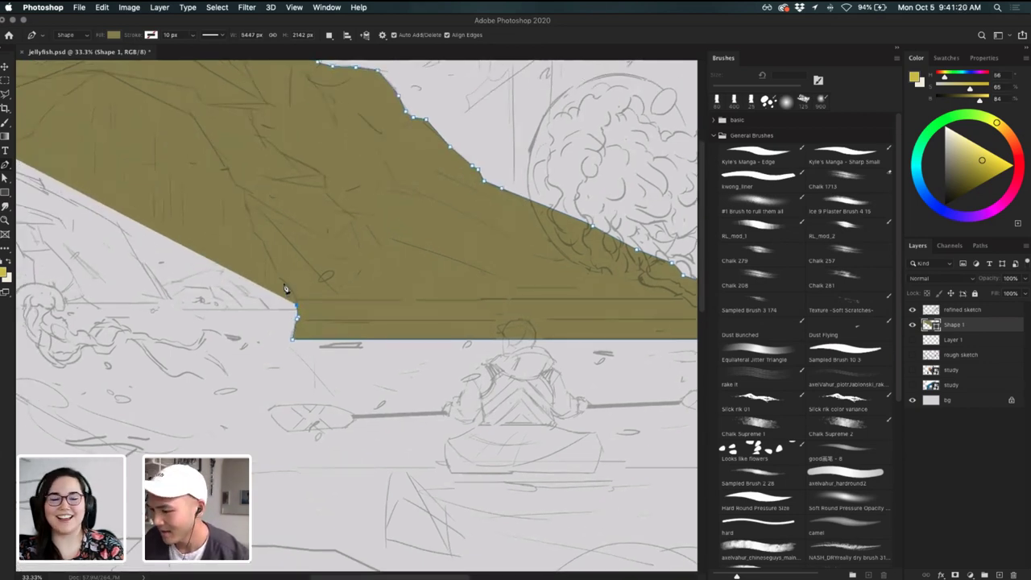
pyautogui.scroll(3, 274, 279)
pyautogui.hscroll(-3, 274, 280)
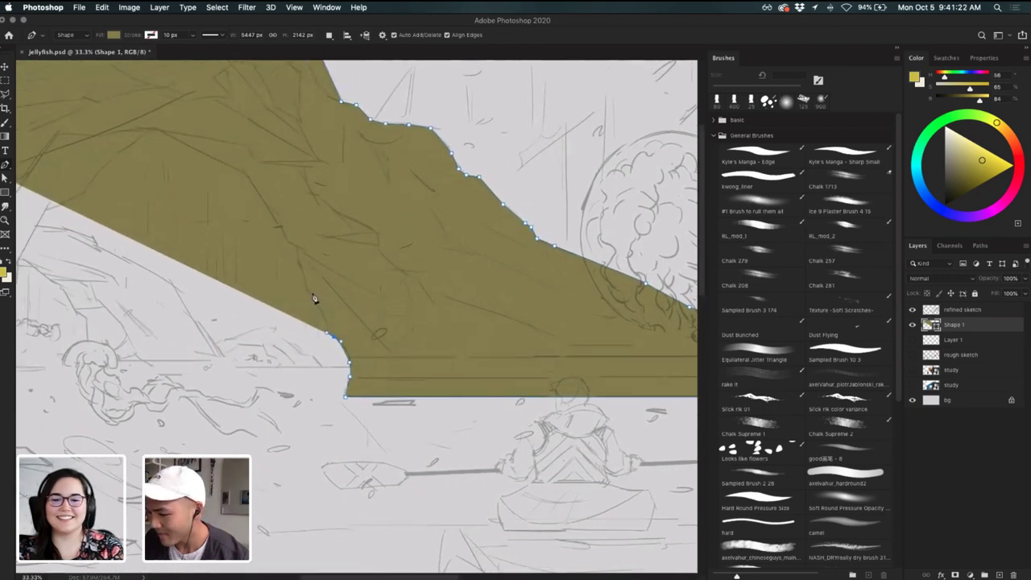
pyautogui.click(315, 302)
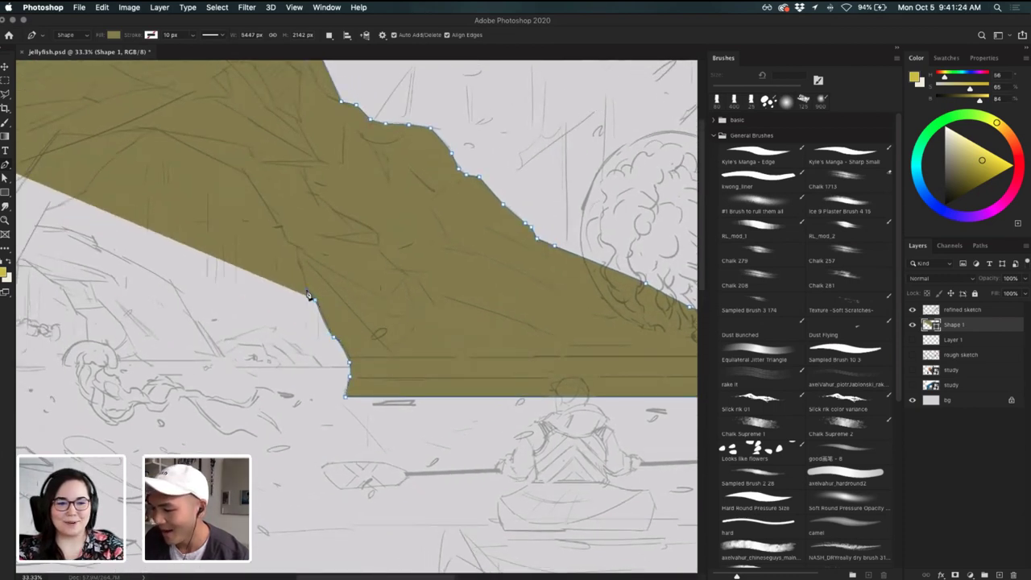
pyautogui.click(305, 274)
pyautogui.click(299, 263)
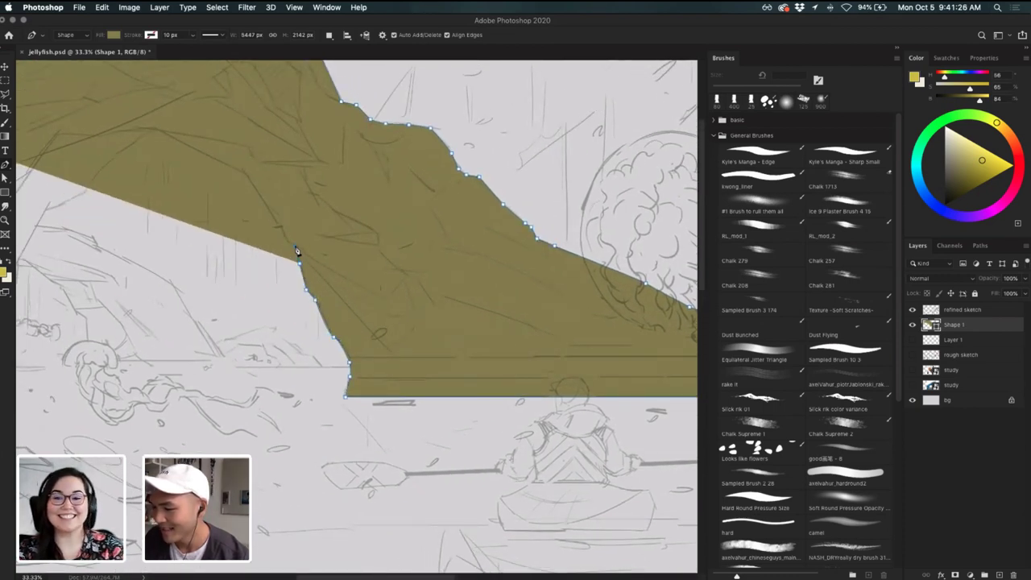
pyautogui.click(294, 243)
# - Trace the upper part of the arch opening's right side up to its peak
pyautogui.moveTo(286, 214); pyautogui.dragTo(362, 285)
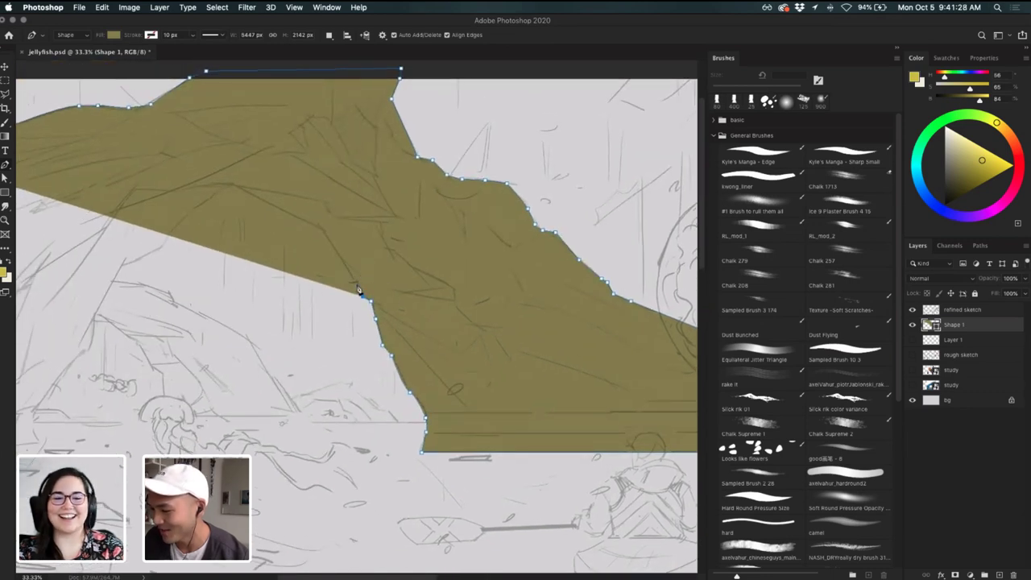
pyautogui.click(359, 289)
pyautogui.click(350, 277)
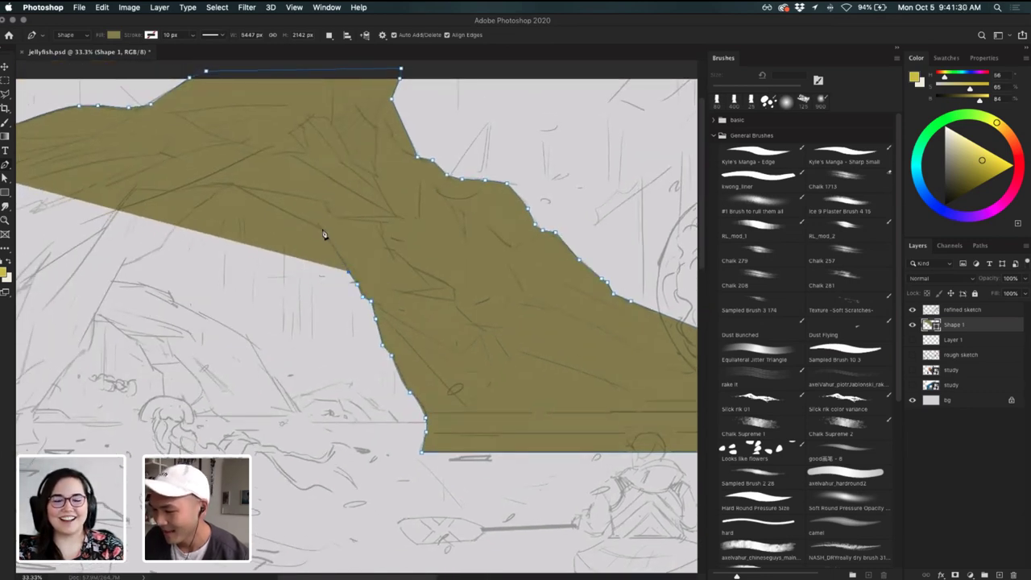
pyautogui.click(323, 233)
pyautogui.click(232, 188)
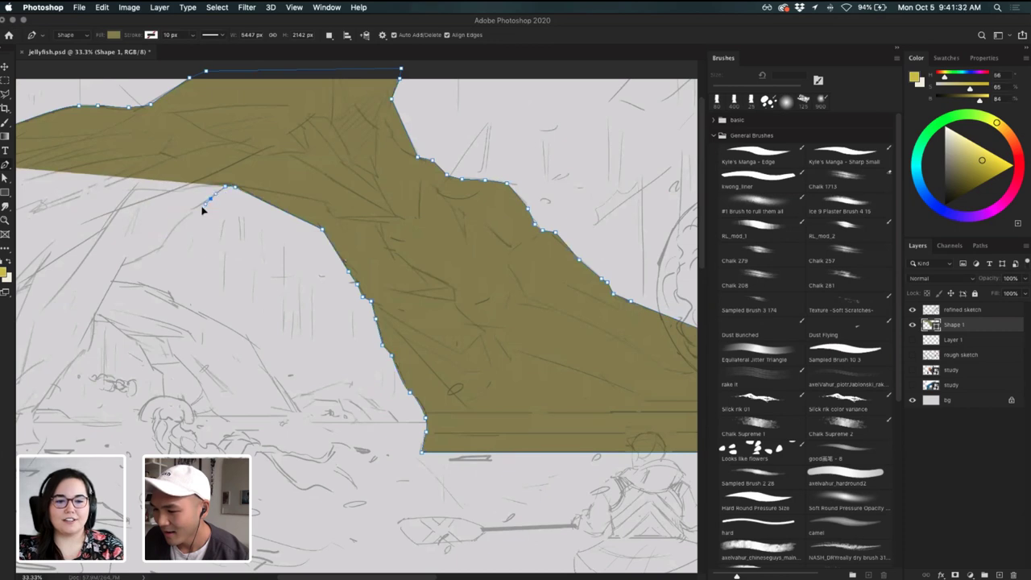
# - Trace the arch opening from its peak down the upper left side to the bend in the sketch
pyautogui.click(206, 201)
pyautogui.click(185, 216)
pyautogui.click(162, 250)
pyautogui.click(132, 265)
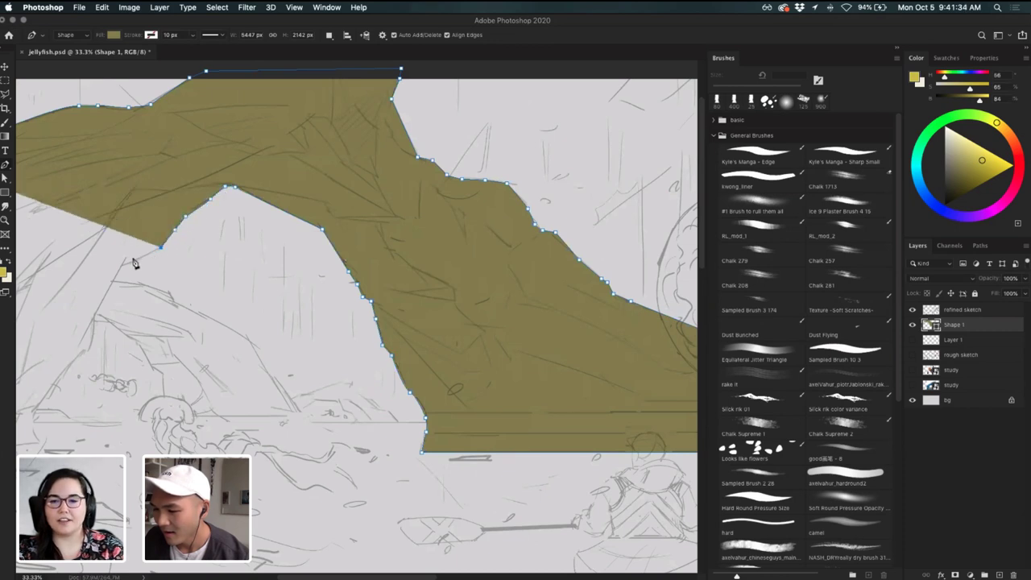
pyautogui.click(121, 276)
# - Continue down the arch opening's left side past the small ledge above the left foot
pyautogui.moveTo(137, 274); pyautogui.dragTo(336, 226)
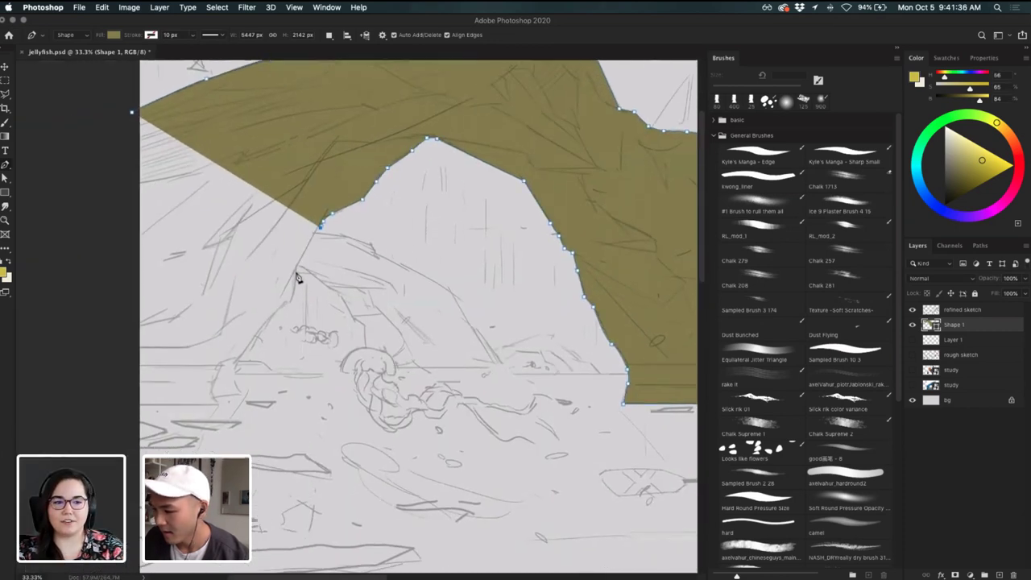
pyautogui.click(297, 269)
pyautogui.click(293, 286)
pyautogui.click(289, 298)
pyautogui.click(284, 304)
pyautogui.click(278, 308)
pyautogui.click(273, 311)
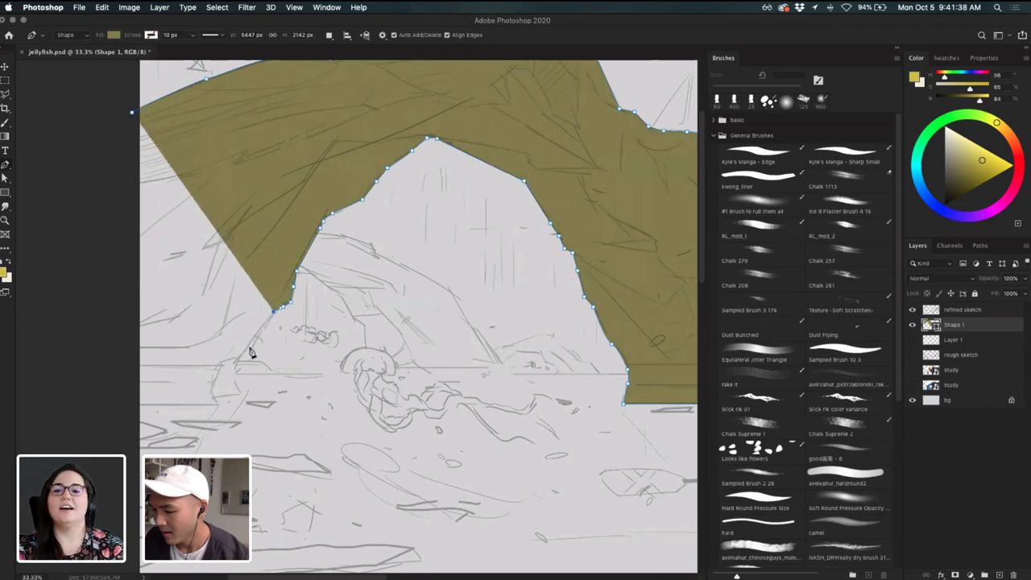
# - Outline the arch's left foot down to the waterline, including the small notch at its base
pyautogui.click(240, 353)
pyautogui.click(236, 380)
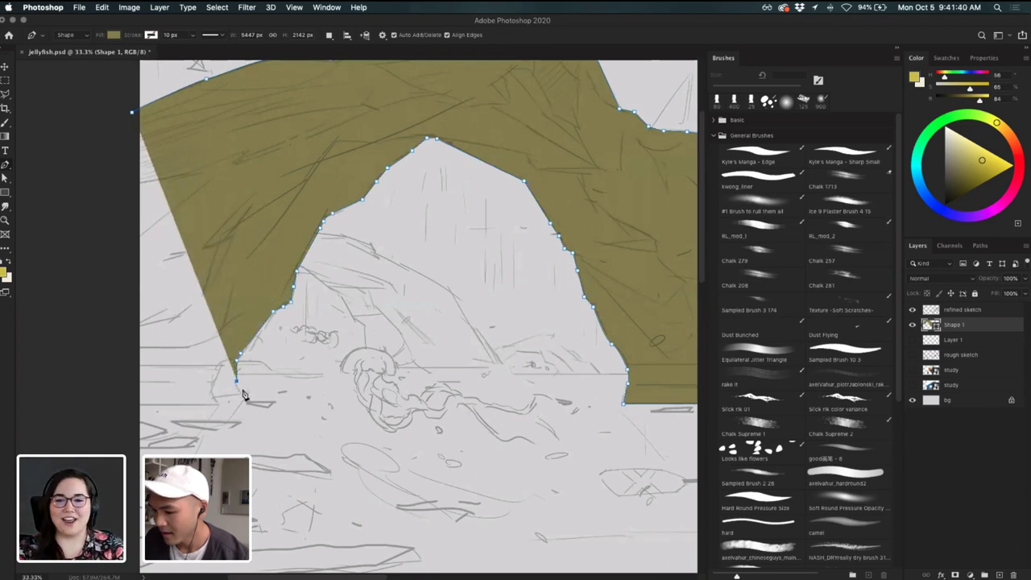
pyautogui.click(242, 395)
pyautogui.click(213, 395)
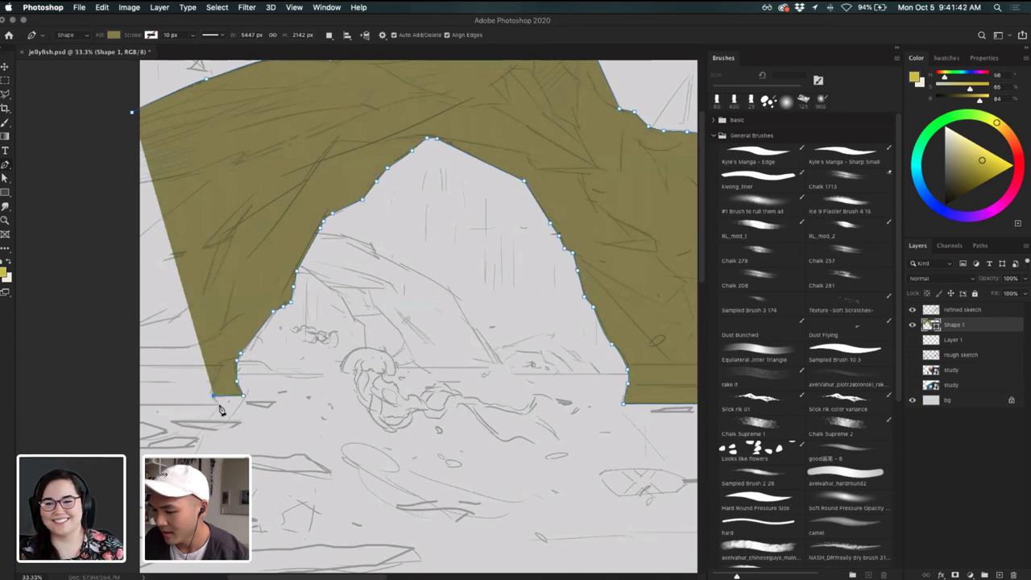
pyautogui.click(220, 405)
# - Run the base past the canvas's left edge and close the iceberg shape at its first anchor
pyautogui.click(132, 405)
pyautogui.scroll(3, 141, 274)
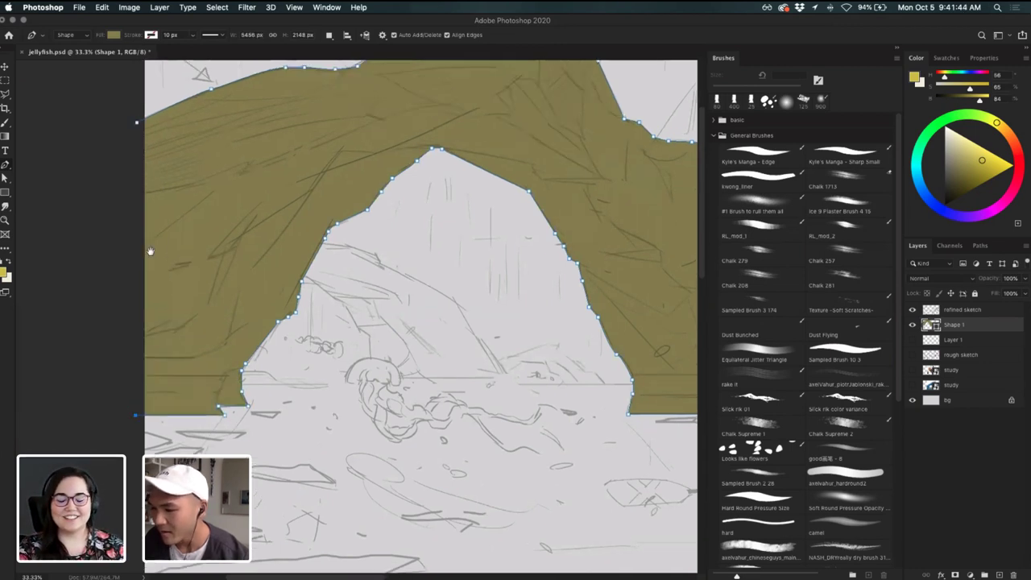
pyautogui.click(152, 146)
pyautogui.moveTo(281, 189); pyautogui.dragTo(336, 244)
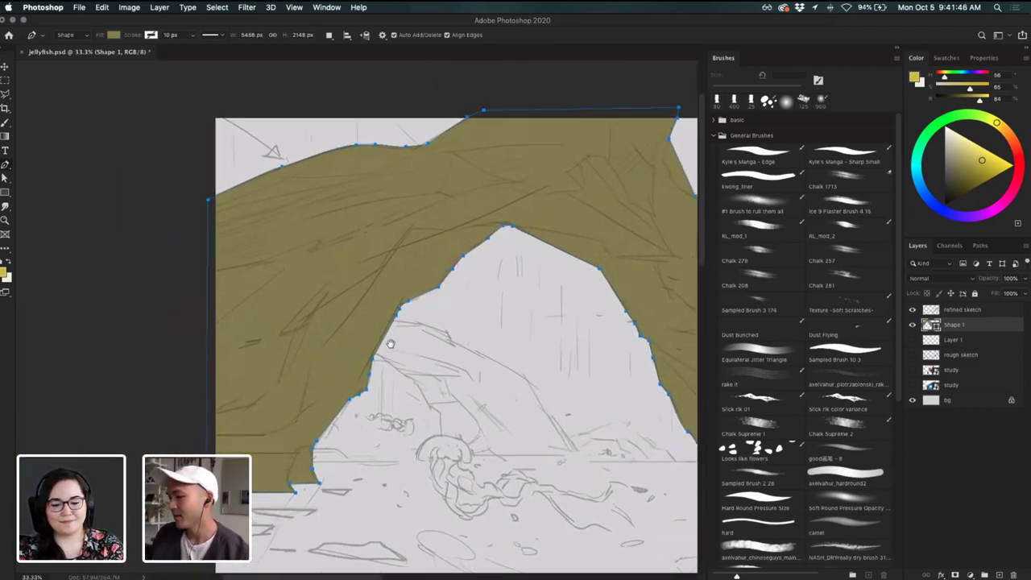
# - Starting from Layer 1, trace the upper edge of the ice form inside the arch down to the waterline as an orange Pen shape
pyautogui.moveTo(374, 333); pyautogui.dragTo(264, 307)
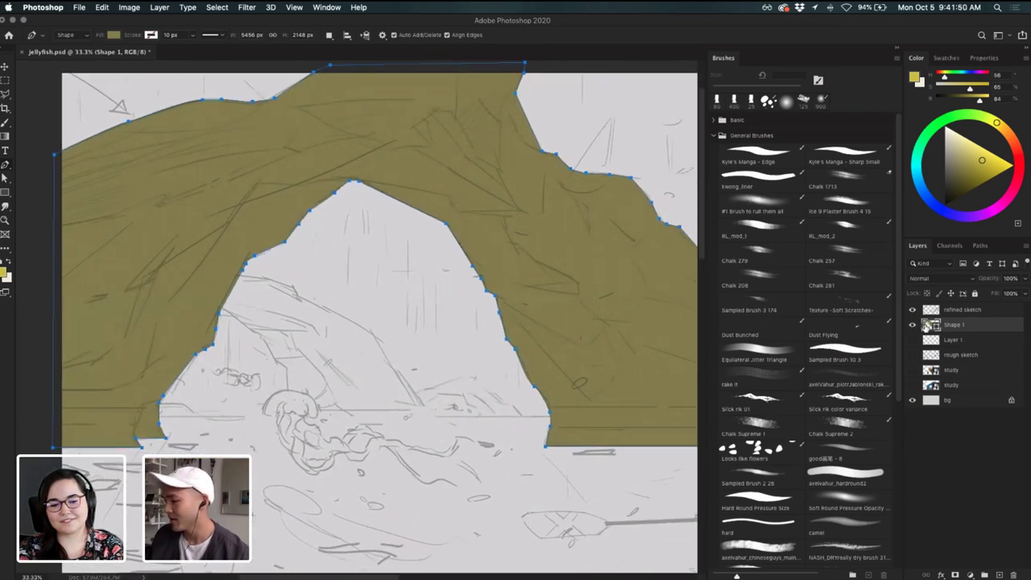
pyautogui.doubleClick(932, 325)
pyautogui.press('Escape')
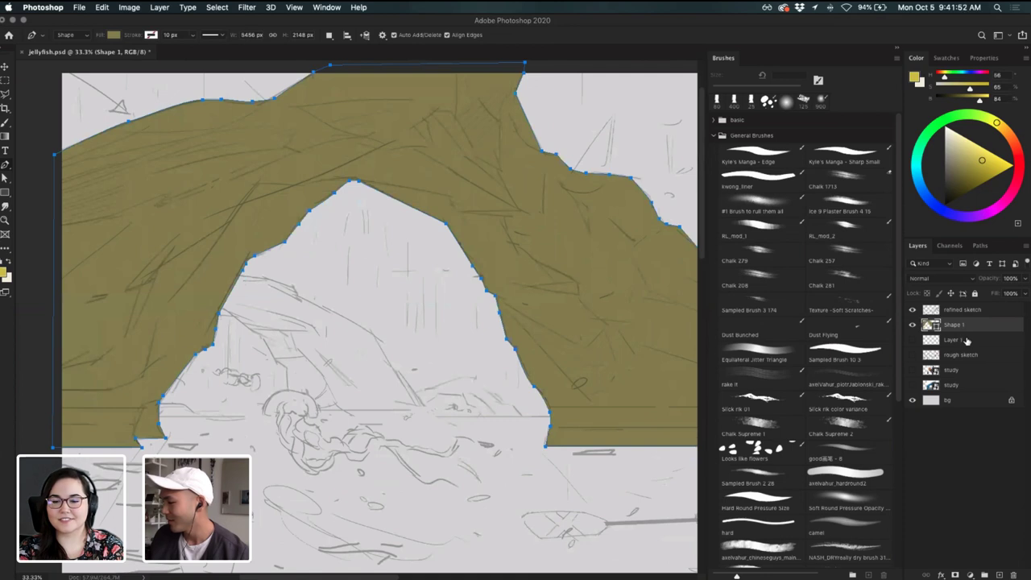
pyautogui.click(967, 340)
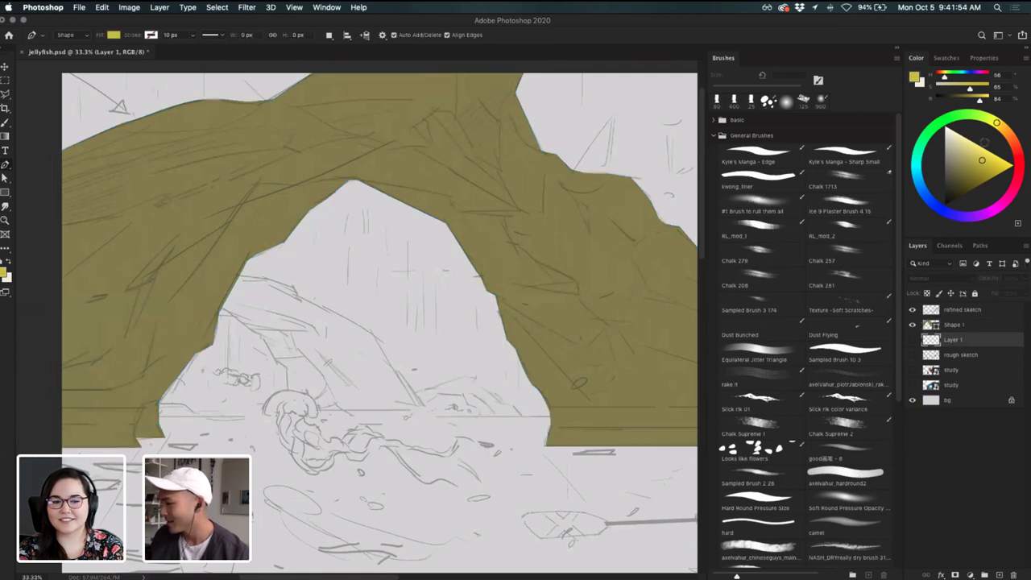
pyautogui.click(1014, 145)
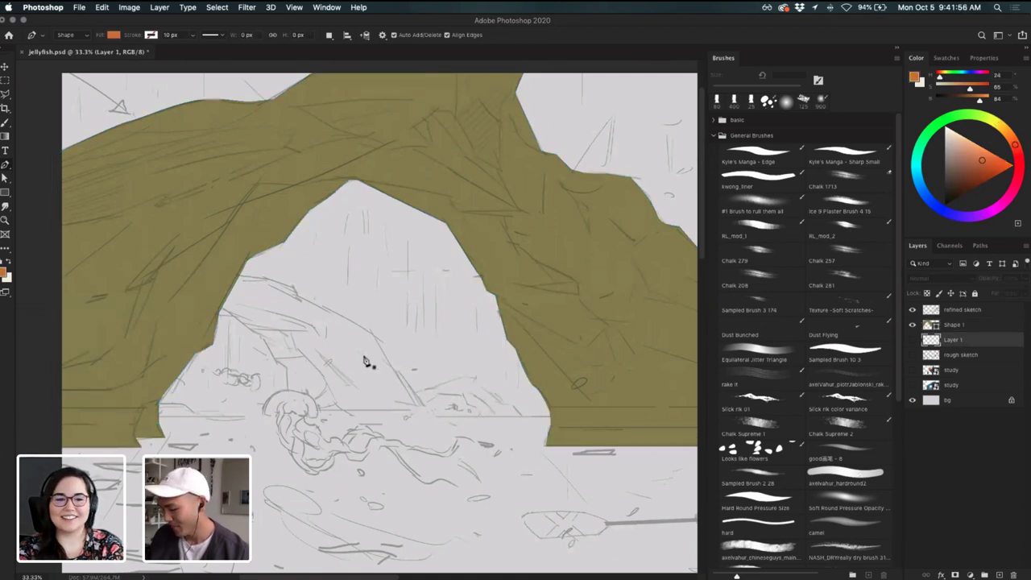
pyautogui.click(212, 273)
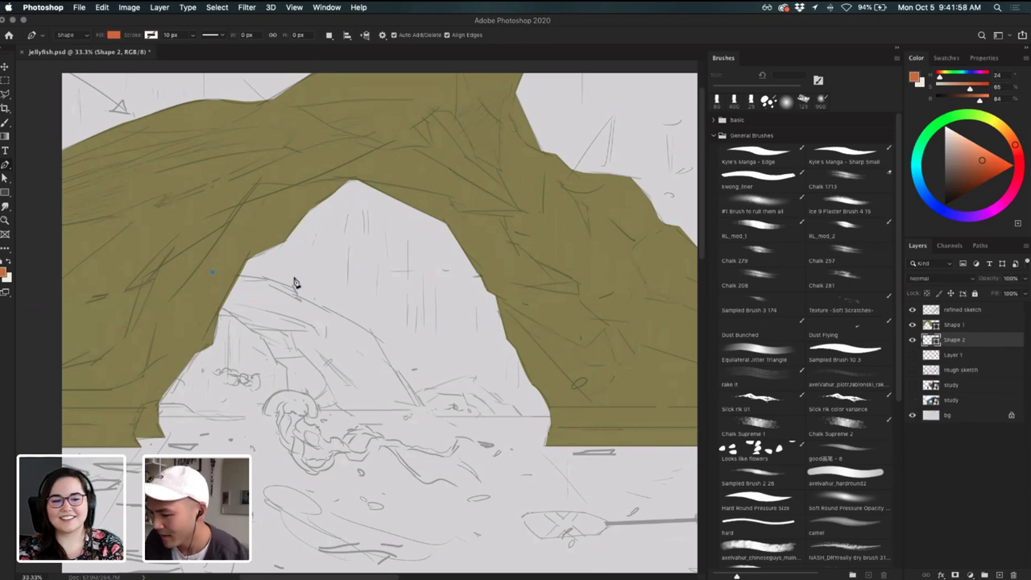
pyautogui.click(271, 280)
pyautogui.click(295, 291)
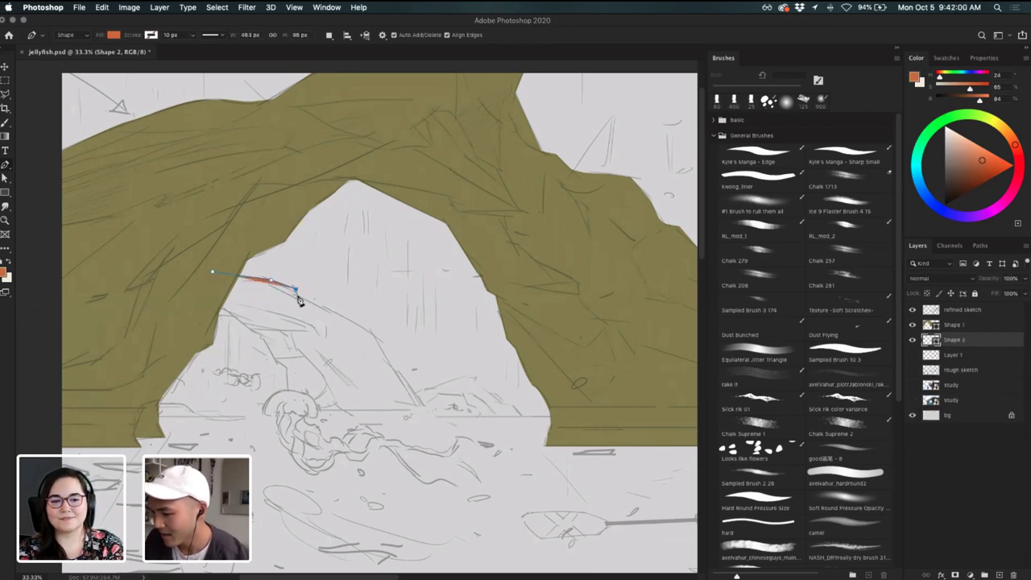
pyautogui.click(372, 332)
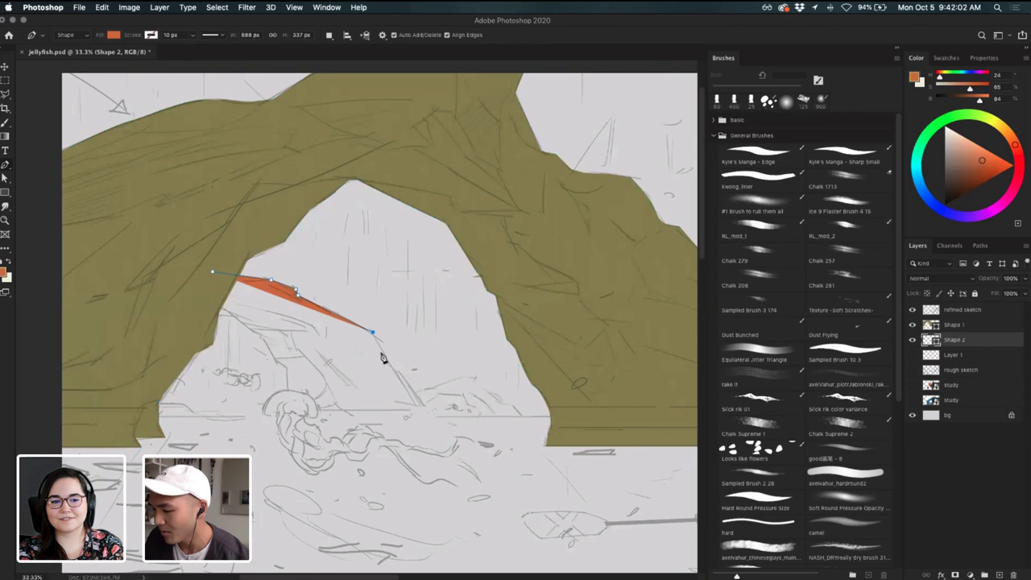
pyautogui.click(380, 351)
pyautogui.click(394, 371)
pyautogui.click(422, 408)
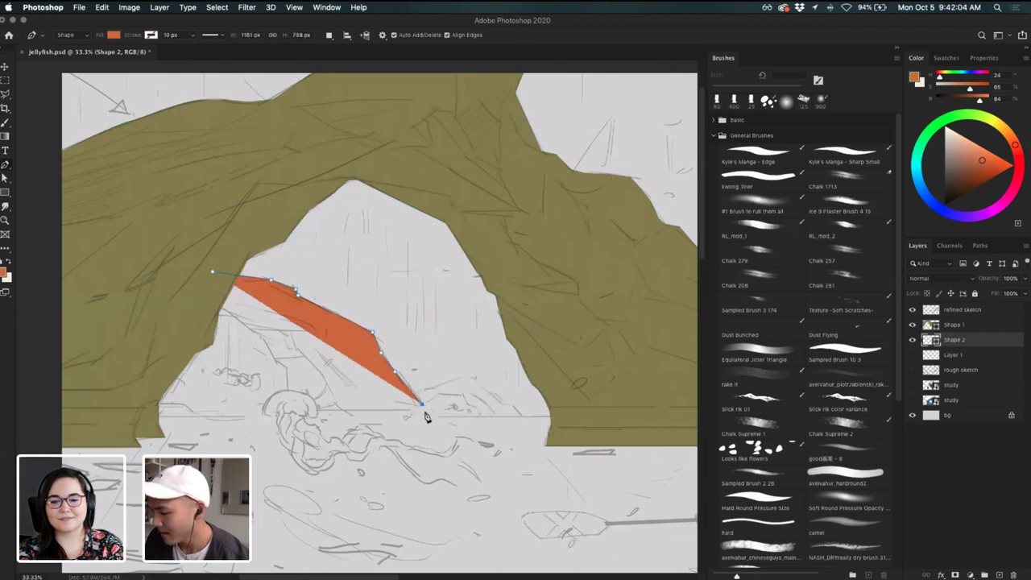
pyautogui.click(268, 411)
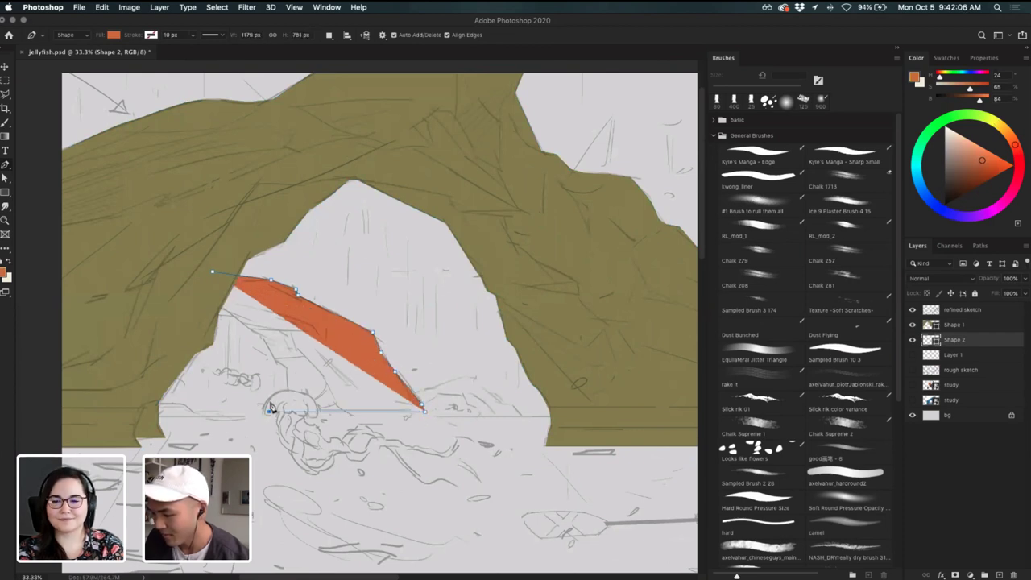
pyautogui.press('super+z')
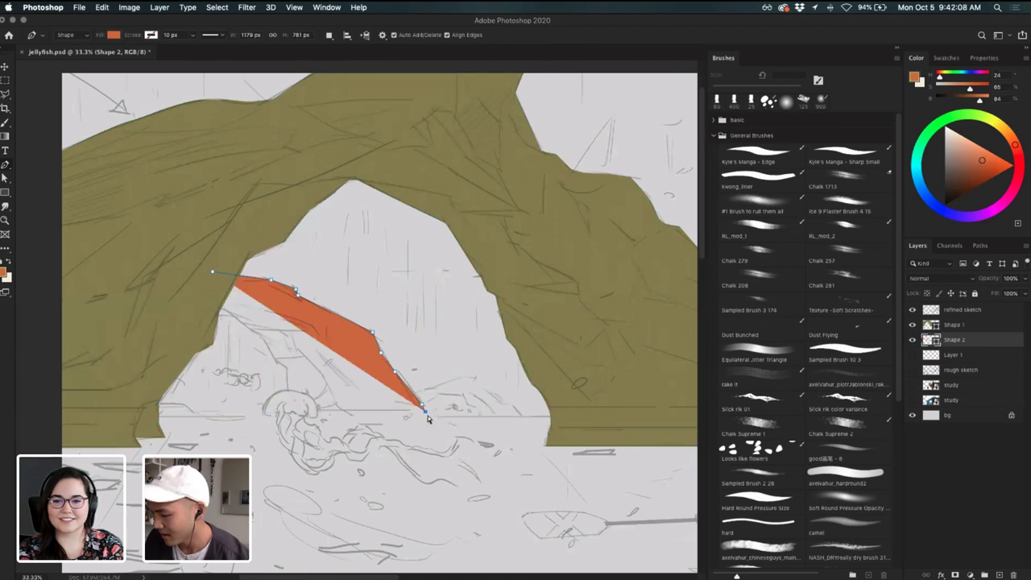
pyautogui.click(268, 420)
pyautogui.press('super+z')
# - Run the orange form's base along the waterline, trace its inner left edge up behind the iceberg, and close the shape
pyautogui.click(277, 420)
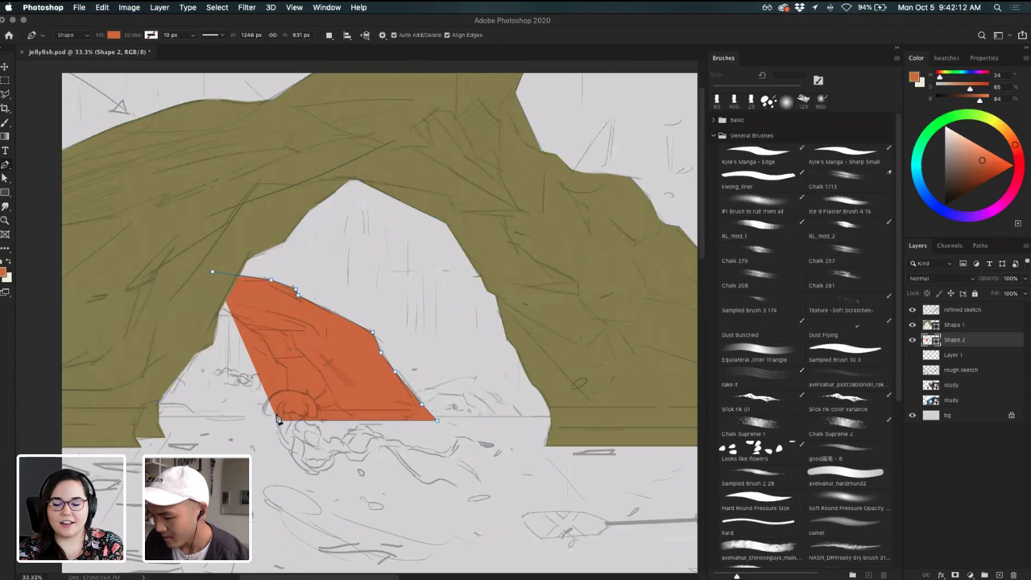
pyautogui.click(273, 416)
pyautogui.click(288, 399)
pyautogui.moveTo(288, 392); pyautogui.dragTo(204, 291)
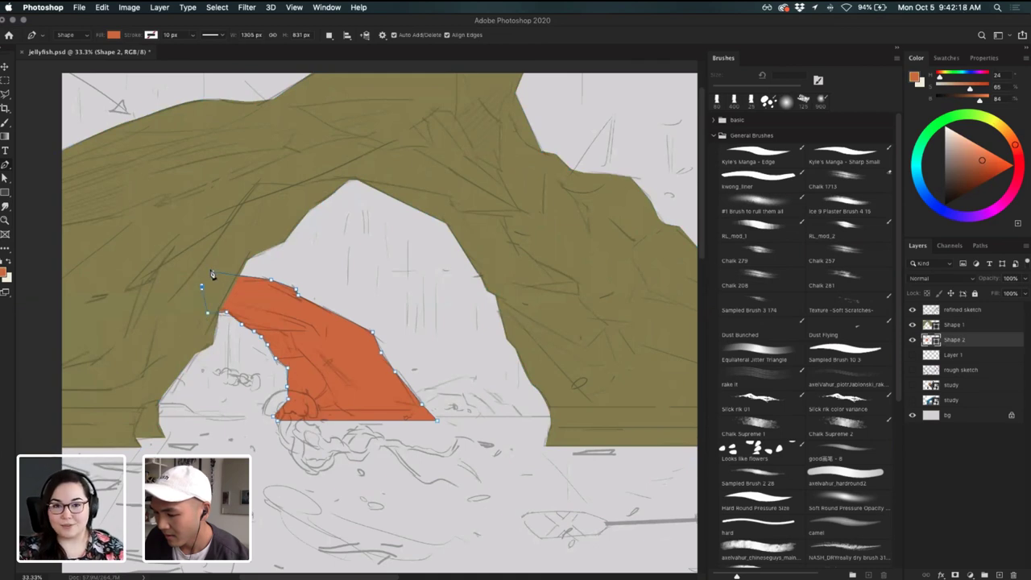
pyautogui.hscroll(3, 267, 296)
pyautogui.scroll(-1, 267, 295)
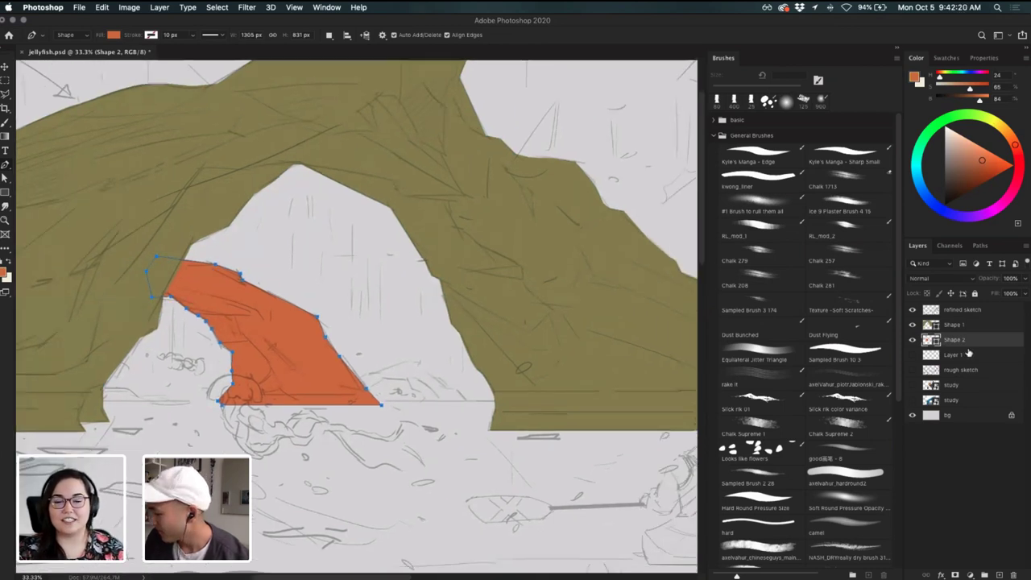
# - Starting from Layer 1, block in the small distant ice arch beside the orange form as a closed green Pen shape
pyautogui.click(967, 354)
pyautogui.moveTo(999, 117); pyautogui.dragTo(956, 116)
pyautogui.moveTo(334, 346); pyautogui.dragTo(336, 344)
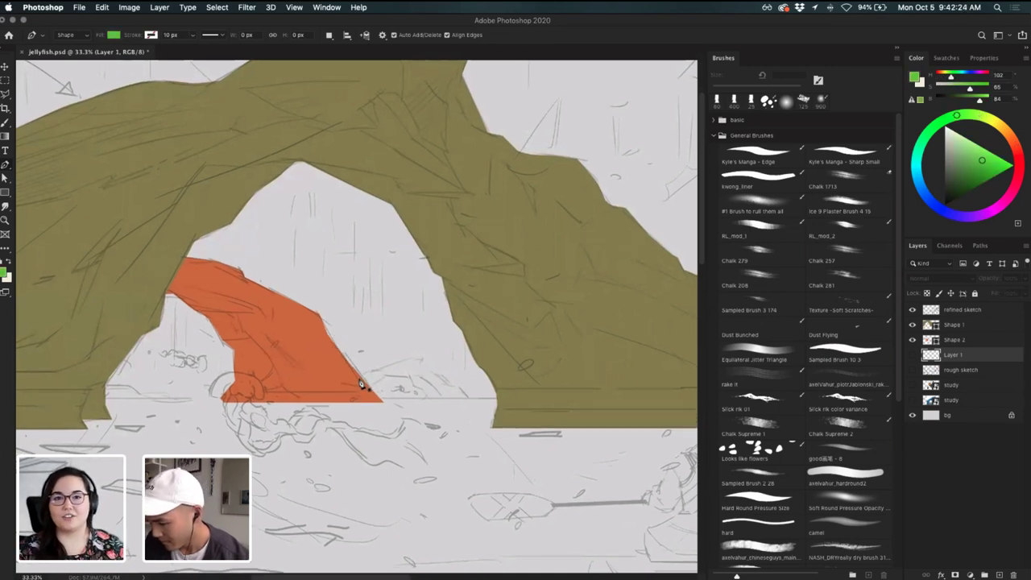
pyautogui.moveTo(347, 381)
pyautogui.mouseDown()
pyautogui.moveTo(414, 359)
pyautogui.moveTo(468, 400)
pyautogui.moveTo(429, 401)
pyautogui.moveTo(384, 383)
pyautogui.mouseUp()
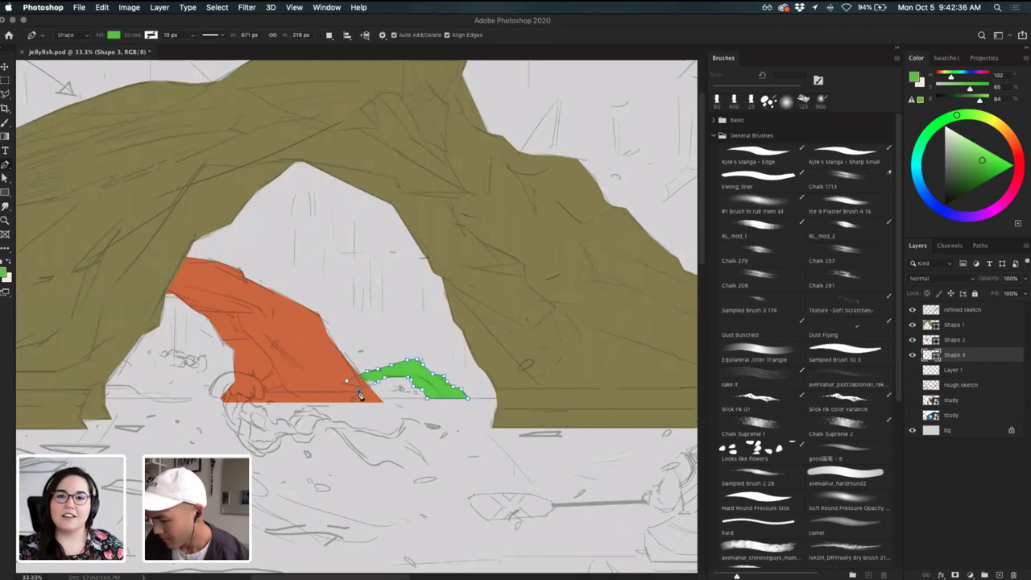
# - Block in the low ice strip at the waterline beside the arch's left foot as a closed green Pen shape
pyautogui.moveTo(261, 368); pyautogui.dragTo(310, 364)
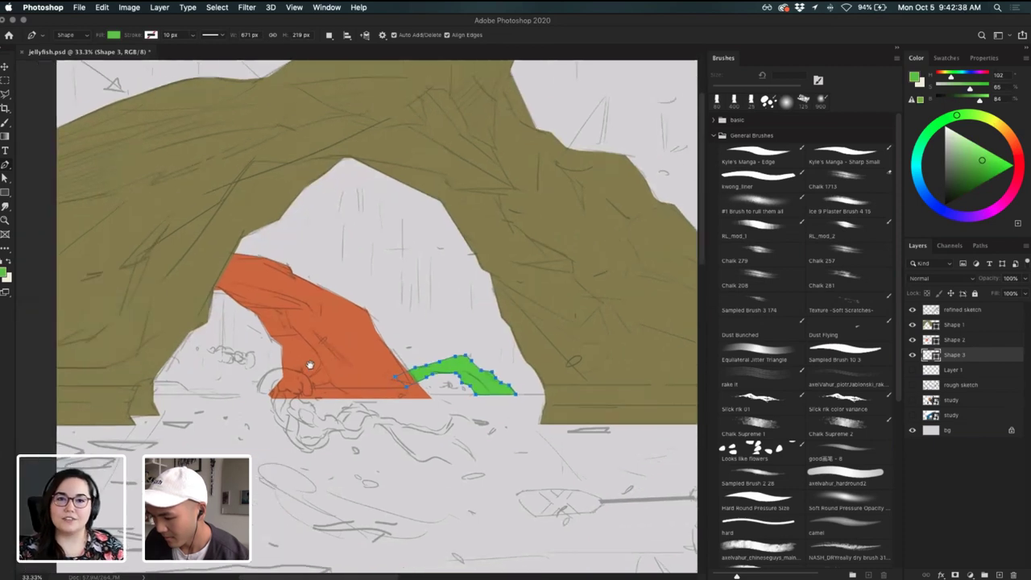
pyautogui.click(145, 379)
pyautogui.moveTo(173, 387); pyautogui.dragTo(219, 396)
pyautogui.click(235, 396)
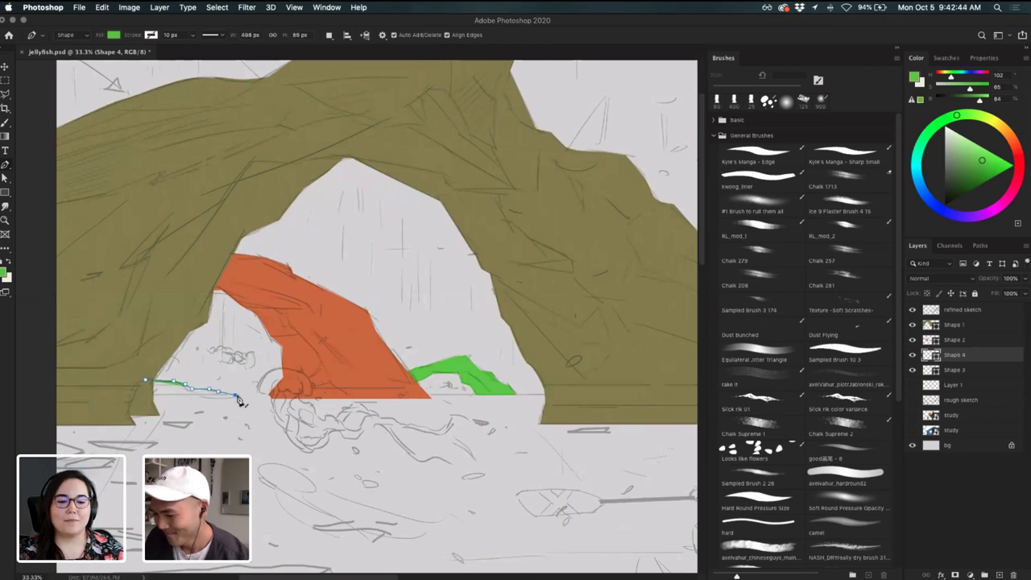
pyautogui.click(253, 396)
pyautogui.click(135, 397)
pyautogui.click(124, 395)
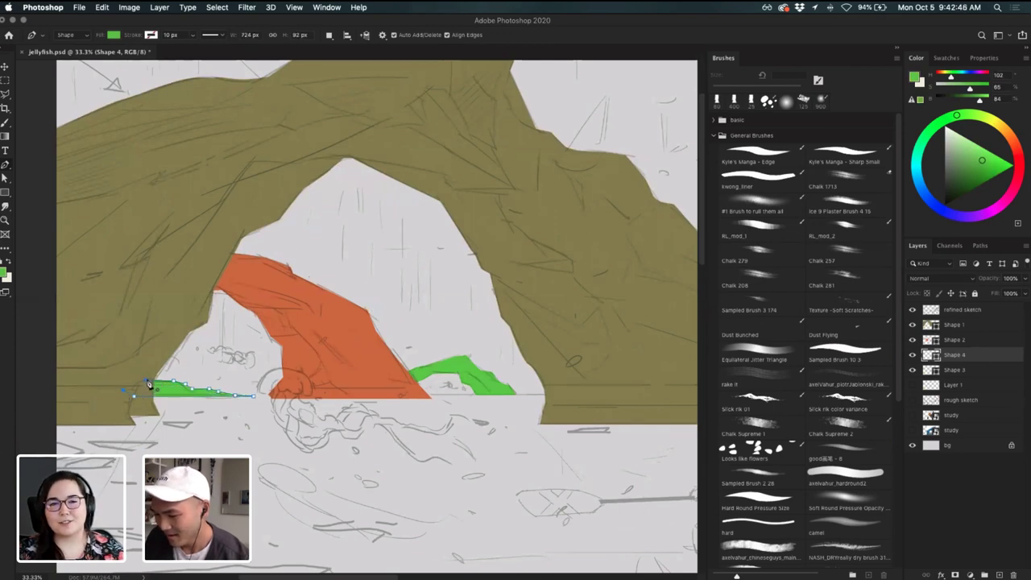
pyautogui.click(146, 381)
# - Rename the iceberg arch layer 1, the orange form's layer 2, and the green strip's layer 3
pyautogui.moveTo(442, 344); pyautogui.dragTo(323, 350)
pyautogui.scroll(-1, 323, 354)
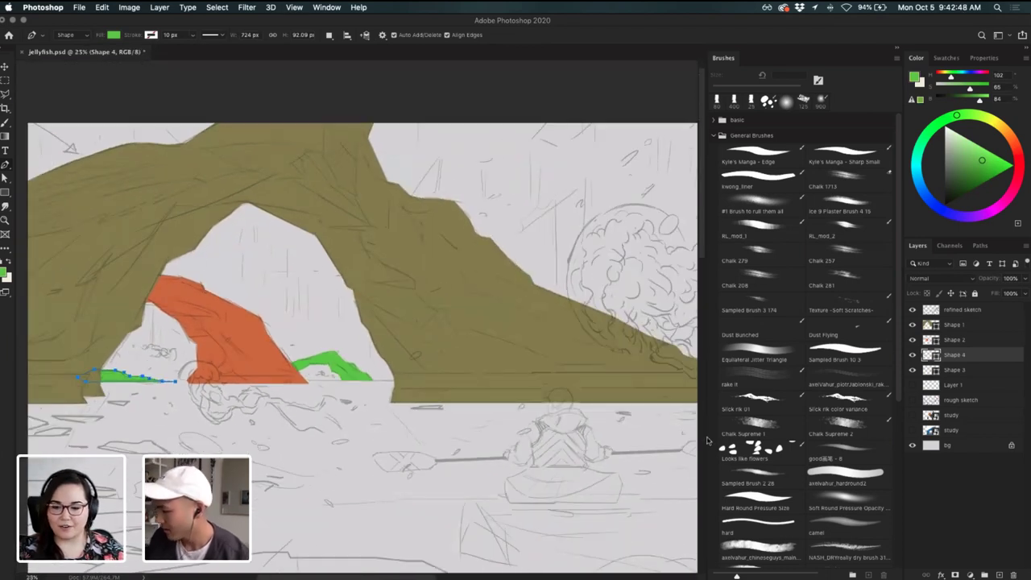
pyautogui.click(951, 326)
pyautogui.click(952, 339)
pyautogui.doubleClick(955, 354)
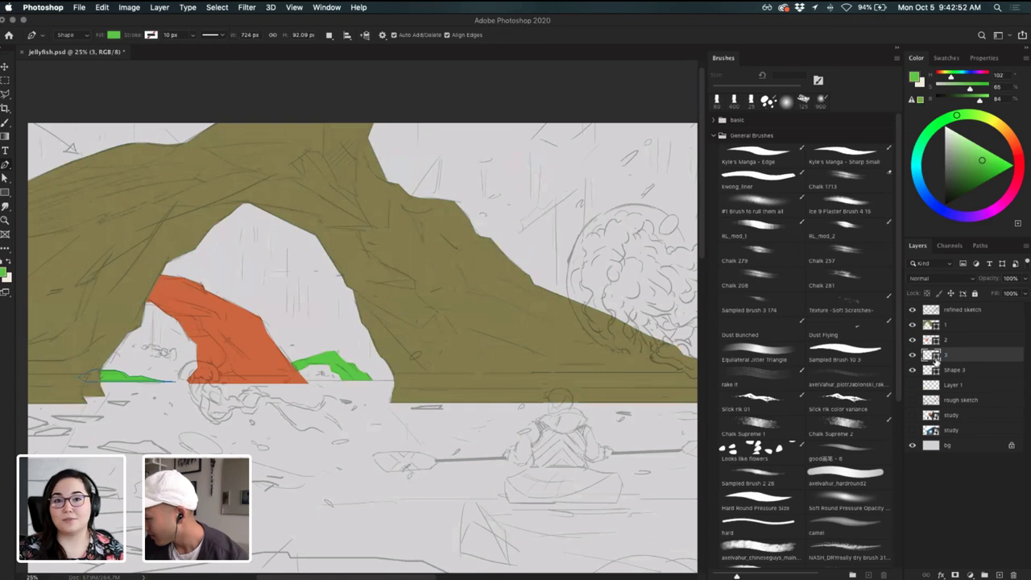
pyautogui.write('3')
# - Check what the Shape 3 layer holds by toggling its visibility, and merge it with layer 3
pyautogui.doubleClick(943, 370)
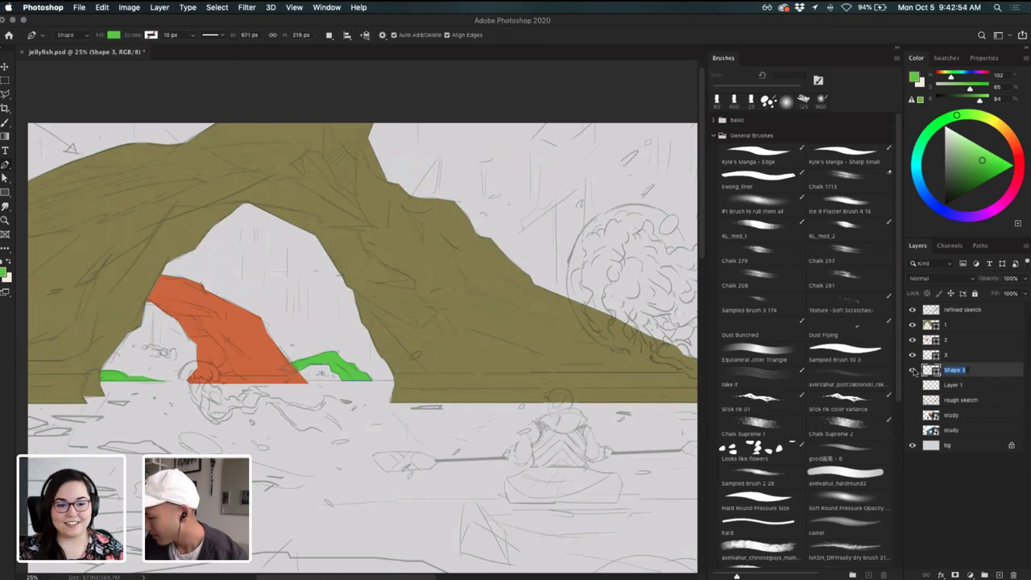
pyautogui.click(913, 371)
pyautogui.click(912, 370)
pyautogui.keyDown('shift'); pyautogui.click(946, 359); pyautogui.keyUp('shift')
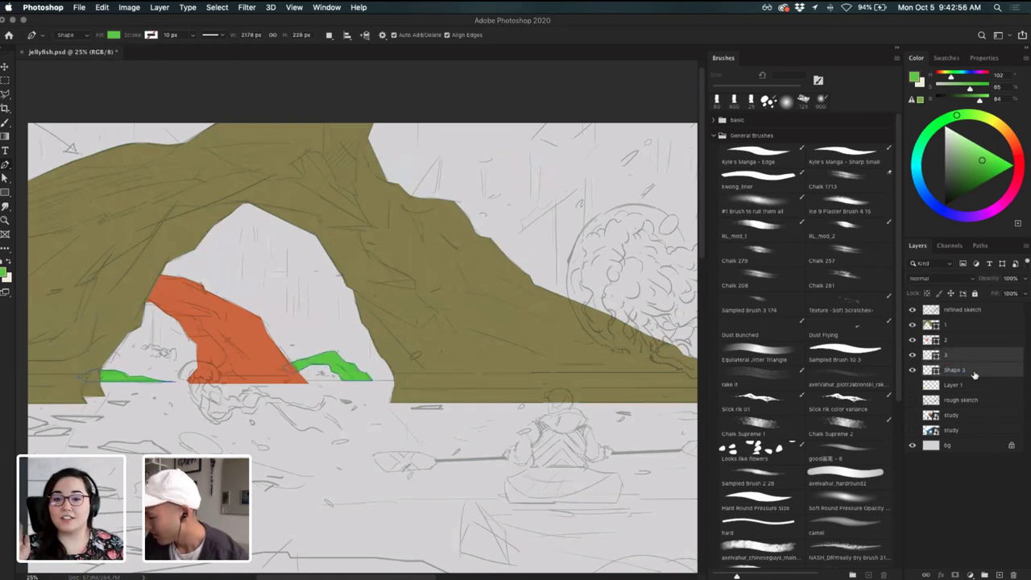
pyautogui.press('super+e')
# - Block in the small ice sliver behind the iceberg's right tip at the waterline as a closed green Pen shape
pyautogui.moveTo(633, 313); pyautogui.dragTo(444, 337)
pyautogui.hscroll(2, 443, 338)
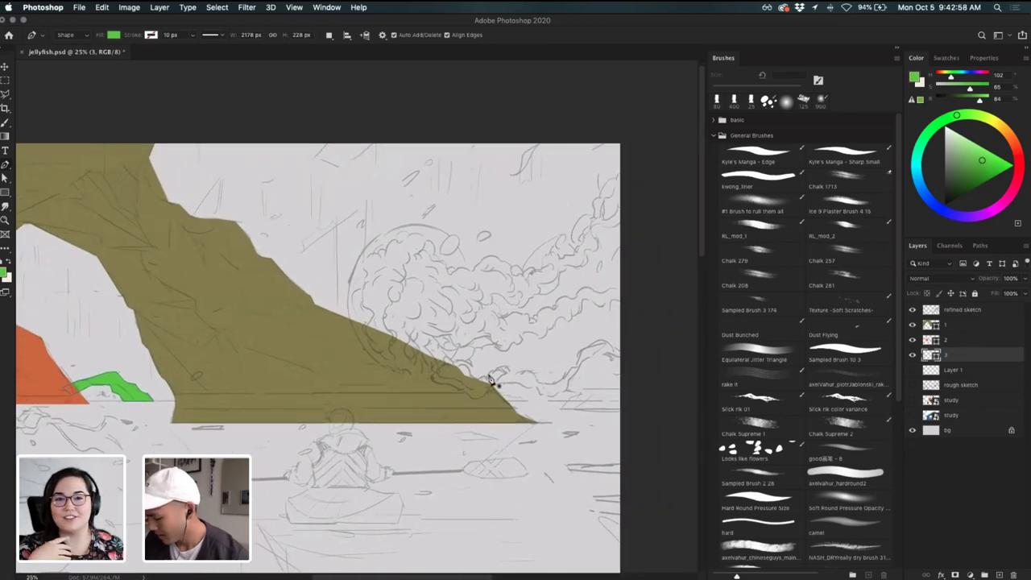
pyautogui.click(459, 391)
pyautogui.click(494, 389)
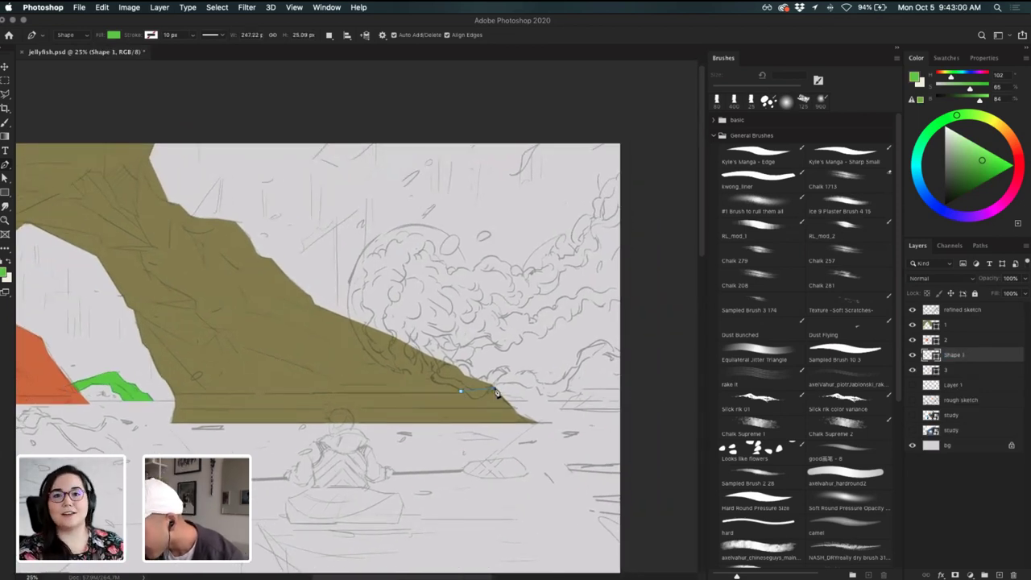
pyautogui.click(524, 400)
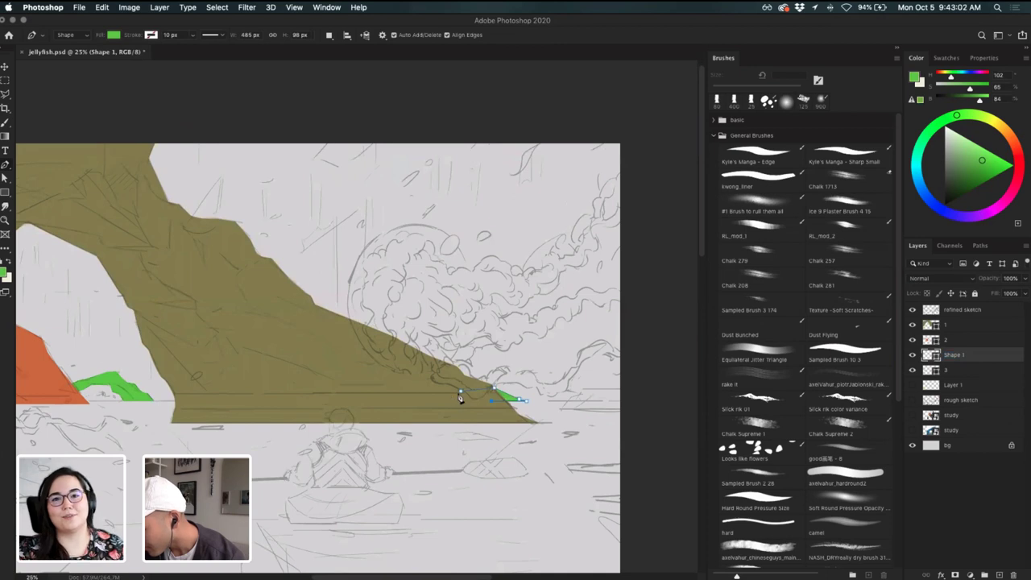
pyautogui.click(459, 392)
# - Block in the low ice form at the canvas's right edge in green and merge all the green shape layers into one
pyautogui.click(639, 385)
pyautogui.click(586, 388)
pyautogui.click(577, 393)
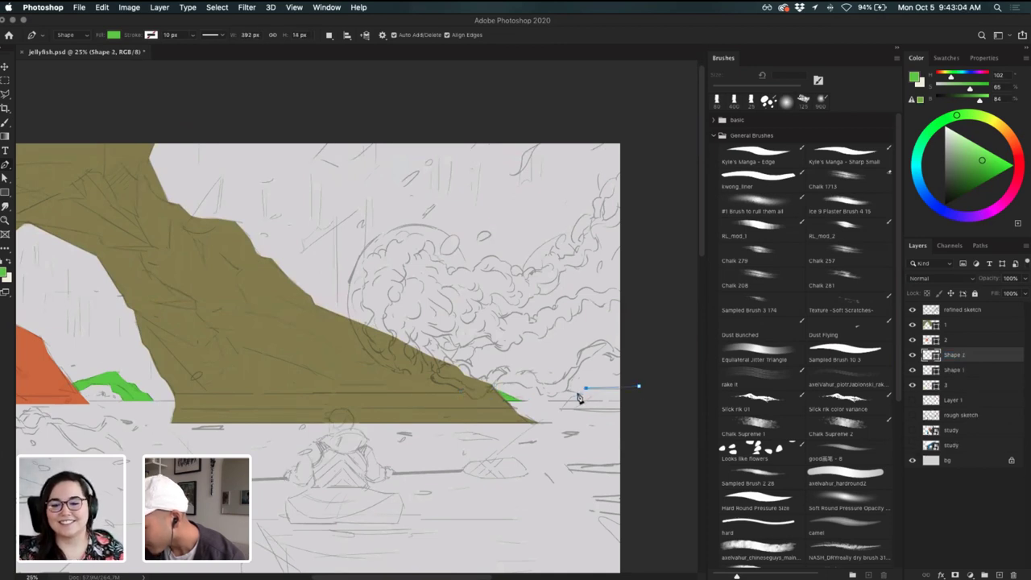
pyautogui.click(569, 395)
pyautogui.click(563, 402)
pyautogui.click(559, 411)
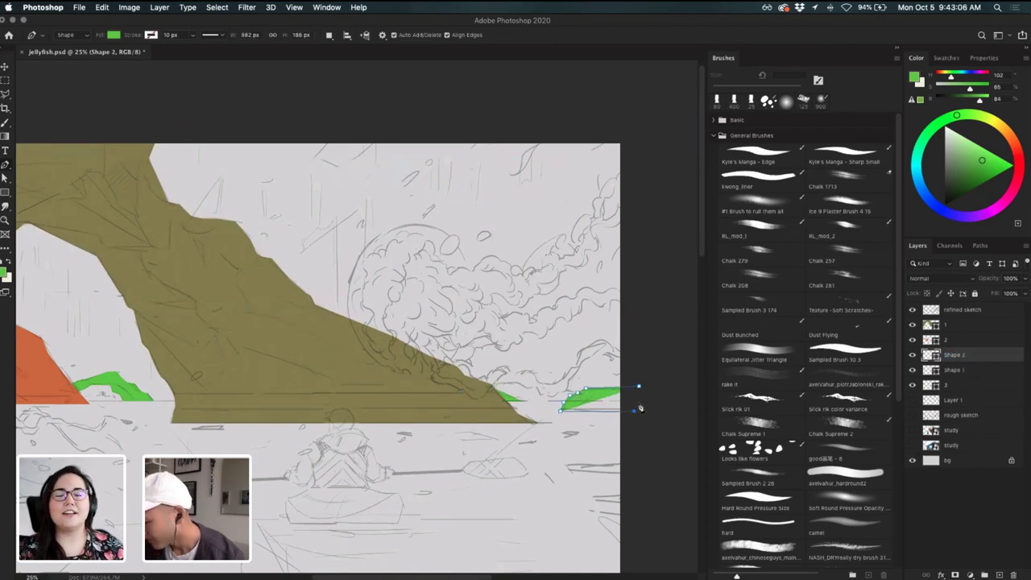
pyautogui.click(634, 410)
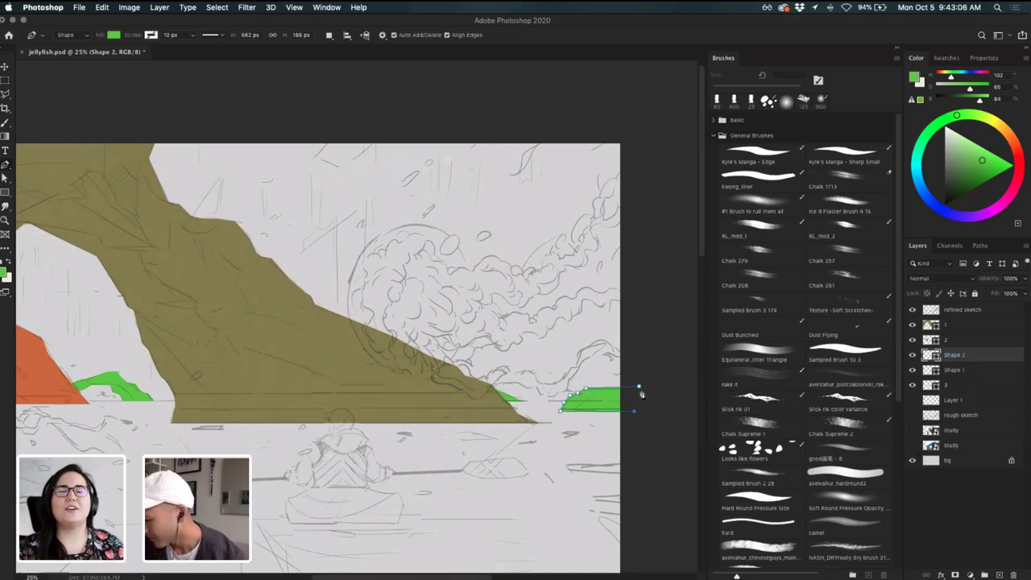
pyautogui.keyDown('shift'); pyautogui.click(958, 387); pyautogui.keyUp('shift')
pyautogui.press('super+e')
pyautogui.moveTo(262, 374); pyautogui.dragTo(451, 267)
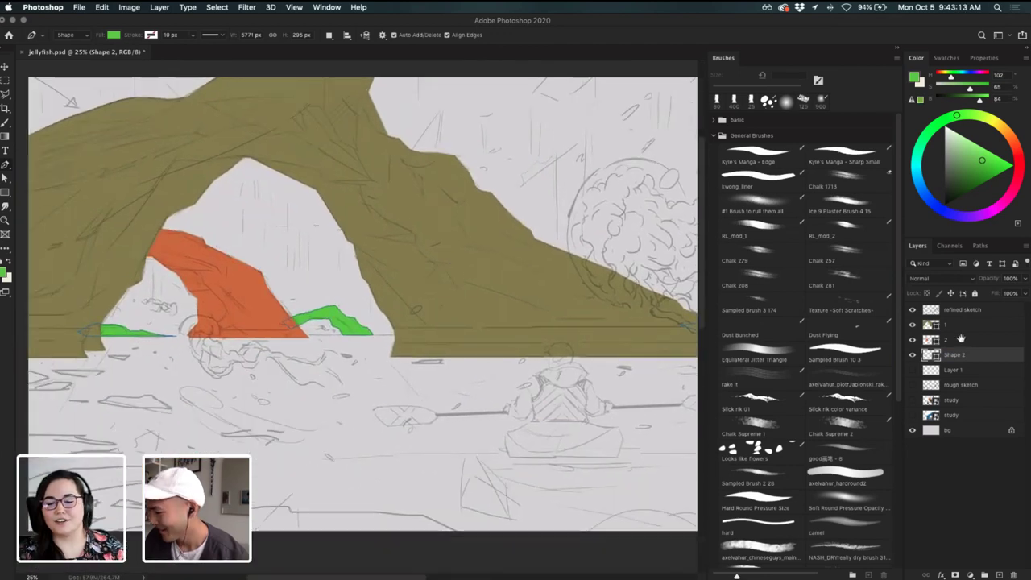
# - Add a new layer beneath the merged green shapes and switch to the Brush with a red colour of H 5, S 64, B 85
pyautogui.click(999, 575)
pyautogui.moveTo(964, 362); pyautogui.dragTo(961, 381)
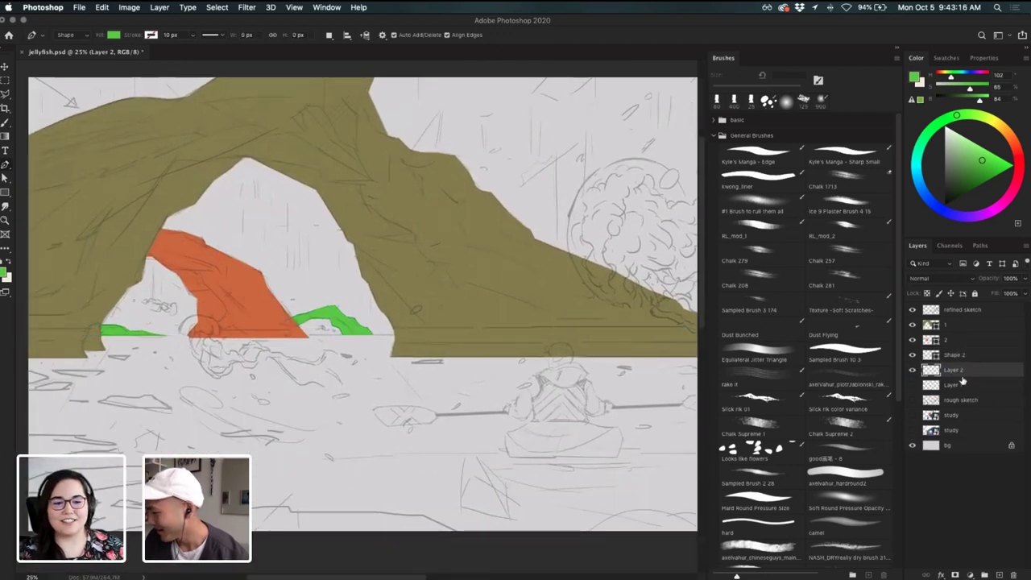
pyautogui.hscroll(-5, 257, 399)
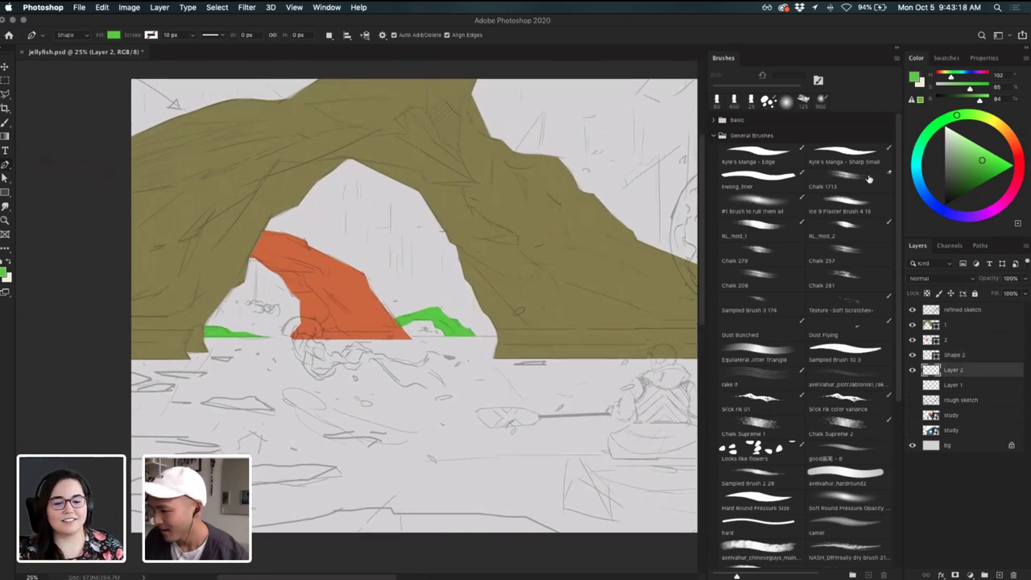
pyautogui.click(978, 180)
pyautogui.click(1018, 161)
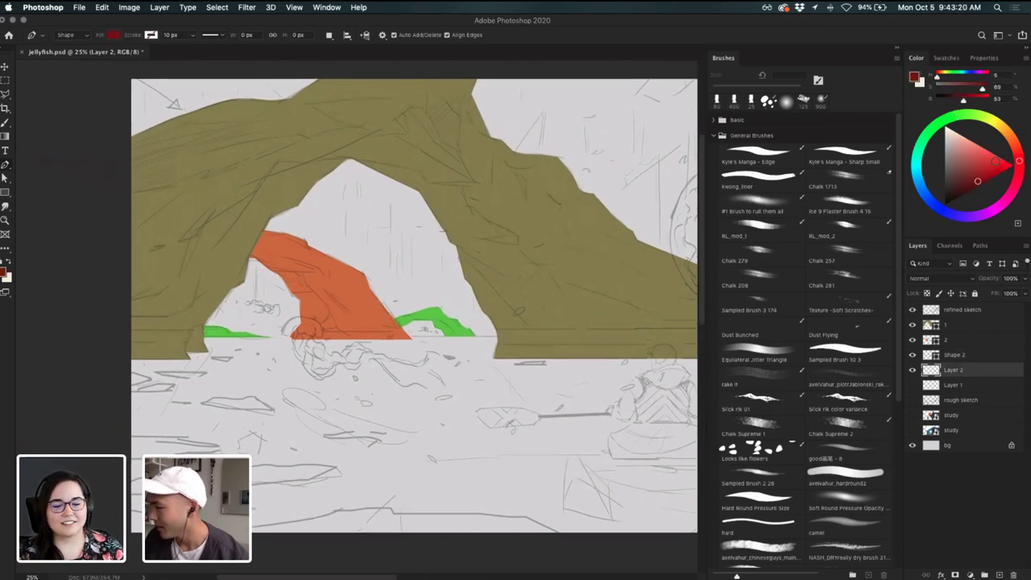
pyautogui.moveTo(987, 159); pyautogui.dragTo(983, 159)
pyautogui.moveTo(453, 305); pyautogui.dragTo(451, 305)
pyautogui.press('b')
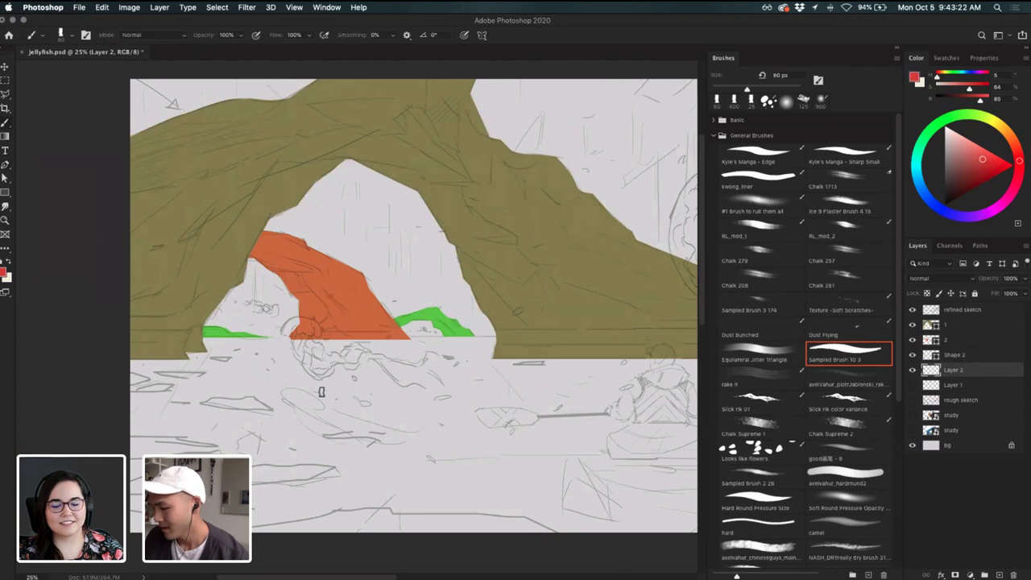
pyautogui.moveTo(393, 339)
pyautogui.mouseDown()
pyautogui.moveTo(319, 487)
pyautogui.moveTo(430, 357)
pyautogui.mouseUp()
pyautogui.press('super+z')
pyautogui.press('super+z')
# - Try blocking with straight red brush lines across the water area and undo all the strokes
pyautogui.moveTo(337, 489); pyautogui.dragTo(431, 388)
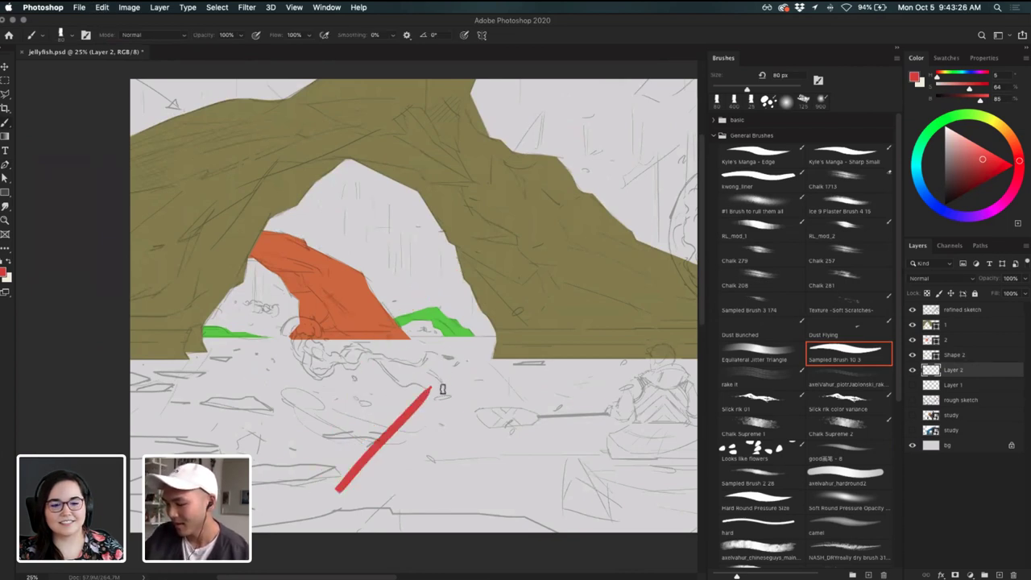
pyautogui.keyDown('shift'); pyautogui.click(511, 392); pyautogui.keyUp('shift')
pyautogui.moveTo(541, 361); pyautogui.dragTo(420, 497)
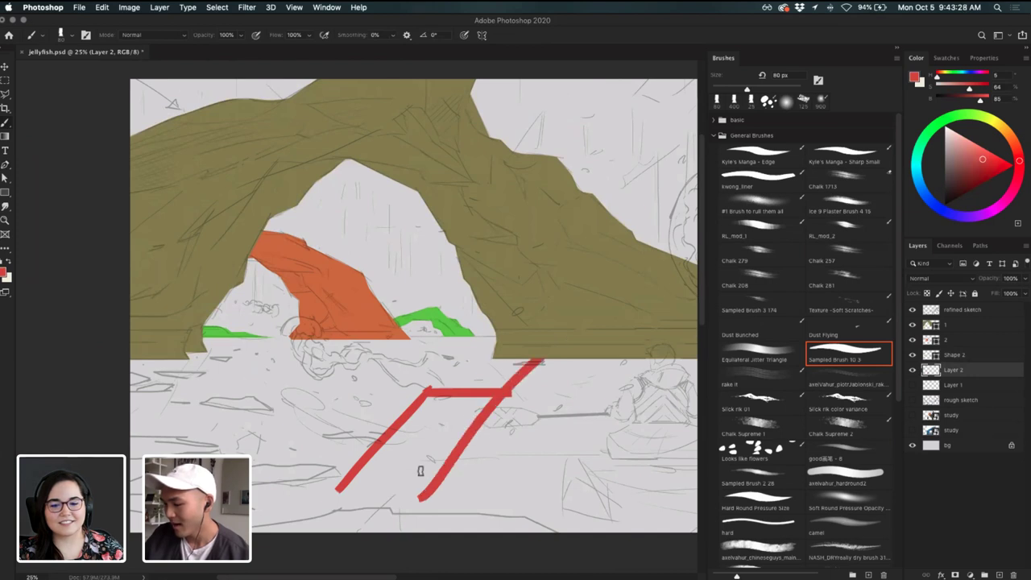
pyautogui.press('super+z')
pyautogui.press('super+z')
pyautogui.press('super+z')
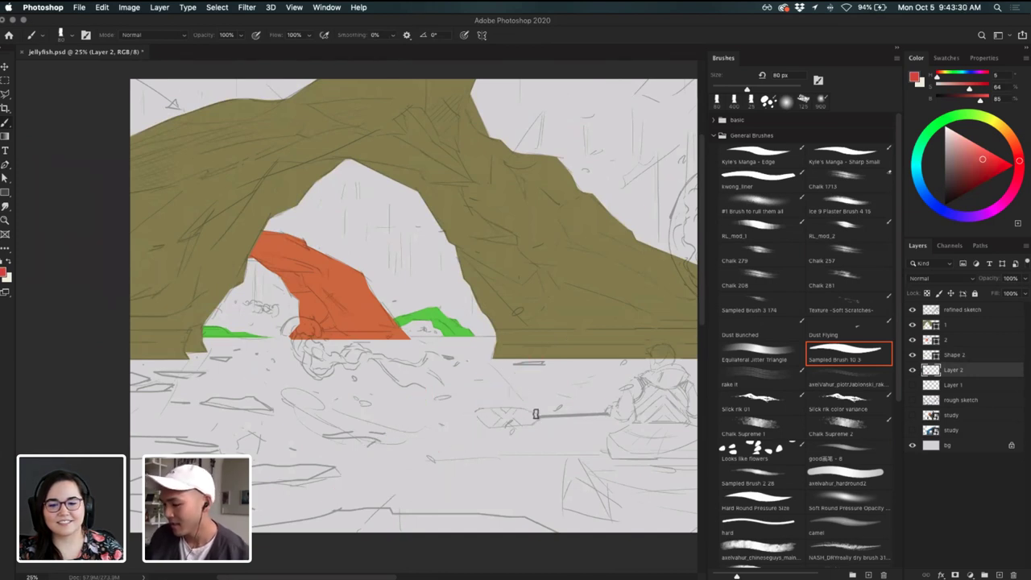
# - Block in the small pointed ice floe at the canvas's left edge below the iceberg as a closed red Pen shape
pyautogui.press('p')
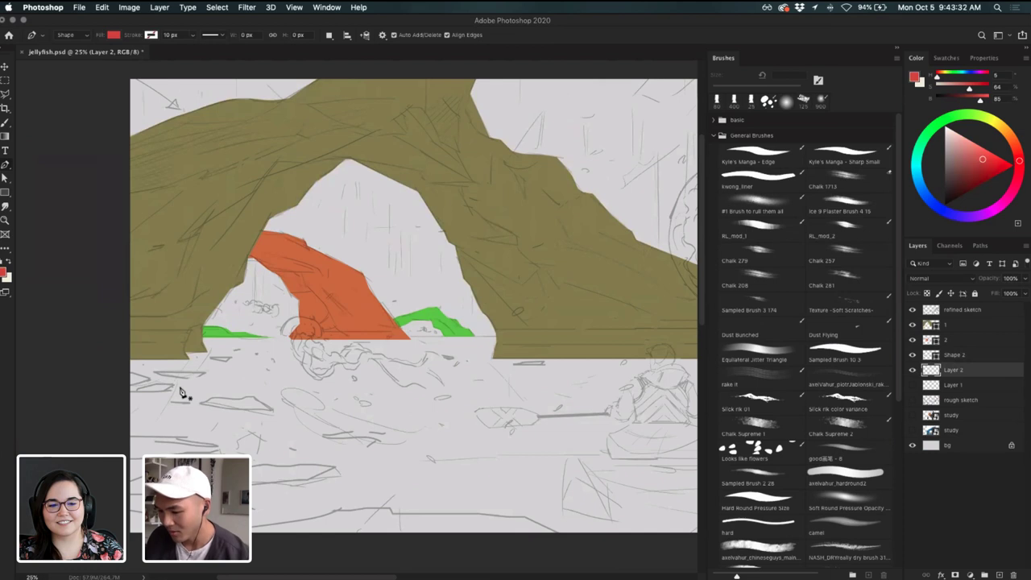
pyautogui.click(121, 370)
pyautogui.click(134, 372)
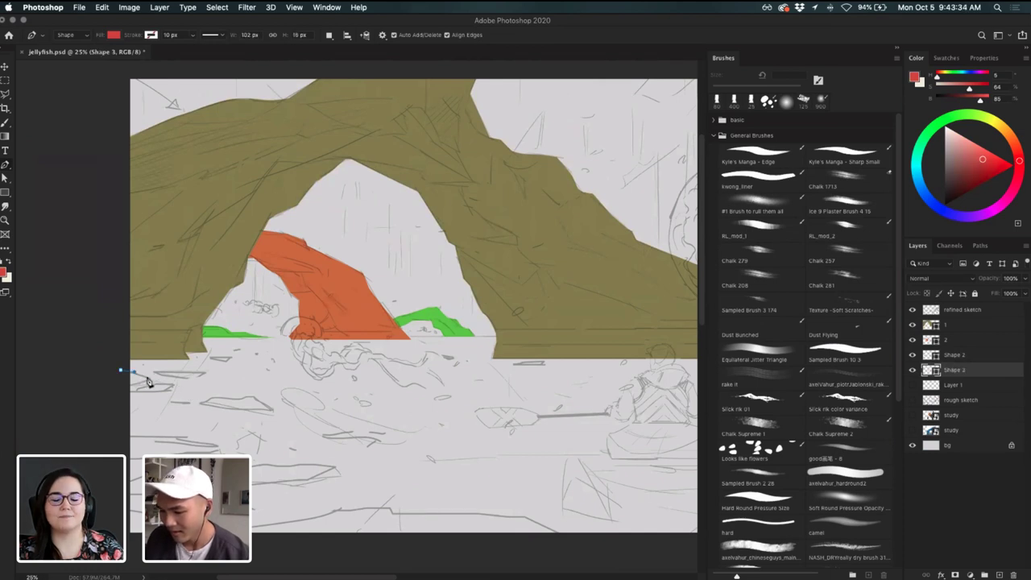
pyautogui.click(152, 378)
pyautogui.click(113, 389)
pyautogui.click(116, 388)
pyautogui.click(121, 369)
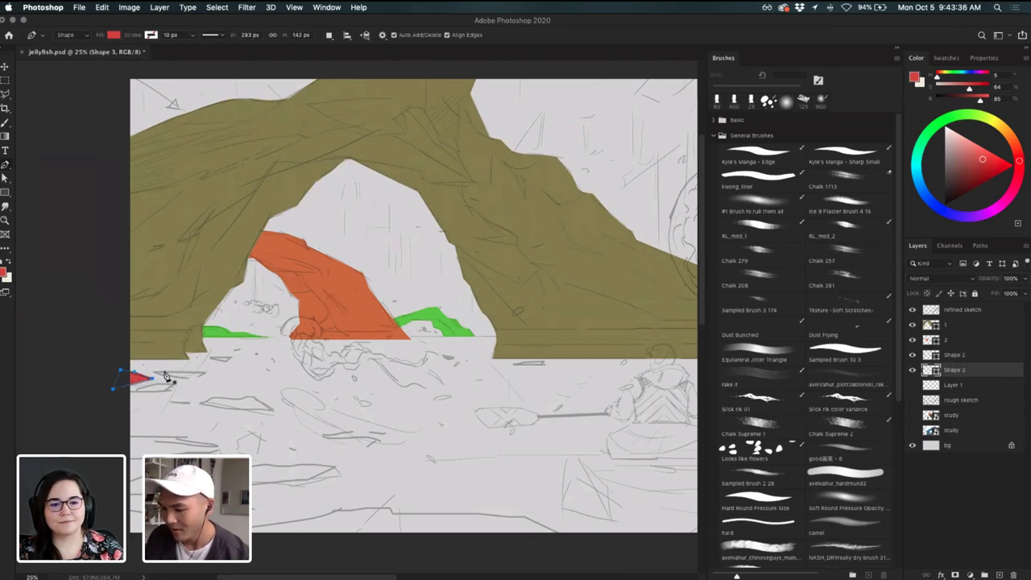
# - Block in the thin ice floe just right of the left-edge one as a separate closed red Pen shape
pyautogui.click(156, 373)
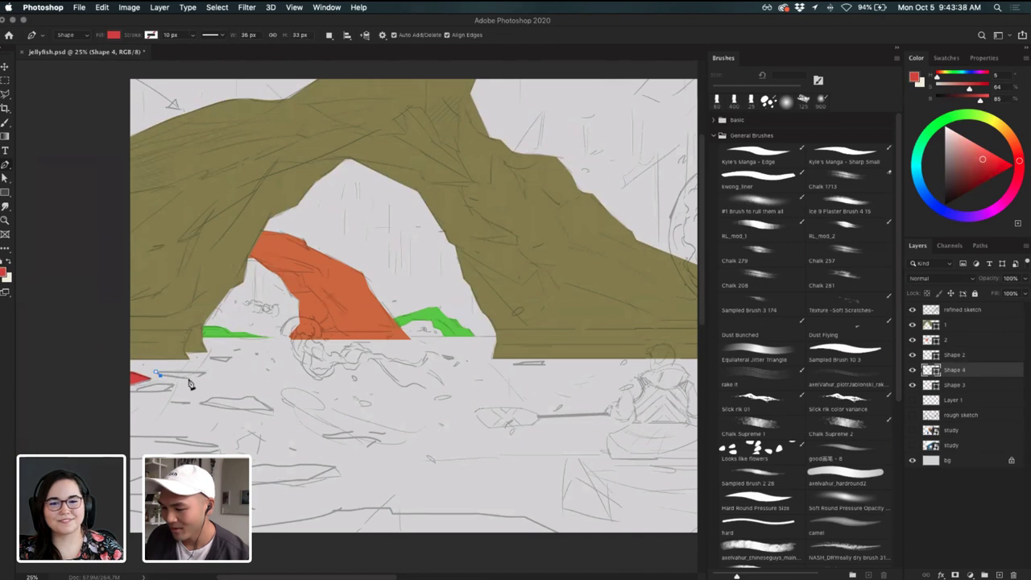
pyautogui.click(189, 379)
pyautogui.click(207, 372)
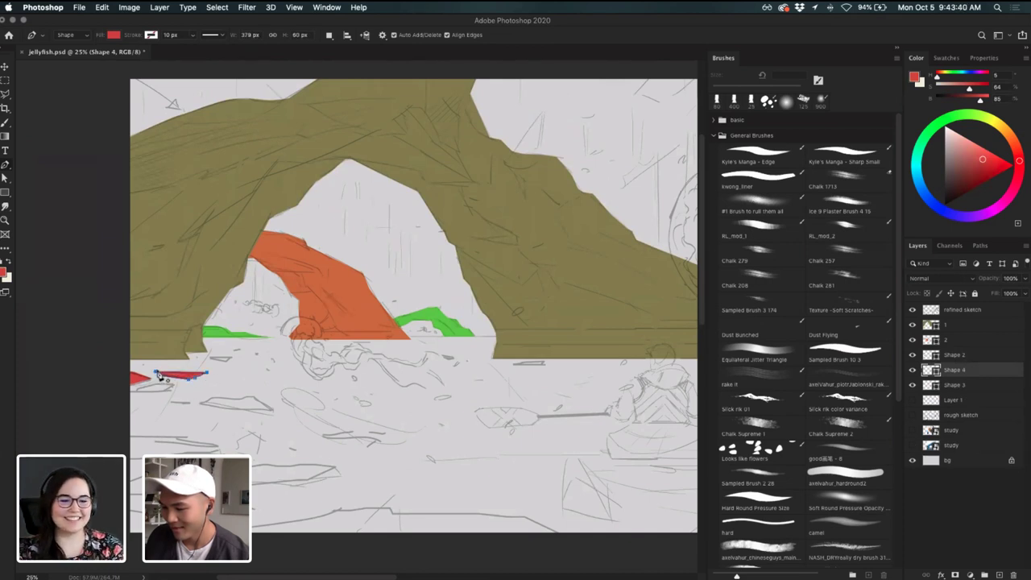
pyautogui.click(158, 372)
pyautogui.press('super+z')
pyautogui.click(155, 372)
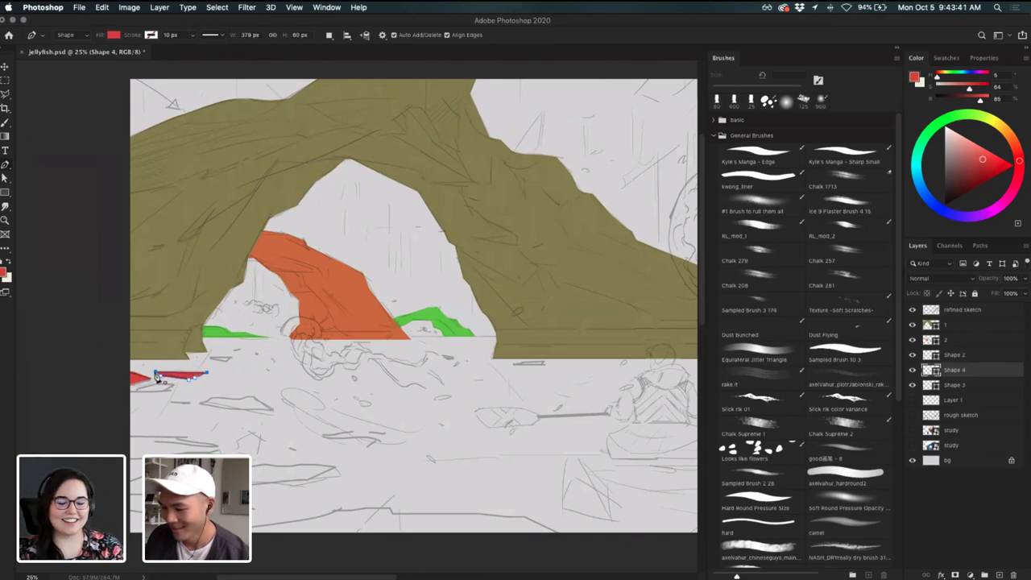
# - Block in the tiny floe at the arch's left foot and the wider angular floe below it as red Pen shapes
pyautogui.click(216, 359)
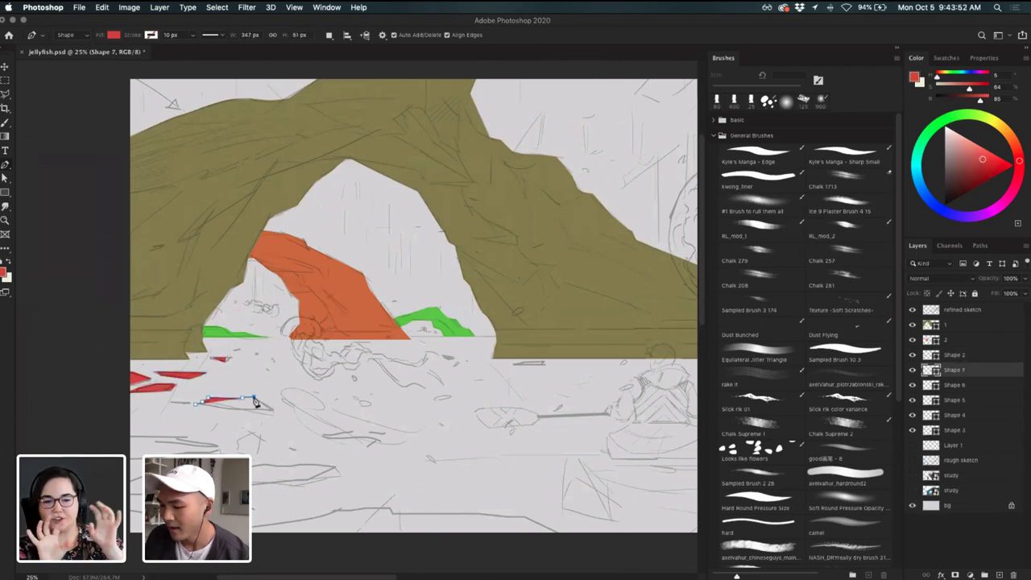
pyautogui.click(274, 410)
pyautogui.click(224, 413)
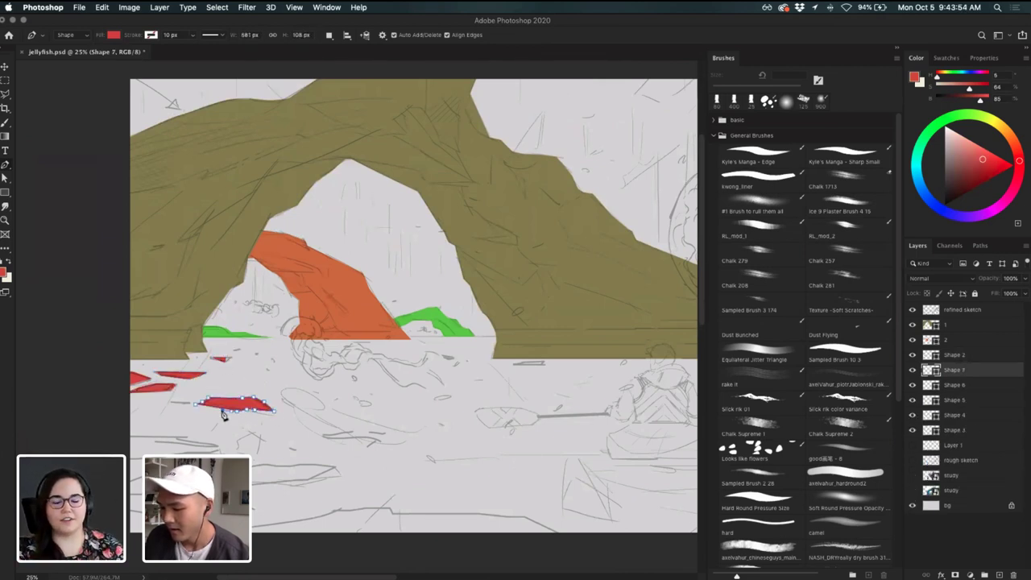
pyautogui.click(196, 405)
# - Block in the larger tapering ice floe at the canvas's left edge, below the wider angular floe, as a red Pen shape
pyautogui.moveTo(225, 431); pyautogui.dragTo(268, 409)
pyautogui.click(167, 409)
pyautogui.click(194, 411)
pyautogui.click(212, 411)
pyautogui.click(225, 415)
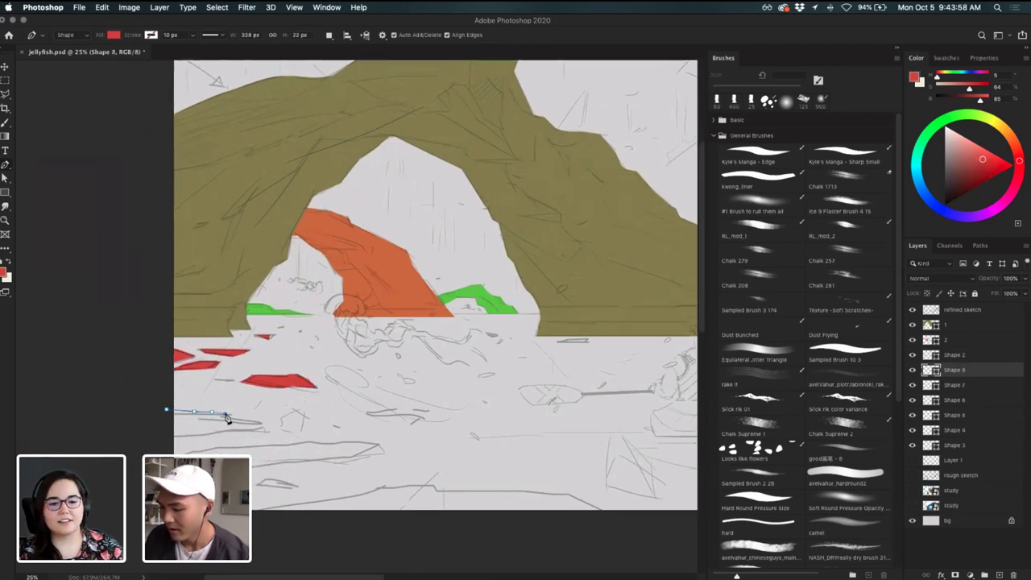
pyautogui.click(225, 414)
pyautogui.click(237, 414)
pyautogui.click(258, 419)
pyautogui.click(264, 426)
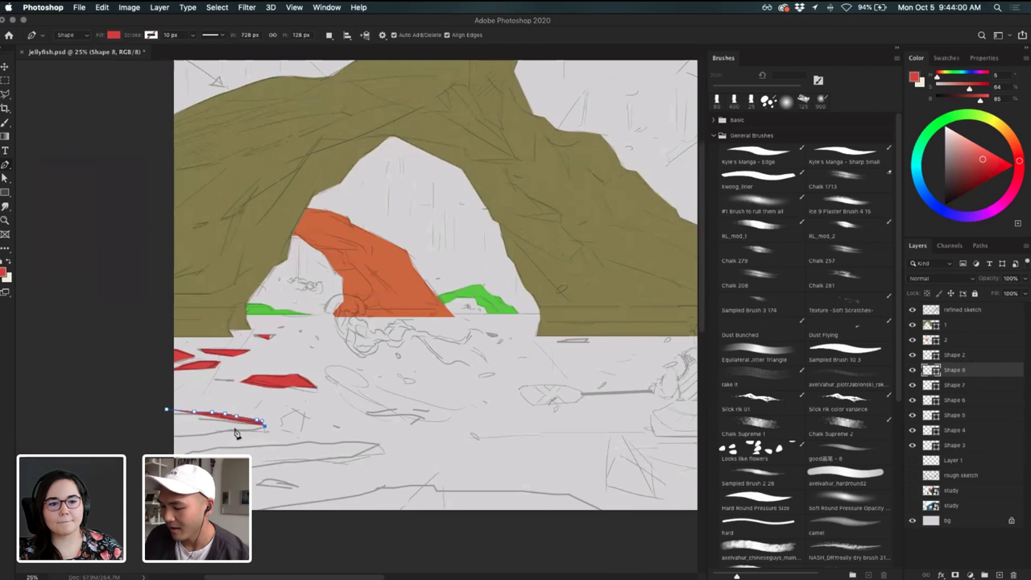
pyautogui.click(235, 428)
pyautogui.click(223, 431)
pyautogui.click(211, 434)
pyautogui.click(199, 434)
pyautogui.click(167, 436)
pyautogui.click(157, 436)
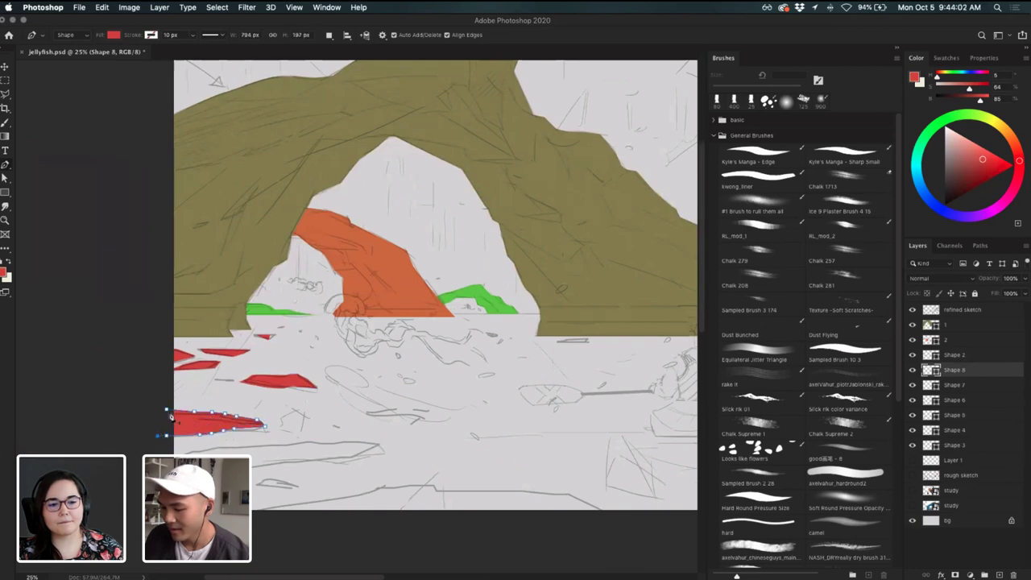
pyautogui.press('Return')
# - Block in the long ice floe extending from the canvas's left edge below the tapering one as a closed red Pen shape
pyautogui.click(157, 458)
pyautogui.click(190, 450)
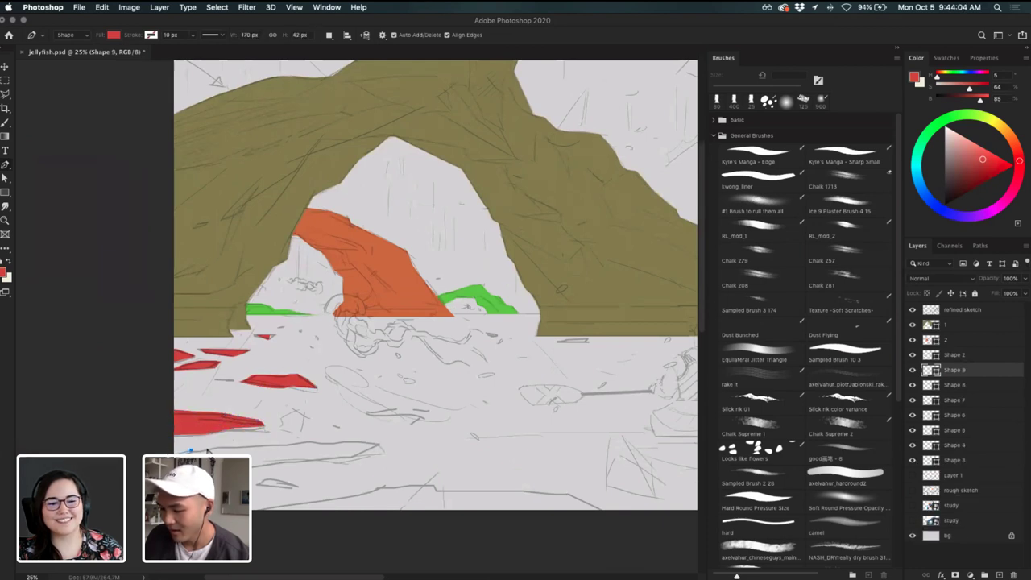
pyautogui.click(293, 443)
pyautogui.click(312, 439)
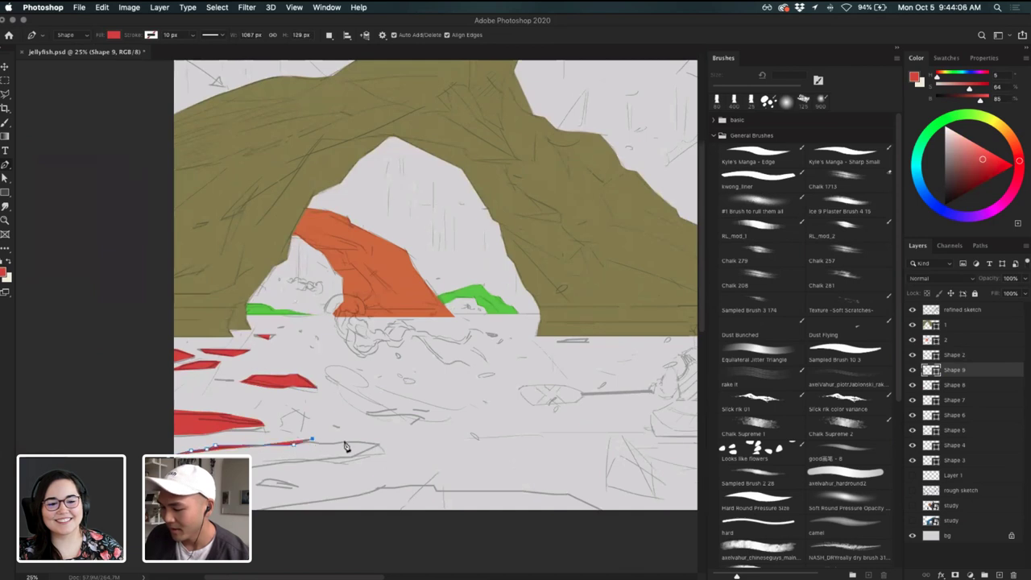
pyautogui.click(334, 441)
pyautogui.click(355, 440)
pyautogui.click(381, 444)
pyautogui.click(356, 452)
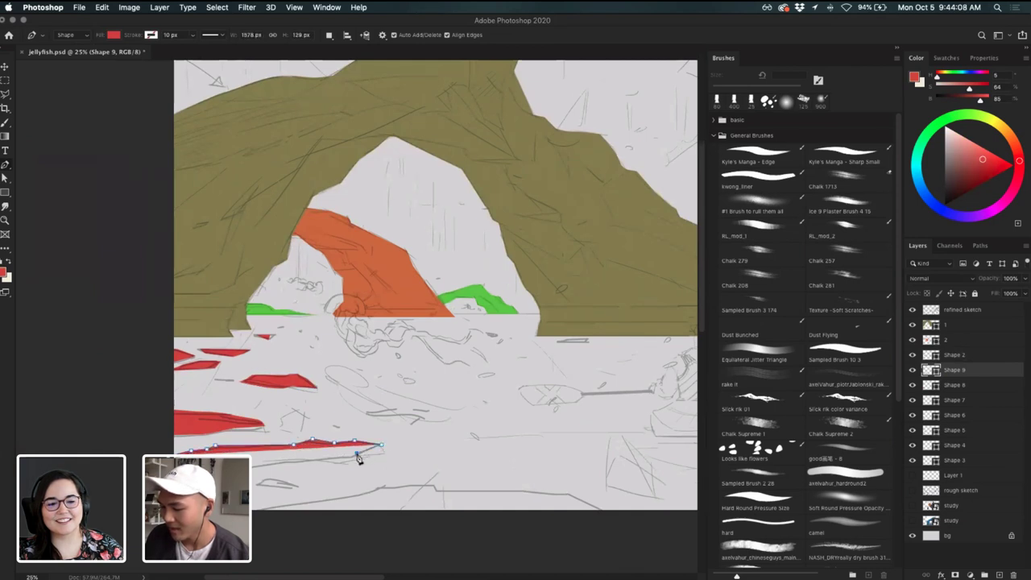
pyautogui.click(344, 456)
pyautogui.click(319, 460)
pyautogui.click(278, 465)
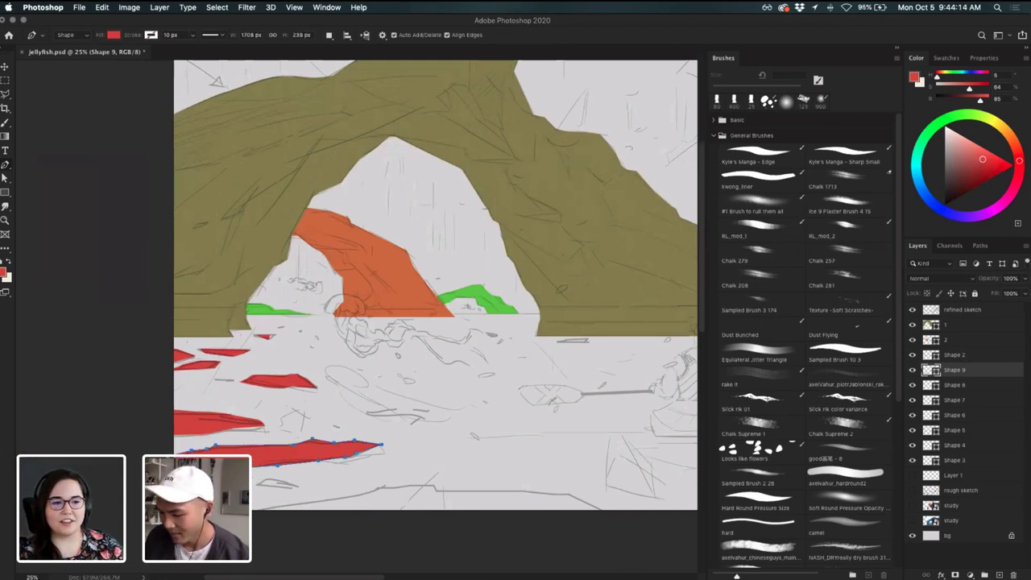
pyautogui.click(379, 444)
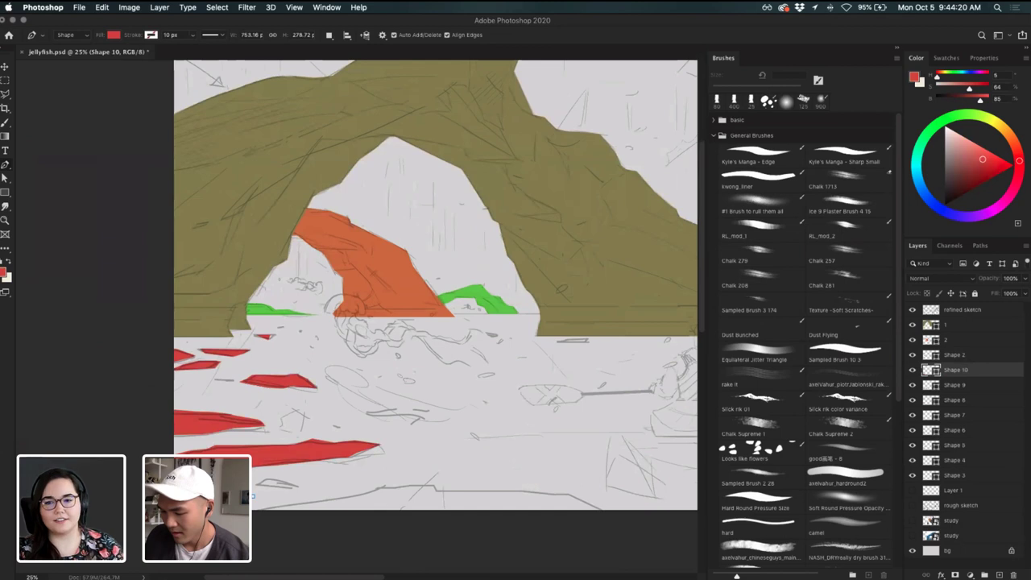
# - Block in the small ice floe beneath the long foreground floe as a closed red Pen shape
pyautogui.click(253, 496)
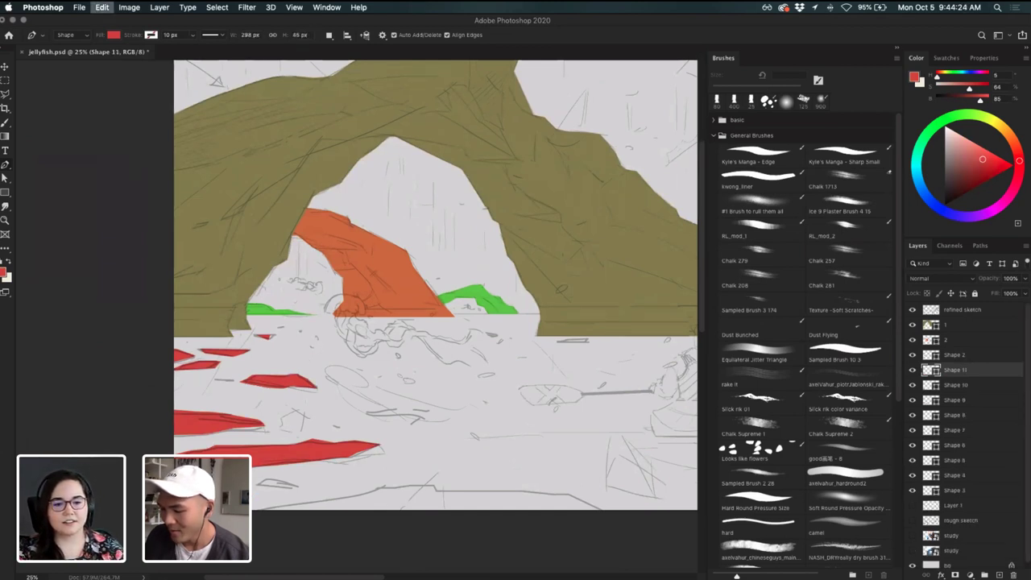
pyautogui.click(262, 483)
pyautogui.click(304, 483)
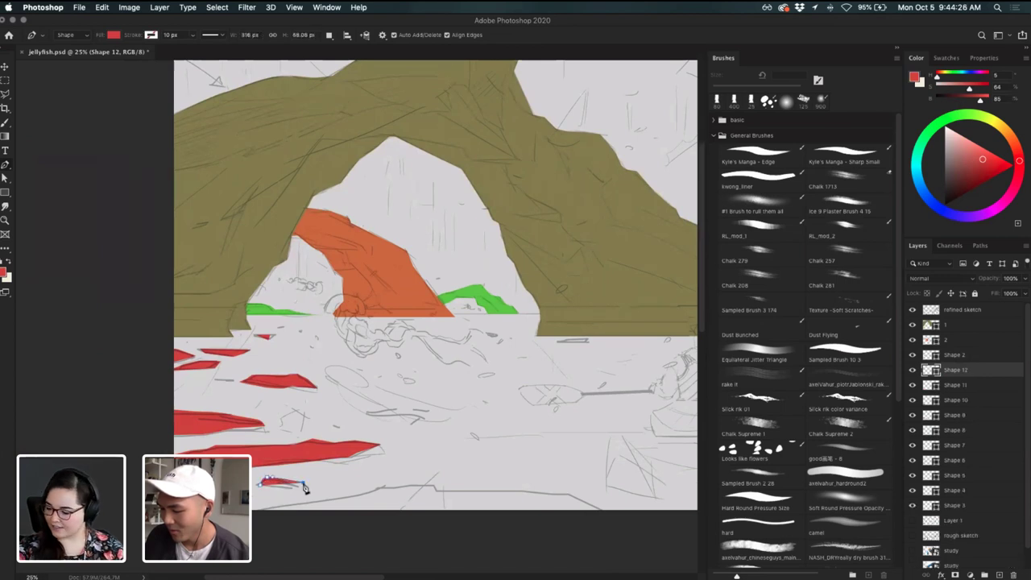
pyautogui.click(293, 489)
pyautogui.click(262, 485)
# - Block in the wide foreground ice floe along the canvas's bottom edge with a red Pen shape extending past the border
pyautogui.click(232, 519)
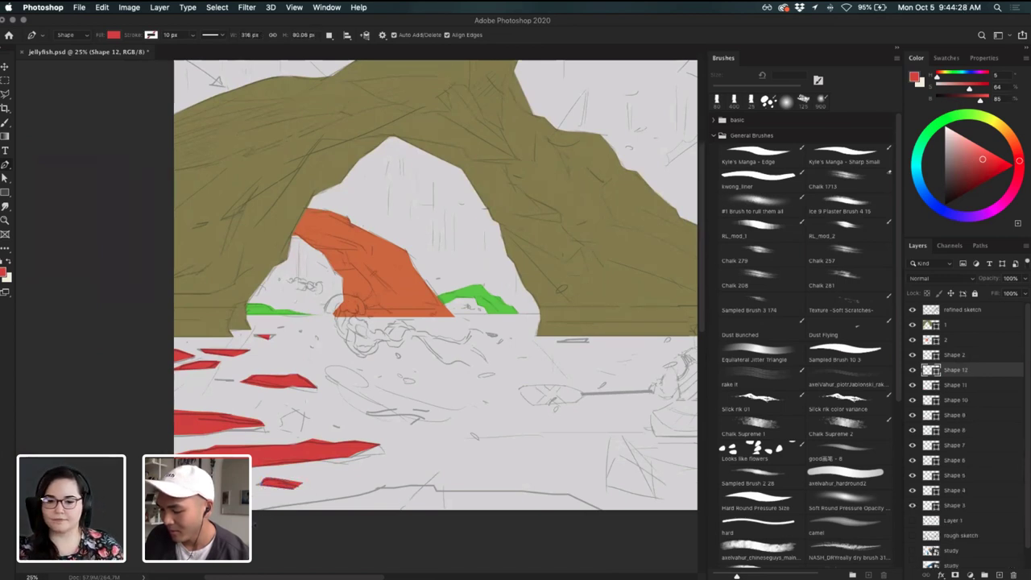
pyautogui.click(297, 505)
pyautogui.click(336, 497)
pyautogui.click(368, 492)
pyautogui.click(385, 486)
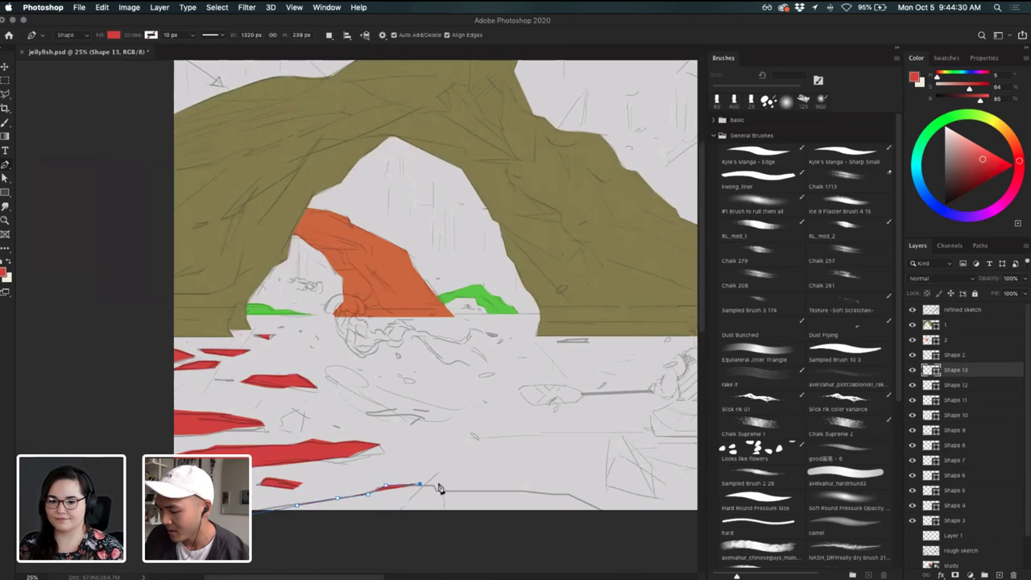
pyautogui.click(491, 493)
pyautogui.hscroll(5, 534, 488)
pyautogui.scroll(-2, 534, 488)
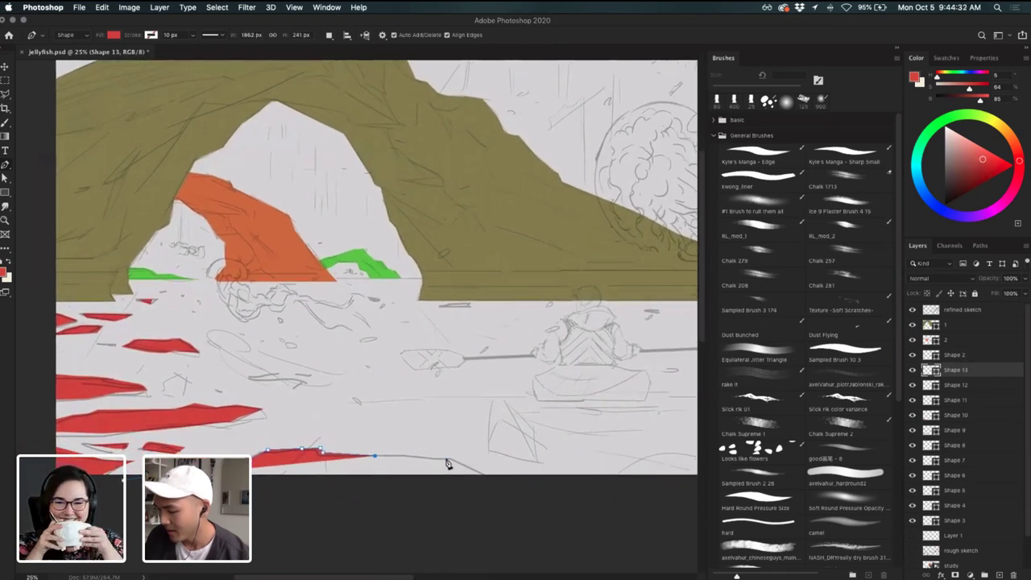
pyautogui.click(446, 458)
pyautogui.click(454, 456)
pyautogui.click(502, 479)
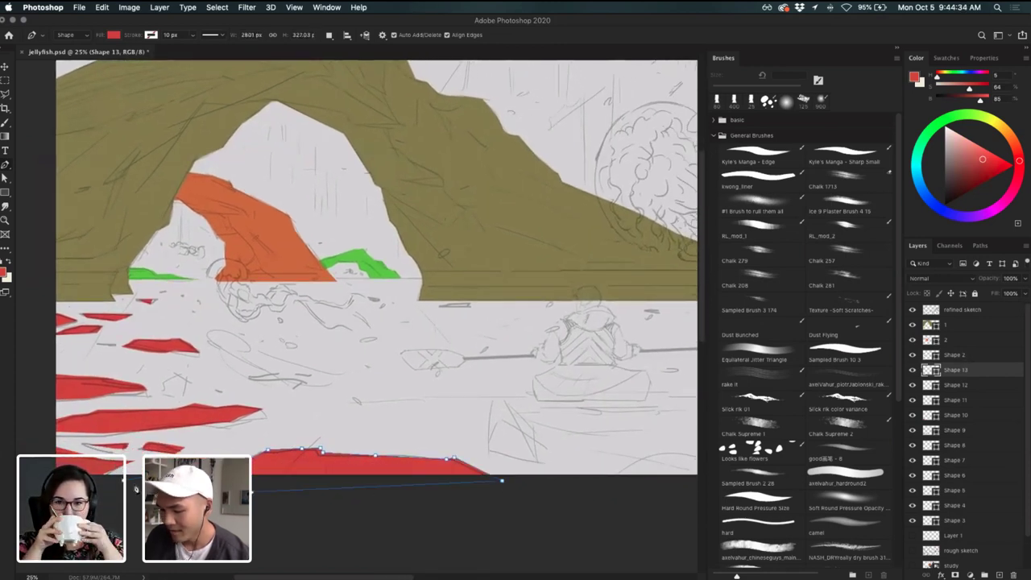
# - Block in the small ice floe above the kayaker's right paddle blade as a closed red Pen shape
pyautogui.hscroll(10, 275, 445)
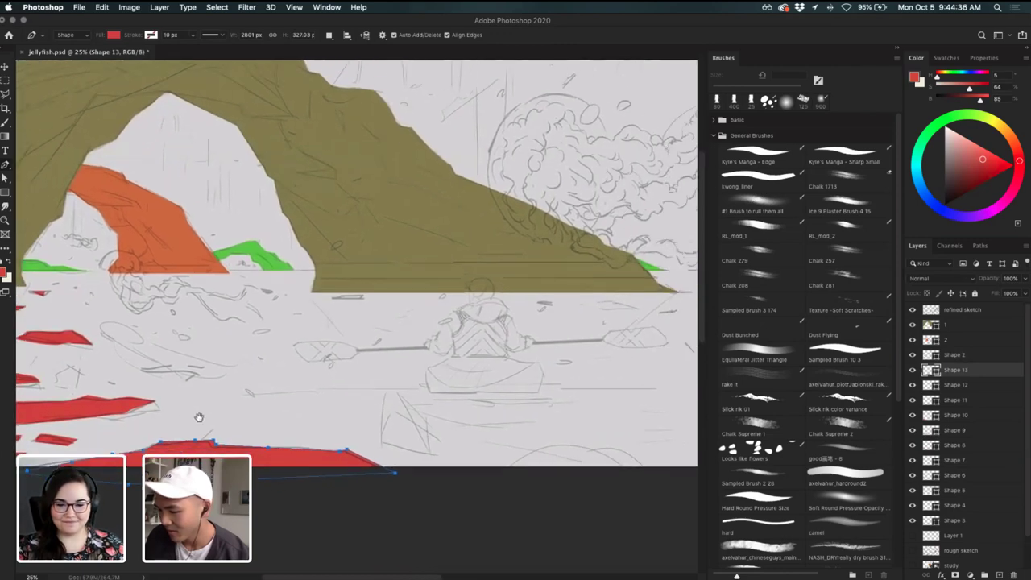
pyautogui.hscroll(-8, 253, 411)
pyautogui.scroll(3, 253, 411)
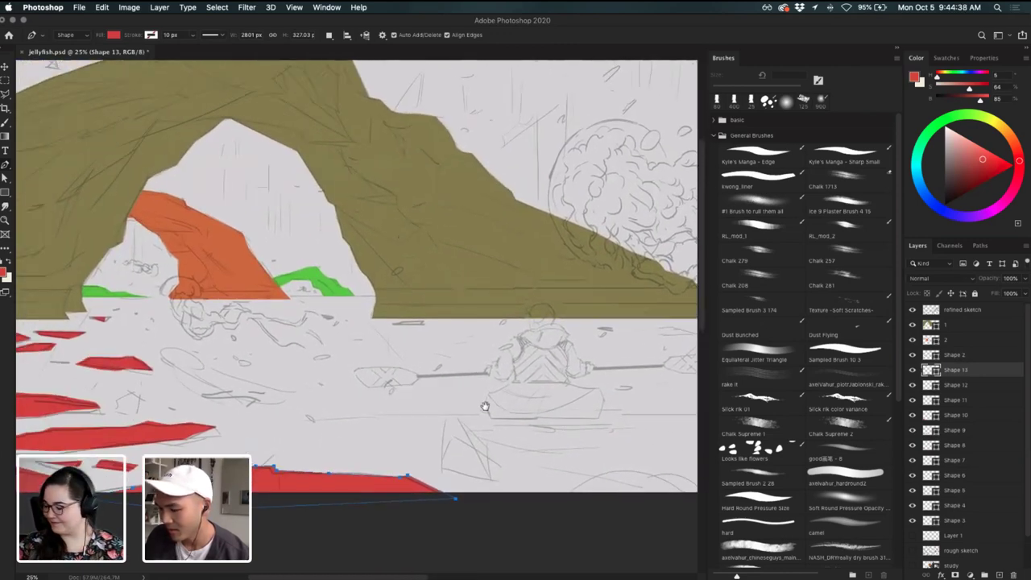
pyautogui.hscroll(6, 483, 393)
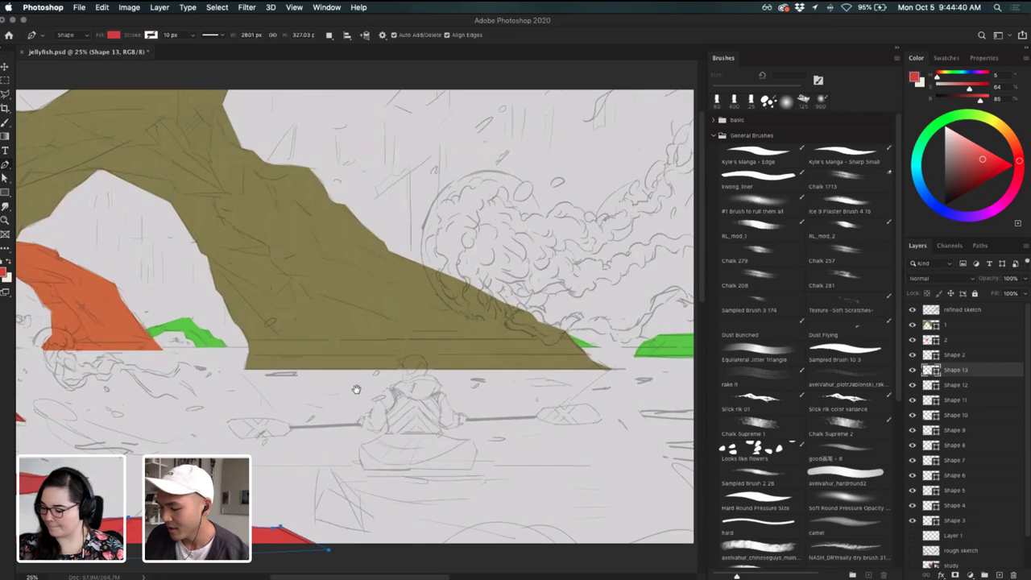
pyautogui.moveTo(526, 390); pyautogui.dragTo(496, 387)
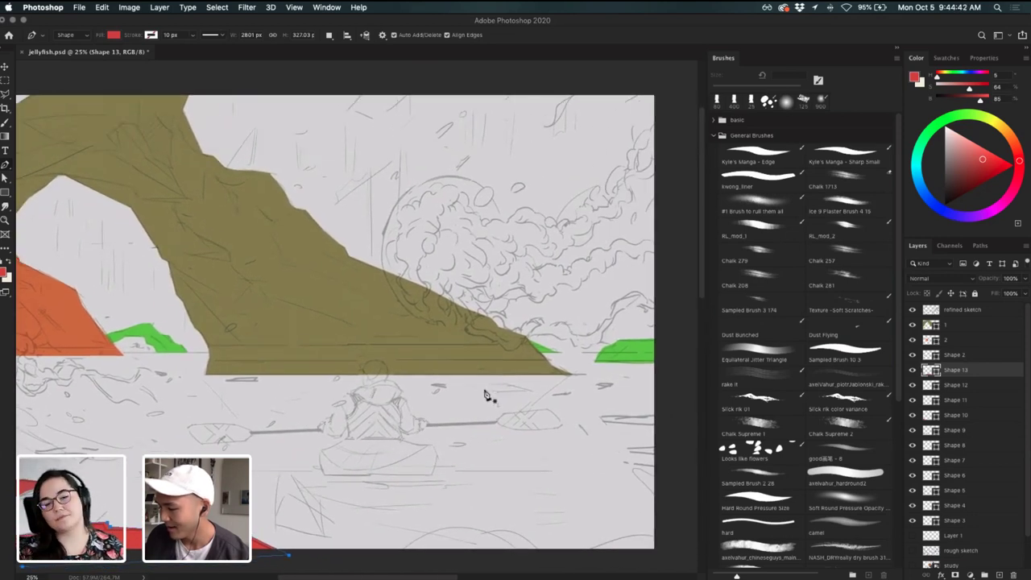
pyautogui.click(482, 386)
pyautogui.click(522, 385)
pyautogui.click(537, 389)
pyautogui.click(508, 396)
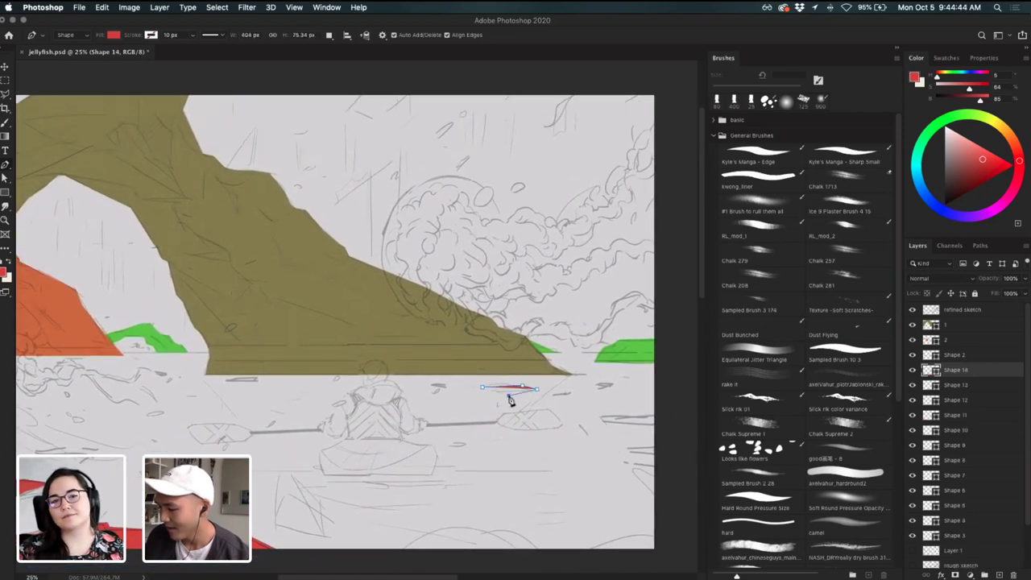
pyautogui.click(492, 392)
pyautogui.click(483, 390)
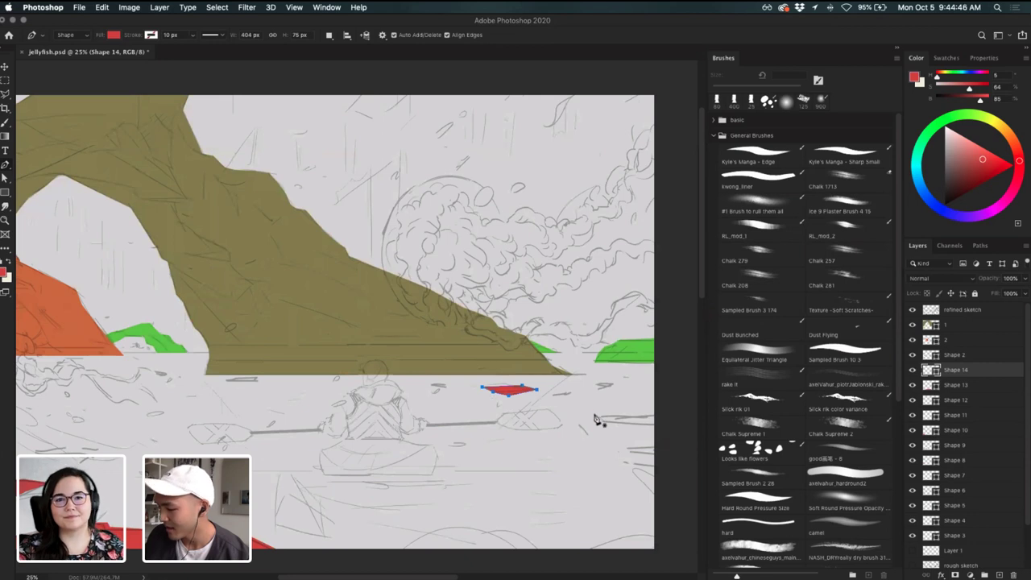
# - Block in the thin ice floe at the canvas's right edge, level with the paddle, as a closed red Pen shape
pyautogui.click(593, 416)
pyautogui.click(675, 424)
pyautogui.click(674, 413)
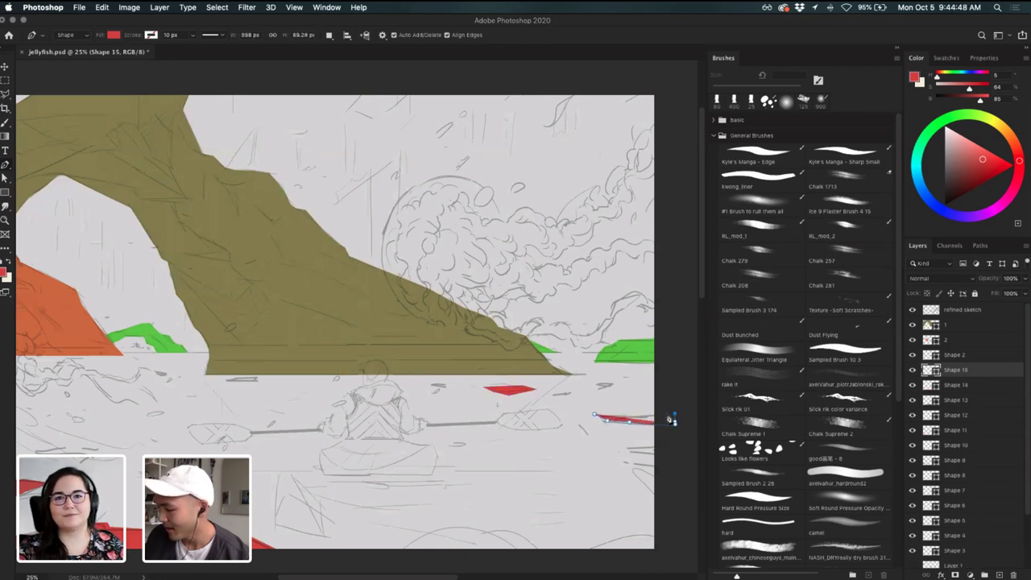
pyautogui.click(650, 414)
pyautogui.click(636, 416)
pyautogui.click(594, 415)
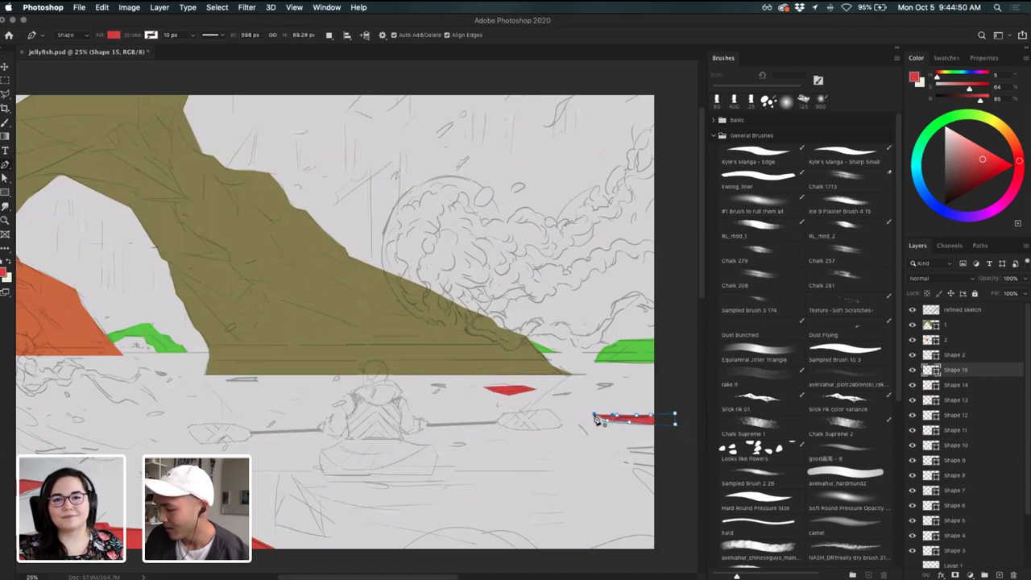
# - Block in the small ice floe beneath the thin one at the canvas's right edge as a red Pen shape
pyautogui.click(630, 450)
pyautogui.click(654, 449)
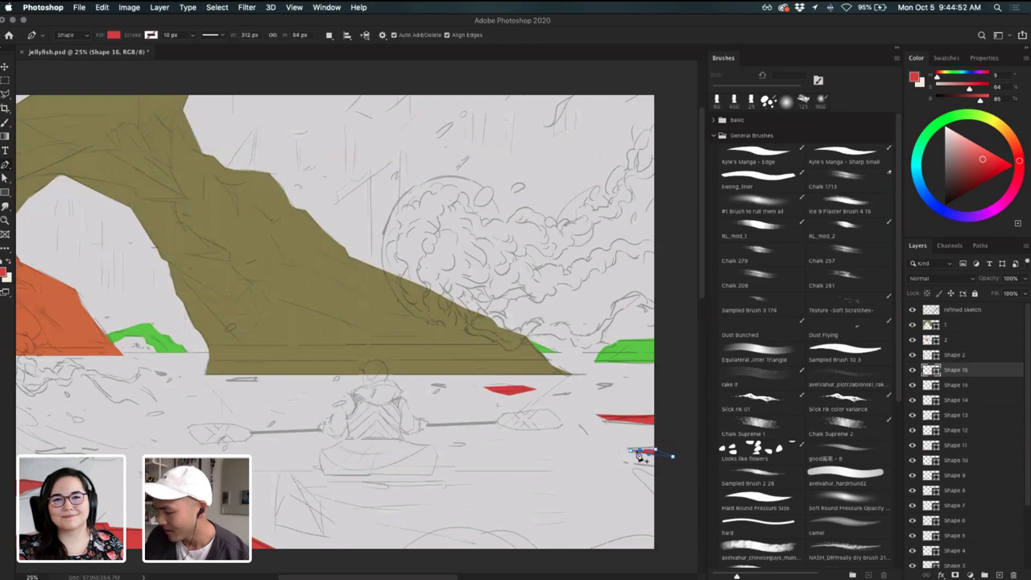
pyautogui.moveTo(614, 441); pyautogui.dragTo(618, 408)
pyautogui.moveTo(500, 374); pyautogui.dragTo(538, 400)
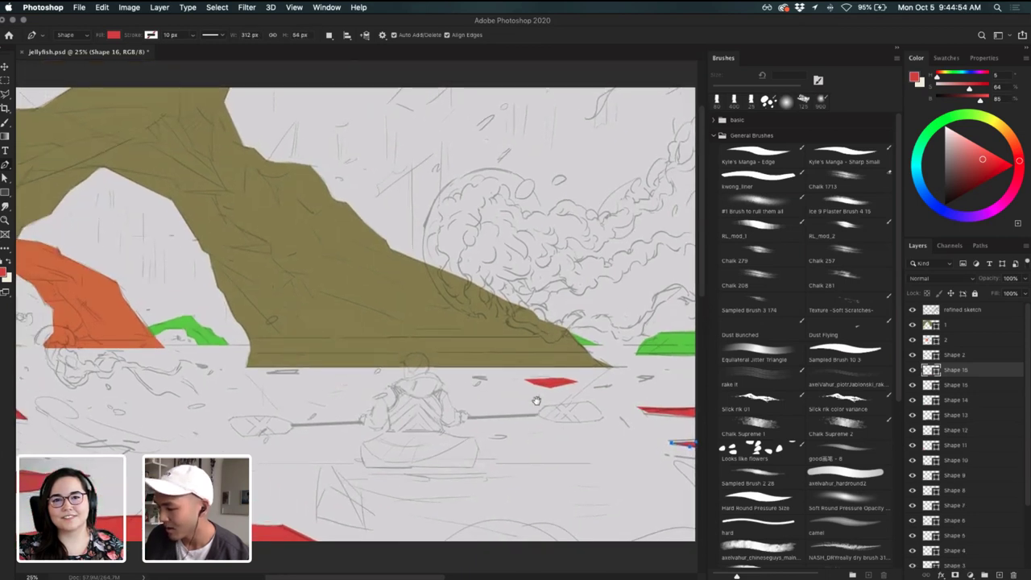
# - Block in the small ice floe above the thin one near the canvas's right edge as a closed red Pen shape
pyautogui.moveTo(683, 398); pyautogui.dragTo(583, 401)
pyautogui.click(539, 383)
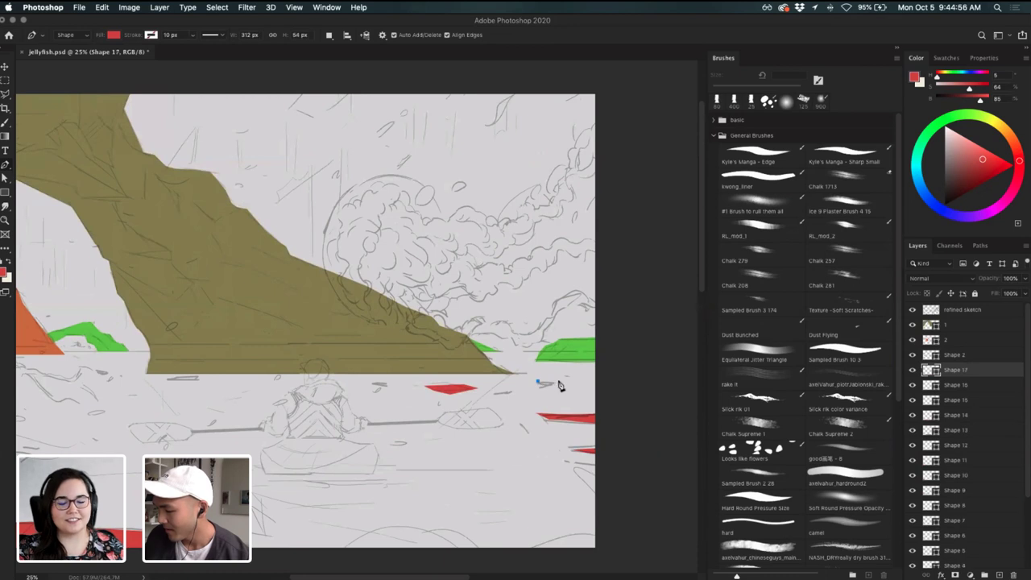
pyautogui.click(558, 380)
pyautogui.click(579, 383)
pyautogui.click(564, 388)
pyautogui.click(549, 386)
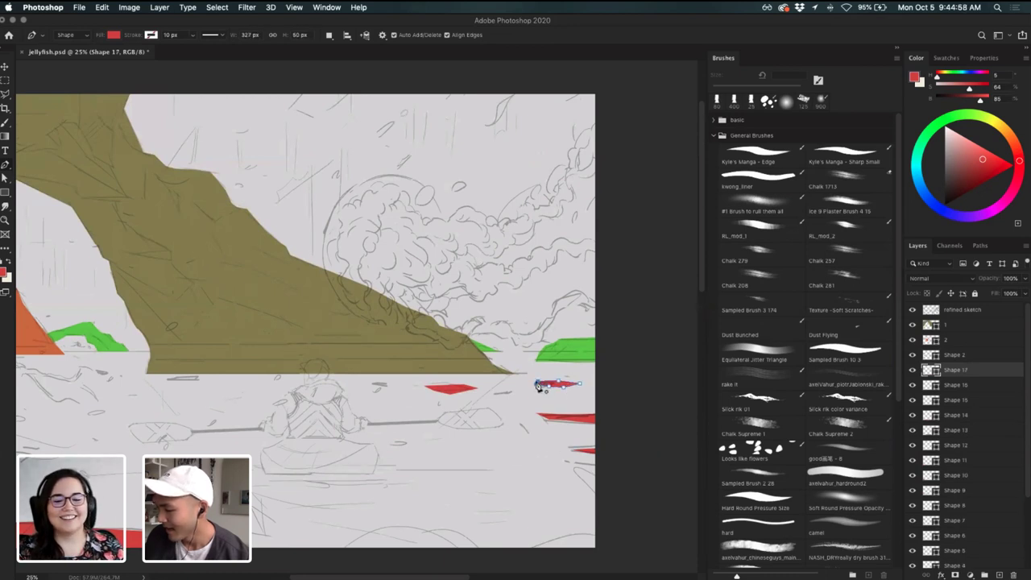
pyautogui.click(538, 384)
# - Block in the narrow ice floe above the kayaker's left paddle blade, just beneath the arch's base, as a red Pen shape
pyautogui.hscroll(-5, 483, 387)
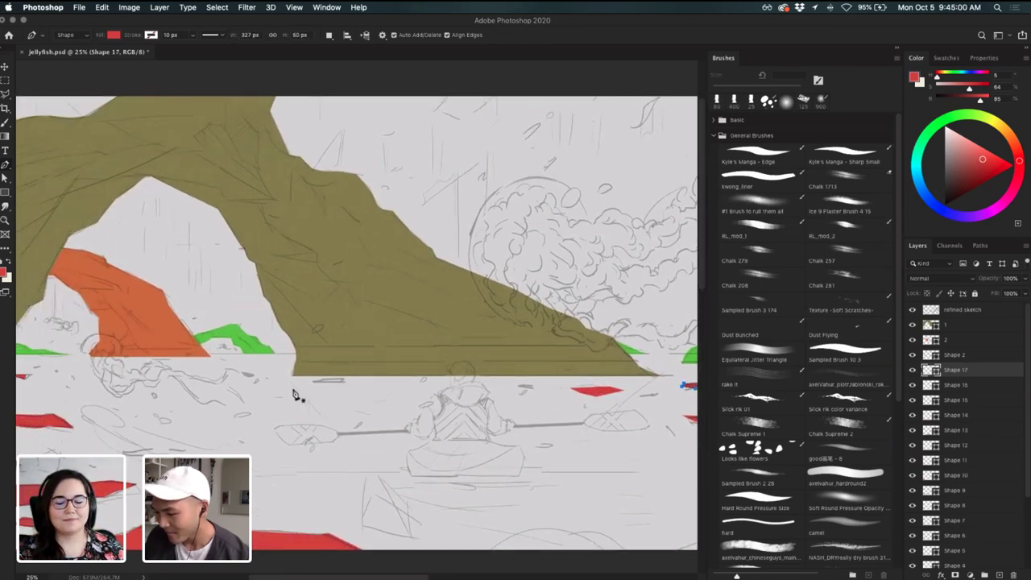
pyautogui.click(293, 389)
pyautogui.press('super+z')
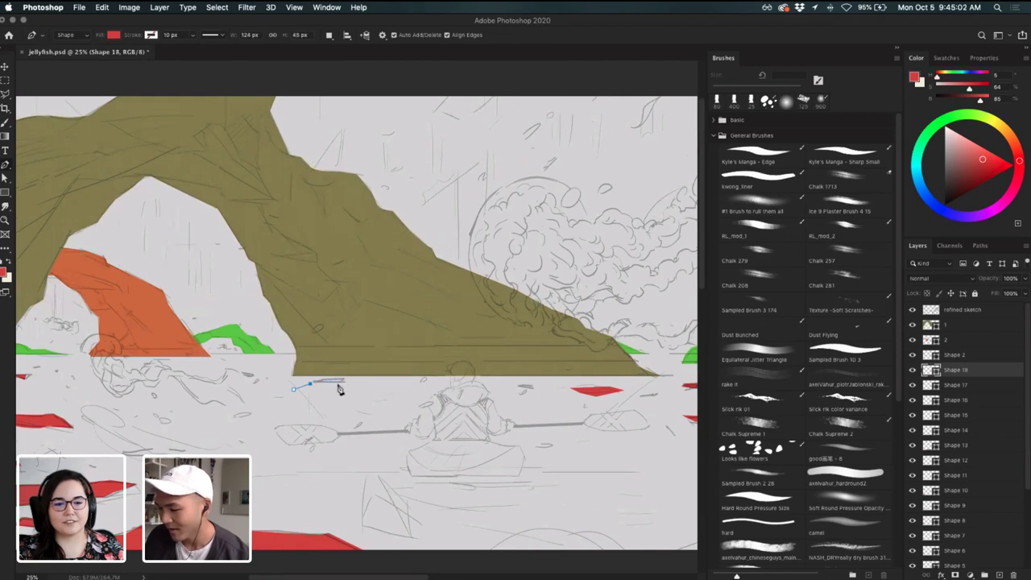
pyautogui.click(336, 384)
pyautogui.click(356, 385)
pyautogui.click(358, 391)
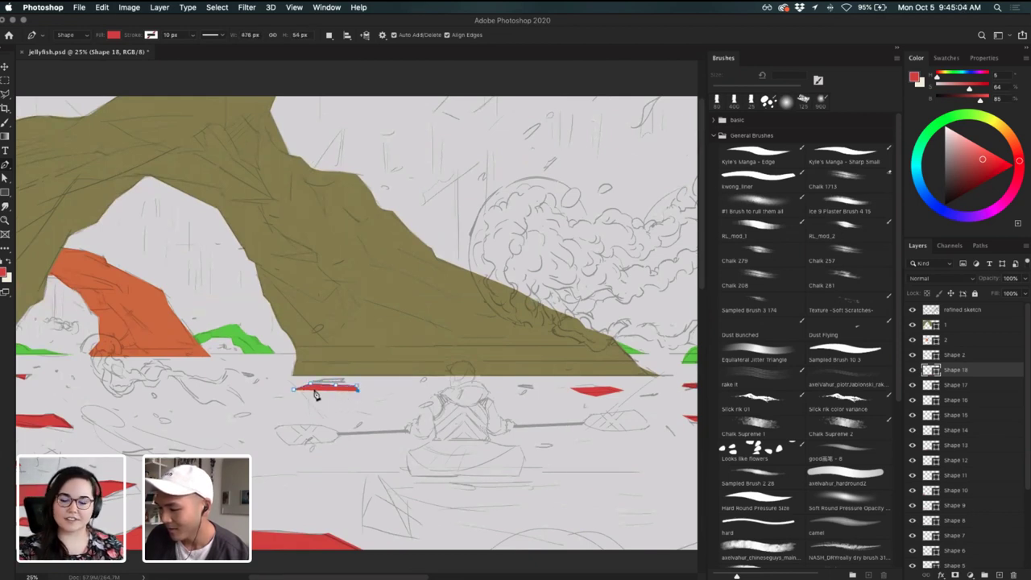
pyautogui.click(314, 390)
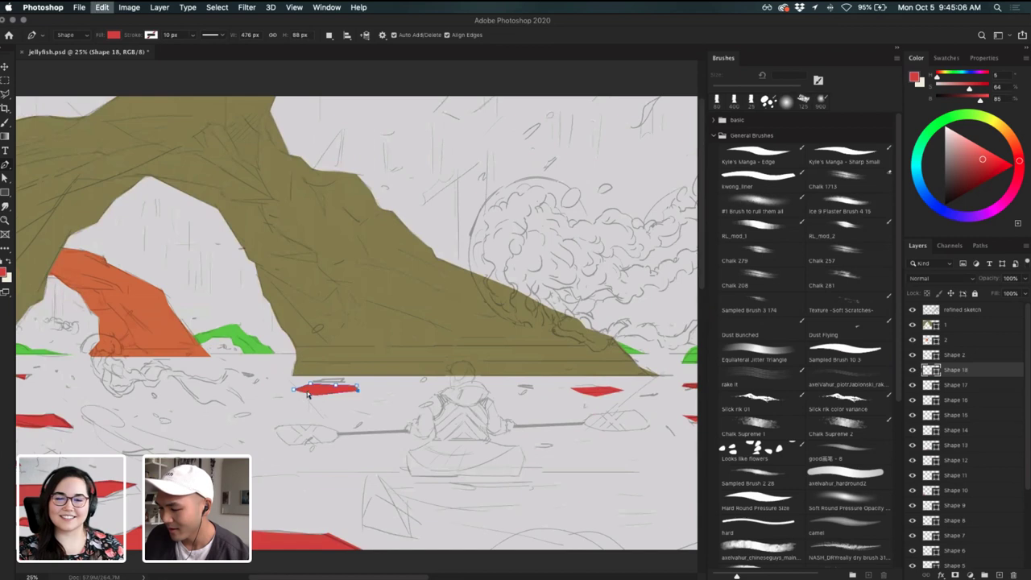
pyautogui.moveTo(295, 390); pyautogui.dragTo(343, 382)
# - Merge the red ice floe layers, Shape 3 through Shape 18, into one shape layer and toggle its visibility to check it
pyautogui.moveTo(409, 373); pyautogui.dragTo(339, 381)
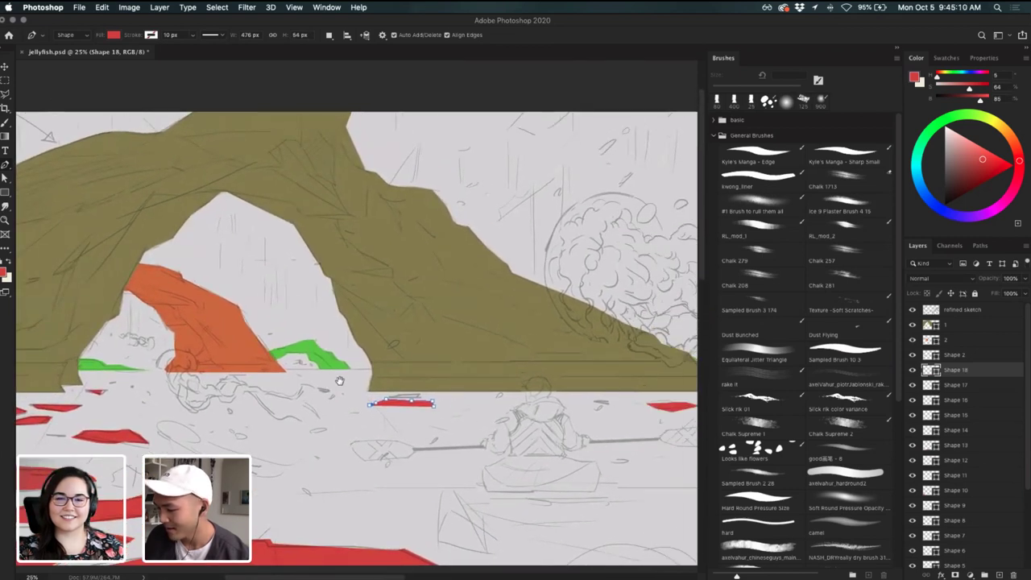
pyautogui.scroll(-3, 966, 377)
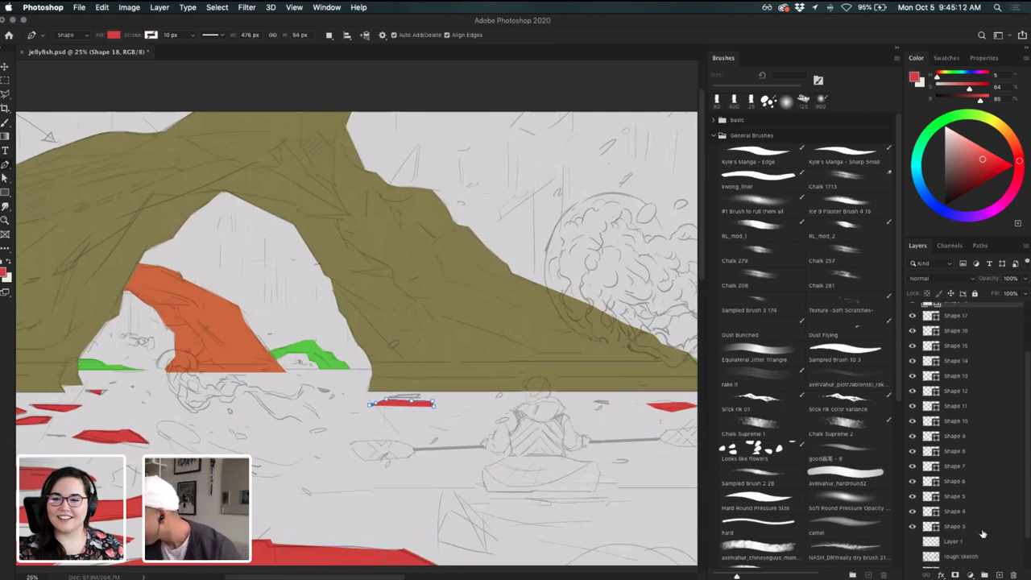
pyautogui.keyDown('shift'); pyautogui.click(954, 526); pyautogui.keyUp('shift')
pyautogui.press('super+e')
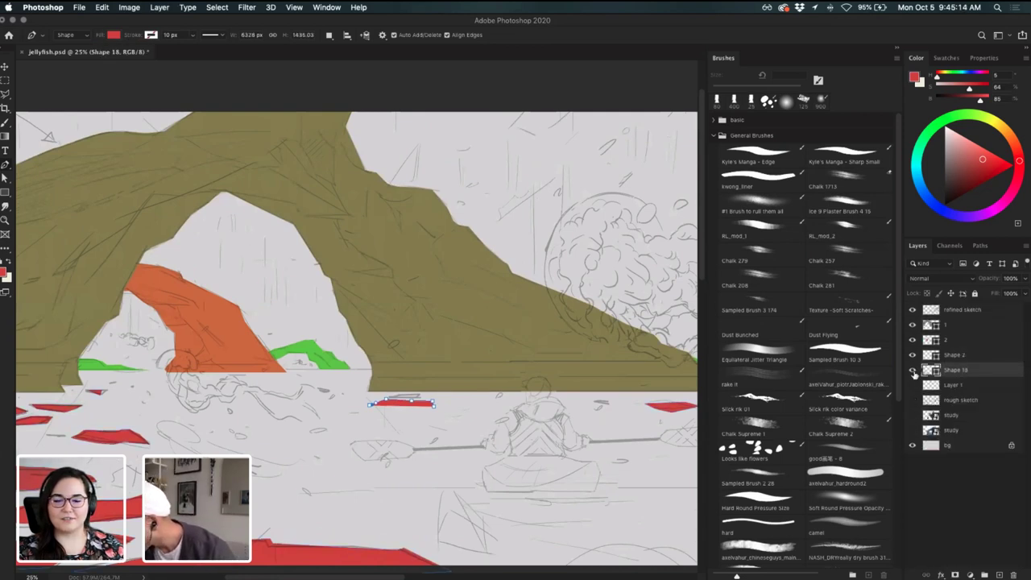
pyautogui.click(912, 370)
pyautogui.click(913, 369)
pyautogui.click(912, 370)
pyautogui.click(912, 369)
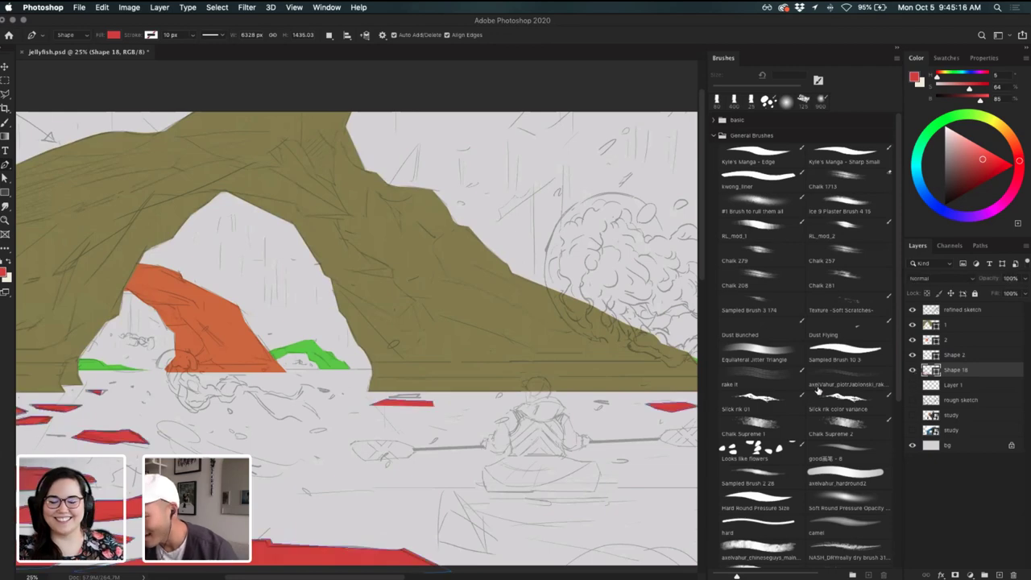
# - Add a new empty layer and move it directly beneath the refined sketch layer
pyautogui.moveTo(456, 436); pyautogui.dragTo(351, 484)
pyautogui.moveTo(443, 427)
pyautogui.mouseDown()
pyautogui.moveTo(366, 453)
pyautogui.moveTo(379, 442)
pyautogui.moveTo(371, 431)
pyautogui.moveTo(396, 381)
pyautogui.moveTo(504, 392)
pyautogui.moveTo(526, 338)
pyautogui.moveTo(457, 352)
pyautogui.mouseUp()
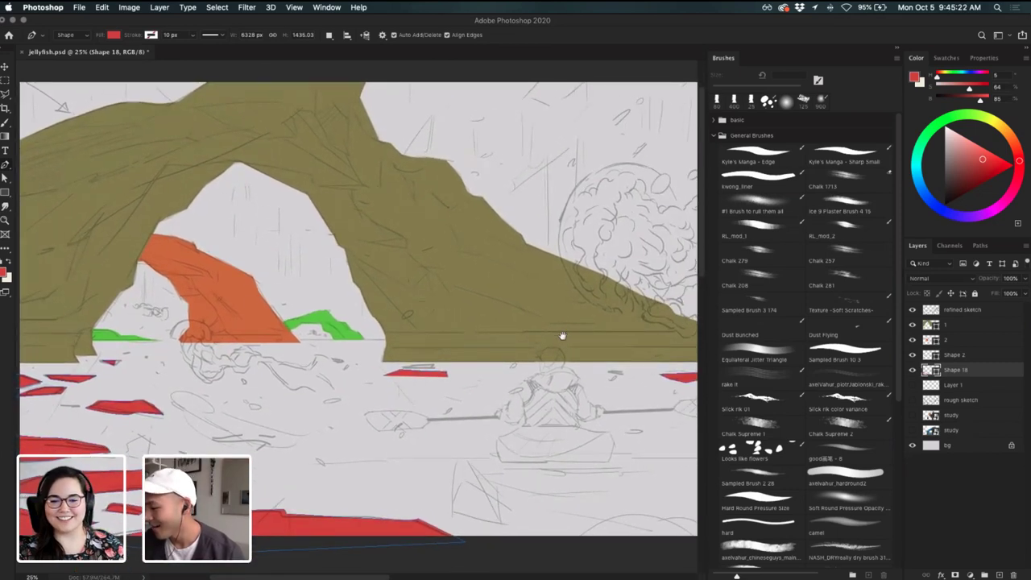
pyautogui.moveTo(561, 338); pyautogui.dragTo(538, 341)
pyautogui.press('v')
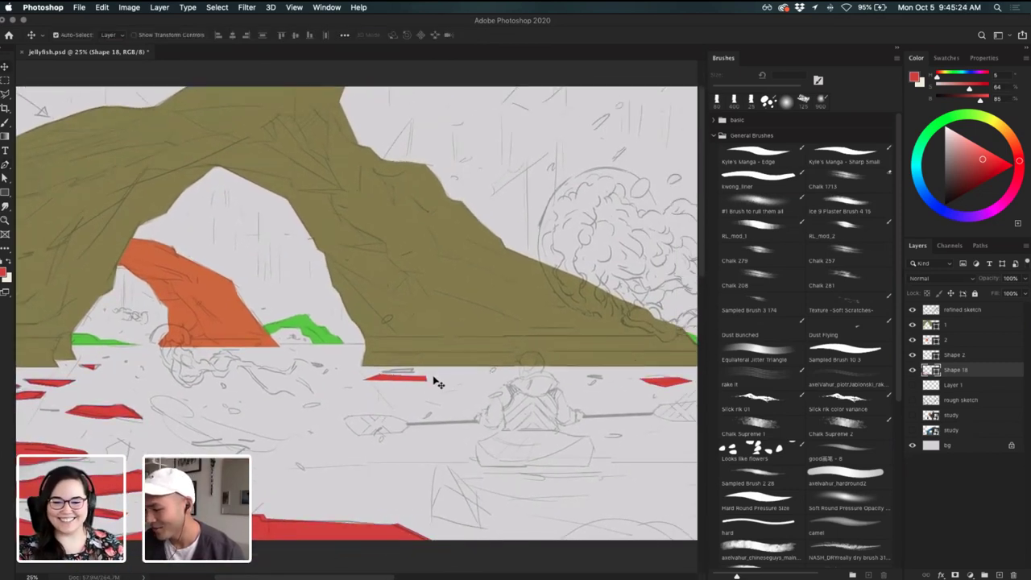
pyautogui.click(984, 386)
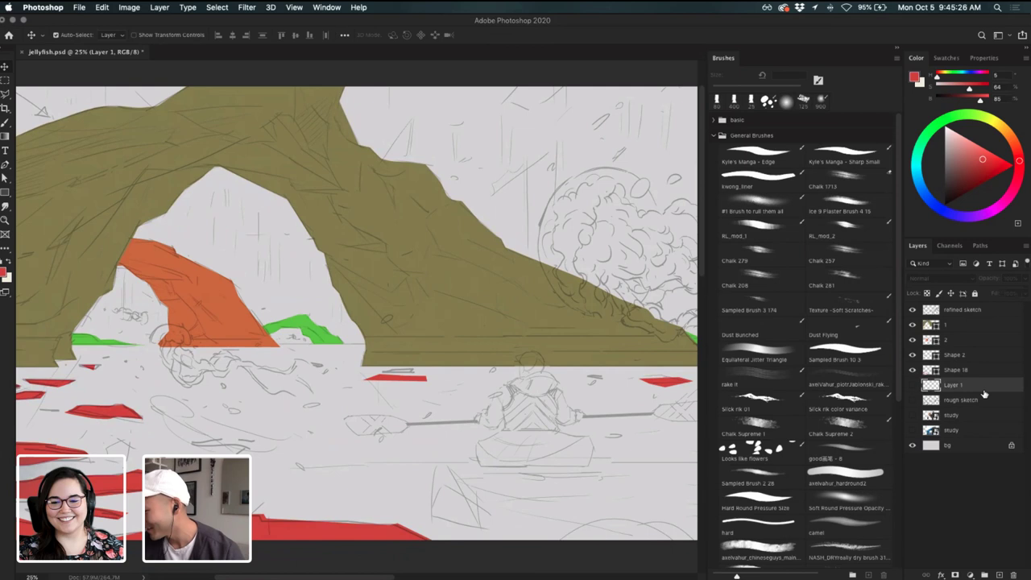
pyautogui.hscroll(3, 423, 436)
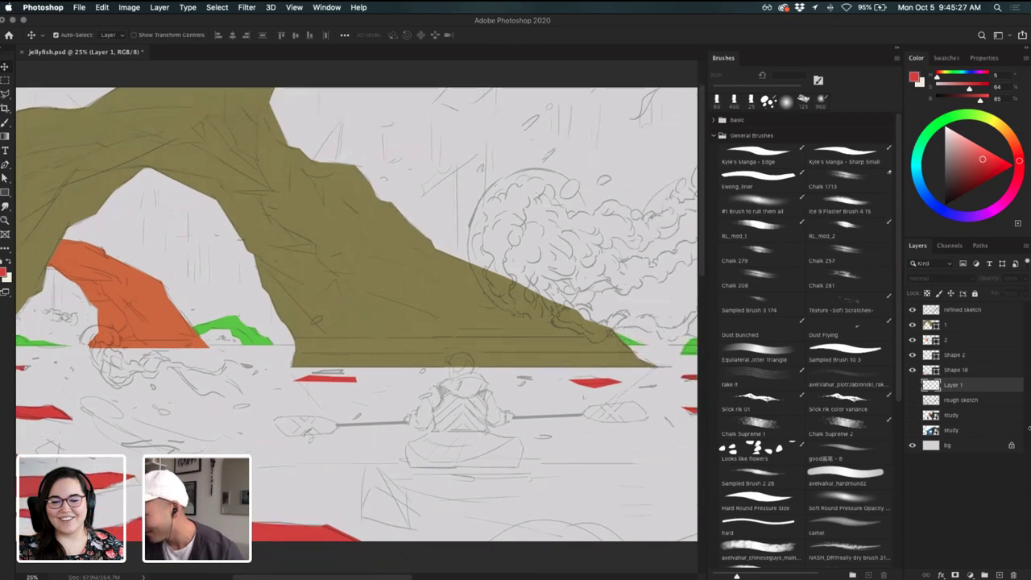
pyautogui.click(999, 574)
pyautogui.moveTo(966, 387); pyautogui.dragTo(967, 317)
# - Rename the merged red ice floe layer as "ice breaks"
pyautogui.click(967, 386)
pyautogui.doubleClick(957, 385)
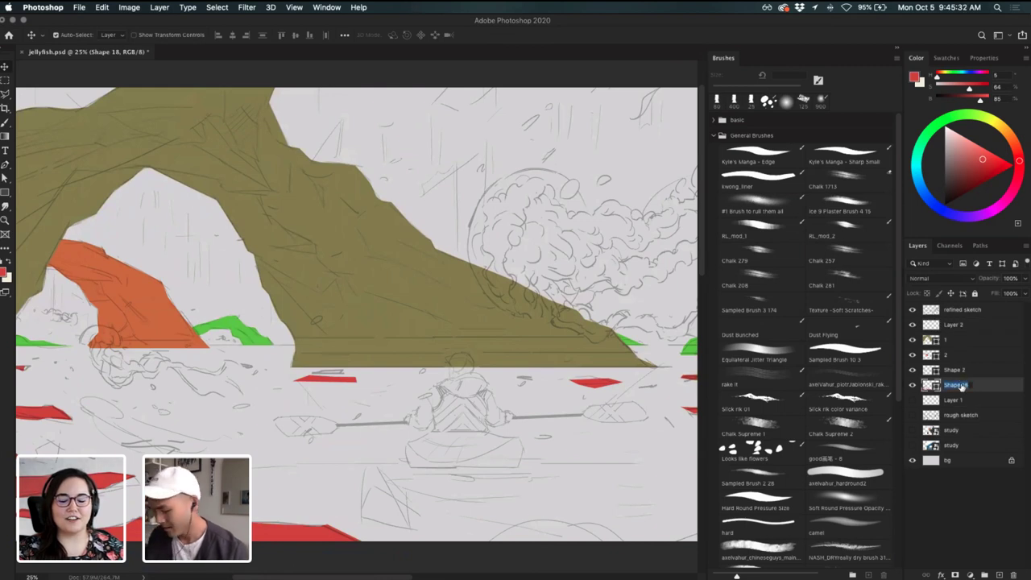
pyautogui.write('ice breaks')
pyautogui.press('Return')
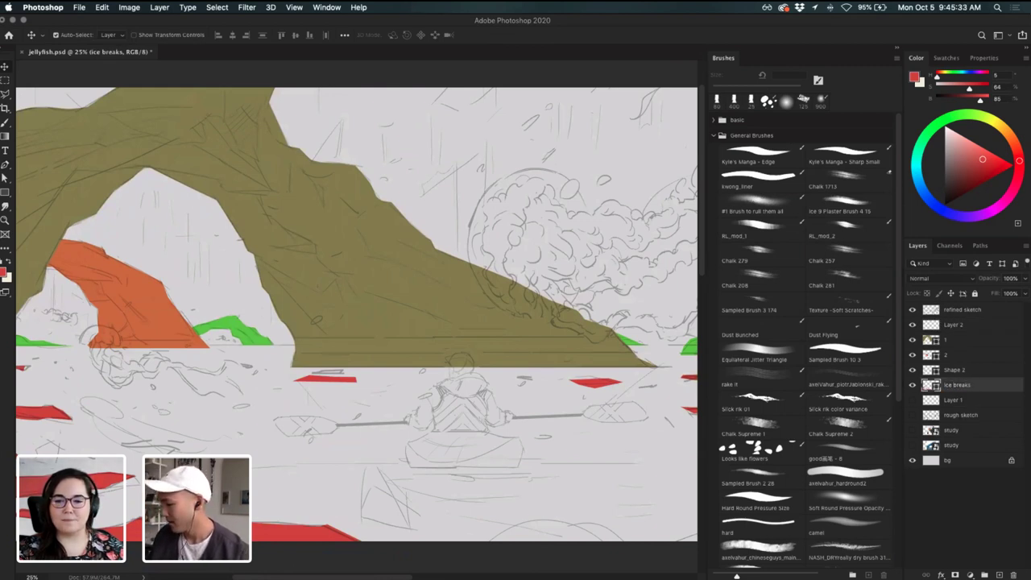
# - Rename the Shape 2 layer as "3"
pyautogui.doubleClick(955, 370)
pyautogui.write('i')
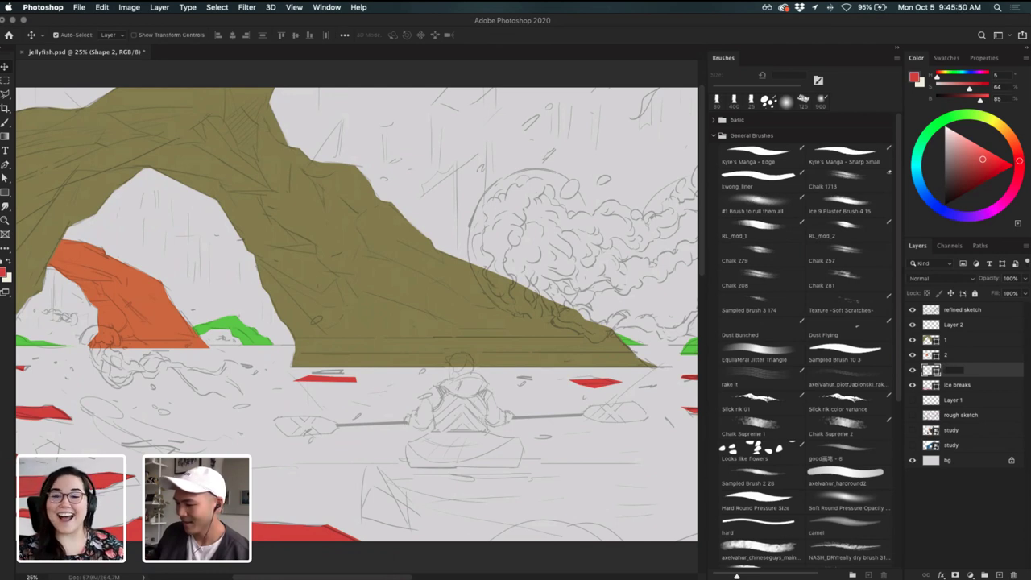
pyautogui.write('3')
pyautogui.press('Return')
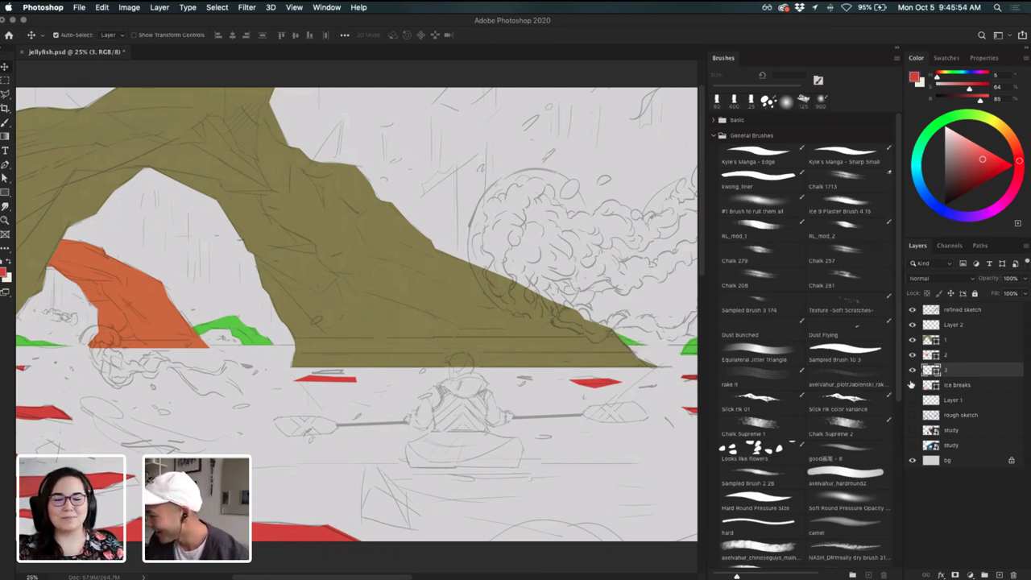
# - Rasterize layer 3 and set the Eraser size to 30 px
pyautogui.rightClick(963, 374)
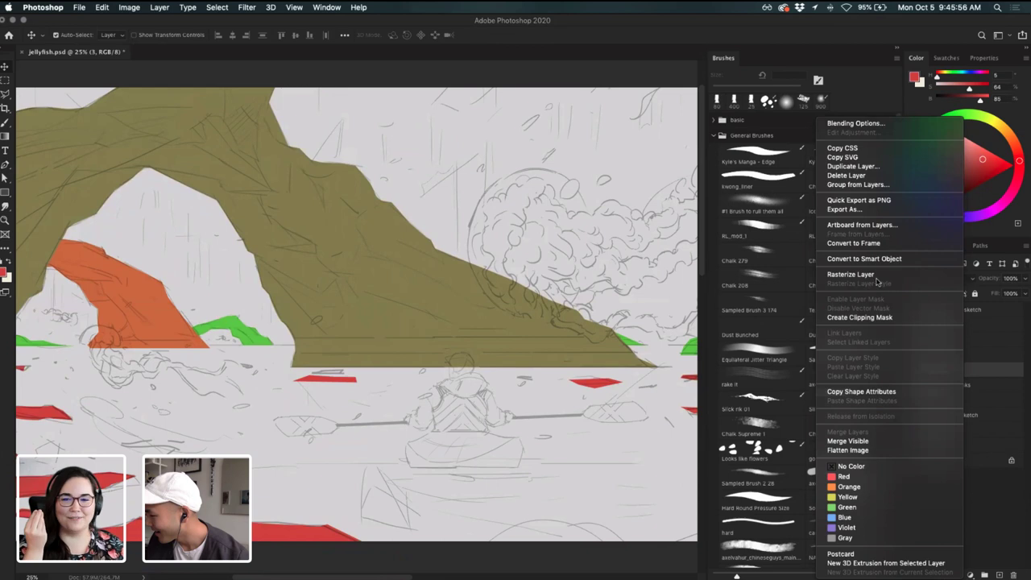
pyautogui.click(876, 277)
pyautogui.press('b')
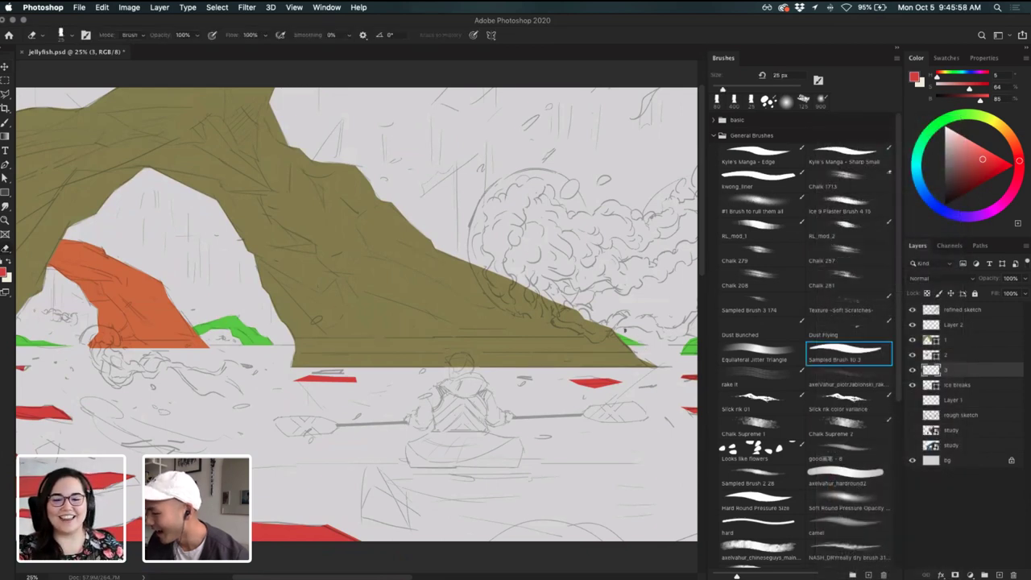
pyautogui.press(']')
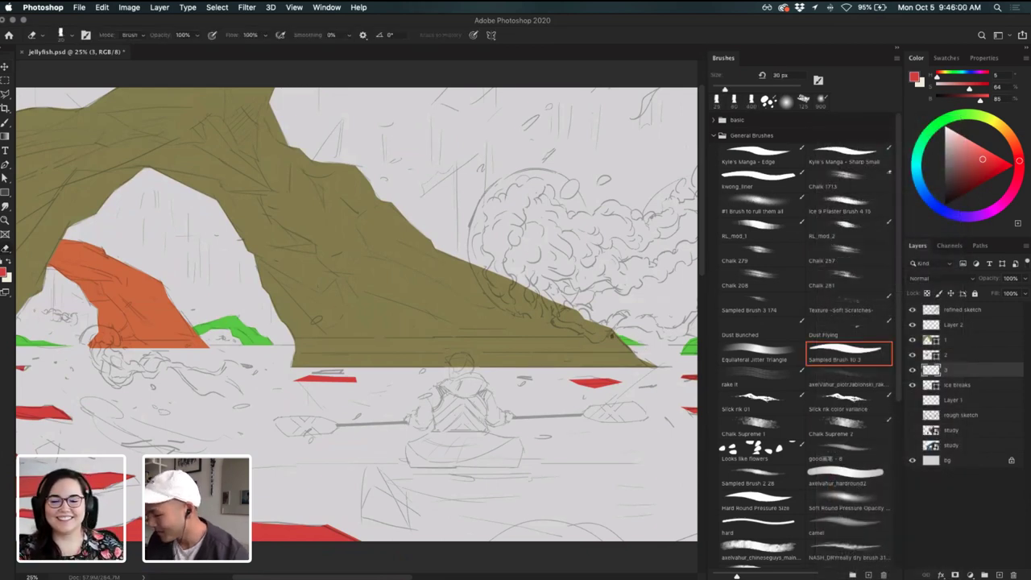
# - Start a red Pen shape for the kayak on Layer 2, tracing its bottom edge and curved right side
pyautogui.click(968, 389)
pyautogui.click(967, 400)
pyautogui.moveTo(557, 410); pyautogui.dragTo(607, 368)
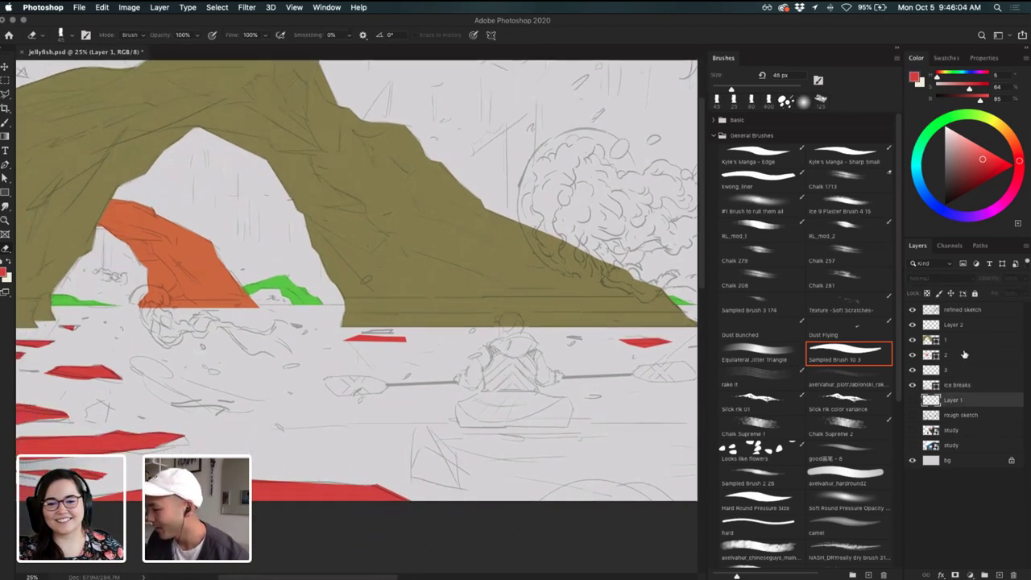
pyautogui.click(966, 324)
pyautogui.moveTo(540, 397); pyautogui.dragTo(342, 257)
pyautogui.press('super+plus')
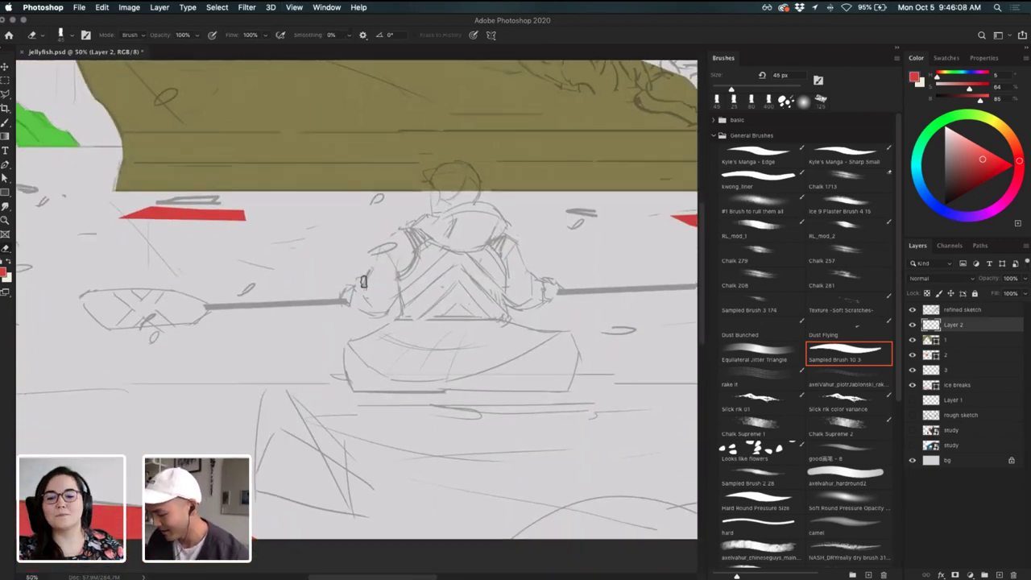
pyautogui.press('p')
pyautogui.click(352, 392)
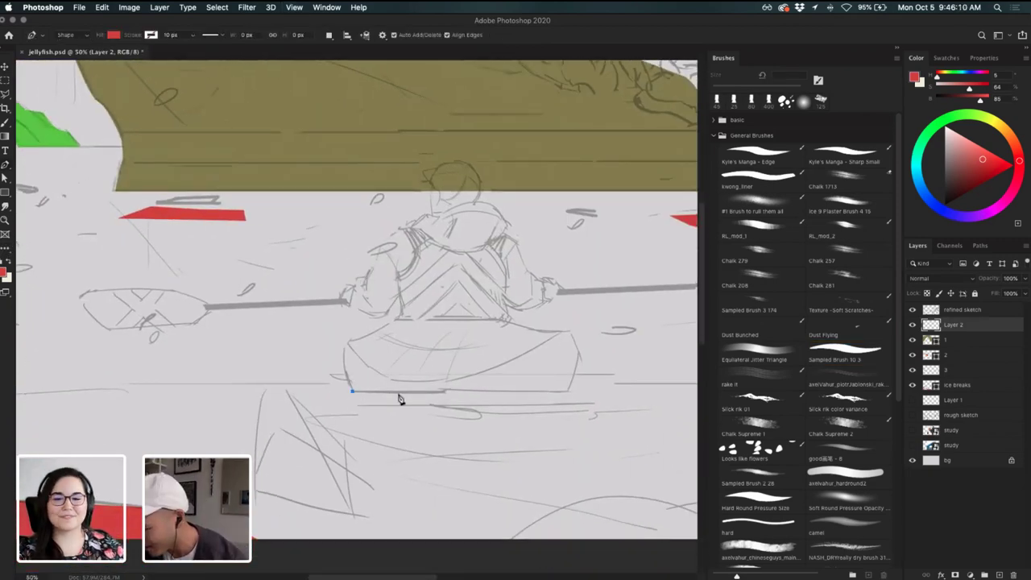
pyautogui.click(570, 394)
pyautogui.click(578, 355)
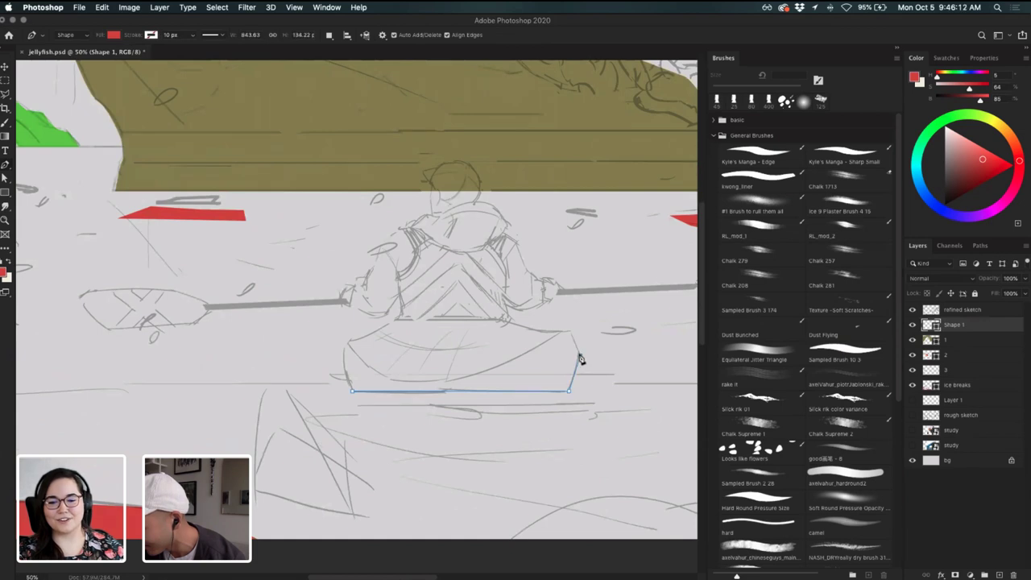
pyautogui.press('super+z')
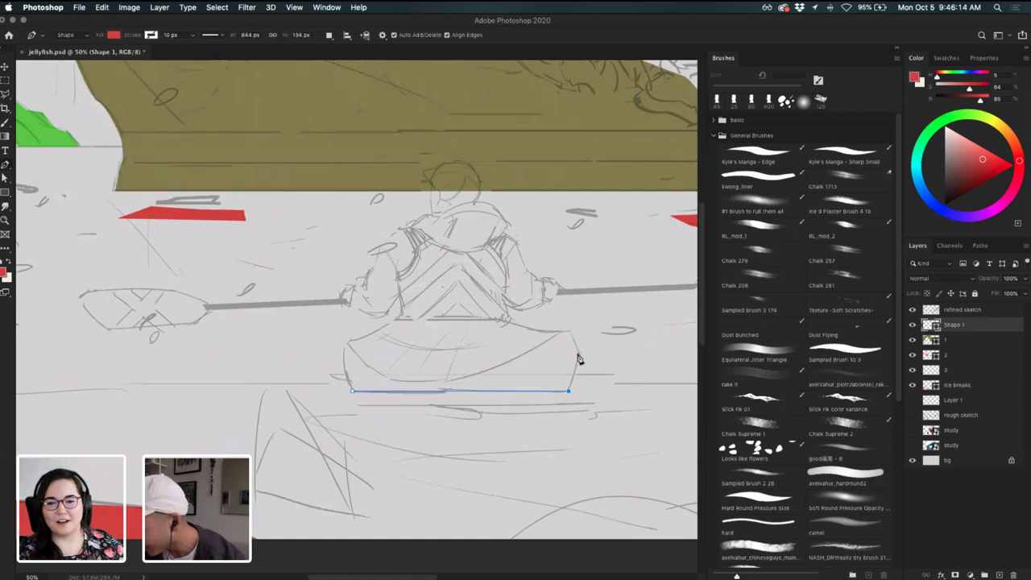
pyautogui.moveTo(578, 354); pyautogui.dragTo(571, 335)
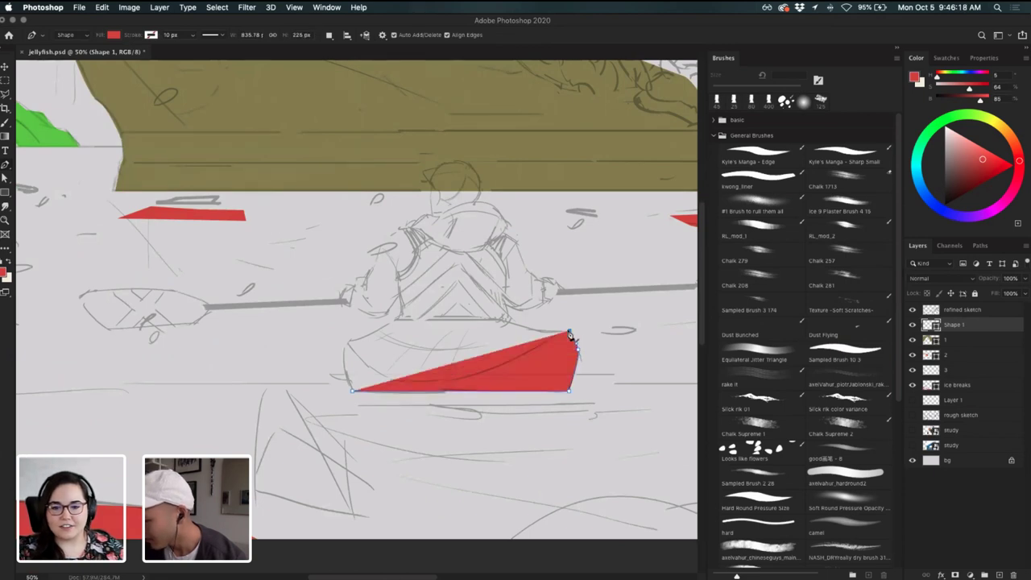
# - Trace the kayak's top edge and left side with the Pen, close the red shape and deselect its path
pyautogui.moveTo(509, 326)
pyautogui.mouseDown()
pyautogui.moveTo(484, 312)
pyautogui.moveTo(508, 321)
pyautogui.mouseUp()
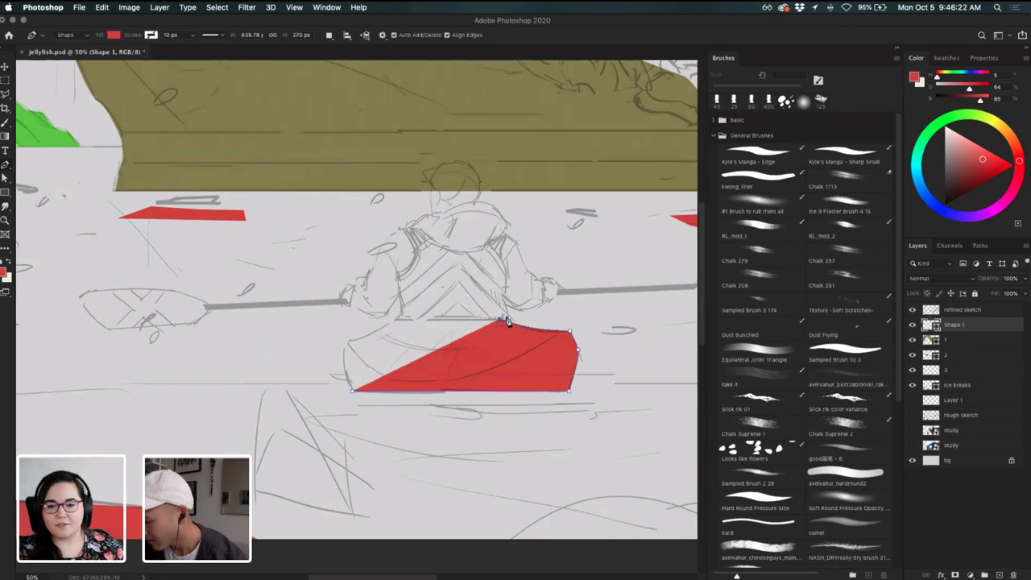
pyautogui.click(398, 321)
pyautogui.click(382, 326)
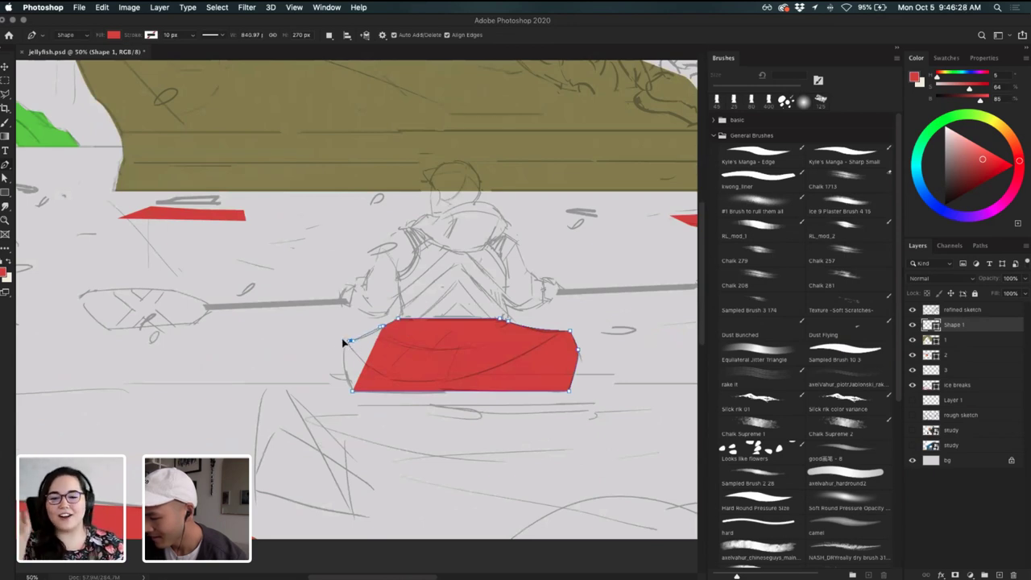
pyautogui.click(349, 342)
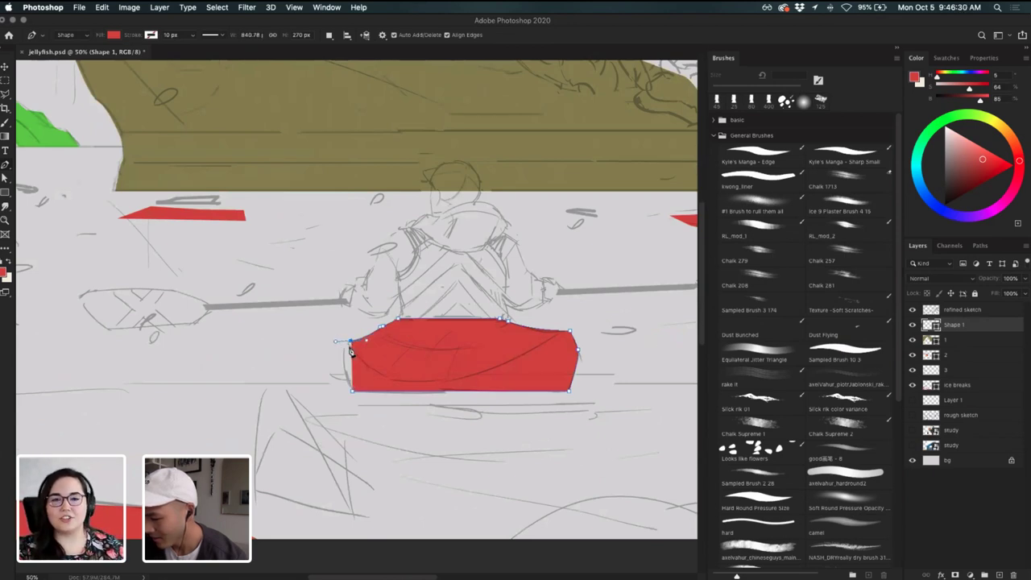
pyautogui.moveTo(343, 353); pyautogui.dragTo(351, 391)
pyautogui.moveTo(352, 391); pyautogui.dragTo(355, 398)
pyautogui.press('super+z')
pyautogui.press('a')
pyautogui.click(430, 426)
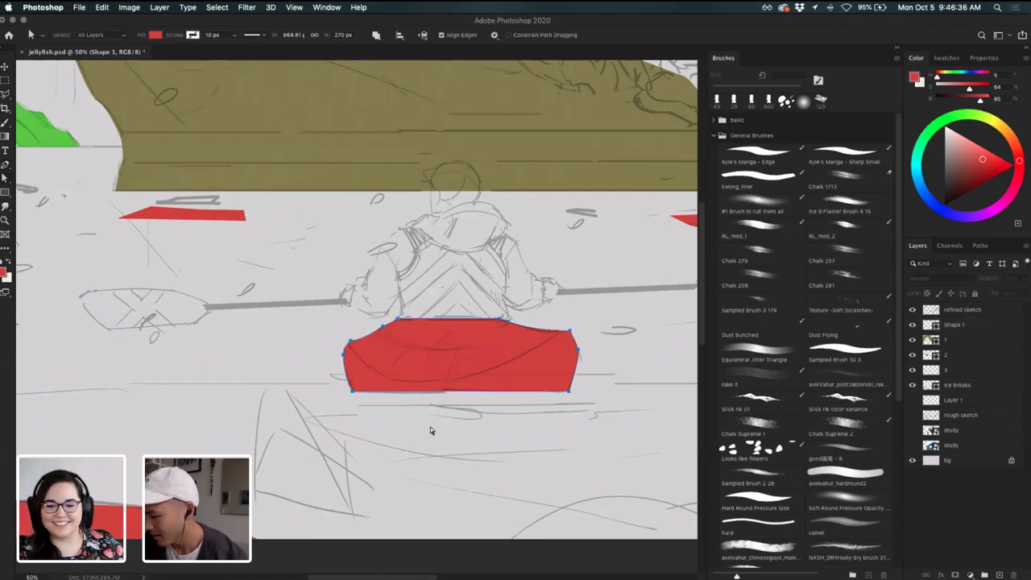
# - Rename the red kayak's Shape 1 layer as "kayak"
pyautogui.moveTo(500, 391); pyautogui.dragTo(499, 413)
pyautogui.press('super+=')
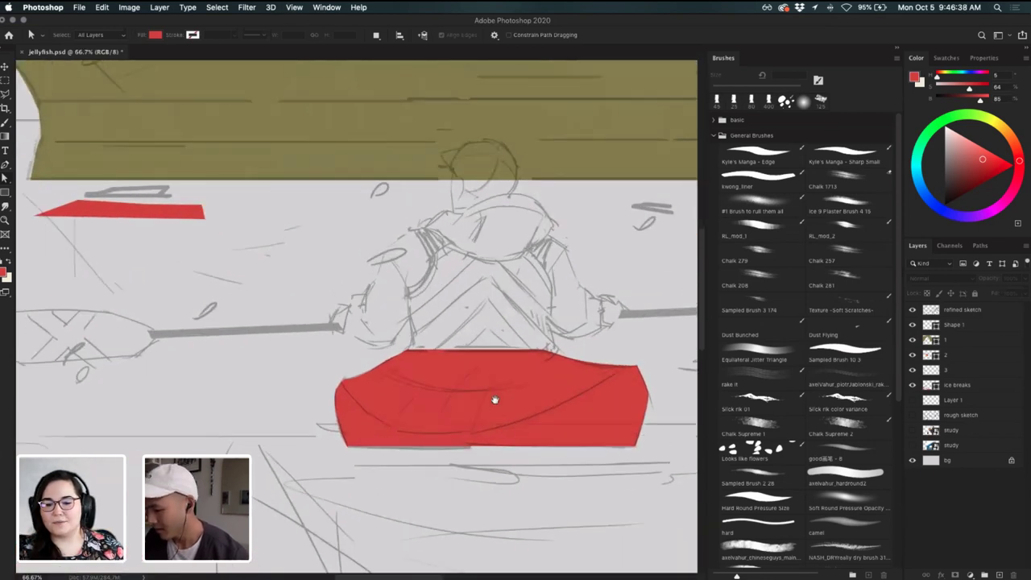
pyautogui.scroll(2, 495, 400)
pyautogui.click(961, 399)
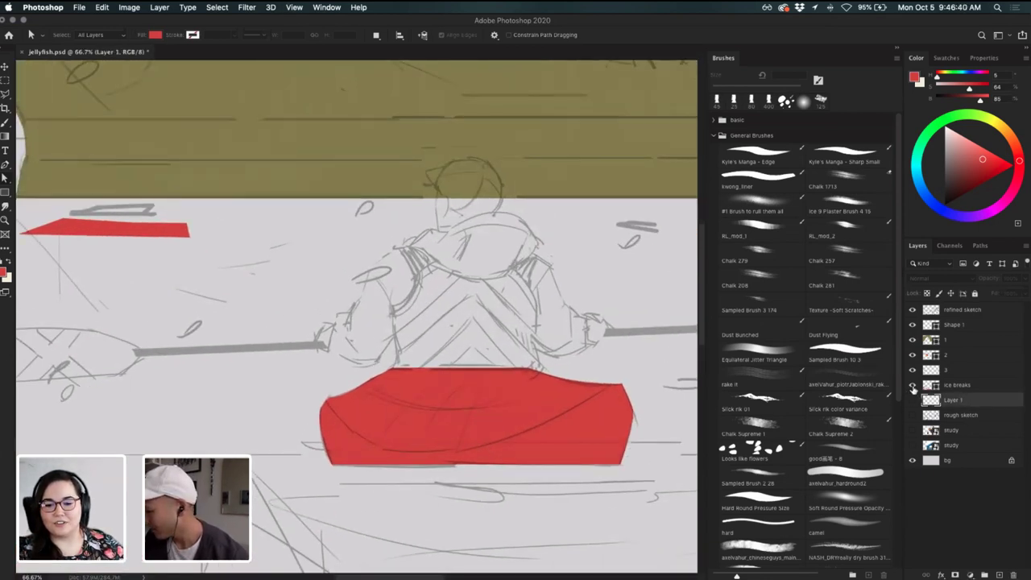
pyautogui.press('v')
pyautogui.click(524, 427)
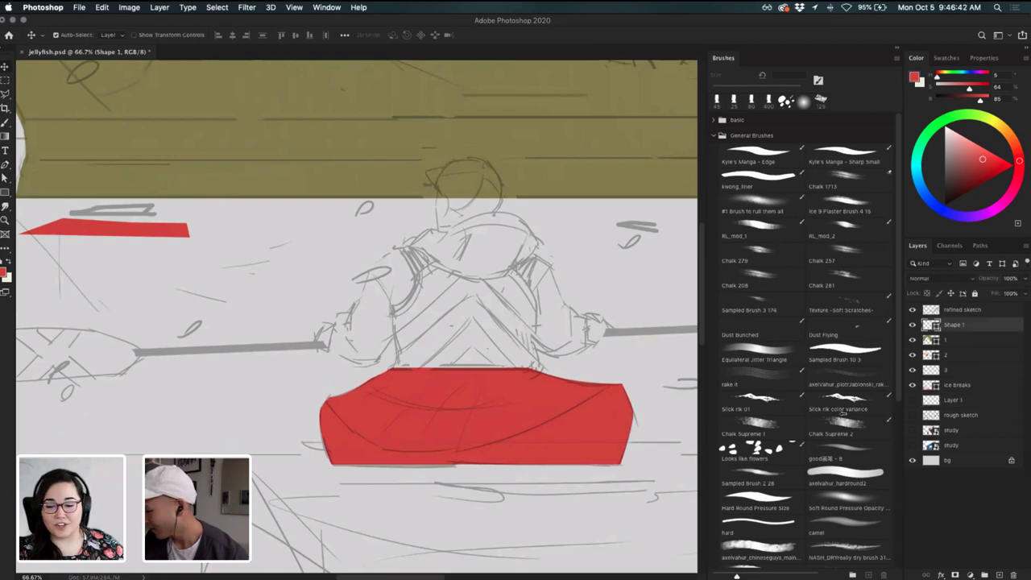
pyautogui.doubleClick(952, 324)
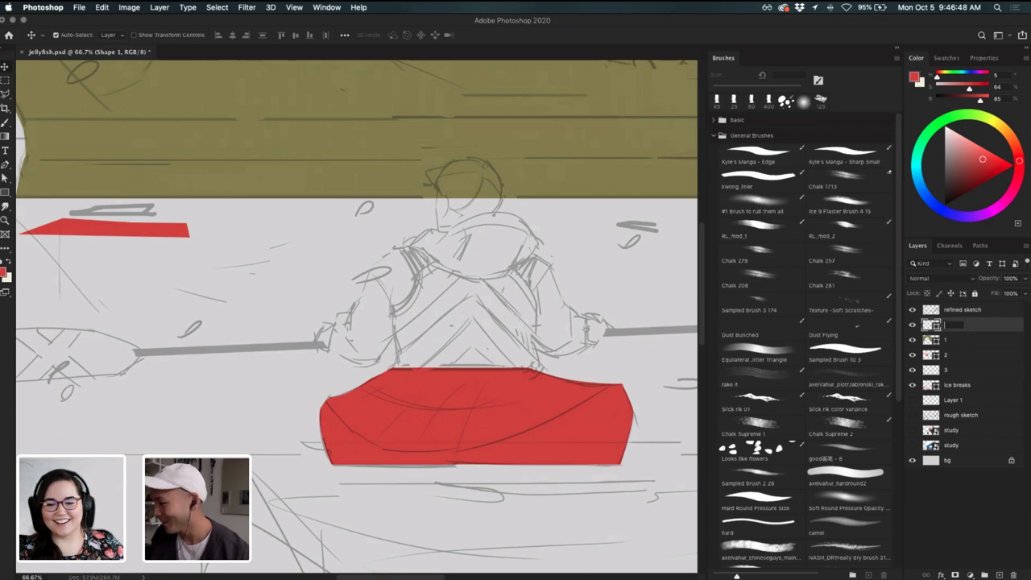
pyautogui.write('canoe')
pyautogui.press('Return')
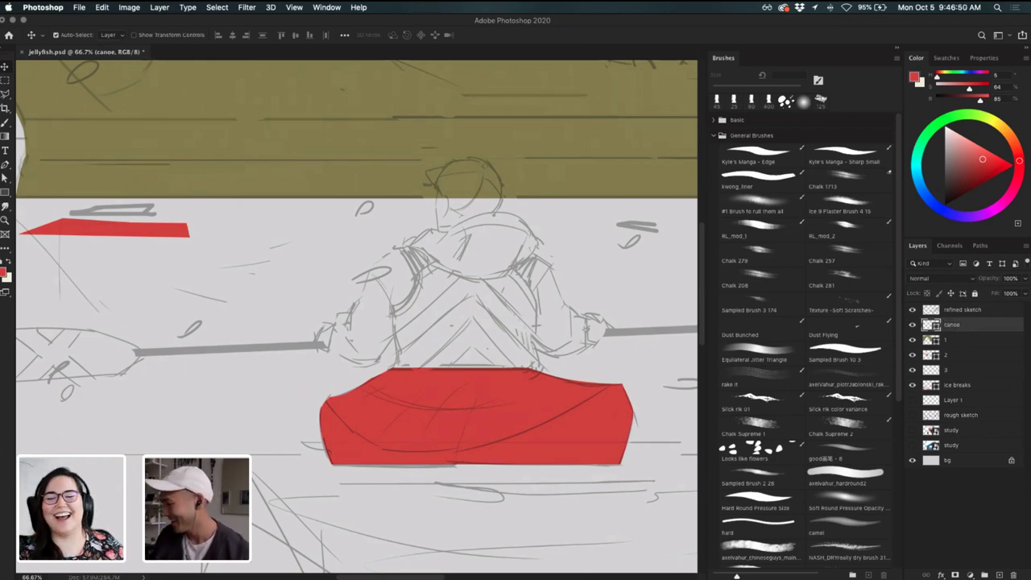
pyautogui.doubleClick(951, 325)
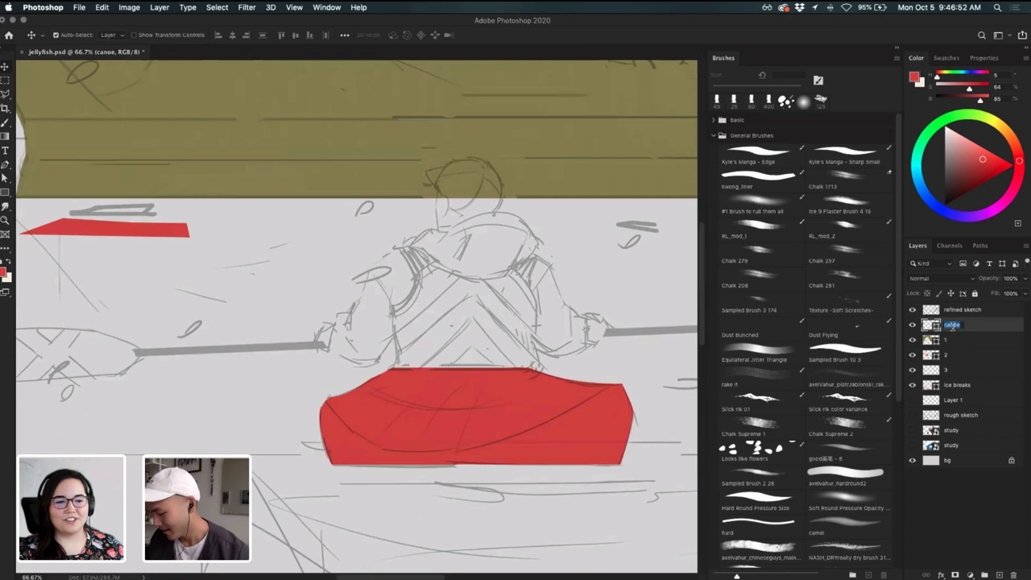
pyautogui.write('kayak')
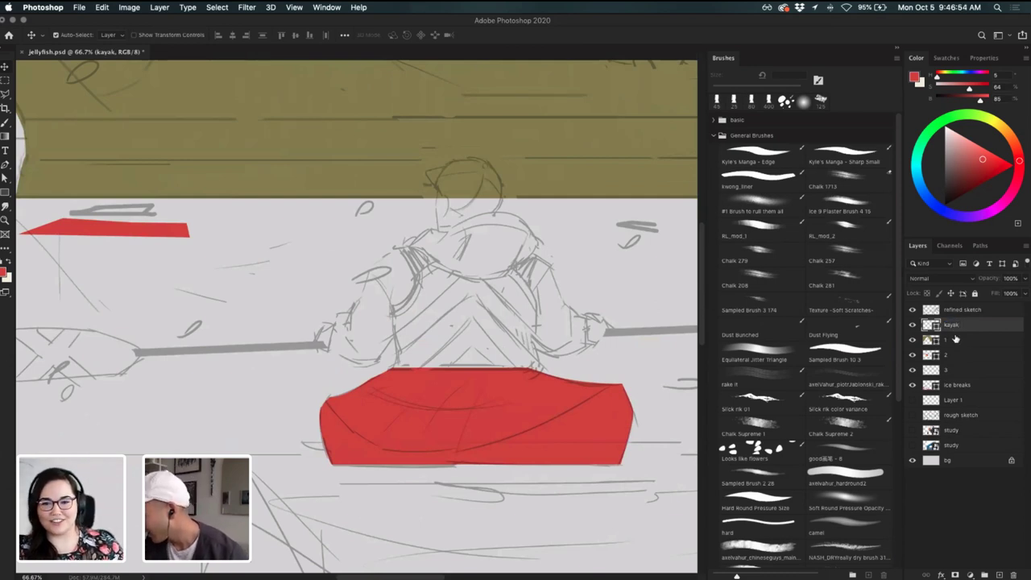
# - Start a Pen shape at the jacket's lower right corner on a new layer above layer 1, and set the foreground color to bright green
pyautogui.click(954, 339)
pyautogui.click(998, 574)
pyautogui.press('p')
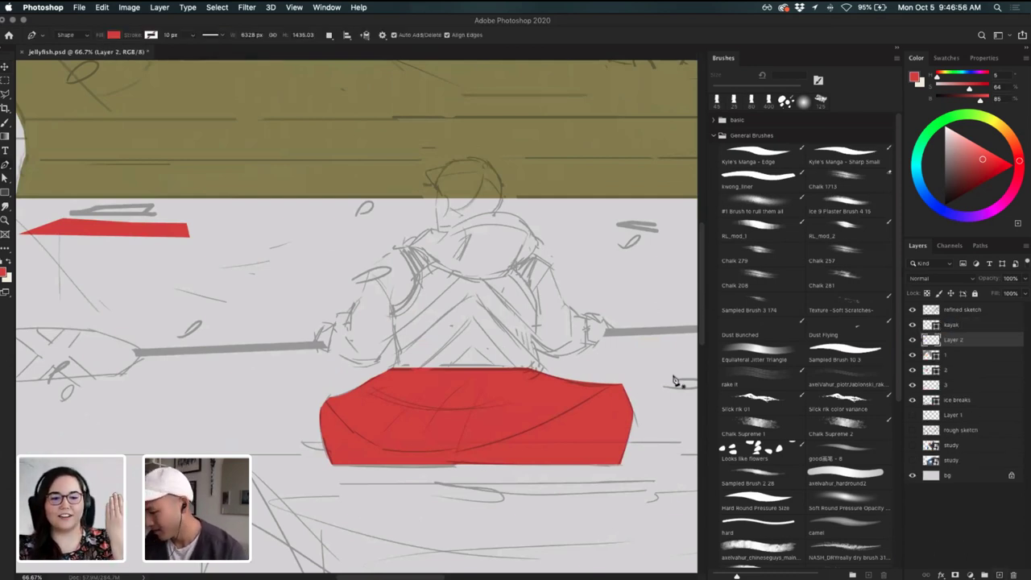
pyautogui.click(527, 372)
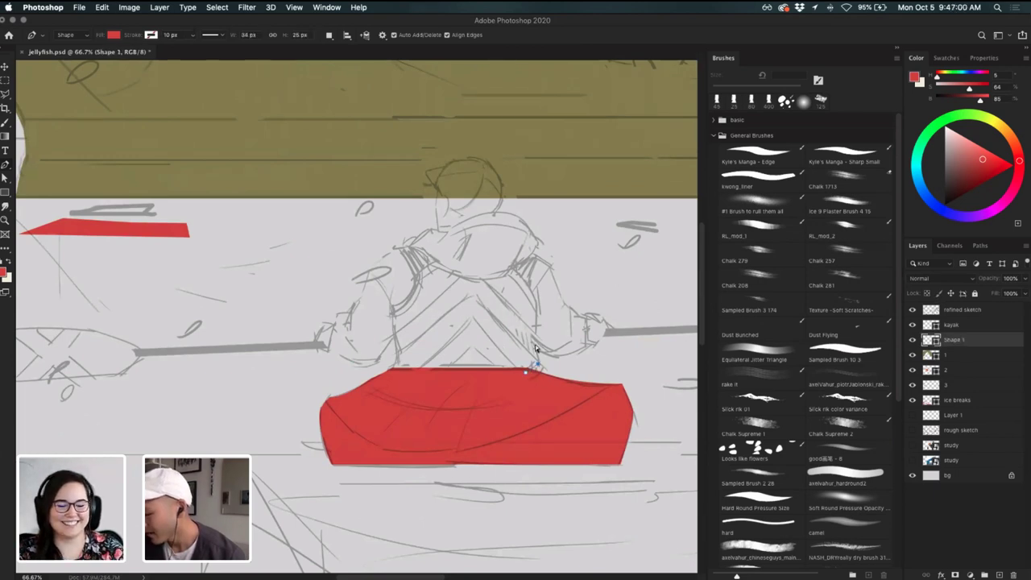
pyautogui.moveTo(536, 353); pyautogui.dragTo(535, 346)
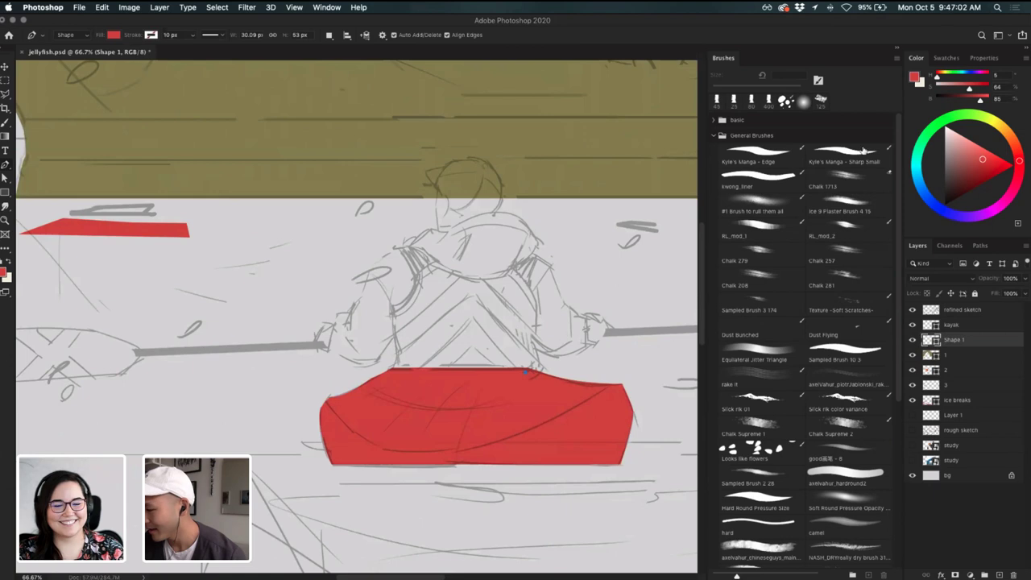
pyautogui.moveTo(967, 147); pyautogui.dragTo(965, 115)
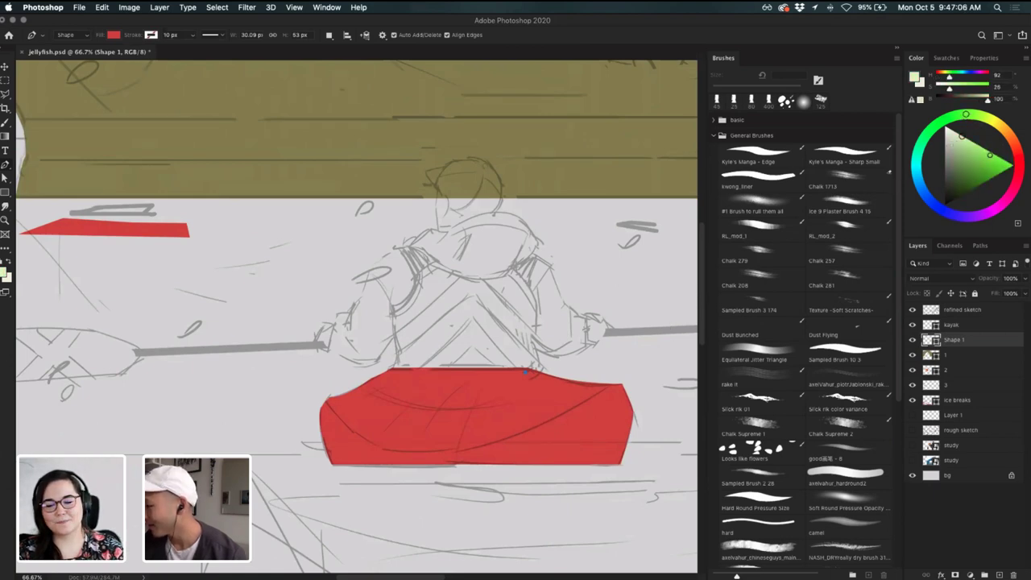
pyautogui.click(989, 155)
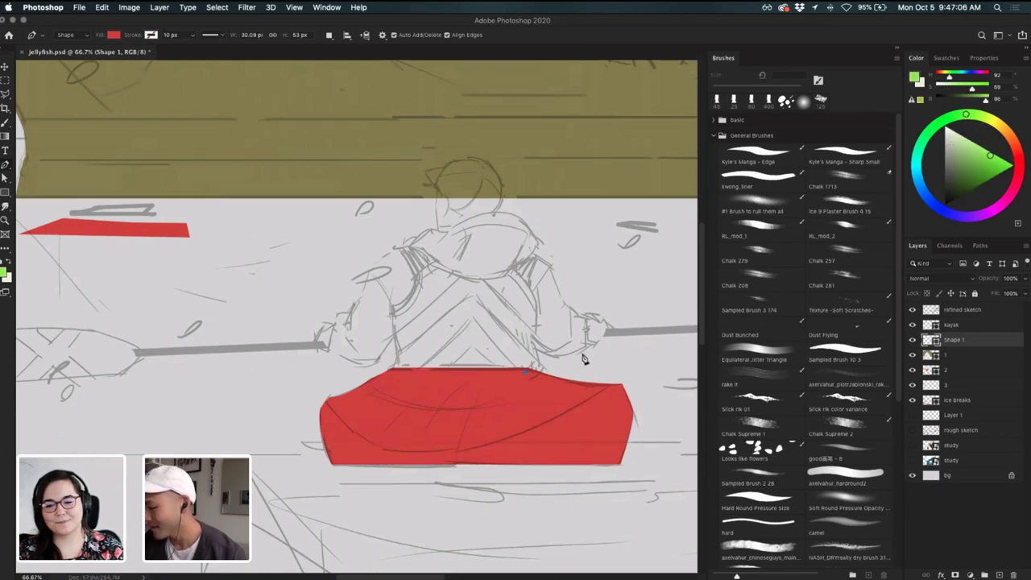
# - Trace the jacket's right sleeve and shoulder with the Pen, up to the right side of the hood
pyautogui.press('super+z')
pyautogui.moveTo(536, 353); pyautogui.dragTo(585, 325)
pyautogui.keyDown('alt'); pyautogui.click(537, 351); pyautogui.keyUp('alt')
pyautogui.click(553, 356)
pyautogui.press('super+z')
pyautogui.press('super+z')
pyautogui.press('super+z')
pyautogui.press('super+z')
pyautogui.moveTo(587, 320); pyautogui.dragTo(521, 223)
pyautogui.click(518, 219)
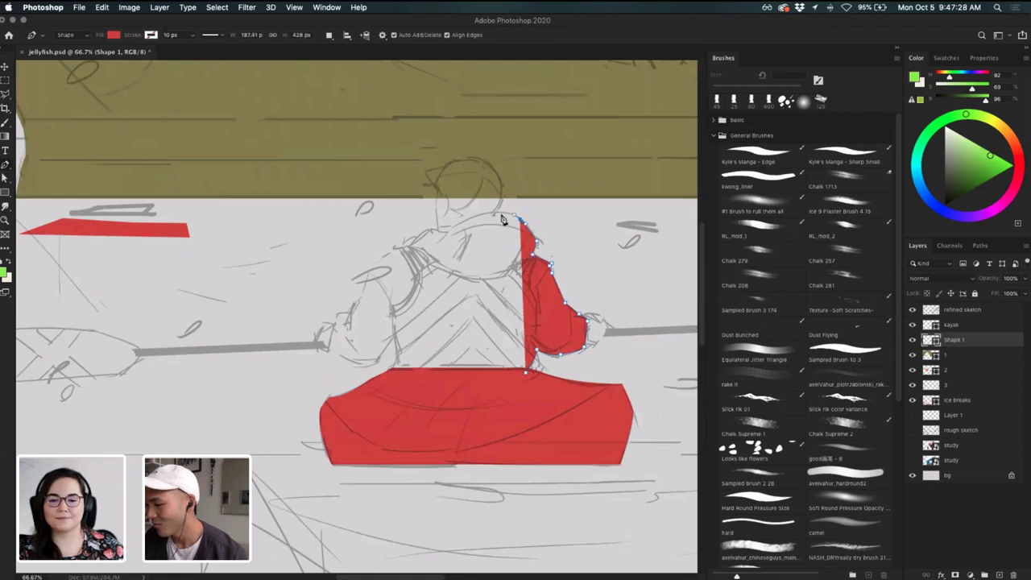
# - Continue the jacket's Pen outline over the top of the hood and down to the left shoulder
pyautogui.click(497, 213)
pyautogui.click(476, 215)
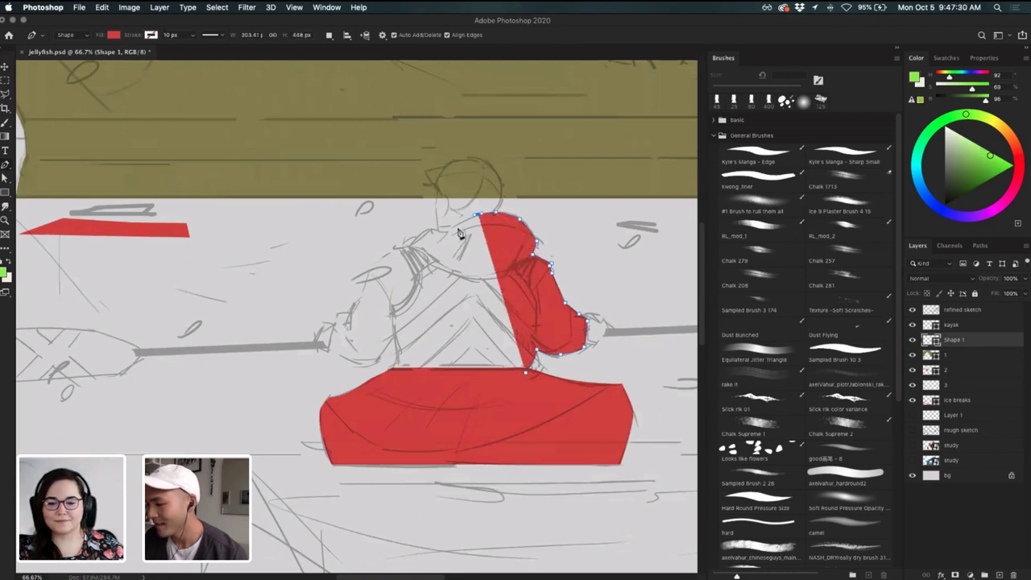
pyautogui.click(442, 232)
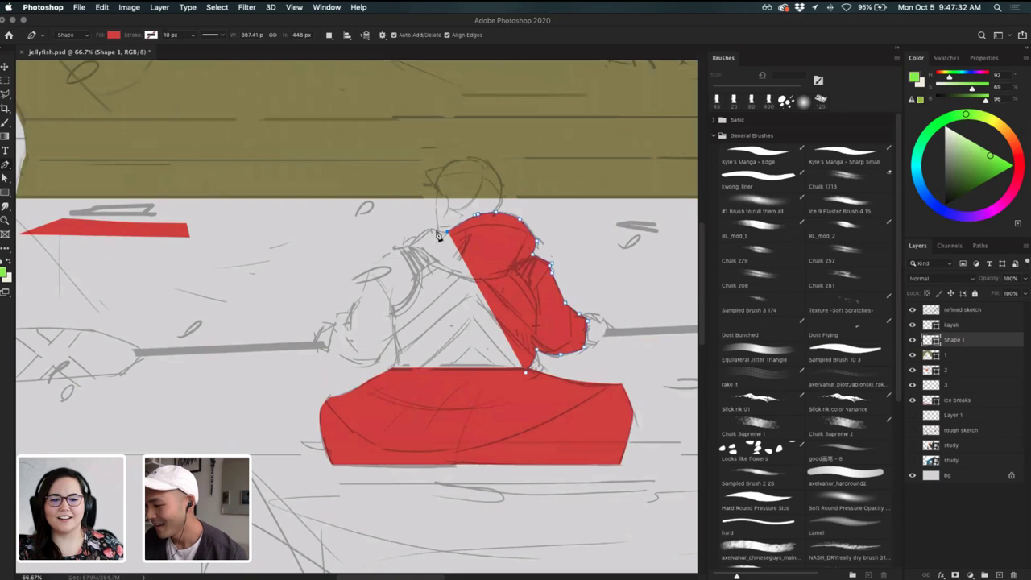
pyautogui.click(433, 231)
pyautogui.click(424, 231)
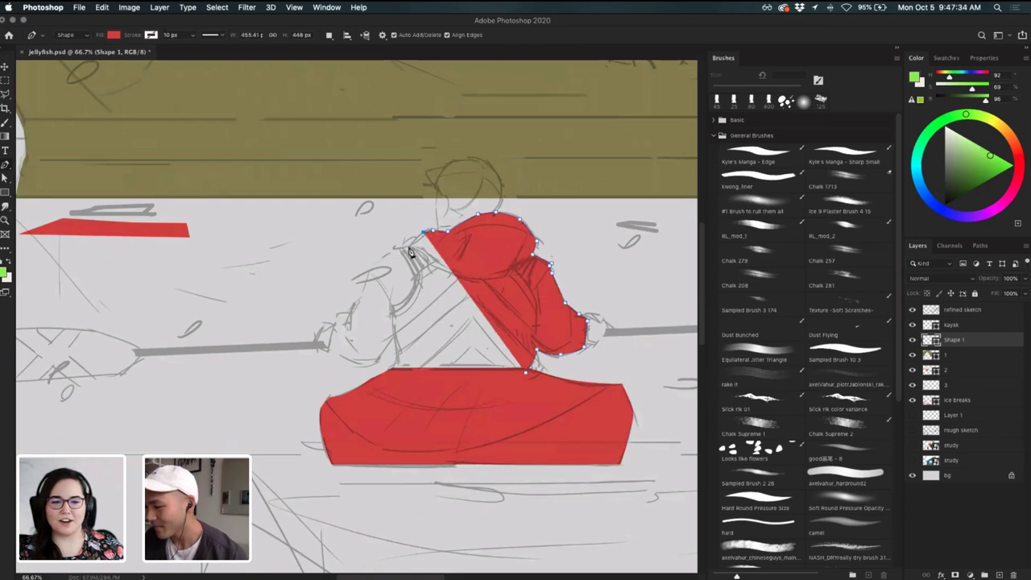
pyautogui.click(408, 247)
pyautogui.click(395, 249)
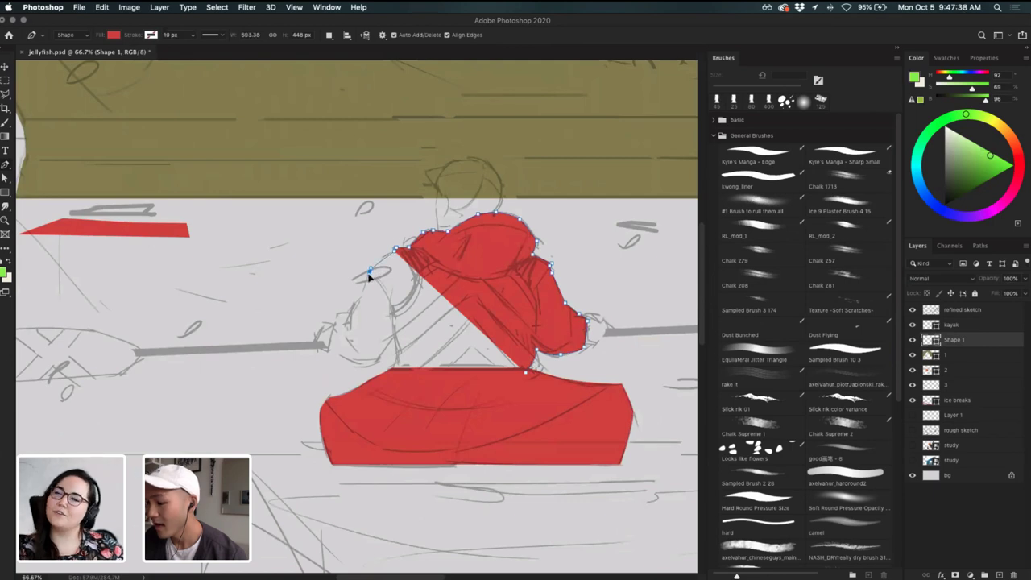
# - Trace the outer edge of the jacket's left sleeve, around the cuff and along the sleeve's underside
pyautogui.click(369, 270)
pyautogui.click(363, 294)
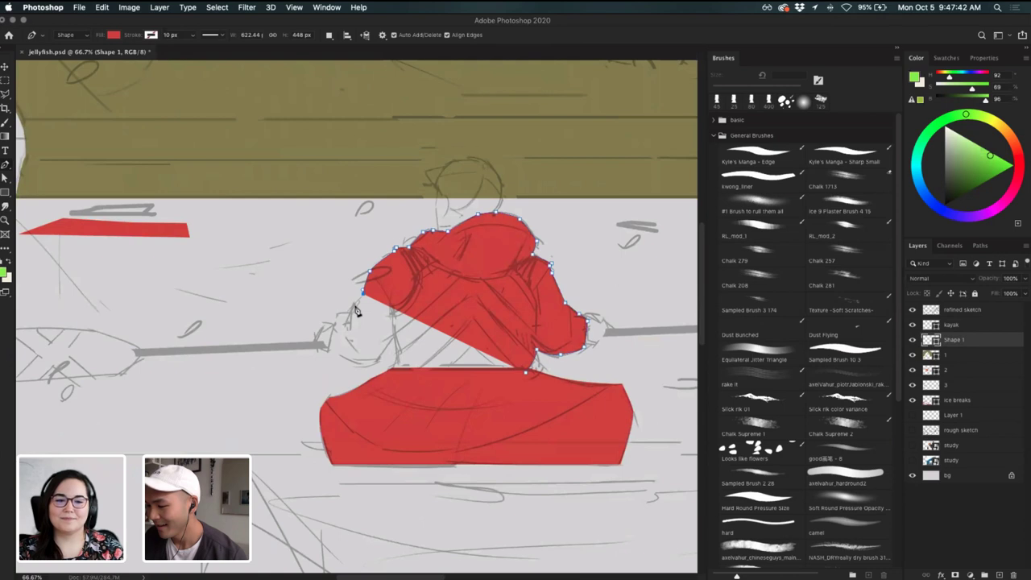
pyautogui.click(349, 313)
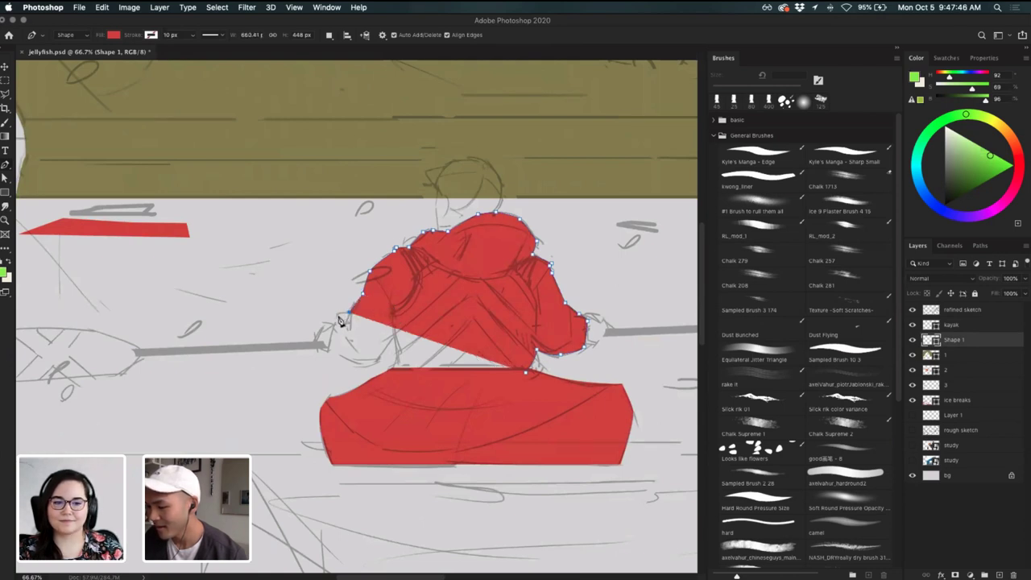
pyautogui.click(336, 322)
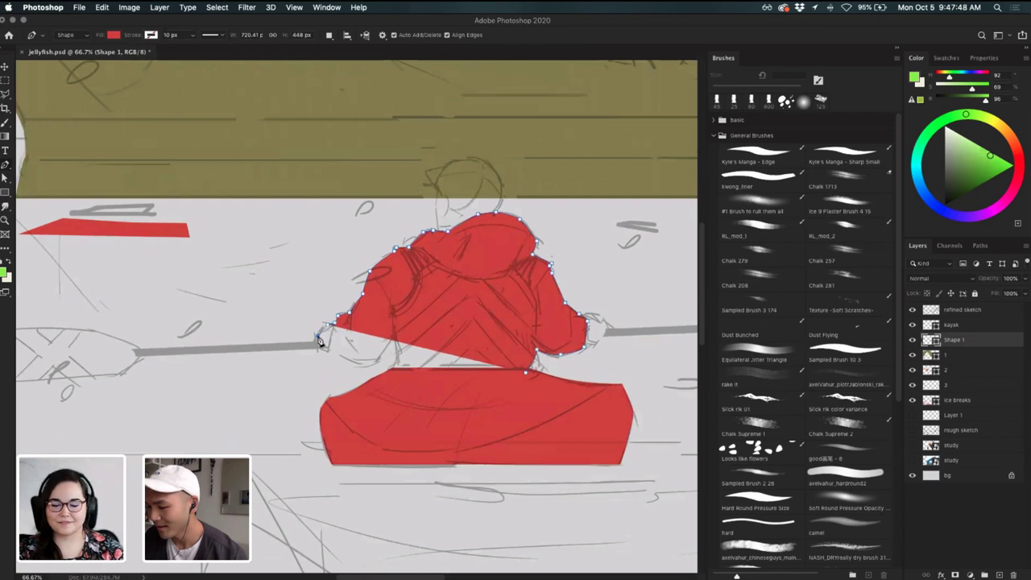
pyautogui.click(318, 339)
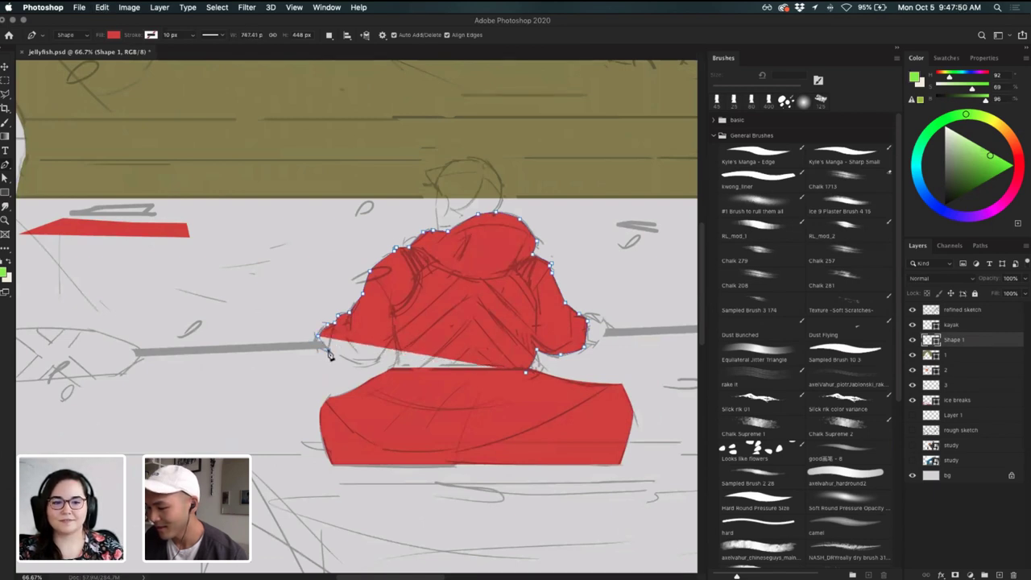
pyautogui.click(331, 355)
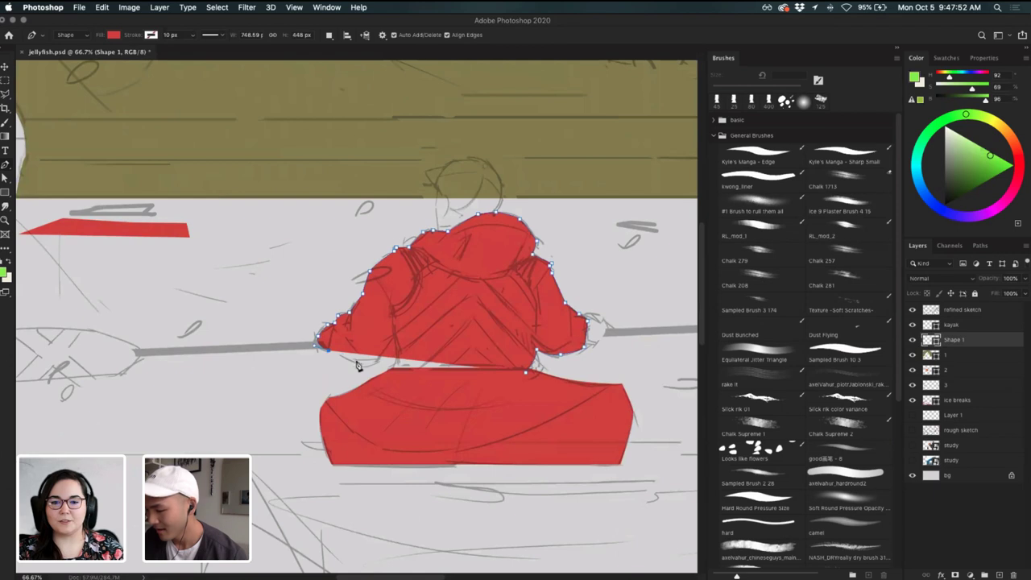
pyautogui.click(358, 363)
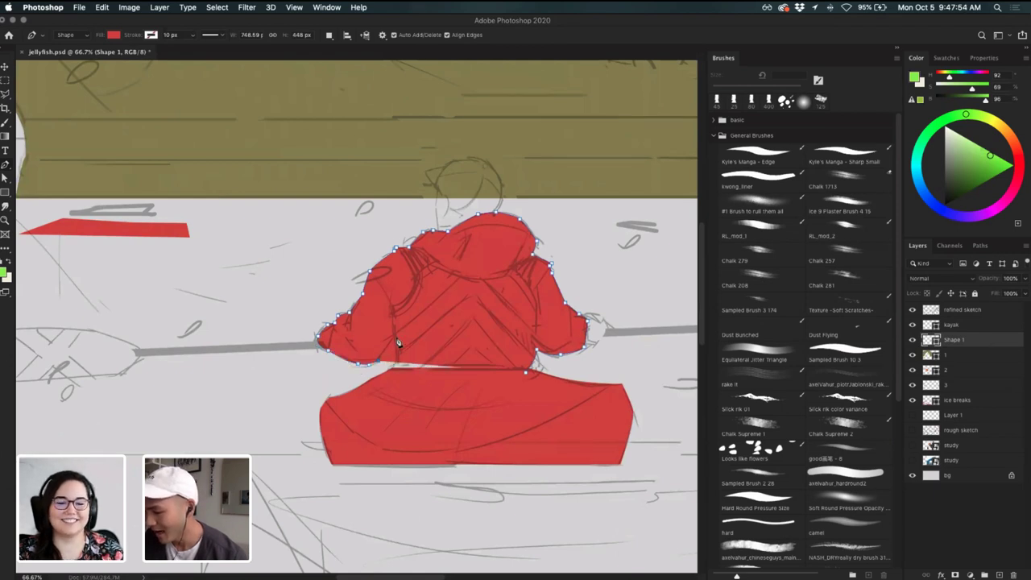
# - Trace the jacket's left waist down to the kayak and close the red shape at about 749 by 502 px
pyautogui.click(397, 341)
pyautogui.press('super+z')
pyautogui.click(394, 336)
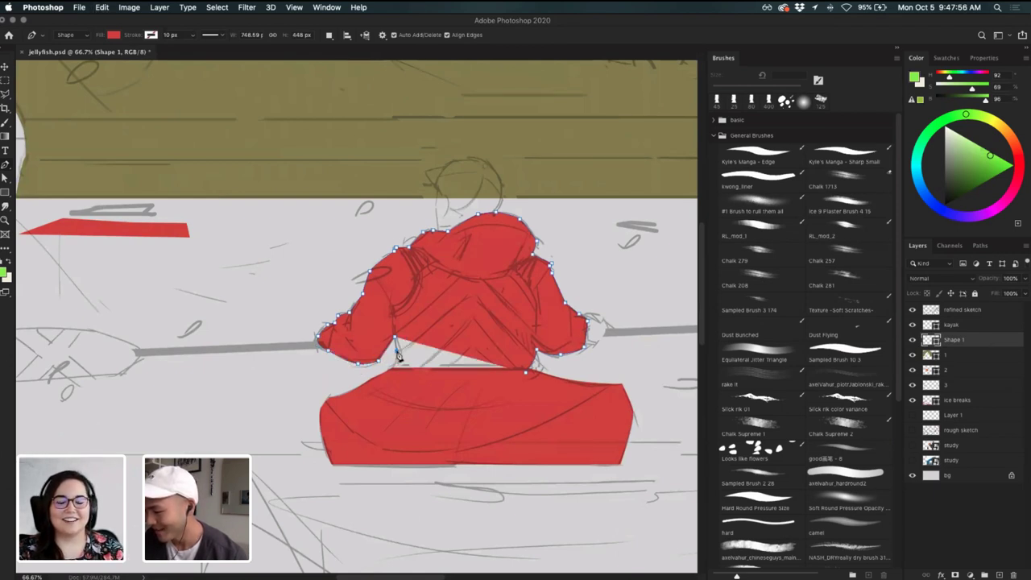
pyautogui.click(397, 351)
pyautogui.click(392, 376)
pyautogui.click(393, 376)
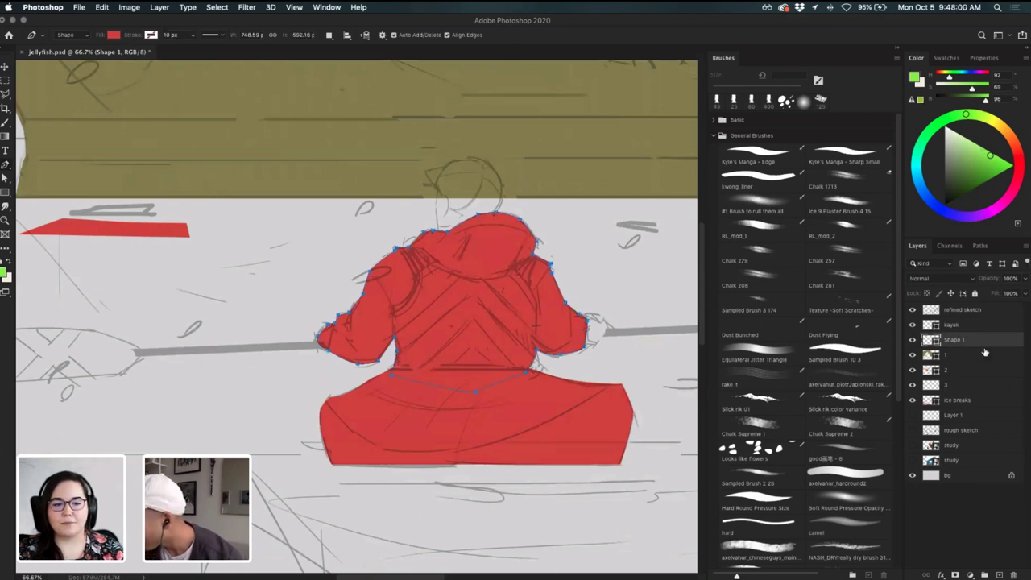
# - Rename the jacket's shape layer as "vest"
pyautogui.write('vest')
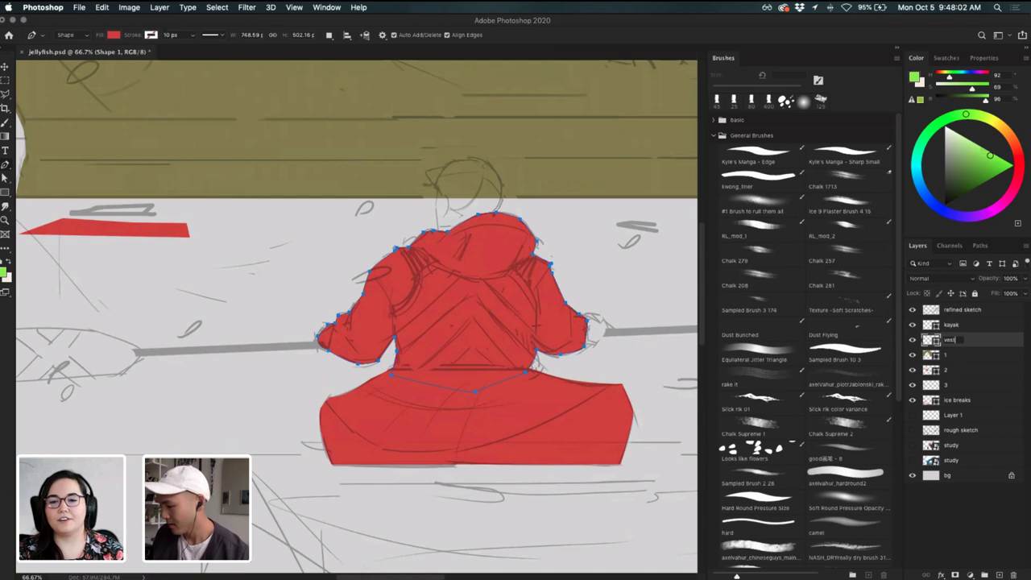
pyautogui.press('Return')
pyautogui.click(966, 355)
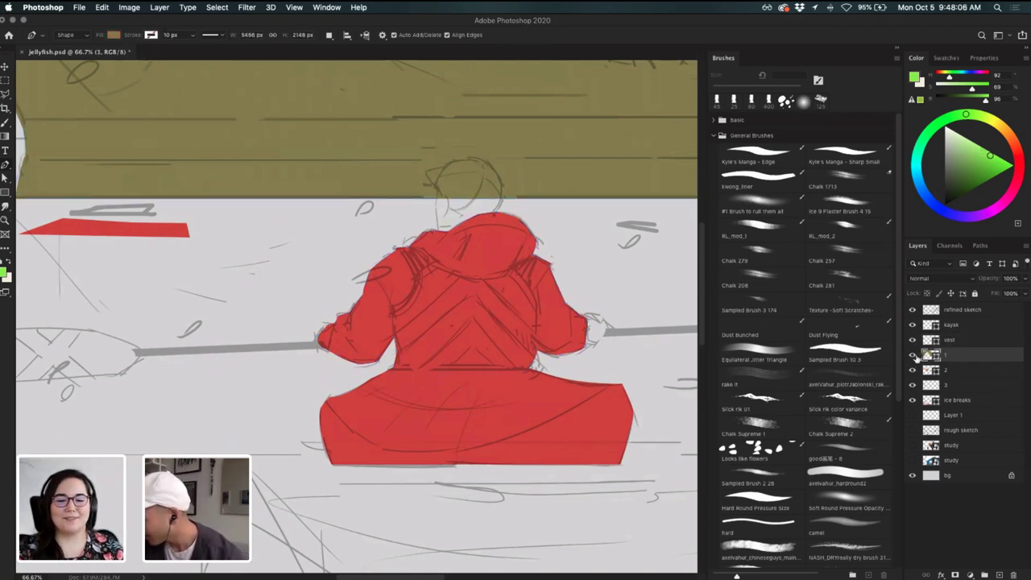
# - Start a red Pen shape above the vest layer, tracing the top edge of the kayaker's right hand from the sleeve to the knuckles
pyautogui.click(963, 337)
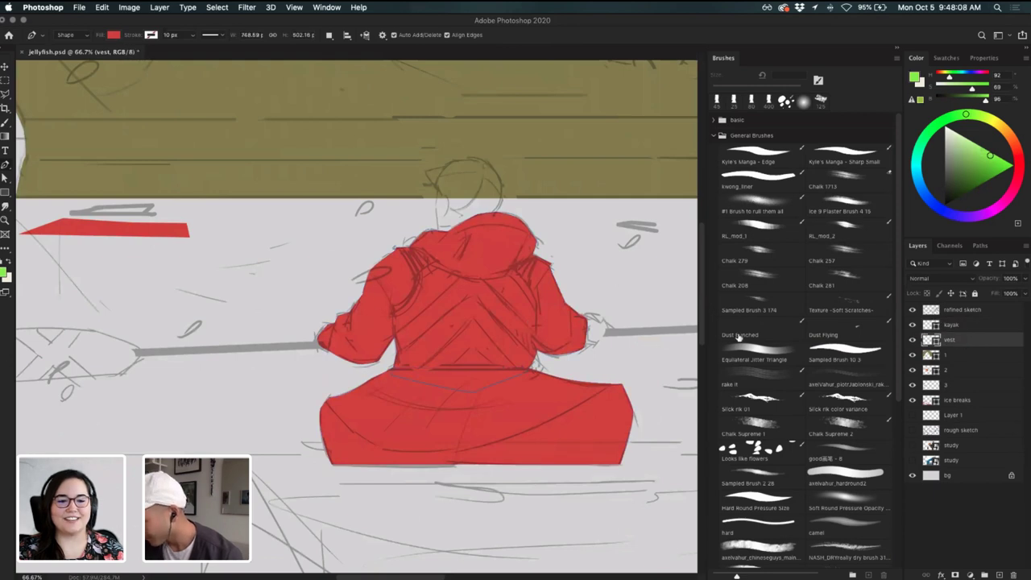
pyautogui.click(572, 319)
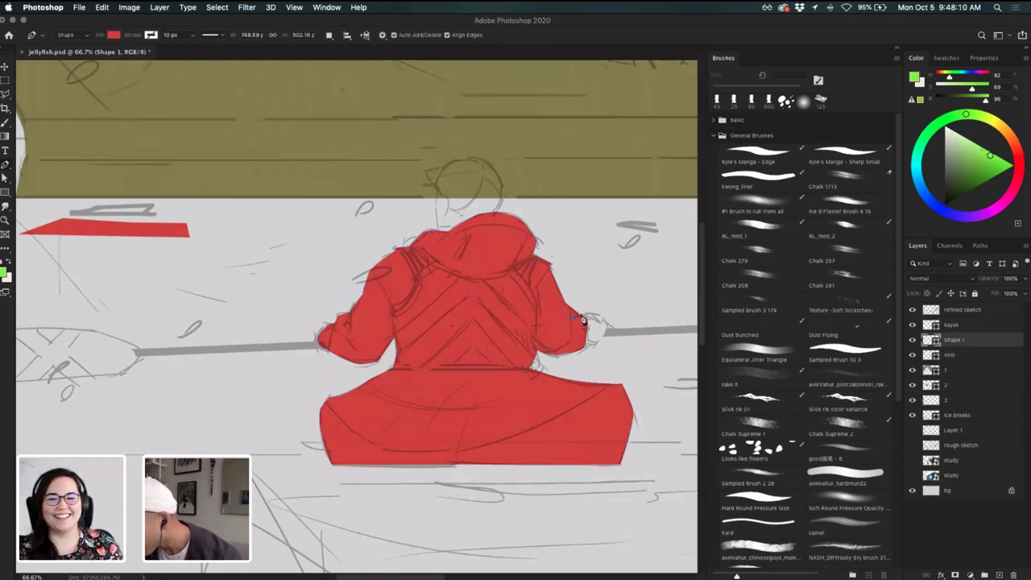
pyautogui.click(591, 313)
pyautogui.click(601, 316)
pyautogui.click(605, 327)
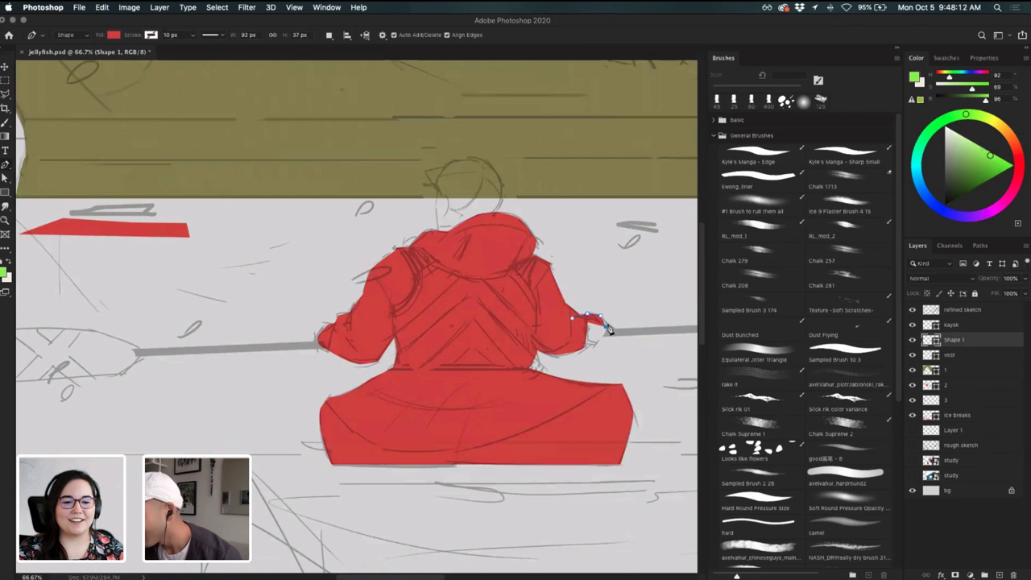
pyautogui.press('super+z')
pyautogui.click(606, 324)
pyautogui.click(603, 320)
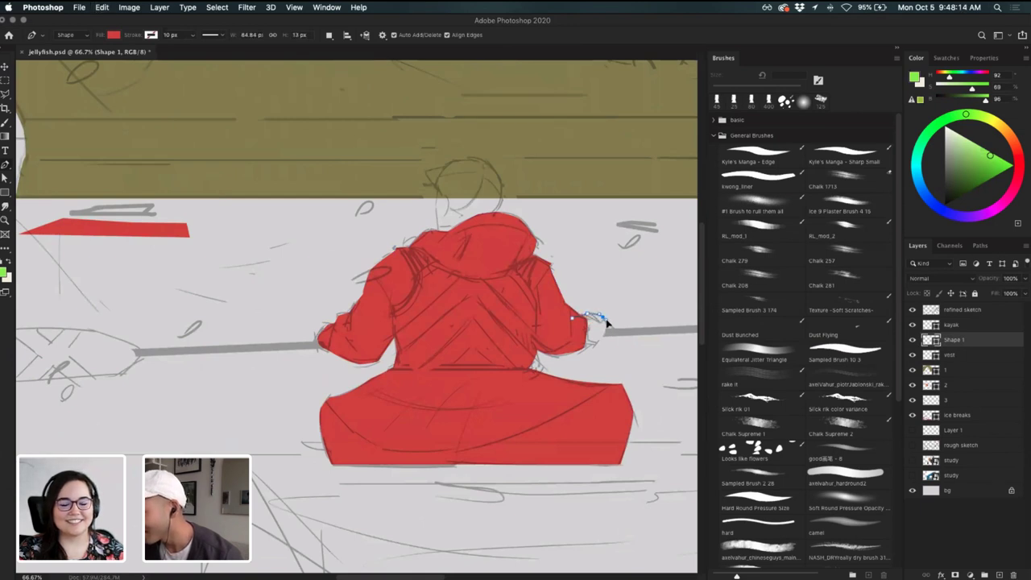
pyautogui.click(610, 325)
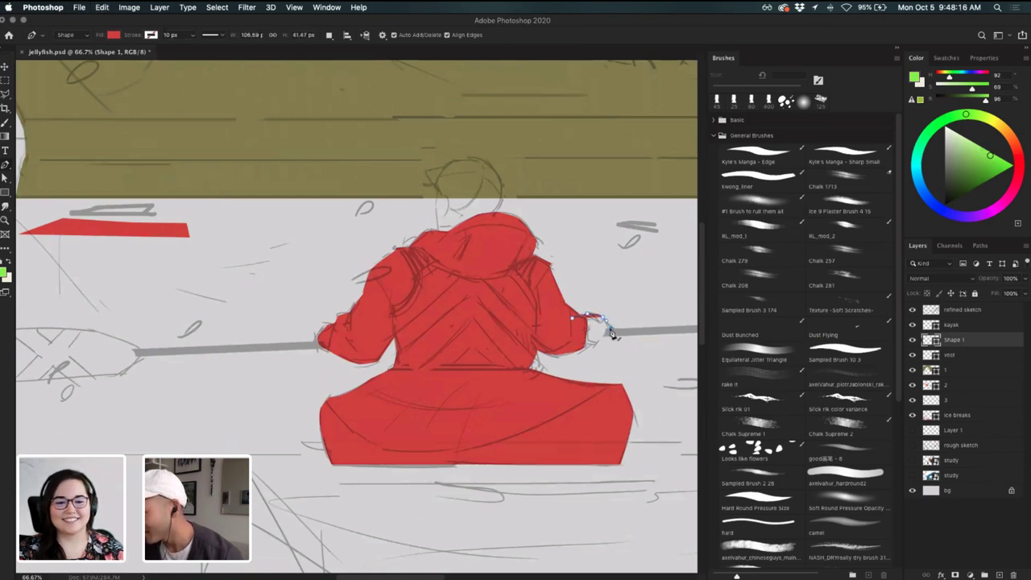
# - Trace the right hand's knuckles and underside back into the sleeve, closing the red shape at about 133 by 83 px
pyautogui.click(607, 329)
pyautogui.click(600, 345)
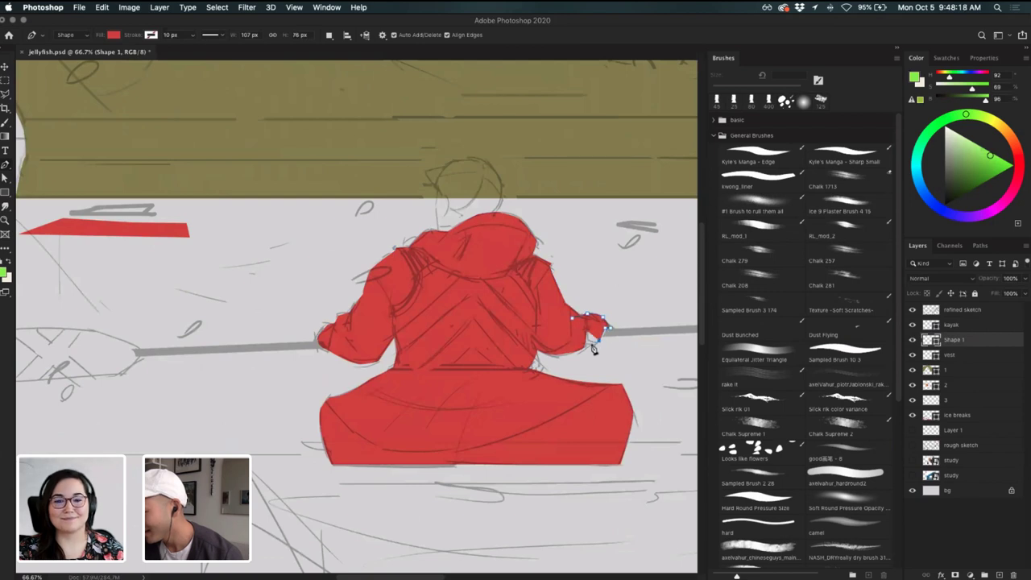
pyautogui.press('super+z')
pyautogui.click(603, 338)
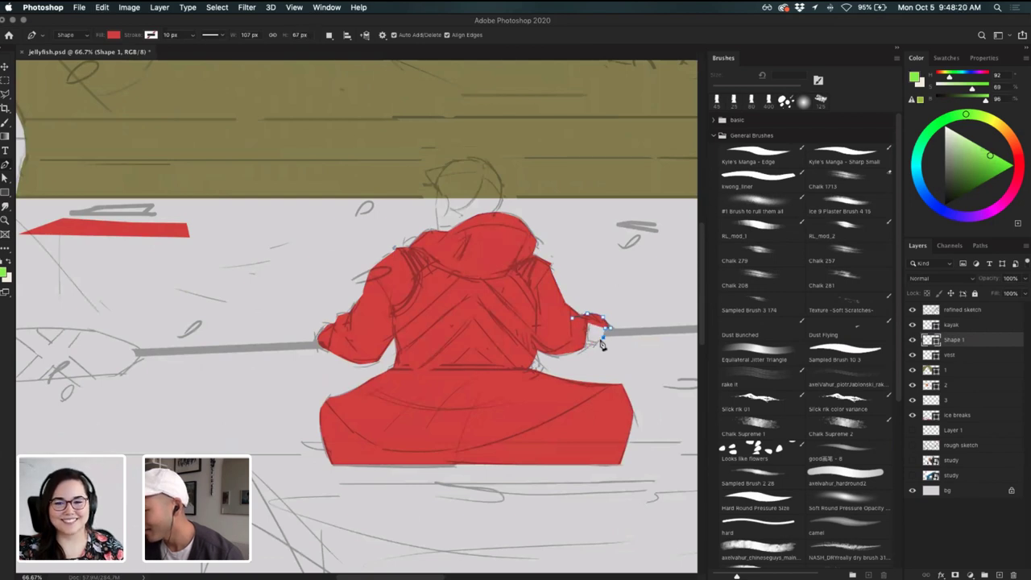
pyautogui.click(596, 343)
pyautogui.click(581, 344)
pyautogui.press('super+z')
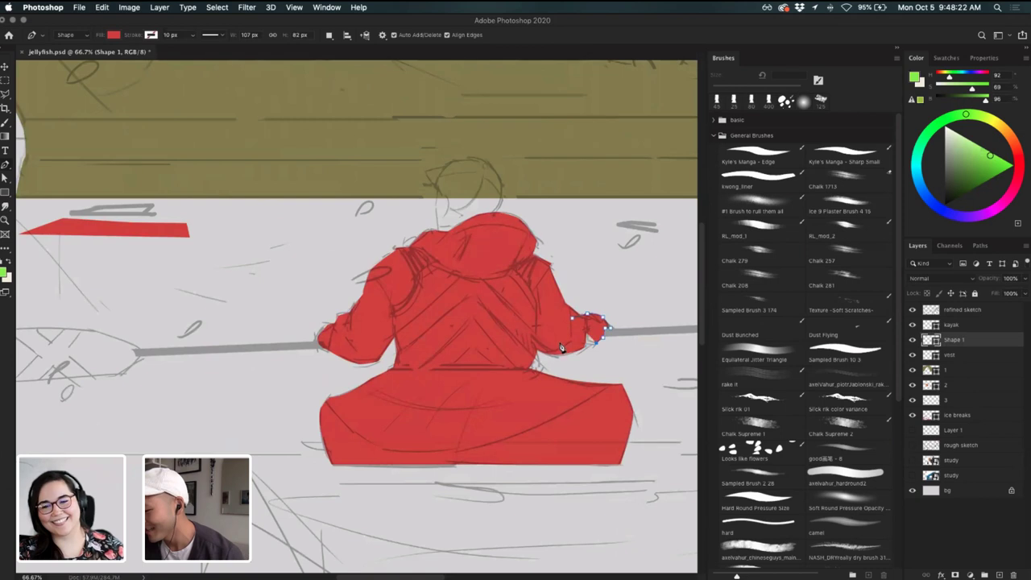
pyautogui.moveTo(558, 338); pyautogui.dragTo(563, 330)
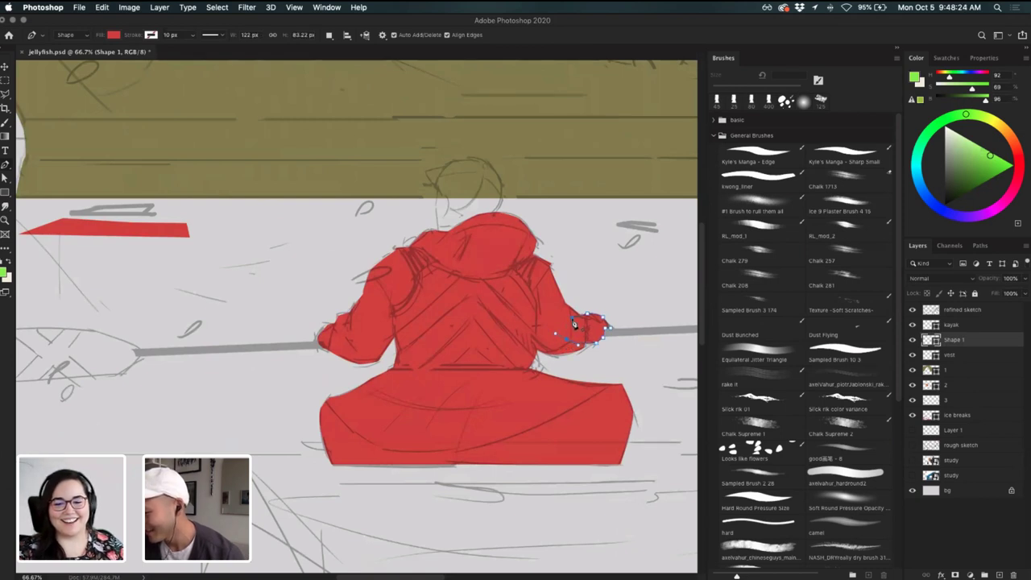
pyautogui.click(573, 320)
pyautogui.moveTo(447, 239); pyautogui.dragTo(442, 279)
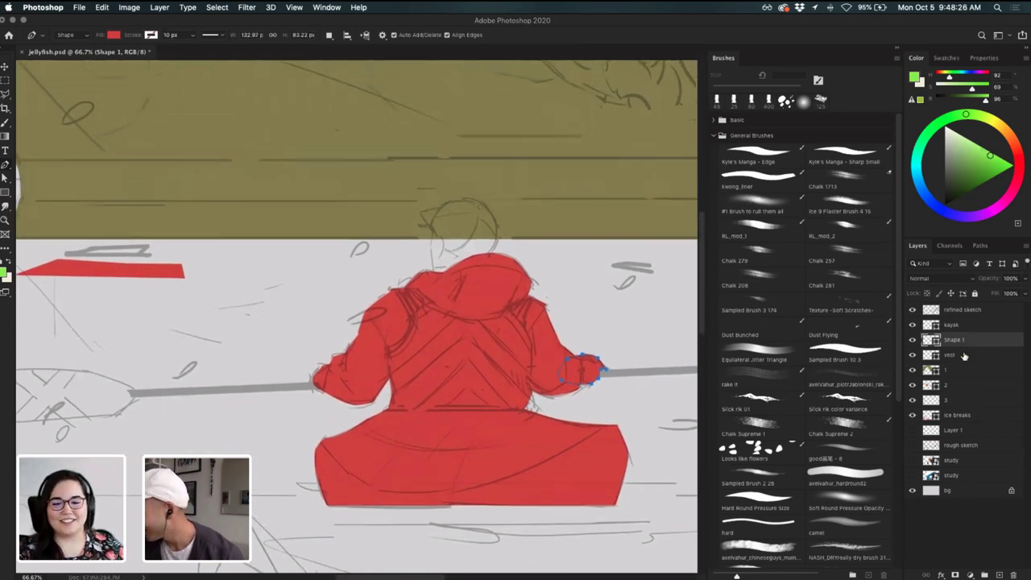
# - Merge the right-hand shape with the vest layer and rename the merged layer as "jacket"
pyautogui.keyDown('shift'); pyautogui.click(964, 355); pyautogui.keyUp('shift')
pyautogui.press('super+e')
pyautogui.doubleClick(951, 339)
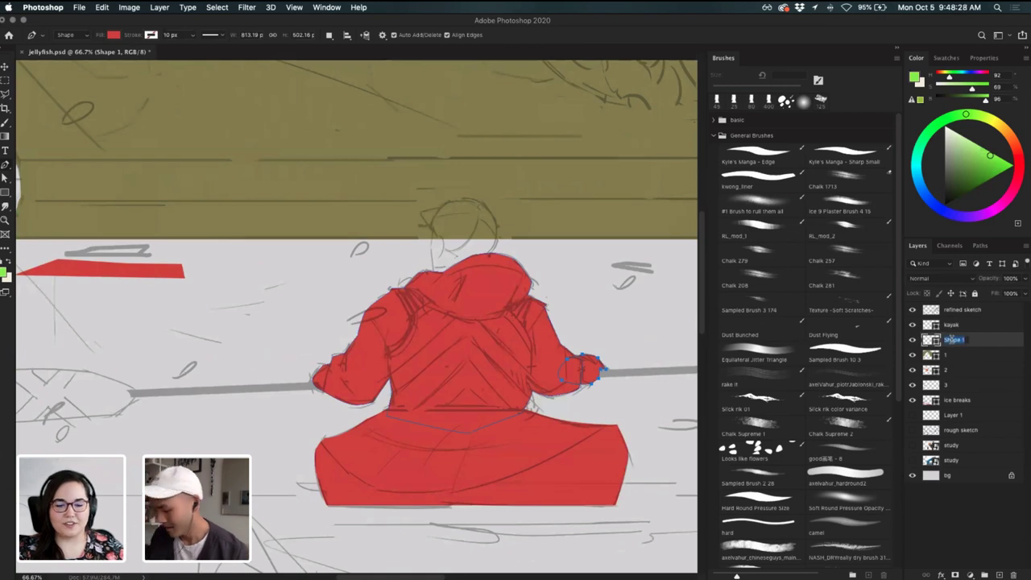
pyautogui.write('jacket')
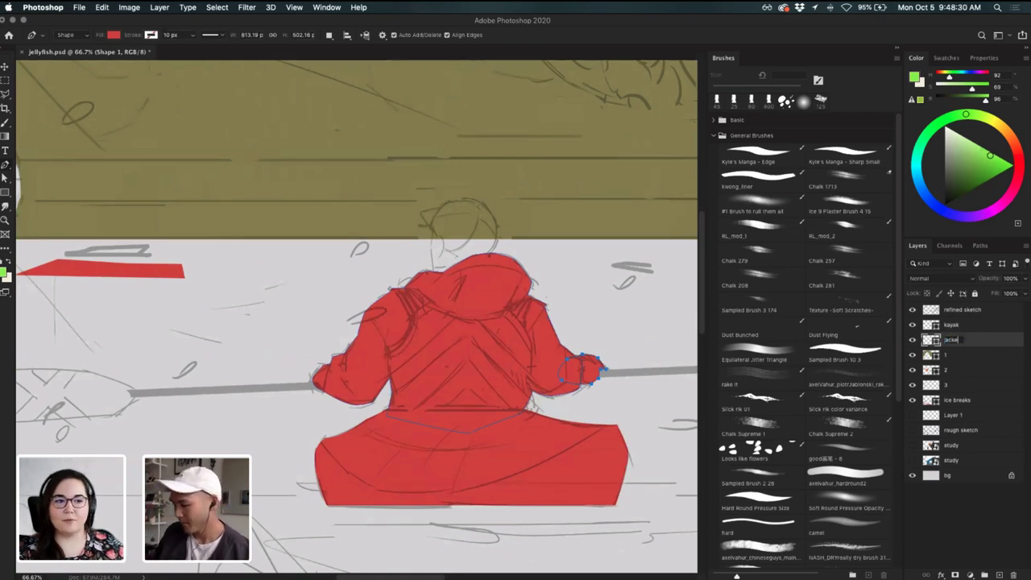
pyautogui.press('Return')
# - Recolour the jacket shape to dark green, #43a032
pyautogui.click(990, 359)
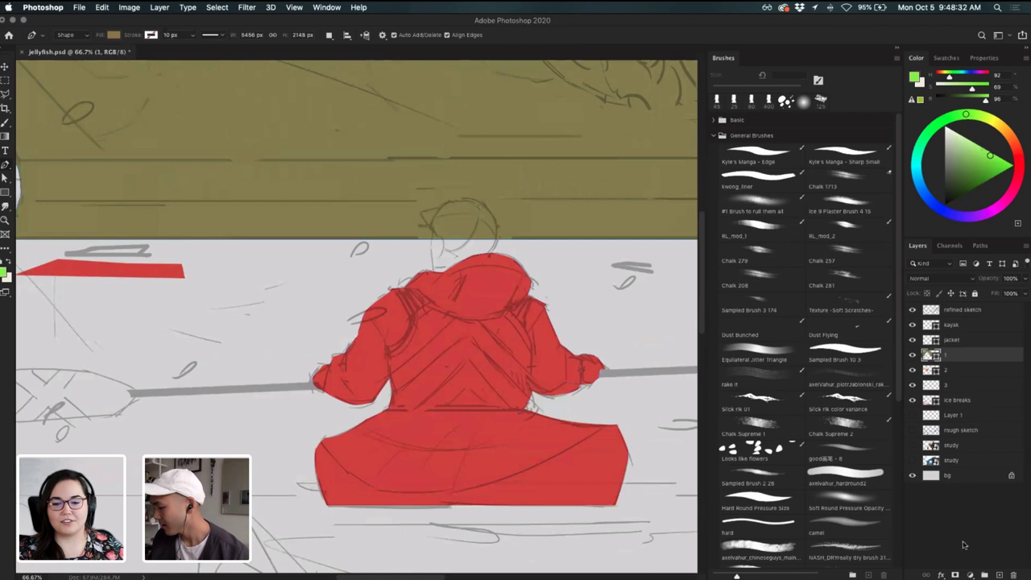
pyautogui.click(951, 118)
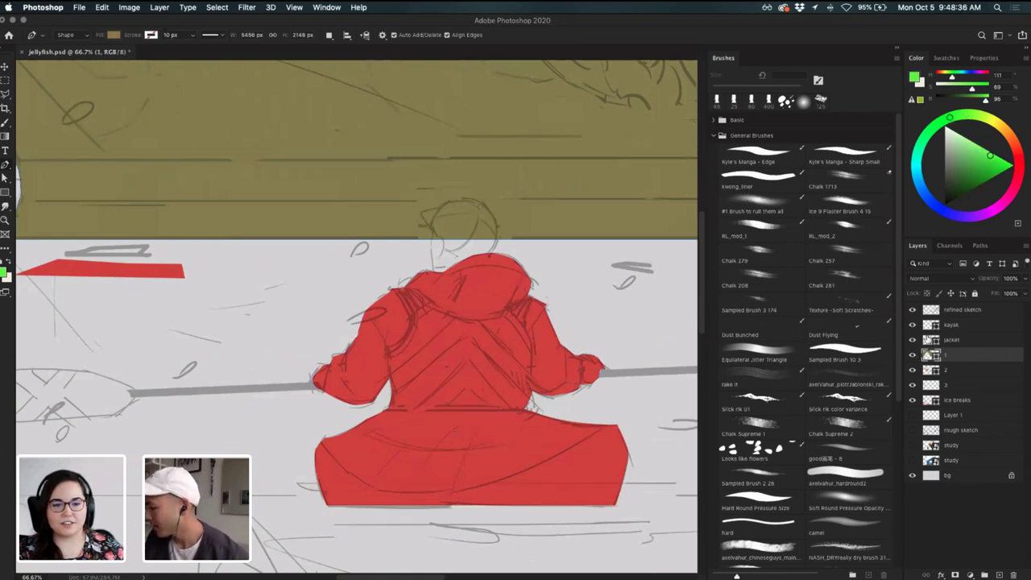
pyautogui.doubleClick(928, 340)
pyautogui.click(973, 173)
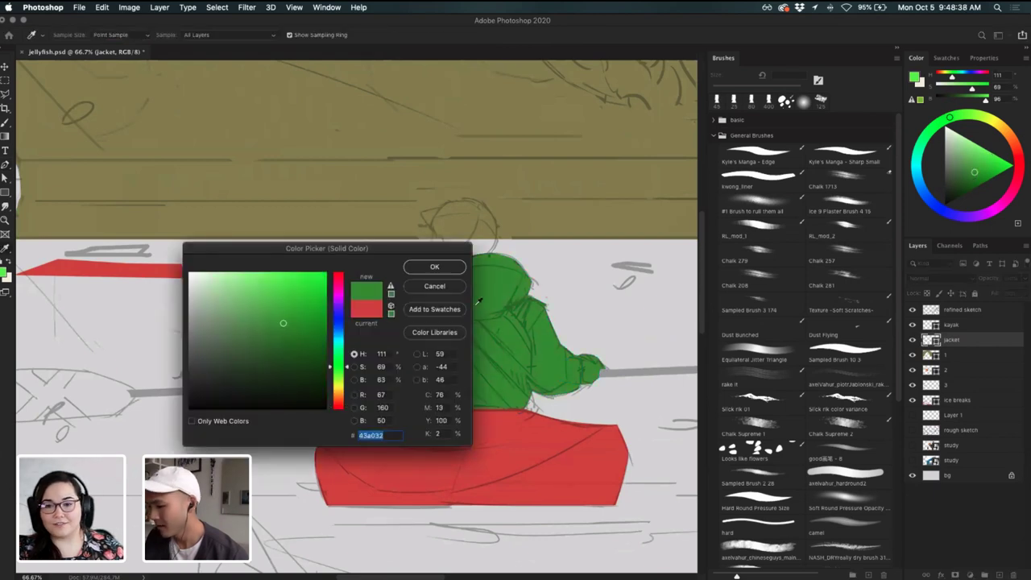
pyautogui.click(435, 267)
# - Add a layer beneath the jacket and start a bright green Pen shape, tracing the kayaker's face and the cap's pointed peak
pyautogui.click(997, 570)
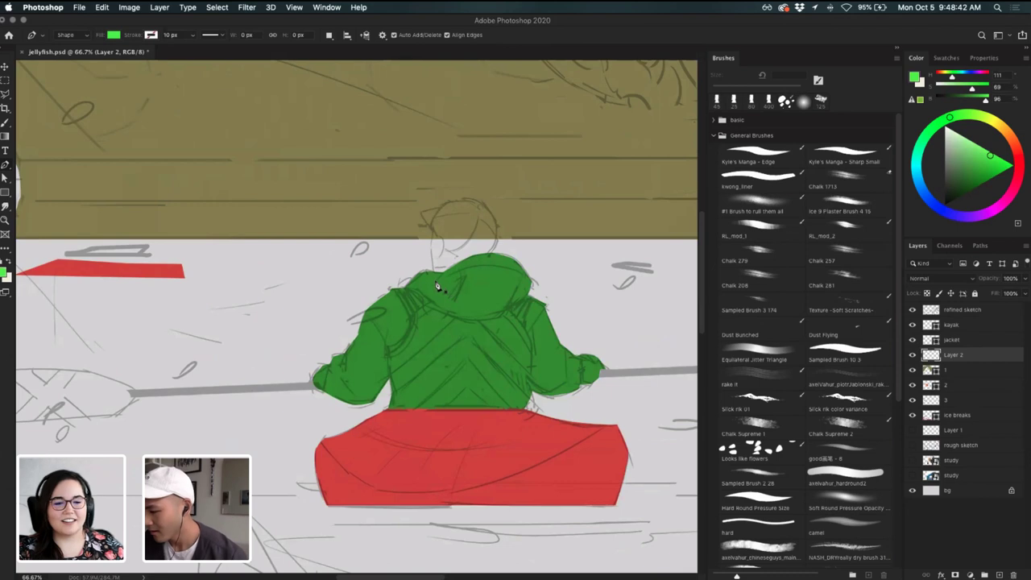
pyautogui.scroll(2, 435, 279)
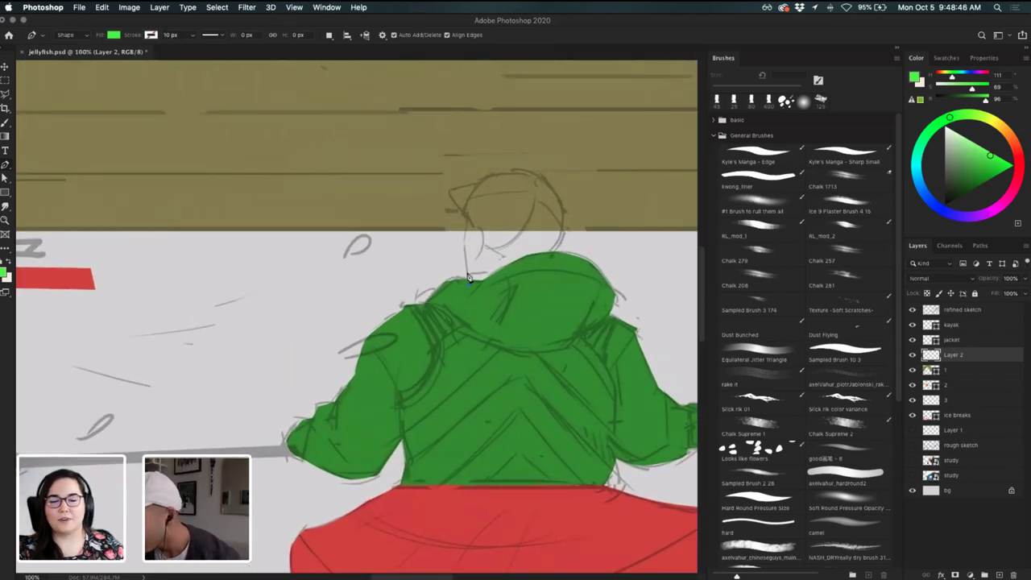
pyautogui.click(468, 282)
pyautogui.moveTo(465, 247); pyautogui.dragTo(515, 175)
pyautogui.click(480, 185)
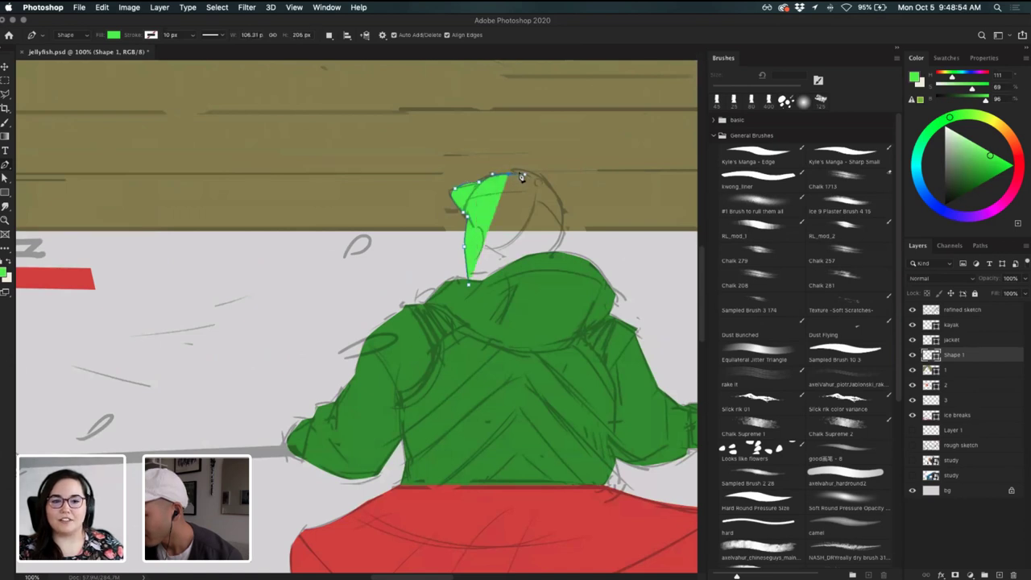
pyautogui.press('super+z')
pyautogui.click(491, 175)
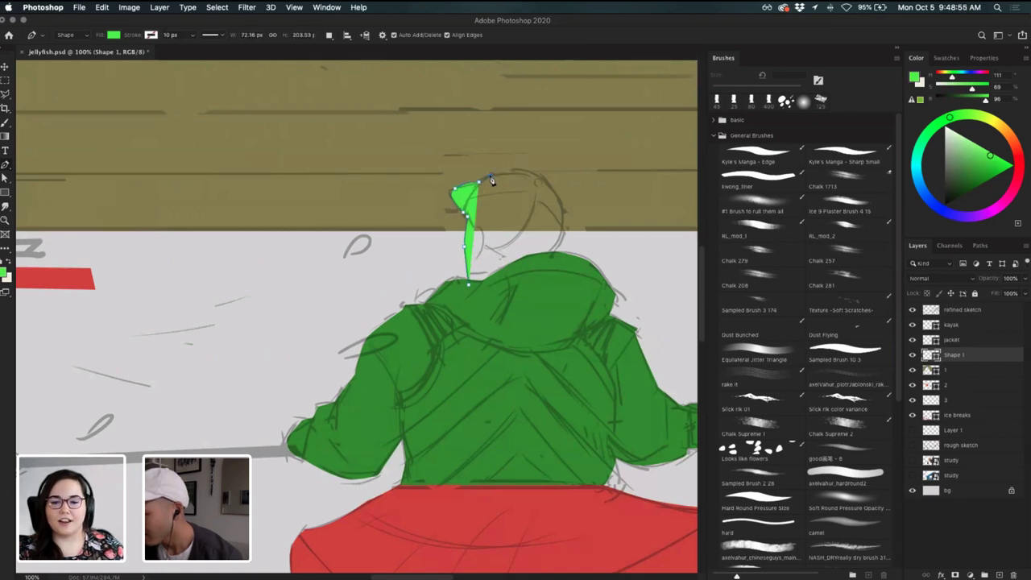
# - Extend the bright green head shape over the cap's crown to about 158 by 212 px, keeping its layer selected
pyautogui.moveTo(532, 172); pyautogui.dragTo(541, 177)
pyautogui.click(548, 181)
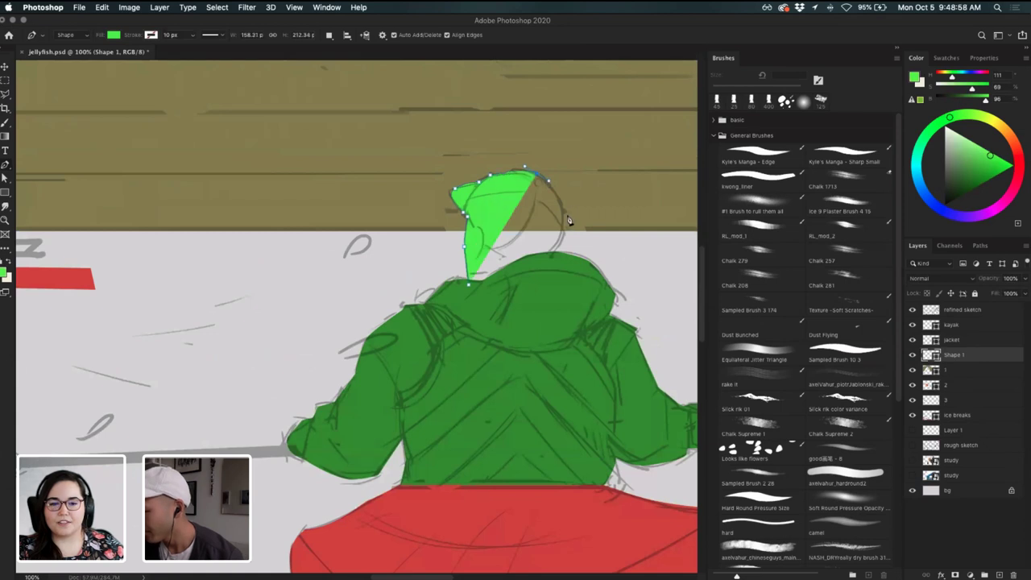
pyautogui.moveTo(566, 230); pyautogui.dragTo(567, 233)
pyautogui.press('super+z')
pyautogui.keyDown('super'); pyautogui.click(562, 222); pyautogui.keyUp('super')
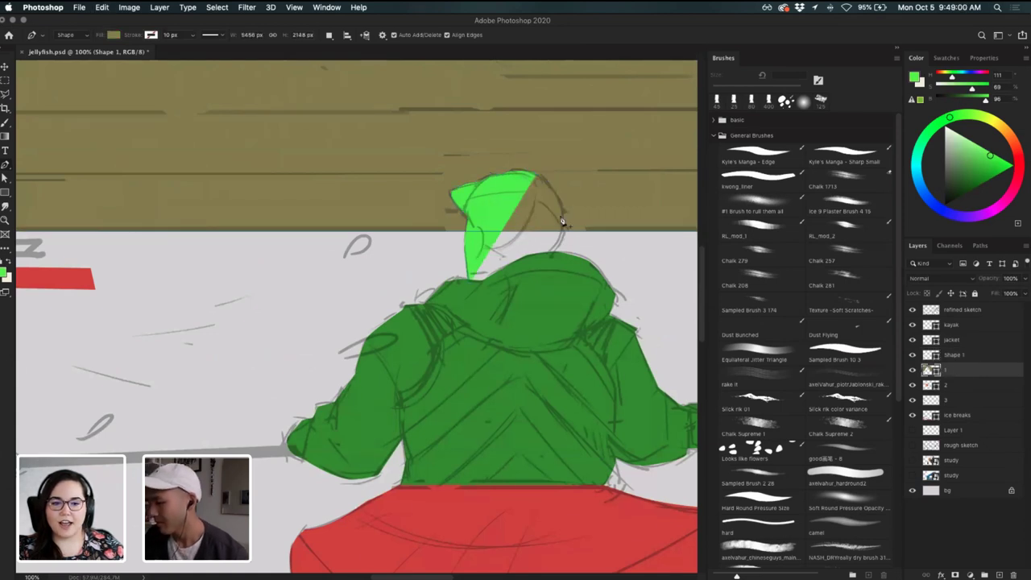
pyautogui.hotkey('alt', ']')
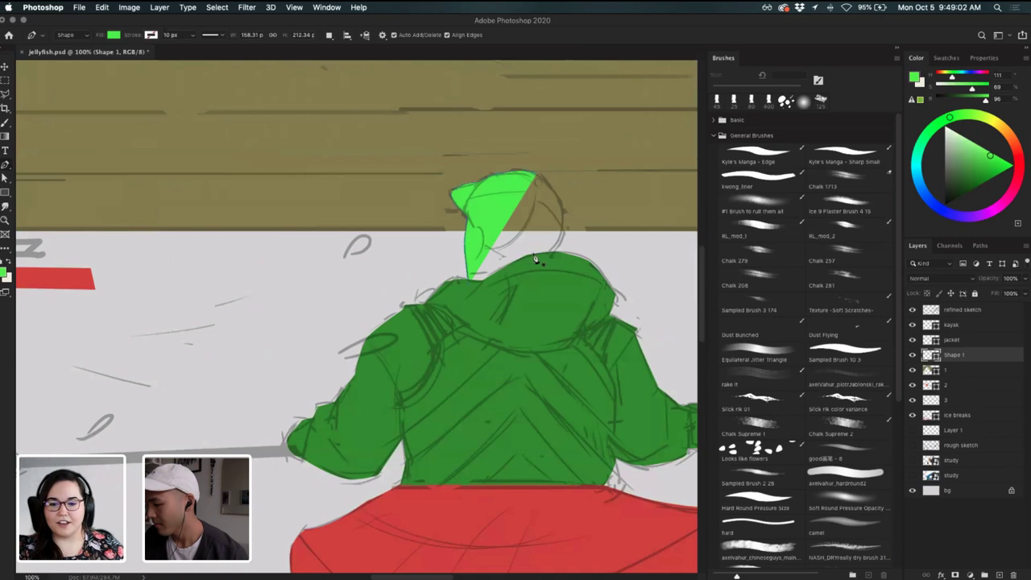
# - Draw a second bright green Pen shape of about 175 by 231 px to fill the back of the head down behind the hood
pyautogui.click(550, 276)
pyautogui.click(479, 289)
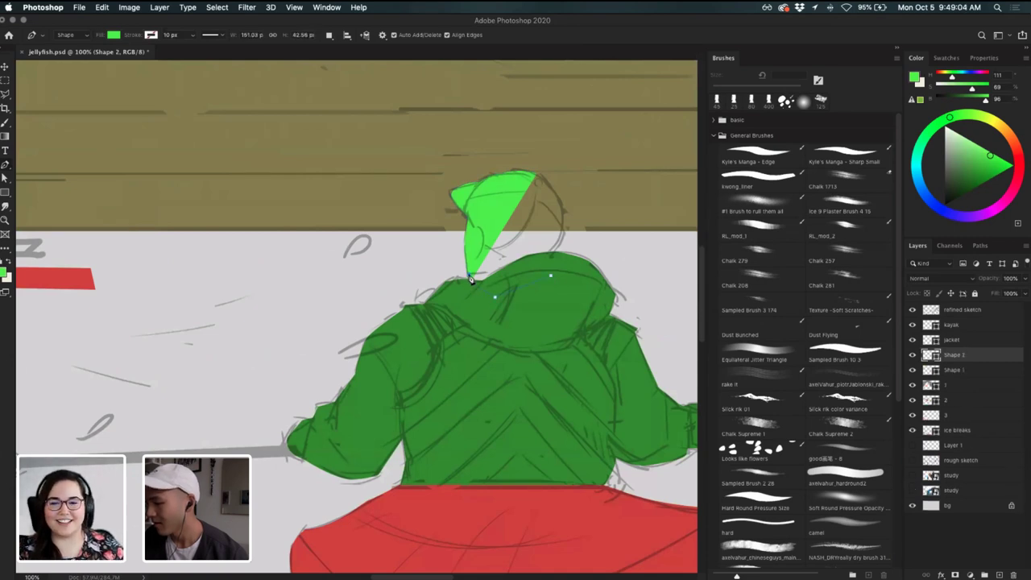
pyautogui.moveTo(507, 198); pyautogui.dragTo(562, 254)
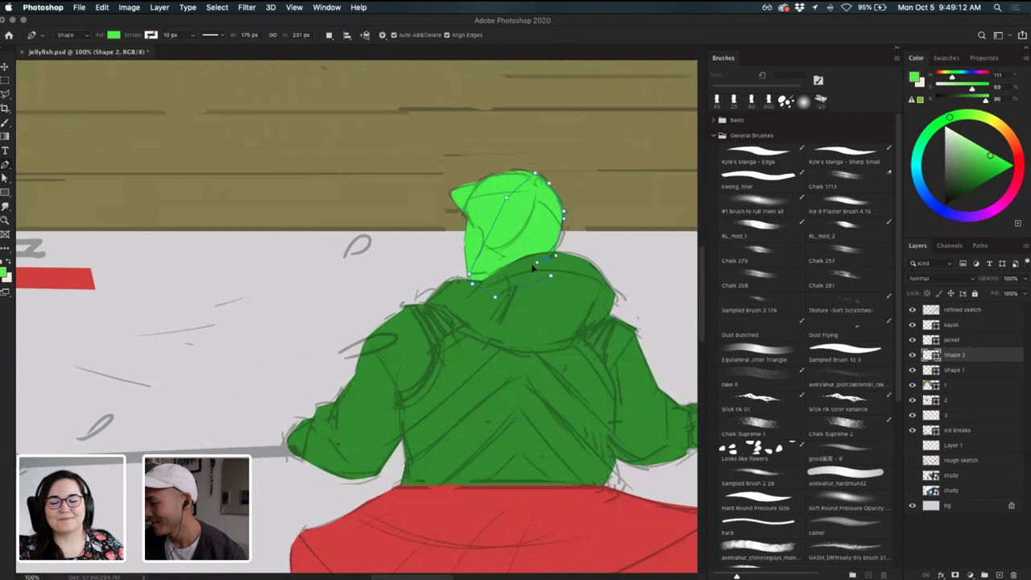
# - Merge the two green head shapes into one layer and rename it as "head"
pyautogui.click(981, 371)
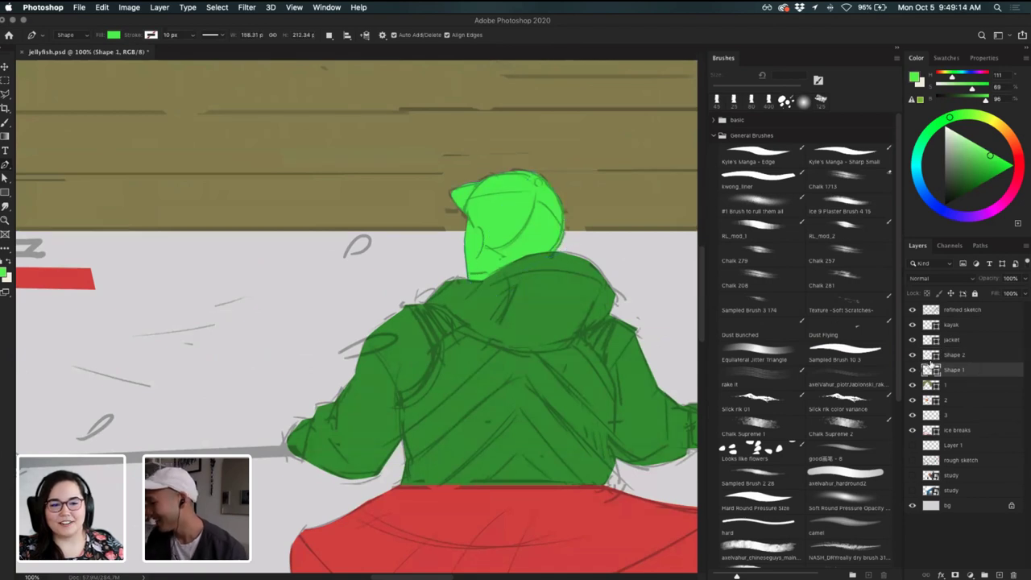
pyautogui.keyDown('shift'); pyautogui.click(958, 359); pyautogui.keyUp('shift')
pyautogui.press('super+e')
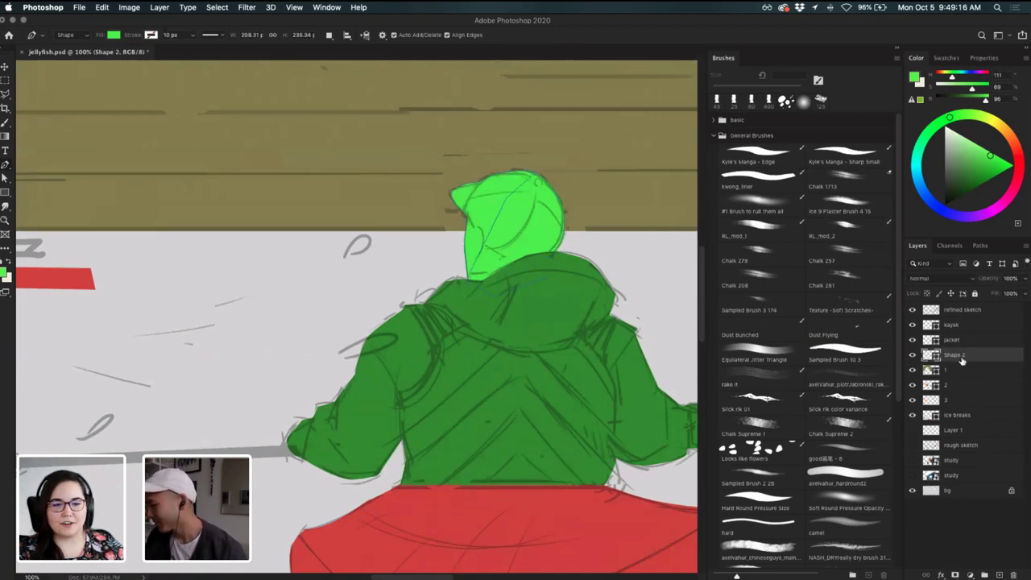
pyautogui.doubleClick(953, 355)
pyautogui.write('head')
pyautogui.press('Return')
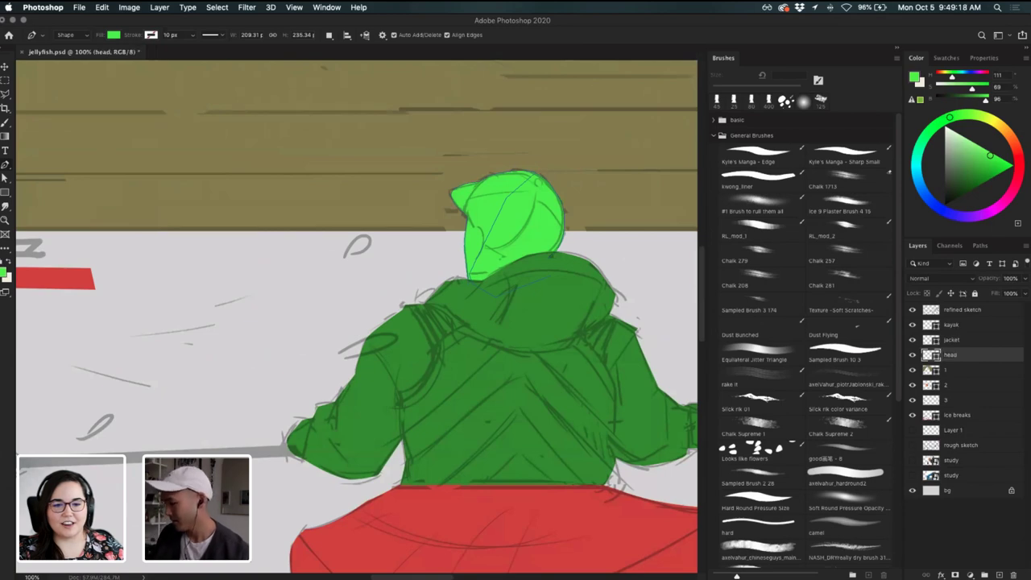
# - Add a layer beneath the ice breaks and draw a green rectangle of 6417 by 2119 px covering the sky down to the horizon
pyautogui.moveTo(319, 351); pyautogui.dragTo(339, 355)
pyautogui.press('super+minus')
pyautogui.press('super+minus')
pyautogui.press('super+minus')
pyautogui.press('super+minus')
pyautogui.press('super+minus')
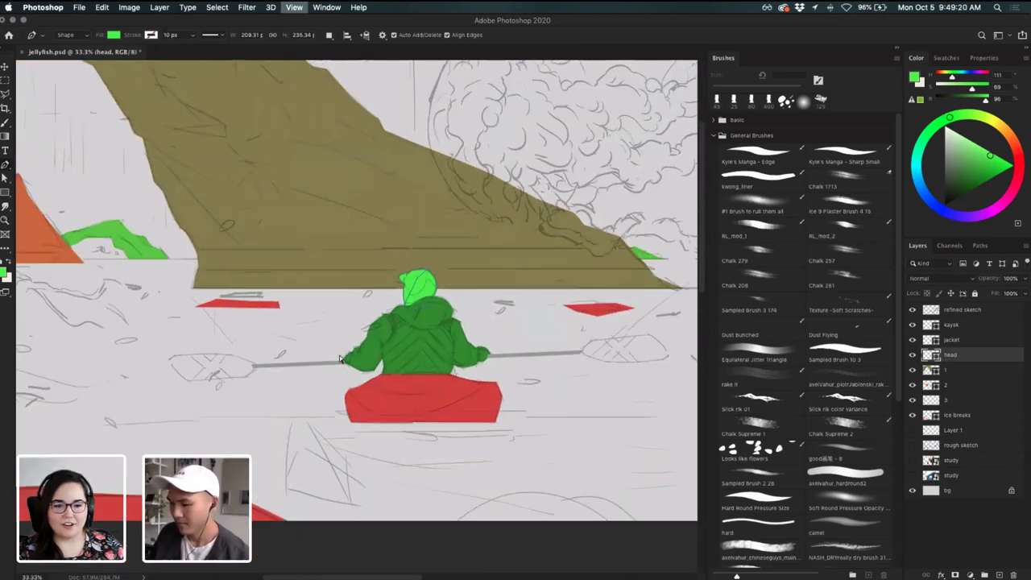
pyautogui.press('super+plus')
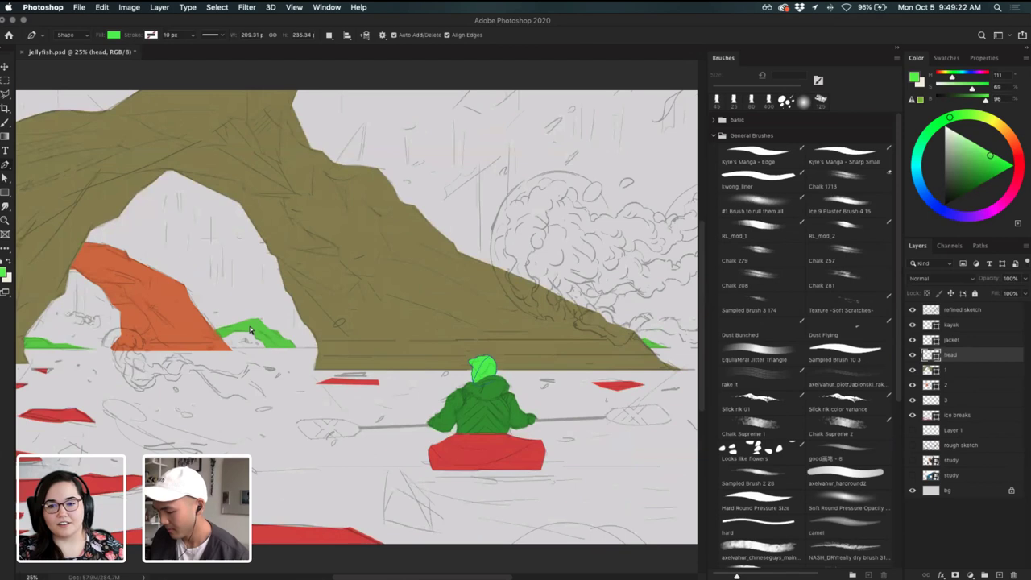
pyautogui.press('super+minus')
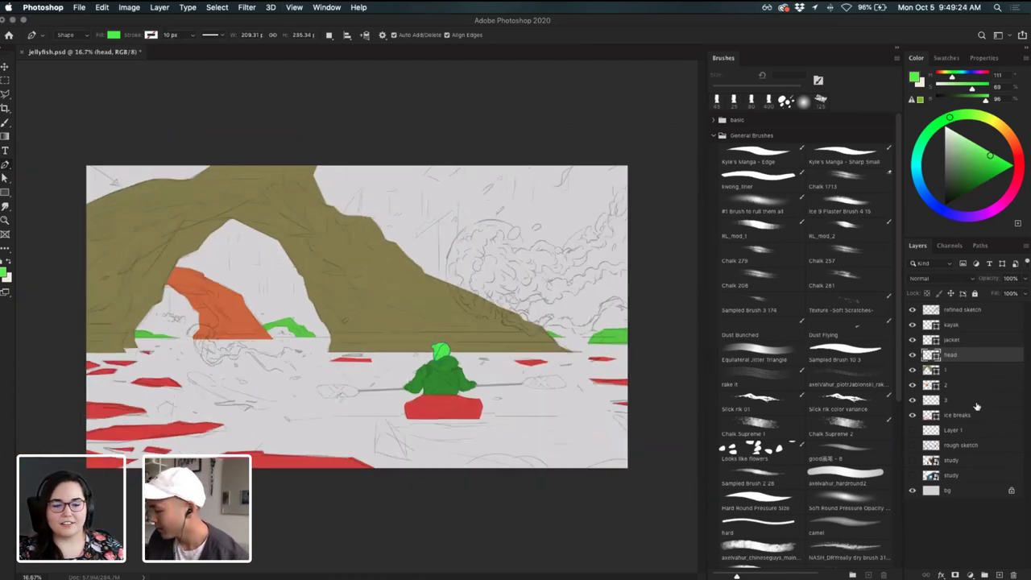
pyautogui.click(963, 432)
pyautogui.click(1000, 575)
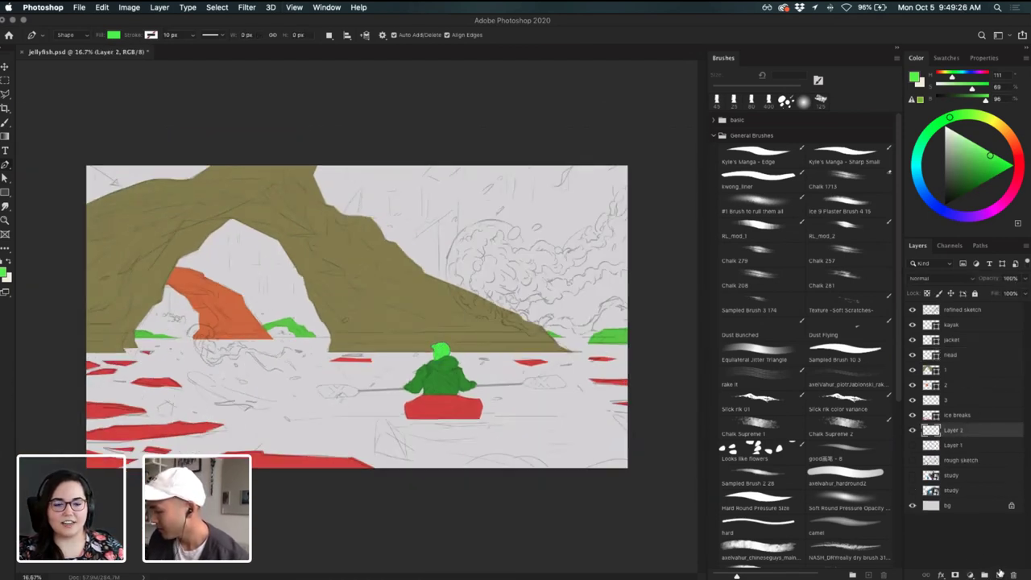
pyautogui.click(7, 79)
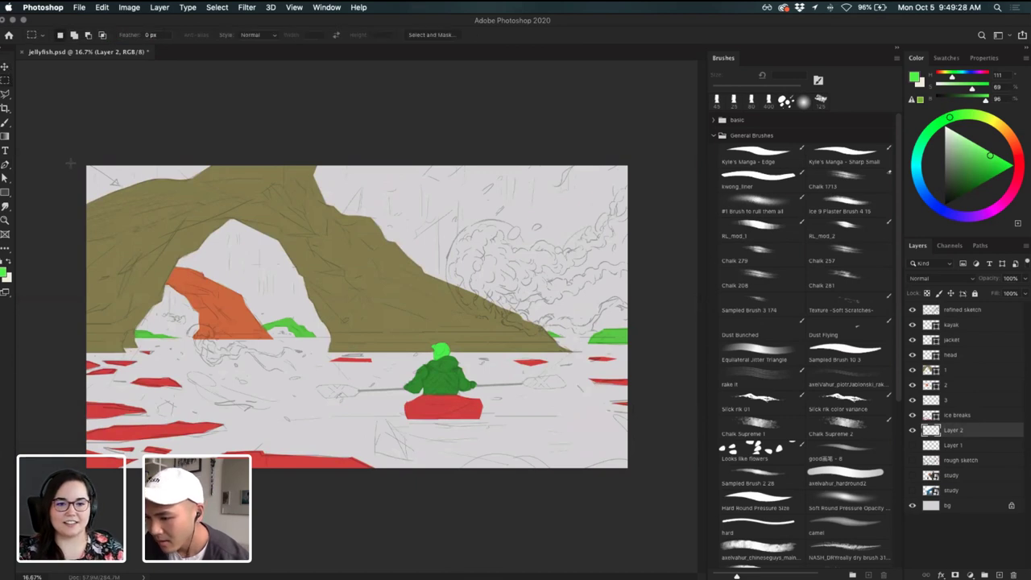
pyautogui.press('u')
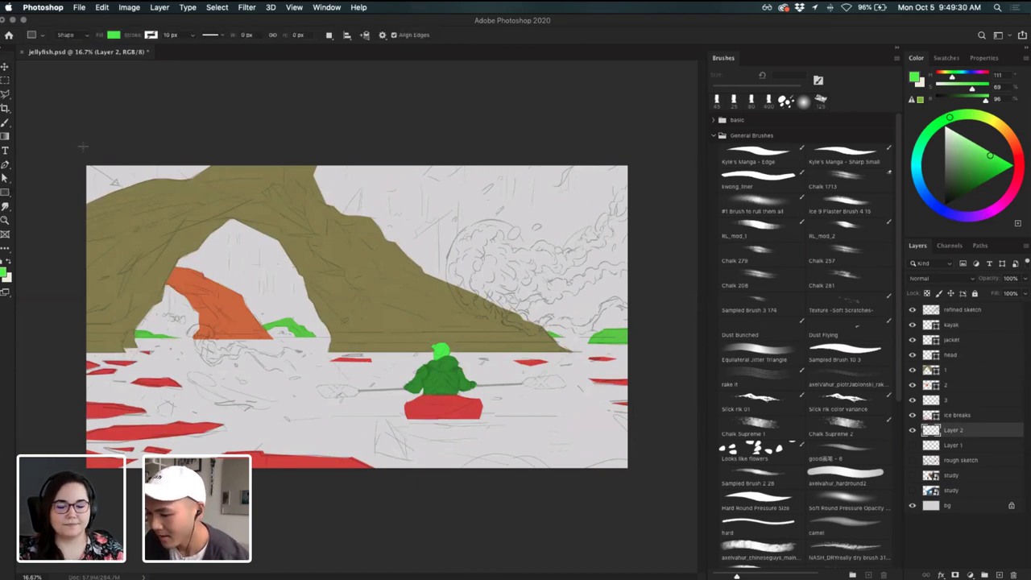
pyautogui.moveTo(82, 147); pyautogui.dragTo(662, 336)
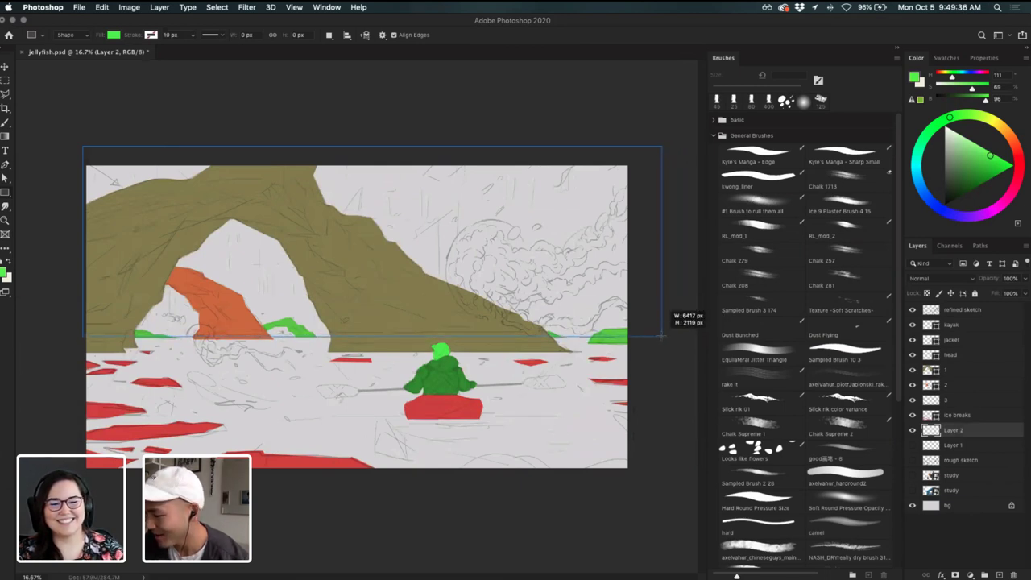
pyautogui.moveTo(661, 336); pyautogui.dragTo(661, 336)
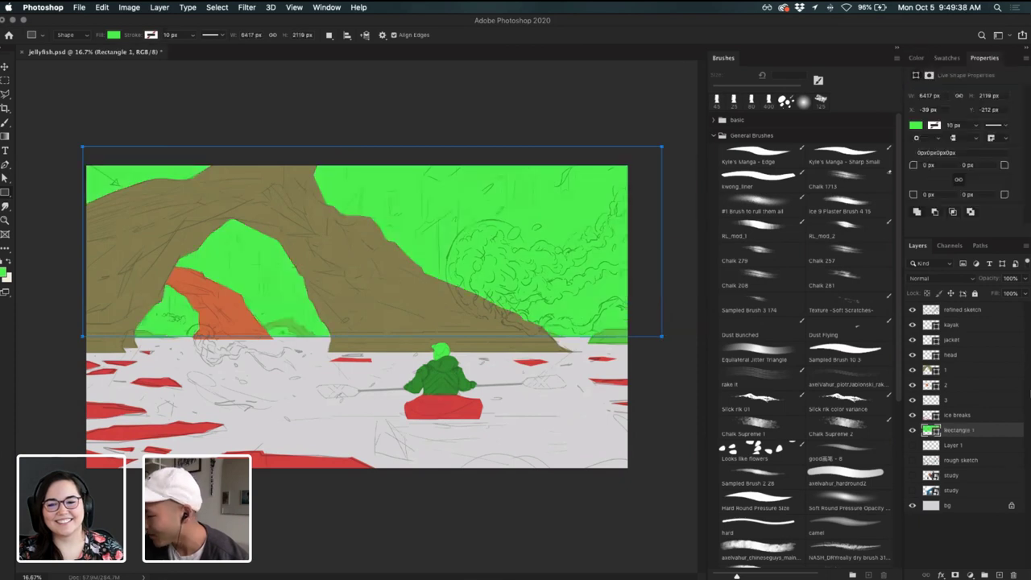
# - Recolour the sky rectangle to bright red, #f13047
pyautogui.doubleClick(932, 431)
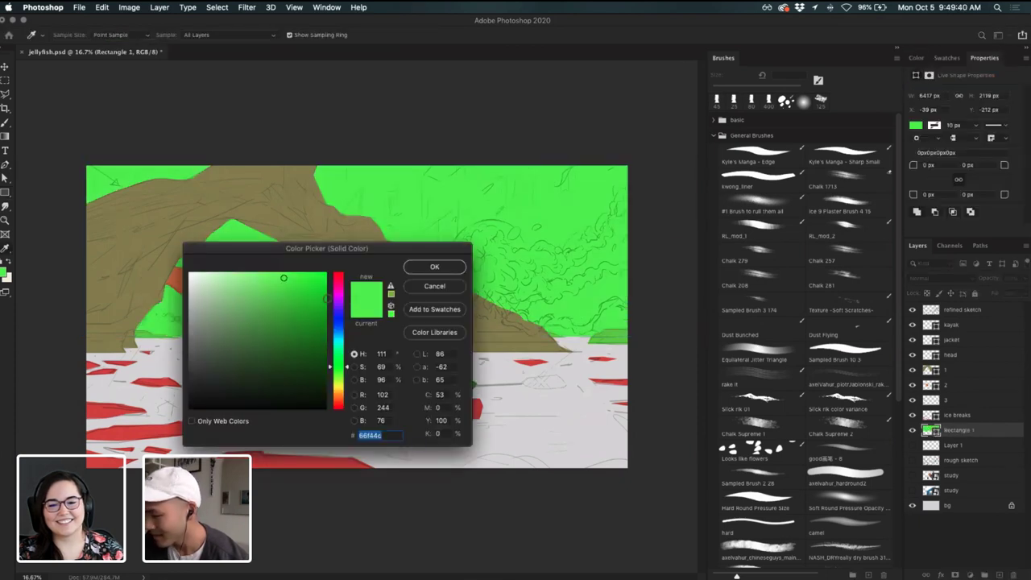
pyautogui.click(307, 325)
pyautogui.click(339, 273)
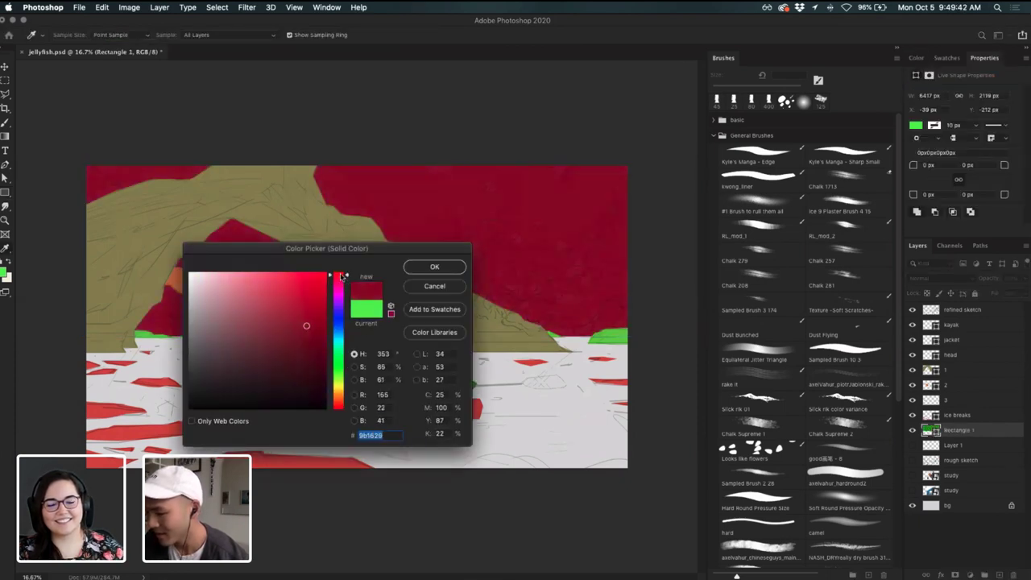
pyautogui.moveTo(320, 299)
pyautogui.mouseDown()
pyautogui.moveTo(283, 280)
pyautogui.moveTo(299, 279)
pyautogui.mouseUp()
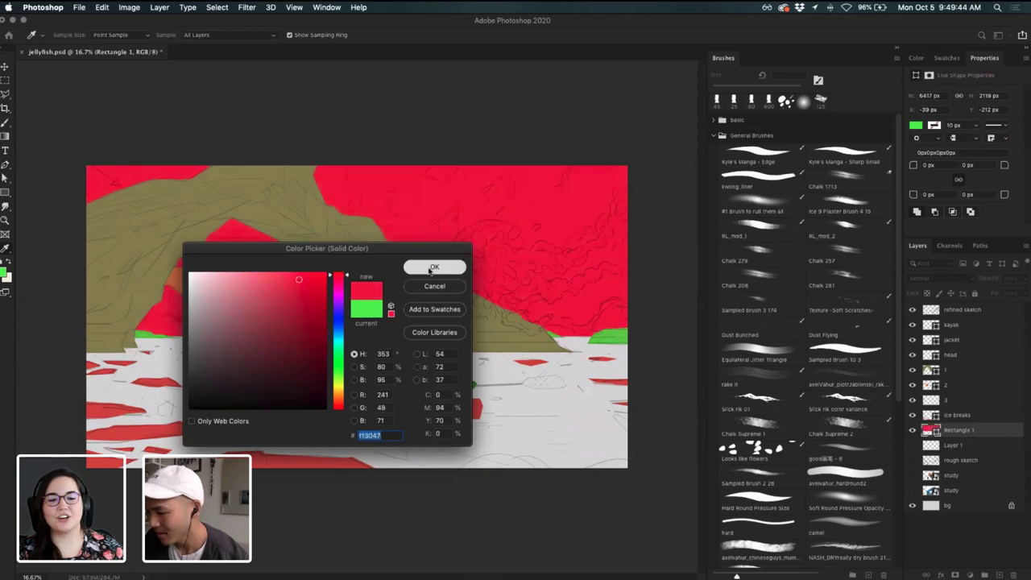
pyautogui.click(431, 267)
pyautogui.press('super+plus')
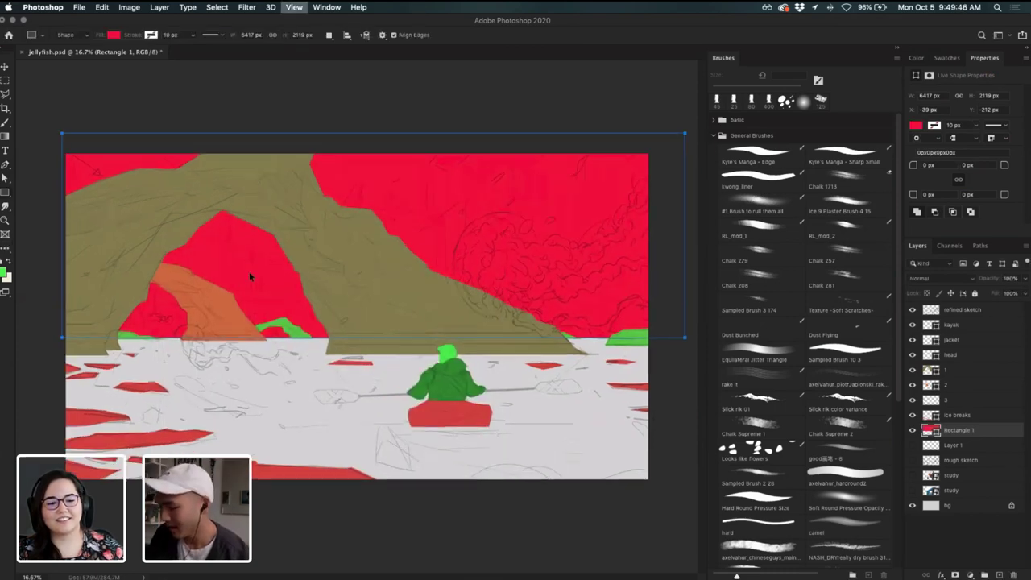
pyautogui.moveTo(246, 272); pyautogui.dragTo(361, 237)
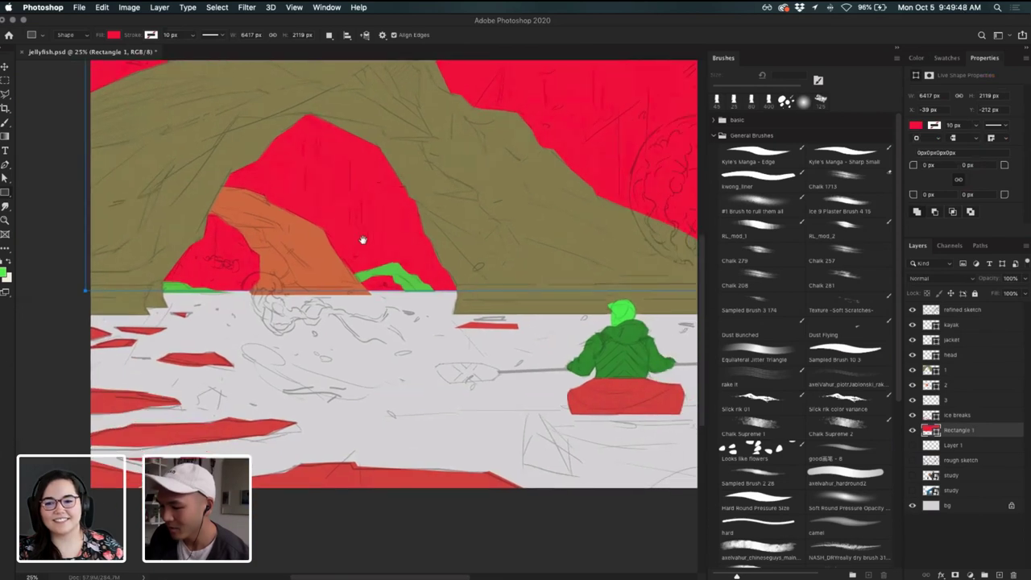
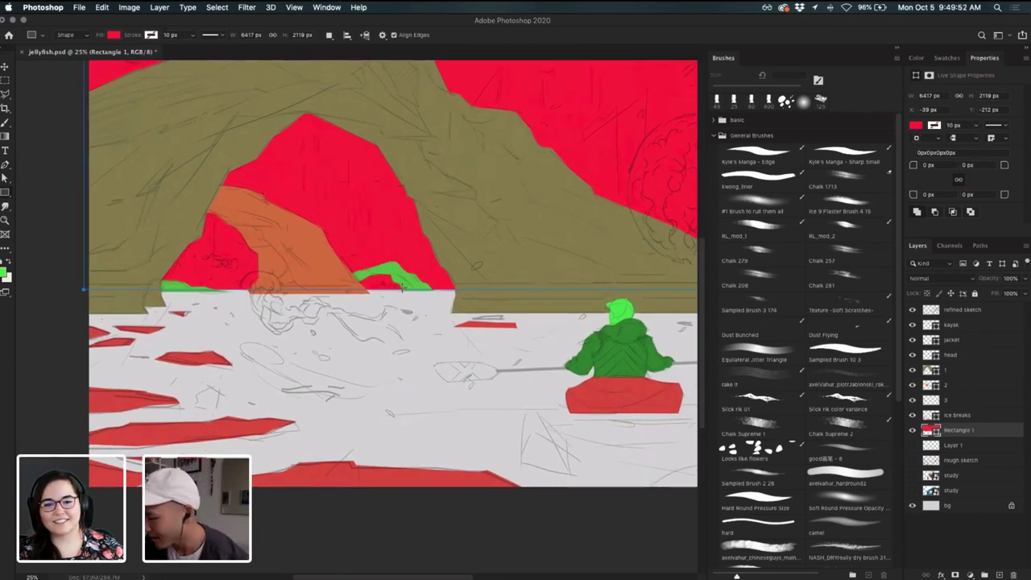
# - Nudge the distant green icebergs on layer 3 vertically to Y 1689 px so their base meets the horizon
pyautogui.press('v')
pyautogui.click(419, 287)
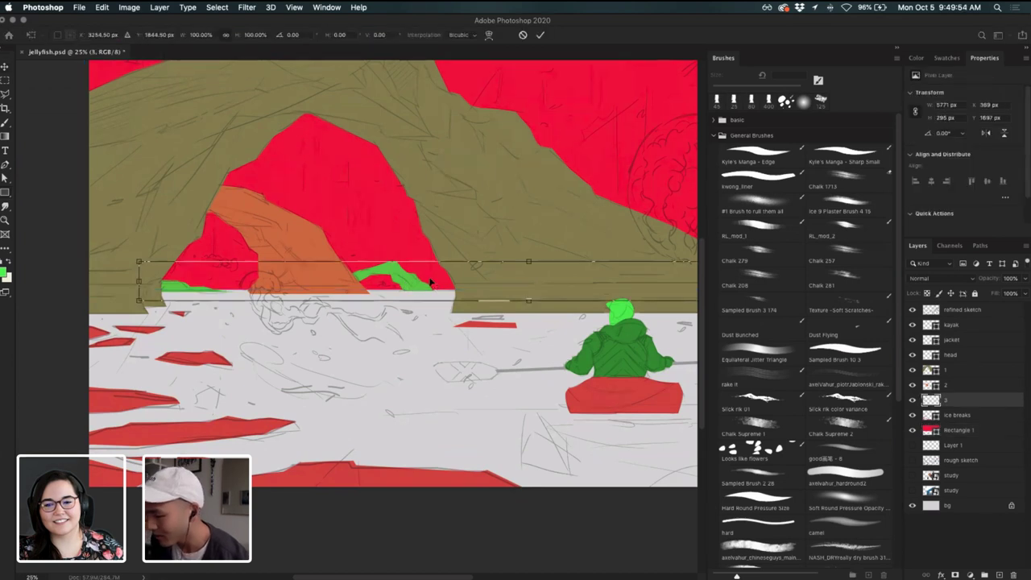
pyautogui.hotkey('shift', 'Down')
pyautogui.hotkey('shift', 'Down')
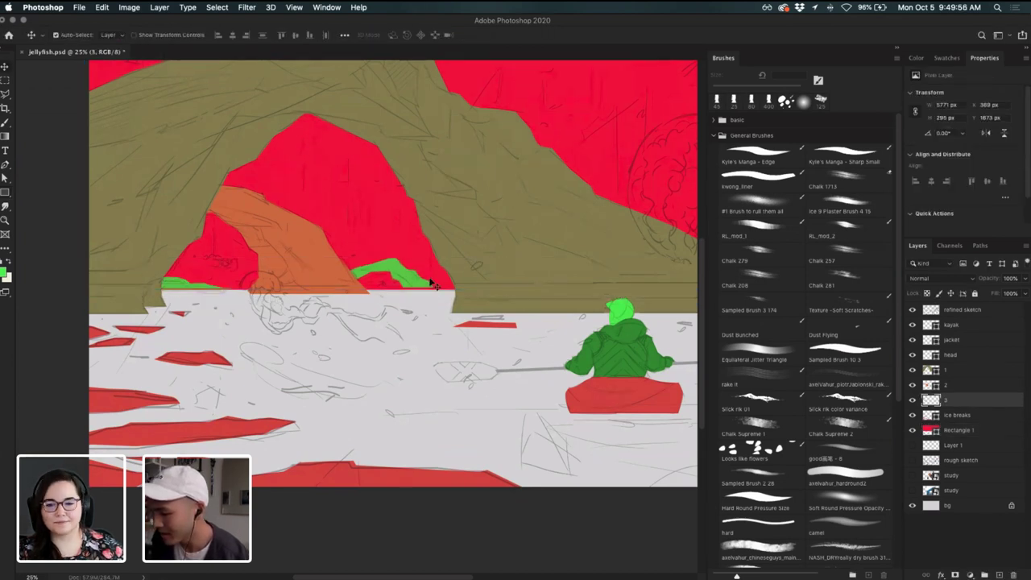
pyautogui.press('Return')
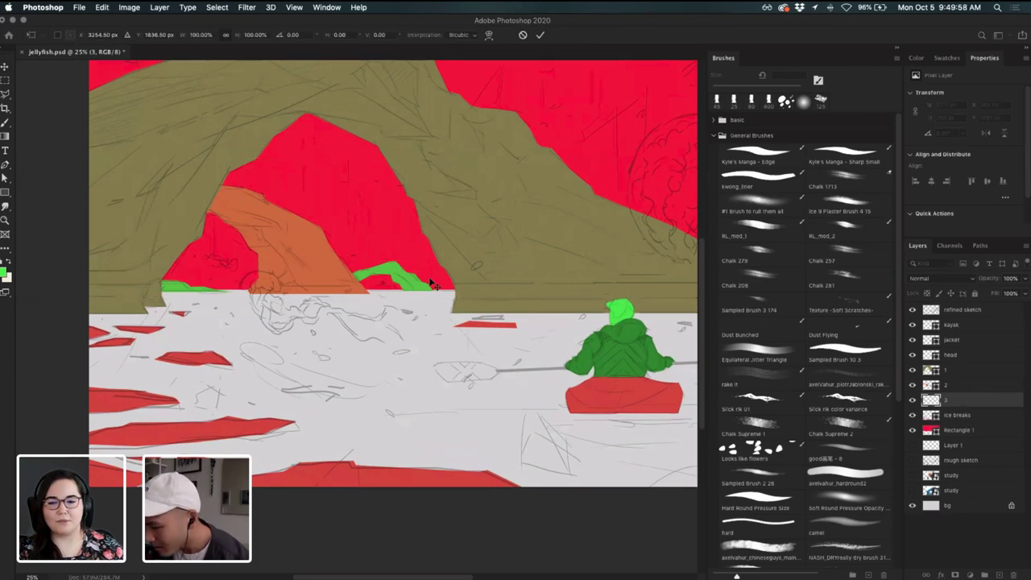
pyautogui.moveTo(417, 268); pyautogui.dragTo(470, 352)
pyautogui.moveTo(387, 346); pyautogui.dragTo(683, 389)
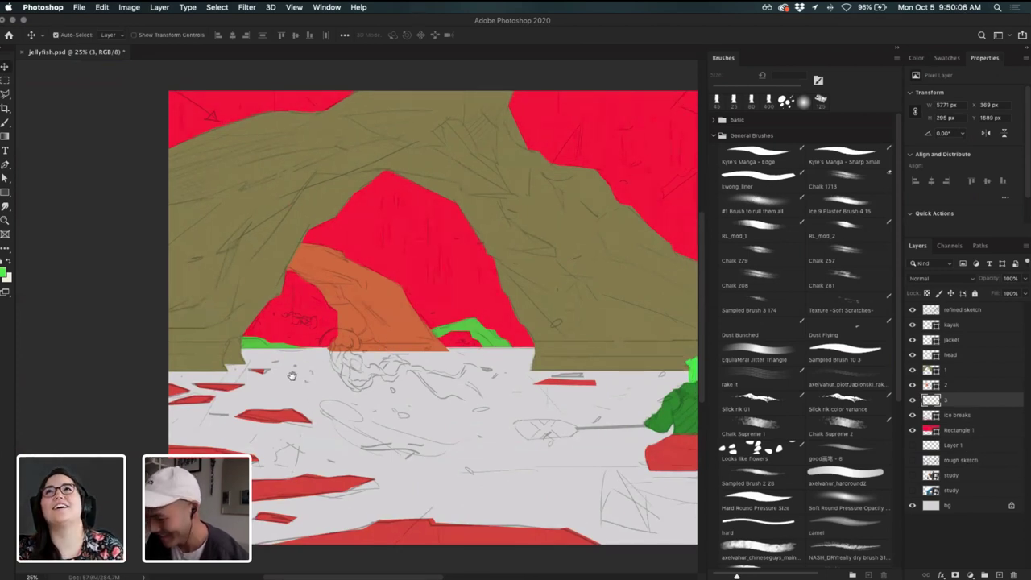
# - Draw a green rectangle of about 6408 by 1859 px below the sky layer to fill the water area
pyautogui.moveTo(294, 382); pyautogui.dragTo(234, 344)
pyautogui.click(981, 449)
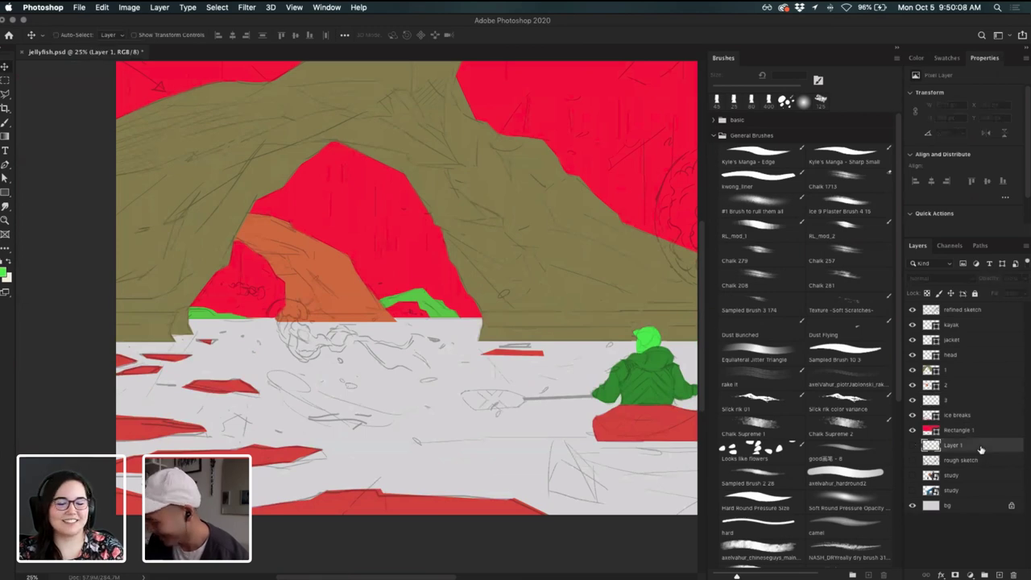
pyautogui.press('super+minus')
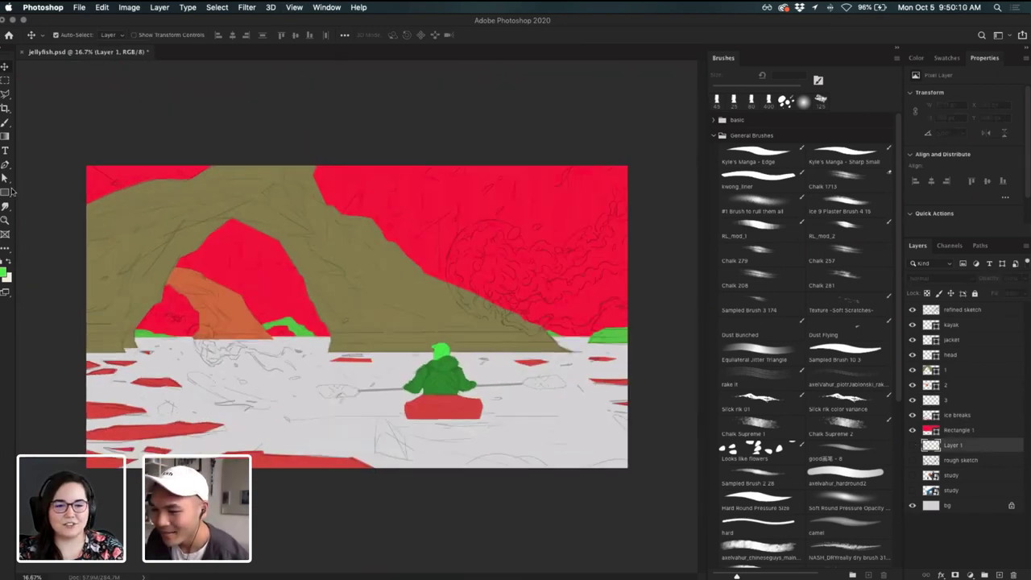
pyautogui.press('u')
pyautogui.moveTo(68, 322); pyautogui.dragTo(646, 488)
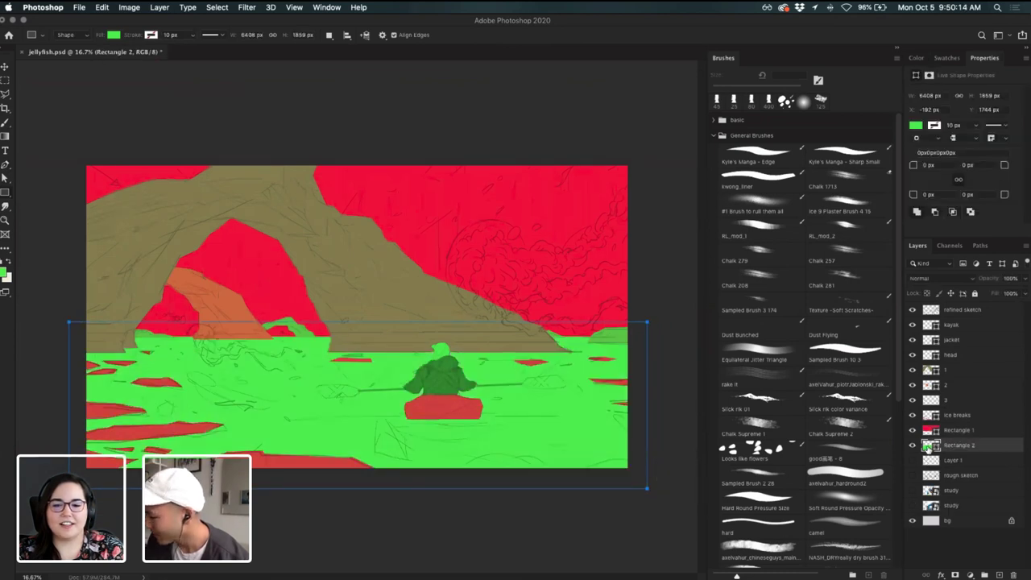
# - Recolour the water rectangle to bright turquoise
pyautogui.doubleClick(927, 445)
pyautogui.click(295, 328)
pyautogui.moveTo(339, 331); pyautogui.dragTo(339, 342)
pyautogui.moveTo(316, 310); pyautogui.dragTo(306, 288)
pyautogui.click(443, 267)
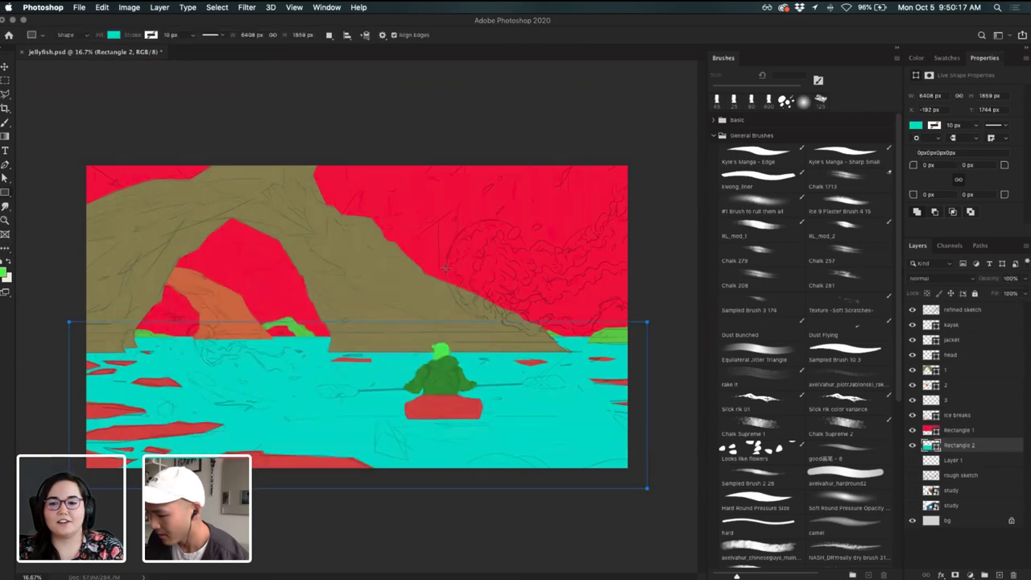
# - Draw a thin green rectangle of about 19 by 1835 px for the paddle shaft and rotate it 90° to stand upright
pyautogui.click(922, 400)
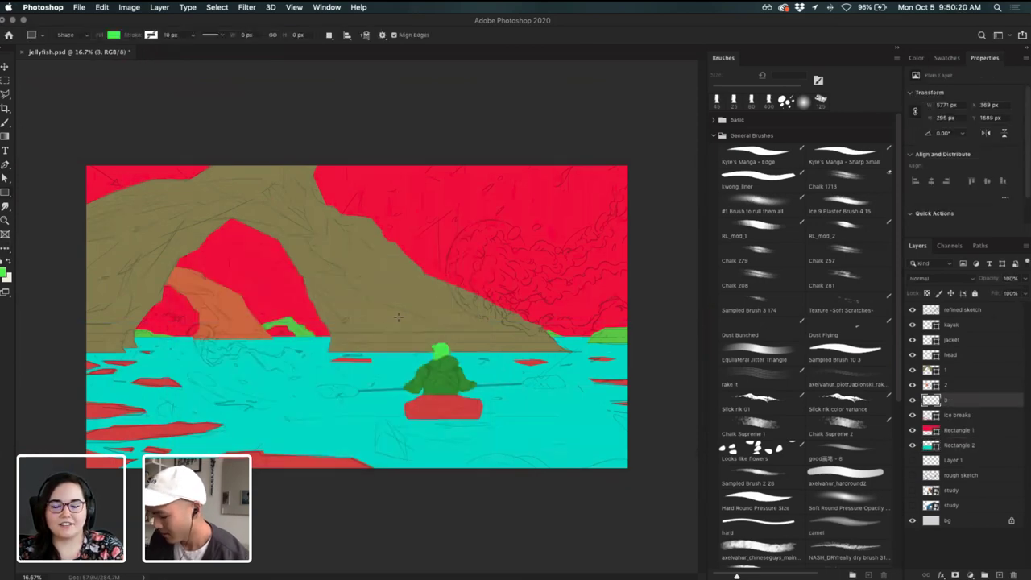
pyautogui.press('super+plus')
pyautogui.press('super+plus')
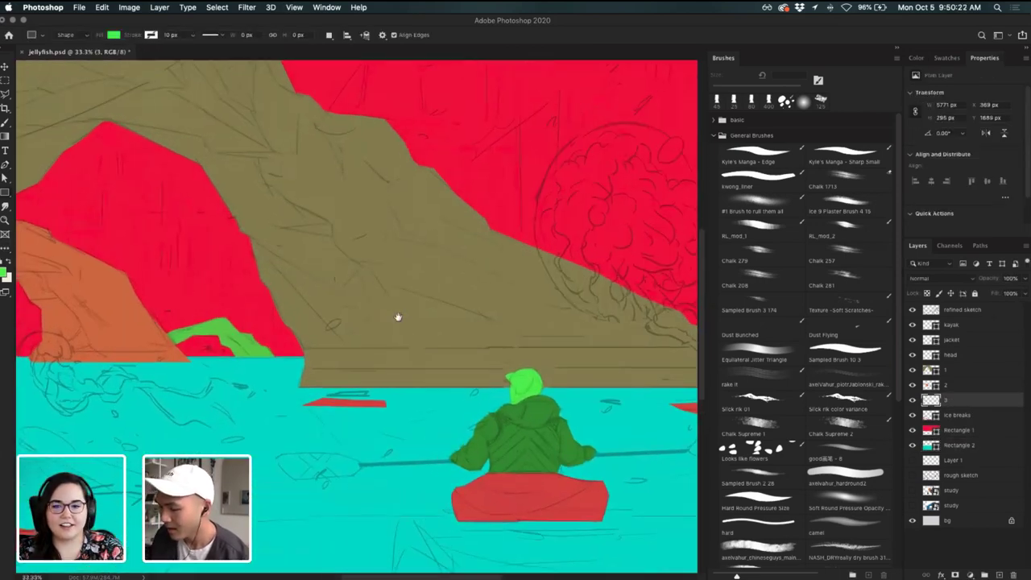
pyautogui.moveTo(397, 318); pyautogui.dragTo(208, 276)
pyautogui.scroll(3, 365, 395)
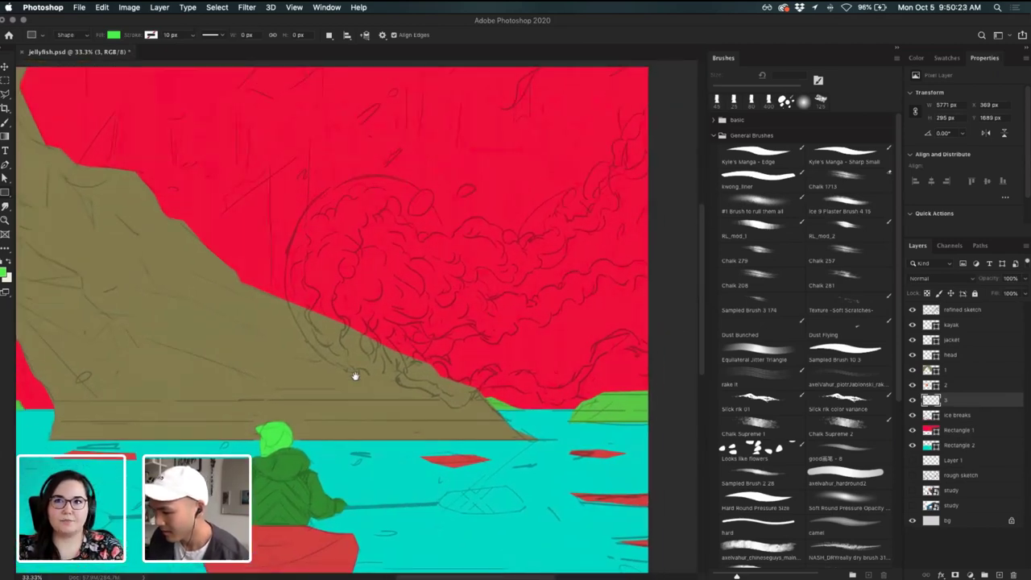
pyautogui.scroll(-3, 357, 373)
pyautogui.hscroll(-3, 362, 355)
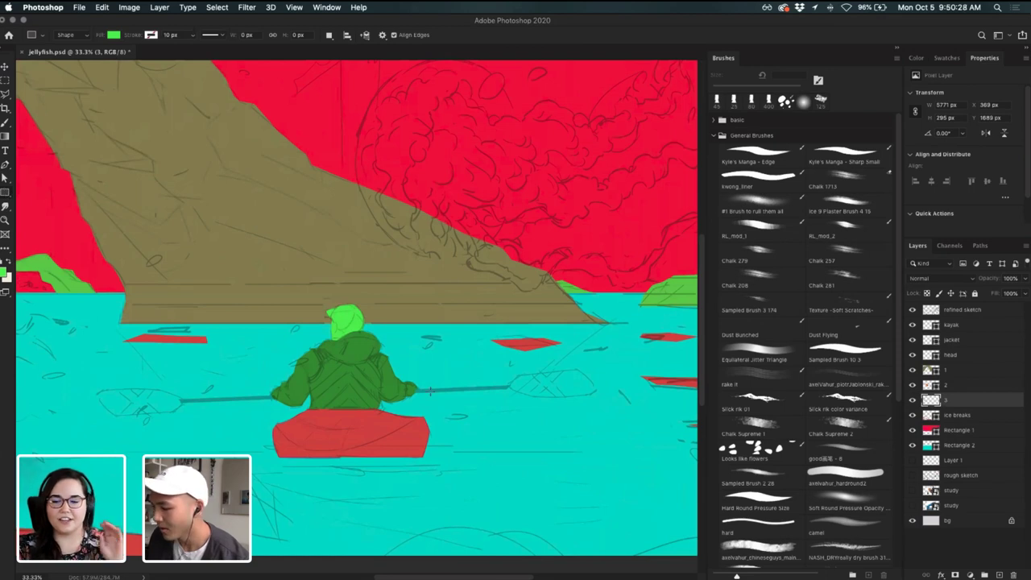
pyautogui.moveTo(182, 394); pyautogui.dragTo(352, 492)
pyautogui.press('super+t')
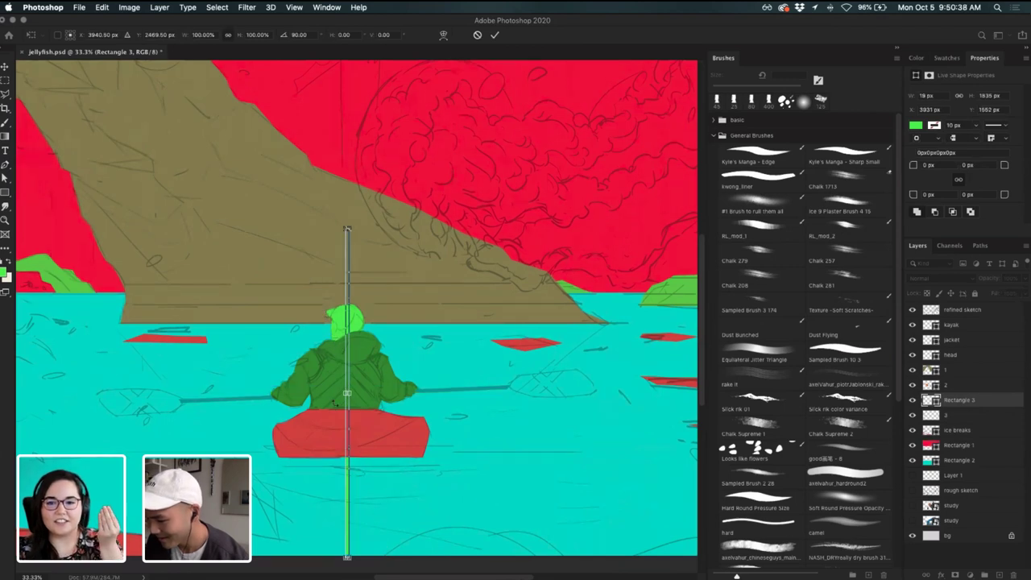
pyautogui.press('Return')
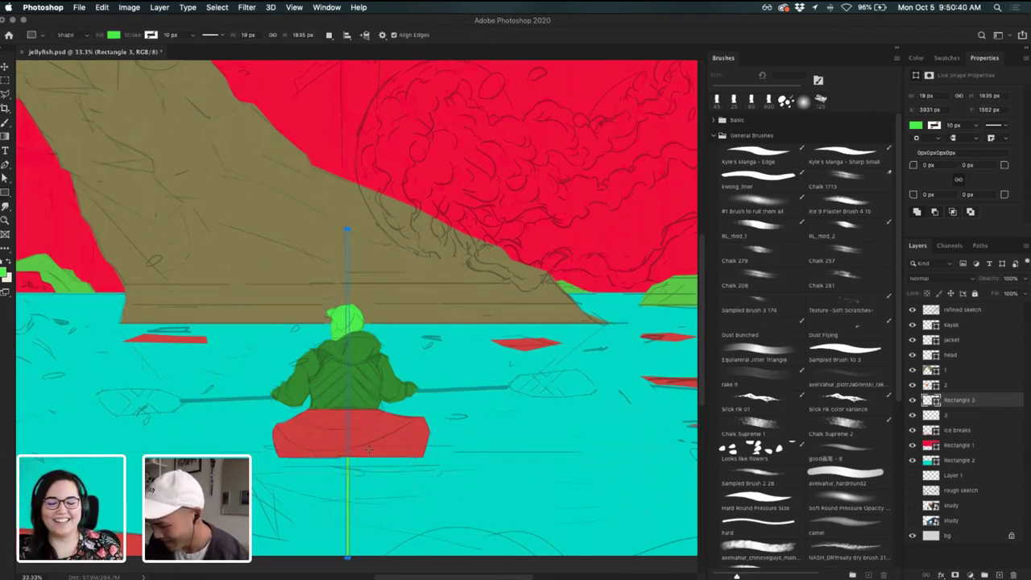
# - Raise the paddle shaft layer above the refined sketch and position the shaft between the kayaker and the sketched right-hand paddle blade
pyautogui.press('v')
pyautogui.moveTo(347, 488); pyautogui.dragTo(607, 451)
pyautogui.moveTo(987, 411); pyautogui.dragTo(995, 309)
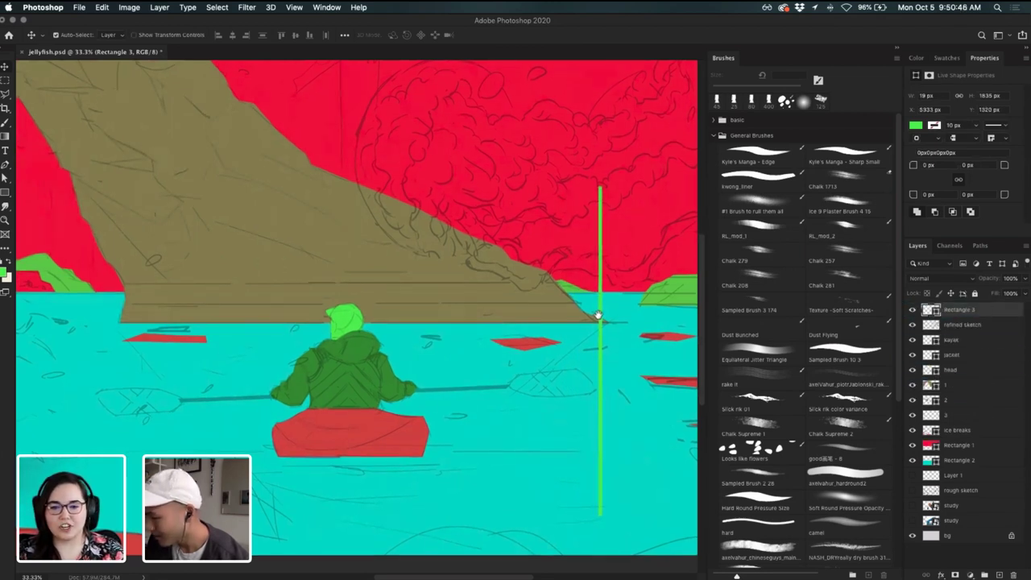
pyautogui.moveTo(602, 305); pyautogui.dragTo(481, 333)
# - Draw a green Pen shape of about 470 by 161 px following the sketched paddle blade to the right of the kayaker
pyautogui.press('p')
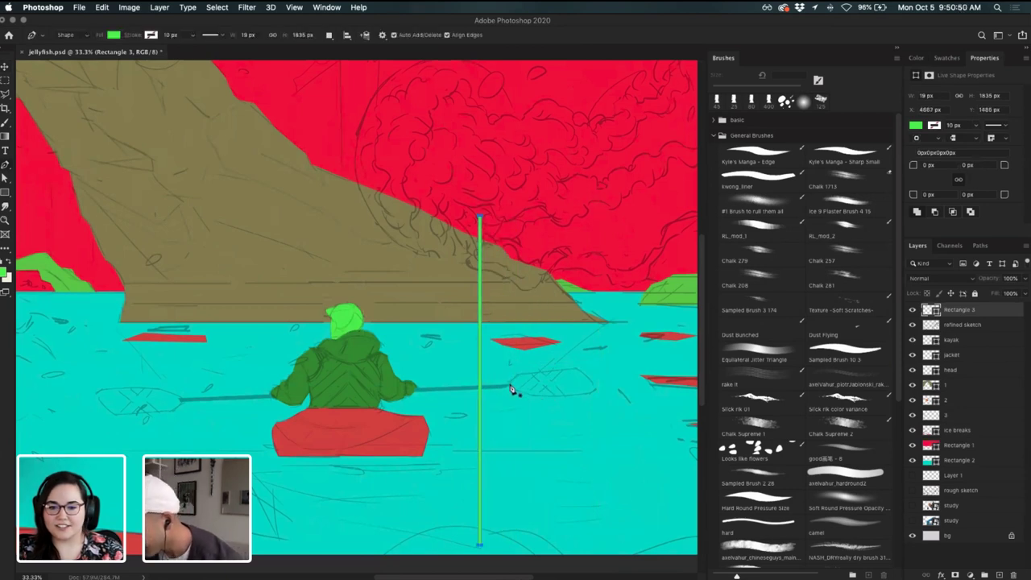
pyautogui.click(509, 387)
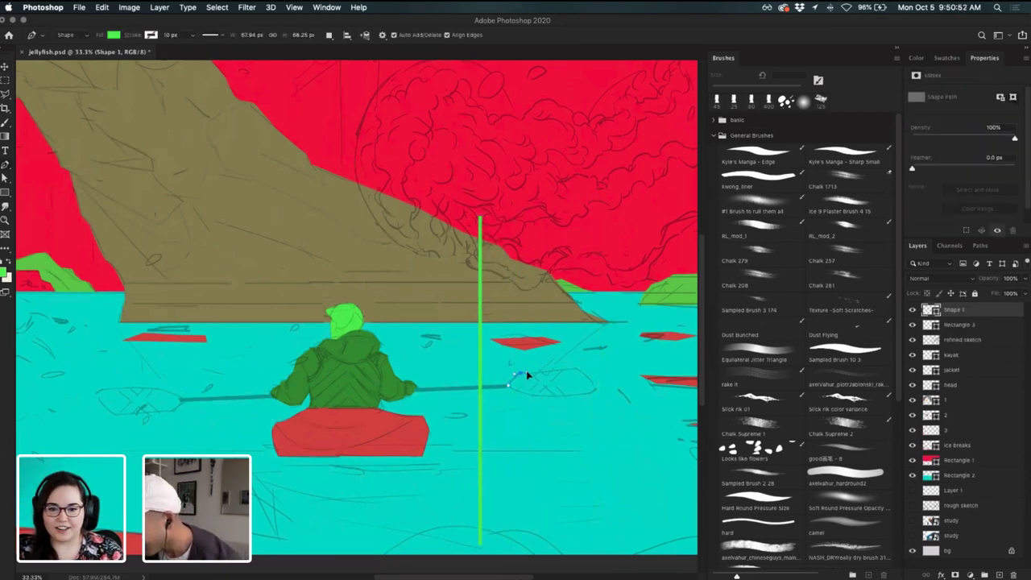
pyautogui.moveTo(526, 372); pyautogui.dragTo(526, 374)
pyautogui.press('super+z')
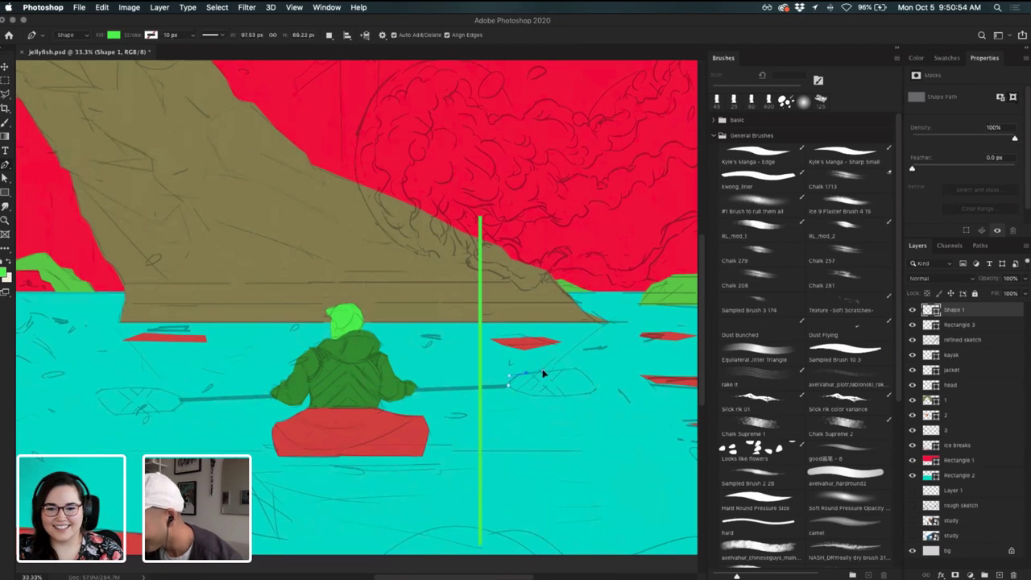
pyautogui.moveTo(579, 370); pyautogui.dragTo(587, 374)
pyautogui.press('super+z')
pyautogui.click(579, 370)
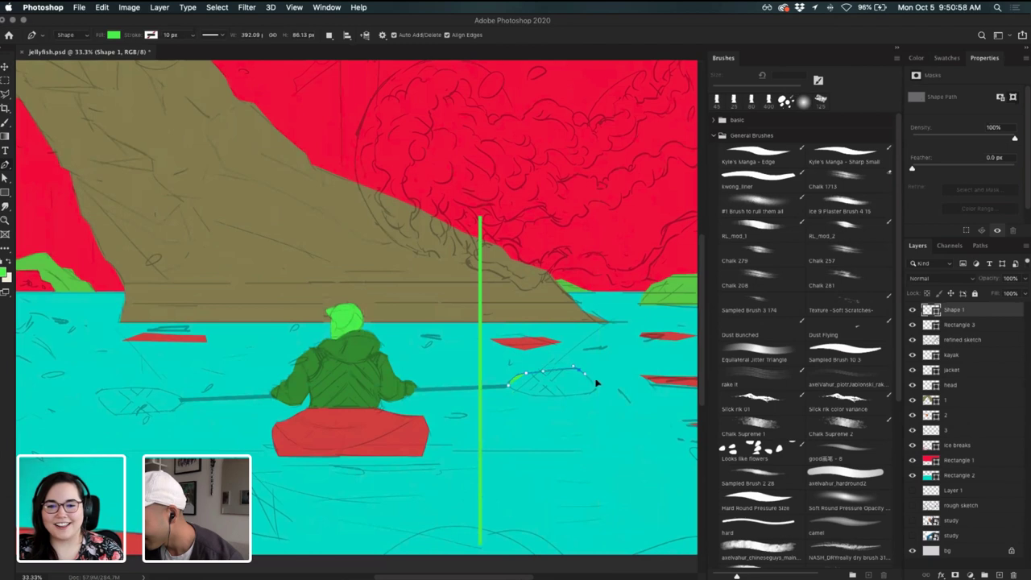
pyautogui.click(592, 392)
pyautogui.click(581, 397)
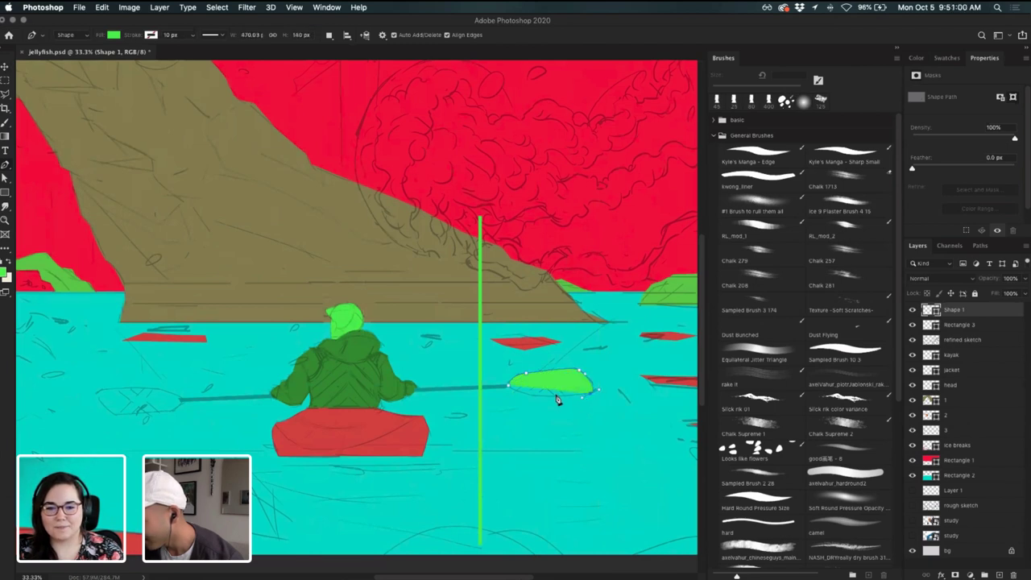
pyautogui.click(535, 397)
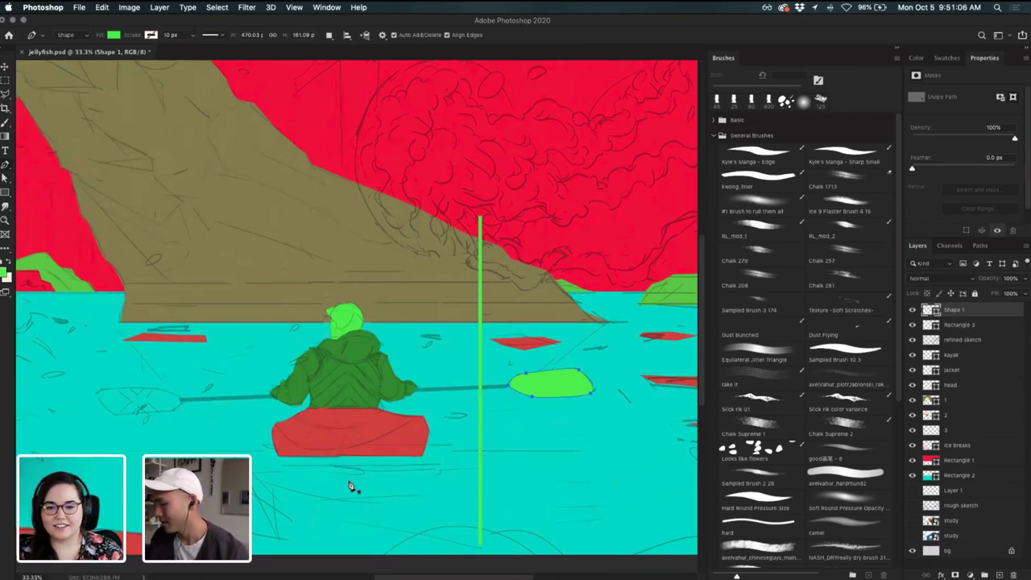
# - Add a black text letter X in Falco Black above the paddle blade and scale it up to about 68 pt
pyautogui.press('t')
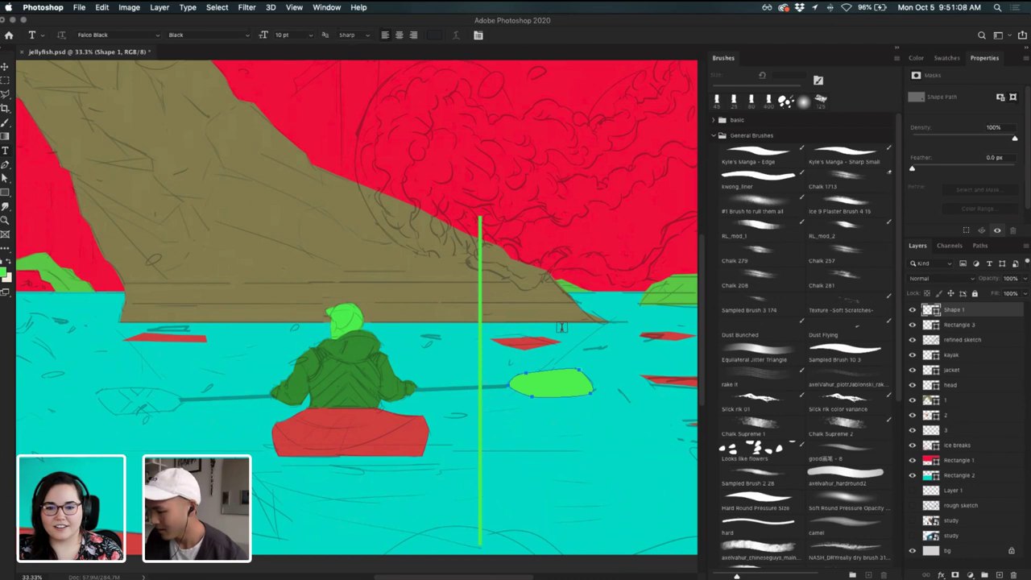
pyautogui.click(556, 338)
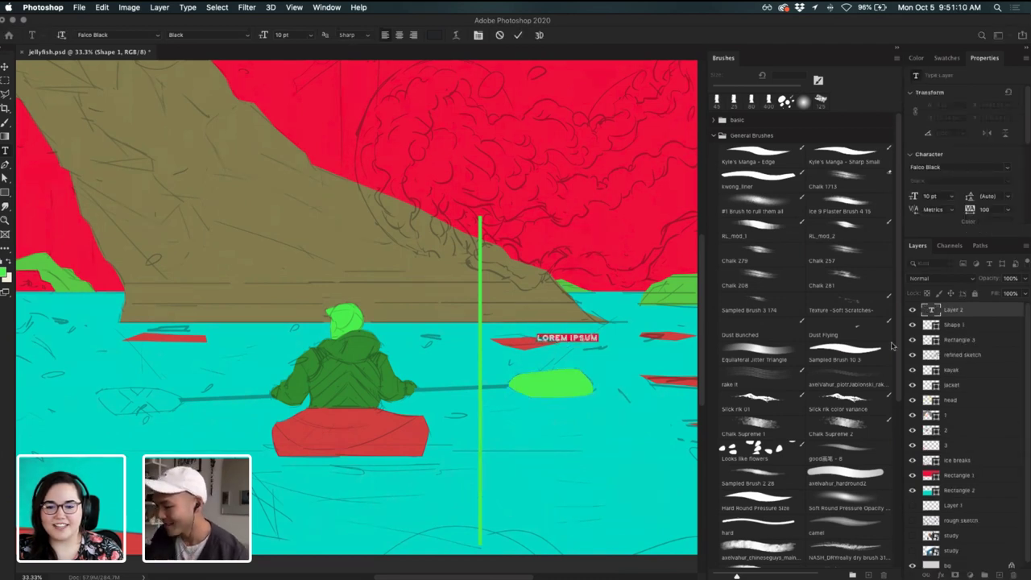
pyautogui.press('BackSpace')
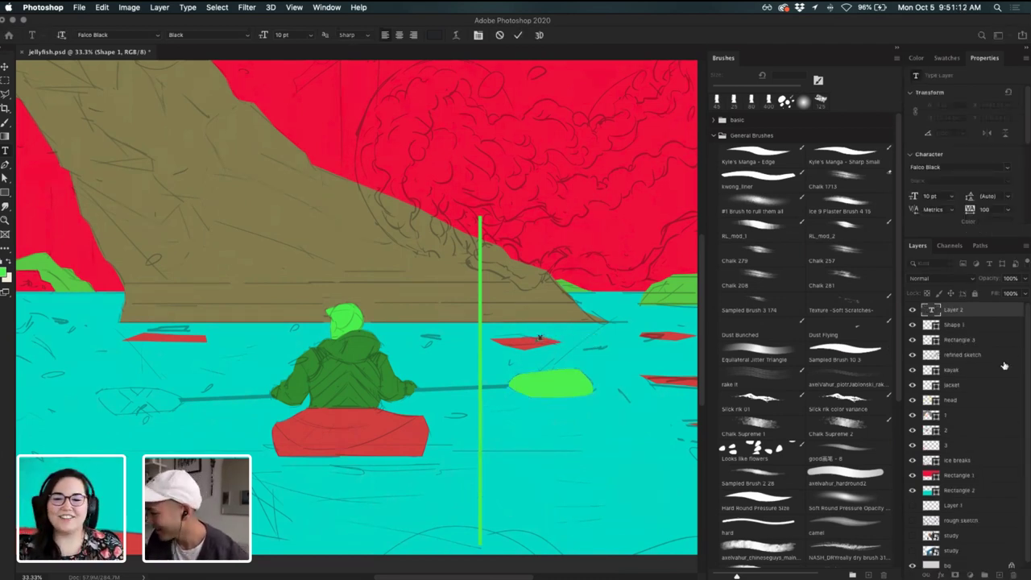
pyautogui.hotkey('ctrl', 't')
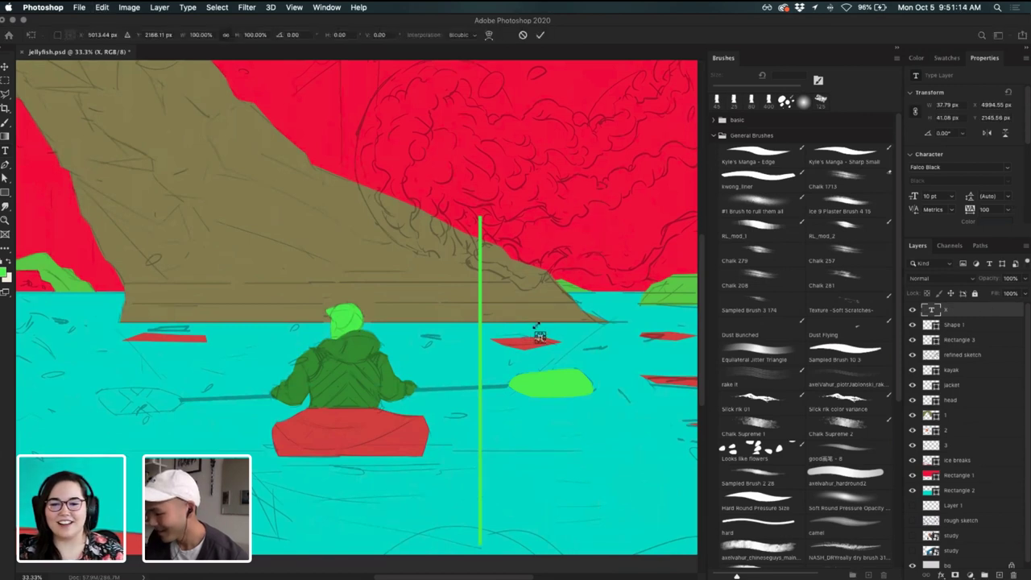
pyautogui.moveTo(541, 336); pyautogui.dragTo(579, 289)
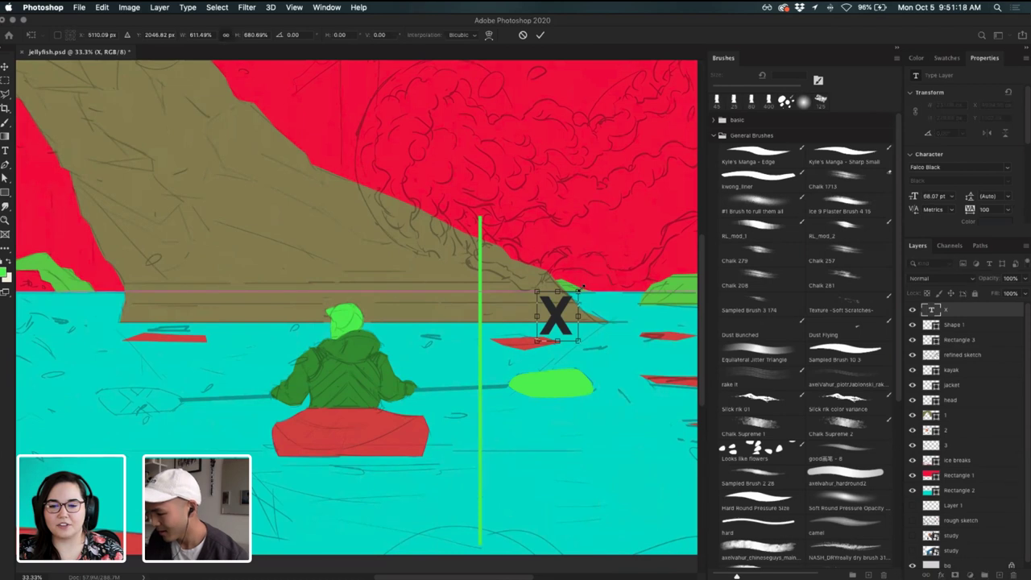
pyautogui.press('Return')
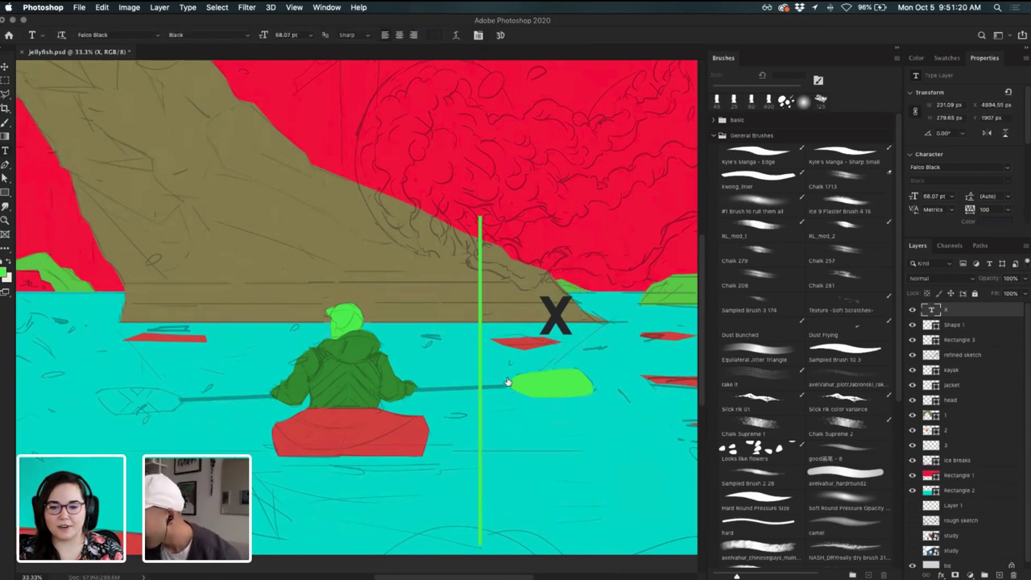
# - Move the letter X down onto the green paddle blade and nudge it left to centre it on the blade
pyautogui.press('super+t')
pyautogui.moveTo(556, 316); pyautogui.dragTo(558, 386)
pyautogui.press('Down')
pyautogui.press('Down')
pyautogui.press('Down')
pyautogui.press('Down')
pyautogui.press('Down')
pyautogui.press('Down')
pyautogui.press('Down')
pyautogui.press('Down')
pyautogui.press('Down')
pyautogui.press('Down')
pyautogui.press('Down')
pyautogui.press('Down')
pyautogui.press('Down')
pyautogui.press('Down')
pyautogui.press('Down')
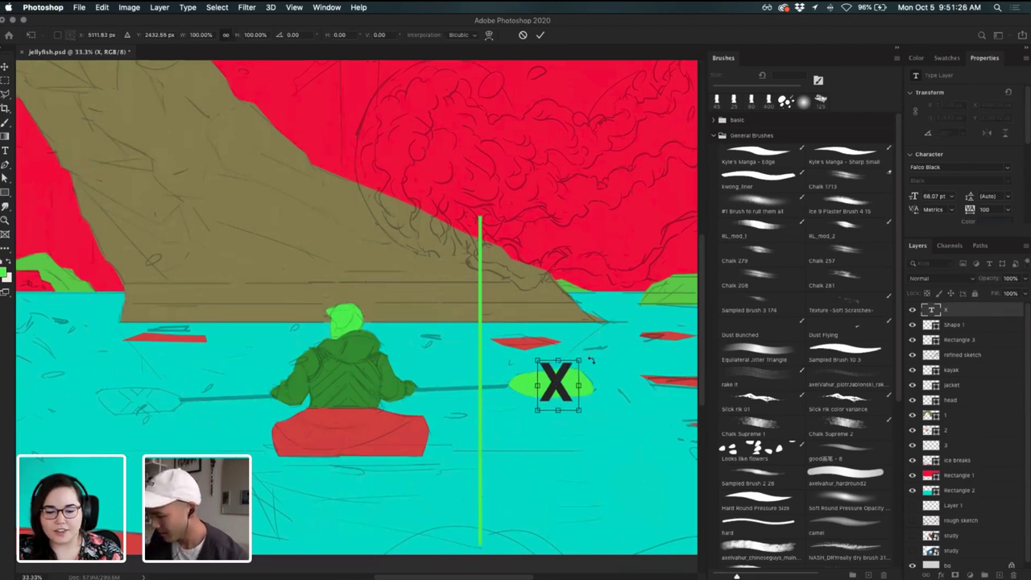
pyautogui.press('Left')
pyautogui.press('Left')
pyautogui.press('Left')
pyautogui.press('Left')
pyautogui.press('Left')
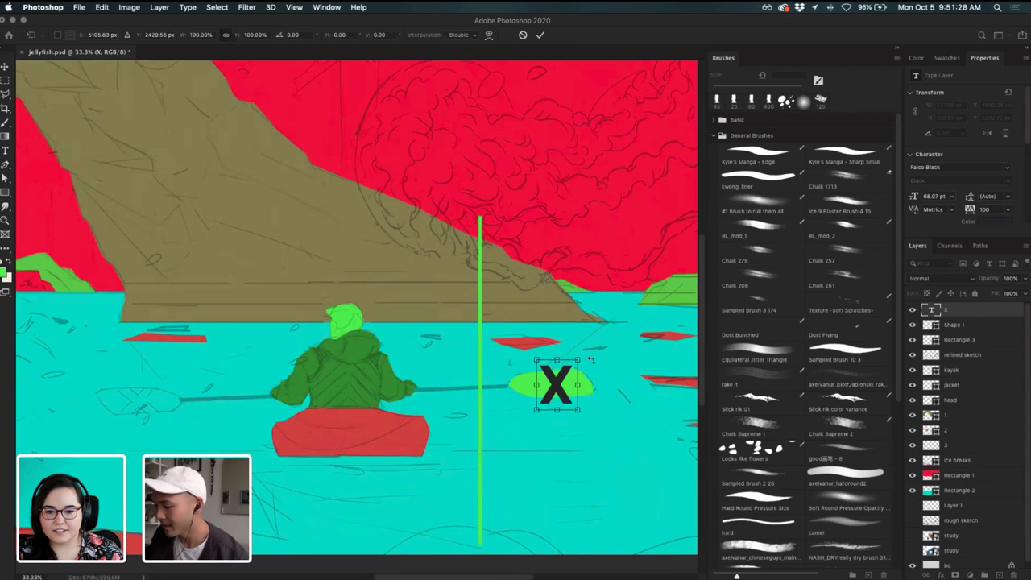
pyautogui.press('Return')
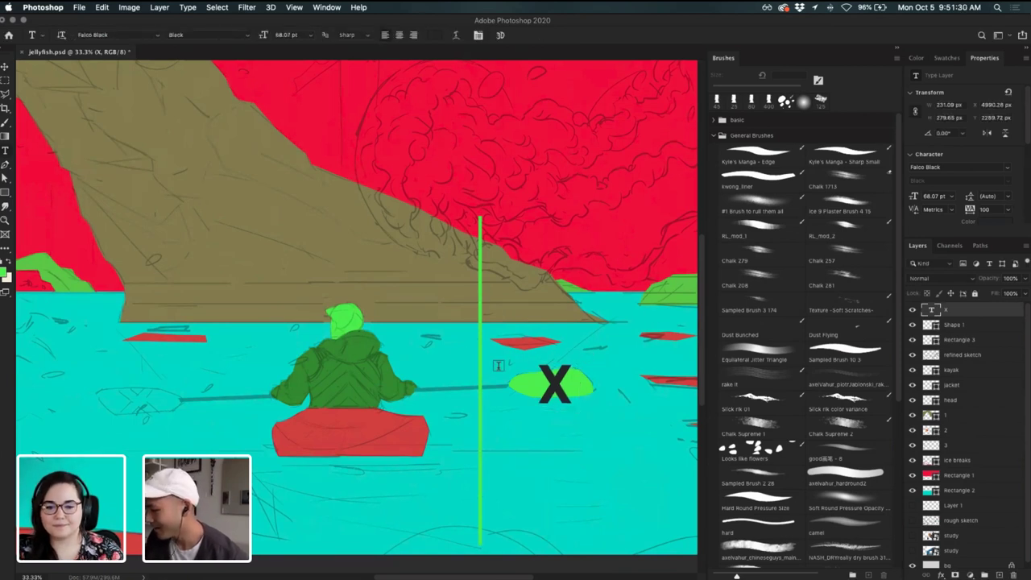
pyautogui.press('super+t')
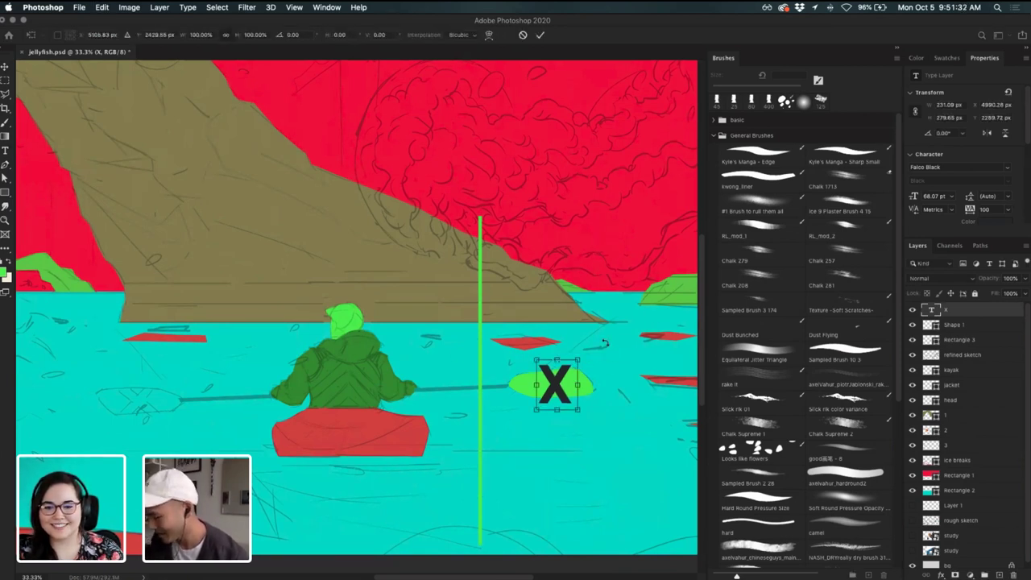
pyautogui.press('Return')
pyautogui.press('super+minus')
pyautogui.press('super+minus')
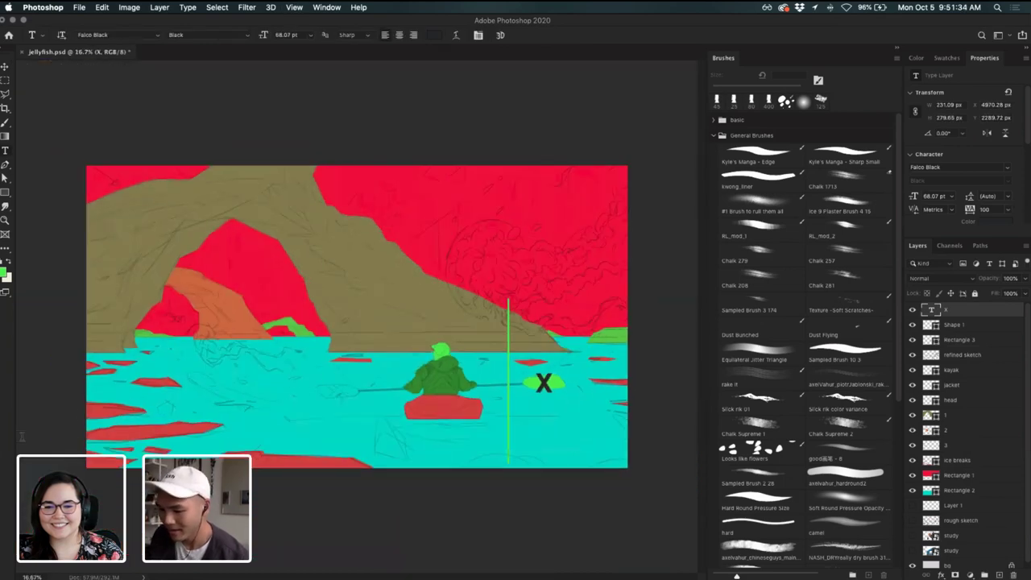
pyautogui.press('super+plus')
pyautogui.press('super+plus')
pyautogui.press('super+plus')
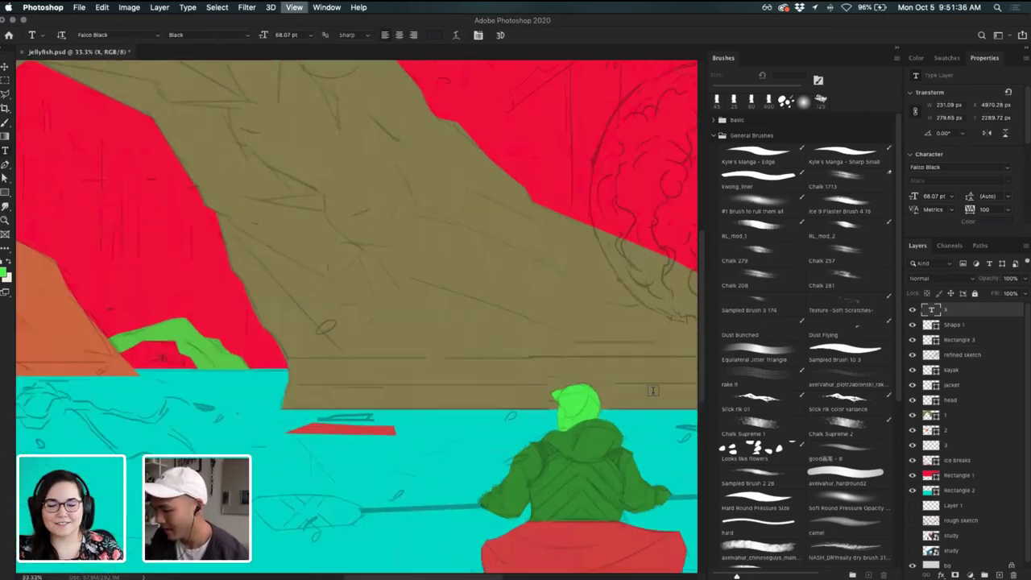
pyautogui.moveTo(492, 382); pyautogui.dragTo(233, 310)
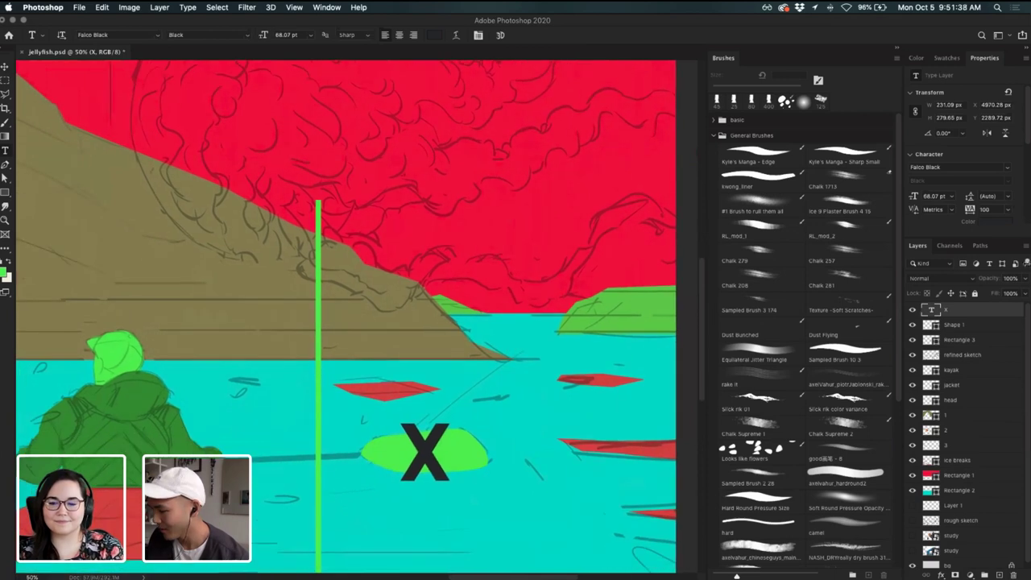
# - Rotate the letter X on the paddle blade about 9.7 degrees counter-clockwise
pyautogui.moveTo(443, 442); pyautogui.dragTo(440, 426)
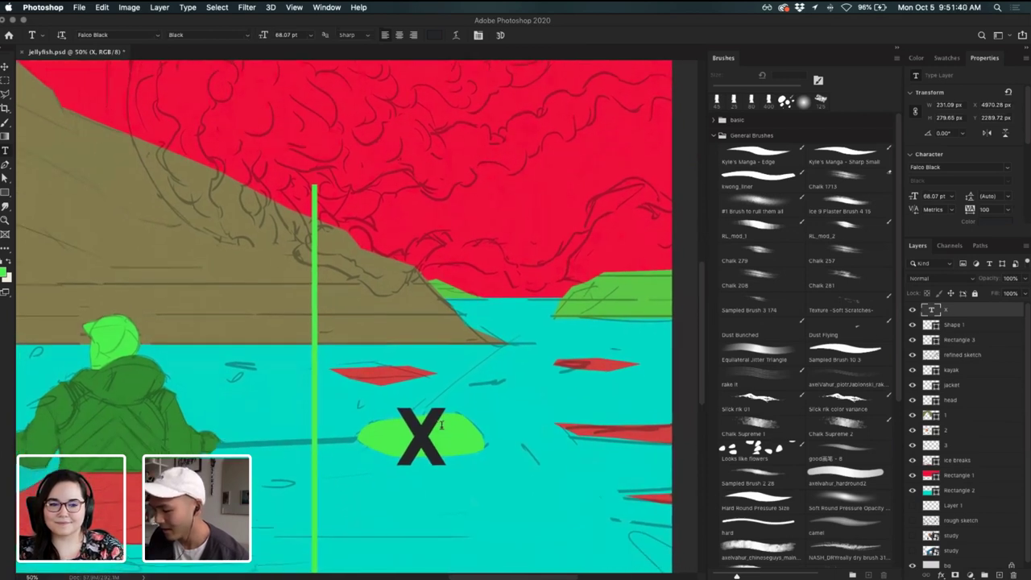
pyautogui.press('super+t')
pyautogui.moveTo(477, 393); pyautogui.dragTo(477, 385)
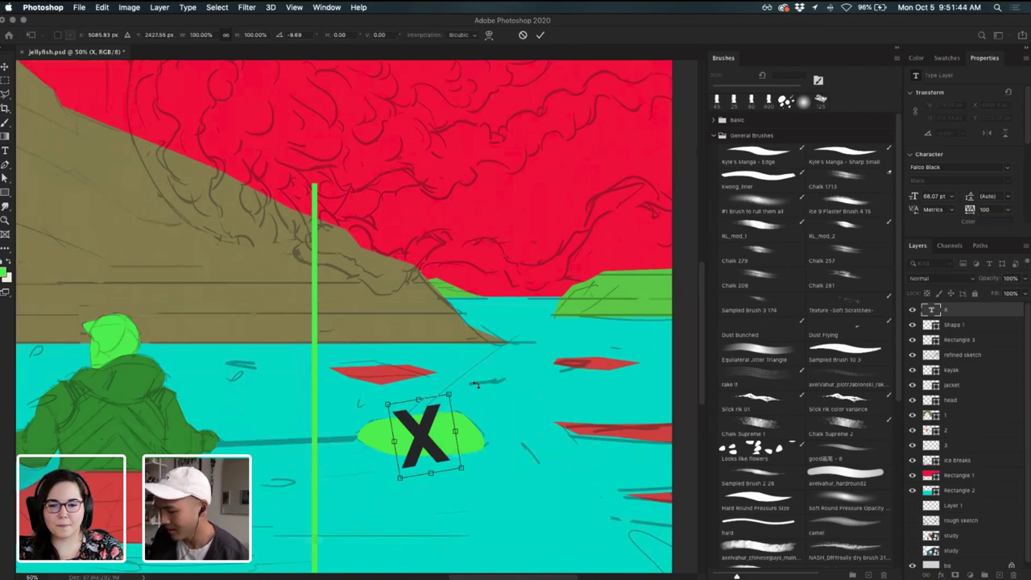
pyautogui.press('Return')
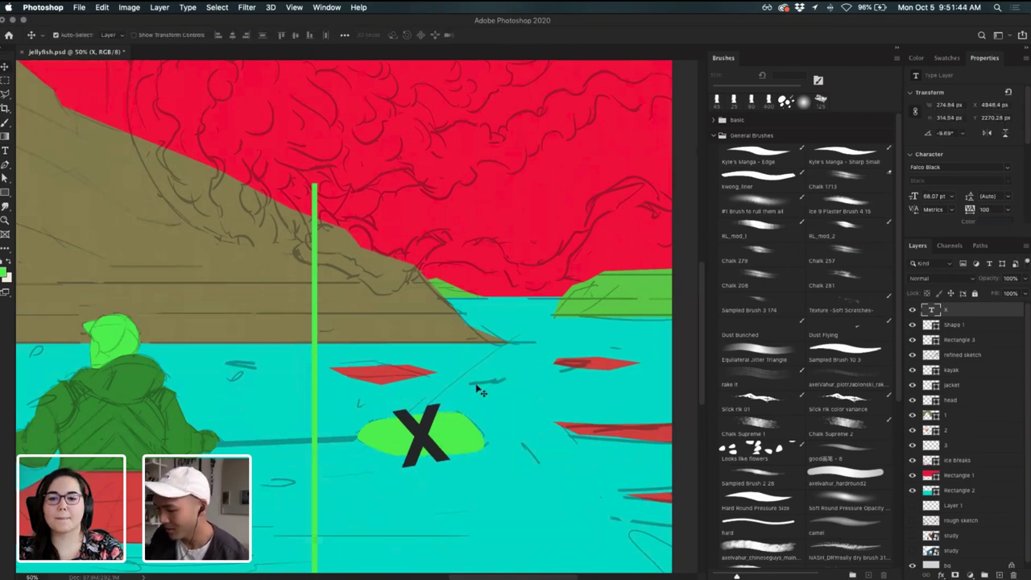
# - Clip the X text layer to the green paddle blade shape layer so it stays within the blade outline
pyautogui.click(912, 311)
pyautogui.click(913, 311)
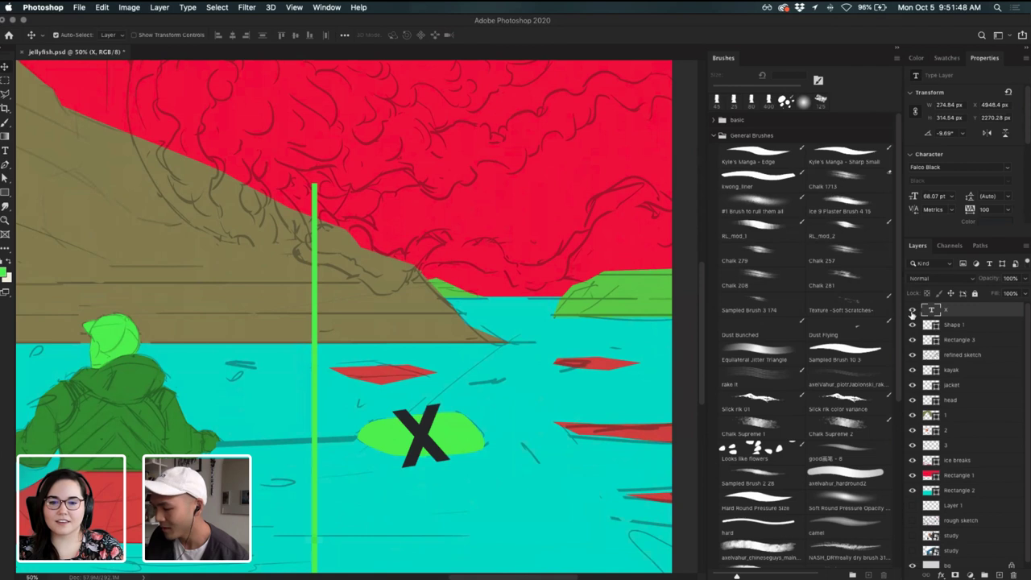
pyautogui.keyDown('shift'); pyautogui.click(962, 328); pyautogui.keyUp('shift')
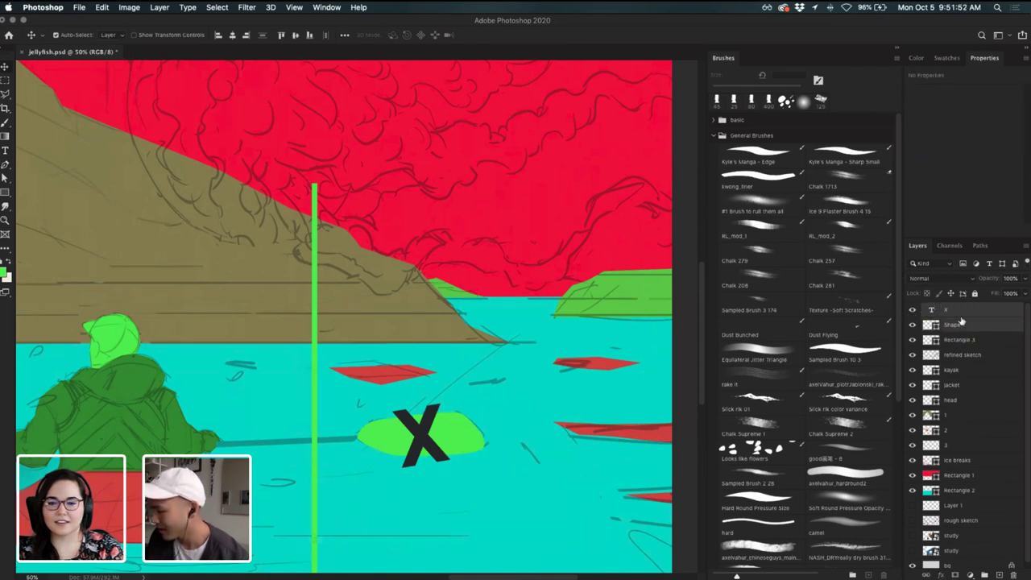
pyautogui.click(963, 313)
pyautogui.keyDown('alt'); pyautogui.click(964, 319); pyautogui.keyUp('alt')
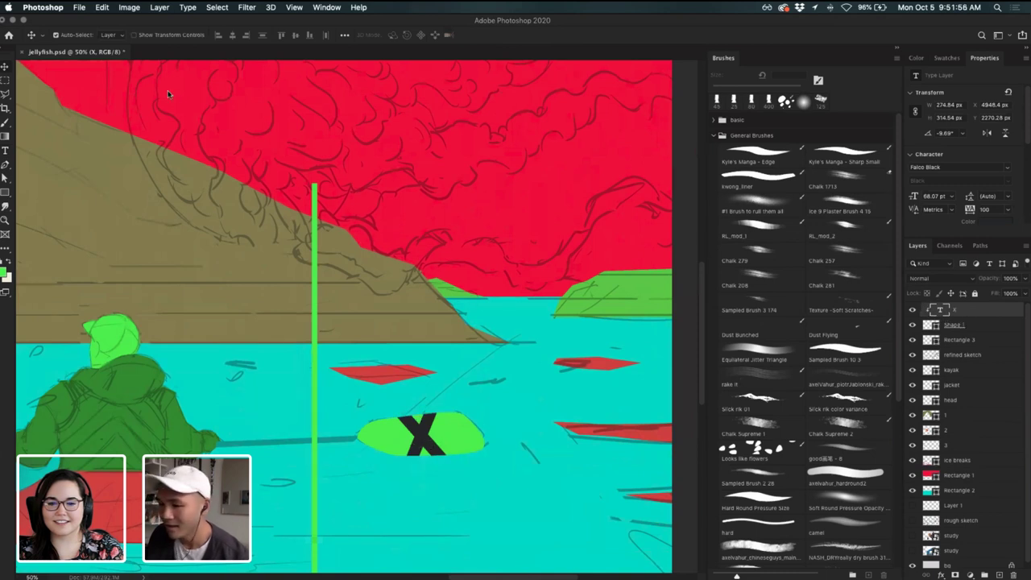
# - Try a 24 pt size for the letter X on the paddle blade
pyautogui.press('t')
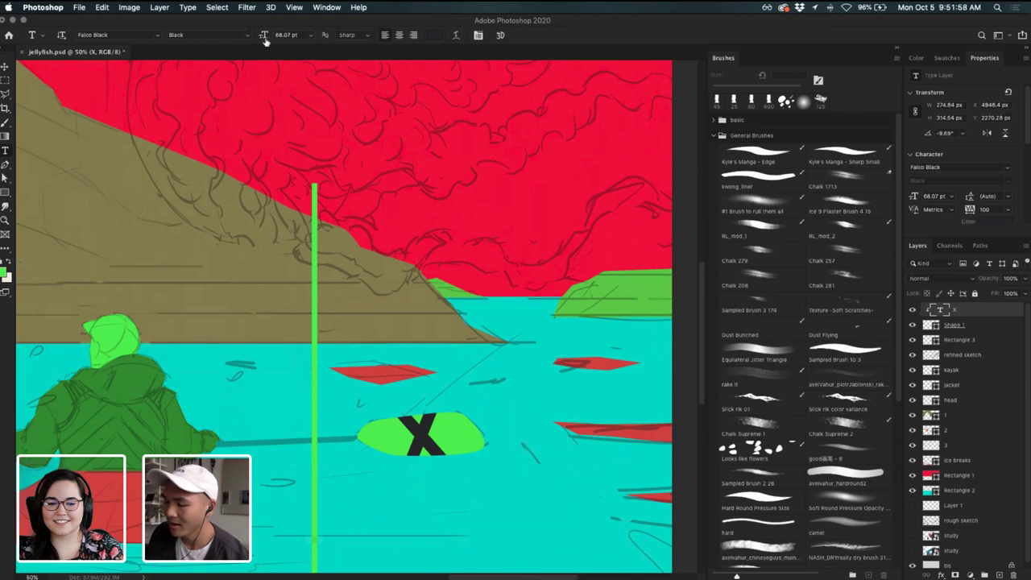
pyautogui.click(311, 36)
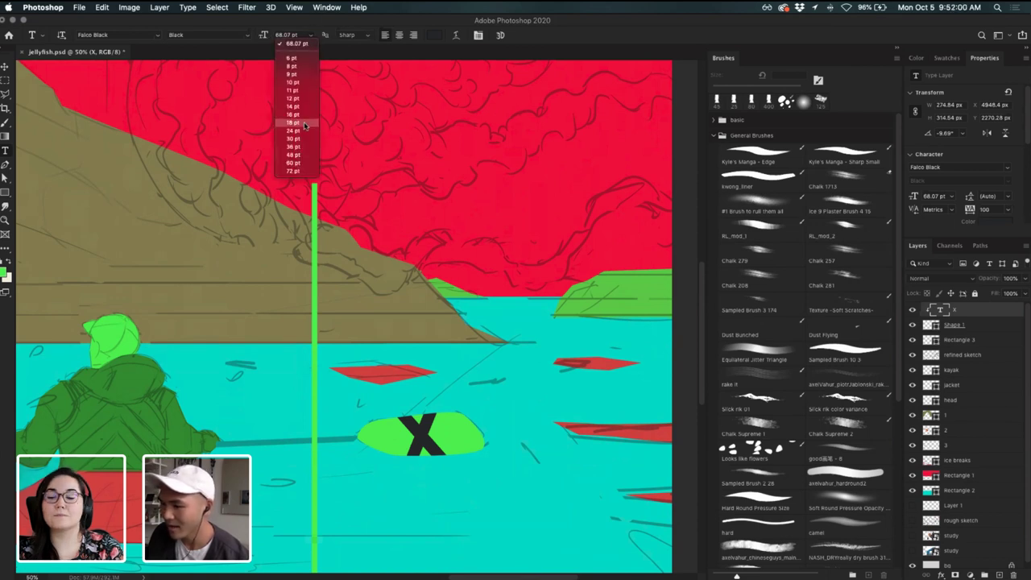
pyautogui.click(299, 131)
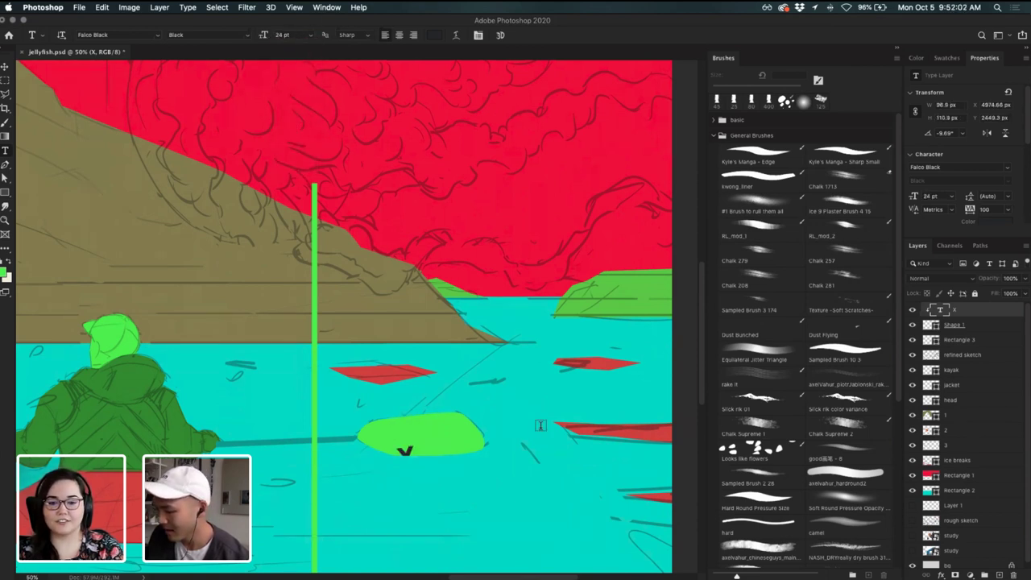
# - Stretch the letter X wider across the paddle blade to about 330 by 264 px and centre it on the blade
pyautogui.press('super+t')
pyautogui.moveTo(422, 440); pyautogui.dragTo(484, 397)
pyautogui.press('Return')
pyautogui.hotkey('ctrl', 't')
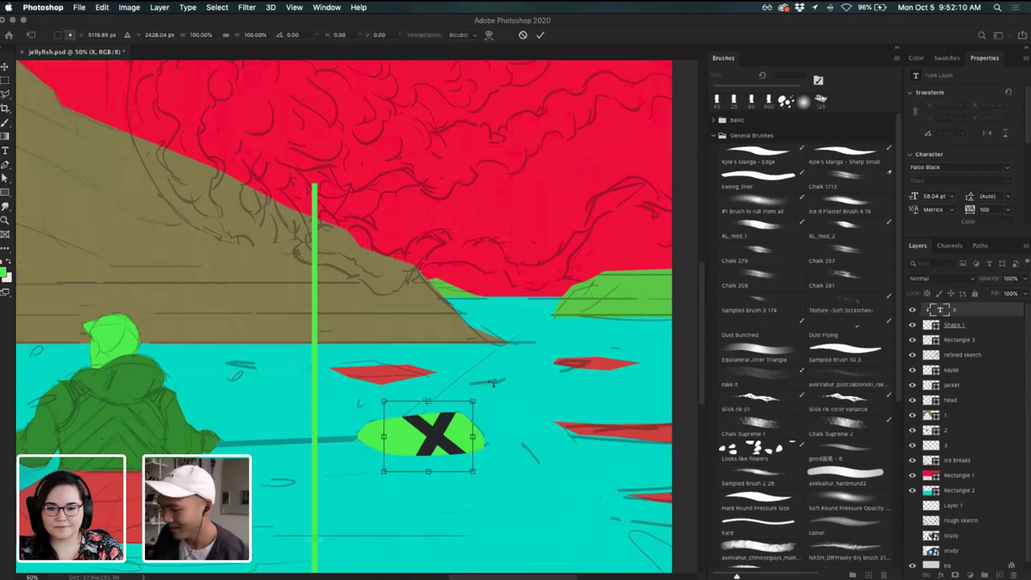
pyautogui.press('Return')
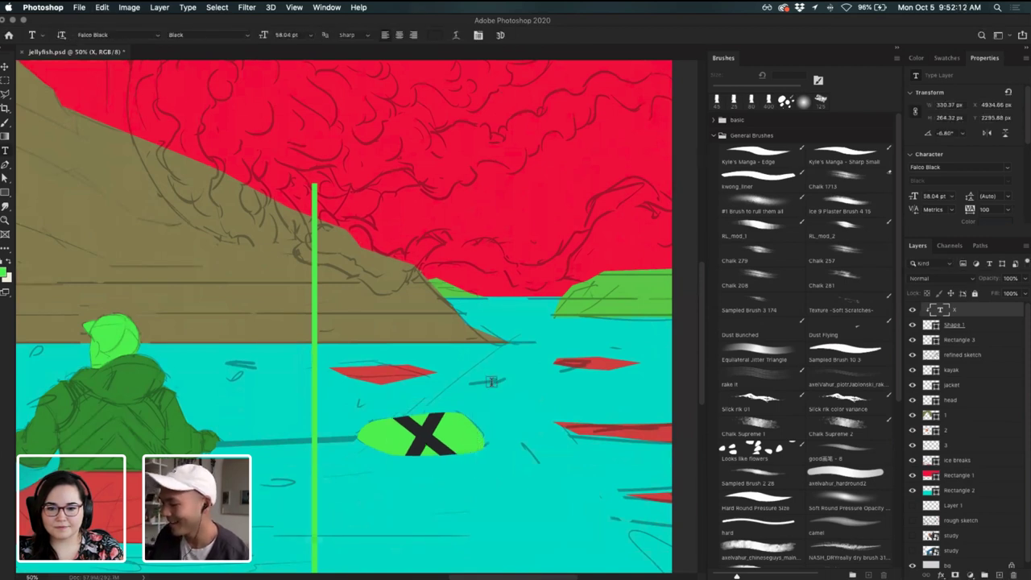
pyautogui.keyDown('shift'); pyautogui.click(979, 324); pyautogui.keyUp('shift')
pyautogui.press('v')
pyautogui.click(314, 374)
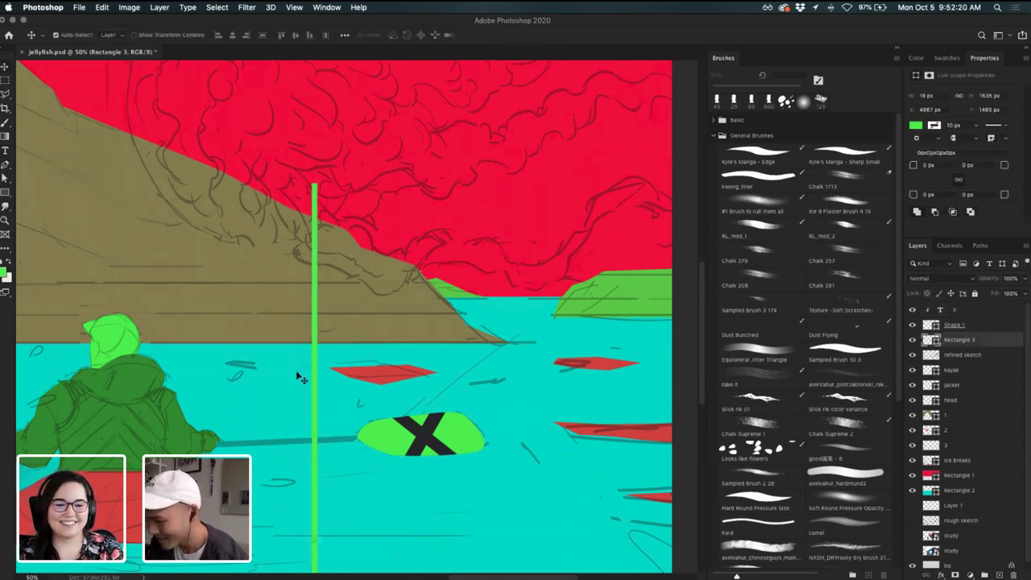
pyautogui.press('super+t')
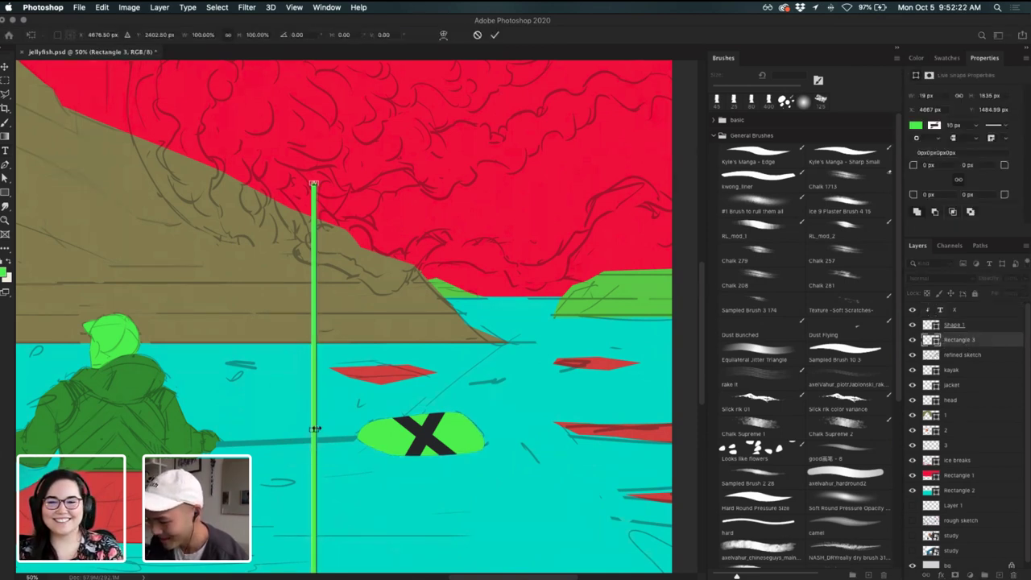
pyautogui.moveTo(314, 429); pyautogui.dragTo(320, 427)
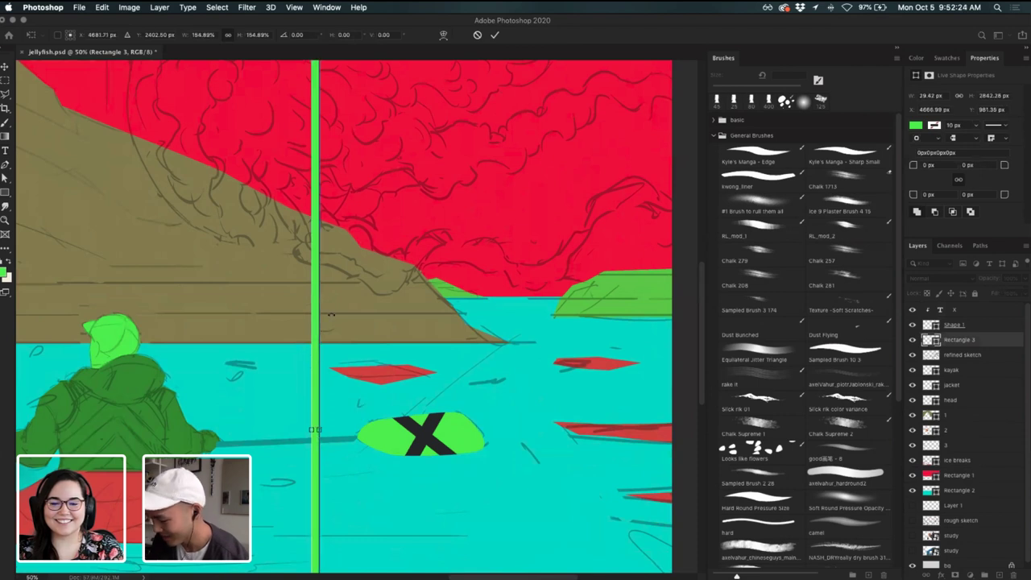
pyautogui.press('Escape')
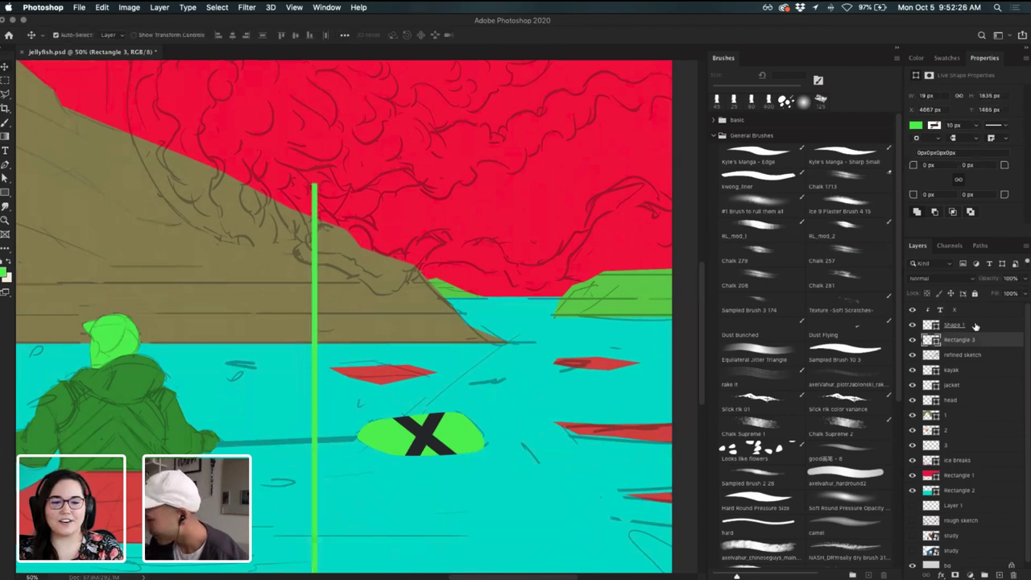
# - Rotate the paddle blade and its X together by -90 degrees and place them on the upper end of the vertical shaft
pyautogui.click(976, 325)
pyautogui.press('super+t')
pyautogui.scroll(4, 487, 406)
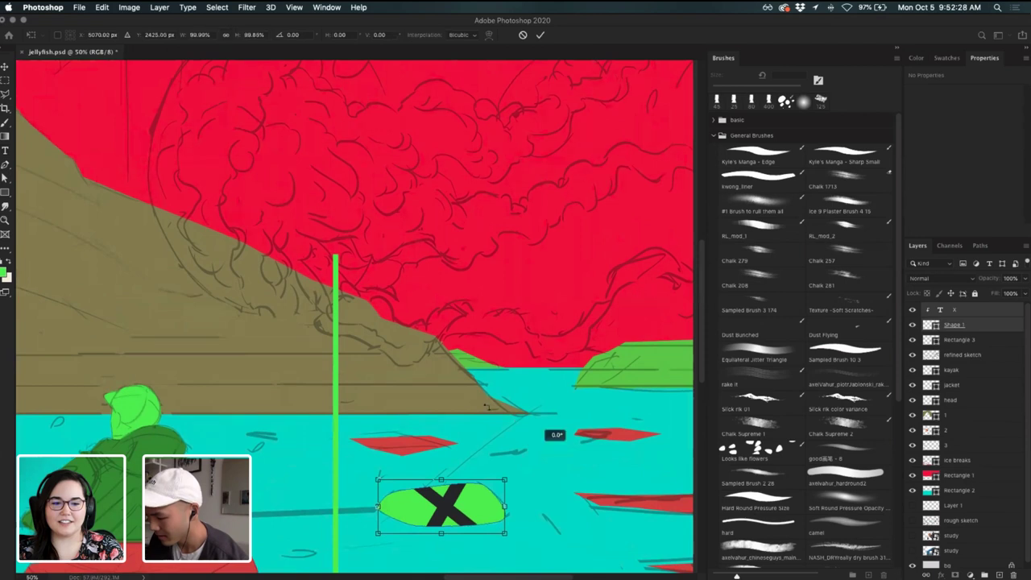
pyautogui.moveTo(486, 406); pyautogui.dragTo(434, 402)
pyautogui.moveTo(443, 472); pyautogui.dragTo(339, 158)
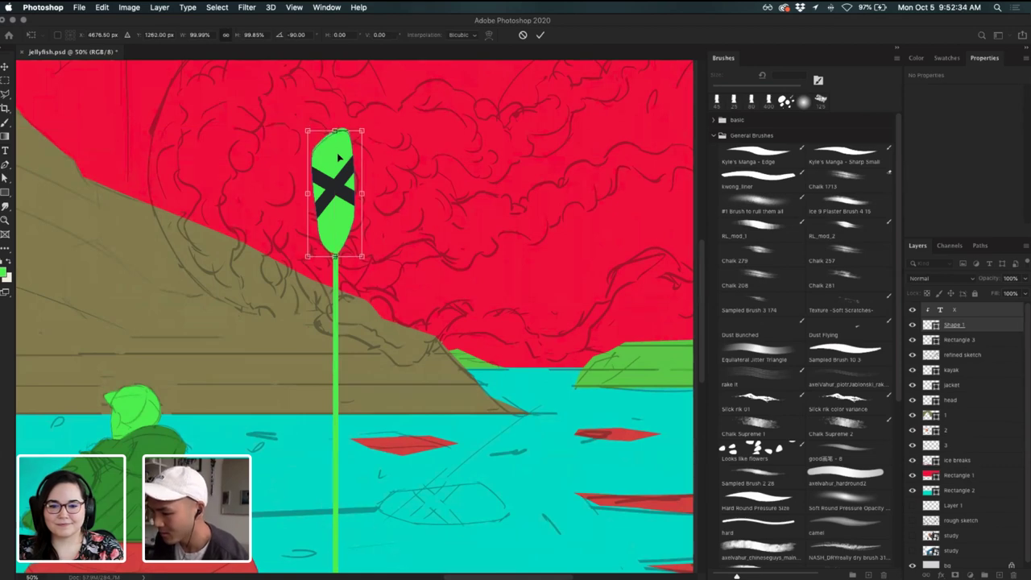
pyautogui.press('Return')
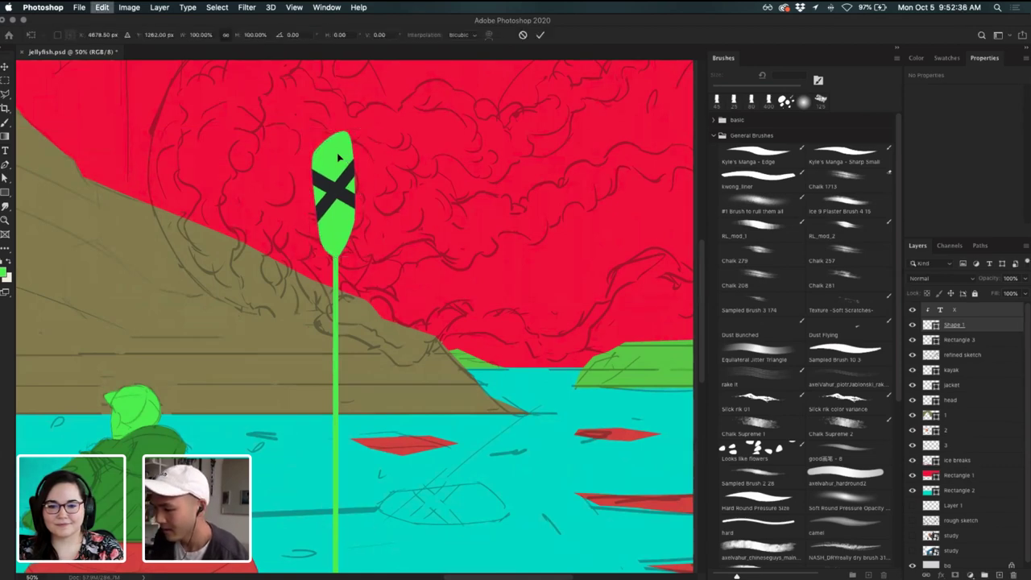
# - Tilt the blade and its X about 5.2 degrees clockwise and nudge them right so the blade's base meets the shaft
pyautogui.press('super+minus')
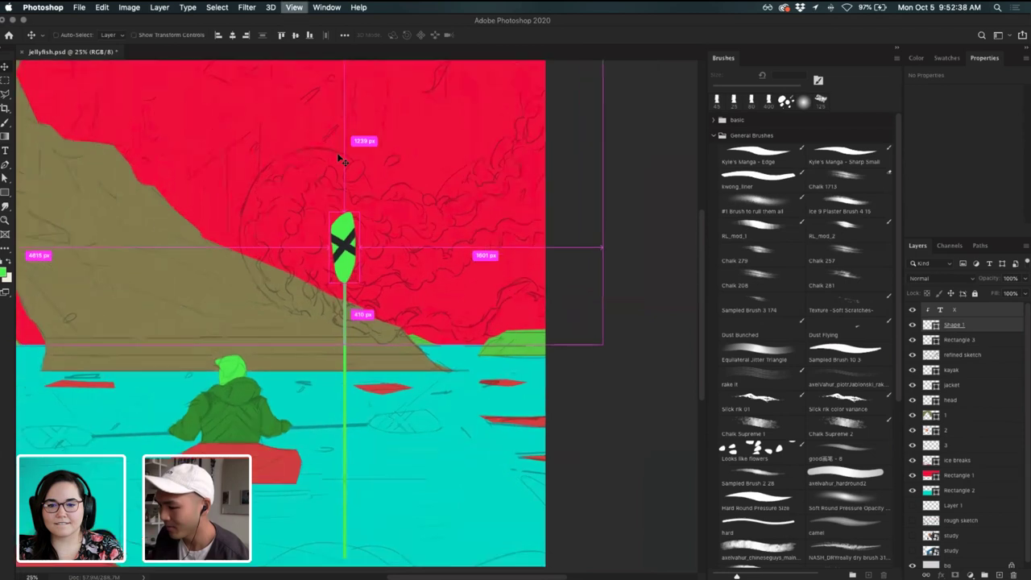
pyautogui.press('super+plus')
pyautogui.press('super+t')
pyautogui.moveTo(370, 159); pyautogui.dragTo(377, 158)
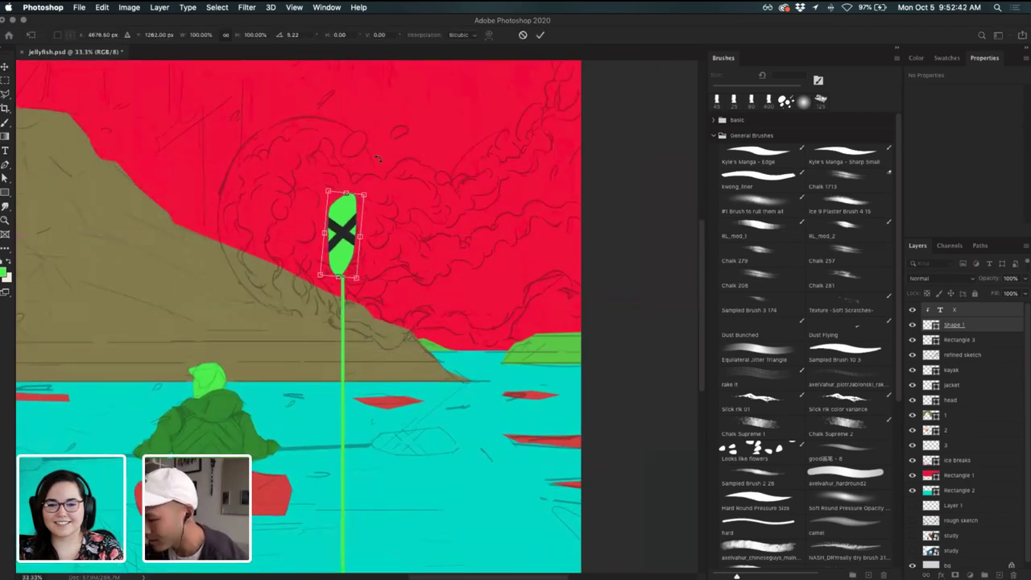
pyautogui.press('Right')
pyautogui.press('Right')
pyautogui.press('Right')
pyautogui.press('Right')
pyautogui.press('Right')
pyautogui.press('Right')
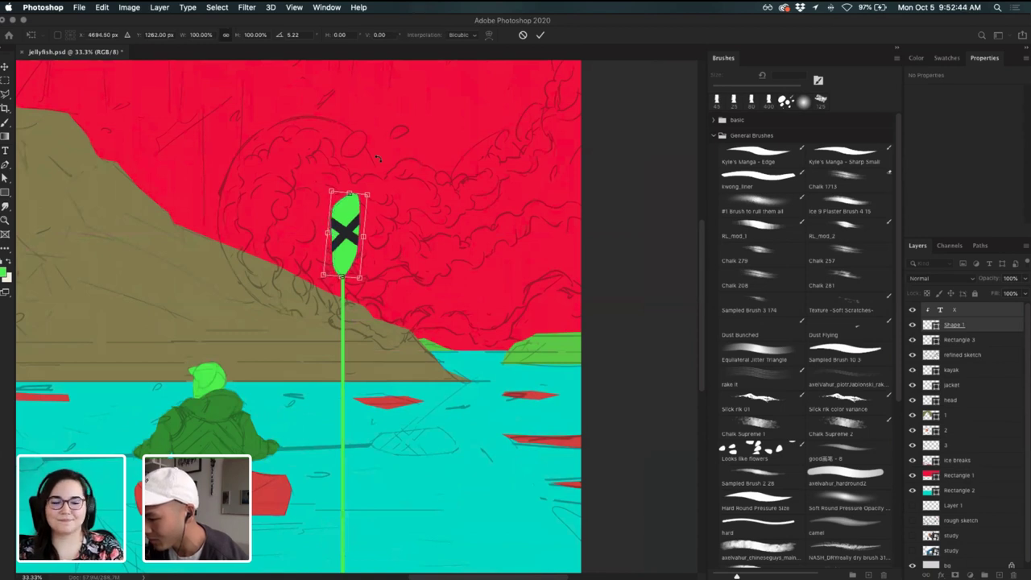
pyautogui.press('Return')
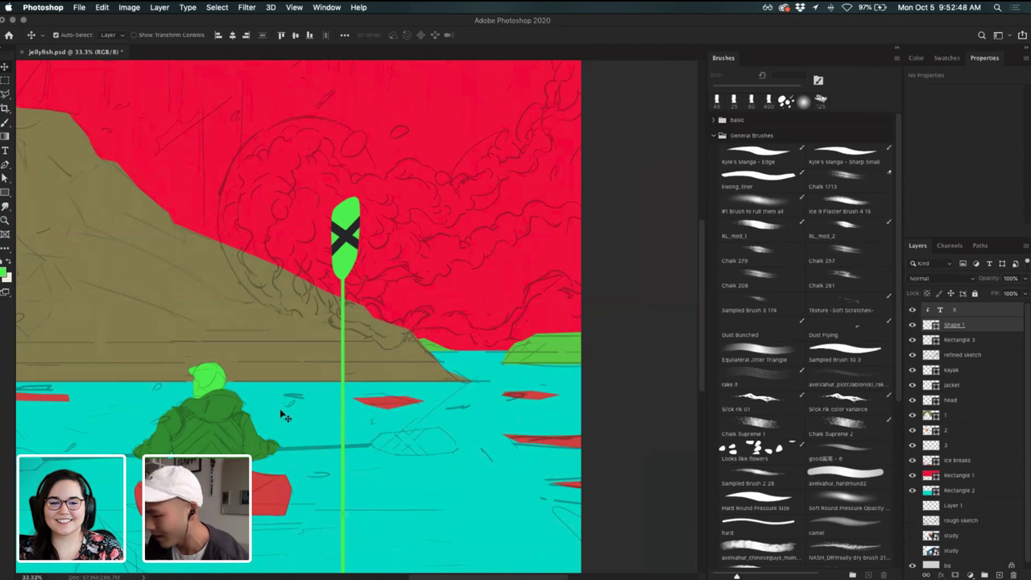
# - Widen the paddle shaft rectangle to 29 px while keeping its height at 1835 px
pyautogui.click(343, 363)
pyautogui.press('super+t')
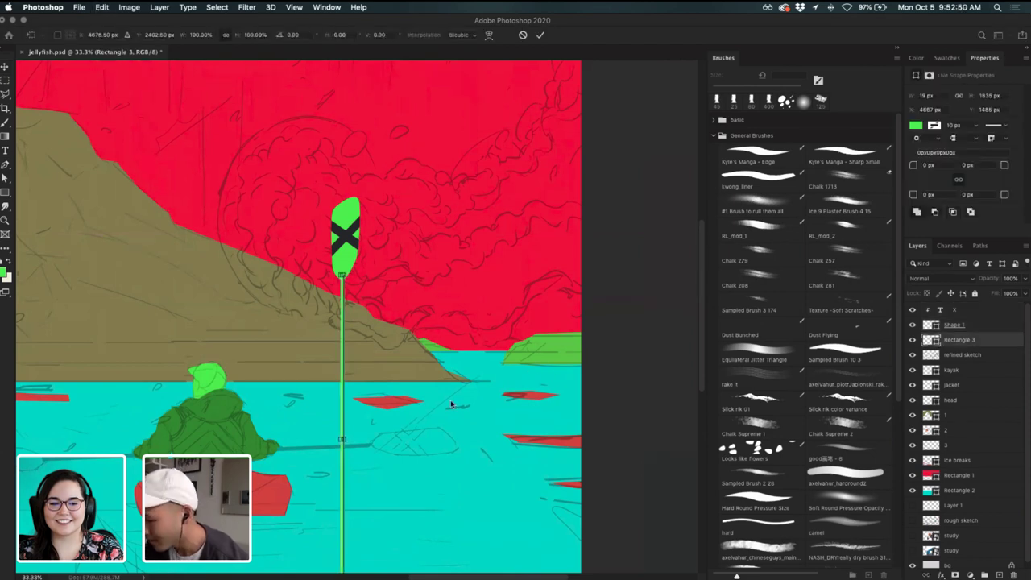
pyautogui.moveTo(345, 441); pyautogui.dragTo(347, 439)
pyautogui.press('super+z')
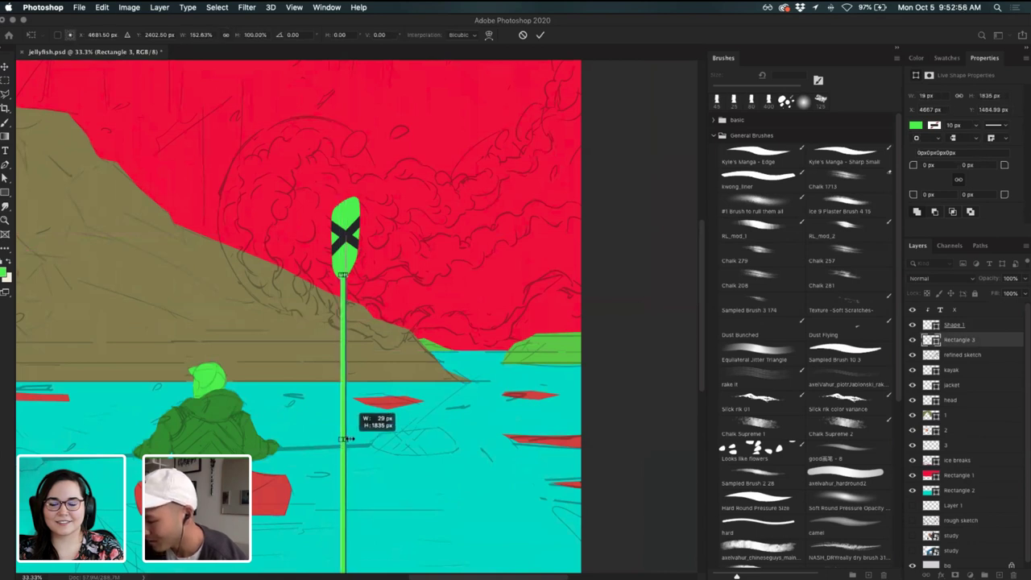
pyautogui.press('Return')
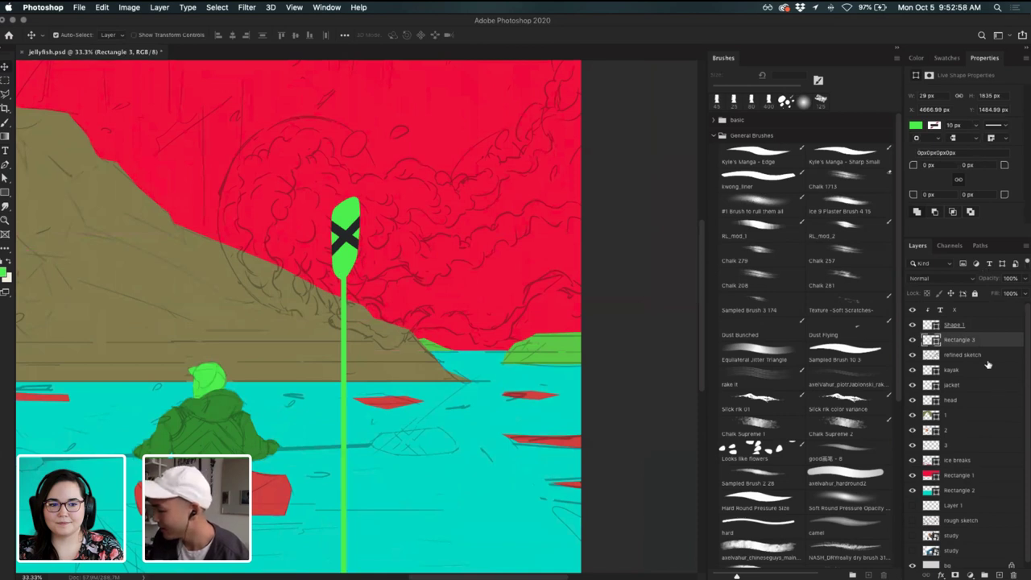
# - Nudge the blade and its X slightly right to align them with the widened shaft
pyautogui.click(983, 323)
pyautogui.hotkey('ctrl', 't')
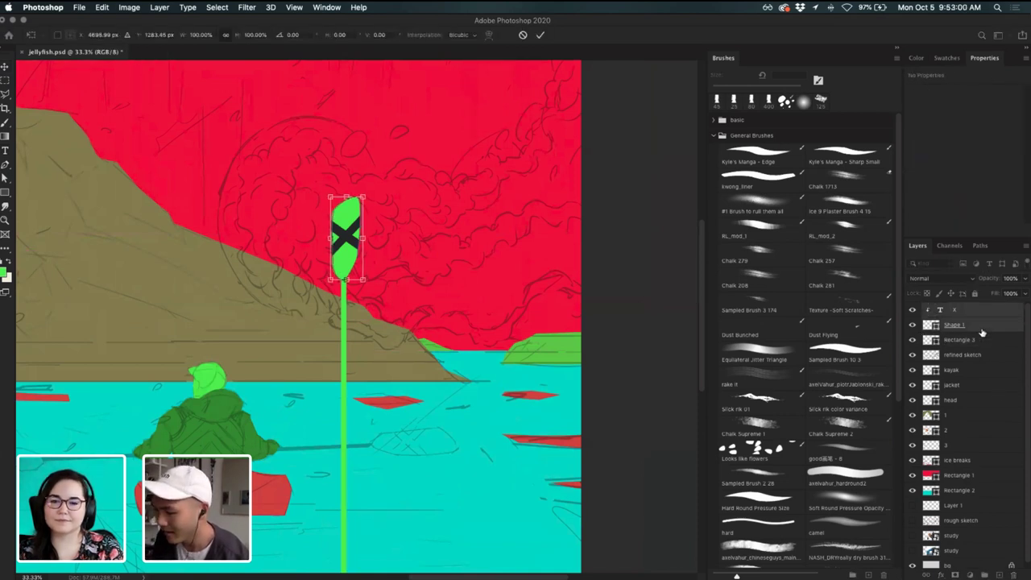
pyautogui.press('Return')
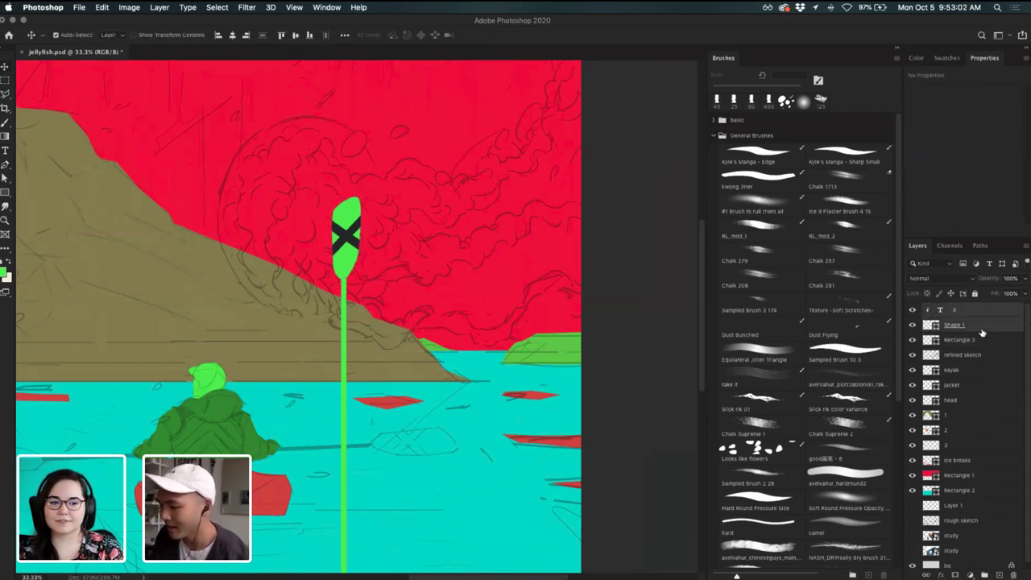
# - Duplicate the paddle blade together with its X and flip the copy vertically
pyautogui.press('super+0')
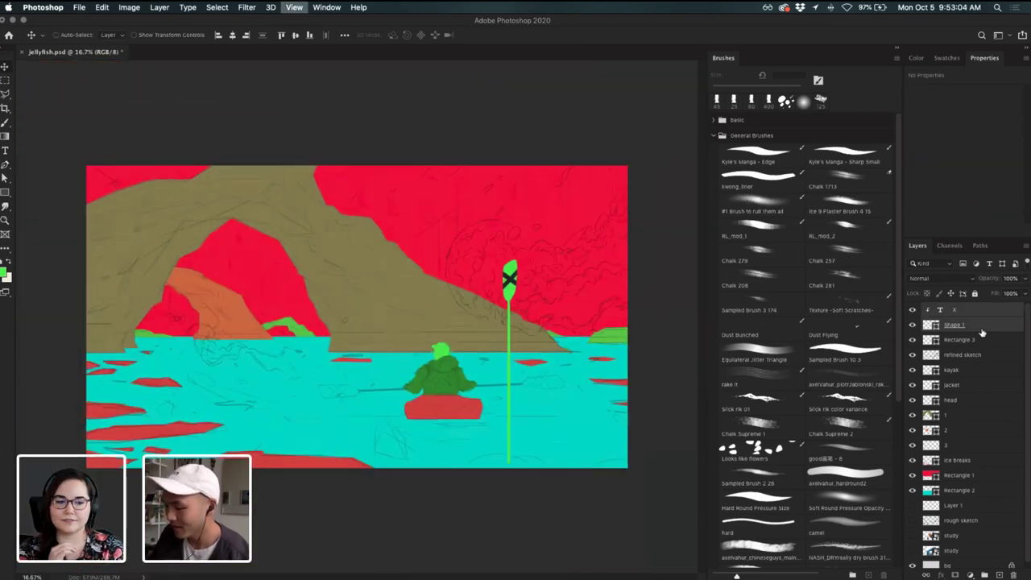
pyautogui.hscroll(3, 423, 299)
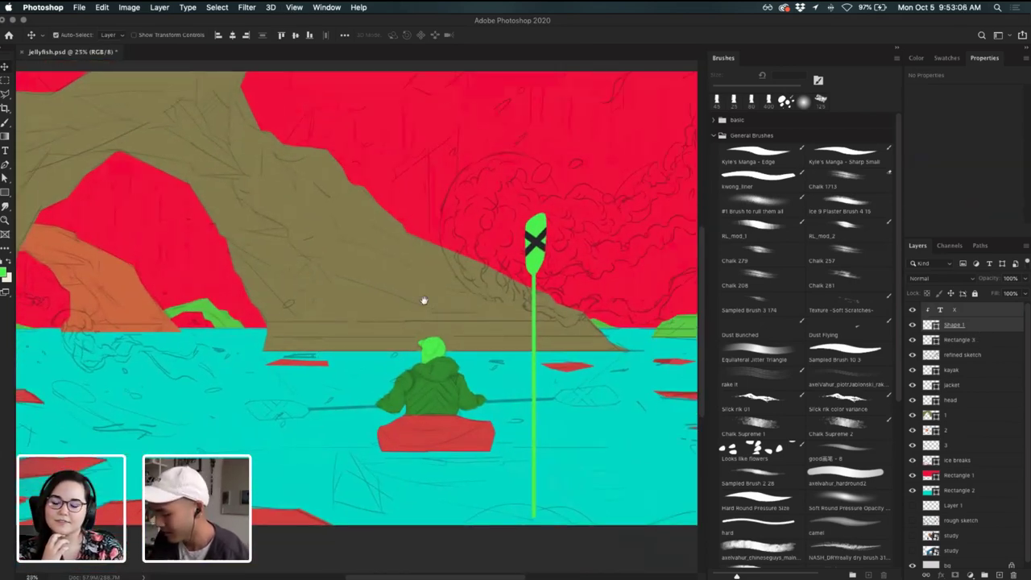
pyautogui.press('super+alt+t')
pyautogui.rightClick(512, 236)
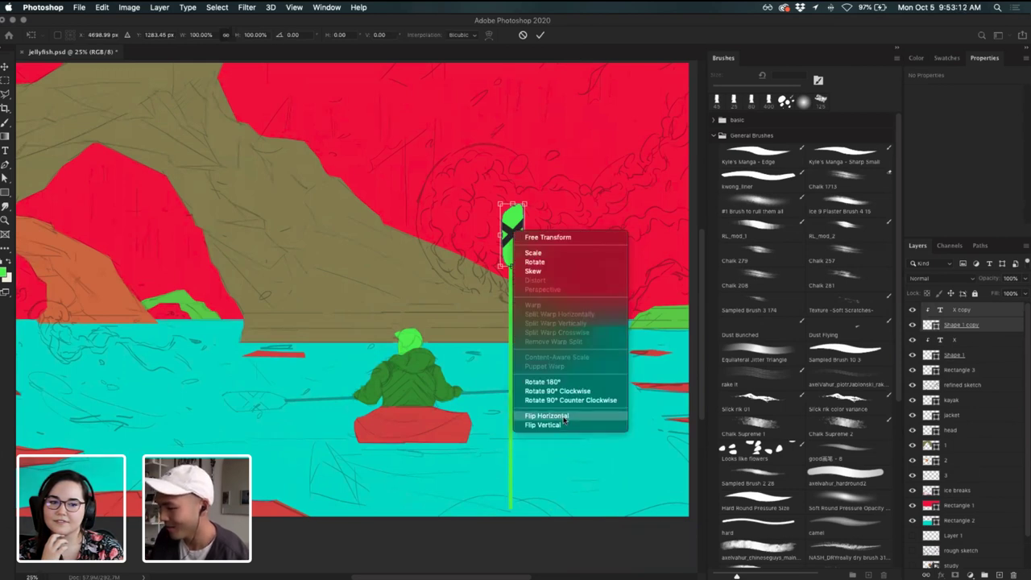
pyautogui.click(547, 416)
pyautogui.hotkey('ctrl', 'z')
pyautogui.rightClick(515, 219)
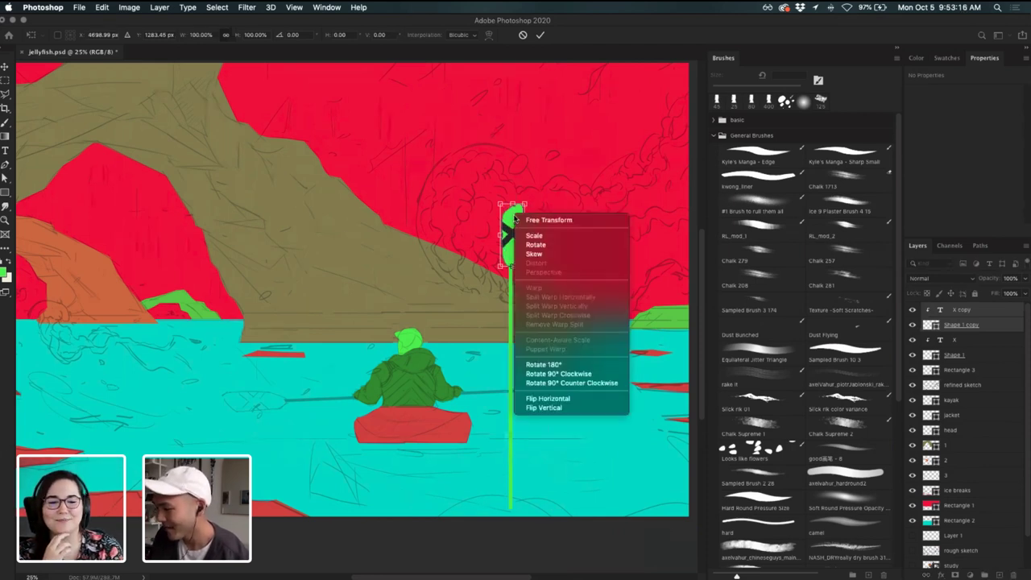
pyautogui.click(544, 408)
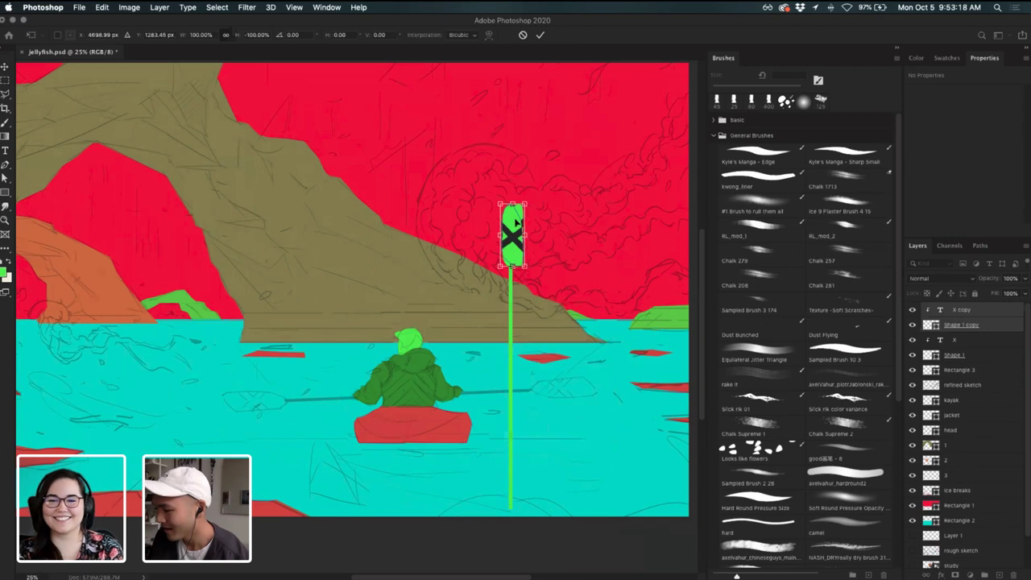
# - Move the duplicated blade and its X down to the lower end of the shaft and flip them horizontally
pyautogui.moveTo(513, 221); pyautogui.dragTo(512, 502)
pyautogui.rightClick(512, 502)
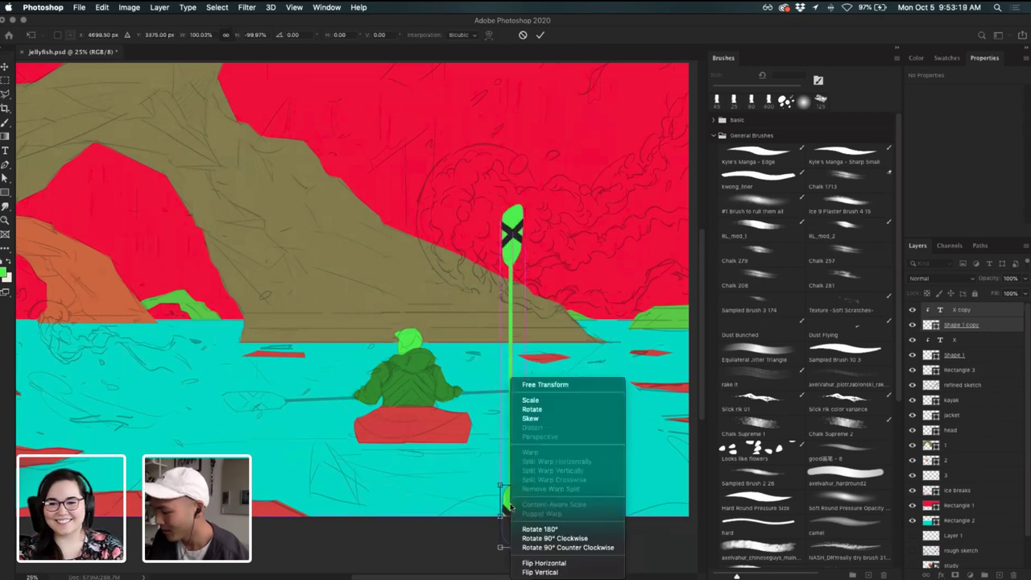
pyautogui.click(561, 562)
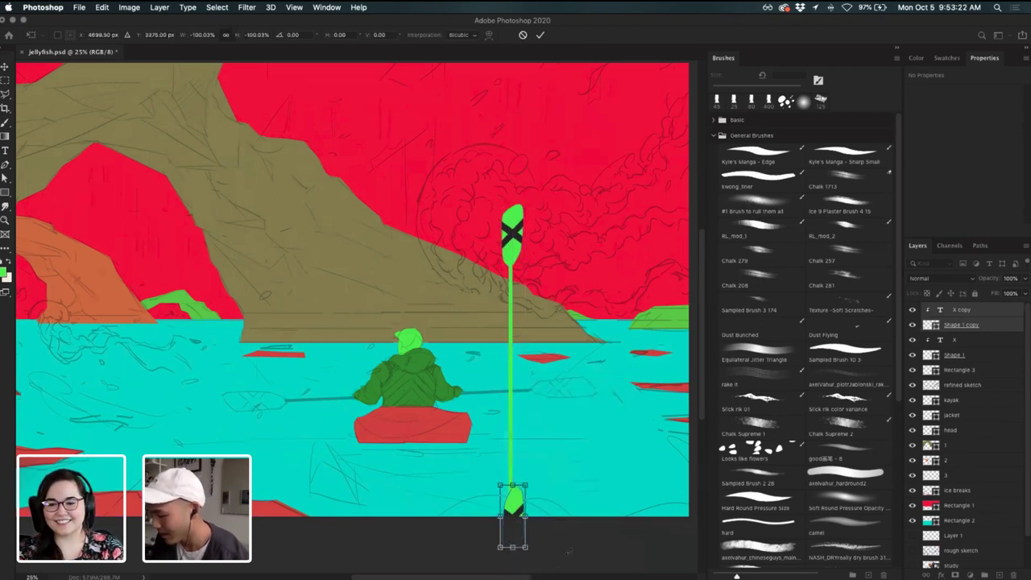
# - Shift the lower blade and its X slightly left so the blade's base meets the shaft, and apply the transform
pyautogui.press('super+plus')
pyautogui.press('super+plus')
pyautogui.moveTo(495, 410); pyautogui.dragTo(156, 156)
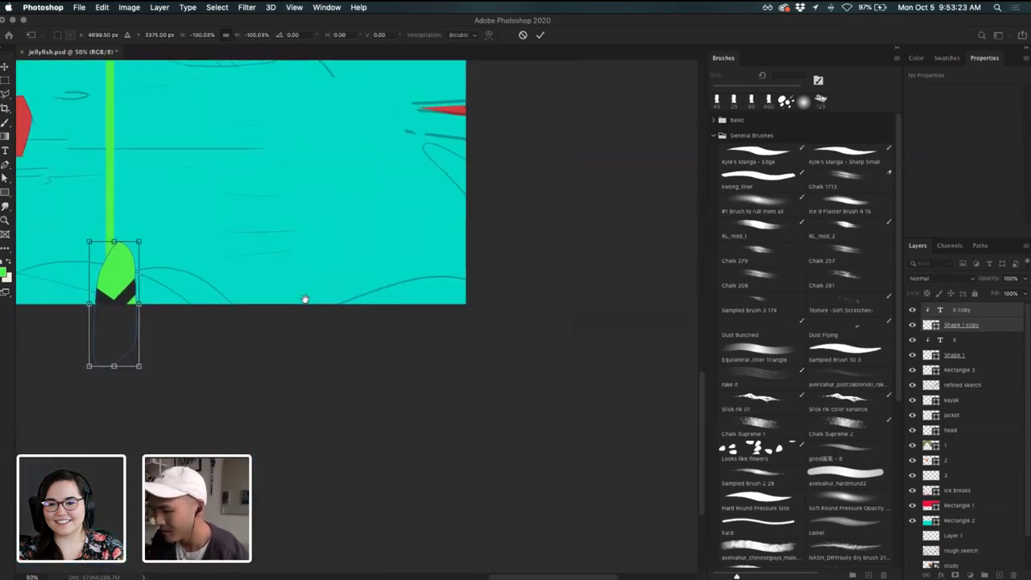
pyautogui.scroll(5, 305, 299)
pyautogui.hscroll(-5, 304, 300)
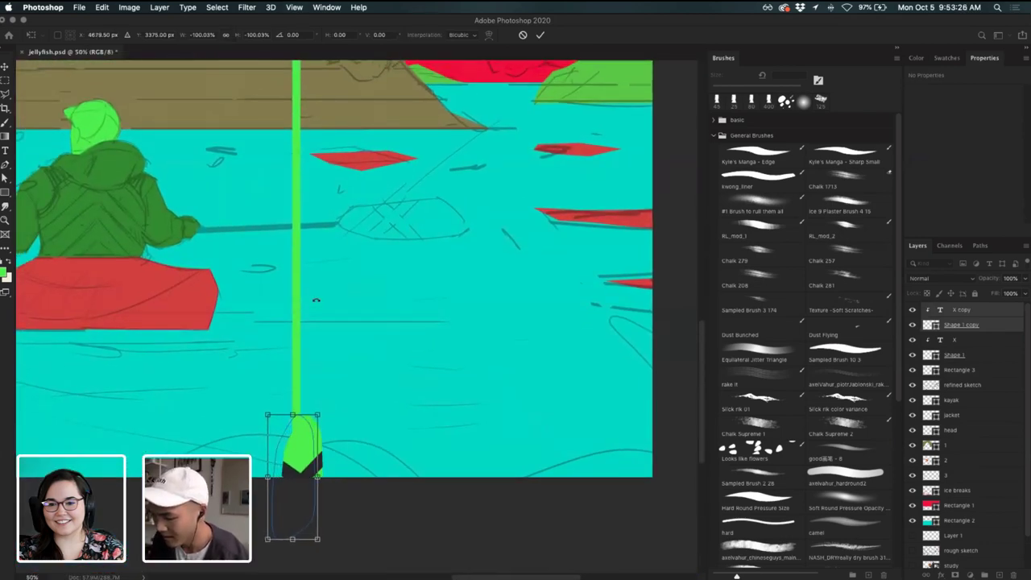
pyautogui.press('Return')
pyautogui.press('super+minus')
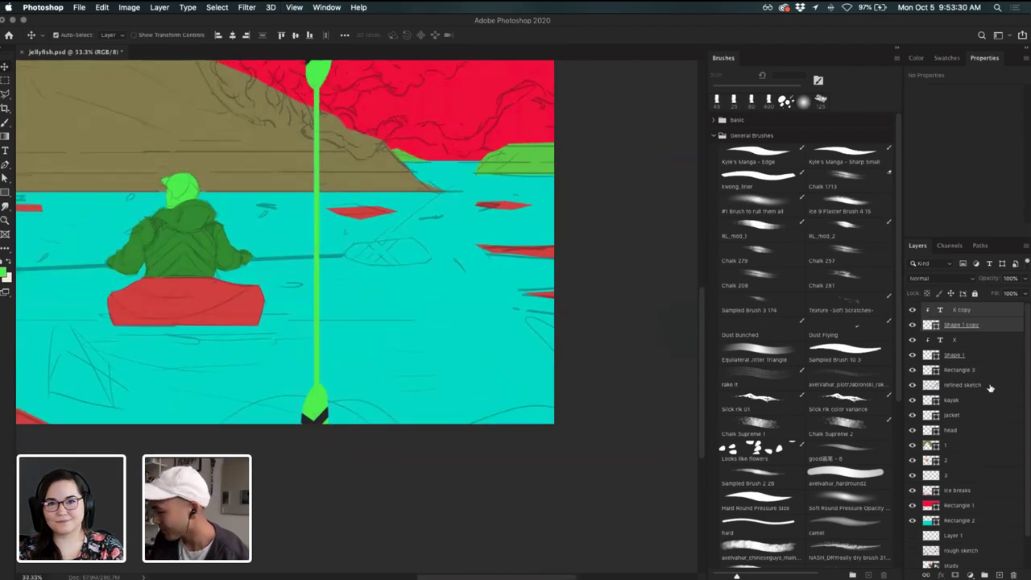
# - Try to rotate both blades and their X marks to nearly horizontal without the shaft, and undo the rotation
pyautogui.click(978, 356)
pyautogui.keyDown('shift'); pyautogui.click(987, 313); pyautogui.keyUp('shift')
pyautogui.moveTo(312, 185); pyautogui.dragTo(370, 267)
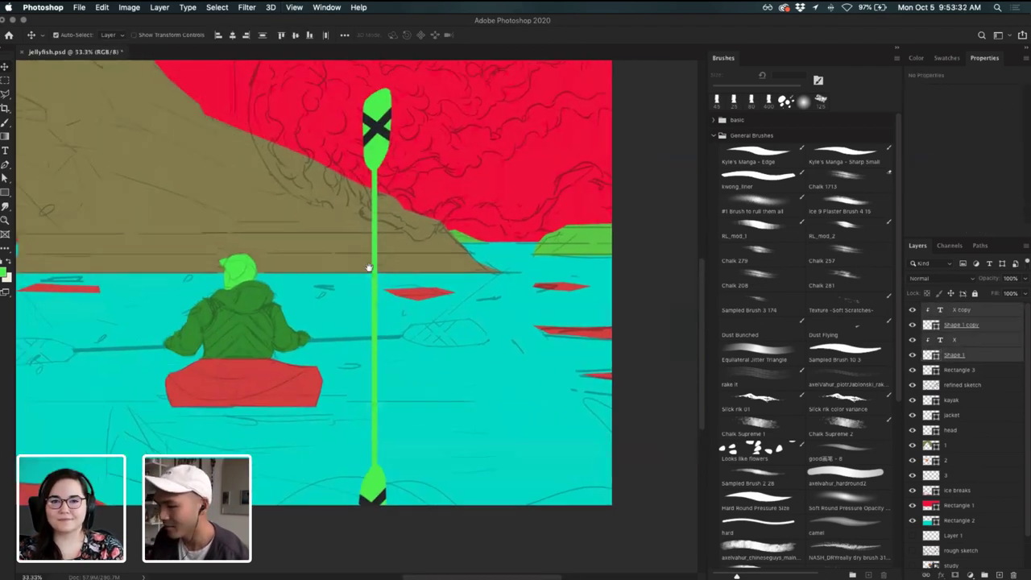
pyautogui.press('super+t')
pyautogui.moveTo(451, 186); pyautogui.dragTo(543, 367)
pyautogui.press('Return')
pyautogui.press('super+z')
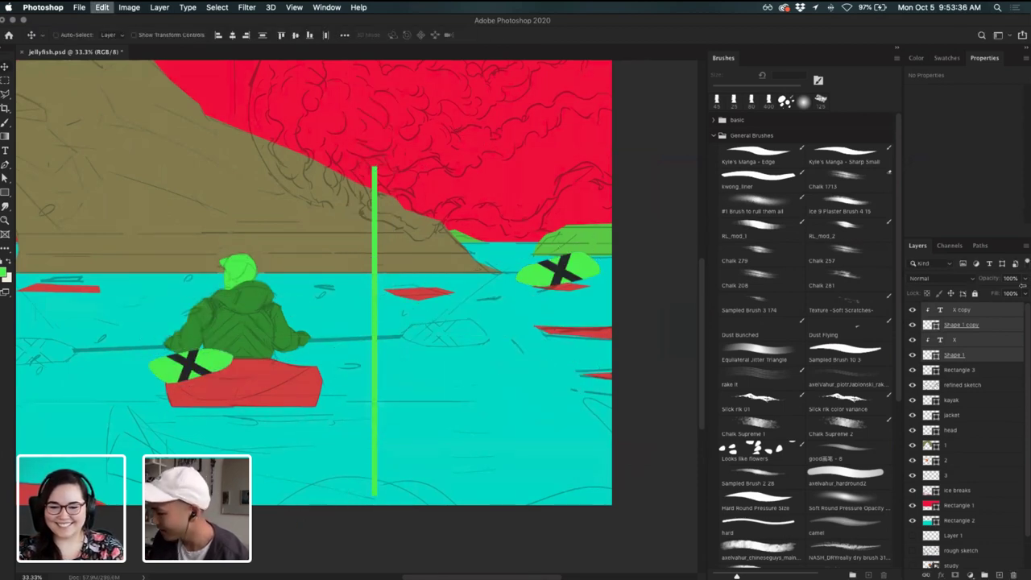
# - Rename the paddle shaft's rectangle layer as handle
pyautogui.click(978, 370)
pyautogui.doubleClick(966, 372)
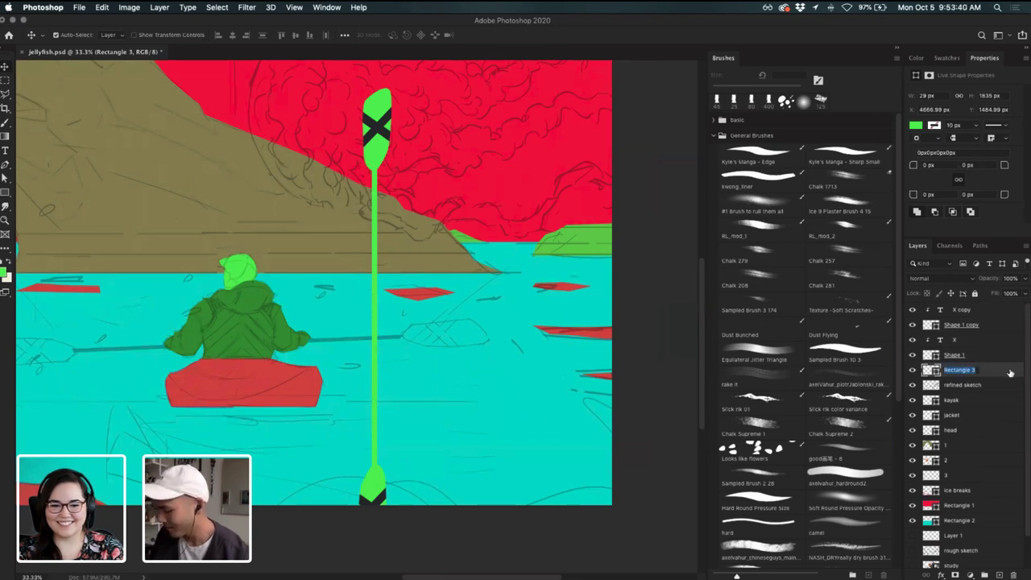
pyautogui.write('handle')
pyautogui.press('Return')
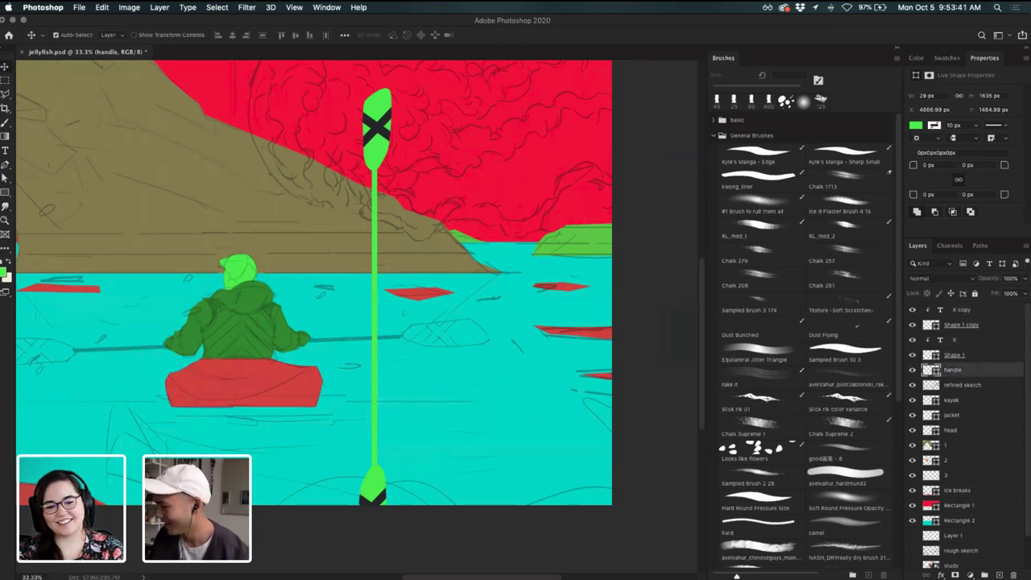
# - Rotate the handle, both blades and their X marks together by 90 degrees so the paddle lies horizontally
pyautogui.keyDown('shift'); pyautogui.click(1002, 316); pyautogui.keyUp('shift')
pyautogui.press('super+t')
pyautogui.moveTo(624, 238); pyautogui.dragTo(569, 395)
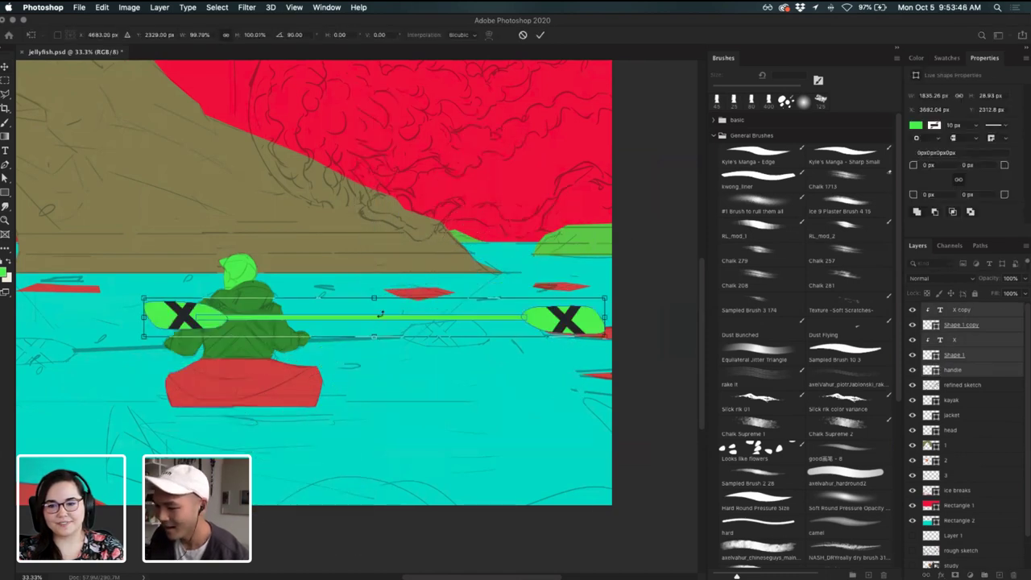
# - Move the whole paddle across the kayaker's hands and tilt it to about 87.6 degrees to follow the sketched paddle
pyautogui.hscroll(-3, 564, 310)
pyautogui.moveTo(633, 310); pyautogui.dragTo(494, 334)
pyautogui.moveTo(565, 293); pyautogui.dragTo(586, 312)
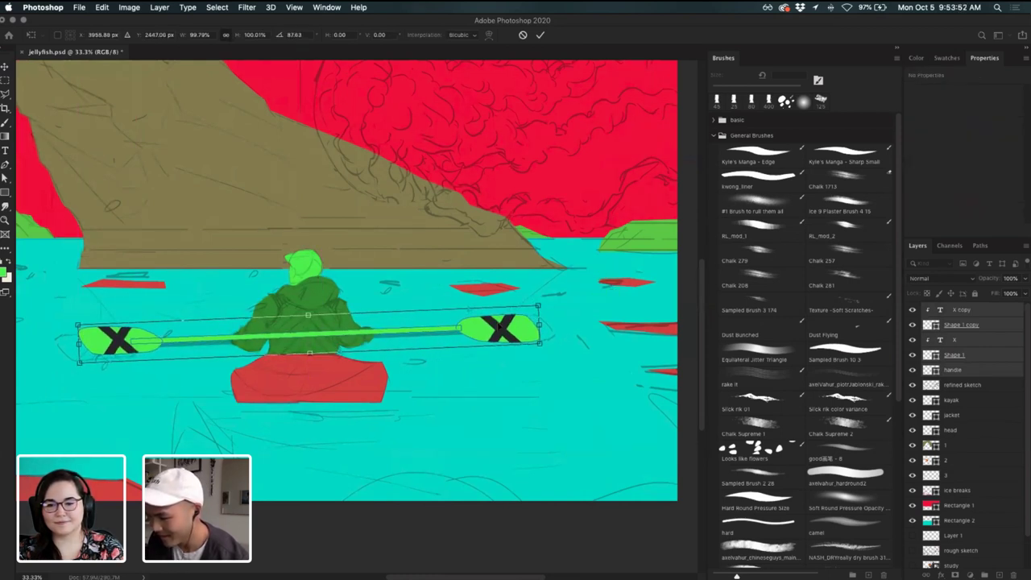
pyautogui.moveTo(500, 322); pyautogui.dragTo(491, 328)
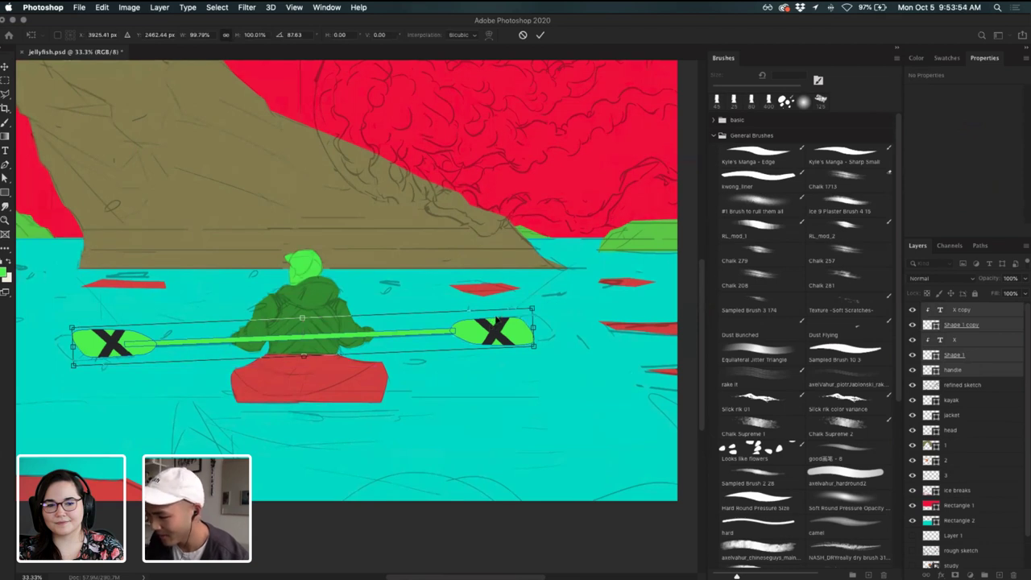
# - Nudge the paddle slightly left and down onto the sketched paddle, and apply the transform
pyautogui.press('Left')
pyautogui.press('Left')
pyautogui.press('Left')
pyautogui.press('Down')
pyautogui.press('Down')
pyautogui.press('Down')
pyautogui.press('Down')
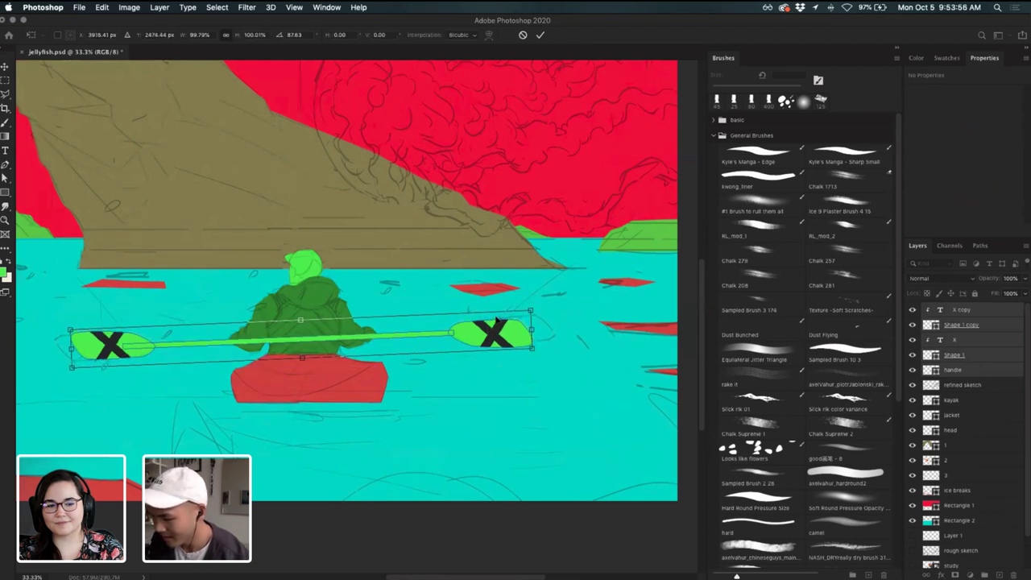
pyautogui.press('Return')
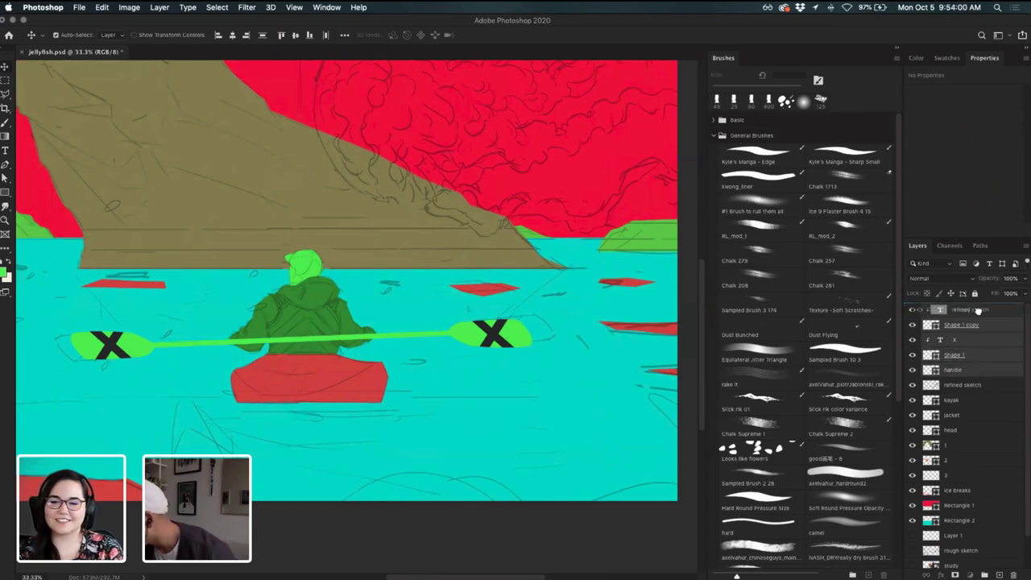
# - Select the handle layer directly above the refined sketch layer
pyautogui.click(981, 385)
pyautogui.click(989, 370)
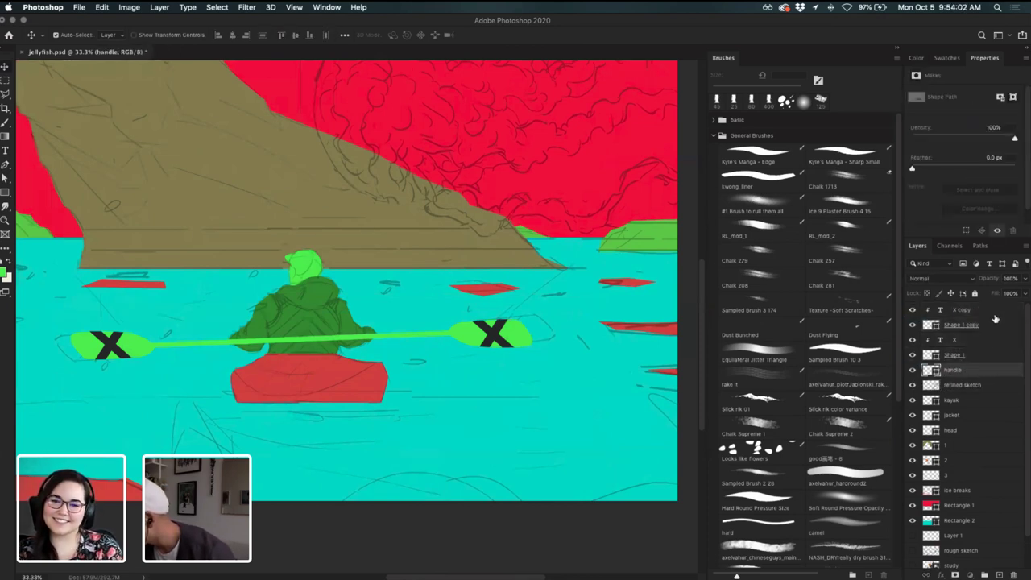
# - Move the paddle's handle, blade shape and X layers together below the head layer in the layer stack
pyautogui.keyDown('shift'); pyautogui.click(982, 355); pyautogui.keyUp('shift')
pyautogui.scroll(-2, 966, 400)
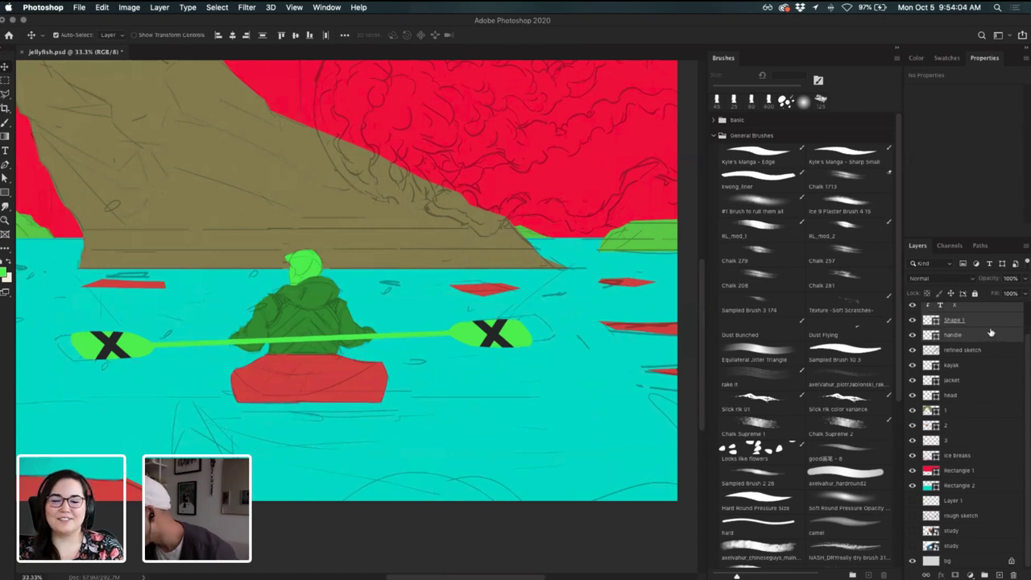
pyautogui.moveTo(990, 332); pyautogui.dragTo(981, 402)
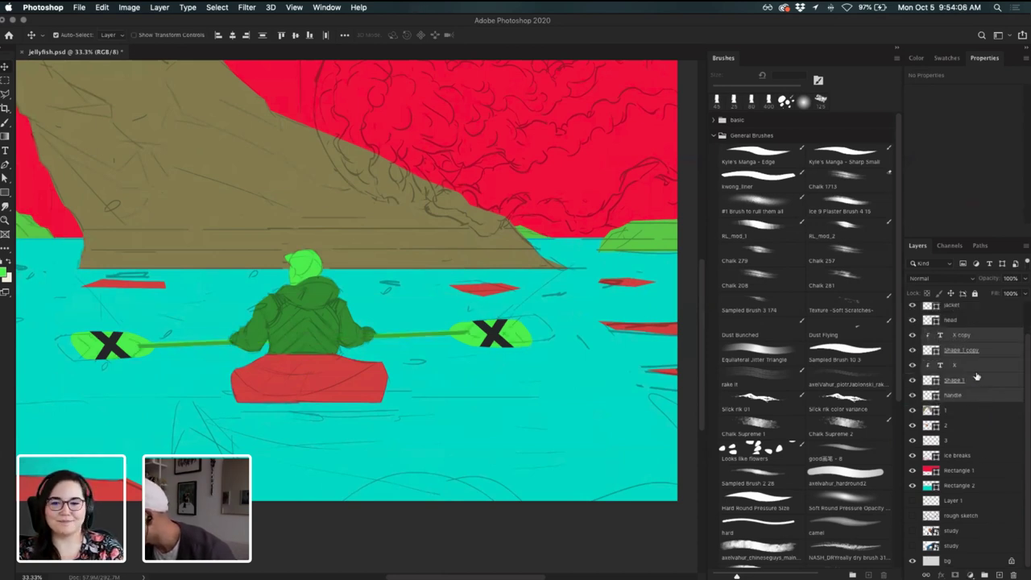
pyautogui.press('super+z')
pyautogui.moveTo(991, 361); pyautogui.dragTo(979, 431)
# - Group the head, jacket and kayak layers and name the group "guy"
pyautogui.click(974, 355)
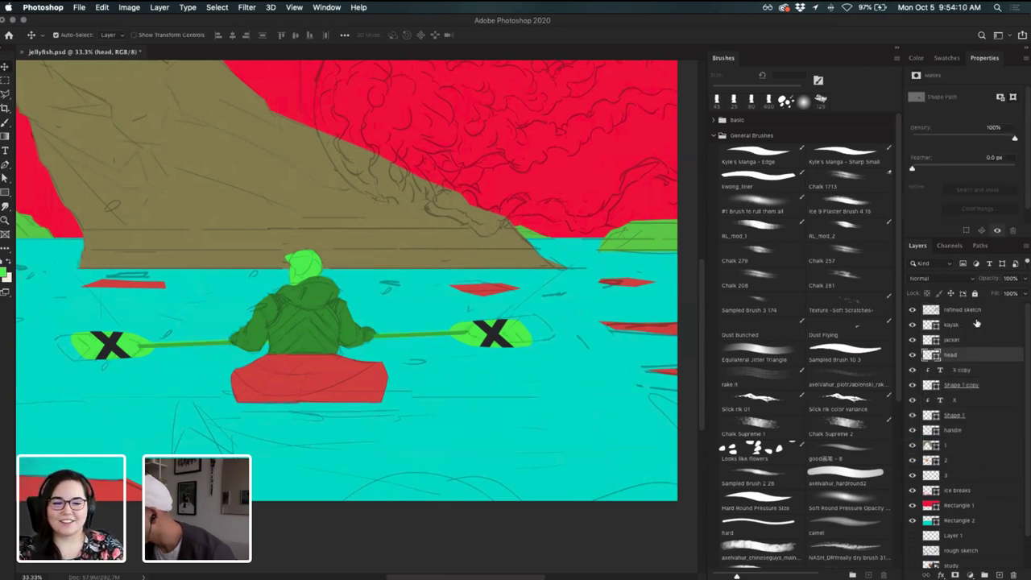
pyautogui.keyDown('shift'); pyautogui.click(979, 326); pyautogui.keyUp('shift')
pyautogui.press('super+g')
pyautogui.doubleClick(952, 323)
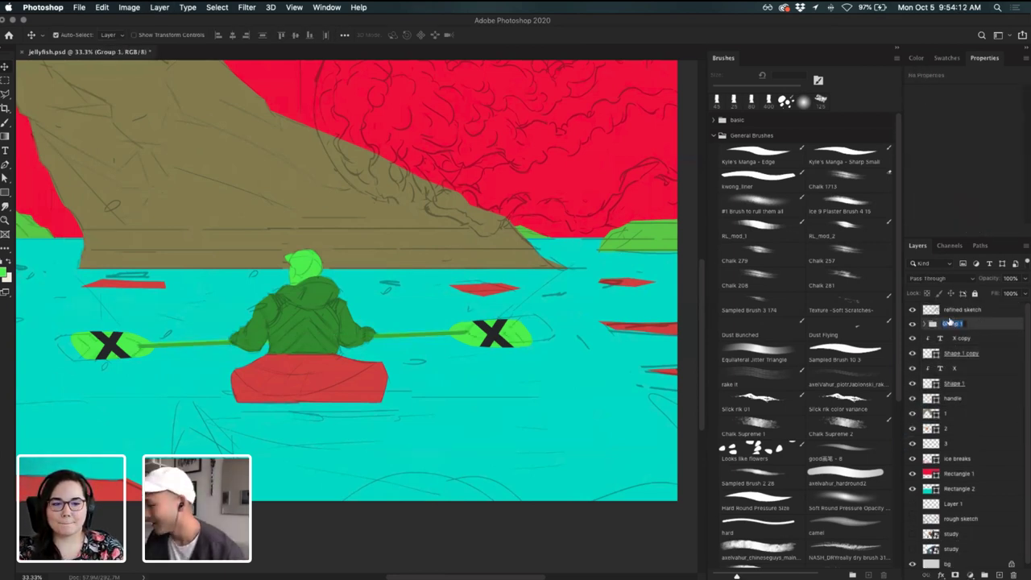
pyautogui.write('gu')
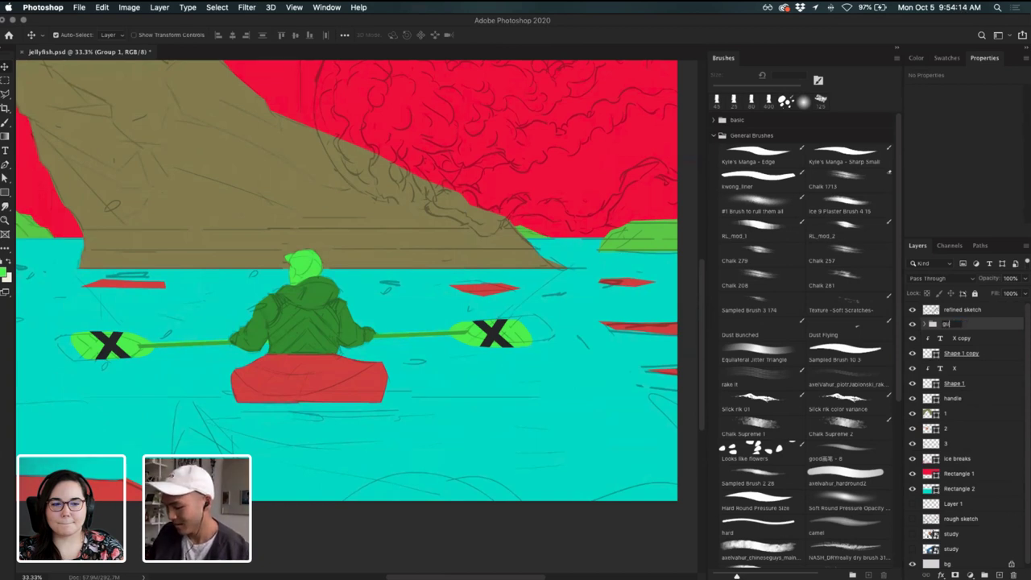
pyautogui.write('y')
pyautogui.press('Return')
# - Group the X letters, blade shapes and handle layers and name the group "paddle"
pyautogui.click(963, 339)
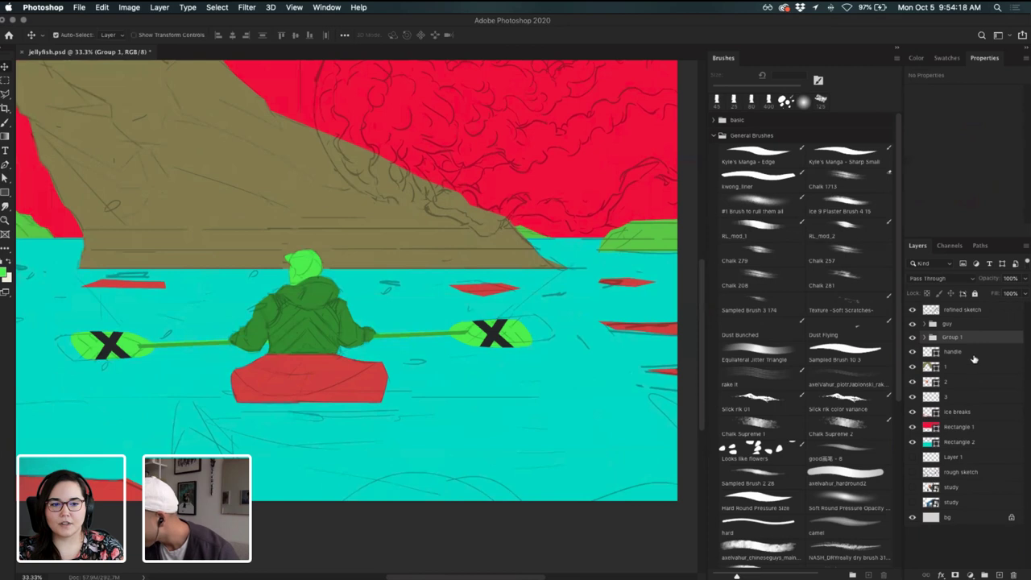
pyautogui.keyDown('shift'); pyautogui.click(976, 385); pyautogui.keyUp('shift')
pyautogui.press('super+g')
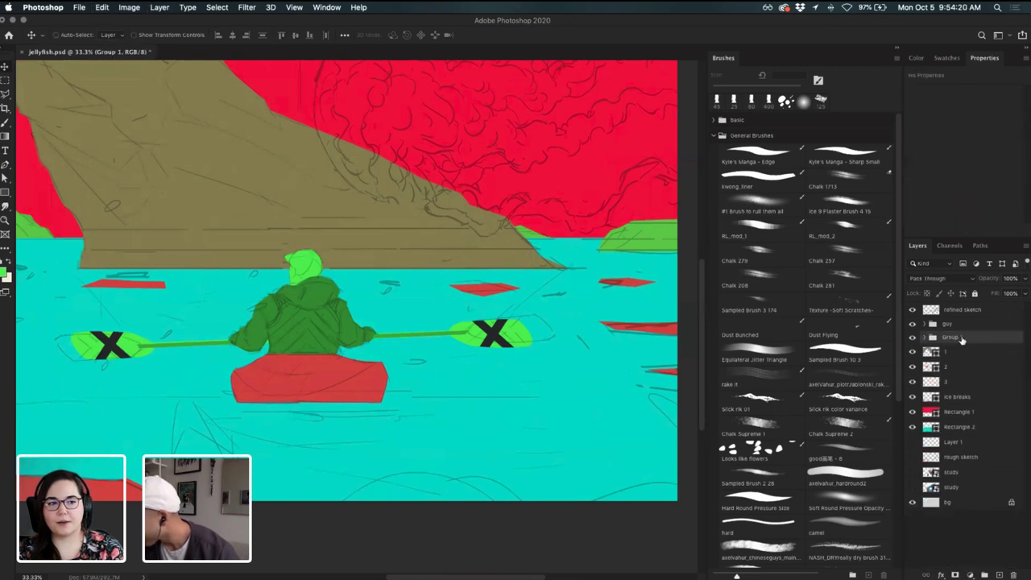
pyautogui.doubleClick(953, 337)
pyautogui.write('paddle')
pyautogui.press('Return')
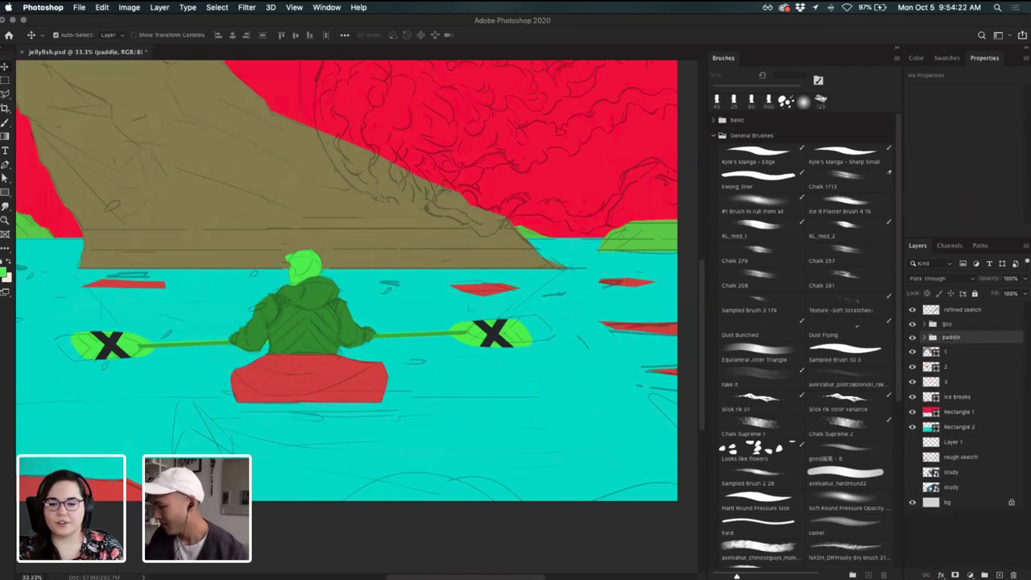
pyautogui.click(959, 384)
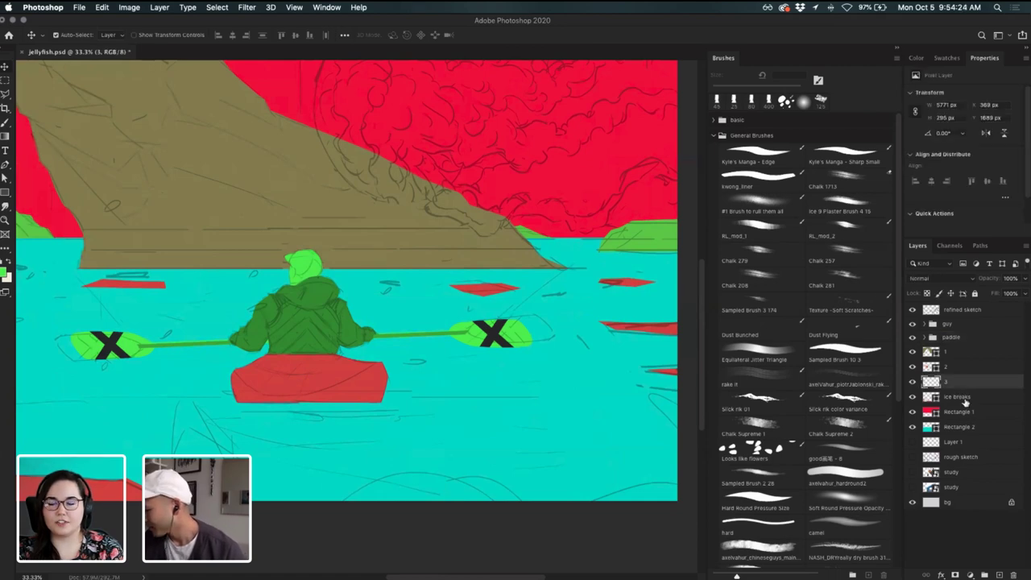
pyautogui.click(961, 399)
pyautogui.click(966, 457)
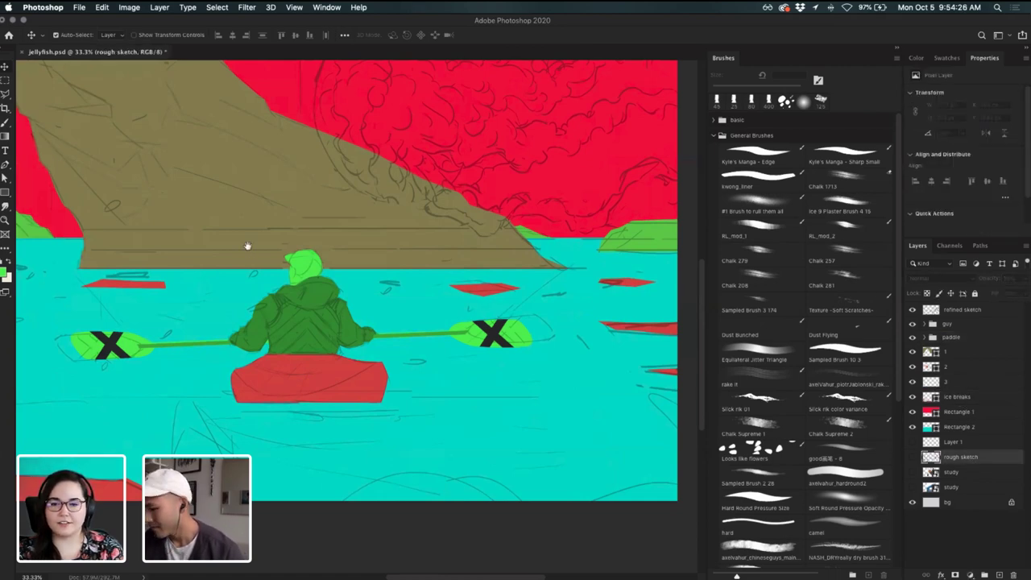
pyautogui.moveTo(248, 246); pyautogui.dragTo(538, 347)
pyautogui.moveTo(303, 303)
pyautogui.mouseDown()
pyautogui.moveTo(321, 307)
pyautogui.moveTo(289, 315)
pyautogui.mouseUp()
# - Add a new empty layer directly above the guy group, under the refined sketch
pyautogui.click(983, 353)
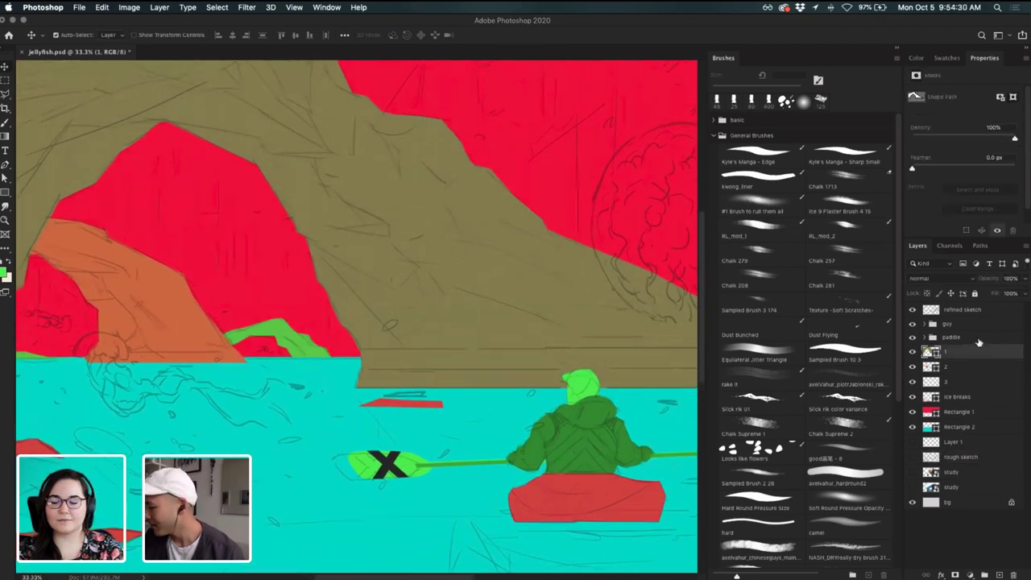
pyautogui.click(984, 325)
pyautogui.click(998, 574)
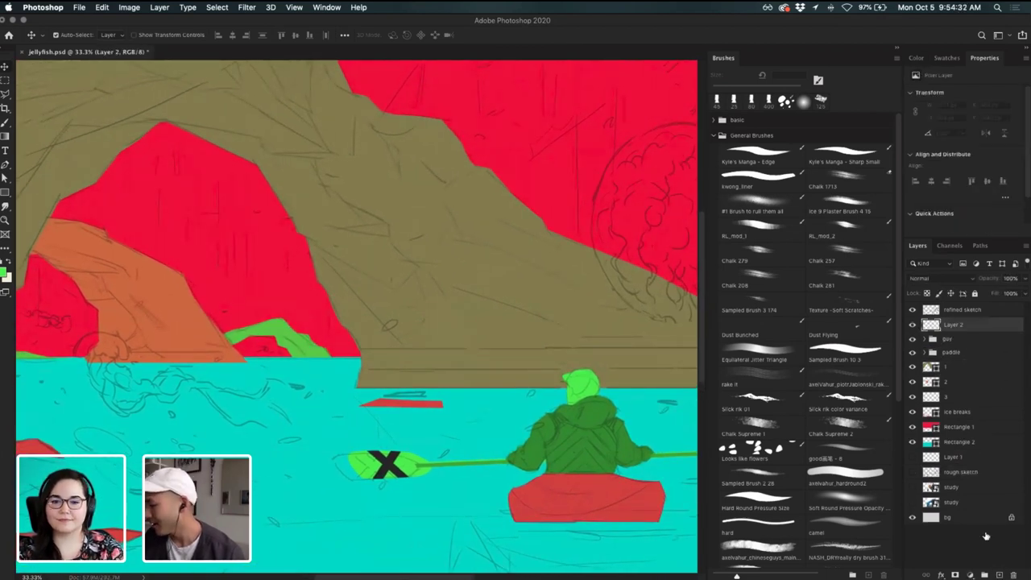
# - Set the foreground color to a bright, saturated green
pyautogui.moveTo(472, 324); pyautogui.dragTo(361, 396)
pyautogui.moveTo(538, 312)
pyautogui.mouseDown()
pyautogui.moveTo(368, 363)
pyautogui.moveTo(432, 358)
pyautogui.mouseUp()
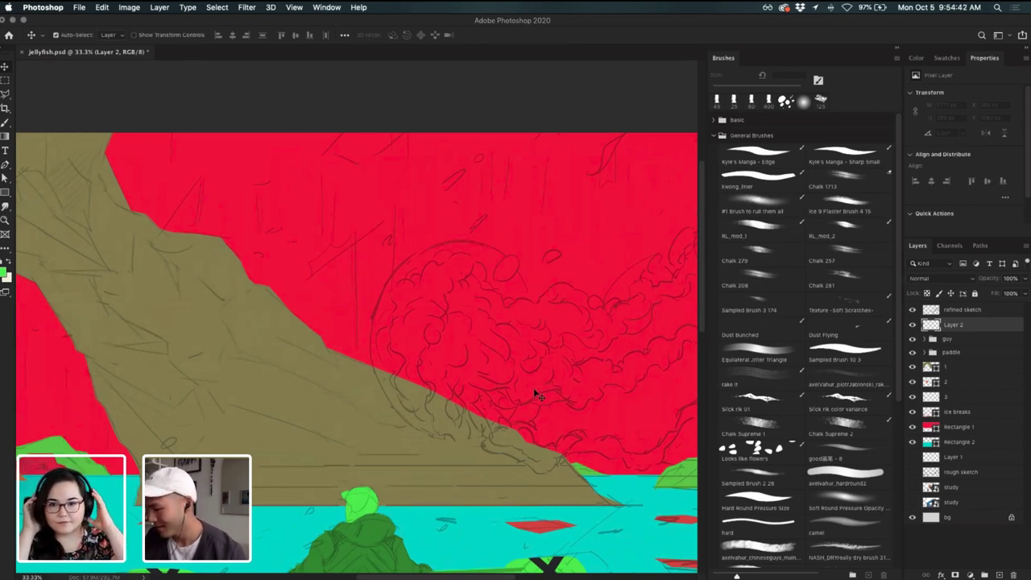
pyautogui.press('i')
pyautogui.click(5, 274)
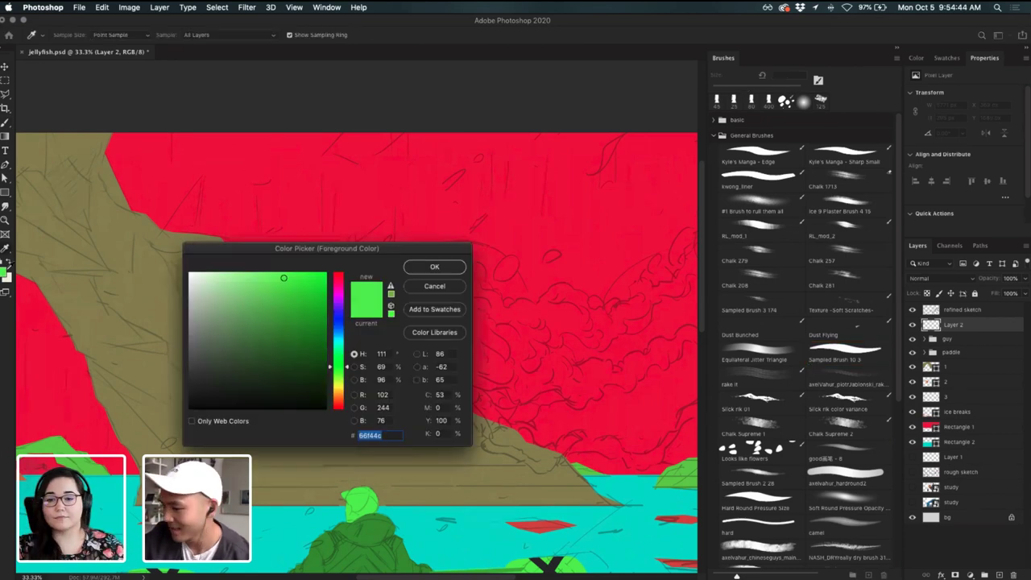
pyautogui.click(338, 277)
pyautogui.moveTo(311, 296); pyautogui.dragTo(260, 278)
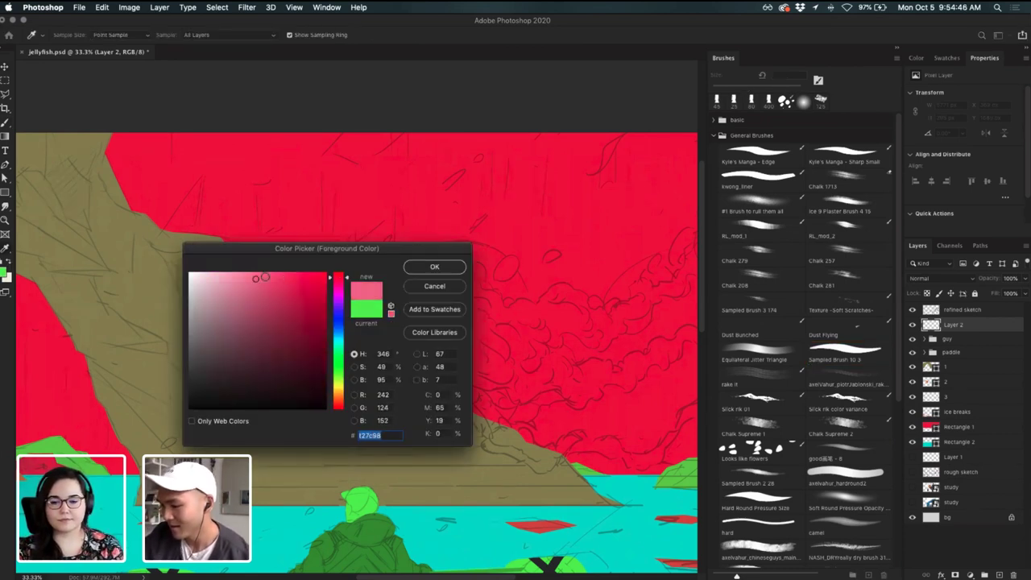
pyautogui.click(339, 364)
pyautogui.click(288, 278)
pyautogui.click(434, 266)
# - Paint a green arc along the left edge of the sketched jellyfish bell with the 80 px Sampled Brush 10 3
pyautogui.press('b')
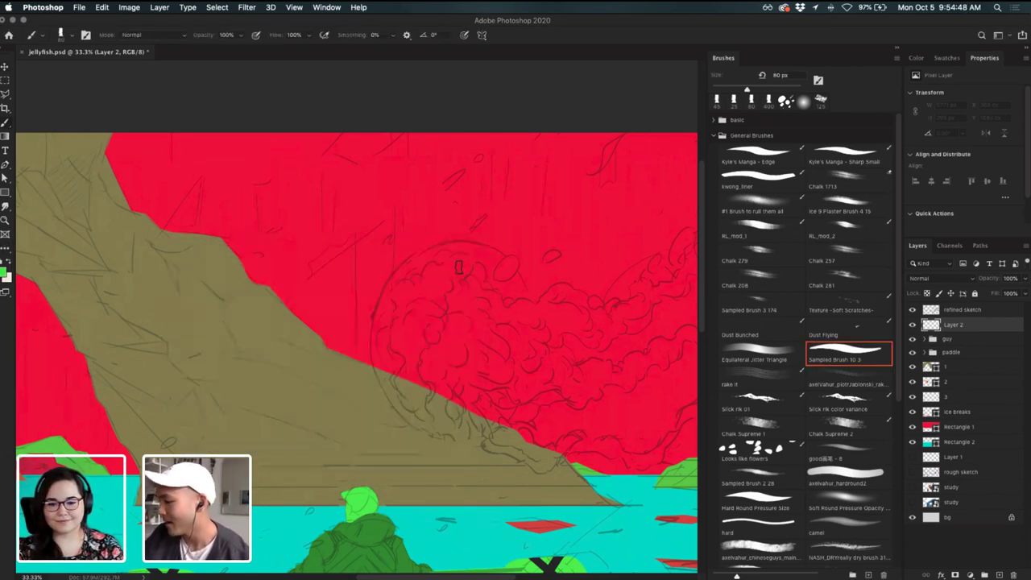
pyautogui.moveTo(440, 252); pyautogui.dragTo(380, 360)
pyautogui.press('super+z')
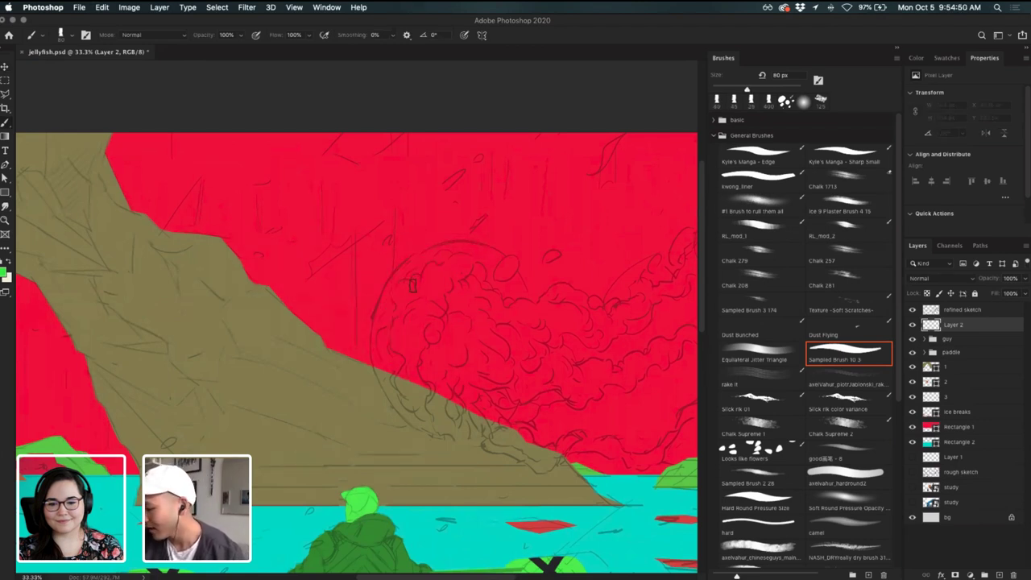
pyautogui.moveTo(442, 251)
pyautogui.mouseDown()
pyautogui.moveTo(423, 257)
pyautogui.moveTo(371, 363)
pyautogui.moveTo(375, 354)
pyautogui.mouseUp()
pyautogui.press('super+z')
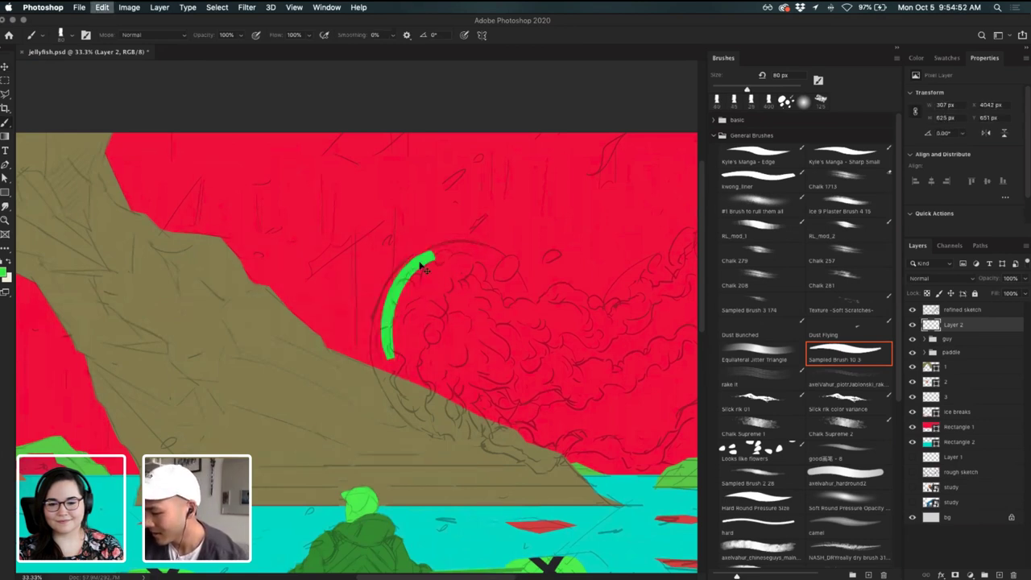
pyautogui.press('super+z')
pyautogui.moveTo(427, 254); pyautogui.dragTo(391, 371)
pyautogui.moveTo(419, 259)
pyautogui.mouseDown()
pyautogui.moveTo(394, 392)
pyautogui.moveTo(395, 294)
pyautogui.moveTo(399, 282)
pyautogui.moveTo(412, 393)
pyautogui.mouseUp()
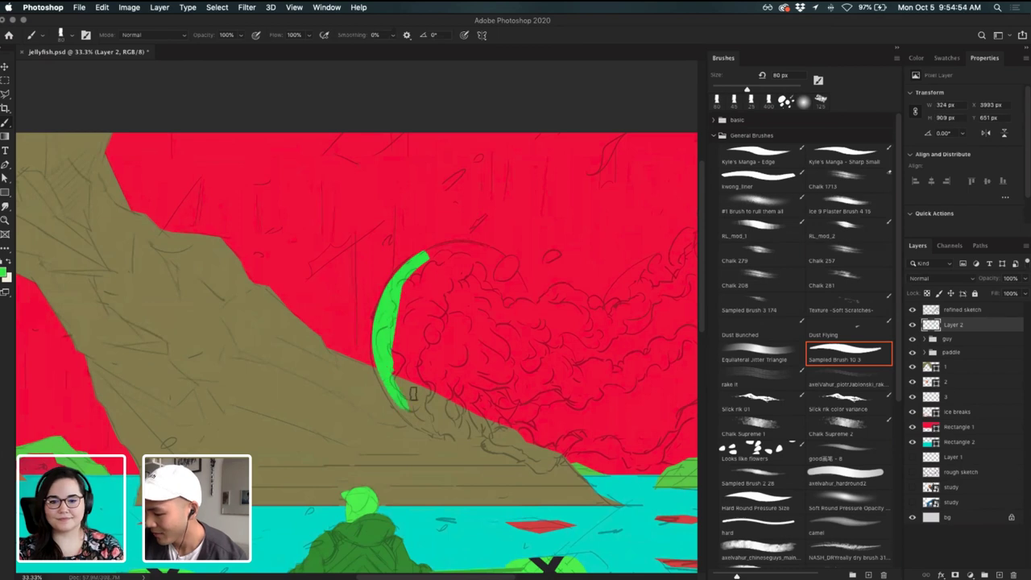
# - Lower the opacity of the refined sketch layer and make Layer 2 active again
pyautogui.click(963, 311)
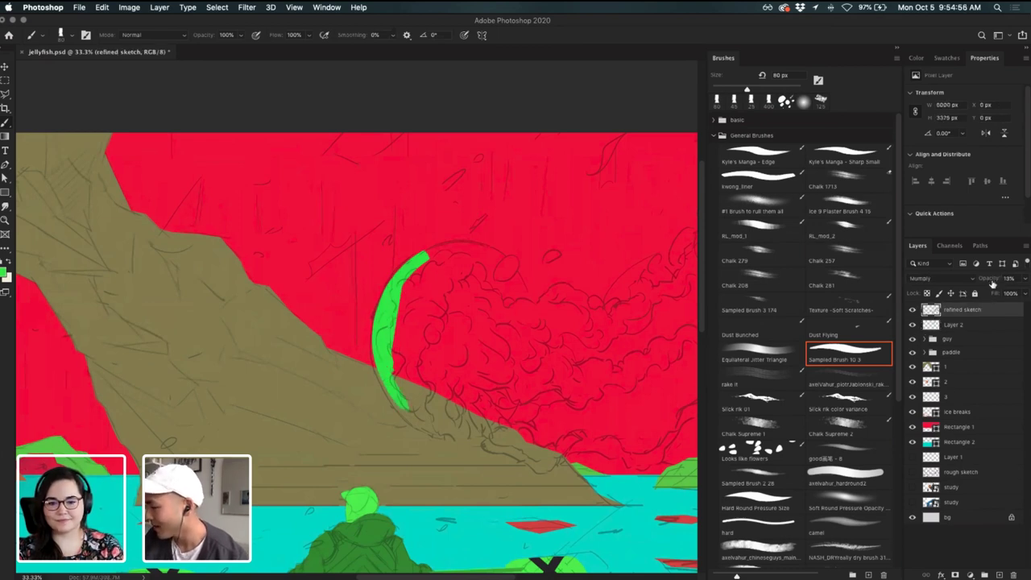
pyautogui.click(970, 327)
pyautogui.press('super+equal')
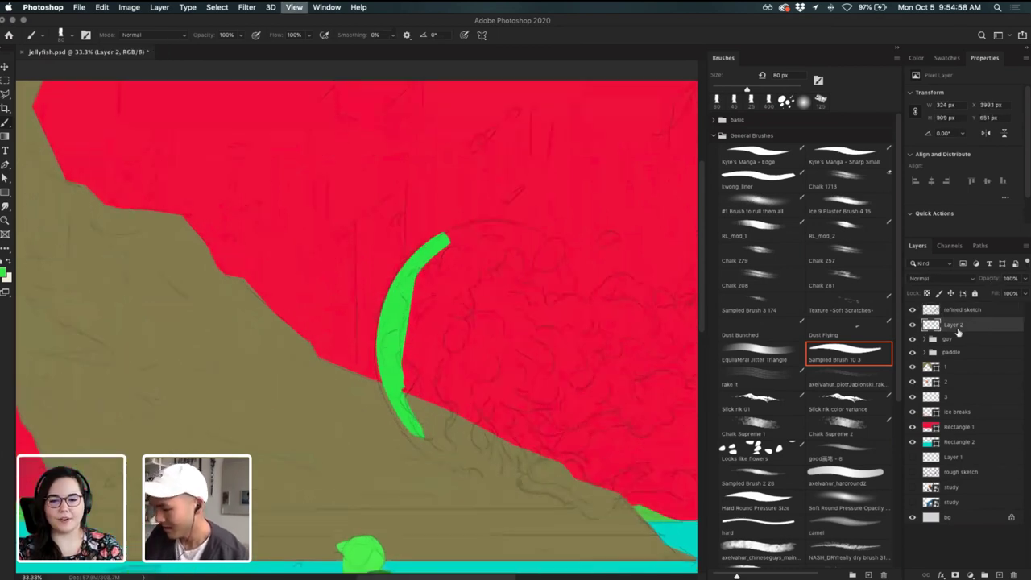
# - Switch to the kwong_liner brush at 40 px and extend the green arc along the bell's lower-left edge
pyautogui.moveTo(387, 414); pyautogui.dragTo(427, 456)
pyautogui.press('super+z')
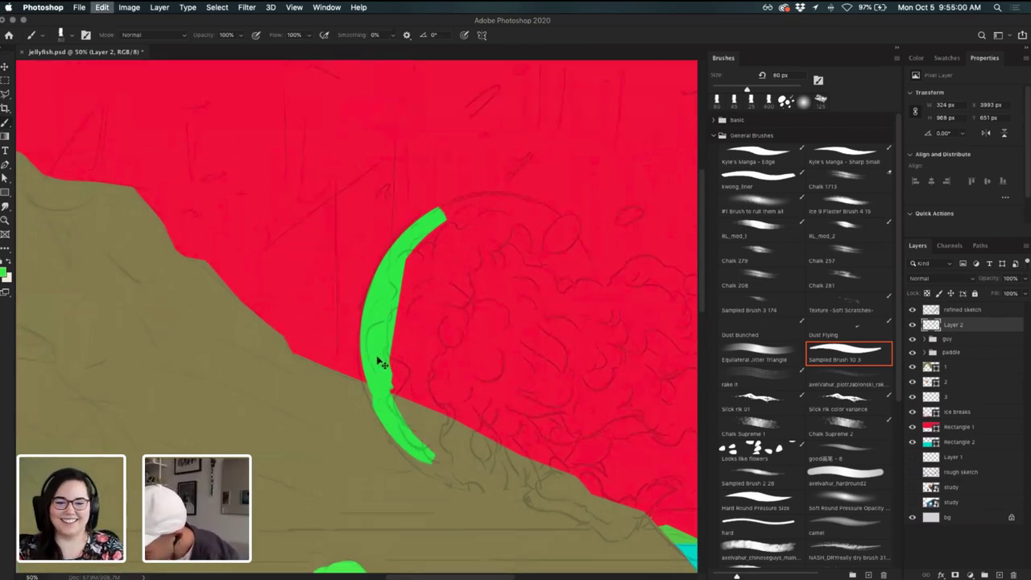
pyautogui.click(765, 161)
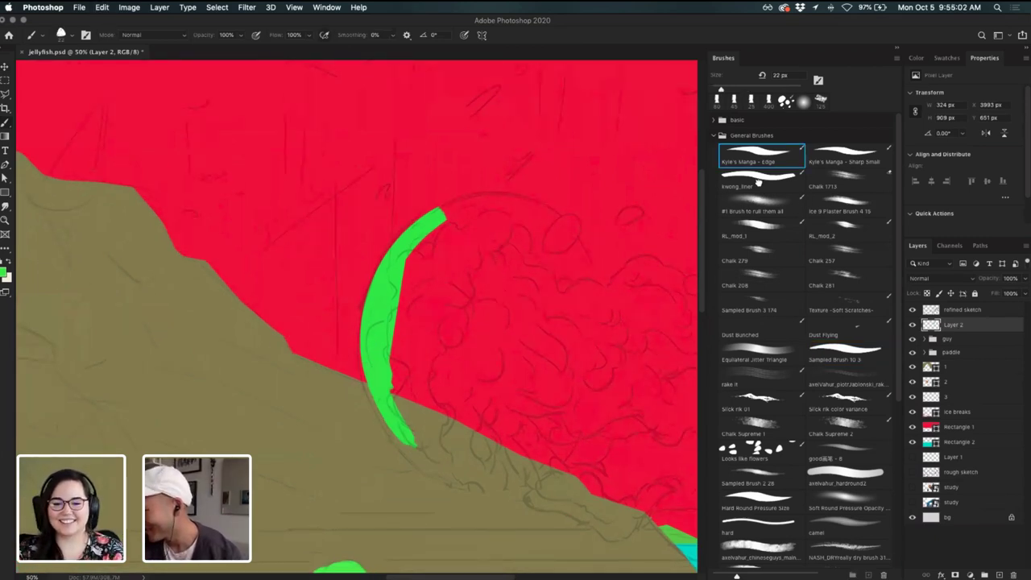
pyautogui.click(757, 182)
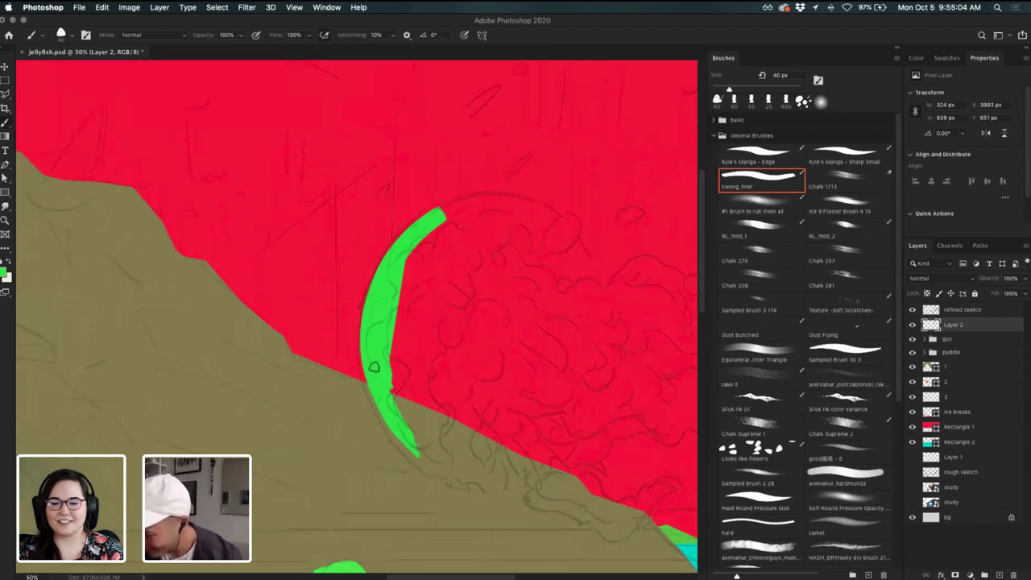
pyautogui.moveTo(366, 320); pyautogui.dragTo(433, 470)
pyautogui.press('super+z')
pyautogui.moveTo(363, 323); pyautogui.dragTo(441, 493)
pyautogui.press('super+z')
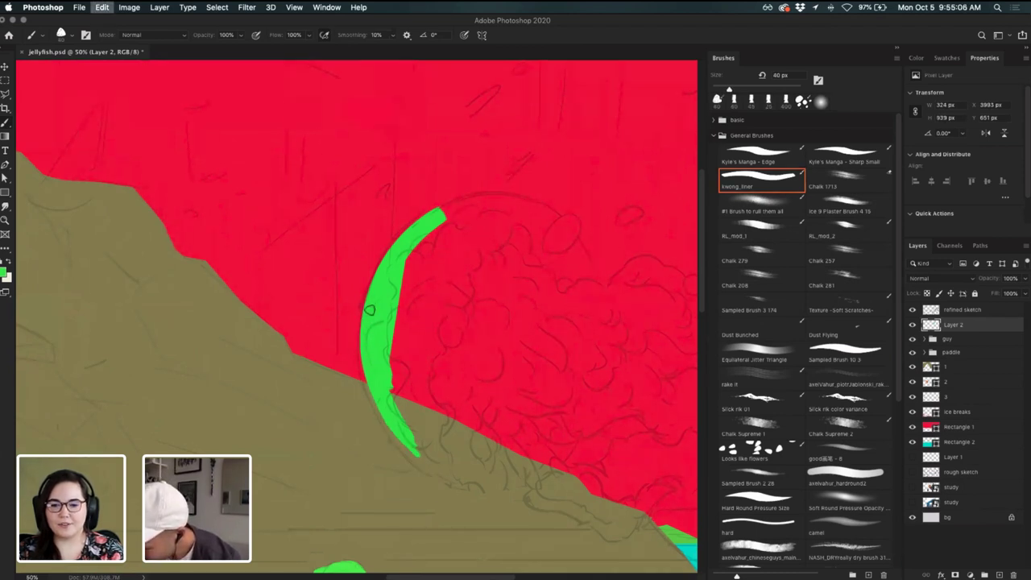
pyautogui.moveTo(367, 319); pyautogui.dragTo(430, 467)
pyautogui.press('super+z')
pyautogui.moveTo(366, 339); pyautogui.dragTo(427, 461)
pyautogui.moveTo(370, 365); pyautogui.dragTo(437, 477)
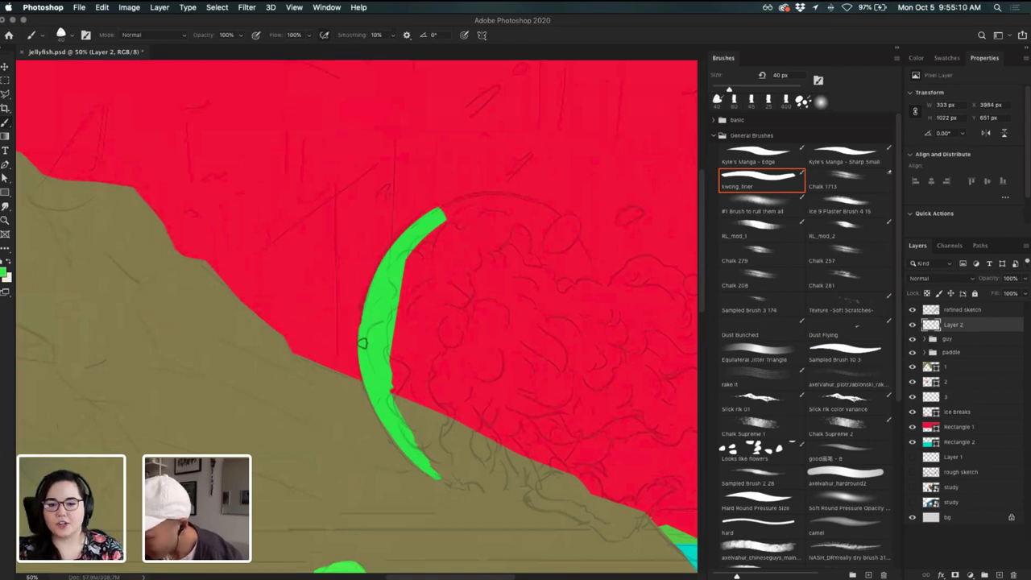
# - Smooth the arc's upper-left edge and continue the green outline over the top of the jellyfish bell
pyautogui.moveTo(364, 328)
pyautogui.mouseDown()
pyautogui.moveTo(451, 216)
pyautogui.moveTo(383, 260)
pyautogui.mouseUp()
pyautogui.moveTo(354, 250); pyautogui.dragTo(443, 228)
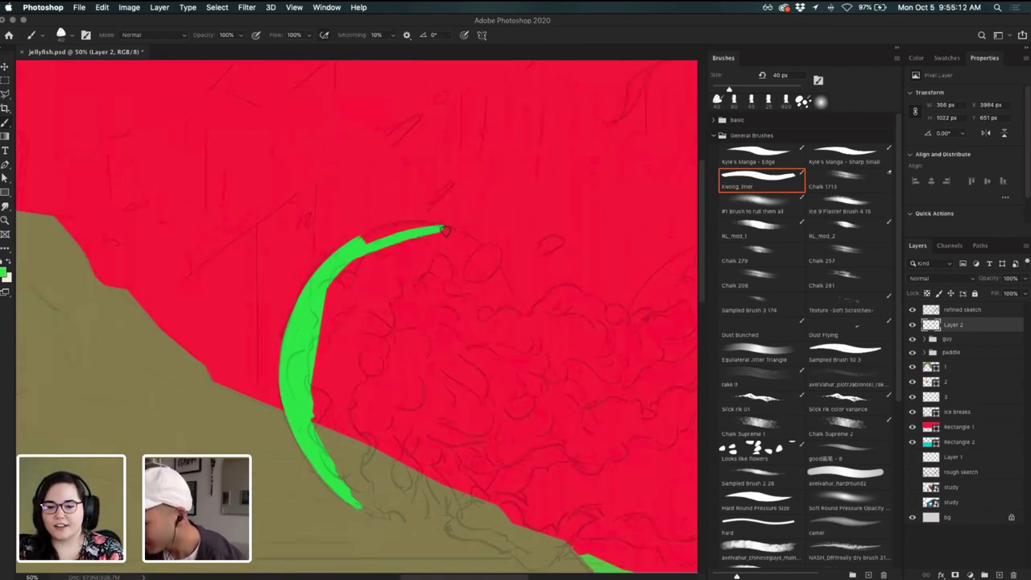
pyautogui.press('super+z')
pyautogui.moveTo(352, 242); pyautogui.dragTo(457, 231)
pyautogui.press('super+z')
pyautogui.moveTo(358, 243)
pyautogui.mouseDown()
pyautogui.moveTo(396, 228)
pyautogui.moveTo(491, 250)
pyautogui.mouseUp()
pyautogui.press('super+z')
pyautogui.moveTo(390, 232); pyautogui.dragTo(485, 249)
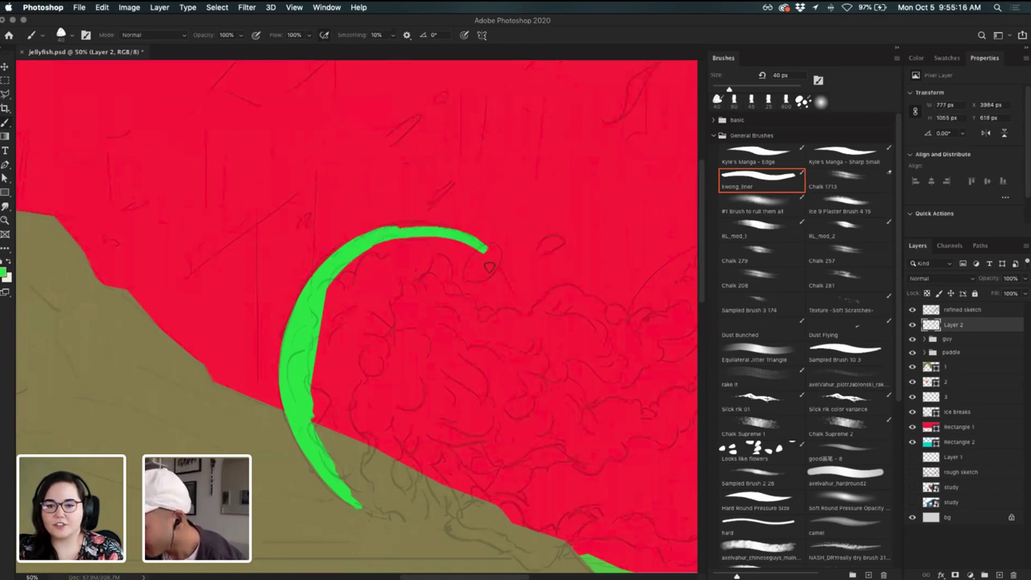
pyautogui.press('super+z')
pyautogui.moveTo(388, 229)
pyautogui.mouseDown()
pyautogui.moveTo(444, 231)
pyautogui.moveTo(485, 253)
pyautogui.mouseUp()
pyautogui.press('super+z')
pyautogui.moveTo(385, 232); pyautogui.dragTo(489, 255)
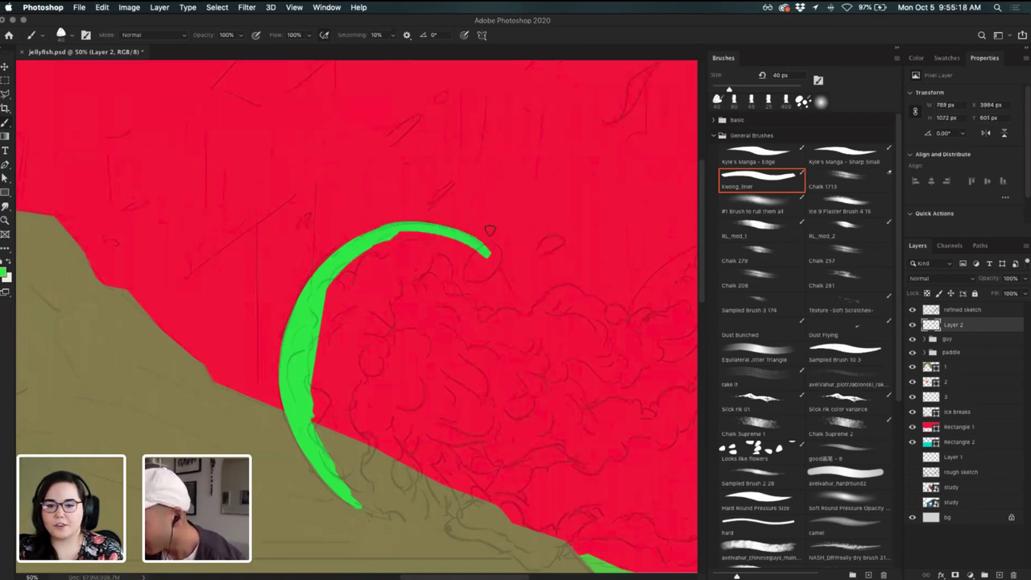
# - Continue the green outline around the underside of the jellyfish bell, following the sketch
pyautogui.moveTo(472, 309); pyautogui.dragTo(446, 229)
pyautogui.moveTo(311, 401); pyautogui.dragTo(407, 426)
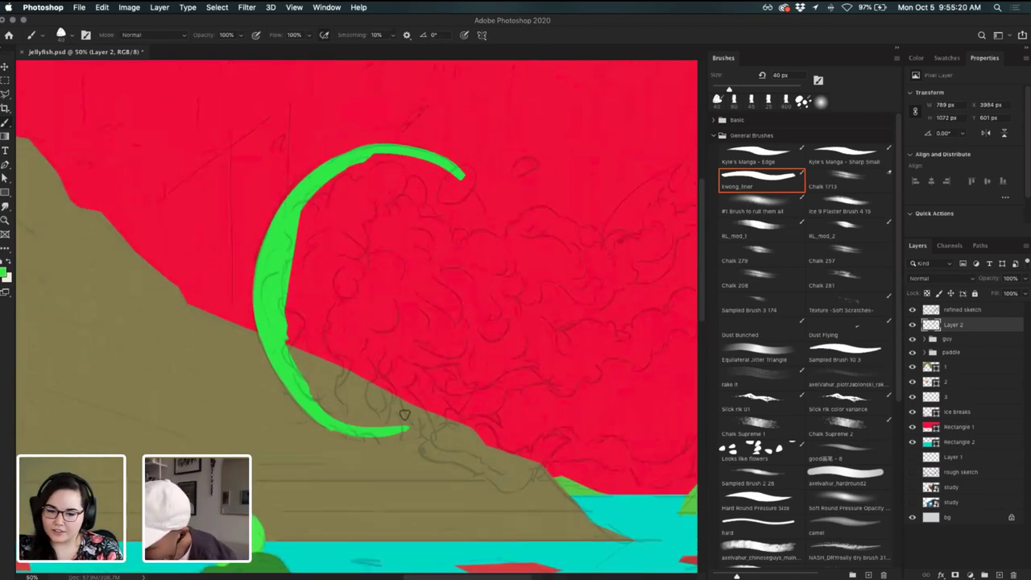
pyautogui.press('super+z')
pyautogui.moveTo(314, 406); pyautogui.dragTo(422, 431)
pyautogui.press('super+z')
pyautogui.press('super+z')
pyautogui.moveTo(315, 409)
pyautogui.mouseDown()
pyautogui.moveTo(413, 431)
pyautogui.moveTo(432, 419)
pyautogui.mouseUp()
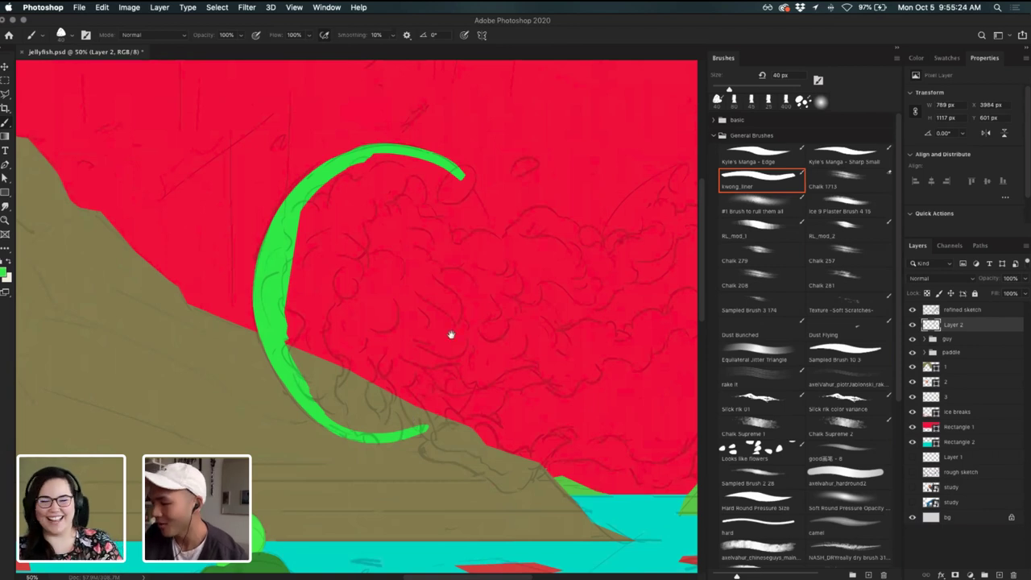
# - Enlarge the kwong_liner brush to 100 px and fill the left and middle areas of the jellyfish bell with green
pyautogui.moveTo(451, 334); pyautogui.dragTo(461, 366)
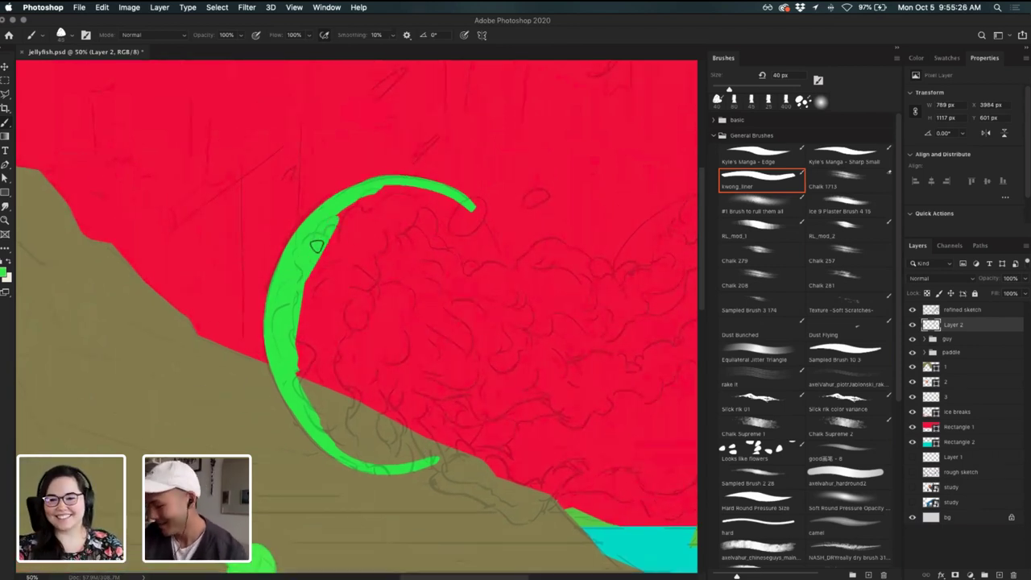
pyautogui.press(']')
pyautogui.press(']')
pyautogui.press(']')
pyautogui.press(']')
pyautogui.press(']')
pyautogui.press(']')
pyautogui.press(']')
pyautogui.moveTo(320, 275)
pyautogui.mouseDown()
pyautogui.moveTo(301, 340)
pyautogui.moveTo(313, 351)
pyautogui.moveTo(300, 358)
pyautogui.moveTo(331, 411)
pyautogui.moveTo(328, 352)
pyautogui.moveTo(347, 245)
pyautogui.moveTo(322, 263)
pyautogui.moveTo(327, 237)
pyautogui.moveTo(355, 226)
pyautogui.moveTo(339, 294)
pyautogui.moveTo(385, 229)
pyautogui.moveTo(358, 373)
pyautogui.moveTo(371, 386)
pyautogui.moveTo(375, 310)
pyautogui.moveTo(346, 342)
pyautogui.moveTo(345, 380)
pyautogui.mouseUp()
# - Reduce the brush size and fill the remaining gap in the lower-left part of the bell
pyautogui.press('[')
pyautogui.press('[')
pyautogui.press('[')
pyautogui.press('[')
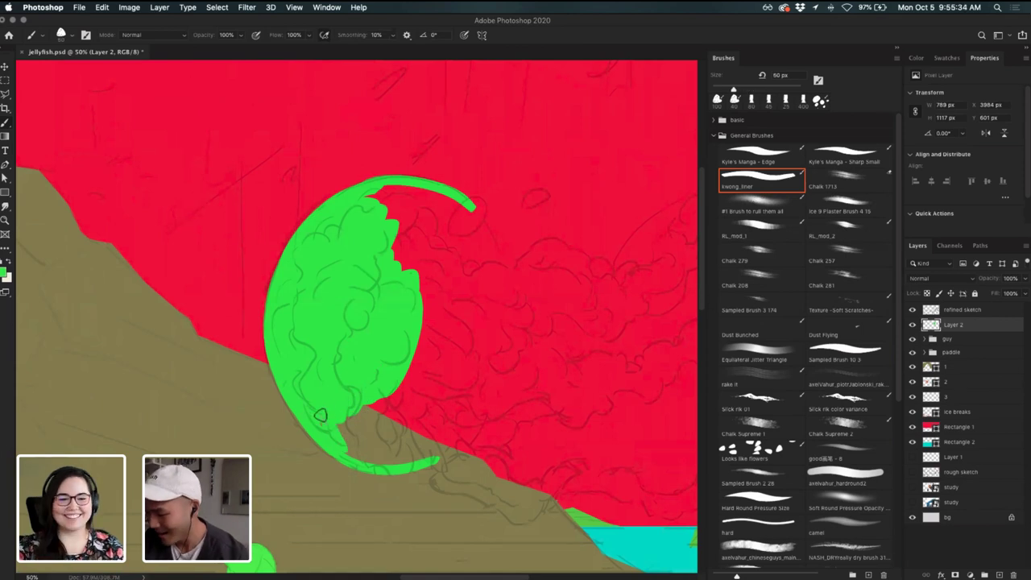
pyautogui.moveTo(320, 416)
pyautogui.mouseDown()
pyautogui.moveTo(358, 441)
pyautogui.moveTo(378, 368)
pyautogui.moveTo(377, 426)
pyautogui.moveTo(358, 421)
pyautogui.moveTo(366, 361)
pyautogui.moveTo(401, 333)
pyautogui.mouseUp()
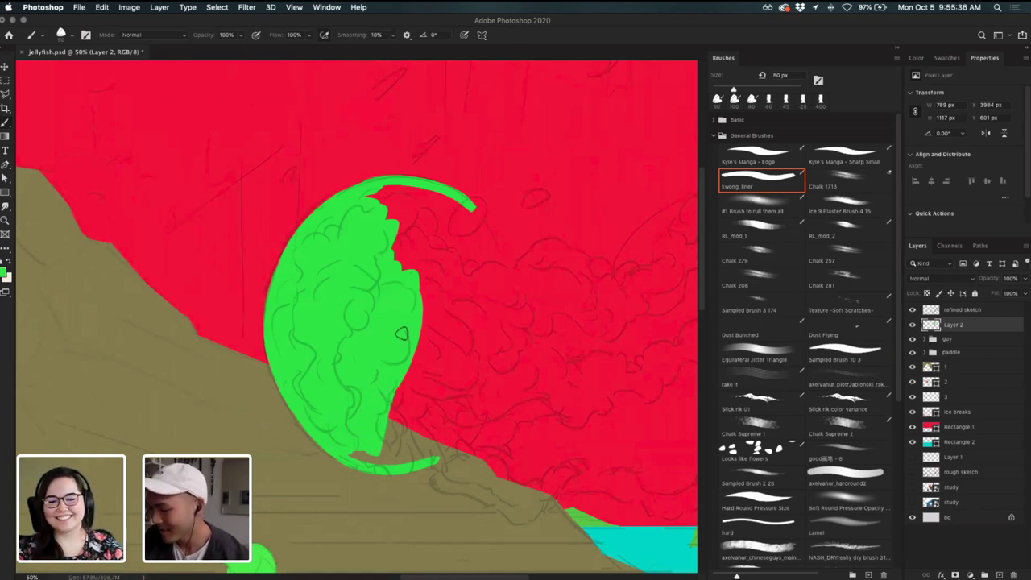
# - Switch to the axelvahur_hardround2 brush at 125 px and fill the upper-right and lower interior of the bell
pyautogui.scroll(3, 406, 342)
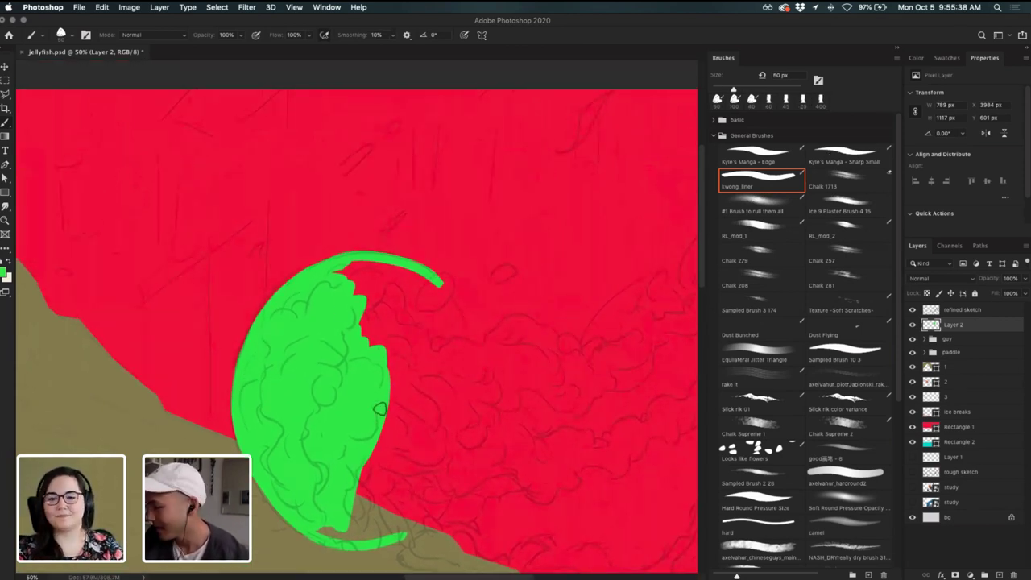
pyautogui.click(850, 480)
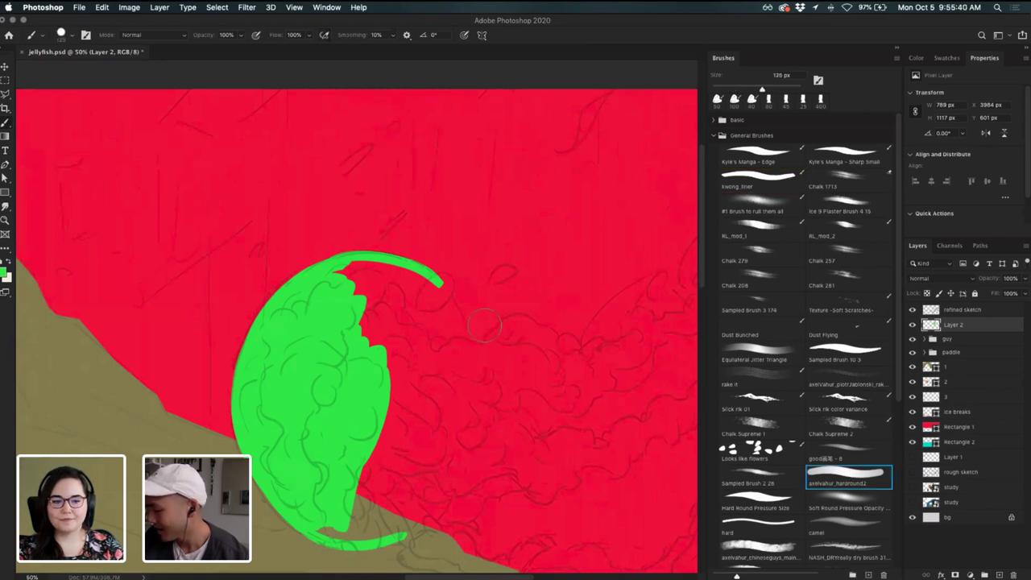
pyautogui.moveTo(365, 297)
pyautogui.mouseDown()
pyautogui.moveTo(385, 278)
pyautogui.moveTo(374, 327)
pyautogui.moveTo(351, 294)
pyautogui.moveTo(378, 275)
pyautogui.moveTo(393, 285)
pyautogui.moveTo(392, 302)
pyautogui.moveTo(403, 284)
pyautogui.moveTo(422, 290)
pyautogui.moveTo(431, 312)
pyautogui.moveTo(401, 361)
pyautogui.moveTo(395, 439)
pyautogui.mouseUp()
pyautogui.scroll(-3, 443, 290)
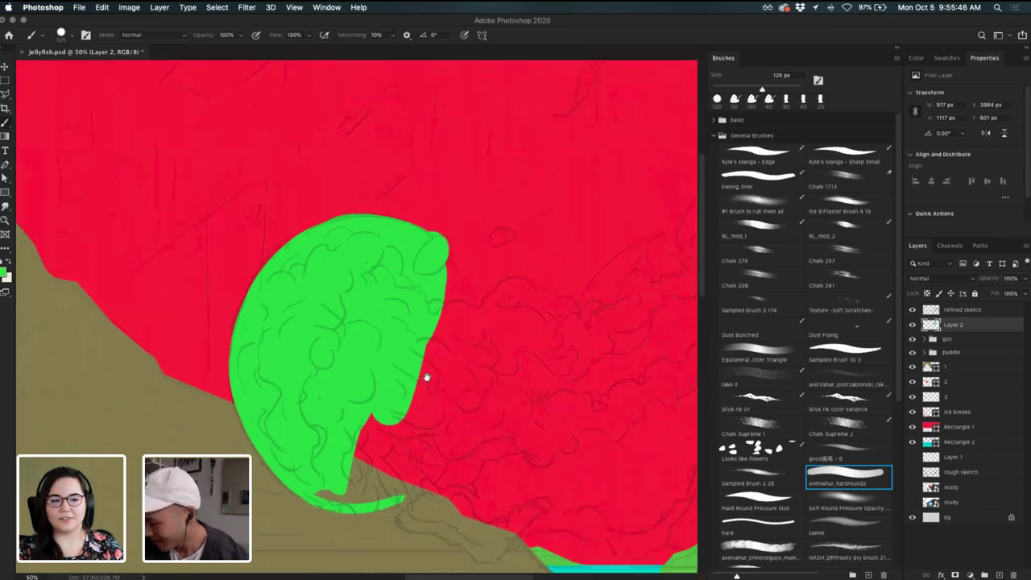
pyautogui.moveTo(317, 428)
pyautogui.mouseDown()
pyautogui.moveTo(334, 446)
pyautogui.moveTo(410, 406)
pyautogui.moveTo(374, 428)
pyautogui.moveTo(382, 396)
pyautogui.moveTo(350, 443)
pyautogui.moveTo(417, 424)
pyautogui.moveTo(443, 356)
pyautogui.mouseUp()
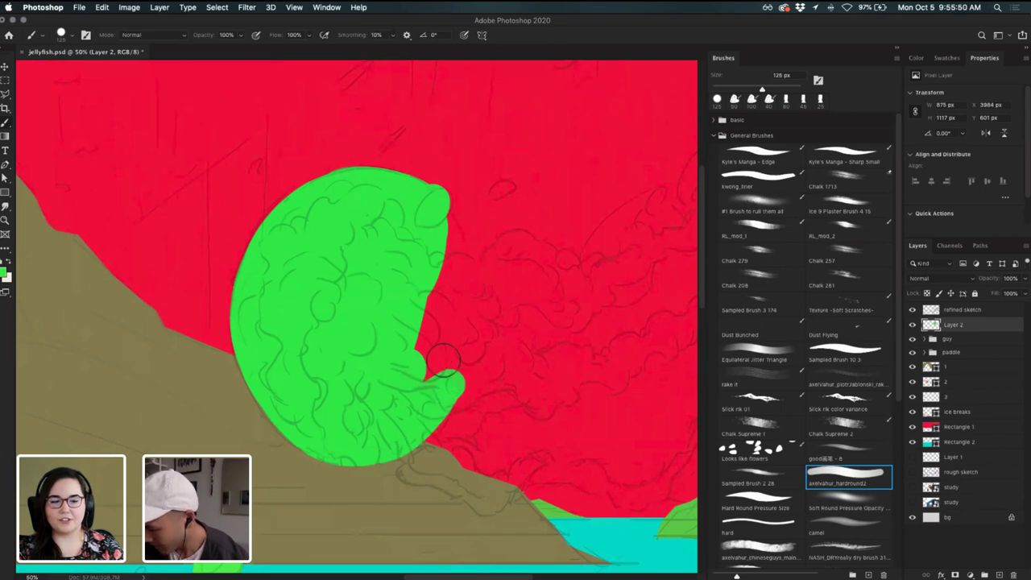
# - Fill the notch on the bell's right side and undo the stroke that overshoots its edge
pyautogui.moveTo(422, 306); pyautogui.dragTo(435, 366)
pyautogui.moveTo(468, 335); pyautogui.dragTo(437, 233)
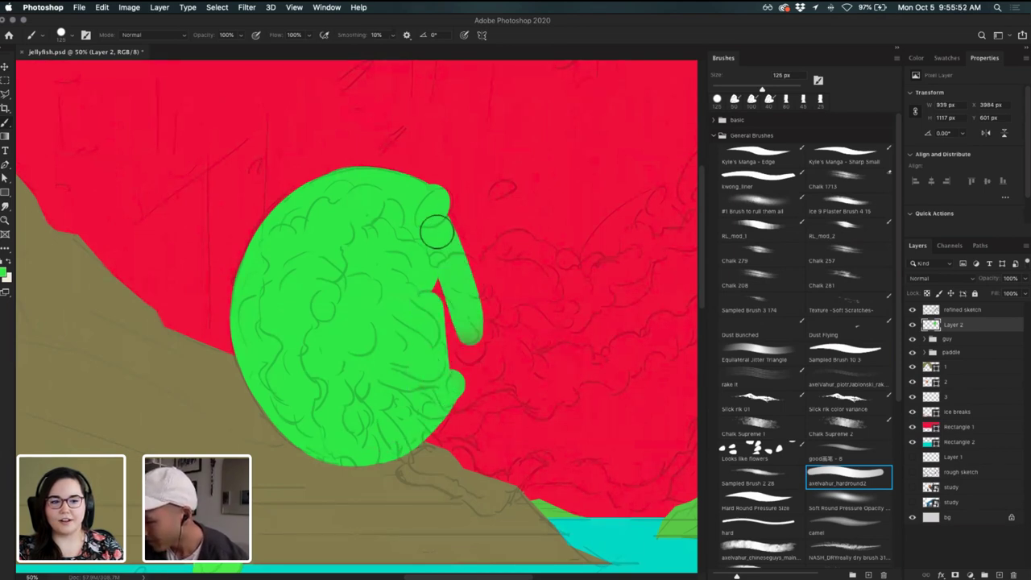
pyautogui.press('super+z')
# - Reduce the brush to 70 px, paint the bell's upper-right edge along the sketch and fill the gap inside it
pyautogui.press('[')
pyautogui.press('[')
pyautogui.press('[')
pyautogui.press('[')
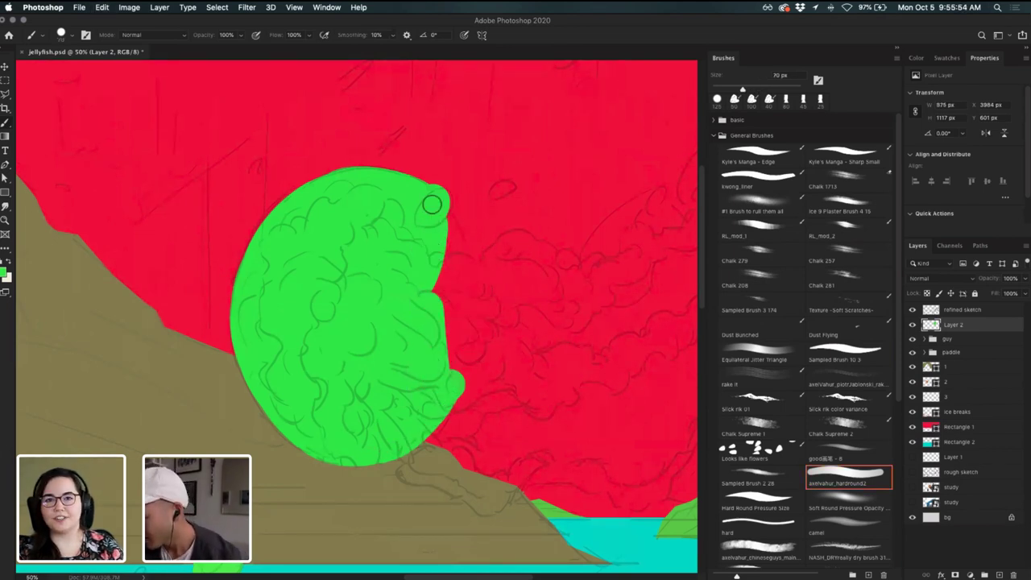
pyautogui.moveTo(460, 282)
pyautogui.mouseDown()
pyautogui.moveTo(439, 217)
pyautogui.moveTo(463, 275)
pyautogui.mouseUp()
pyautogui.press('super+z')
pyautogui.moveTo(439, 211); pyautogui.dragTo(463, 270)
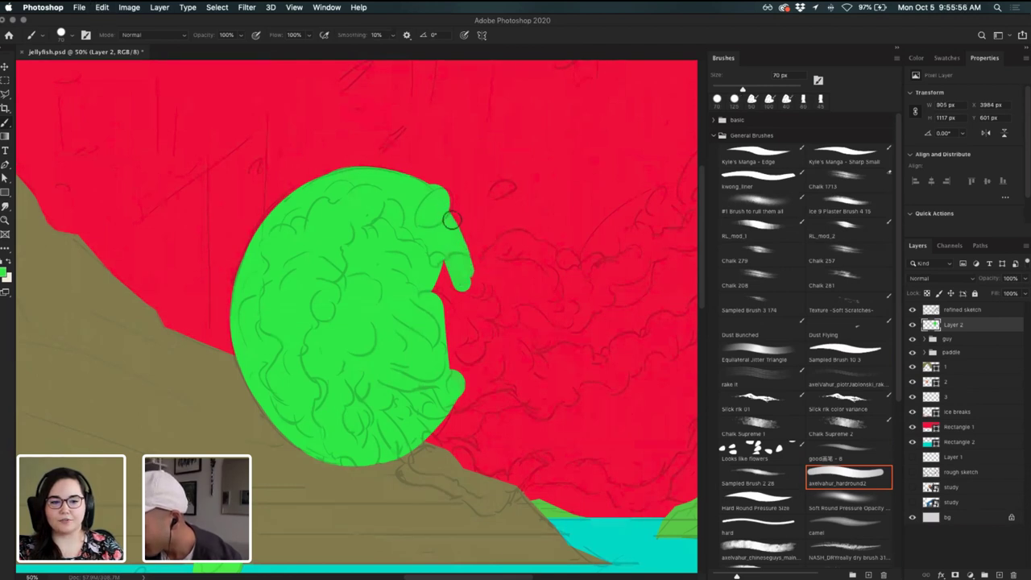
pyautogui.moveTo(438, 308)
pyautogui.mouseDown()
pyautogui.moveTo(439, 287)
pyautogui.moveTo(435, 306)
pyautogui.mouseUp()
pyautogui.moveTo(516, 260); pyautogui.dragTo(503, 302)
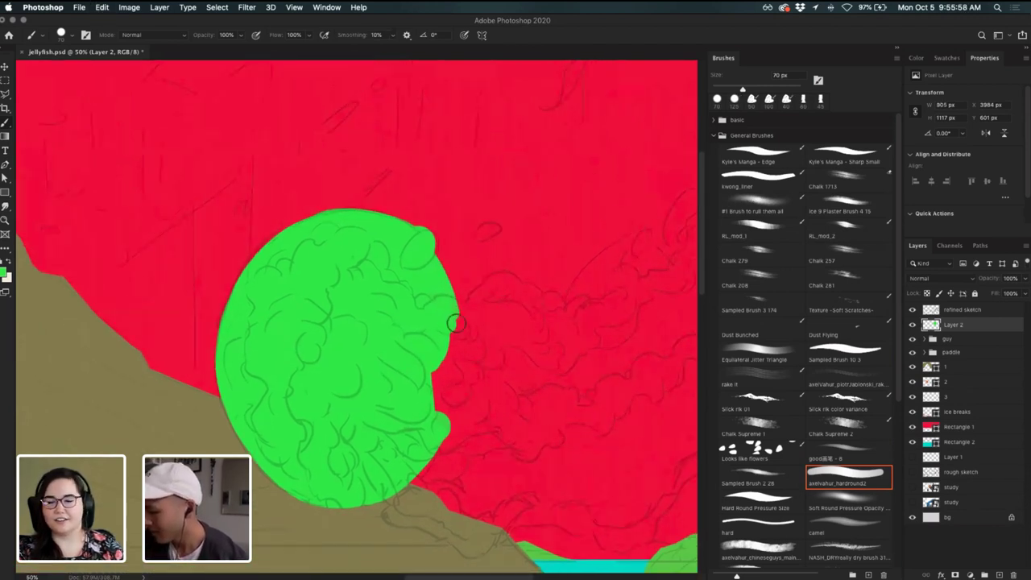
pyautogui.moveTo(432, 284); pyautogui.dragTo(451, 342)
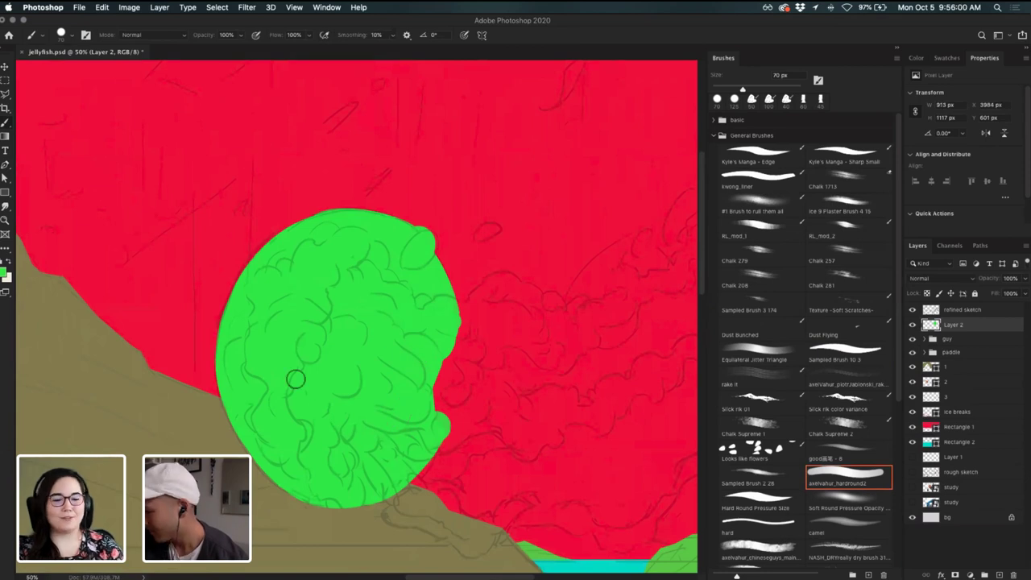
# - With the Kyle's Manga - Sharp Small brush, refine the bell's right edge and start the upper tentacle at 60 px
pyautogui.click(857, 152)
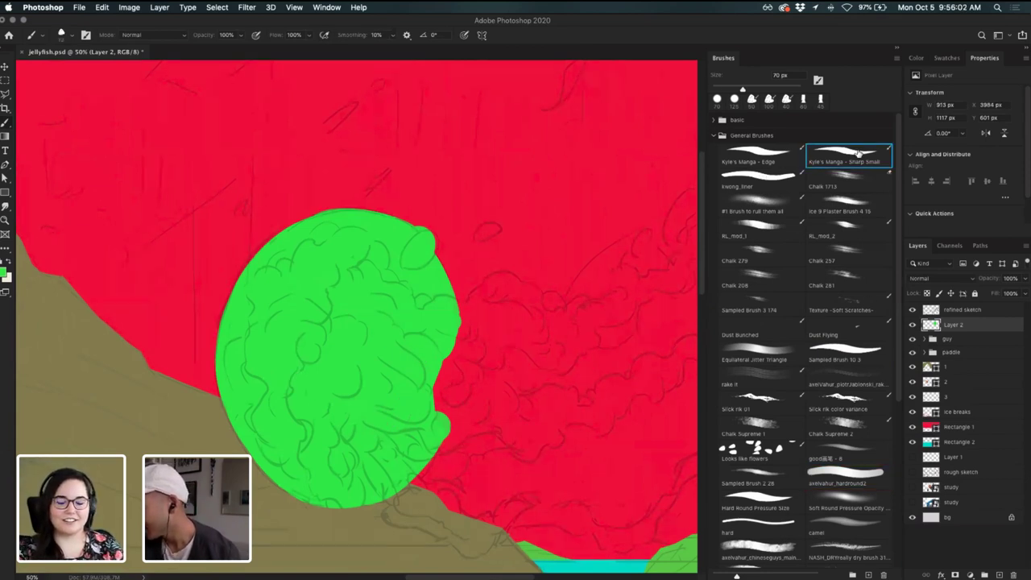
pyautogui.moveTo(469, 311); pyautogui.dragTo(464, 332)
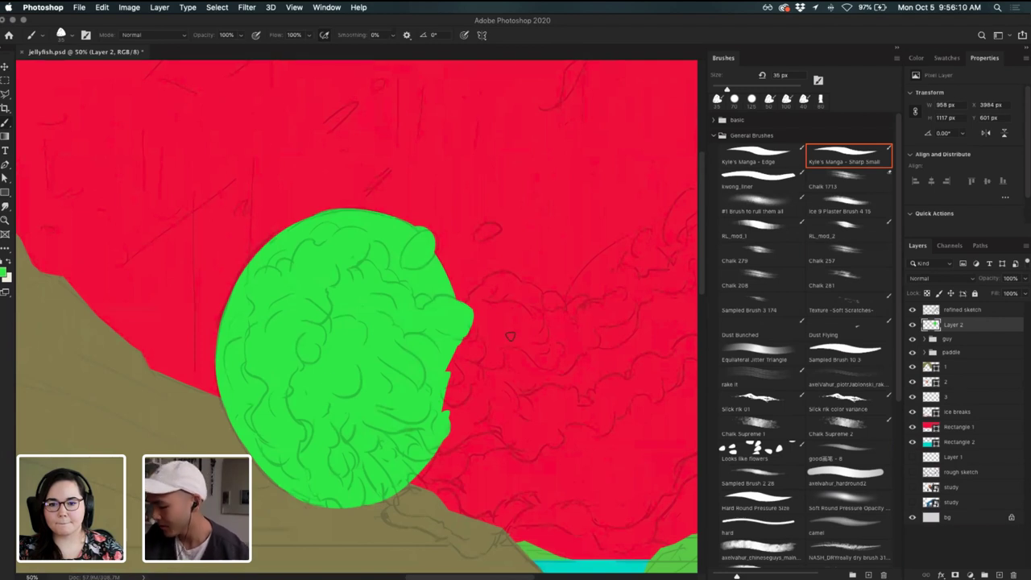
pyautogui.press(']')
pyautogui.press(']')
pyautogui.moveTo(488, 316)
pyautogui.mouseDown()
pyautogui.moveTo(464, 322)
pyautogui.moveTo(481, 299)
pyautogui.moveTo(515, 298)
pyautogui.moveTo(496, 297)
pyautogui.moveTo(508, 286)
pyautogui.moveTo(532, 315)
pyautogui.moveTo(520, 299)
pyautogui.moveTo(451, 299)
pyautogui.moveTo(467, 292)
pyautogui.mouseUp()
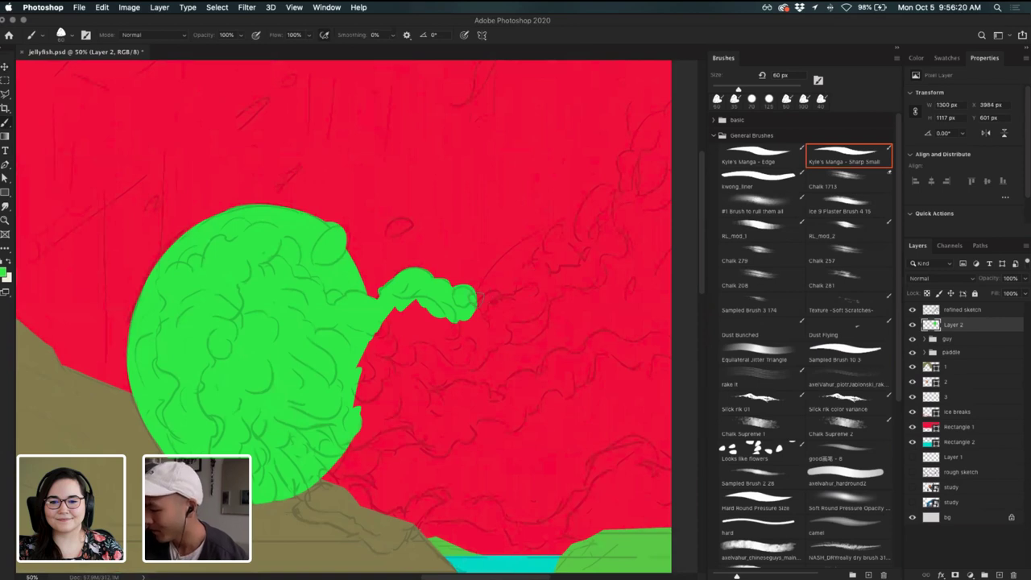
# - Extend the green upper tentacle along the sketch to the canvas's right edge, with a small branch near its tip
pyautogui.moveTo(495, 297)
pyautogui.mouseDown()
pyautogui.moveTo(487, 312)
pyautogui.moveTo(531, 289)
pyautogui.moveTo(534, 272)
pyautogui.moveTo(567, 288)
pyautogui.moveTo(574, 276)
pyautogui.moveTo(547, 274)
pyautogui.moveTo(586, 270)
pyautogui.moveTo(600, 256)
pyautogui.mouseUp()
pyautogui.press('super+z')
pyautogui.press('super+z')
pyautogui.moveTo(585, 270)
pyautogui.mouseDown()
pyautogui.moveTo(514, 340)
pyautogui.moveTo(538, 306)
pyautogui.moveTo(535, 290)
pyautogui.moveTo(554, 275)
pyautogui.moveTo(547, 281)
pyautogui.moveTo(555, 231)
pyautogui.moveTo(613, 171)
pyautogui.mouseUp()
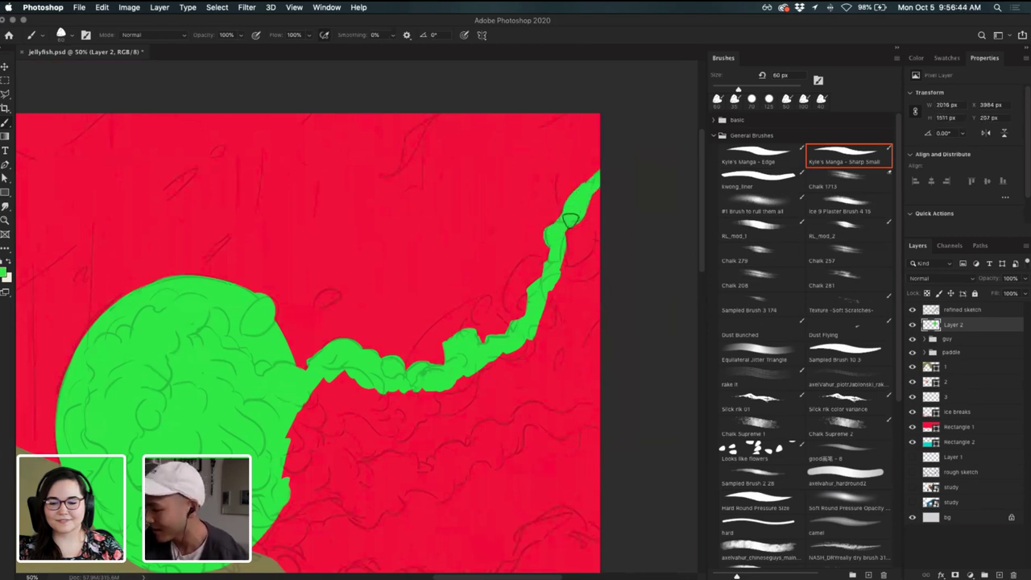
pyautogui.moveTo(559, 239)
pyautogui.mouseDown()
pyautogui.moveTo(556, 274)
pyautogui.moveTo(582, 271)
pyautogui.moveTo(562, 270)
pyautogui.moveTo(611, 246)
pyautogui.mouseUp()
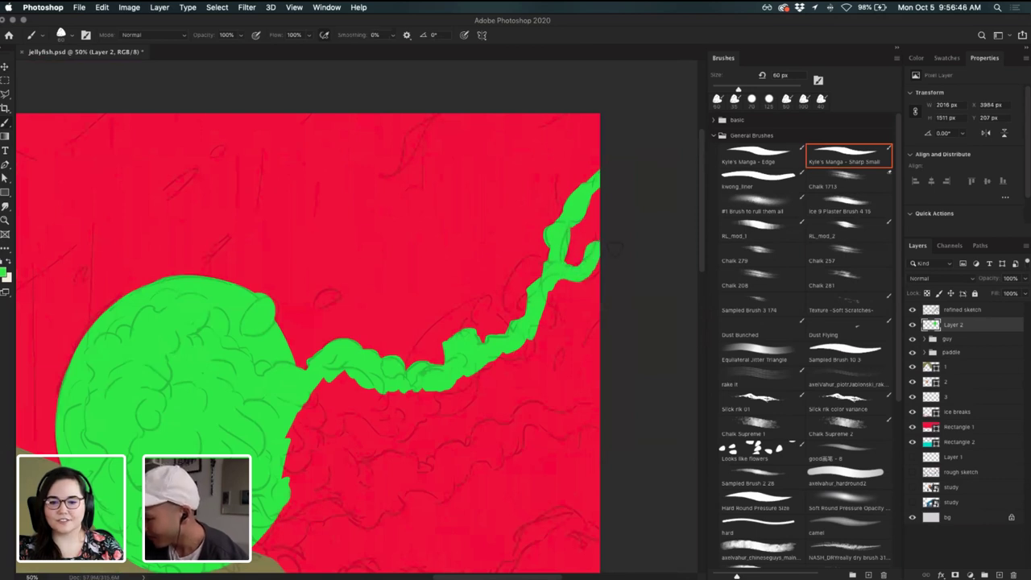
# - Paint the small floating blob above the upper tentacle and fill in the tentacle's root beside the bell
pyautogui.moveTo(326, 395); pyautogui.dragTo(312, 441)
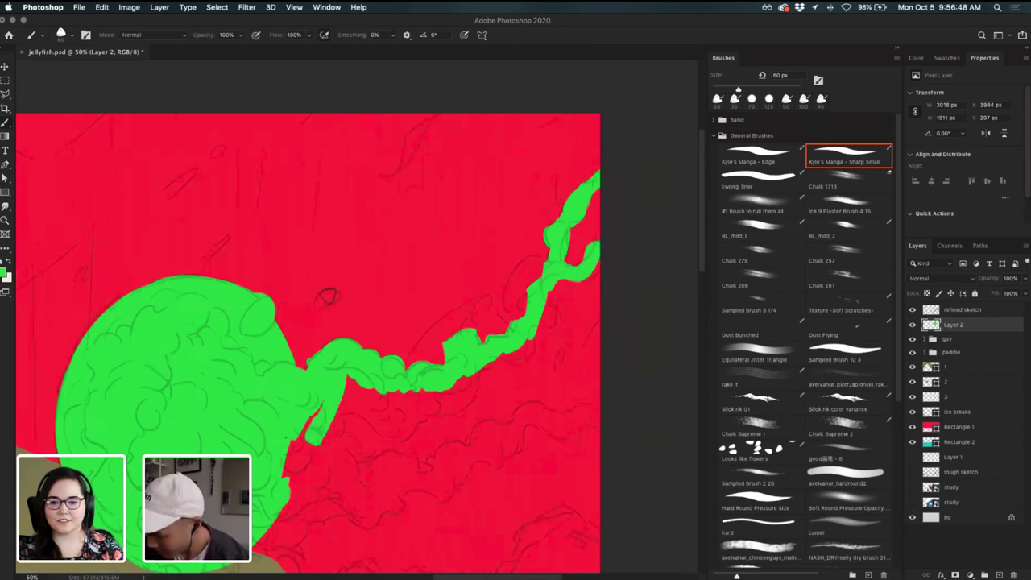
pyautogui.moveTo(321, 301); pyautogui.dragTo(326, 298)
pyautogui.moveTo(471, 356); pyautogui.dragTo(546, 267)
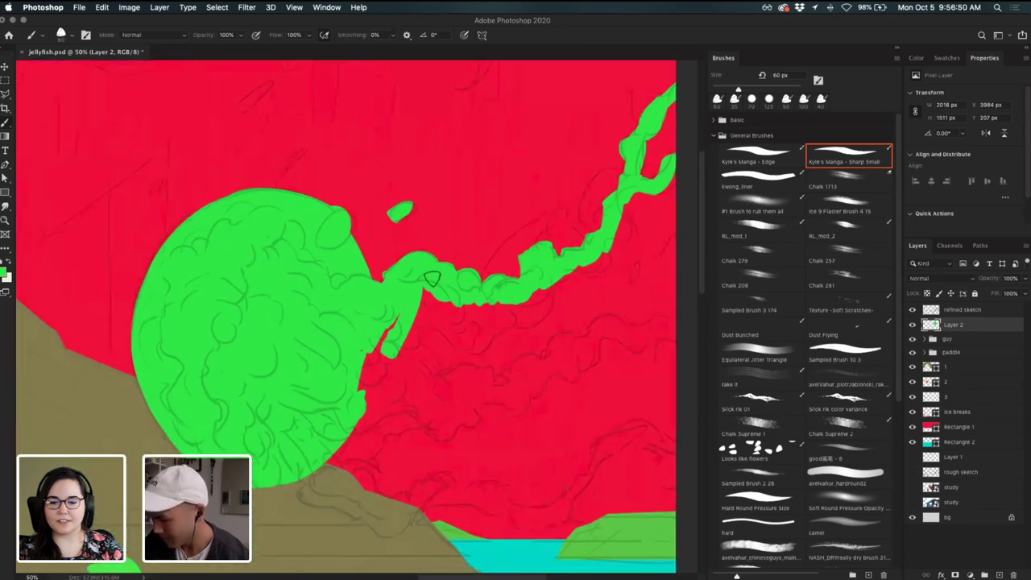
pyautogui.moveTo(411, 323)
pyautogui.mouseDown()
pyautogui.moveTo(438, 310)
pyautogui.moveTo(426, 327)
pyautogui.moveTo(379, 326)
pyautogui.mouseUp()
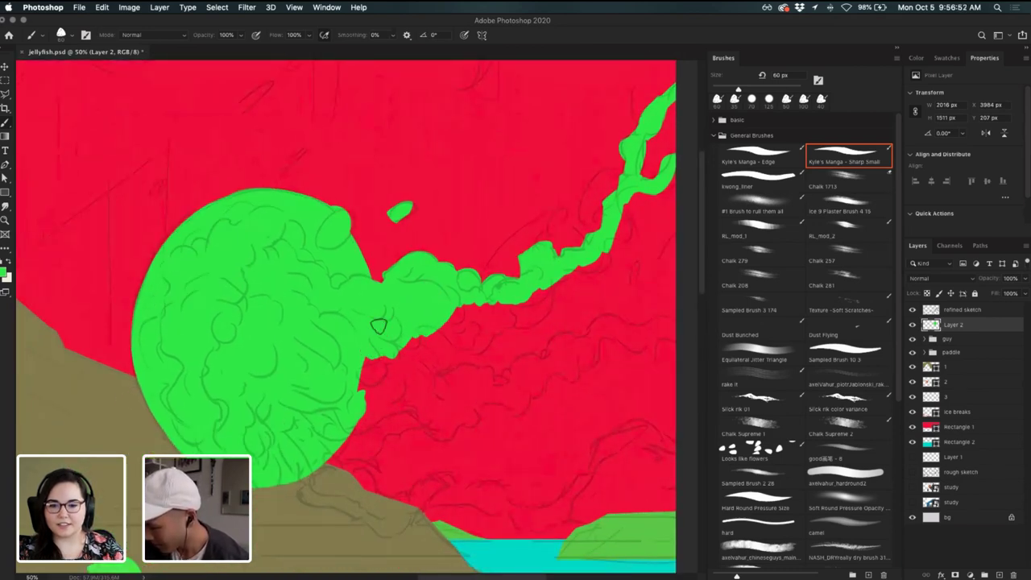
# - Paint the start of the lower tentacle beneath the bell, fill the bell's lower-right edge and undo the stray stroke under the upper tentacle
pyautogui.moveTo(488, 323); pyautogui.dragTo(498, 146)
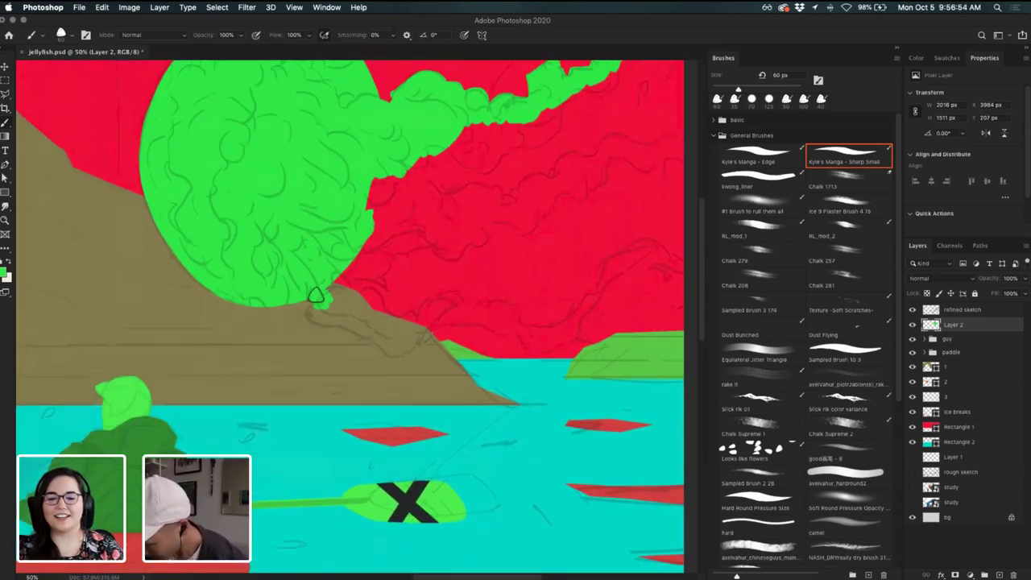
pyautogui.moveTo(321, 307)
pyautogui.mouseDown()
pyautogui.moveTo(359, 314)
pyautogui.moveTo(322, 288)
pyautogui.moveTo(355, 306)
pyautogui.moveTo(368, 242)
pyautogui.mouseUp()
pyautogui.moveTo(427, 241); pyautogui.dragTo(404, 363)
pyautogui.moveTo(351, 301)
pyautogui.mouseDown()
pyautogui.moveTo(344, 322)
pyautogui.moveTo(393, 276)
pyautogui.moveTo(451, 280)
pyautogui.mouseUp()
pyautogui.press('super+z')
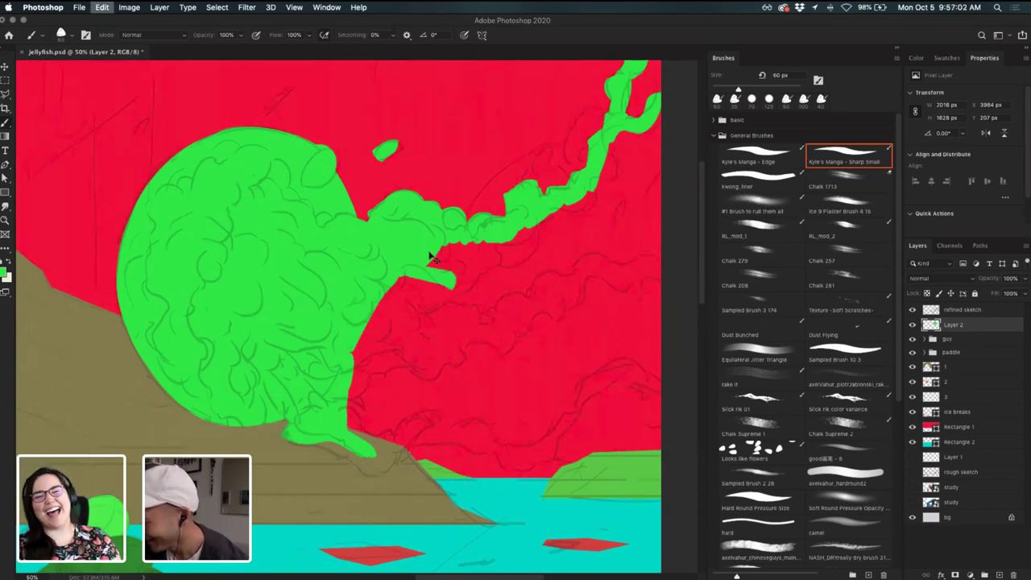
# - Thicken the upper tentacle by painting along its underside with the brush, undoing the excess strokes
pyautogui.press('e')
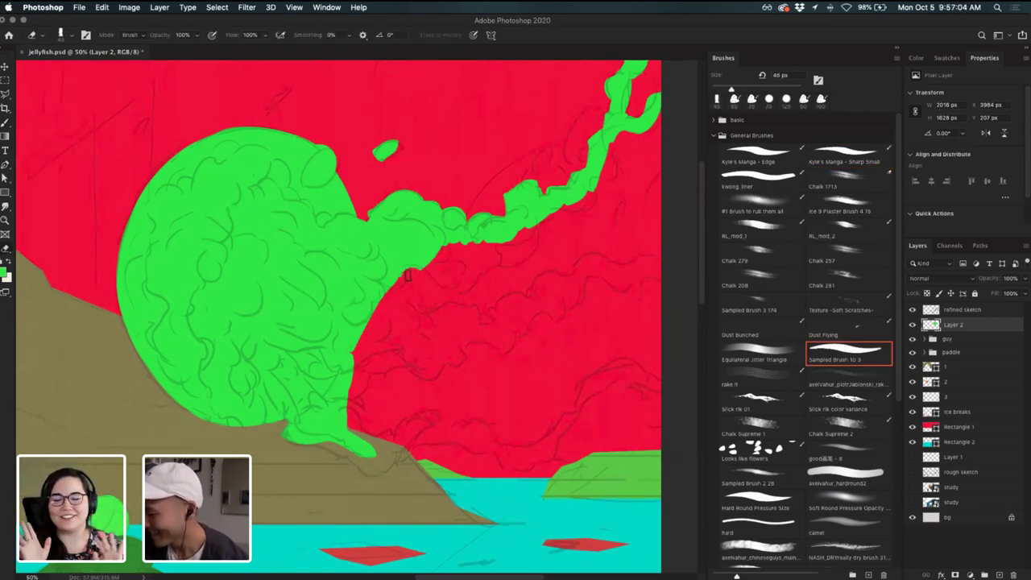
pyautogui.press('b')
pyautogui.moveTo(434, 262)
pyautogui.mouseDown()
pyautogui.moveTo(449, 281)
pyautogui.moveTo(461, 259)
pyautogui.mouseUp()
pyautogui.moveTo(544, 238); pyautogui.dragTo(528, 278)
pyautogui.moveTo(459, 285)
pyautogui.mouseDown()
pyautogui.moveTo(438, 319)
pyautogui.moveTo(448, 323)
pyautogui.moveTo(478, 284)
pyautogui.moveTo(465, 307)
pyautogui.moveTo(479, 291)
pyautogui.moveTo(472, 306)
pyautogui.moveTo(485, 300)
pyautogui.moveTo(505, 281)
pyautogui.moveTo(500, 270)
pyautogui.moveTo(494, 298)
pyautogui.moveTo(543, 252)
pyautogui.moveTo(498, 303)
pyautogui.moveTo(515, 276)
pyautogui.moveTo(497, 285)
pyautogui.moveTo(535, 250)
pyautogui.moveTo(523, 258)
pyautogui.moveTo(550, 234)
pyautogui.moveTo(559, 246)
pyautogui.moveTo(569, 229)
pyautogui.moveTo(545, 243)
pyautogui.moveTo(575, 224)
pyautogui.moveTo(569, 239)
pyautogui.moveTo(603, 193)
pyautogui.moveTo(572, 239)
pyautogui.moveTo(593, 226)
pyautogui.moveTo(591, 211)
pyautogui.moveTo(628, 167)
pyautogui.moveTo(591, 214)
pyautogui.mouseUp()
pyautogui.press('super+z')
pyautogui.press('super+z')
pyautogui.press('super+z')
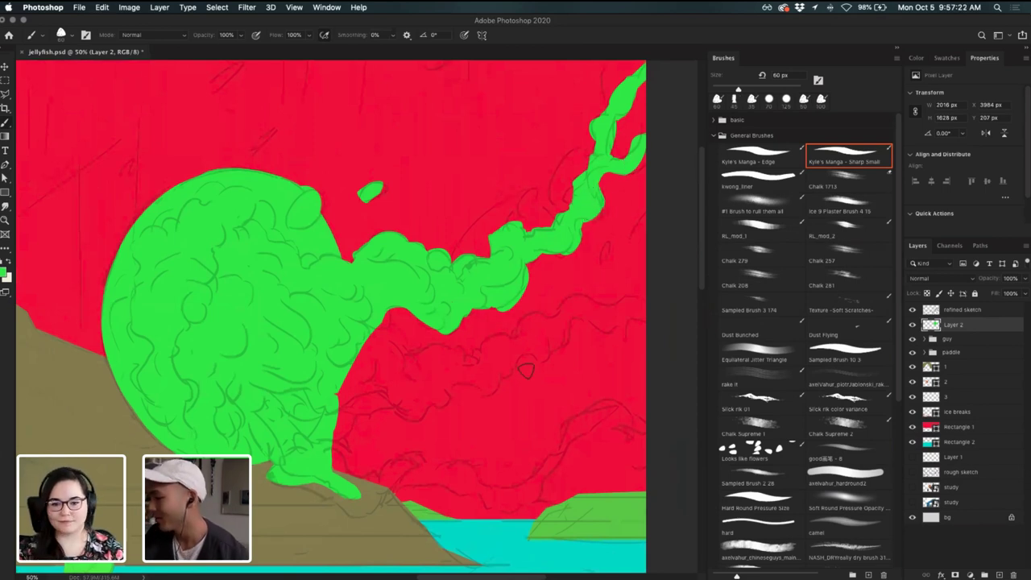
pyautogui.click(972, 371)
pyautogui.click(969, 384)
pyautogui.click(965, 397)
pyautogui.press('v')
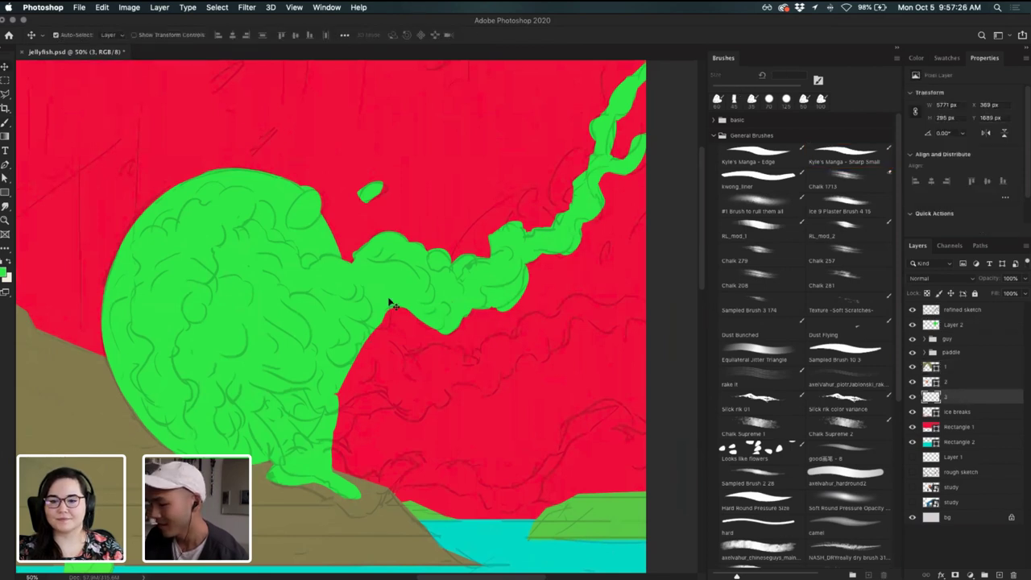
pyautogui.click(390, 302)
# - Paint the middle tentacle on Layer 2 out to the canvas's right edge and fill its wide base beside the bell
pyautogui.press('b')
pyautogui.moveTo(387, 304)
pyautogui.mouseDown()
pyautogui.moveTo(369, 343)
pyautogui.moveTo(399, 306)
pyautogui.moveTo(332, 406)
pyautogui.moveTo(378, 351)
pyautogui.moveTo(397, 355)
pyautogui.moveTo(389, 363)
pyautogui.moveTo(395, 348)
pyautogui.moveTo(398, 368)
pyautogui.moveTo(433, 355)
pyautogui.moveTo(470, 368)
pyautogui.moveTo(520, 328)
pyautogui.moveTo(530, 334)
pyautogui.moveTo(519, 347)
pyautogui.moveTo(529, 326)
pyautogui.moveTo(538, 341)
pyautogui.moveTo(569, 310)
pyautogui.moveTo(585, 309)
pyautogui.moveTo(580, 300)
pyautogui.moveTo(595, 315)
pyautogui.moveTo(651, 306)
pyautogui.mouseUp()
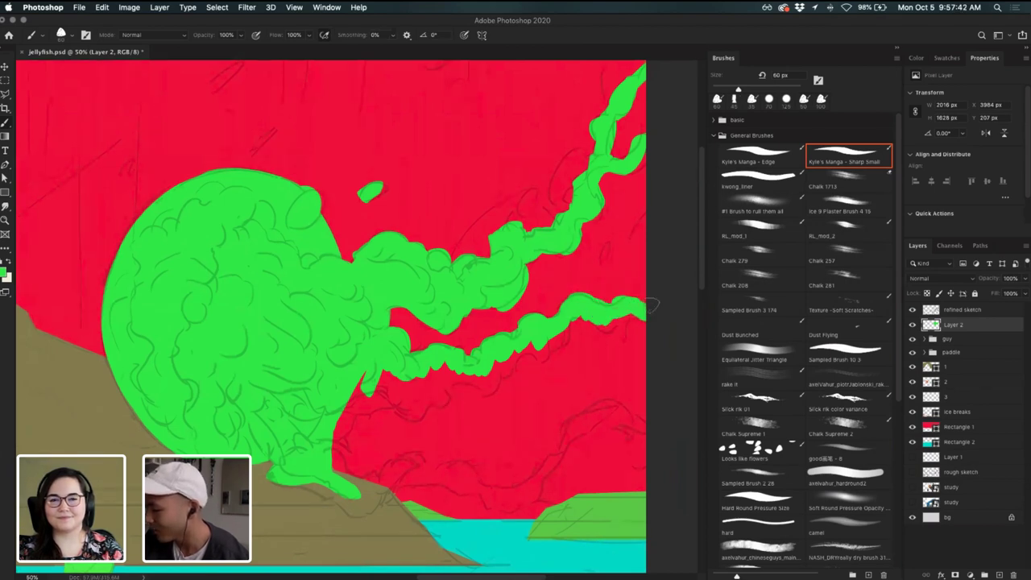
pyautogui.moveTo(359, 386)
pyautogui.mouseDown()
pyautogui.moveTo(391, 379)
pyautogui.moveTo(366, 378)
pyautogui.moveTo(350, 401)
pyautogui.moveTo(311, 401)
pyautogui.mouseUp()
pyautogui.moveTo(418, 381)
pyautogui.mouseDown()
pyautogui.moveTo(359, 400)
pyautogui.moveTo(397, 392)
pyautogui.moveTo(415, 403)
pyautogui.moveTo(402, 368)
pyautogui.moveTo(381, 376)
pyautogui.moveTo(443, 400)
pyautogui.moveTo(455, 373)
pyautogui.moveTo(503, 378)
pyautogui.moveTo(534, 352)
pyautogui.moveTo(506, 366)
pyautogui.moveTo(518, 351)
pyautogui.moveTo(577, 321)
pyautogui.moveTo(552, 343)
pyautogui.moveTo(567, 322)
pyautogui.moveTo(552, 343)
pyautogui.moveTo(643, 314)
pyautogui.mouseUp()
pyautogui.press('super+z')
pyautogui.press('super+z')
pyautogui.moveTo(577, 330); pyautogui.dragTo(599, 277)
pyautogui.moveTo(355, 369)
pyautogui.mouseDown()
pyautogui.moveTo(359, 379)
pyautogui.moveTo(370, 367)
pyautogui.mouseUp()
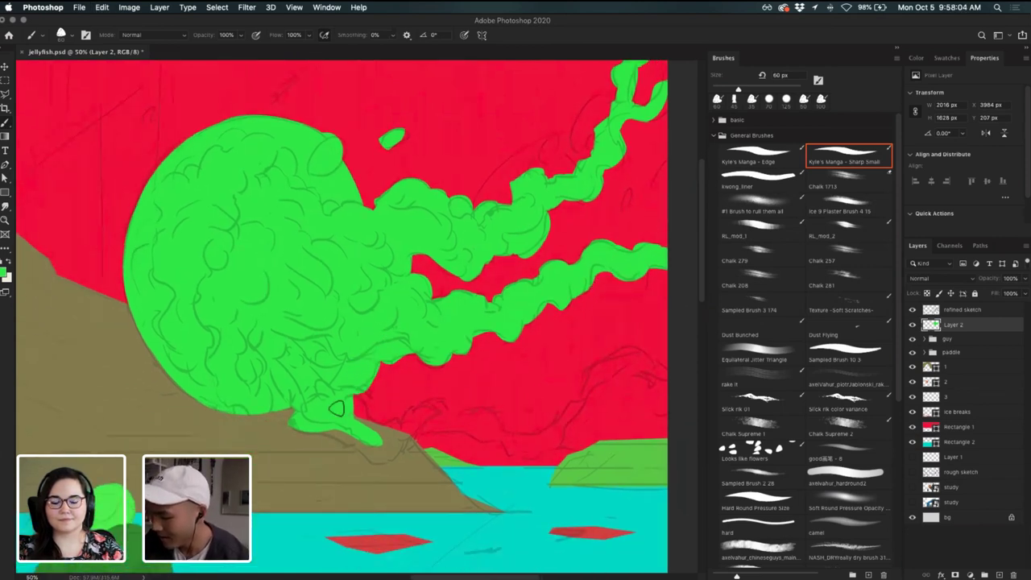
# - Paint the wavy lower tentacle from the bell's underside across the shoreline to the canvas's right edge
pyautogui.moveTo(345, 421)
pyautogui.mouseDown()
pyautogui.moveTo(359, 388)
pyautogui.moveTo(395, 443)
pyautogui.moveTo(315, 422)
pyautogui.moveTo(393, 442)
pyautogui.moveTo(360, 425)
pyautogui.moveTo(414, 423)
pyautogui.moveTo(380, 429)
pyautogui.moveTo(364, 412)
pyautogui.moveTo(405, 406)
pyautogui.moveTo(403, 424)
pyautogui.moveTo(434, 407)
pyautogui.mouseUp()
pyautogui.moveTo(501, 413); pyautogui.dragTo(504, 355)
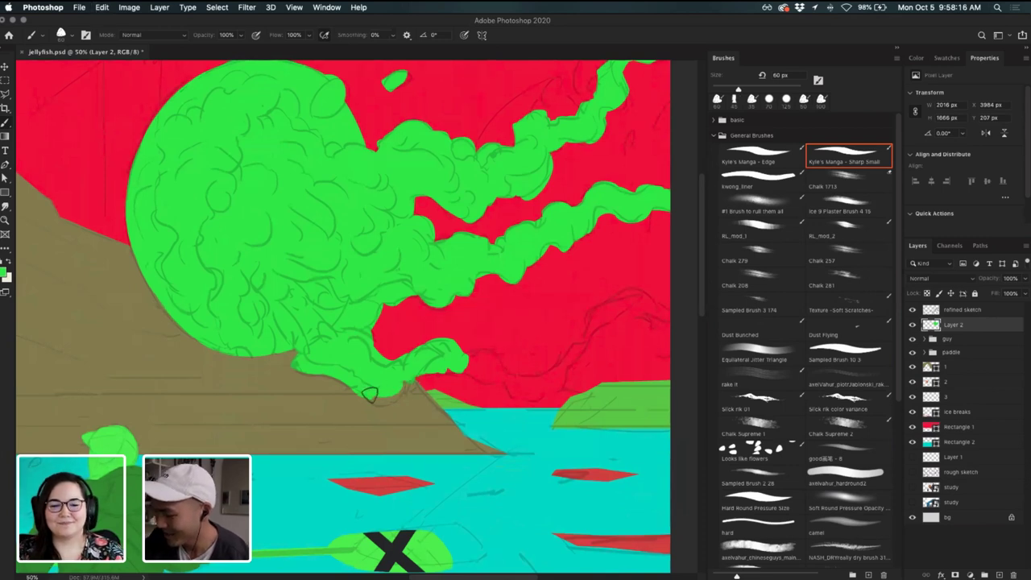
pyautogui.moveTo(368, 390); pyautogui.dragTo(455, 364)
pyautogui.press('super+z')
pyautogui.moveTo(376, 393)
pyautogui.mouseDown()
pyautogui.moveTo(401, 397)
pyautogui.moveTo(396, 379)
pyautogui.moveTo(376, 390)
pyautogui.moveTo(374, 399)
pyautogui.moveTo(424, 367)
pyautogui.moveTo(408, 387)
pyautogui.moveTo(515, 364)
pyautogui.moveTo(469, 369)
pyautogui.moveTo(491, 360)
pyautogui.moveTo(518, 374)
pyautogui.moveTo(495, 364)
pyautogui.moveTo(513, 385)
pyautogui.moveTo(558, 396)
pyautogui.mouseUp()
pyautogui.press('super+z')
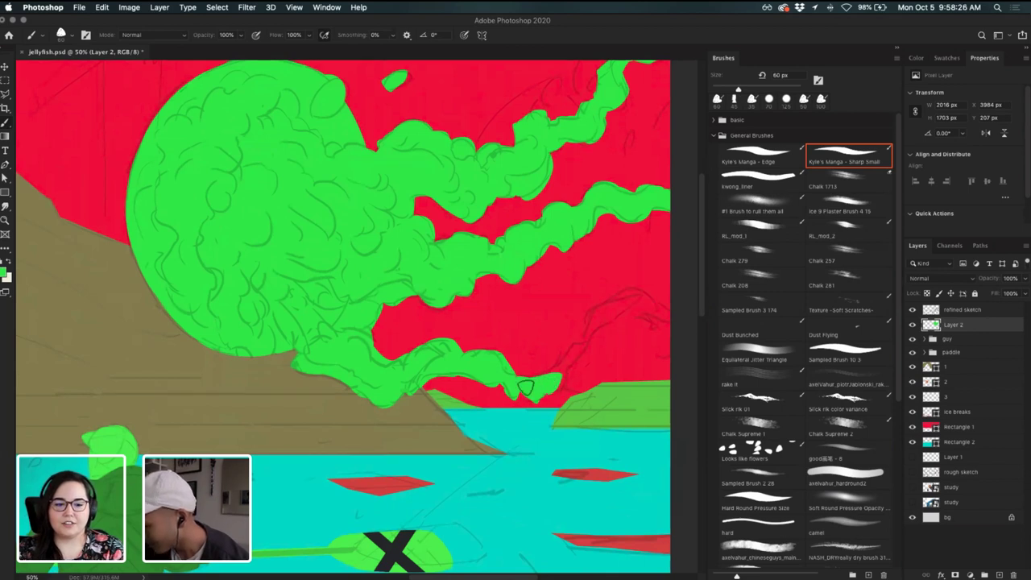
pyautogui.press('super+z')
pyautogui.moveTo(556, 366)
pyautogui.mouseDown()
pyautogui.moveTo(521, 397)
pyautogui.moveTo(554, 385)
pyautogui.moveTo(590, 318)
pyautogui.moveTo(608, 318)
pyautogui.moveTo(598, 325)
pyautogui.moveTo(620, 304)
pyautogui.moveTo(640, 314)
pyautogui.moveTo(678, 308)
pyautogui.moveTo(652, 326)
pyautogui.mouseUp()
# - Try to touch up the underside of the lower tentacle near the canvas's right edge
pyautogui.press('e')
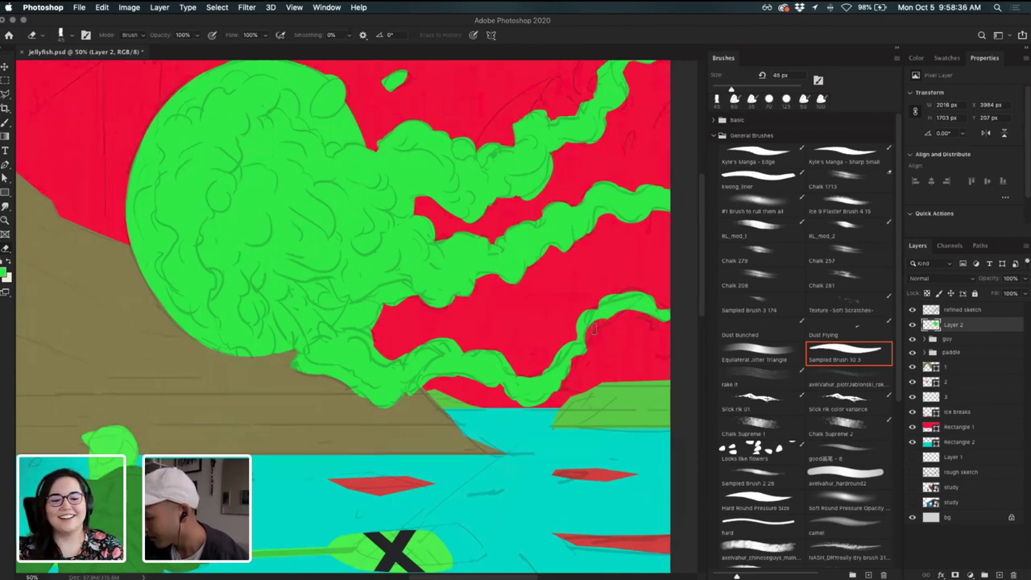
pyautogui.press('b')
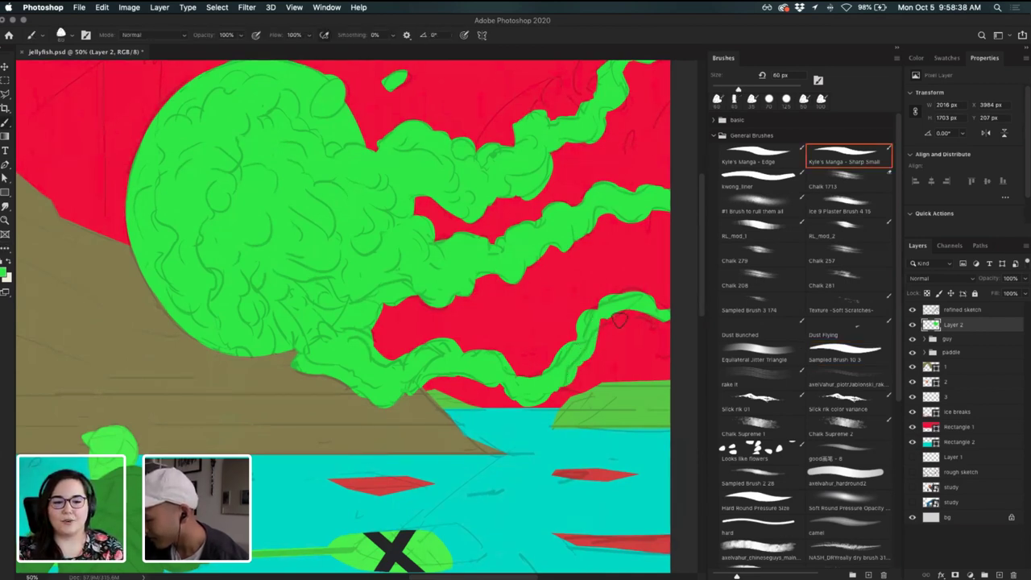
pyautogui.moveTo(602, 318); pyautogui.dragTo(628, 312)
pyautogui.press('super+z')
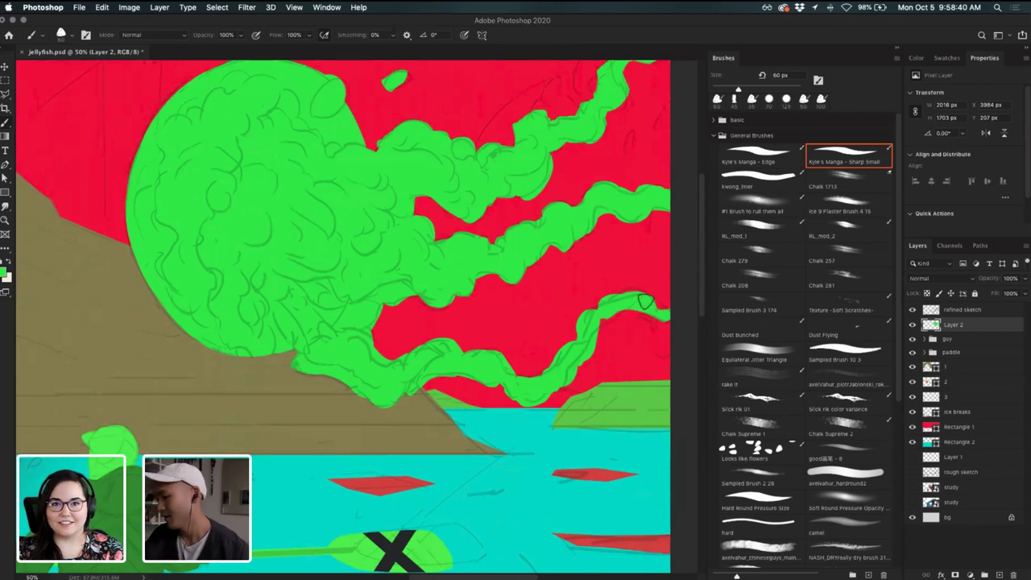
pyautogui.press('e')
pyautogui.press('b')
pyautogui.moveTo(612, 318)
pyautogui.mouseDown()
pyautogui.moveTo(667, 321)
pyautogui.moveTo(651, 339)
pyautogui.mouseUp()
pyautogui.press('super+z')
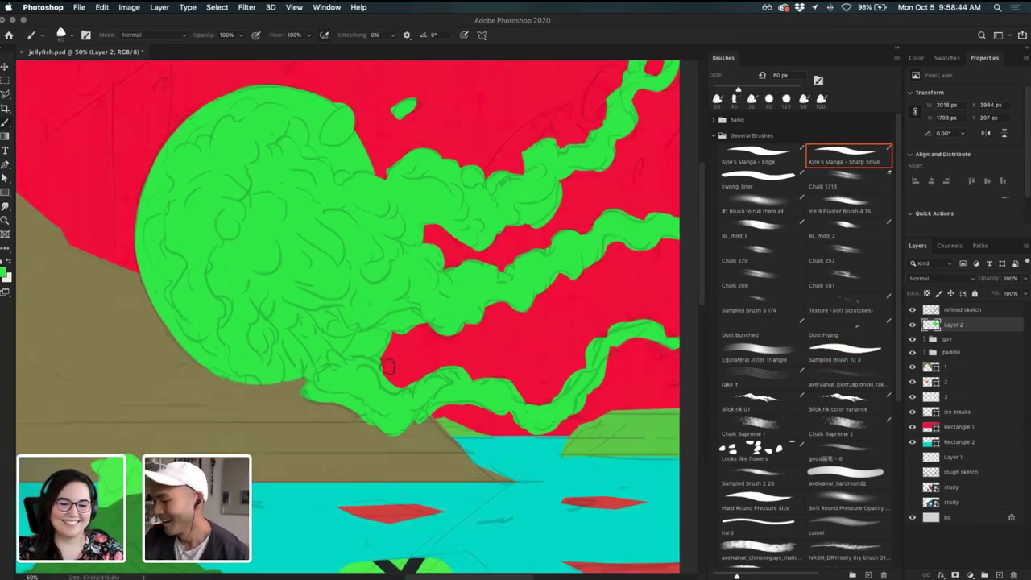
pyautogui.moveTo(387, 368); pyautogui.dragTo(409, 383)
pyautogui.press('super+z')
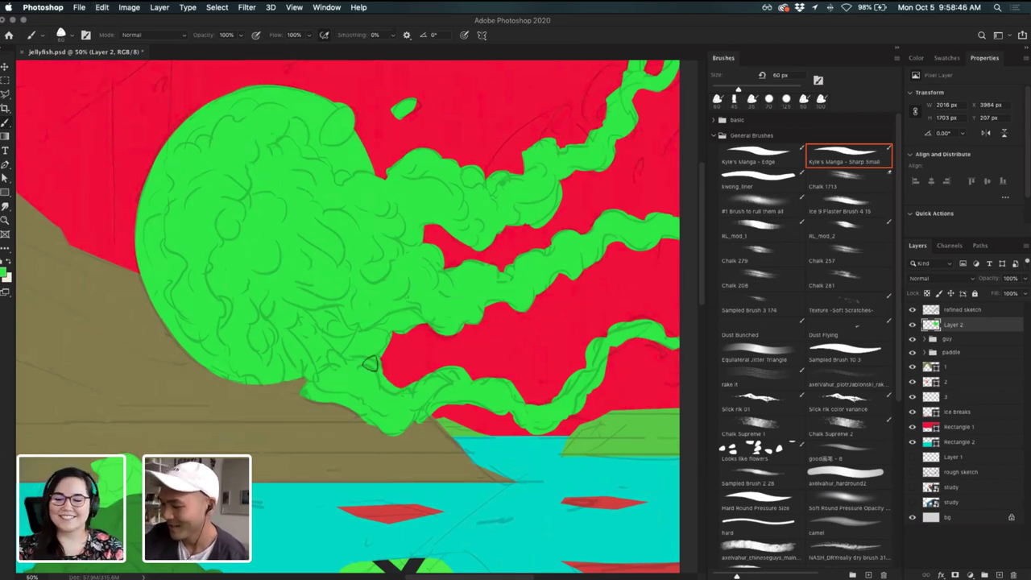
pyautogui.press('e')
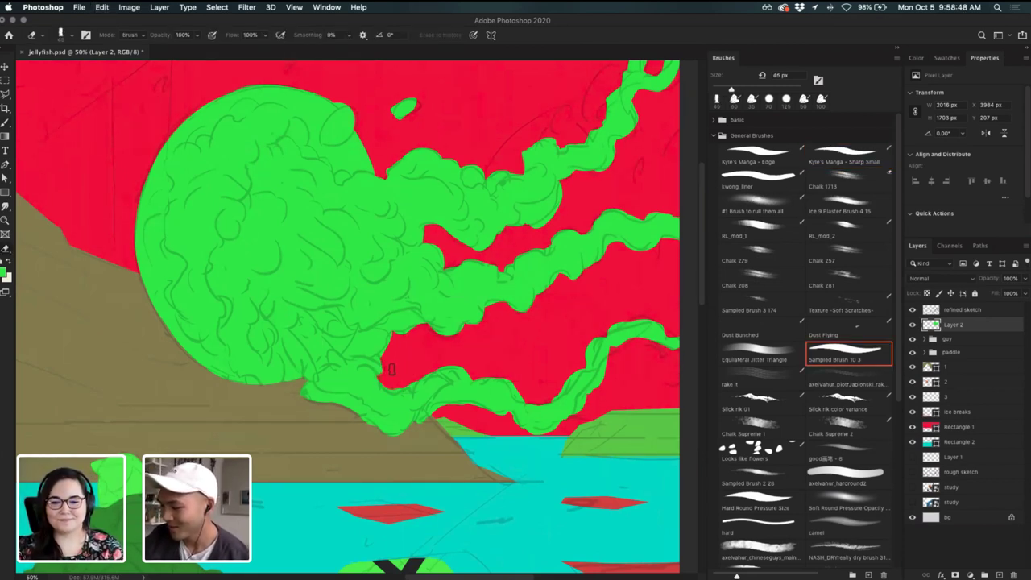
pyautogui.press('b')
pyautogui.press('e')
pyautogui.press('b')
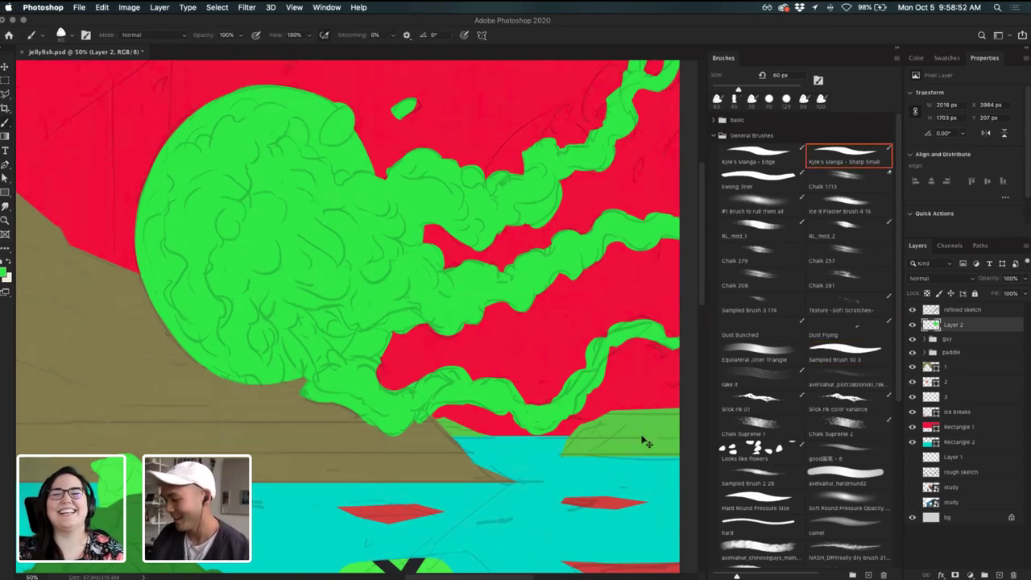
# - Review the flat color shapes across the illustration, from the big jellyfish to the kayaker and the rock arch
pyautogui.press('super+minus')
pyautogui.press('super+minus')
pyautogui.press('super+equal')
pyautogui.moveTo(475, 316); pyautogui.dragTo(523, 355)
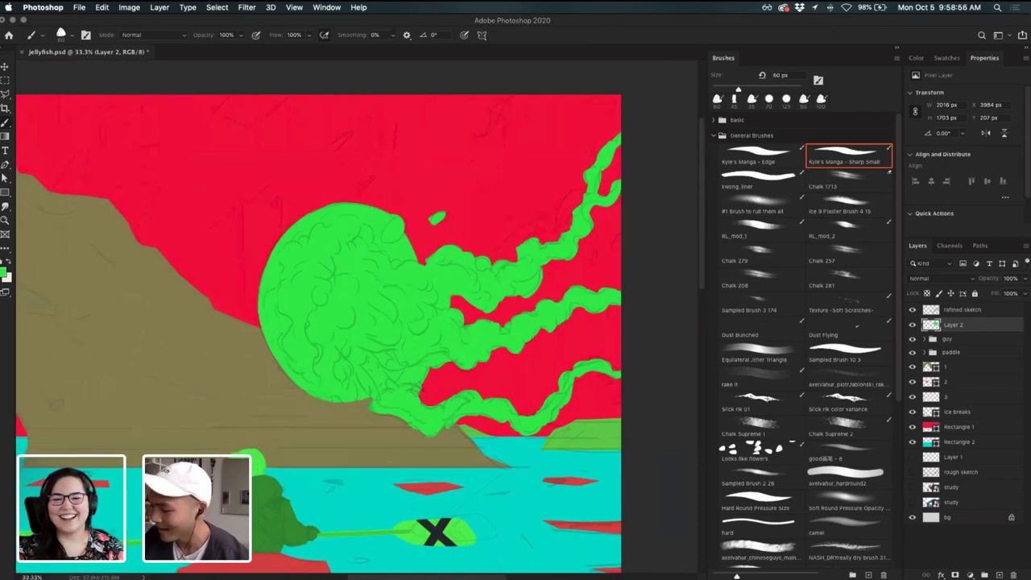
pyautogui.moveTo(418, 370); pyautogui.dragTo(567, 356)
pyautogui.scroll(-2, 566, 355)
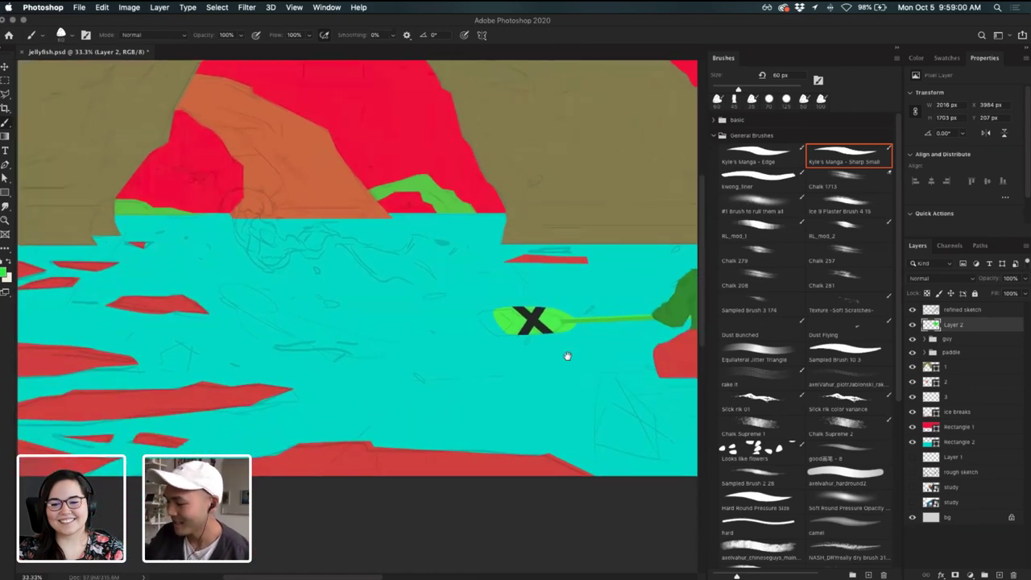
pyautogui.hscroll(6, 437, 425)
pyautogui.scroll(2, 437, 425)
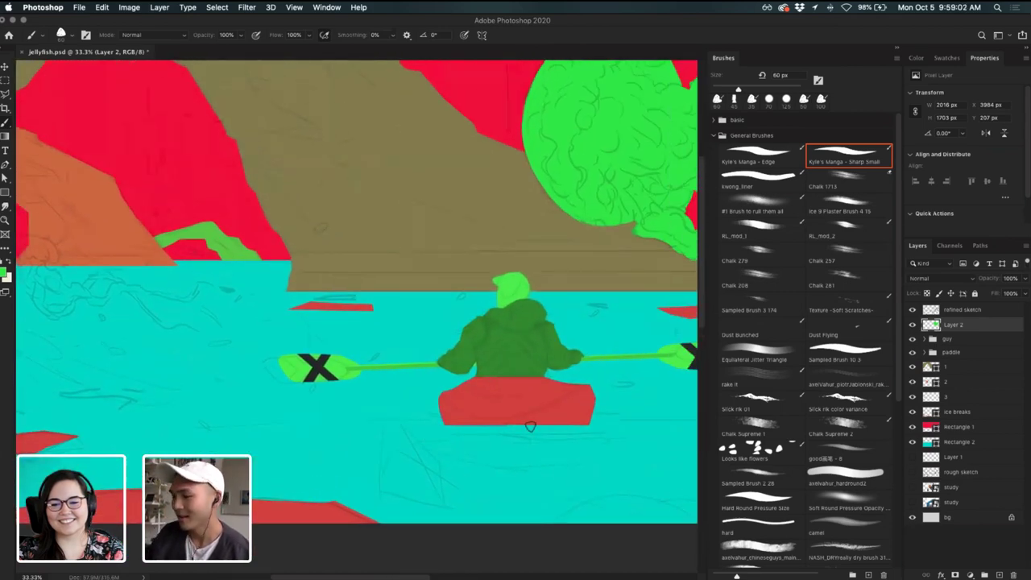
pyautogui.scroll(5, 530, 426)
pyautogui.hscroll(-4, 522, 454)
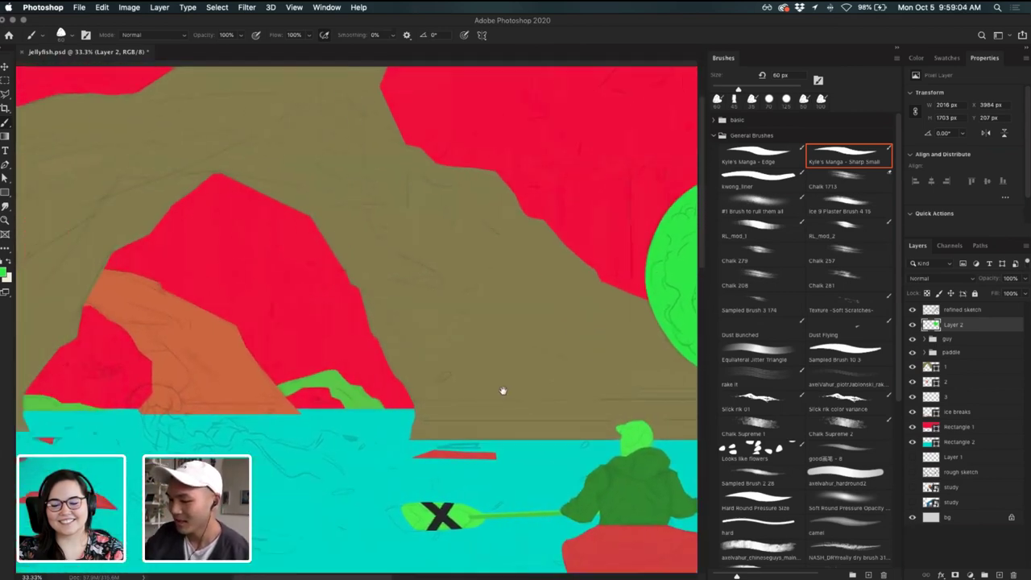
# - Rename the jellyfish's Layer 2 as "big jelly" and add a new layer directly above the guy group
pyautogui.doubleClick(954, 323)
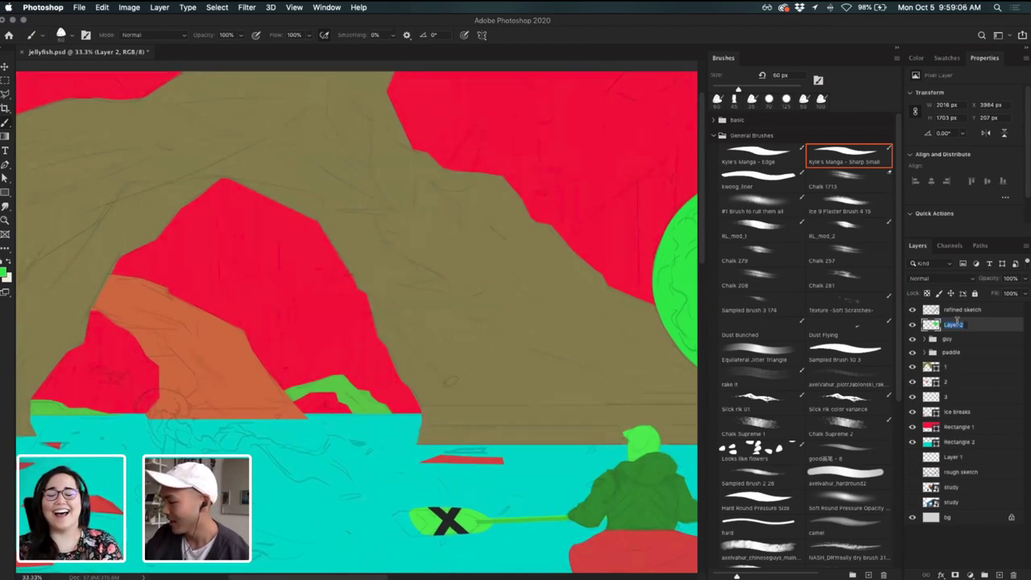
pyautogui.press('Return')
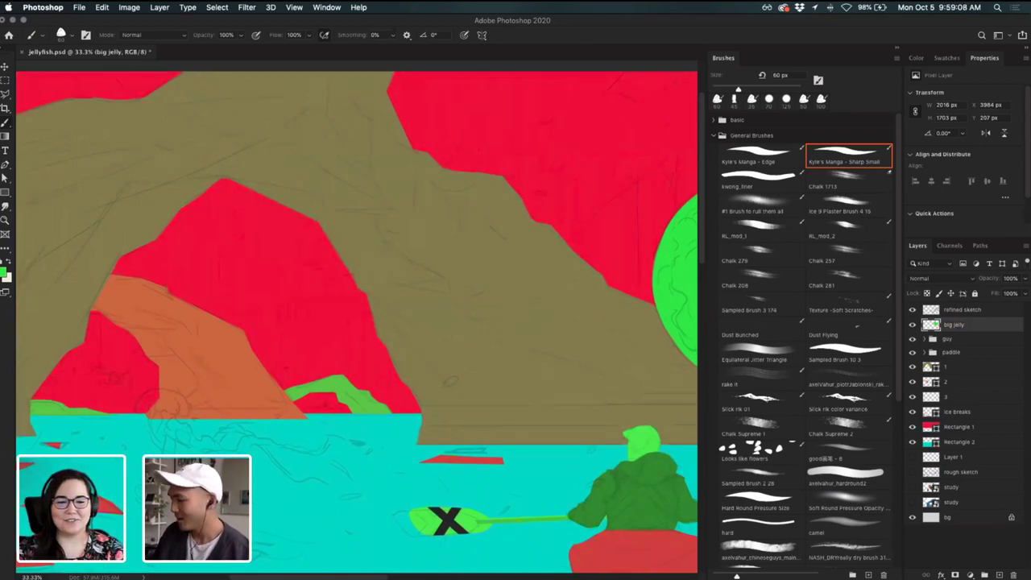
pyautogui.click(958, 339)
pyautogui.click(1000, 574)
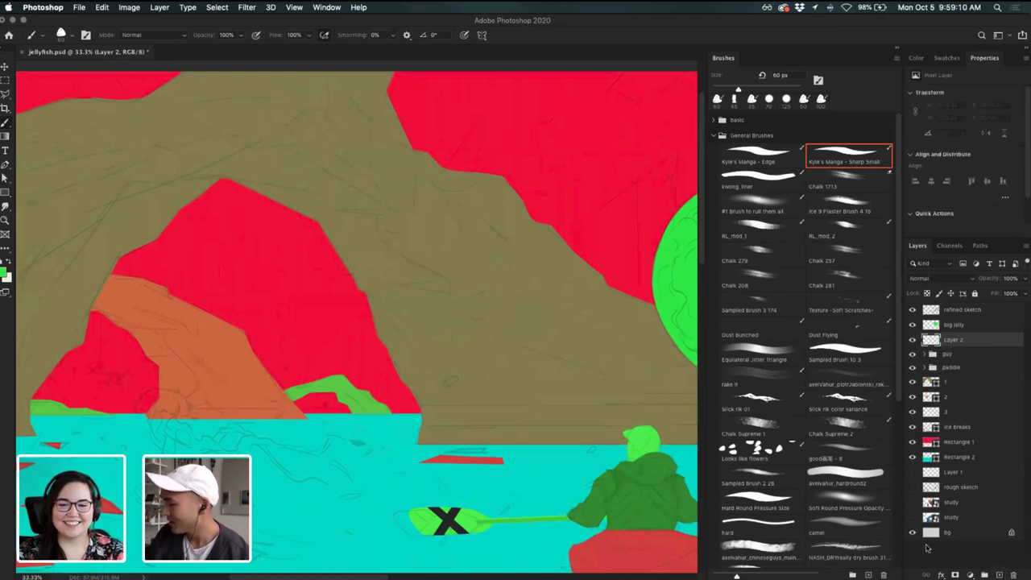
pyautogui.press('super+plus')
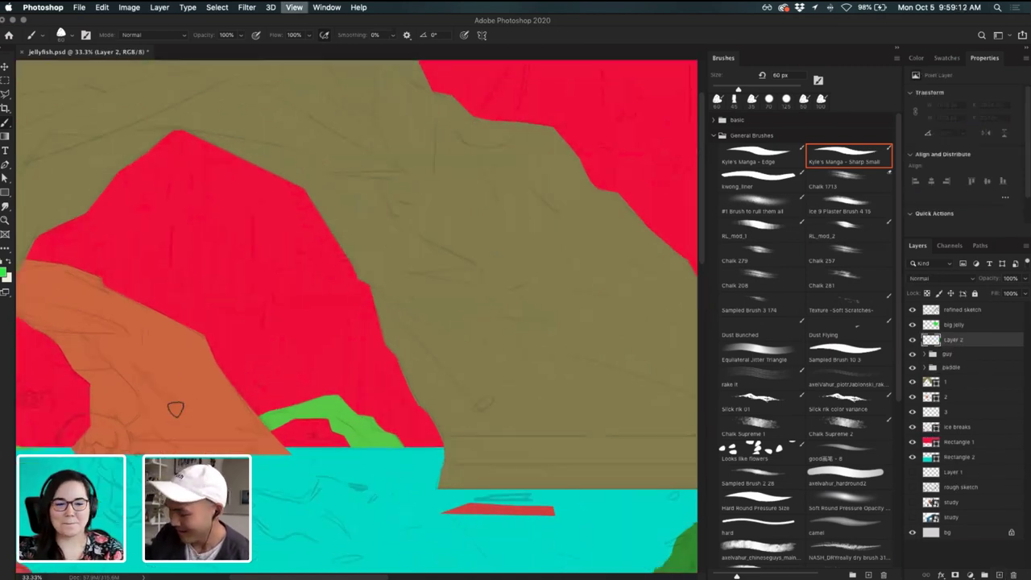
pyautogui.moveTo(270, 350); pyautogui.dragTo(471, 295)
pyautogui.moveTo(260, 400)
pyautogui.mouseDown()
pyautogui.moveTo(290, 390)
pyautogui.moveTo(295, 403)
pyautogui.moveTo(300, 392)
pyautogui.mouseUp()
pyautogui.press('super+z')
pyautogui.press('super+z')
pyautogui.press('super+z')
pyautogui.moveTo(236, 402); pyautogui.dragTo(308, 395)
pyautogui.press('super+z')
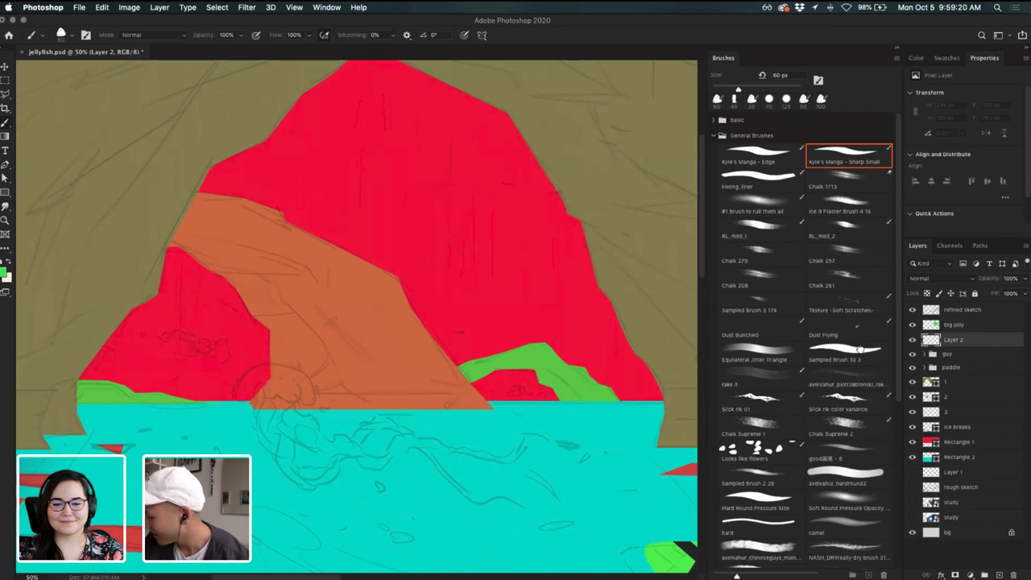
# - Paint the small jellyfish's domed bell in green at the waterline under the arch with the Hard Round Pressure Size brush
pyautogui.click(779, 498)
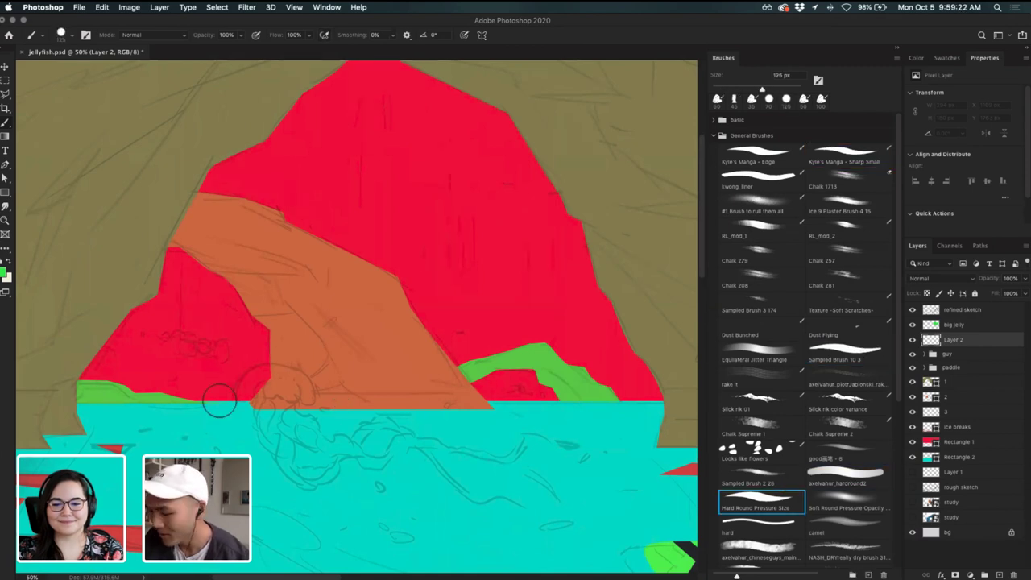
pyautogui.moveTo(241, 398); pyautogui.dragTo(294, 372)
pyautogui.press('super+z')
pyautogui.press('p')
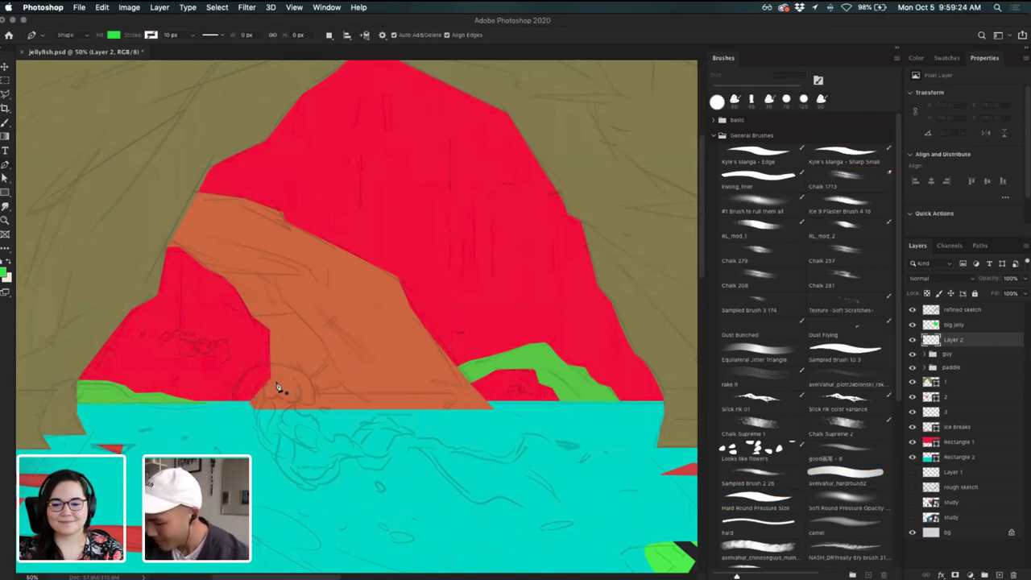
pyautogui.press('b')
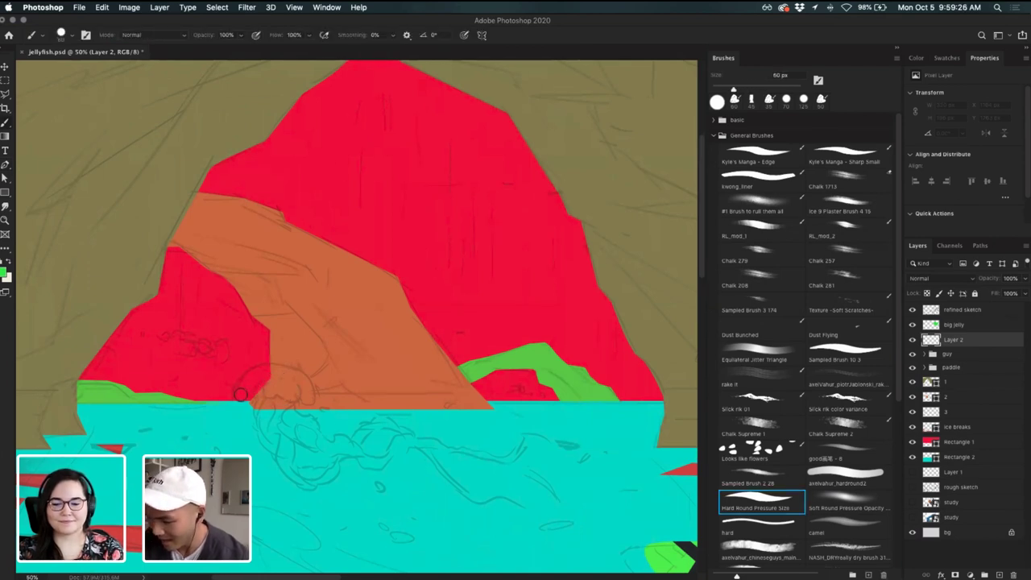
pyautogui.moveTo(240, 394)
pyautogui.mouseDown()
pyautogui.moveTo(303, 397)
pyautogui.moveTo(259, 393)
pyautogui.moveTo(279, 377)
pyautogui.moveTo(297, 391)
pyautogui.mouseUp()
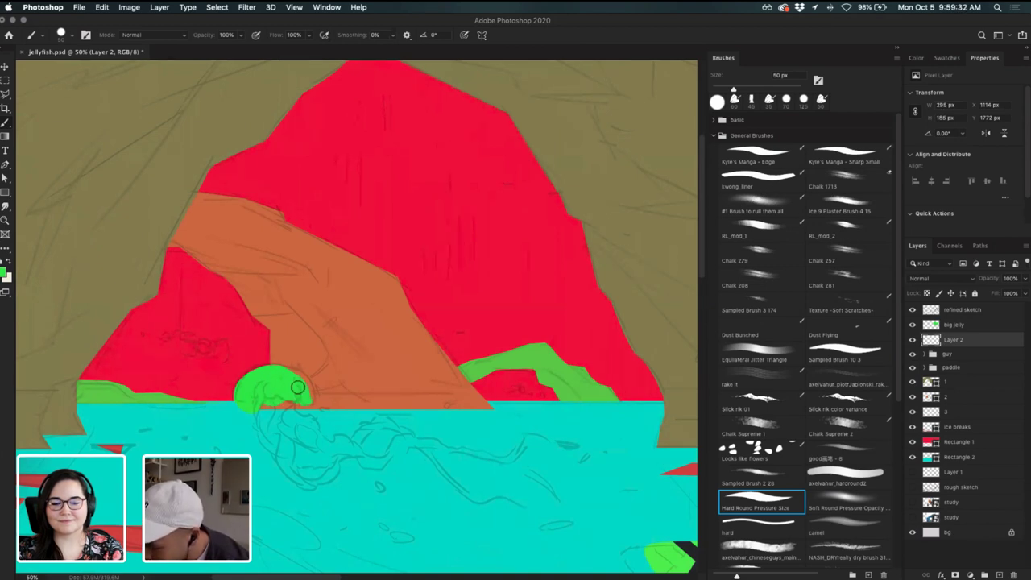
pyautogui.press('super+z')
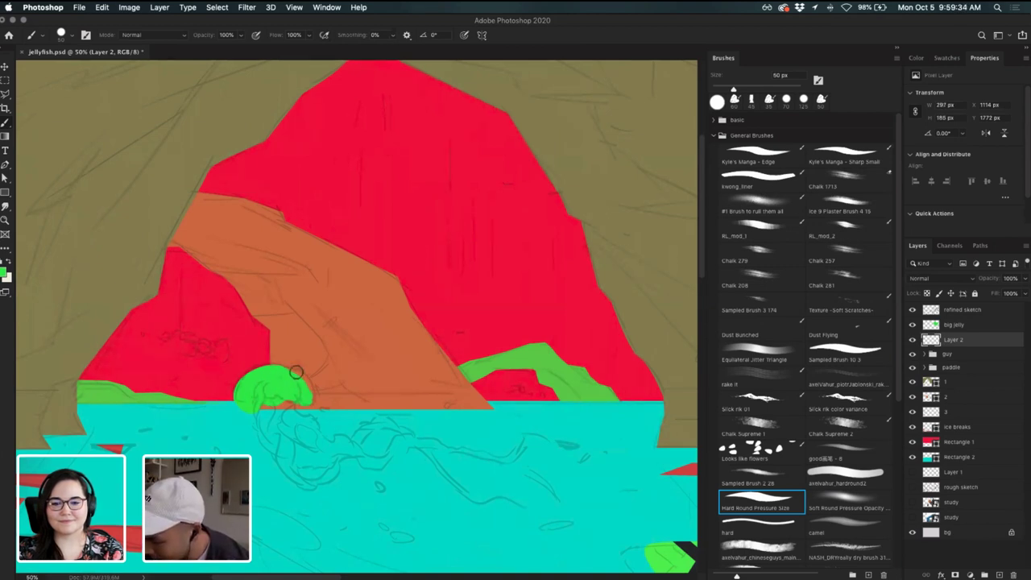
pyautogui.press('super+z')
pyautogui.moveTo(283, 372); pyautogui.dragTo(307, 404)
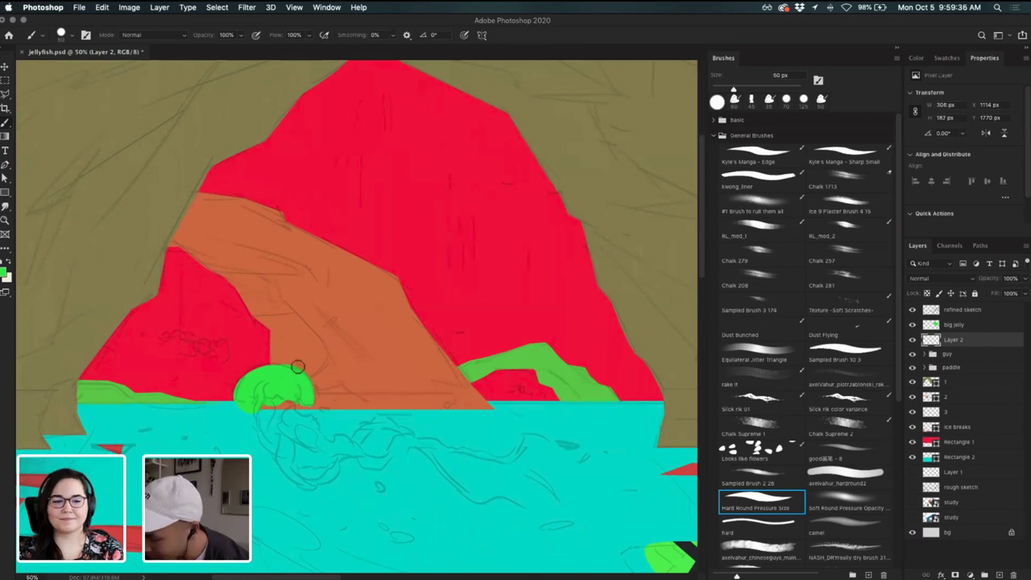
pyautogui.press('e')
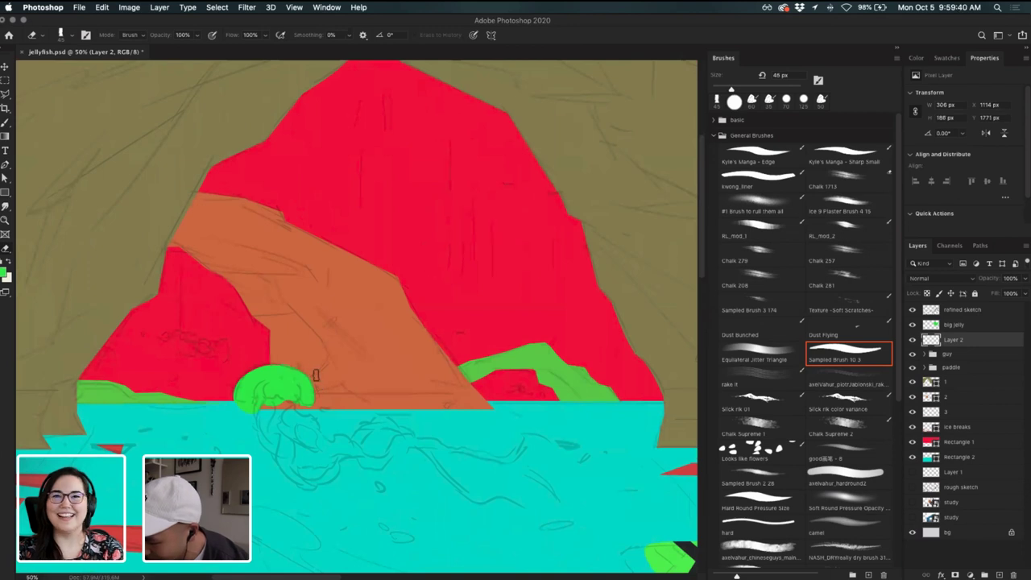
pyautogui.press('super+z')
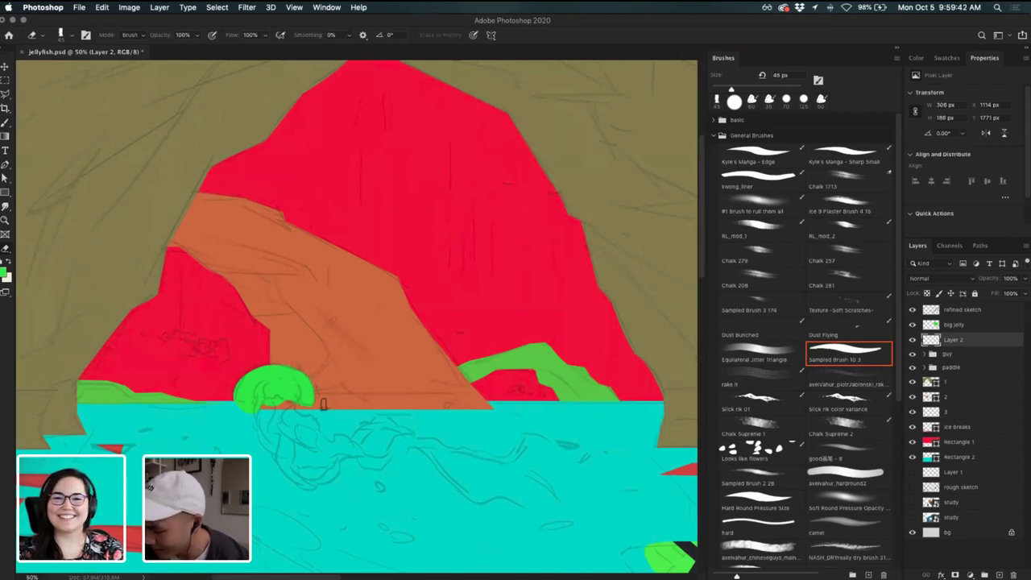
# - Paint the small jellyfish's thick, intertwined tentacles from under its bell into the water, undoing the overly thick end stroke
pyautogui.moveTo(326, 353); pyautogui.dragTo(324, 348)
pyautogui.scroll(-2, 325, 348)
pyautogui.press('b')
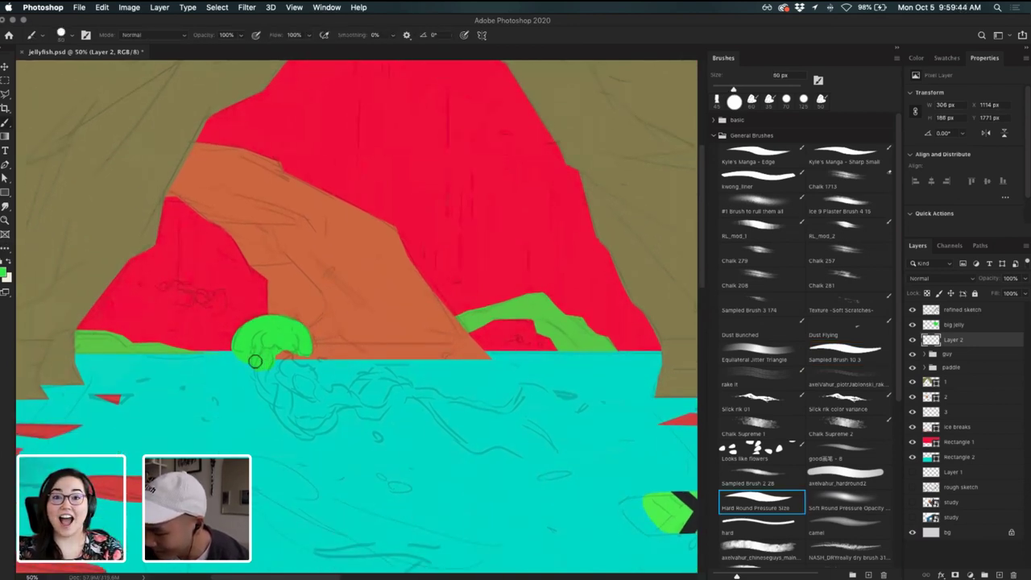
pyautogui.moveTo(268, 375); pyautogui.dragTo(276, 369)
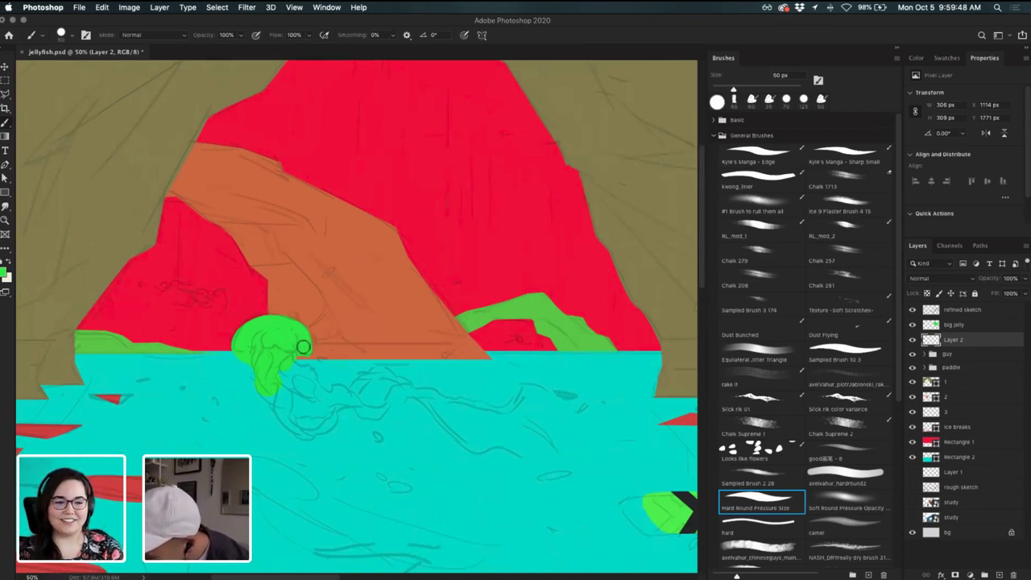
pyautogui.moveTo(276, 376); pyautogui.dragTo(289, 407)
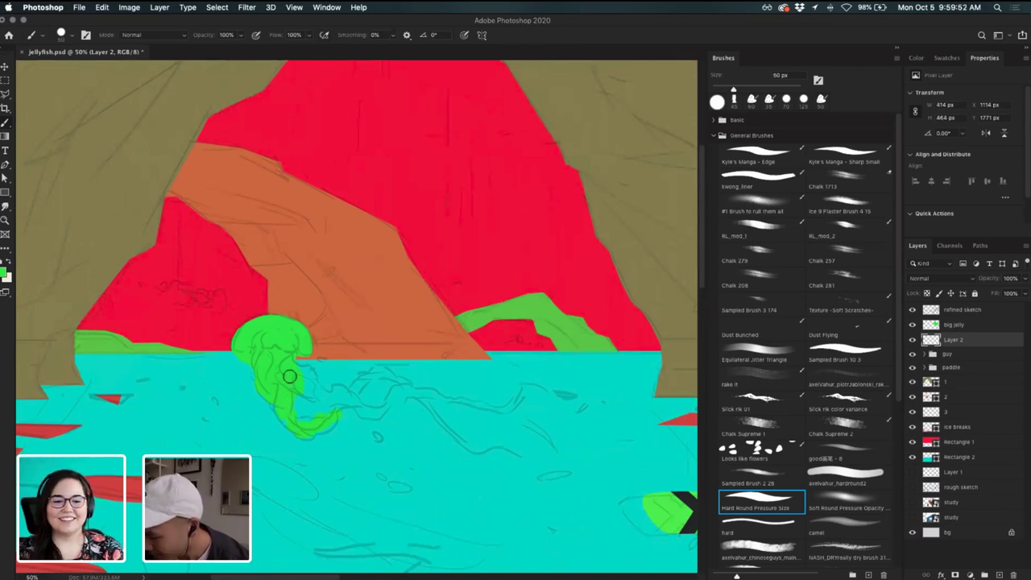
pyautogui.moveTo(327, 390)
pyautogui.mouseDown()
pyautogui.moveTo(391, 380)
pyautogui.moveTo(341, 403)
pyautogui.moveTo(405, 395)
pyautogui.moveTo(395, 389)
pyautogui.moveTo(463, 429)
pyautogui.mouseUp()
pyautogui.press('super+z')
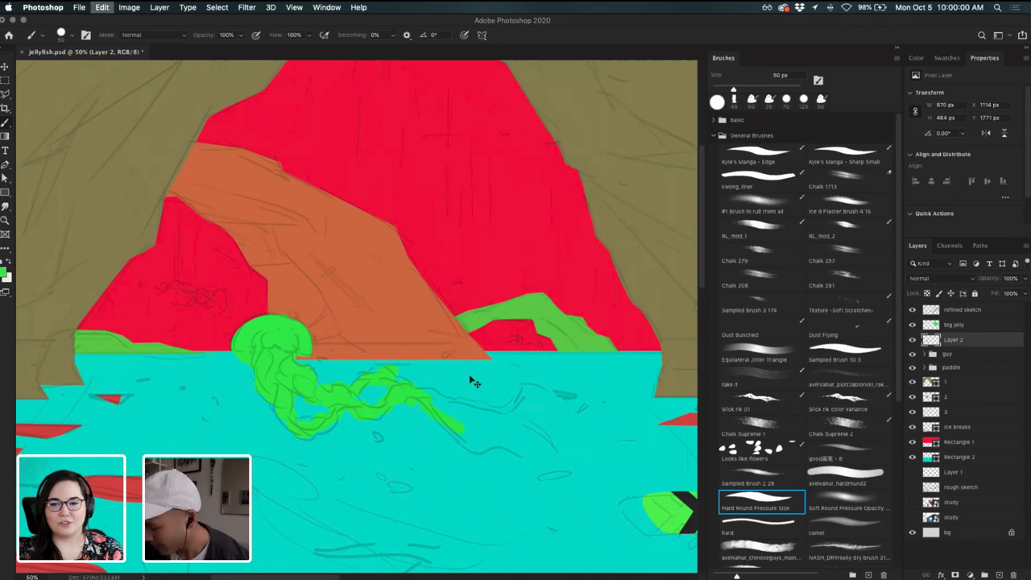
# - Reduce the brush size to 25 px and paint the small jellyfish's thin tentacle ends trailing across the water
pyautogui.press('[')
pyautogui.press('[')
pyautogui.press('[')
pyautogui.press('[')
pyautogui.press('[')
pyautogui.press('[')
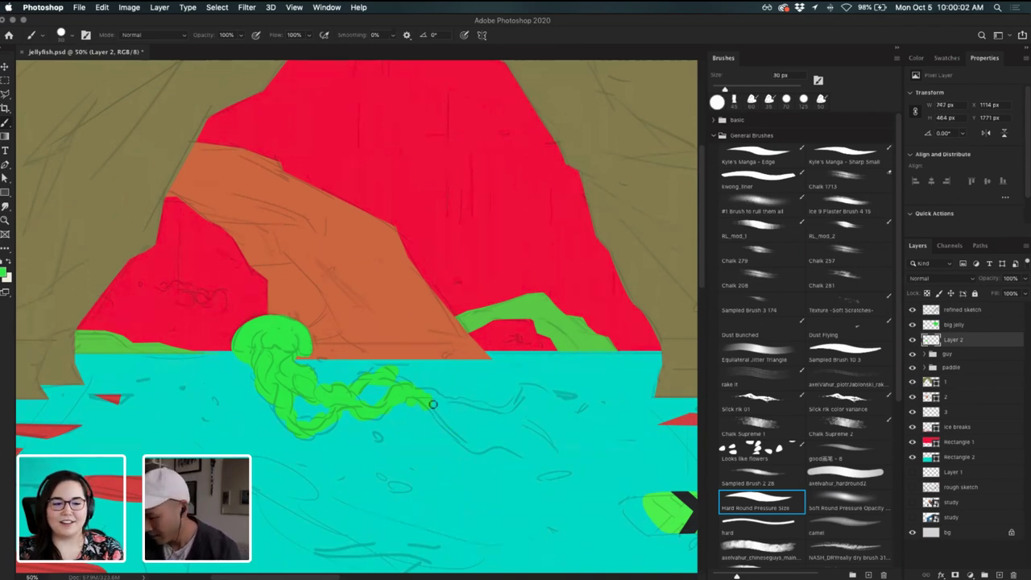
pyautogui.press(']')
pyautogui.moveTo(420, 399); pyautogui.dragTo(475, 441)
pyautogui.press('super+z')
pyautogui.moveTo(408, 398)
pyautogui.mouseDown()
pyautogui.moveTo(471, 440)
pyautogui.moveTo(447, 432)
pyautogui.moveTo(504, 443)
pyautogui.moveTo(520, 459)
pyautogui.mouseUp()
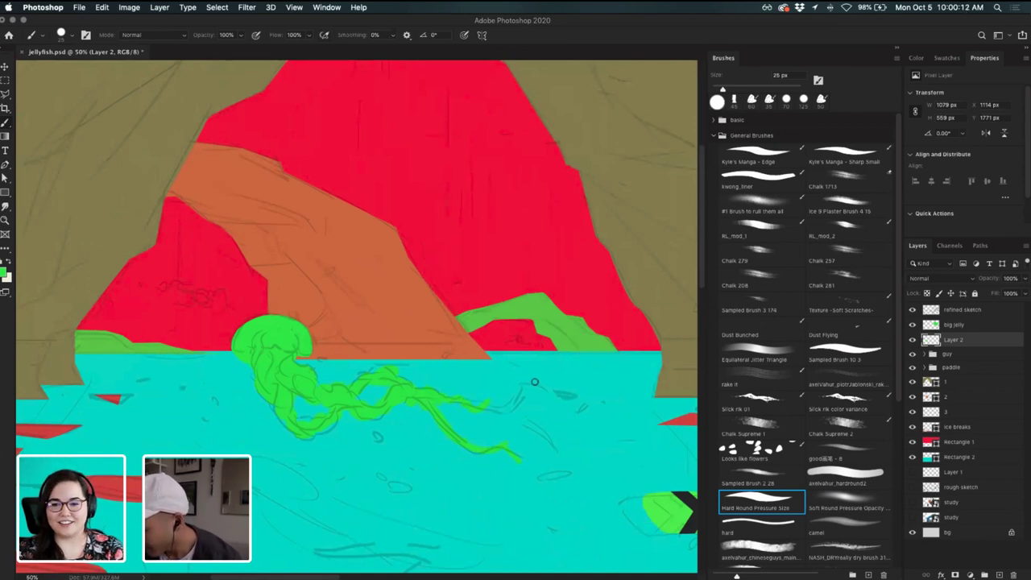
pyautogui.scroll(3, 524, 387)
pyautogui.hscroll(-3, 524, 387)
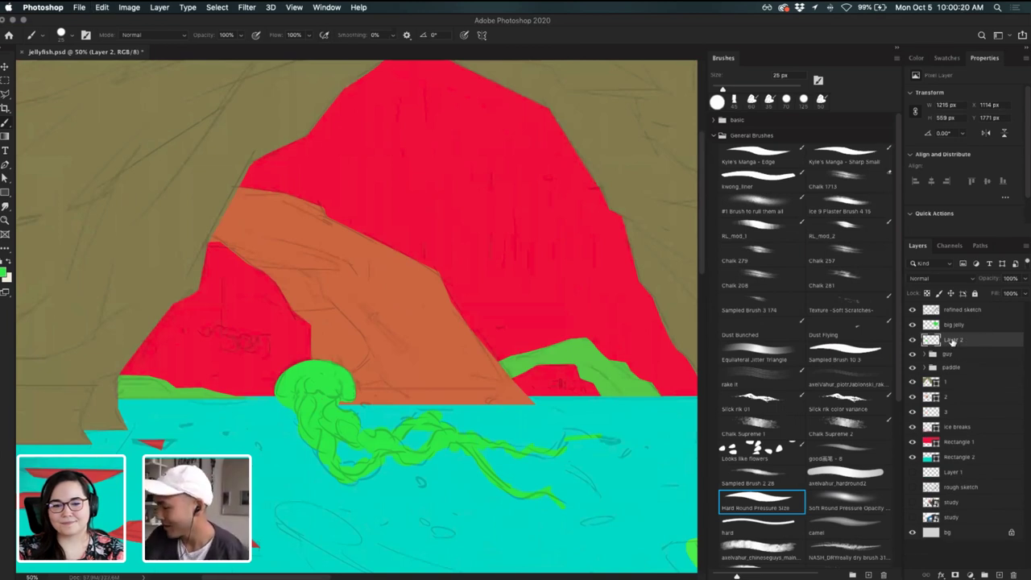
# - Rename the small jellyfish's layer as "jelly 2" and add another new layer directly above the guy group
pyautogui.doubleClick(953, 340)
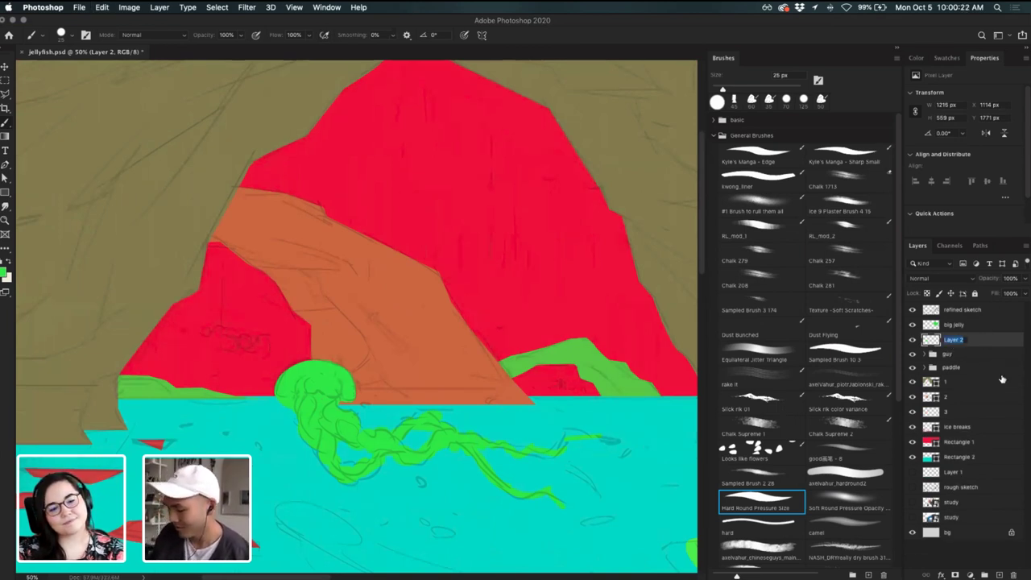
pyautogui.write('jelly')
pyautogui.press('Return')
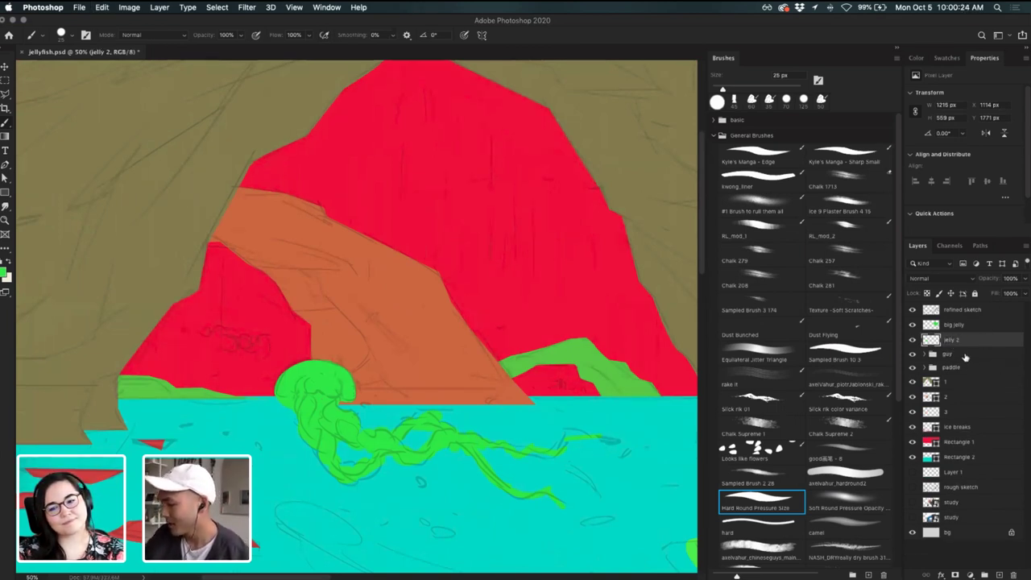
pyautogui.click(965, 355)
pyautogui.click(999, 574)
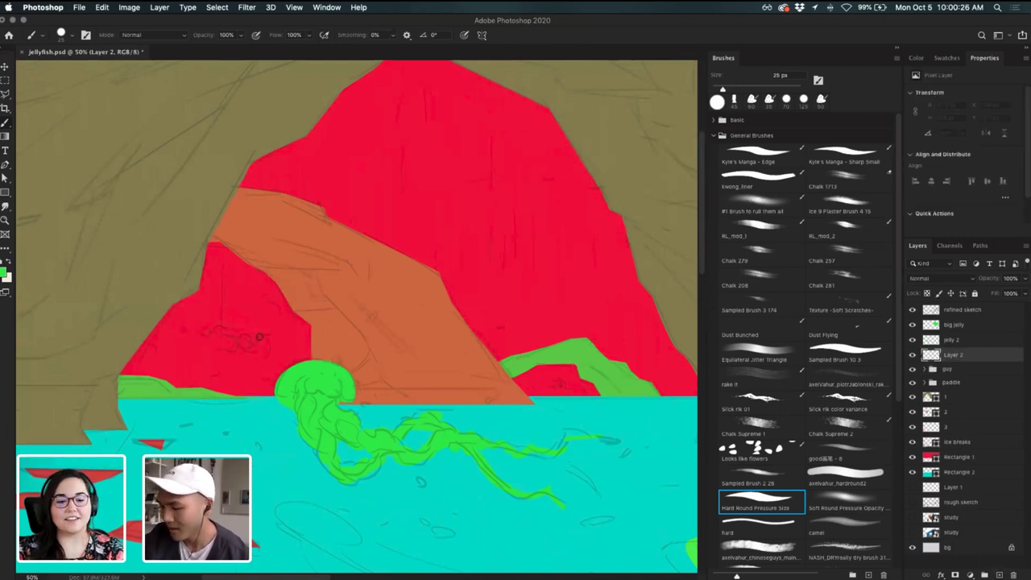
# - Paint the tiny distant jellyfish with its wavy tentacles in green over the sketch in the arch's small red opening
pyautogui.moveTo(258, 343)
pyautogui.mouseDown()
pyautogui.moveTo(260, 356)
pyautogui.moveTo(214, 328)
pyautogui.moveTo(257, 346)
pyautogui.moveTo(217, 341)
pyautogui.moveTo(256, 348)
pyautogui.mouseUp()
pyautogui.press('super+z')
pyautogui.press('super+z')
pyautogui.press('super+z')
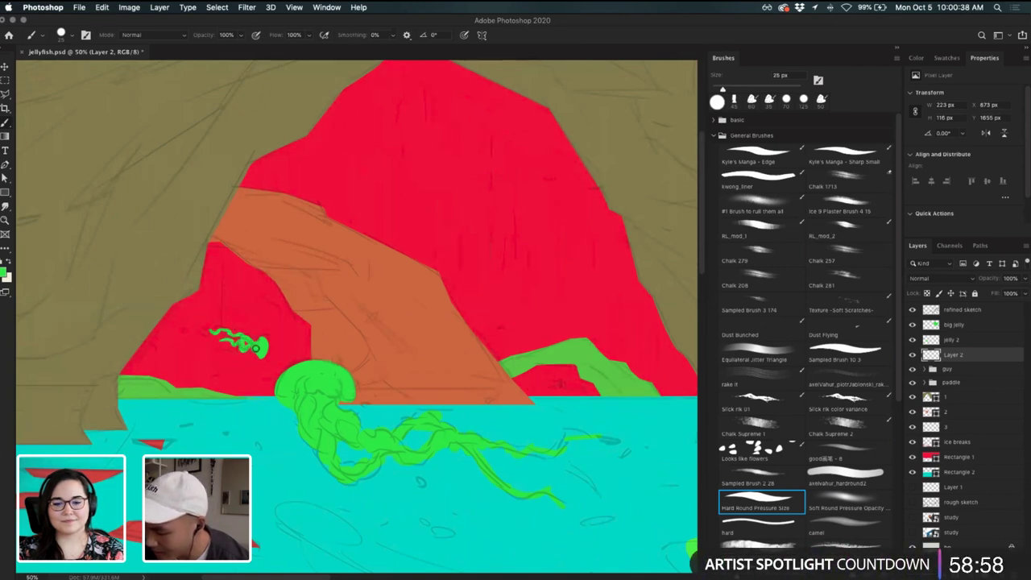
pyautogui.press('super+z')
pyautogui.press('shift+super+z')
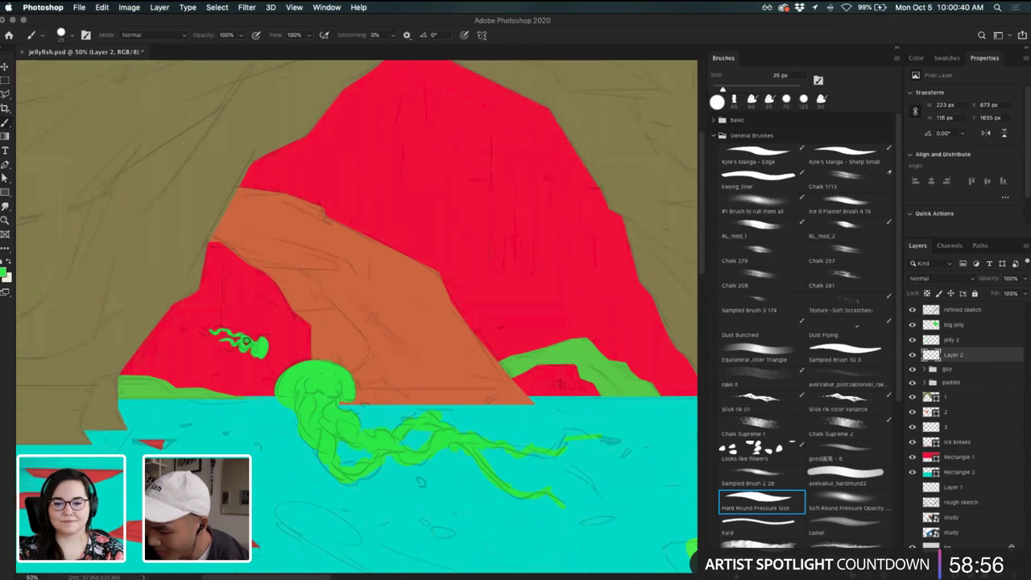
# - Touch up the lower edge of the tiny distant jellyfish's bell with the brush
pyautogui.press('e')
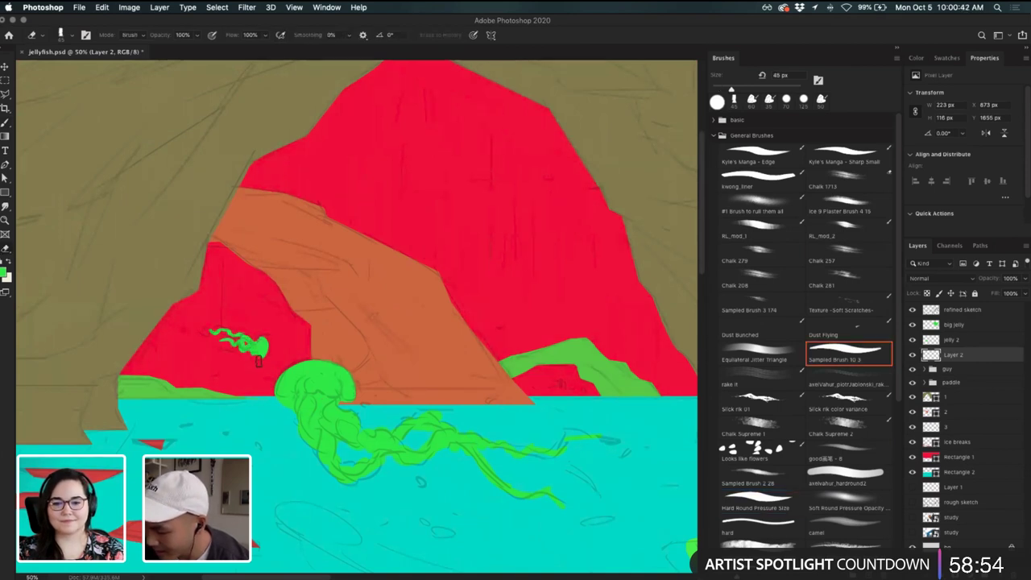
pyautogui.press('b')
pyautogui.moveTo(260, 354)
pyautogui.mouseDown()
pyautogui.moveTo(265, 343)
pyautogui.moveTo(264, 356)
pyautogui.mouseUp()
pyautogui.press('e')
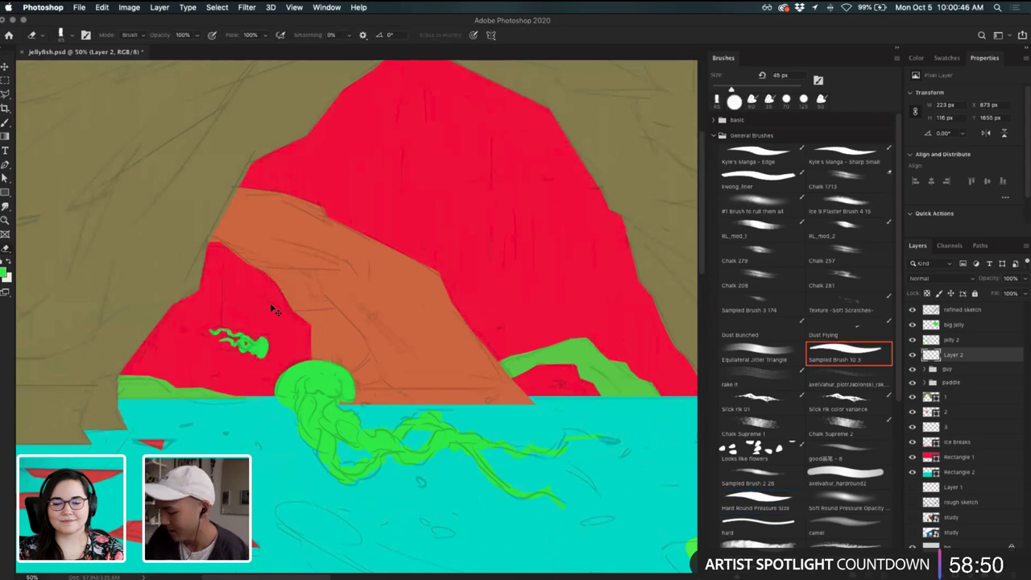
pyautogui.press('super+minus')
pyautogui.press('super+minus')
pyautogui.press('super+minus')
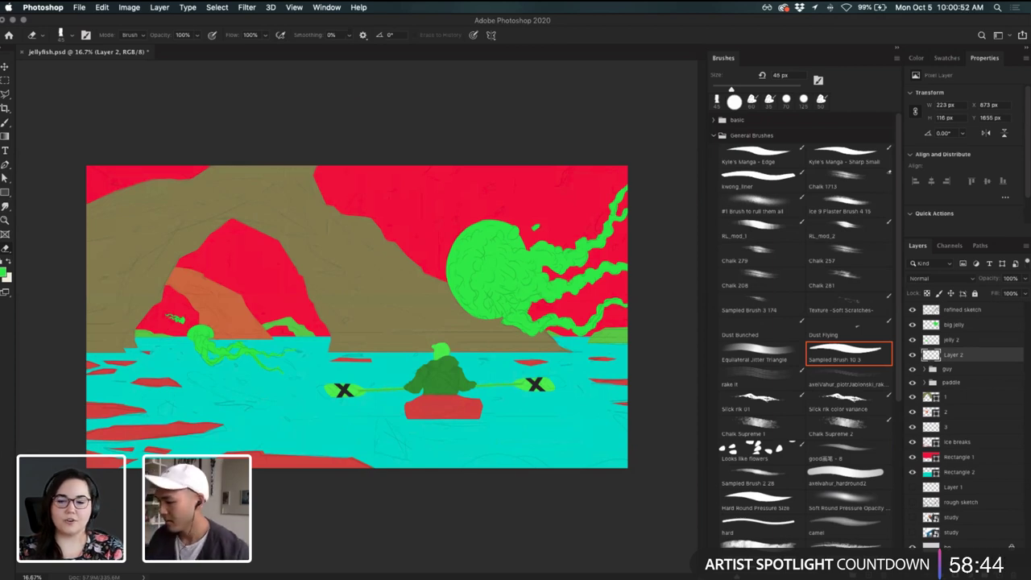
# - Shift the whole paddle group slightly to the left behind the kayaker with Free Transform
pyautogui.click(962, 385)
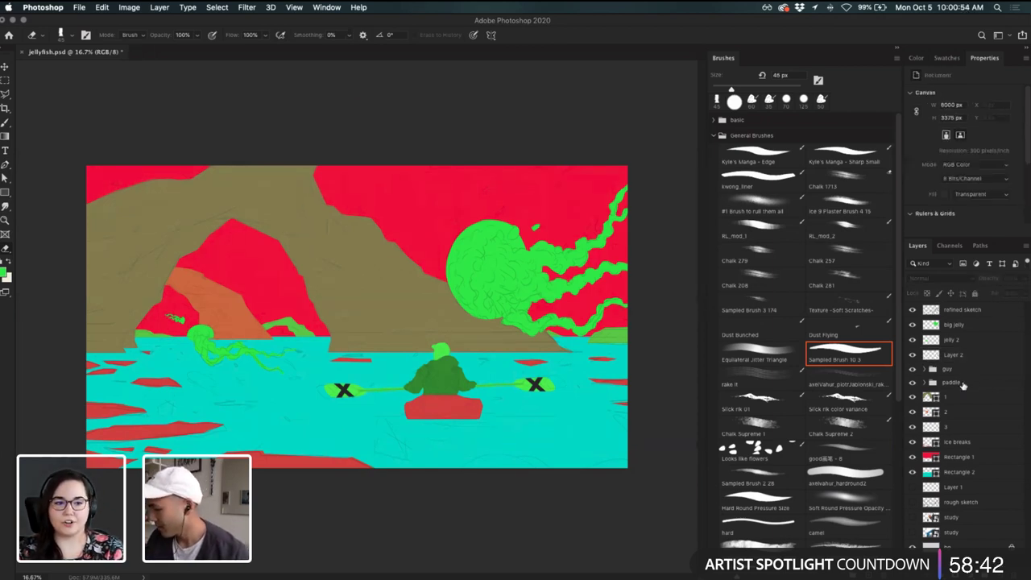
pyautogui.doubleClick(963, 385)
pyautogui.press('Escape')
pyautogui.press('super+t')
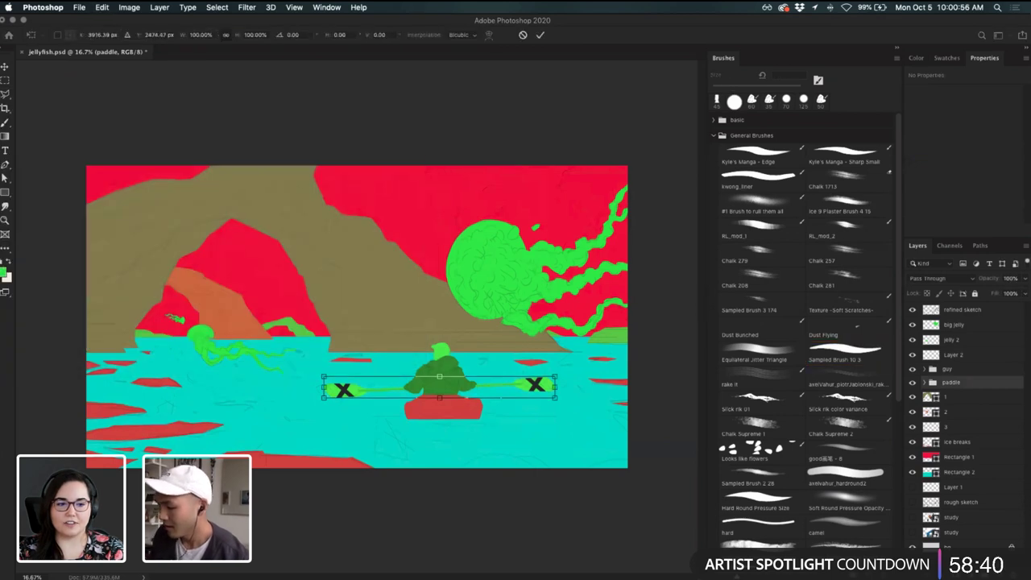
pyautogui.press('e')
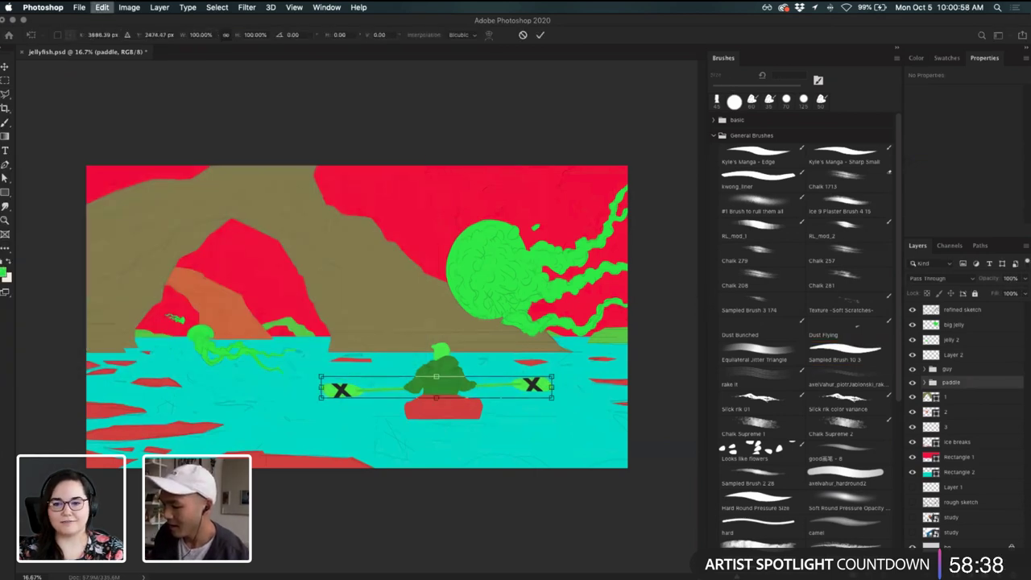
pyautogui.press('super+t')
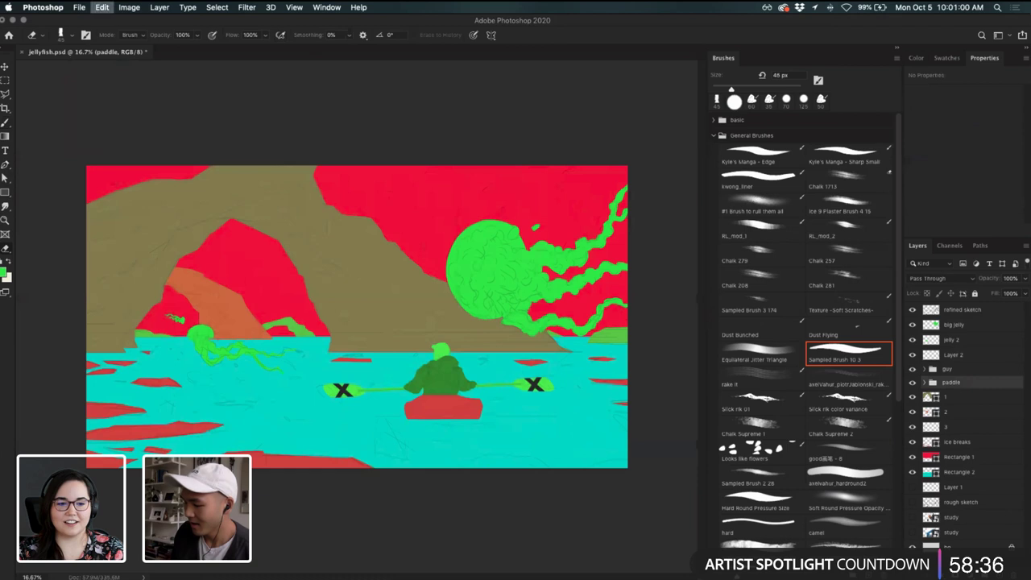
pyautogui.press('Escape')
pyautogui.press('super+=')
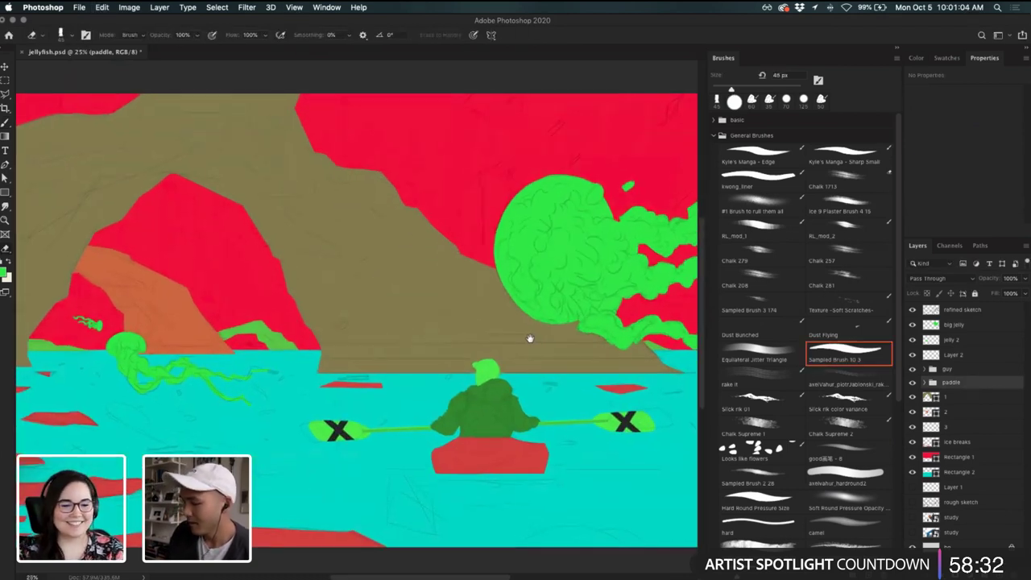
pyautogui.press('super+0')
pyautogui.press('super+minus')
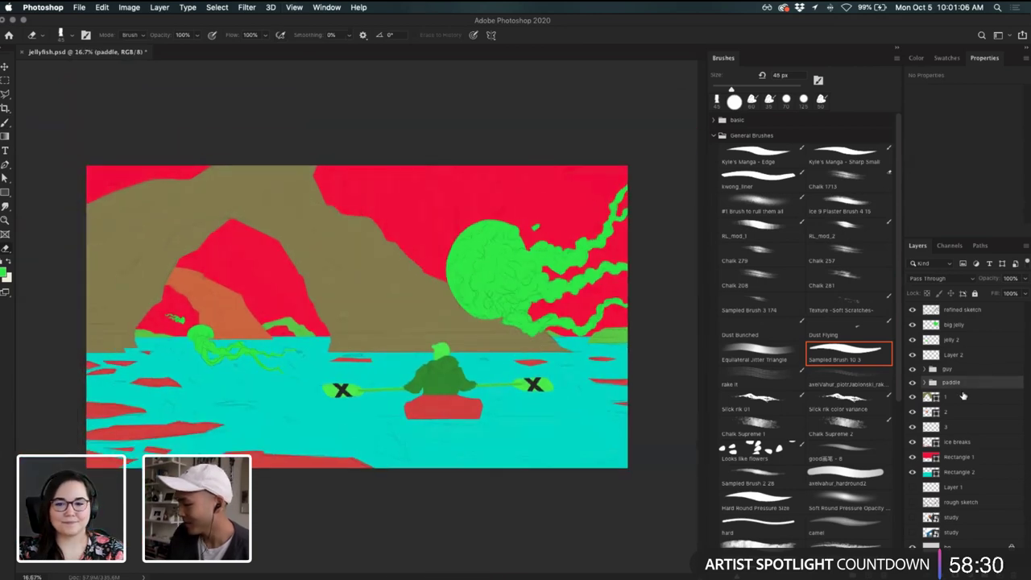
pyautogui.doubleClick(930, 457)
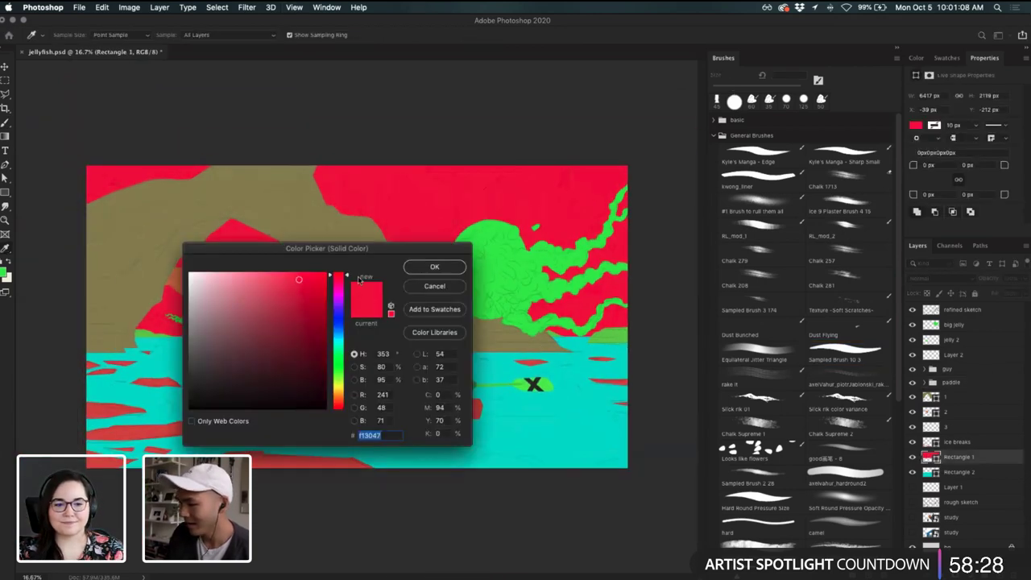
pyautogui.click(445, 286)
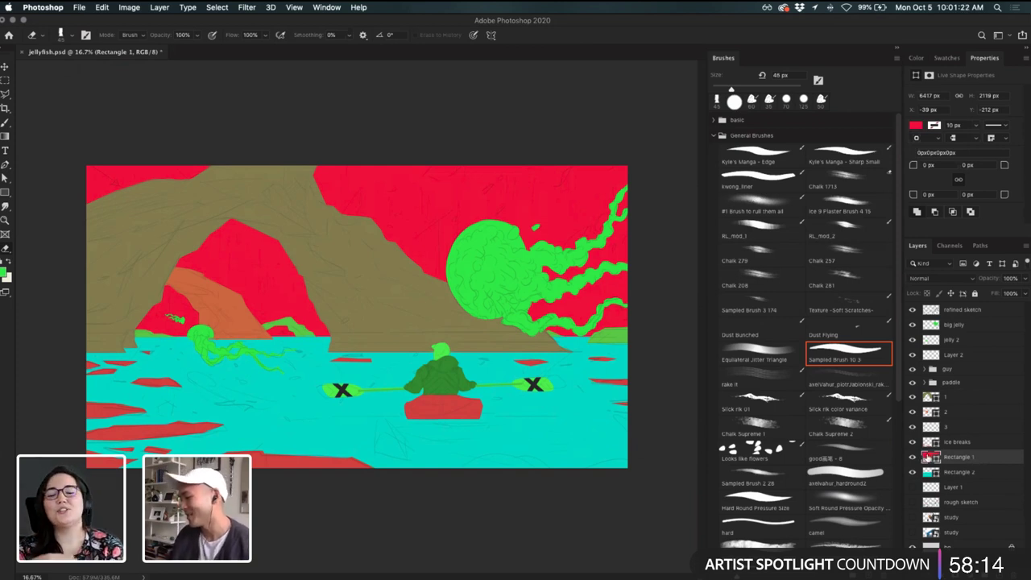
pyautogui.doubleClick(928, 456)
pyautogui.click(434, 287)
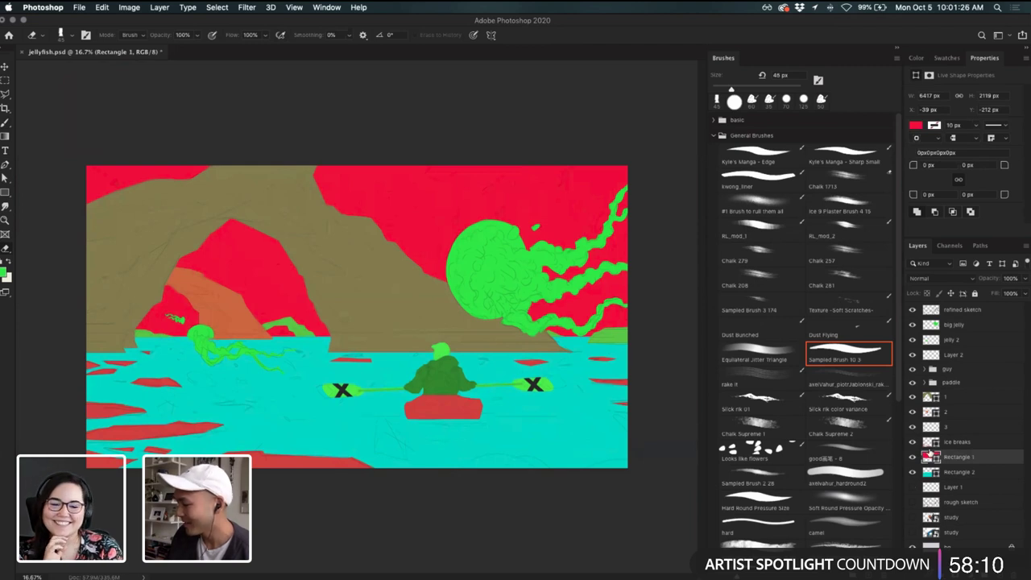
# - Recolor the red sky rectangle to light blue 4ab9de
pyautogui.doubleClick(929, 456)
pyautogui.click(257, 322)
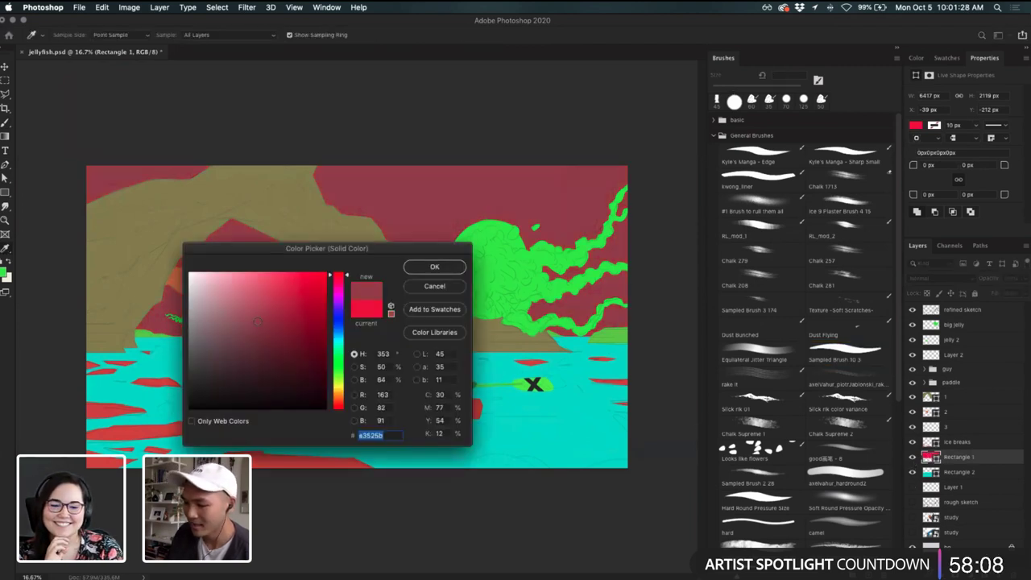
pyautogui.click(216, 320)
pyautogui.click(231, 320)
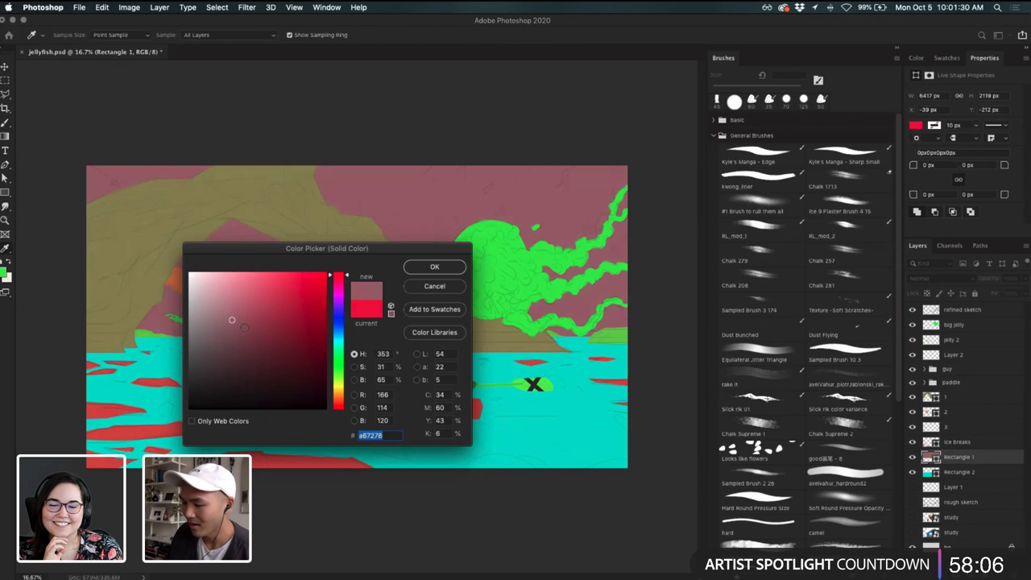
pyautogui.moveTo(231, 320); pyautogui.dragTo(195, 333)
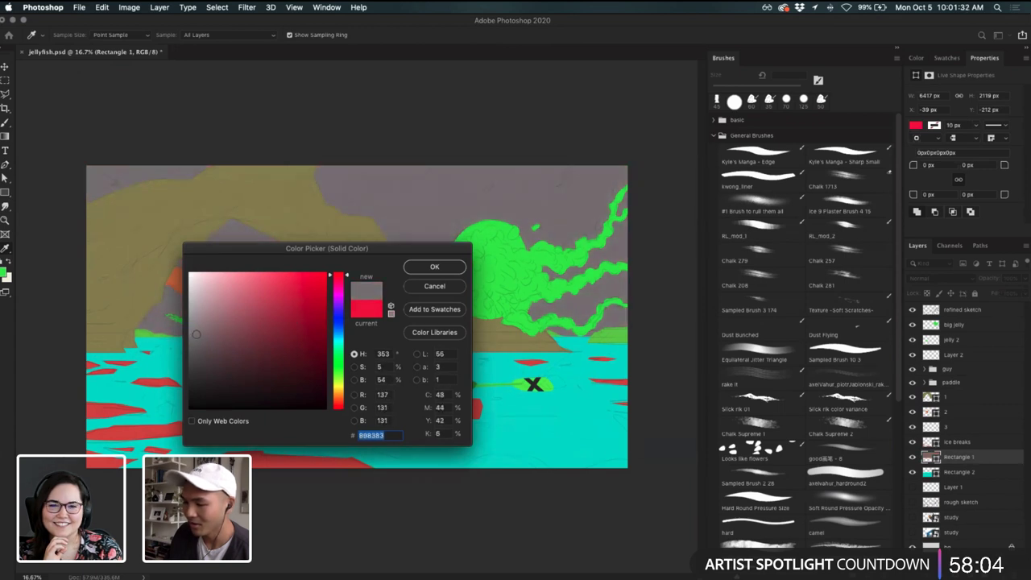
pyautogui.click(342, 326)
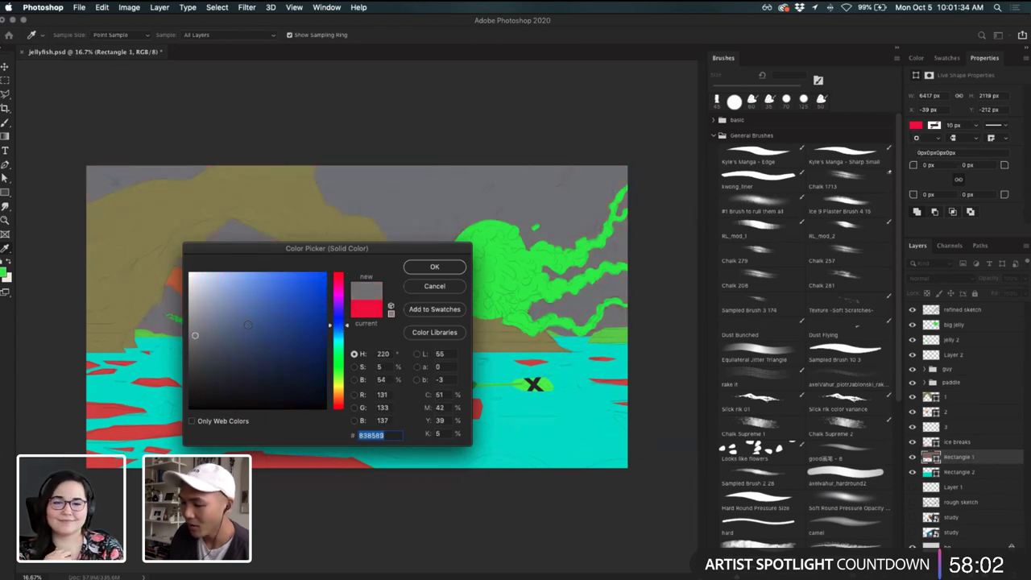
pyautogui.moveTo(195, 335)
pyautogui.mouseDown()
pyautogui.moveTo(203, 299)
pyautogui.moveTo(267, 274)
pyautogui.moveTo(263, 286)
pyautogui.moveTo(280, 289)
pyautogui.mouseUp()
pyautogui.click(338, 335)
pyautogui.click(248, 278)
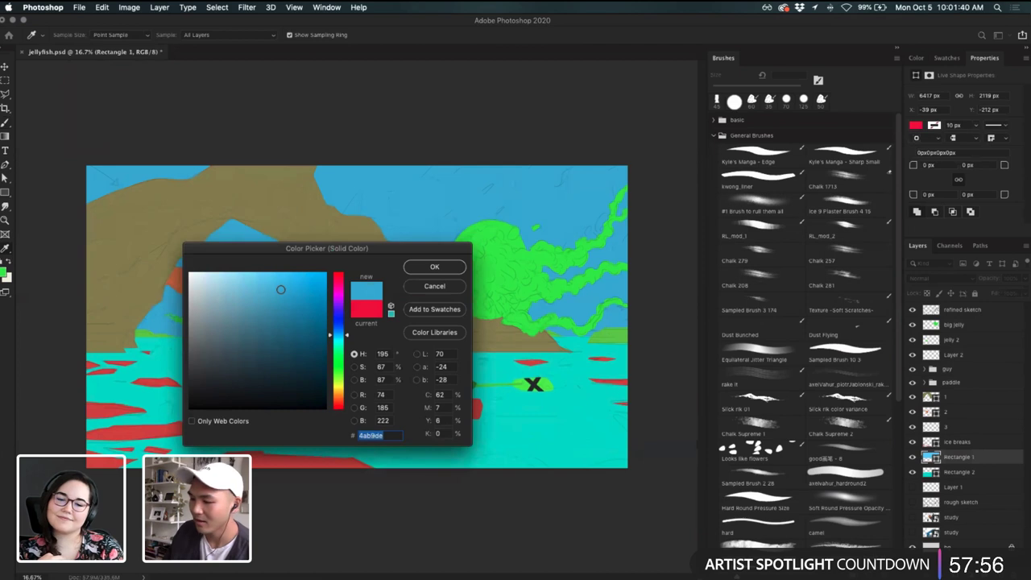
pyautogui.click(451, 266)
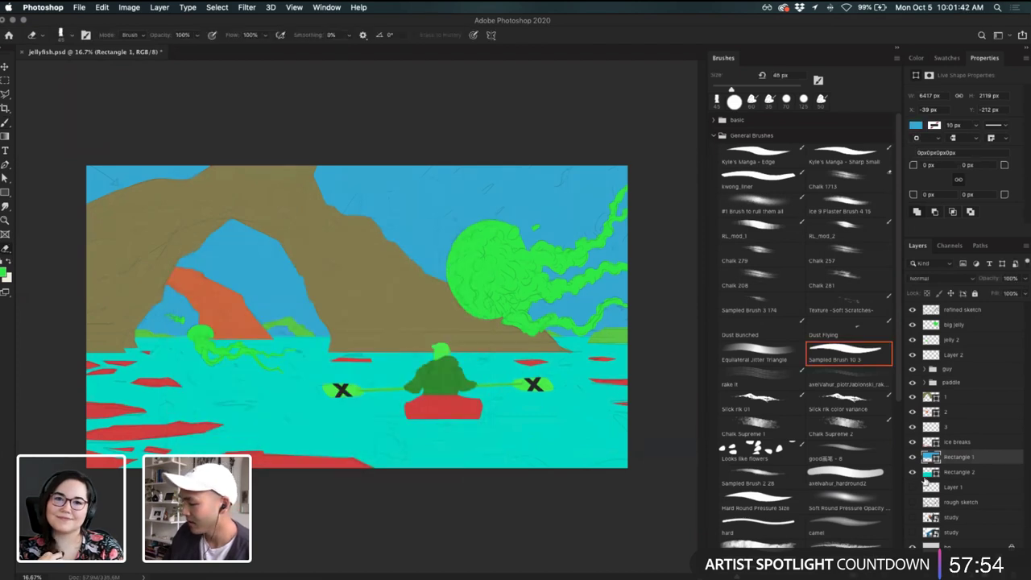
# - Recolor the turquoise water rectangle to a muted blue, 4c94ac
pyautogui.doubleClick(929, 473)
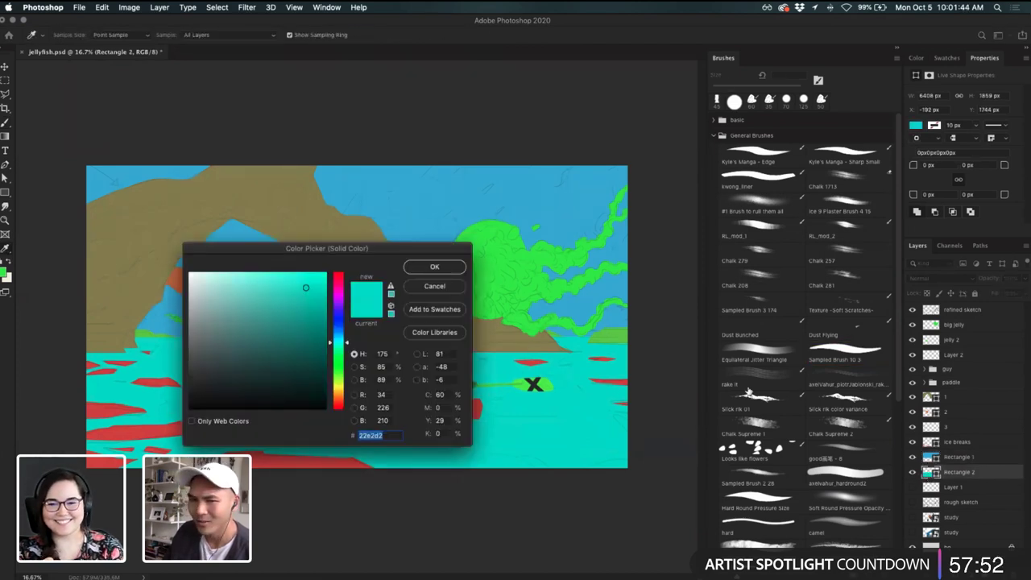
pyautogui.moveTo(211, 291)
pyautogui.mouseDown()
pyautogui.moveTo(225, 332)
pyautogui.moveTo(231, 310)
pyautogui.mouseUp()
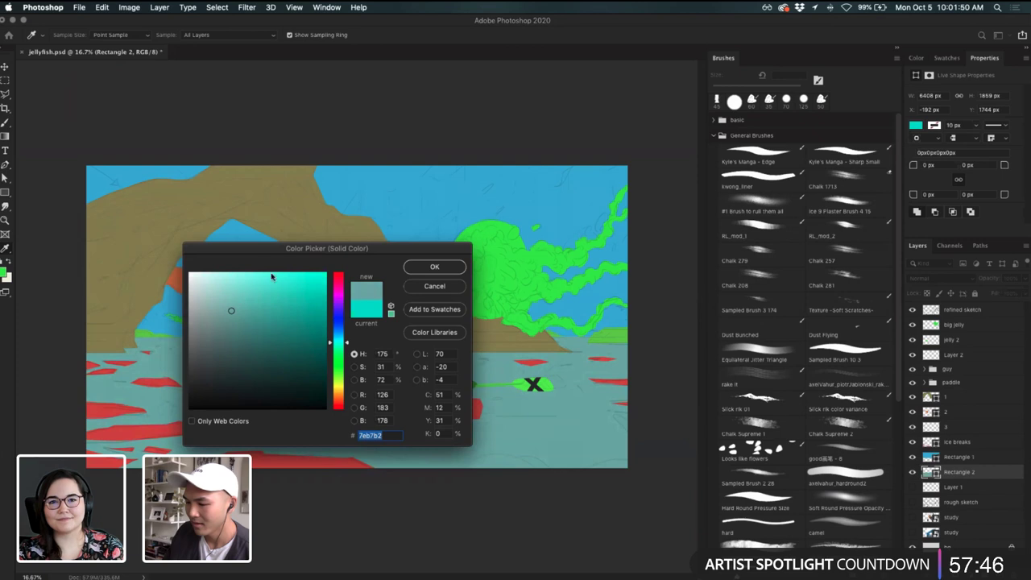
pyautogui.moveTo(276, 249)
pyautogui.mouseDown()
pyautogui.moveTo(424, 253)
pyautogui.moveTo(334, 256)
pyautogui.mouseUp()
pyautogui.moveTo(312, 311)
pyautogui.mouseDown()
pyautogui.moveTo(302, 301)
pyautogui.moveTo(303, 331)
pyautogui.mouseUp()
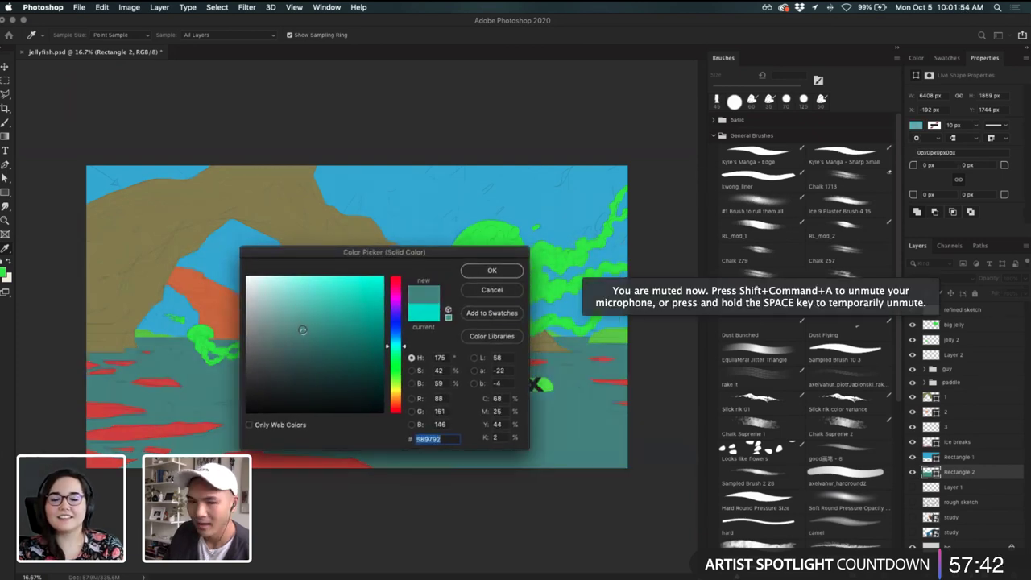
pyautogui.click(181, 302)
pyautogui.moveTo(356, 307)
pyautogui.mouseDown()
pyautogui.moveTo(315, 310)
pyautogui.moveTo(322, 318)
pyautogui.mouseUp()
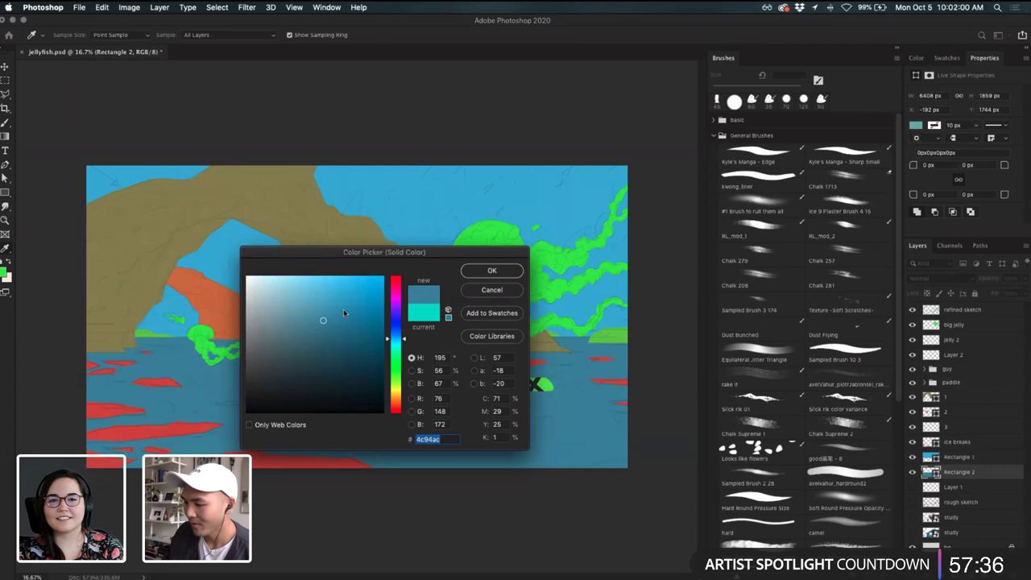
pyautogui.click(493, 272)
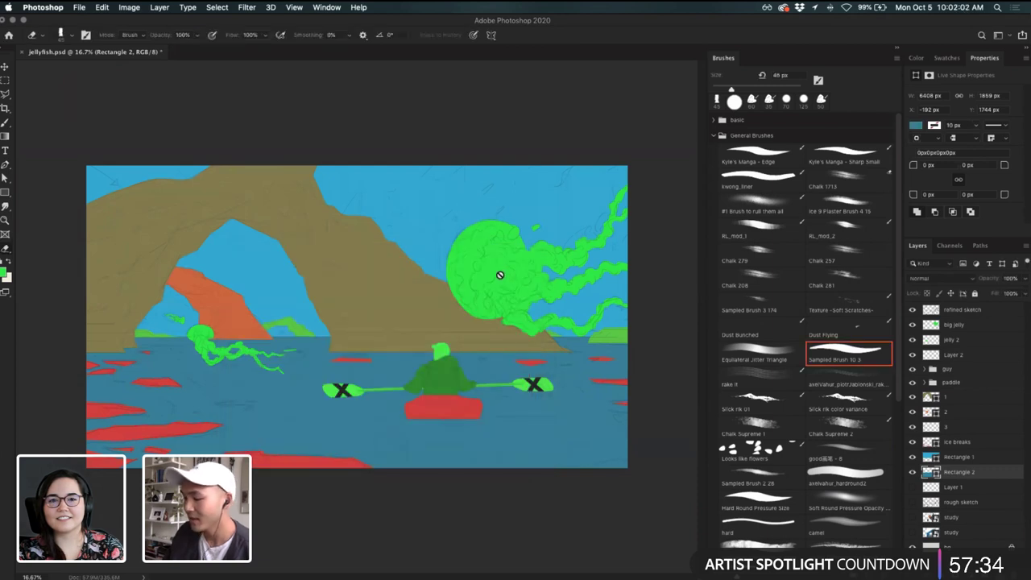
pyautogui.click(952, 461)
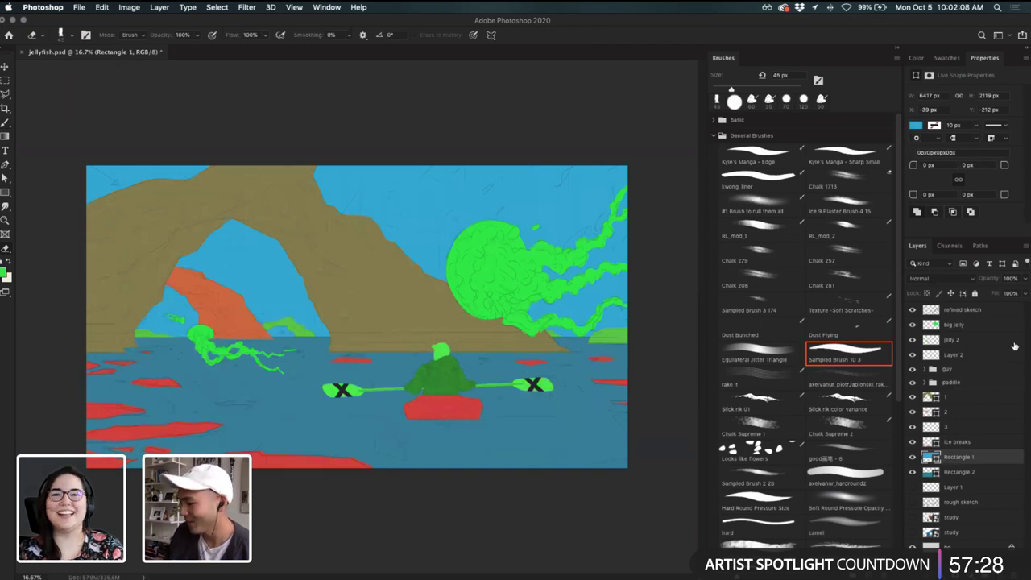
pyautogui.press('v')
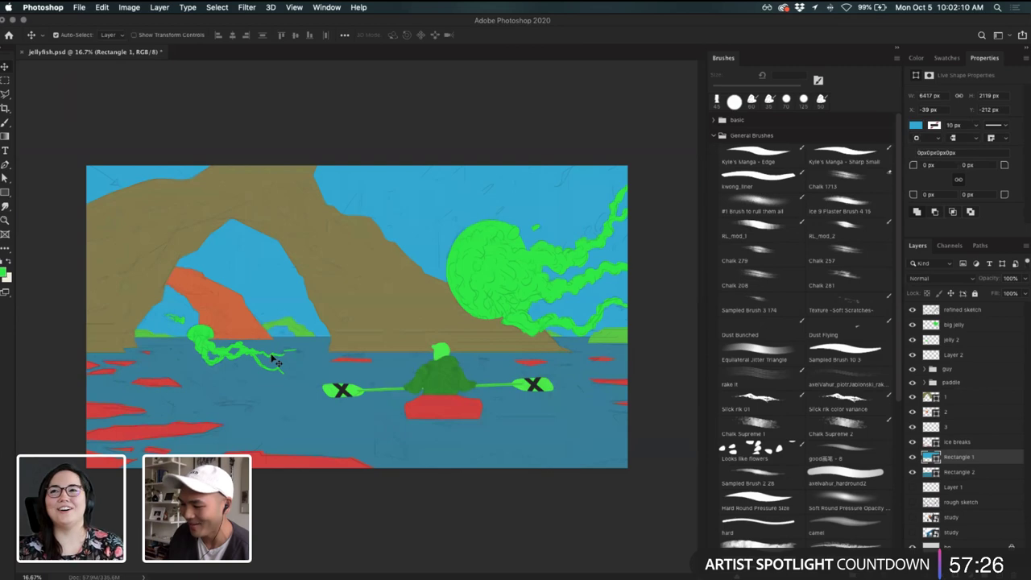
pyautogui.click(276, 359)
pyautogui.press('super+equal')
pyautogui.press('b')
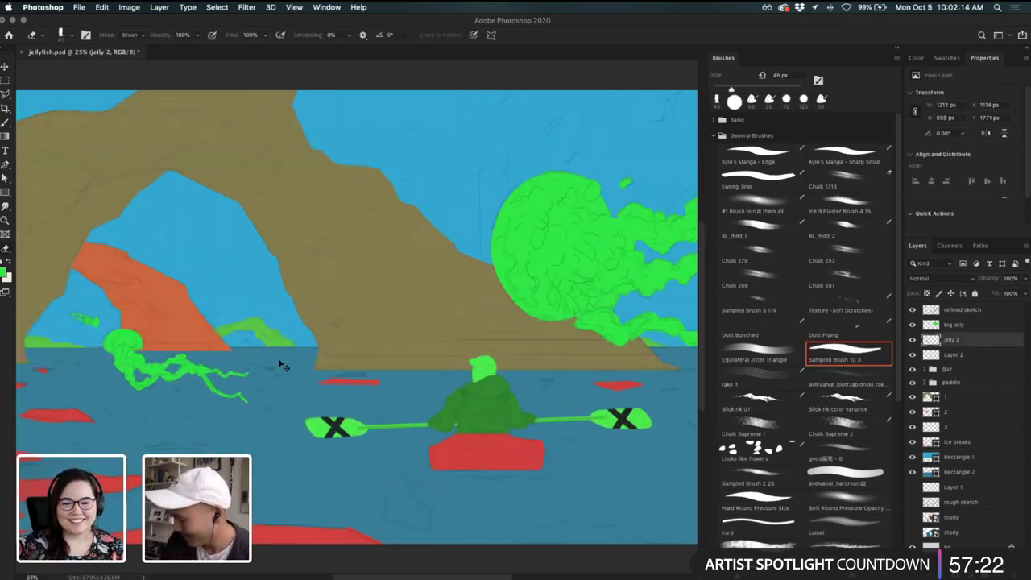
pyautogui.press('super+minus')
pyautogui.press('v')
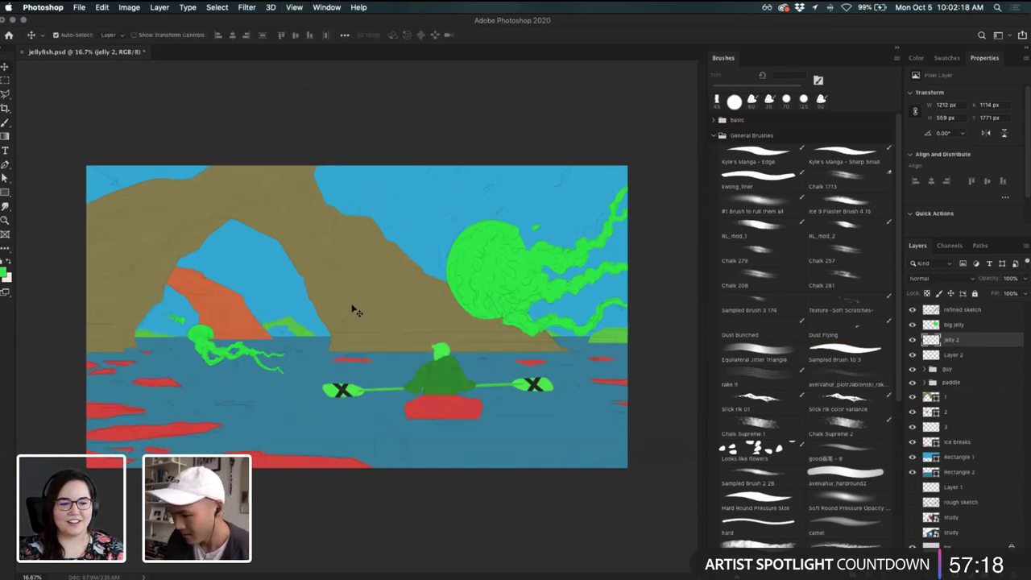
# - Rasterize the sky rectangle's layer and lock its transparent pixels
pyautogui.click(288, 301)
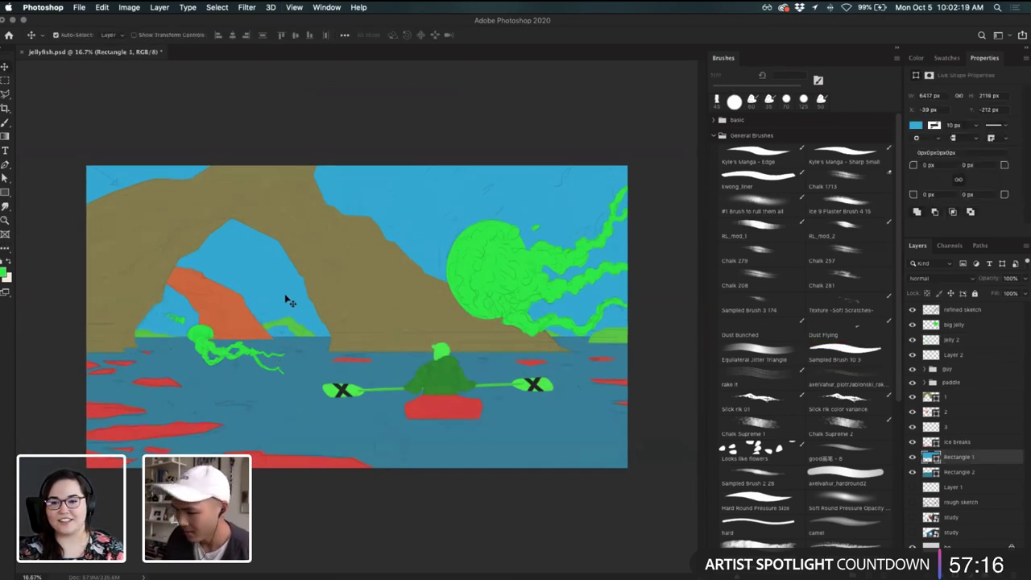
pyautogui.rightClick(971, 456)
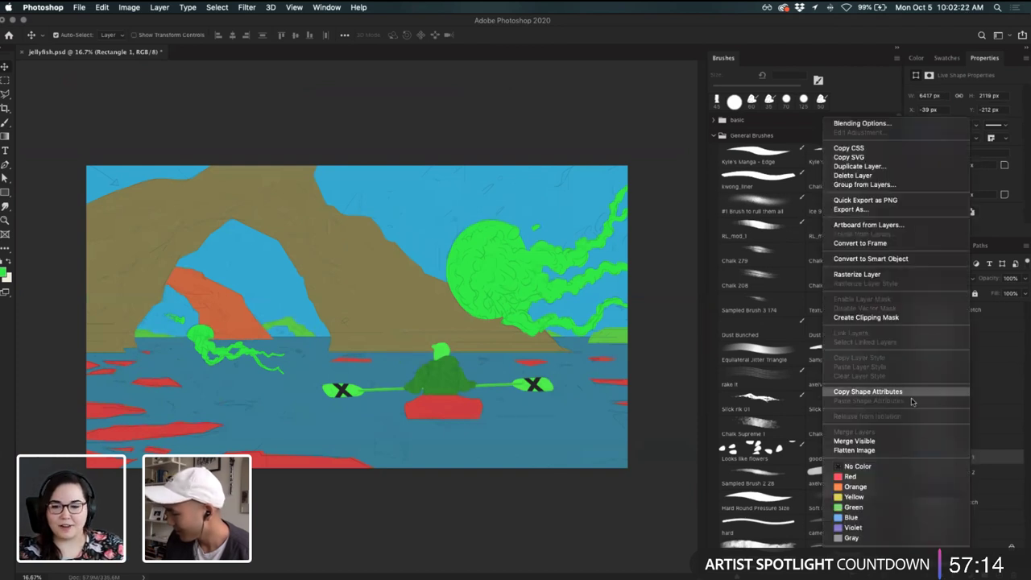
pyautogui.click(889, 277)
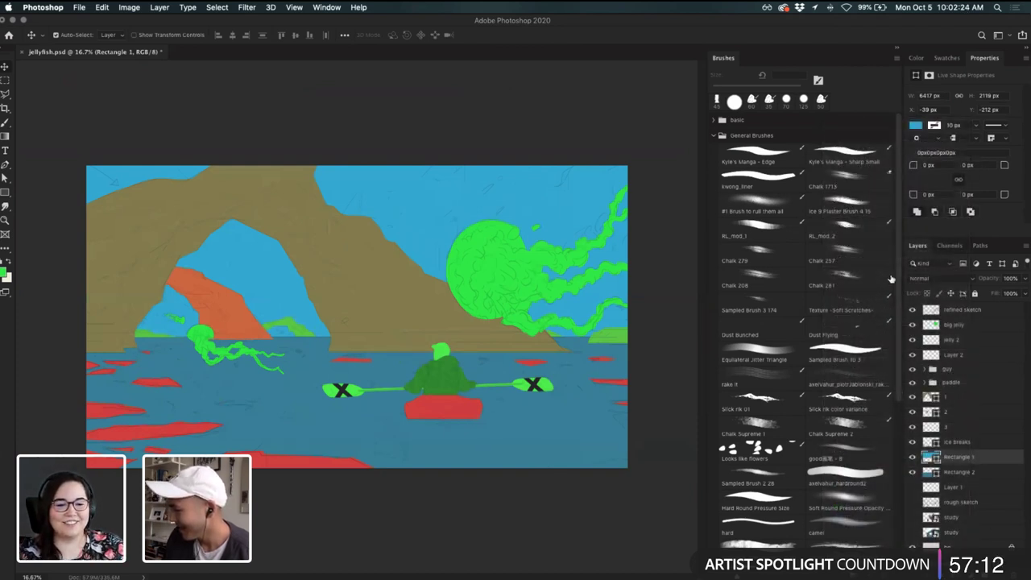
pyautogui.click(927, 293)
# - Sample the sky blue as the foreground color and shift it to periwinkle 909dee
pyautogui.press('g')
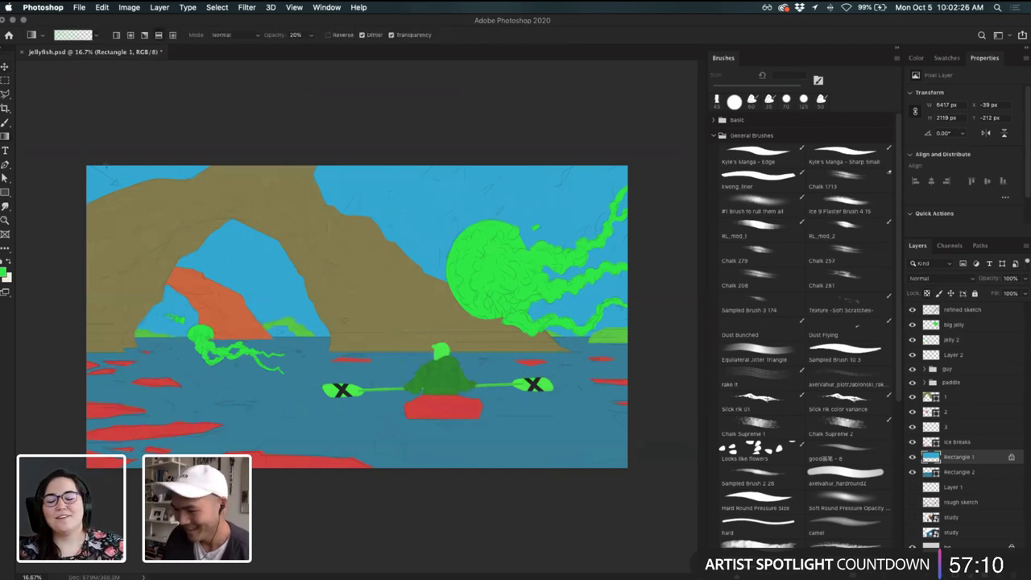
pyautogui.press('i')
pyautogui.click(372, 178)
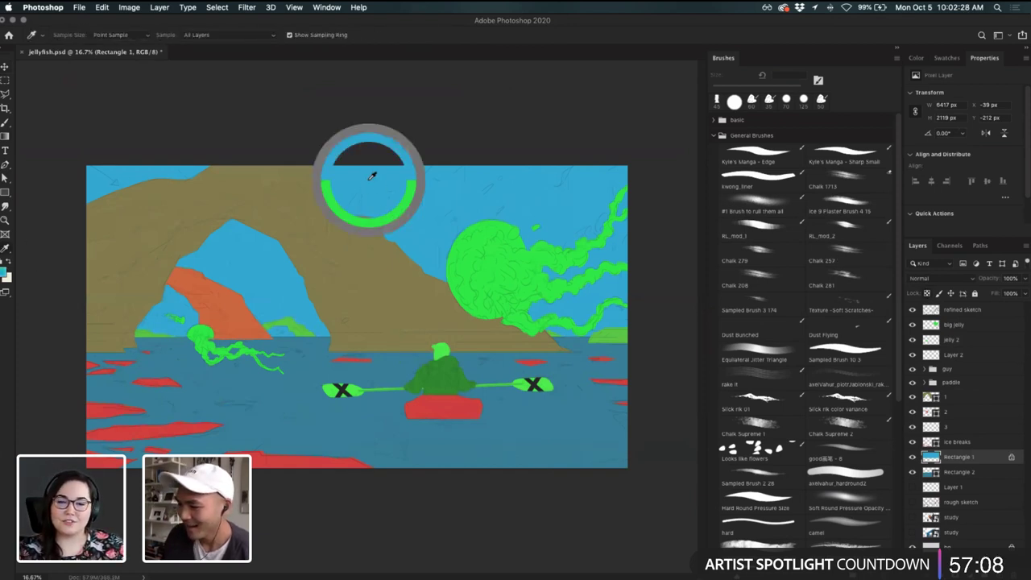
pyautogui.click(4, 273)
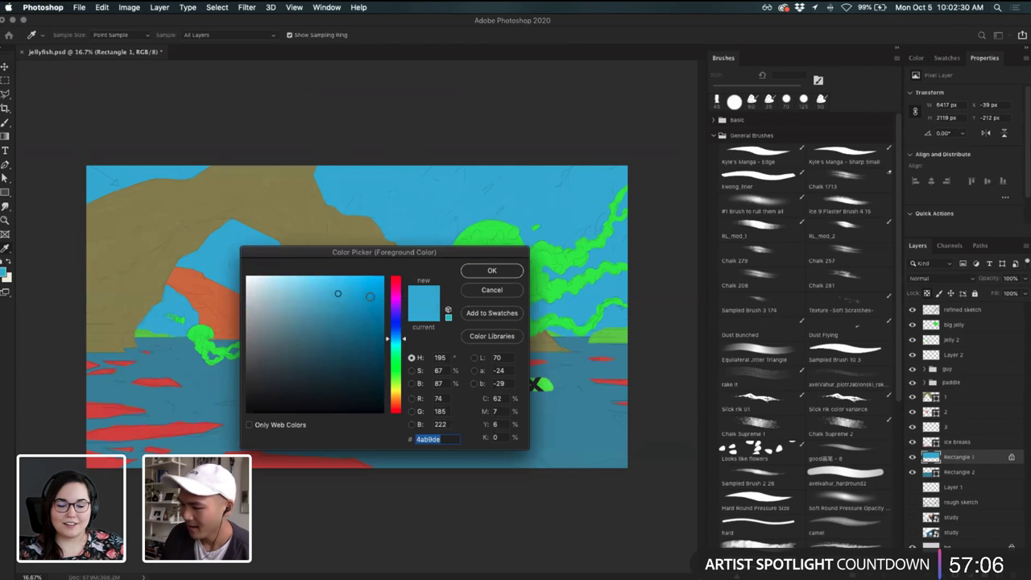
pyautogui.moveTo(320, 292); pyautogui.dragTo(312, 289)
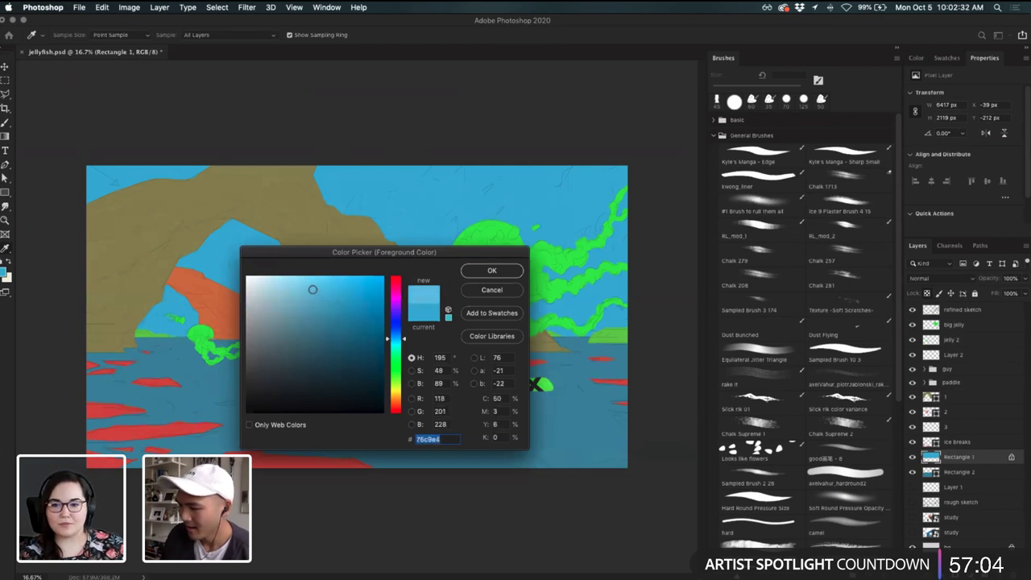
pyautogui.click(219, 258)
pyautogui.click(397, 325)
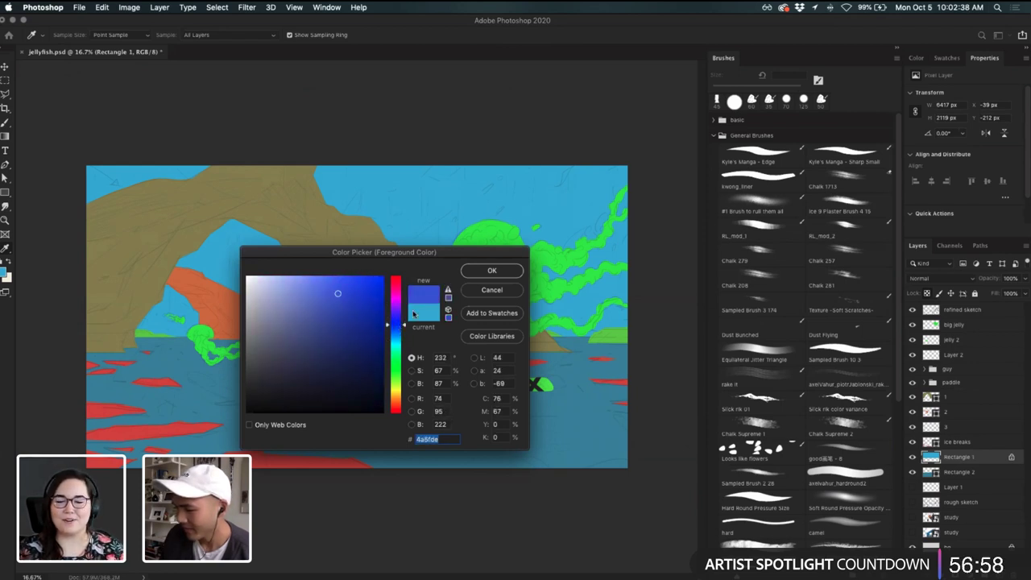
pyautogui.moveTo(323, 282); pyautogui.dragTo(299, 284)
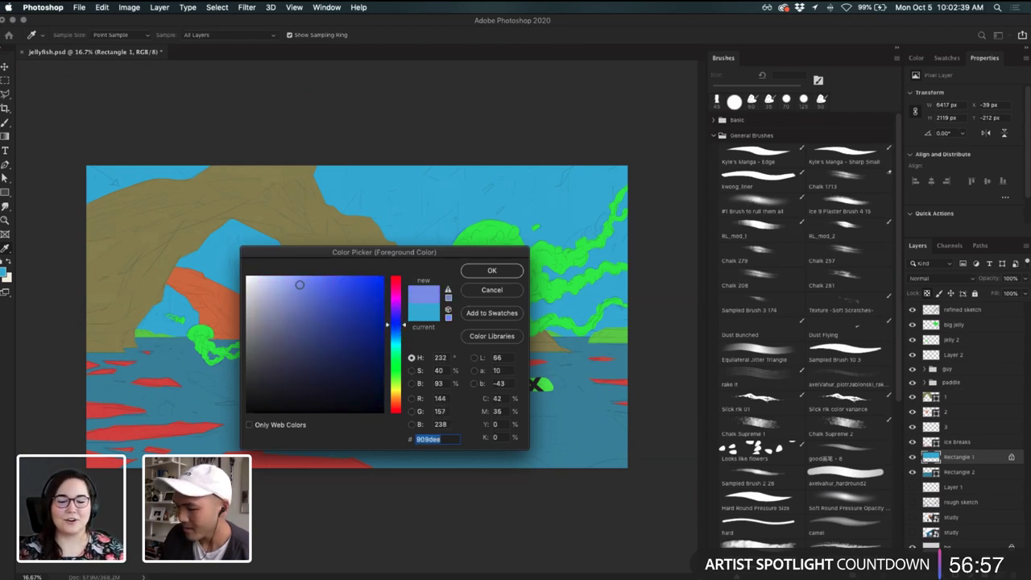
pyautogui.click(492, 271)
# - Try a vertical periwinkle gradient at 20% opacity from above the sky down into the water, and undo it
pyautogui.press('g')
pyautogui.moveTo(252, 62); pyautogui.dragTo(252, 366)
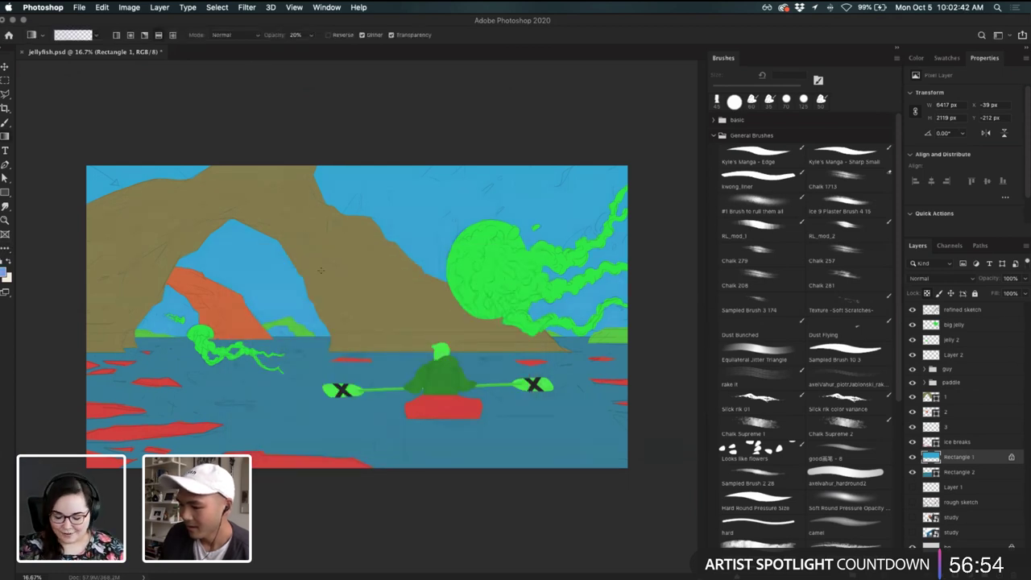
pyautogui.press('super+z')
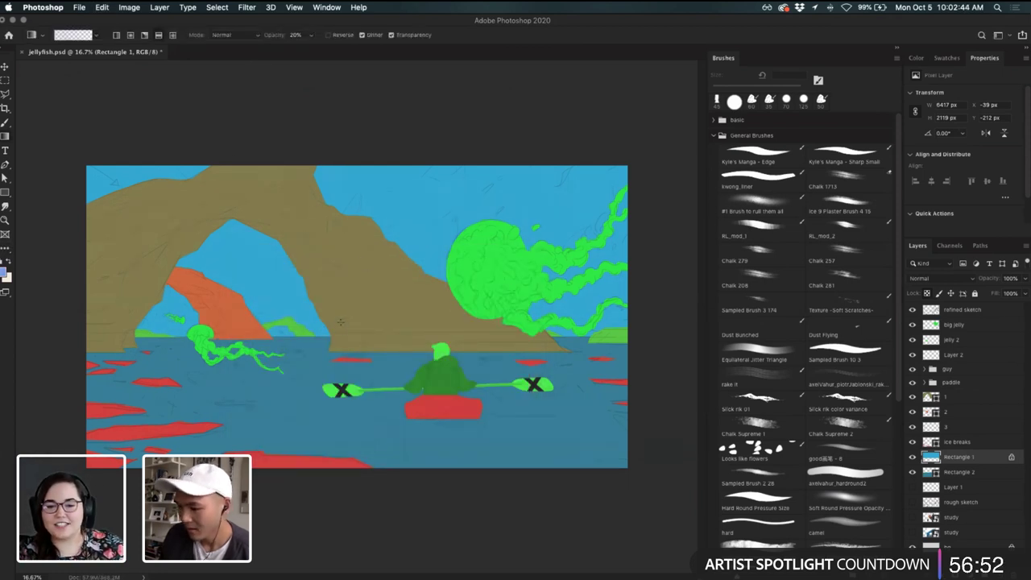
# - Set the gradient opacity to 100% and fade periwinkle from the horizon up into the sky, undoing the shorter attempt
pyautogui.moveTo(281, 332); pyautogui.dragTo(283, 249)
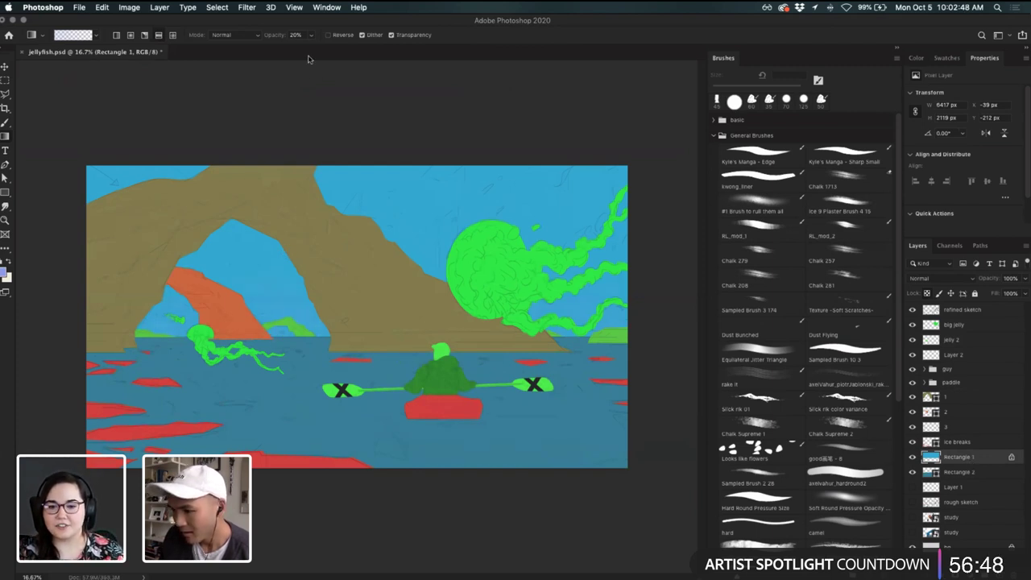
pyautogui.moveTo(277, 40); pyautogui.dragTo(326, 45)
pyautogui.moveTo(290, 351); pyautogui.dragTo(292, 308)
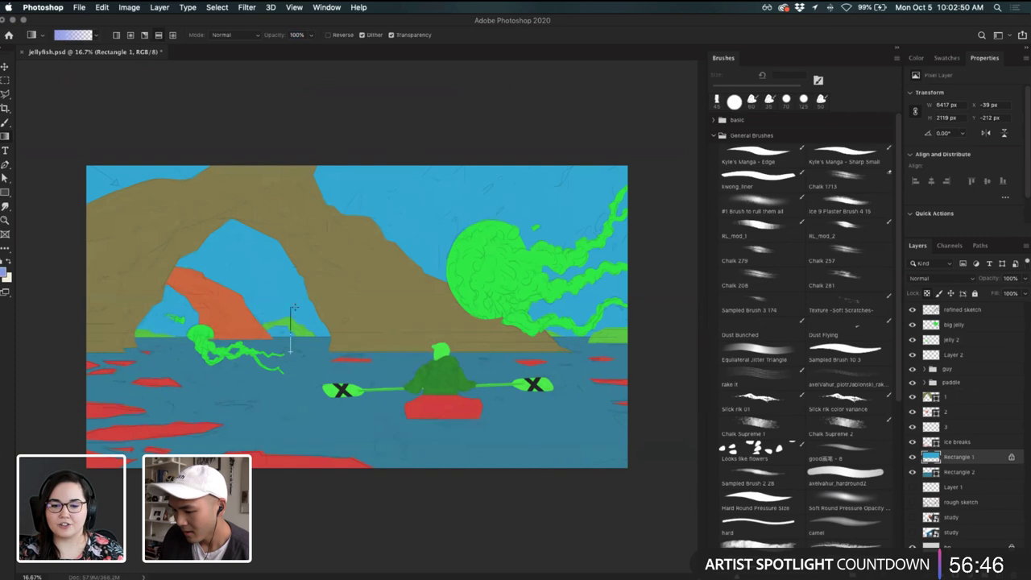
pyautogui.moveTo(303, 237); pyautogui.dragTo(304, 238)
pyautogui.press('super+z')
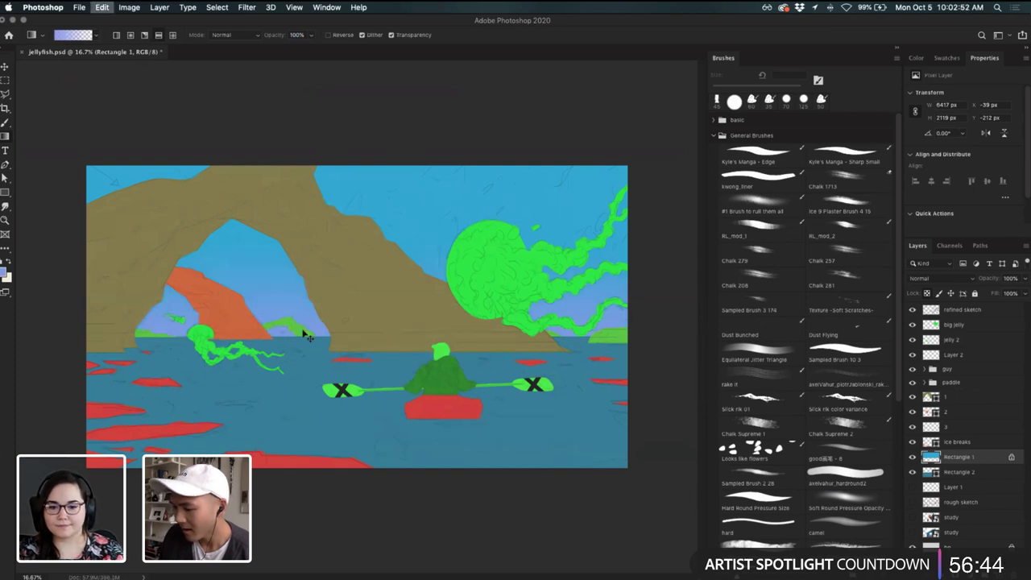
pyautogui.moveTo(310, 343); pyautogui.dragTo(337, 207)
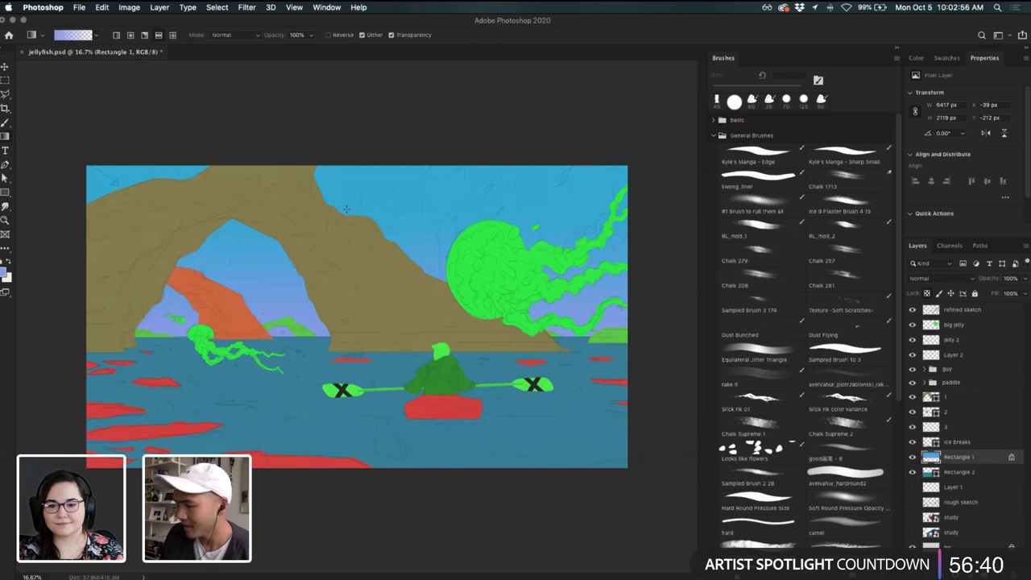
# - Rasterize the water rectangle's layer and lock its transparent pixels
pyautogui.click(960, 473)
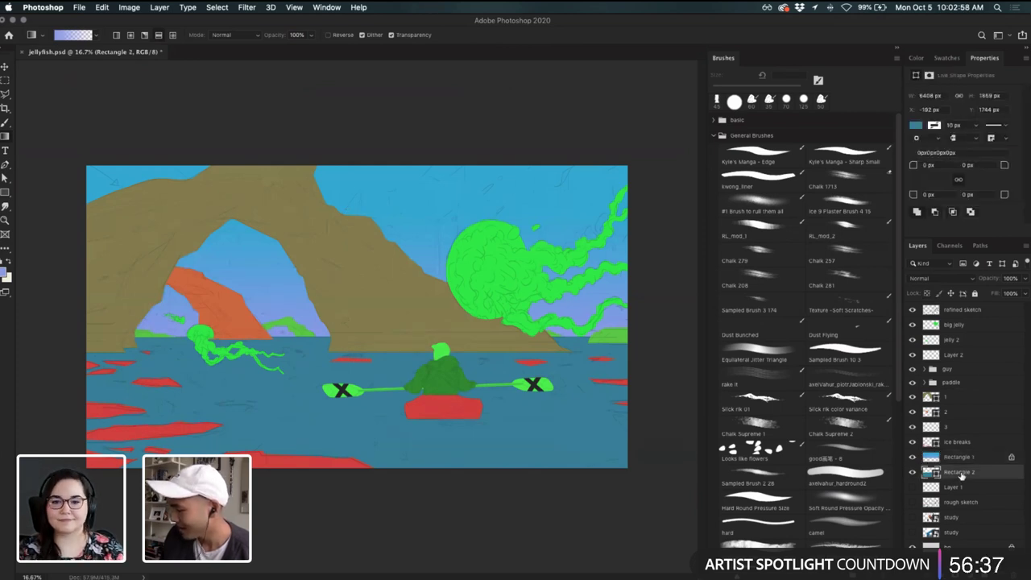
pyautogui.click(877, 481)
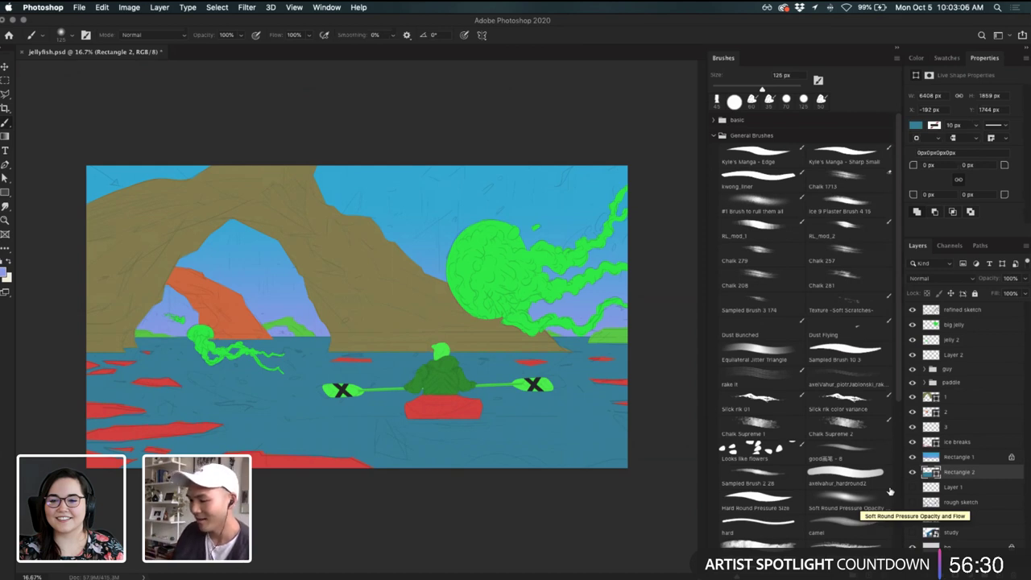
pyautogui.press('g')
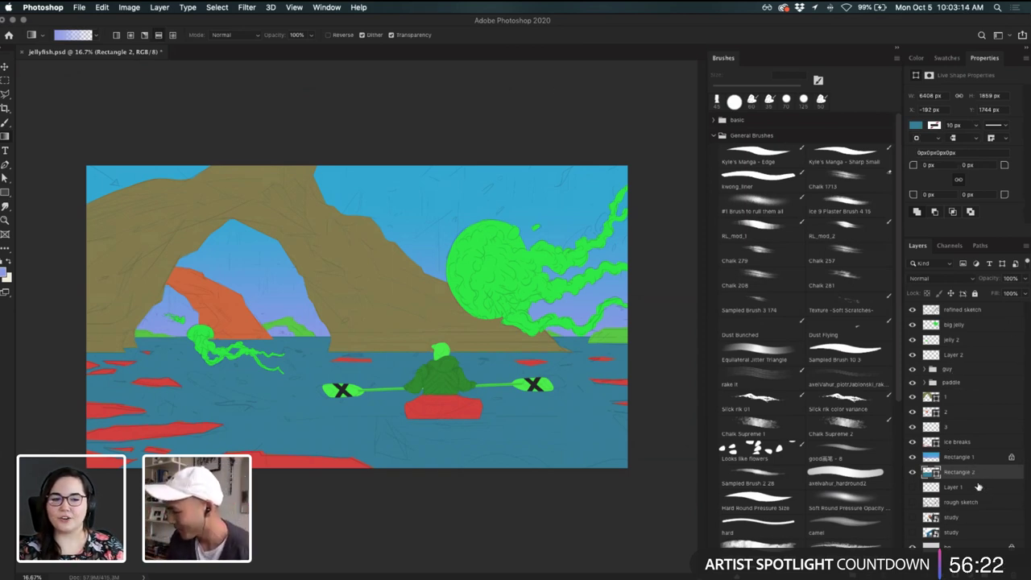
pyautogui.press('v')
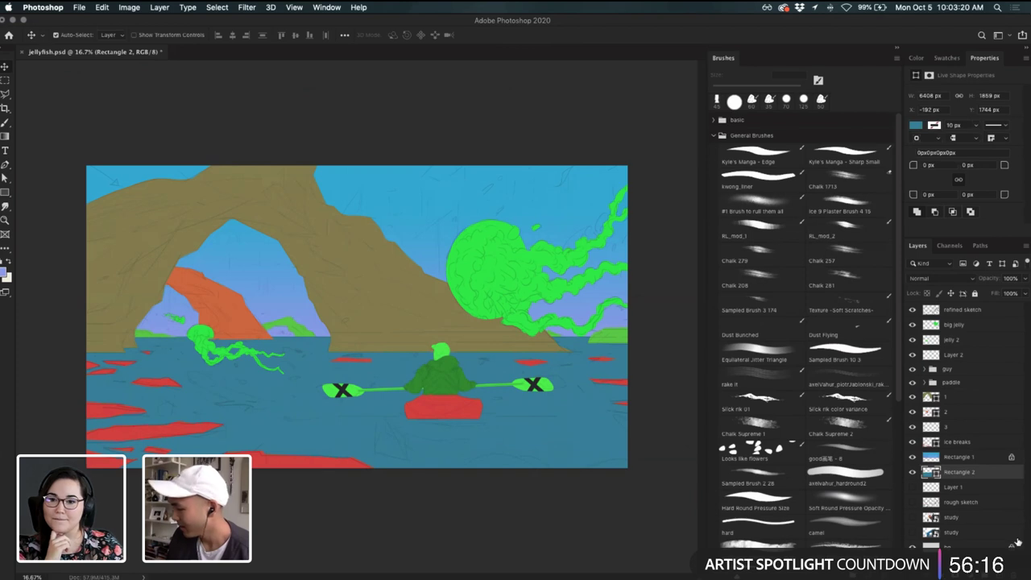
pyautogui.rightClick(991, 476)
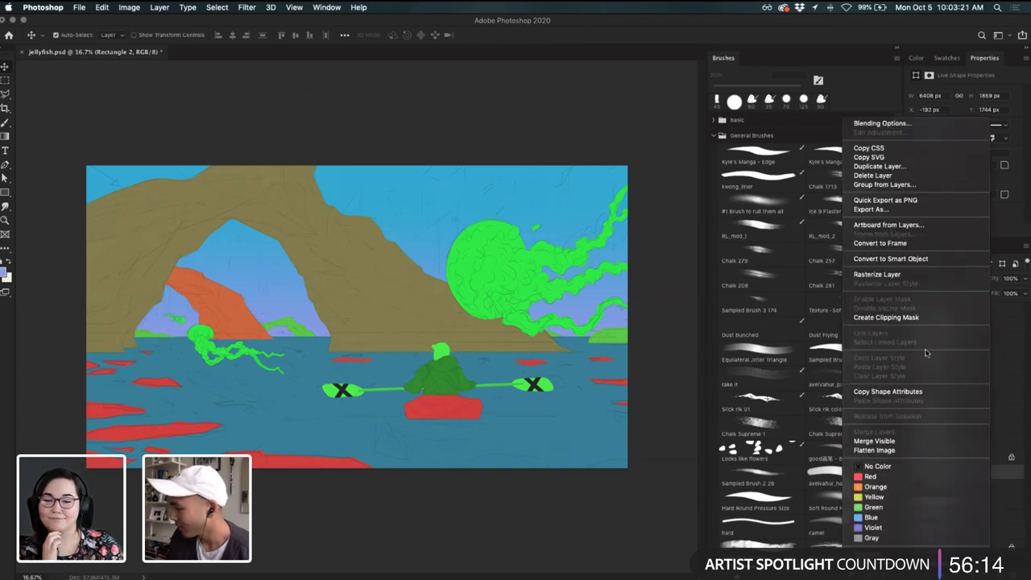
pyautogui.click(896, 276)
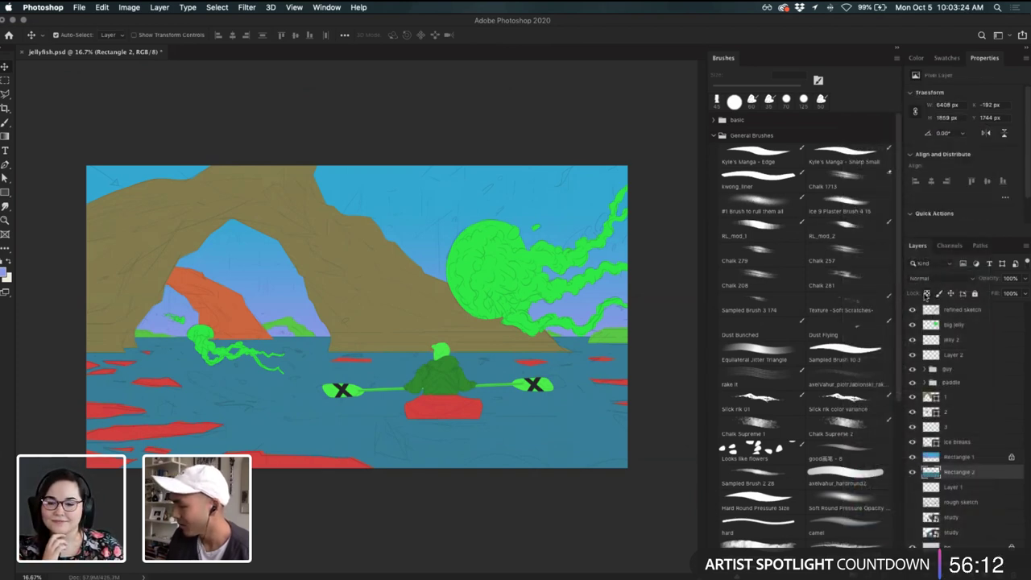
pyautogui.click(926, 294)
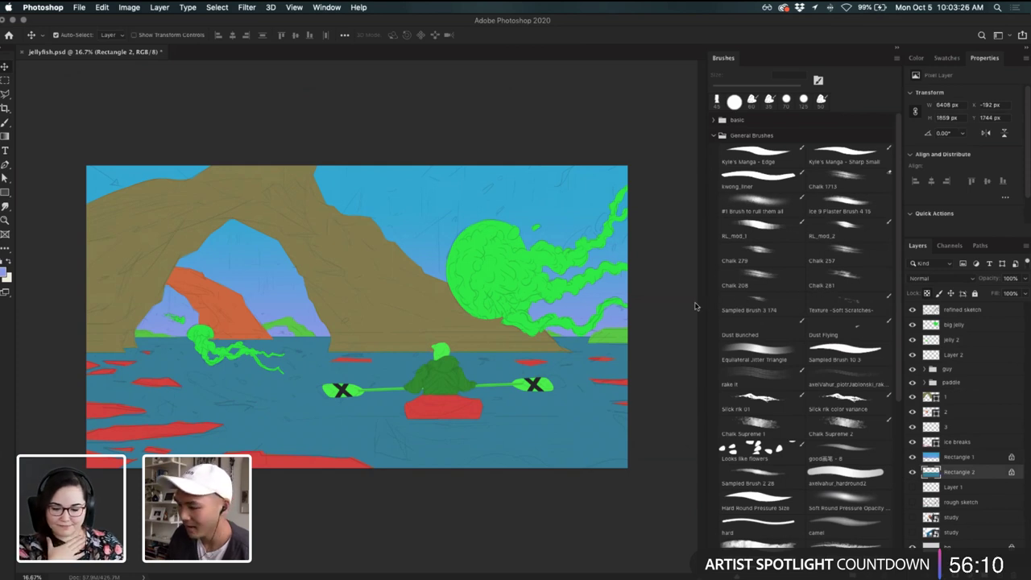
# - Lighten the foreground color to bbc3f7 and fade it from just below the horizon up through the sky layer
pyautogui.click(989, 459)
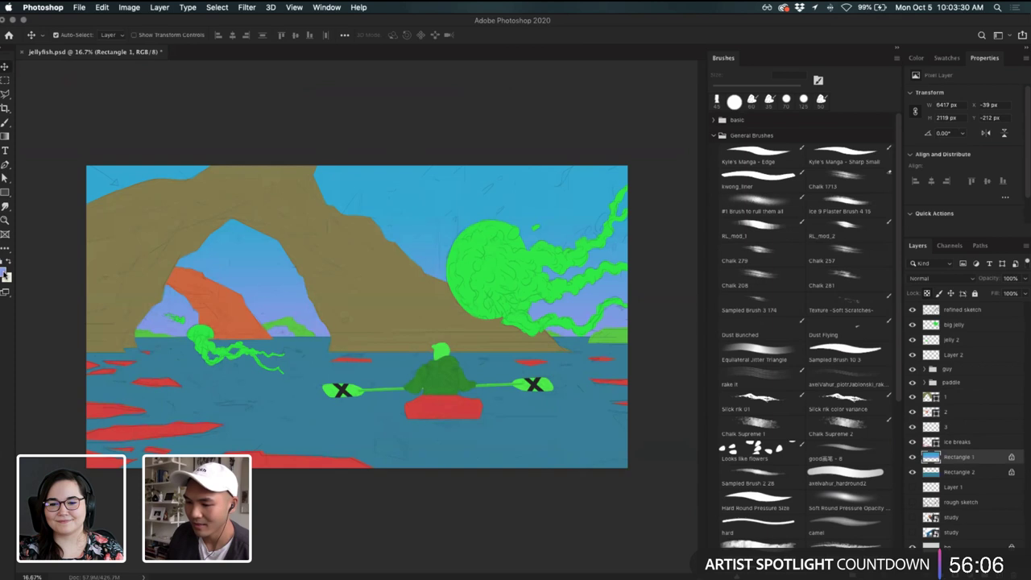
pyautogui.click(4, 274)
pyautogui.moveTo(284, 283); pyautogui.dragTo(280, 280)
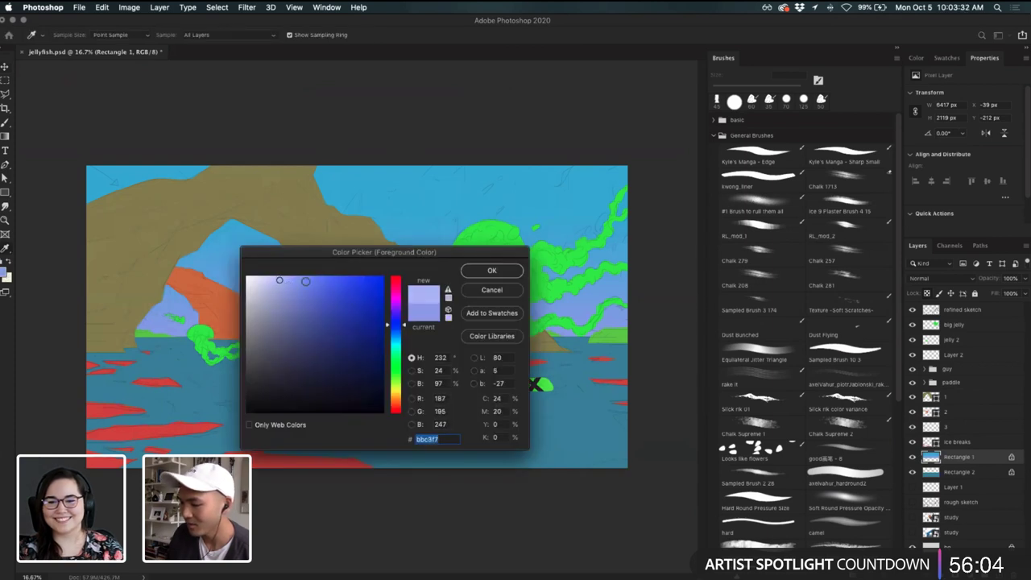
pyautogui.click(491, 271)
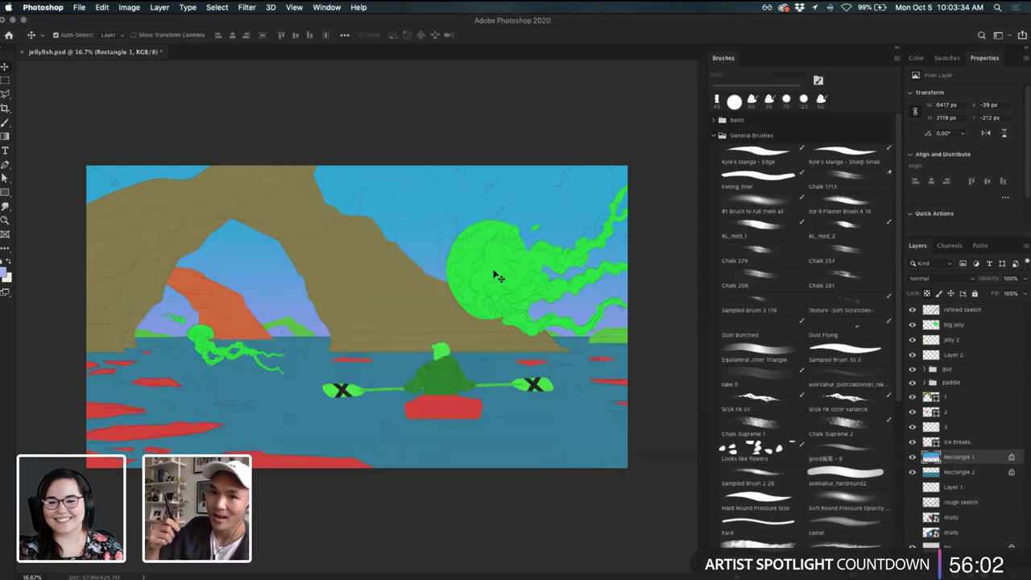
pyautogui.press('g')
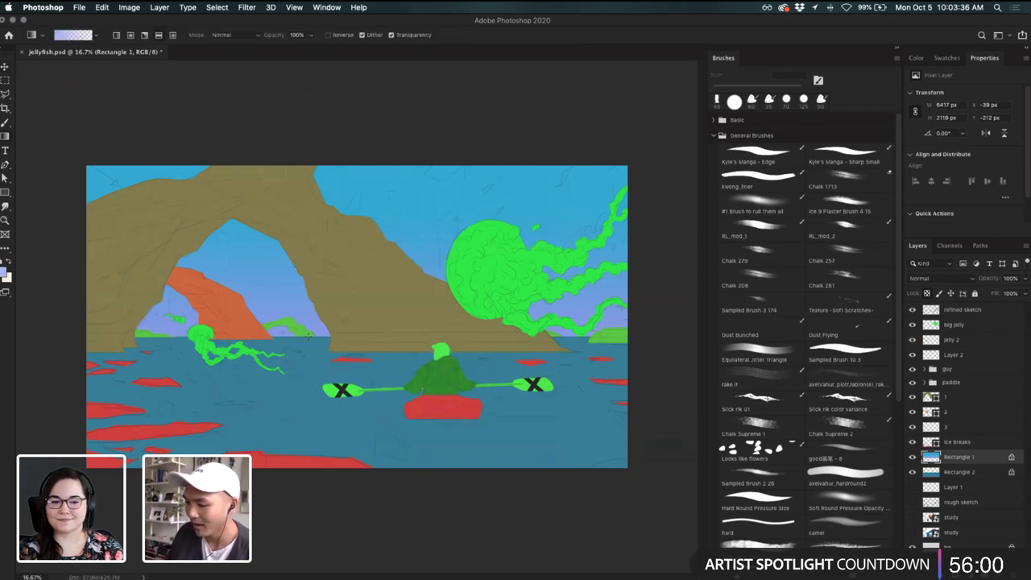
pyautogui.moveTo(311, 356); pyautogui.dragTo(306, 232)
pyautogui.press('super+z')
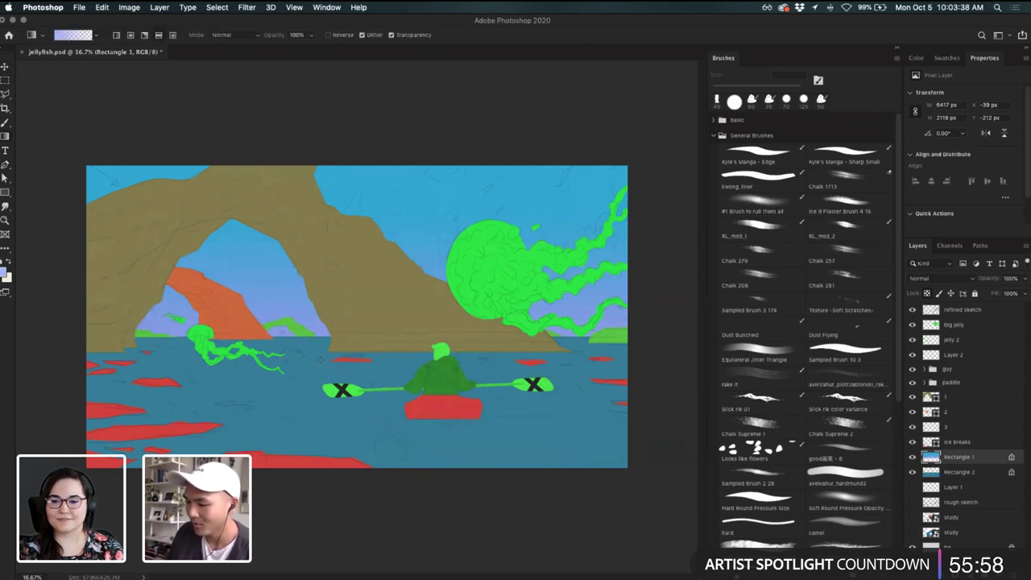
pyautogui.moveTo(320, 362); pyautogui.dragTo(321, 212)
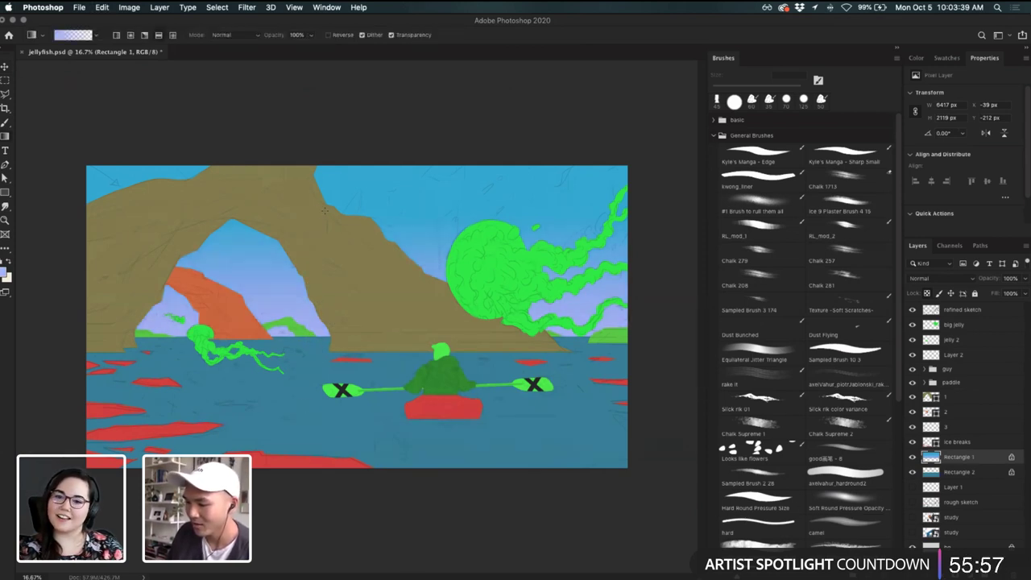
# - Set the foreground to pale yellow eff1c8 and fade it from above the horizon down through the water layer
pyautogui.click(984, 472)
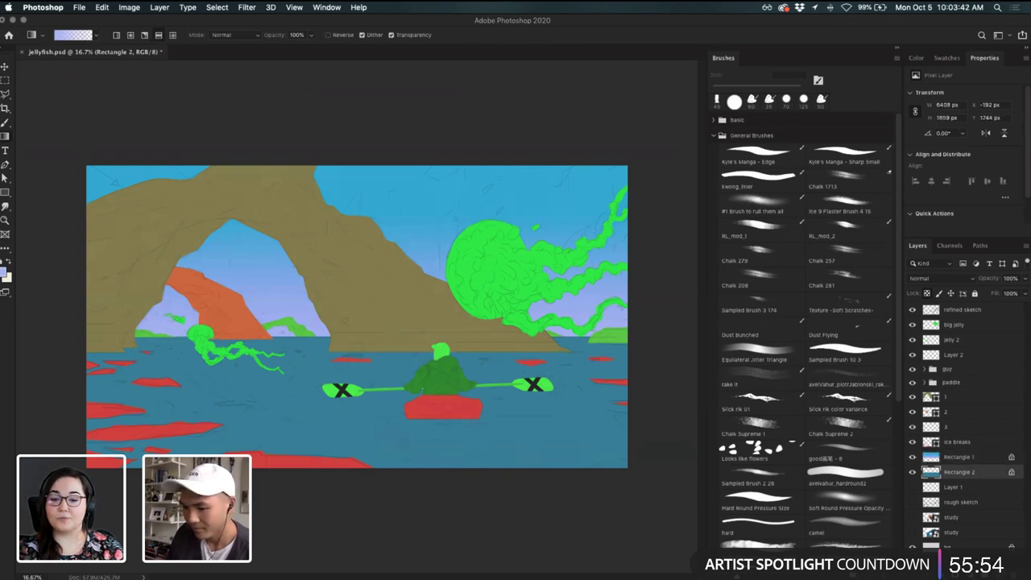
pyautogui.click(4, 274)
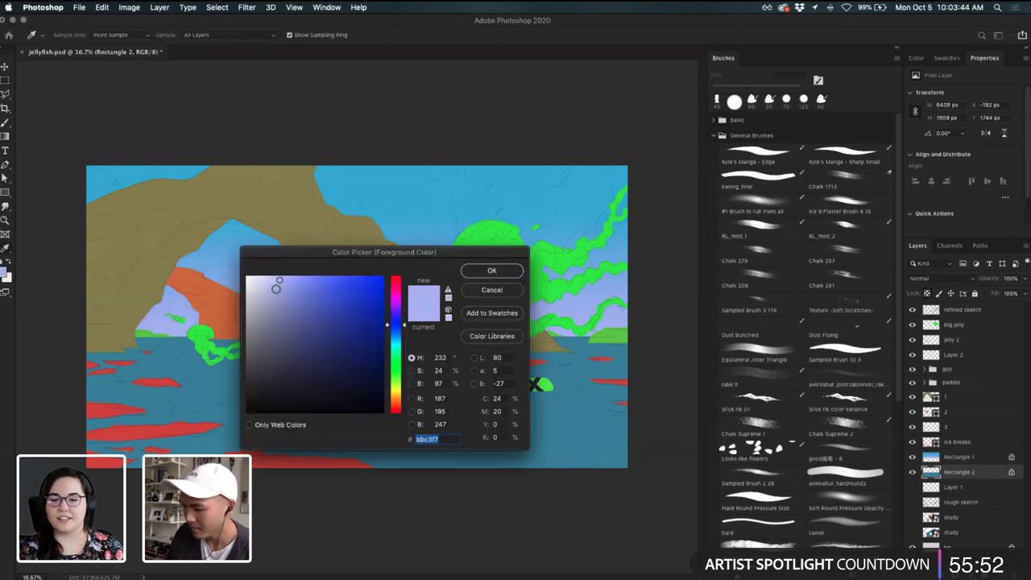
pyautogui.click(396, 389)
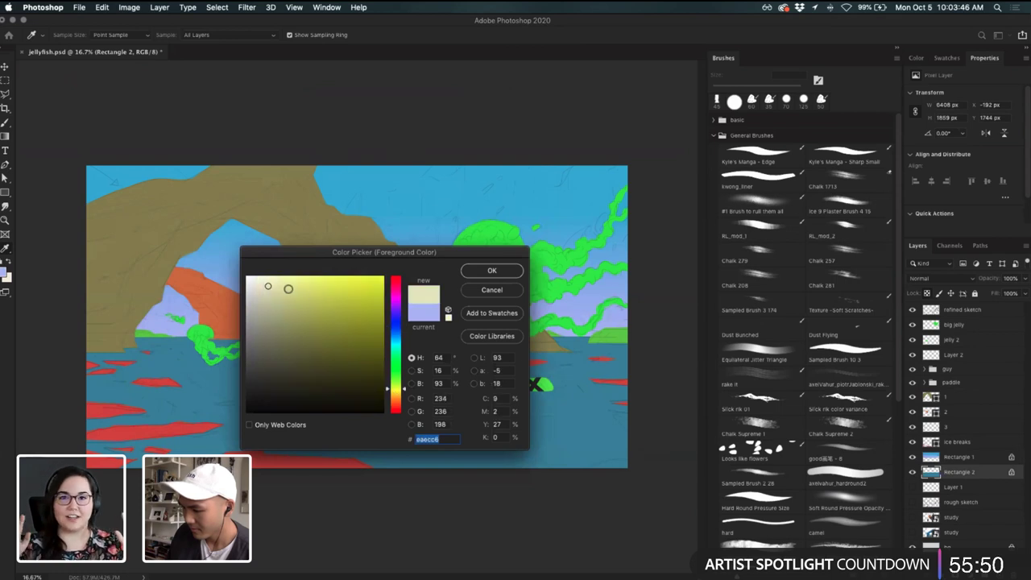
pyautogui.click(269, 282)
pyautogui.click(492, 270)
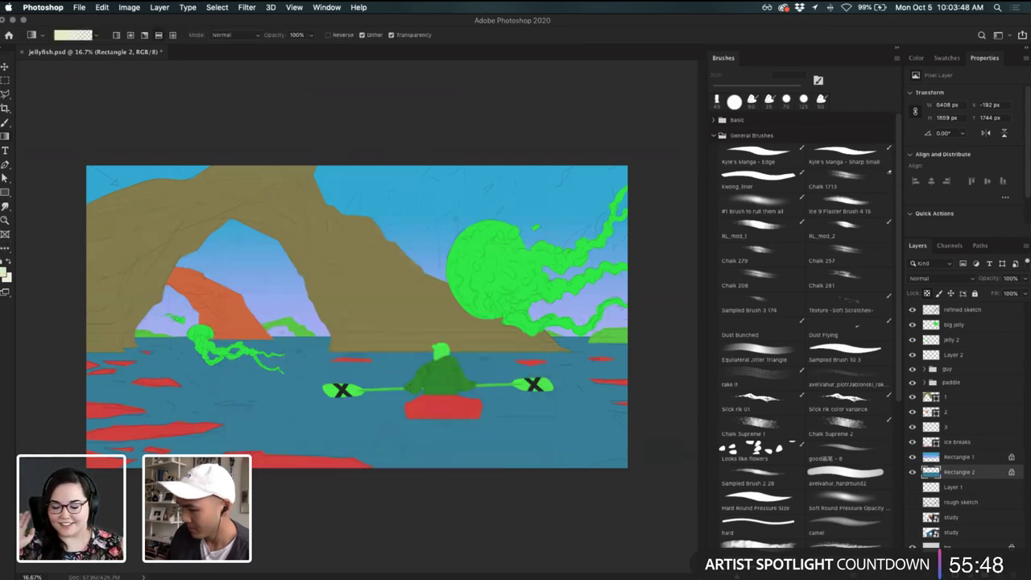
pyautogui.moveTo(410, 285); pyautogui.dragTo(411, 535)
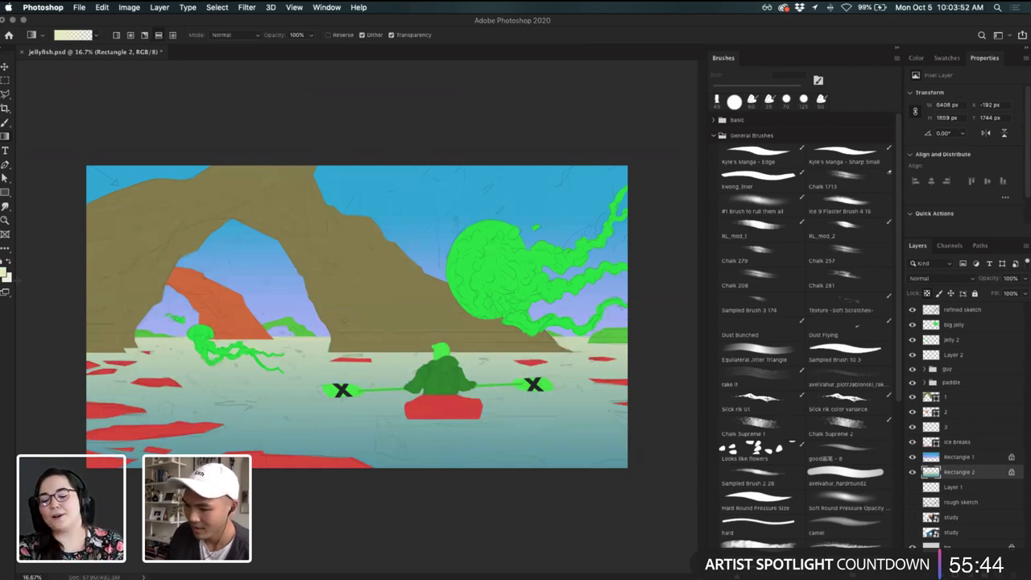
# - Sample teal 52959f from the lower water and fade it from the water's bottom edge up toward the horizon
pyautogui.click(5, 272)
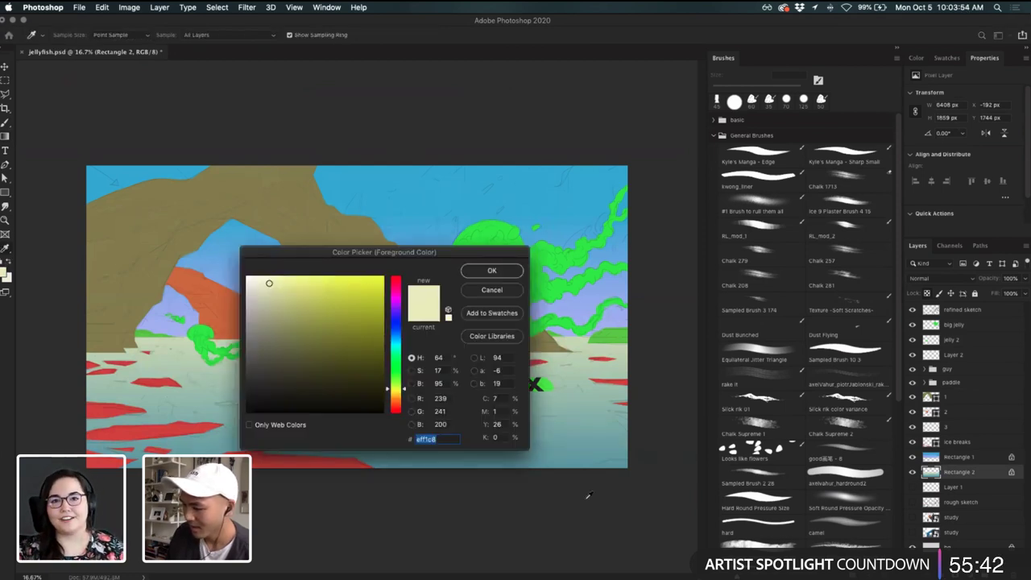
pyautogui.click(567, 460)
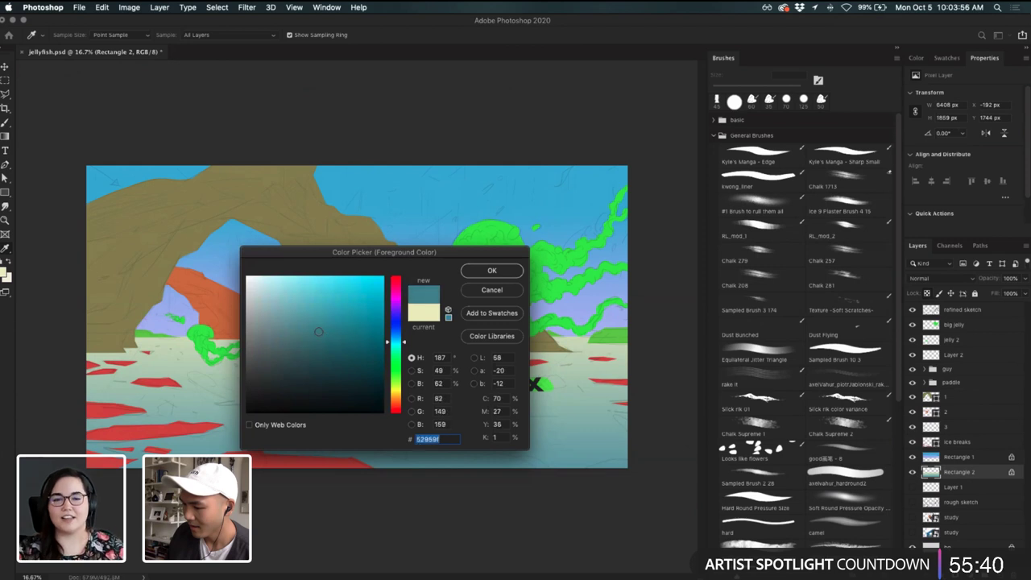
pyautogui.click(508, 273)
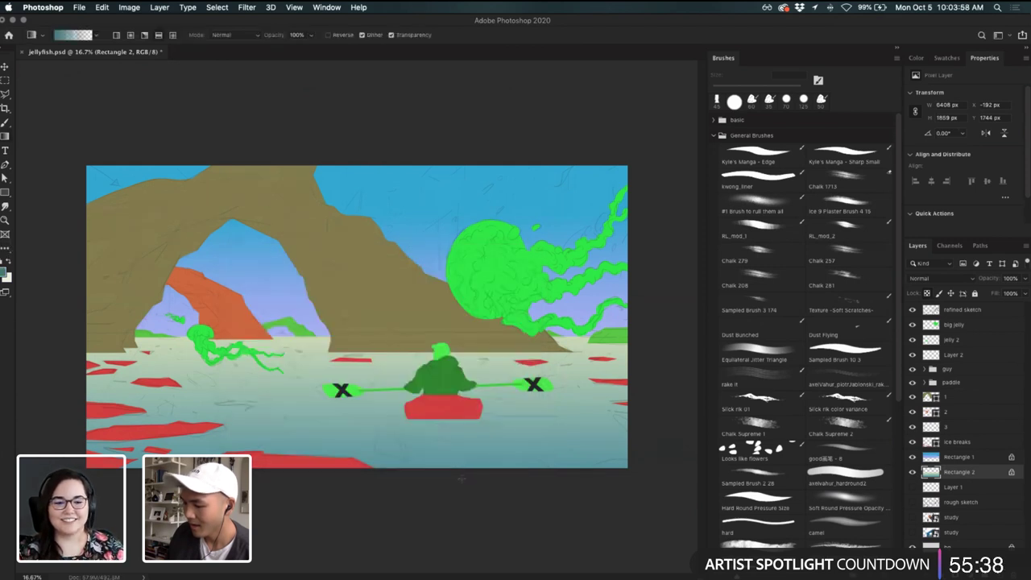
pyautogui.moveTo(461, 476); pyautogui.dragTo(473, 361)
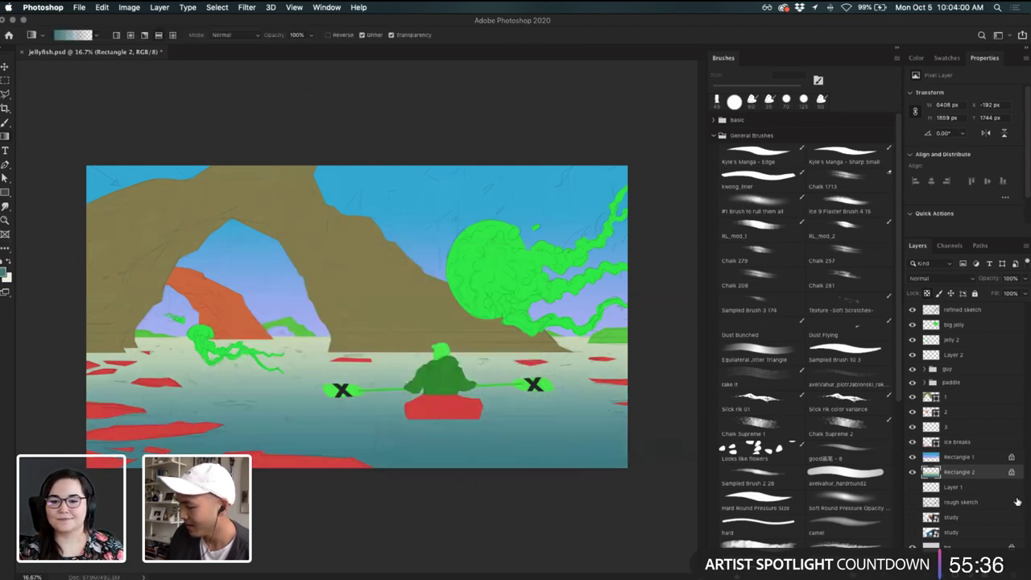
# - Sample the upper sky blue, deepen it to 1d97c0, and fade it from above the canvas down through the sky layer
pyautogui.press('v')
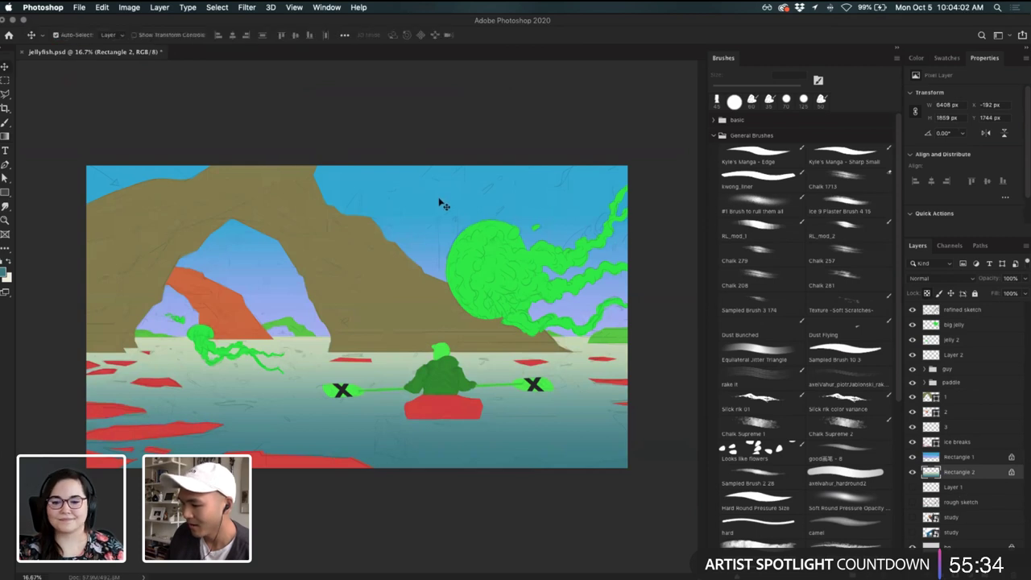
pyautogui.click(440, 200)
pyautogui.press('g')
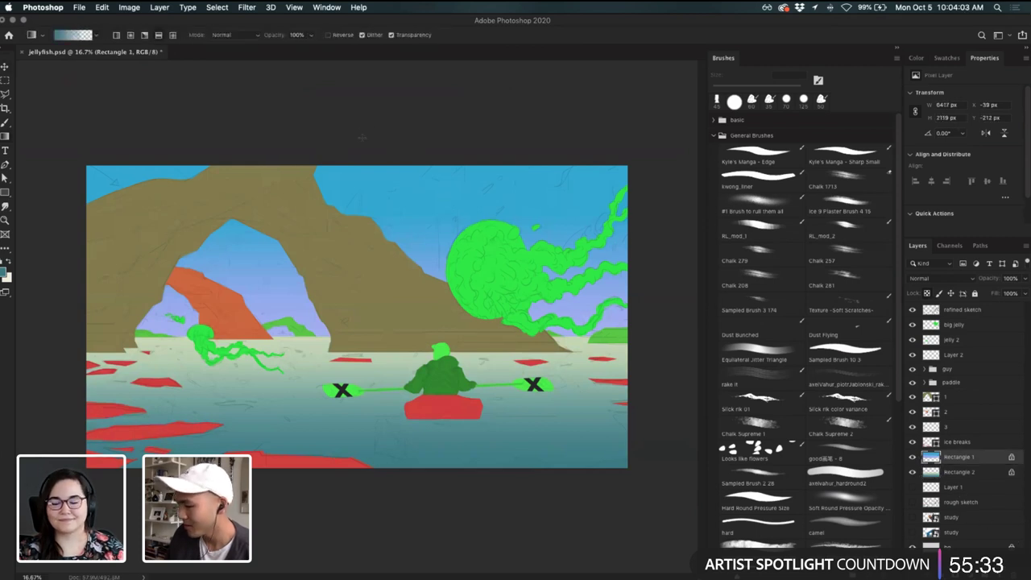
pyautogui.click(4, 272)
pyautogui.click(378, 170)
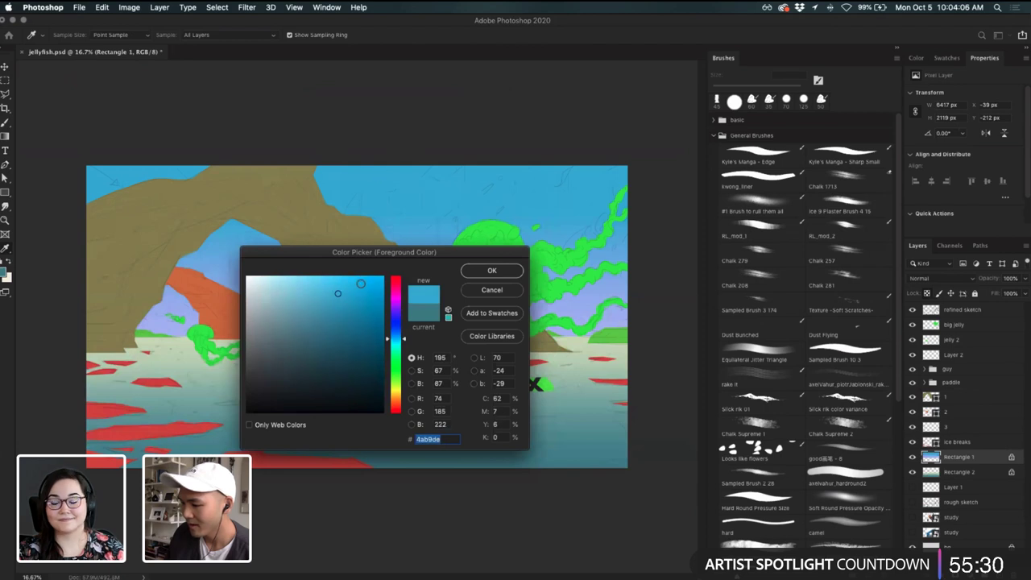
pyautogui.moveTo(360, 284)
pyautogui.mouseDown()
pyautogui.moveTo(359, 296)
pyautogui.moveTo(374, 303)
pyautogui.moveTo(363, 309)
pyautogui.mouseUp()
pyautogui.click(491, 270)
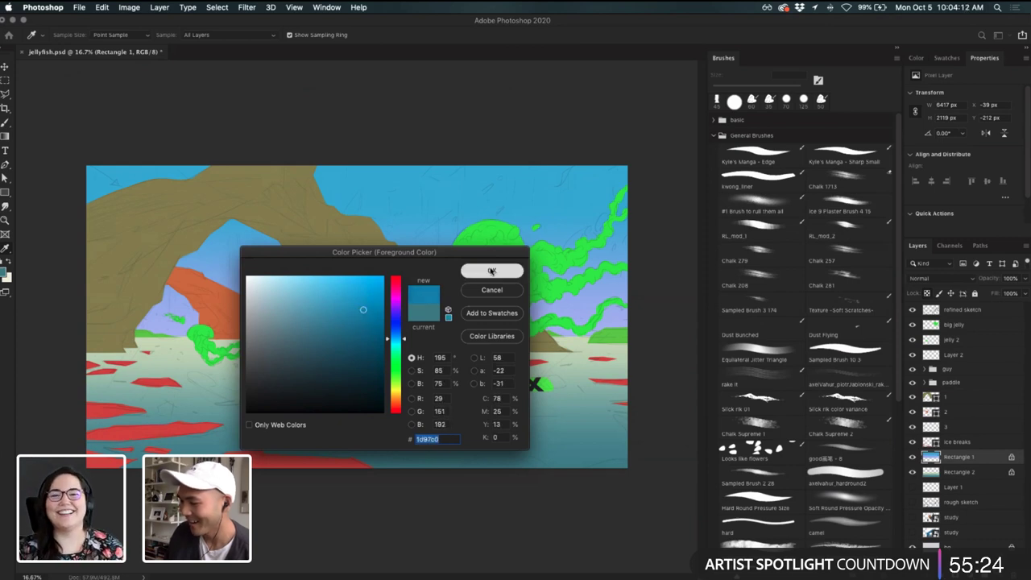
pyautogui.moveTo(479, 143); pyautogui.dragTo(492, 282)
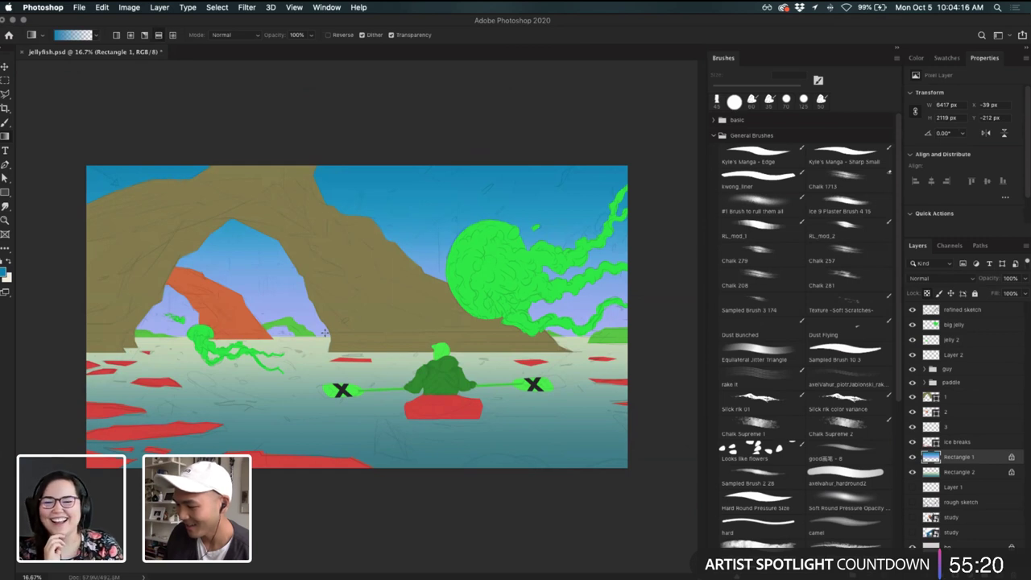
pyautogui.click(862, 425)
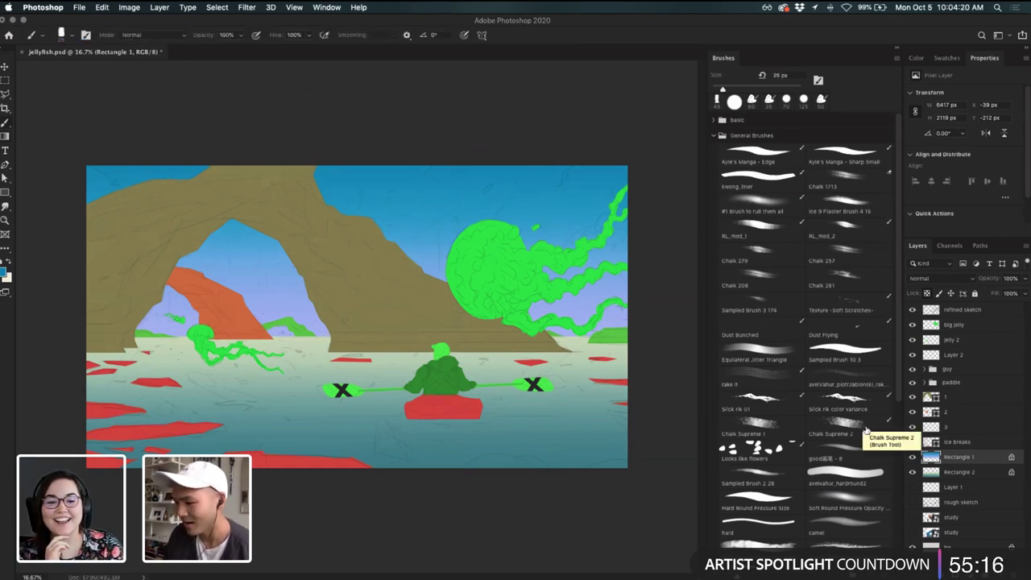
pyautogui.press('g')
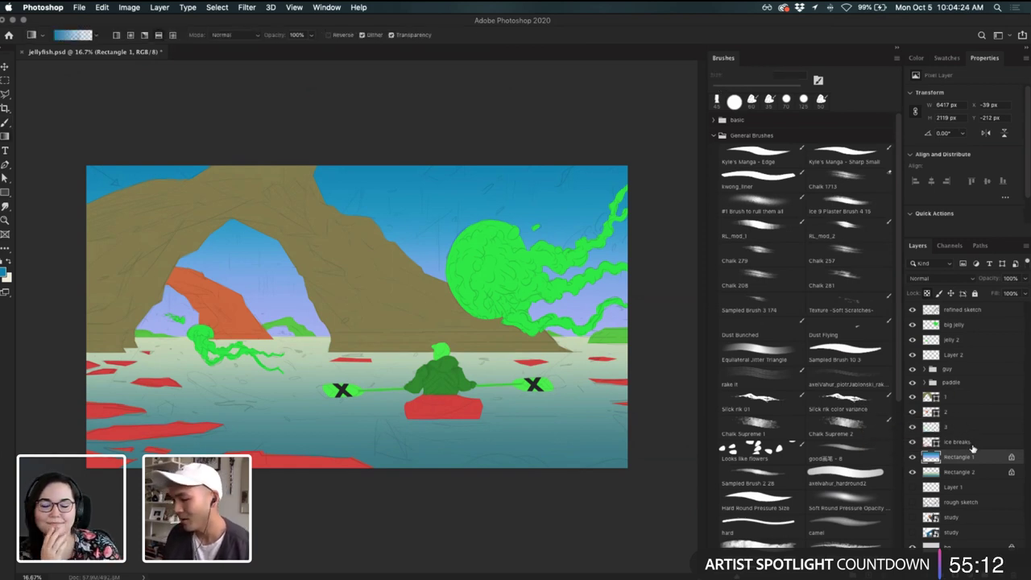
# - Recolor the large foreground rock arch on layer 1 to dark teal blue 1f697b
pyautogui.click(936, 442)
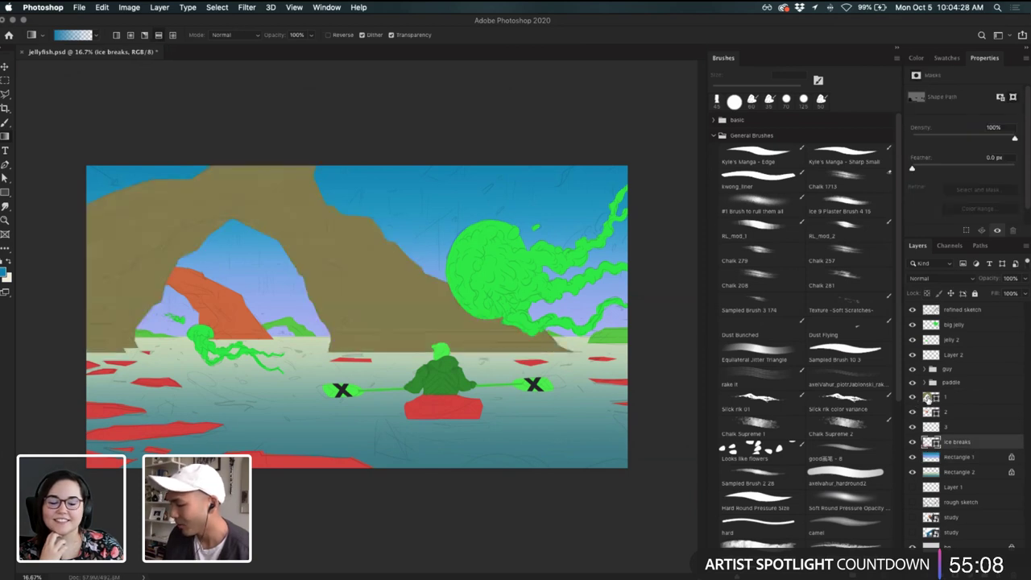
pyautogui.doubleClick(930, 397)
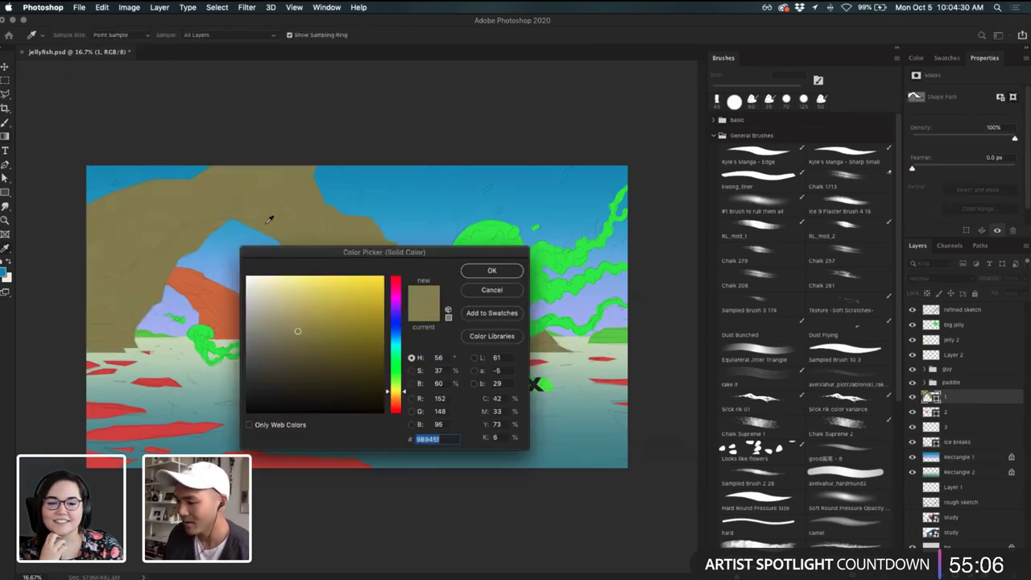
pyautogui.click(397, 329)
pyautogui.moveTo(369, 346)
pyautogui.mouseDown()
pyautogui.moveTo(345, 376)
pyautogui.moveTo(342, 357)
pyautogui.moveTo(328, 382)
pyautogui.moveTo(330, 327)
pyautogui.moveTo(320, 322)
pyautogui.moveTo(347, 351)
pyautogui.moveTo(325, 346)
pyautogui.moveTo(335, 329)
pyautogui.moveTo(348, 346)
pyautogui.mouseUp()
pyautogui.click(395, 340)
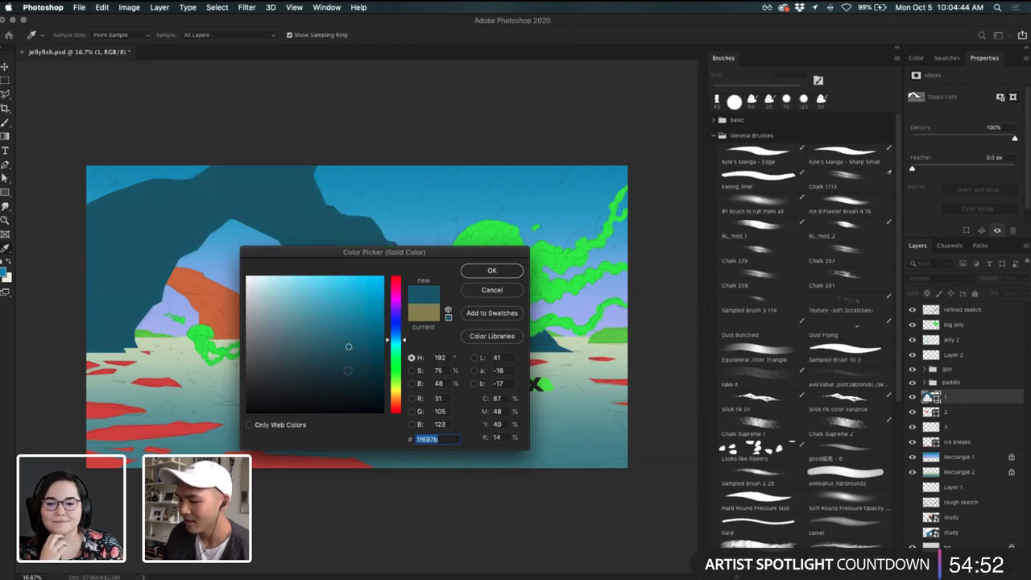
pyautogui.click(491, 270)
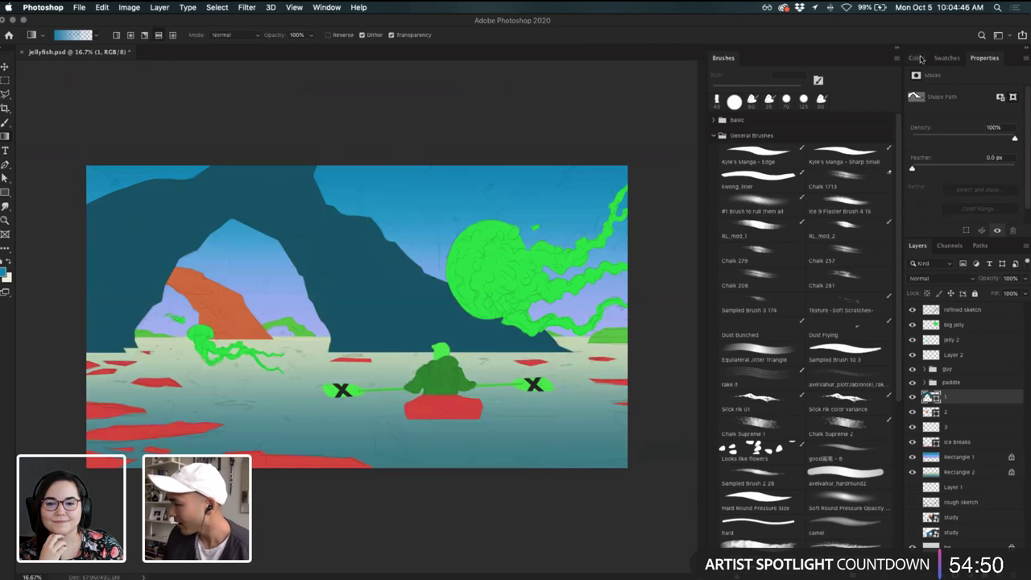
# - Show the color wheel and try a dark purple foreground with hue 267, saturation 80, and brightness 52
pyautogui.click(917, 58)
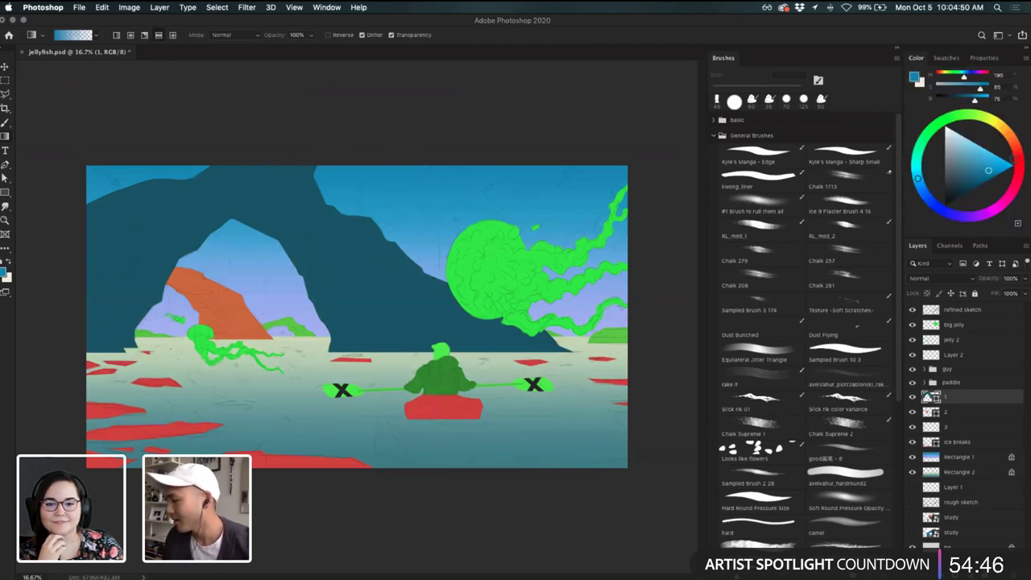
pyautogui.click(950, 173)
pyautogui.moveTo(950, 173)
pyautogui.mouseDown()
pyautogui.moveTo(984, 169)
pyautogui.moveTo(951, 173)
pyautogui.moveTo(949, 183)
pyautogui.moveTo(972, 181)
pyautogui.mouseUp()
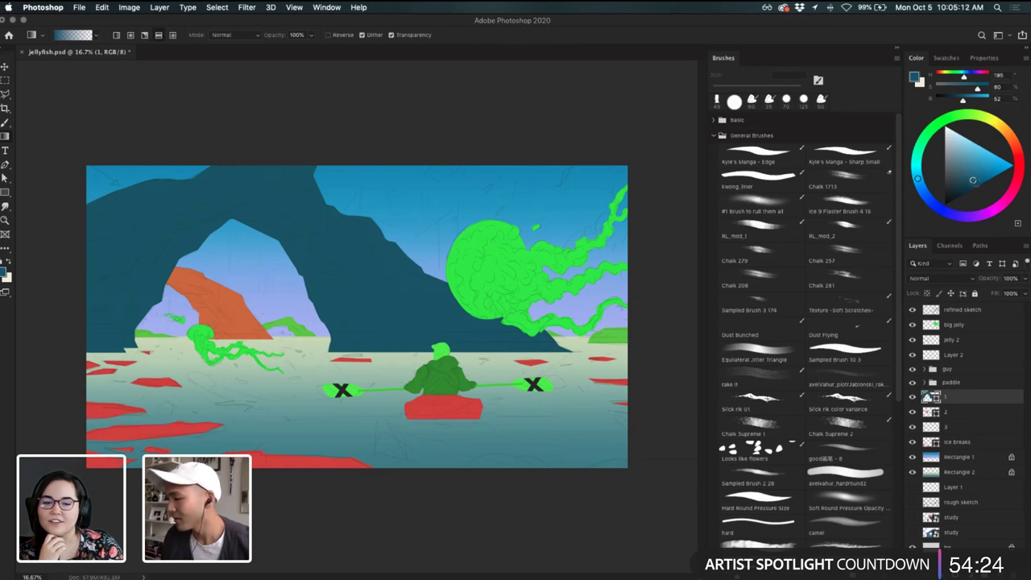
pyautogui.moveTo(1002, 202)
pyautogui.mouseDown()
pyautogui.moveTo(966, 216)
pyautogui.moveTo(1003, 195)
pyautogui.moveTo(990, 211)
pyautogui.moveTo(922, 192)
pyautogui.moveTo(926, 138)
pyautogui.moveTo(1003, 133)
pyautogui.moveTo(999, 205)
pyautogui.moveTo(978, 218)
pyautogui.mouseUp()
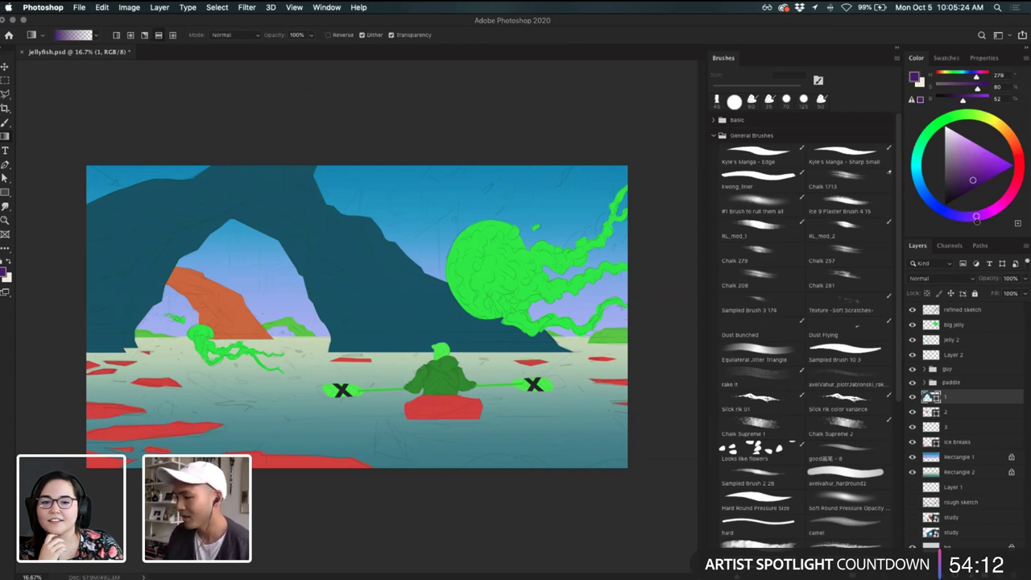
pyautogui.moveTo(976, 217); pyautogui.dragTo(967, 219)
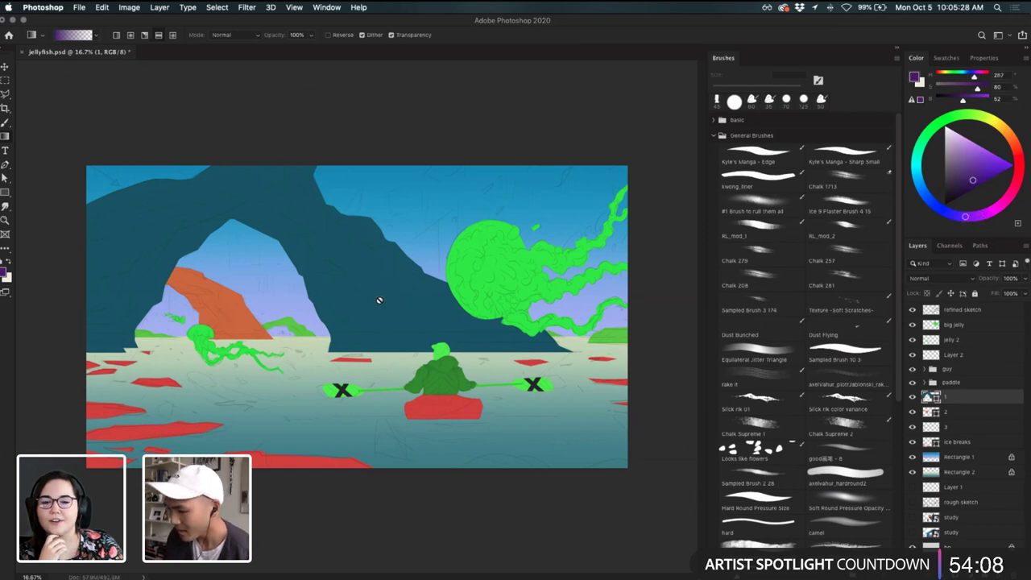
# - Sample the arch's dark blue and lighten the foreground to hue 192, saturation 58, and brightness 64
pyautogui.press('i')
pyautogui.click(395, 291)
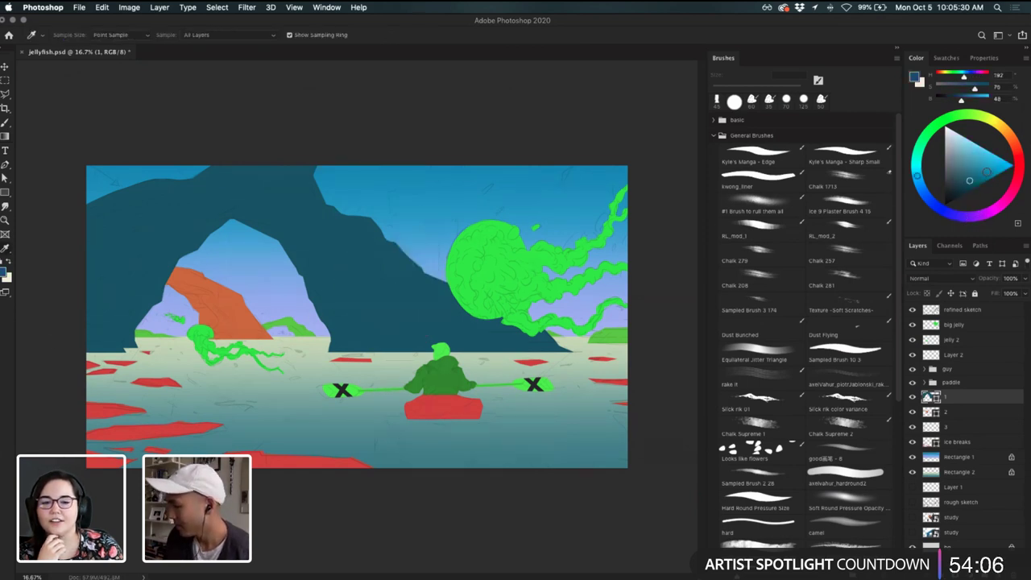
pyautogui.click(970, 168)
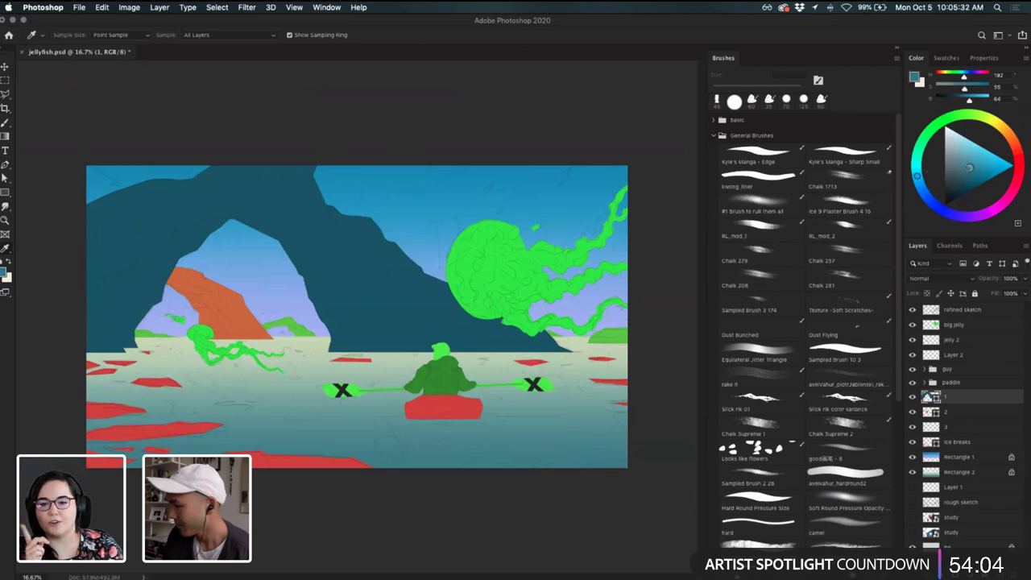
# - Rasterize the orange rock shape on layer 2 behind the arch and lock its transparent pixels
pyautogui.press('v')
pyautogui.click(243, 321)
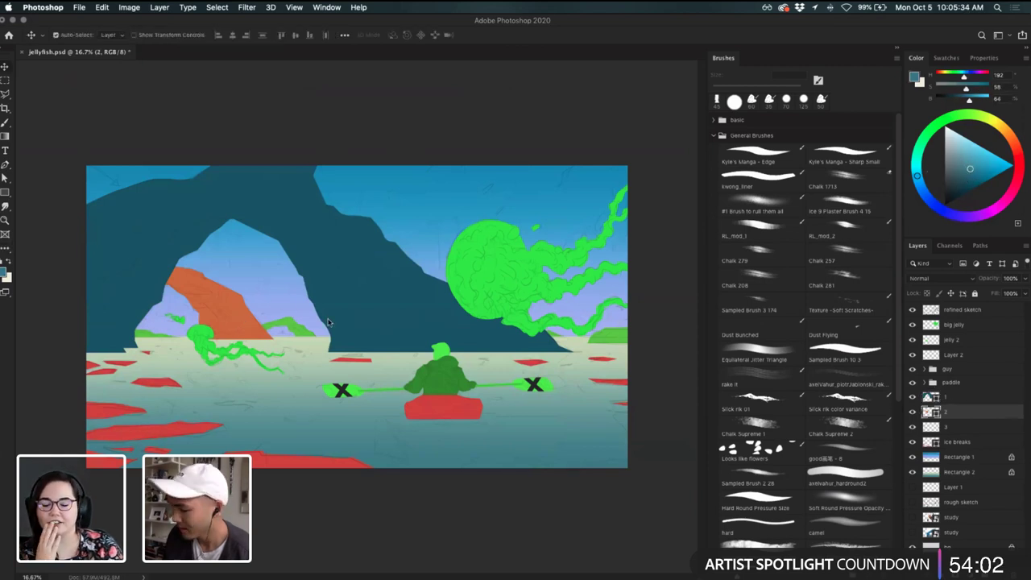
pyautogui.doubleClick(929, 413)
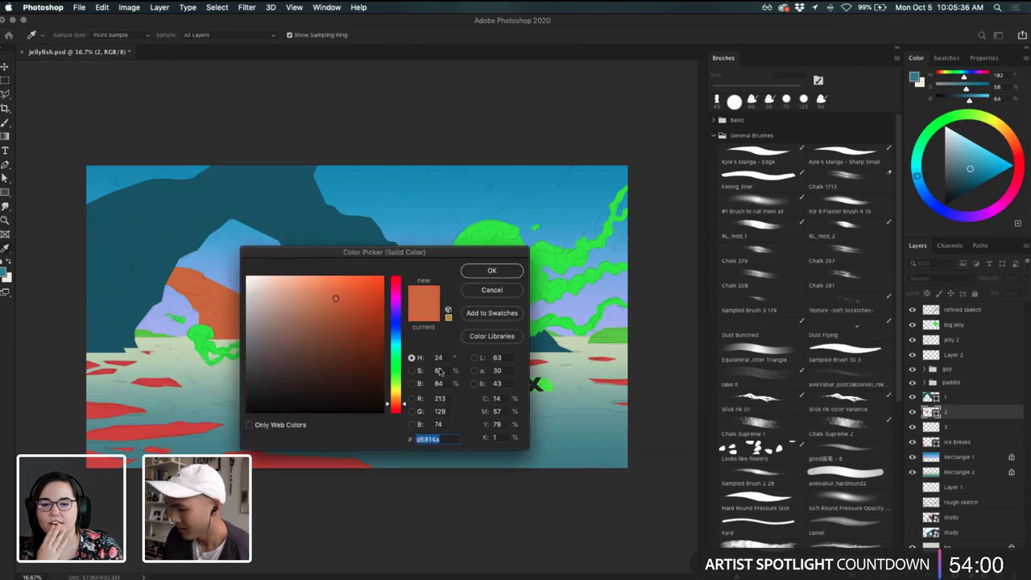
pyautogui.click(494, 289)
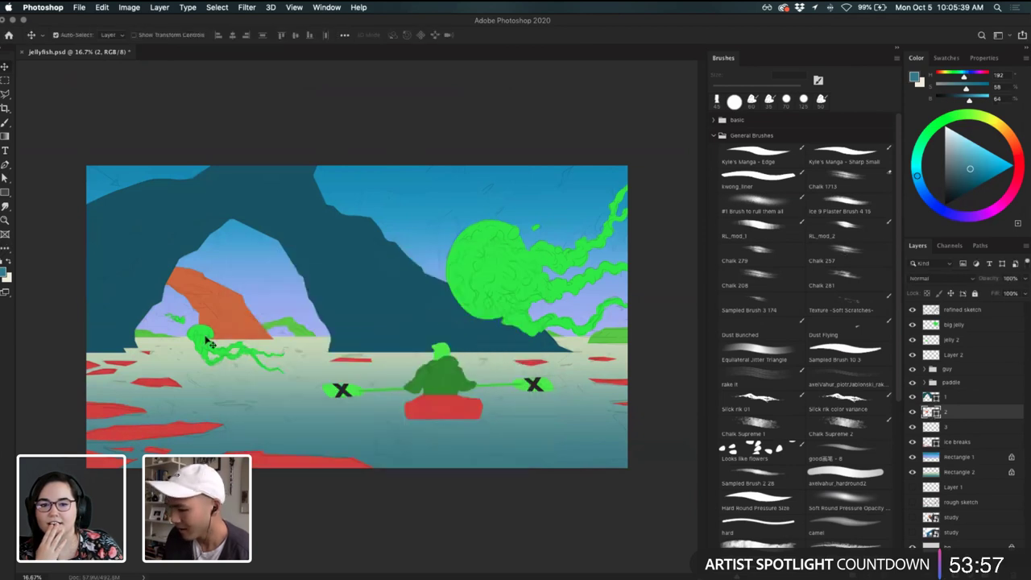
pyautogui.rightClick(979, 414)
pyautogui.click(865, 275)
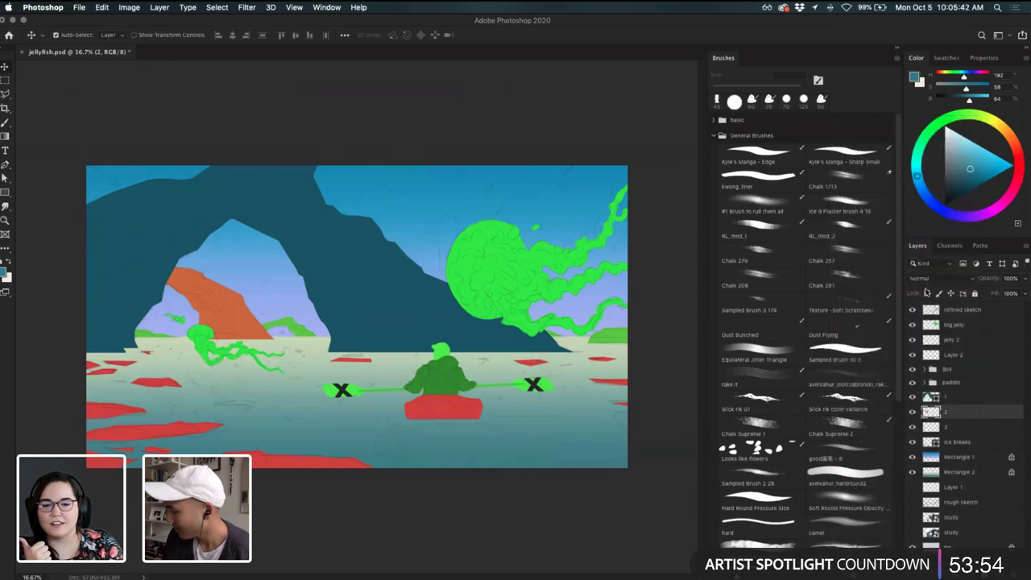
pyautogui.click(927, 293)
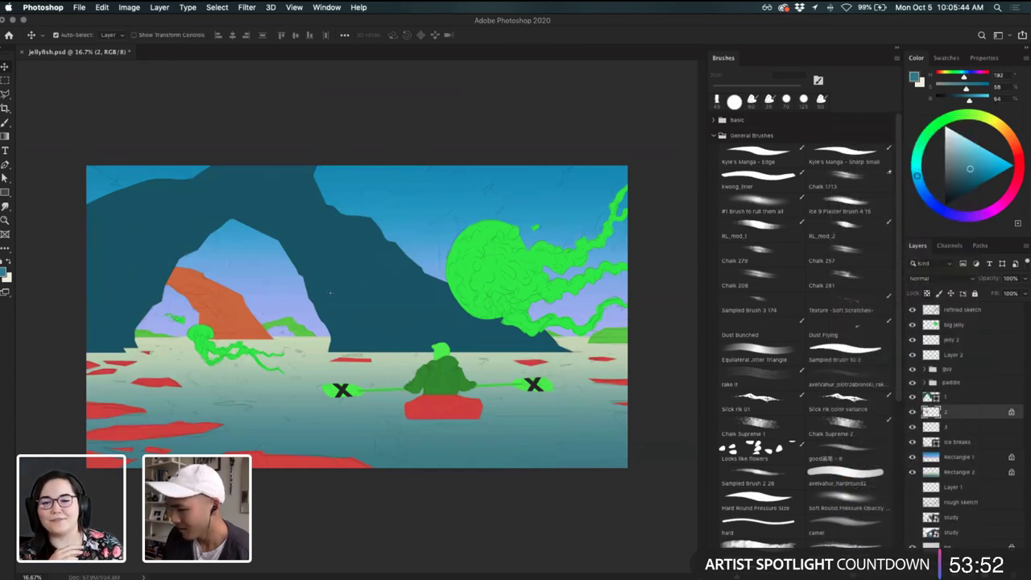
# - Paint over the orange rock in teal with the Hard Round Pressure Size brush at 250 px
pyautogui.press('b')
pyautogui.press(']')
pyautogui.press(']')
pyautogui.press(']')
pyautogui.press(']')
pyautogui.press(']')
pyautogui.press(']')
pyautogui.press(']')
pyautogui.press(']')
pyautogui.press(']')
pyautogui.press(']')
pyautogui.press(']')
pyautogui.press(']')
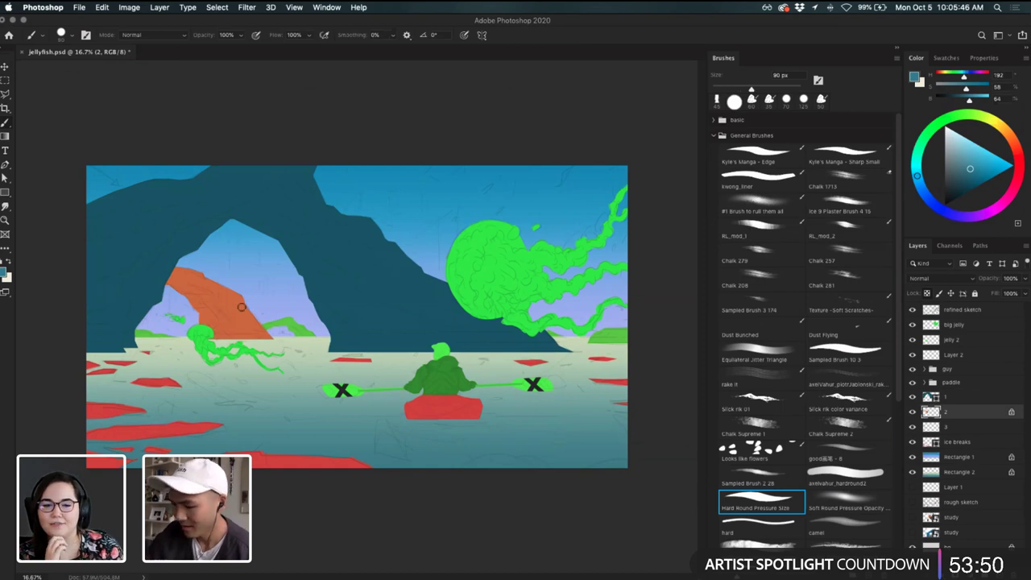
pyautogui.moveTo(226, 274)
pyautogui.mouseDown()
pyautogui.moveTo(248, 332)
pyautogui.moveTo(194, 246)
pyautogui.moveTo(201, 343)
pyautogui.moveTo(156, 298)
pyautogui.moveTo(153, 270)
pyautogui.mouseUp()
# - Lock layer 3's transparency and paint its distant green hills light blue, then set the foreground to hue 192, saturation 47, brightness 77
pyautogui.click(966, 397)
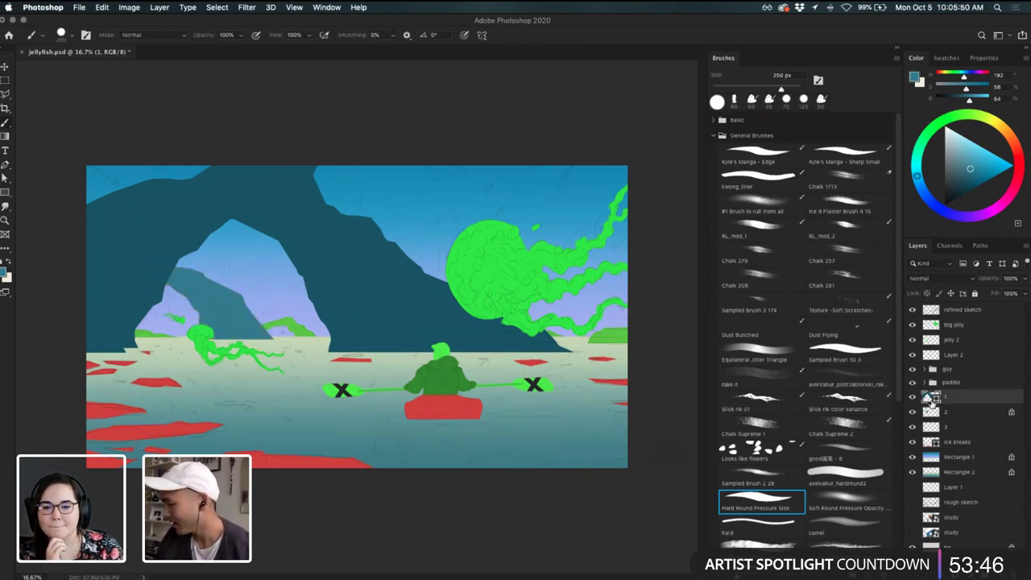
pyautogui.click(913, 397)
pyautogui.click(912, 397)
pyautogui.click(955, 431)
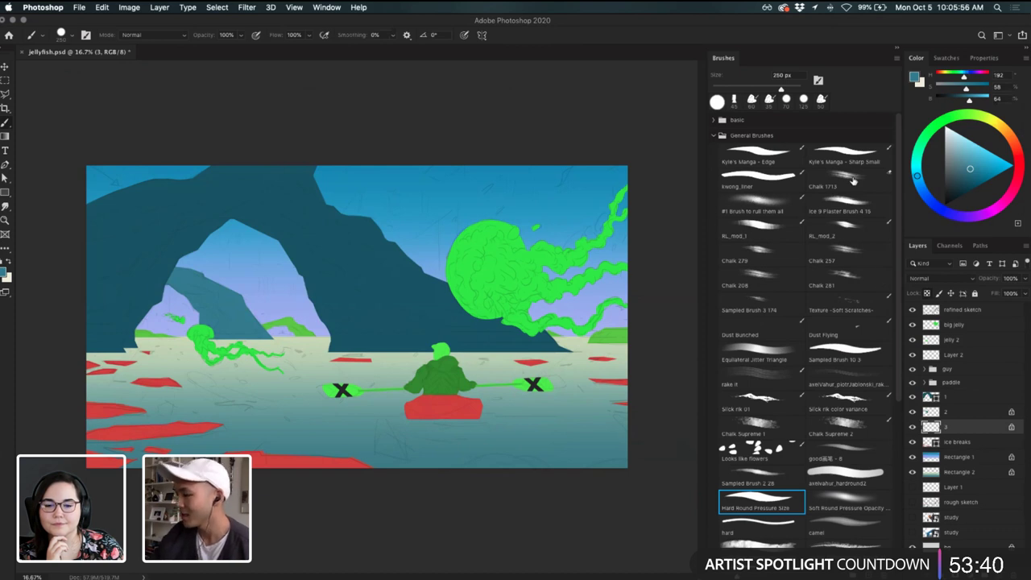
pyautogui.press('i')
pyautogui.press('b')
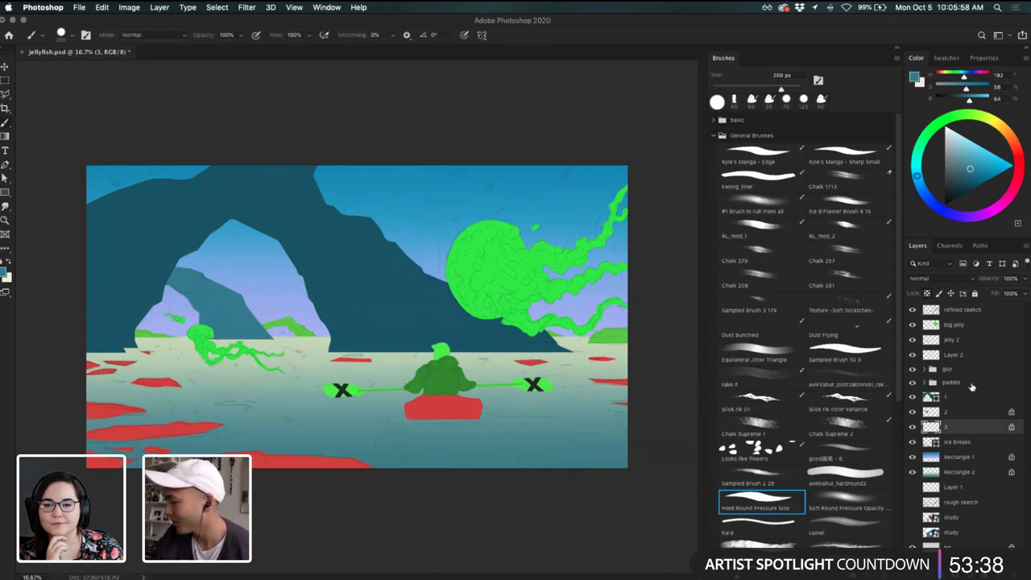
pyautogui.click(967, 156)
pyautogui.click(968, 153)
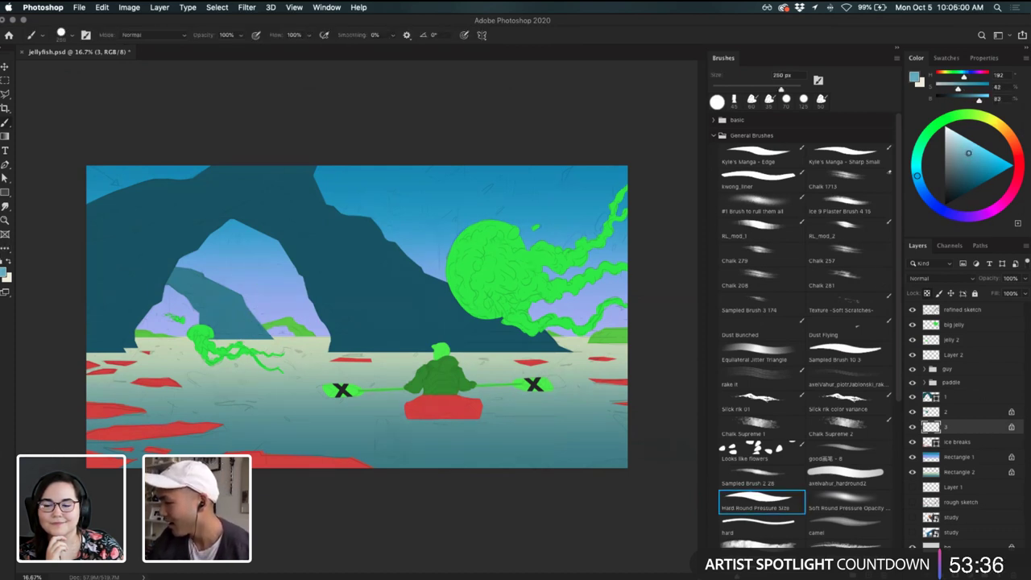
pyautogui.moveTo(293, 332)
pyautogui.mouseDown()
pyautogui.moveTo(317, 354)
pyautogui.moveTo(296, 325)
pyautogui.moveTo(271, 327)
pyautogui.moveTo(298, 321)
pyautogui.mouseUp()
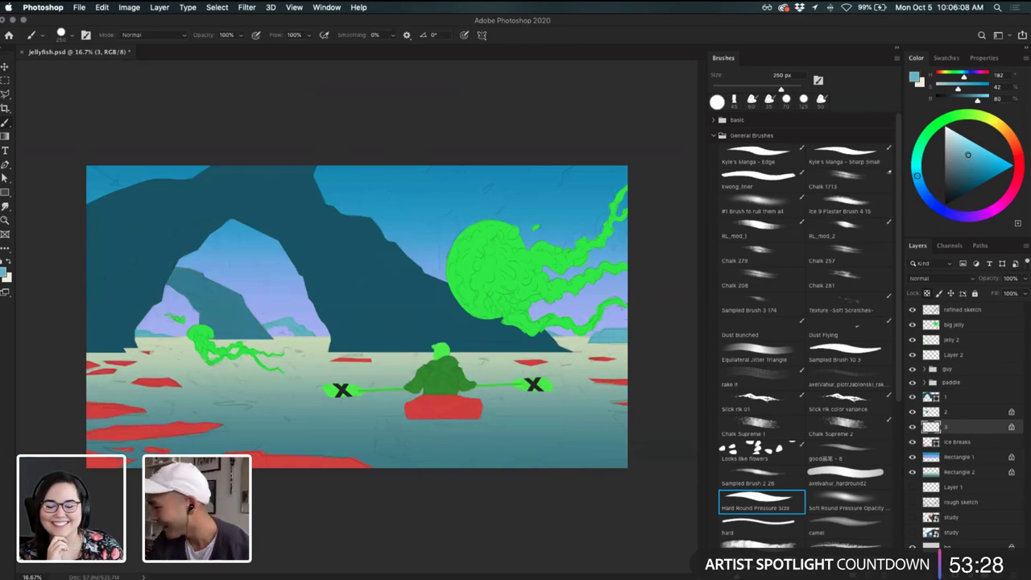
pyautogui.click(968, 155)
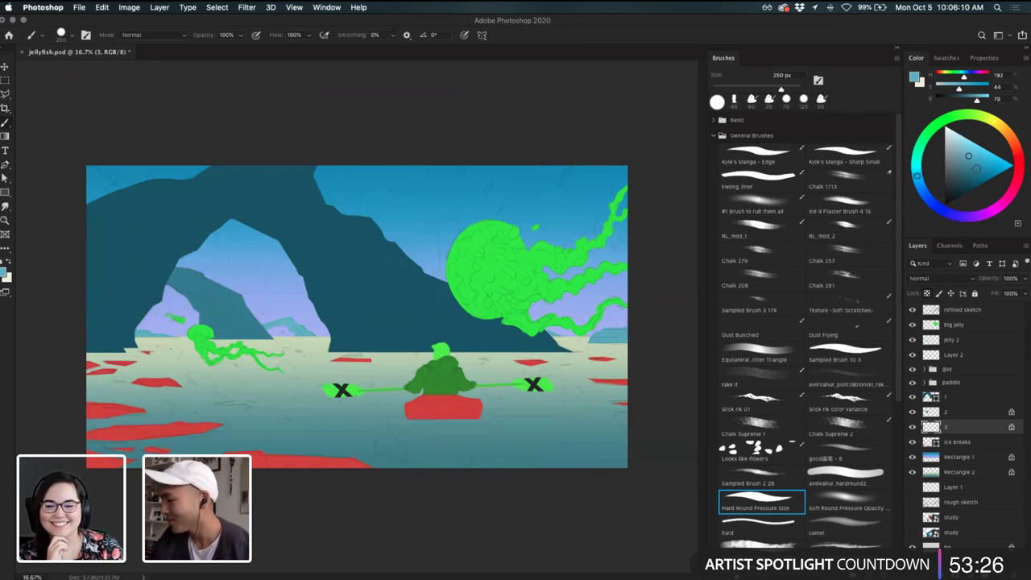
pyautogui.click(969, 159)
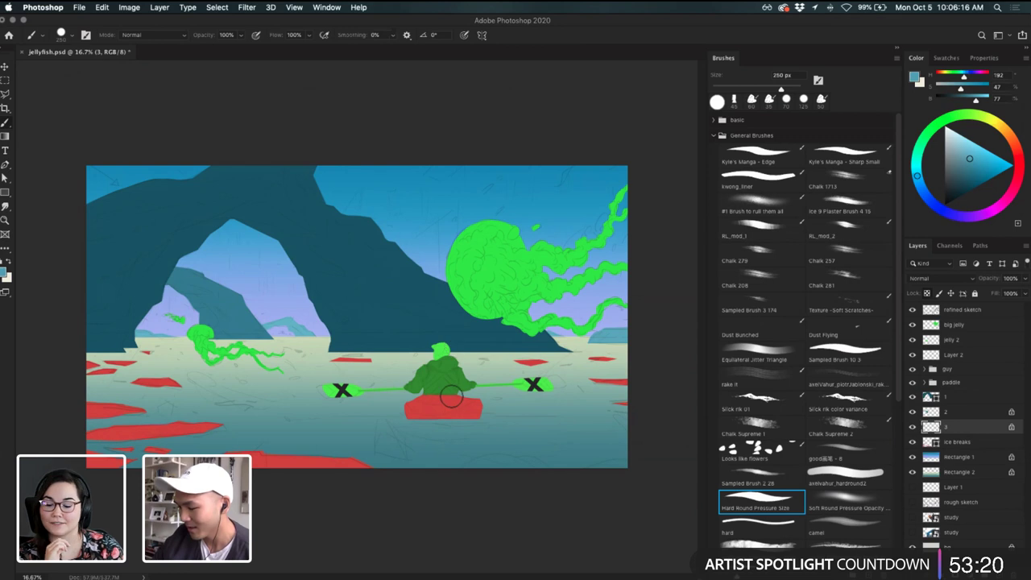
# - Recolor the red ice breaks shape on the water to pale aqua c6f6f2
pyautogui.keyDown('super'); pyautogui.click(299, 465); pyautogui.keyUp('super')
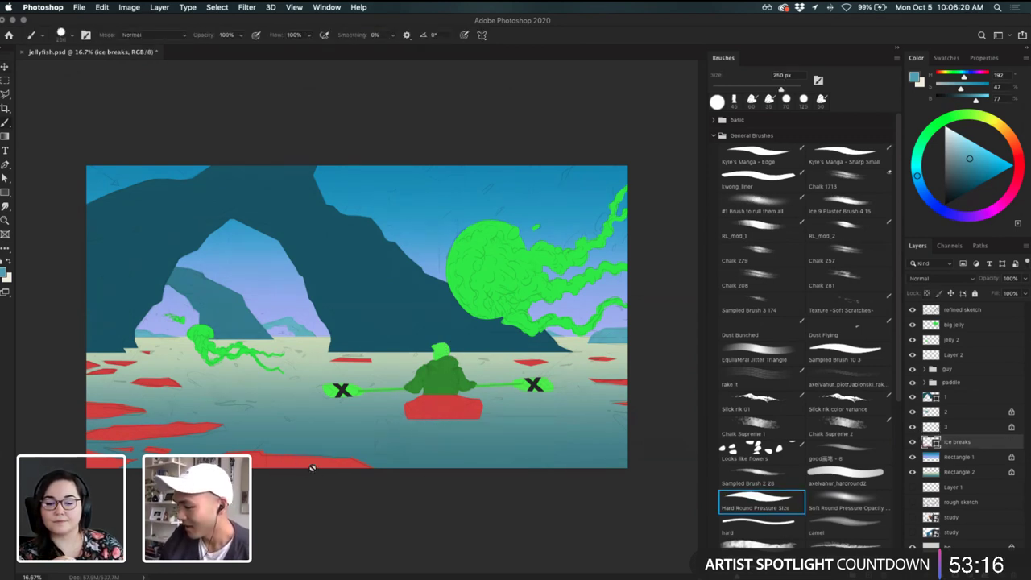
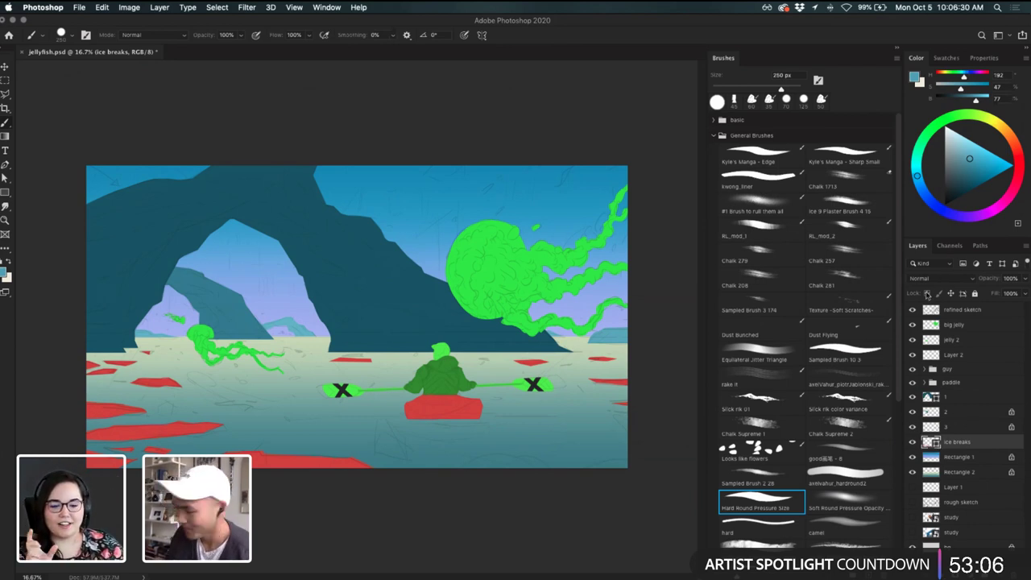
pyautogui.doubleClick(930, 441)
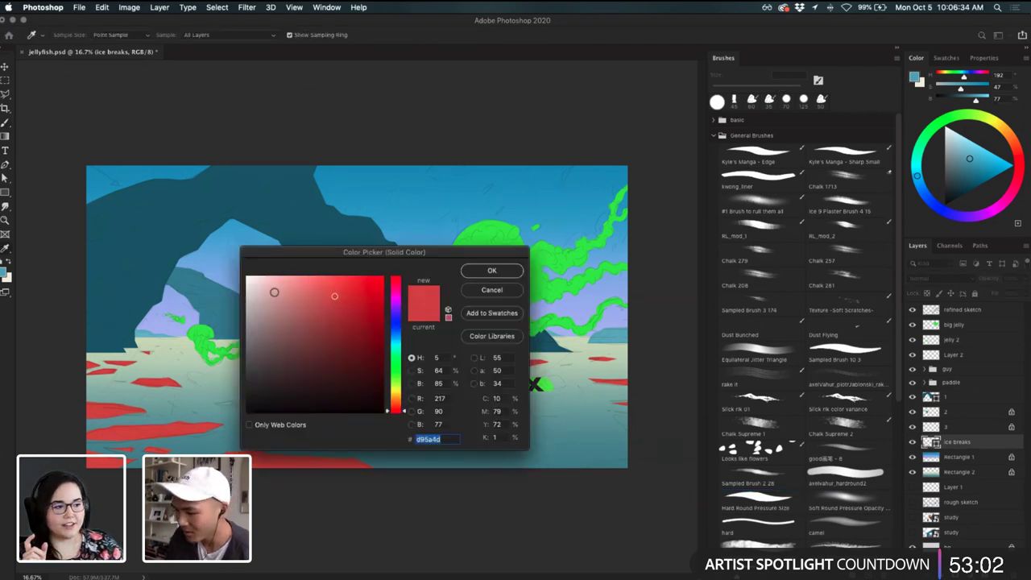
pyautogui.click(259, 288)
pyautogui.click(398, 346)
pyautogui.moveTo(259, 290); pyautogui.dragTo(273, 280)
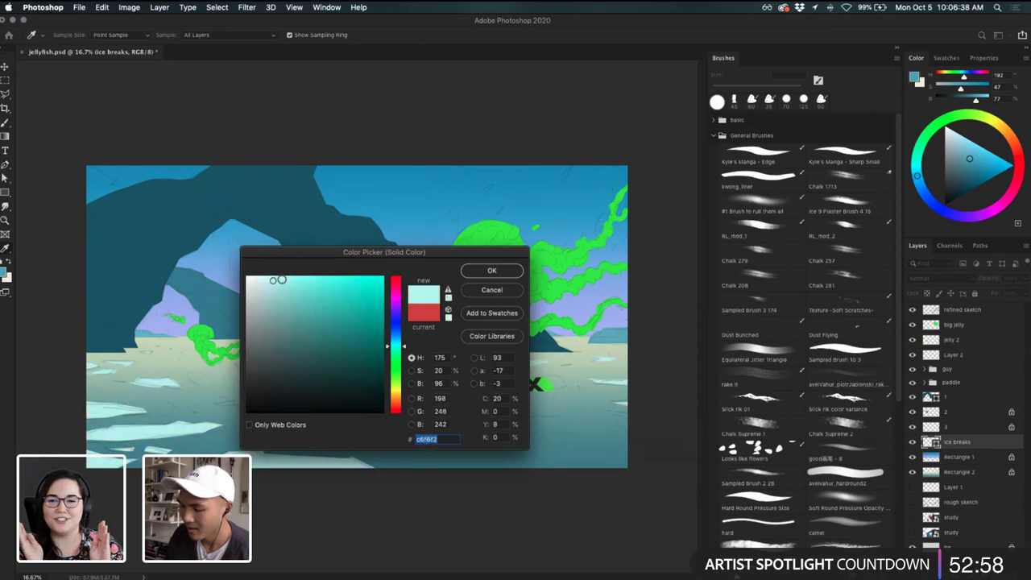
pyautogui.click(491, 271)
# - Recolor the red kayak shape to orange ed9125
pyautogui.press('v')
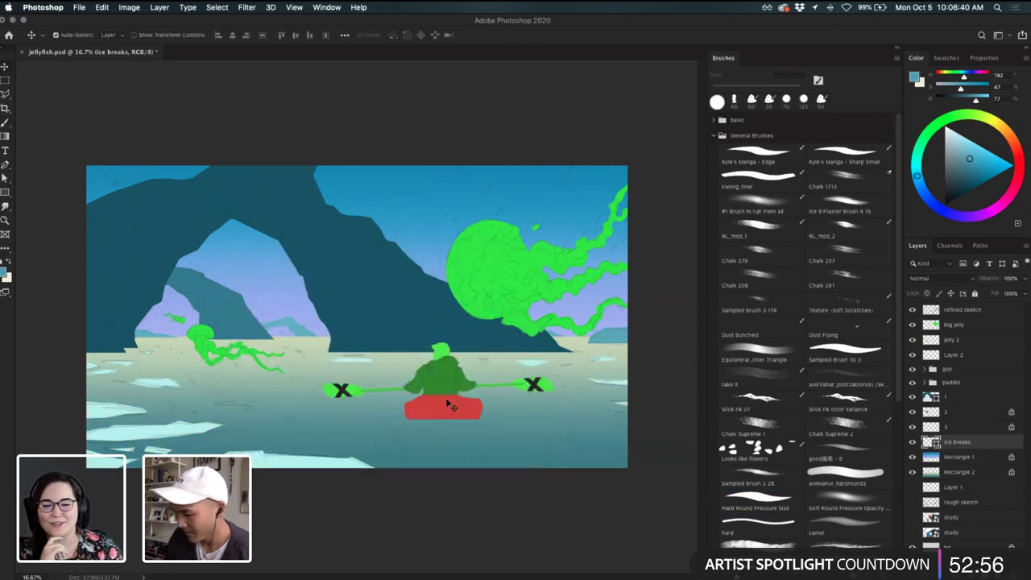
pyautogui.click(446, 409)
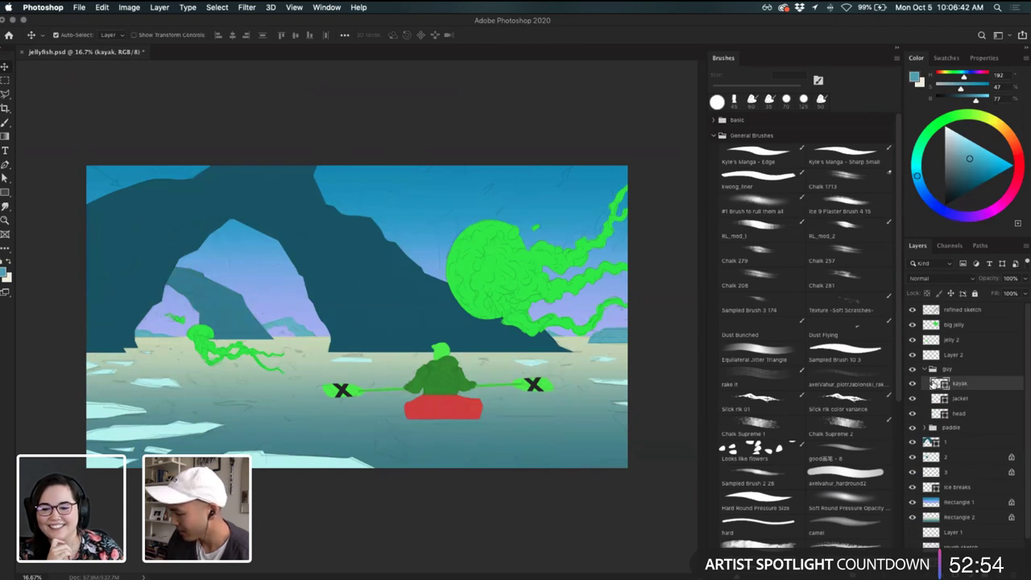
pyautogui.doubleClick(935, 384)
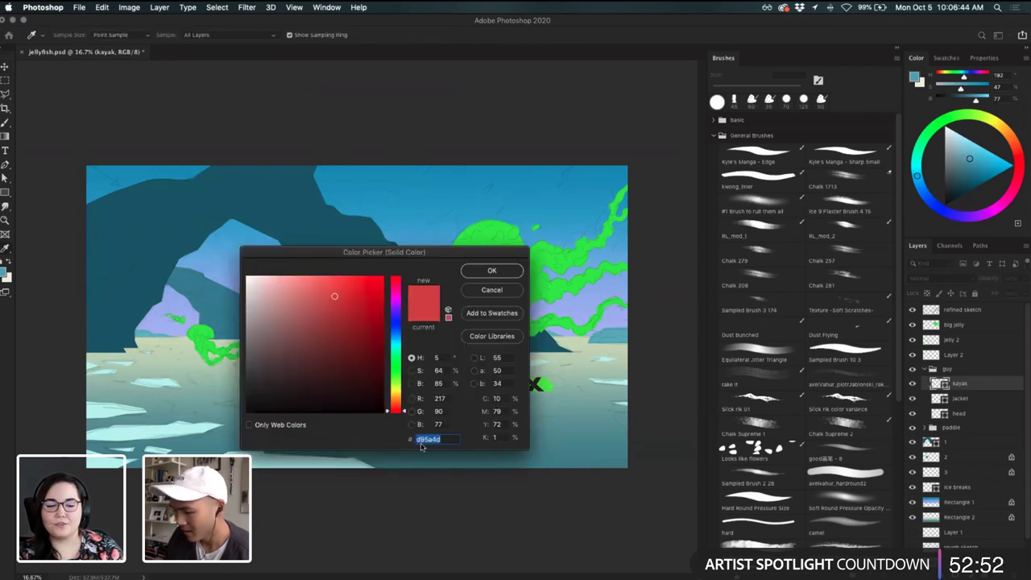
pyautogui.click(398, 405)
pyautogui.moveTo(353, 286); pyautogui.dragTo(329, 280)
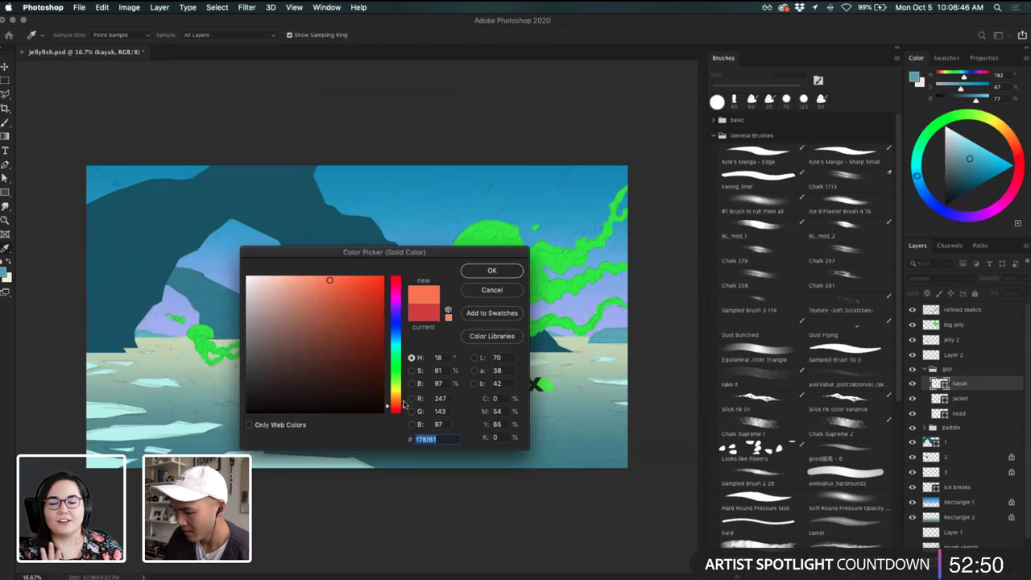
pyautogui.moveTo(403, 404); pyautogui.dragTo(398, 402)
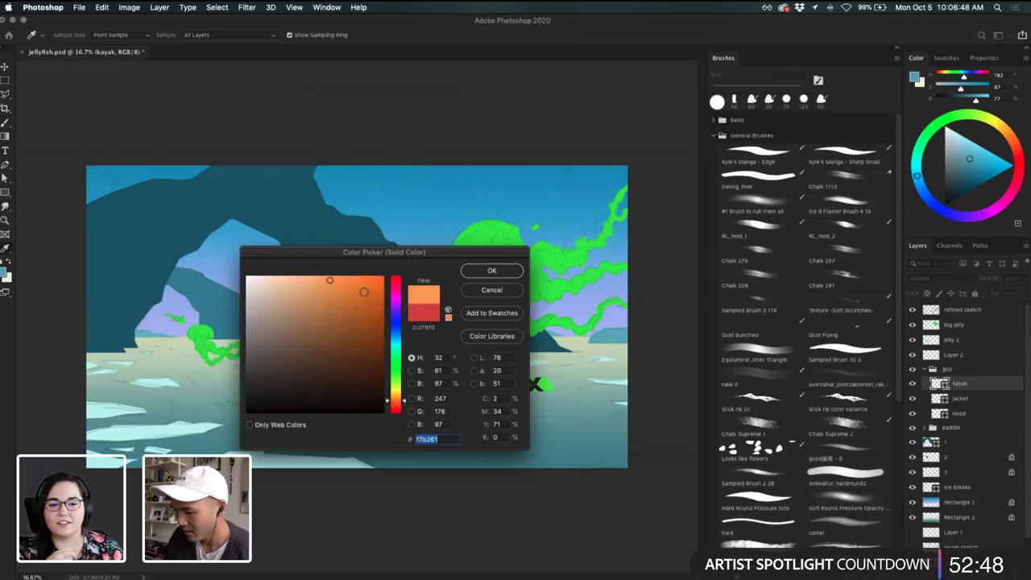
pyautogui.moveTo(363, 292); pyautogui.dragTo(356, 280)
pyautogui.moveTo(424, 254); pyautogui.dragTo(369, 277)
pyautogui.click(272, 312)
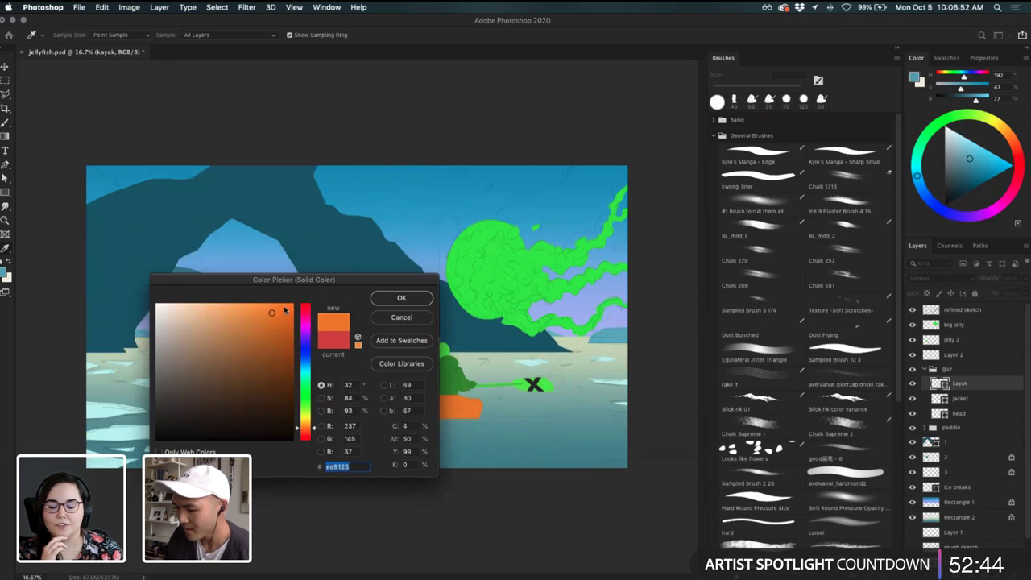
pyautogui.click(394, 299)
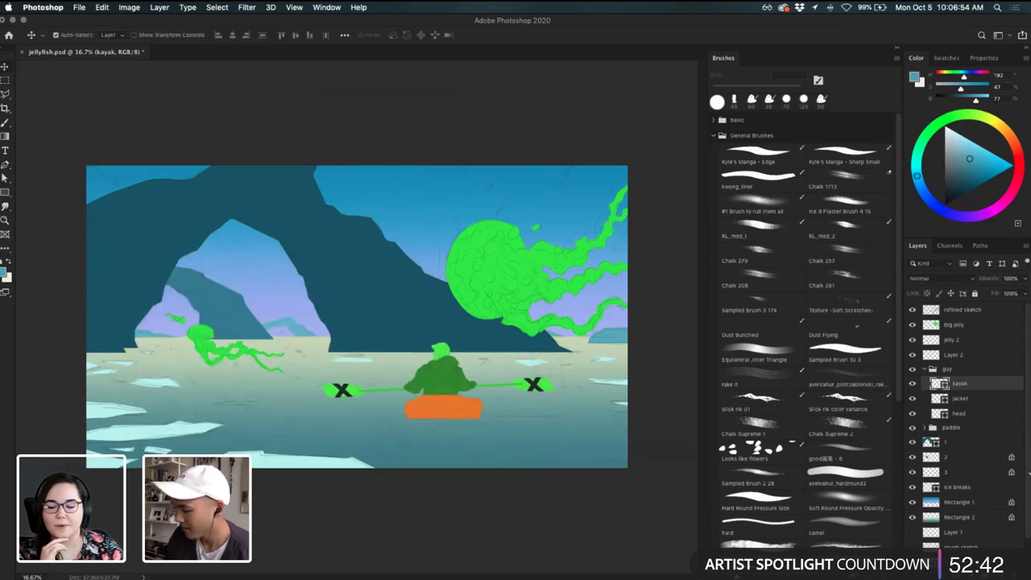
# - Recolor the kayak shape to a slightly deeper orange, e4881b
pyautogui.doubleClick(936, 384)
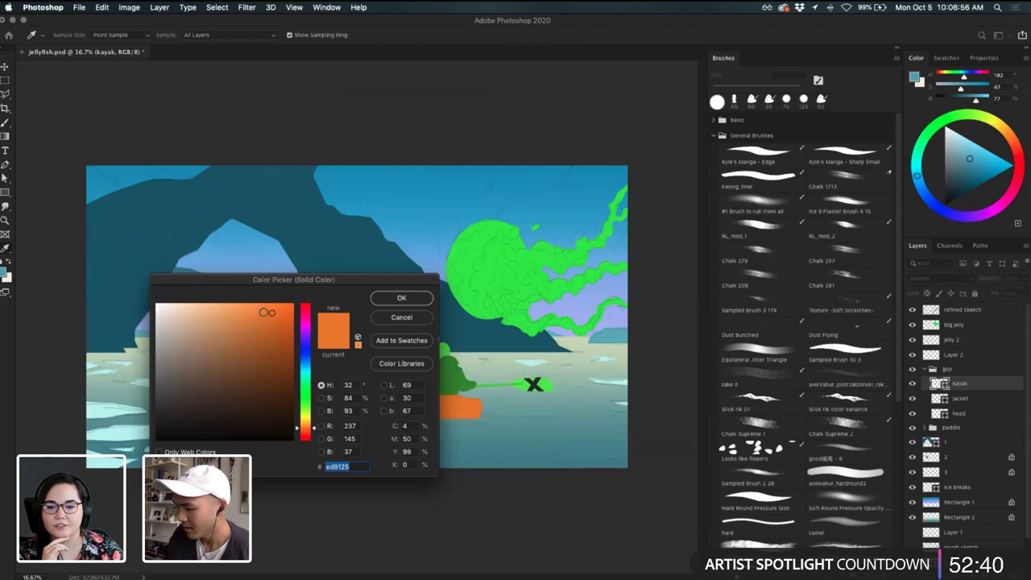
pyautogui.moveTo(271, 312); pyautogui.dragTo(277, 317)
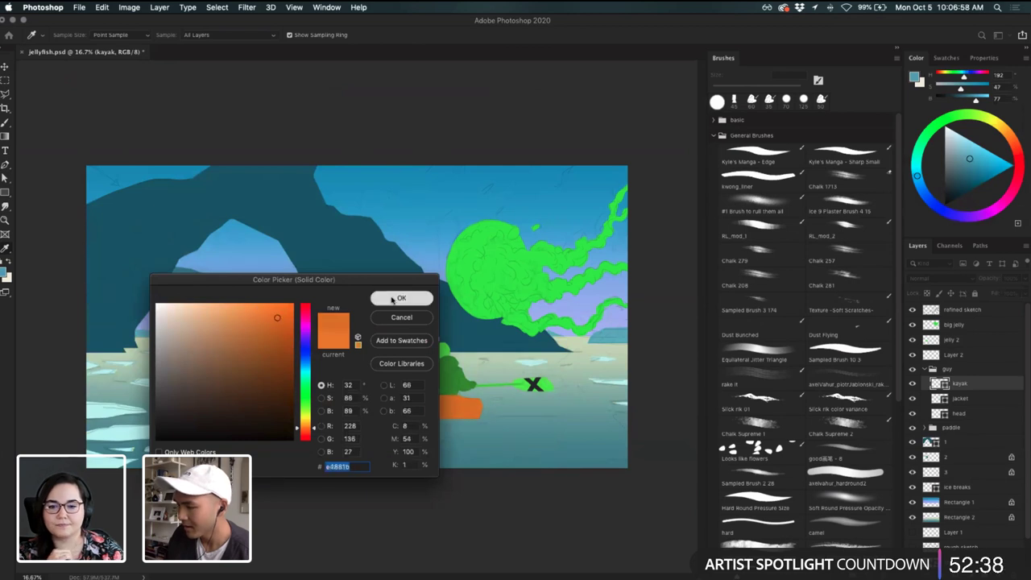
pyautogui.click(397, 298)
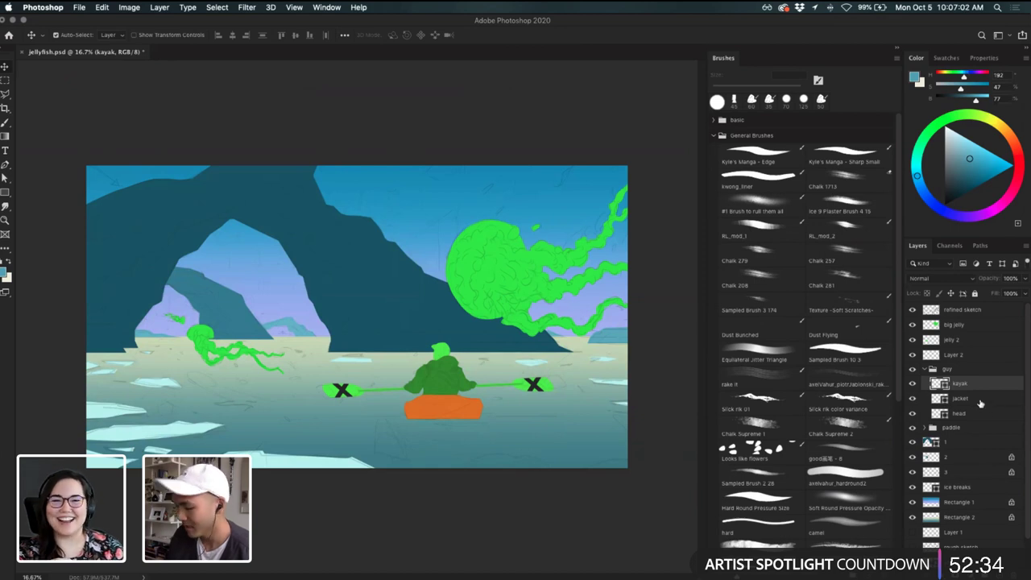
# - Recolor the kayaker's green jacket shape to reddish orange fd8143
pyautogui.press('super+equal')
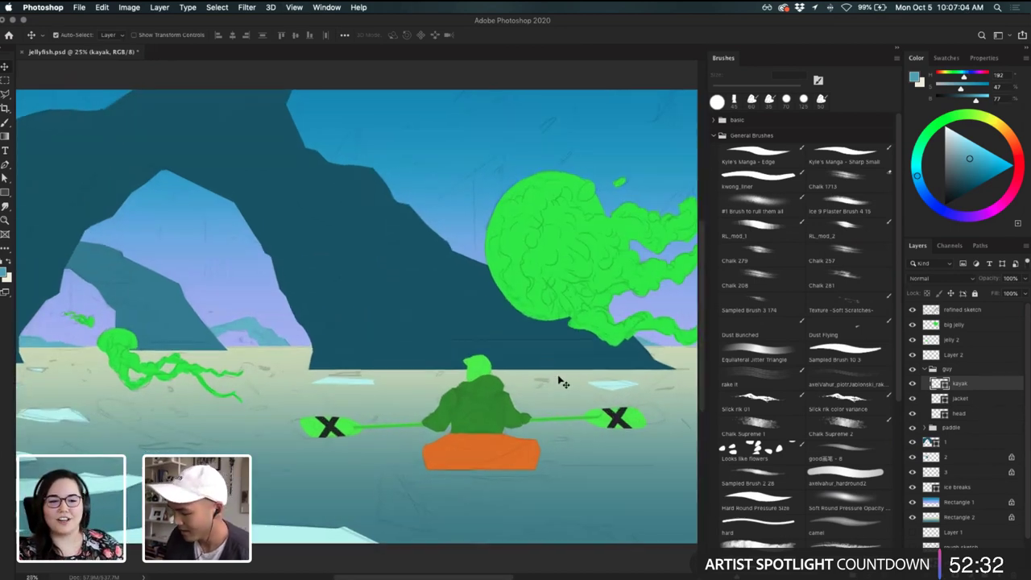
pyautogui.moveTo(497, 386); pyautogui.dragTo(489, 378)
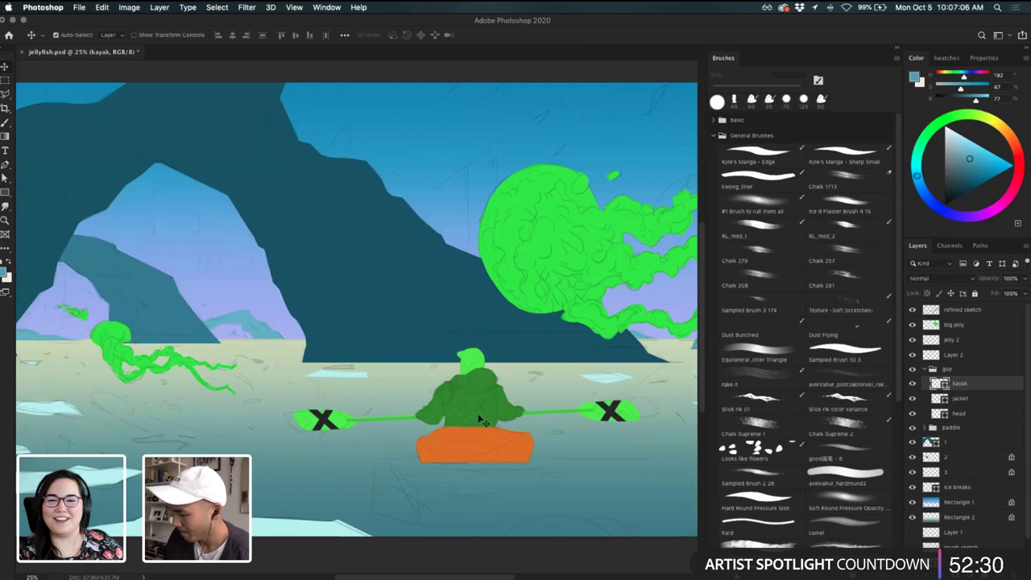
pyautogui.click(483, 418)
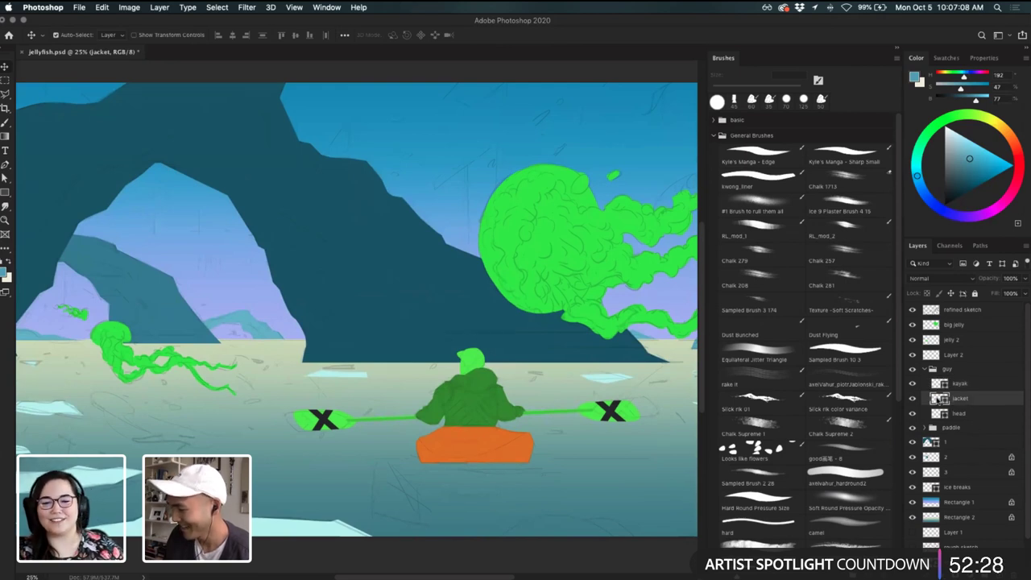
pyautogui.doubleClick(938, 397)
pyautogui.click(492, 443)
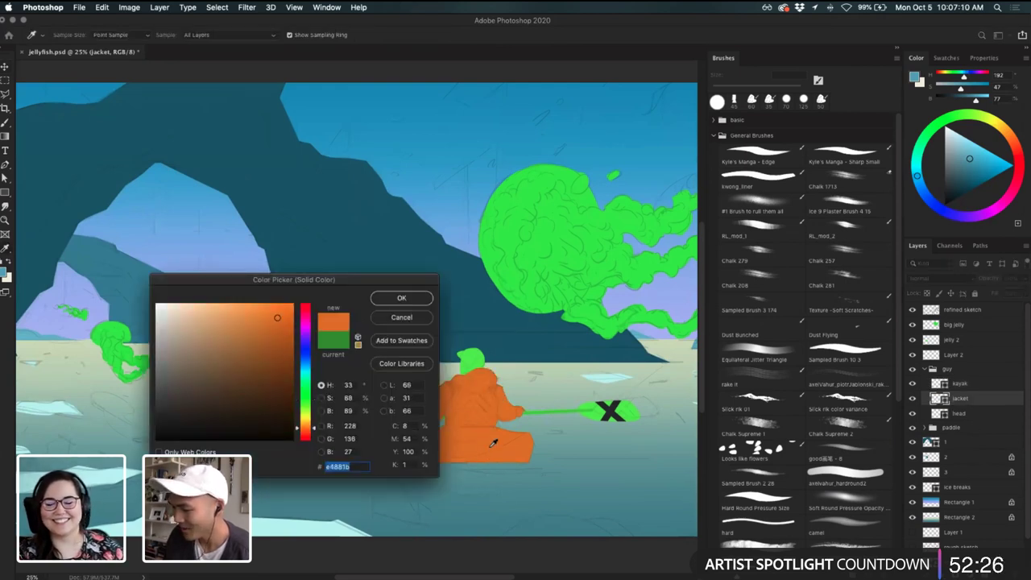
pyautogui.click(259, 315)
pyautogui.moveTo(259, 314)
pyautogui.mouseDown()
pyautogui.moveTo(270, 322)
pyautogui.moveTo(248, 267)
pyautogui.mouseUp()
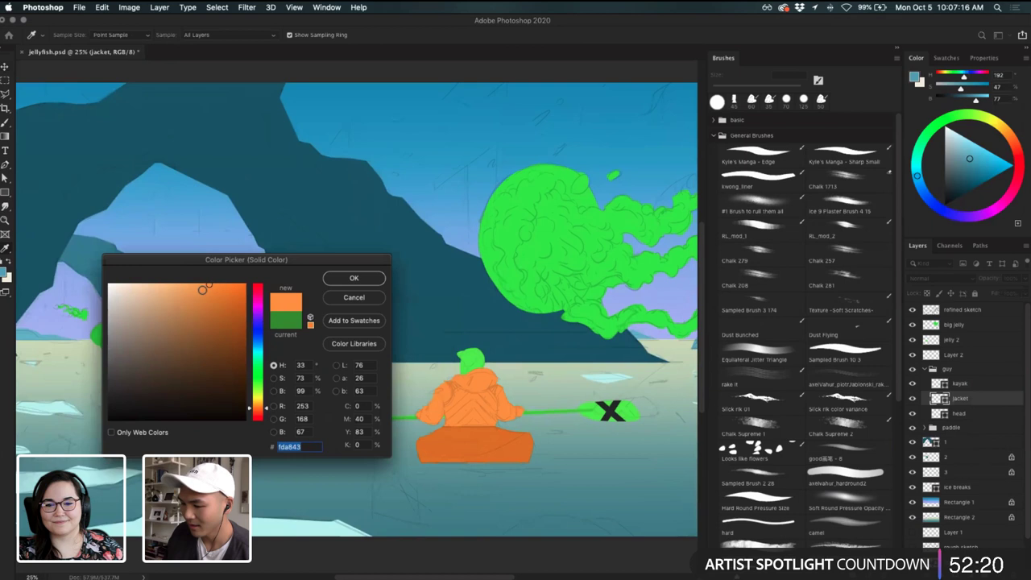
pyautogui.moveTo(266, 426); pyautogui.dragTo(260, 416)
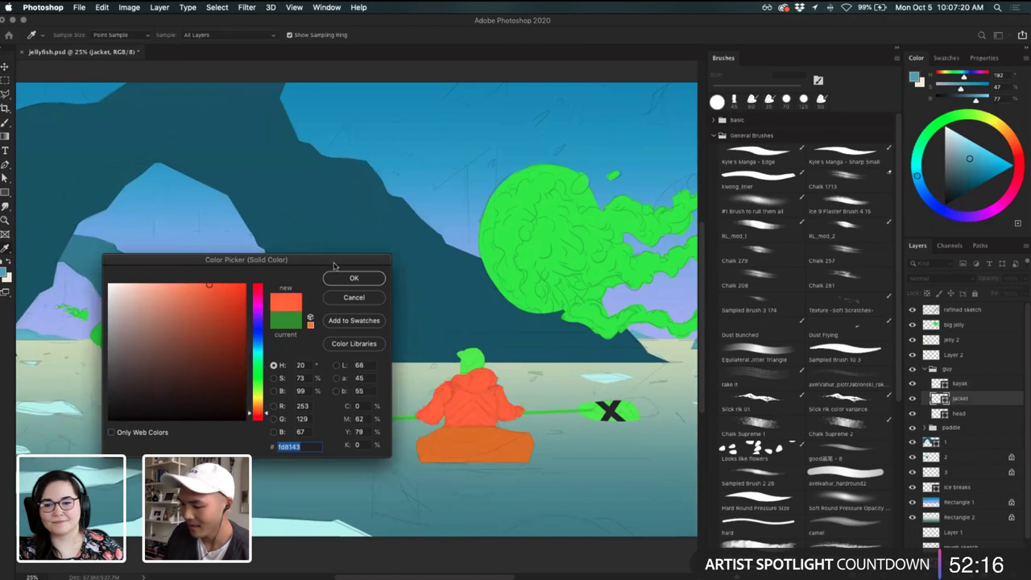
pyautogui.click(358, 277)
# - Lock the big jelly layer's transparency and set the foreground color to dark gray 464c4e
pyautogui.hscroll(-3, 343, 236)
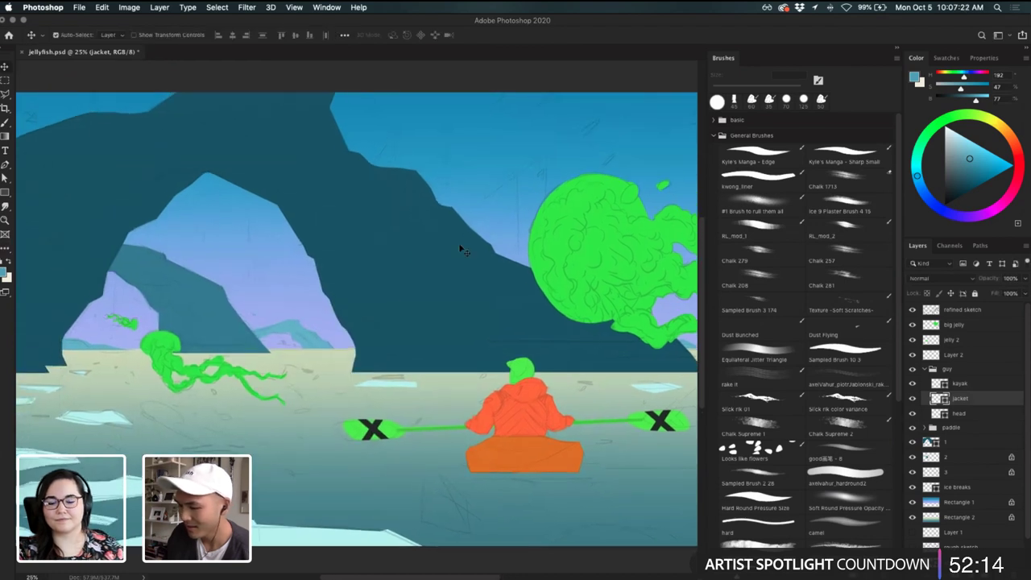
pyautogui.click(562, 235)
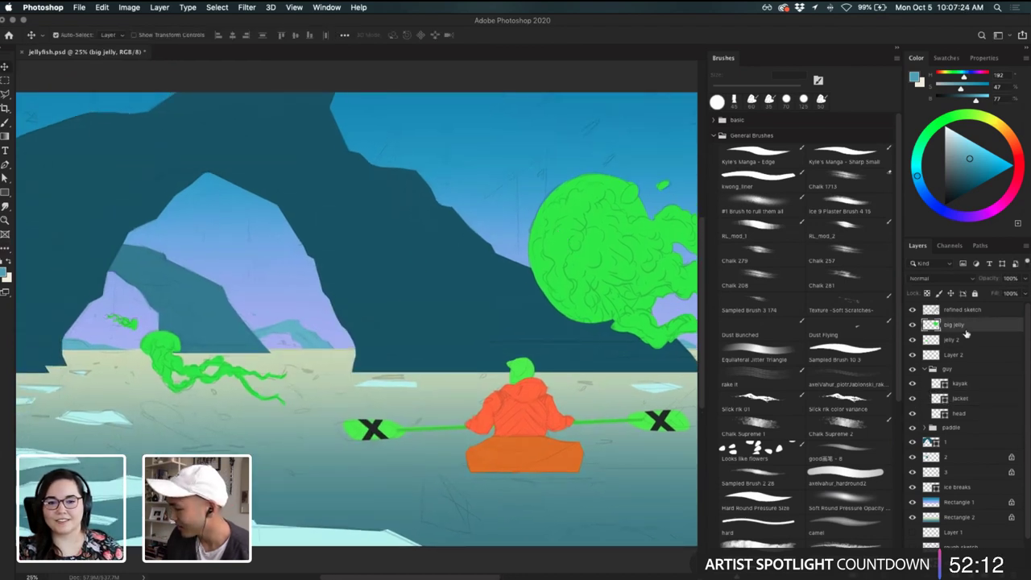
pyautogui.moveTo(548, 250); pyautogui.dragTo(524, 260)
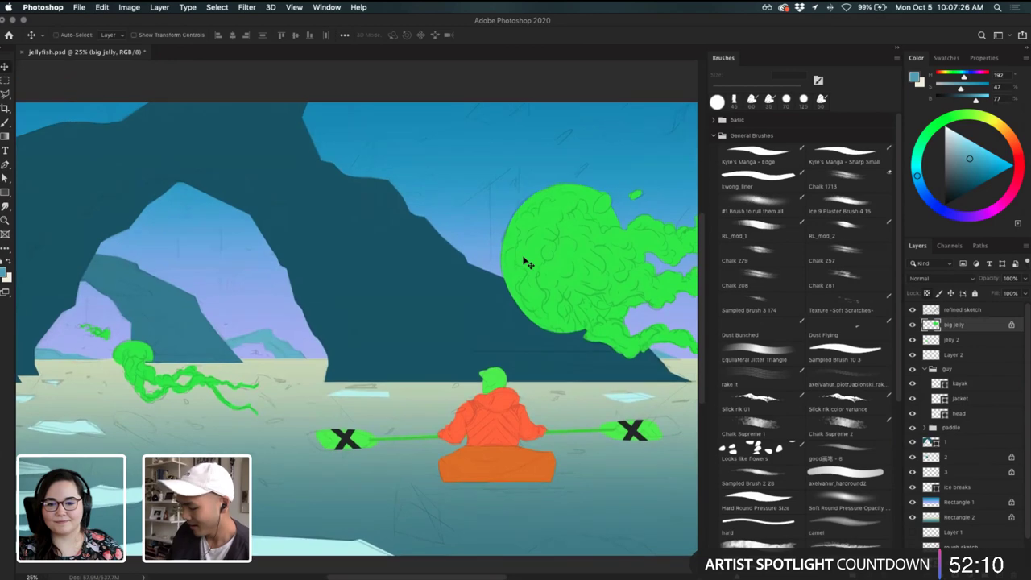
pyautogui.press('super+minus')
pyautogui.press('super+plus')
pyautogui.moveTo(441, 317); pyautogui.dragTo(428, 323)
pyautogui.click(5, 273)
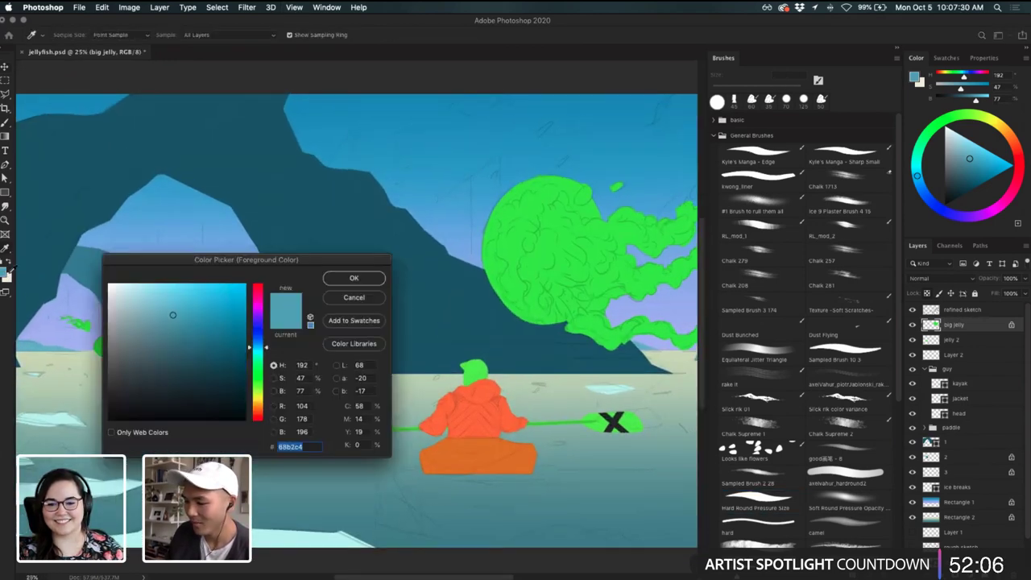
pyautogui.click(219, 344)
pyautogui.moveTo(220, 344)
pyautogui.mouseDown()
pyautogui.moveTo(193, 376)
pyautogui.moveTo(165, 372)
pyautogui.moveTo(140, 388)
pyautogui.moveTo(124, 376)
pyautogui.mouseUp()
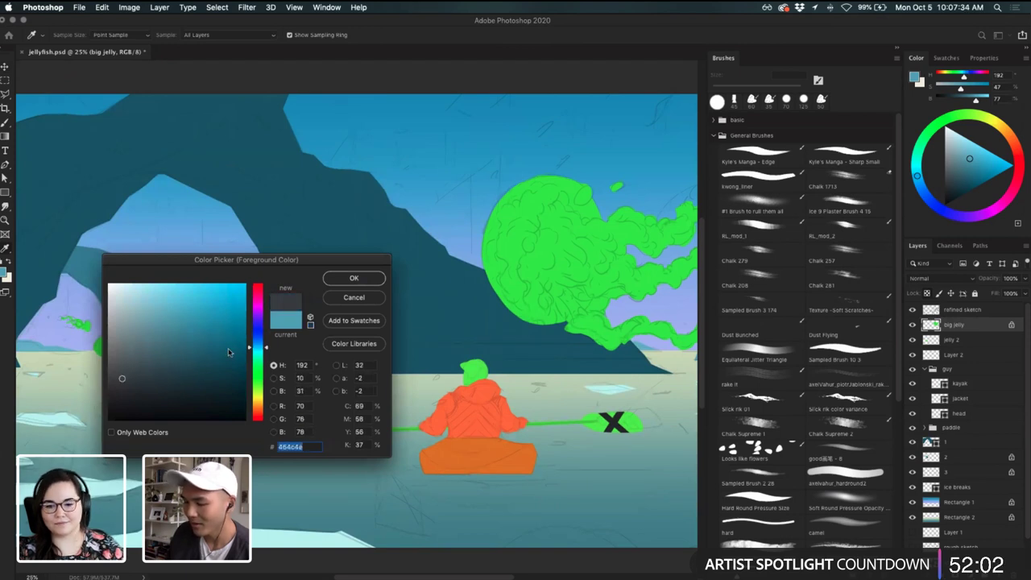
pyautogui.click(353, 279)
# - Paint over the entire big green jellyfish in dark gray with the Hard Round Pressure Size brush at 250 px
pyautogui.press('b')
pyautogui.hscroll(3, 483, 257)
pyautogui.scroll(1, 483, 258)
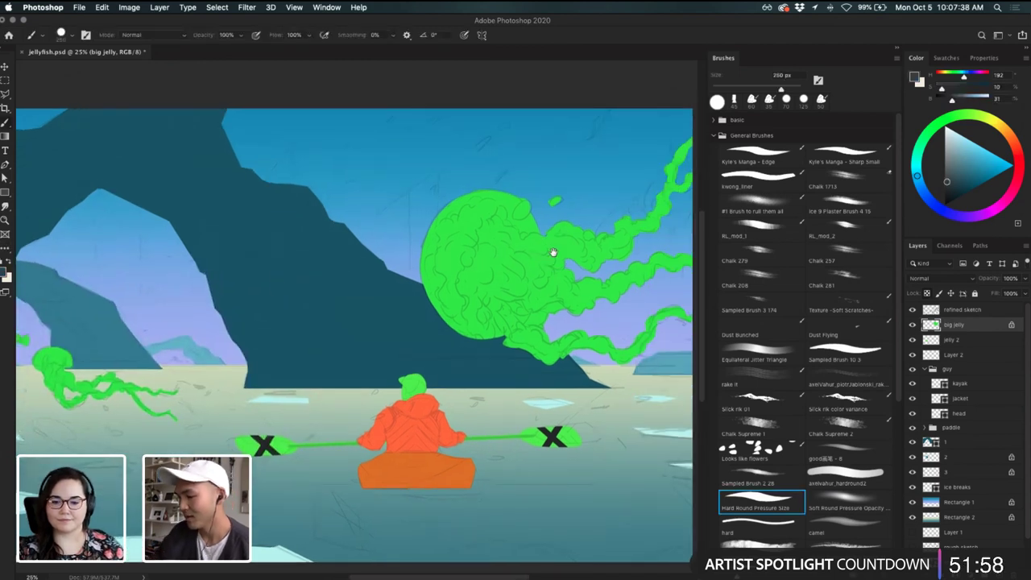
pyautogui.moveTo(553, 252); pyautogui.dragTo(481, 296)
pyautogui.moveTo(572, 285)
pyautogui.mouseDown()
pyautogui.moveTo(554, 292)
pyautogui.moveTo(577, 223)
pyautogui.moveTo(577, 368)
pyautogui.moveTo(533, 393)
pyautogui.moveTo(450, 305)
pyautogui.moveTo(492, 251)
pyautogui.moveTo(454, 230)
pyautogui.moveTo(383, 339)
pyautogui.moveTo(341, 363)
pyautogui.mouseUp()
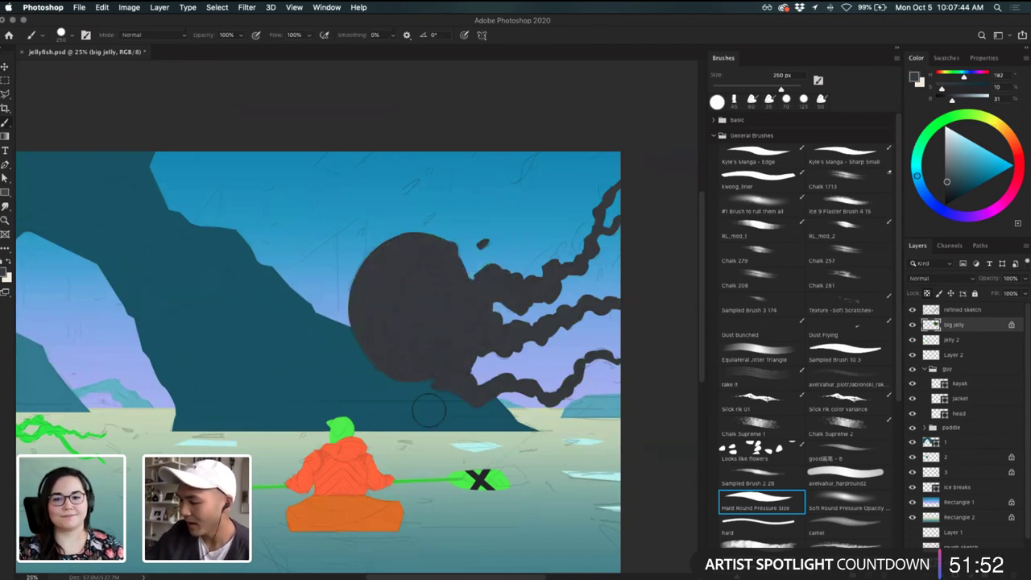
pyautogui.hscroll(1, 429, 411)
# - Try a lighter blue-gray on the big jellyfish, undo it and sample the jellyfish's dark gray again
pyautogui.click(957, 175)
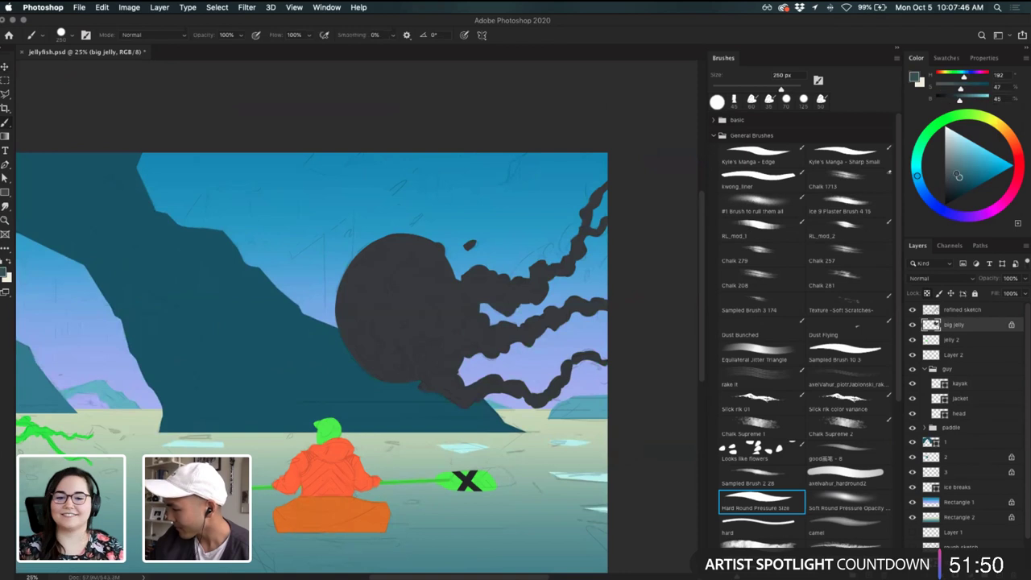
pyautogui.moveTo(958, 176); pyautogui.dragTo(951, 163)
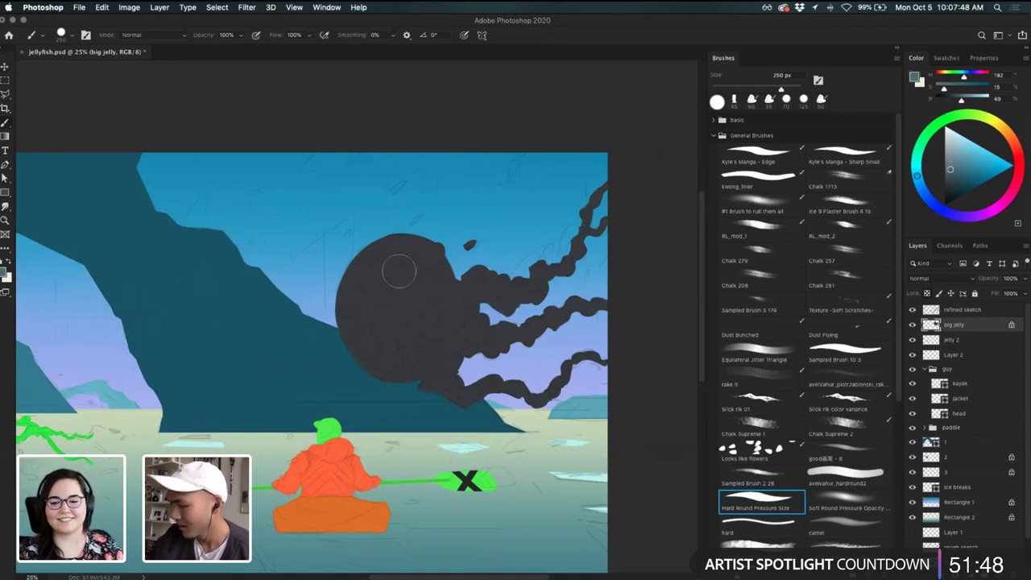
pyautogui.click(400, 278)
pyautogui.press('super+z')
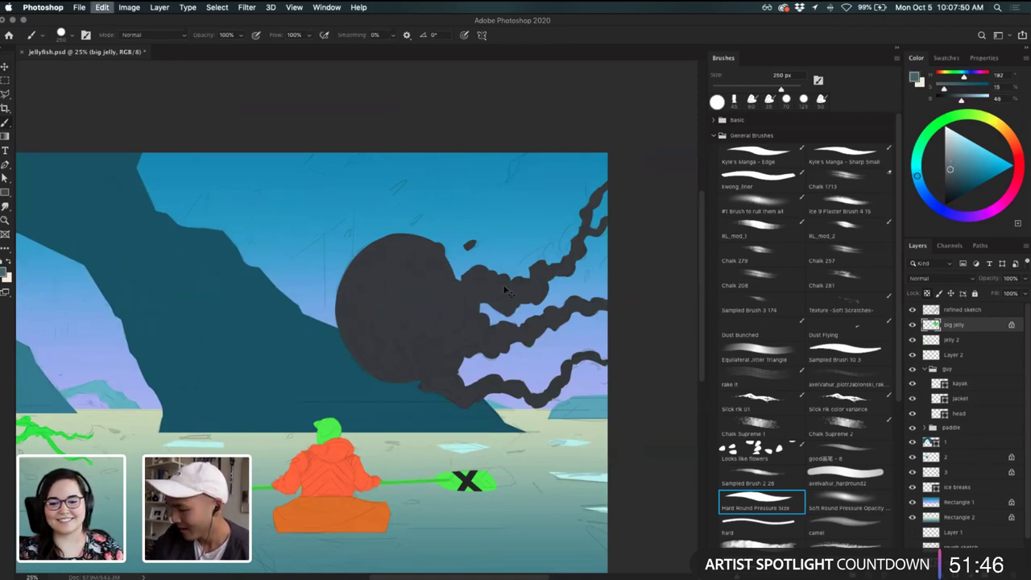
pyautogui.press('super+z')
pyautogui.press('super+shift+z')
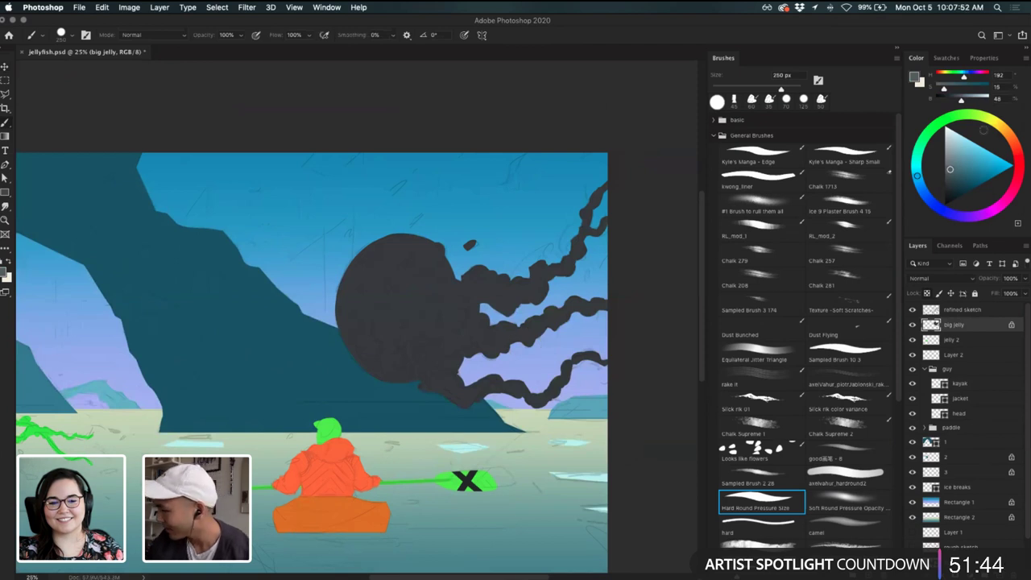
pyautogui.moveTo(351, 316); pyautogui.dragTo(452, 302)
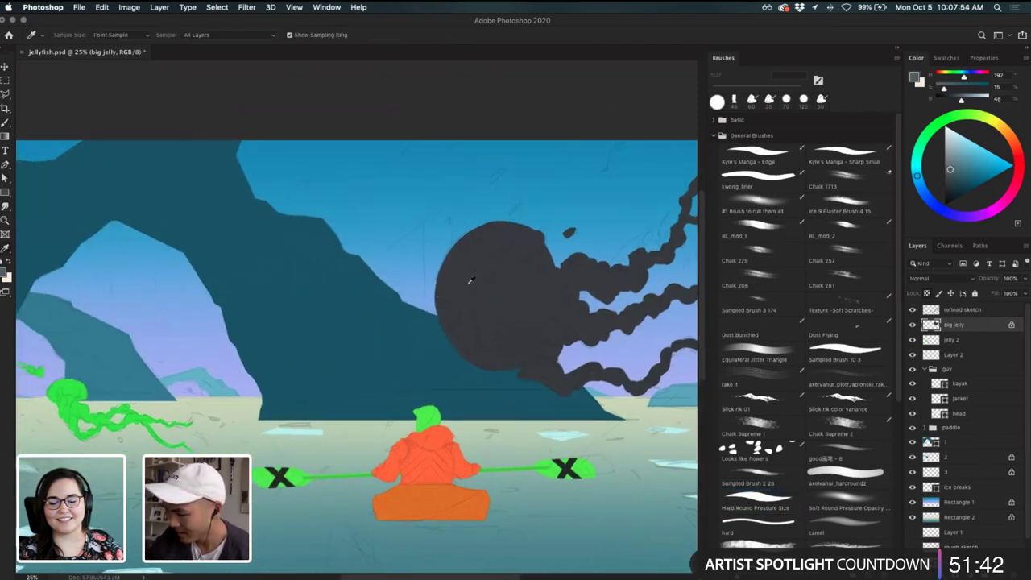
pyautogui.keyDown('alt'); pyautogui.click(471, 281); pyautogui.keyUp('alt')
# - Lock the jelly 2 layer's transparency and paint its green jellyfish by the arch in the sampled dark gray
pyautogui.moveTo(459, 359); pyautogui.dragTo(494, 349)
pyautogui.press('v')
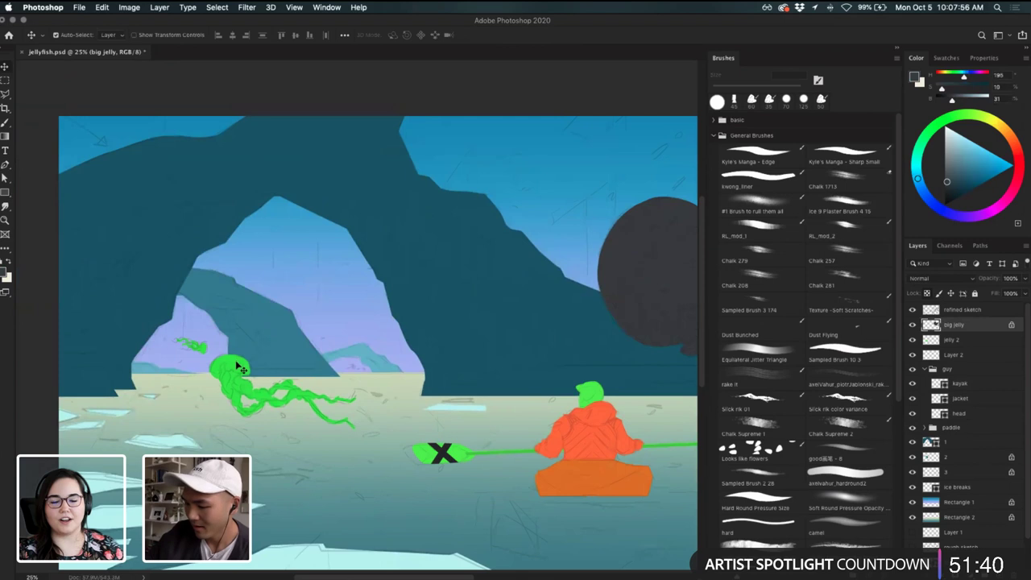
pyautogui.click(249, 367)
pyautogui.press('b')
pyautogui.moveTo(255, 346)
pyautogui.mouseDown()
pyautogui.moveTo(276, 399)
pyautogui.moveTo(339, 419)
pyautogui.moveTo(306, 395)
pyautogui.moveTo(362, 409)
pyautogui.mouseUp()
pyautogui.press('super+z')
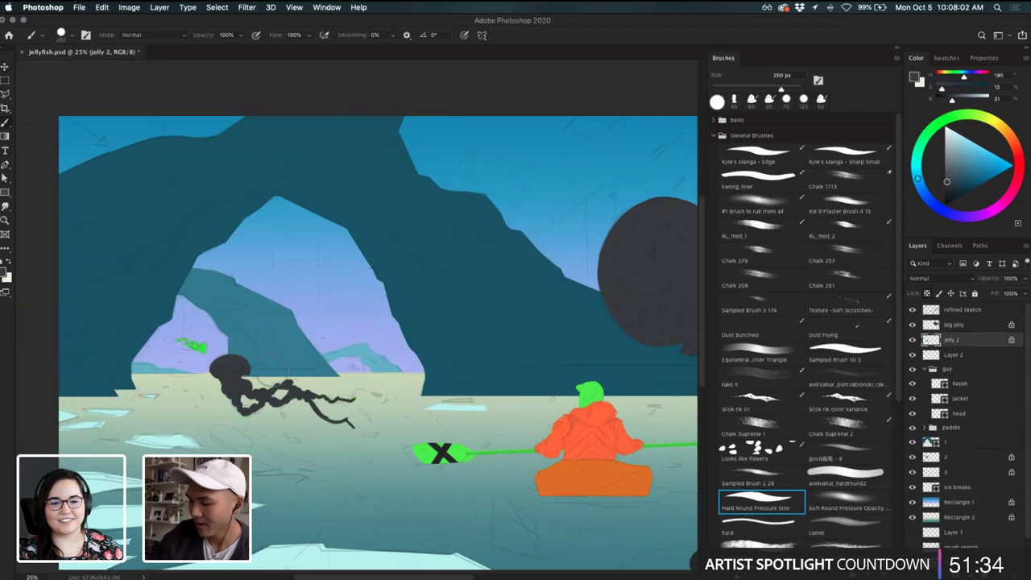
# - Lighten the jelly 2 jellyfish by repainting it in medium gray 717b7e
pyautogui.click(5, 275)
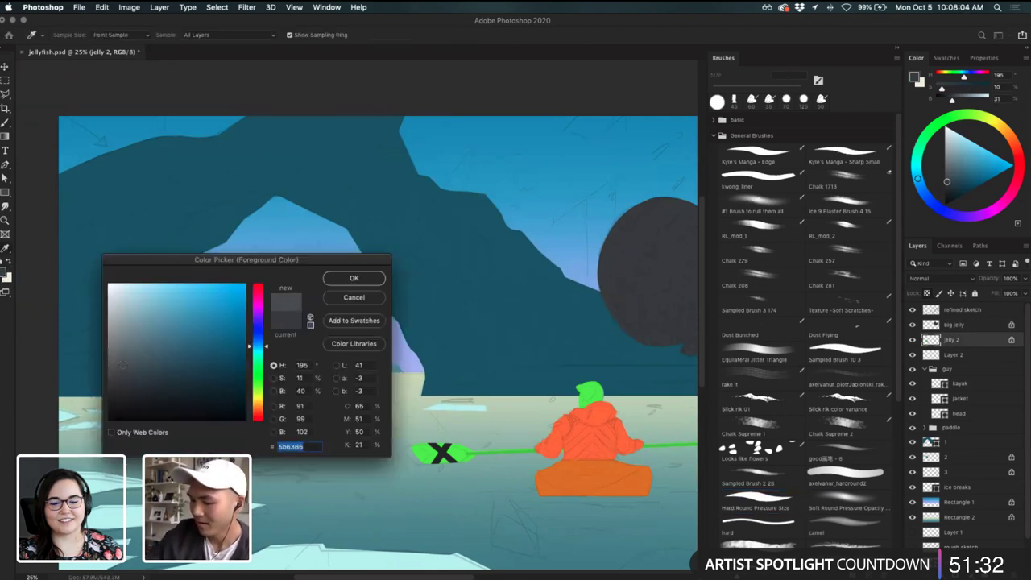
pyautogui.click(122, 360)
pyautogui.click(354, 278)
pyautogui.moveTo(354, 439)
pyautogui.mouseDown()
pyautogui.moveTo(322, 393)
pyautogui.moveTo(262, 435)
pyautogui.moveTo(248, 409)
pyautogui.moveTo(250, 355)
pyautogui.moveTo(224, 400)
pyautogui.mouseUp()
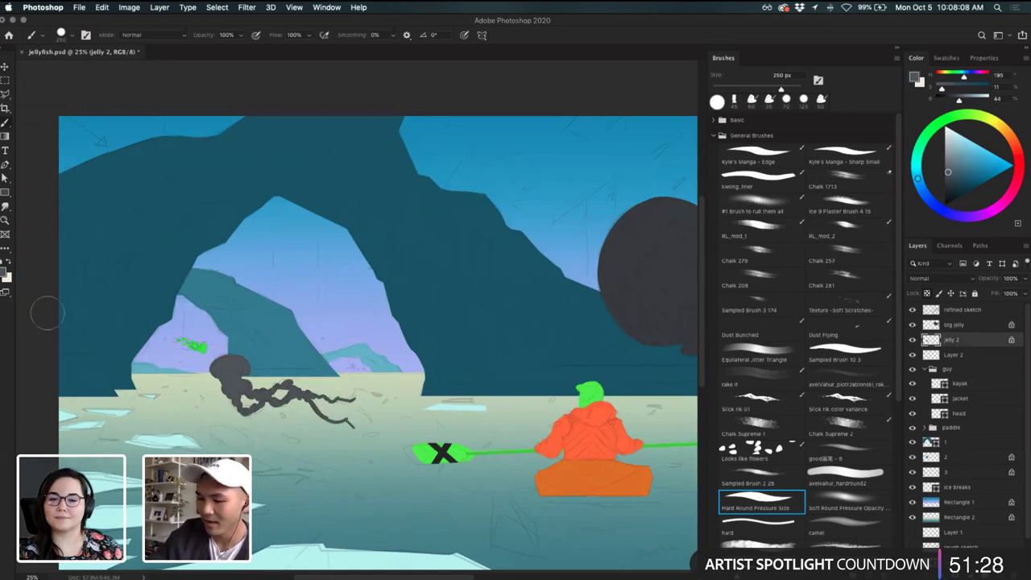
pyautogui.click(5, 275)
pyautogui.click(121, 353)
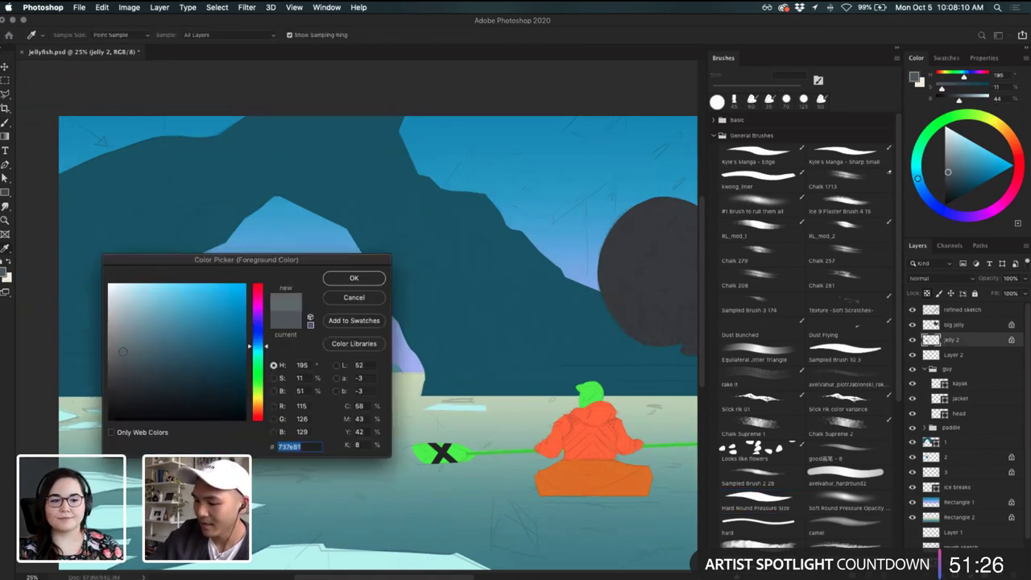
pyautogui.click(354, 278)
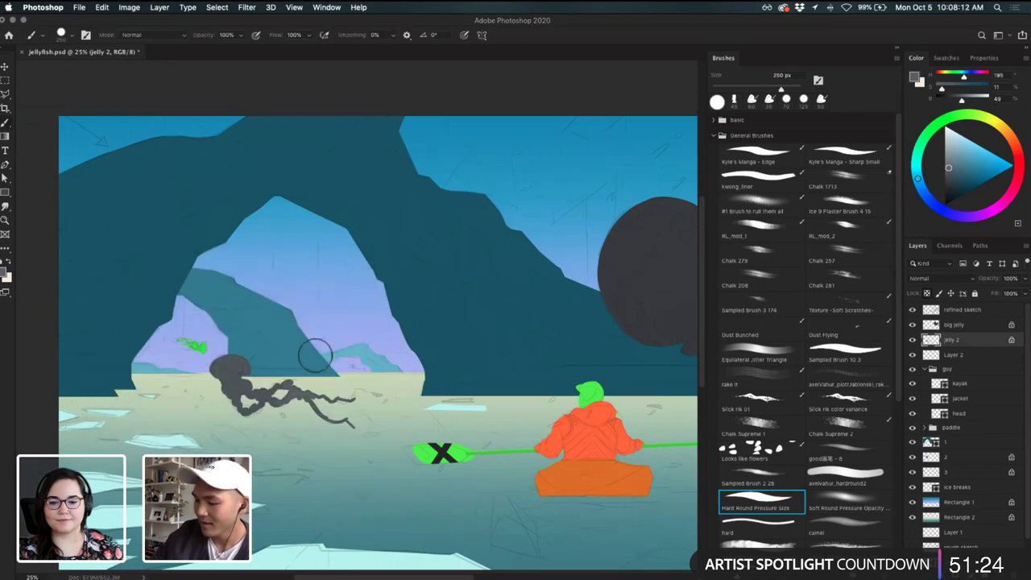
# - Lock Layer 2's transparency and paint its tiny distant jellyfish inside the arch in light gray 899397
pyautogui.click(964, 359)
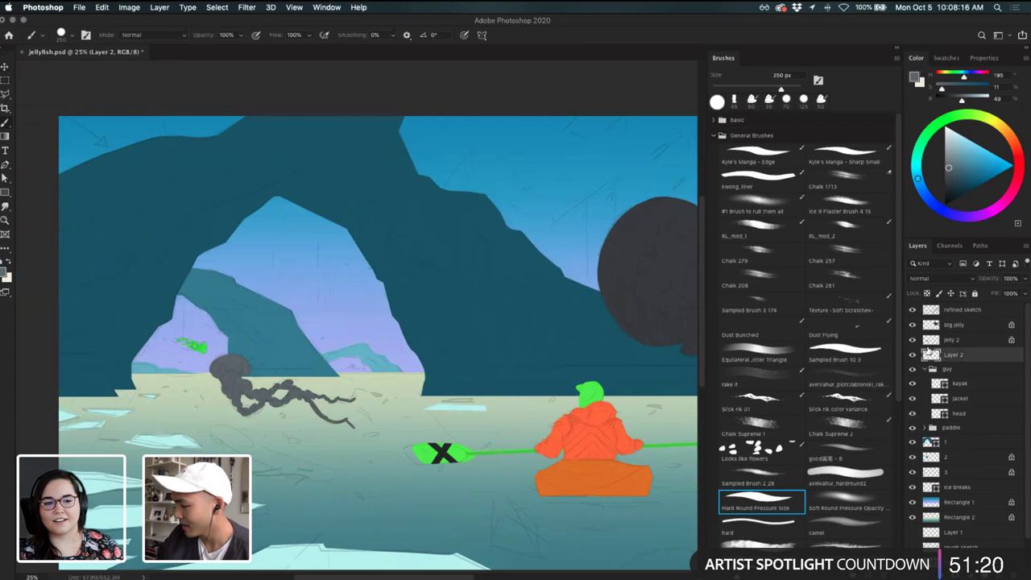
pyautogui.press('v')
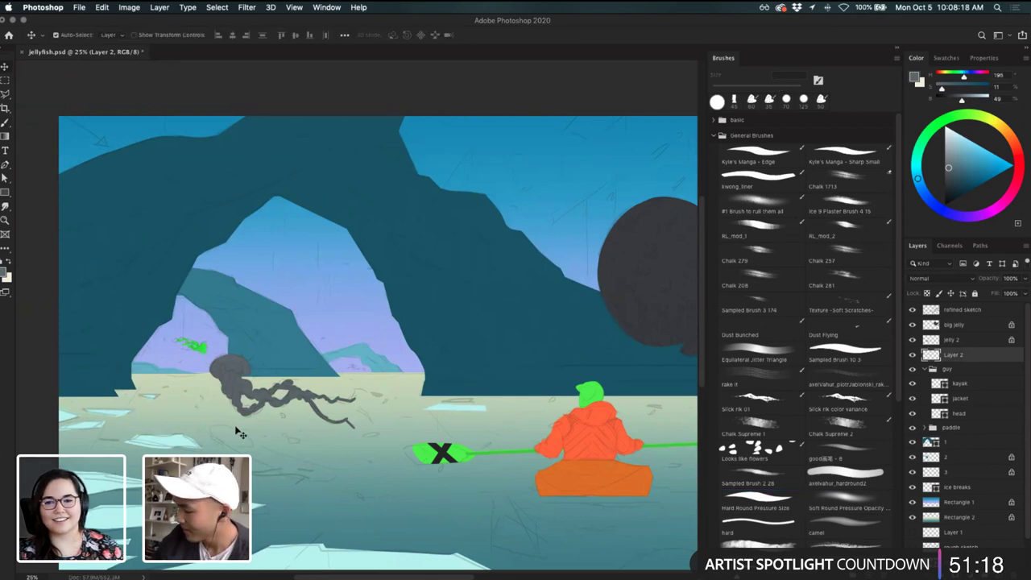
pyautogui.click(912, 355)
pyautogui.click(912, 355)
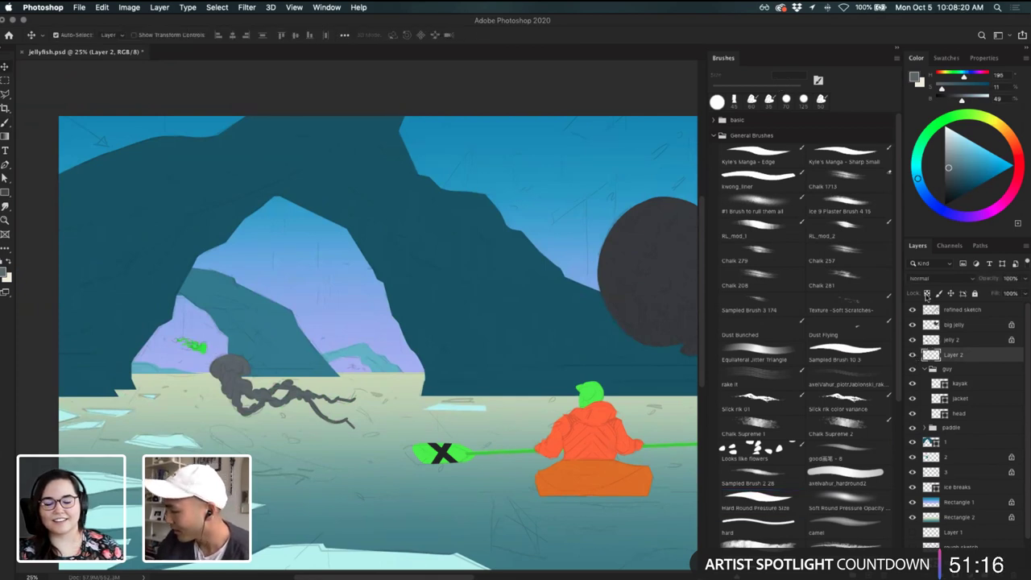
pyautogui.click(5, 275)
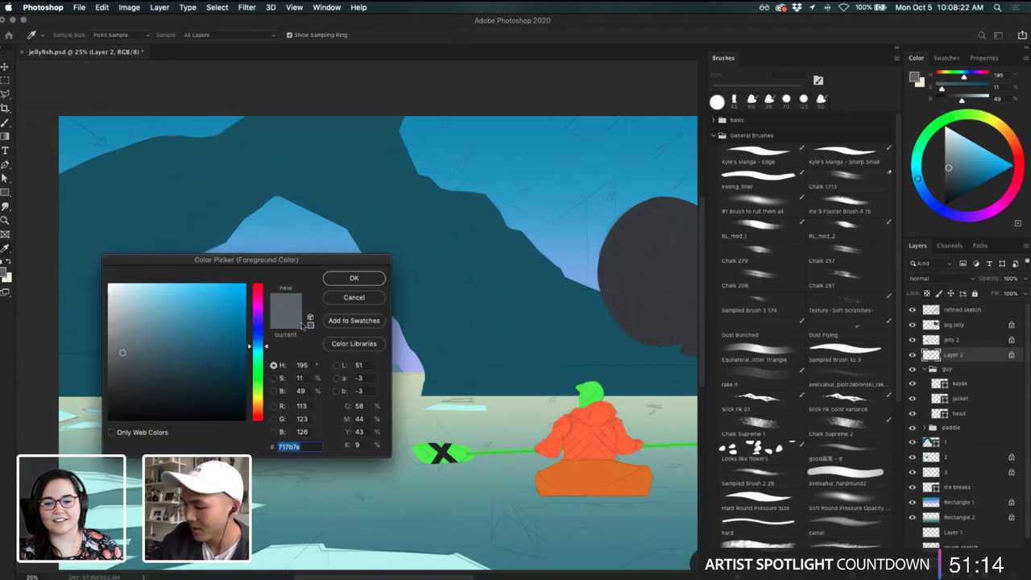
pyautogui.click(121, 339)
pyautogui.click(353, 277)
pyautogui.press('b')
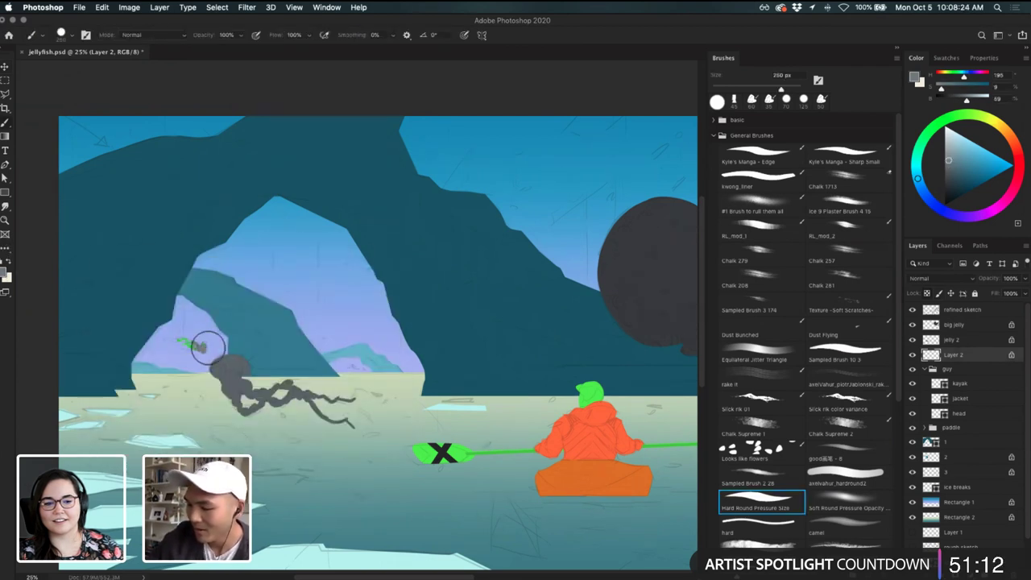
pyautogui.moveTo(207, 345)
pyautogui.mouseDown()
pyautogui.moveTo(184, 341)
pyautogui.moveTo(201, 342)
pyautogui.mouseUp()
# - Repaint the tiny distant jellyfish in a lighter gray with hue 195, saturation 9 and brightness 69
pyautogui.click(6, 274)
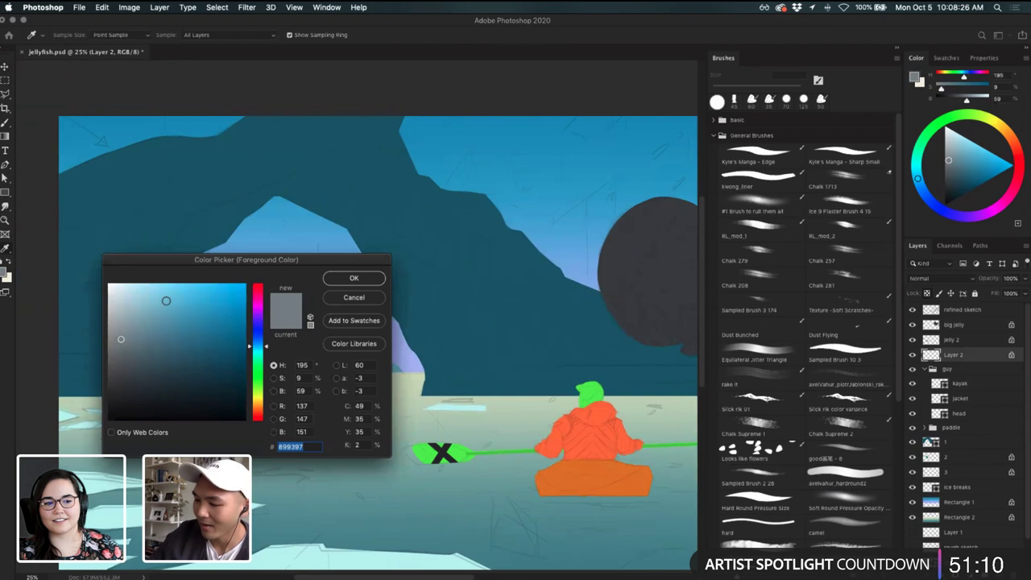
pyautogui.click(354, 277)
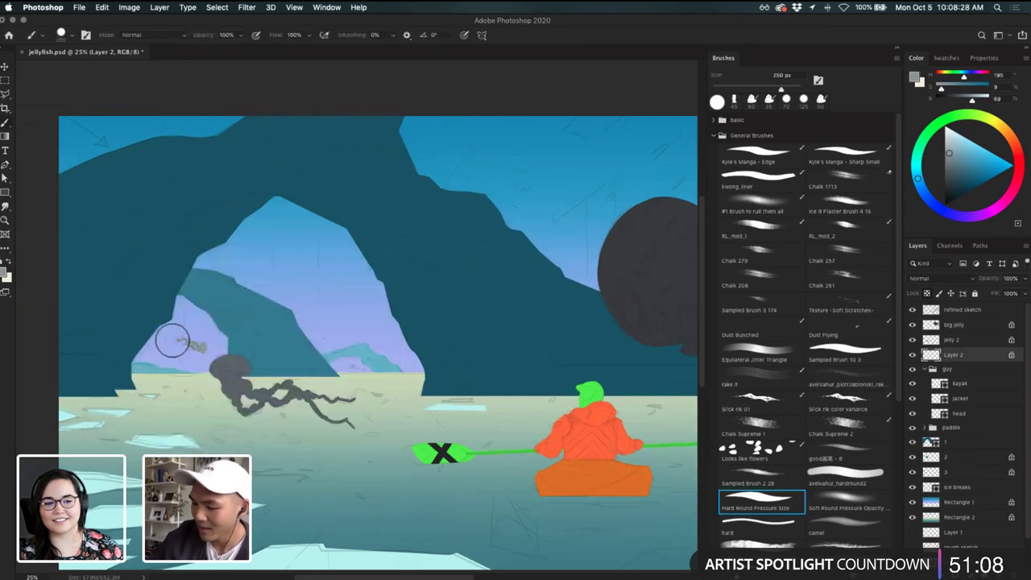
pyautogui.press('super+minus')
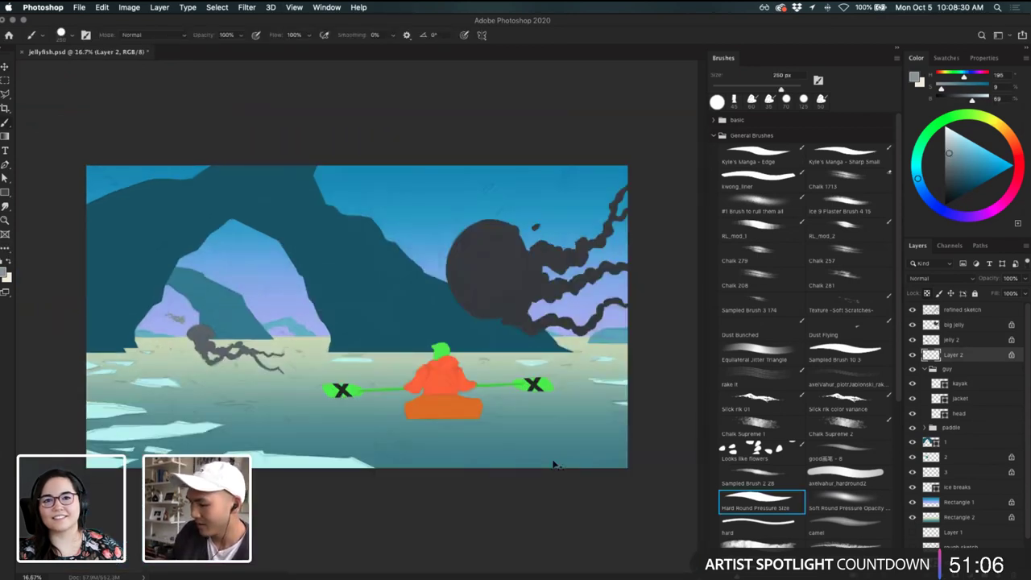
pyautogui.press('super+plus')
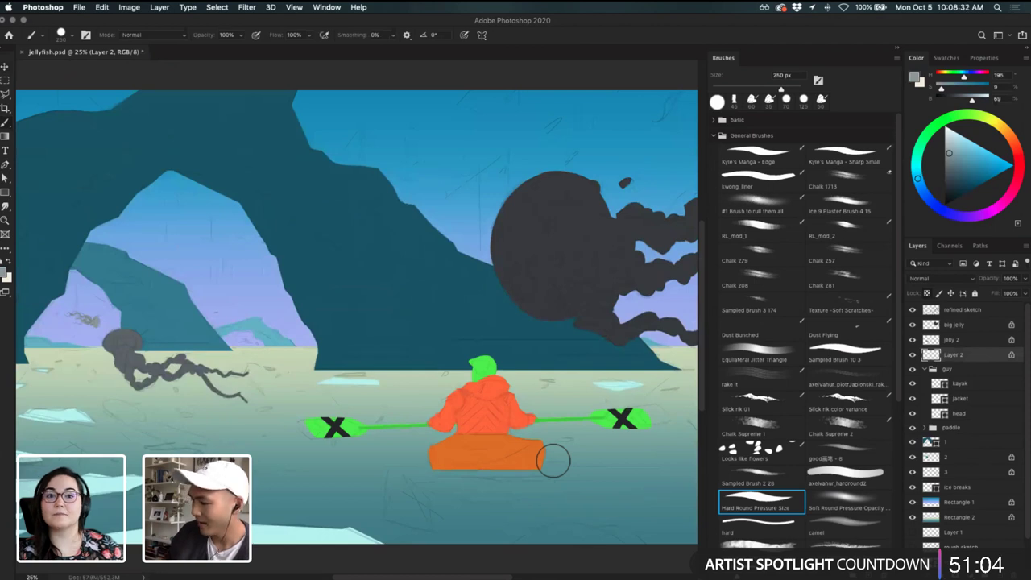
pyautogui.moveTo(368, 345); pyautogui.dragTo(407, 362)
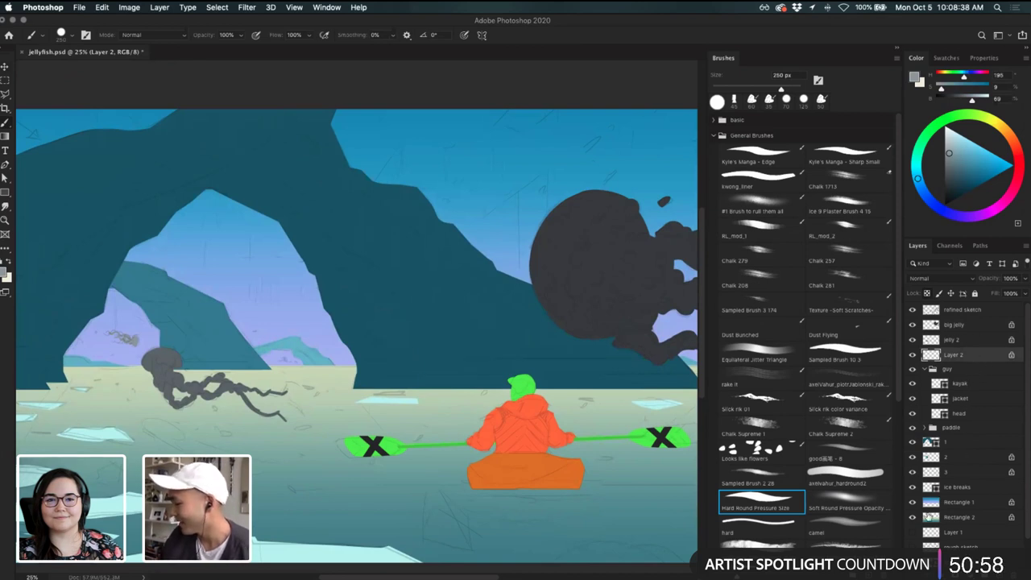
pyautogui.press('super+plus')
pyautogui.moveTo(396, 388)
pyautogui.mouseDown()
pyautogui.moveTo(419, 386)
pyautogui.moveTo(470, 437)
pyautogui.moveTo(428, 415)
pyautogui.mouseUp()
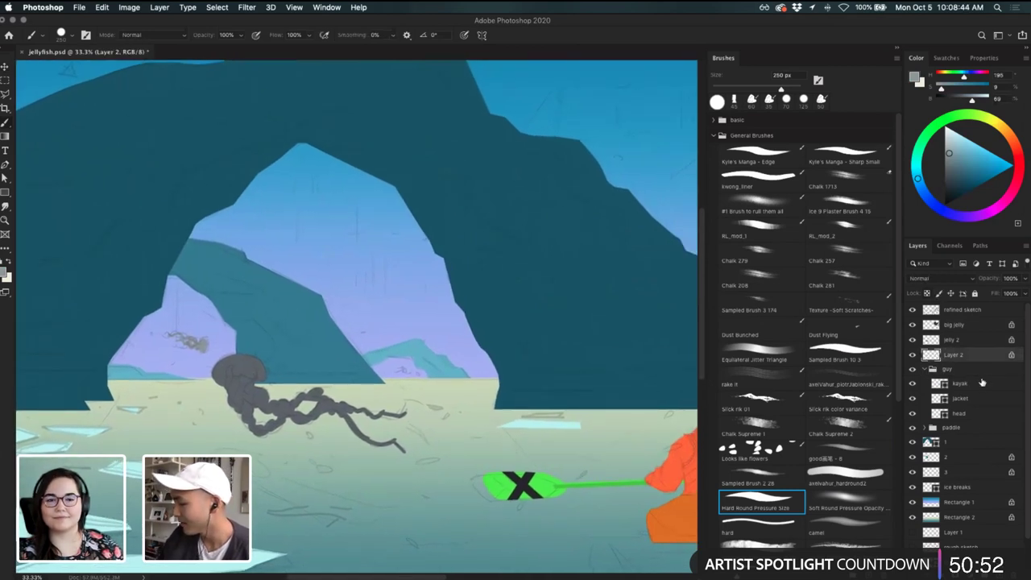
pyautogui.press('super+alt+shift+n')
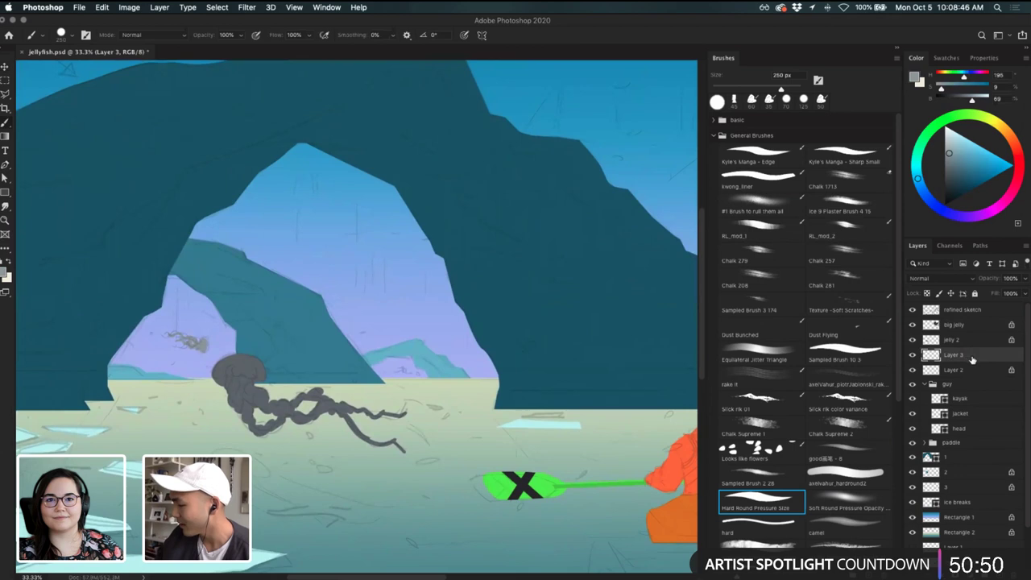
pyautogui.moveTo(972, 359); pyautogui.dragTo(965, 375)
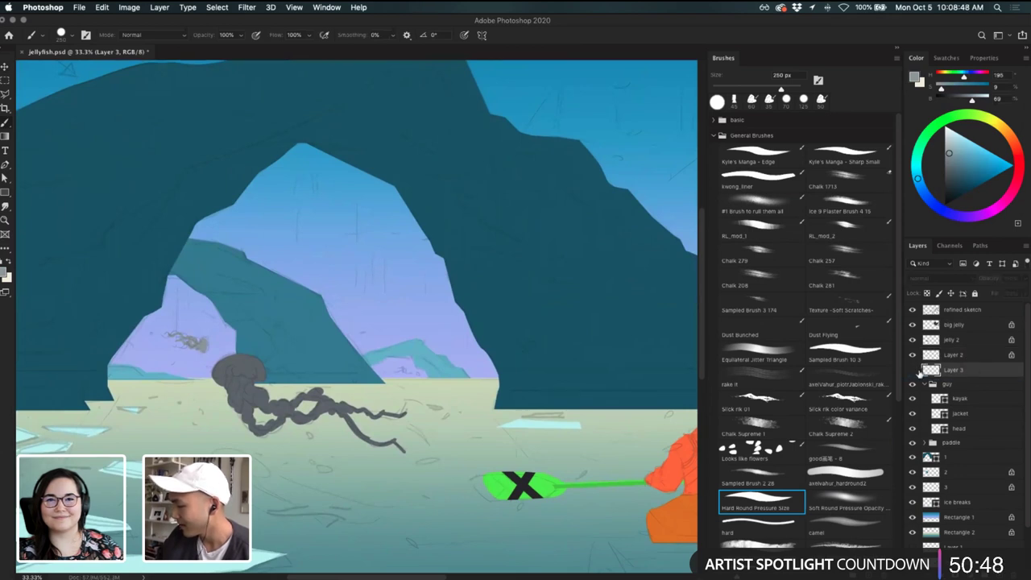
pyautogui.click(913, 370)
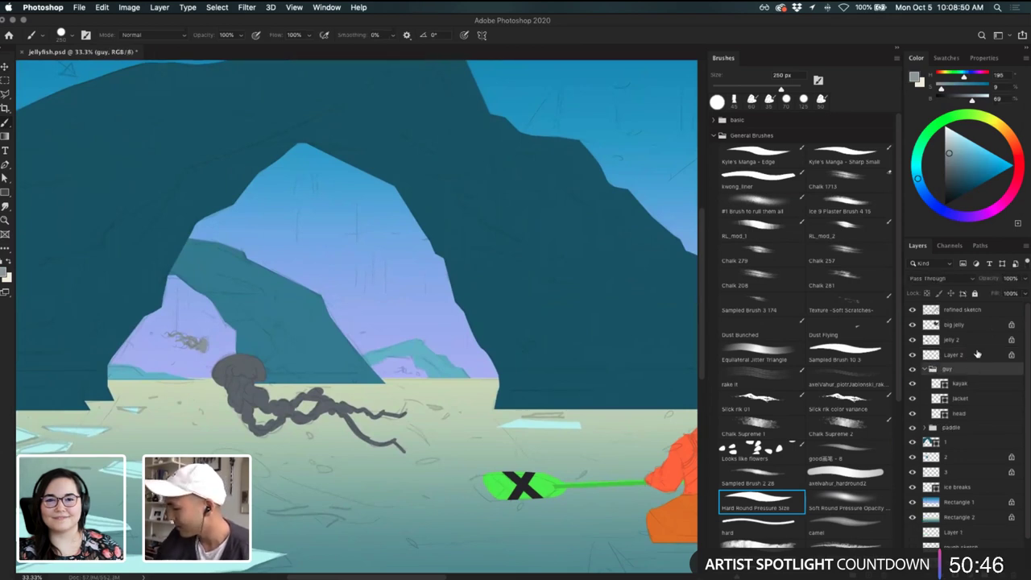
# - Unlock Layer 2's transparency, choose a lighter gray with hue 195, saturation 9 and brightness 79, and shrink the brush to 30 px
pyautogui.press('super+e')
pyautogui.press('i')
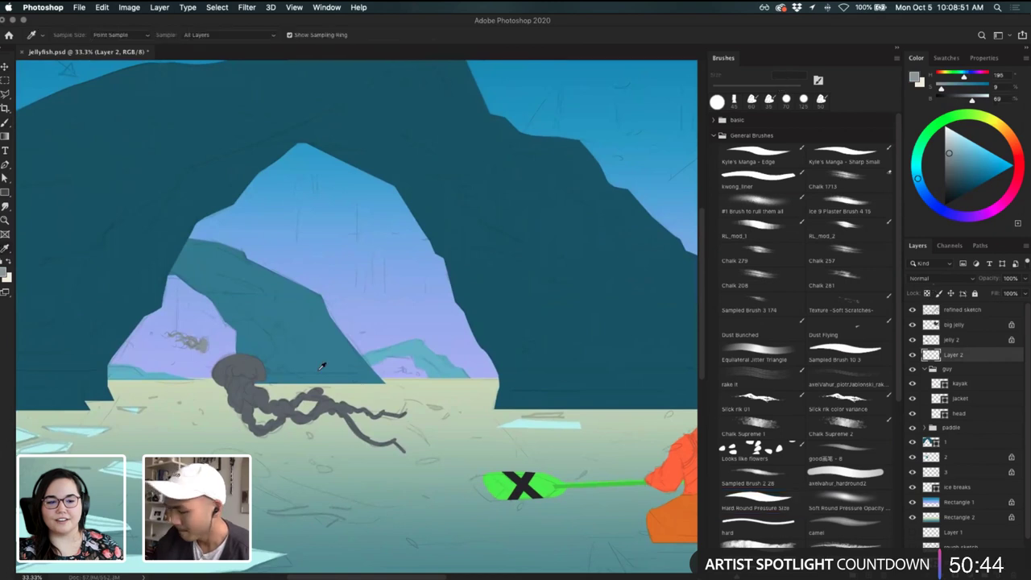
pyautogui.click(203, 346)
pyautogui.click(4, 275)
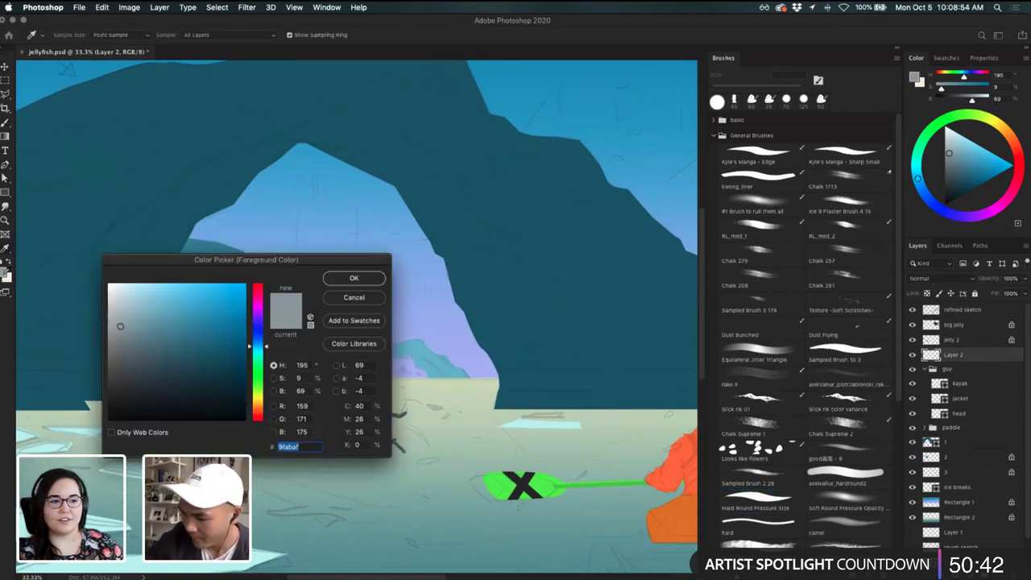
pyautogui.click(119, 312)
pyautogui.click(354, 277)
pyautogui.press('b')
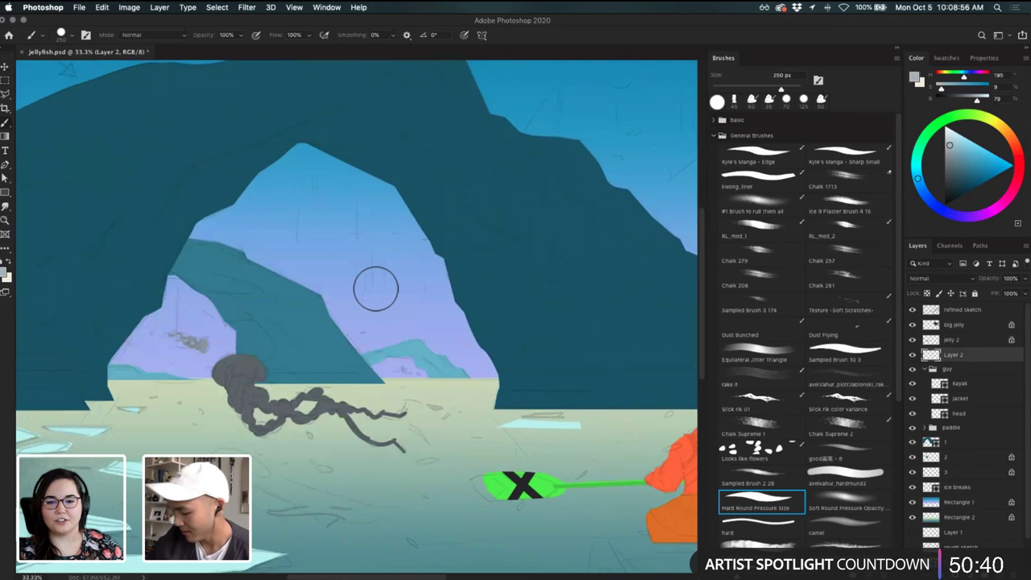
pyautogui.press('[')
pyautogui.press('[')
pyautogui.press('[')
pyautogui.press('[')
pyautogui.press('[')
pyautogui.press('[')
pyautogui.press('[')
pyautogui.press('[')
pyautogui.press('[')
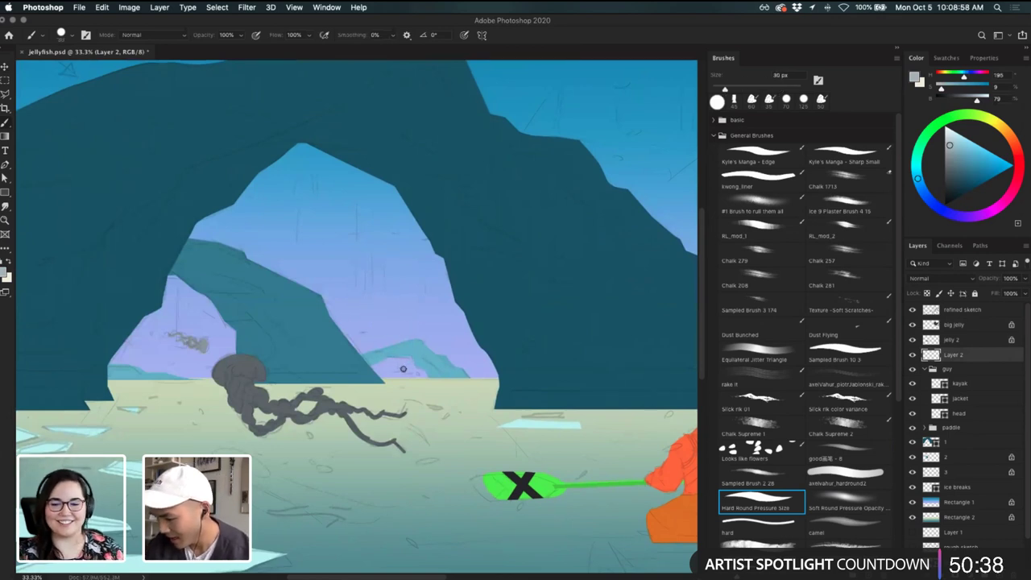
pyautogui.press('super+minus')
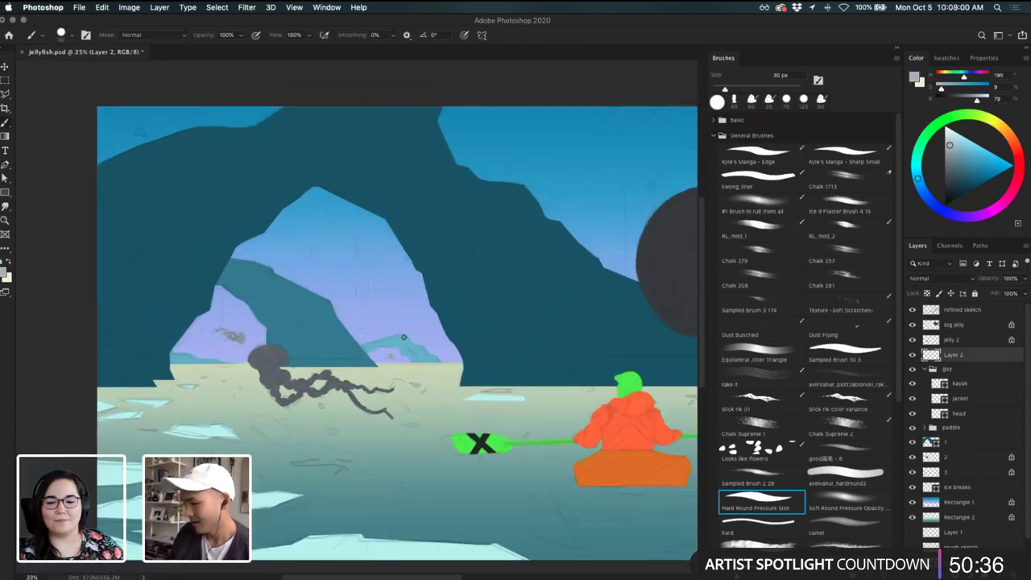
pyautogui.moveTo(403, 337); pyautogui.dragTo(346, 306)
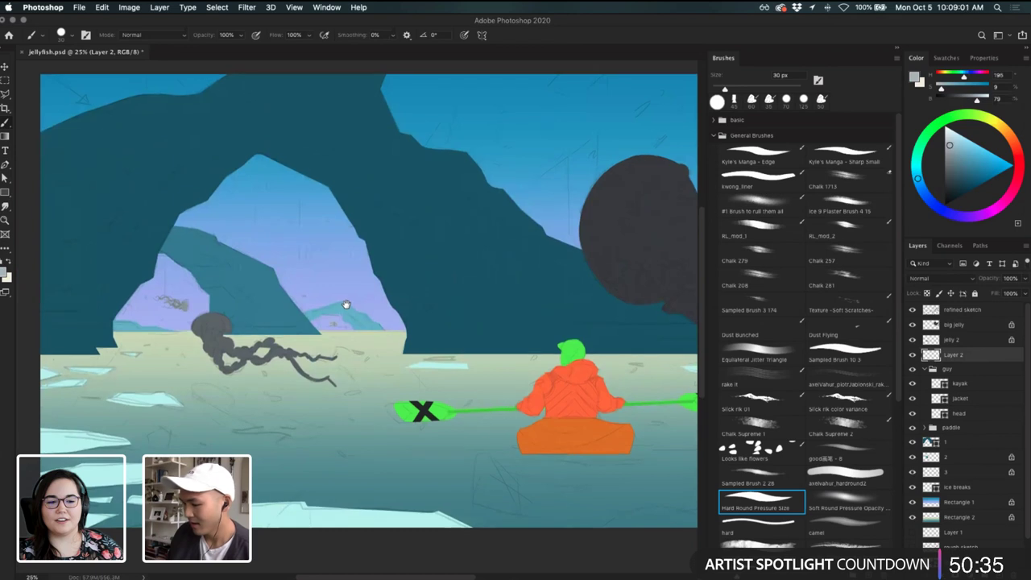
pyautogui.click(998, 311)
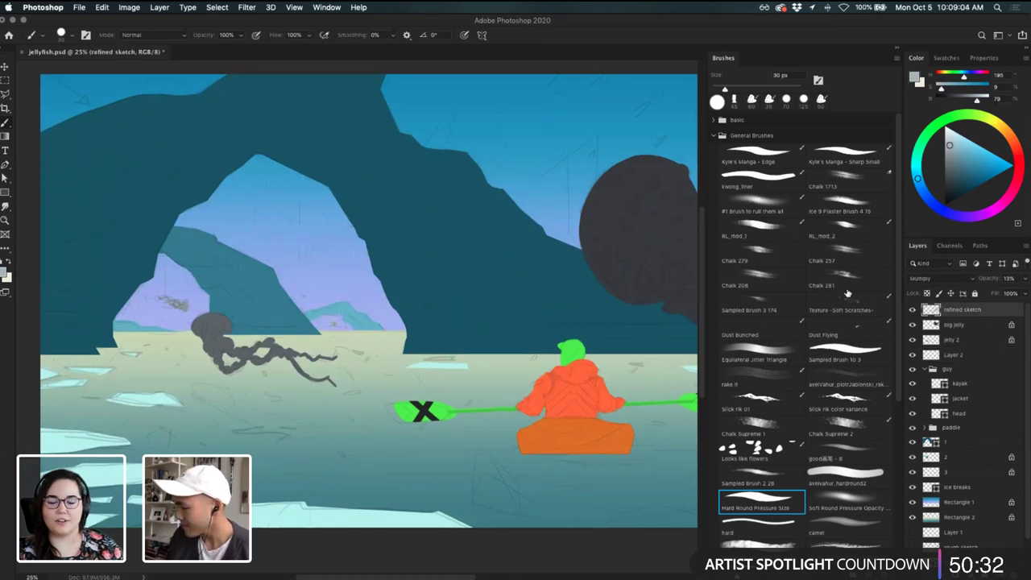
pyautogui.moveTo(469, 376); pyautogui.dragTo(396, 374)
pyautogui.press('v')
pyautogui.click(369, 411)
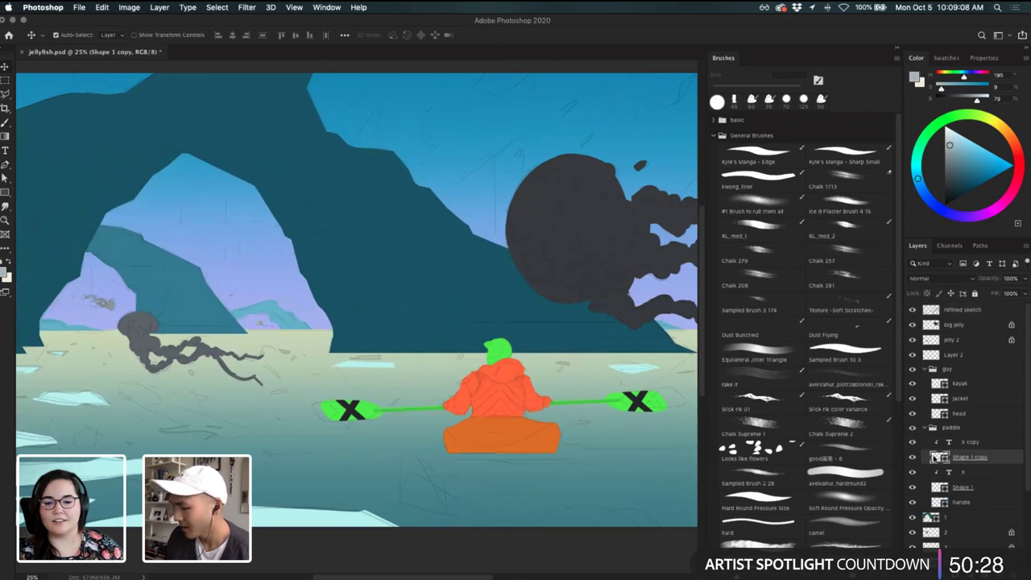
pyautogui.doubleClick(937, 457)
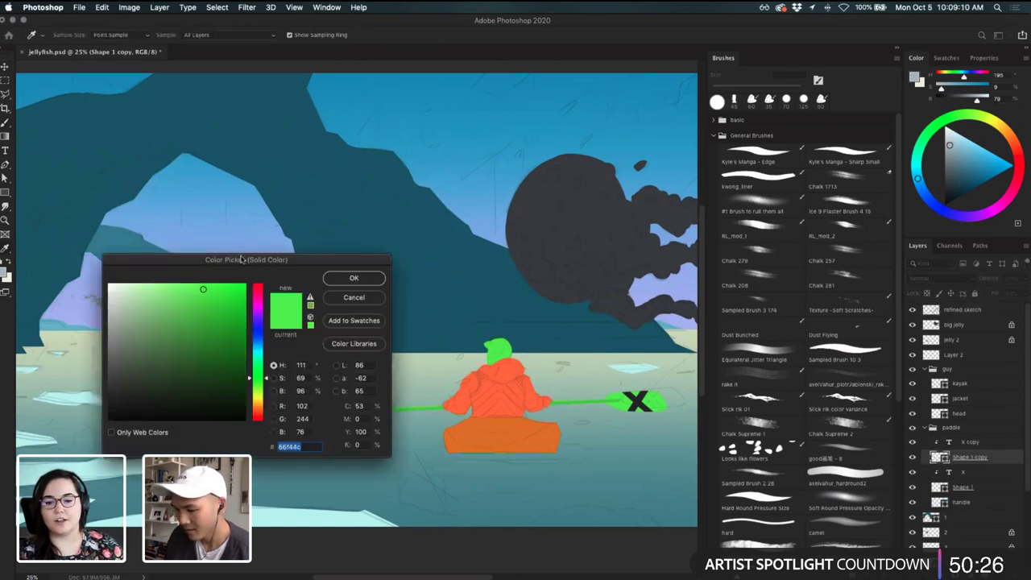
pyautogui.moveTo(242, 258); pyautogui.dragTo(154, 203)
pyautogui.click(38, 271)
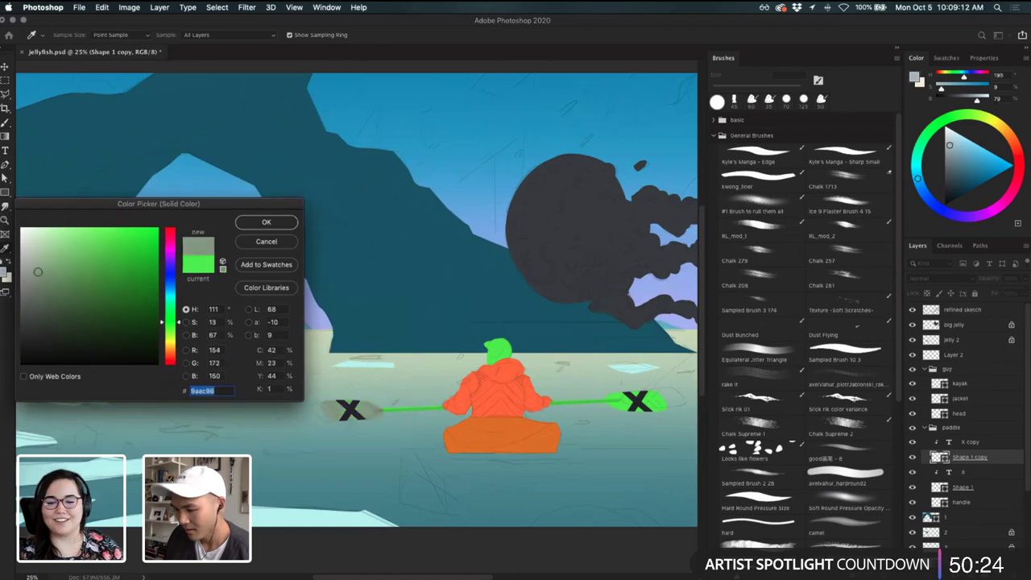
pyautogui.click(267, 241)
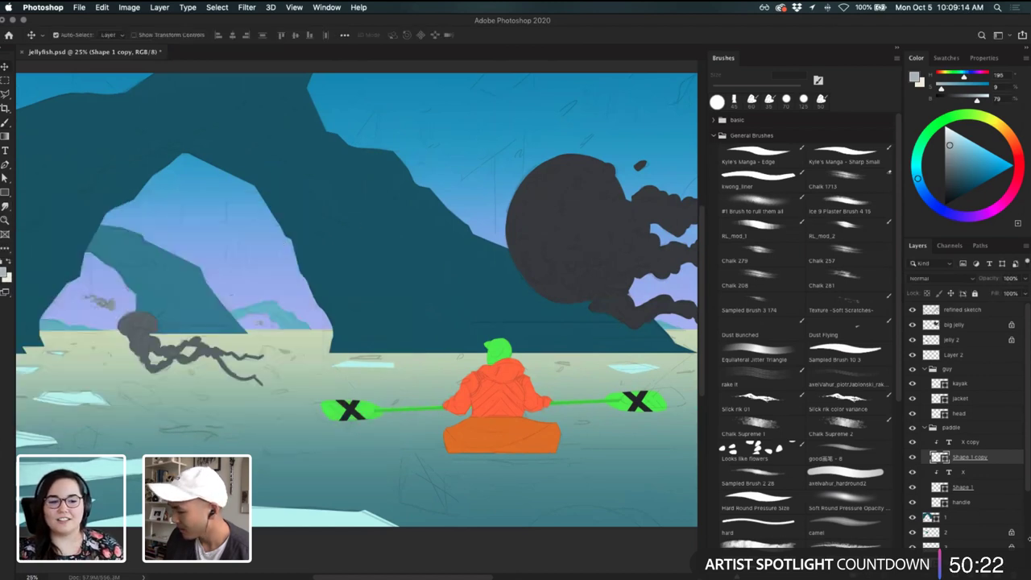
# - Stack the two paddle blade shape layers together and merge the two X text layers into one layer above them
pyautogui.press('w')
pyautogui.moveTo(982, 460); pyautogui.dragTo(970, 488)
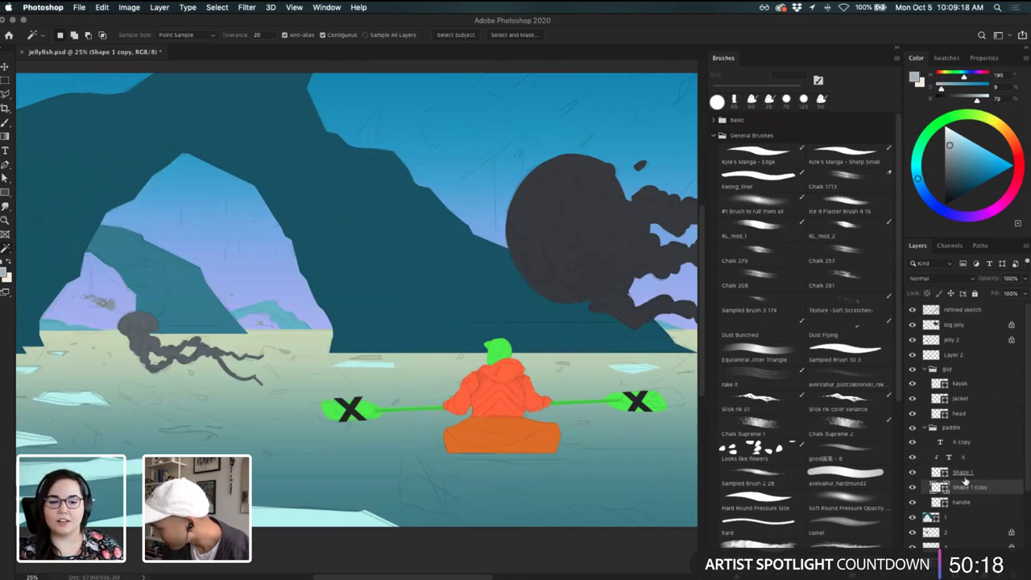
pyautogui.keyDown('shift'); pyautogui.click(988, 475); pyautogui.keyUp('shift')
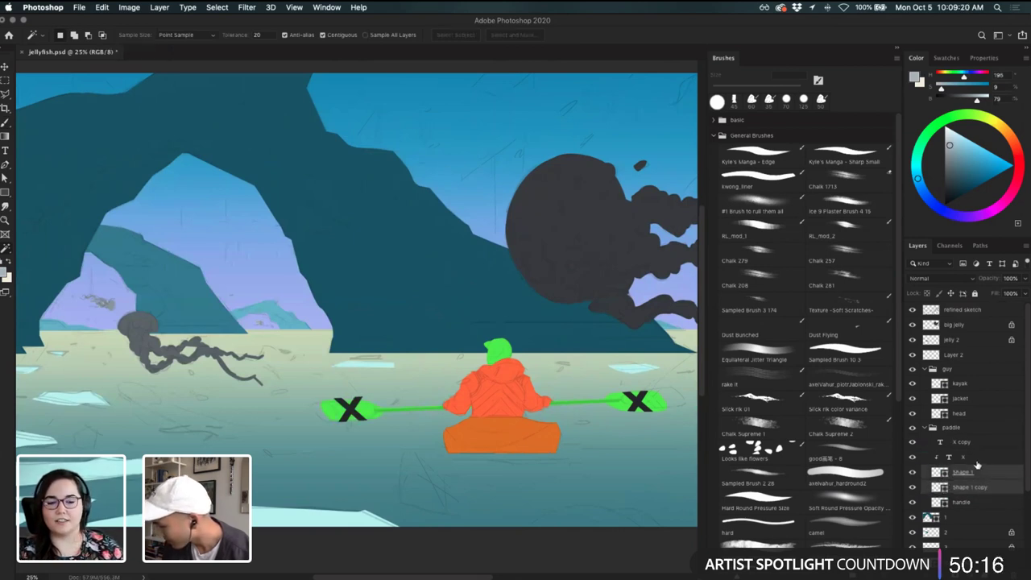
pyautogui.moveTo(973, 459); pyautogui.dragTo(986, 439)
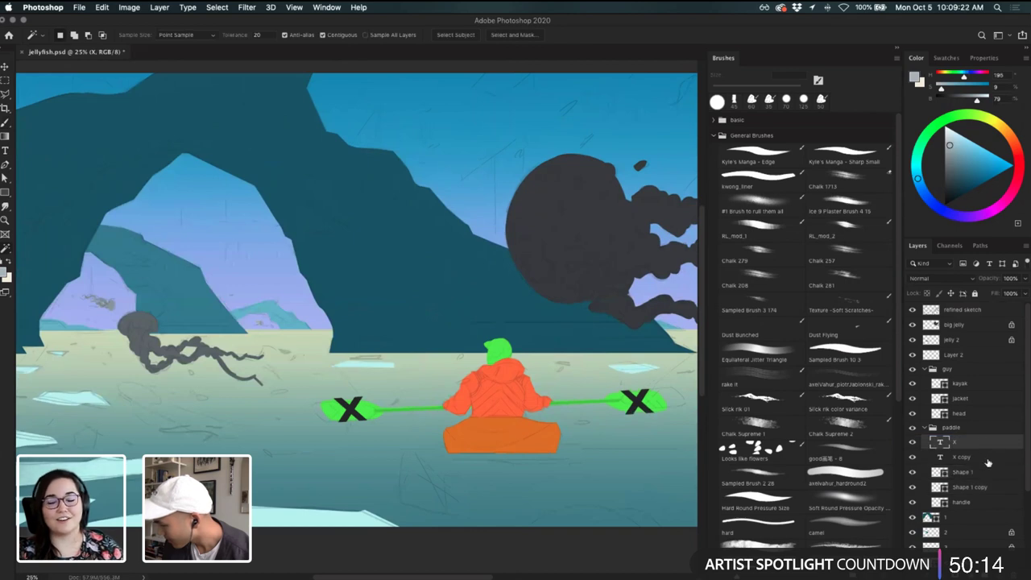
pyautogui.keyDown('shift'); pyautogui.click(987, 461); pyautogui.keyUp('shift')
pyautogui.press('super+e')
# - Merge the two paddle blade shapes into one layer and clip the merged X layer to it
pyautogui.click(984, 457)
pyautogui.keyDown('shift'); pyautogui.click(987, 471); pyautogui.keyUp('shift')
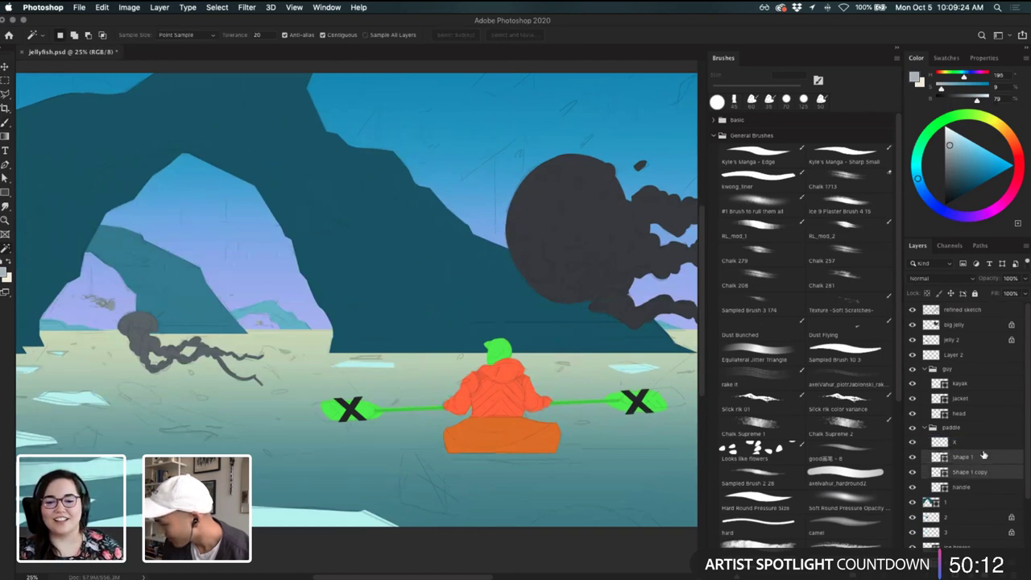
pyautogui.press('super+e')
pyautogui.click(982, 444)
pyautogui.keyDown('alt'); pyautogui.click(984, 449); pyautogui.keyUp('alt')
pyautogui.click(978, 458)
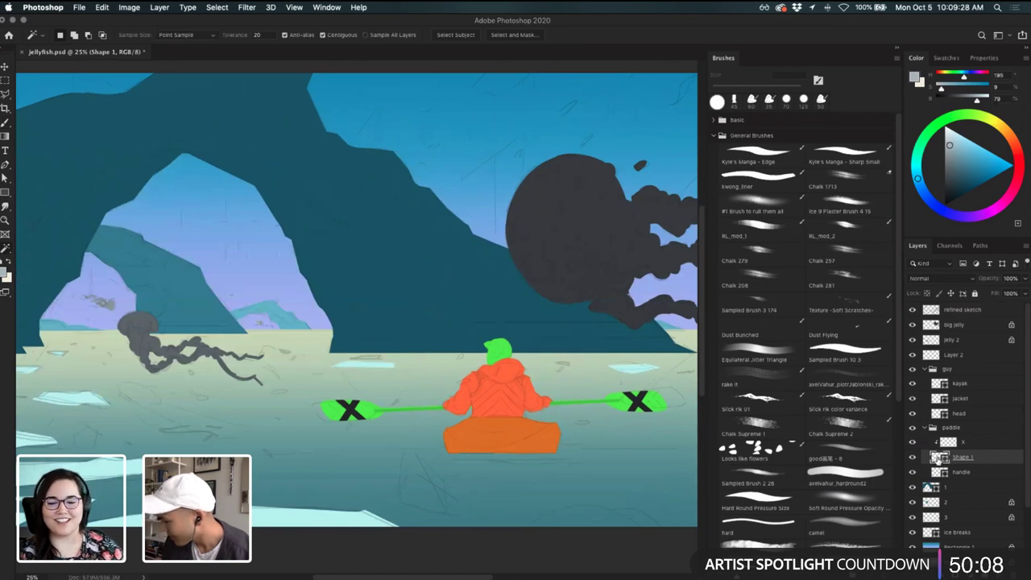
# - Recolor the merged paddle blades in dark green 476641
pyautogui.moveTo(234, 328); pyautogui.dragTo(298, 346)
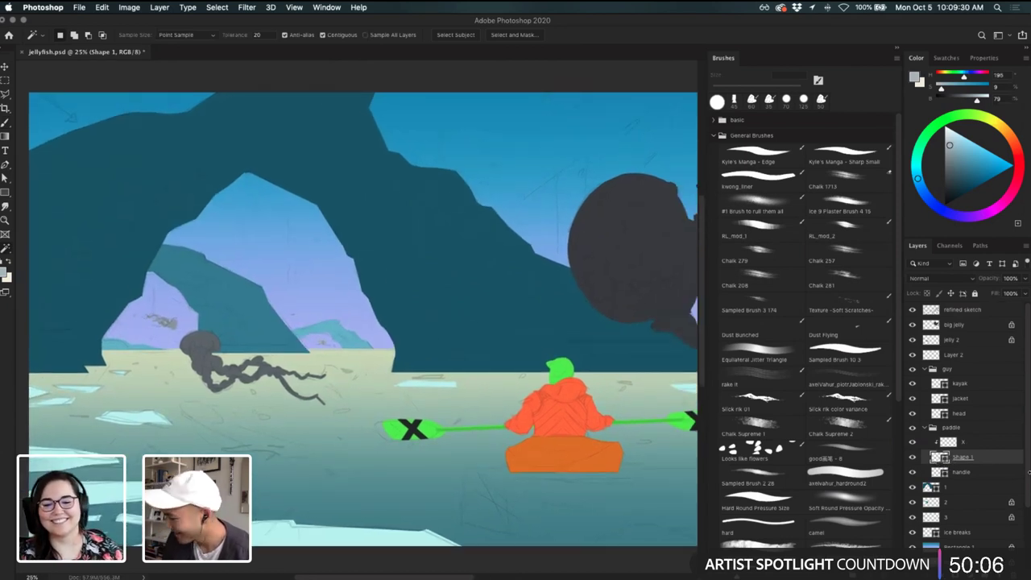
pyautogui.doubleClick(937, 457)
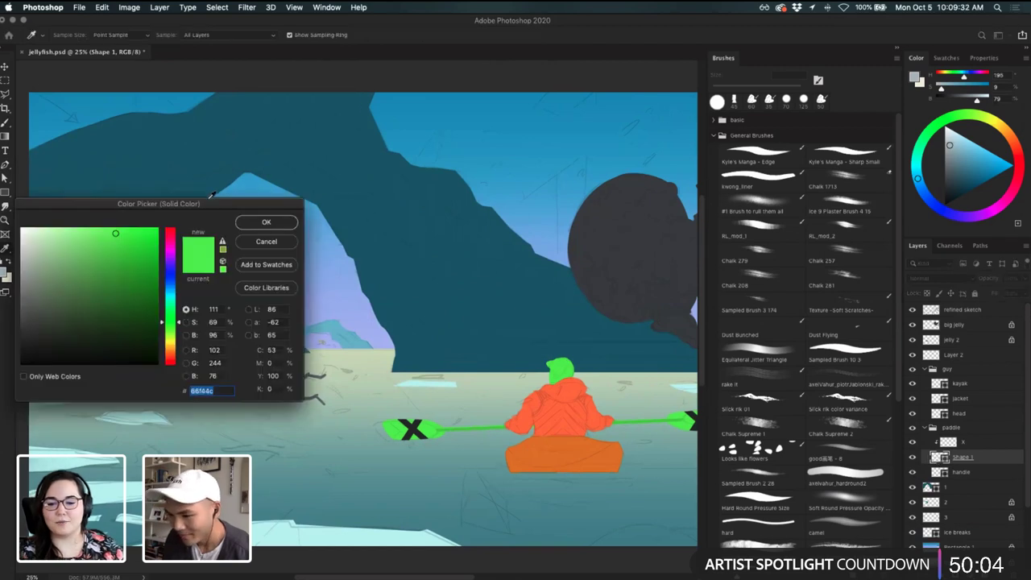
pyautogui.moveTo(211, 201); pyautogui.dragTo(243, 204)
pyautogui.moveTo(151, 280); pyautogui.dragTo(103, 305)
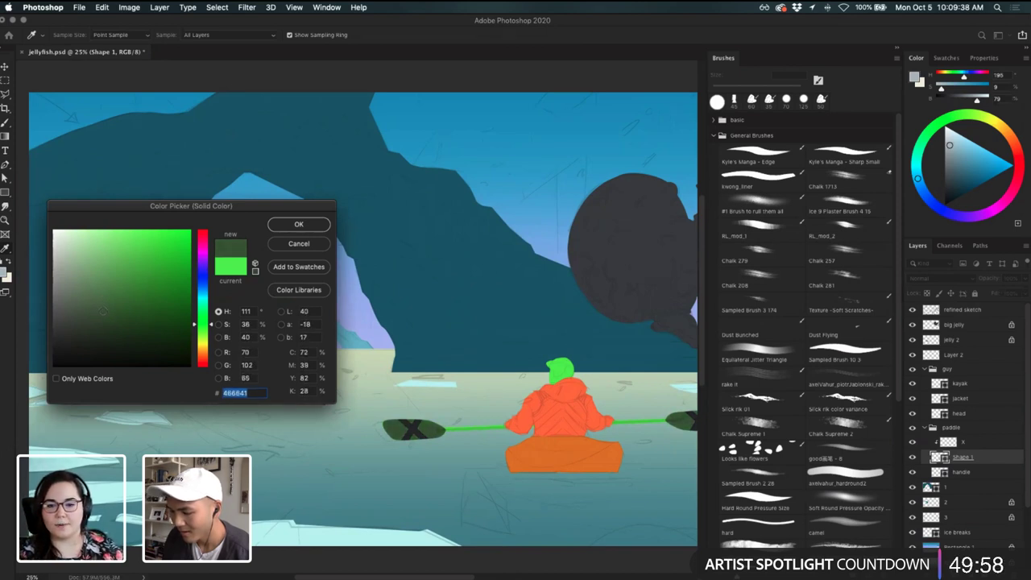
pyautogui.click(298, 224)
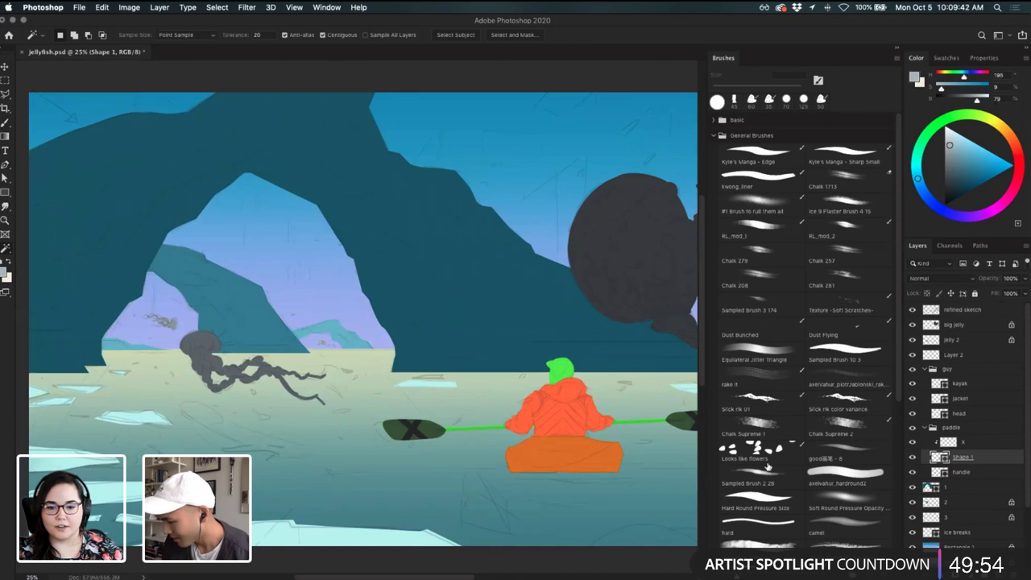
# - Recolor the paddle blades in near-neutral dark gray 3e3b3b
pyautogui.doubleClick(938, 457)
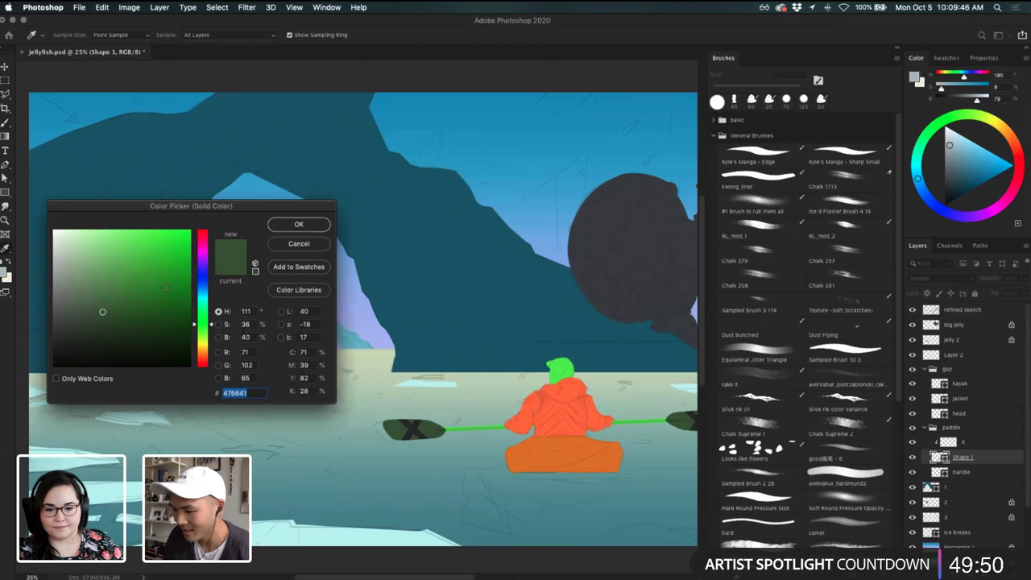
pyautogui.click(202, 234)
pyautogui.click(130, 249)
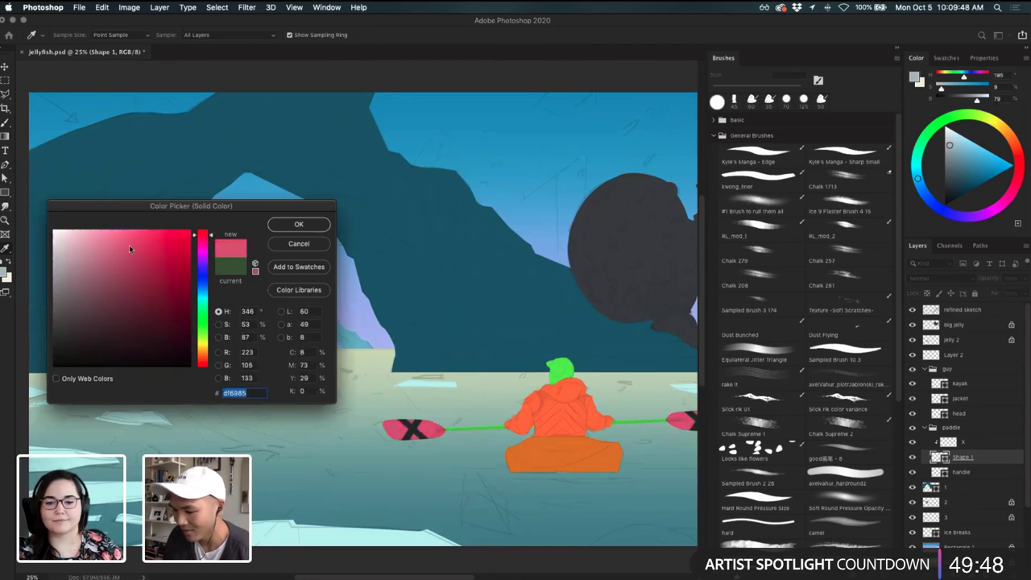
pyautogui.moveTo(128, 246)
pyautogui.mouseDown()
pyautogui.moveTo(108, 260)
pyautogui.moveTo(160, 329)
pyautogui.moveTo(110, 245)
pyautogui.moveTo(91, 261)
pyautogui.mouseUp()
pyautogui.moveTo(97, 264)
pyautogui.mouseDown()
pyautogui.moveTo(49, 364)
pyautogui.moveTo(70, 350)
pyautogui.moveTo(68, 319)
pyautogui.moveTo(79, 329)
pyautogui.moveTo(71, 332)
pyautogui.mouseUp()
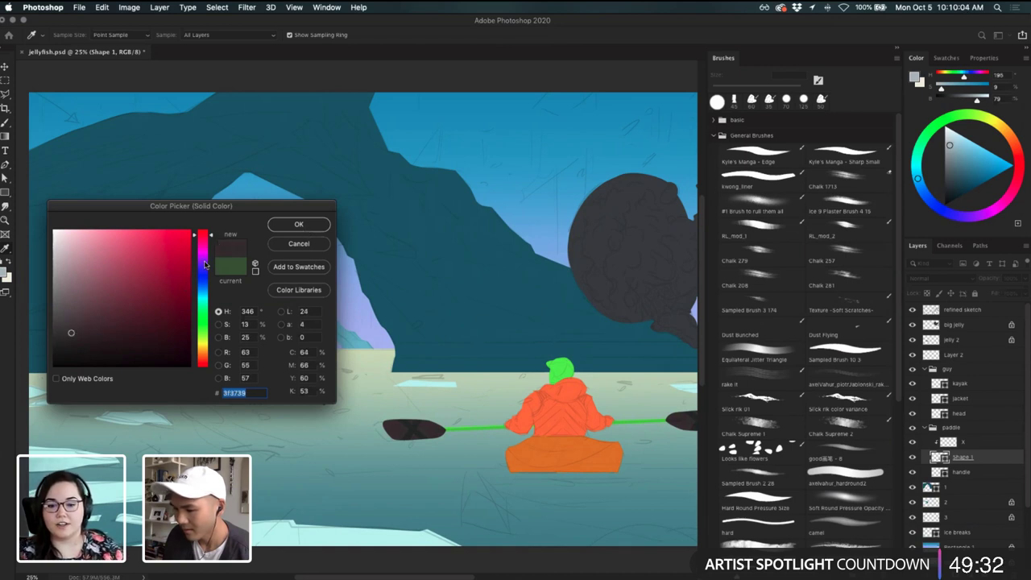
pyautogui.moveTo(204, 264); pyautogui.dragTo(206, 229)
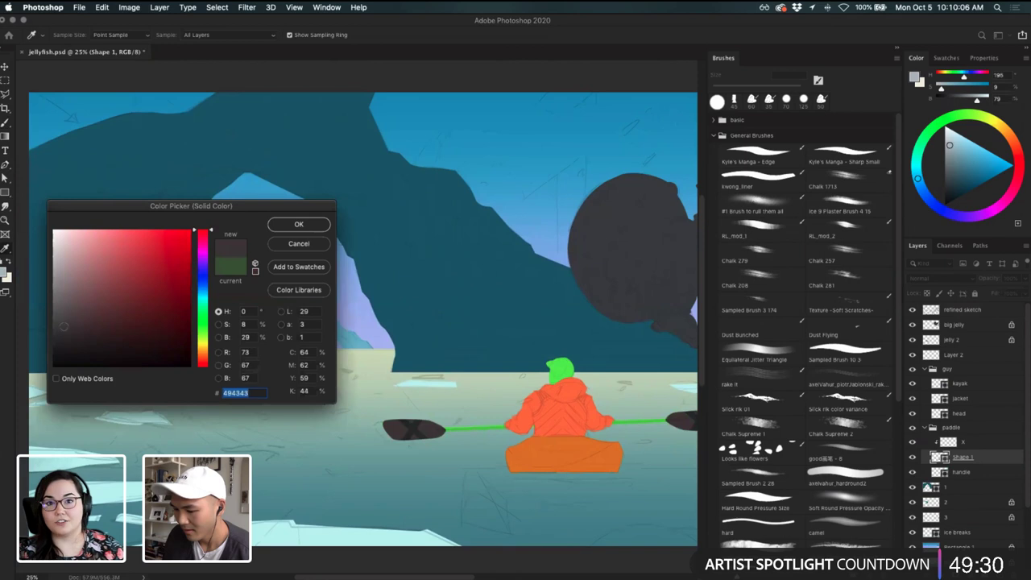
pyautogui.click(59, 333)
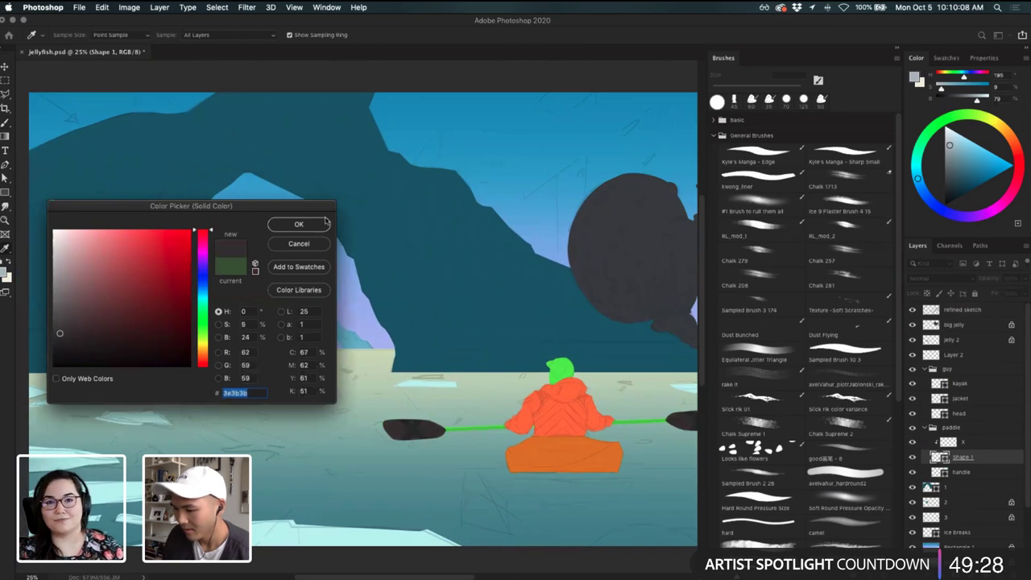
pyautogui.click(322, 223)
# - Lock the X layer's transparent pixels and set the foreground color to light orange f5bf60
pyautogui.click(982, 443)
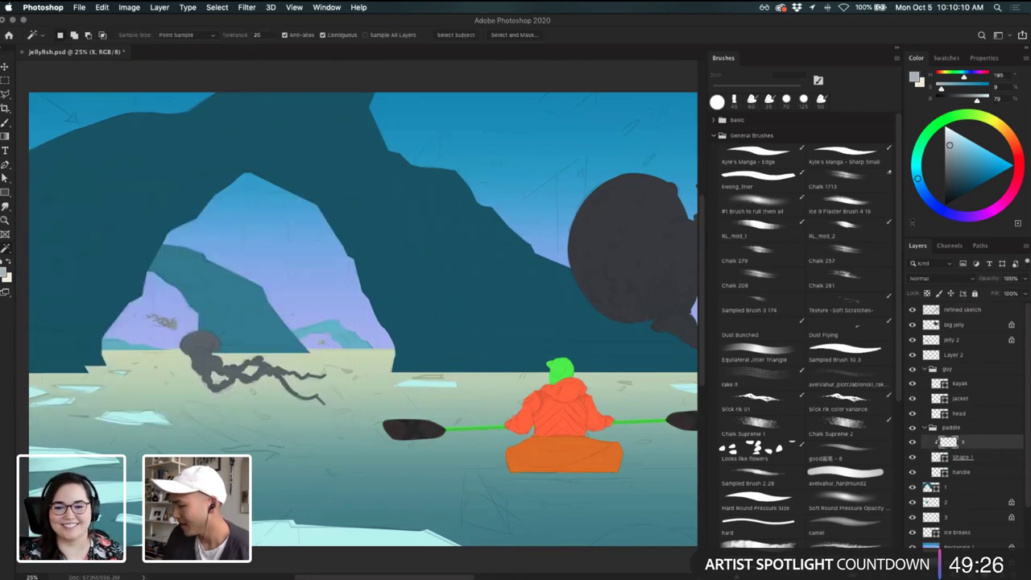
pyautogui.click(5, 274)
pyautogui.click(201, 241)
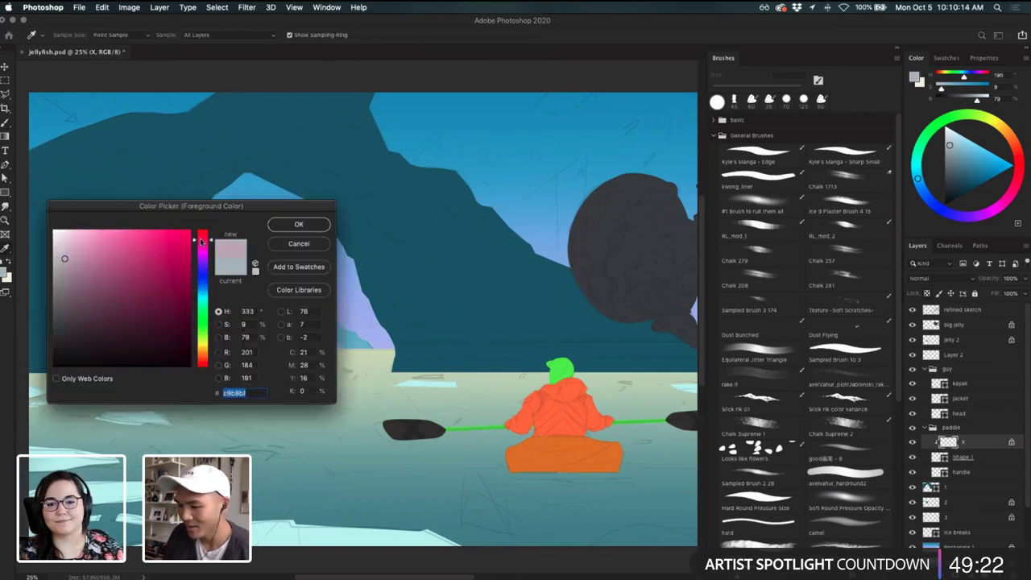
pyautogui.moveTo(201, 241); pyautogui.dragTo(201, 230)
pyautogui.moveTo(86, 246)
pyautogui.mouseDown()
pyautogui.moveTo(122, 237)
pyautogui.moveTo(122, 255)
pyautogui.moveTo(121, 236)
pyautogui.moveTo(136, 234)
pyautogui.mouseUp()
pyautogui.click(202, 358)
pyautogui.click(204, 352)
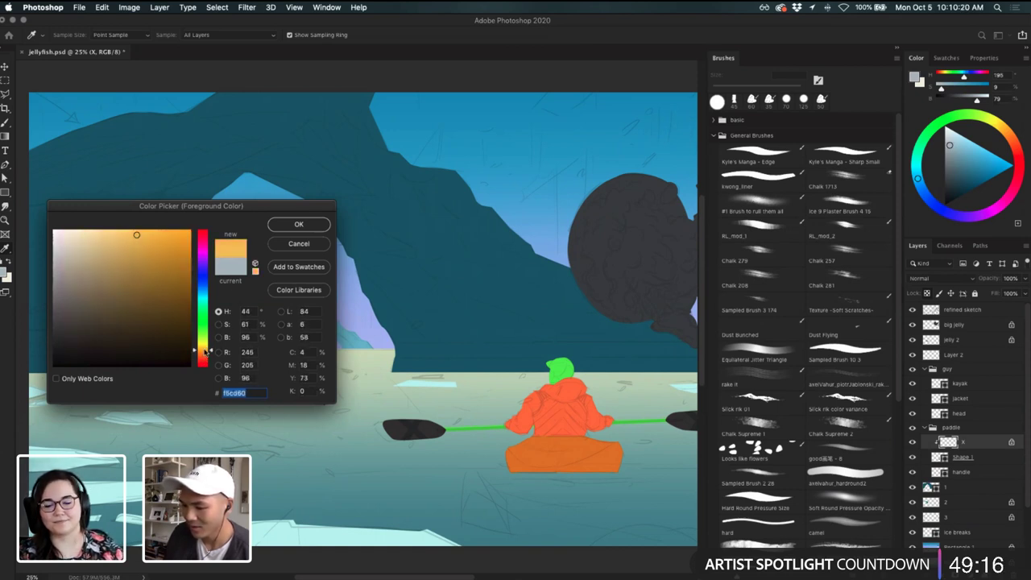
pyautogui.moveTo(205, 352); pyautogui.dragTo(203, 355)
pyautogui.click(295, 232)
# - Paint over the X marks on both paddle blades in light orange with a 125 px hard round brush
pyautogui.press('b')
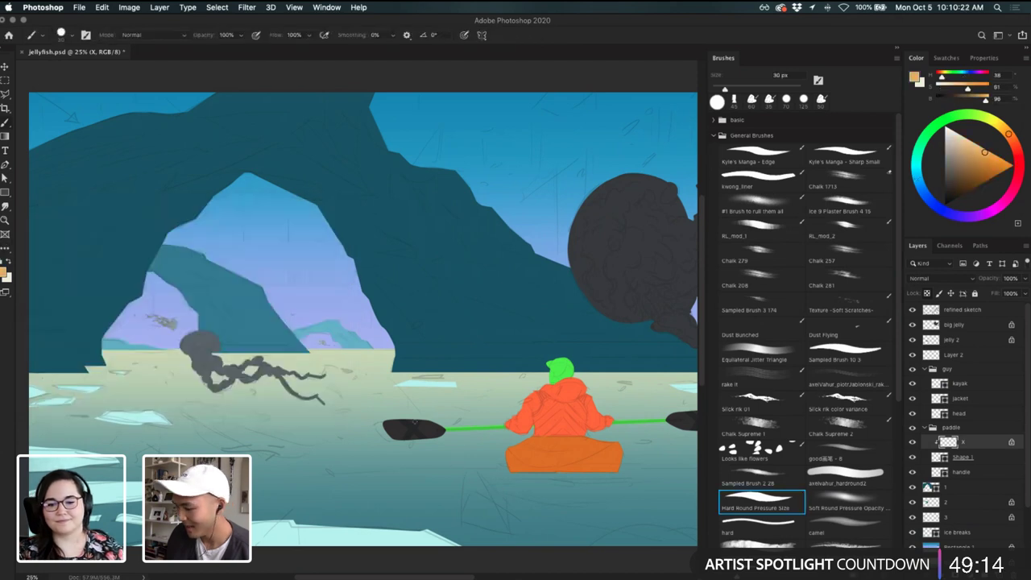
pyautogui.press(']')
pyautogui.press(']')
pyautogui.press(']')
pyautogui.press(']')
pyautogui.press(']')
pyautogui.press(']')
pyautogui.press(']')
pyautogui.press(']')
pyautogui.press(']')
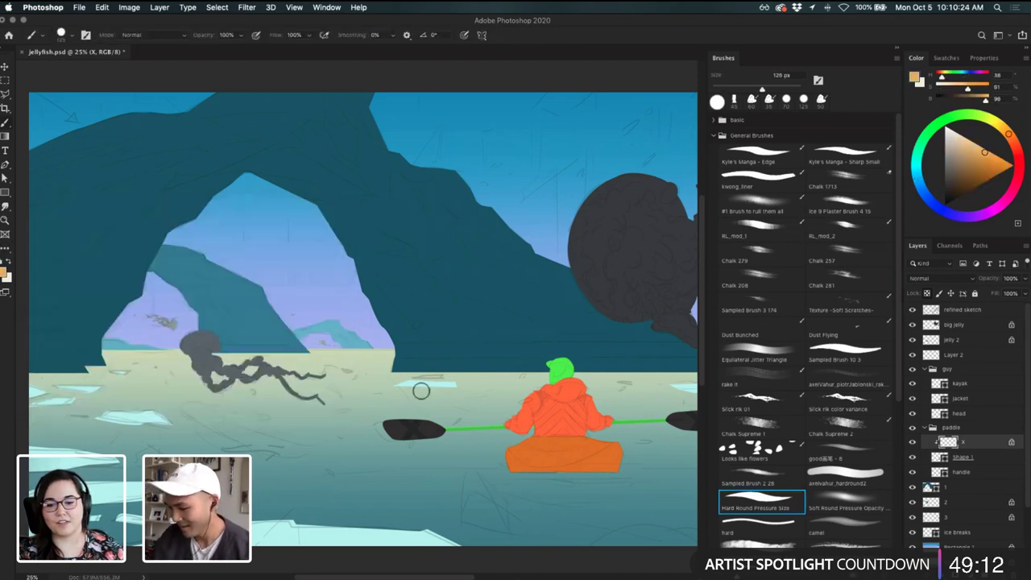
pyautogui.moveTo(404, 420); pyautogui.dragTo(423, 439)
pyautogui.moveTo(423, 419); pyautogui.dragTo(405, 438)
pyautogui.moveTo(491, 380)
pyautogui.mouseDown()
pyautogui.moveTo(409, 359)
pyautogui.moveTo(311, 357)
pyautogui.moveTo(529, 408)
pyautogui.mouseUp()
pyautogui.moveTo(528, 389); pyautogui.dragTo(508, 409)
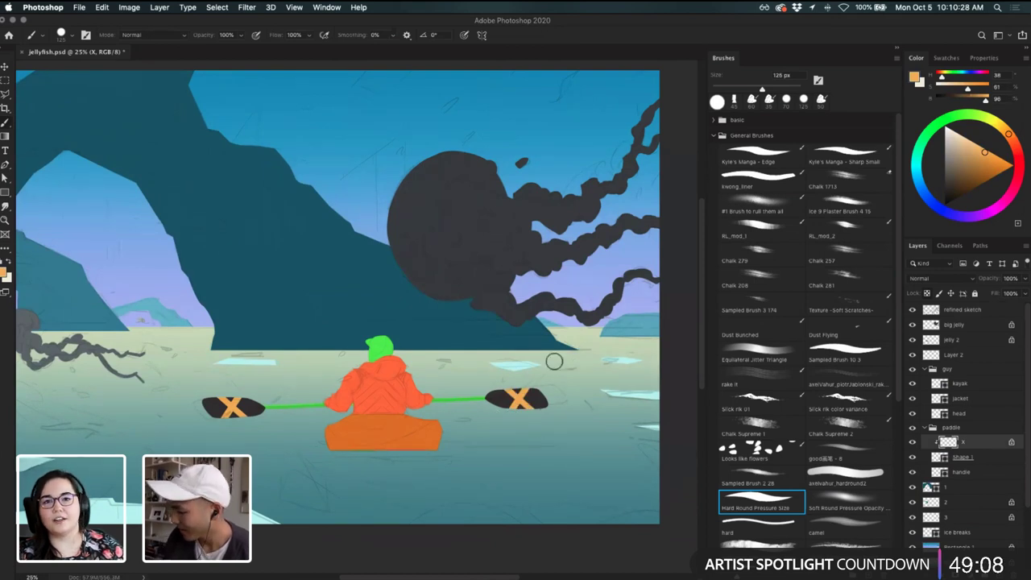
# - Recolor the paddle blades in light orange f5bf60 sampled from the X mark
pyautogui.click(965, 458)
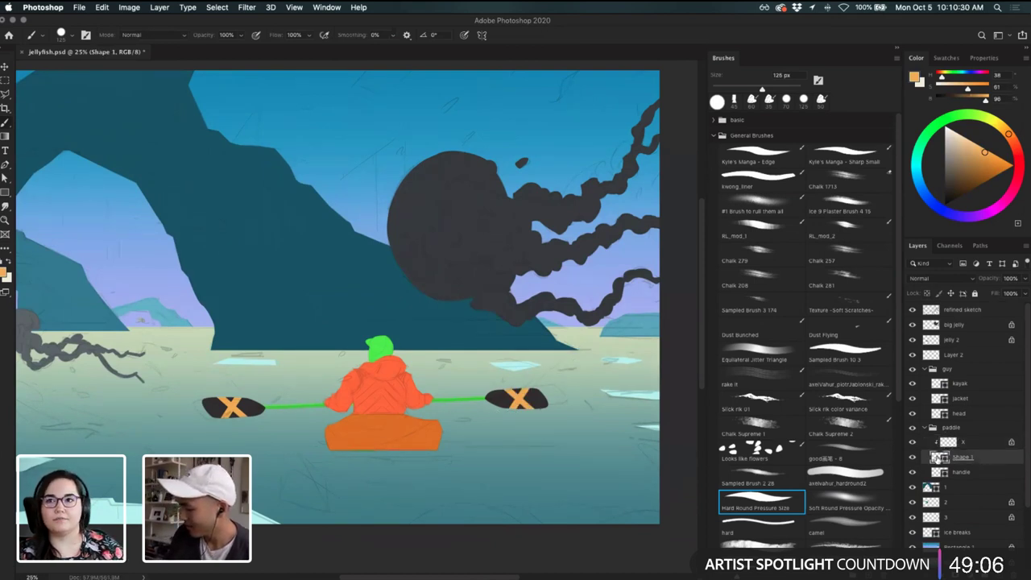
pyautogui.doubleClick(938, 458)
pyautogui.click(518, 398)
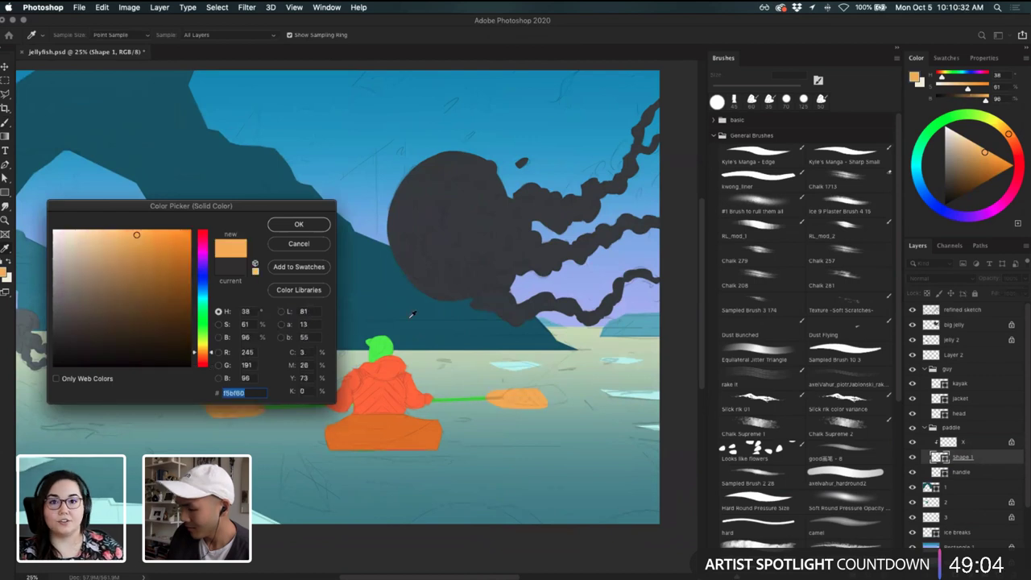
pyautogui.click(309, 227)
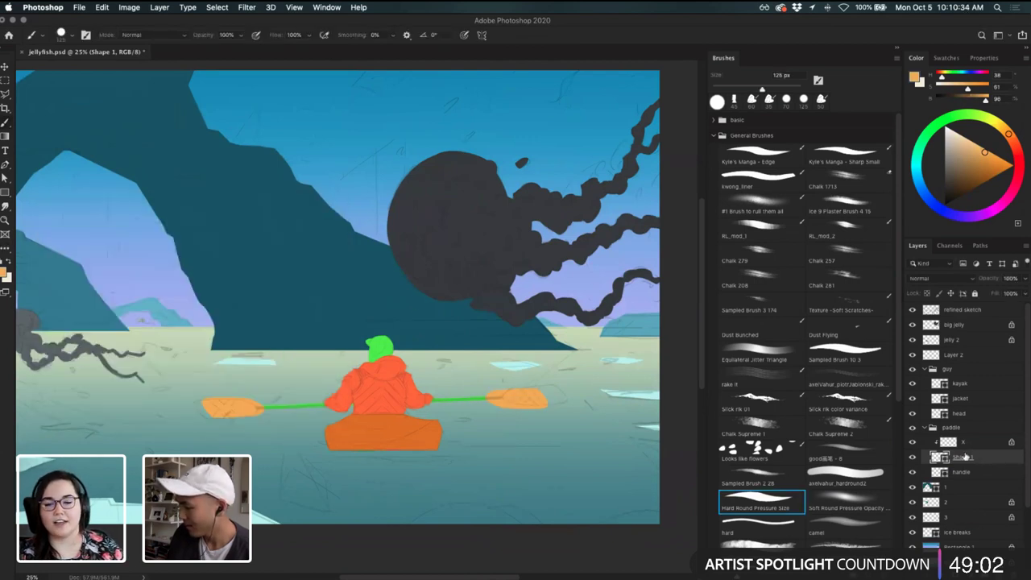
# - Recolor the paddle blades in dark gray 464c4e sampled from the big jellyfish
pyautogui.click(963, 442)
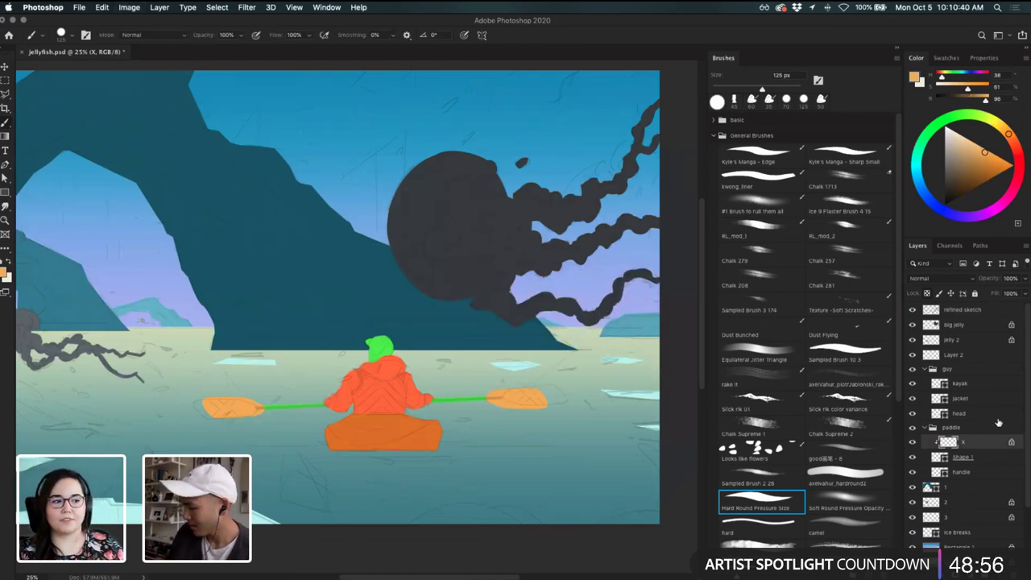
pyautogui.press('i')
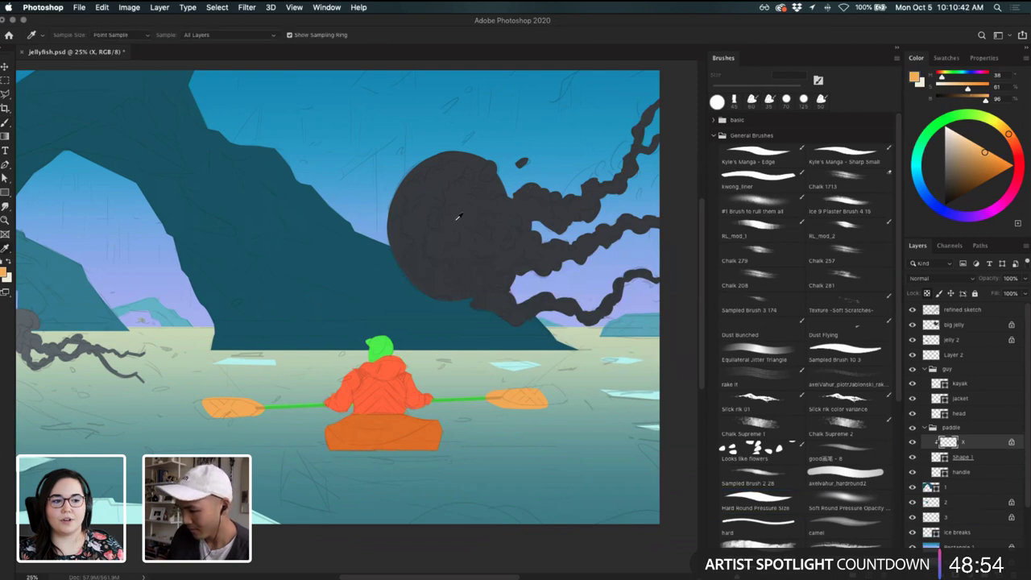
pyautogui.keyDown('alt'); pyautogui.click(457, 216); pyautogui.keyUp('alt')
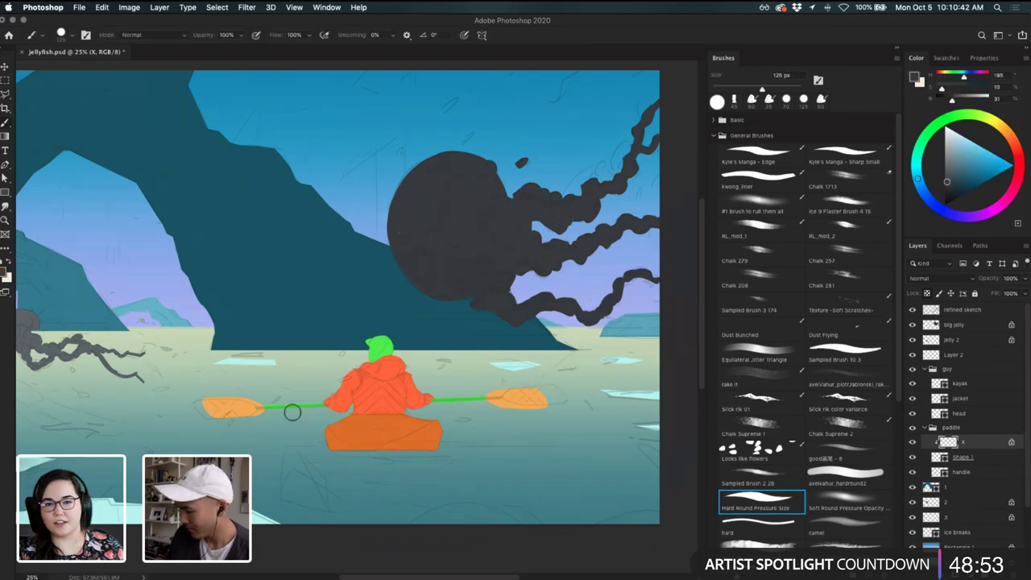
pyautogui.click(959, 459)
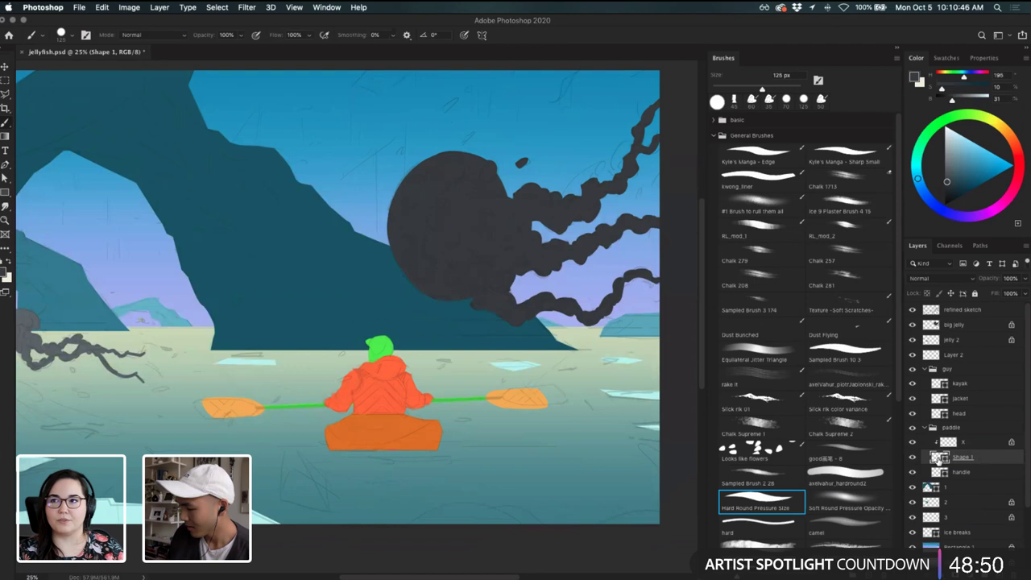
pyautogui.doubleClick(936, 456)
pyautogui.click(429, 214)
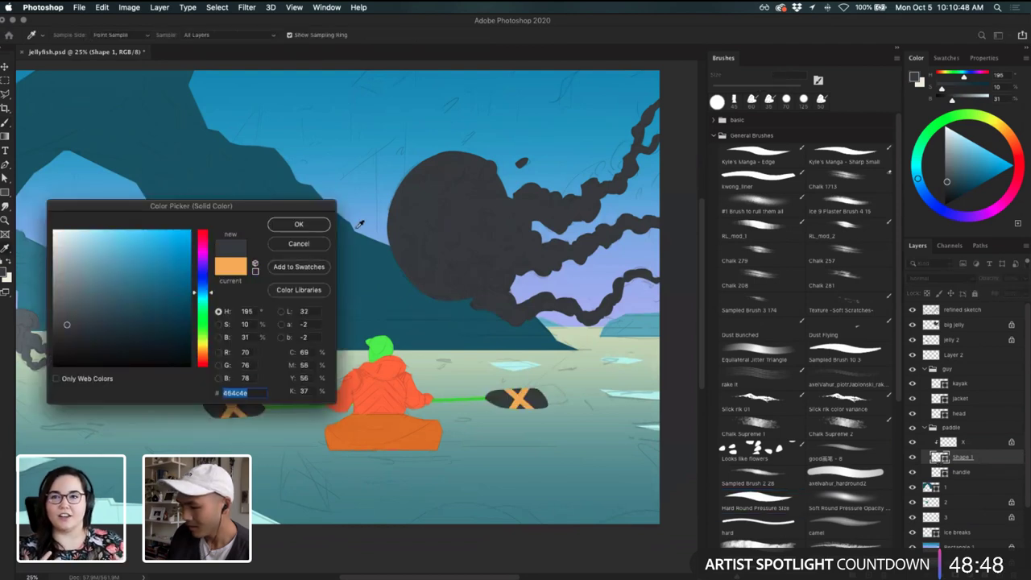
pyautogui.click(302, 226)
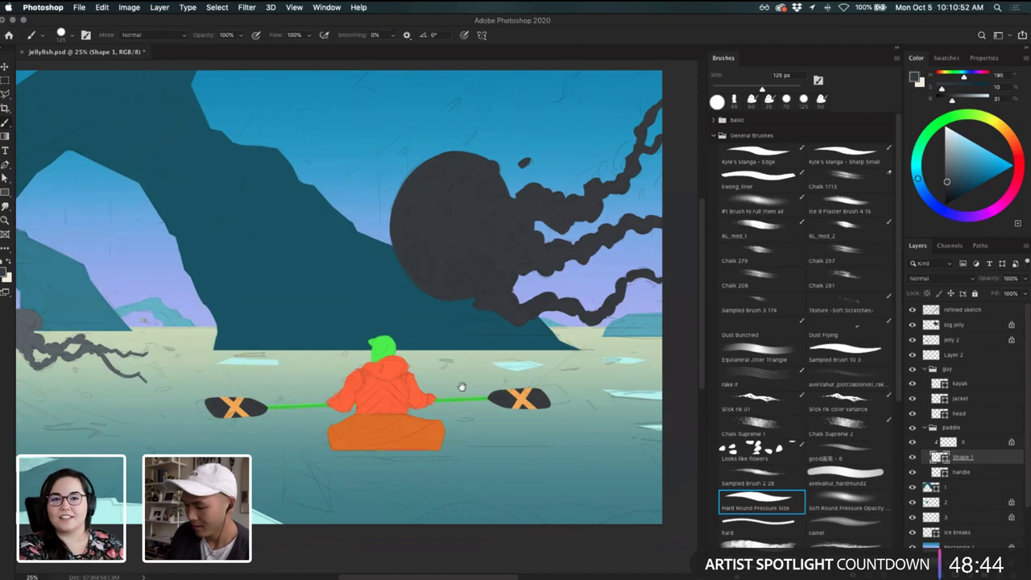
# - Try magenta 952b53 on the paddle blades and settle on orange-red e55d39 for their fill
pyautogui.doubleClick(936, 457)
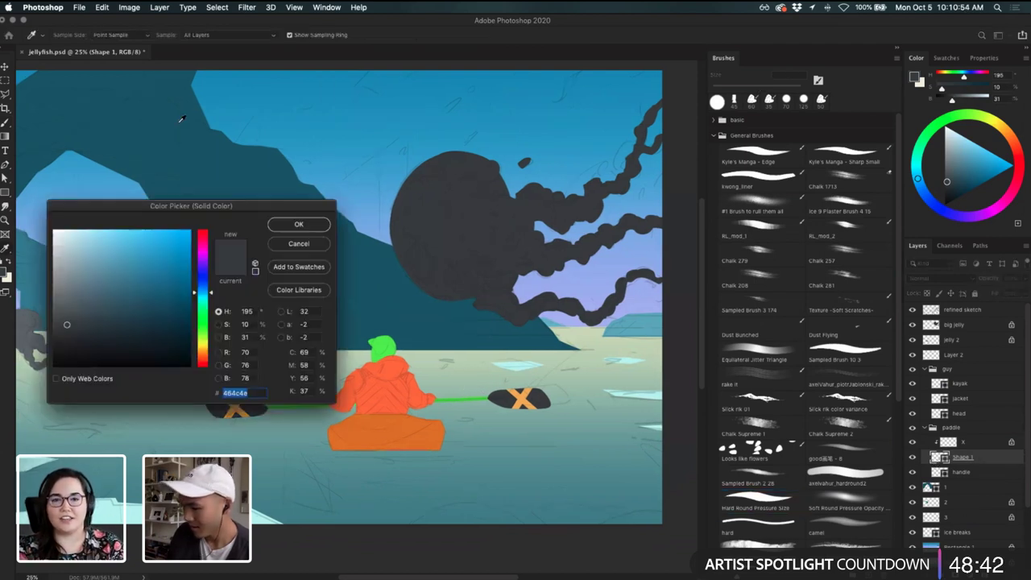
pyautogui.click(202, 240)
pyautogui.click(150, 286)
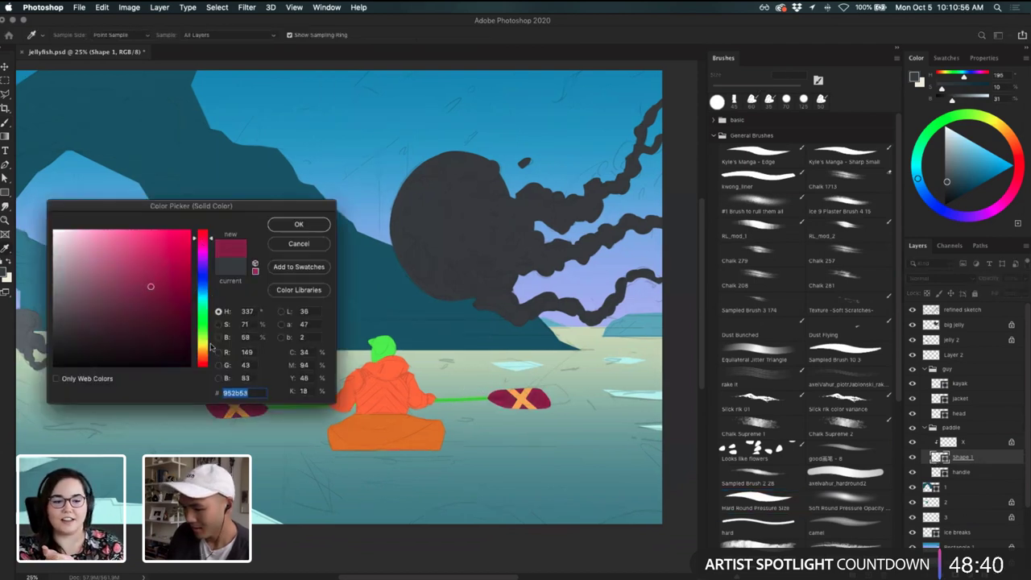
pyautogui.click(235, 407)
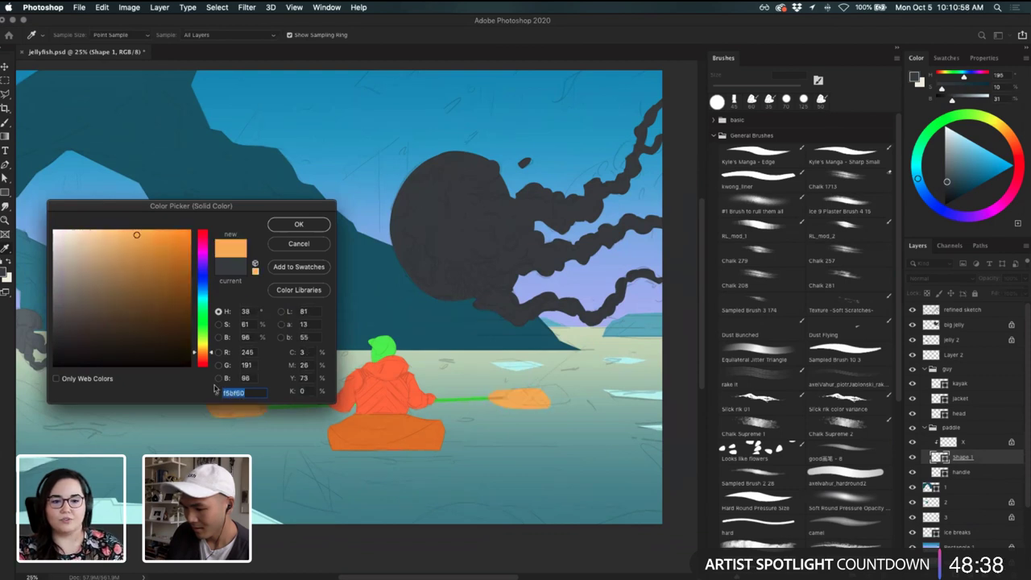
pyautogui.click(206, 363)
pyautogui.click(147, 254)
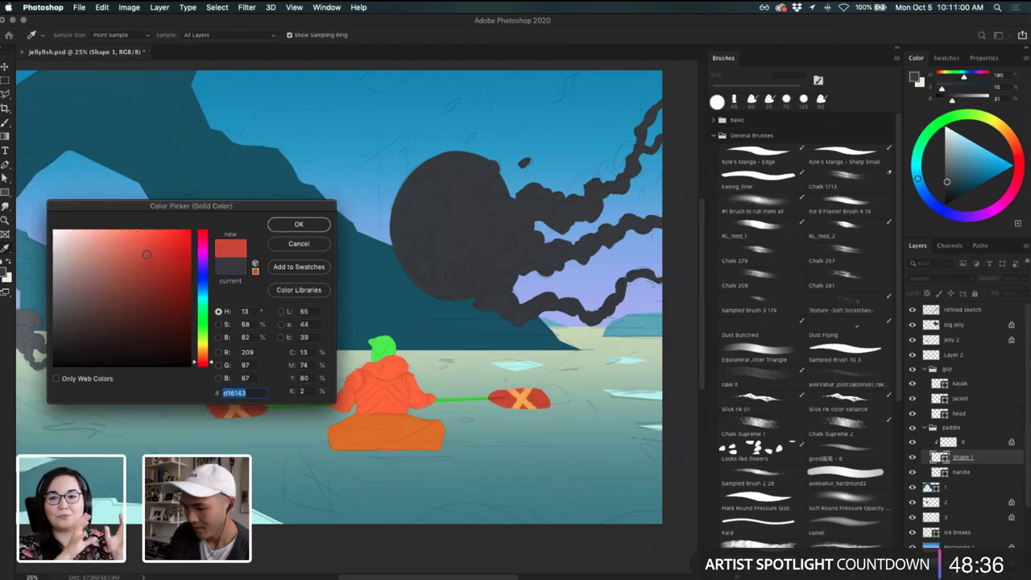
pyautogui.moveTo(147, 254); pyautogui.dragTo(157, 244)
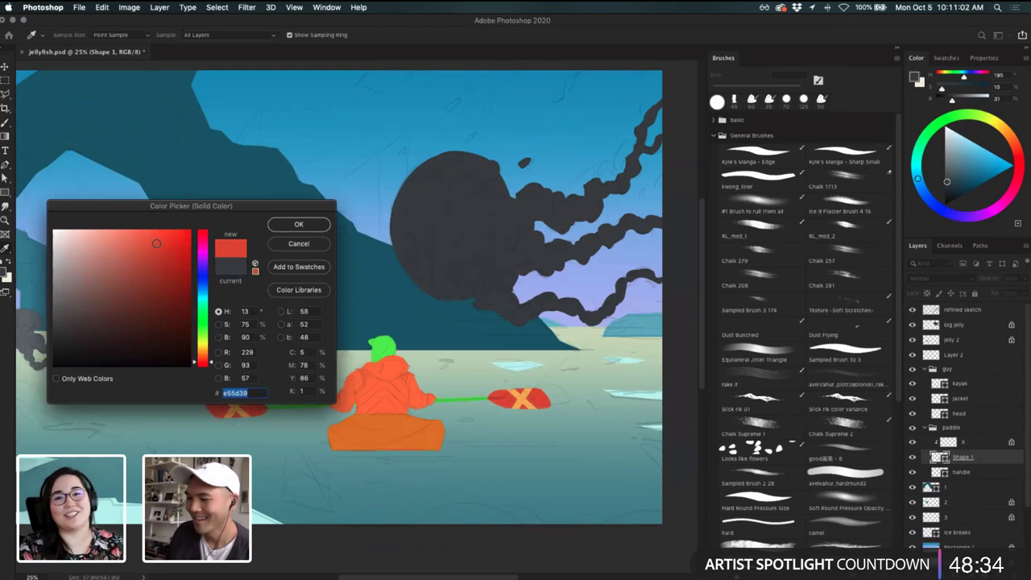
pyautogui.click(299, 224)
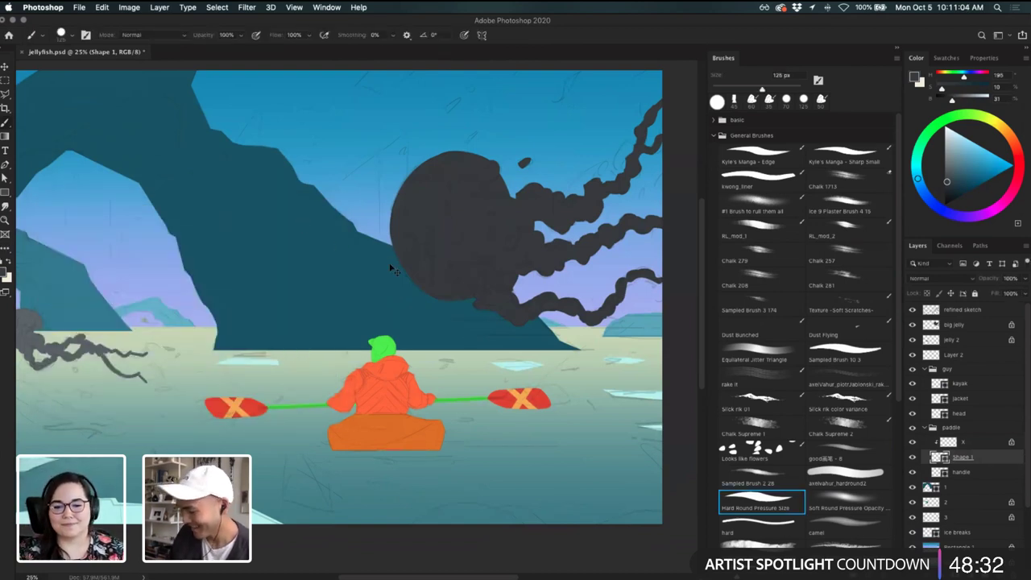
# - Recolor the paddle handle in red e55c37 sampled from the blade
pyautogui.press('super+equal')
pyautogui.hscroll(-2, 451, 371)
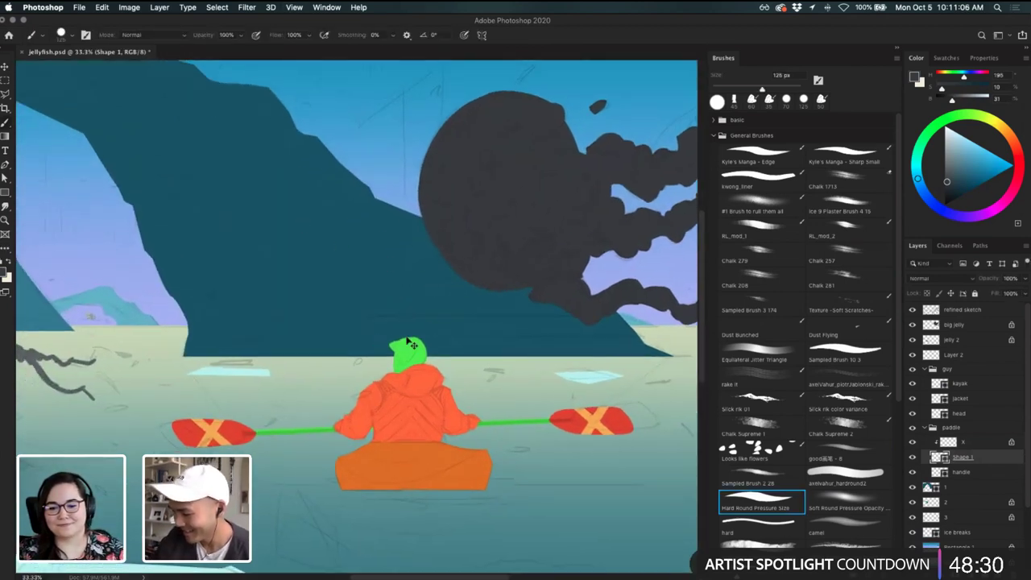
pyautogui.press('v')
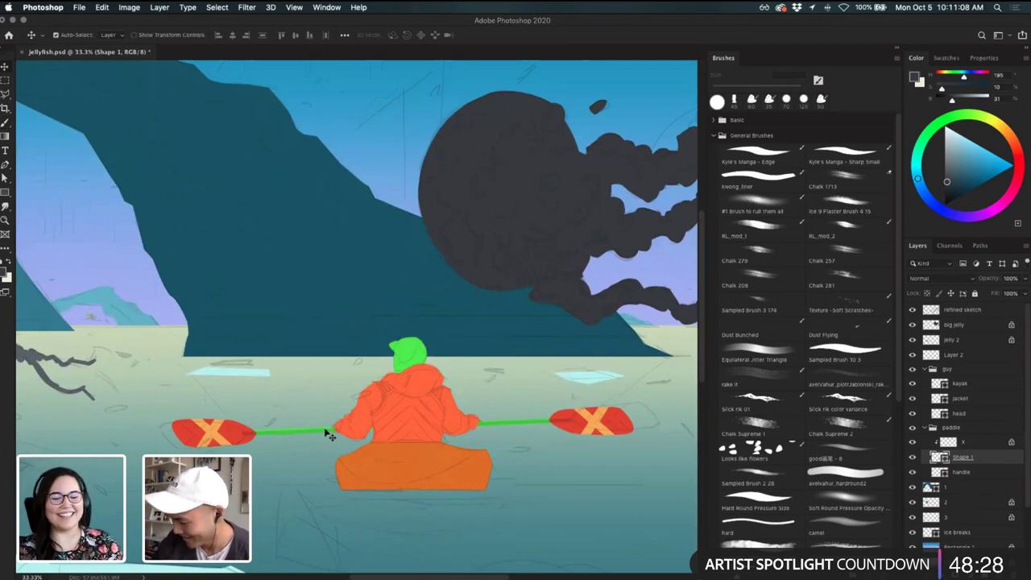
pyautogui.press('super+equal')
pyautogui.scroll(-2, 320, 429)
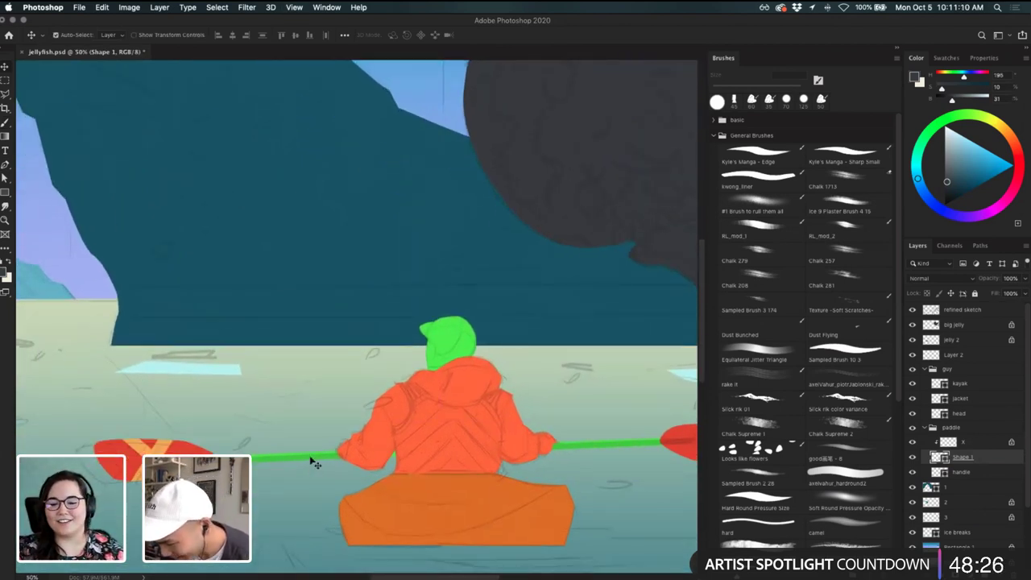
pyautogui.click(316, 459)
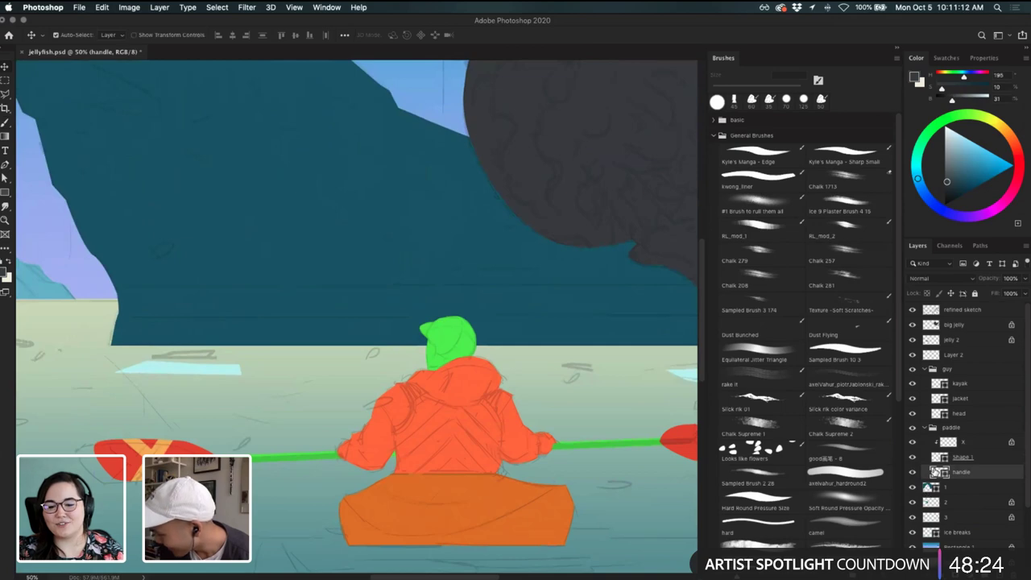
pyautogui.doubleClick(936, 472)
pyautogui.click(193, 448)
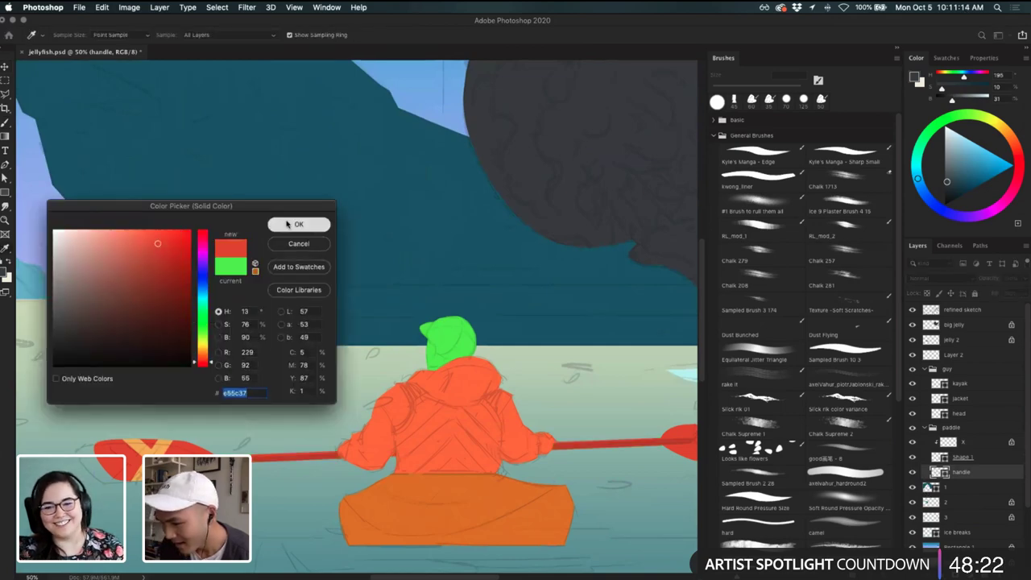
pyautogui.click(285, 223)
# - Examine the recolored paddle against the whole illustration
pyautogui.moveTo(352, 319); pyautogui.dragTo(384, 315)
pyautogui.press('super+minus')
pyautogui.press('super+minus')
pyautogui.press('super+minus')
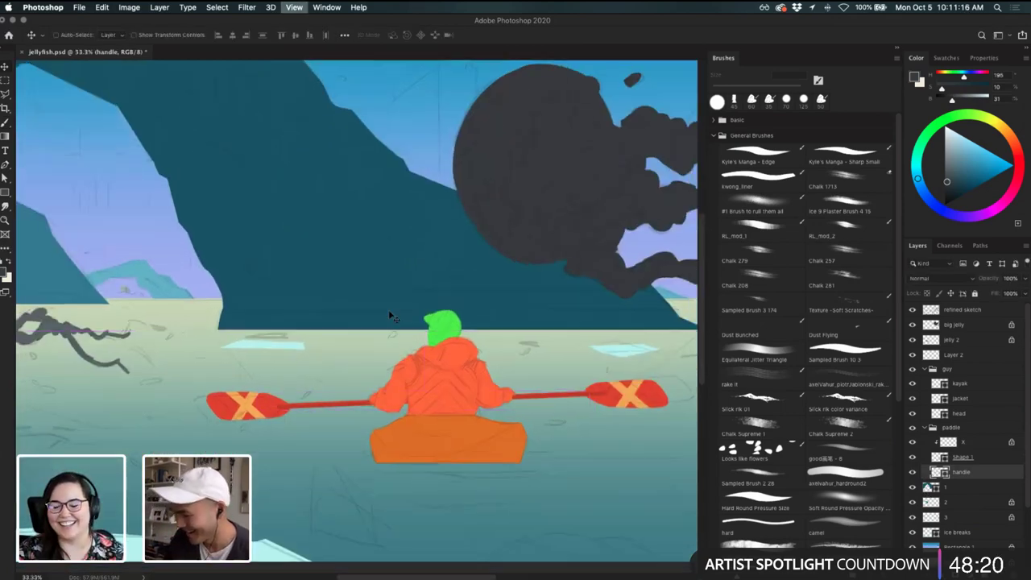
pyautogui.press('super+equal')
pyautogui.press('super+equal')
pyautogui.press('super+minus')
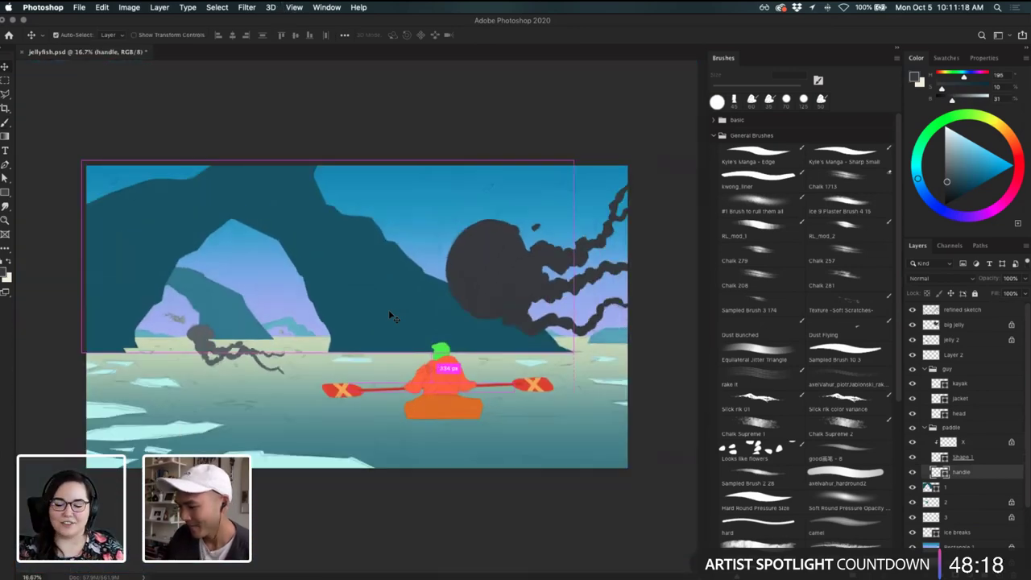
pyautogui.press('super+plus')
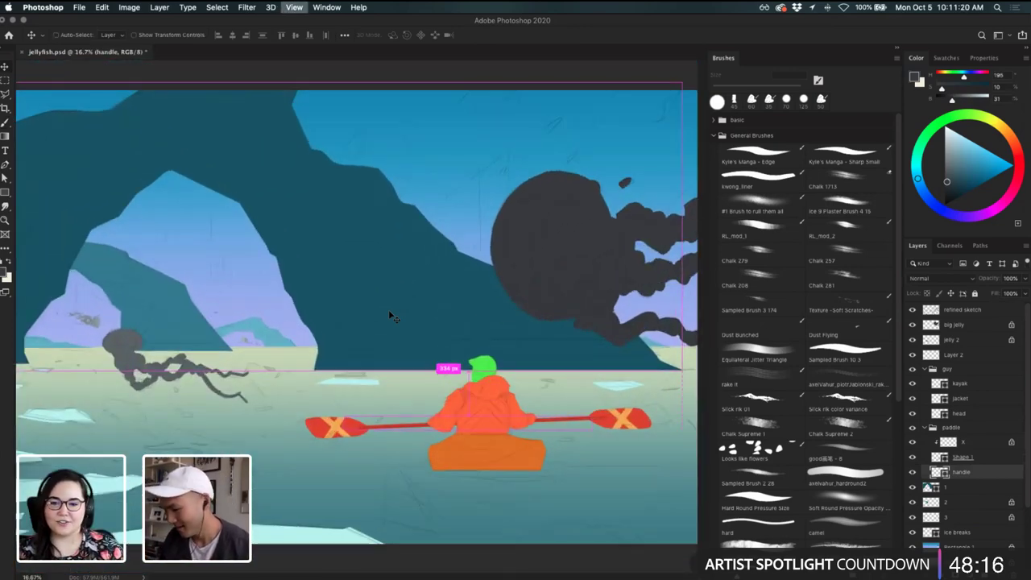
pyautogui.moveTo(381, 331); pyautogui.dragTo(367, 335)
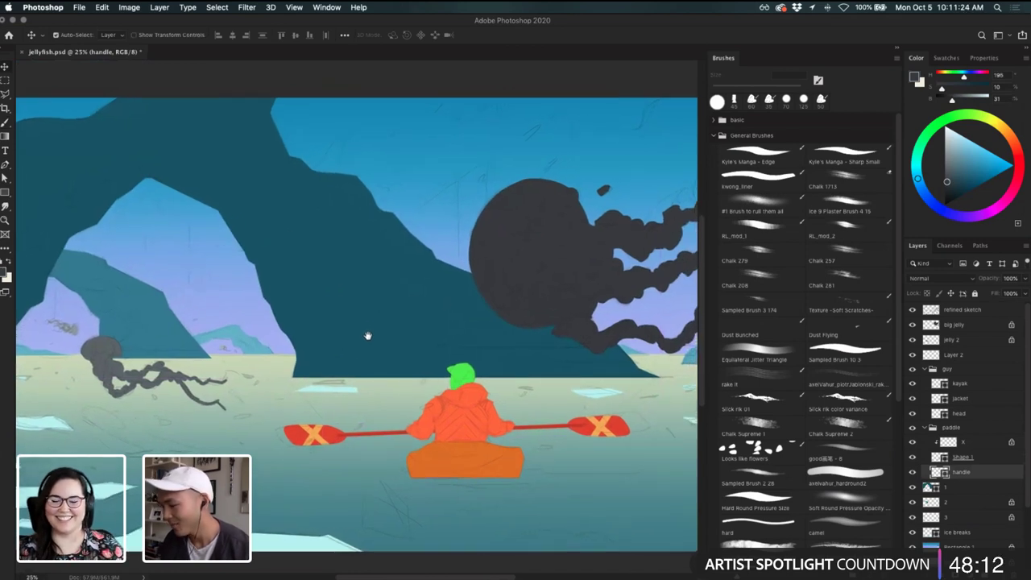
# - Try green 33cd17 and a darker version of the jacket's orange, da6125, on the kayaker's head
pyautogui.press('super+plus')
pyautogui.moveTo(363, 333); pyautogui.dragTo(280, 331)
pyautogui.press('super+plus')
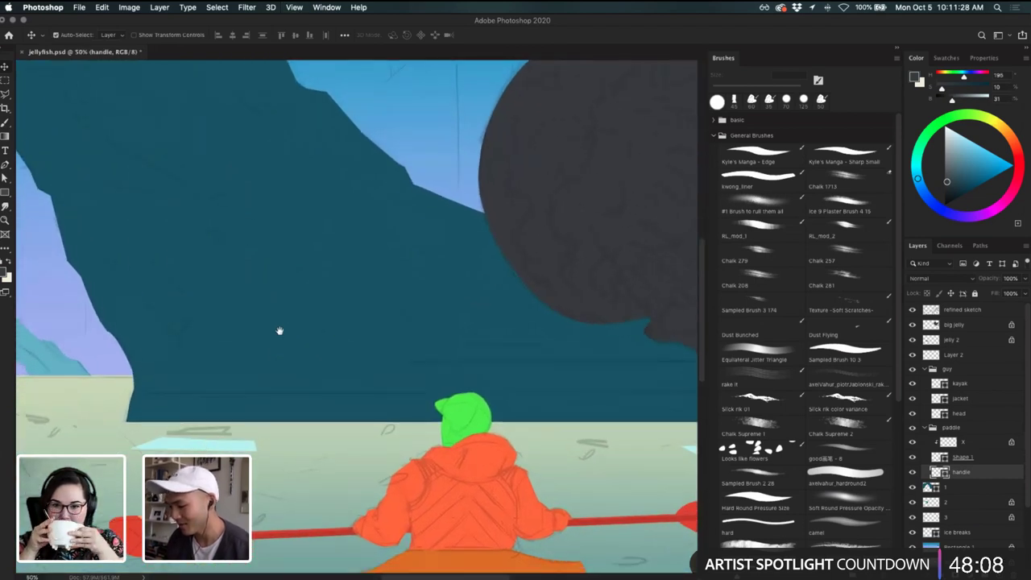
pyautogui.scroll(-5, 279, 330)
pyautogui.hscroll(5, 280, 330)
pyautogui.click(387, 342)
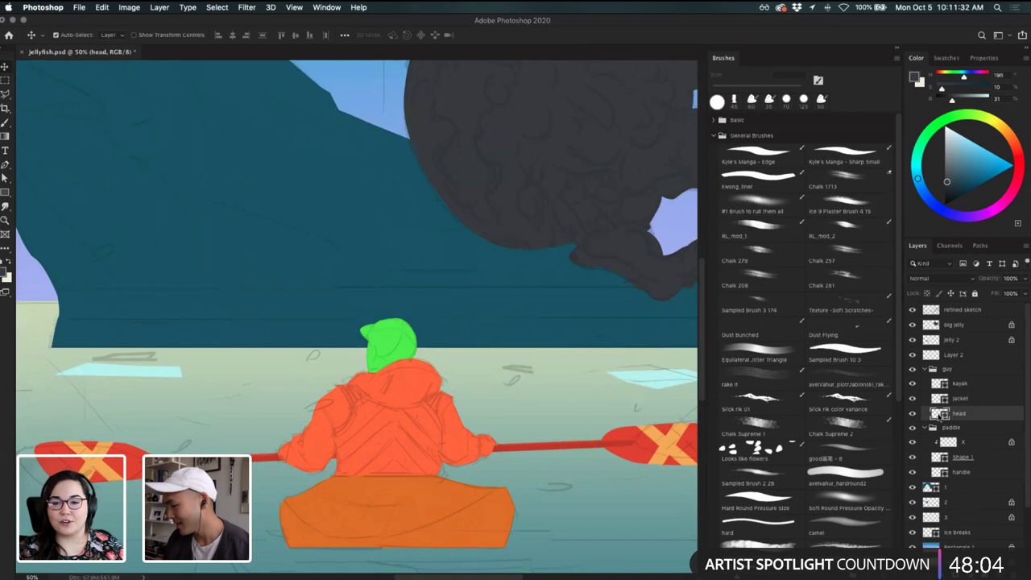
pyautogui.doubleClick(939, 413)
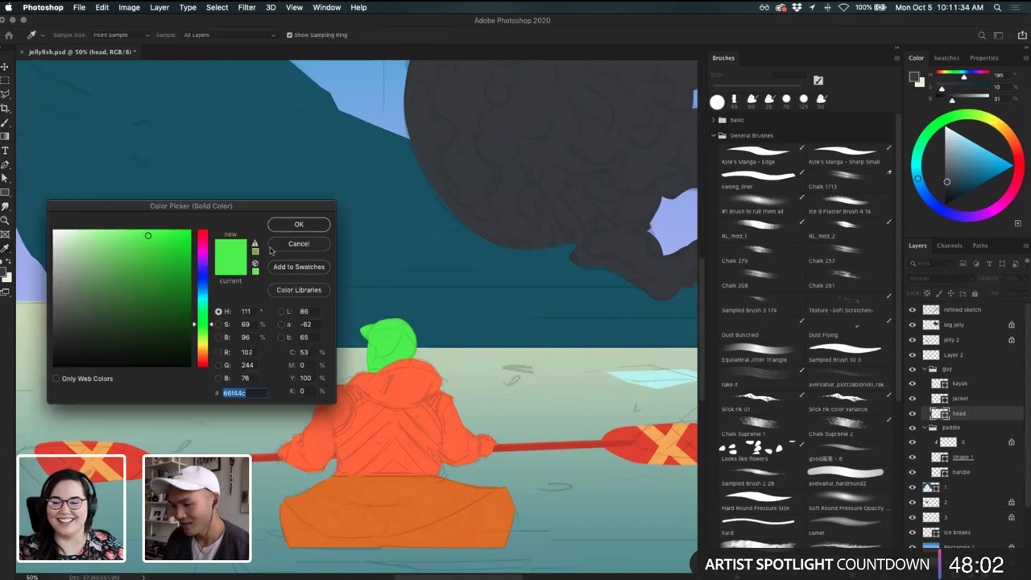
pyautogui.moveTo(153, 283)
pyautogui.mouseDown()
pyautogui.moveTo(154, 304)
pyautogui.moveTo(190, 248)
pyautogui.mouseUp()
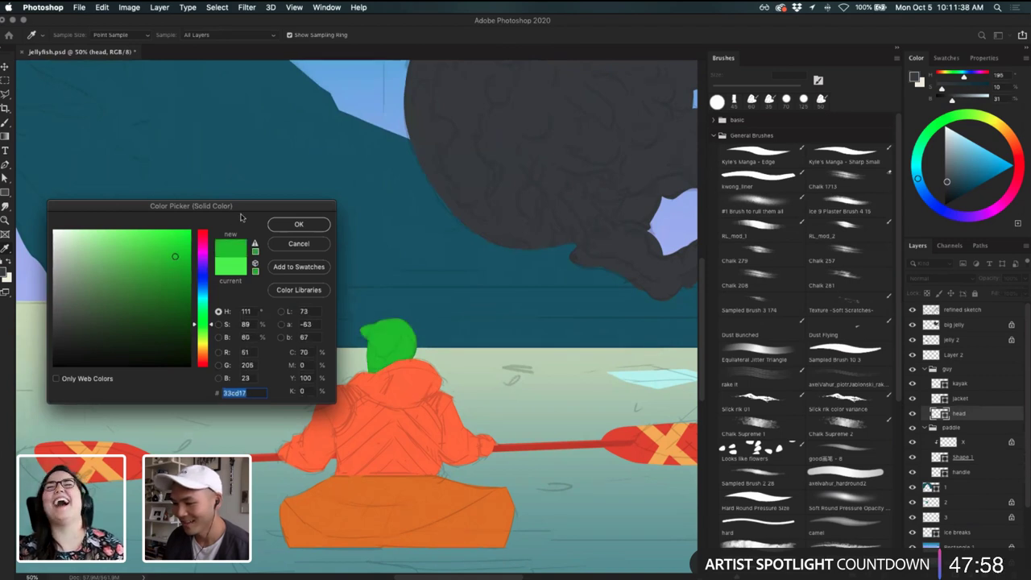
pyautogui.moveTo(239, 210); pyautogui.dragTo(251, 199)
pyautogui.click(395, 375)
pyautogui.click(404, 379)
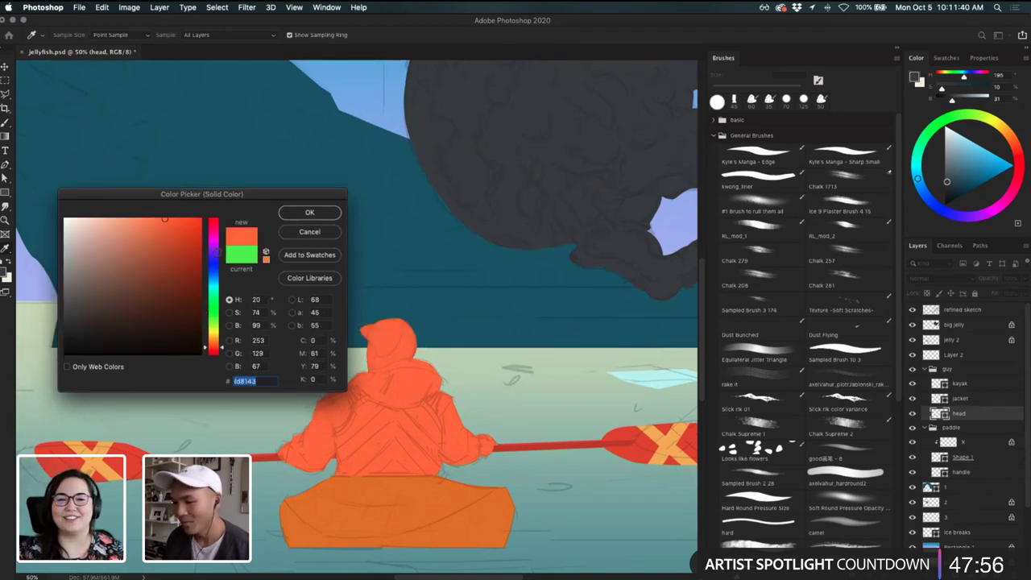
pyautogui.moveTo(185, 229)
pyautogui.mouseDown()
pyautogui.moveTo(179, 267)
pyautogui.moveTo(179, 236)
pyautogui.mouseUp()
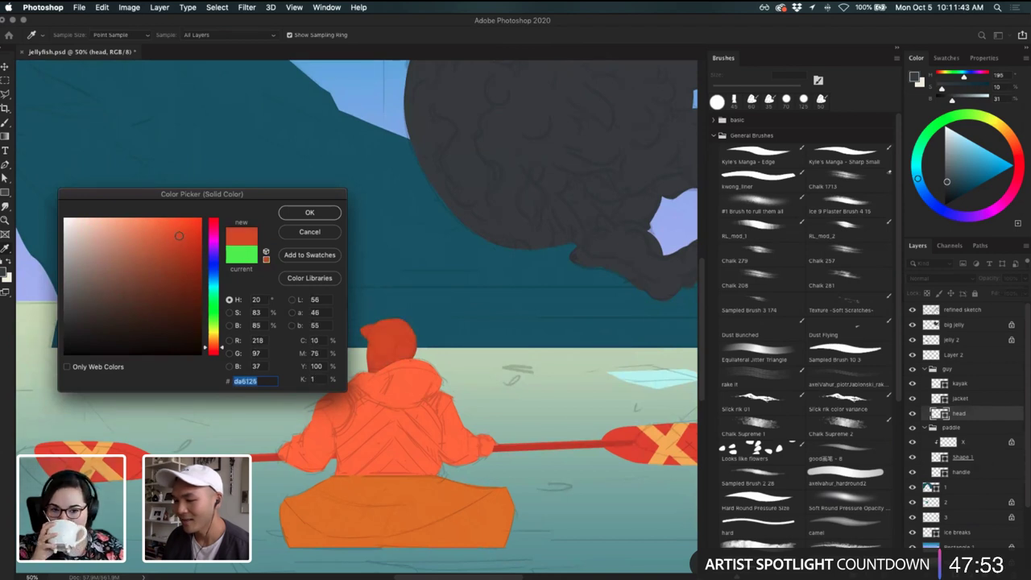
pyautogui.click(307, 232)
# - Recolor the kayaker's jacket in a deeper orange-red, e36223
pyautogui.click(416, 398)
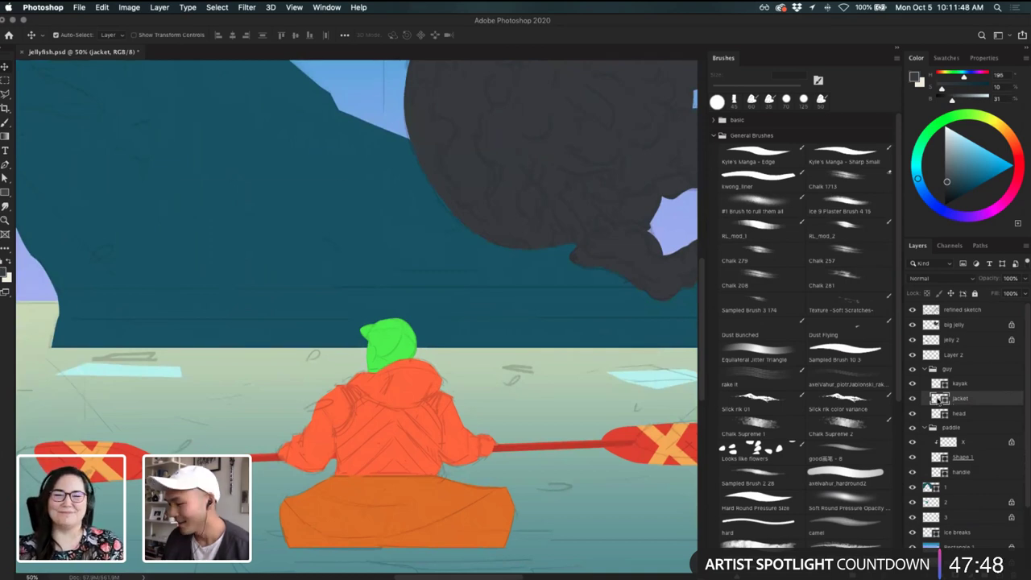
pyautogui.doubleClick(939, 399)
pyautogui.click(166, 252)
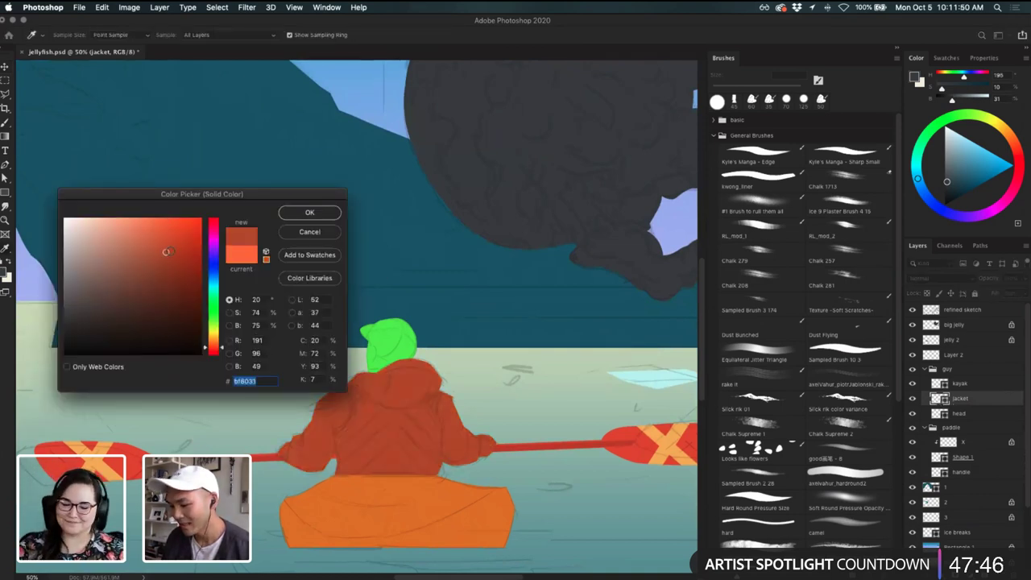
pyautogui.moveTo(166, 252); pyautogui.dragTo(182, 232)
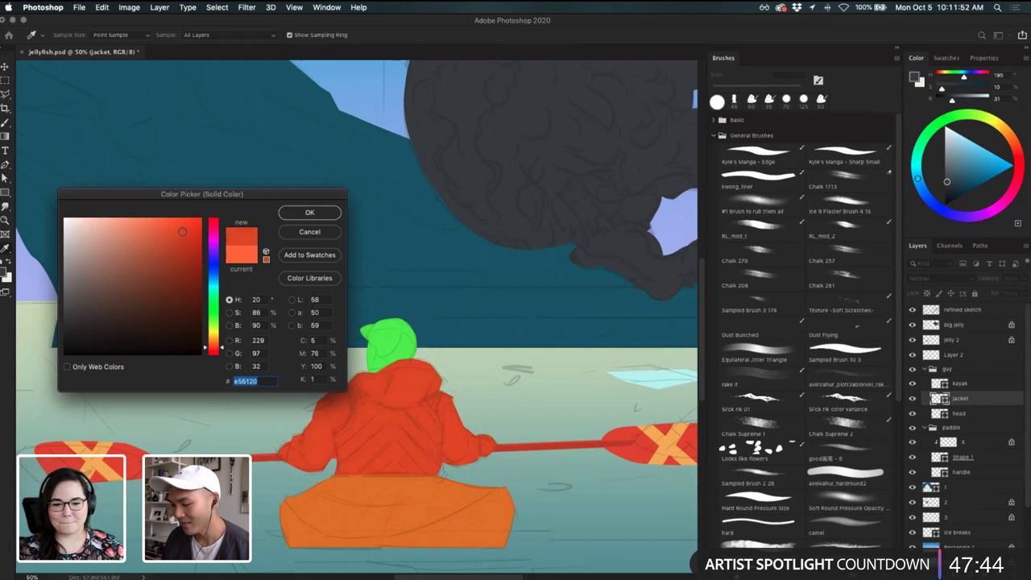
pyautogui.click(181, 233)
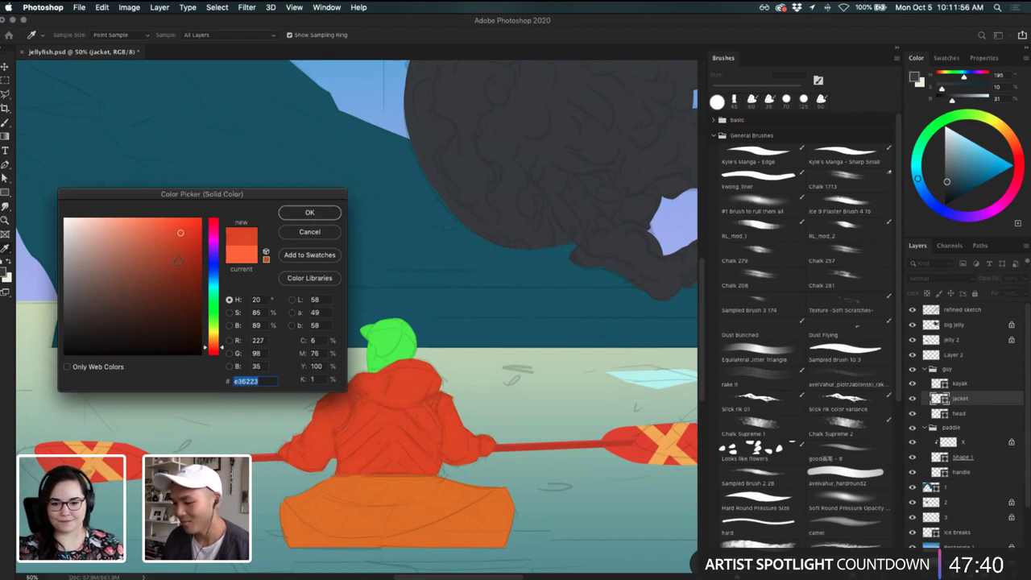
pyautogui.click(312, 214)
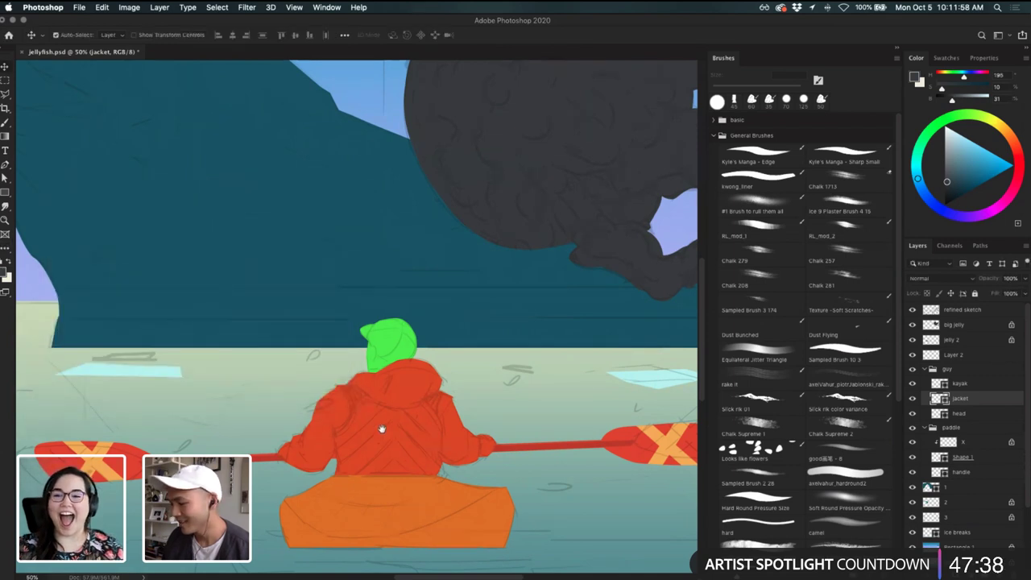
# - Recolor the kayaker's head in dark green 347029 and check it against the jacket
pyautogui.hscroll(-3, 379, 427)
pyautogui.click(944, 414)
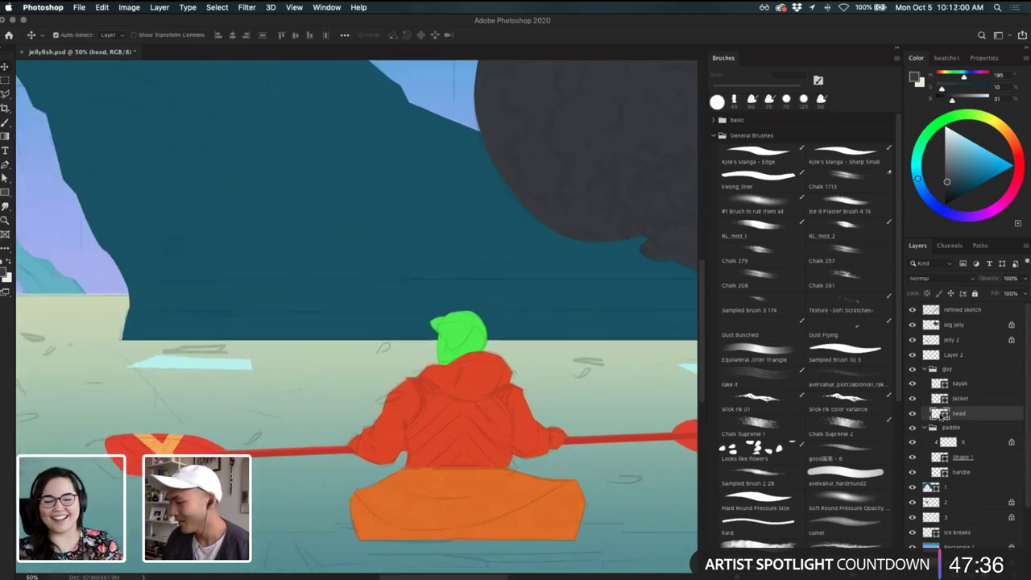
pyautogui.doubleClick(944, 414)
pyautogui.click(151, 294)
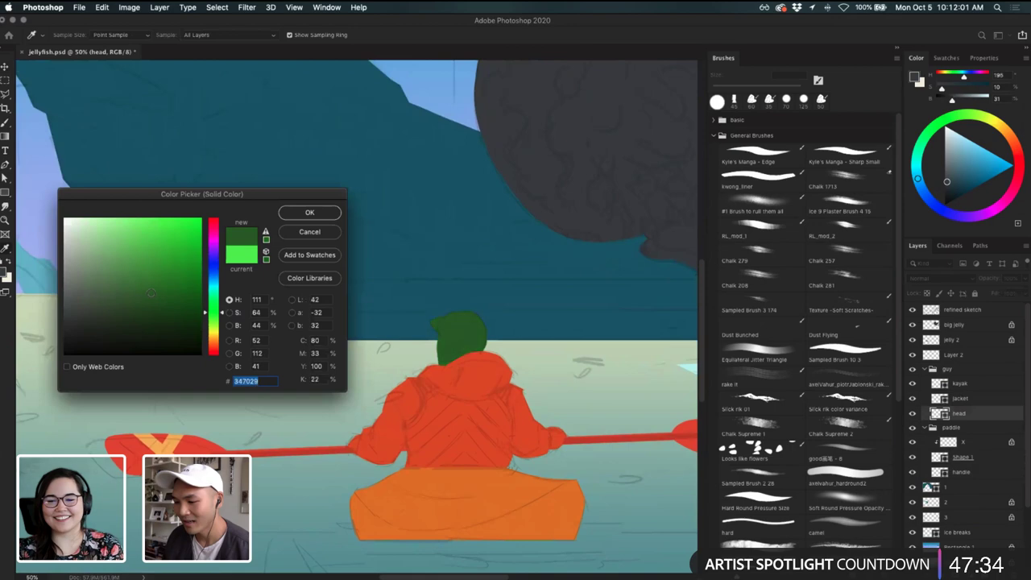
pyautogui.click(319, 214)
pyautogui.moveTo(377, 426); pyautogui.dragTo(359, 425)
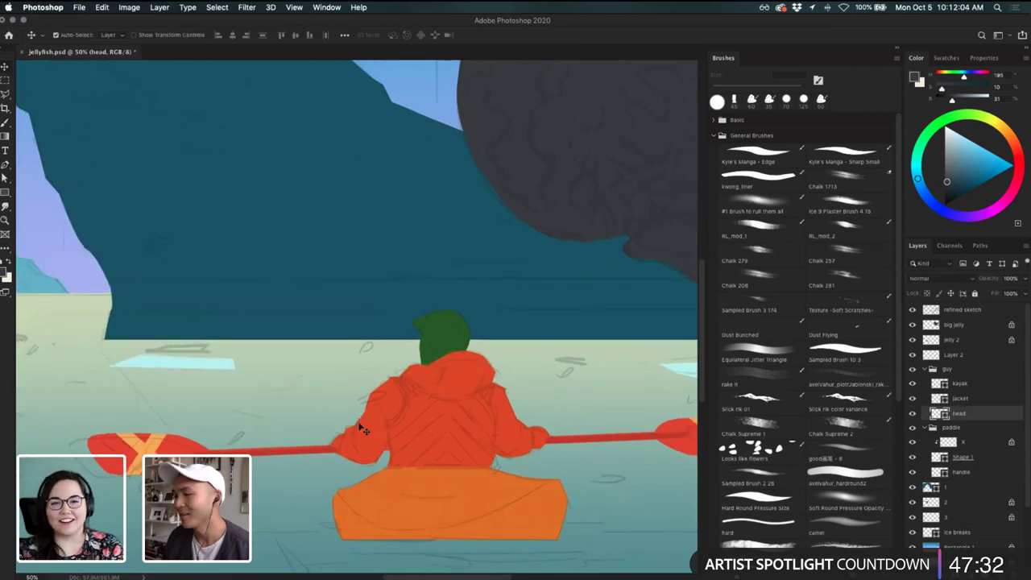
pyautogui.moveTo(542, 404); pyautogui.dragTo(489, 434)
pyautogui.press('super+minus')
pyautogui.press('super+equal')
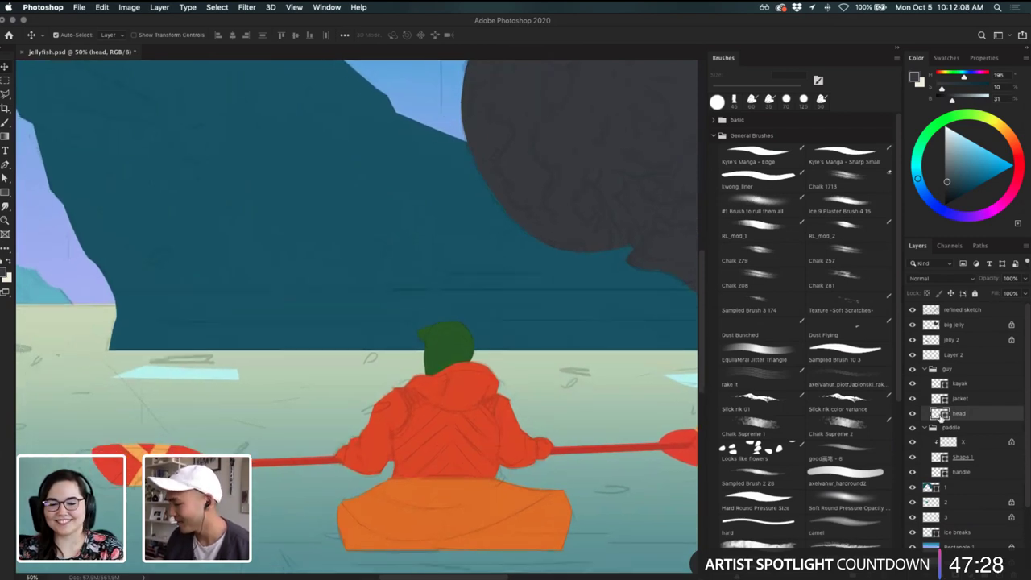
# - Change the head's fill to a much darker, less saturated green
pyautogui.doubleClick(939, 414)
pyautogui.click(134, 320)
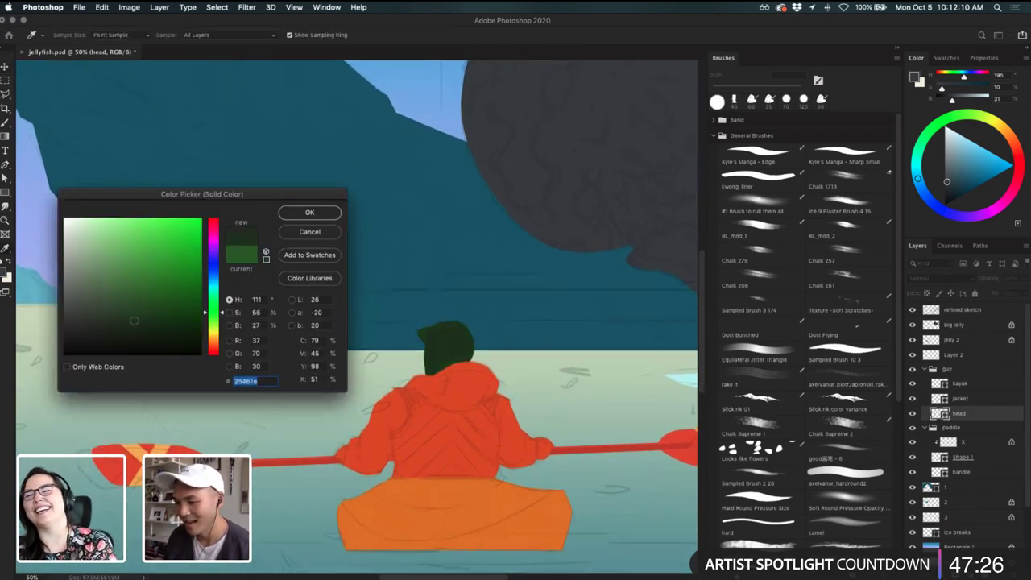
pyautogui.moveTo(133, 321); pyautogui.dragTo(109, 312)
pyautogui.click(303, 214)
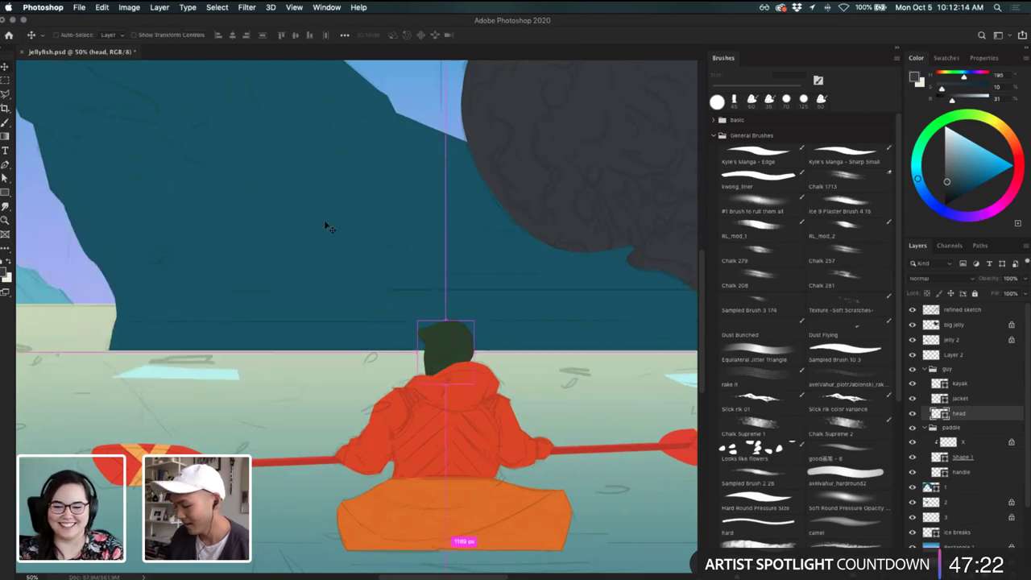
# - Examine the recolored kayaker against the rocks, water and big jellyfish
pyautogui.press('super+minus')
pyautogui.press('super+minus')
pyautogui.press('super+minus')
pyautogui.press('super+equal')
pyautogui.press('super+equal')
pyautogui.hscroll(5, 531, 380)
pyautogui.scroll(-2, 531, 380)
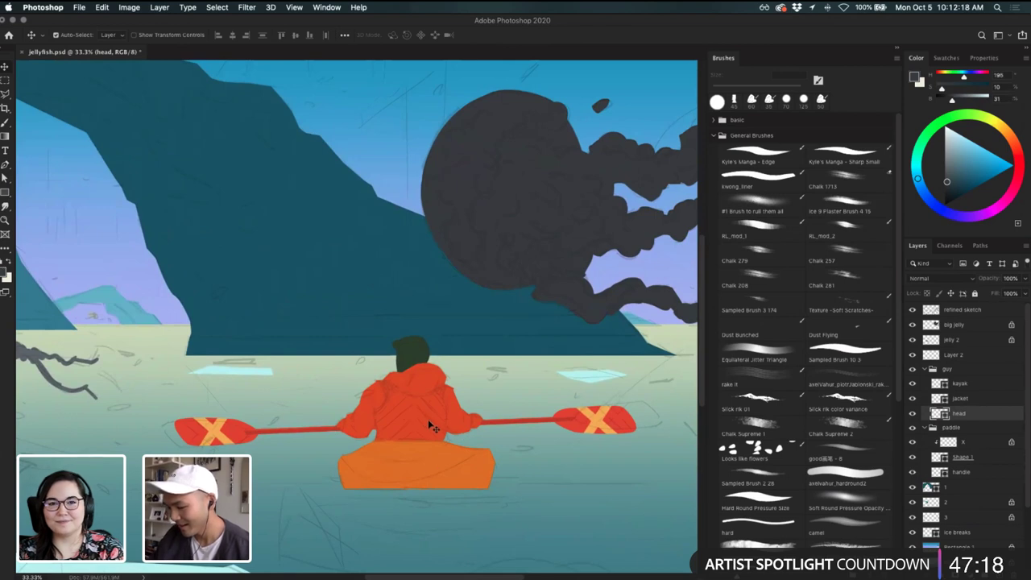
pyautogui.click(926, 400)
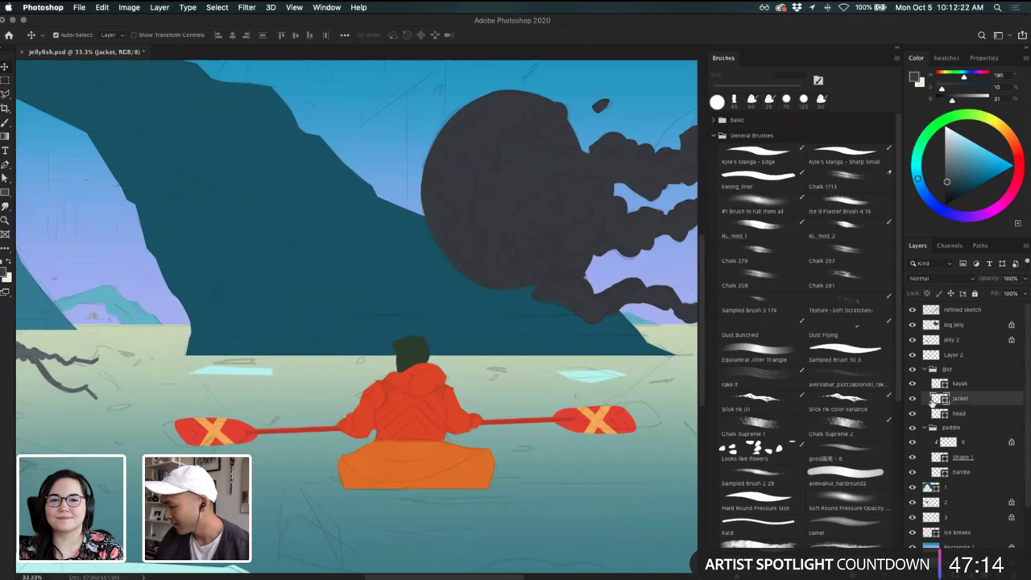
pyautogui.press('b')
pyautogui.click(5, 272)
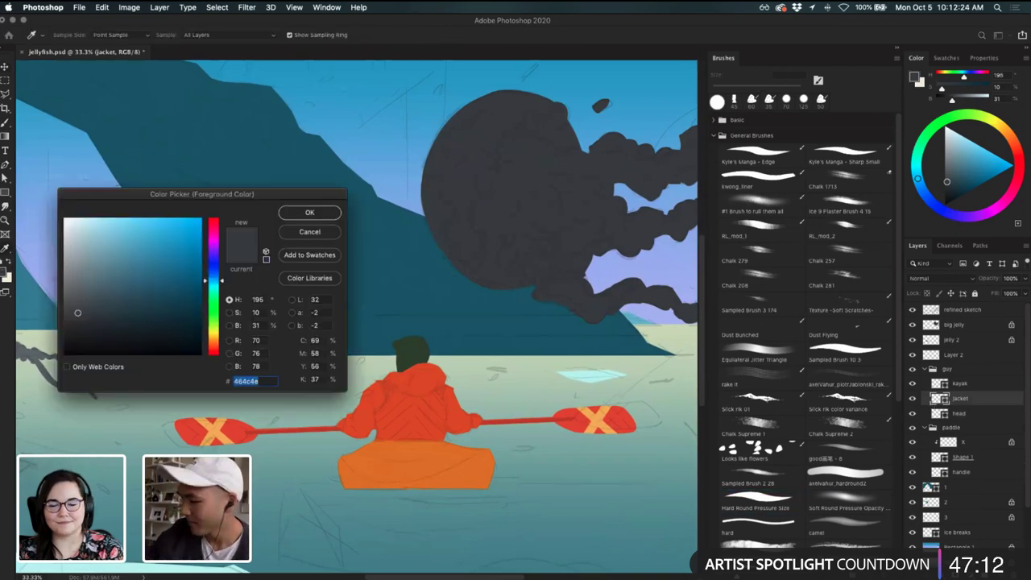
pyautogui.click(310, 234)
# - Review the whole illustration at thumbnail size and save the jellyfish.psd file
pyautogui.moveTo(525, 406); pyautogui.dragTo(604, 455)
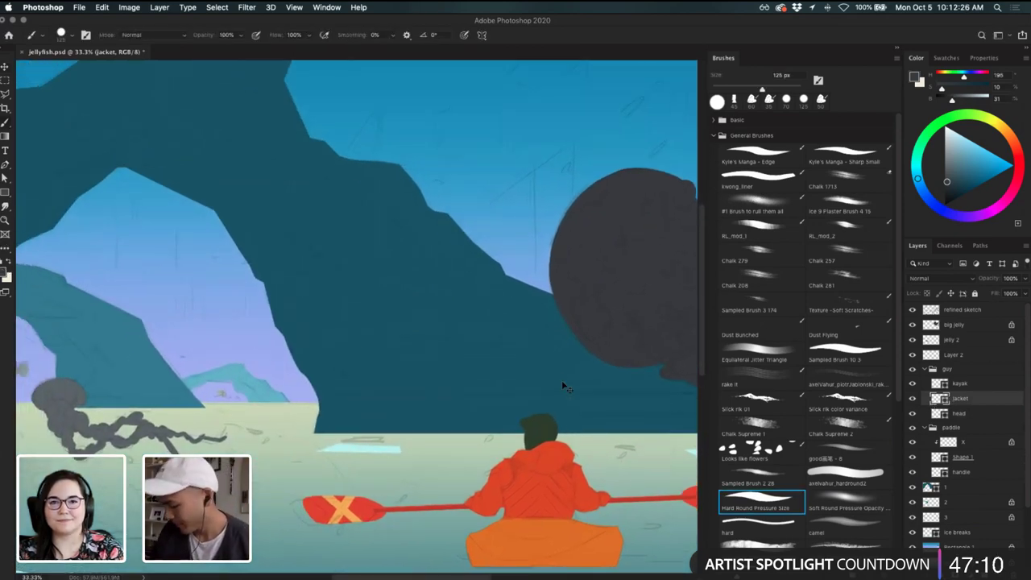
pyautogui.press('super+minus')
pyautogui.press('super+minus')
pyautogui.press('super+minus')
pyautogui.press('super+plus')
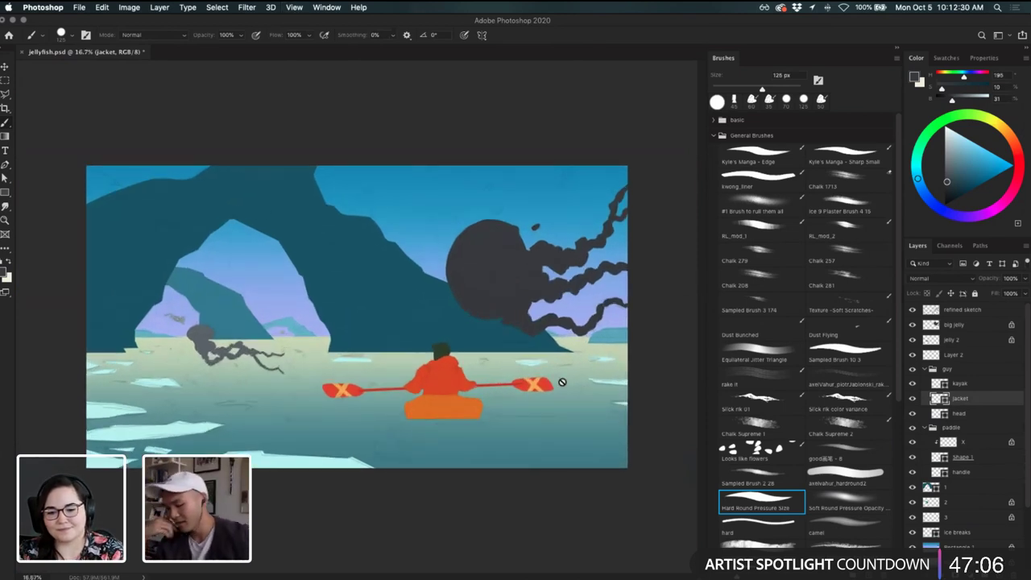
pyautogui.press('super+minus')
pyautogui.press('super+minus')
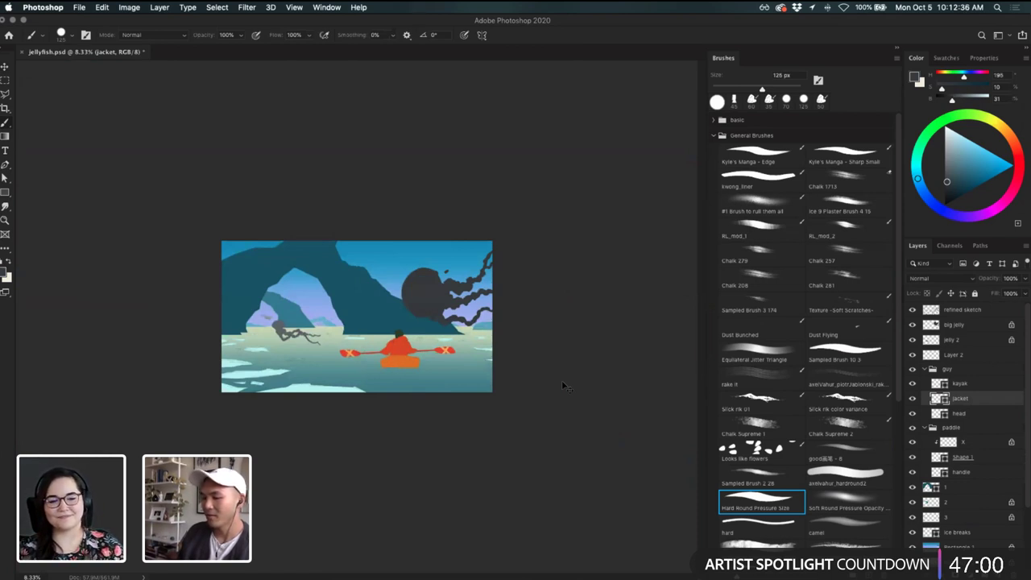
pyautogui.press('super+equal')
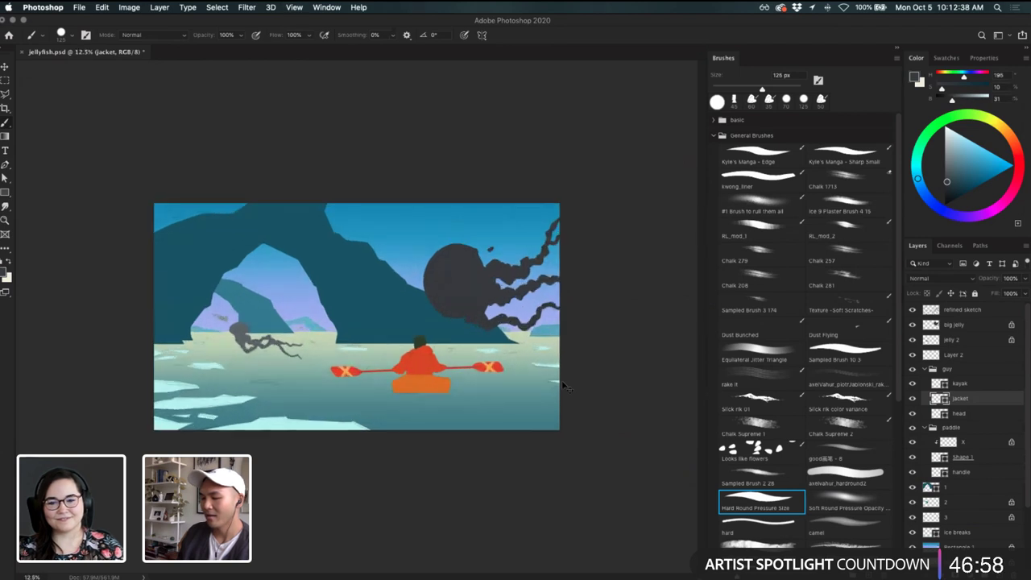
pyautogui.press('super+s')
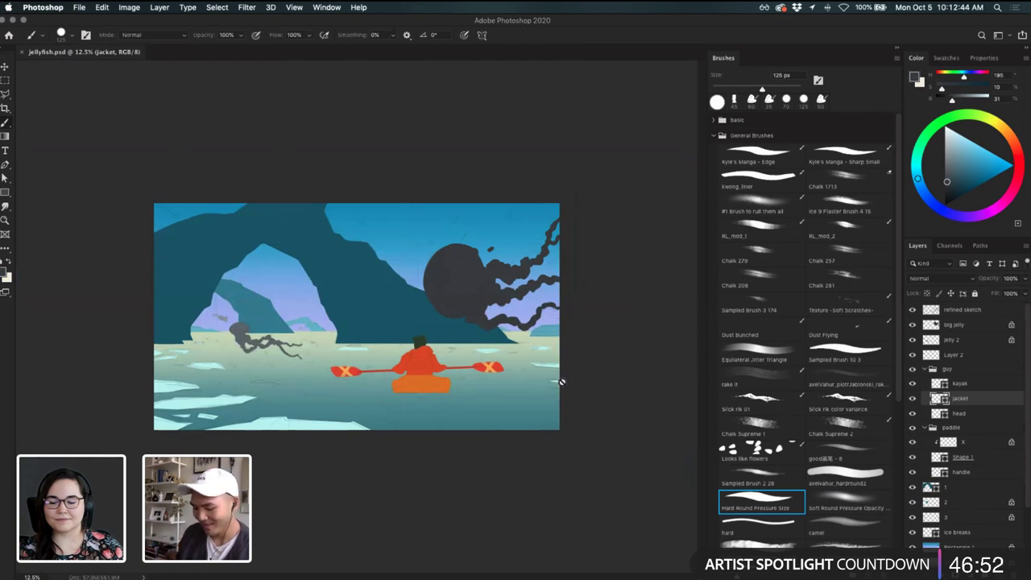
# - Compare the kayaker's colors with the full composition at different view sizes
pyautogui.press('super+equal')
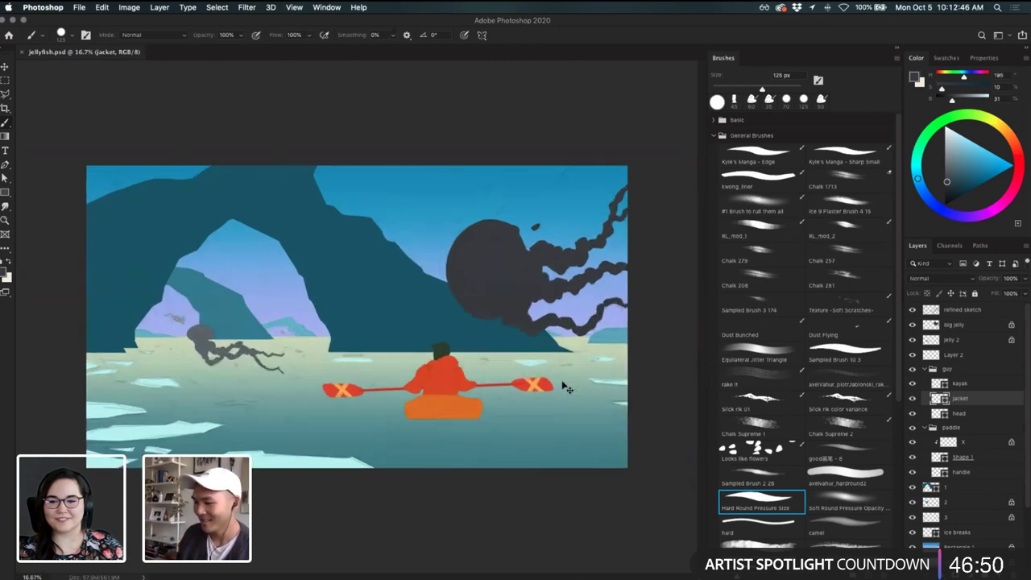
pyautogui.press('super+equal')
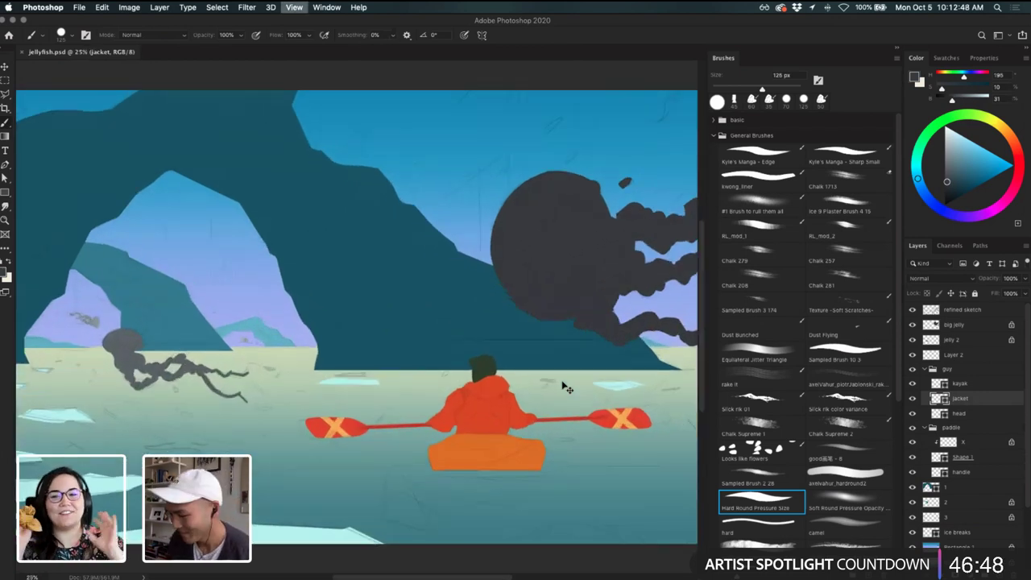
pyautogui.press('super+minus')
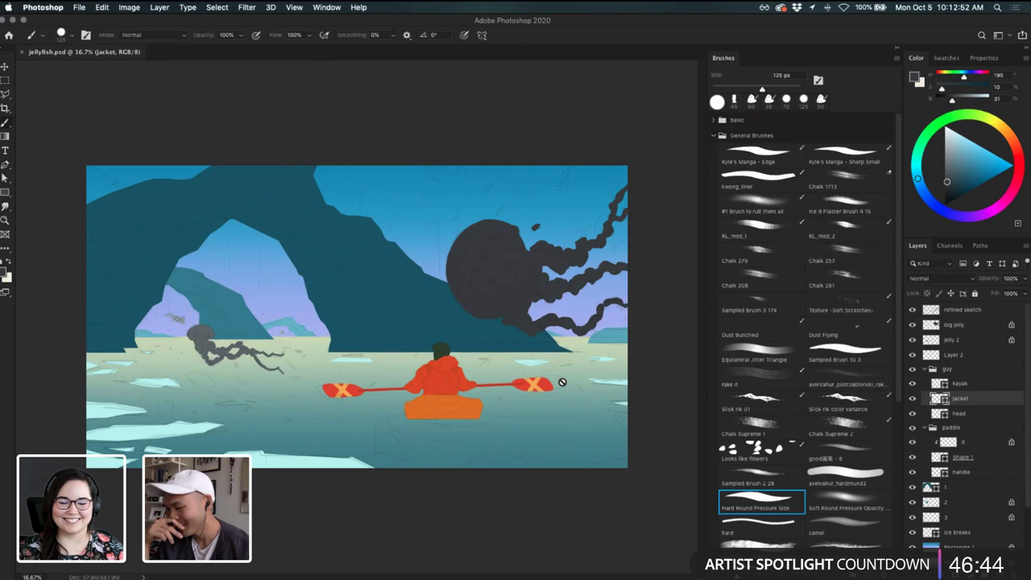
pyautogui.press('super+equal')
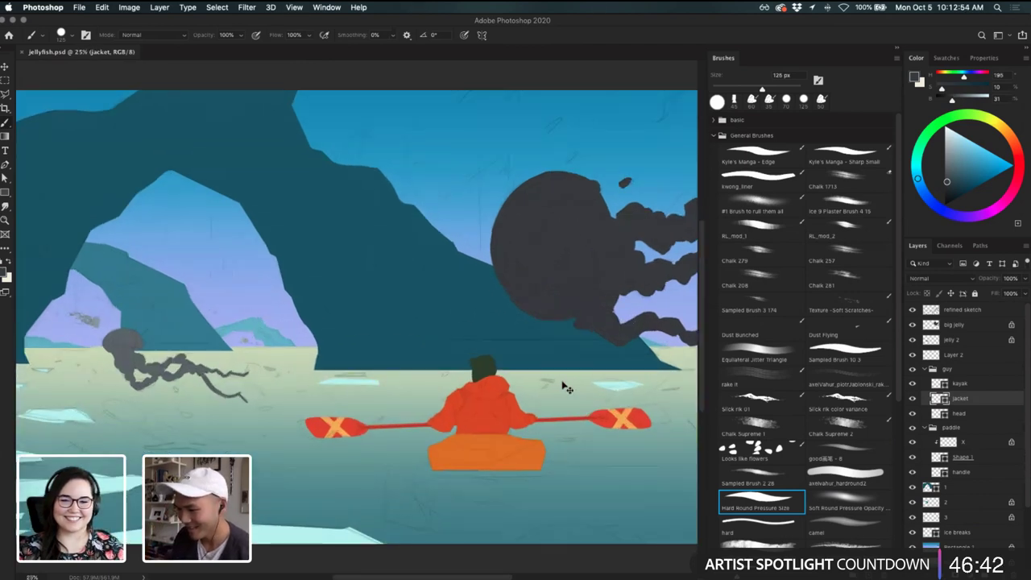
pyautogui.press('super+minus')
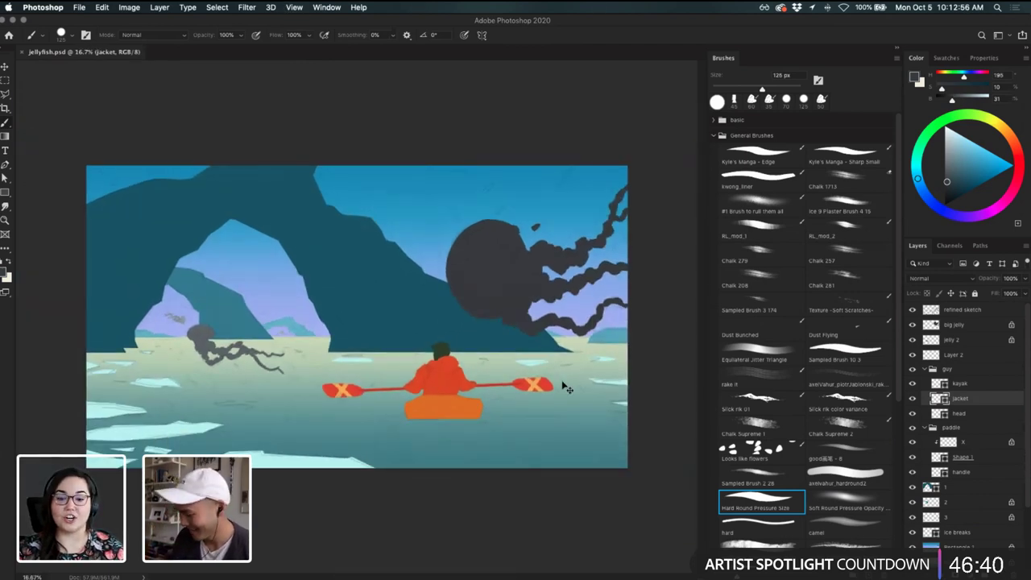
pyautogui.press('super+equal')
pyautogui.moveTo(439, 384)
pyautogui.mouseDown()
pyautogui.moveTo(356, 414)
pyautogui.moveTo(345, 368)
pyautogui.moveTo(325, 386)
pyautogui.moveTo(415, 423)
pyautogui.mouseUp()
pyautogui.press('v')
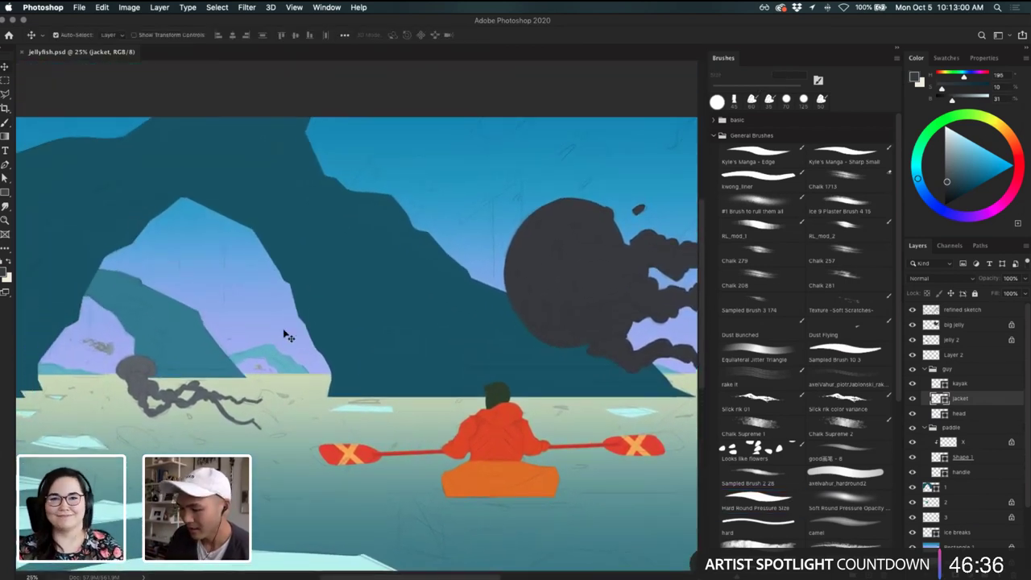
pyautogui.click(286, 335)
pyautogui.press('super+u')
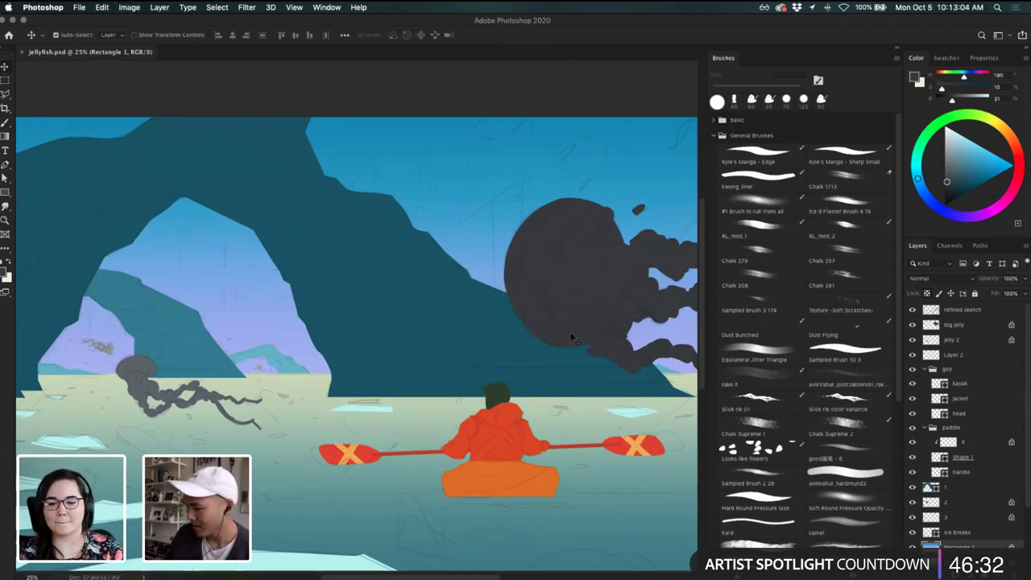
pyautogui.moveTo(450, 339); pyautogui.dragTo(504, 351)
pyautogui.press('super+minus')
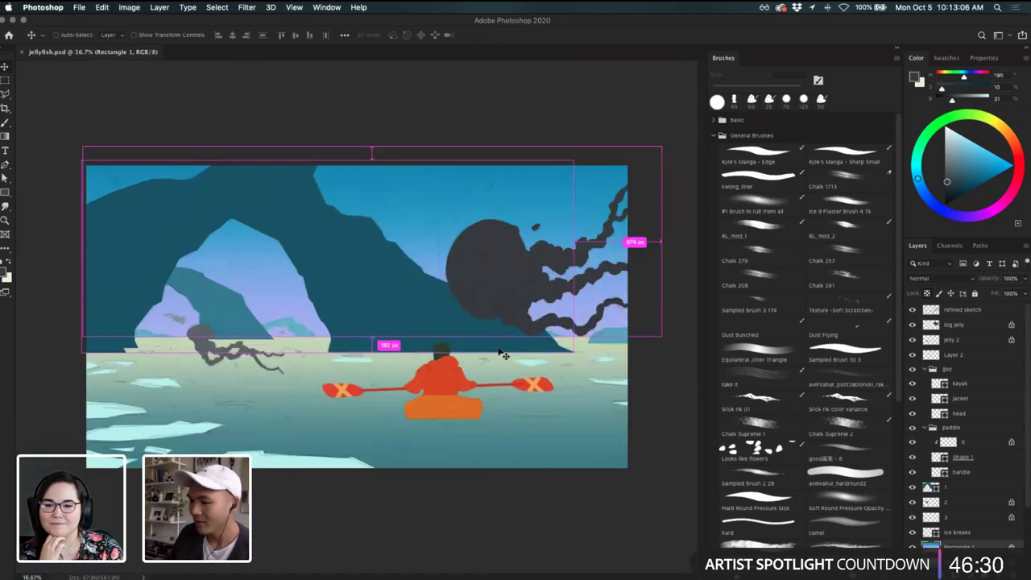
pyautogui.press('super+plus')
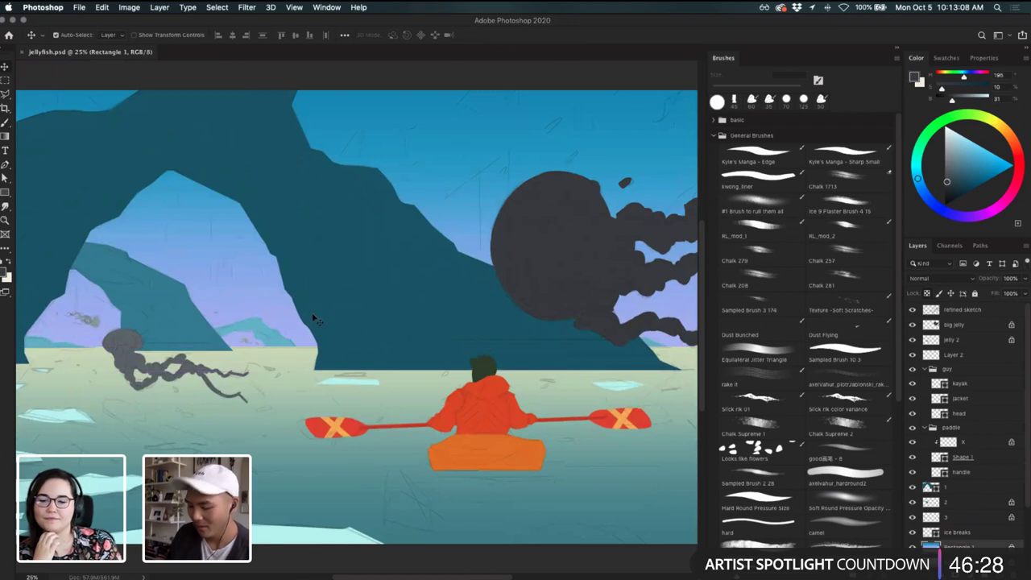
pyautogui.moveTo(312, 315); pyautogui.dragTo(387, 344)
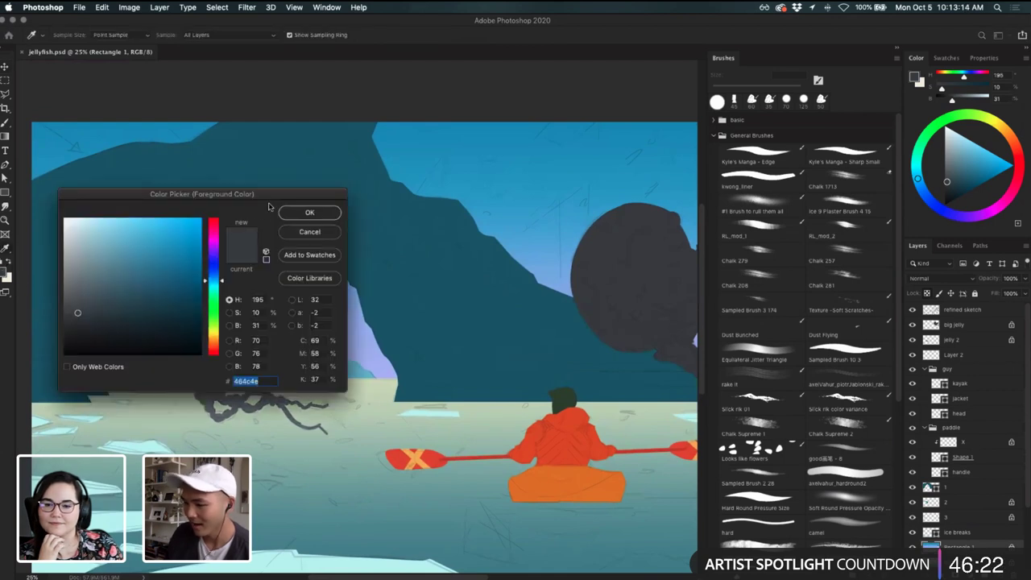
pyautogui.moveTo(285, 200)
pyautogui.mouseDown()
pyautogui.moveTo(808, 197)
pyautogui.moveTo(642, 206)
pyautogui.mouseUp()
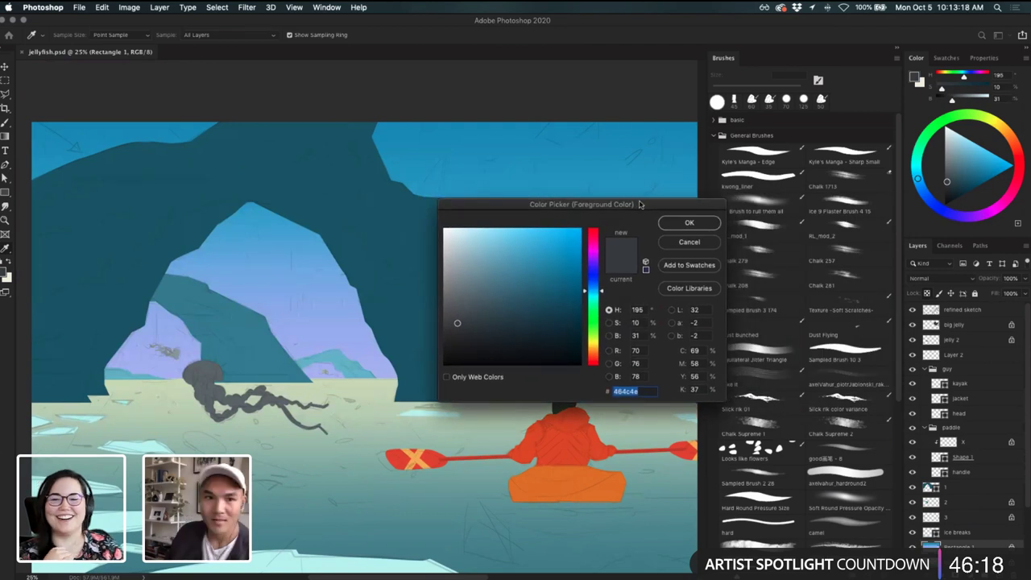
pyautogui.click(697, 243)
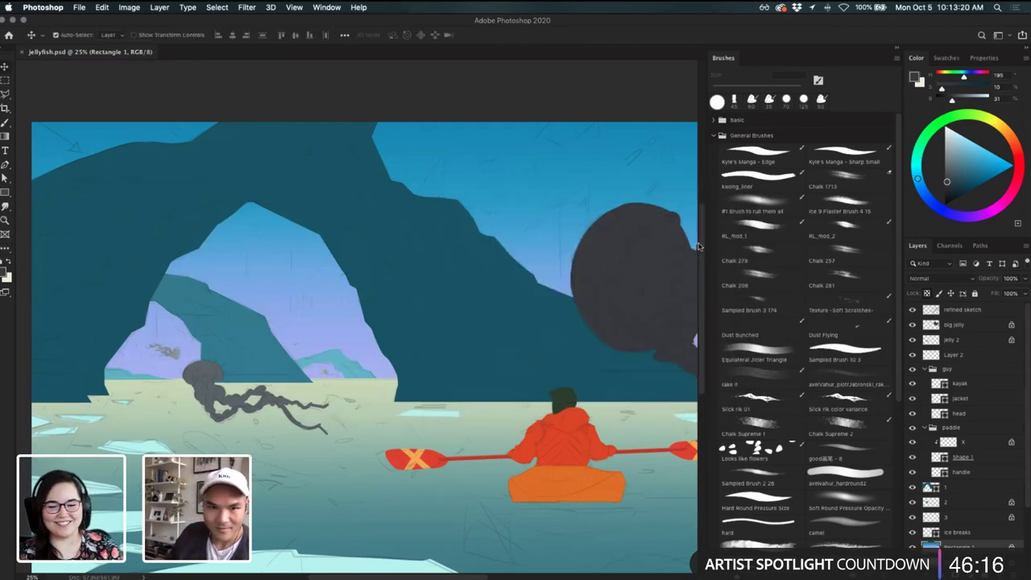
# - Sample the lavender sky inside the rock arch and change the foreground color to a pale yellow with hue 54
pyautogui.press('i')
pyautogui.click(354, 338)
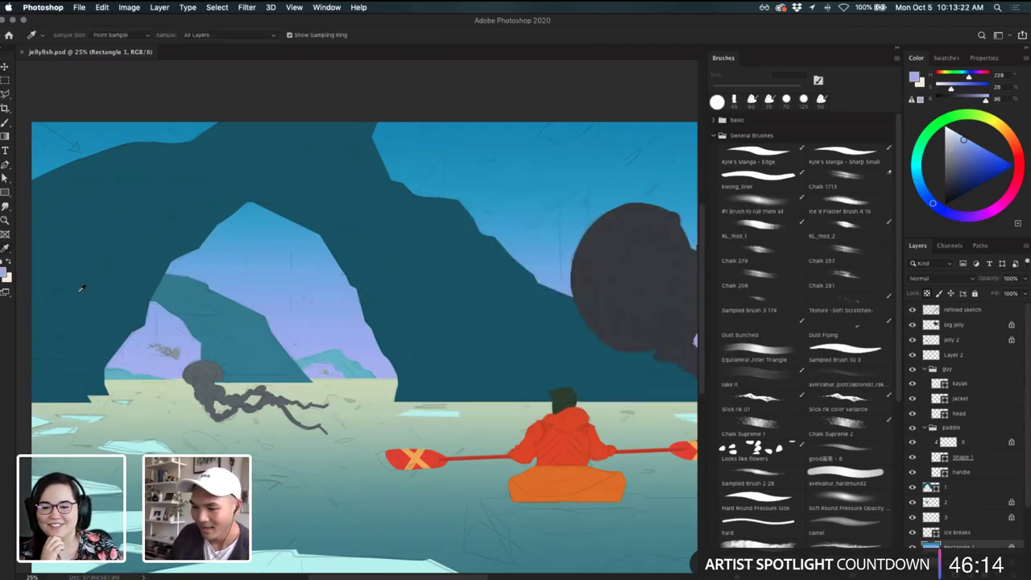
pyautogui.click(5, 273)
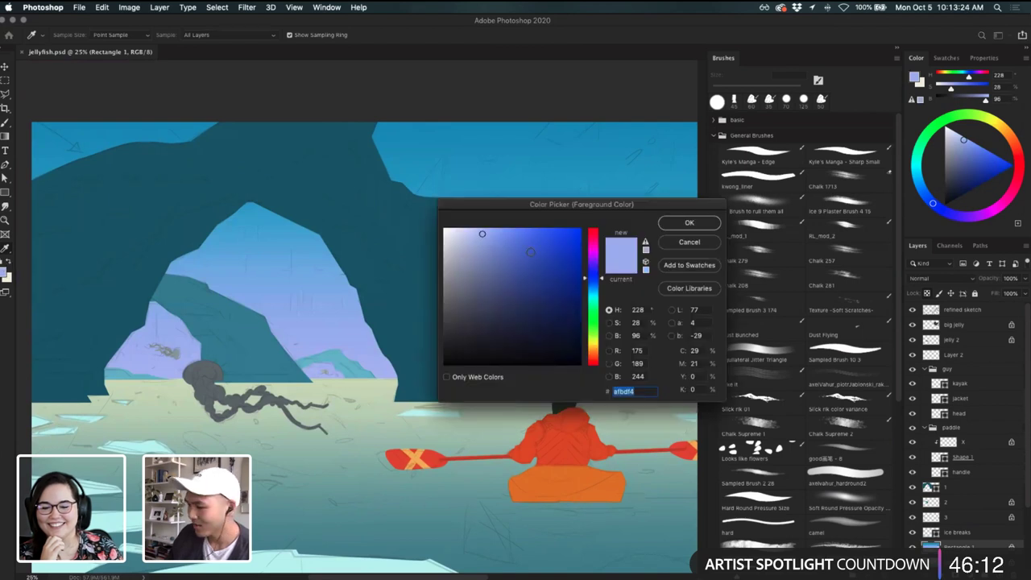
pyautogui.click(594, 345)
pyautogui.moveTo(536, 284); pyautogui.dragTo(480, 236)
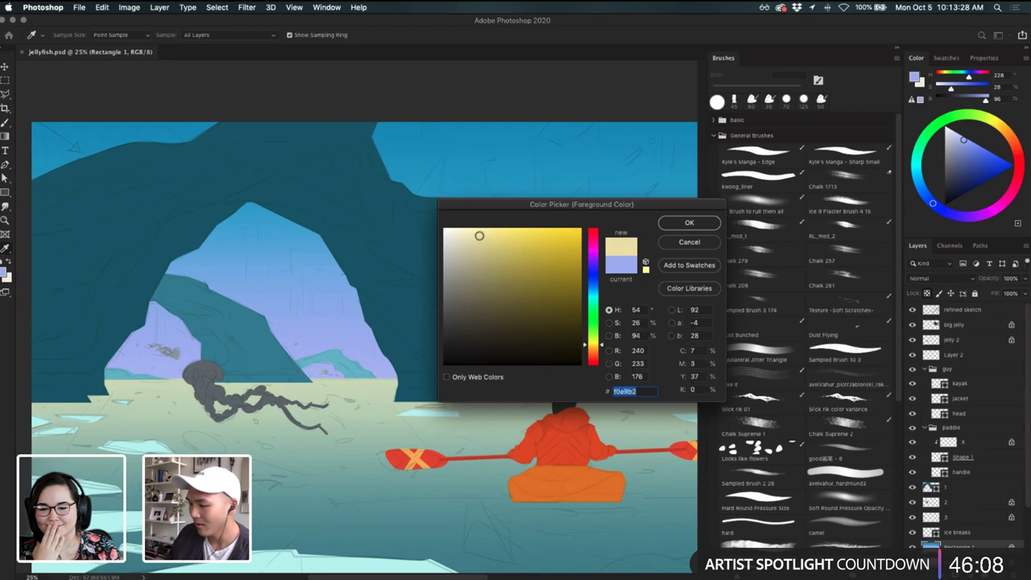
pyautogui.click(690, 223)
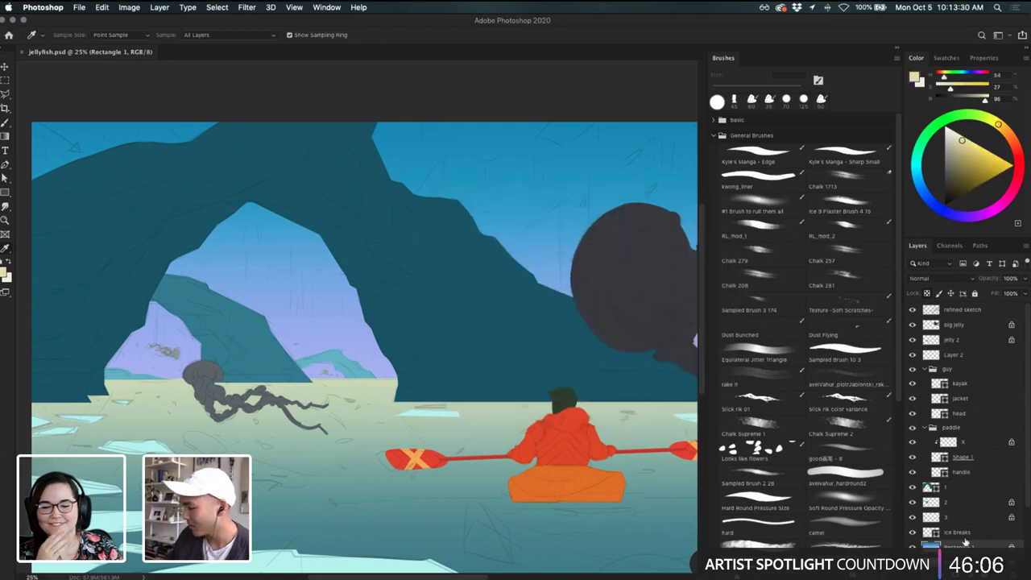
# - Add a new layer above the refined sketch, fill it with black at 100% opacity, and set its blend mode to Color
pyautogui.click(960, 313)
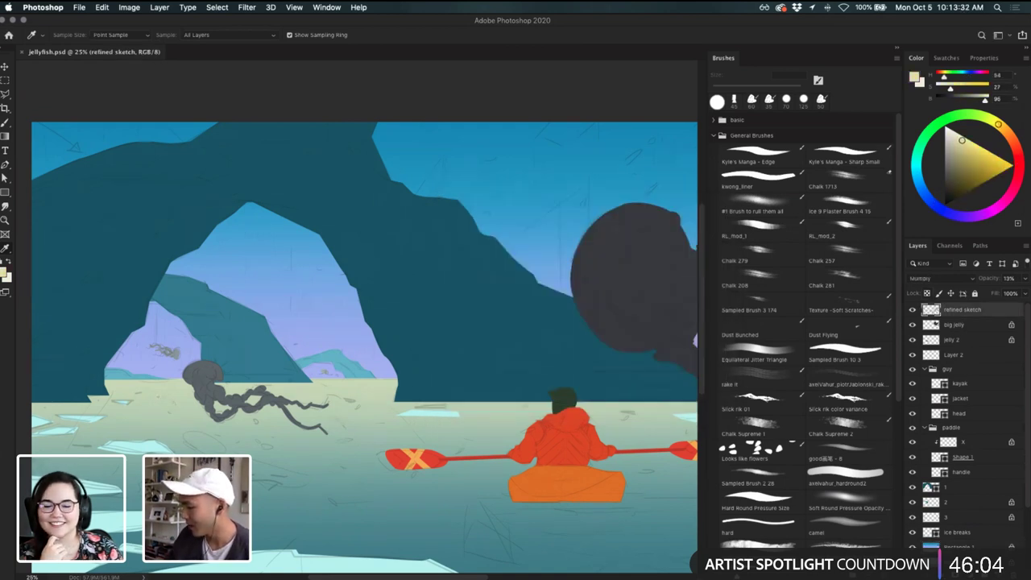
pyautogui.press('shift+alt+super+n')
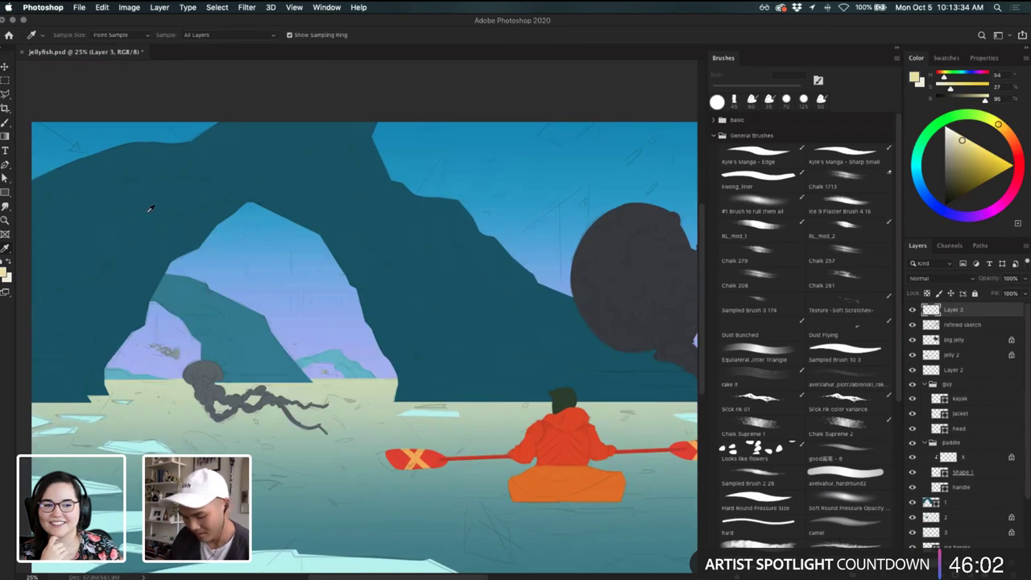
pyautogui.hotkey('shift', 'BackSpace')
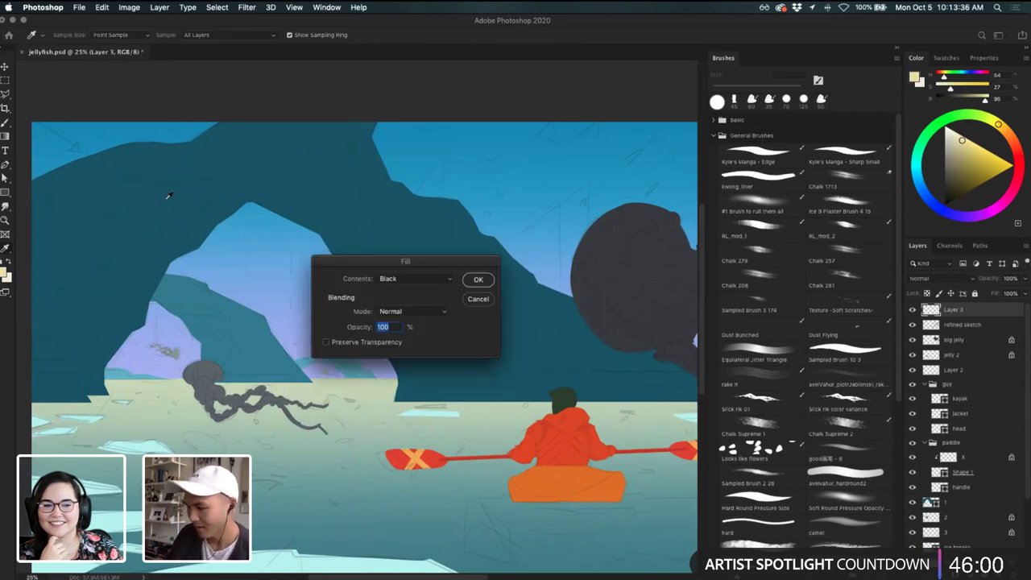
pyautogui.click(478, 279)
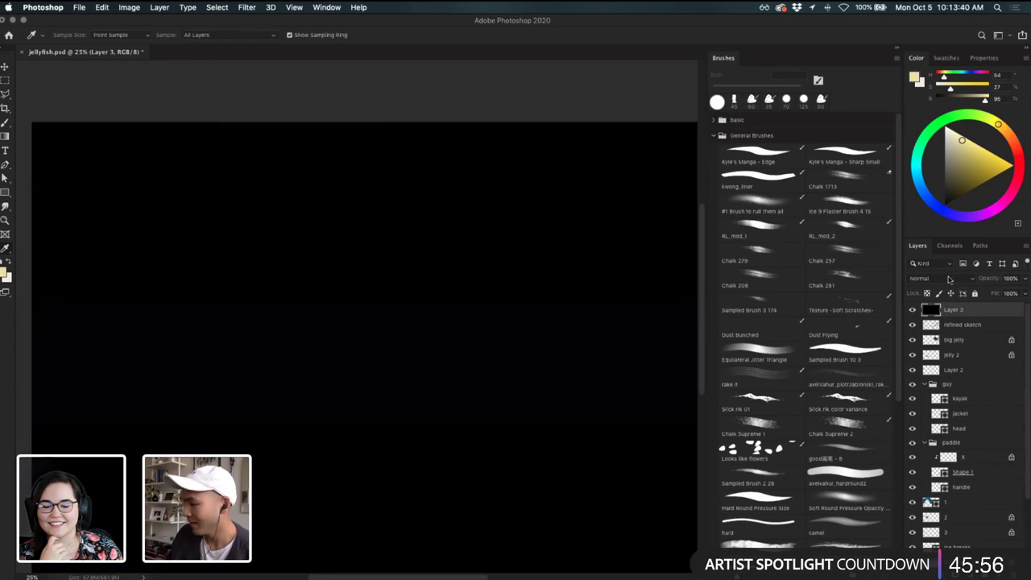
pyautogui.click(947, 279)
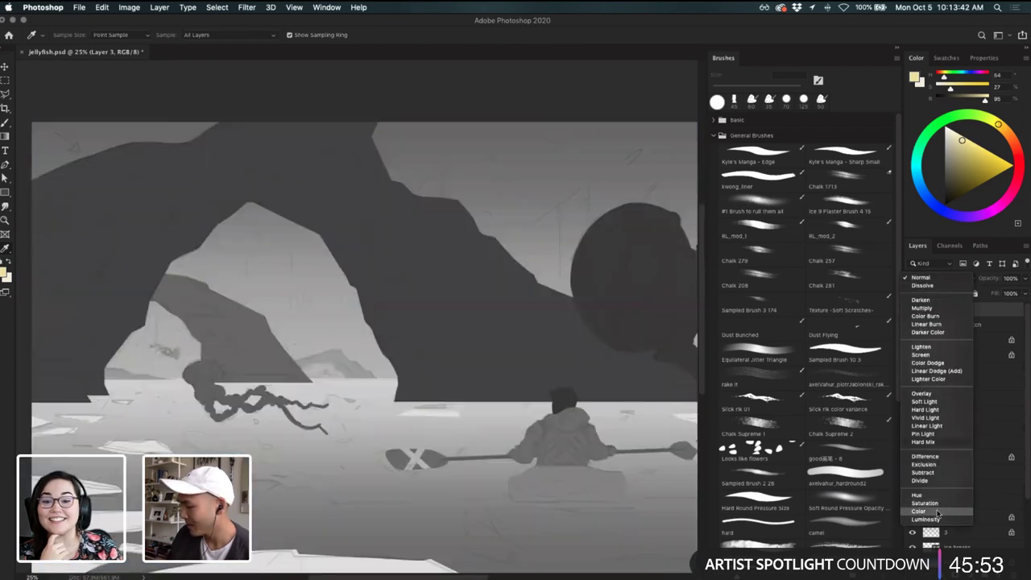
pyautogui.click(937, 513)
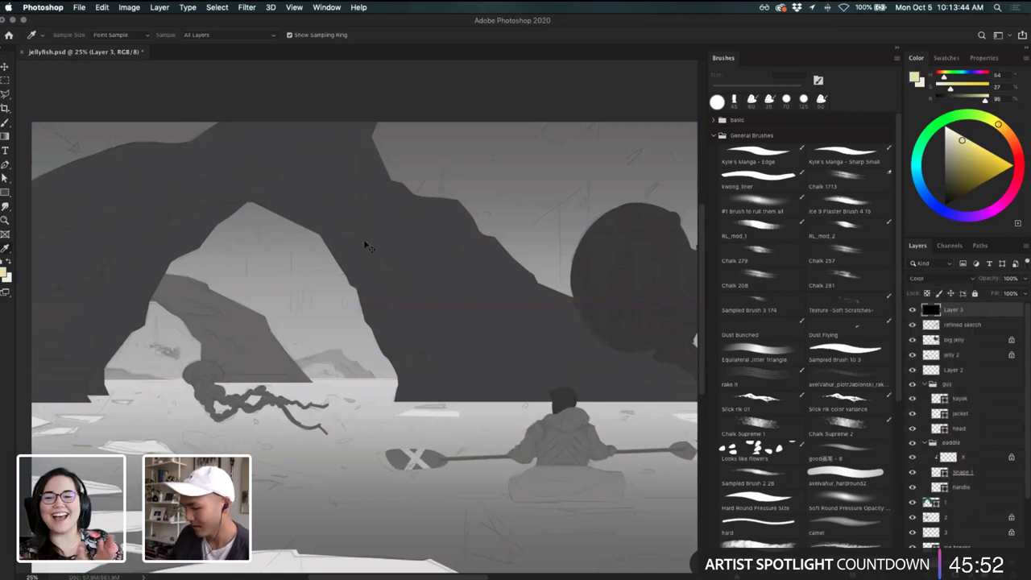
# - Check the whole composition's values in grayscale at thumbnail size and hide the black Color layer
pyautogui.hotkey('ctrl', '-')
pyautogui.hotkey('ctrl', '-')
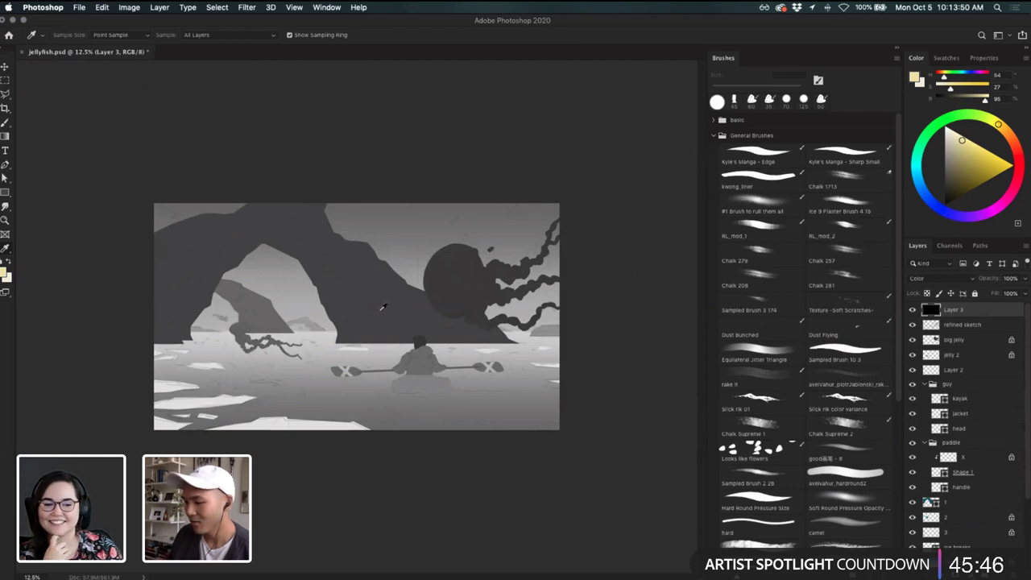
pyautogui.press('v')
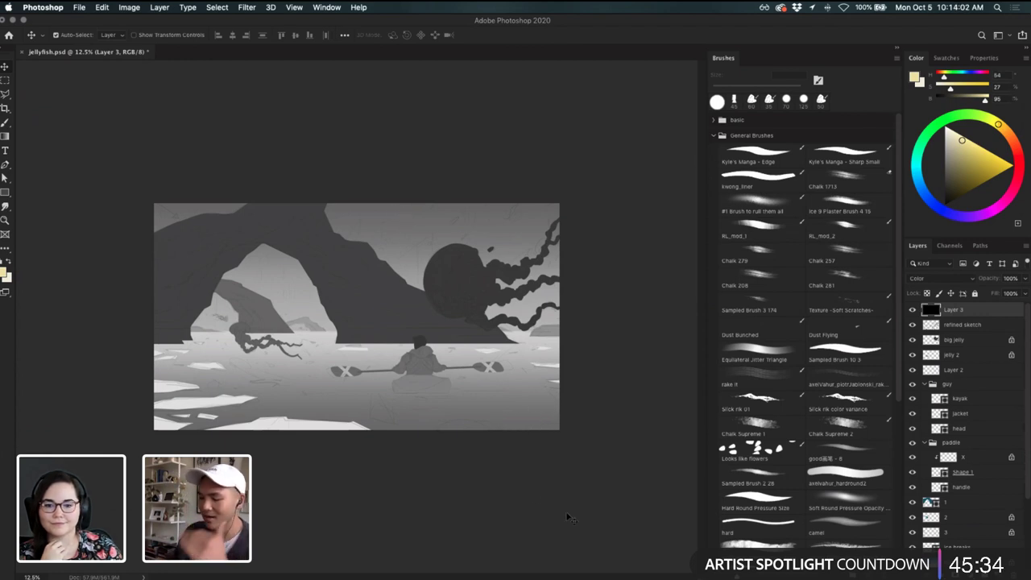
pyautogui.click(910, 311)
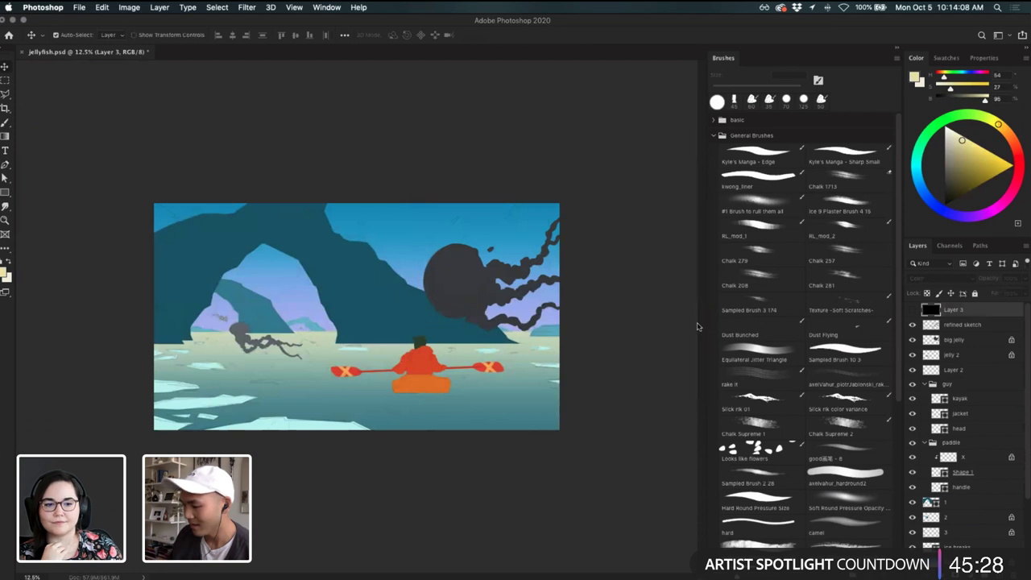
# - Select the sky rectangle, sample the blue in the upper sky as the foreground color, and open it for editing
pyautogui.press('super+equal')
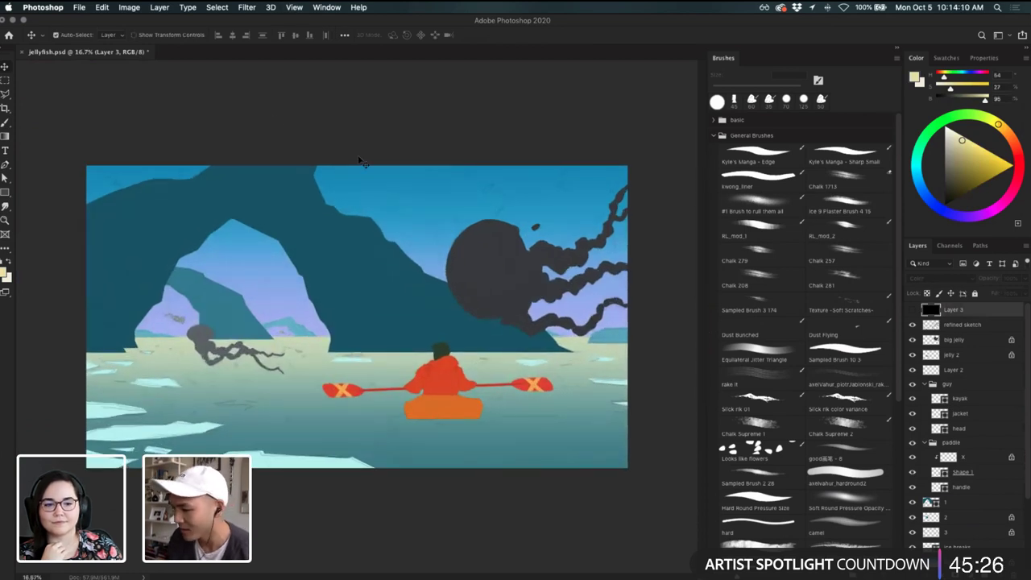
pyautogui.click(382, 179)
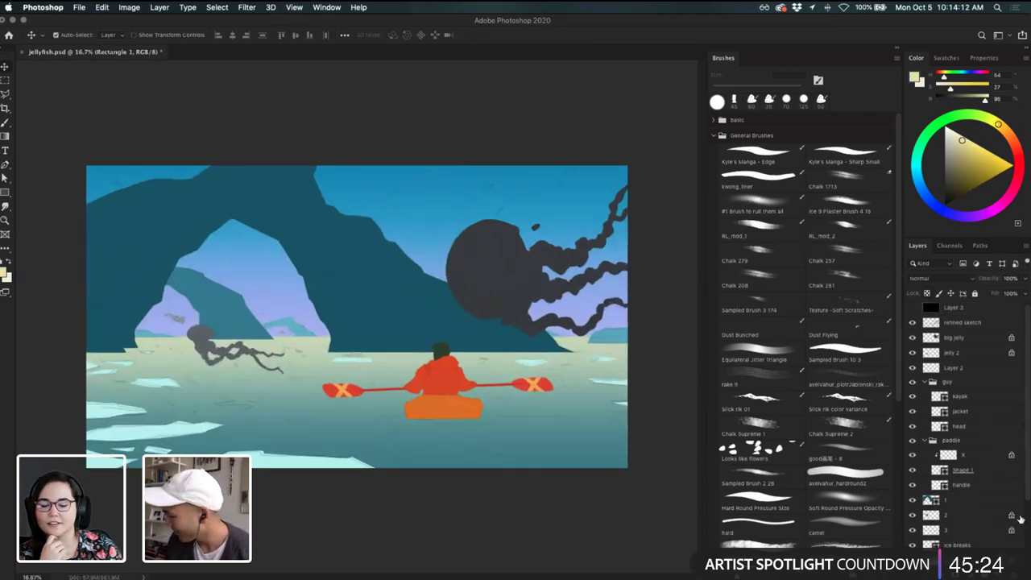
pyautogui.press('i')
pyautogui.click(389, 172)
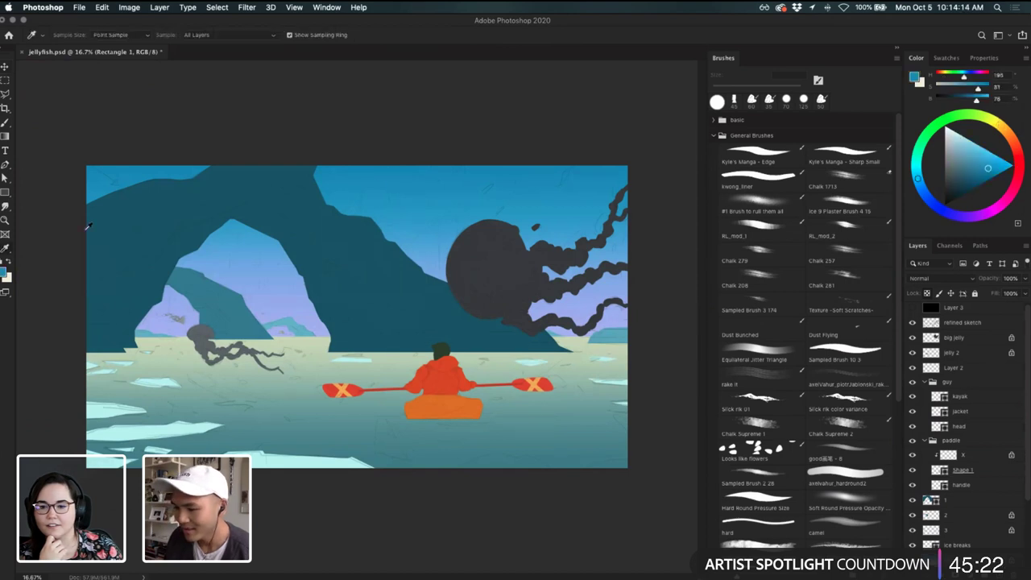
pyautogui.click(5, 274)
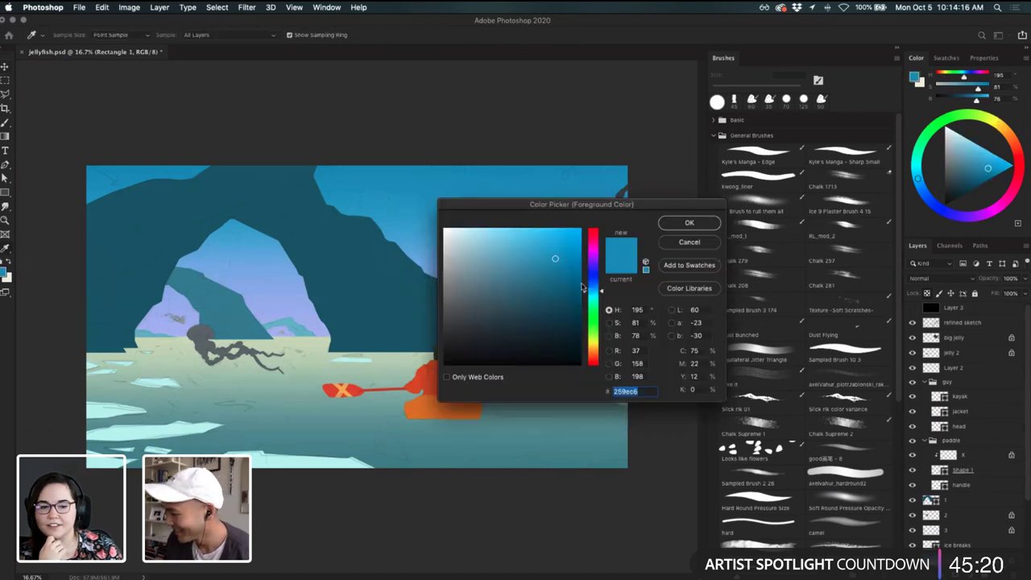
# - Set the foreground colour to deep blue #177797 and darken the upper sky with vertical foreground-to-transparent gradients
pyautogui.moveTo(580, 287)
pyautogui.mouseDown()
pyautogui.moveTo(554, 294)
pyautogui.moveTo(566, 270)
pyautogui.moveTo(560, 283)
pyautogui.mouseUp()
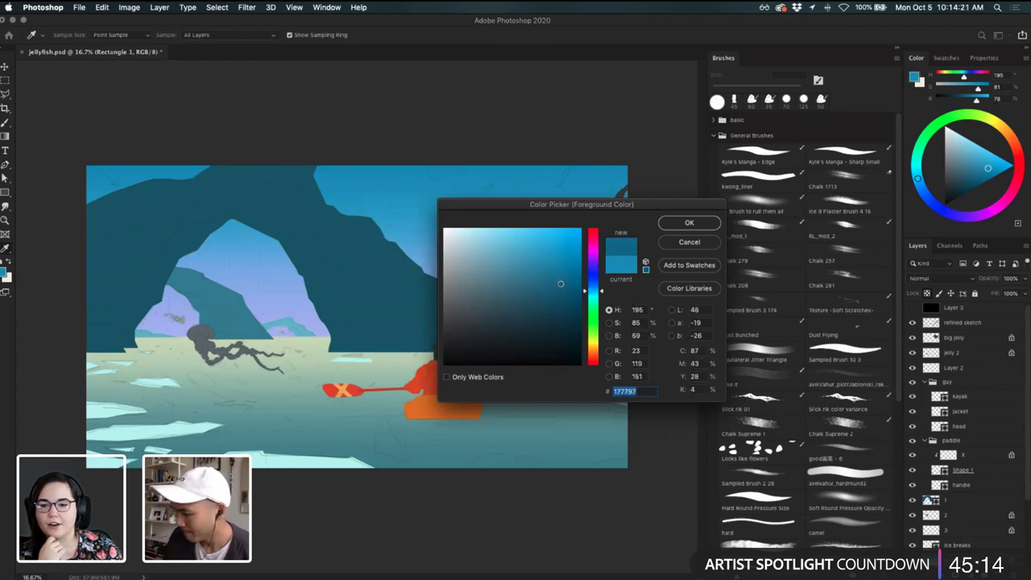
pyautogui.click(689, 222)
pyautogui.press('g')
pyautogui.moveTo(368, 114); pyautogui.dragTo(368, 256)
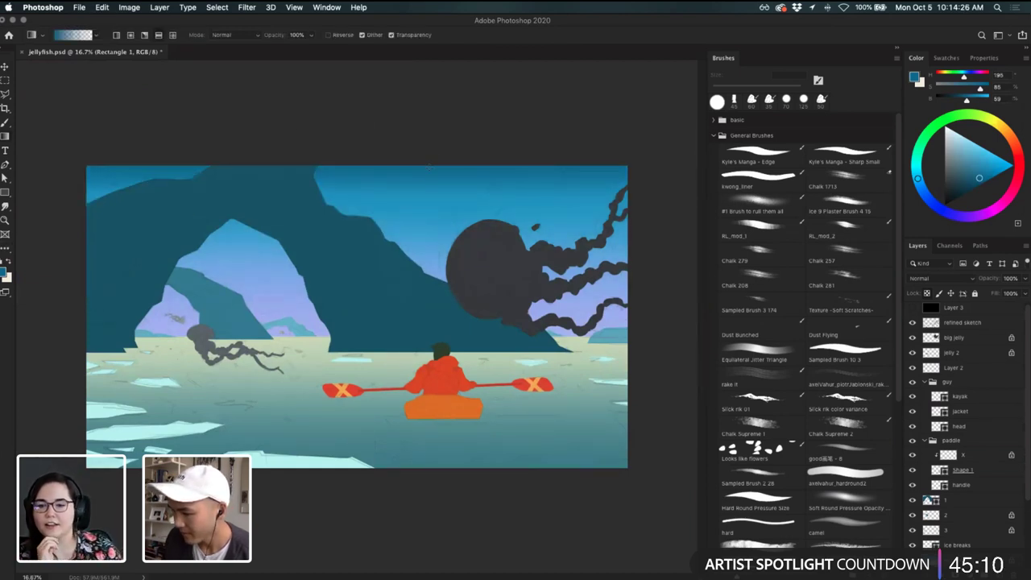
pyautogui.moveTo(450, 138); pyautogui.dragTo(449, 324)
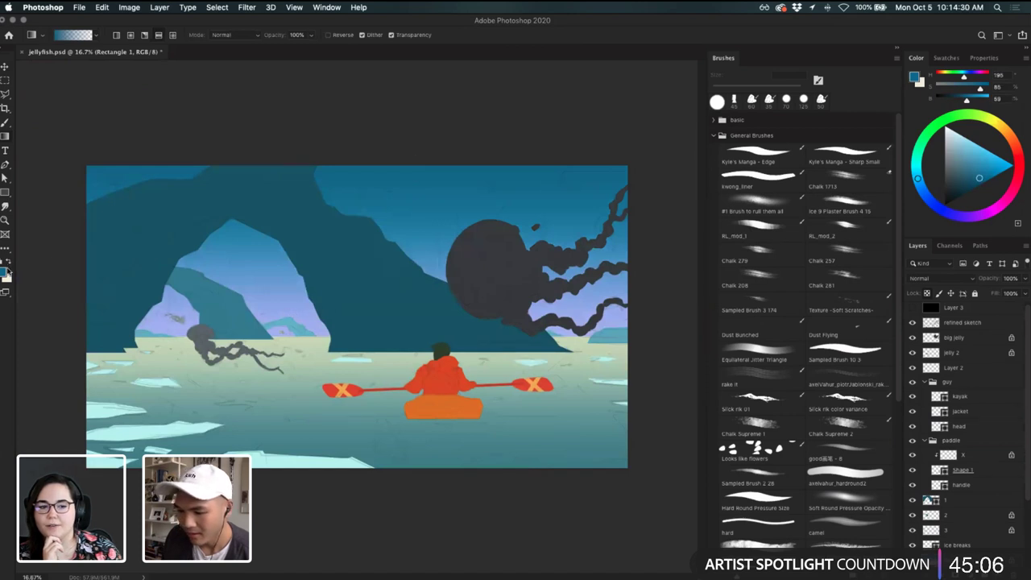
# - Set the foreground colour to muted lavender #bab6da
pyautogui.click(3, 271)
pyautogui.moveTo(495, 273); pyautogui.dragTo(484, 265)
pyautogui.moveTo(594, 326)
pyautogui.mouseDown()
pyautogui.moveTo(593, 349)
pyautogui.moveTo(594, 340)
pyautogui.mouseUp()
pyautogui.click(467, 244)
pyautogui.moveTo(467, 244)
pyautogui.mouseDown()
pyautogui.moveTo(455, 240)
pyautogui.moveTo(465, 247)
pyautogui.mouseUp()
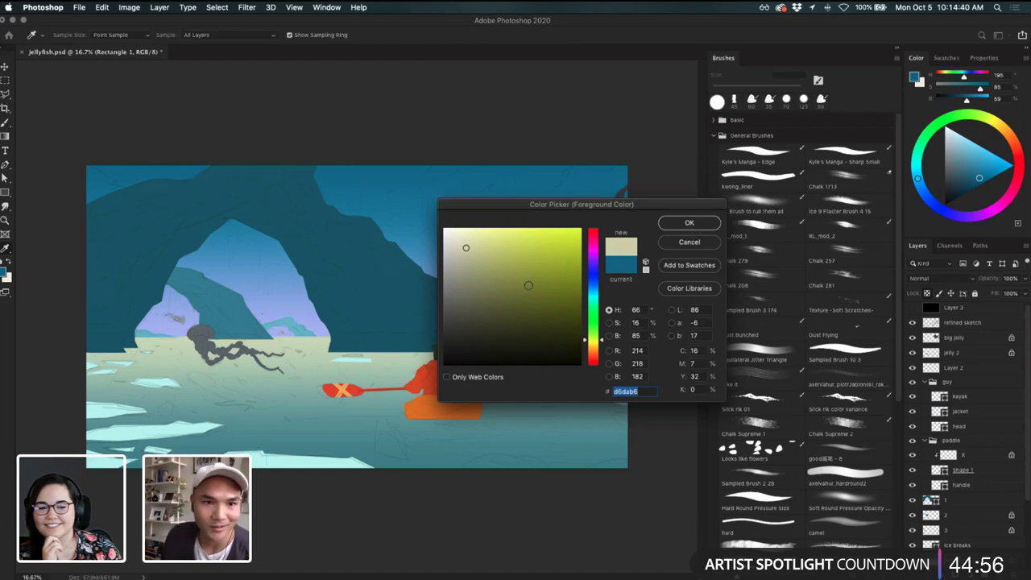
pyautogui.click(593, 270)
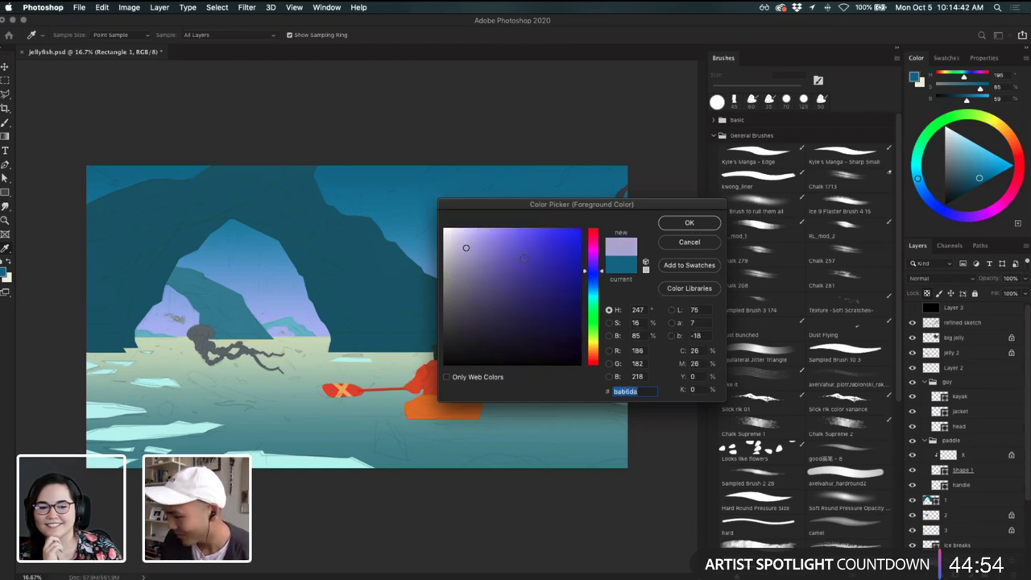
pyautogui.click(692, 223)
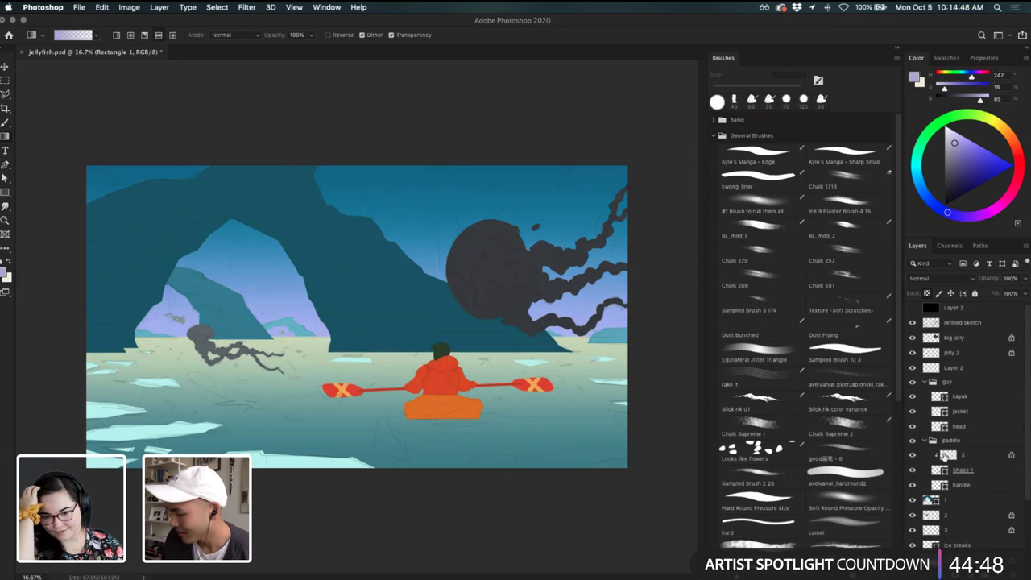
# - Set the foreground to pale blue with hue 184, saturation 13% and brightness 91%, and apply it as a gradient over the lower sky
pyautogui.click(6, 274)
pyautogui.click(461, 240)
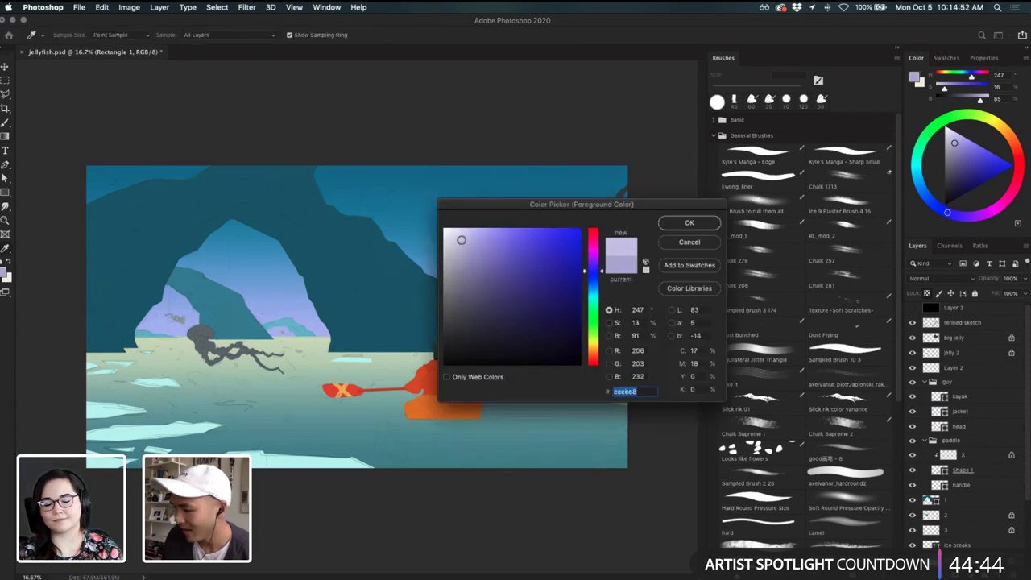
pyautogui.moveTo(596, 291); pyautogui.dragTo(597, 297)
pyautogui.click(690, 223)
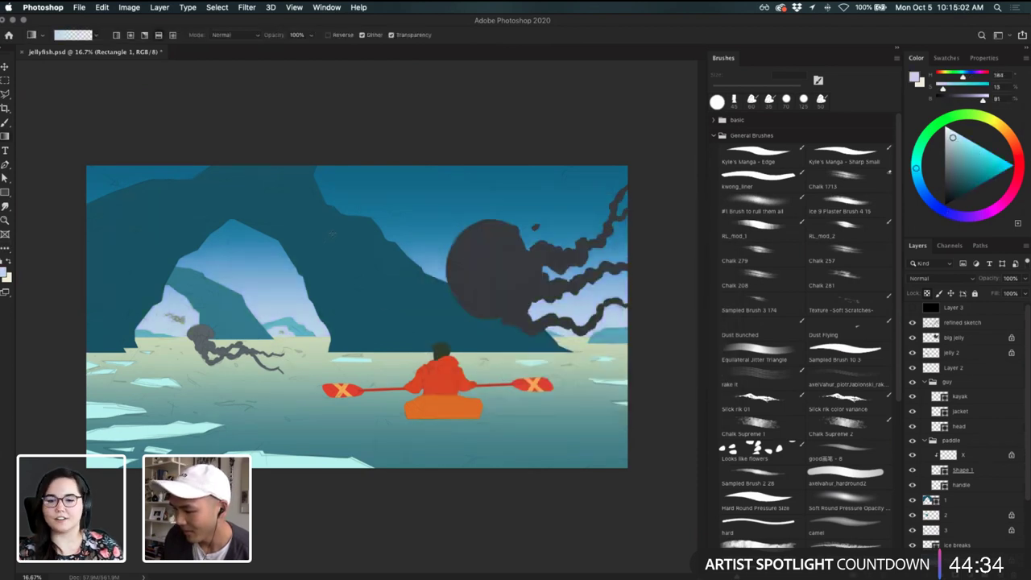
# - Browse the General Brushes for a textured painting brush and choose "#1 Brush to rull them all"
pyautogui.press('b')
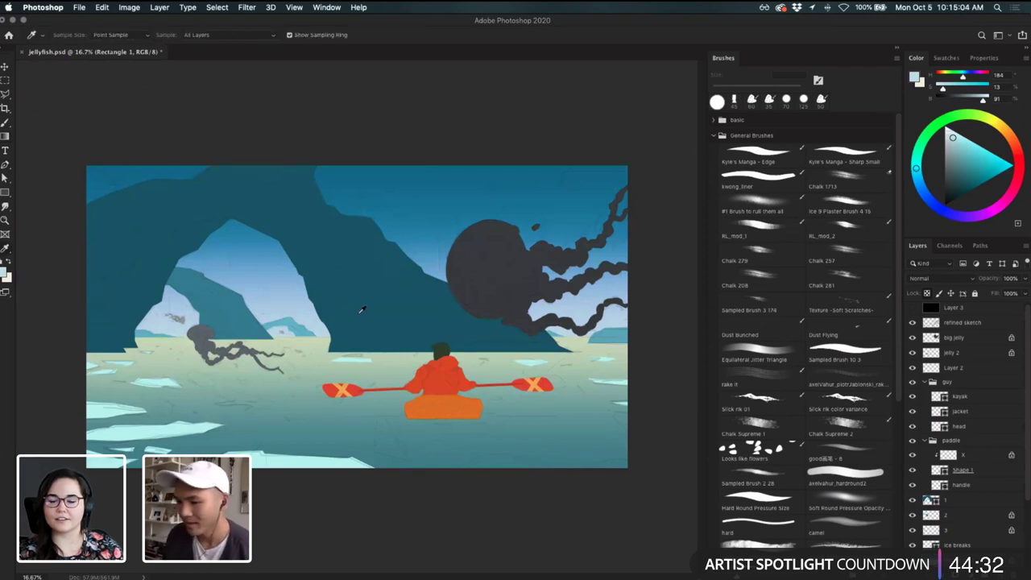
pyautogui.scroll(-4, 858, 276)
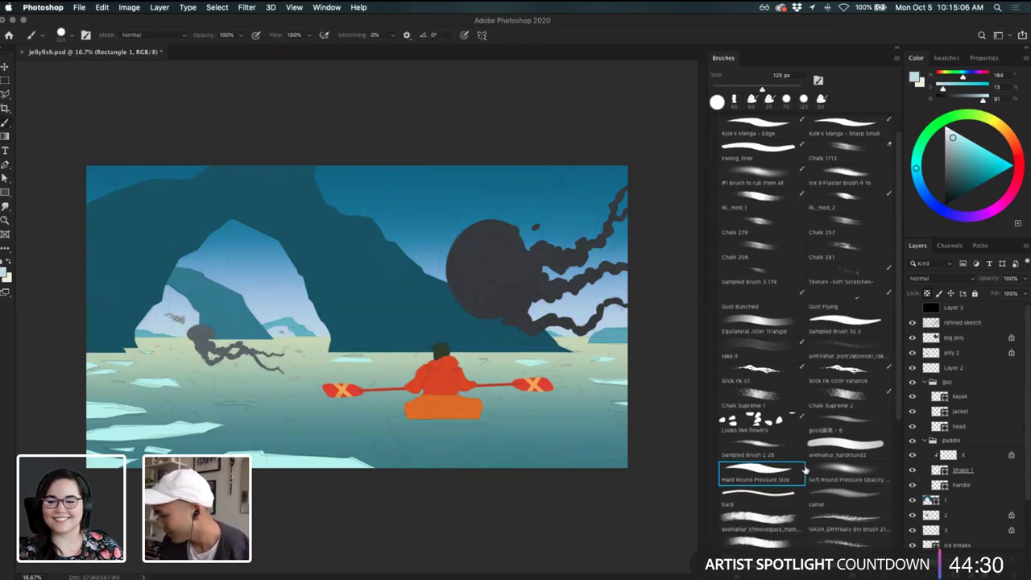
pyautogui.scroll(4, 859, 276)
pyautogui.click(769, 231)
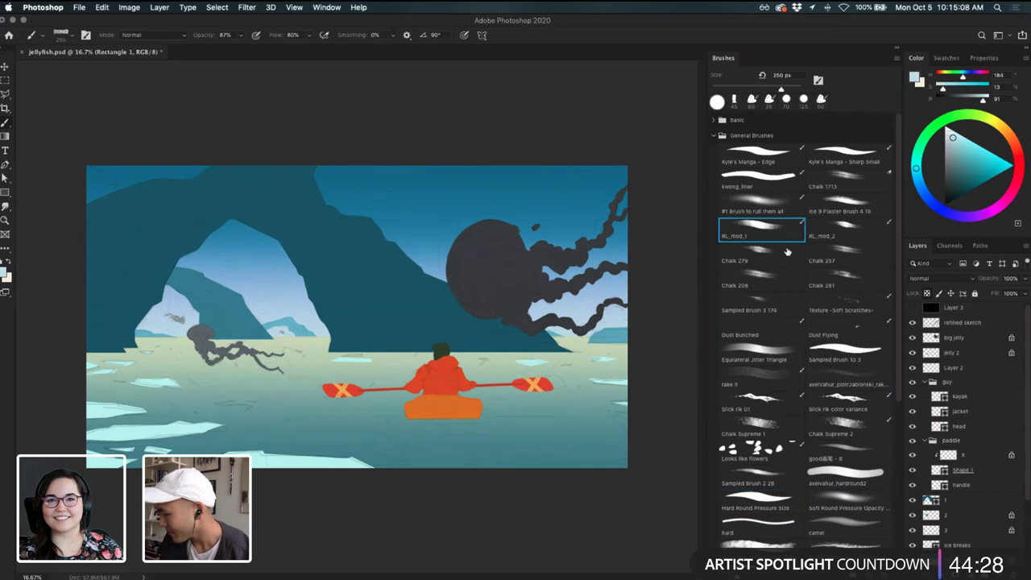
pyautogui.click(785, 252)
pyautogui.click(846, 254)
pyautogui.click(850, 231)
pyautogui.click(852, 201)
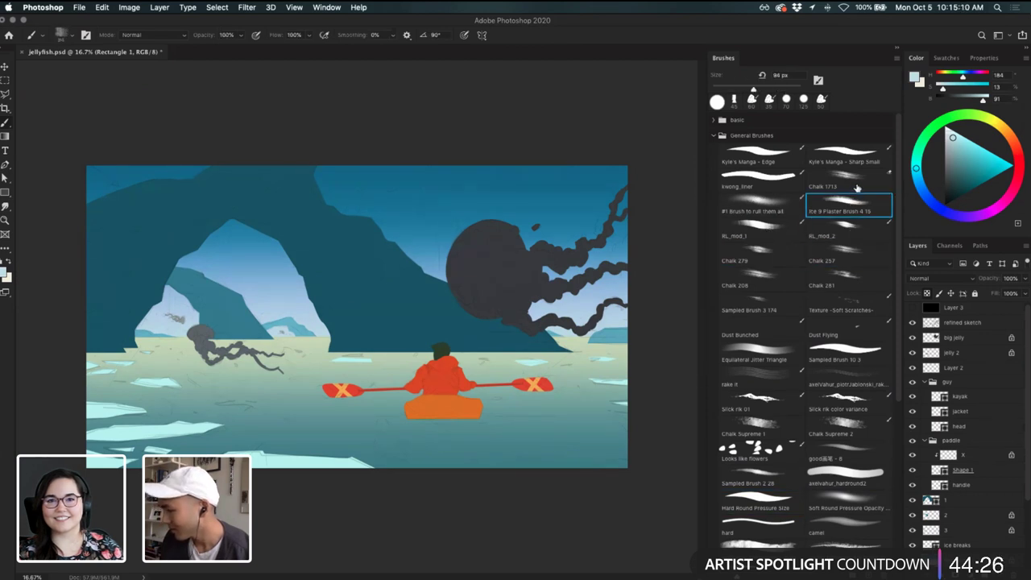
pyautogui.click(784, 211)
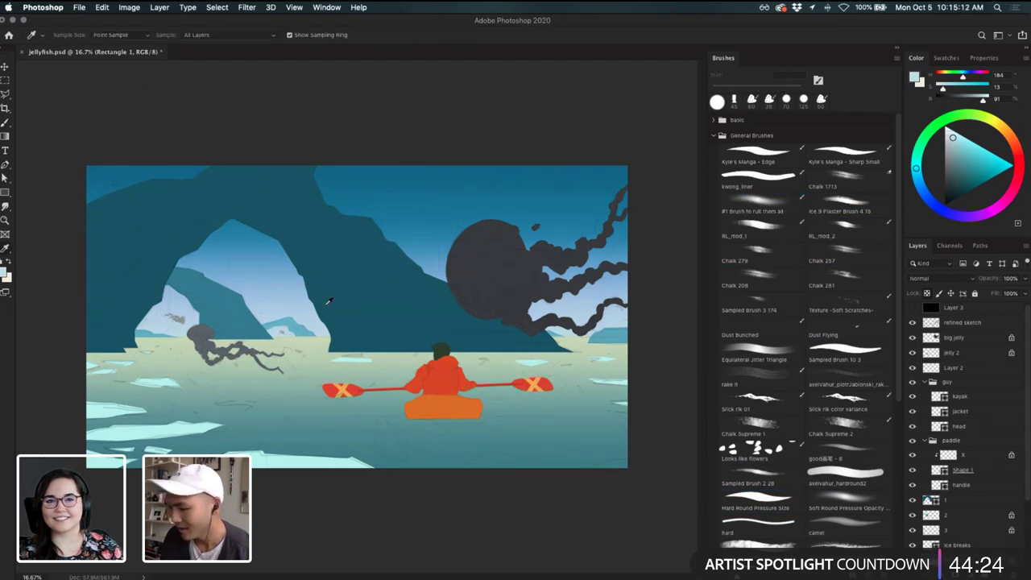
# - Sample the pale blue sky inside the rock arch and enlarge the brush to 800 px for soft sky strokes
pyautogui.keyDown('alt'); pyautogui.click(296, 301); pyautogui.keyUp('alt')
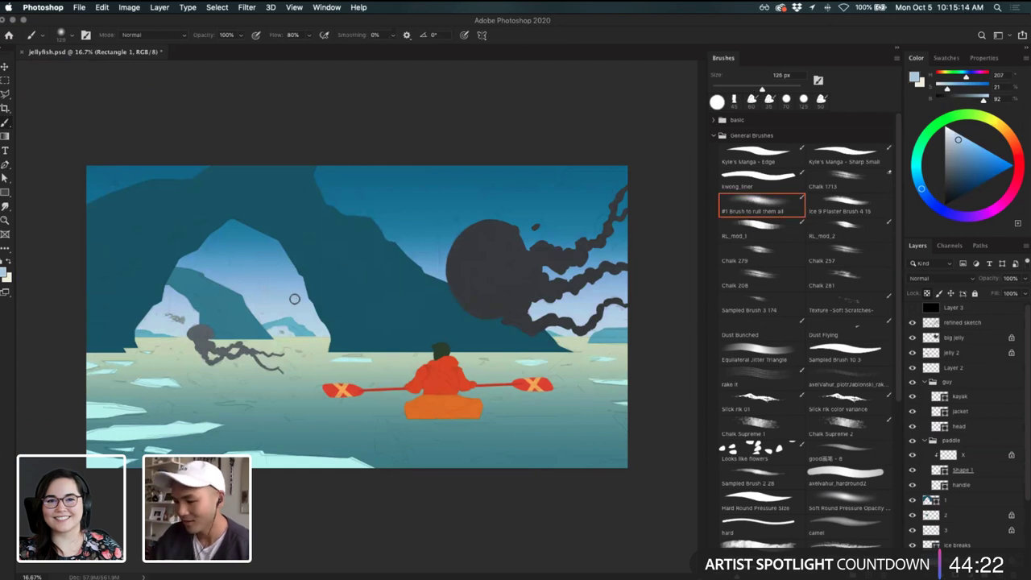
pyautogui.press(']')
pyautogui.press(']')
pyautogui.press(']')
pyautogui.press(']')
pyautogui.press(']')
pyautogui.press(']')
pyautogui.press(']')
pyautogui.press(']')
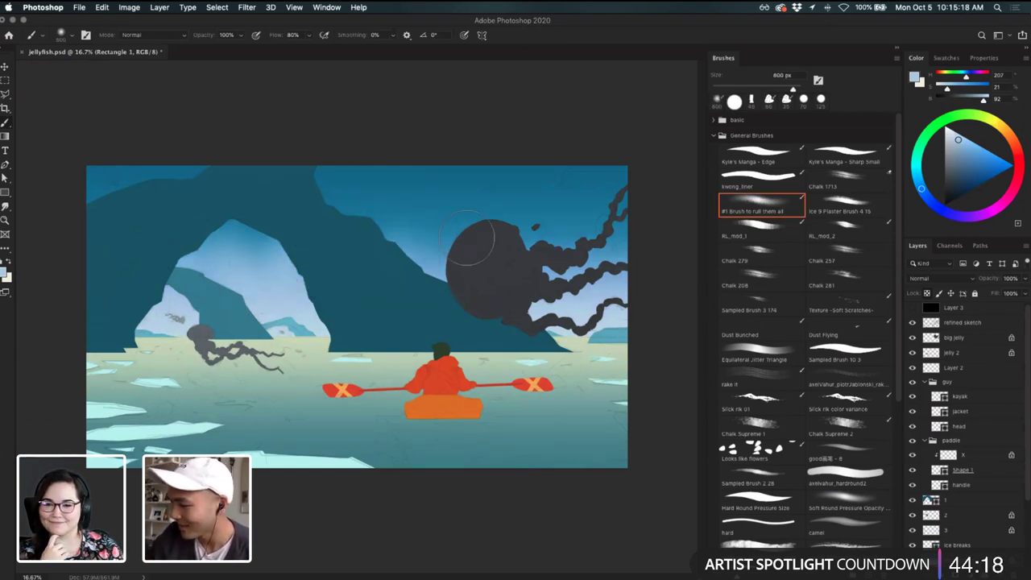
# - Paint soft pale-blue cloud strokes above the rock ridge beside the big jellyfish, using colours sampled from the sky
pyautogui.keyDown('alt'); pyautogui.click(438, 222); pyautogui.keyUp('alt')
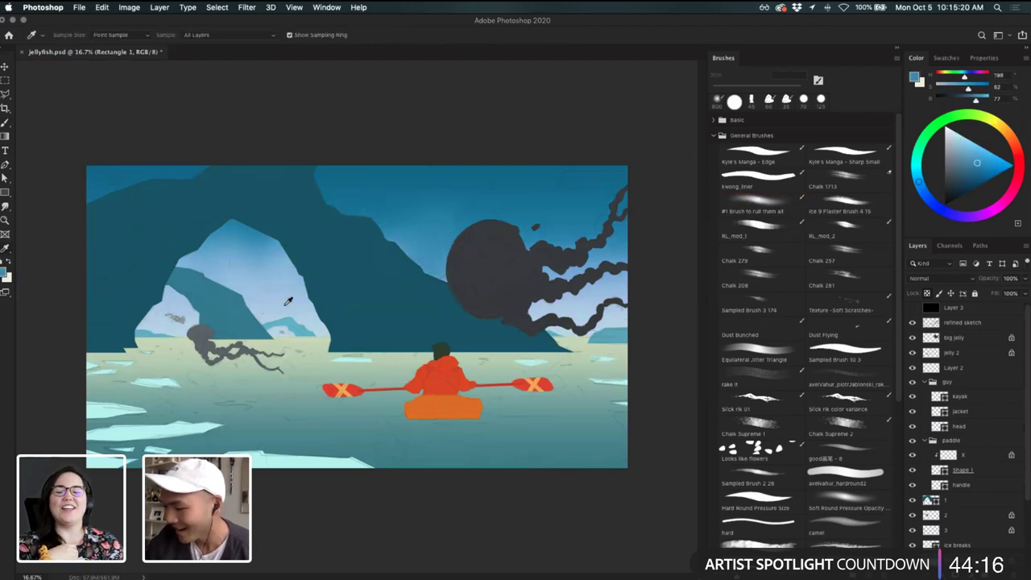
pyautogui.keyDown('alt'); pyautogui.click(285, 305); pyautogui.keyUp('alt')
pyautogui.click(429, 251)
pyautogui.moveTo(391, 234)
pyautogui.mouseDown()
pyautogui.moveTo(412, 233)
pyautogui.moveTo(413, 195)
pyautogui.mouseUp()
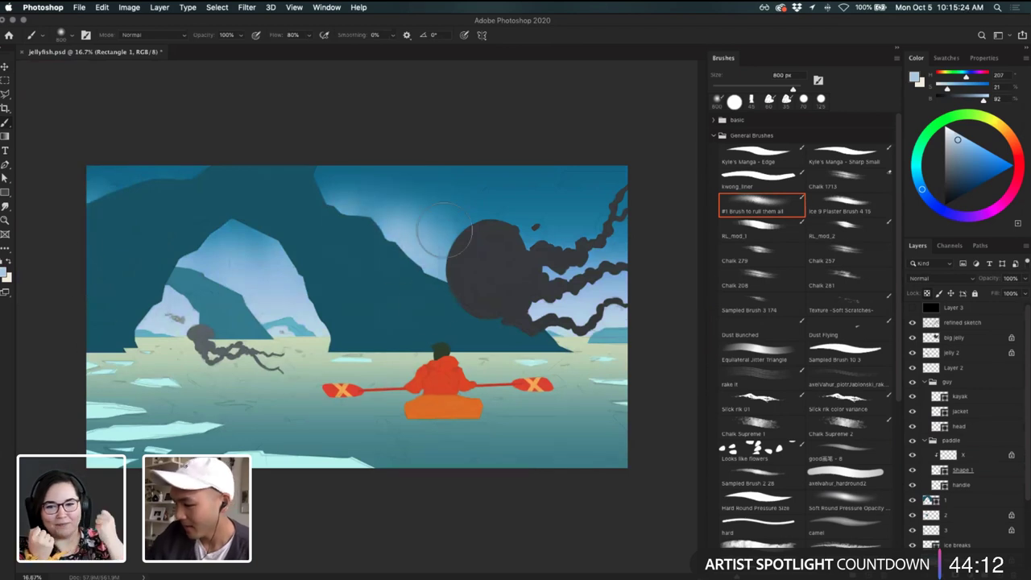
# - Set the brush to 900 px and 75% opacity, then try a cloud stroke along the ridge and undo it
pyautogui.press(']')
pyautogui.press(']')
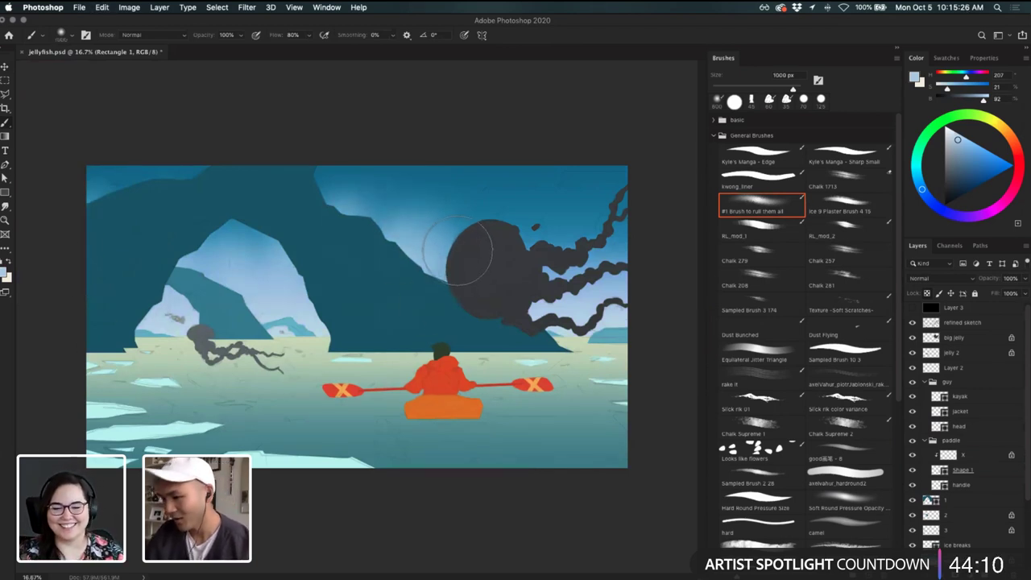
pyautogui.press('[')
pyautogui.moveTo(208, 38); pyautogui.dragTo(198, 38)
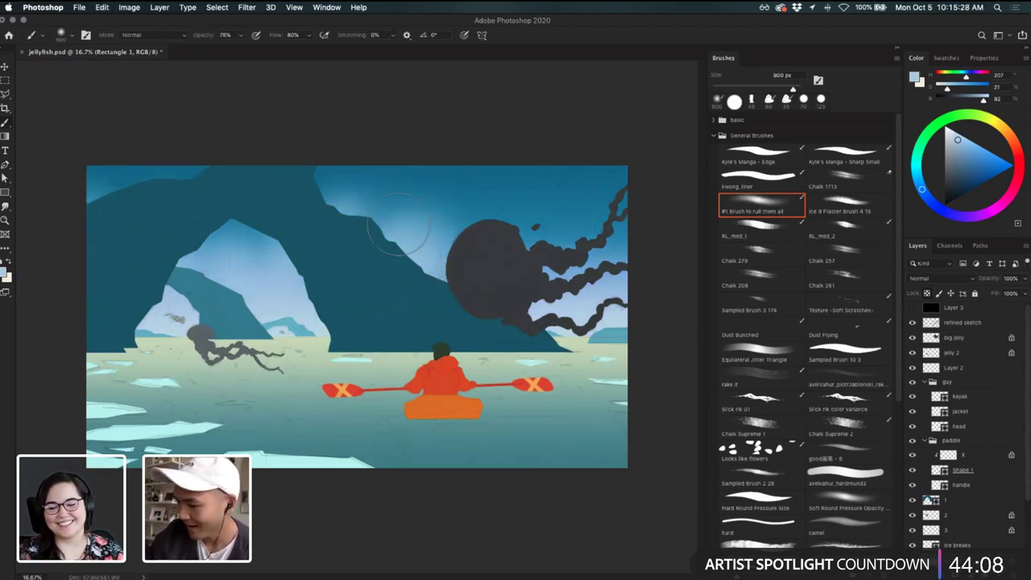
pyautogui.moveTo(405, 251); pyautogui.dragTo(427, 295)
pyautogui.press('super+z')
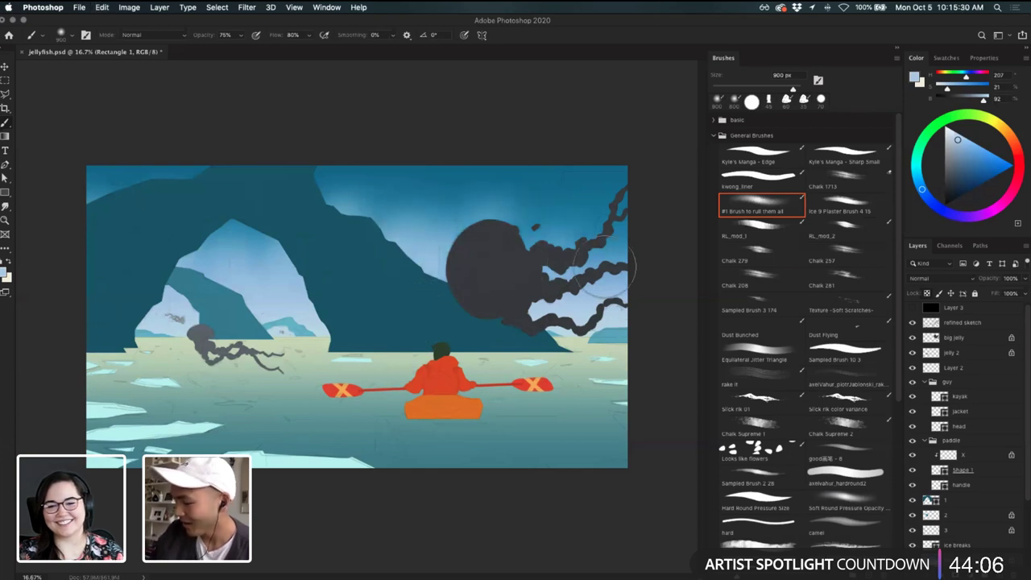
# - Sample a mid blue from the sky between the ridge and the big jellyfish and blend the cloud strokes
pyautogui.press('i')
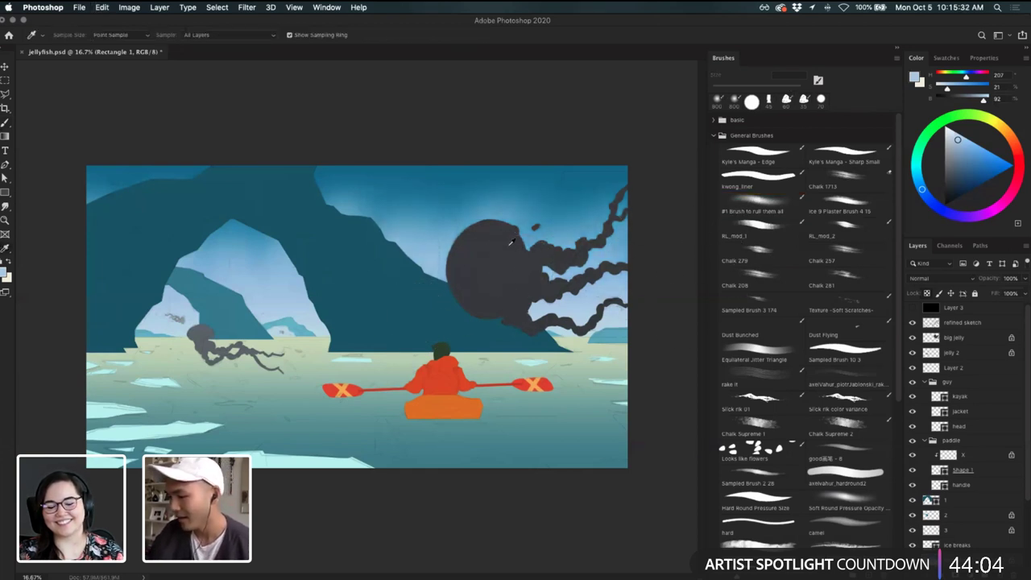
pyautogui.click(430, 220)
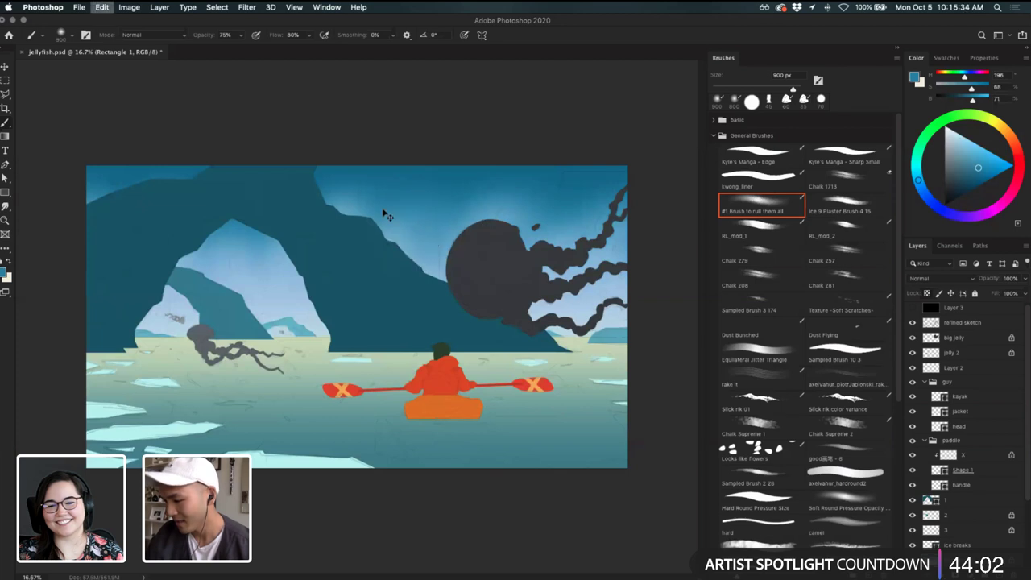
pyautogui.press('b')
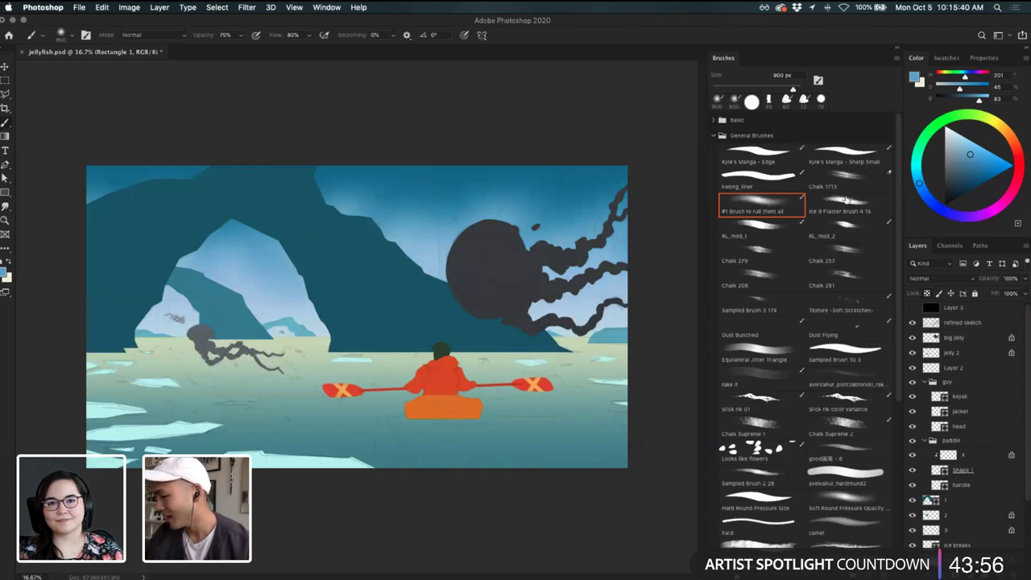
# - Paint sampled sky blue behind the big jellyfish's tentacles with the Chalk 279 brush at 600 px
pyautogui.click(761, 252)
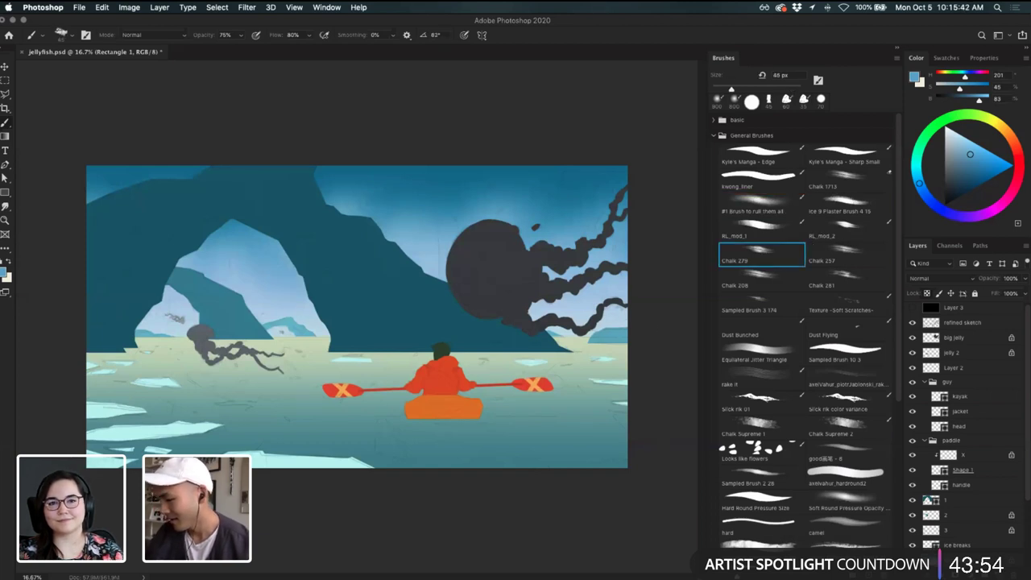
pyautogui.keyDown('alt'); pyautogui.click(564, 228); pyautogui.keyUp('alt')
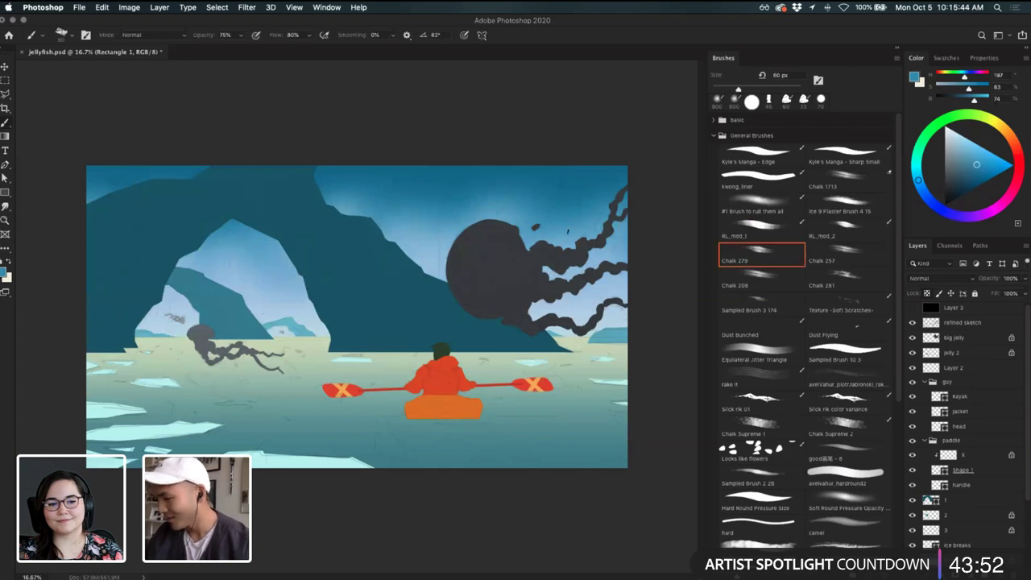
pyautogui.press(']')
pyautogui.press(']')
pyautogui.press(']')
pyautogui.press(']')
pyautogui.press(']')
pyautogui.press(']')
pyautogui.press(']')
pyautogui.press(']')
pyautogui.press(']')
pyautogui.press(']')
pyautogui.press(']')
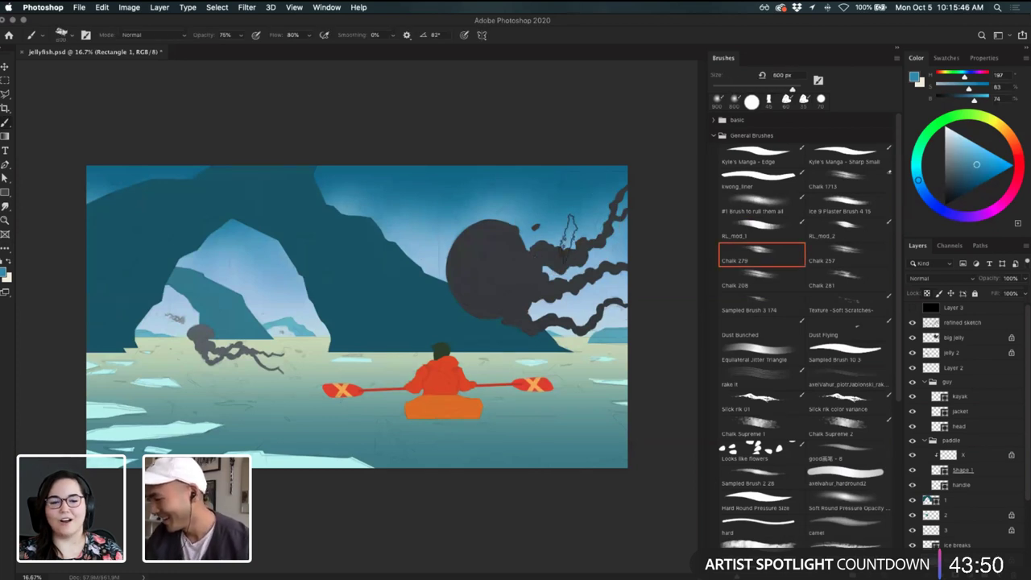
pyautogui.moveTo(568, 234); pyautogui.dragTo(619, 245)
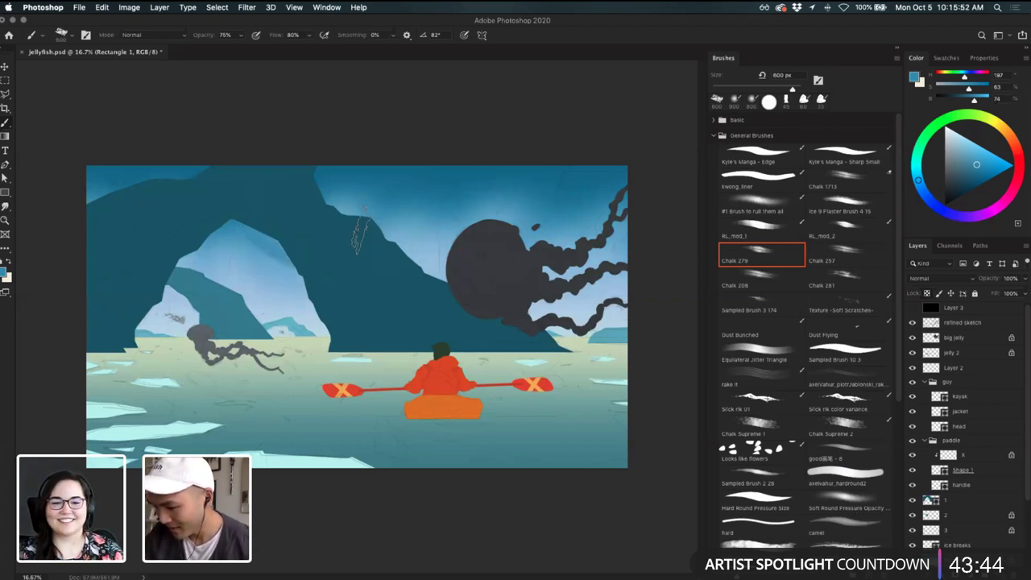
# - Enlarge the Chalk 279 brush to 1000 px and add broader textured strokes to the sky
pyautogui.press(']')
pyautogui.press(']')
pyautogui.press(']')
pyautogui.press(']')
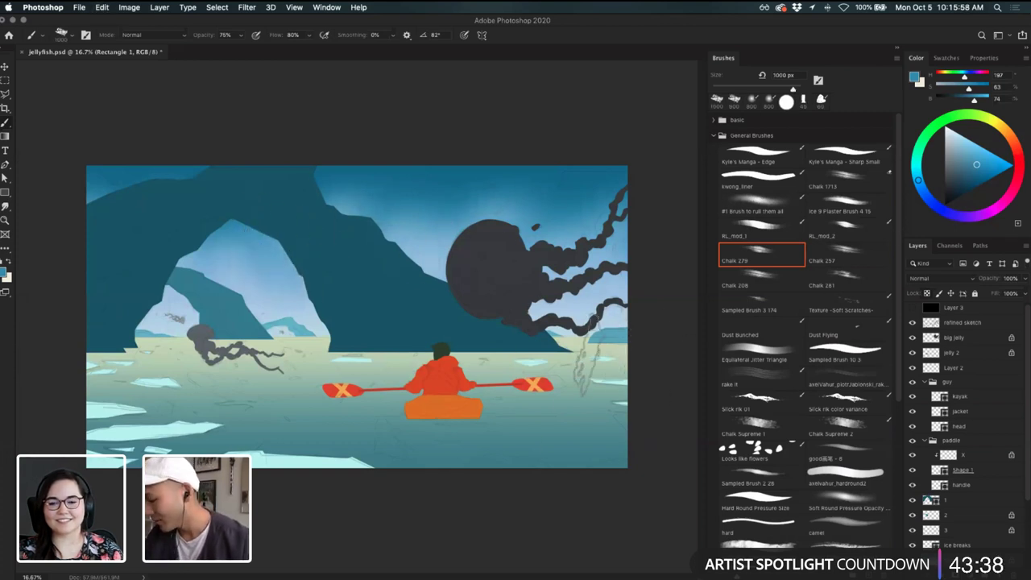
# - Select the water layer Rectangle 2 for painting
pyautogui.press('v')
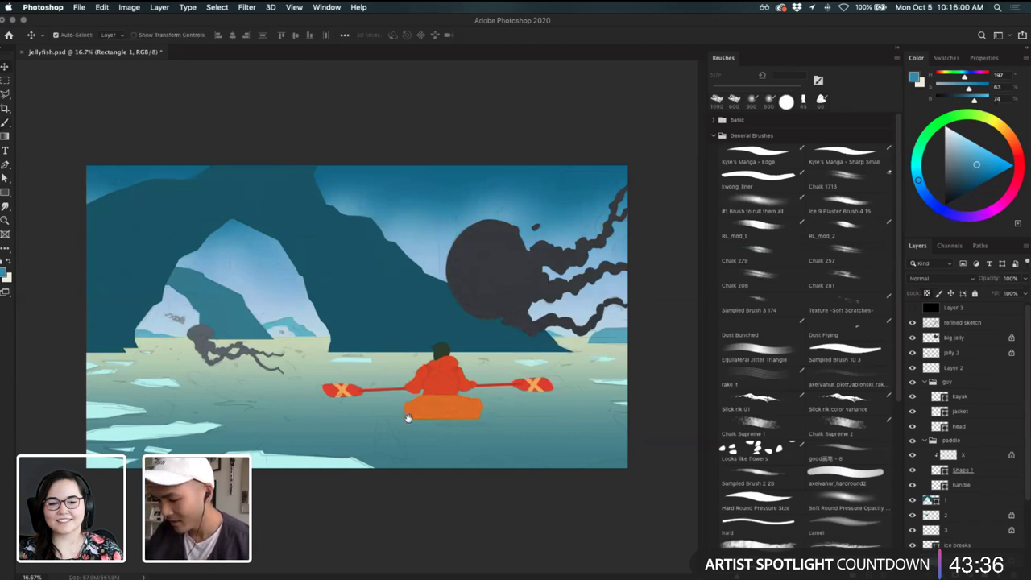
pyautogui.press('i')
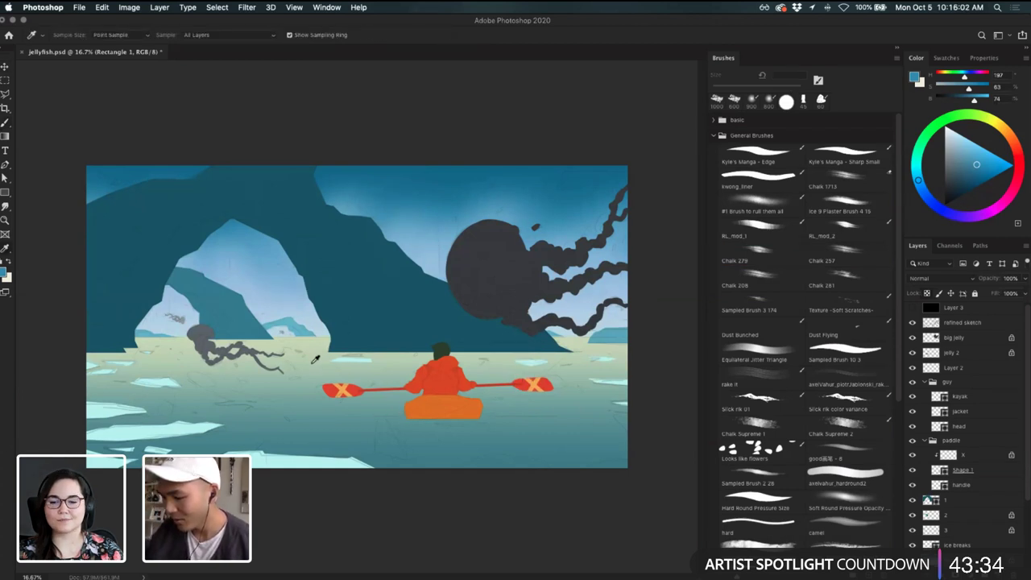
pyautogui.keyDown('super'); pyautogui.click(314, 365); pyautogui.keyUp('super')
pyautogui.press('b')
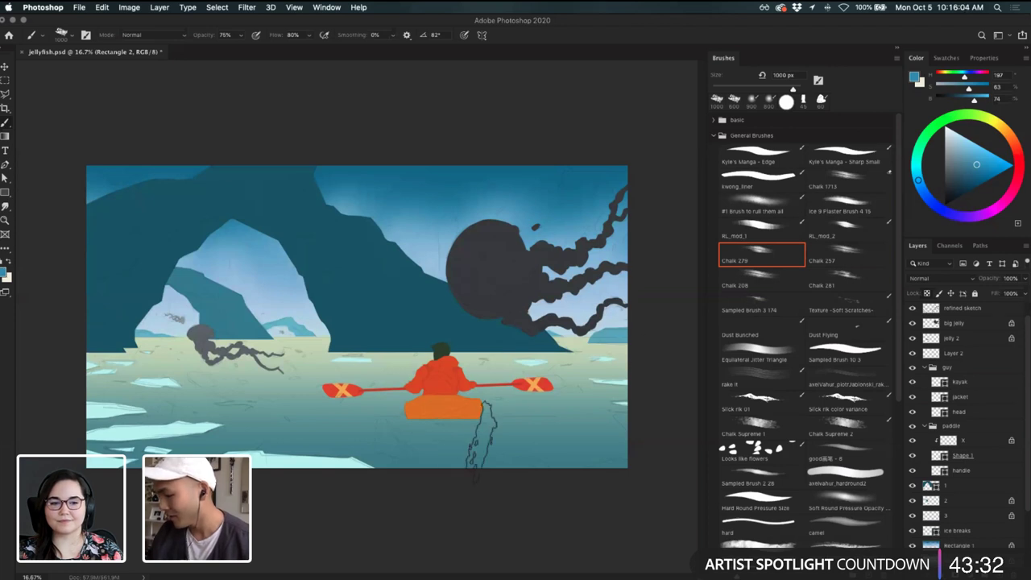
# - Sample muted teal and pale green tones from the water beside the left paddle blade
pyautogui.press('i')
pyautogui.click(311, 417)
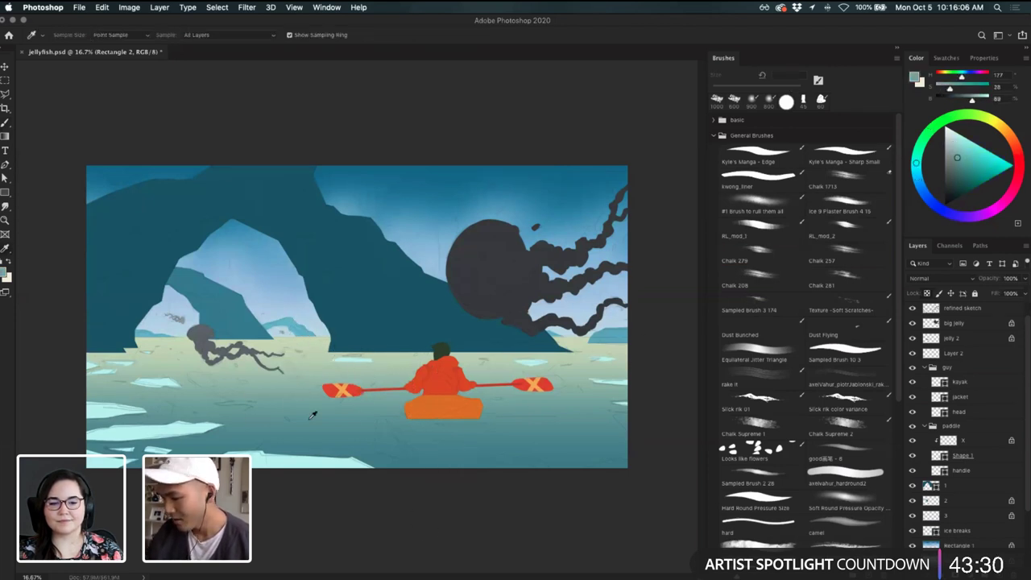
pyautogui.click(318, 368)
pyautogui.press('b')
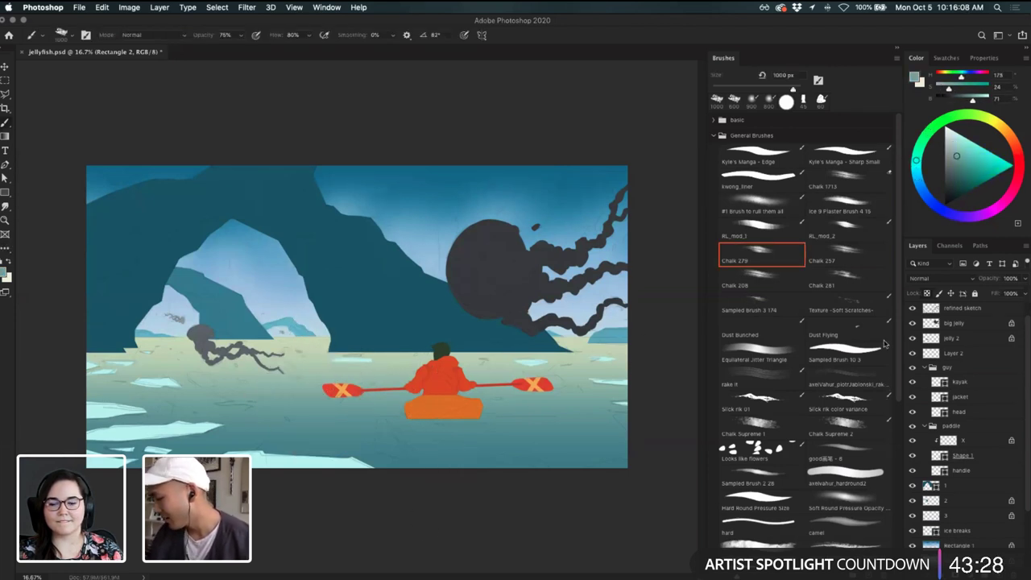
pyautogui.press('i')
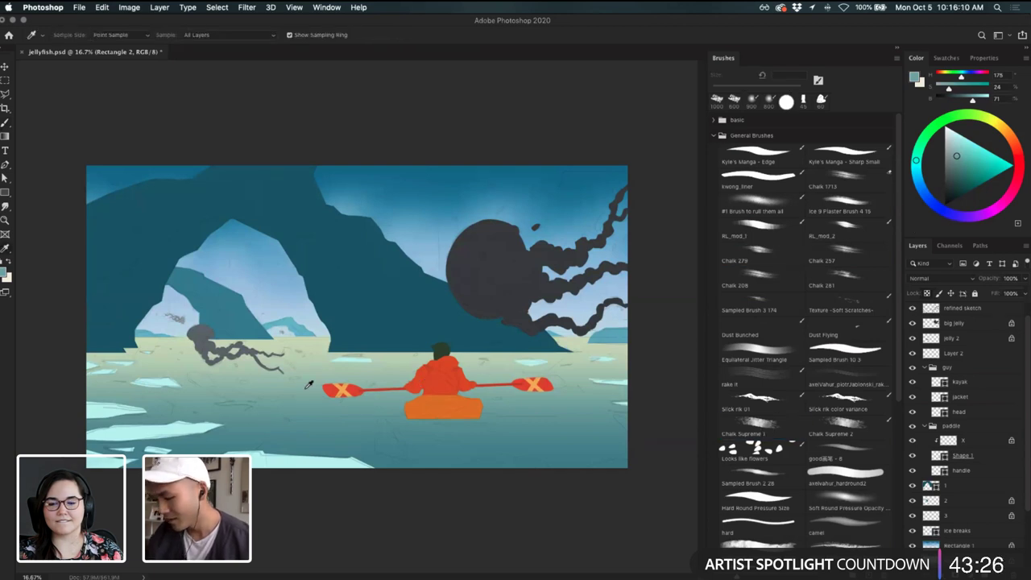
pyautogui.click(309, 393)
pyautogui.press('b')
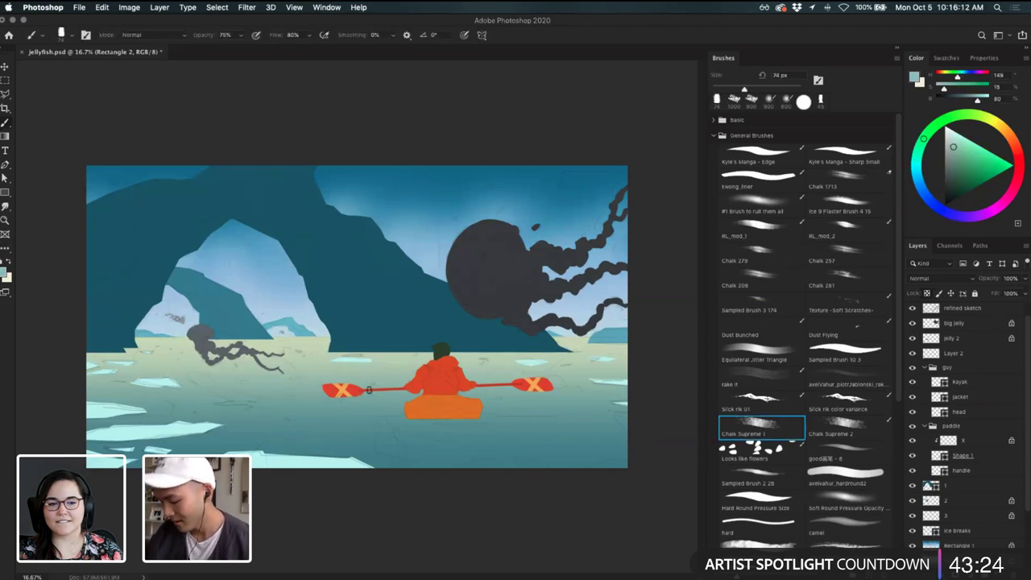
# - Set up the Chalk Supreme 1 brush at 500 px for texturing the water
pyautogui.press(']')
pyautogui.press(']')
pyautogui.press(']')
pyautogui.press(']')
pyautogui.press(']')
pyautogui.press(']')
pyautogui.press(']')
pyautogui.press(']')
pyautogui.press(']')
pyautogui.press(']')
pyautogui.press(']')
pyautogui.press(']')
pyautogui.press(']')
pyautogui.press(']')
pyautogui.press(']')
pyautogui.press(']')
pyautogui.press(']')
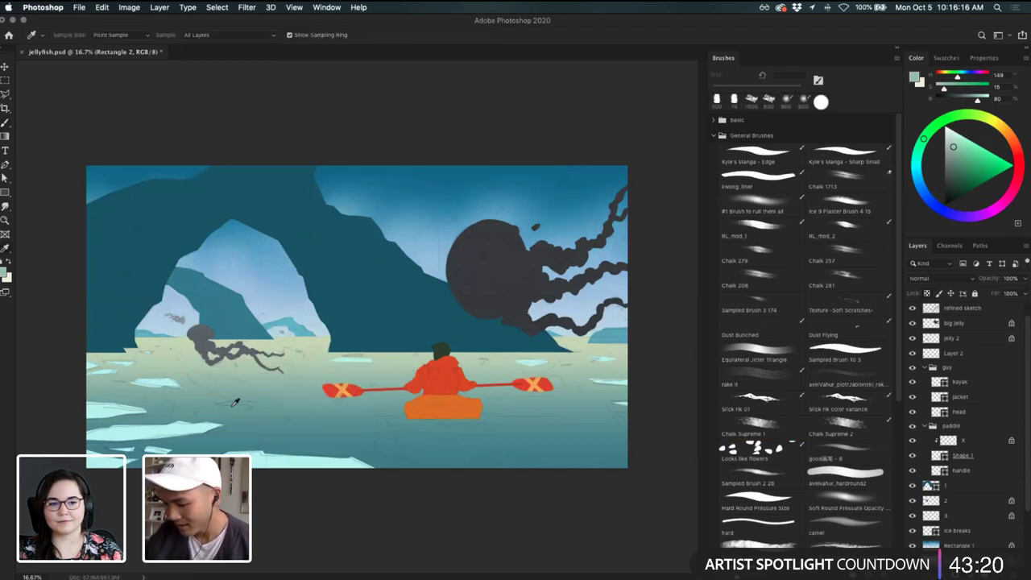
# - Sample mid teal, lighter teal and pale green from the water below the distant jellyfish and blend textured strokes there
pyautogui.keyDown('alt'); pyautogui.click(216, 403); pyautogui.keyUp('alt')
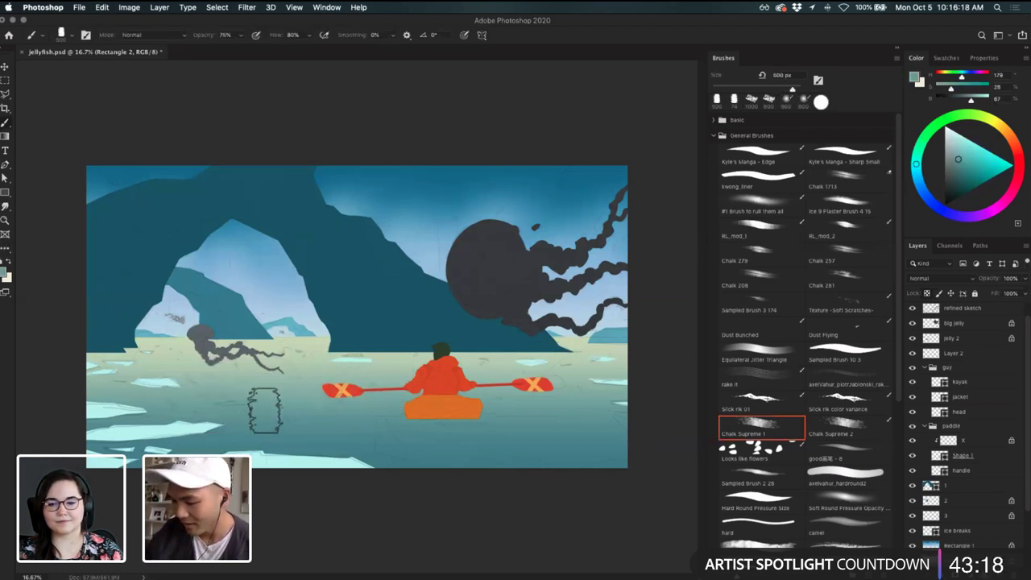
pyautogui.keyDown('alt'); pyautogui.click(191, 388); pyautogui.keyUp('alt')
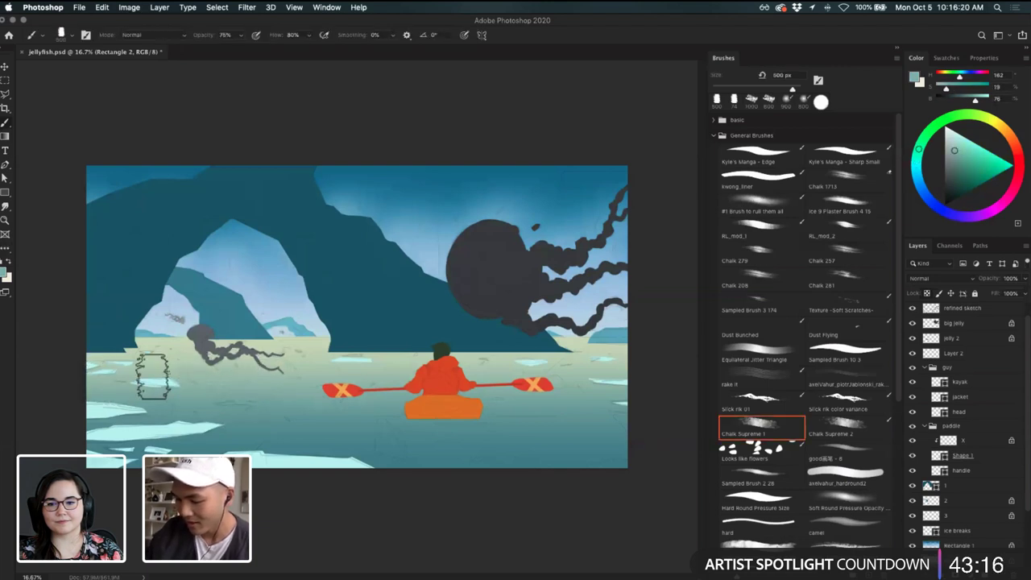
pyautogui.press('i')
pyautogui.click(169, 357)
pyautogui.press('b')
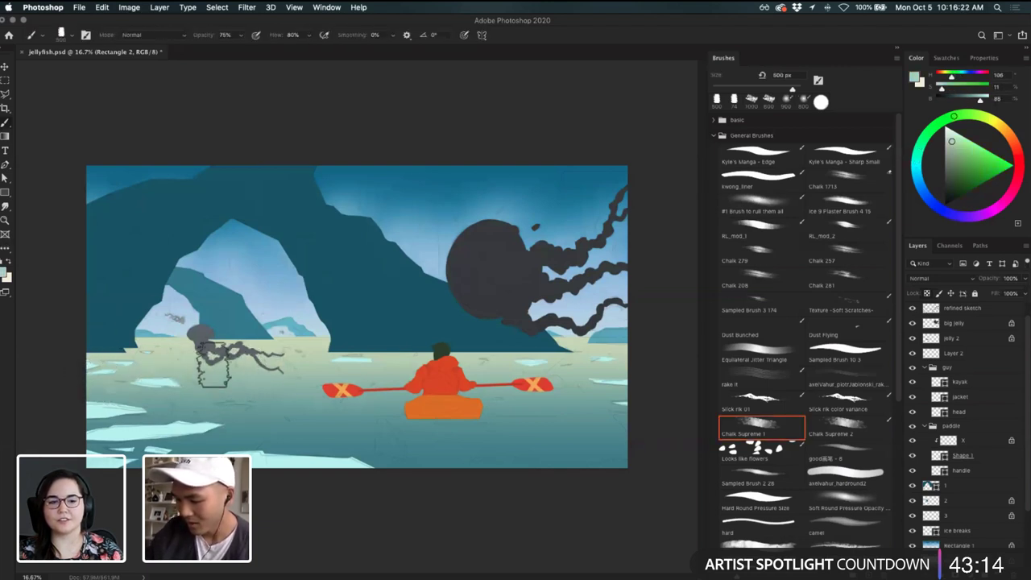
# - Try a paler green-grey foreground colour, #dae5d7, on the water around the distant jellyfish
pyautogui.click(5, 273)
pyautogui.click(455, 242)
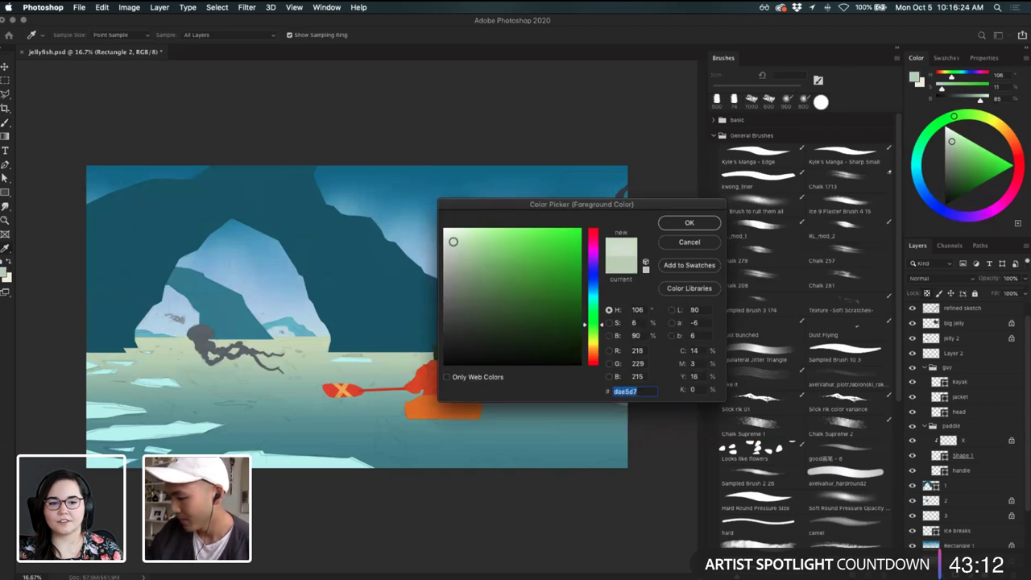
pyautogui.click(707, 228)
pyautogui.press('super+z')
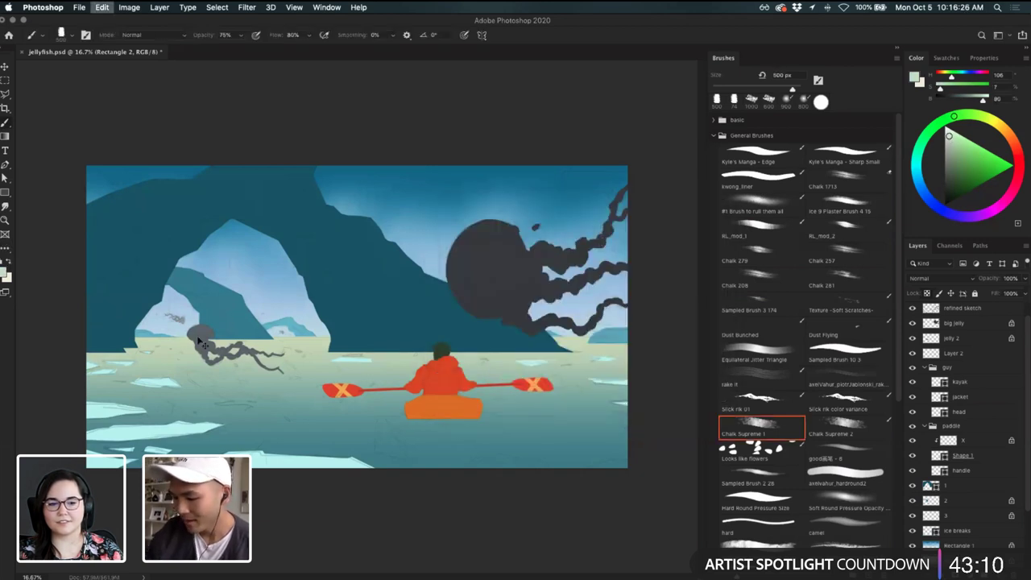
# - Sample a deeper teal from the water right of the kayak and try a broad Chalk Supreme 1 stroke there at 1000 px
pyautogui.keyDown('alt'); pyautogui.click(588, 425); pyautogui.keyUp('alt')
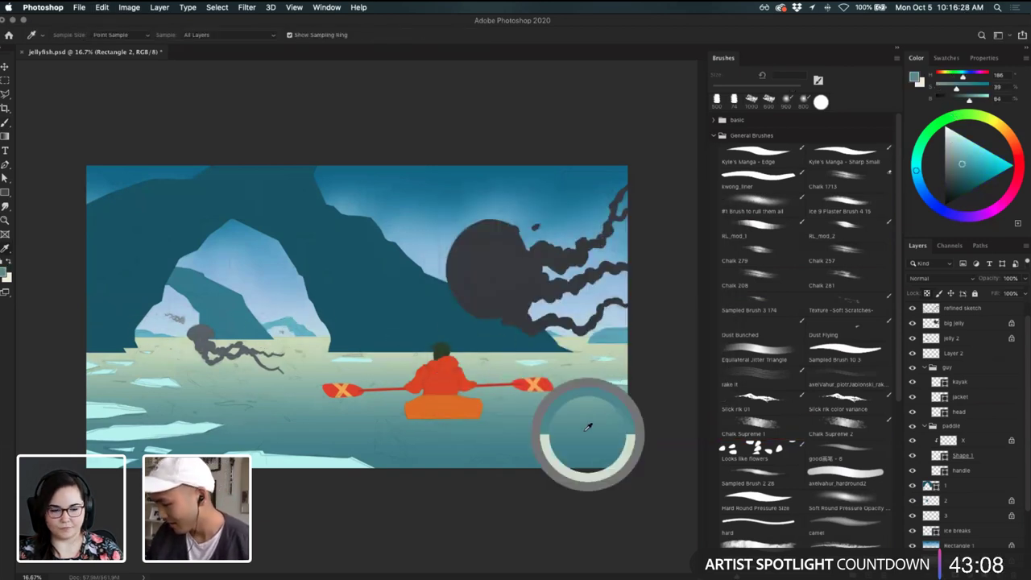
pyautogui.press(']')
pyautogui.press(']')
pyautogui.press(']')
pyautogui.press(']')
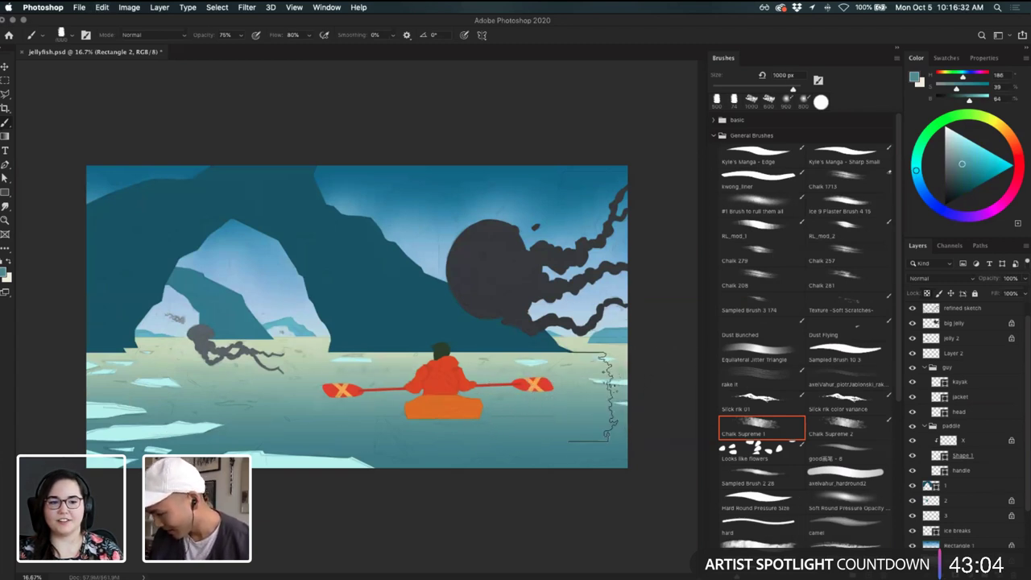
pyautogui.press(']')
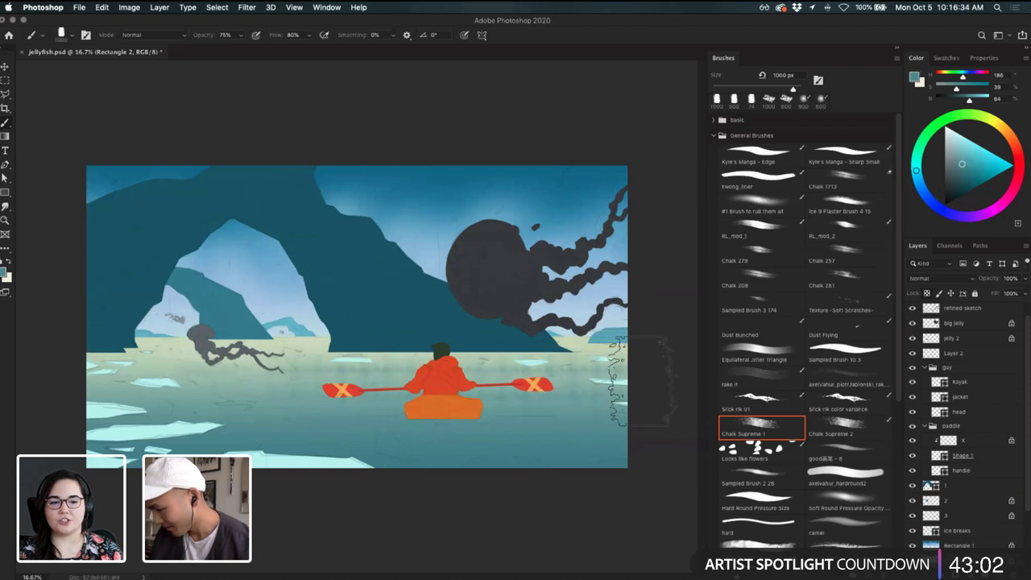
pyautogui.moveTo(616, 388)
pyautogui.mouseDown()
pyautogui.moveTo(680, 369)
pyautogui.moveTo(491, 380)
pyautogui.mouseUp()
pyautogui.press('super+z')
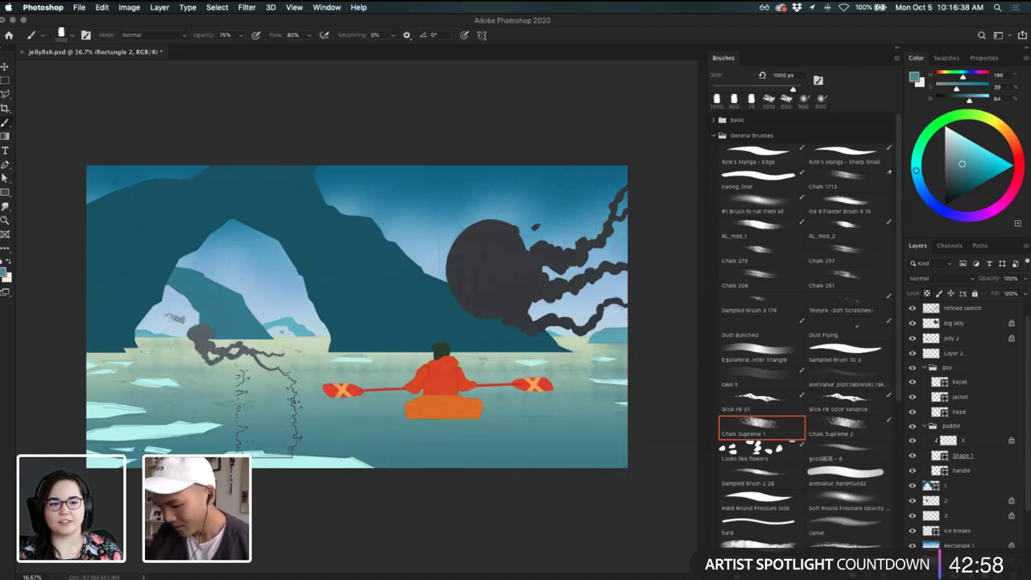
# - Reduce the Chalk Supreme 1 brush to 500 px and add teal texture to the water around the kayak
pyautogui.press('[')
pyautogui.press('[')
pyautogui.press('[')
pyautogui.press('[')
pyautogui.press('[')
pyautogui.press('[')
pyautogui.press('[')
pyautogui.press('[')
pyautogui.press('[')
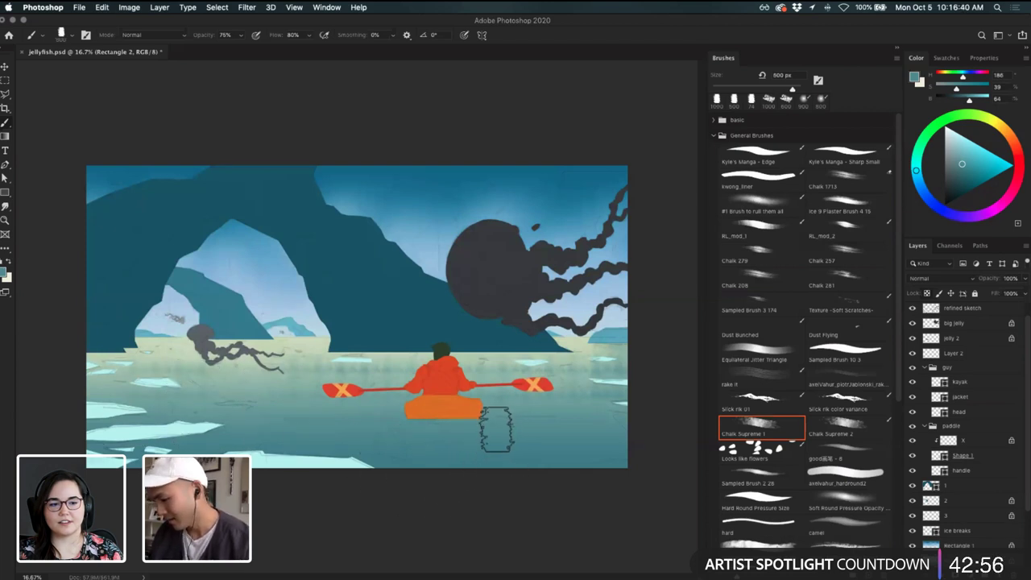
# - Smudge the water strokes with the Chalk 279 brush at 500 px
pyautogui.press('r')
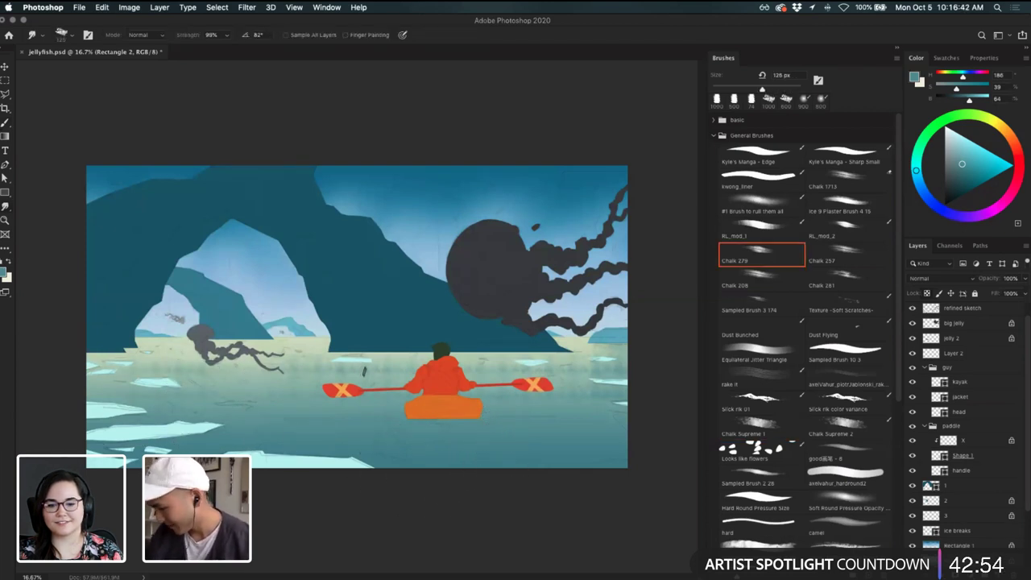
pyautogui.press(']')
pyautogui.press(']')
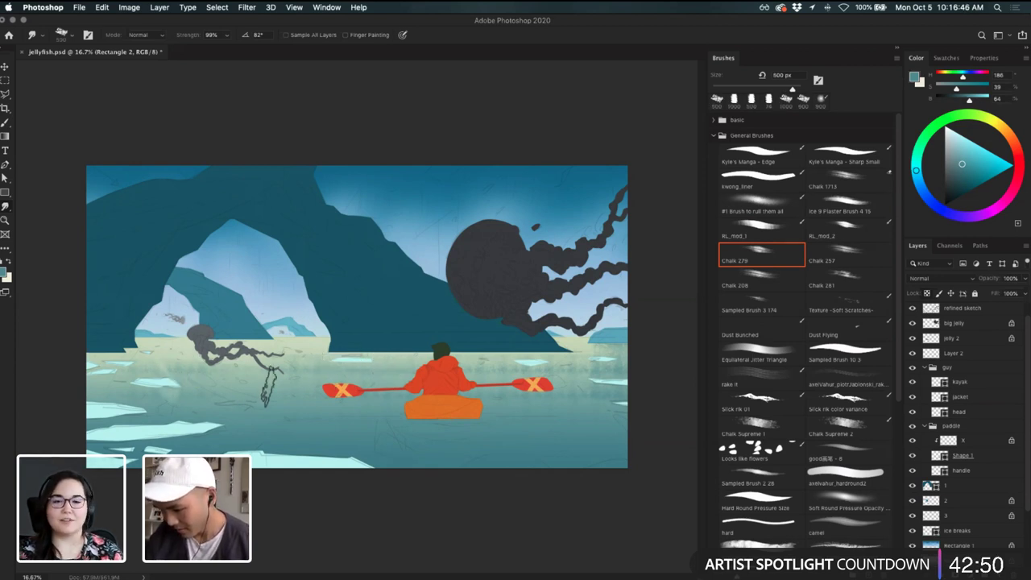
# - Select the large rock arch layer 1 and set its fill colour to the lighter blue #327383
pyautogui.press('v')
pyautogui.click(381, 308)
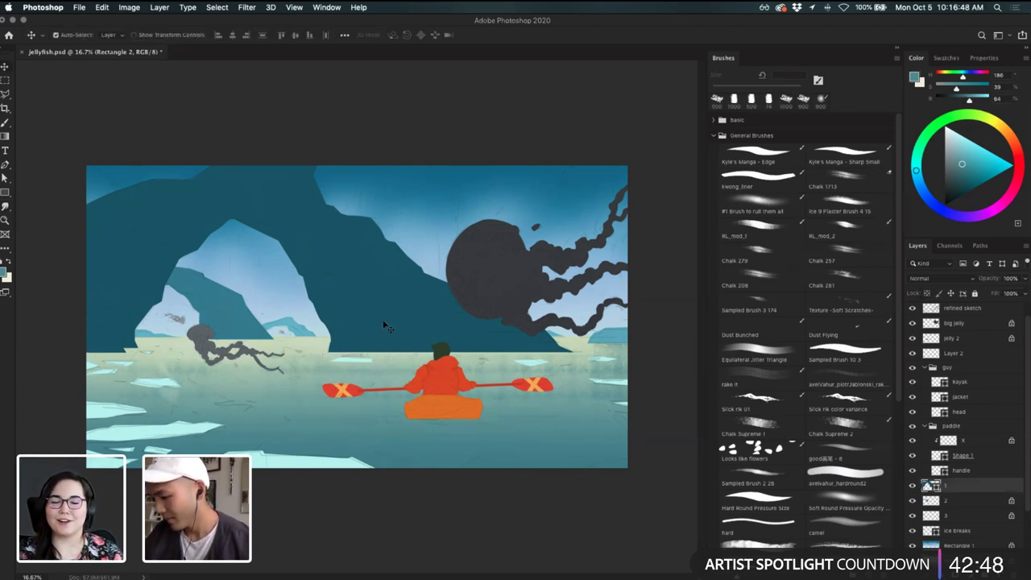
pyautogui.press('b')
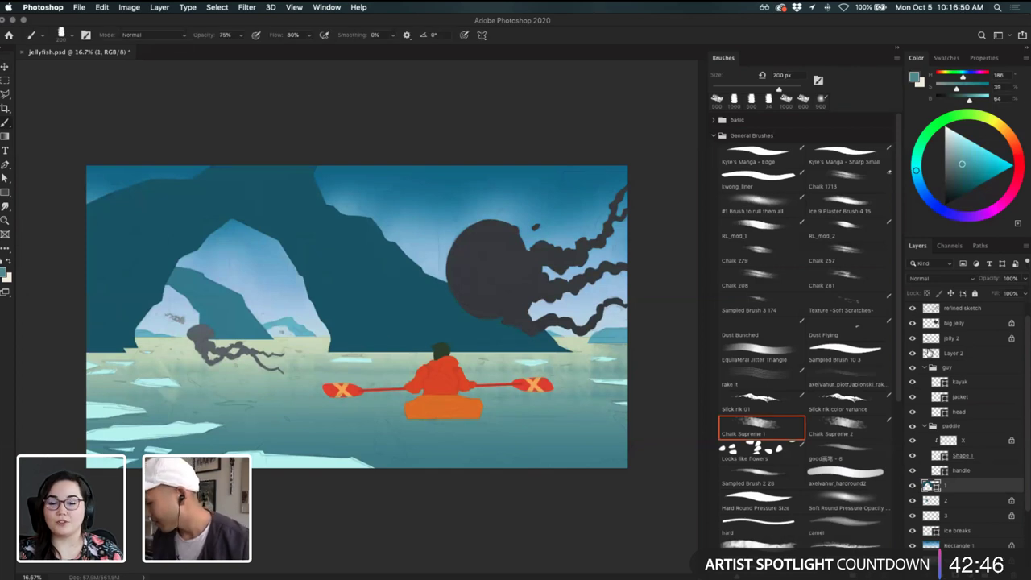
pyautogui.doubleClick(926, 486)
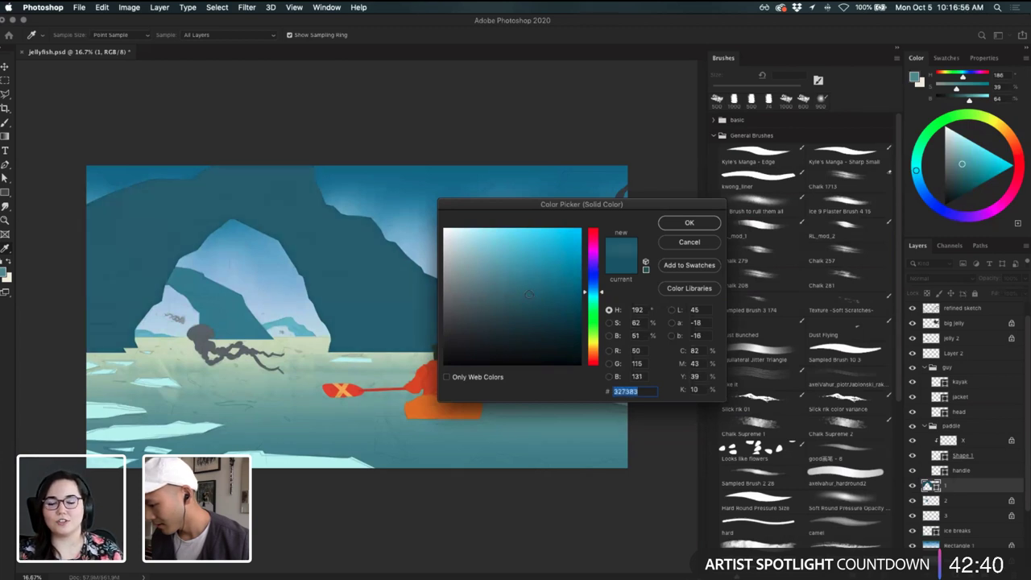
pyautogui.moveTo(527, 299); pyautogui.dragTo(528, 295)
pyautogui.click(689, 223)
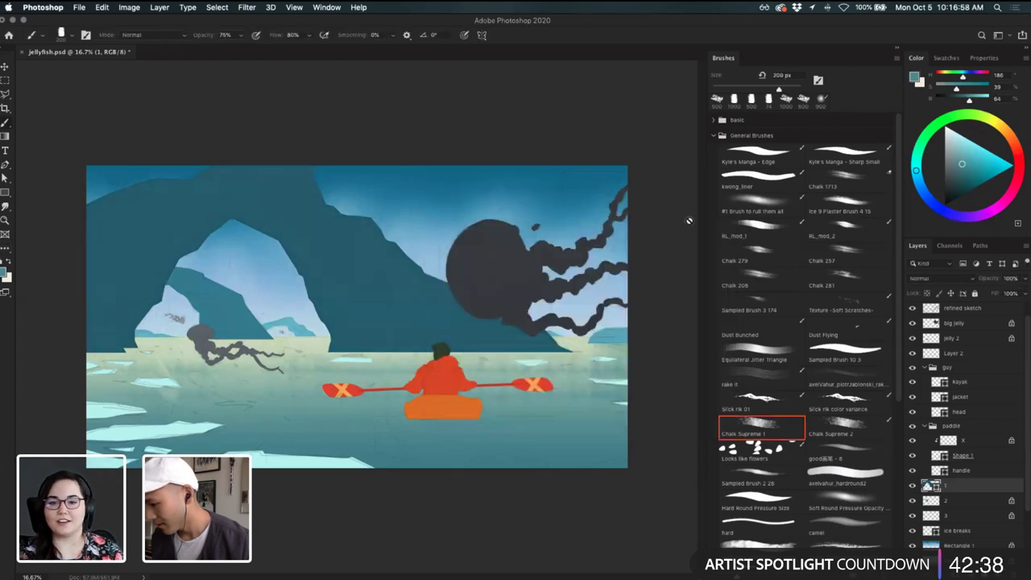
# - Rasterize the rock arch layer 1 and lock its transparent pixels
pyautogui.rightClick(982, 493)
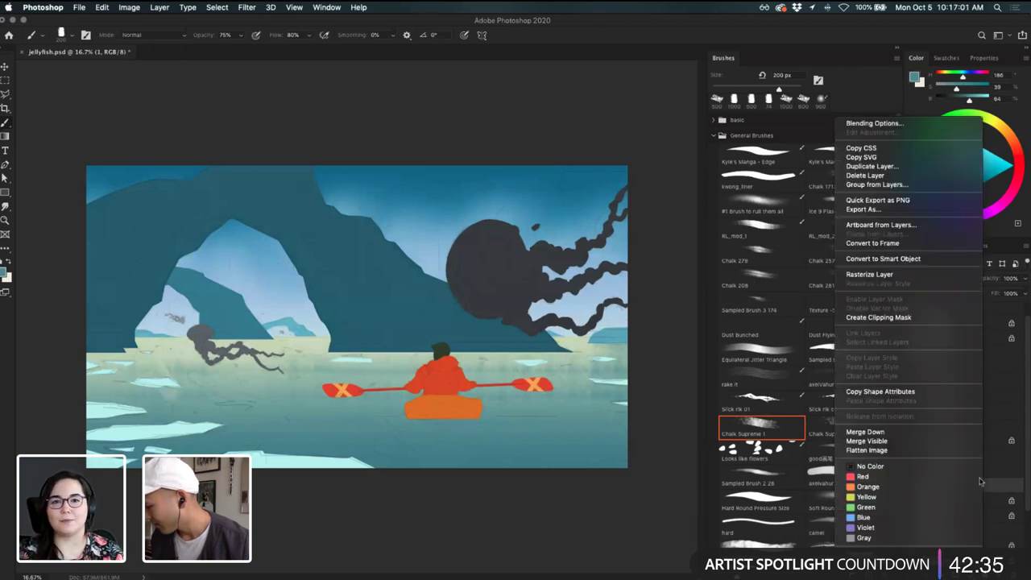
pyautogui.click(922, 277)
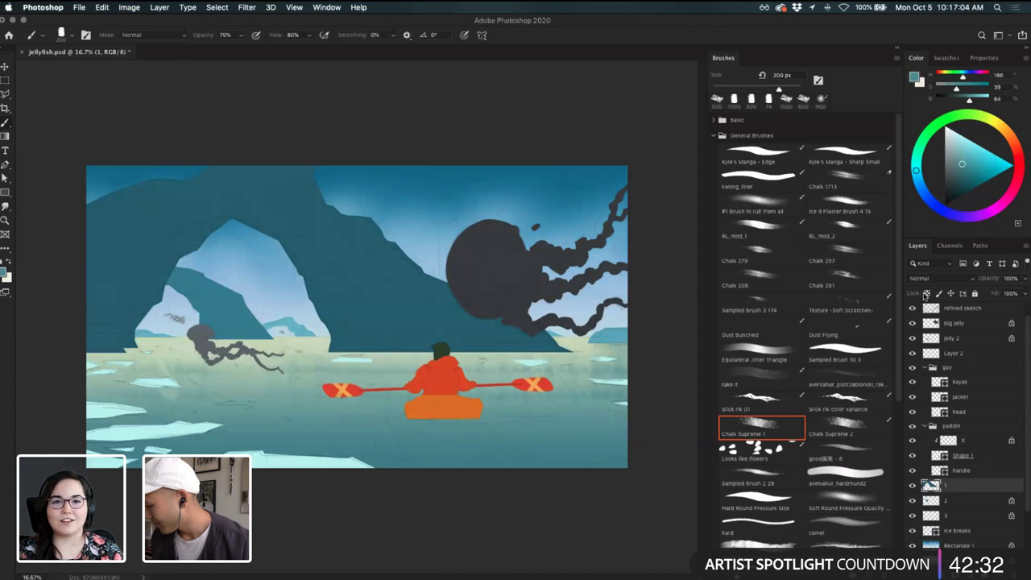
# - Sample the rock arch's blue and lighten the foreground colour to hue 192, saturation 50, brightness 69
pyautogui.press('i')
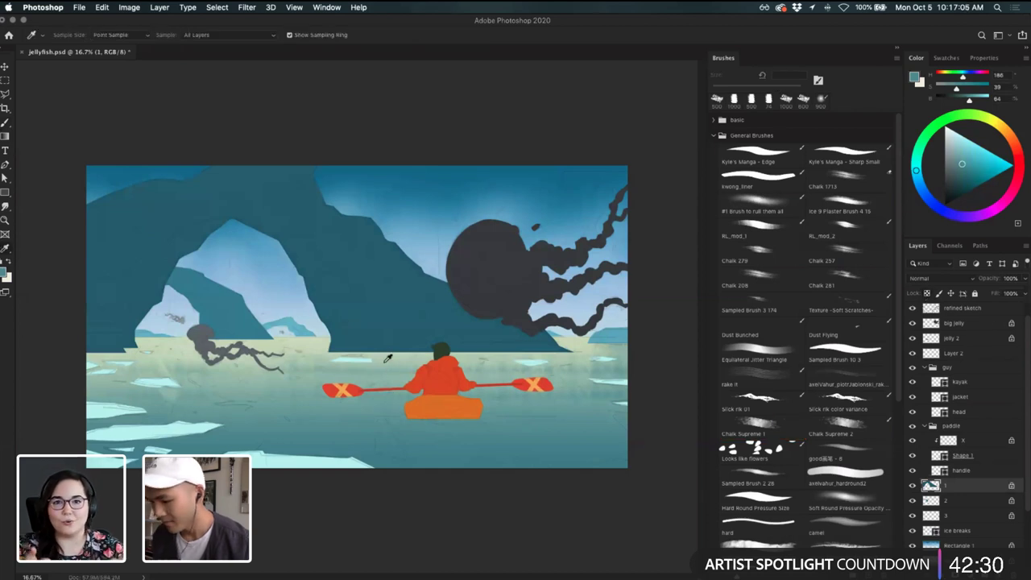
pyautogui.click(393, 317)
pyautogui.press('b')
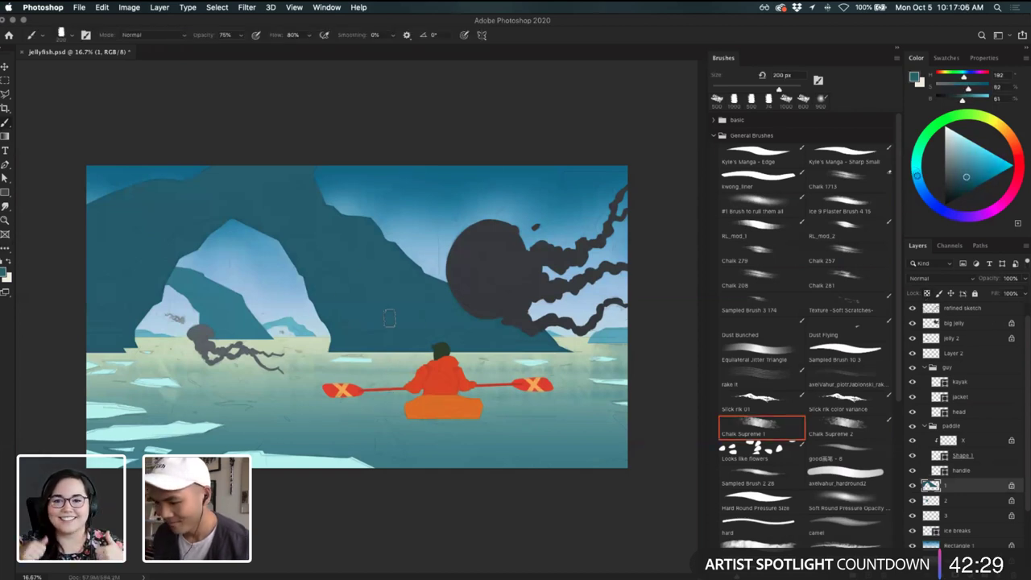
pyautogui.click(4, 272)
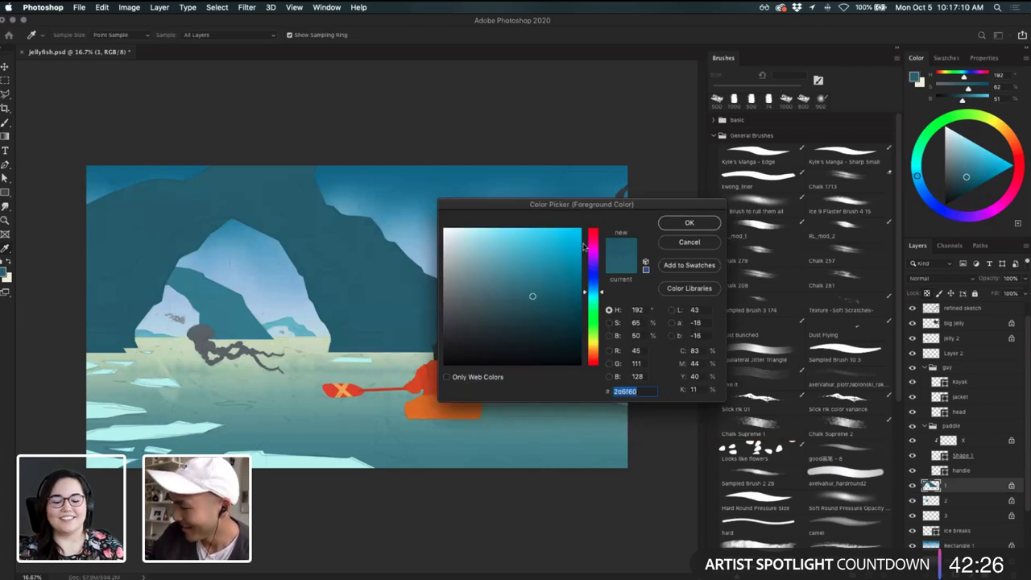
pyautogui.click(503, 267)
pyautogui.click(144, 231)
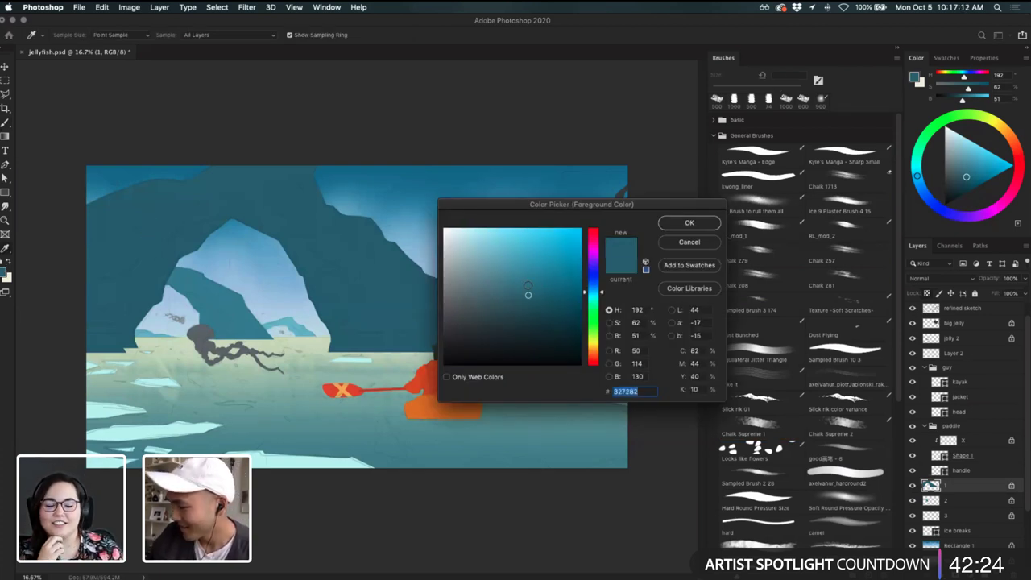
pyautogui.click(524, 279)
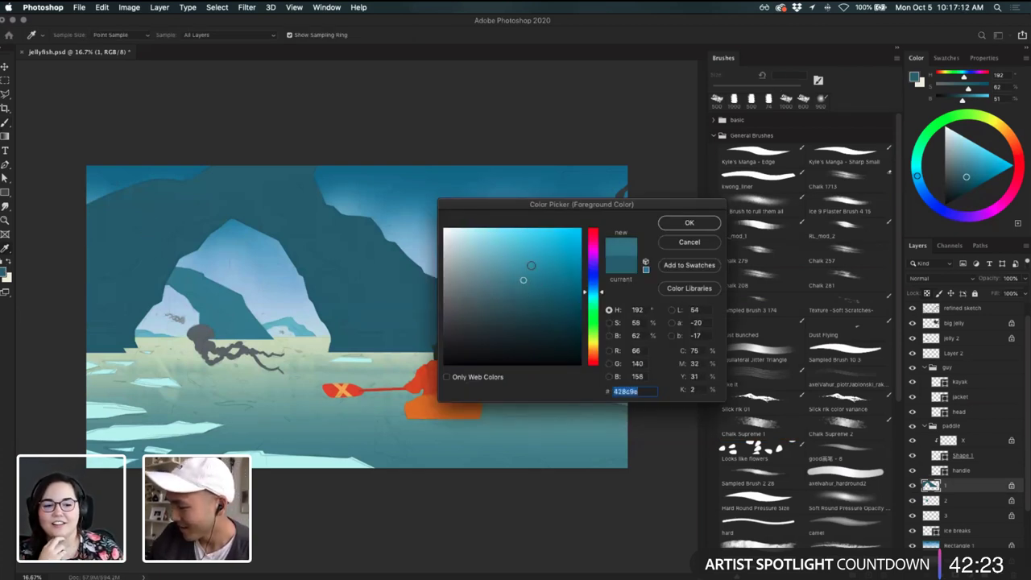
pyautogui.click(689, 223)
# - Paint a light blue highlight across the top of the rock arch with the Chalk 208 brush at 600 px
pyautogui.moveTo(70, 257); pyautogui.dragTo(184, 198)
pyautogui.press('super+z')
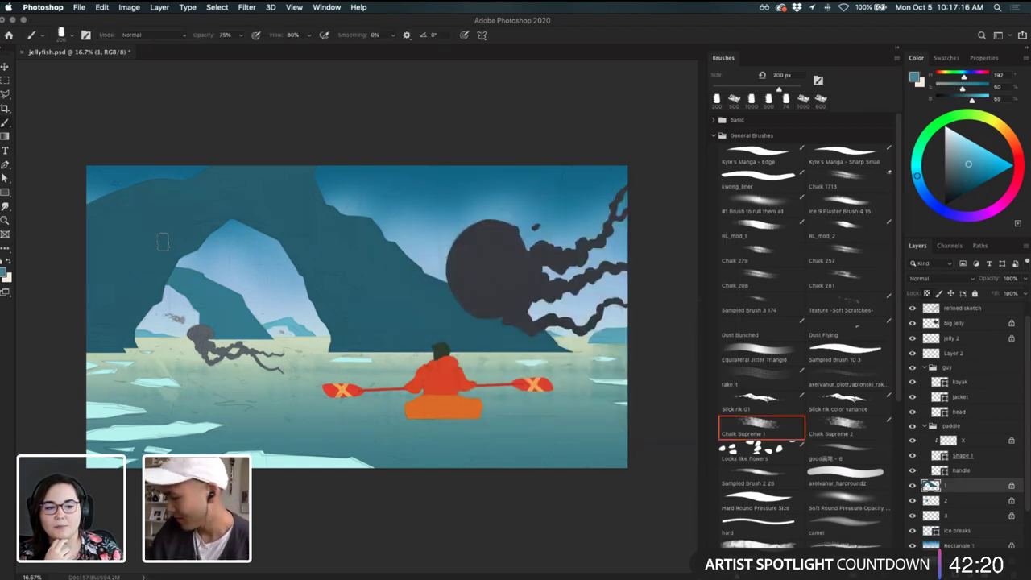
pyautogui.click(752, 253)
pyautogui.click(733, 281)
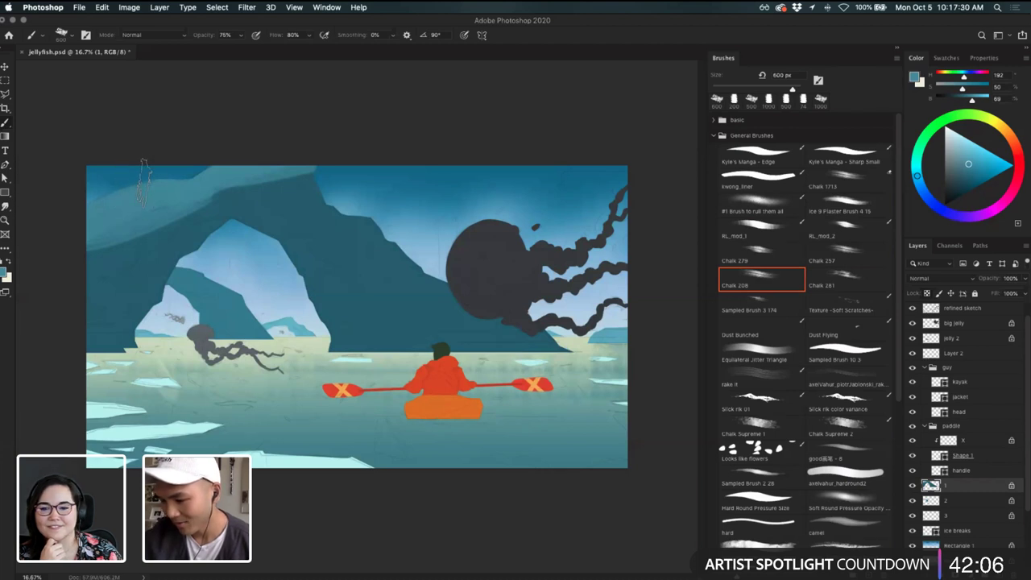
# - Reduce the Chalk 208 brush to 200 px and refine the edge of the highlight on the rock arch
pyautogui.press('super+=')
pyautogui.moveTo(405, 306); pyautogui.dragTo(534, 356)
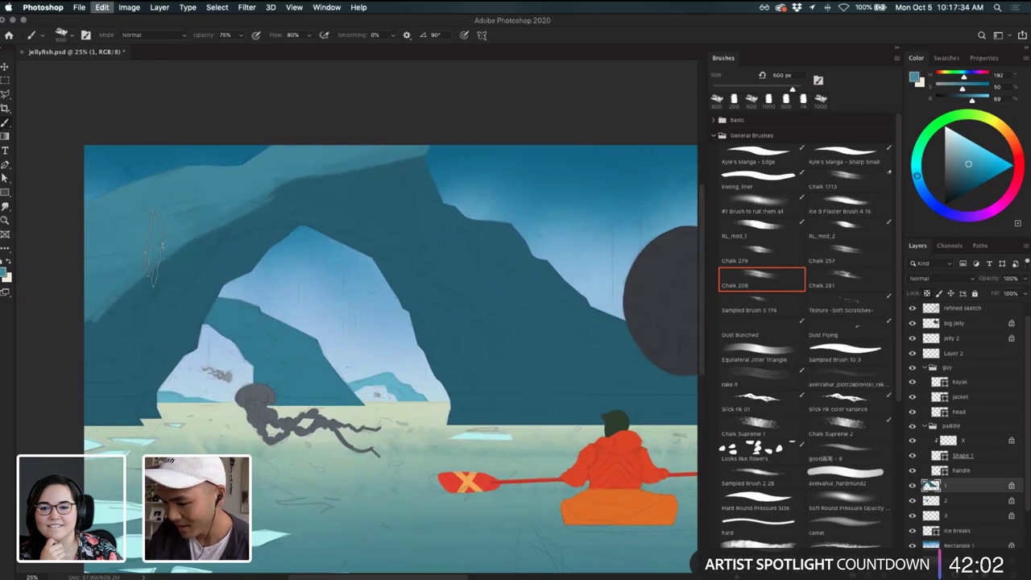
pyautogui.press('[')
pyautogui.press('[')
pyautogui.press('[')
pyautogui.press('[')
pyautogui.press('[')
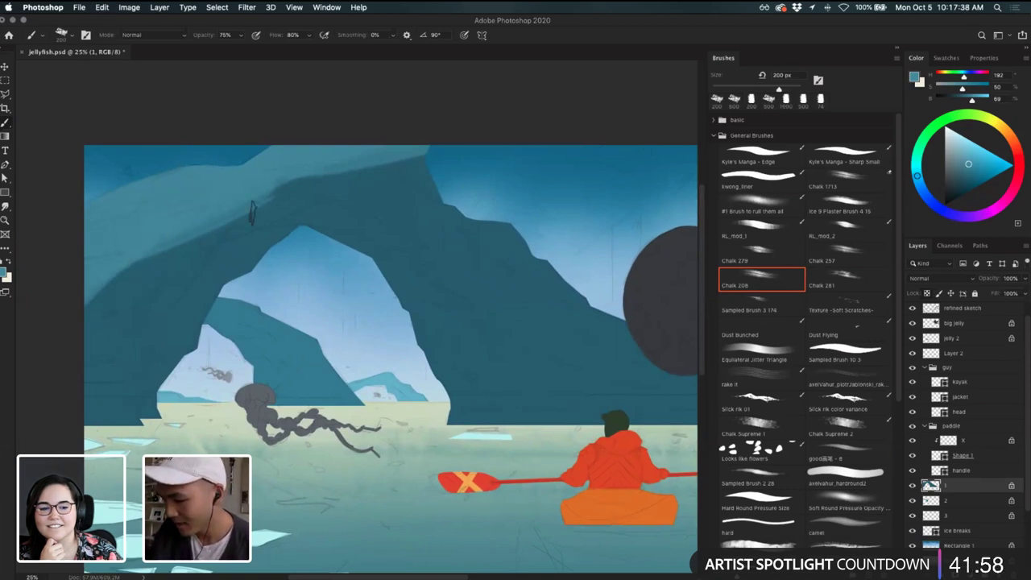
# - Alternate between the arch's sampled dark and light blues to carve the shadow edge beneath the highlight
pyautogui.press('e')
pyautogui.press('b')
pyautogui.keyDown('alt'); pyautogui.click(152, 274); pyautogui.keyUp('alt')
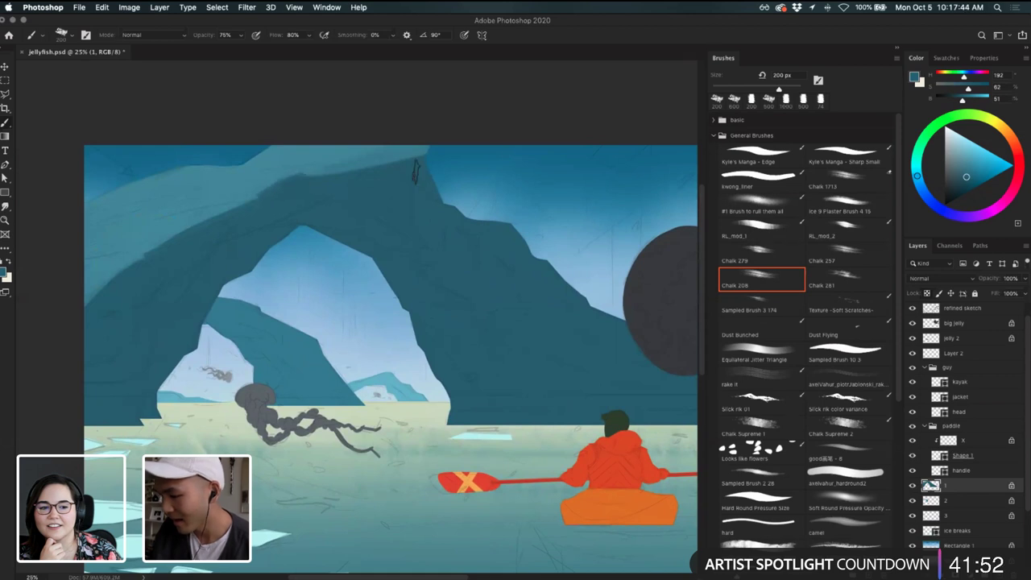
pyautogui.keyDown('alt'); pyautogui.click(323, 166); pyautogui.keyUp('alt')
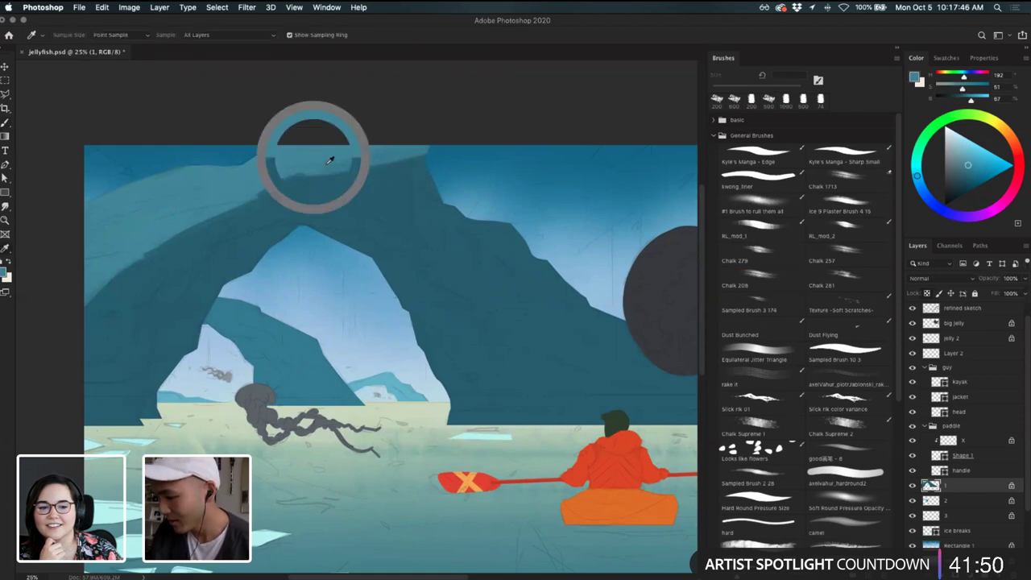
pyautogui.keyDown('alt'); pyautogui.click(313, 190); pyautogui.keyUp('alt')
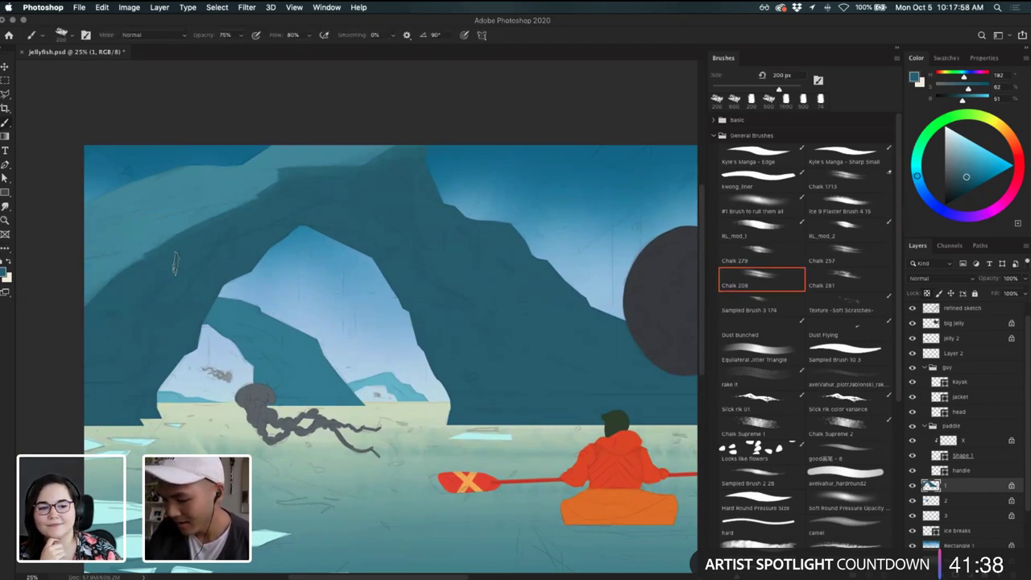
# - Sample the highlight blue and try light streaks on the left side of the rock arch with Chalk 208 at 200 px
pyautogui.keyDown('alt'); pyautogui.click(175, 224); pyautogui.keyUp('alt')
pyautogui.moveTo(131, 304); pyautogui.dragTo(174, 266)
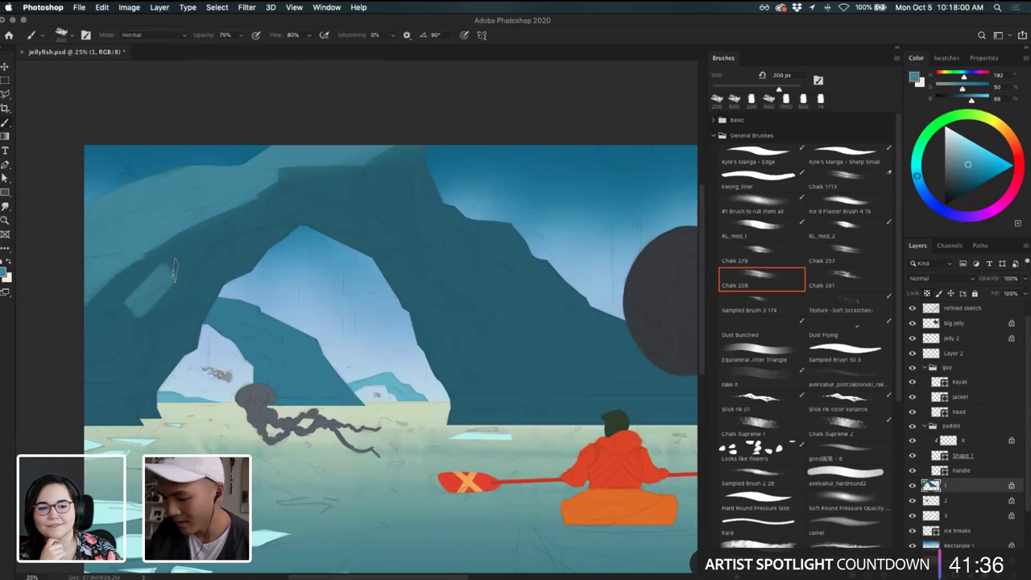
pyautogui.press('super+z')
pyautogui.moveTo(142, 298)
pyautogui.mouseDown()
pyautogui.moveTo(177, 262)
pyautogui.moveTo(127, 281)
pyautogui.mouseUp()
pyautogui.keyDown('alt'); pyautogui.click(188, 251); pyautogui.keyUp('alt')
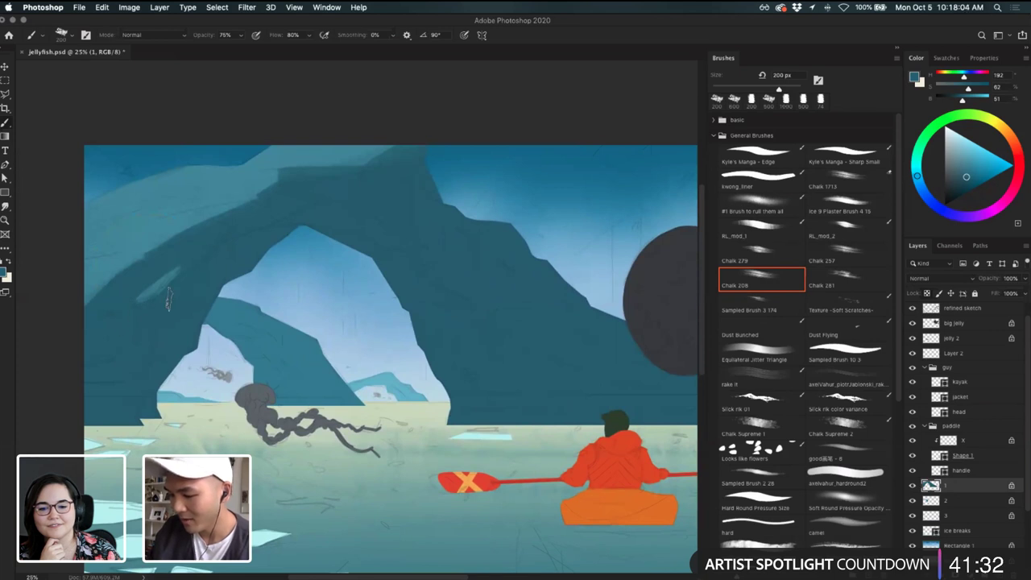
pyautogui.press('super+z')
# - Alternate between the arch's sampled light and dark blues to roughen the shadow edge beneath the highlight
pyautogui.keyDown('alt'); pyautogui.click(172, 222); pyautogui.keyUp('alt')
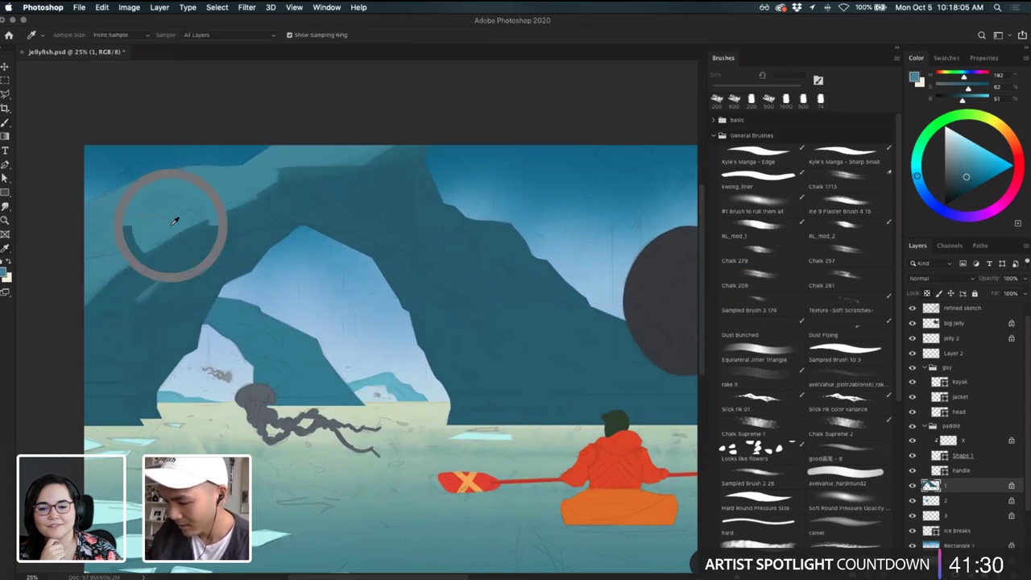
pyautogui.moveTo(193, 248)
pyautogui.mouseDown()
pyautogui.moveTo(267, 217)
pyautogui.moveTo(266, 201)
pyautogui.moveTo(216, 221)
pyautogui.moveTo(185, 251)
pyautogui.mouseUp()
pyautogui.press('super+z')
pyautogui.keyDown('alt'); pyautogui.click(216, 222); pyautogui.keyUp('alt')
pyautogui.press('super+z')
pyautogui.moveTo(228, 223)
pyautogui.mouseDown()
pyautogui.moveTo(187, 251)
pyautogui.moveTo(264, 208)
pyautogui.mouseUp()
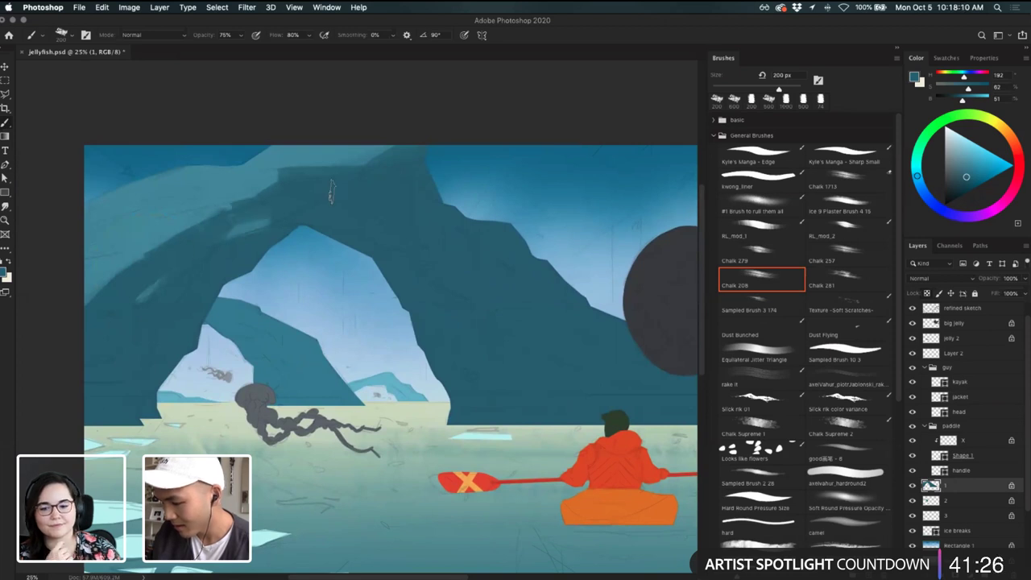
# - Darken the foreground colour to hue 192, saturation 66, brightness 44 and shade the inner edge of the arch with Chalk 208
pyautogui.click(6, 274)
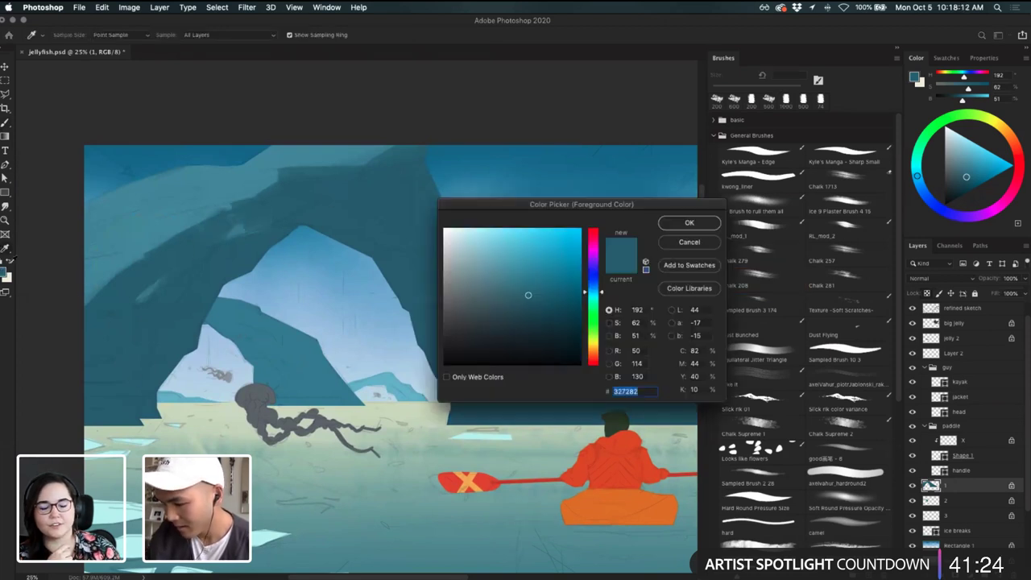
pyautogui.moveTo(527, 294); pyautogui.dragTo(527, 303)
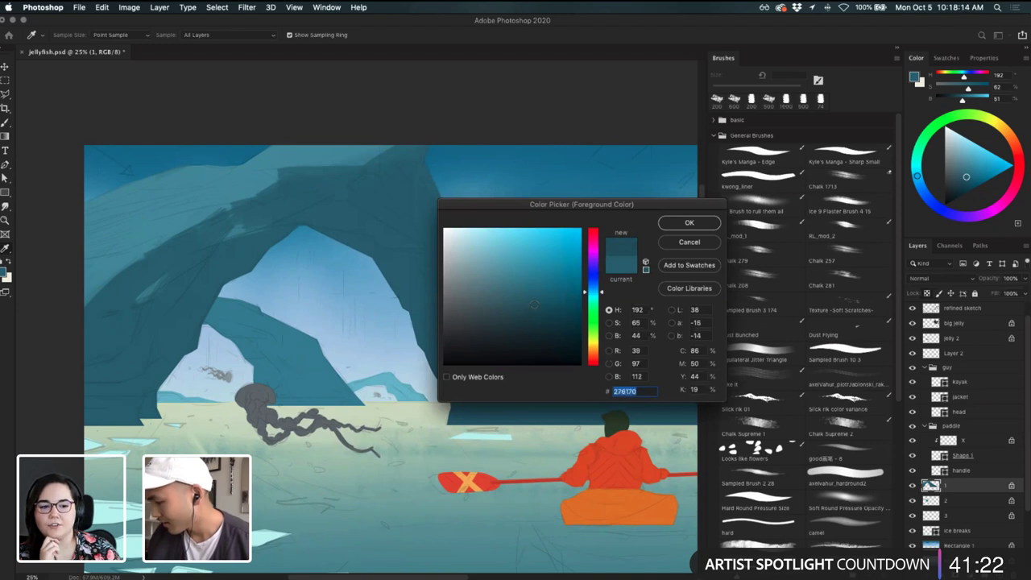
pyautogui.click(681, 227)
pyautogui.click(761, 279)
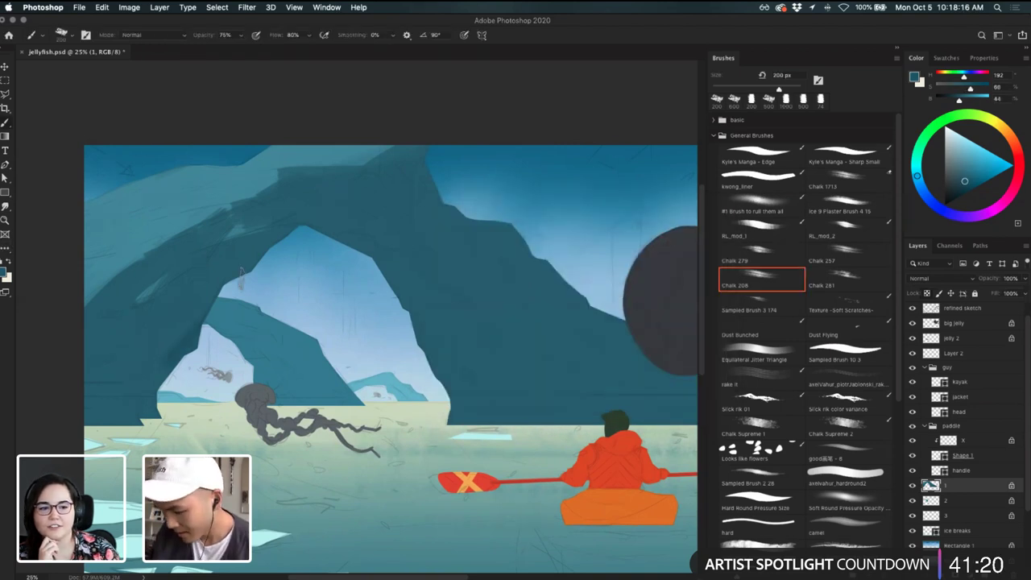
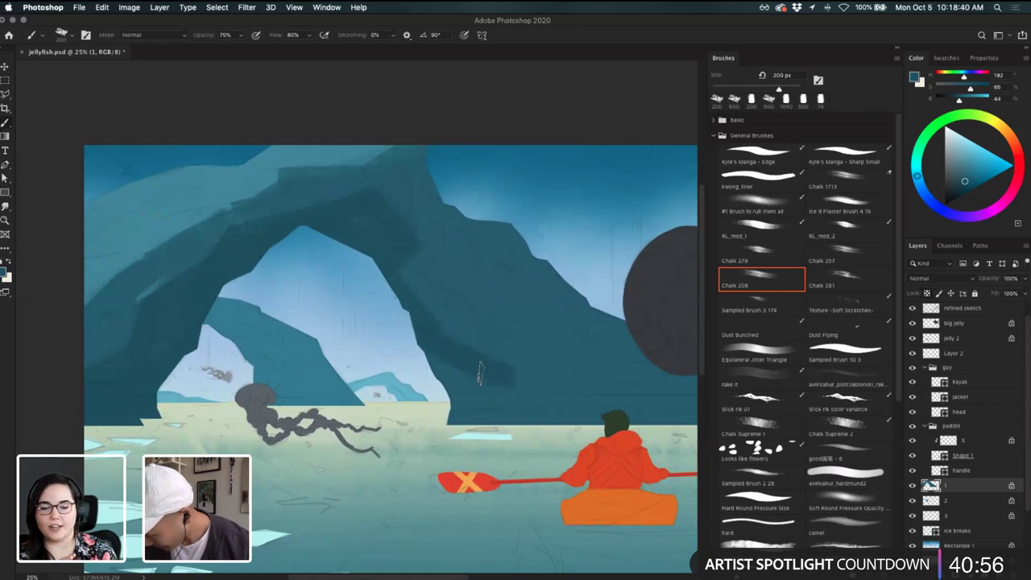
# - Paint the dark shadow across the right base of the arch, varying the Chalk 208 brush between 400 and 175 px
pyautogui.hscroll(5, 467, 388)
pyautogui.scroll(-2, 467, 388)
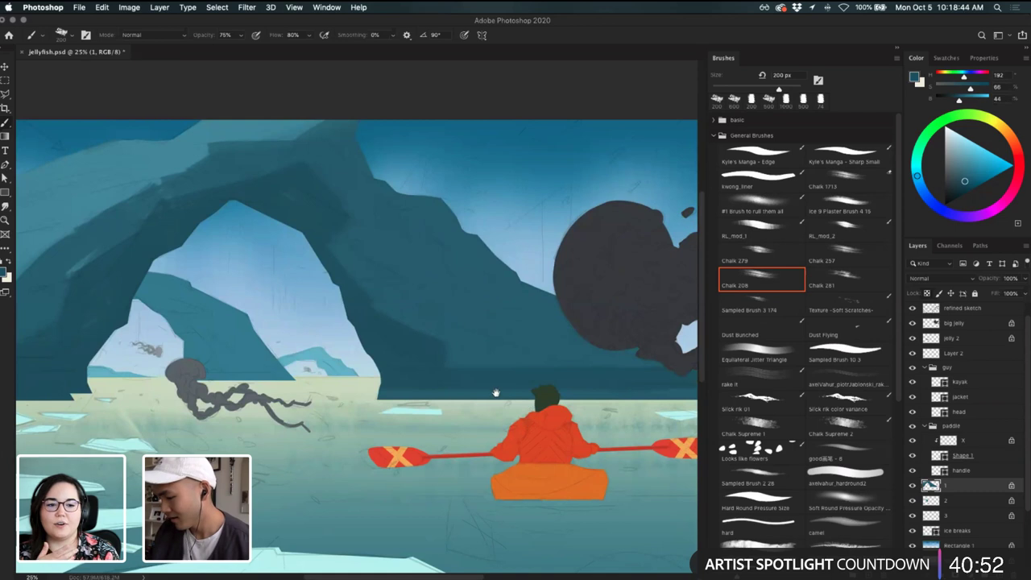
pyautogui.scroll(-2, 358, 372)
pyautogui.hscroll(1, 359, 371)
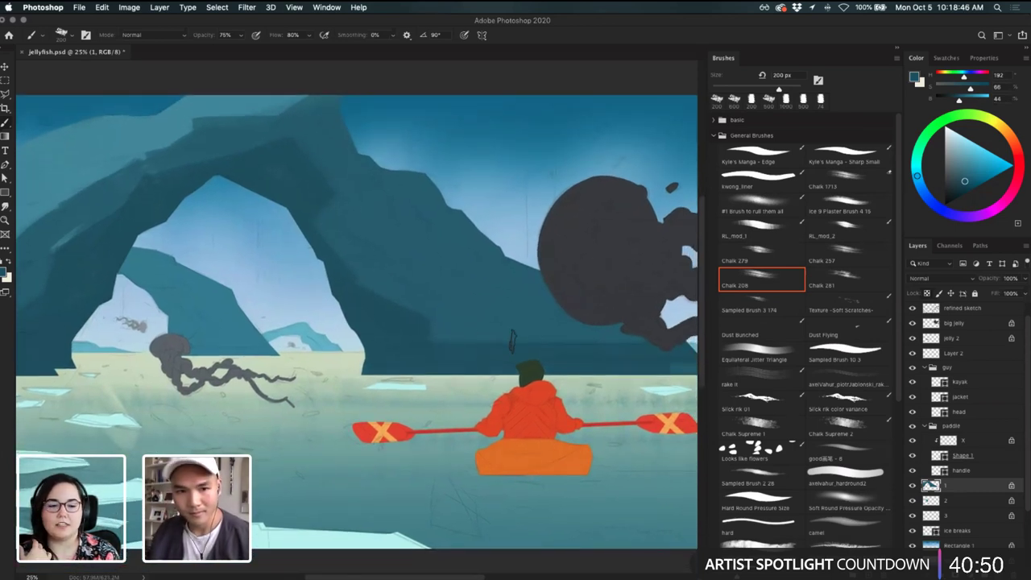
pyautogui.press(']')
pyautogui.press(']')
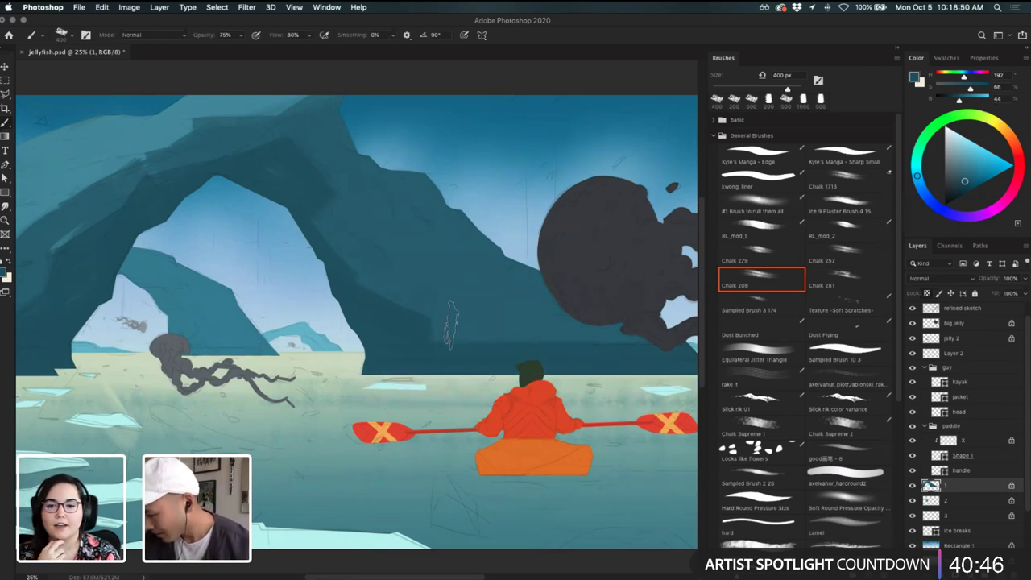
pyautogui.press('[')
pyautogui.press('[')
pyautogui.press('[')
pyautogui.press('[')
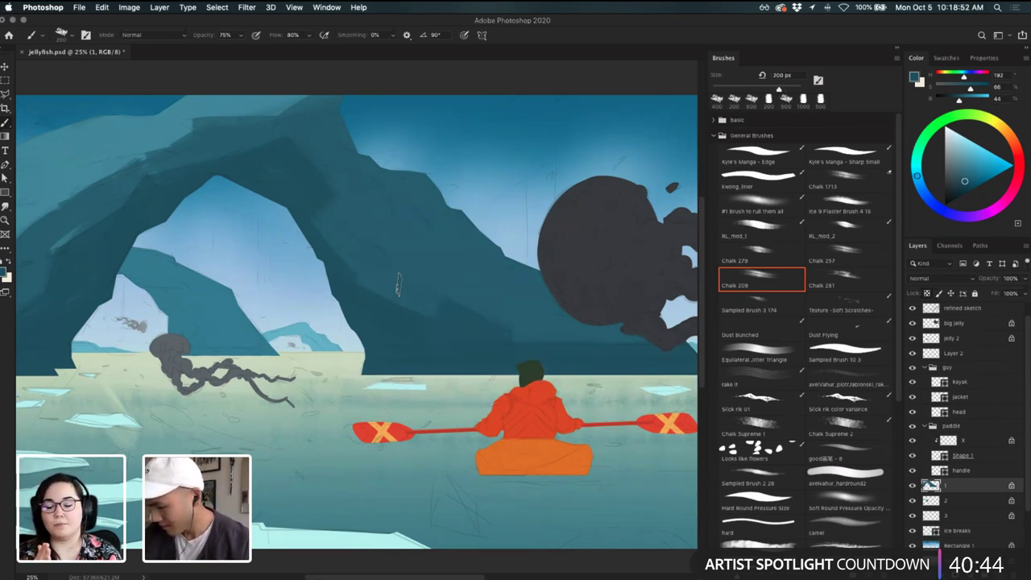
pyautogui.moveTo(357, 252)
pyautogui.mouseDown()
pyautogui.moveTo(321, 205)
pyautogui.moveTo(349, 255)
pyautogui.mouseUp()
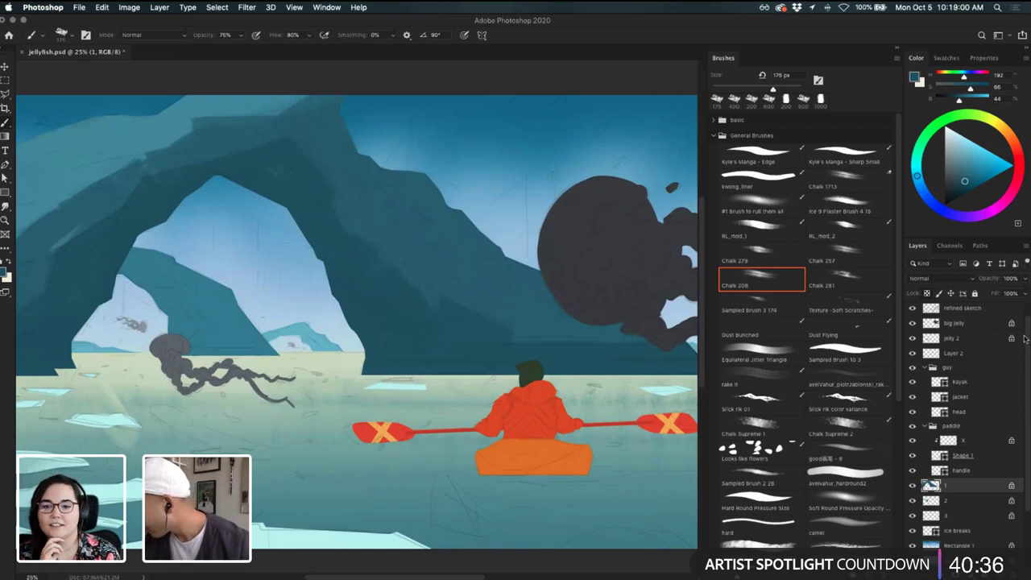
# - Lower the refined sketch layer's opacity to 4% and reselect the rock arch layer 1
pyautogui.moveTo(1024, 338); pyautogui.dragTo(1027, 322)
pyautogui.click(966, 325)
pyautogui.moveTo(996, 282); pyautogui.dragTo(986, 282)
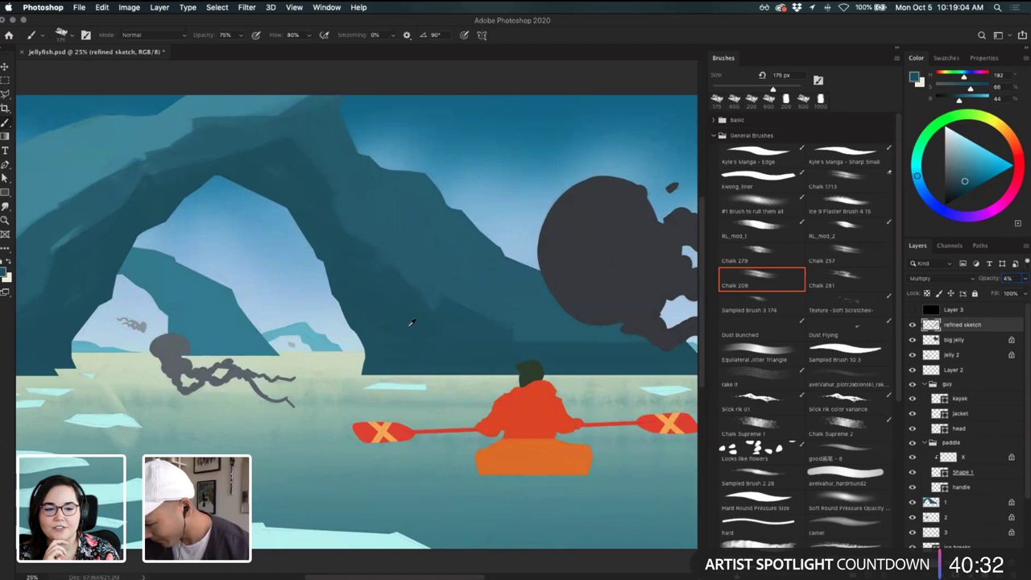
pyautogui.keyDown('super'); pyautogui.click(415, 318); pyautogui.keyUp('super')
pyautogui.press('super+z')
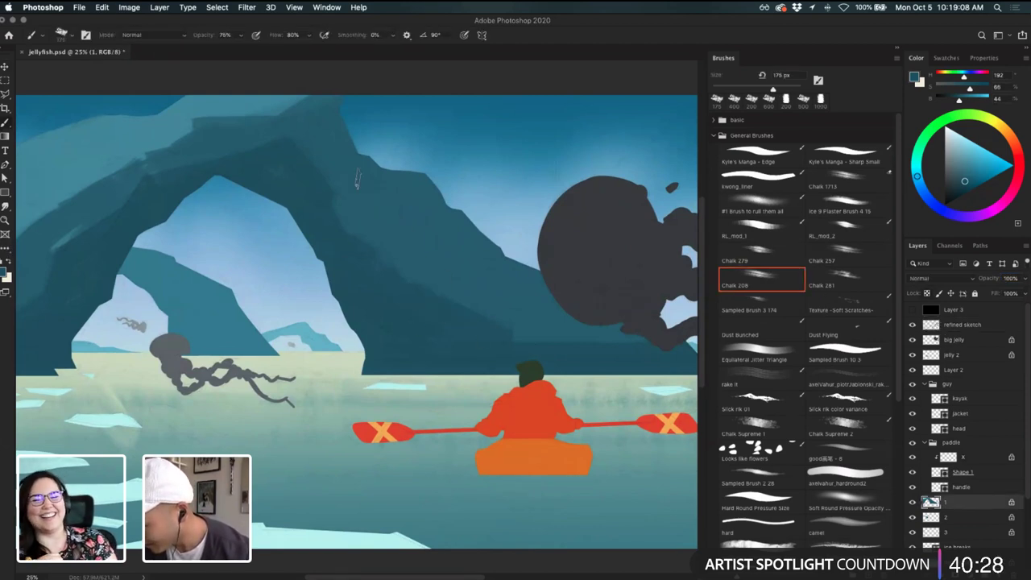
# - Enlarge the Chalk 208 brush to 300 px and paint dark shadow patches on the arch's right slope
pyautogui.press(']')
pyautogui.press(']')
pyautogui.press(']')
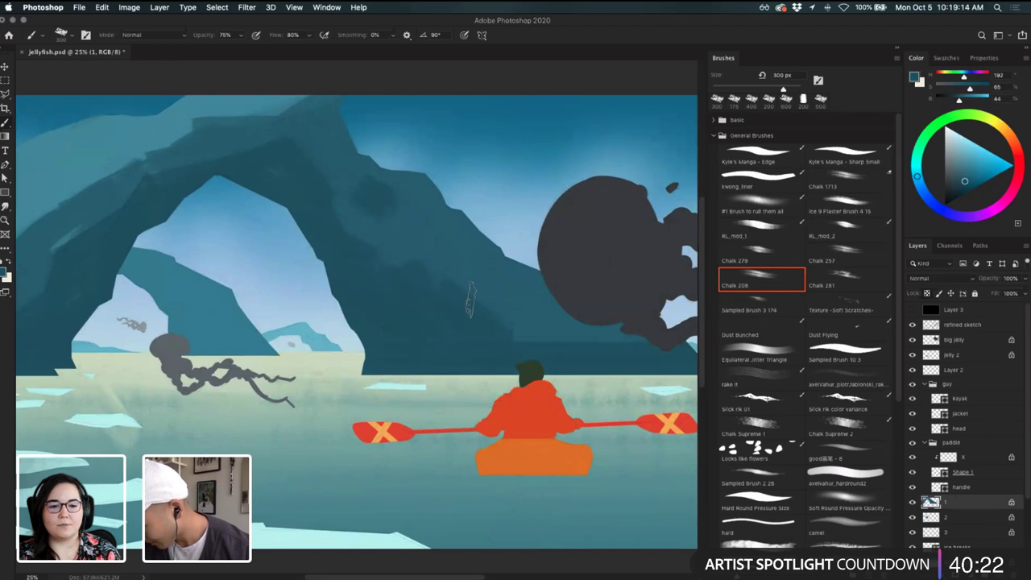
pyautogui.scroll(-2, 482, 274)
pyautogui.hscroll(2, 481, 274)
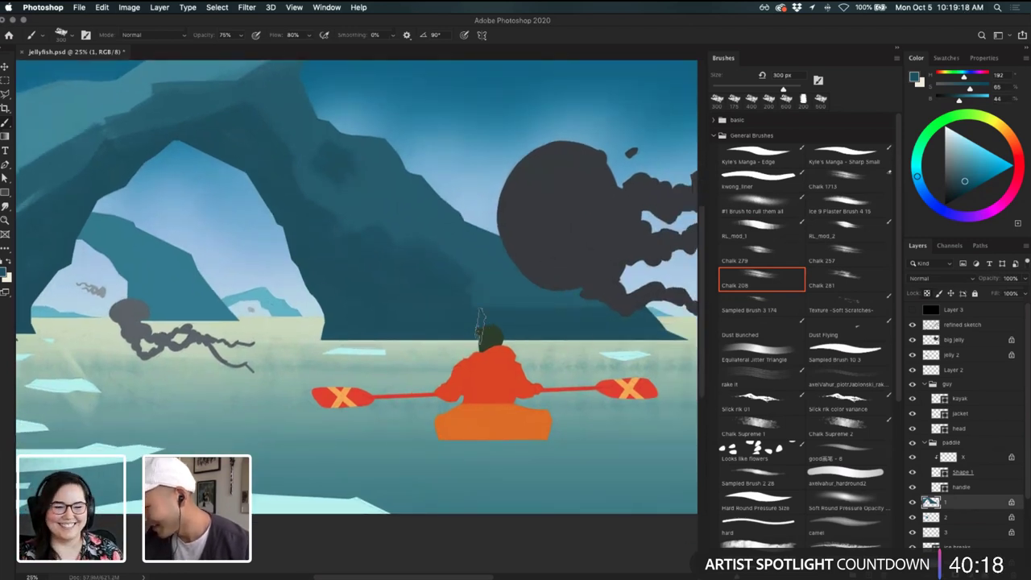
pyautogui.scroll(5, 480, 322)
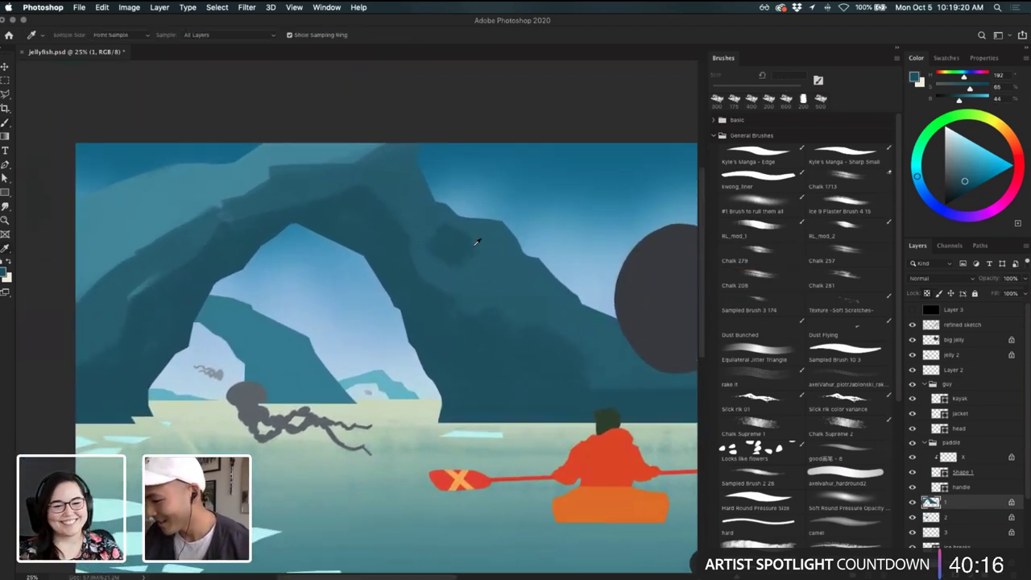
# - Alternate the arch's sampled mid and dark blues to refine the right slope's shadow patches, reducing Chalk 208 to 125 px
pyautogui.keyDown('alt'); pyautogui.click(485, 274); pyautogui.keyUp('alt')
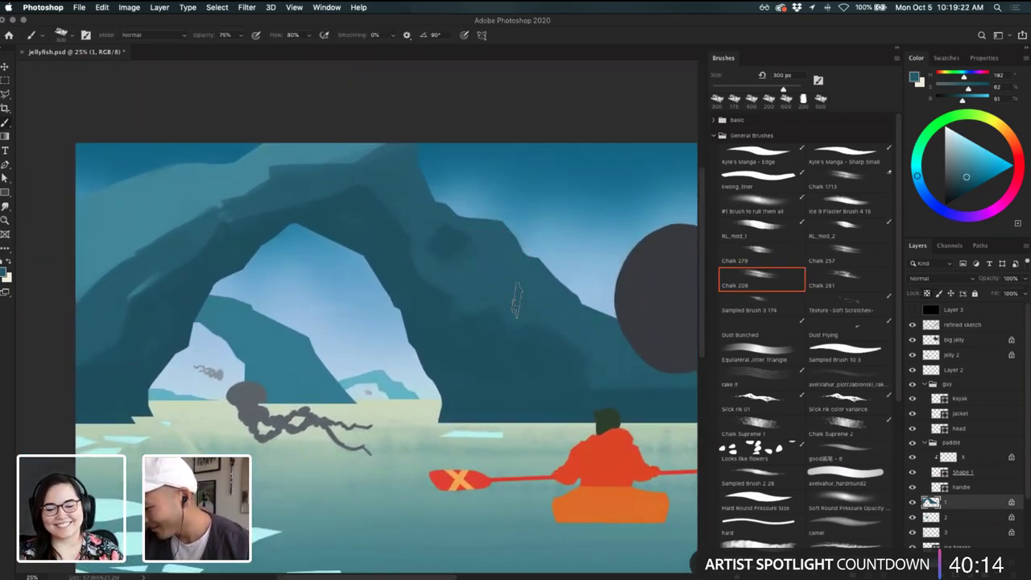
pyautogui.press('alt')
pyautogui.keyDown('alt'); pyautogui.click(459, 246); pyautogui.keyUp('alt')
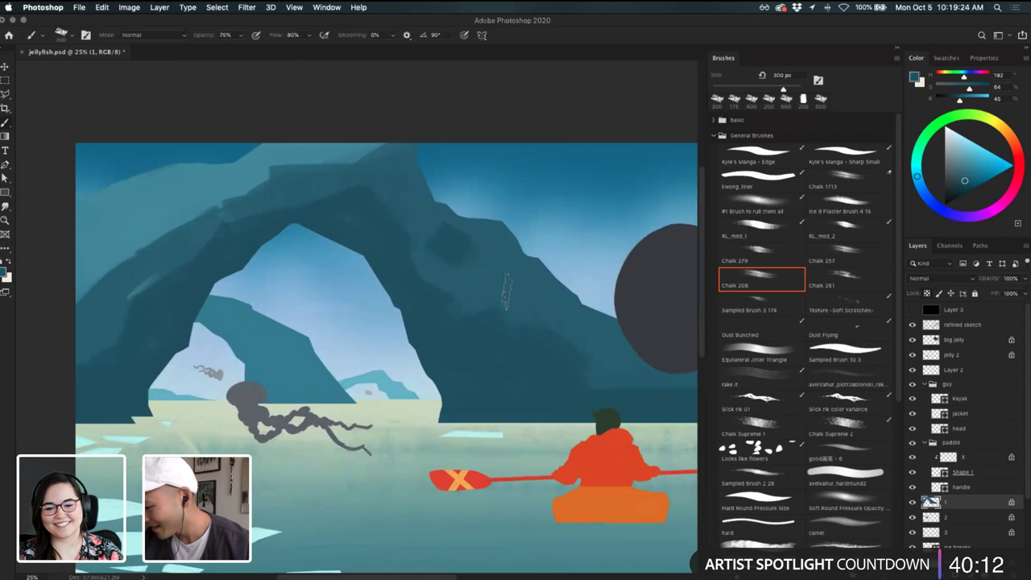
pyautogui.keyDown('alt'); pyautogui.click(461, 290); pyautogui.keyUp('alt')
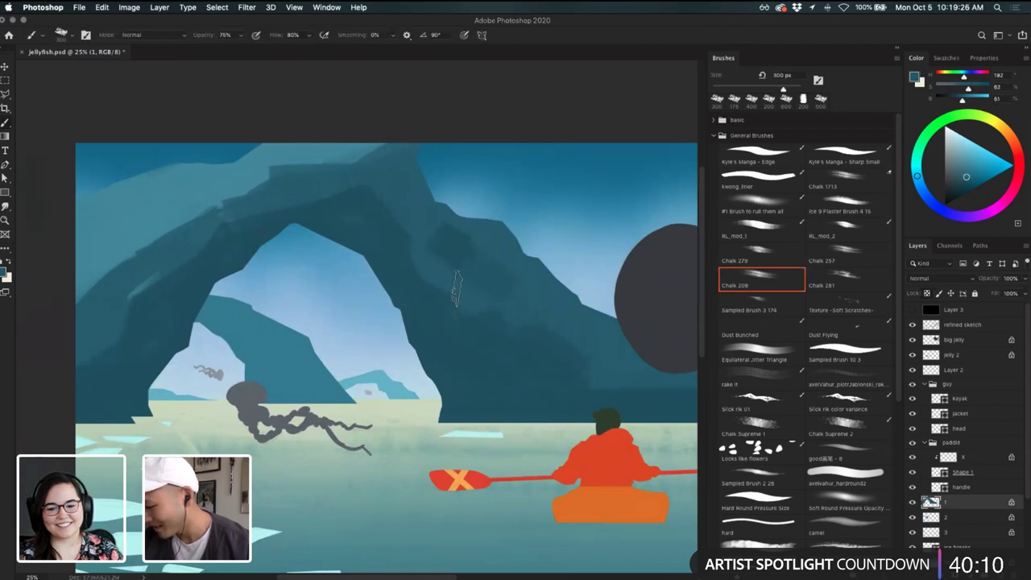
pyautogui.press('[')
pyautogui.press('[')
pyautogui.press('[')
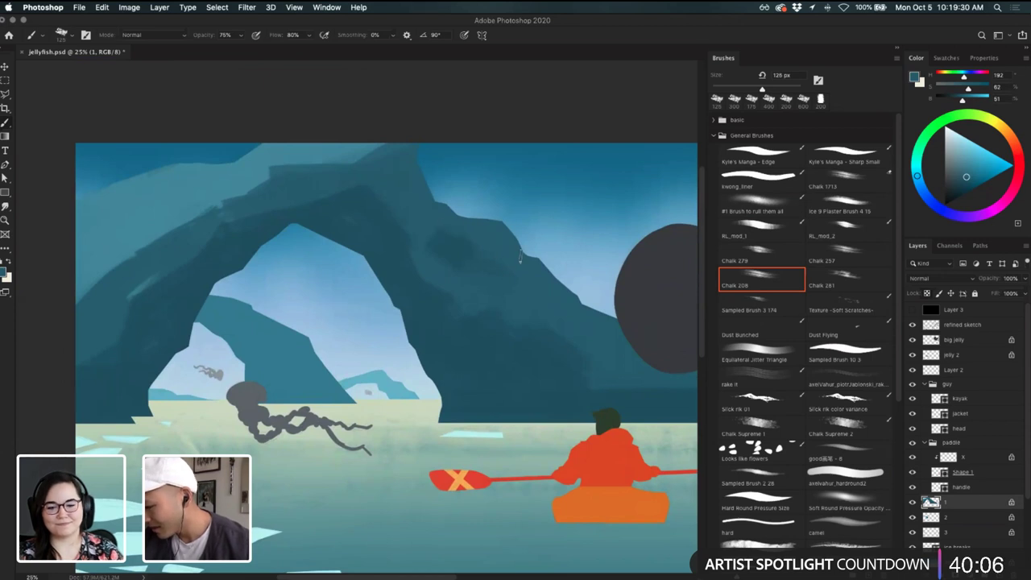
pyautogui.moveTo(443, 236); pyautogui.dragTo(565, 240)
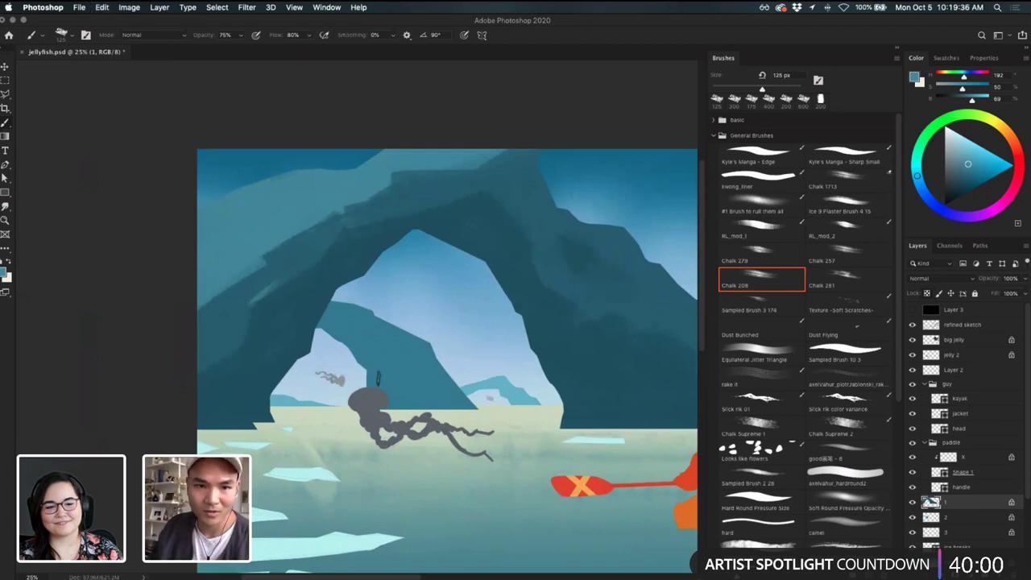
# - Paint a small light blue streak on the outer left leg of the arch and trim it with the sampled mid blue
pyautogui.moveTo(205, 324)
pyautogui.mouseDown()
pyautogui.moveTo(237, 311)
pyautogui.moveTo(184, 314)
pyautogui.moveTo(228, 321)
pyautogui.mouseUp()
pyautogui.press('super+z')
pyautogui.keyDown('alt'); pyautogui.click(232, 302); pyautogui.keyUp('alt')
pyautogui.press('super+z')
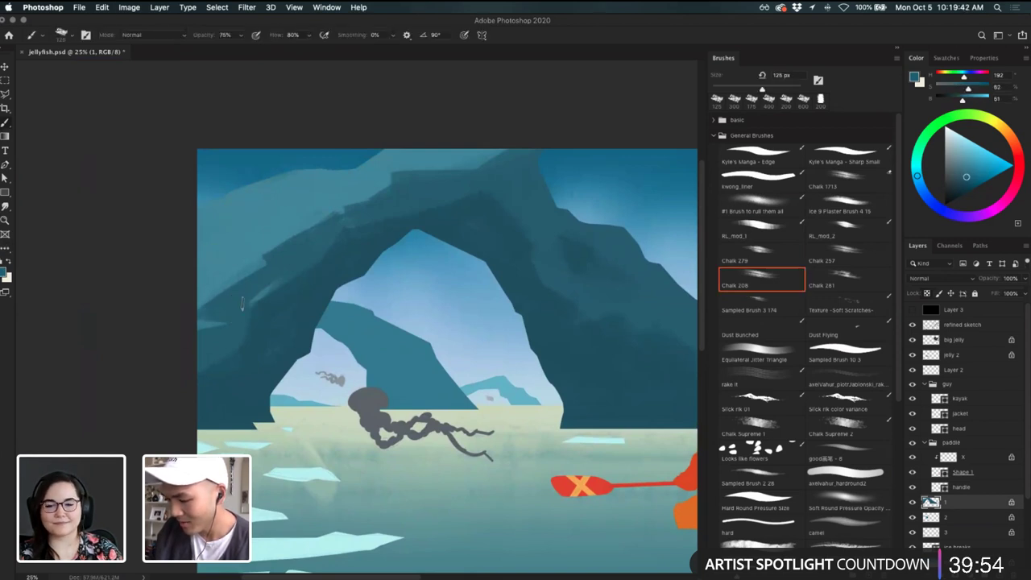
# - Sample the dark shadow blue and touch up the shading on the arch's left leg
pyautogui.keyDown('alt'); pyautogui.click(242, 348); pyautogui.keyUp('alt')
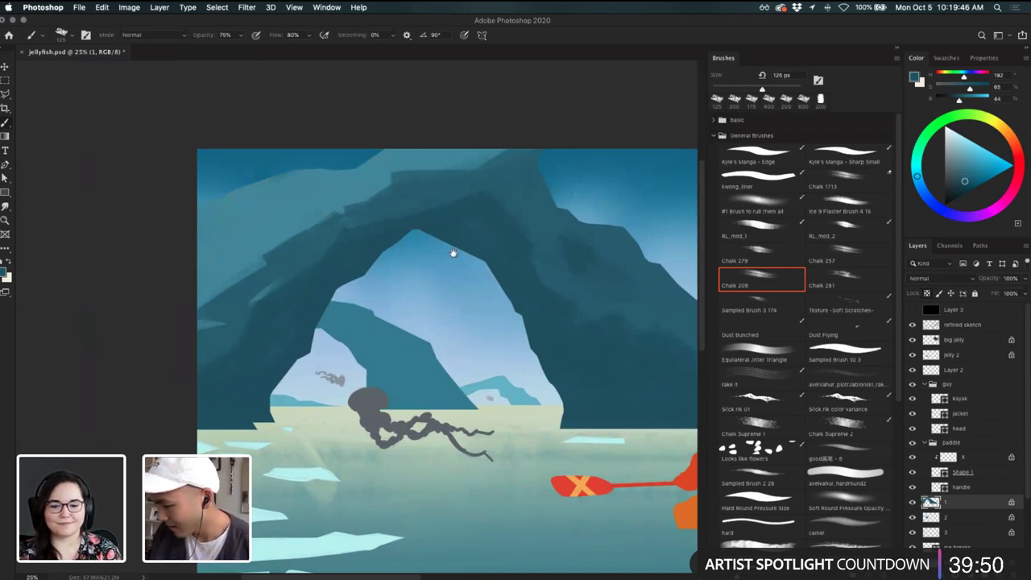
pyautogui.moveTo(264, 306); pyautogui.dragTo(307, 275)
pyautogui.press('super+z')
pyautogui.moveTo(202, 359); pyautogui.dragTo(229, 342)
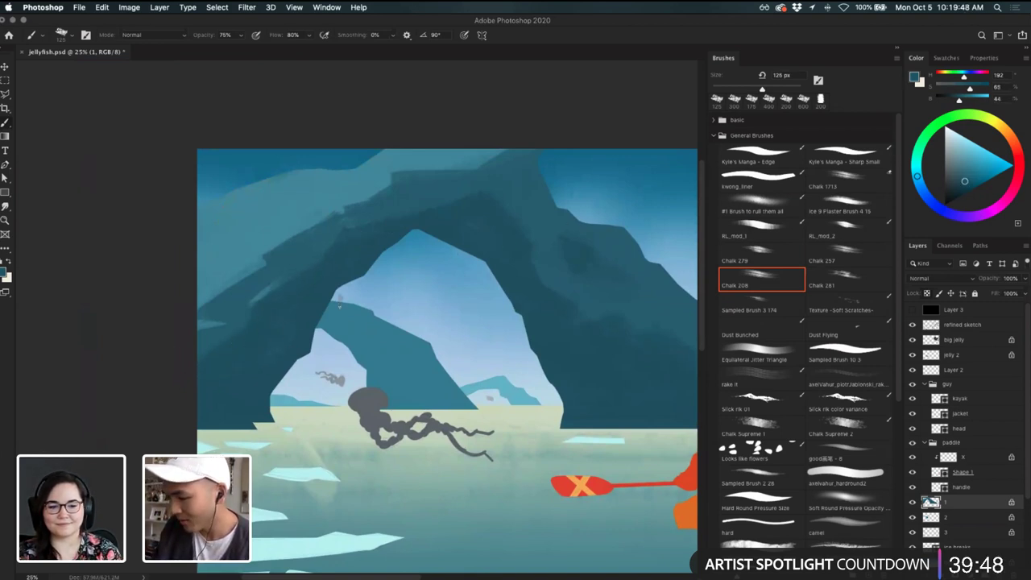
# - Sample the highlight blue at the arch's top and paint a thin light rim along the upper right slope
pyautogui.hscroll(3, 363, 304)
pyautogui.keyDown('alt'); pyautogui.click(396, 156); pyautogui.keyUp('alt')
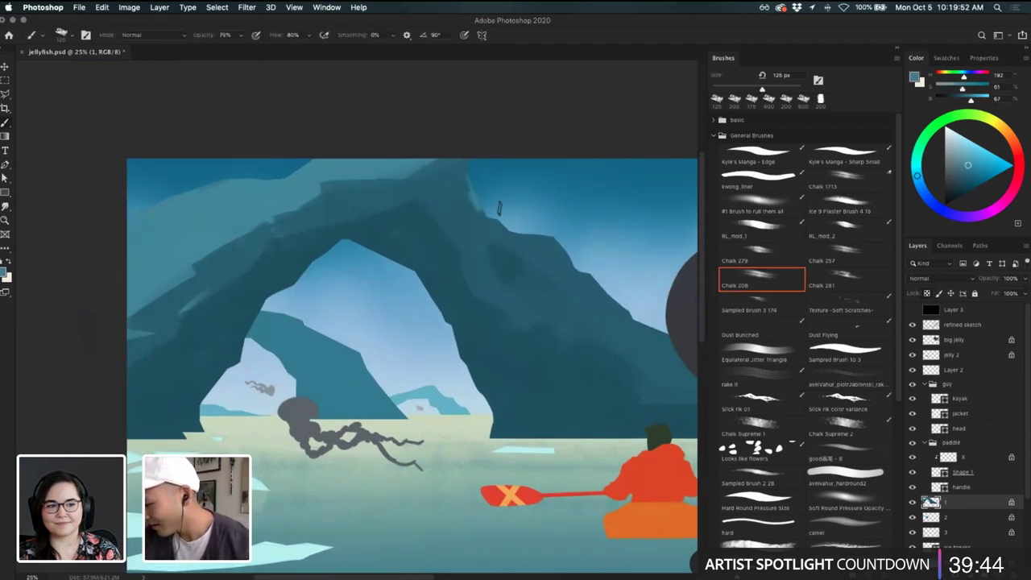
pyautogui.press('super+z')
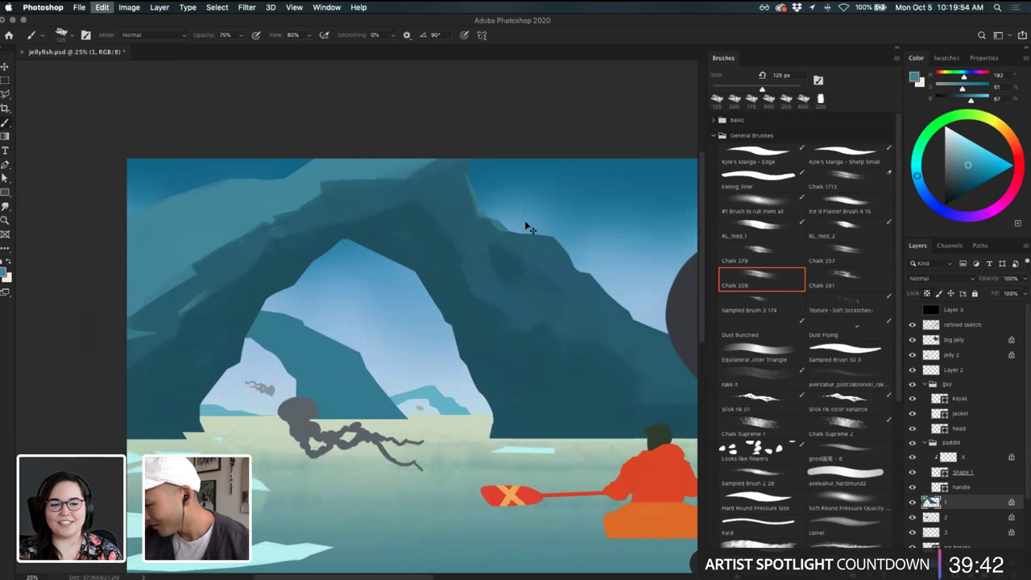
# - Sample the arch's dark blue and brighten the foreground colour to hue 192, saturation 72, brightness 60
pyautogui.press('i')
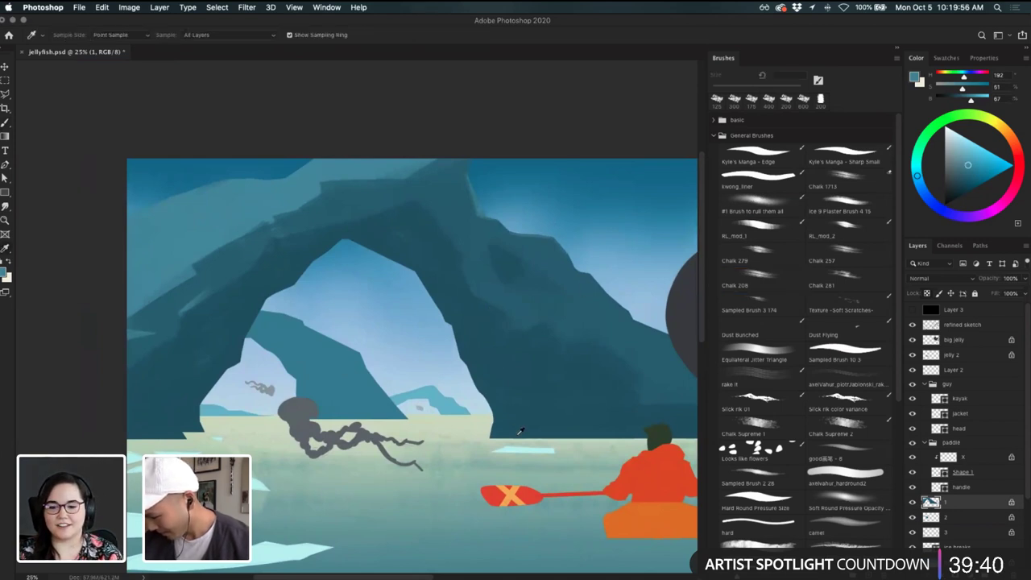
pyautogui.hscroll(-5, 465, 352)
pyautogui.scroll(-2, 465, 352)
pyautogui.click(305, 387)
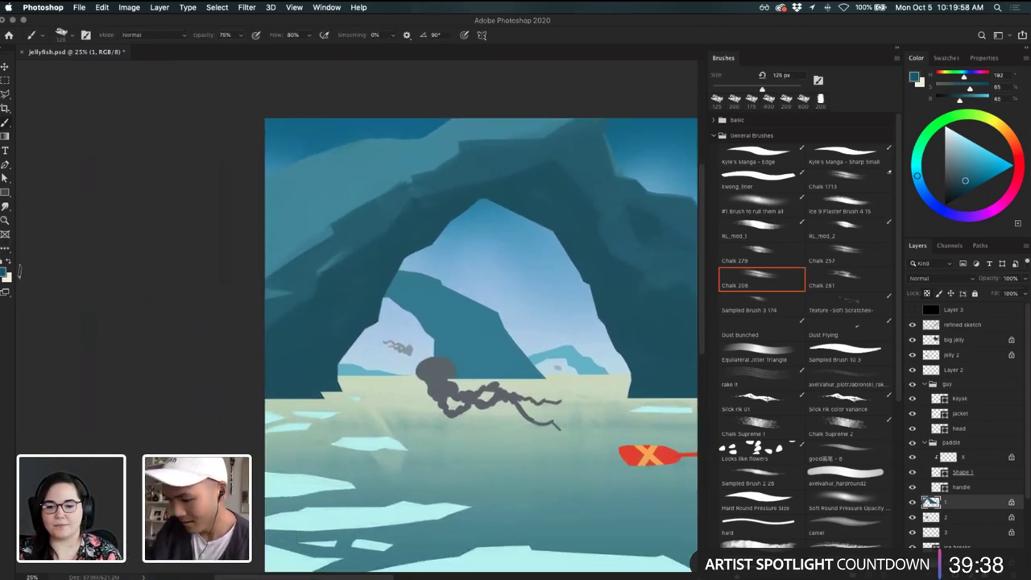
pyautogui.click(5, 274)
pyautogui.click(525, 292)
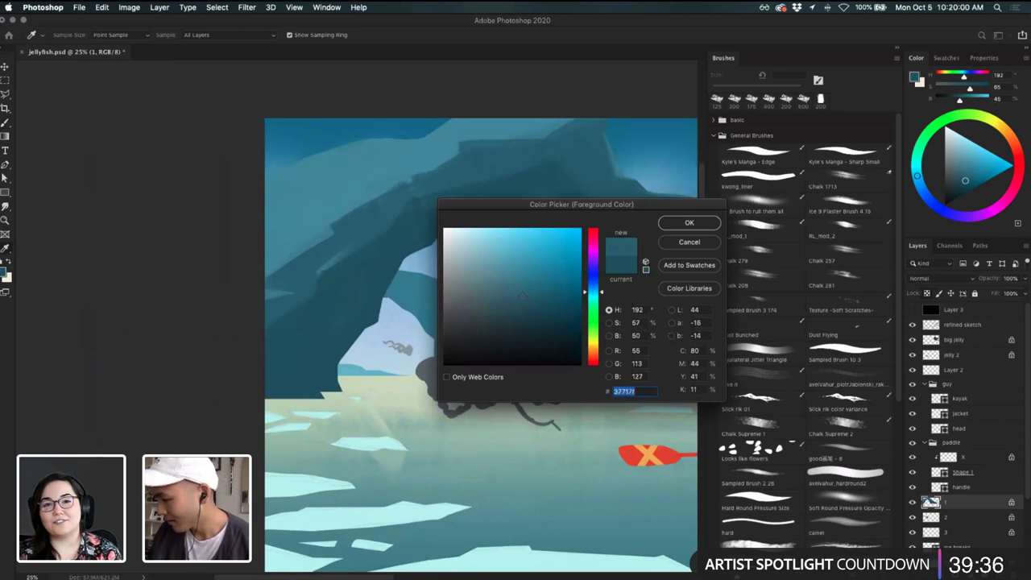
pyautogui.moveTo(522, 296); pyautogui.dragTo(519, 293)
pyautogui.click(544, 282)
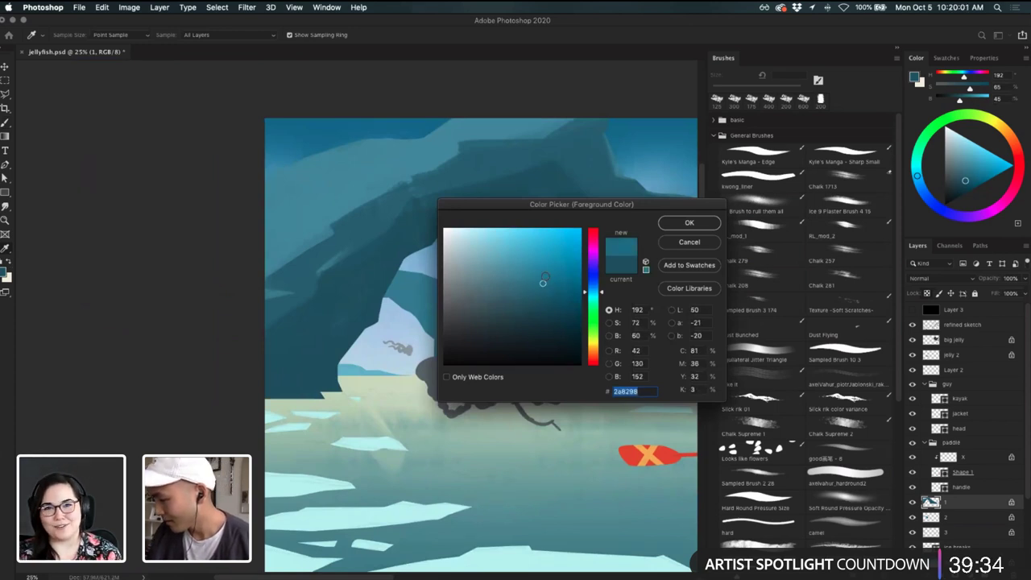
pyautogui.click(689, 222)
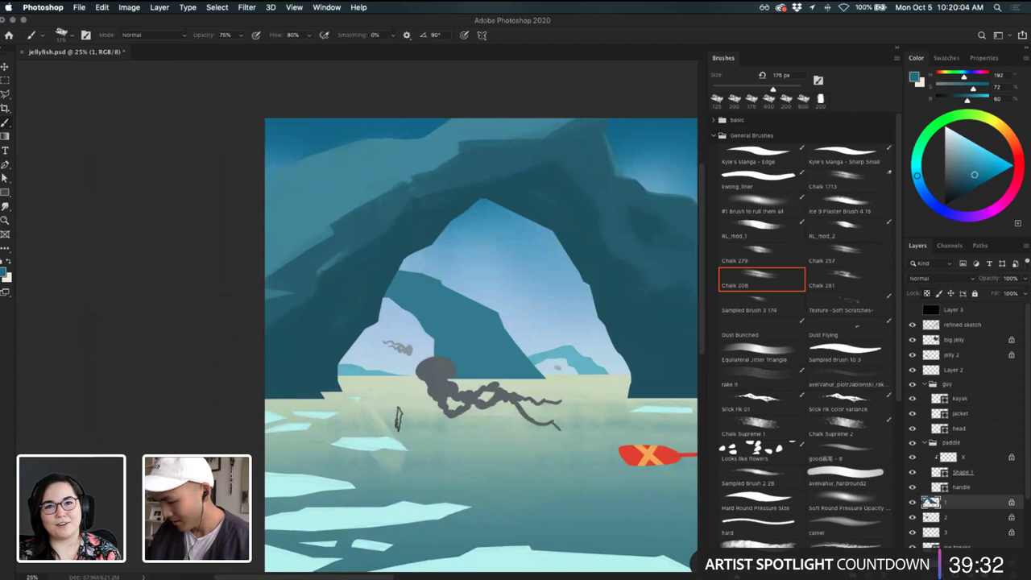
# - Set the Chalk 208 brush to 400 px and paint the brighter blue along the base of the arch's left leg
pyautogui.press(']')
pyautogui.press(']')
pyautogui.press(']')
pyautogui.press(']')
pyautogui.press(']')
pyautogui.press(']')
pyautogui.press(']')
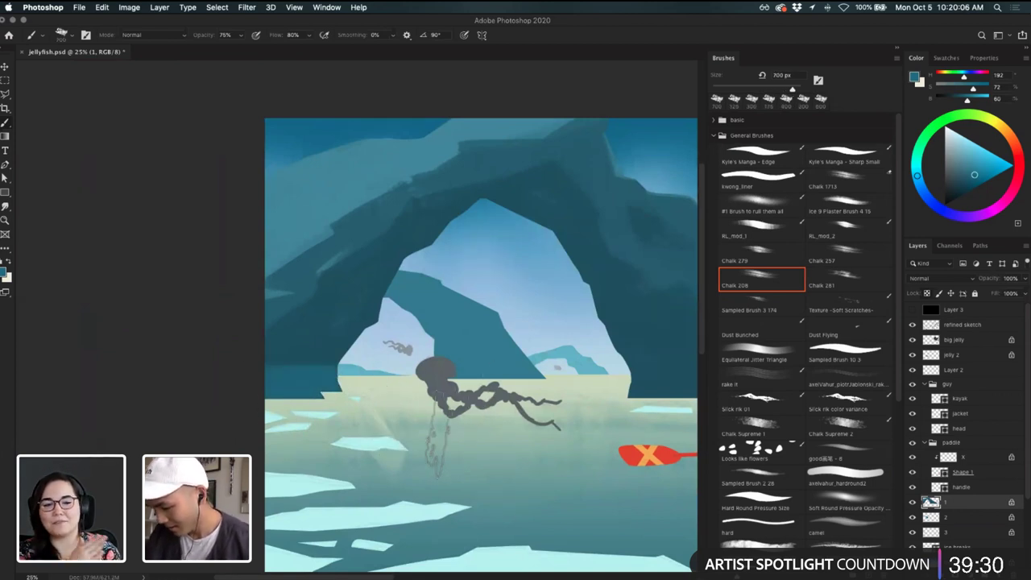
pyautogui.press('[')
pyautogui.press('[')
pyautogui.press('[')
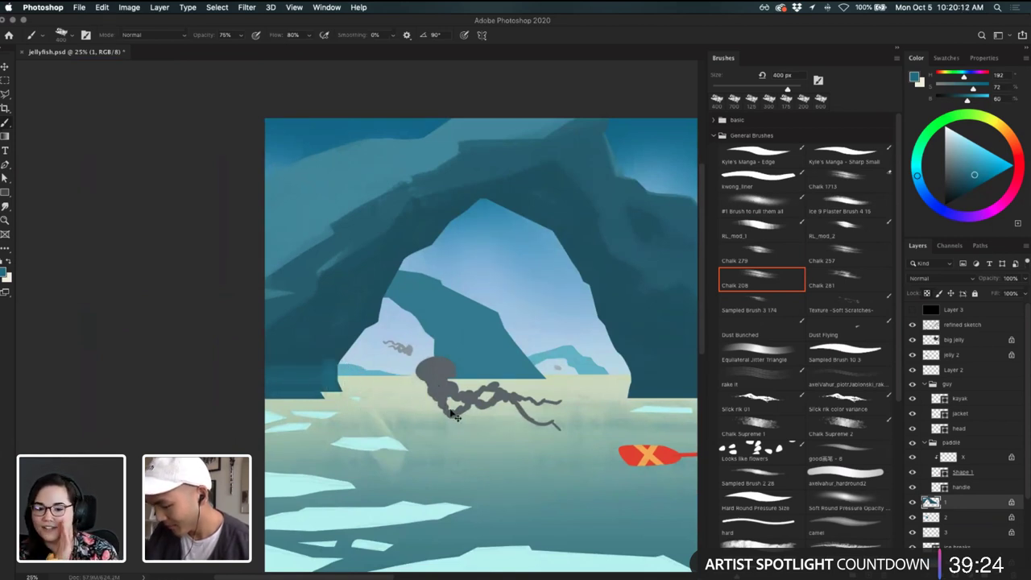
# - Paint the brighter blue along the waterline at the base of the arch's right leg
pyautogui.moveTo(637, 434); pyautogui.dragTo(360, 396)
pyautogui.moveTo(367, 354); pyautogui.dragTo(691, 368)
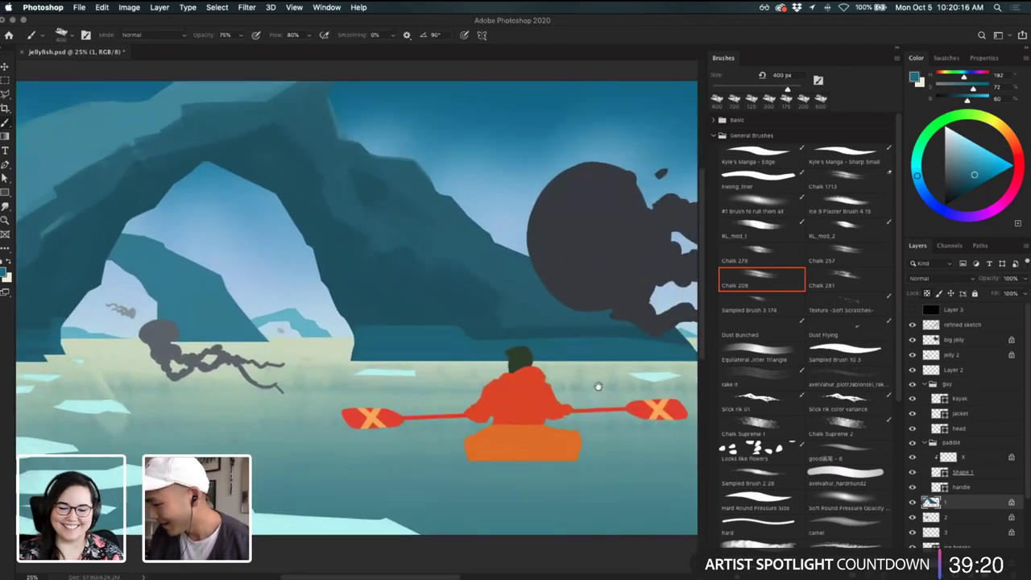
pyautogui.hscroll(1, 597, 386)
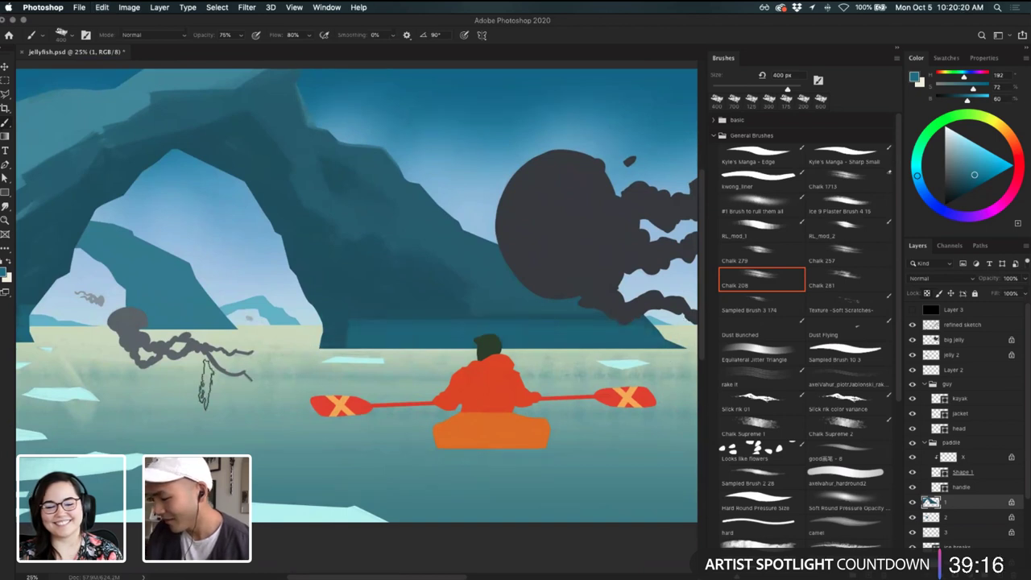
# - Sample dark blues from the arch's legs and blend the upper edge of the bright band along their bases
pyautogui.hscroll(-3, 500, 371)
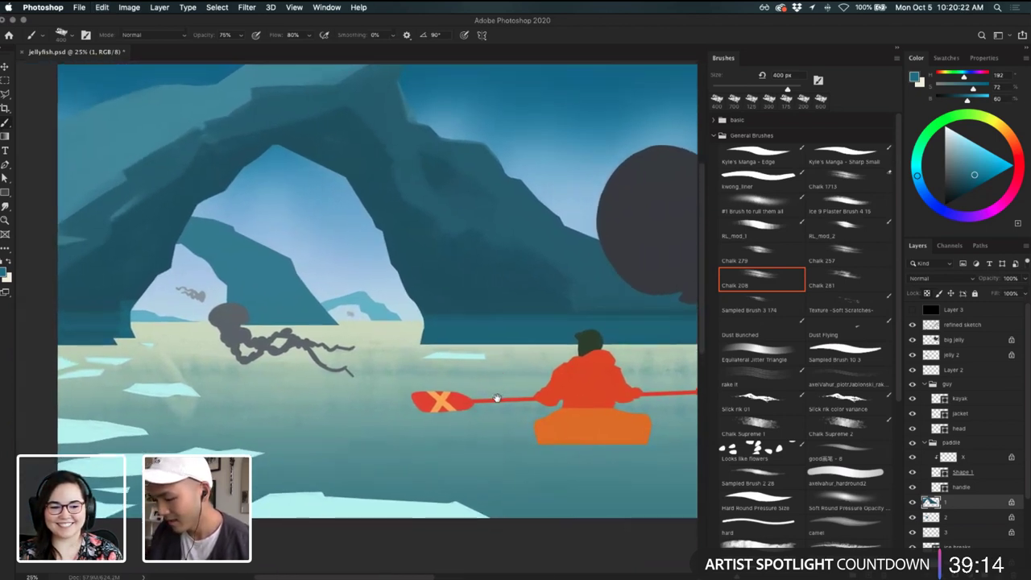
pyautogui.moveTo(435, 350); pyautogui.dragTo(539, 357)
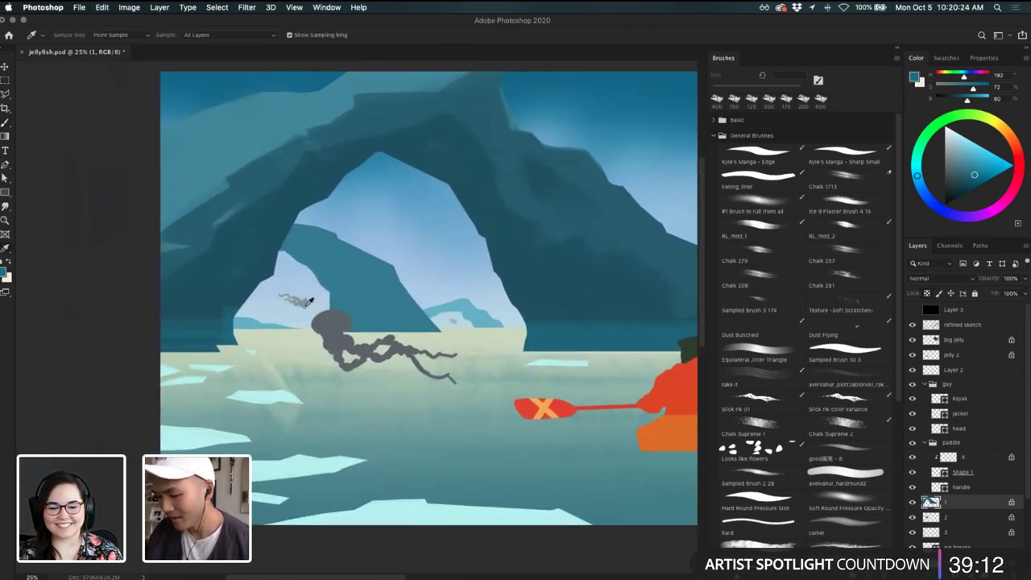
pyautogui.keyDown('alt'); pyautogui.click(212, 306); pyautogui.keyUp('alt')
pyautogui.press('b')
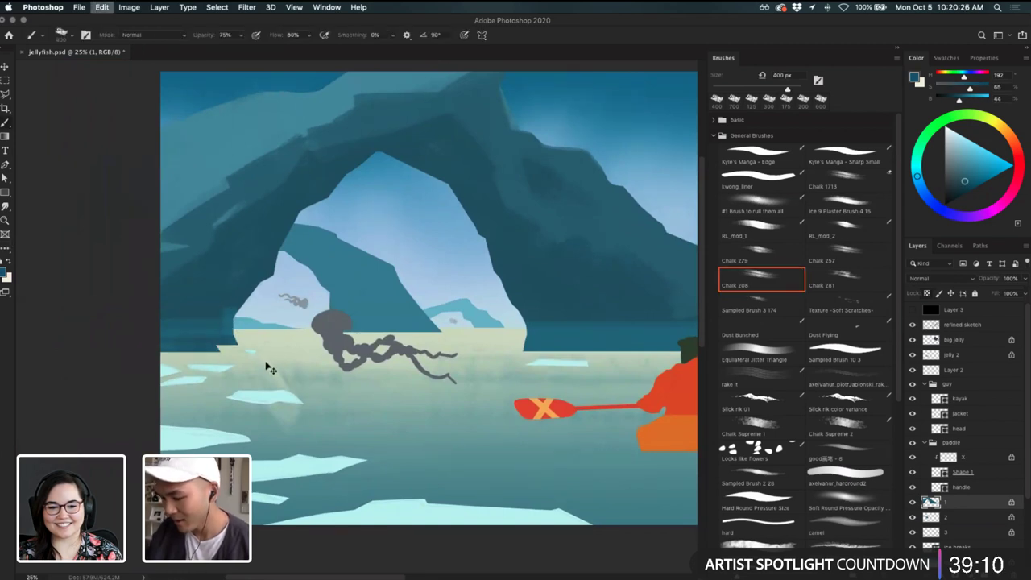
pyautogui.hscroll(2, 442, 363)
pyautogui.moveTo(441, 363); pyautogui.dragTo(374, 347)
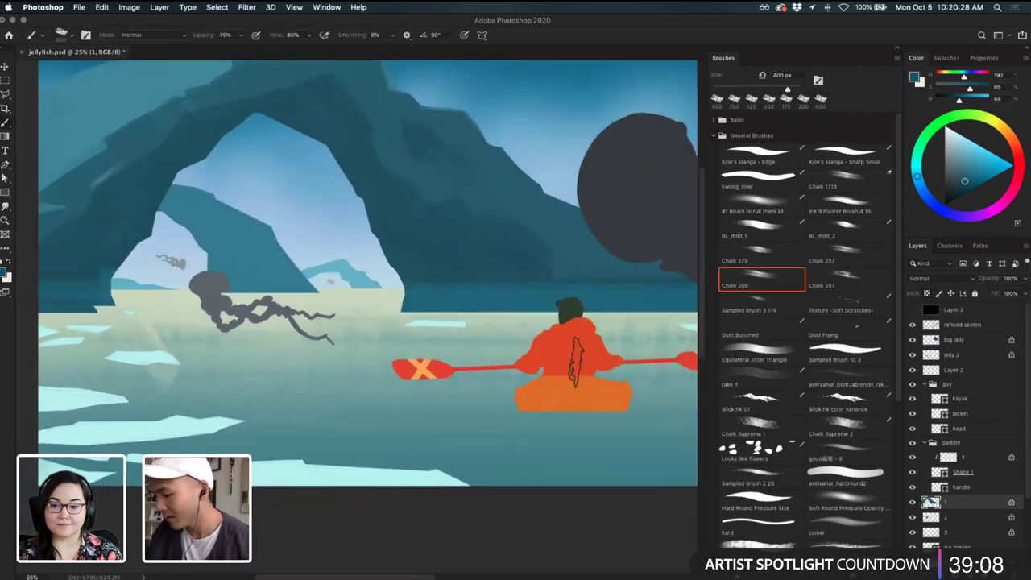
pyautogui.keyDown('alt'); pyautogui.click(419, 284); pyautogui.keyUp('alt')
pyautogui.press('b')
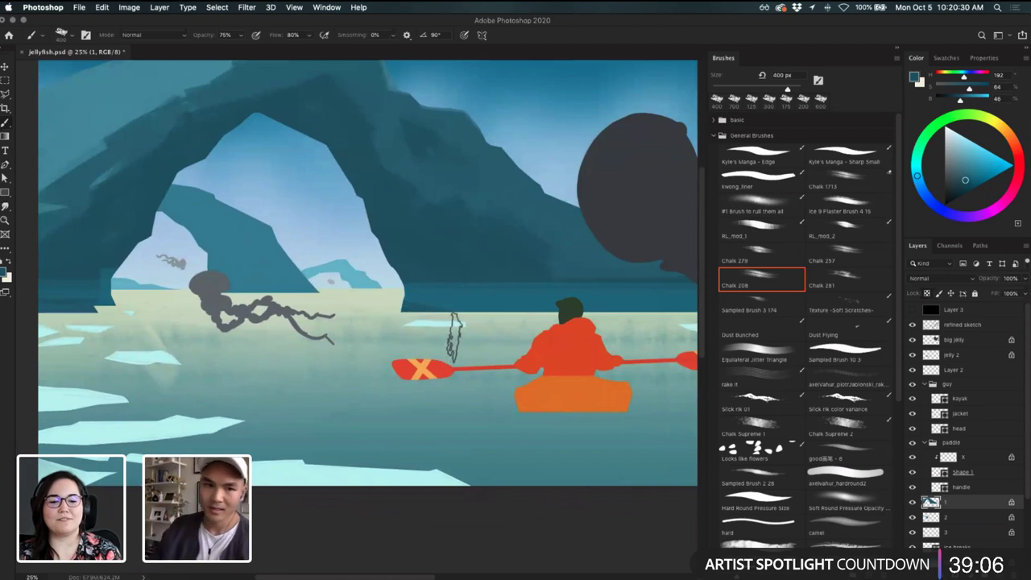
# - Sample the light blue at the arch's top, reduce Chalk 208 to 90 px and try a highlight stroke down the peak
pyautogui.scroll(5, 432, 237)
pyautogui.hscroll(-3, 433, 236)
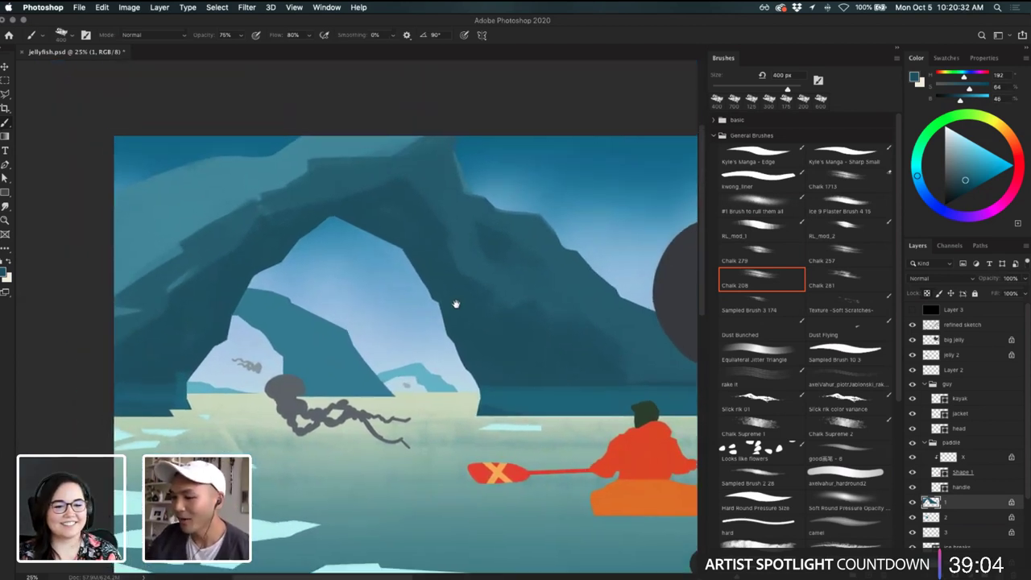
pyautogui.keyDown('alt'); pyautogui.click(299, 168); pyautogui.keyUp('alt')
pyautogui.moveTo(341, 161); pyautogui.dragTo(358, 165)
pyautogui.press('super+z')
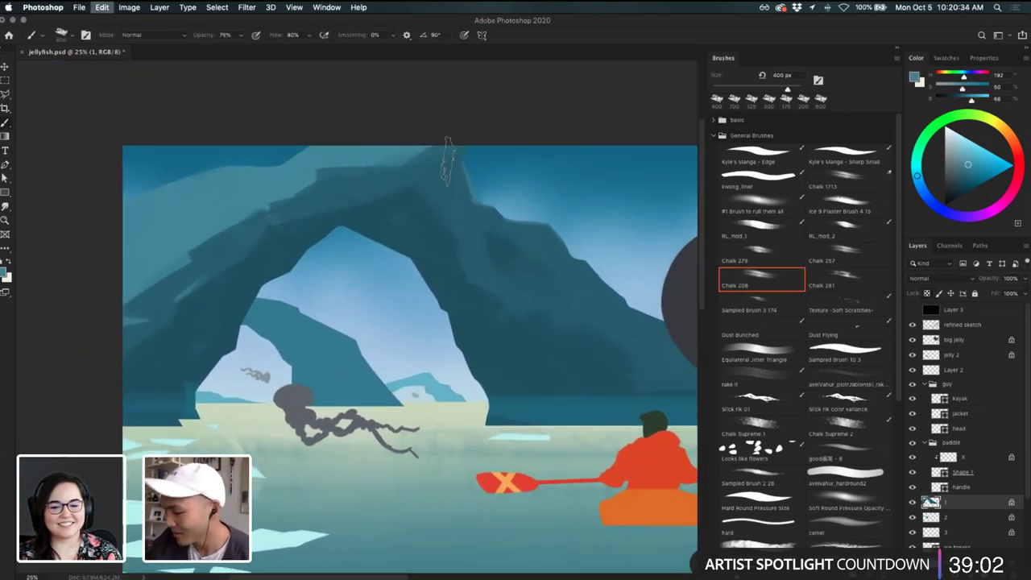
pyautogui.press('[')
pyautogui.press('[')
pyautogui.press('[')
pyautogui.press('[')
pyautogui.press('[')
pyautogui.press('[')
pyautogui.press('[')
pyautogui.press('[')
pyautogui.press('[')
pyautogui.press('[')
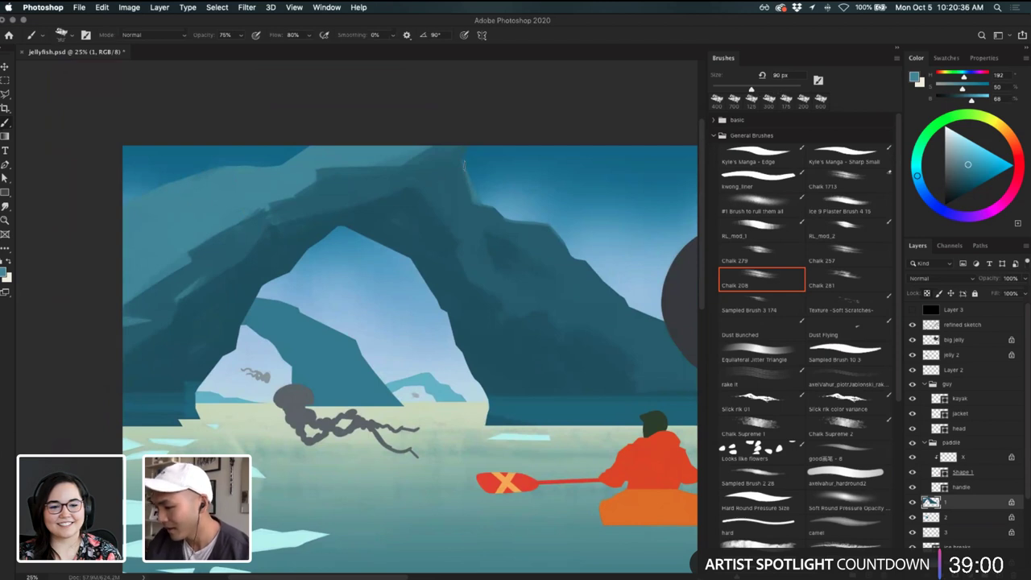
pyautogui.moveTo(464, 165); pyautogui.dragTo(471, 183)
pyautogui.press('super+z')
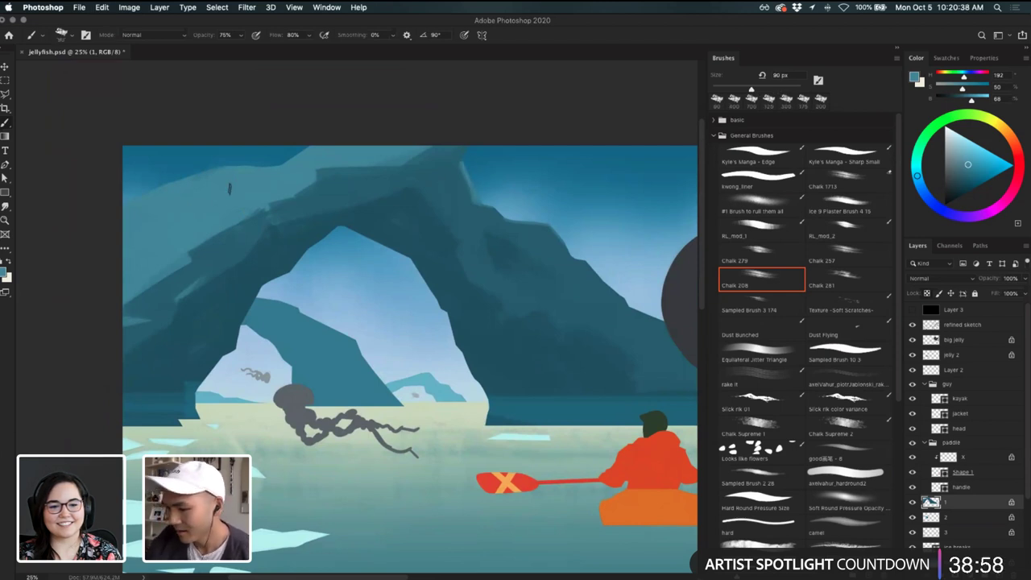
# - Set the foreground to a lighter blue with hue 192, saturation 34 and brightness 78
pyautogui.click(4, 275)
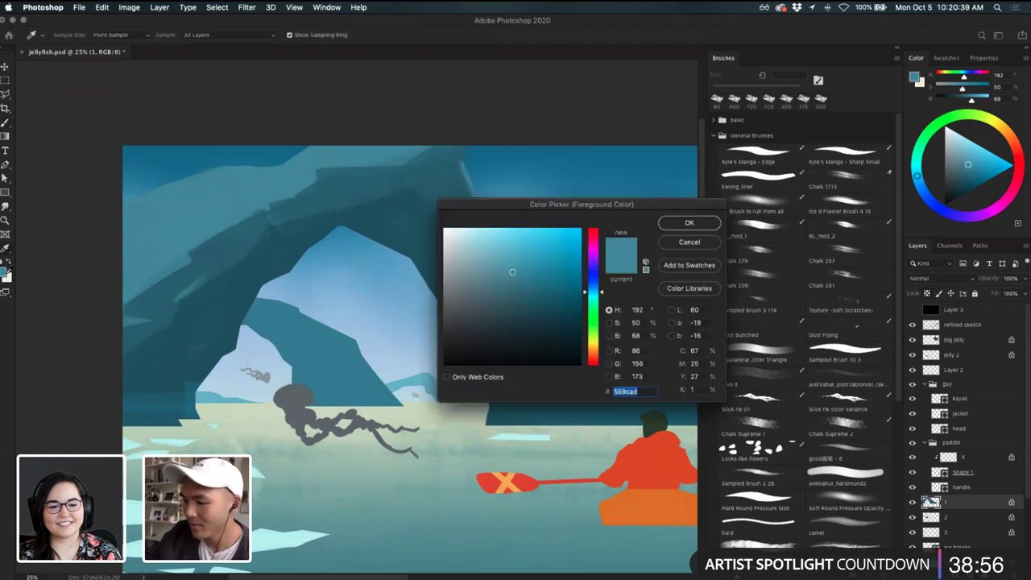
pyautogui.click(497, 264)
pyautogui.click(517, 258)
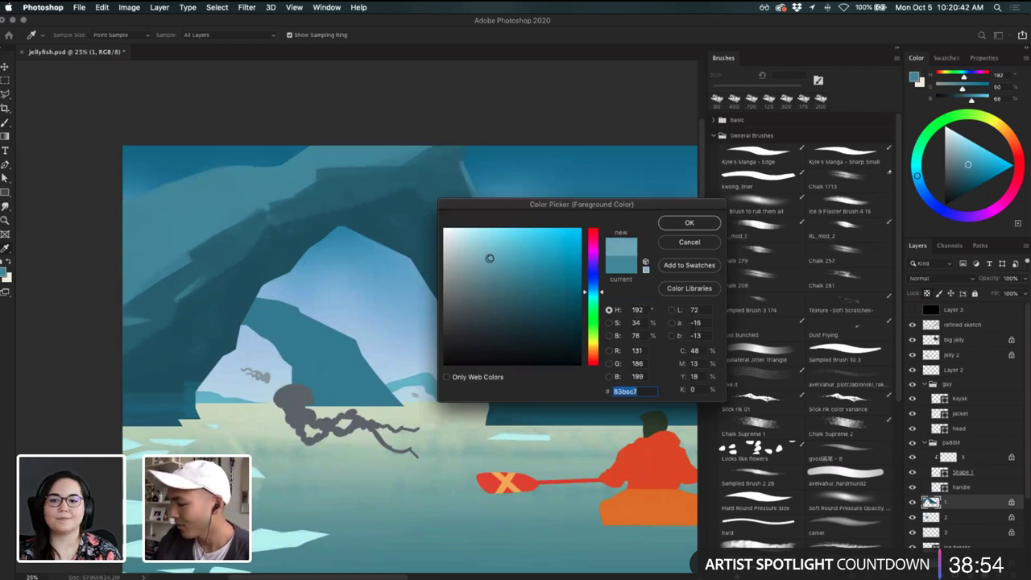
pyautogui.click(689, 222)
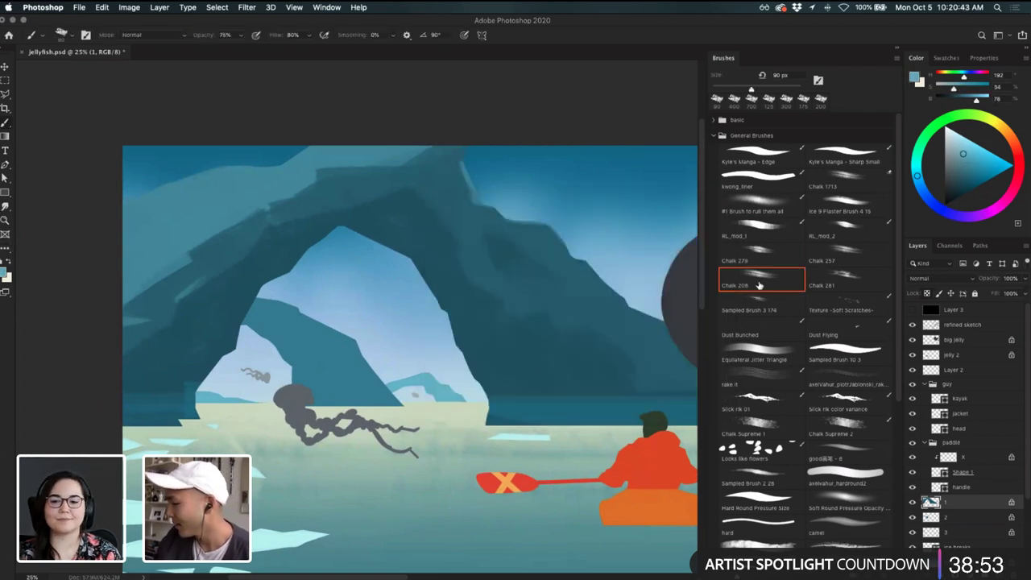
# - Select the soft "#1 Brush to rull them all" at 700 px and glaze the lighter blue along the arch's upper left slope and top
pyautogui.click(762, 200)
pyautogui.press(']')
pyautogui.press(']')
pyautogui.press(']')
pyautogui.press(']')
pyautogui.press(']')
pyautogui.press(']')
pyautogui.press(']')
pyautogui.press(']')
pyautogui.press(']')
pyautogui.press(']')
pyautogui.press(']')
pyautogui.press(']')
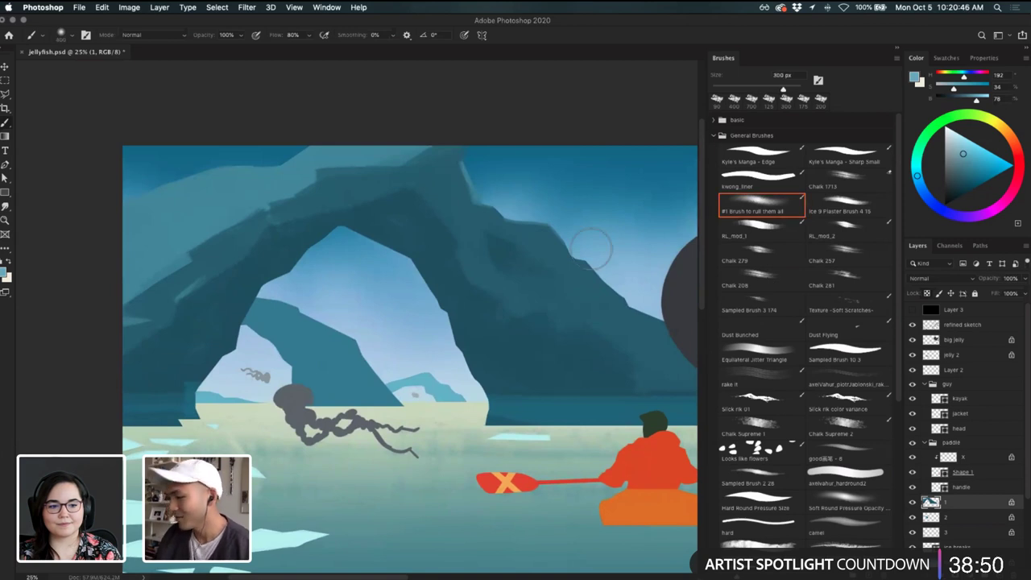
pyautogui.moveTo(145, 198); pyautogui.dragTo(395, 102)
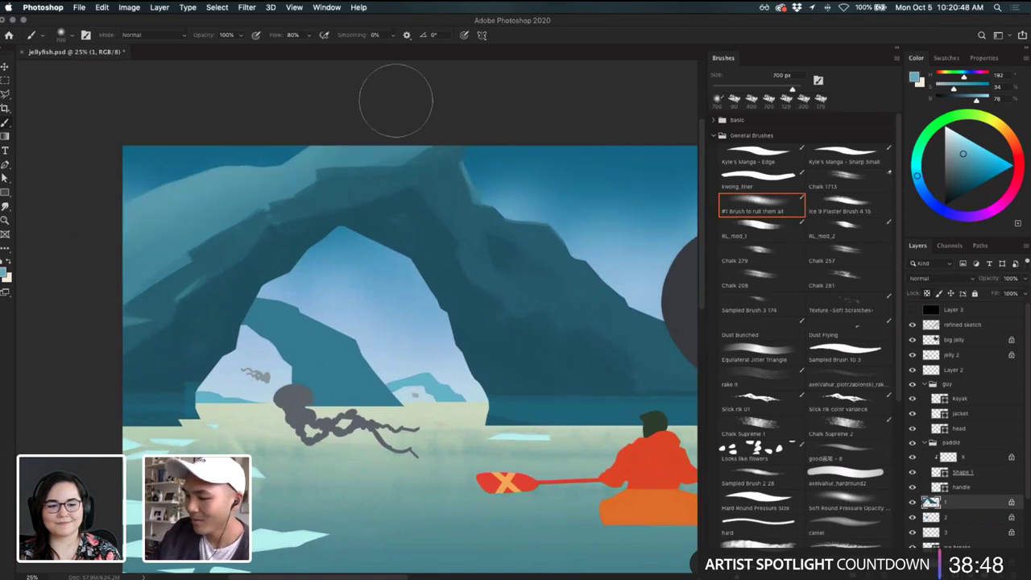
pyautogui.press('super+z')
pyautogui.moveTo(85, 223); pyautogui.dragTo(400, 79)
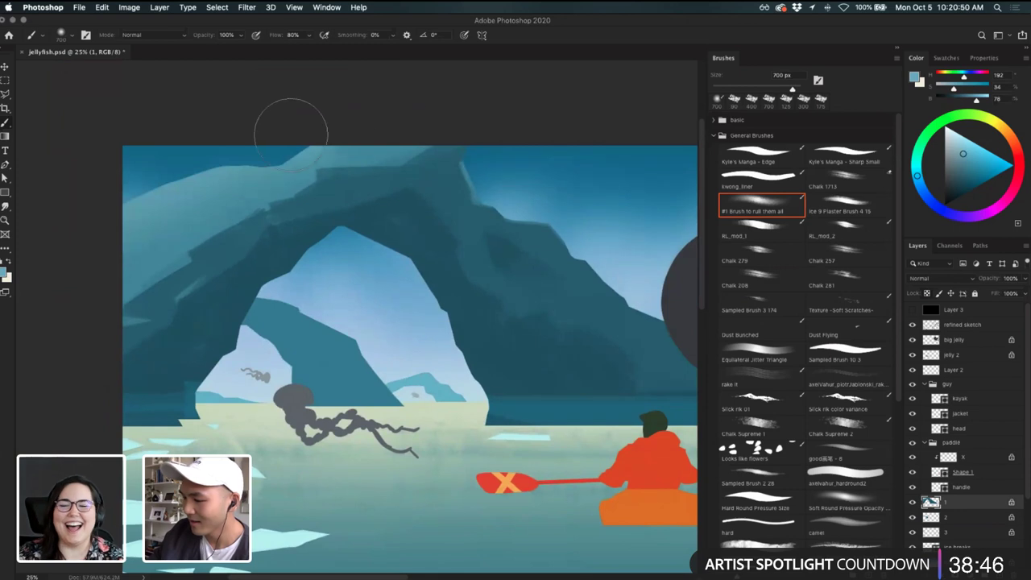
pyautogui.moveTo(294, 141); pyautogui.dragTo(544, 107)
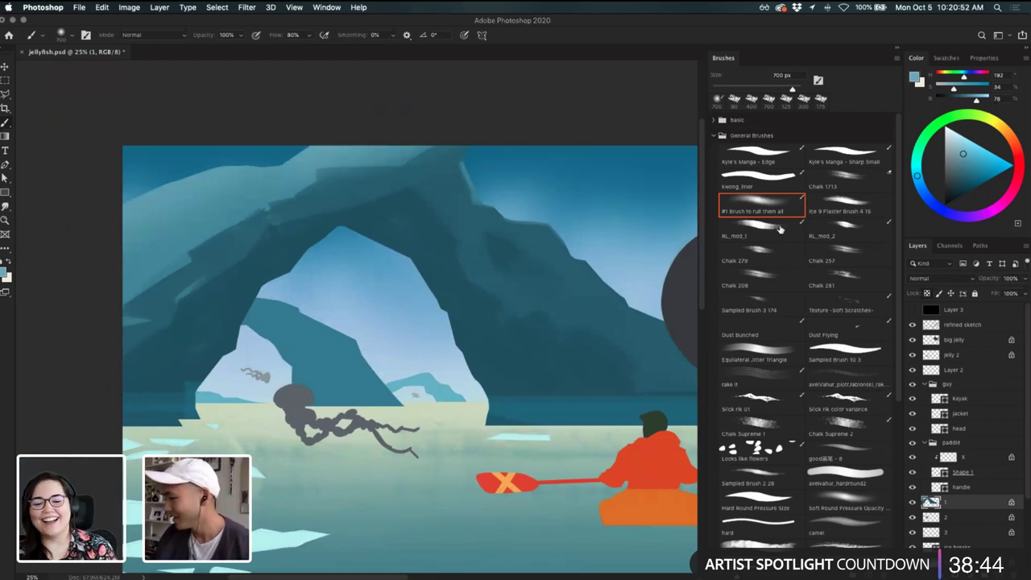
# - Select Chalk 208 at 201 px, sample the light blue on the left slope and paint textured highlights across the arch's top
pyautogui.click(757, 271)
pyautogui.press('i')
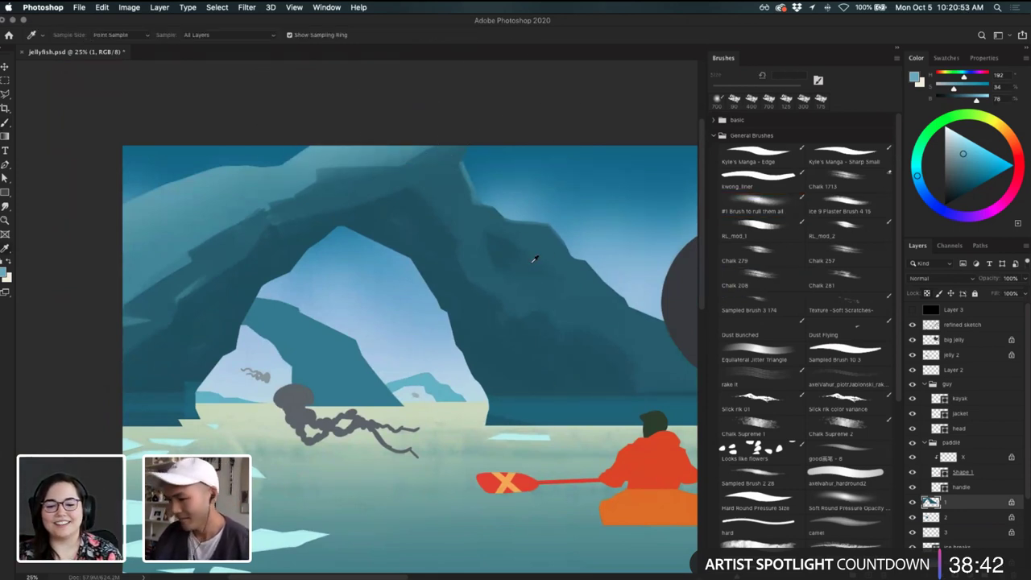
pyautogui.click(199, 175)
pyautogui.press('b')
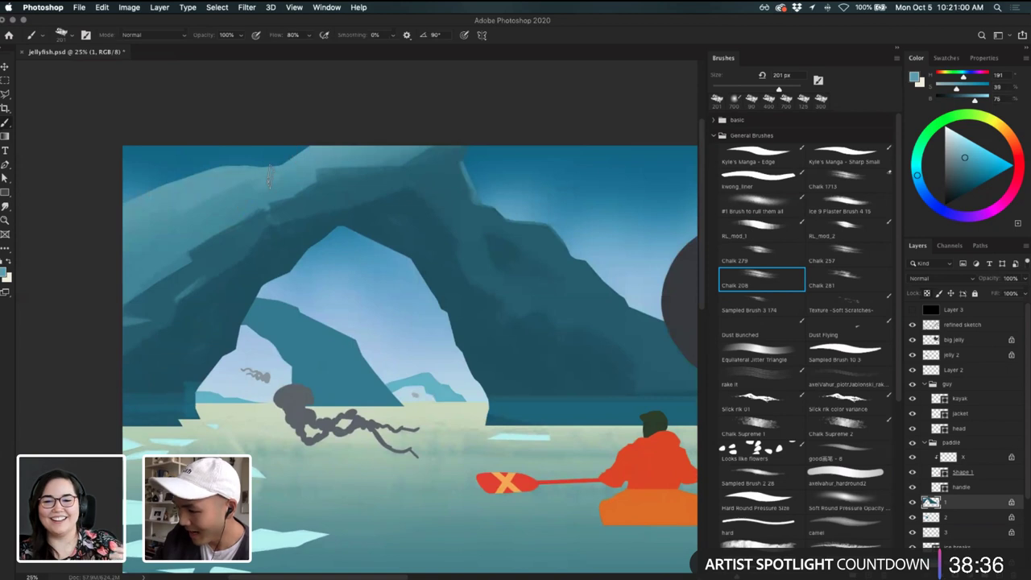
pyautogui.moveTo(387, 161)
pyautogui.mouseDown()
pyautogui.moveTo(469, 141)
pyautogui.moveTo(430, 143)
pyautogui.moveTo(380, 173)
pyautogui.moveTo(429, 146)
pyautogui.mouseUp()
pyautogui.press('super+z')
# - Reduce the chalk brush and paint thin highlights along the upper left facet edges, adding small accents in a sampled mid blue
pyautogui.press('[')
pyautogui.press('[')
pyautogui.press('super+z')
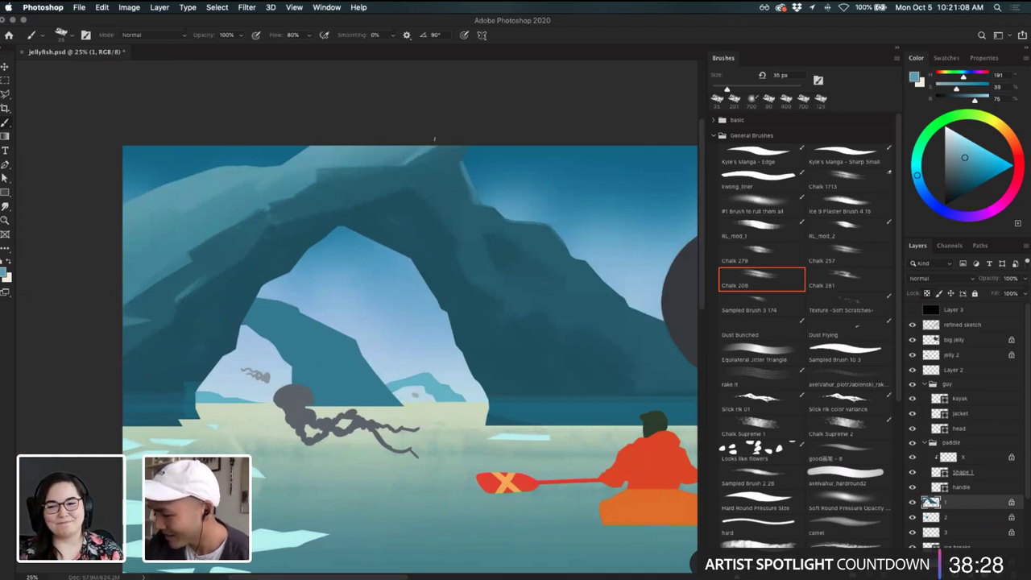
pyautogui.press('super+z')
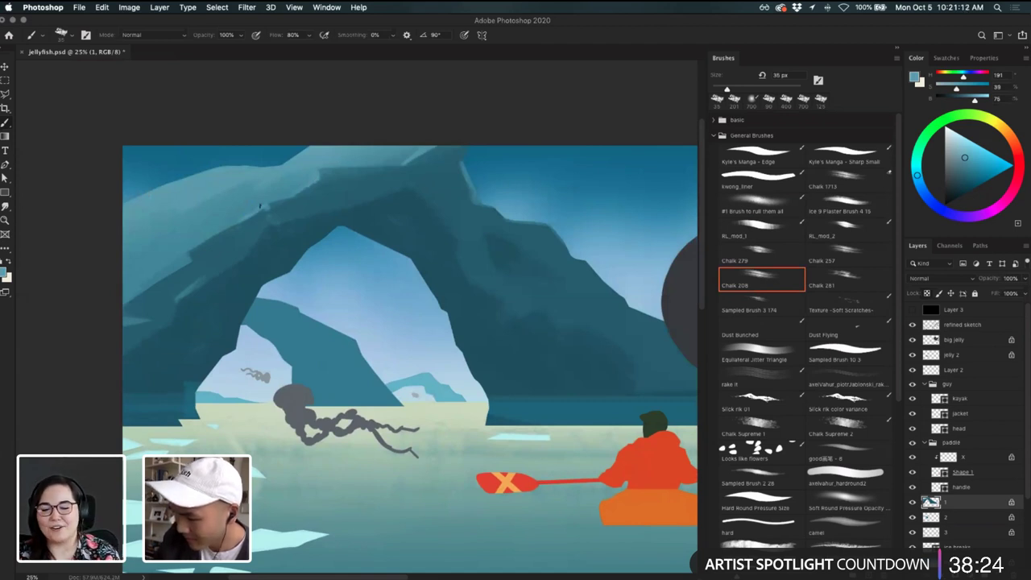
pyautogui.press('super+z')
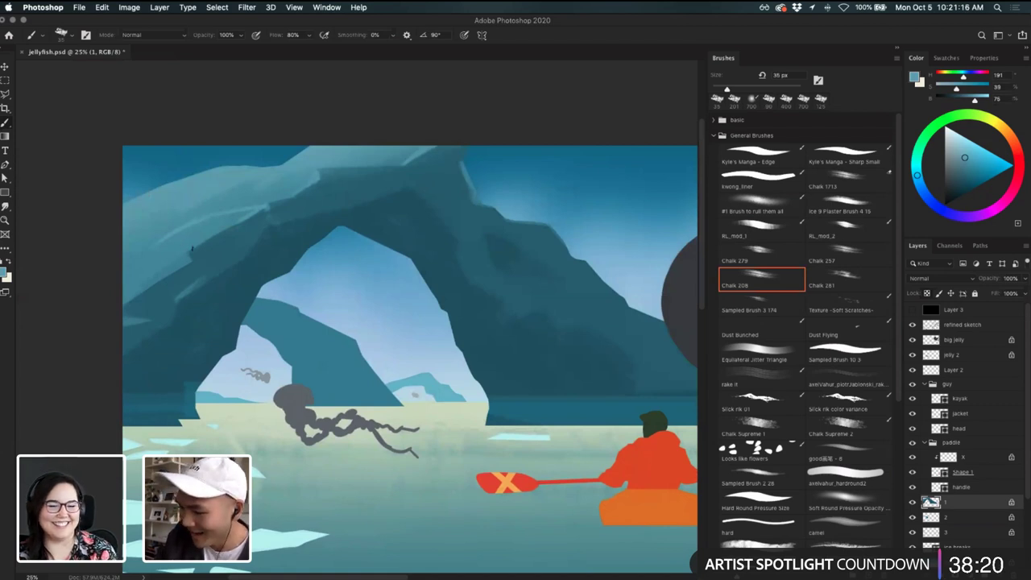
pyautogui.press('super+z')
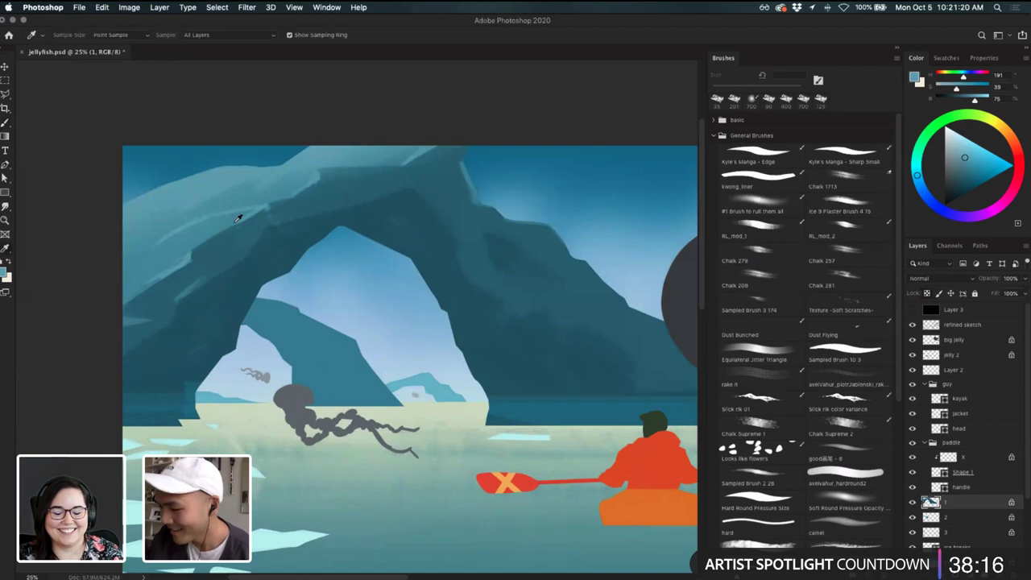
pyautogui.press('super+z')
pyautogui.keyDown('alt'); pyautogui.click(239, 226); pyautogui.keyUp('alt')
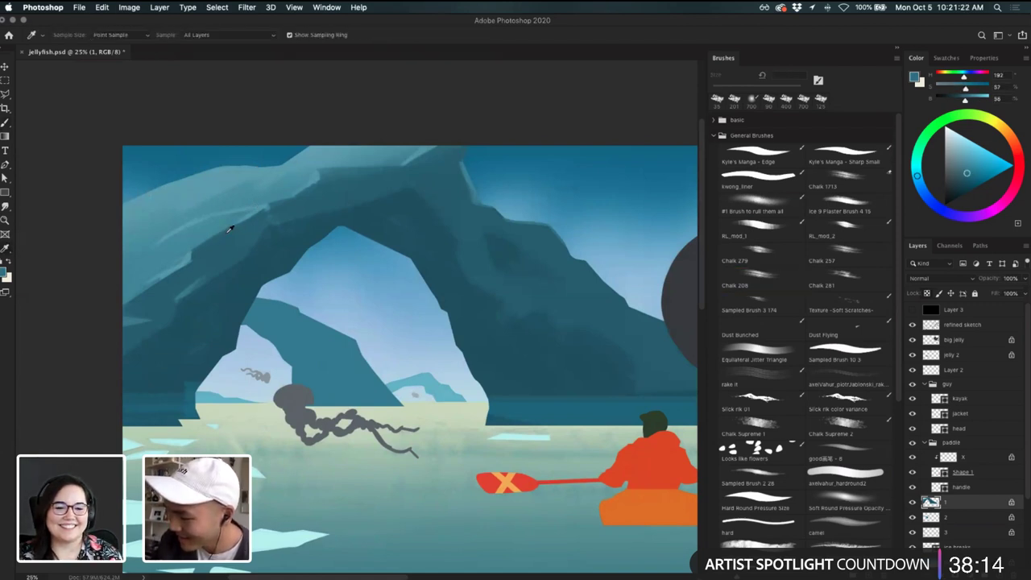
pyautogui.keyDown('alt'); pyautogui.click(230, 229); pyautogui.keyUp('alt')
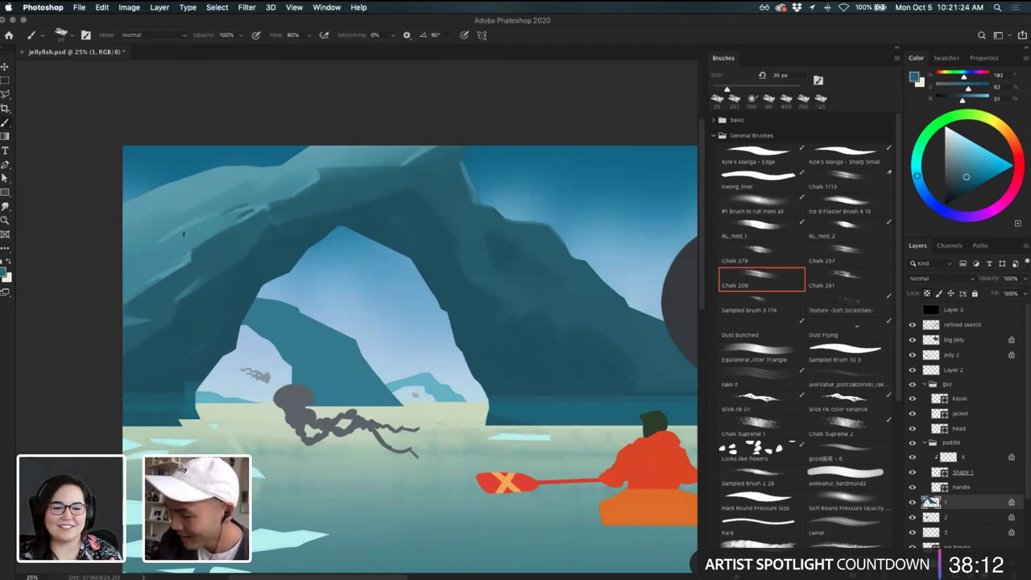
# - Sample the dark blue of the arch's right leg and darken the foreground colour to hue 192, saturation 76, brightness 38
pyautogui.hscroll(5, 545, 341)
pyautogui.scroll(-2, 545, 341)
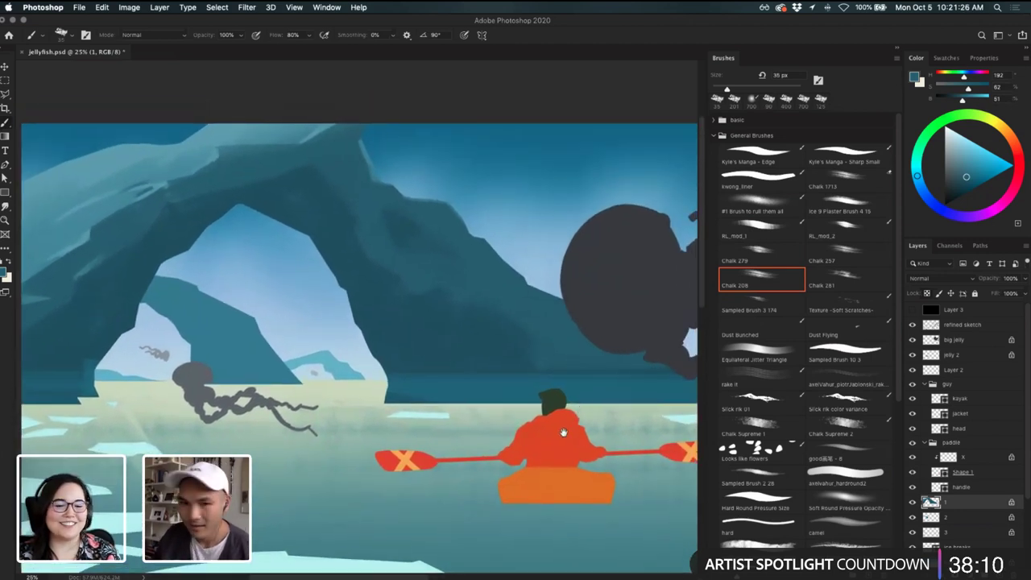
pyautogui.scroll(2, 488, 350)
pyautogui.hscroll(1, 488, 350)
pyautogui.keyDown('alt'); pyautogui.click(417, 363); pyautogui.keyUp('alt')
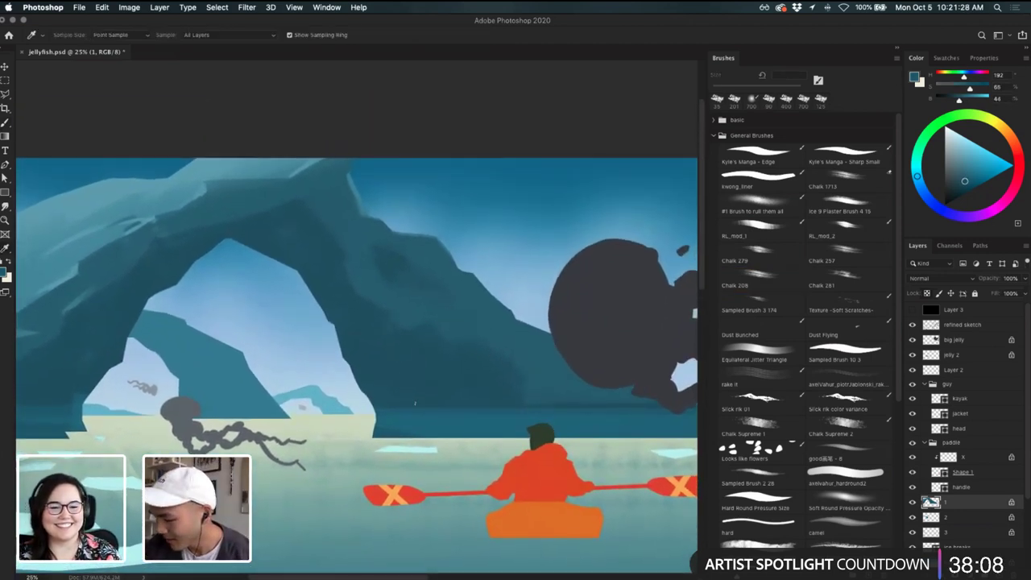
pyautogui.hscroll(-7, 283, 260)
pyautogui.click(7, 275)
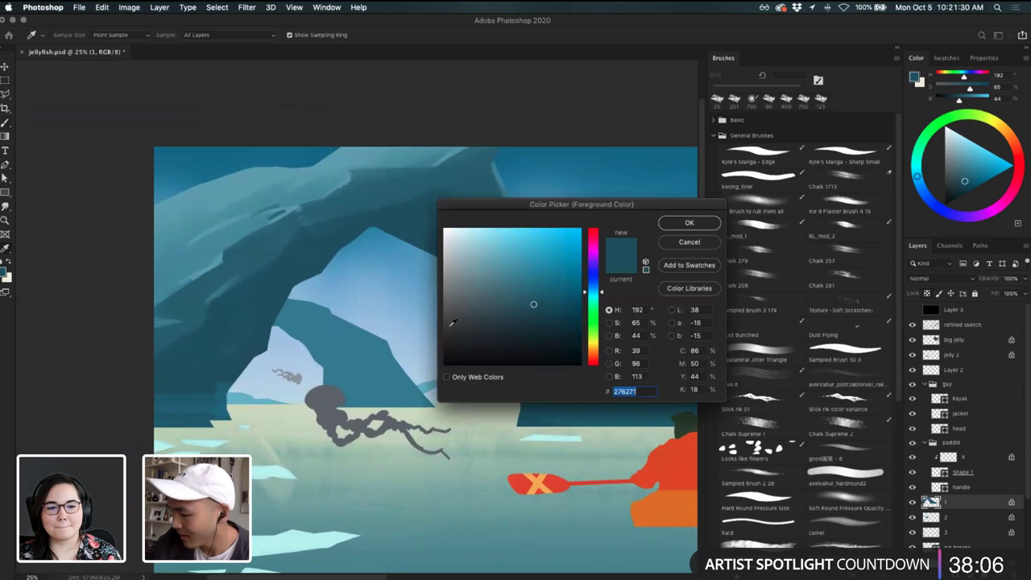
pyautogui.moveTo(530, 318); pyautogui.dragTo(547, 317)
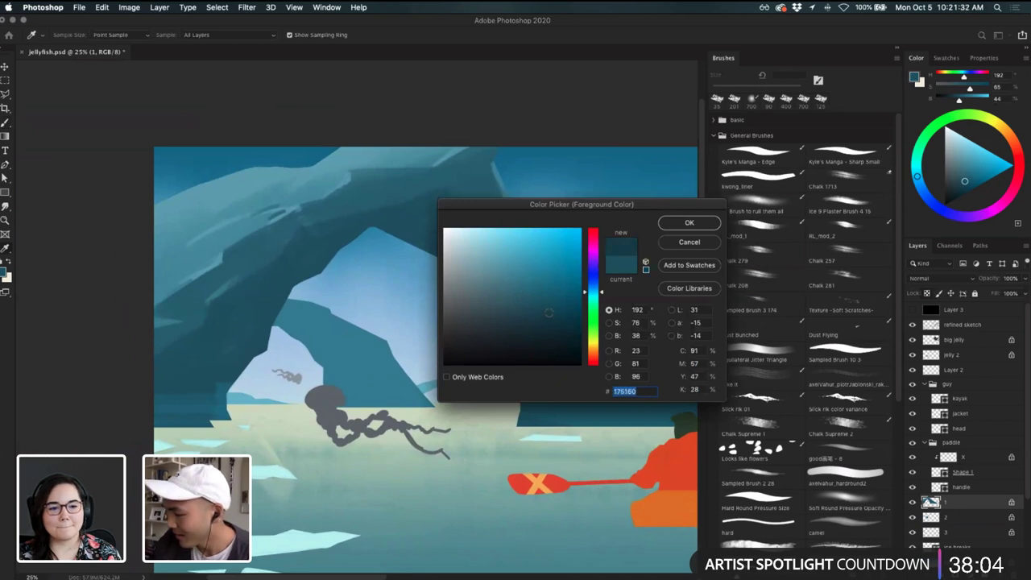
pyautogui.click(689, 224)
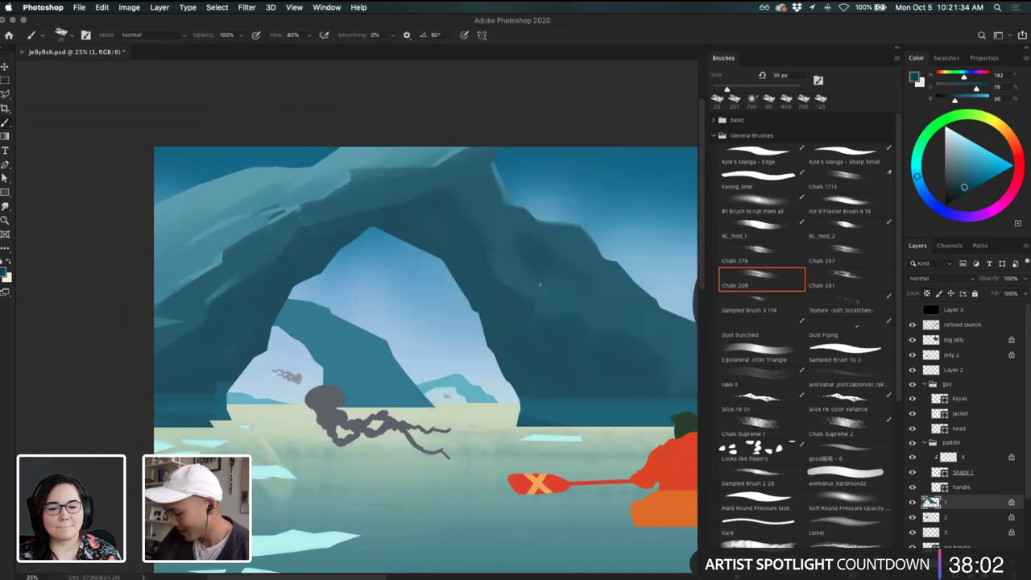
# - Enlarge Chalk 208 to 300 px and paint the darker blue along the inner edge of the arch's left leg
pyautogui.press(']')
pyautogui.press(']')
pyautogui.press(']')
pyautogui.press(']')
pyautogui.press(']')
pyautogui.press(']')
pyautogui.press(']')
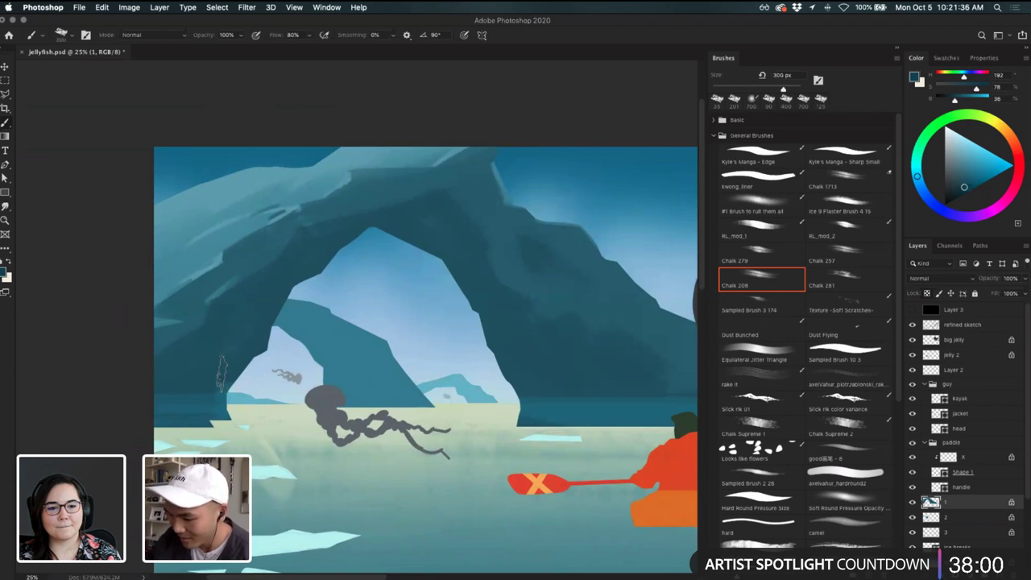
pyautogui.moveTo(269, 357); pyautogui.dragTo(239, 369)
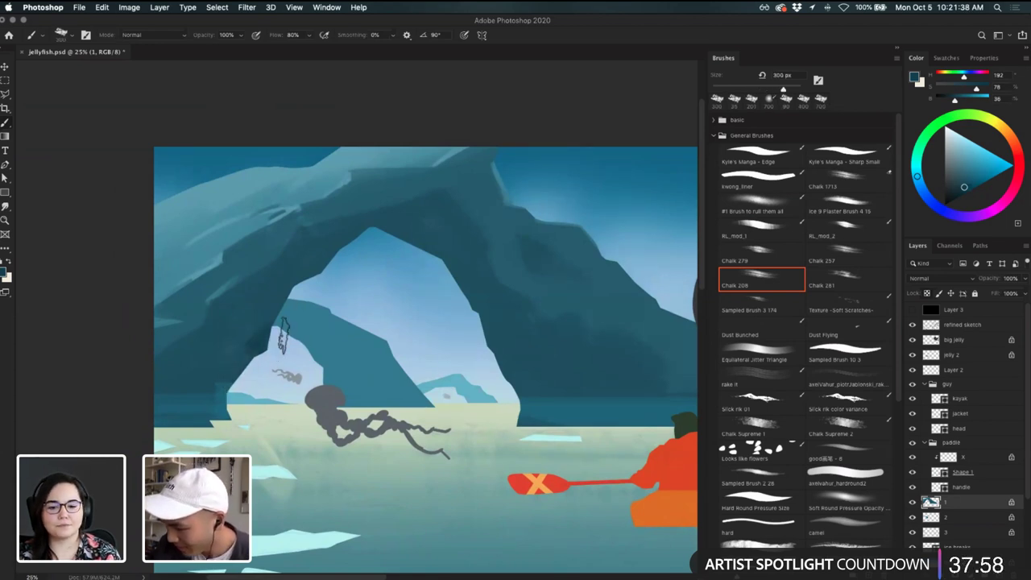
pyautogui.moveTo(284, 335); pyautogui.dragTo(264, 365)
pyautogui.press('super+z')
# - Set the refined sketch layer's opacity to 16% and switch to the Move tool
pyautogui.moveTo(5, 95); pyautogui.dragTo(50, 103)
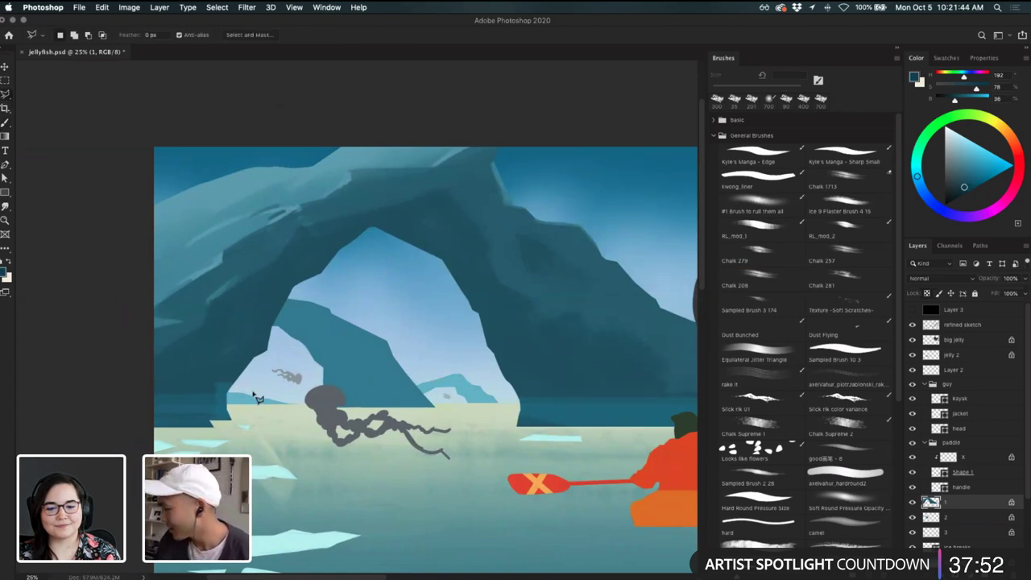
pyautogui.click(992, 322)
pyautogui.moveTo(989, 280); pyautogui.dragTo(998, 281)
pyautogui.press('v')
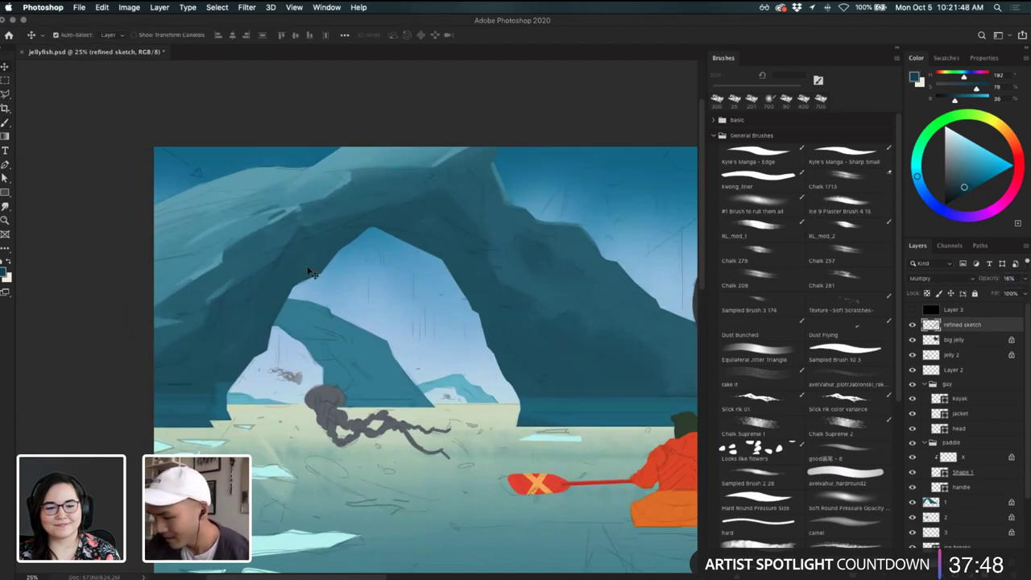
# - On layer 1, outline the inner edge of the arch's left leg up to the opening's peak with the Polygonal Lasso
pyautogui.keyDown('ctrl'); pyautogui.click(321, 275); pyautogui.keyUp('ctrl')
pyautogui.press('l')
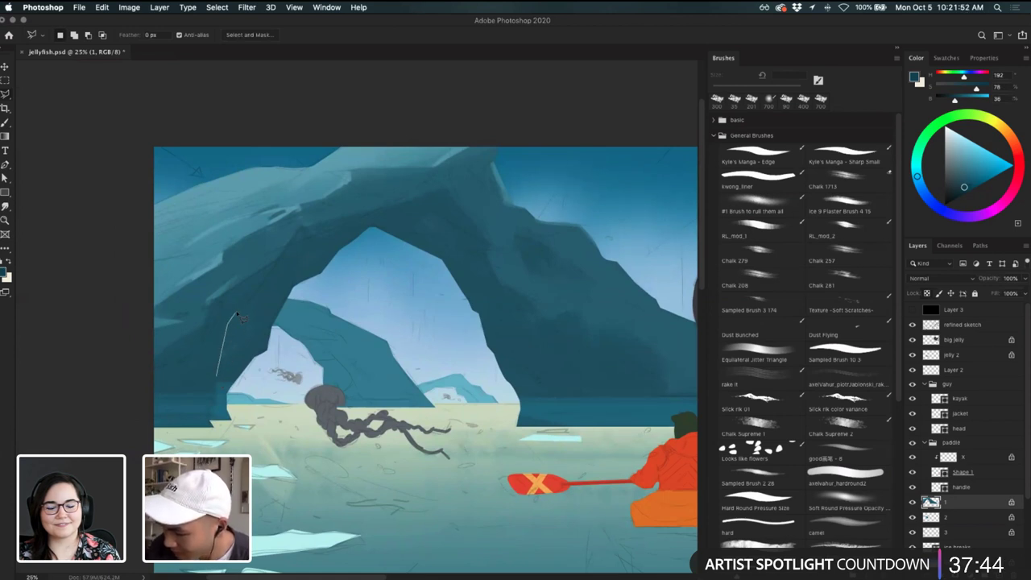
pyautogui.moveTo(237, 314)
pyautogui.mouseDown()
pyautogui.moveTo(291, 241)
pyautogui.moveTo(344, 225)
pyautogui.moveTo(286, 233)
pyautogui.moveTo(332, 235)
pyautogui.moveTo(387, 208)
pyautogui.moveTo(376, 231)
pyautogui.mouseUp()
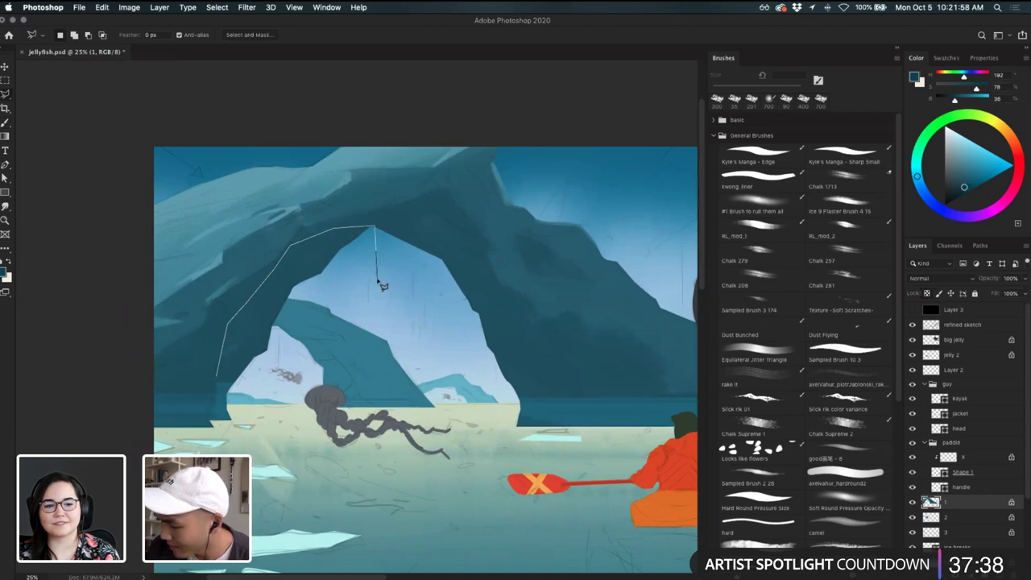
pyautogui.moveTo(378, 283)
pyautogui.mouseDown()
pyautogui.moveTo(308, 345)
pyautogui.moveTo(233, 435)
pyautogui.mouseUp()
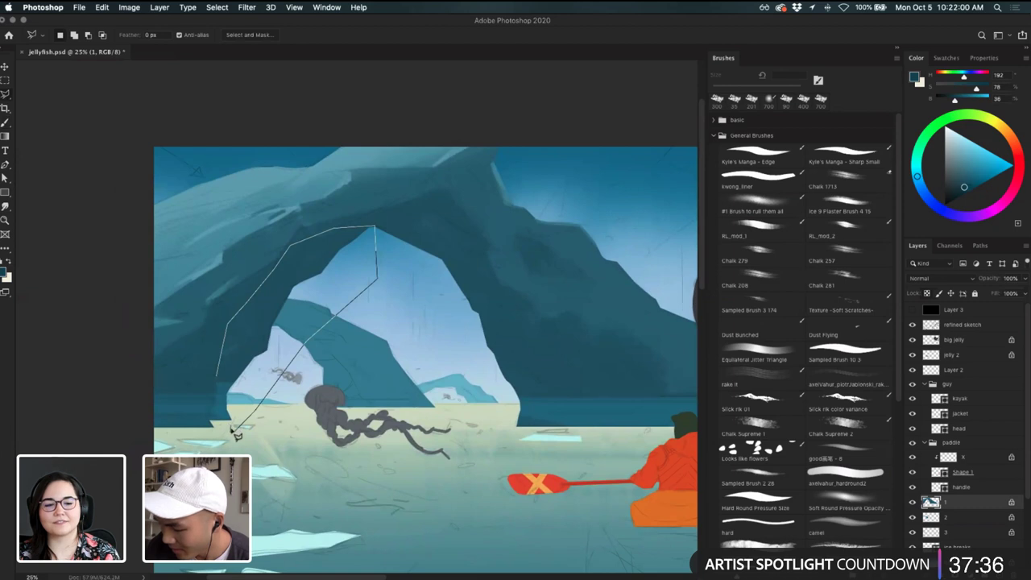
pyautogui.click(233, 432)
# - Shade the selected inner edge dark blue with "#1 Brush to rull them all" at 500 px, deselect, and check it with the refined sketch hidden
pyautogui.click(761, 279)
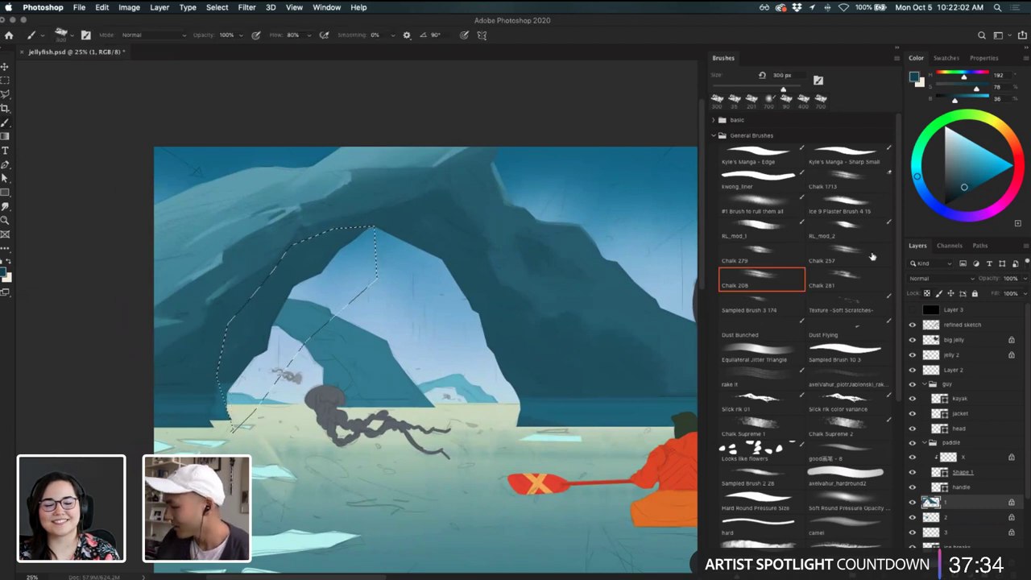
pyautogui.click(758, 203)
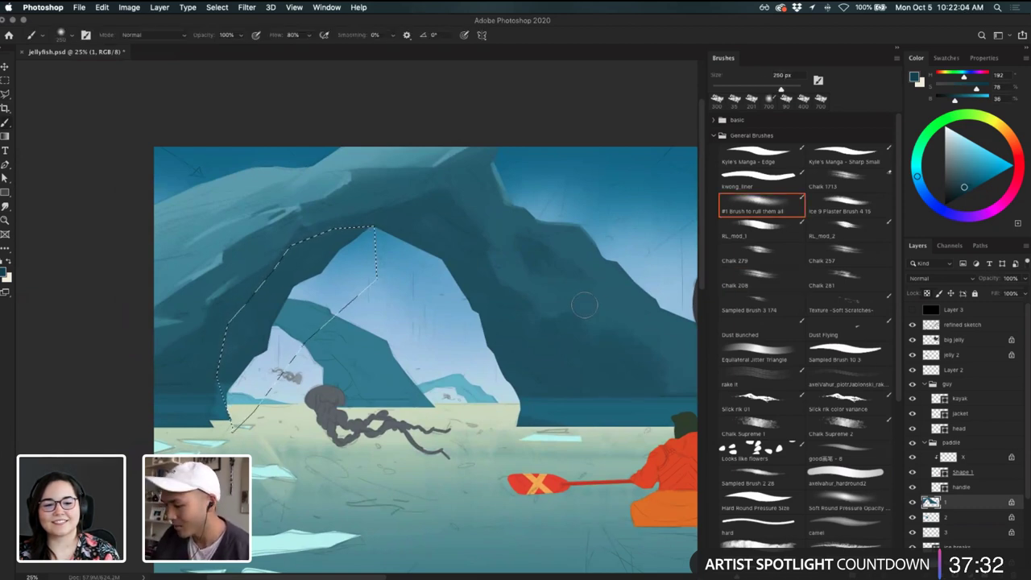
pyautogui.press(']')
pyautogui.press(']')
pyautogui.press(']')
pyautogui.moveTo(303, 255); pyautogui.dragTo(341, 280)
pyautogui.press('super+z')
pyautogui.press('super+z')
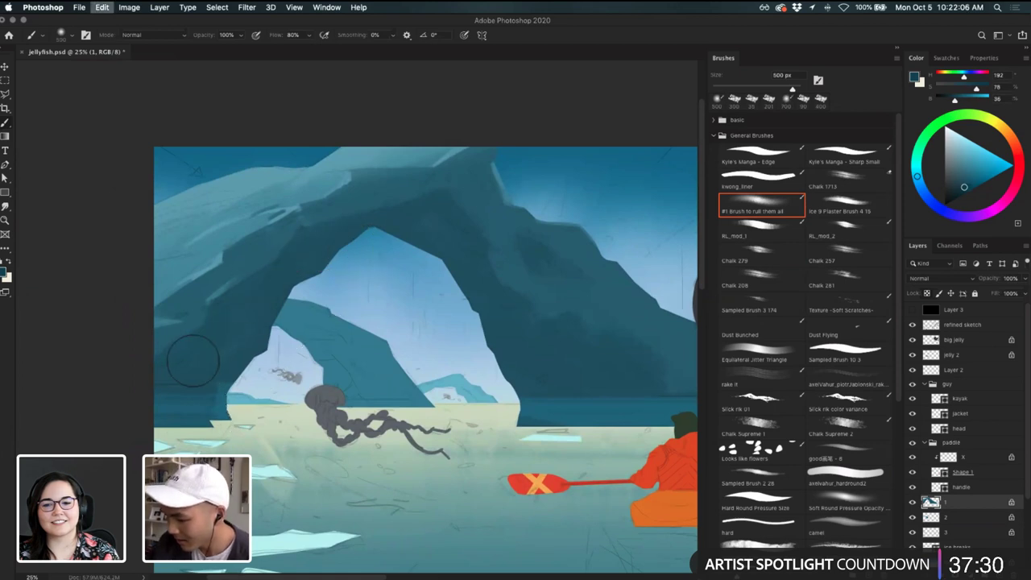
pyautogui.press('super+shift+z')
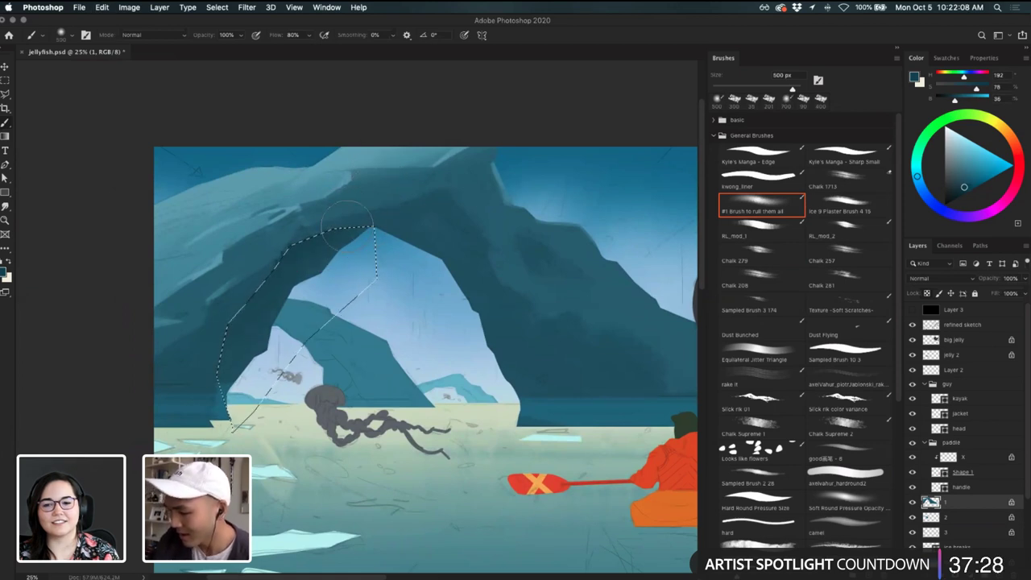
pyautogui.press('super+z')
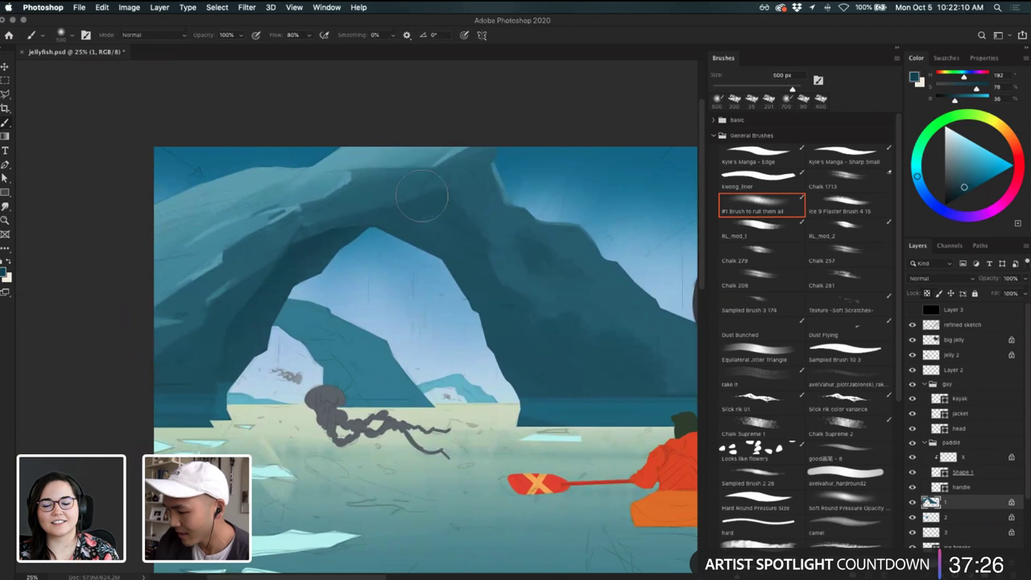
pyautogui.click(912, 325)
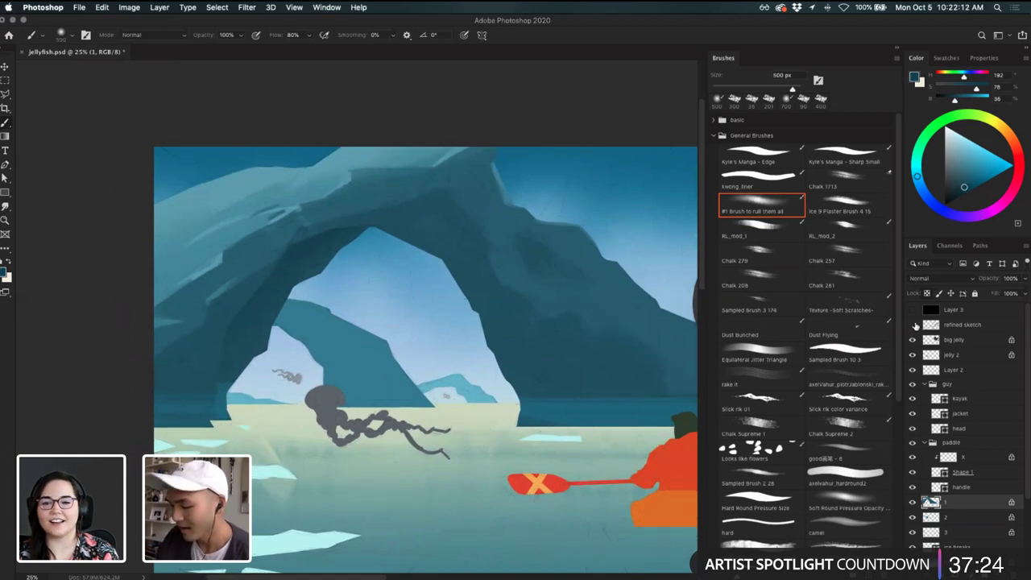
pyautogui.click(912, 325)
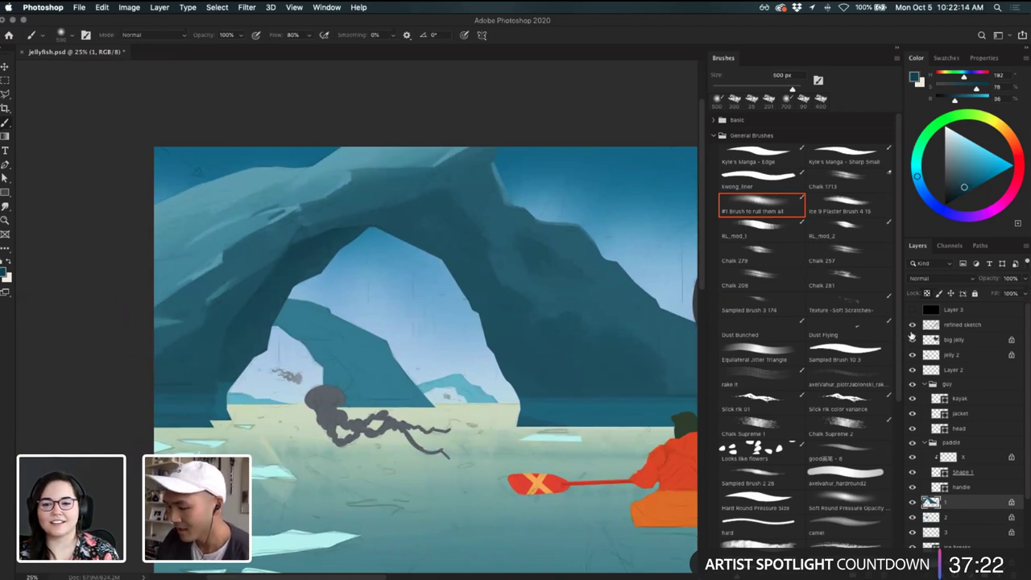
# - Select the lower part of the arch's left leg with the Polygonal Lasso, glaze it with the dark blue and deselect
pyautogui.press('l')
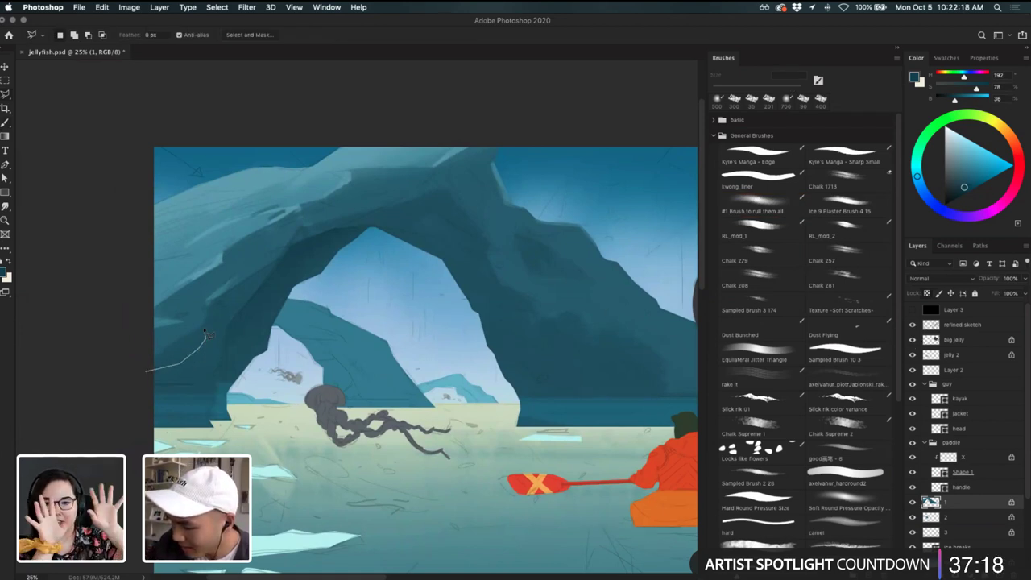
pyautogui.click(291, 250)
pyautogui.click(304, 287)
pyautogui.click(270, 403)
pyautogui.click(205, 490)
pyautogui.click(119, 420)
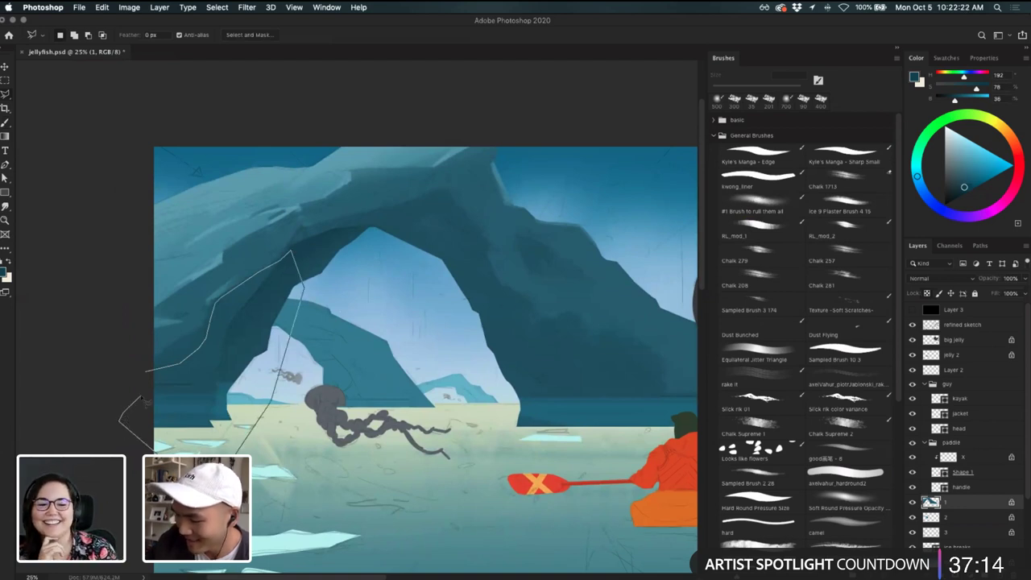
pyautogui.doubleClick(141, 393)
pyautogui.press('b')
pyautogui.moveTo(182, 354); pyautogui.dragTo(248, 314)
pyautogui.press('super+z')
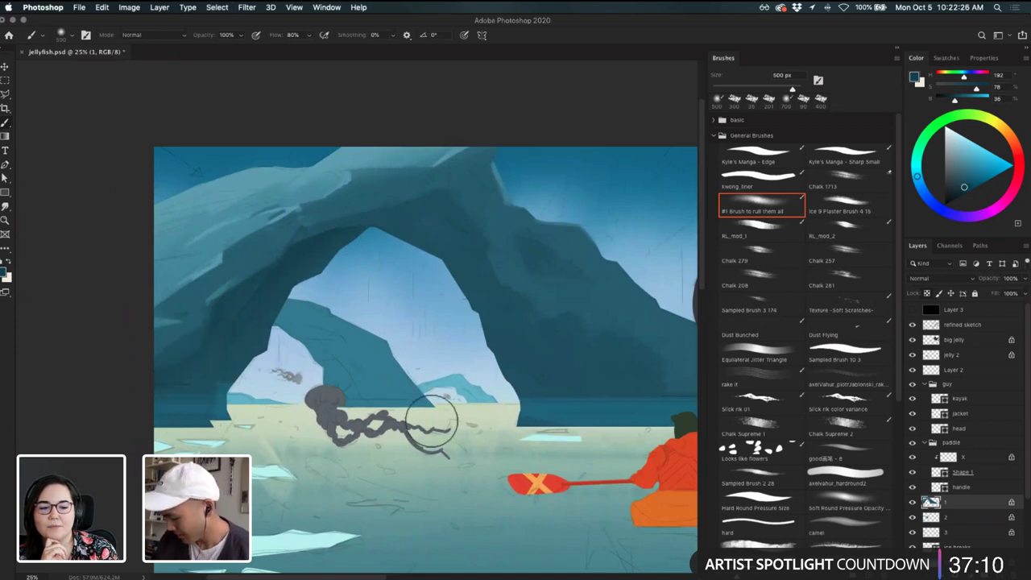
# - Lasso a small facet on the arch's underside, just above and left of the opening's peak, shade it dark blue and deselect
pyautogui.press('l')
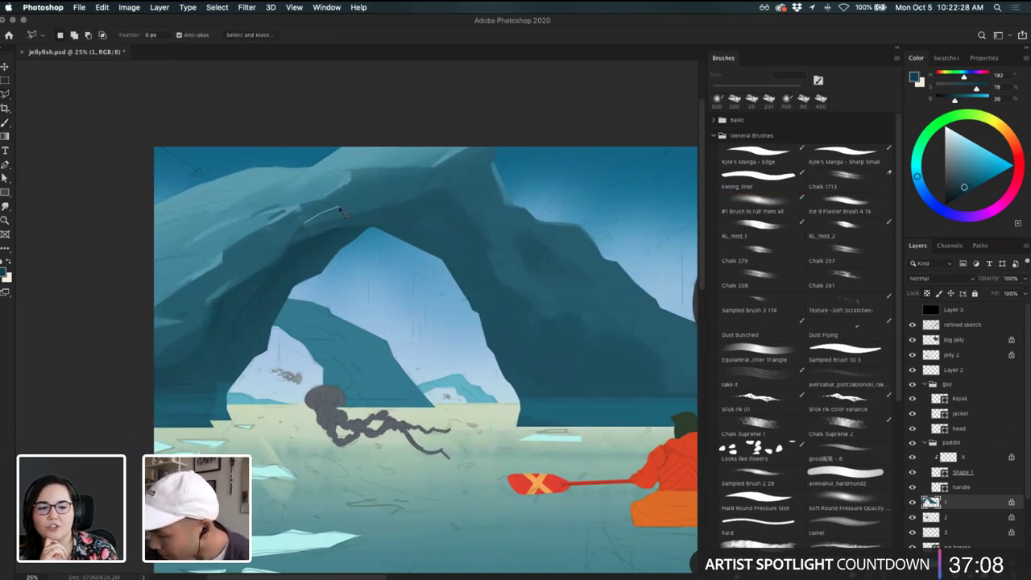
pyautogui.moveTo(382, 213); pyautogui.dragTo(333, 229)
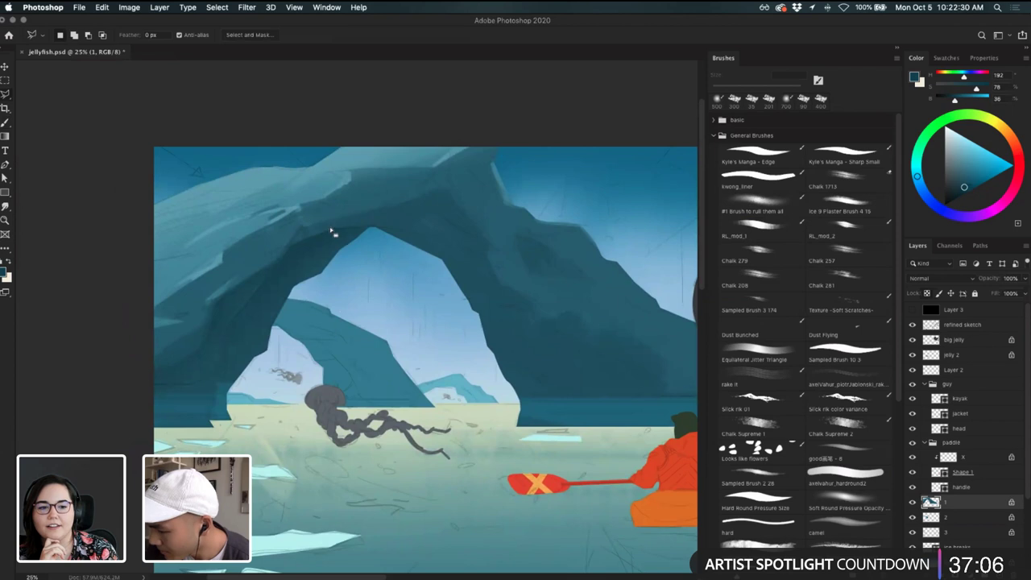
pyautogui.press('b')
pyautogui.press('super+d')
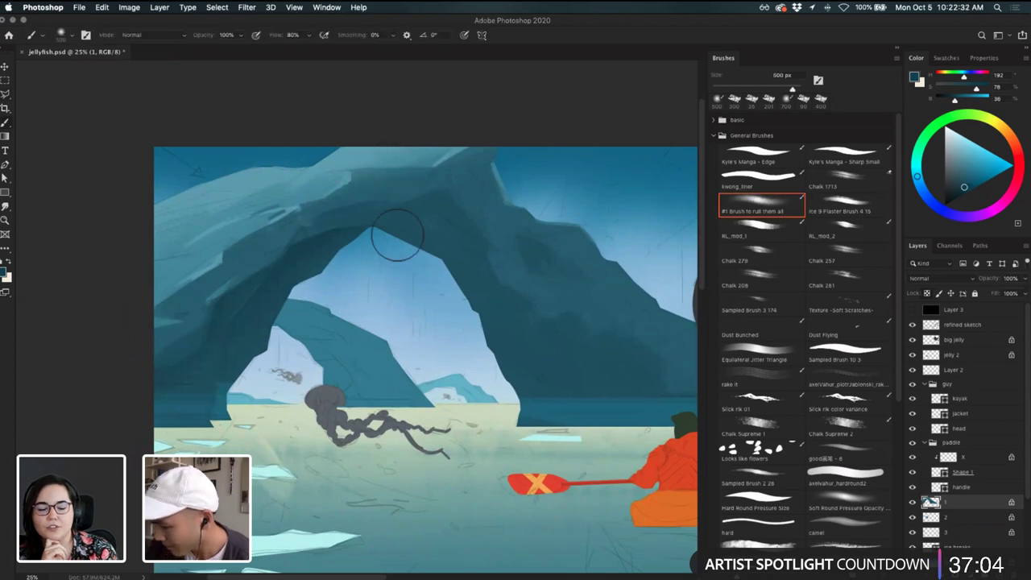
# - Lasso a narrow facet above and right of the opening's peak, shade it with the dark blue and deselect
pyautogui.press('l')
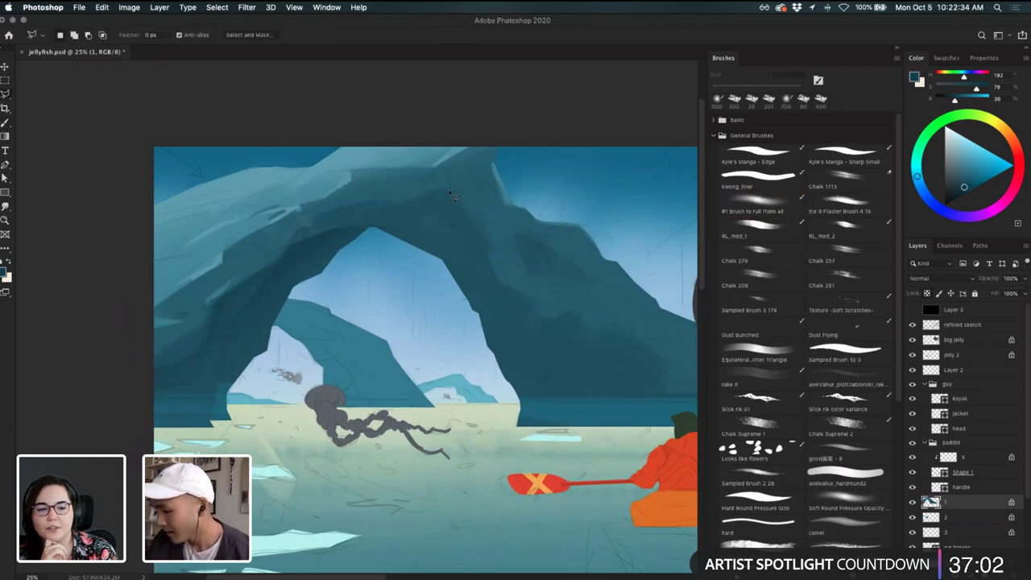
pyautogui.click(425, 206)
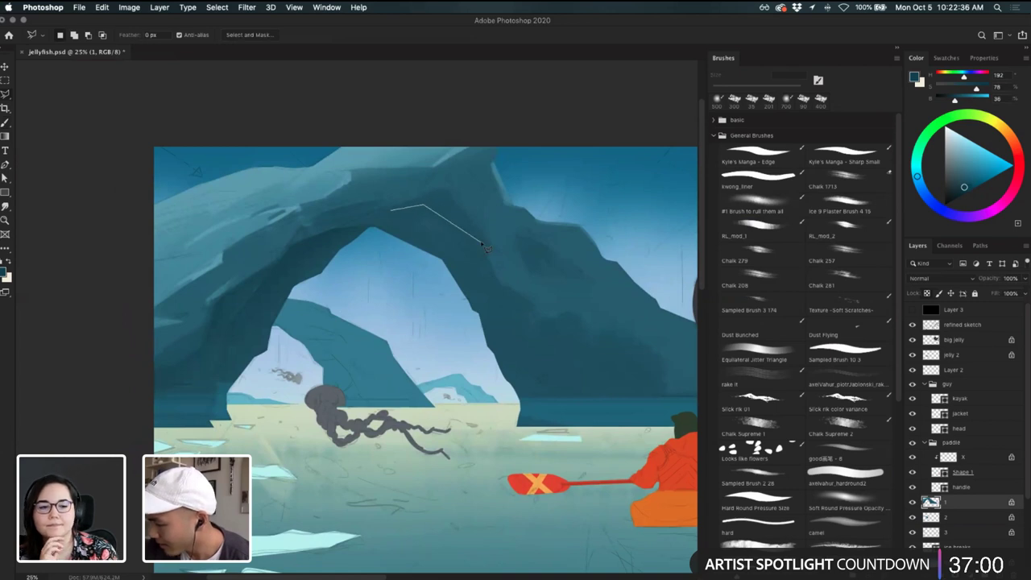
pyautogui.click(496, 251)
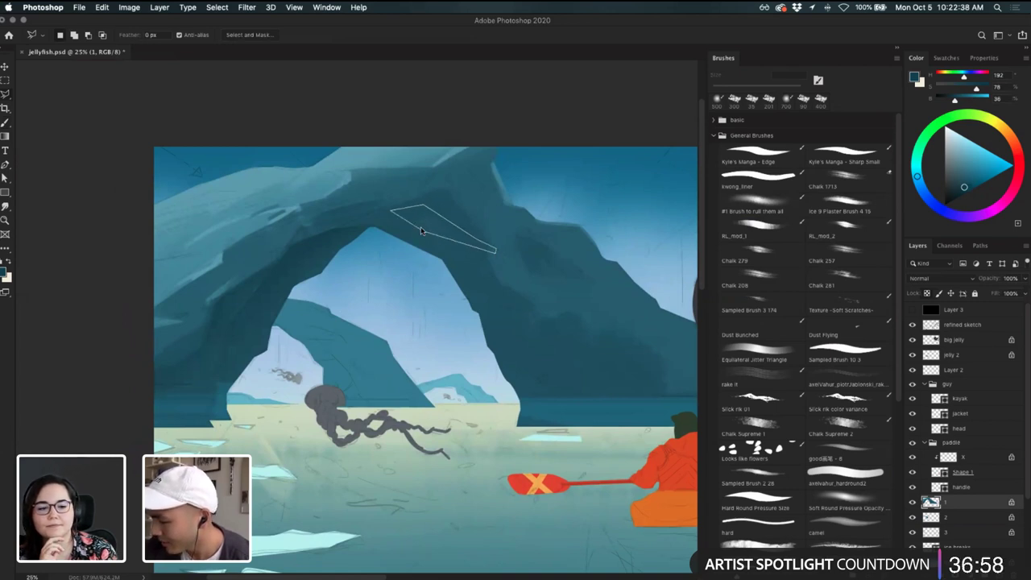
pyautogui.doubleClick(420, 231)
pyautogui.press('b')
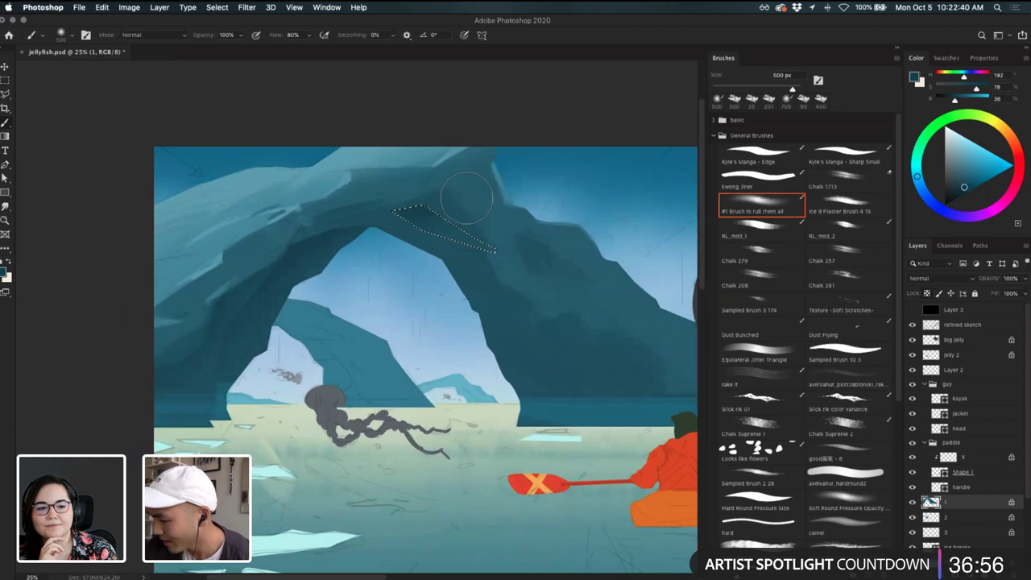
pyautogui.press('super+z')
pyautogui.press('super+d')
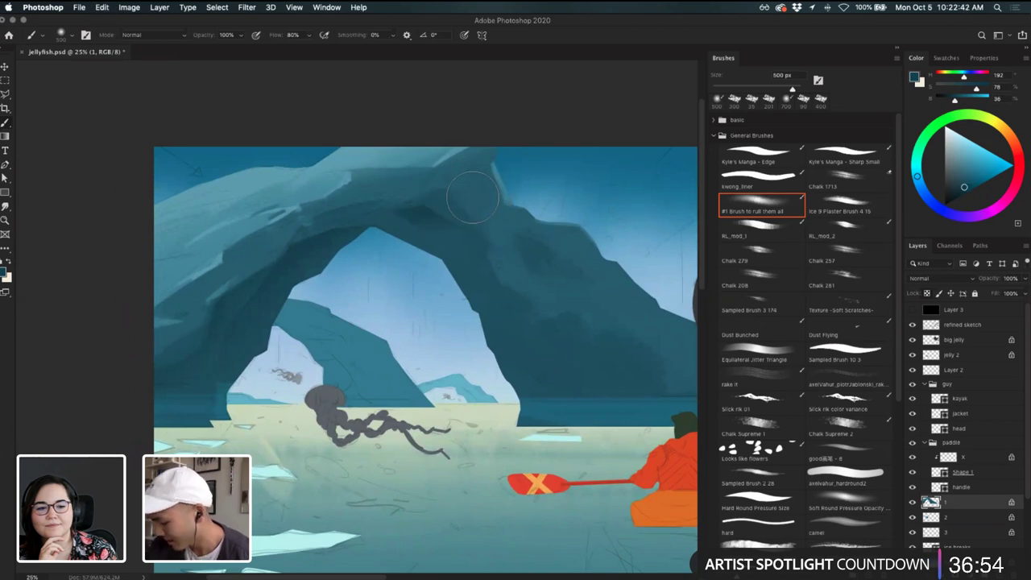
# - Outline a jagged facet along the inner side of the arch's right leg, down to the waterline, with the Polygonal Lasso
pyautogui.press('l')
pyautogui.click(404, 241)
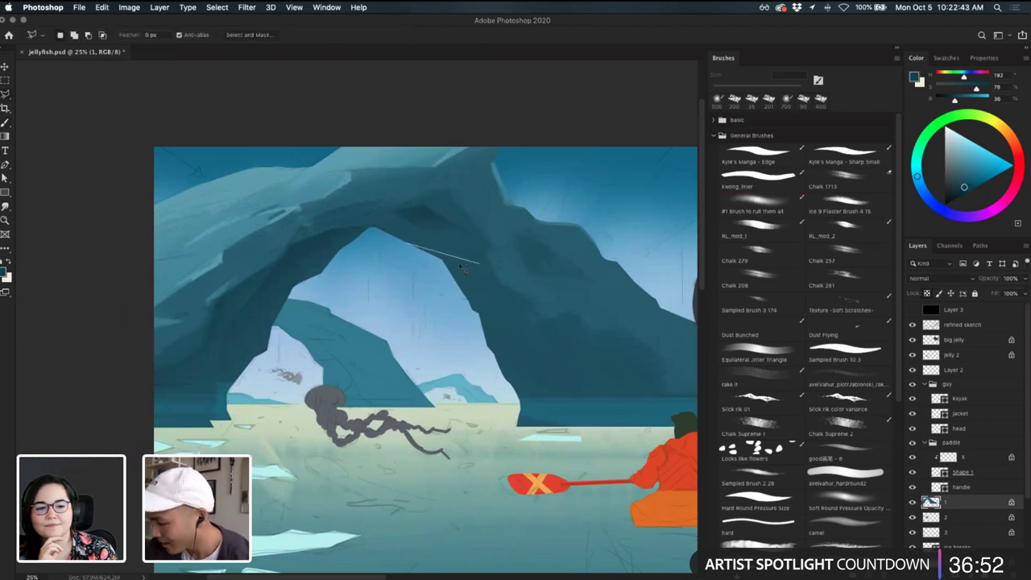
pyautogui.click(445, 264)
pyautogui.click(491, 306)
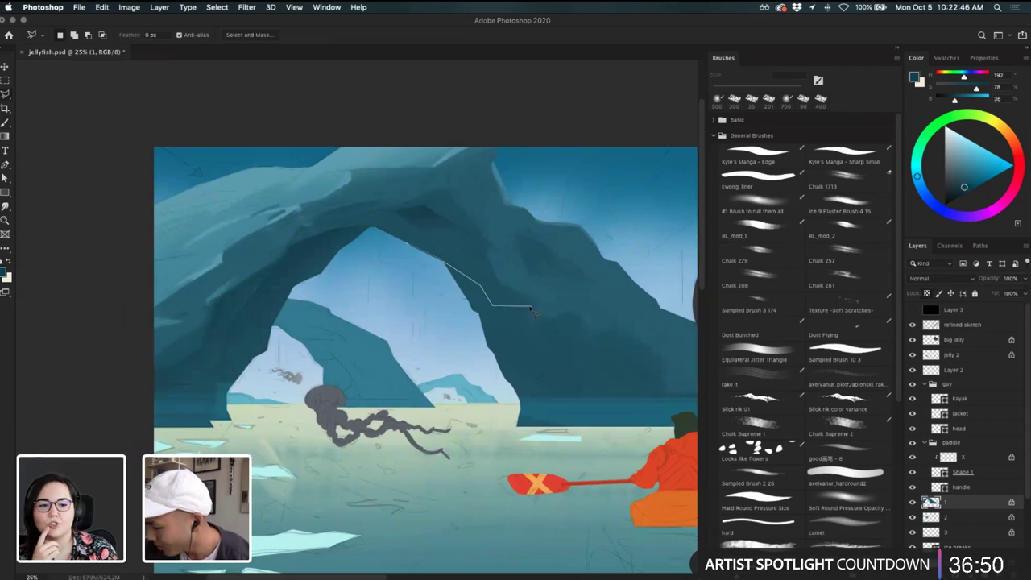
pyautogui.click(530, 307)
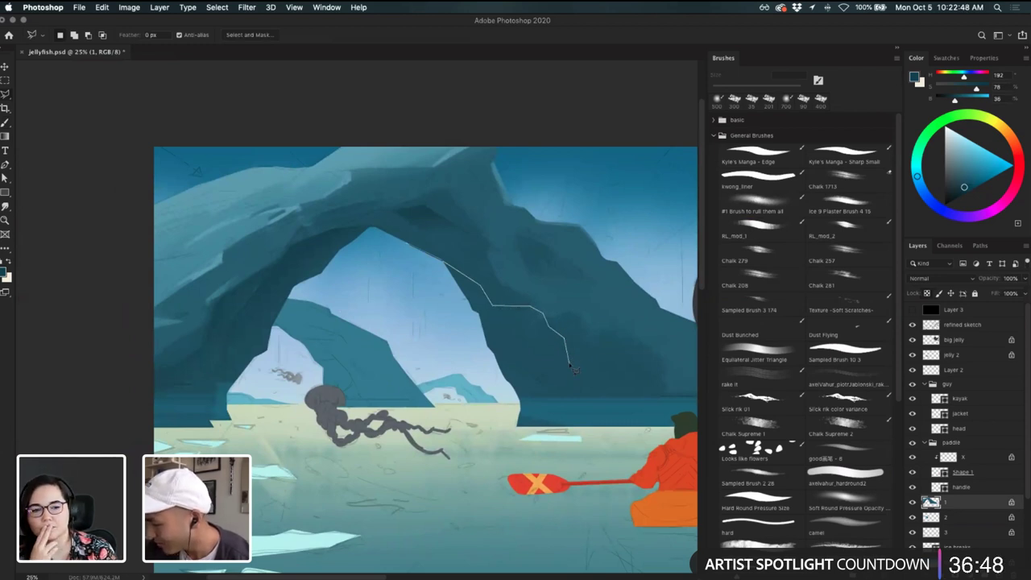
pyautogui.click(569, 367)
pyautogui.hscroll(5, 569, 366)
pyautogui.scroll(-2, 569, 367)
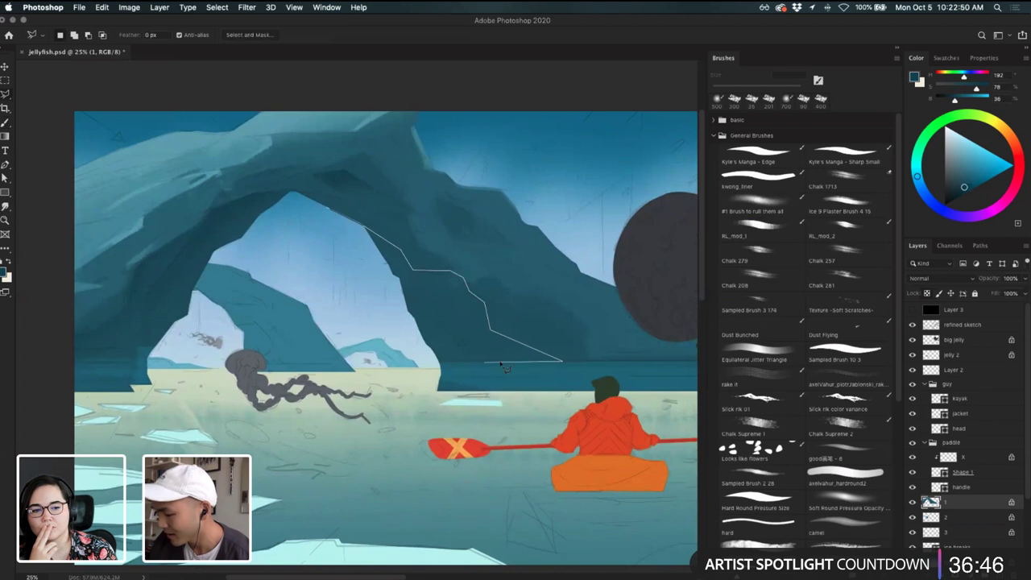
pyautogui.click(406, 361)
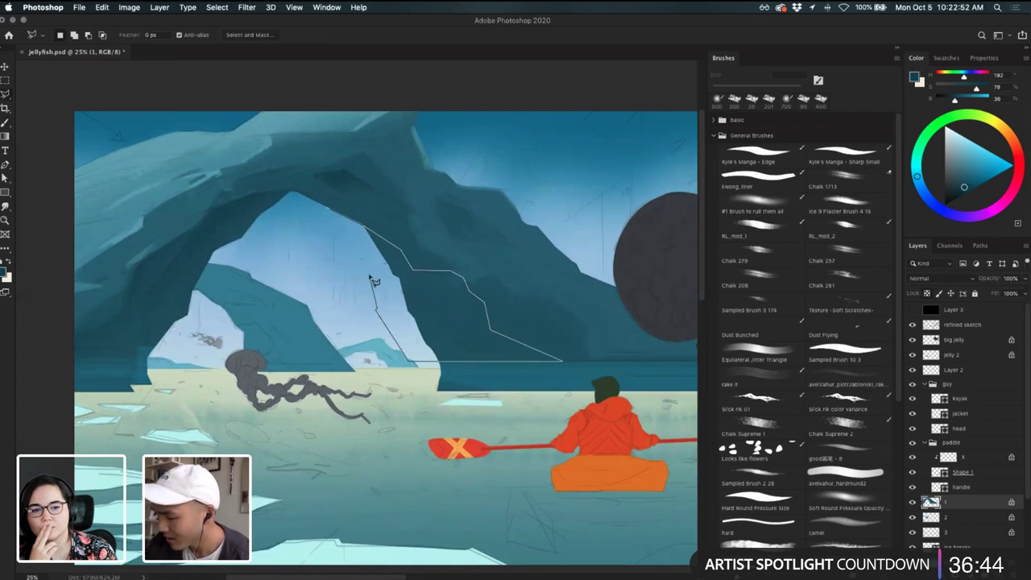
pyautogui.click(373, 280)
pyautogui.doubleClick(328, 211)
# - Shade the selected facet on the right leg dark blue, deselect, and review the whole illustration with the refined sketch's visibility toggled
pyautogui.press('b')
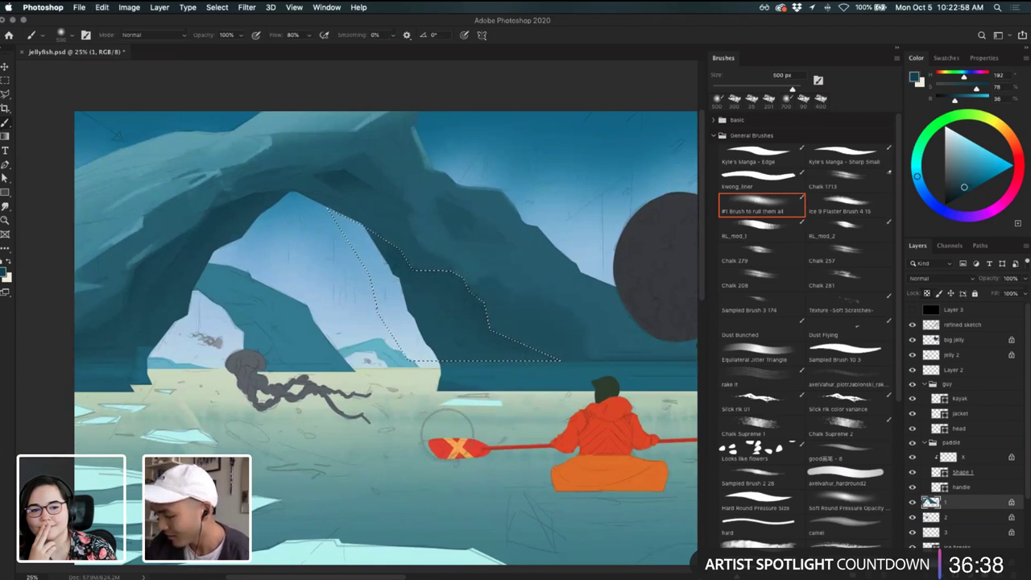
pyautogui.press('super+d')
pyautogui.press('super+minus')
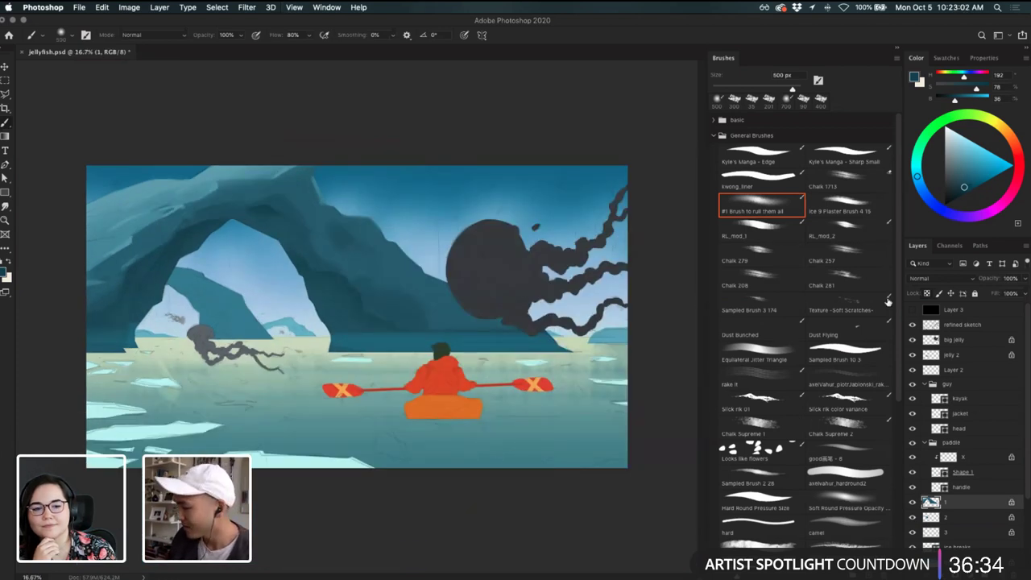
pyautogui.click(912, 326)
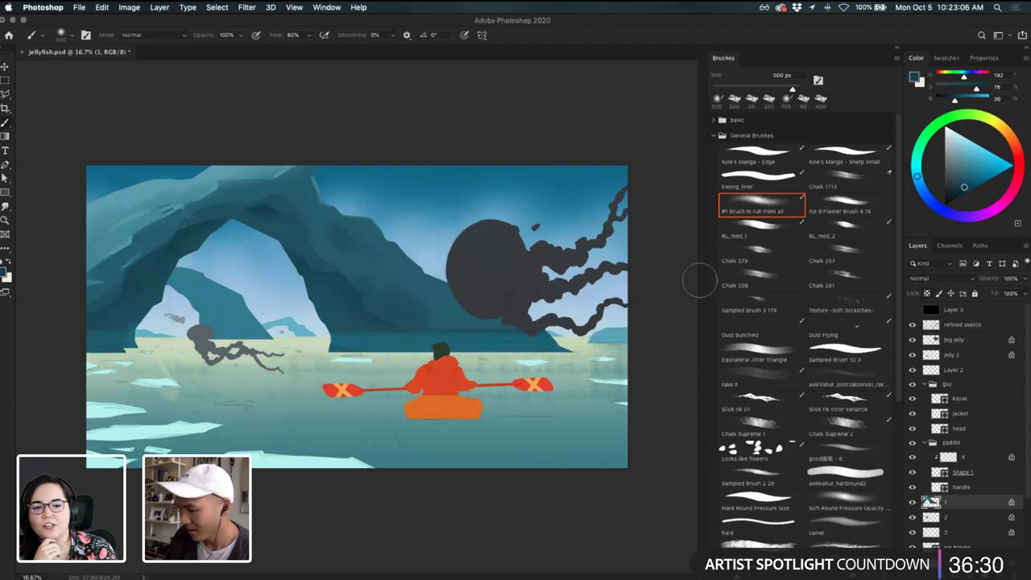
# - Lasso the arch's right outer slope and try shading it with the dark grey sampled from the big jellyfish
pyautogui.press('l')
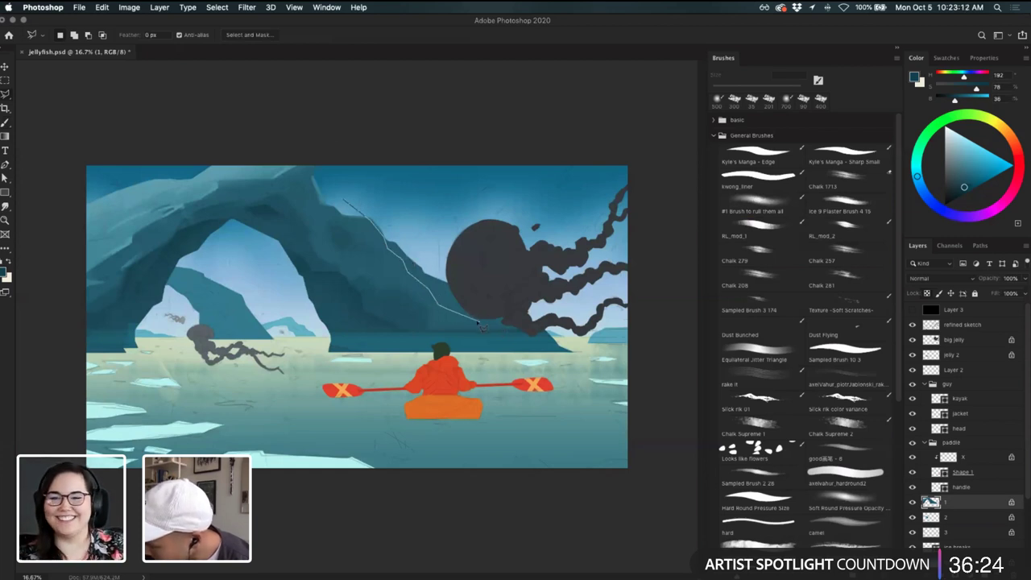
pyautogui.moveTo(479, 325); pyautogui.dragTo(523, 338)
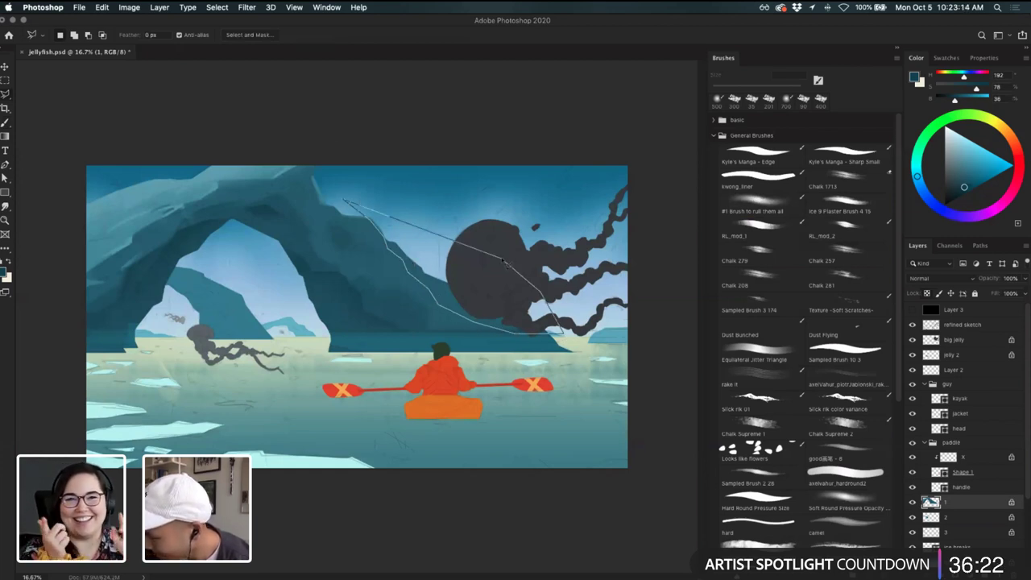
pyautogui.click(502, 261)
pyautogui.press('i')
pyautogui.click(475, 272)
pyautogui.press('b')
pyautogui.moveTo(435, 273); pyautogui.dragTo(529, 342)
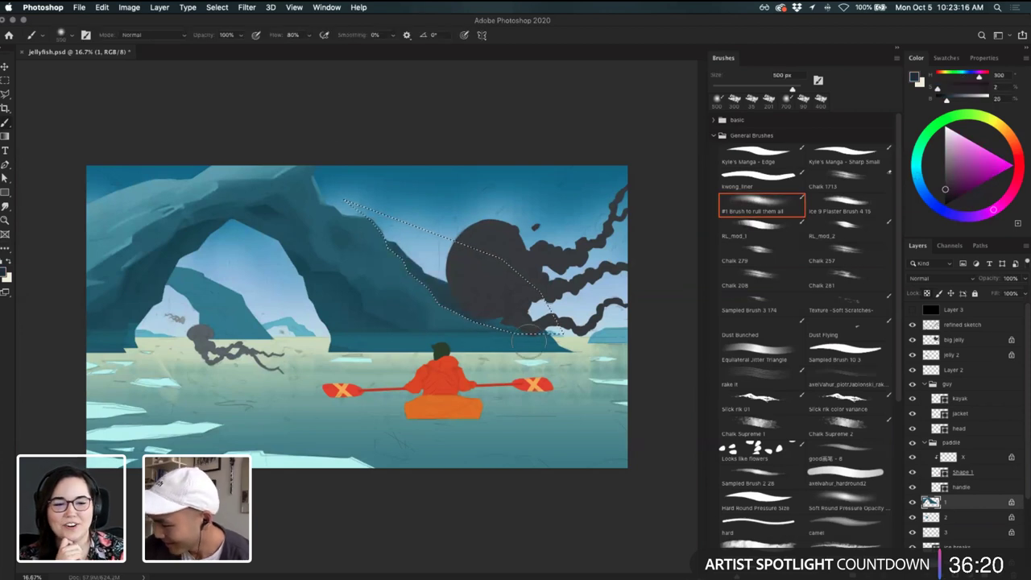
pyautogui.press('super+z')
# - Sample a light blue from the arch's top facets as the foreground colour and clear the selection on the right slope
pyautogui.press('i')
pyautogui.click(233, 172)
pyautogui.click(272, 181)
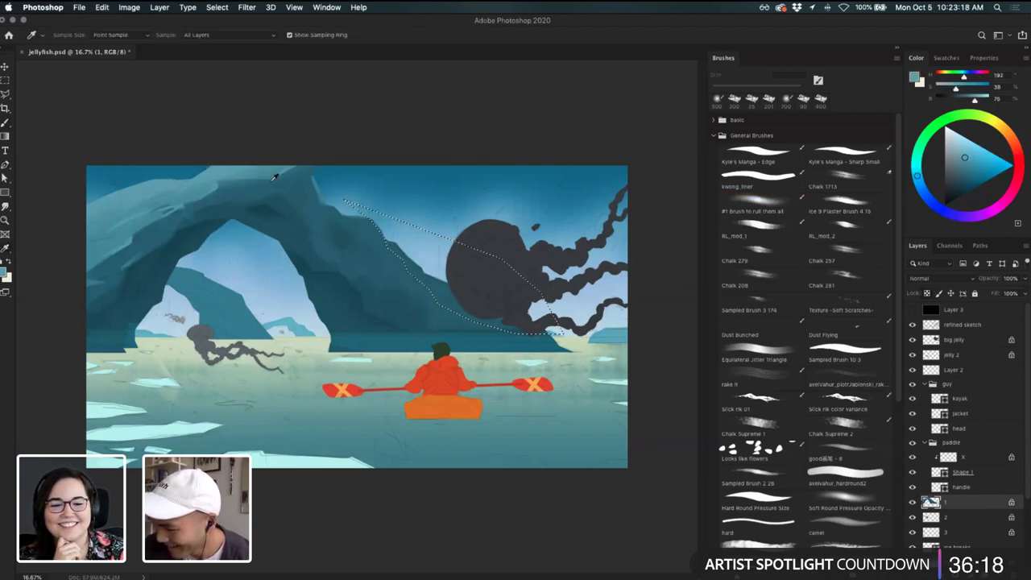
pyautogui.press('b')
pyautogui.press('super+d')
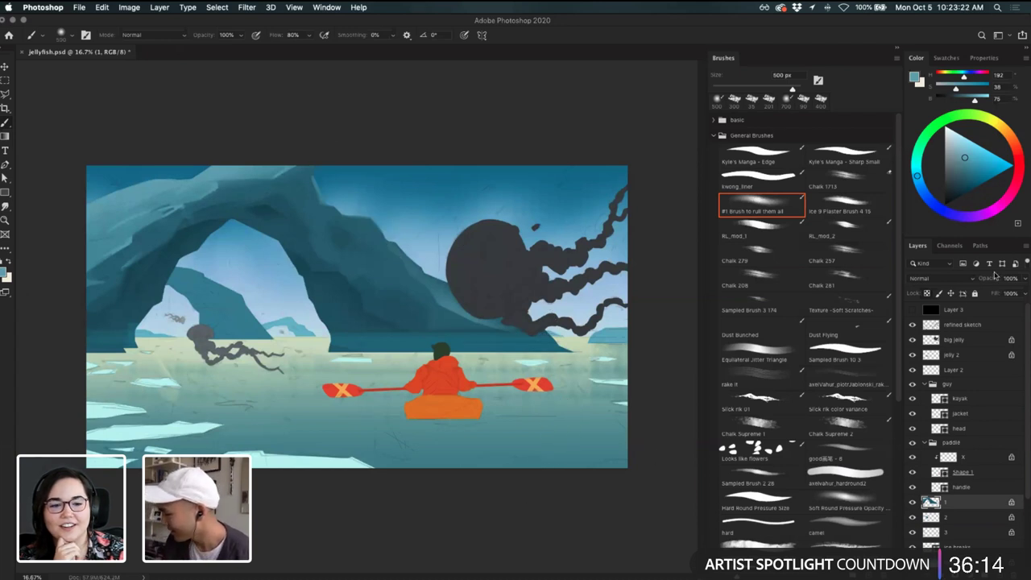
pyautogui.scroll(-3, 984, 533)
pyautogui.scroll(-2, 958, 495)
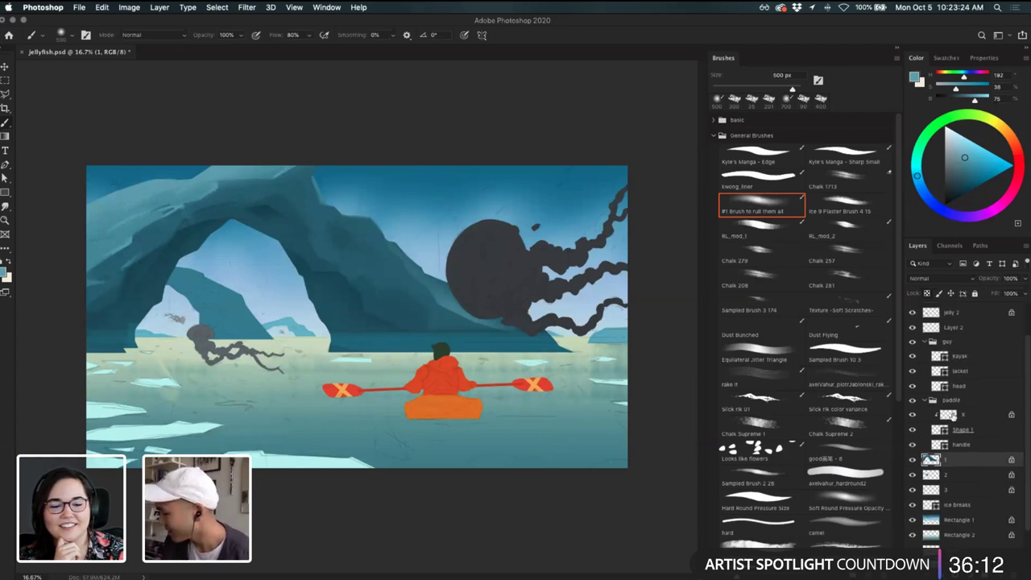
# - Bring the two study layers to the top of the layer stack, compare the jellyfish and ice arch studies, and hide them
pyautogui.click(955, 531)
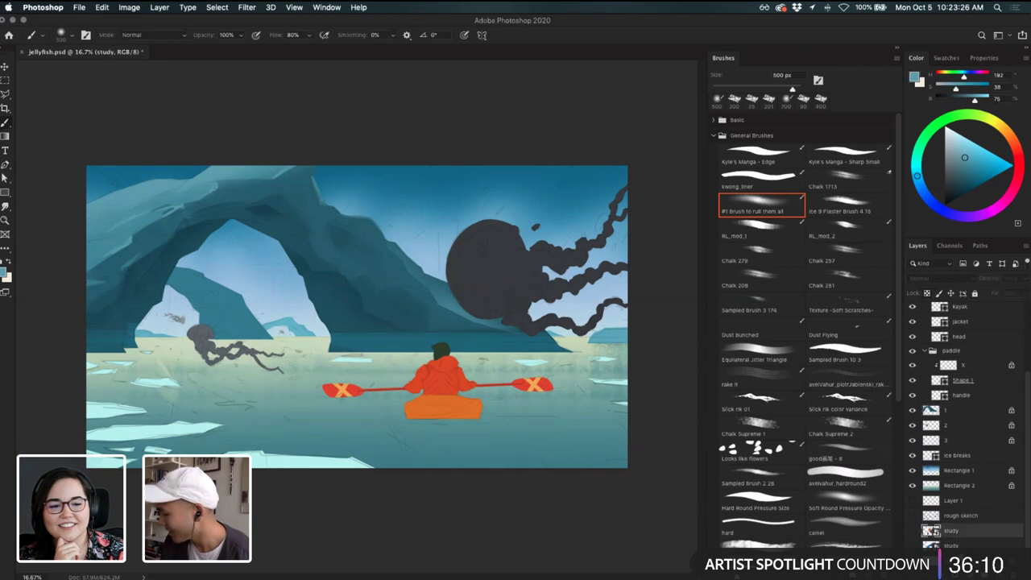
pyautogui.click(943, 542)
pyautogui.moveTo(954, 535); pyautogui.dragTo(947, 314)
pyautogui.click(950, 313)
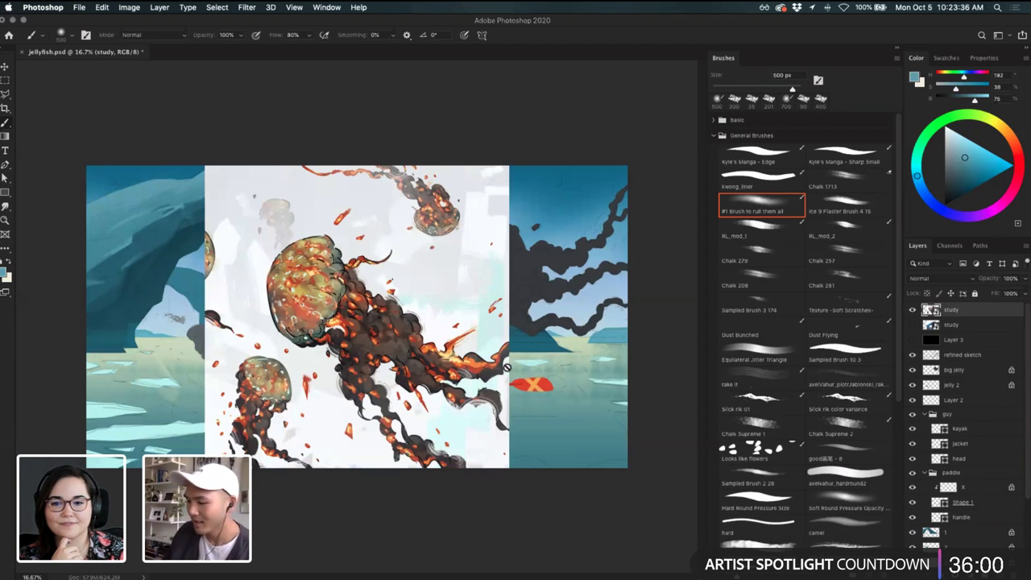
pyautogui.click(913, 310)
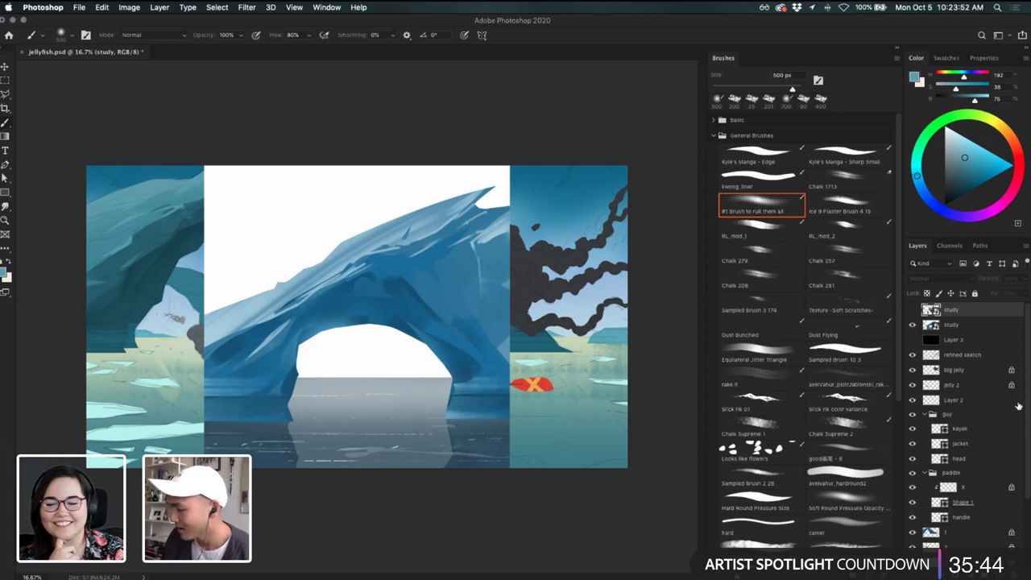
pyautogui.click(912, 311)
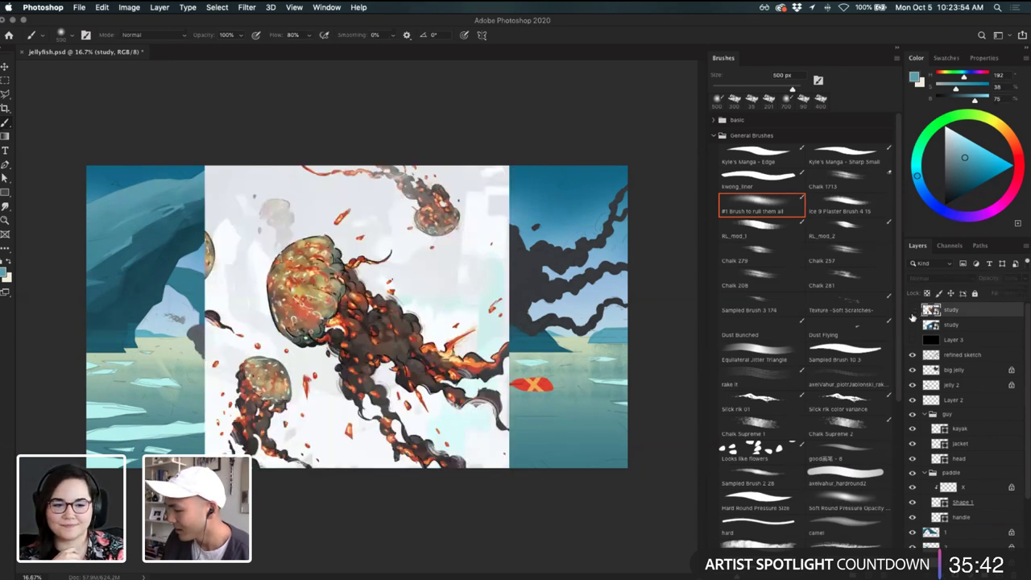
pyautogui.click(913, 311)
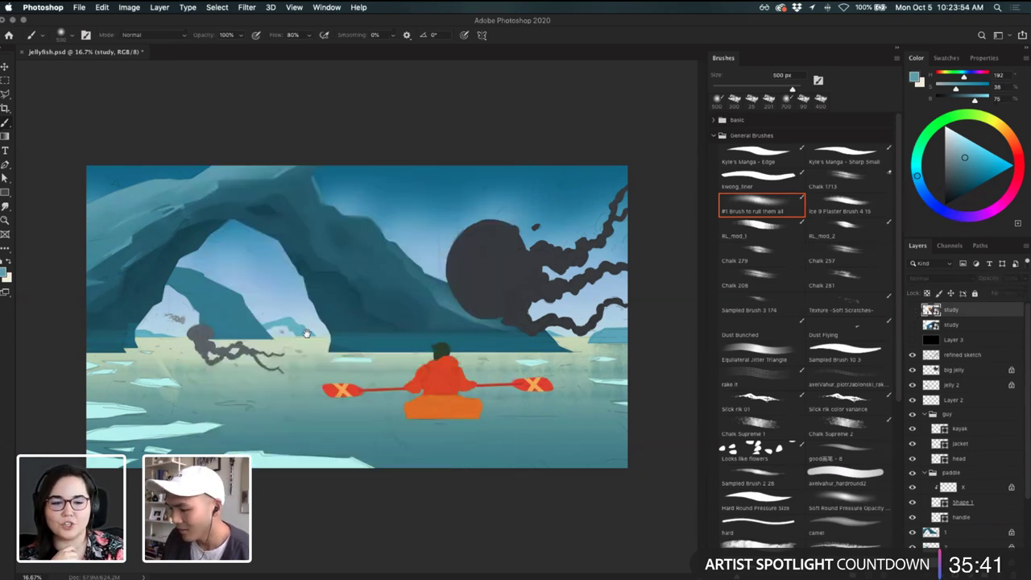
# - Delete both study layers and make the refined sketch layer active
pyautogui.click(966, 325)
pyautogui.press('Delete')
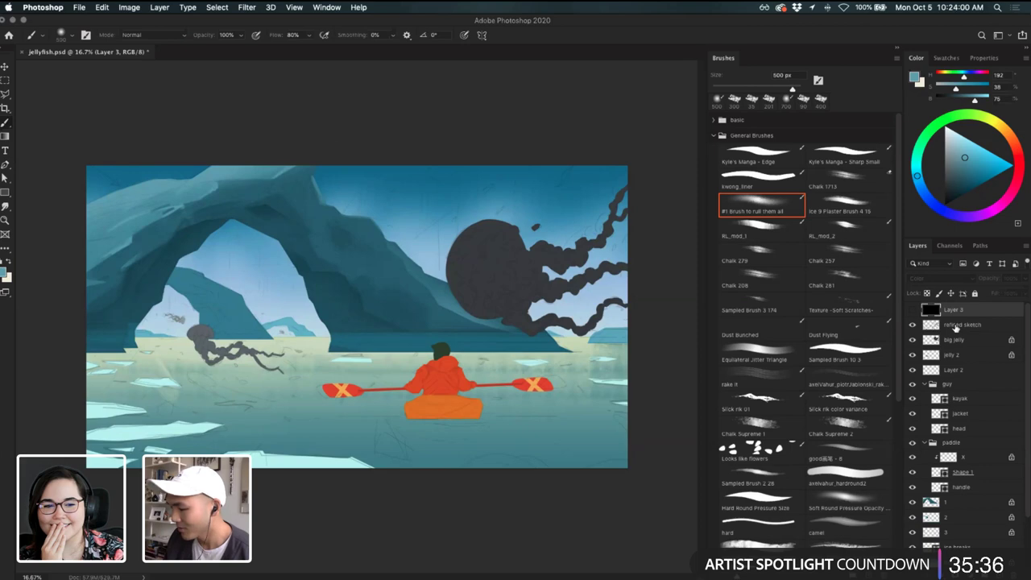
pyautogui.click(955, 325)
# - Make the distant arch's layer 2 active and mix a slightly lighter blue from its sampled colour as the foreground colour
pyautogui.scroll(1, 520, 291)
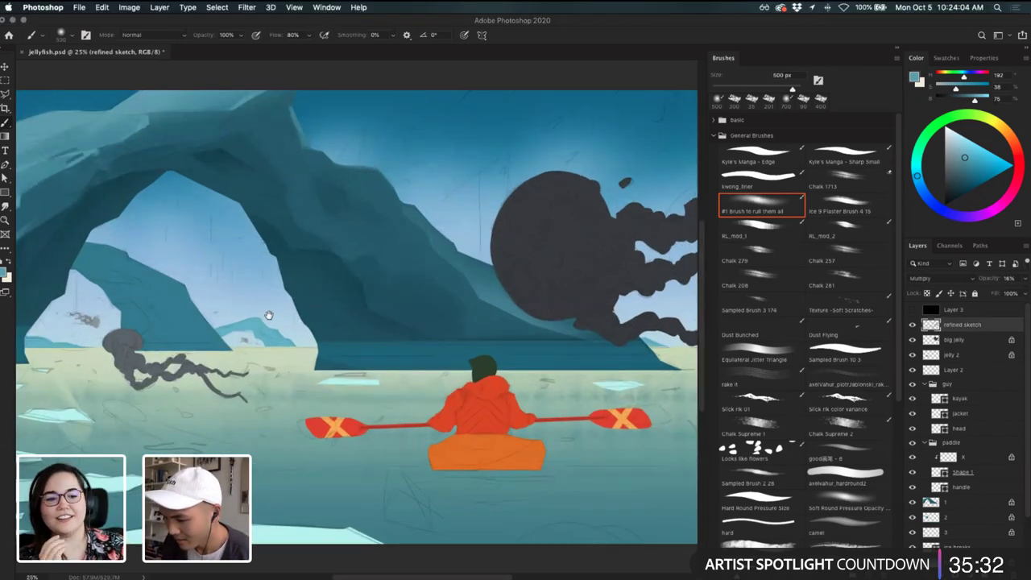
pyautogui.scroll(1, 362, 320)
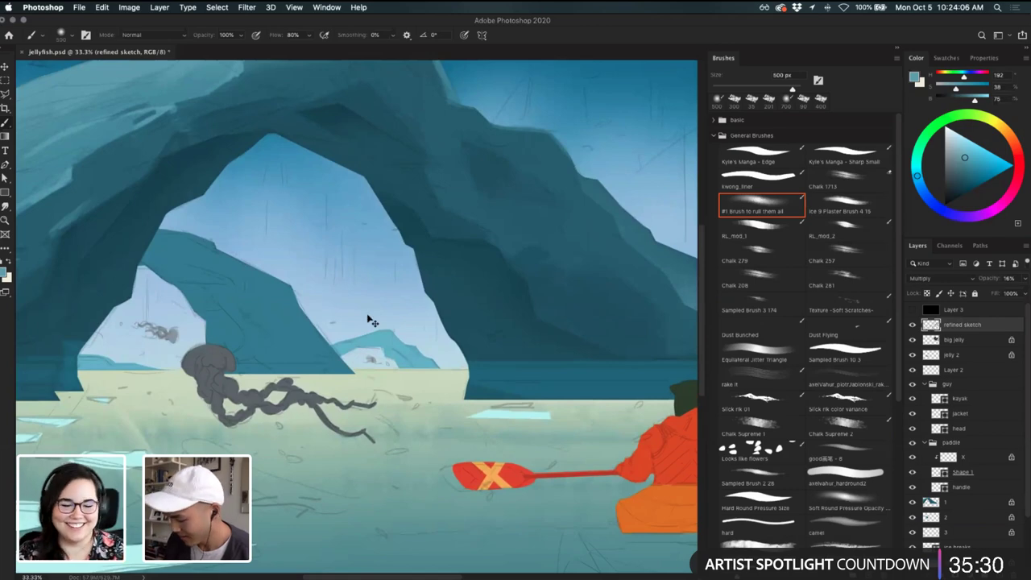
pyautogui.press('super+plus')
pyautogui.moveTo(366, 313); pyautogui.dragTo(540, 299)
pyautogui.keyDown('super'); pyautogui.click(482, 316); pyautogui.keyUp('super')
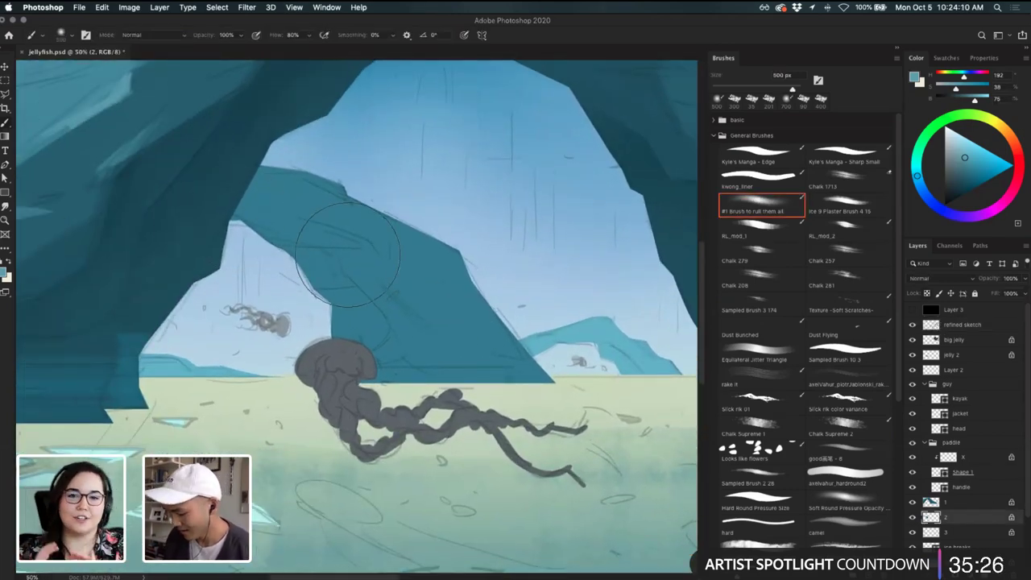
pyautogui.press('l')
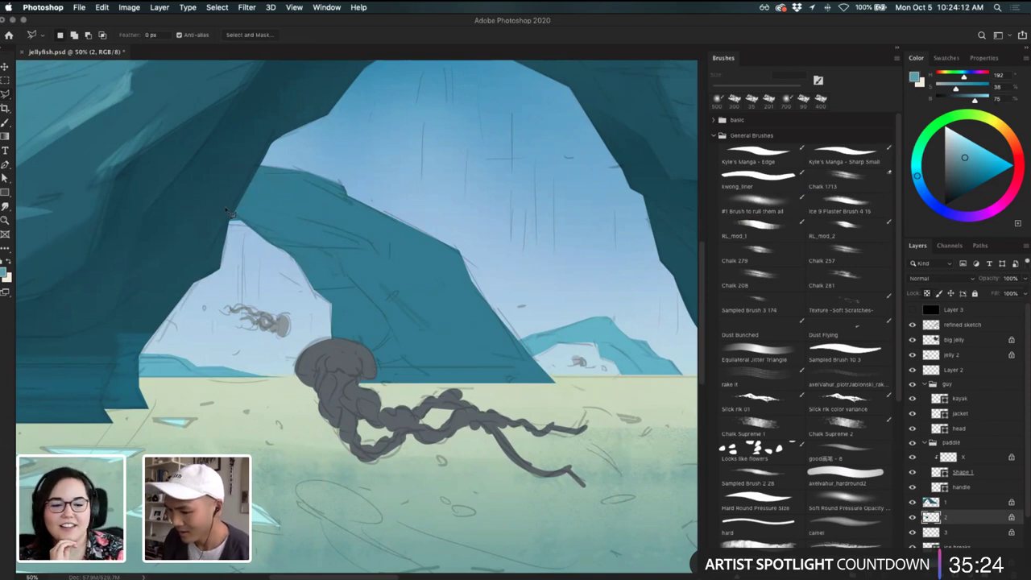
pyautogui.press('i')
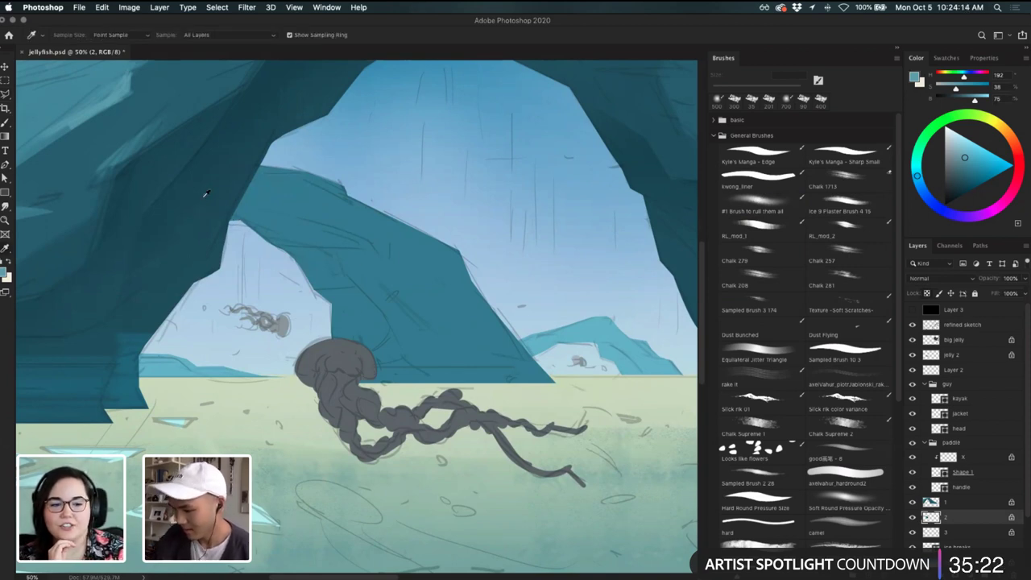
pyautogui.click(369, 310)
pyautogui.click(5, 273)
pyautogui.click(519, 272)
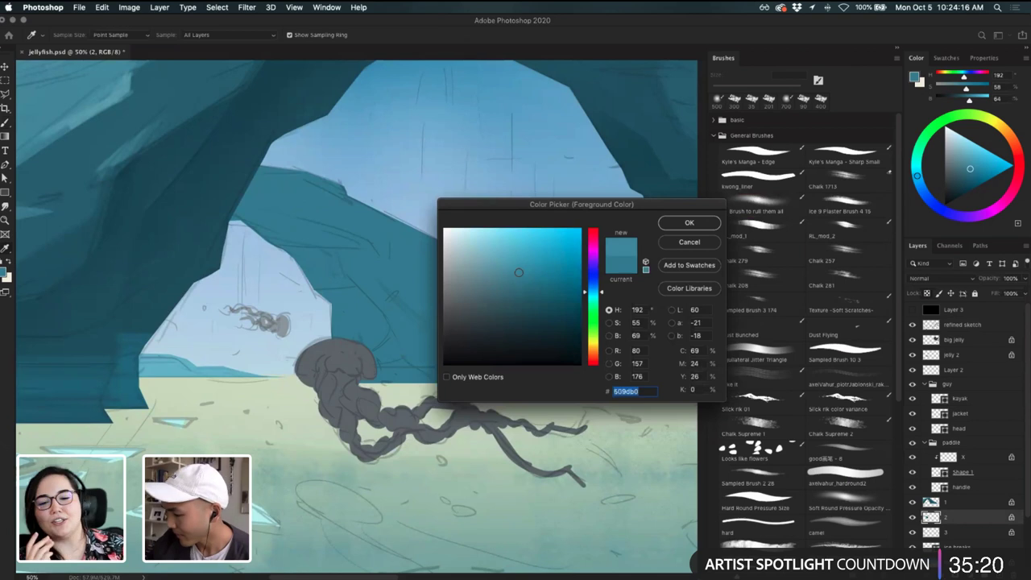
pyautogui.click(689, 222)
# - Choose the Chalk 279 brush and try strokes on the distant arch's inner edge, enlarging the brush to 100 px
pyautogui.click(761, 205)
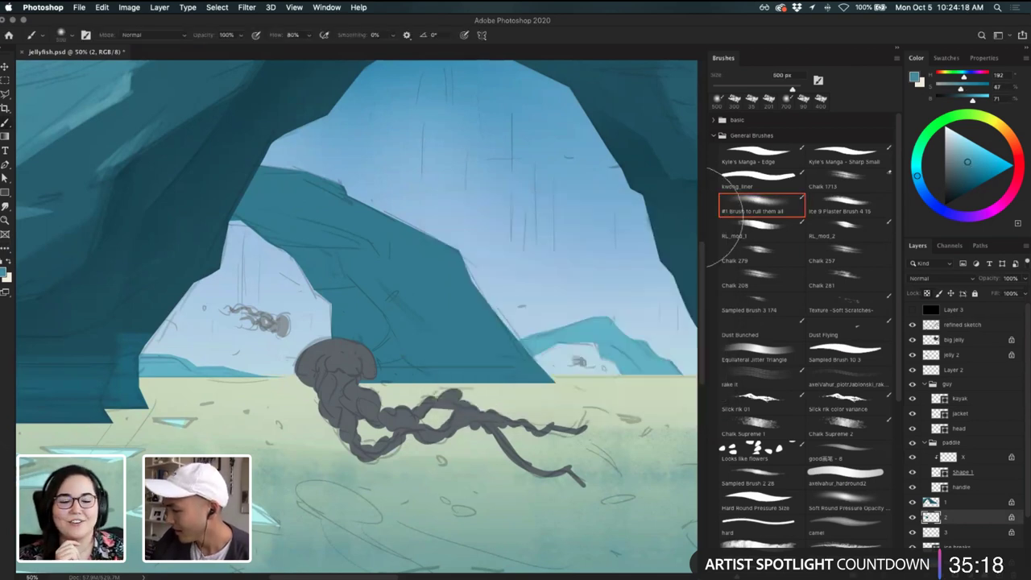
pyautogui.click(775, 233)
pyautogui.click(759, 252)
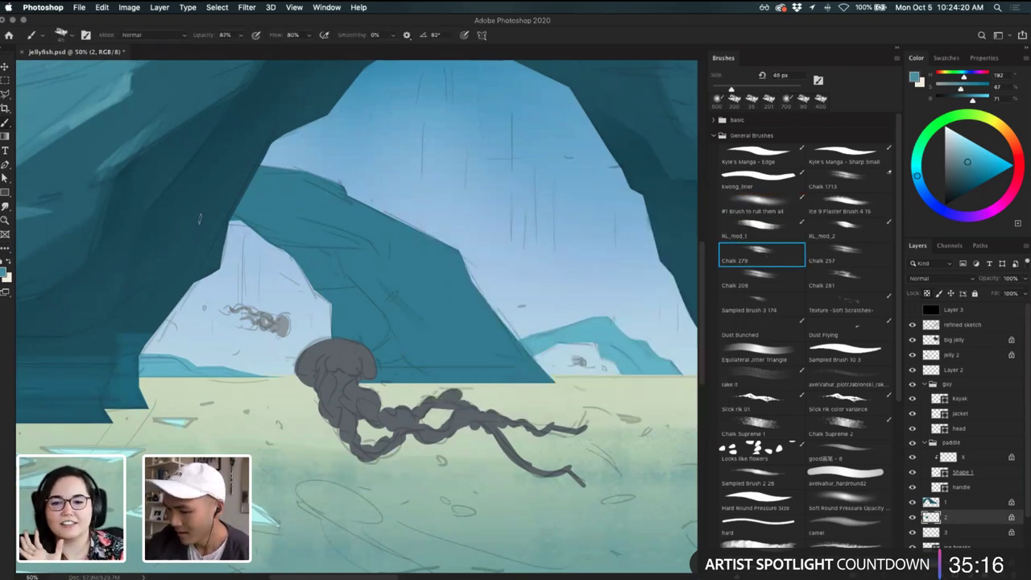
pyautogui.moveTo(264, 246); pyautogui.dragTo(270, 253)
pyautogui.press('super+z')
pyautogui.press(']')
pyautogui.press(']')
pyautogui.press(']')
pyautogui.press(']')
pyautogui.moveTo(240, 223); pyautogui.dragTo(292, 256)
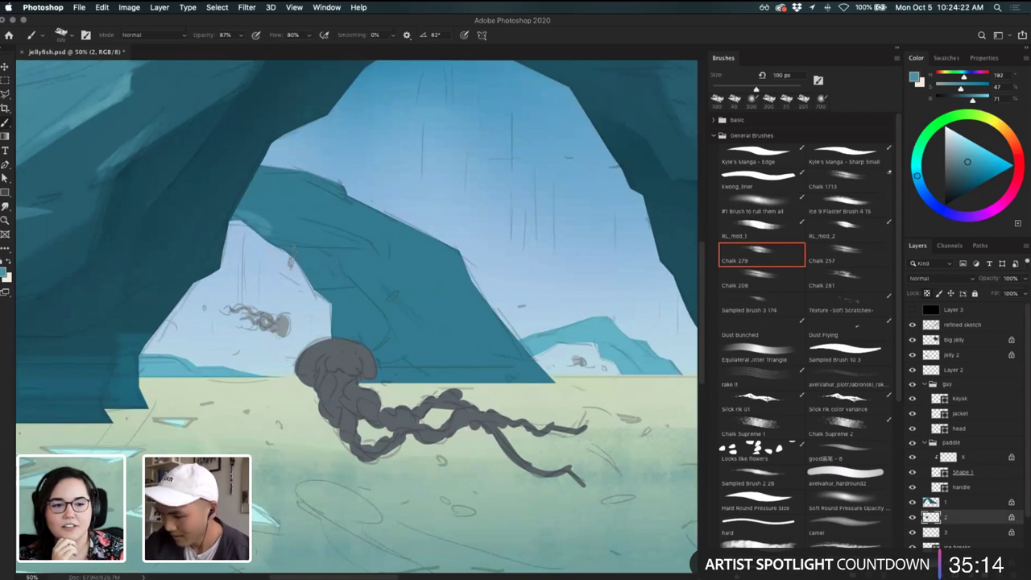
pyautogui.press('super+z')
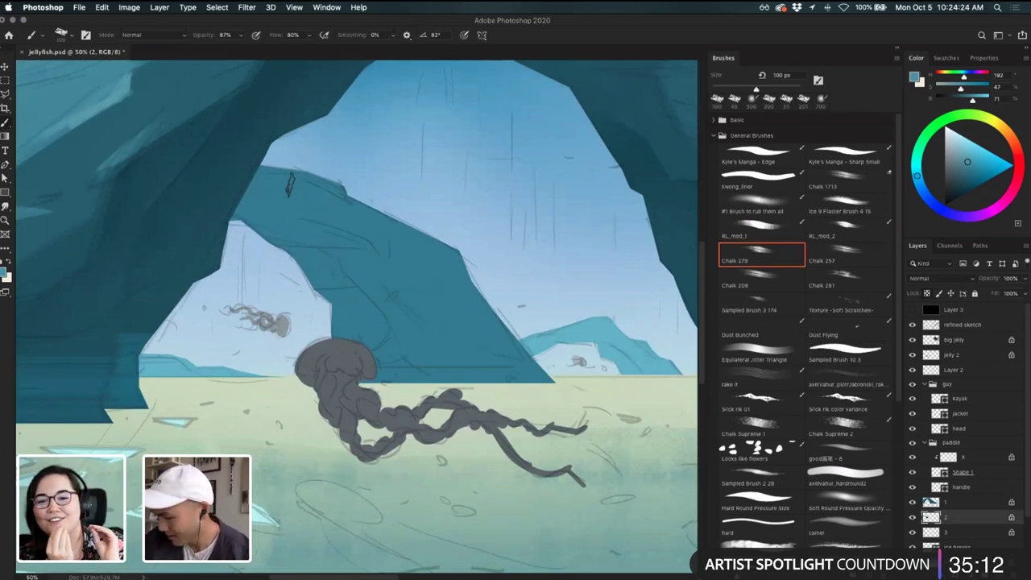
# - Lighten the distant arch's upper ridge and outer slope with the Chalk 279 brush at 250 px, undoing unwanted strokes
pyautogui.press(']')
pyautogui.press(']')
pyautogui.press(']')
pyautogui.press(']')
pyautogui.press(']')
pyautogui.moveTo(241, 178); pyautogui.dragTo(371, 197)
pyautogui.press('super+z')
pyautogui.moveTo(250, 189)
pyautogui.mouseDown()
pyautogui.moveTo(374, 217)
pyautogui.moveTo(475, 282)
pyautogui.mouseUp()
pyautogui.press('super+z')
pyautogui.moveTo(378, 238)
pyautogui.mouseDown()
pyautogui.moveTo(416, 254)
pyautogui.moveTo(551, 371)
pyautogui.mouseUp()
pyautogui.hotkey('ctrl', 'z')
pyautogui.moveTo(380, 269); pyautogui.dragTo(573, 363)
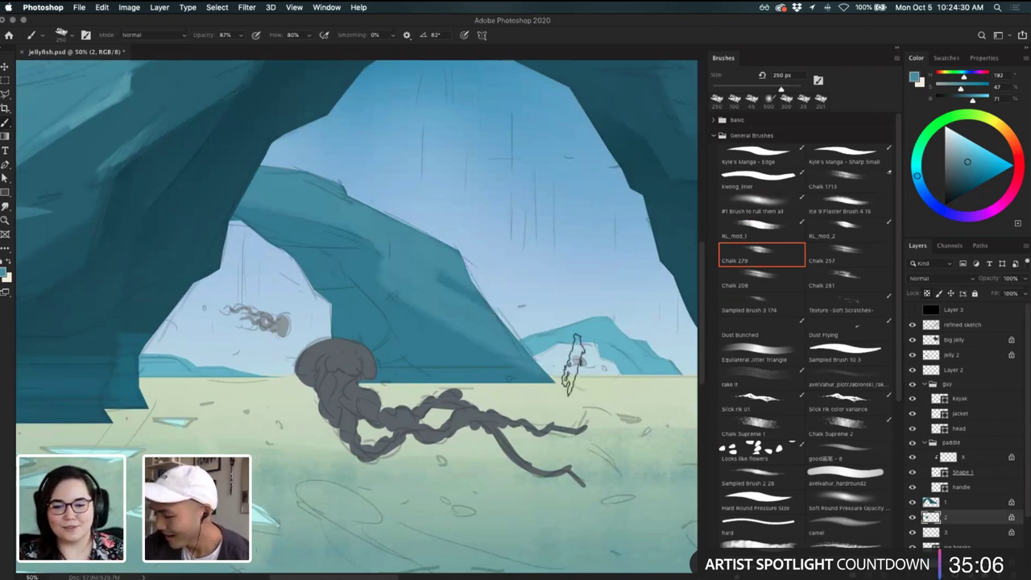
pyautogui.hotkey('ctrl', 'z')
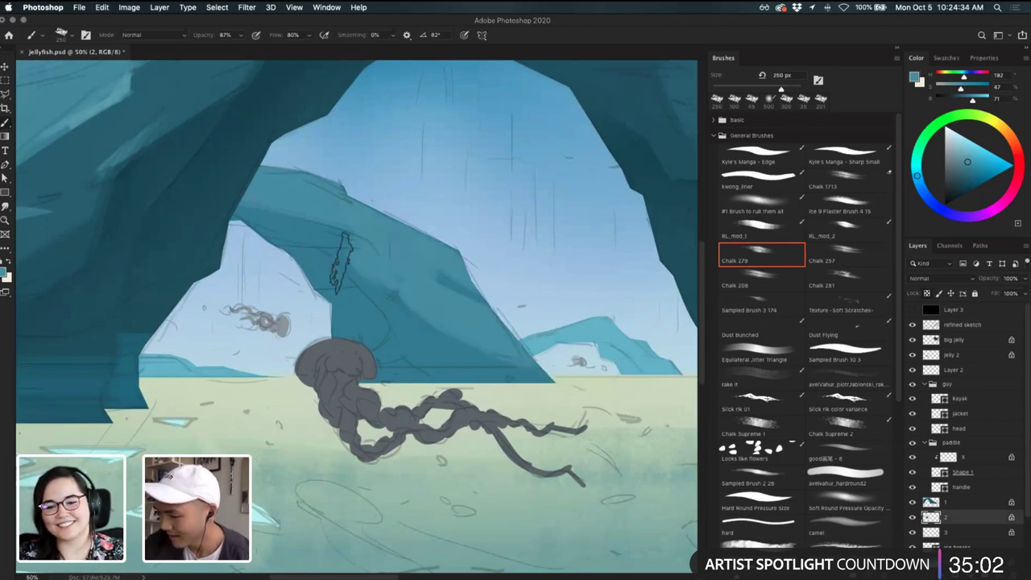
# - Sample the distant arch's darker base blue and rework the edge of its shaded inner side, reducing the brush to 100 px
pyautogui.moveTo(356, 278); pyautogui.dragTo(418, 320)
pyautogui.press('super+z')
pyautogui.keyDown('alt'); pyautogui.click(324, 233); pyautogui.keyUp('alt')
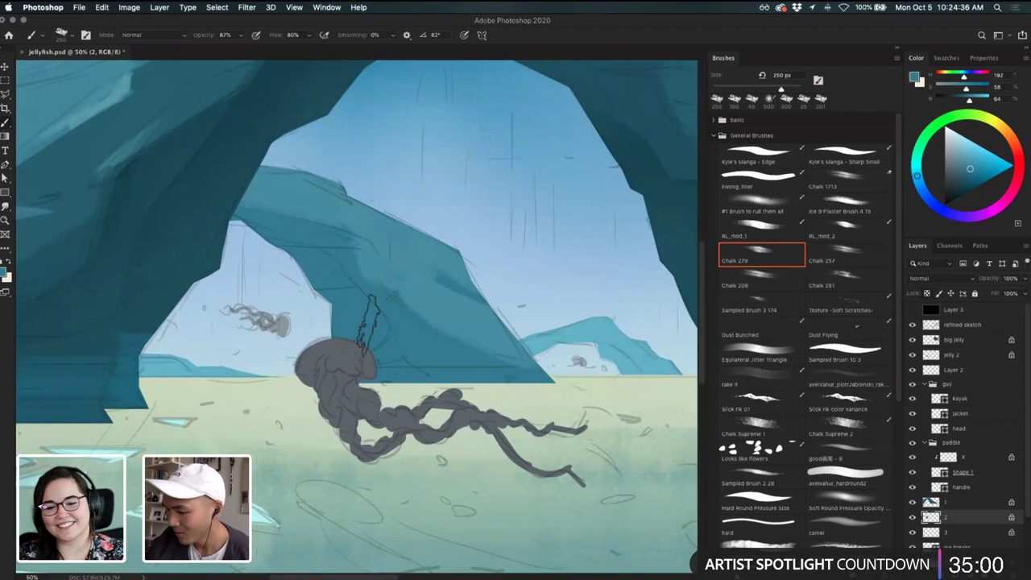
pyautogui.press('super+z')
pyautogui.press('[')
pyautogui.press('[')
pyautogui.press('[')
pyautogui.press('[')
pyautogui.press('[')
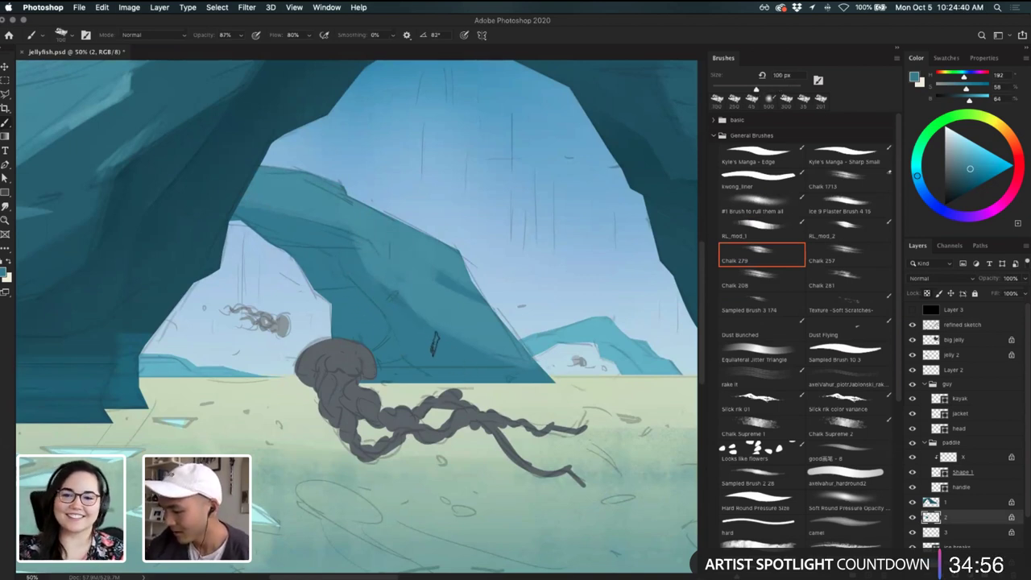
# - Sample the mid blue on the distant arch's lower outer slope and blend that slope with the brush at 300 px
pyautogui.keyDown('alt'); pyautogui.click(474, 311); pyautogui.keyUp('alt')
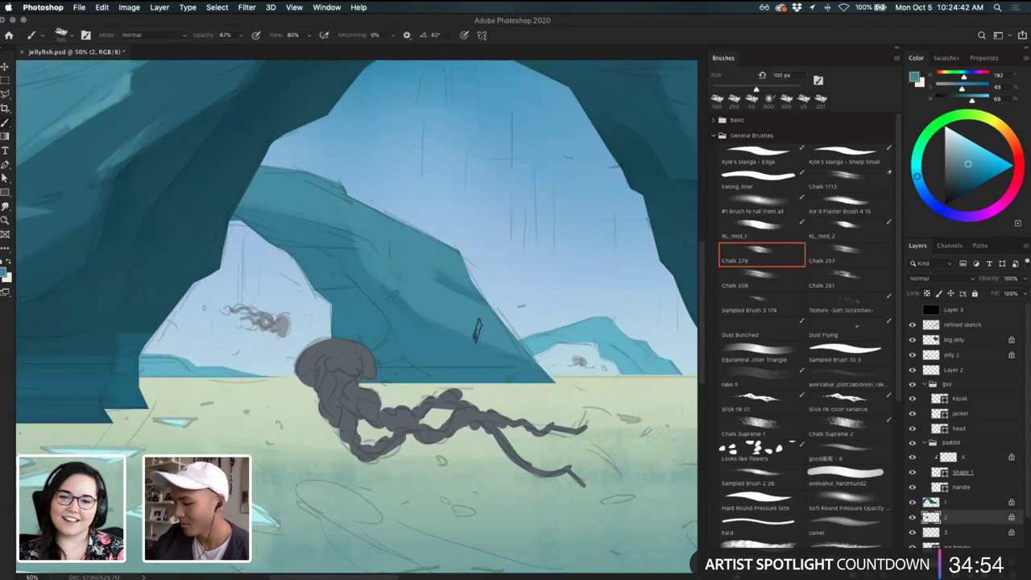
pyautogui.press(']')
pyautogui.press(']')
pyautogui.press(']')
pyautogui.press(']')
pyautogui.press(']')
pyautogui.press(']')
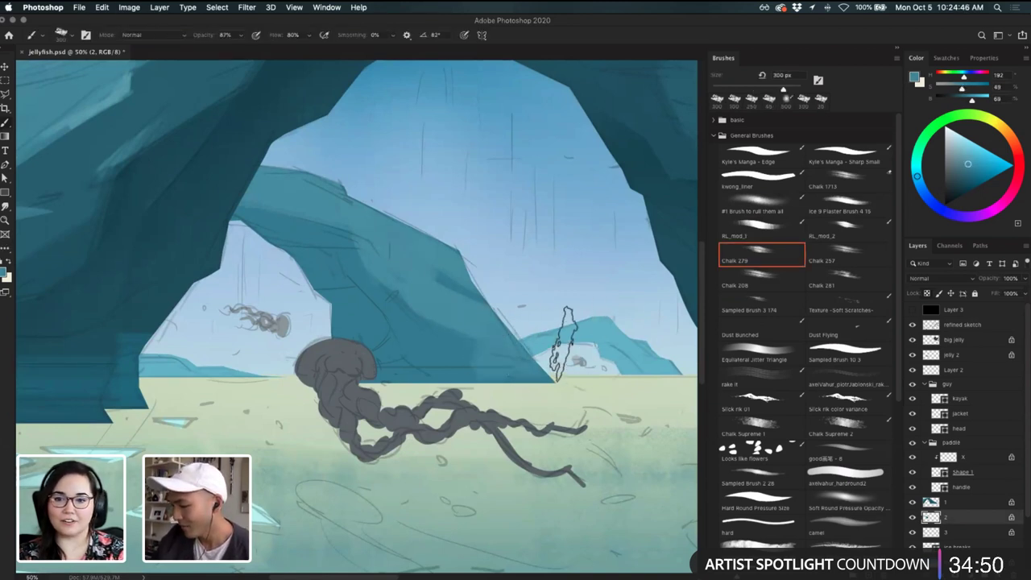
# - Sample the distant arch's light blue and mix a darker, more saturated blue from it as the foreground colour
pyautogui.keyDown('alt'); pyautogui.click(414, 234); pyautogui.keyUp('alt')
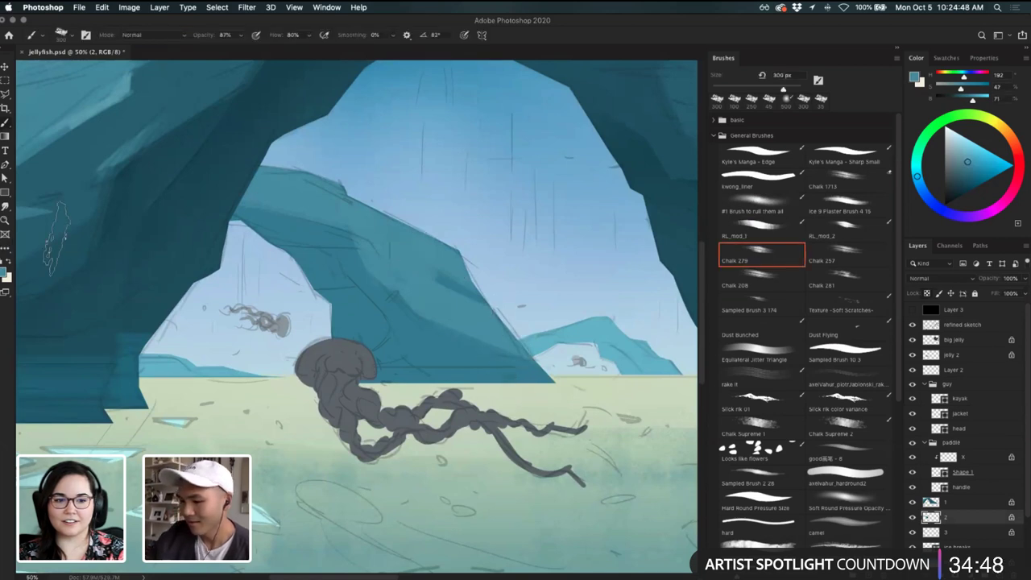
pyautogui.click(4, 273)
pyautogui.moveTo(507, 259)
pyautogui.mouseDown()
pyautogui.moveTo(476, 260)
pyautogui.moveTo(520, 244)
pyautogui.mouseUp()
pyautogui.click(426, 262)
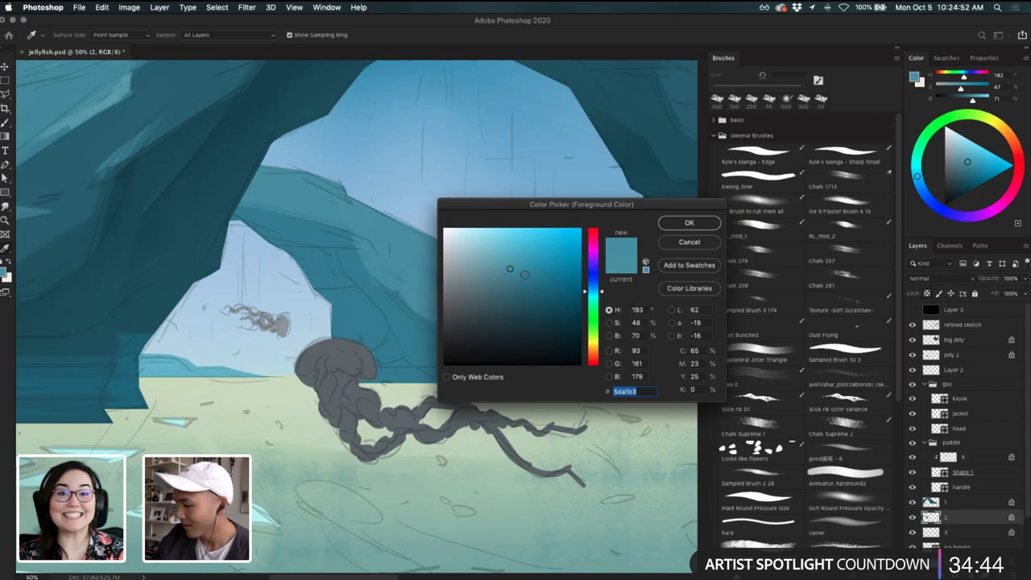
pyautogui.click(525, 277)
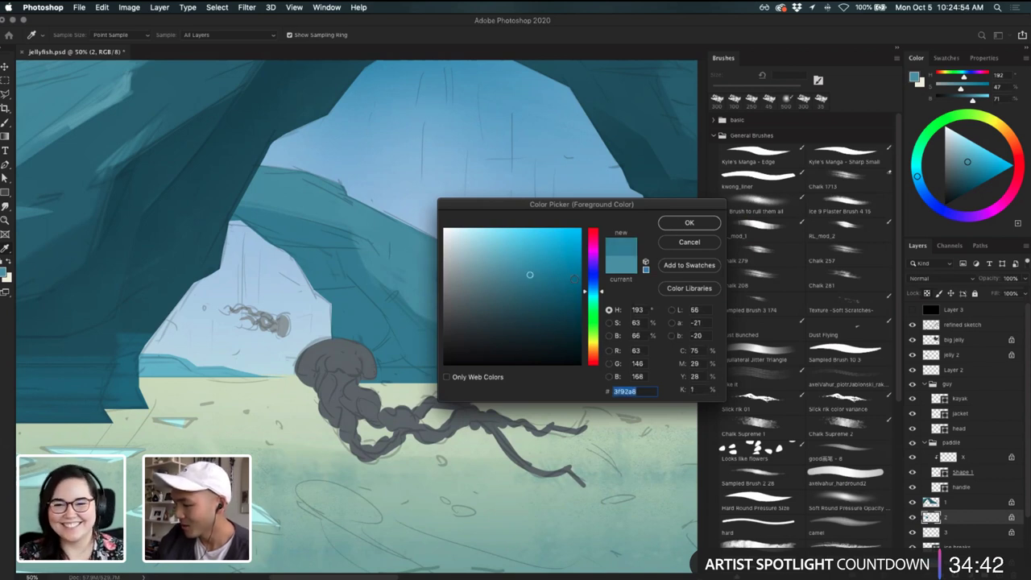
pyautogui.moveTo(529, 275); pyautogui.dragTo(546, 272)
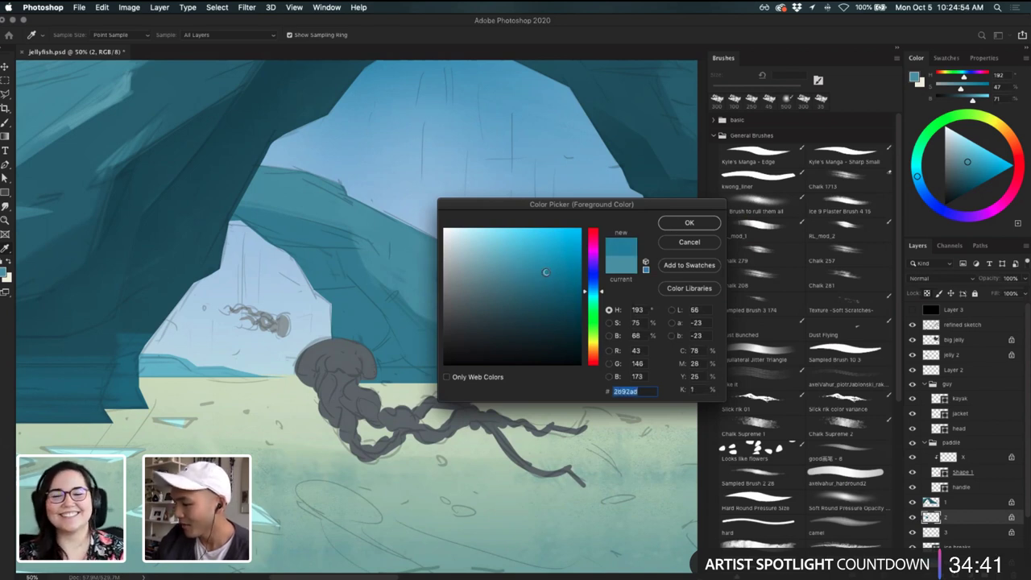
pyautogui.click(399, 299)
pyautogui.click(530, 287)
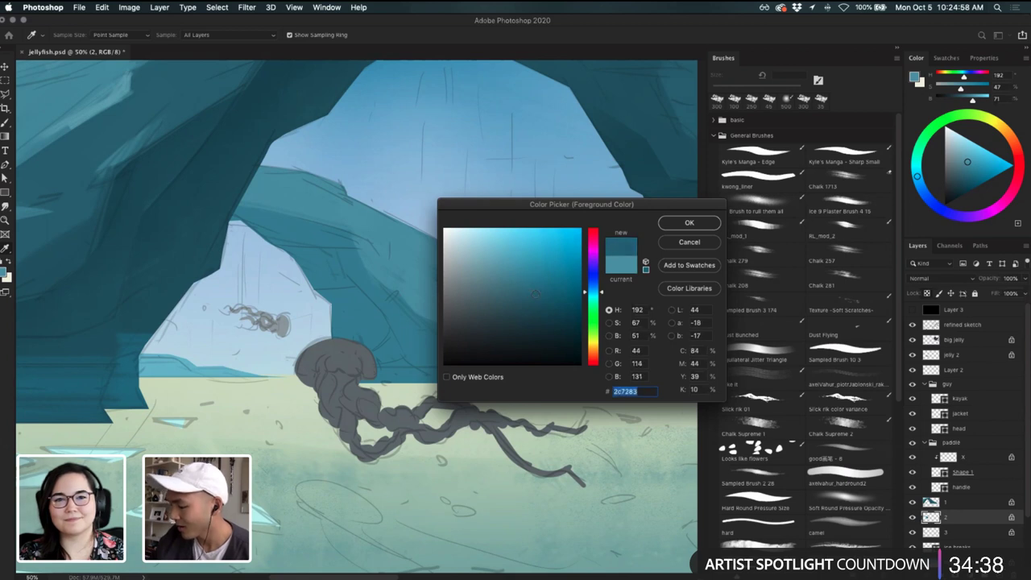
pyautogui.click(689, 223)
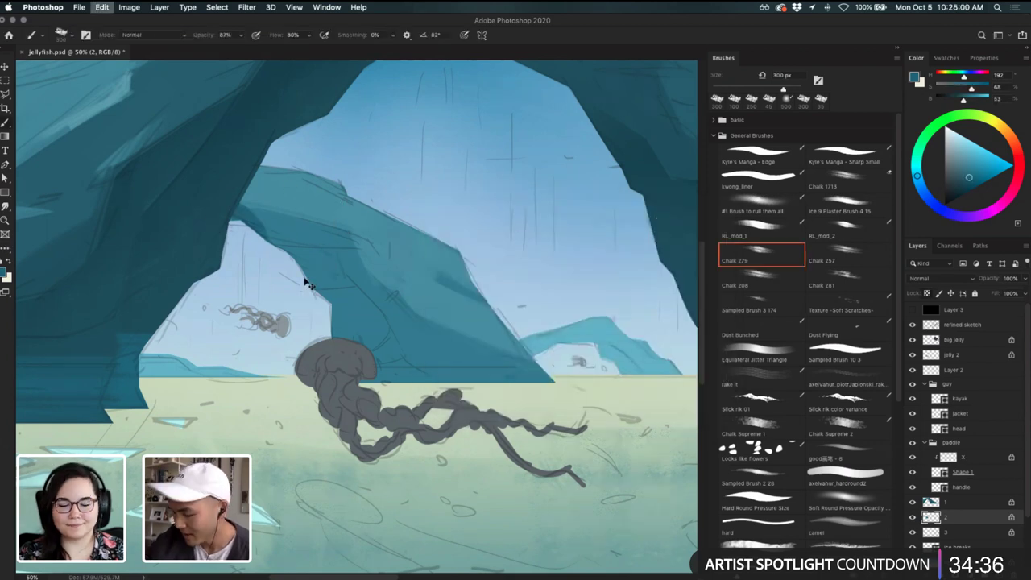
# - Paint dark blue shading along the underside of the distant arch's opening, reducing the brush to 125 px
pyautogui.press('super+z')
pyautogui.press('[')
pyautogui.press('[')
pyautogui.press('[')
pyautogui.press('[')
pyautogui.press('[')
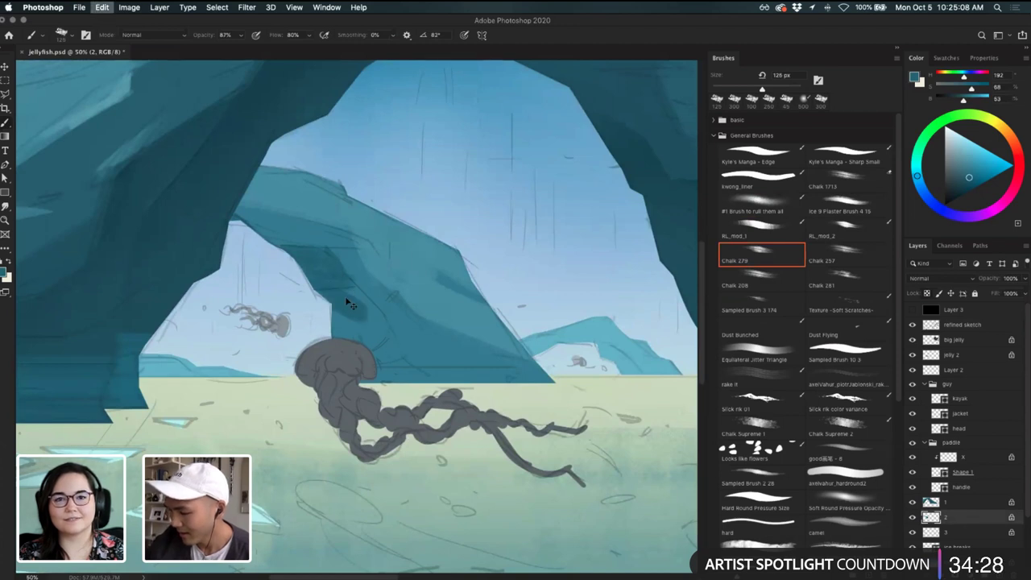
# - Shade the inner side of the distant arch's leg above the middle jellyfish, trying the brush at 400 px
pyautogui.press(']')
pyautogui.press(']')
pyautogui.press(']')
pyautogui.press(']')
pyautogui.press(']')
pyautogui.press(']')
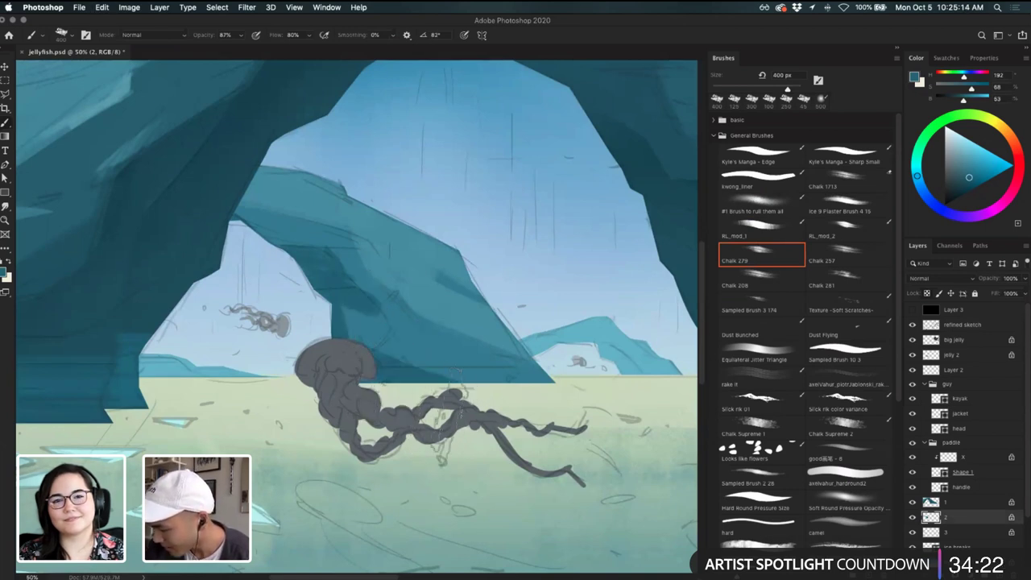
pyautogui.press('super+z')
pyautogui.press('[')
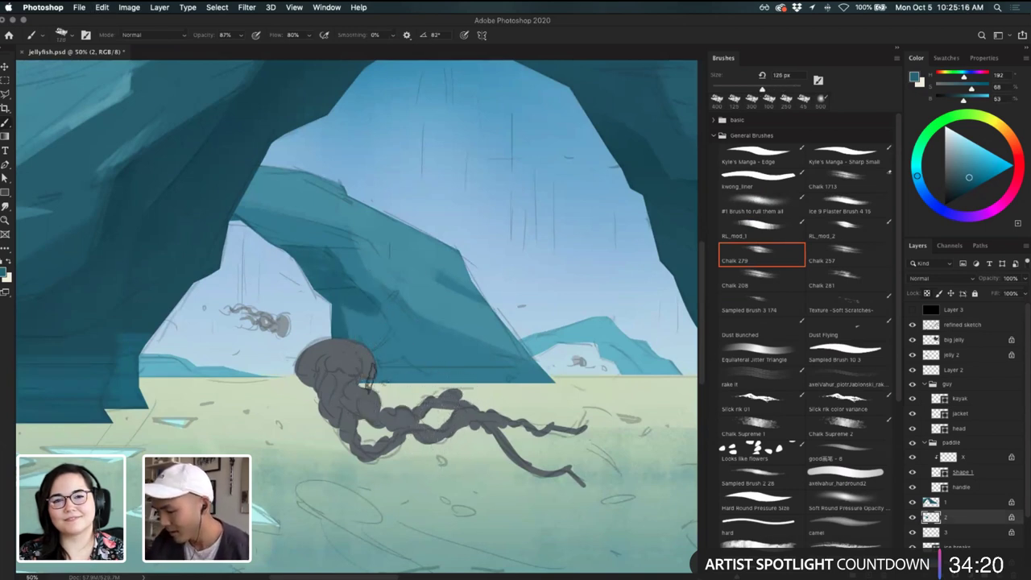
# - Darken the base of the distant arch along the waterline with the Chalk 279 brush at 250 px
pyautogui.press(']')
pyautogui.press(']')
pyautogui.press(']')
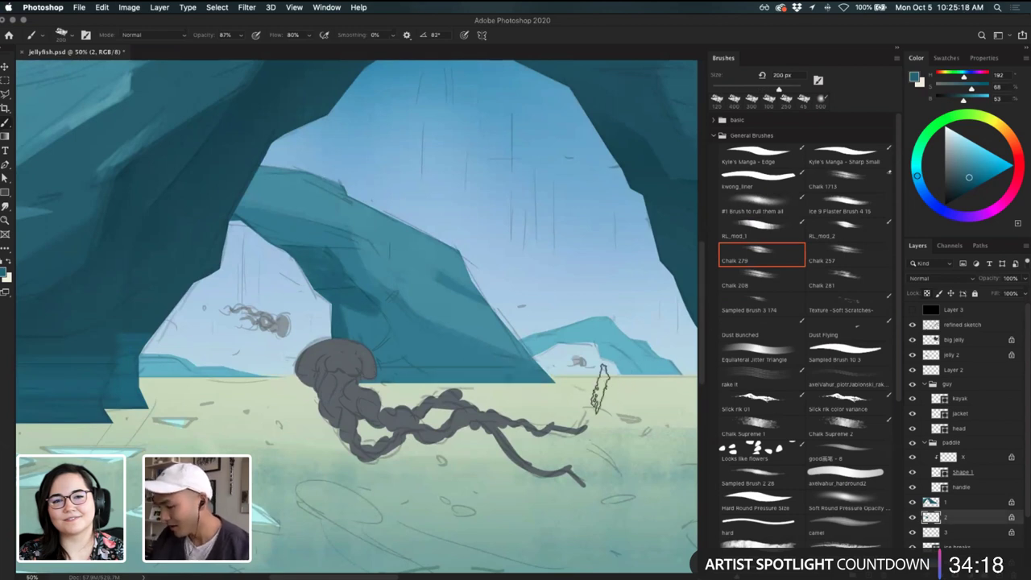
pyautogui.press(']')
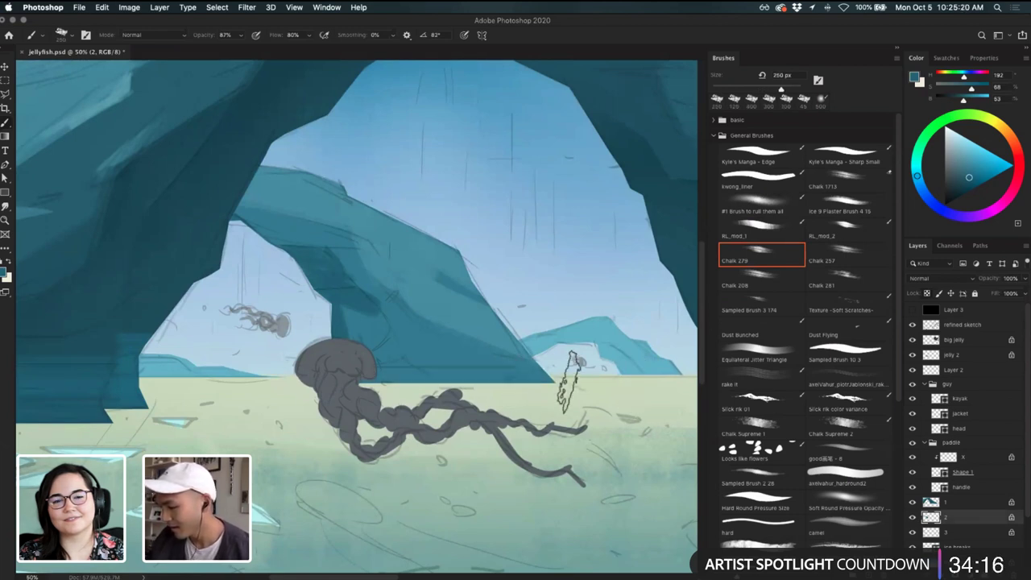
pyautogui.moveTo(569, 382); pyautogui.dragTo(209, 394)
pyautogui.moveTo(546, 358); pyautogui.dragTo(547, 417)
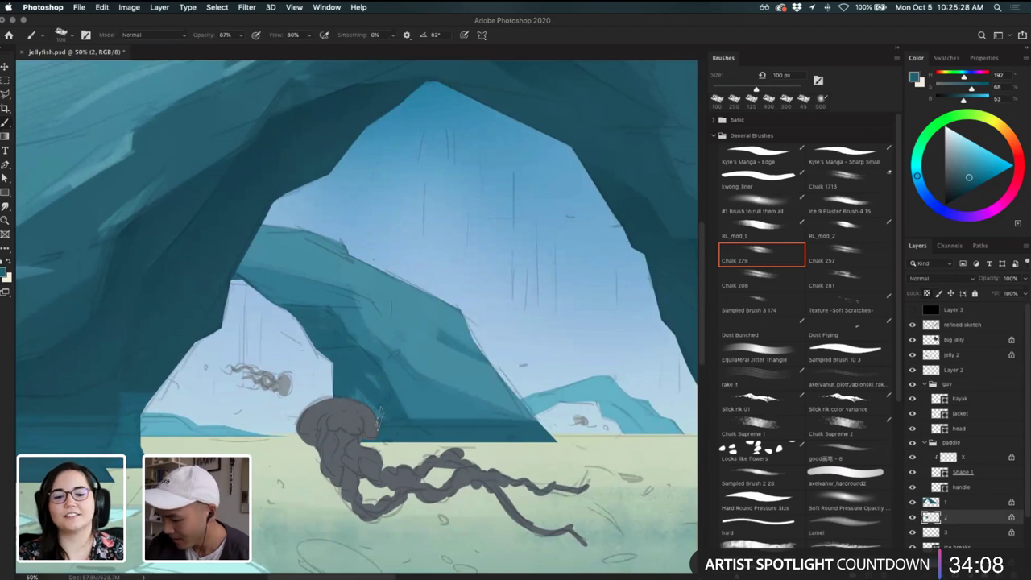
pyautogui.moveTo(338, 324); pyautogui.dragTo(385, 375)
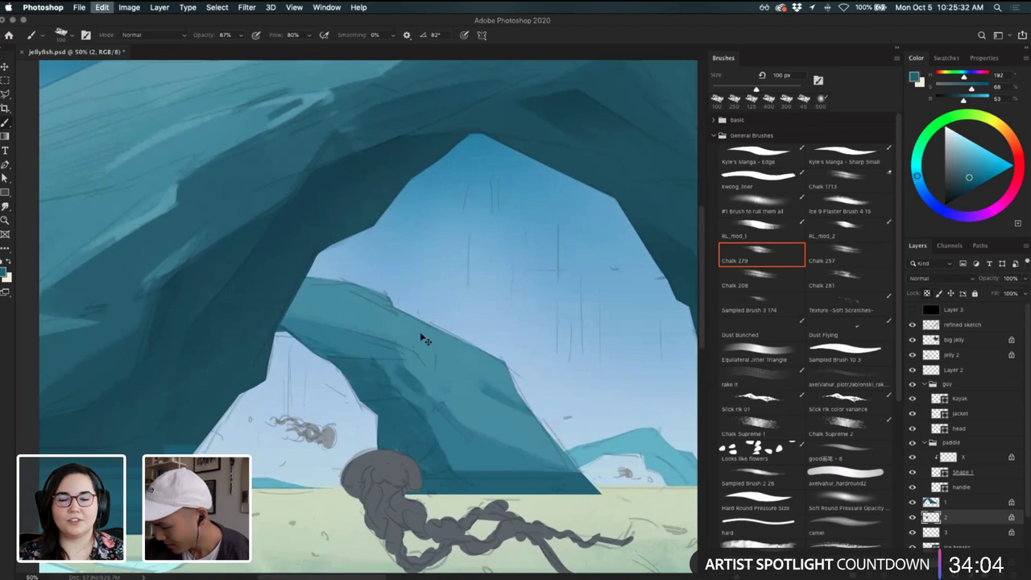
# - Lasso the lower facet of the distant arch's leg and try a shading stroke in it, enlarging the Chalk 279 brush to 250 px
pyautogui.press('l')
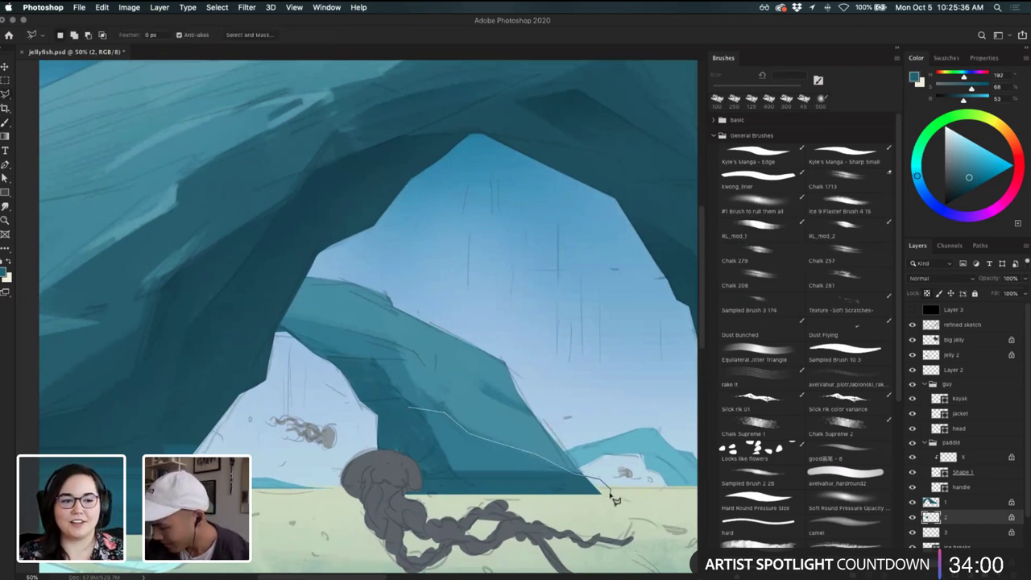
pyautogui.moveTo(614, 499)
pyautogui.mouseDown()
pyautogui.moveTo(561, 504)
pyautogui.moveTo(448, 477)
pyautogui.moveTo(448, 407)
pyautogui.moveTo(416, 419)
pyautogui.mouseUp()
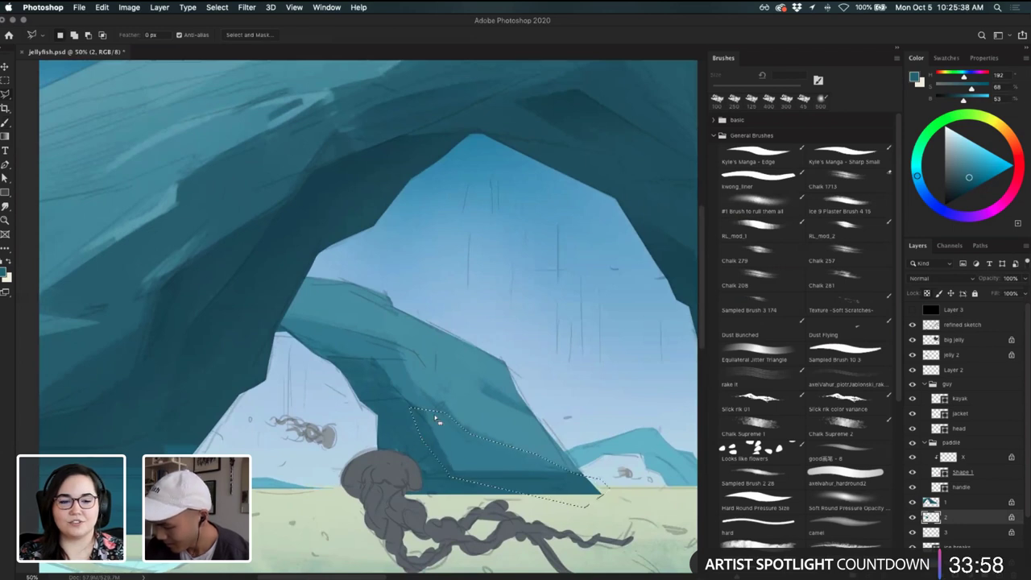
pyautogui.press('b')
pyautogui.moveTo(468, 400); pyautogui.dragTo(566, 473)
pyautogui.press(']')
pyautogui.press(']')
pyautogui.press(']')
pyautogui.press(']')
pyautogui.press('super+z')
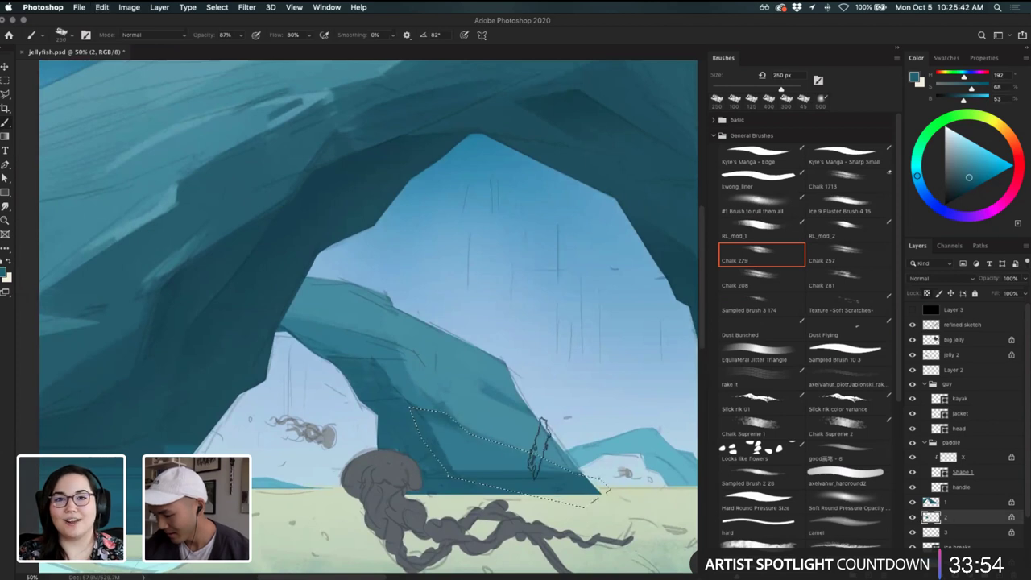
# - Enlarge the chalk brush to 600 px, try shading the selected facet of the distant arch's leg, and clear the selection
pyautogui.press(']')
pyautogui.press(']')
pyautogui.press(']')
pyautogui.press(']')
pyautogui.press(']')
pyautogui.press(']')
pyautogui.press(']')
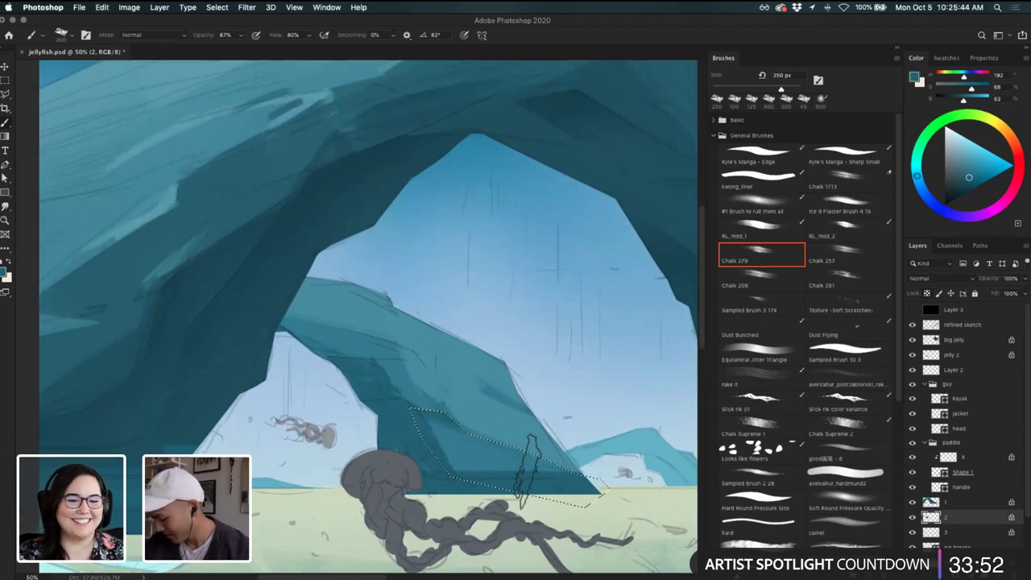
pyautogui.moveTo(556, 455); pyautogui.dragTo(475, 423)
pyautogui.press('super+z')
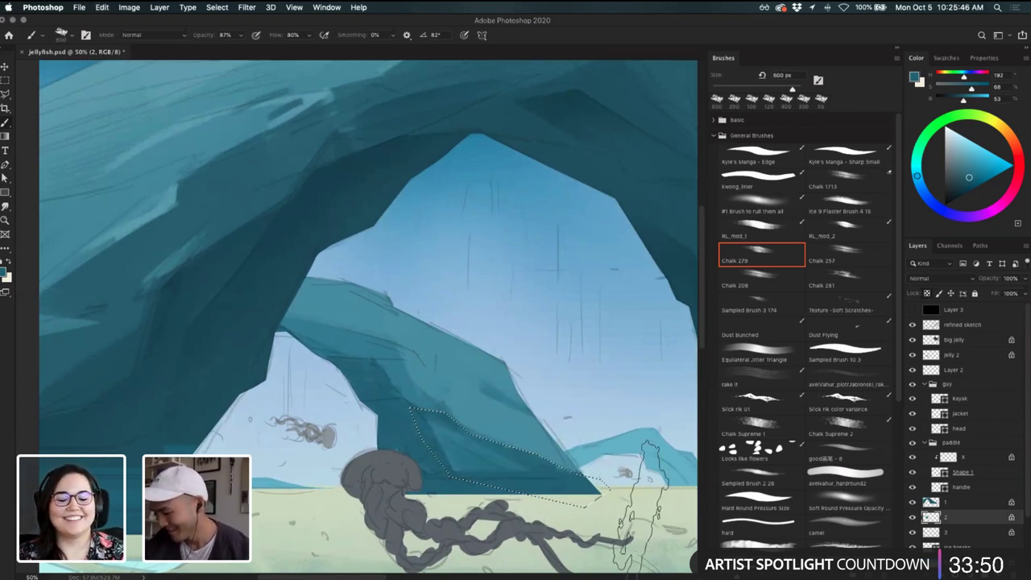
pyautogui.press('super+d')
# - Sample the pale sky blue inside the arch opening as the foreground colour and reduce the Chalk 279 brush to 200 px
pyautogui.moveTo(397, 297); pyautogui.dragTo(426, 355)
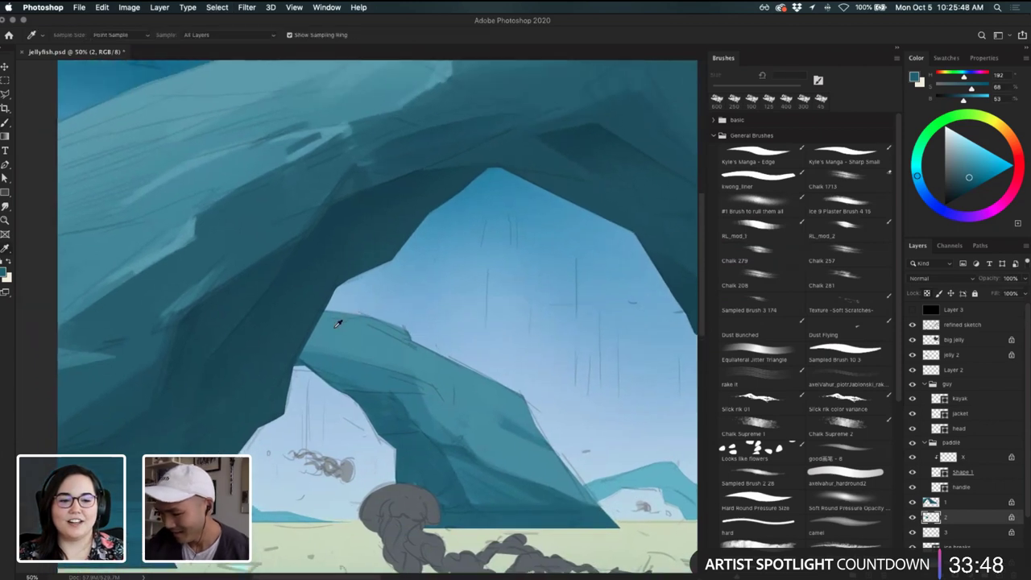
pyautogui.keyDown('alt'); pyautogui.click(258, 114); pyautogui.keyUp('alt')
pyautogui.click(6, 276)
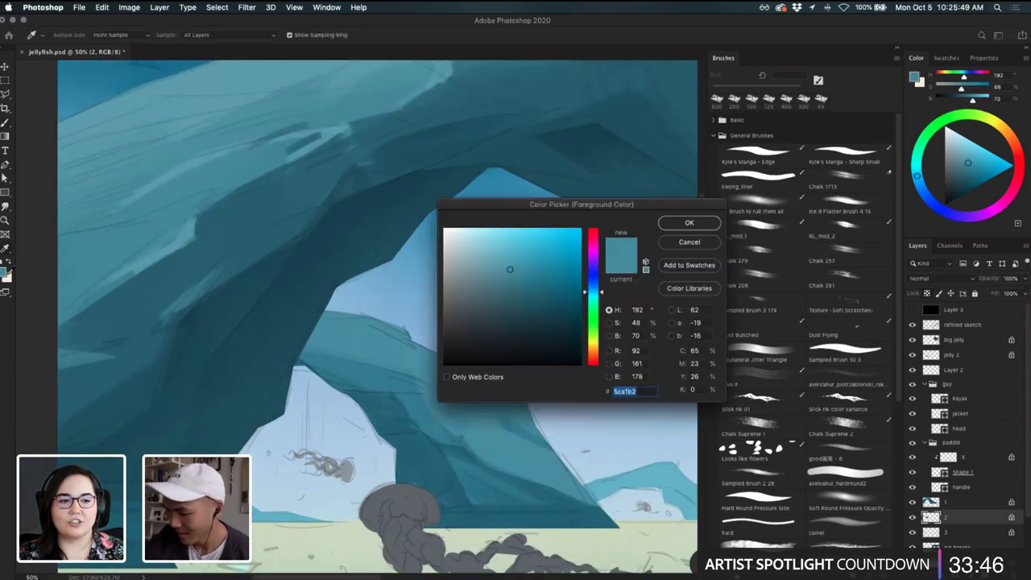
pyautogui.click(406, 324)
pyautogui.click(678, 225)
pyautogui.press('b')
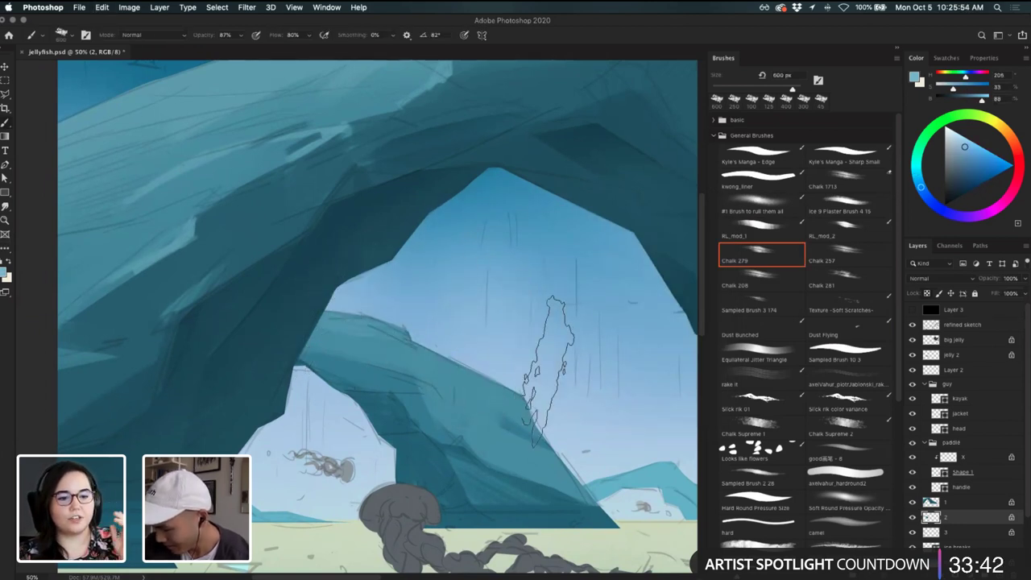
pyautogui.press('[')
pyautogui.press('[')
pyautogui.press('[')
pyautogui.press('[')
pyautogui.press('[')
pyautogui.press('[')
pyautogui.press('[')
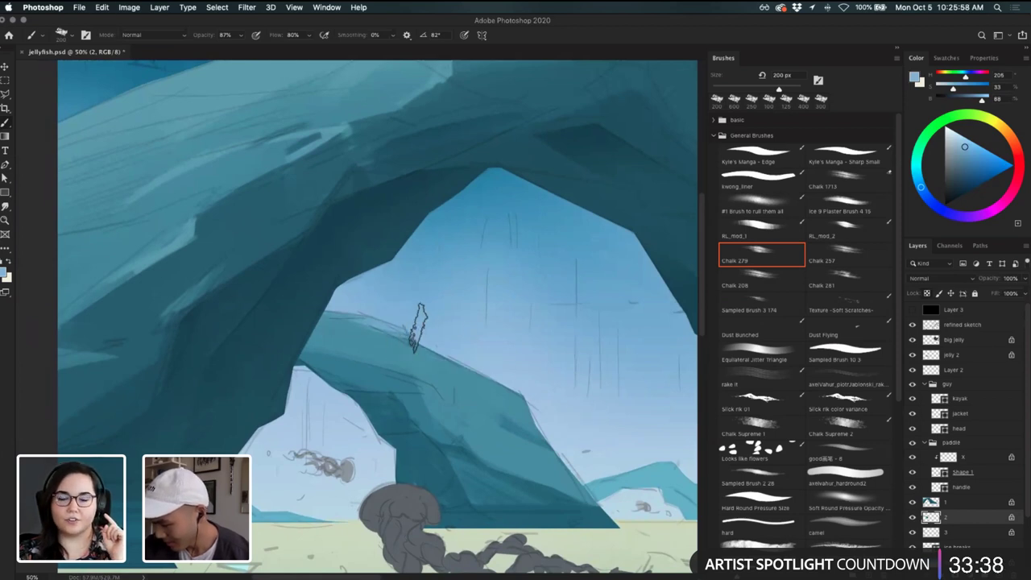
# - Sample the distant arch's dark blue, lasso a narrow facet below its upper edge, shade it at 200 px, and deselect
pyautogui.keyDown('alt'); pyautogui.click(348, 316); pyautogui.keyUp('alt')
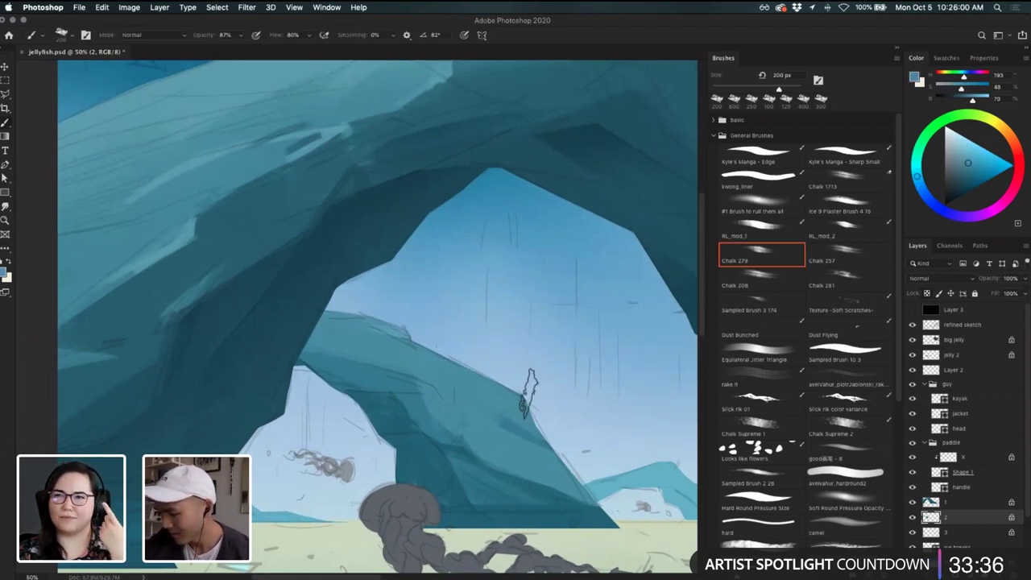
pyautogui.press('i')
pyautogui.click(399, 427)
pyautogui.press('b')
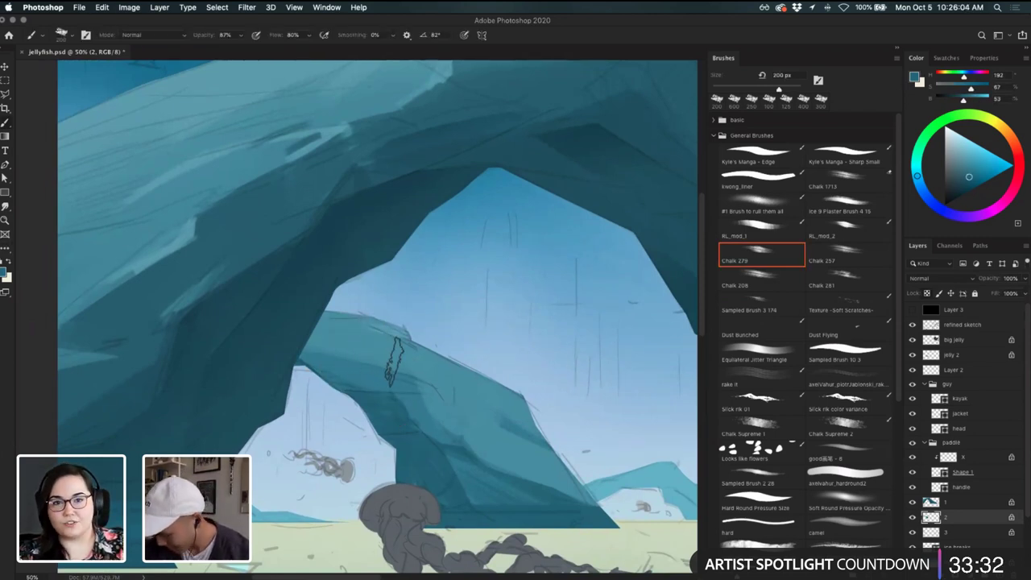
pyautogui.press('l')
pyautogui.moveTo(330, 349); pyautogui.dragTo(424, 378)
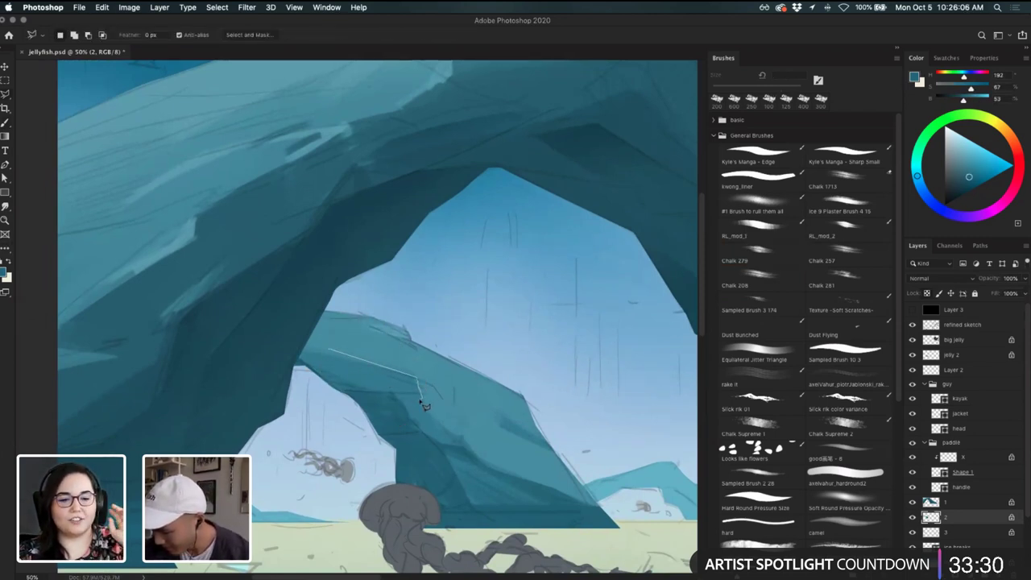
pyautogui.moveTo(331, 350); pyautogui.dragTo(421, 396)
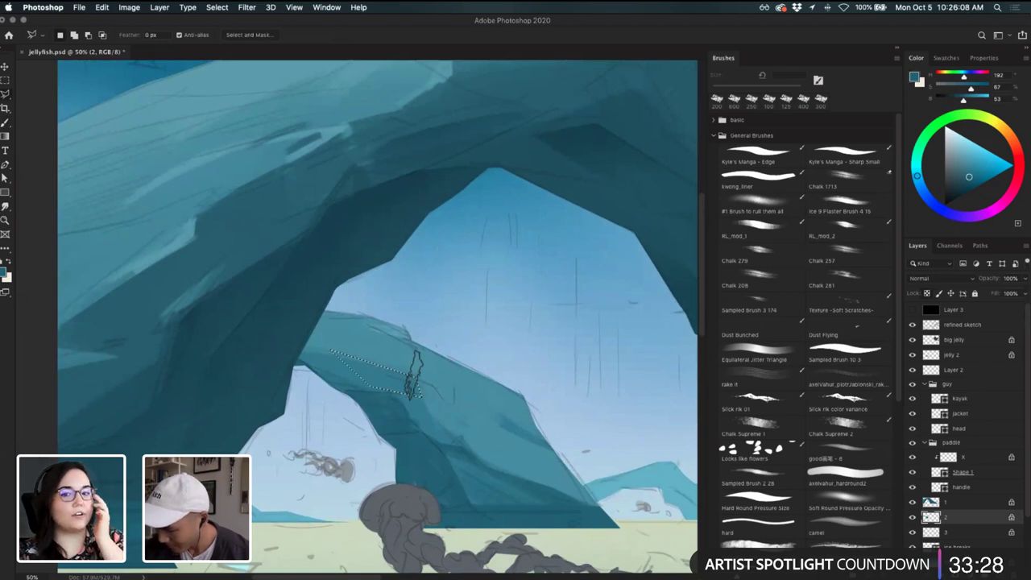
pyautogui.press('b')
pyautogui.hotkey('ctrl', 'd')
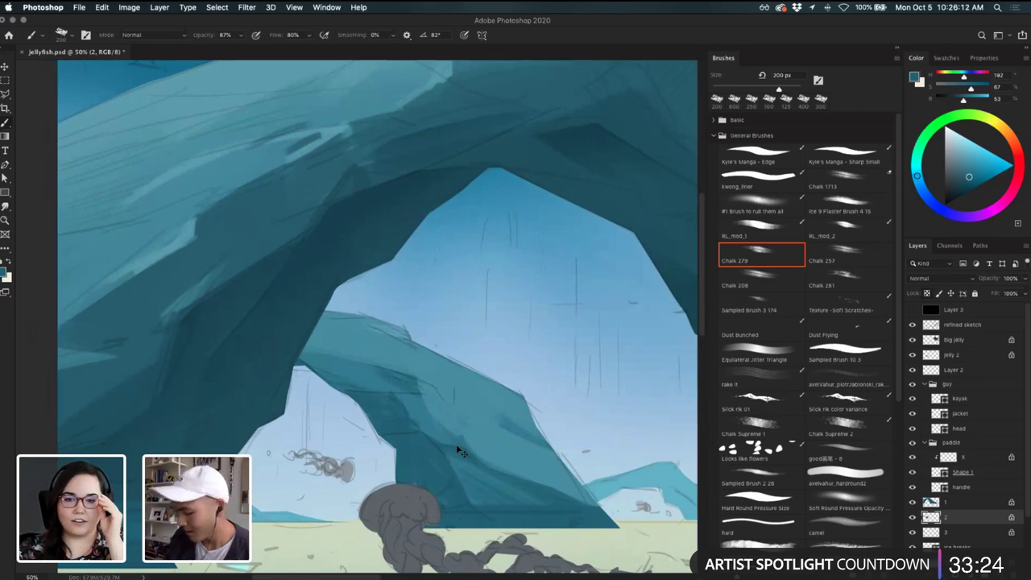
# - Switch to "#1 Brush to rull them all" at 800 px and brush softly over the distant arch's base with its light blue
pyautogui.press('super+minus')
pyautogui.press('super+minus')
pyautogui.press('super+minus')
pyautogui.press('super+plus')
pyautogui.scroll(4, 409, 333)
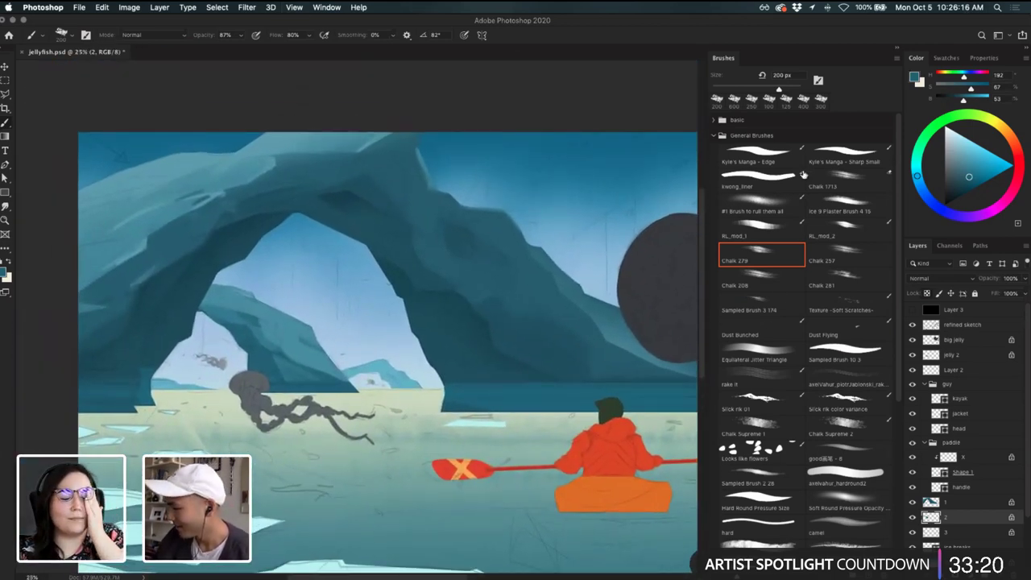
pyautogui.click(751, 206)
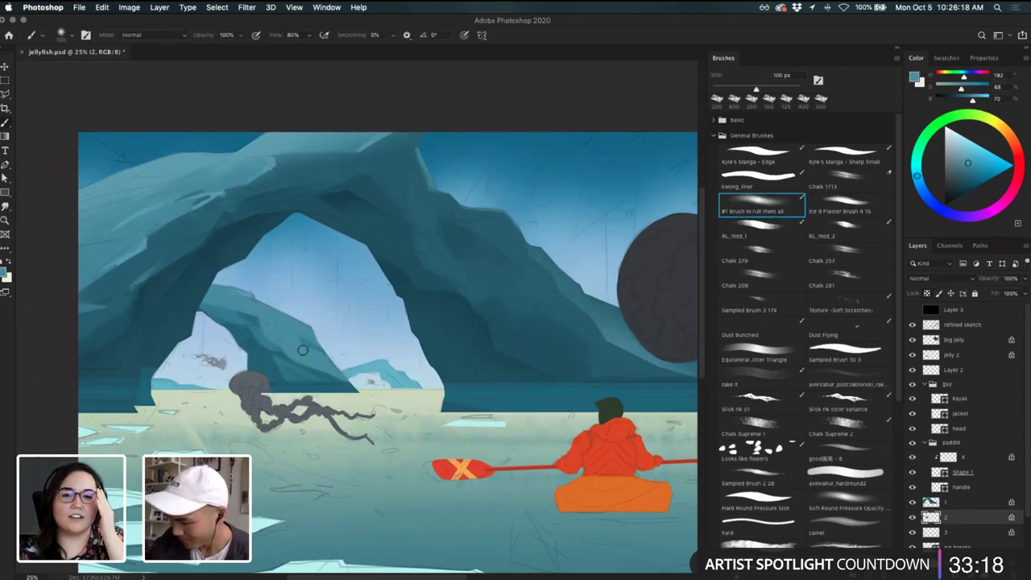
pyautogui.press(']')
pyautogui.press(']')
pyautogui.press(']')
pyautogui.press(']')
pyautogui.press(']')
pyautogui.press(']')
pyautogui.press(']')
pyautogui.press(']')
pyautogui.press(']')
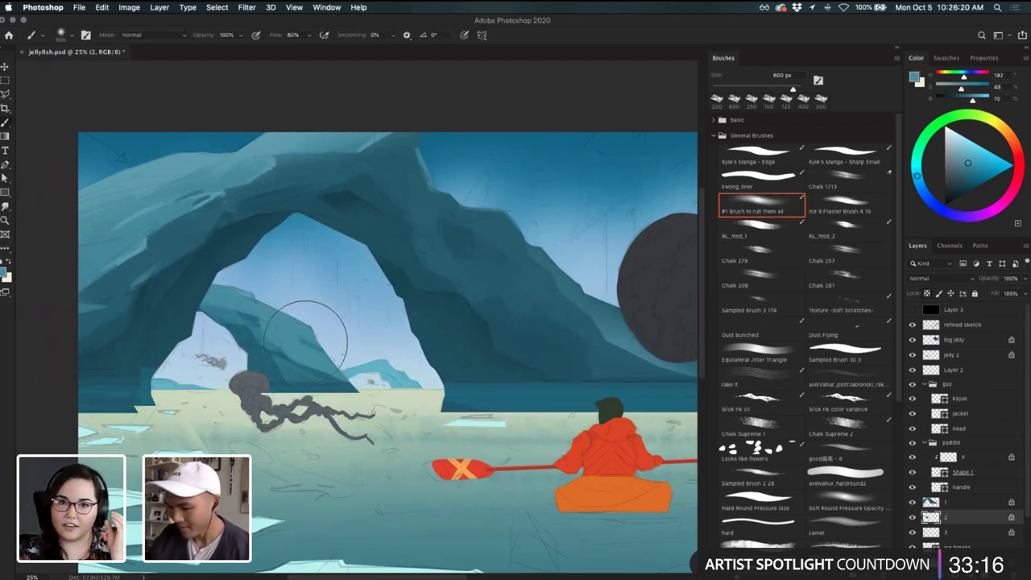
pyautogui.moveTo(296, 419); pyautogui.dragTo(328, 447)
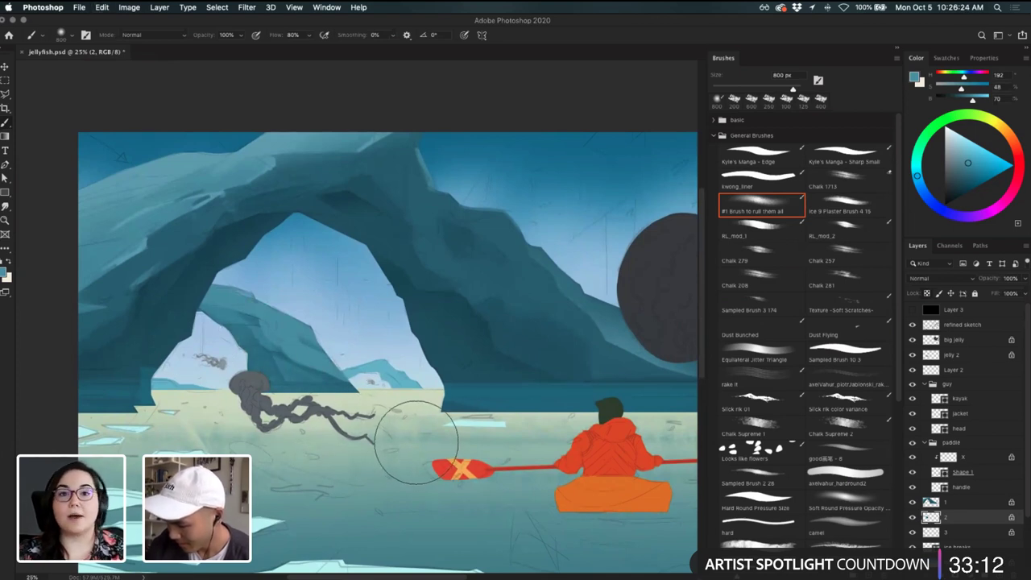
# - Select the large arch's layer 1 and try a soft stroke along the inner edge of its leg
pyautogui.press('space')
pyautogui.moveTo(293, 364); pyautogui.dragTo(373, 428)
pyautogui.keyDown('super'); pyautogui.click(217, 419); pyautogui.keyUp('super')
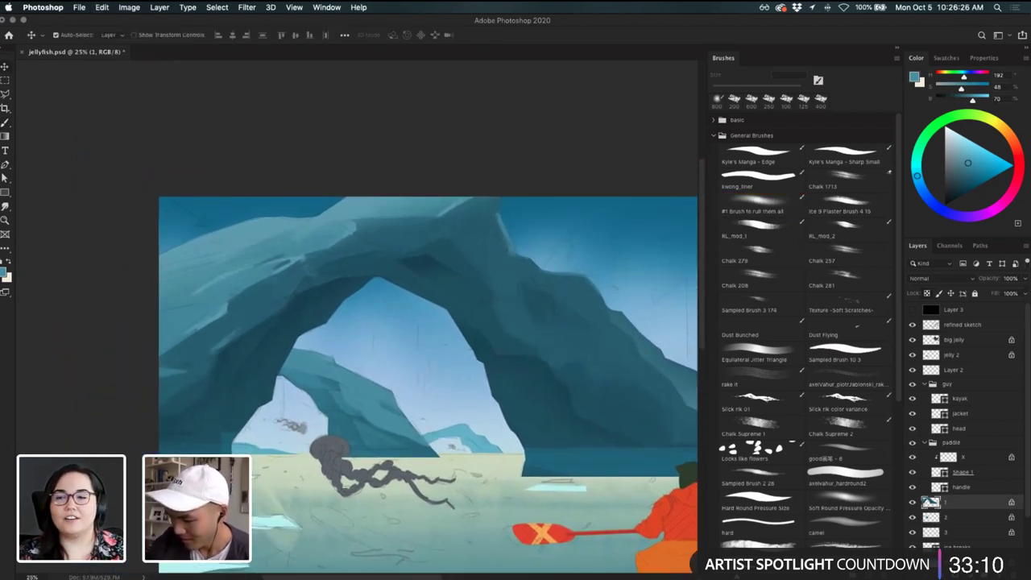
pyautogui.moveTo(275, 396); pyautogui.dragTo(313, 368)
pyautogui.press('super+z')
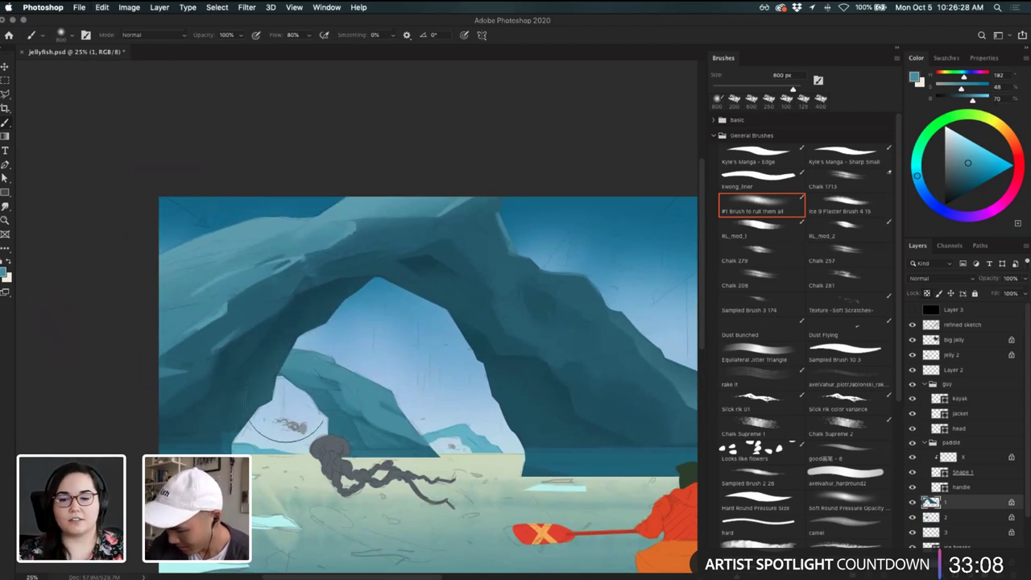
# - Mix a bright cyan foreground (H 185, S 58, B 95) and brush a soft glow over the large arch's legs near the waterline
pyautogui.click(980, 153)
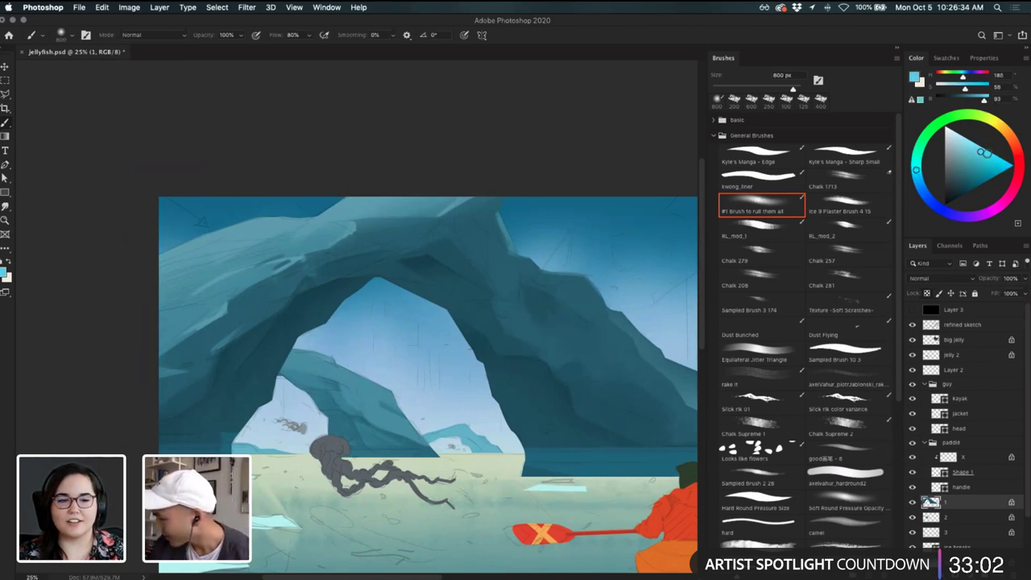
pyautogui.moveTo(984, 153); pyautogui.dragTo(982, 152)
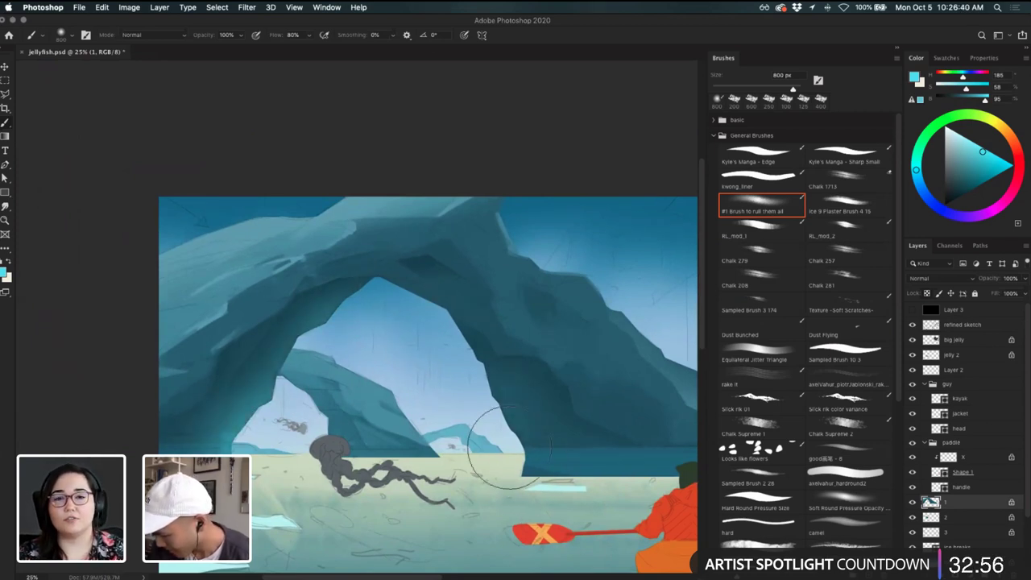
pyautogui.moveTo(581, 516); pyautogui.dragTo(507, 474)
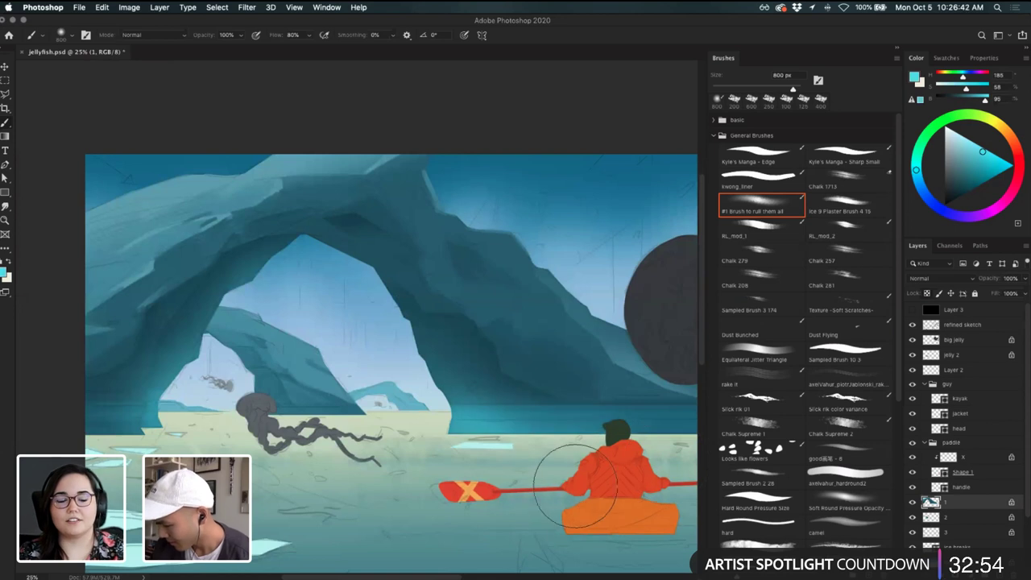
pyautogui.moveTo(134, 464); pyautogui.dragTo(300, 450)
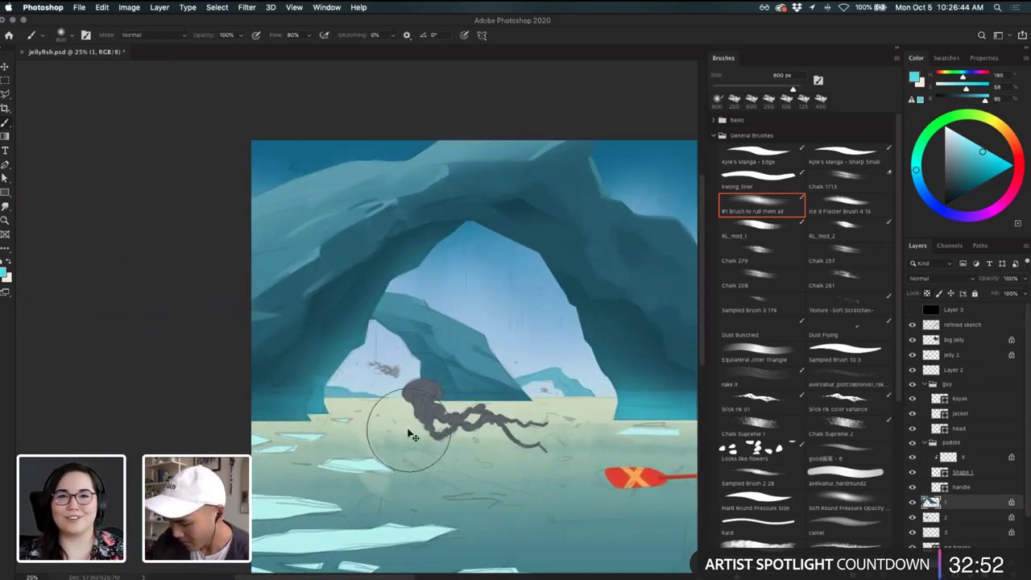
pyautogui.hotkey('ctrl', '-')
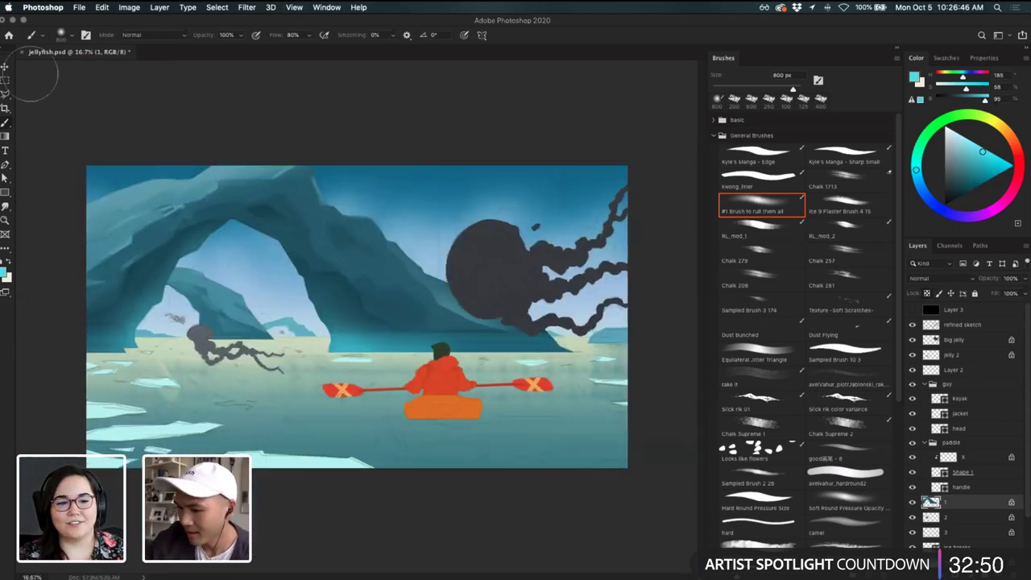
pyautogui.click(5, 80)
pyautogui.moveTo(84, 332); pyautogui.dragTo(628, 448)
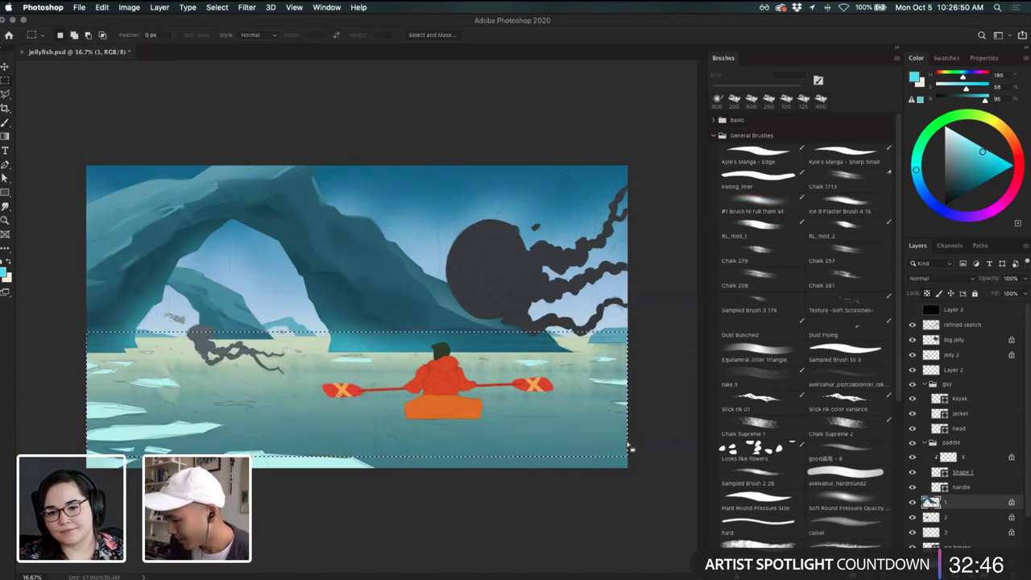
pyautogui.press('Return')
pyautogui.write('bbvb')
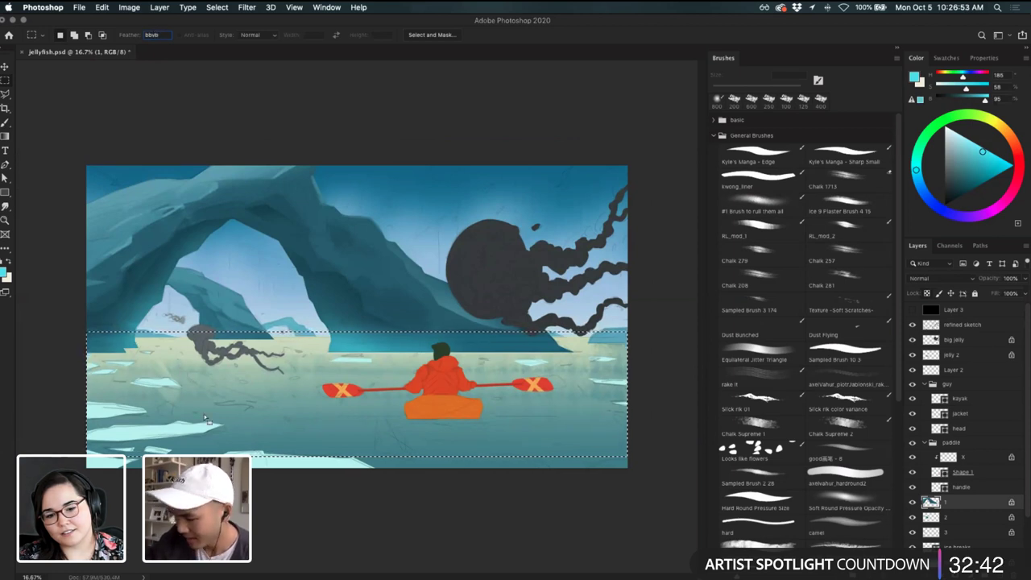
pyautogui.press('super+d')
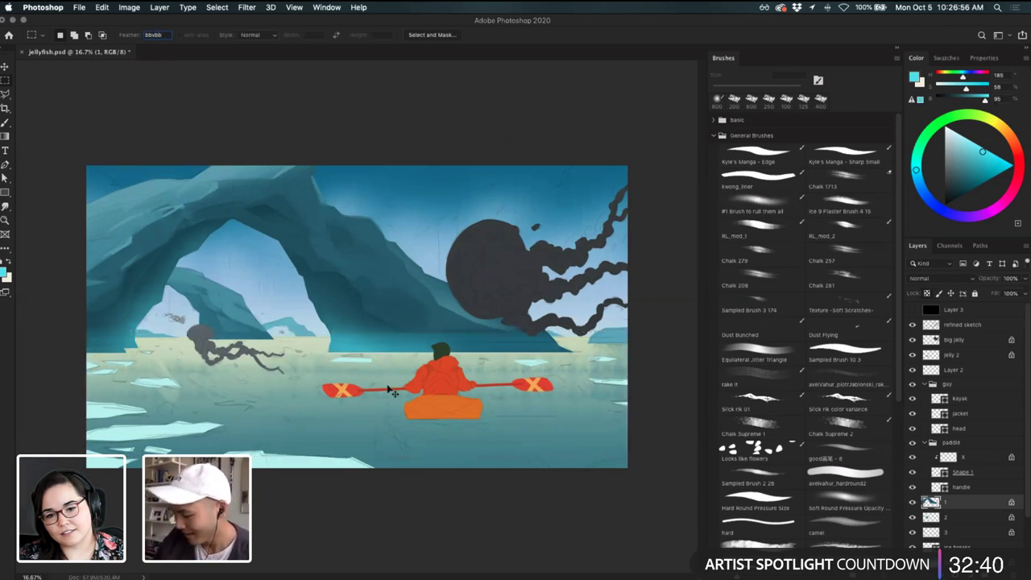
pyautogui.press('super+plus')
pyautogui.press('Return')
pyautogui.press('Return')
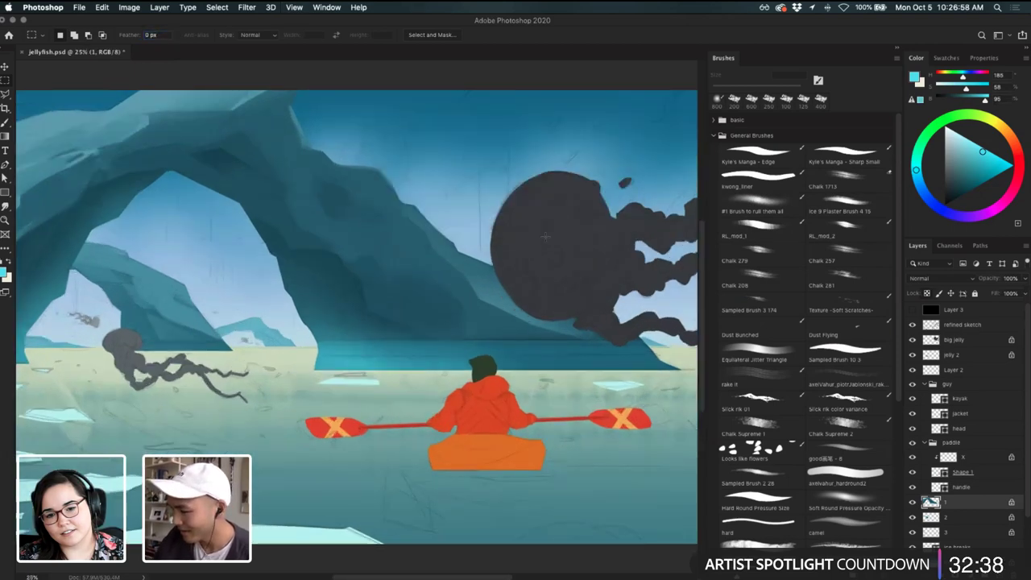
pyautogui.press('b')
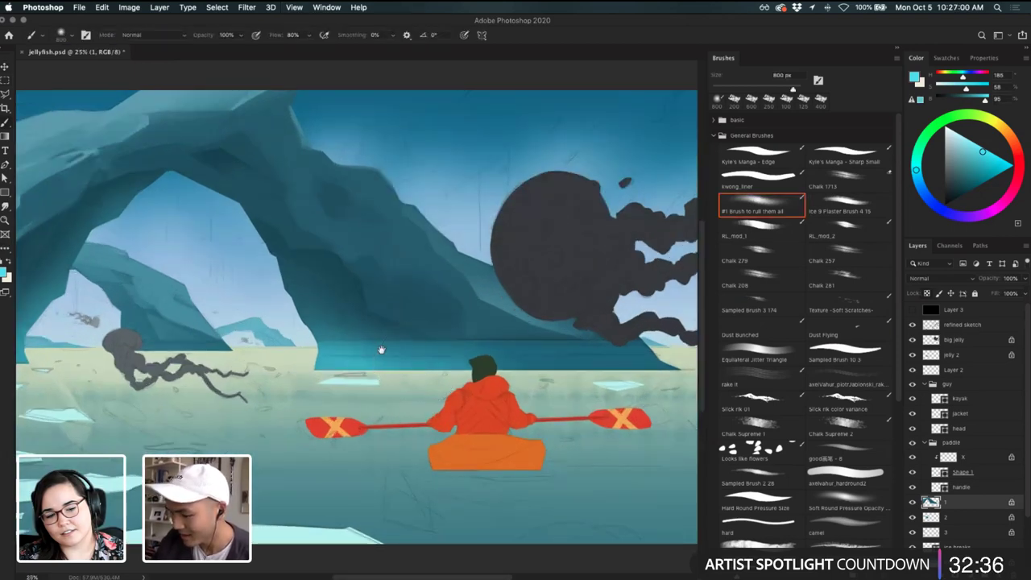
# - Sample the dark blue at the distant arch's base as the brush colour
pyautogui.moveTo(379, 352); pyautogui.dragTo(445, 365)
pyautogui.press('super+equal')
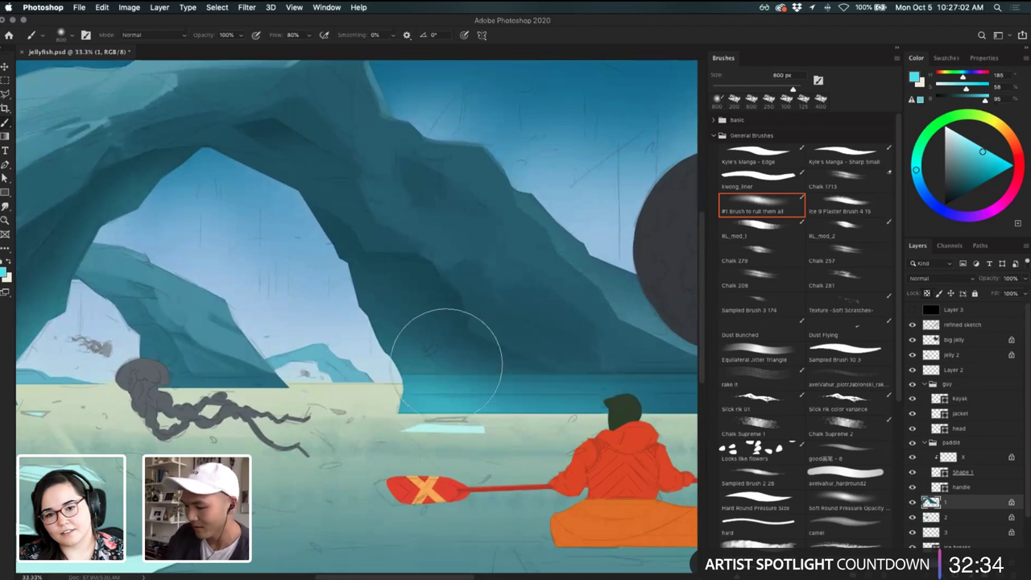
pyautogui.press('i')
pyautogui.click(278, 377)
pyautogui.press('b')
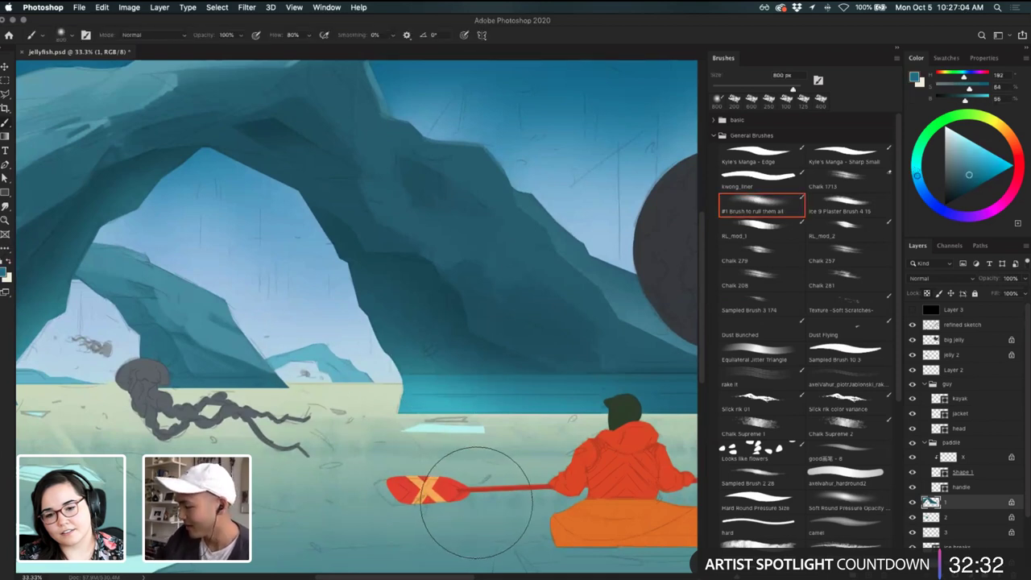
# - Select the farthest rock's layer 3 and sample its light blue as the colour for the soft 800 px brush
pyautogui.press('v')
pyautogui.click(357, 377)
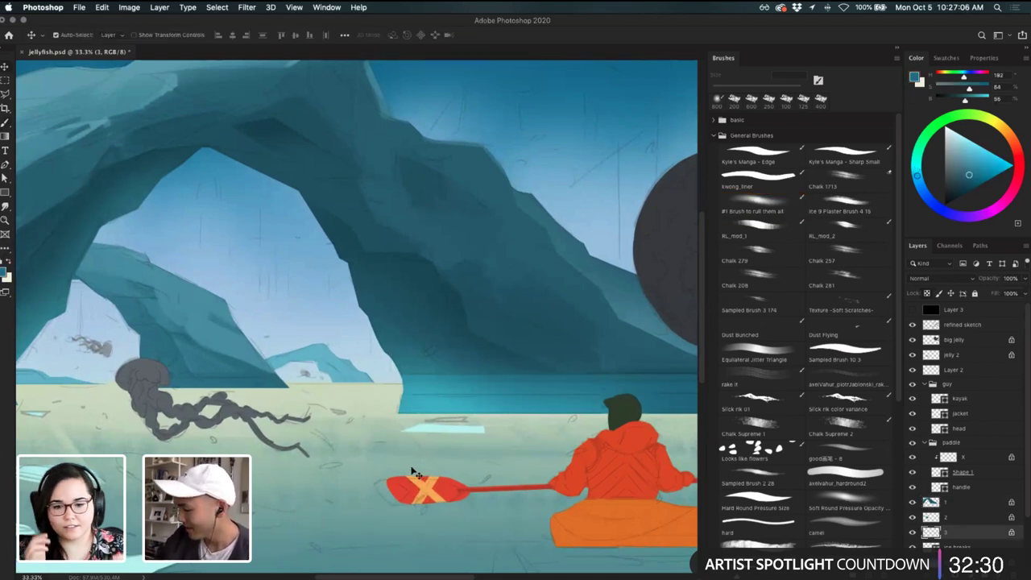
pyautogui.scroll(2, 443, 393)
pyautogui.hscroll(-5, 443, 392)
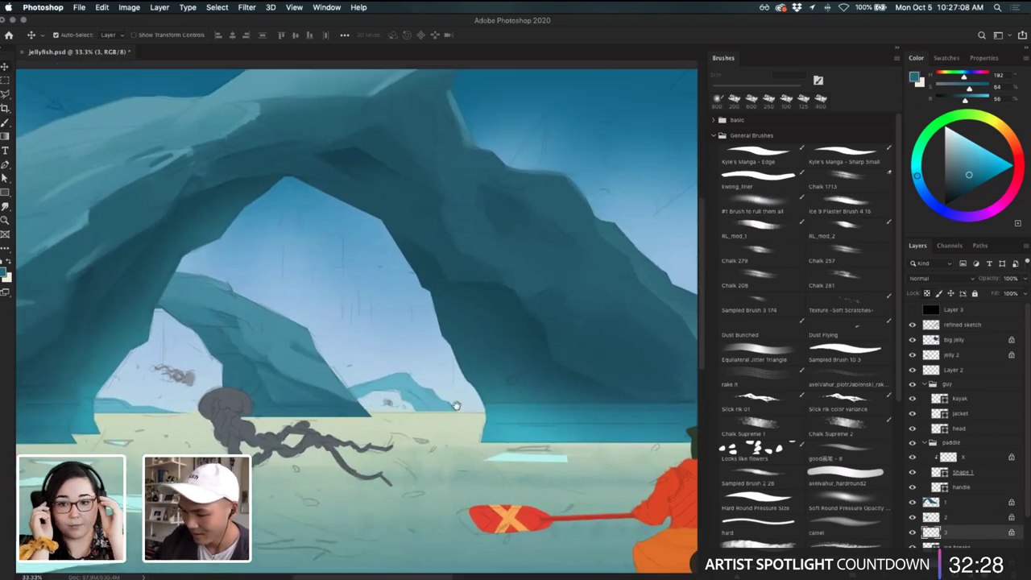
pyautogui.press('i')
pyautogui.click(407, 382)
pyautogui.press('b')
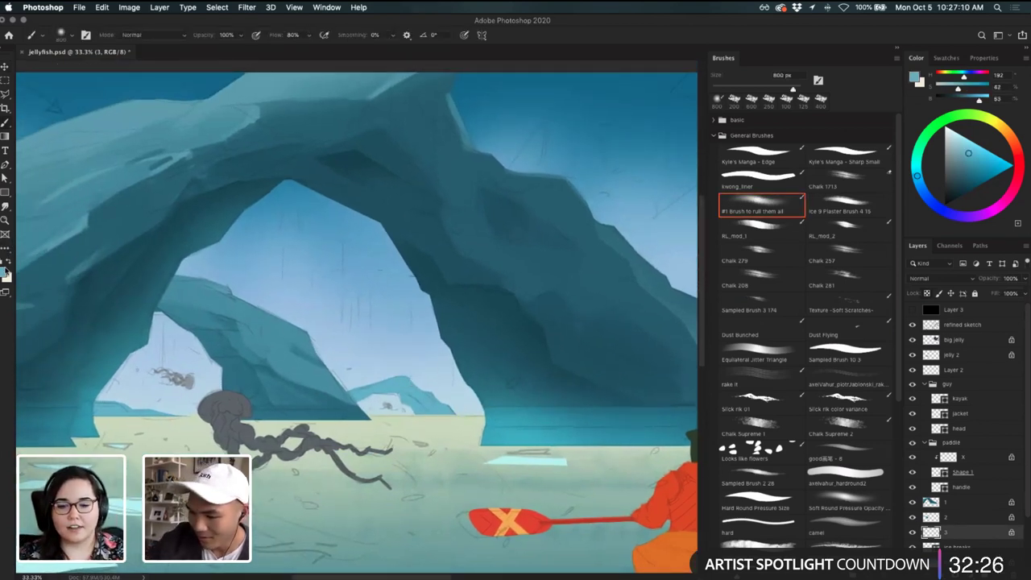
# - Darken the sampled light blue into a mid blue foreground colour (H 192, S 53, B 73)
pyautogui.click(7, 272)
pyautogui.click(490, 245)
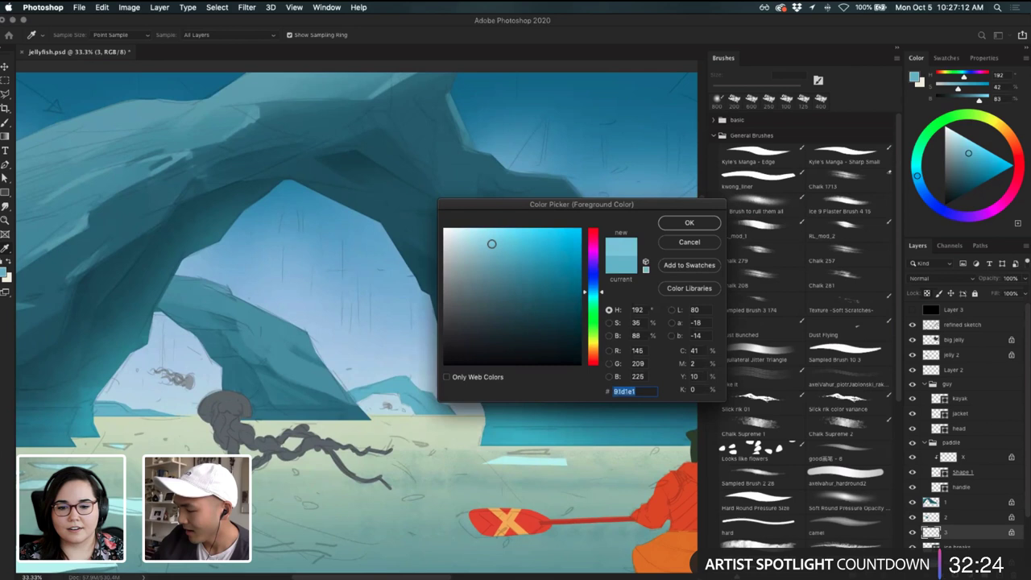
pyautogui.moveTo(523, 272)
pyautogui.mouseDown()
pyautogui.moveTo(506, 258)
pyautogui.moveTo(517, 264)
pyautogui.mouseUp()
pyautogui.click(691, 224)
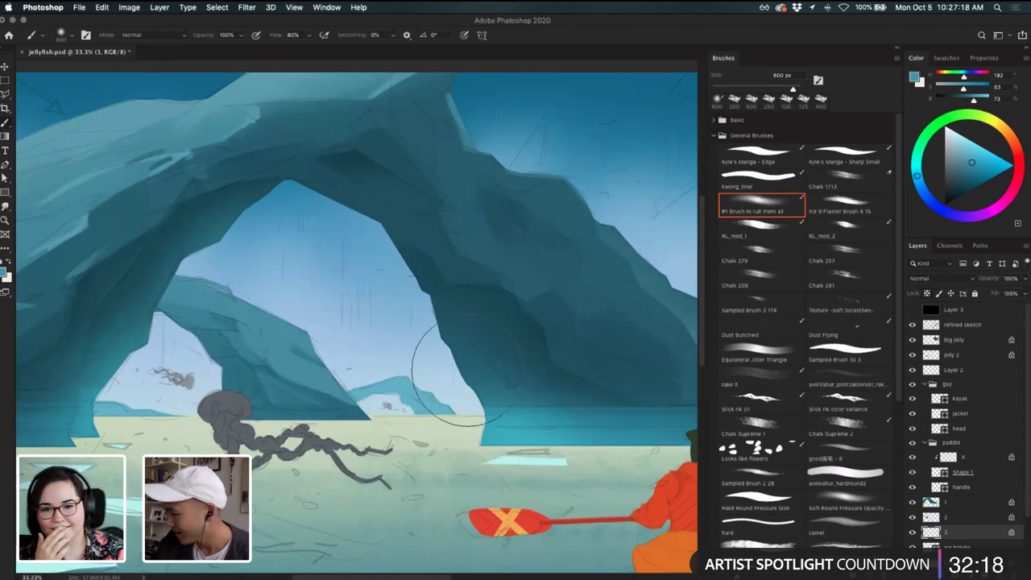
# - Switch to the Chalk 208 brush and set its size to 125 px
pyautogui.click(772, 279)
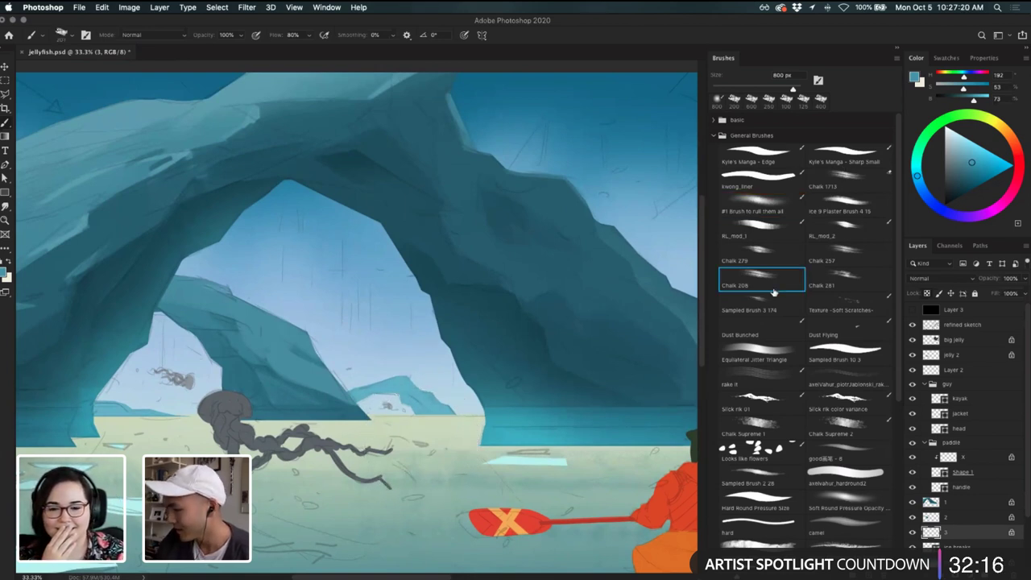
pyautogui.press('[')
pyautogui.press('[')
pyautogui.press('[')
pyautogui.press('[')
pyautogui.press('[')
pyautogui.press('[')
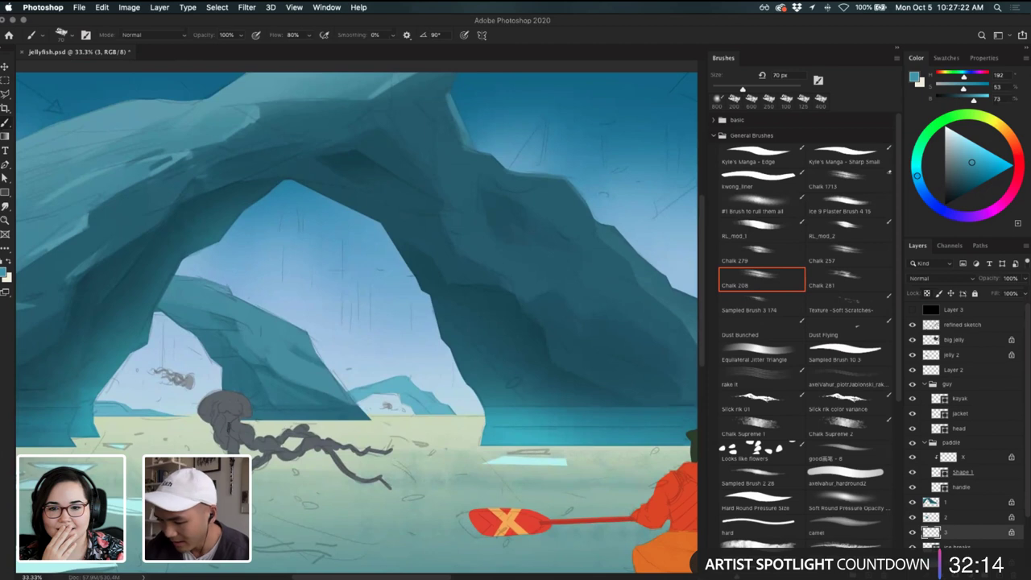
pyautogui.press(']')
pyautogui.press(']')
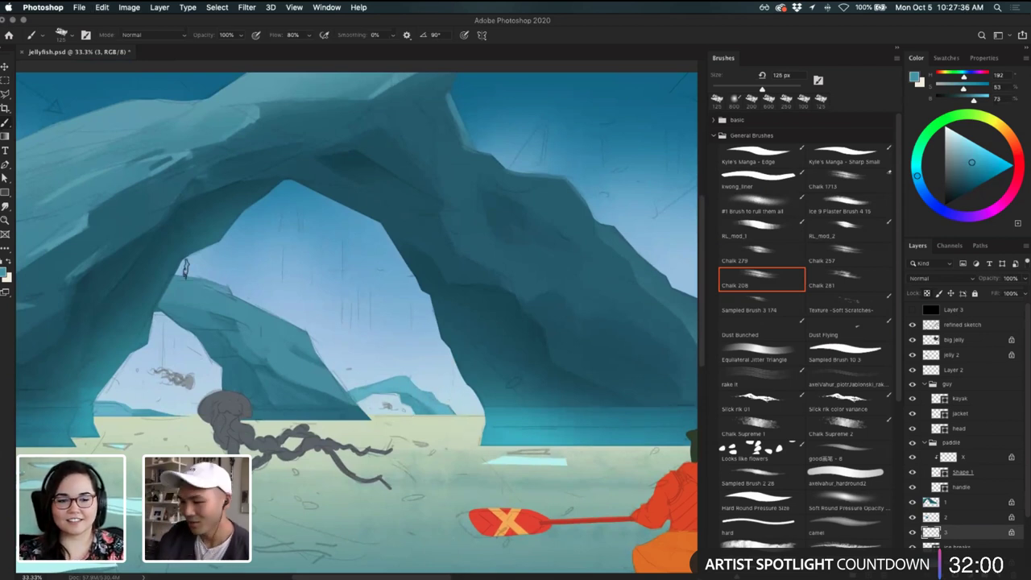
# - Mix a pale blue foreground colour (H 192, S 31, B 89) for the distant rocks' highlights
pyautogui.click(6, 272)
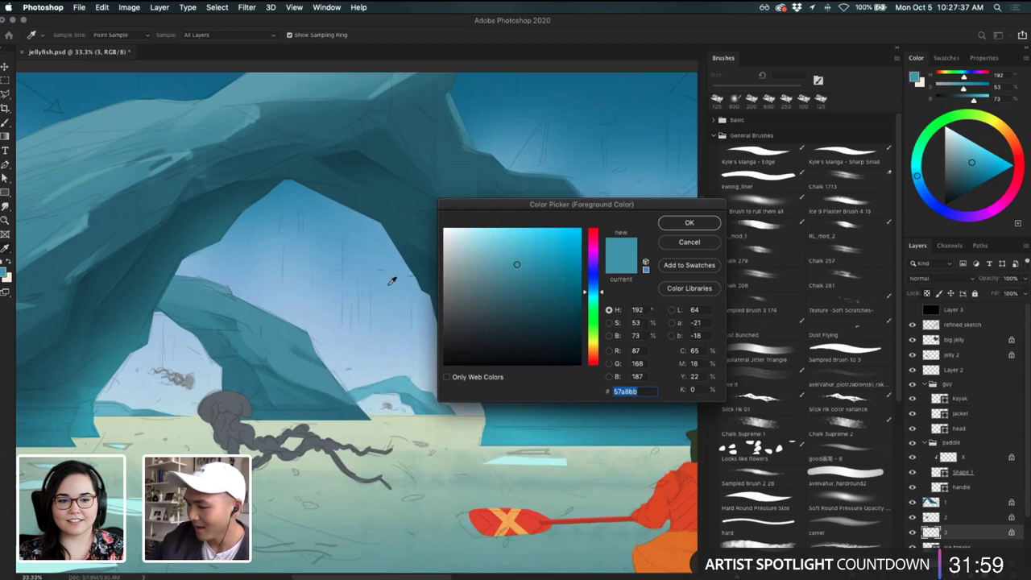
pyautogui.click(689, 224)
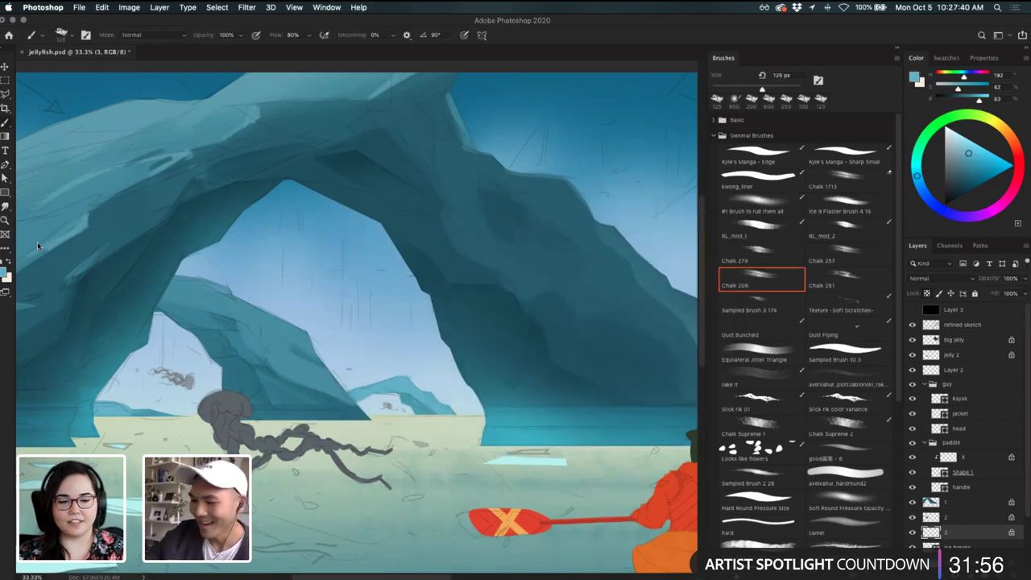
pyautogui.click(6, 272)
pyautogui.click(489, 242)
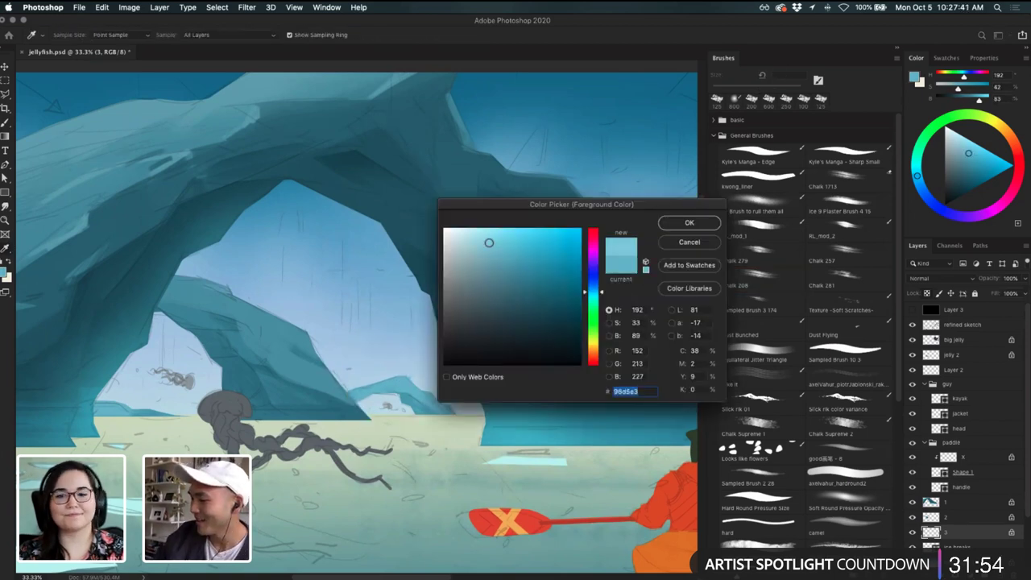
pyautogui.click(681, 224)
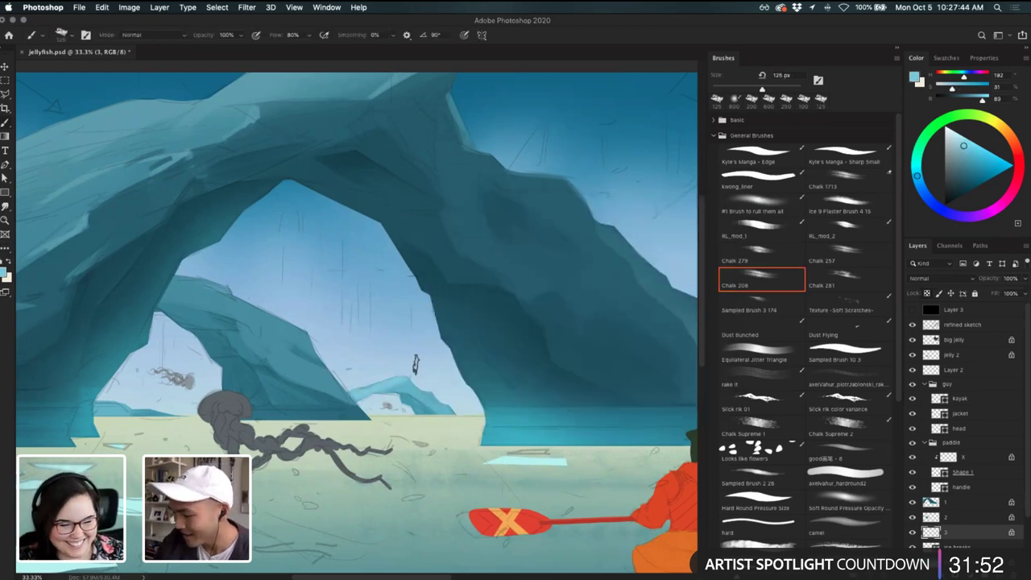
# - Try pale blue chalk strokes on the distant rocks at both sides of the horizon
pyautogui.press('super+z')
pyautogui.press('super+z')
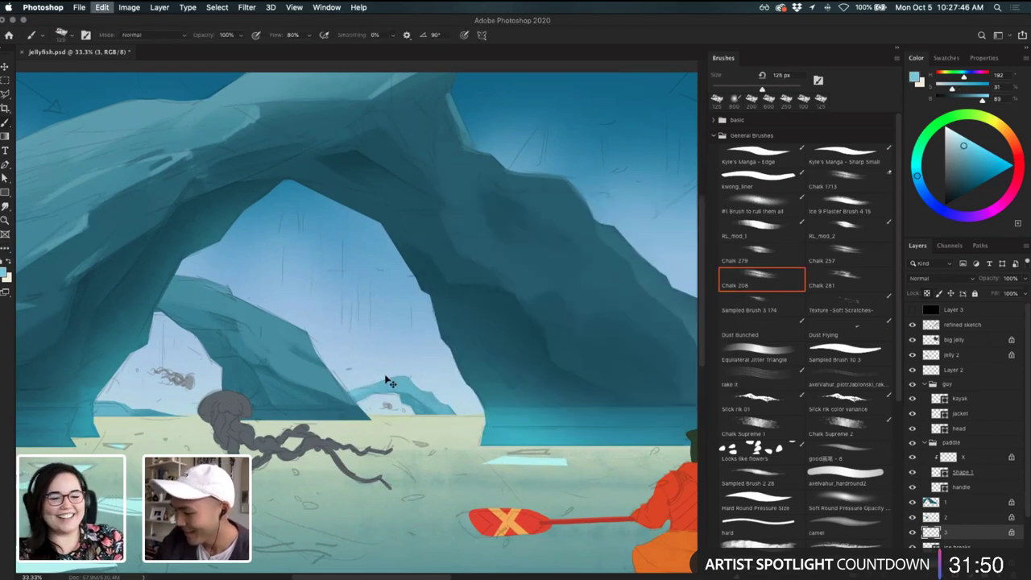
pyautogui.moveTo(98, 407)
pyautogui.mouseDown()
pyautogui.moveTo(157, 399)
pyautogui.moveTo(89, 396)
pyautogui.moveTo(127, 403)
pyautogui.mouseUp()
pyautogui.press('super+z')
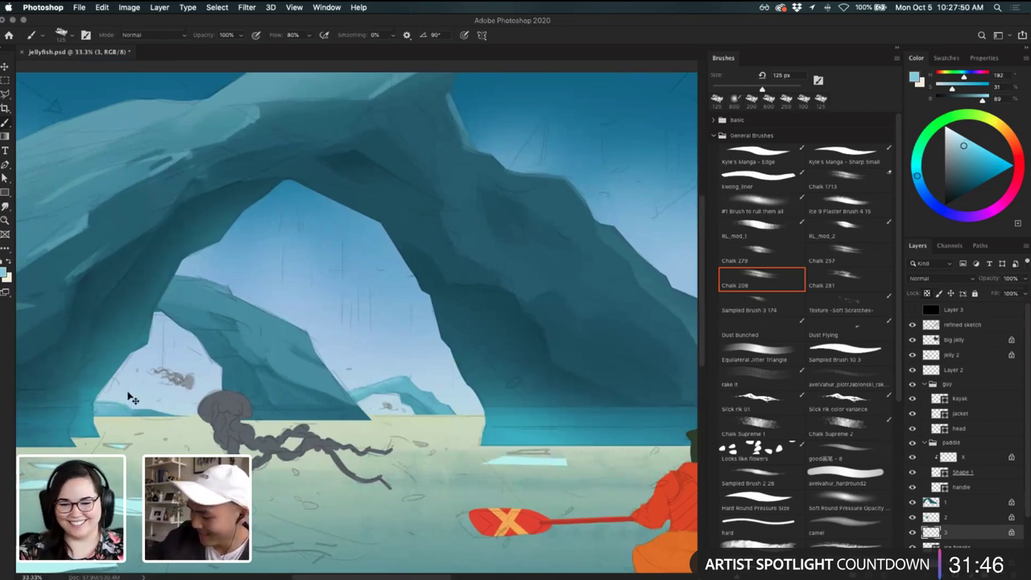
pyautogui.press('super+minus')
pyautogui.press('super+minus')
pyautogui.press('super+plus')
pyautogui.moveTo(395, 405); pyautogui.dragTo(208, 417)
pyautogui.press('super+z')
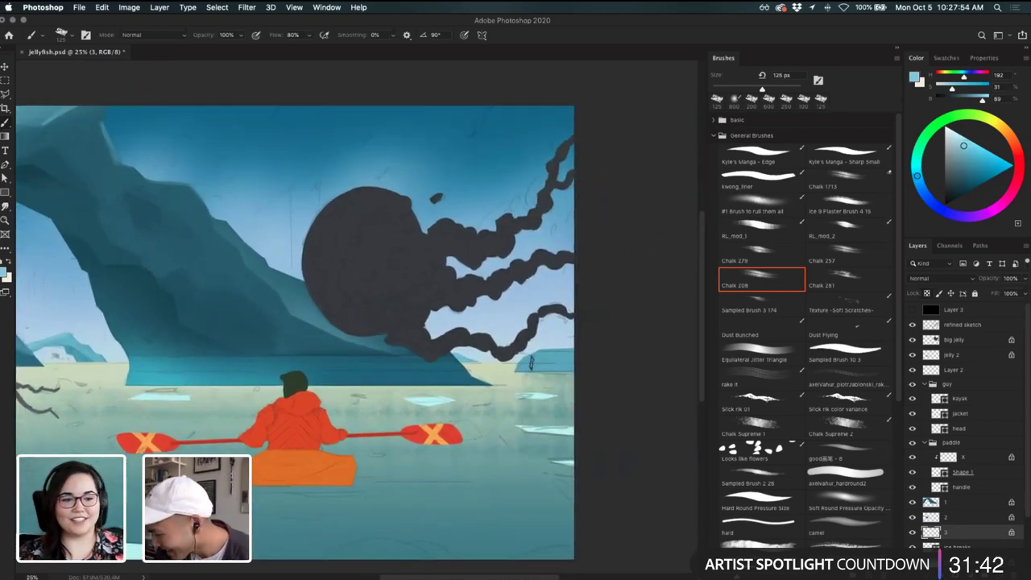
pyautogui.moveTo(533, 360); pyautogui.dragTo(557, 356)
pyautogui.press('super+z')
# - Sample the blue of the distant rock below the large jellyfish's tentacles and darken it to H 192, S 53, B 71
pyautogui.keyDown('alt'); pyautogui.click(558, 361); pyautogui.keyUp('alt')
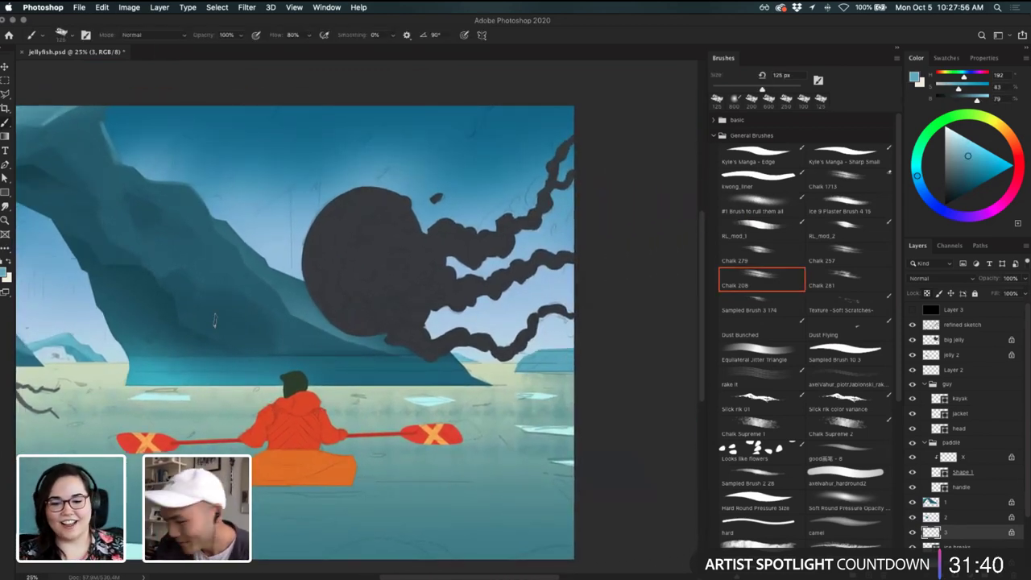
pyautogui.click(4, 273)
pyautogui.click(516, 272)
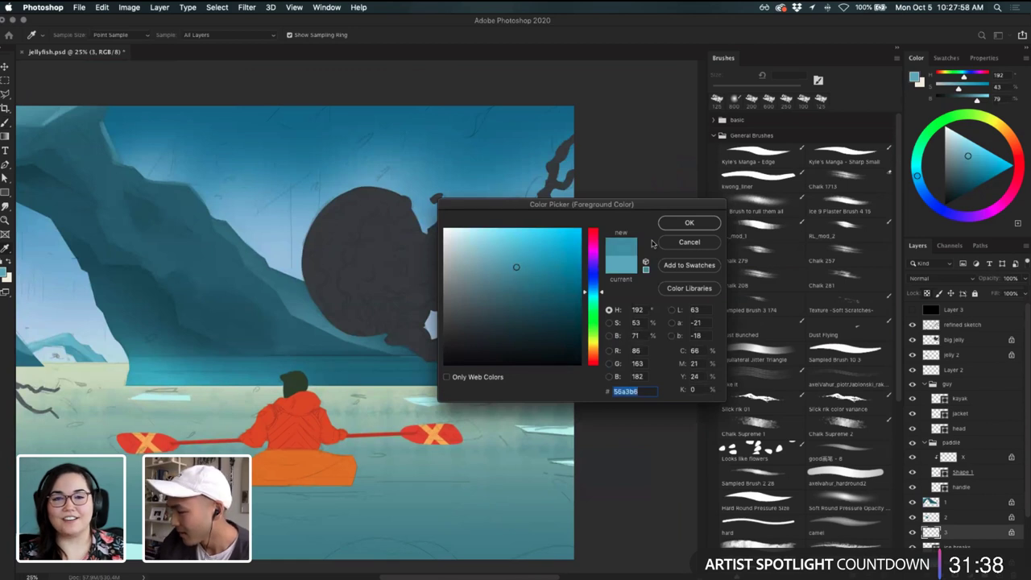
pyautogui.click(689, 222)
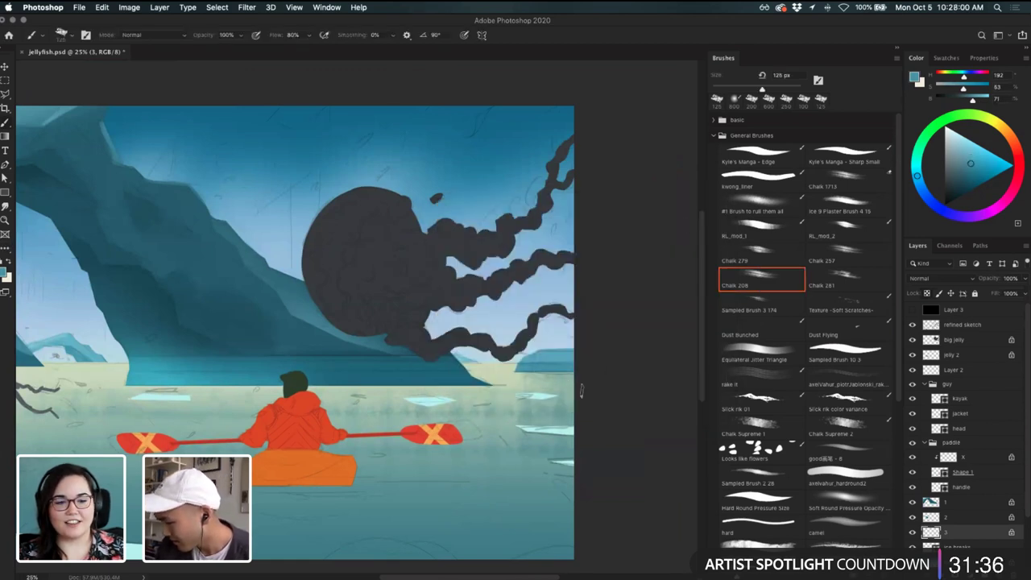
# - Select the large jellyfish's layer, big jelly, for painting
pyautogui.moveTo(458, 383); pyautogui.dragTo(588, 379)
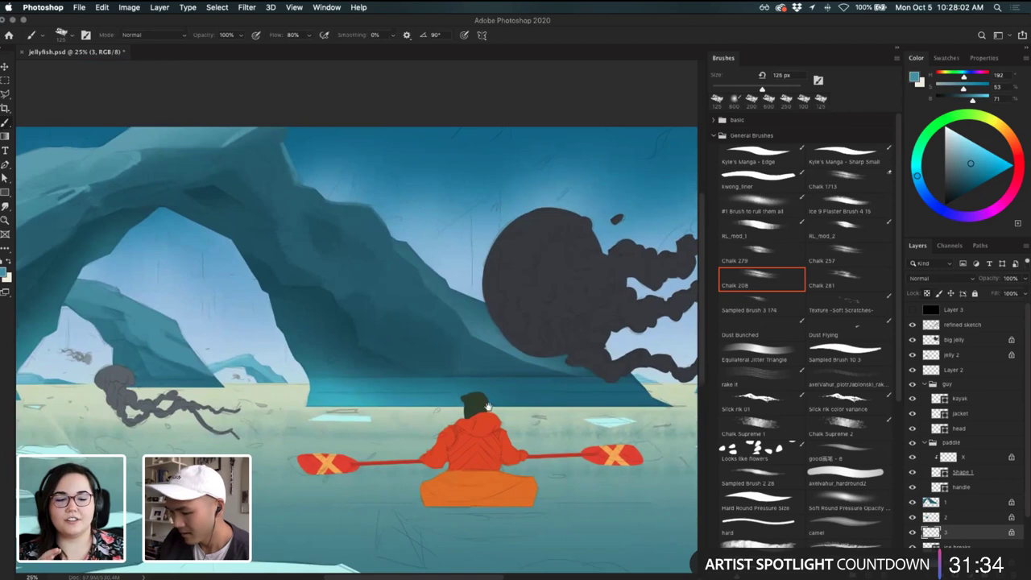
pyautogui.moveTo(412, 417); pyautogui.dragTo(521, 414)
pyautogui.hscroll(10, 520, 414)
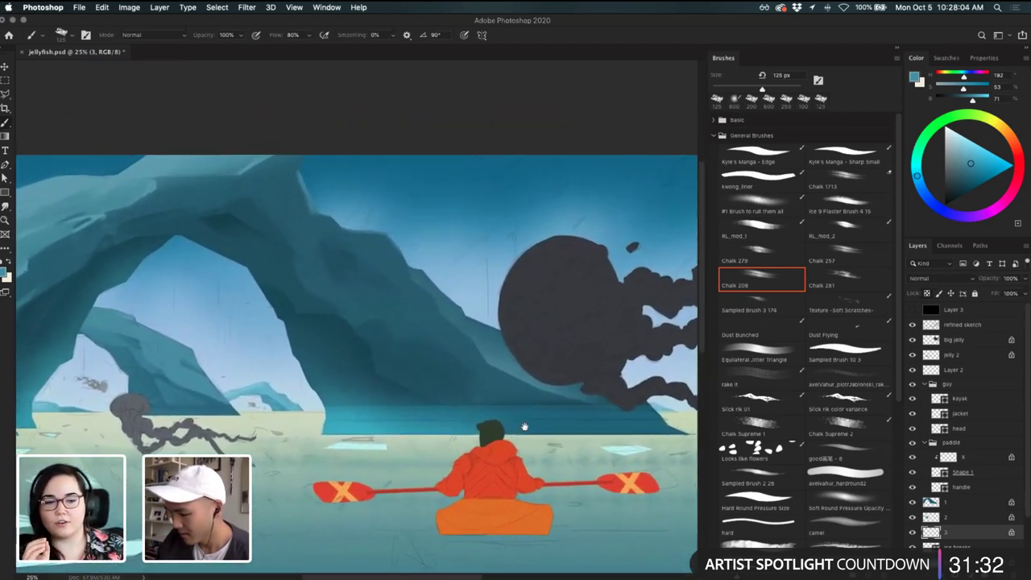
pyautogui.keyDown('super'); pyautogui.click(443, 327); pyautogui.keyUp('super')
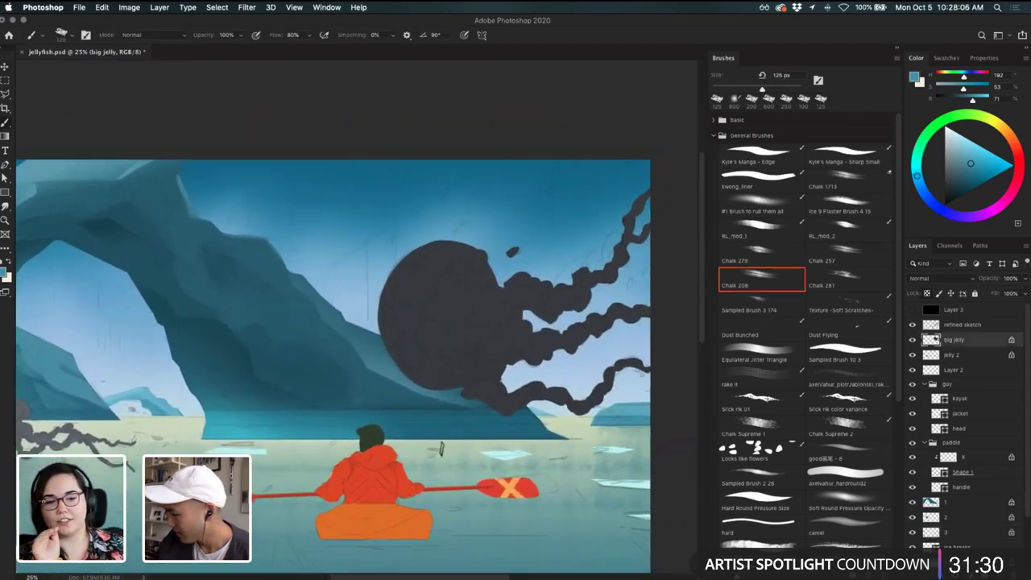
# - Mix a muted blue-grey foreground colour (H 195, S 13, B 47) for the large jellyfish's highlights
pyautogui.press('super+minus')
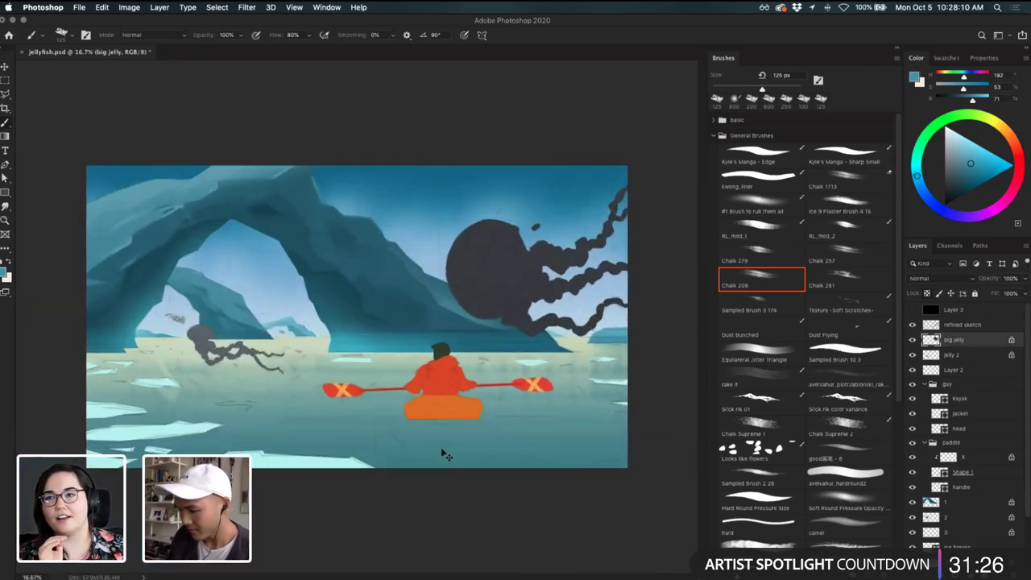
pyautogui.press('super+equal')
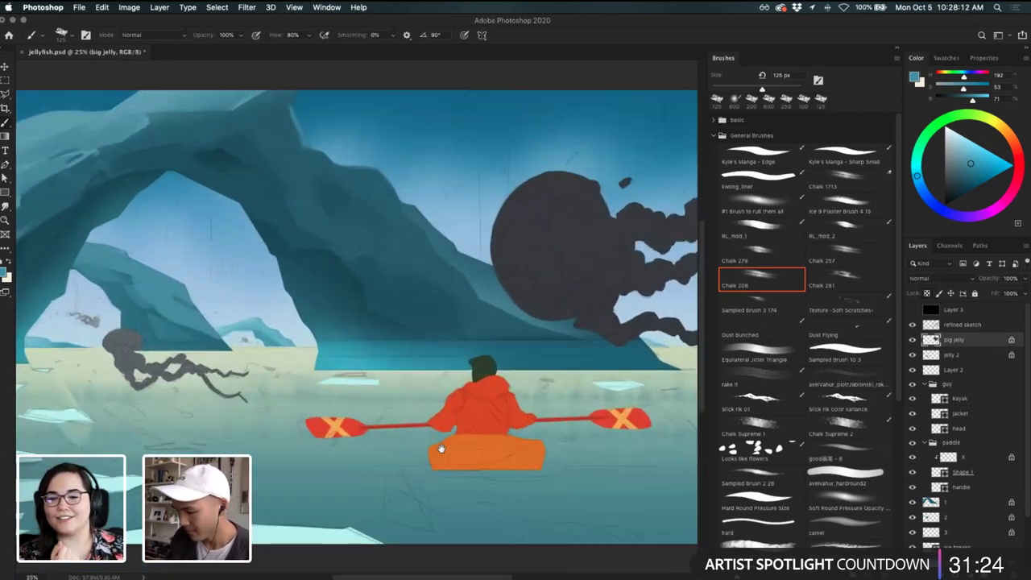
pyautogui.moveTo(476, 348); pyautogui.dragTo(443, 416)
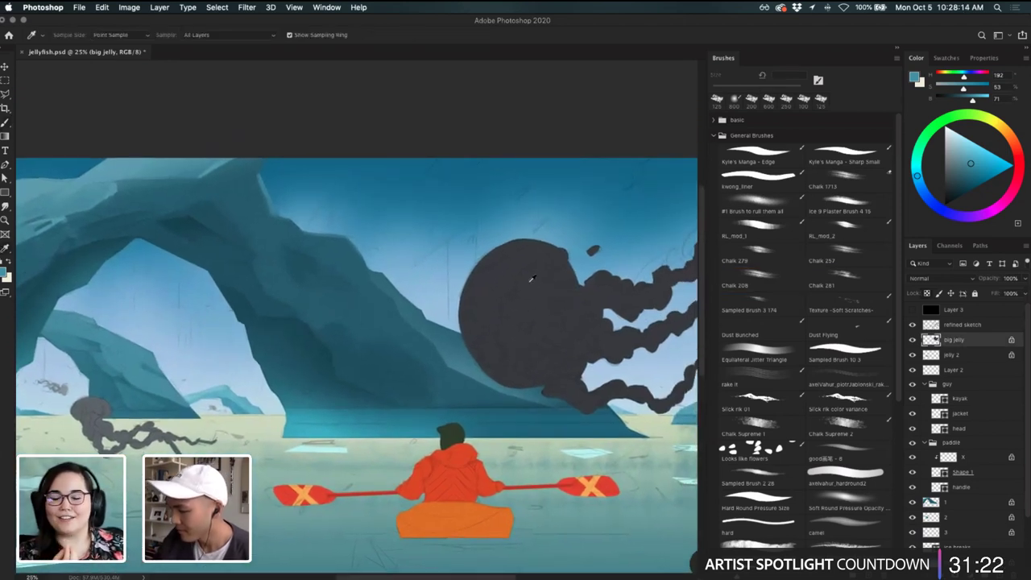
pyautogui.press('b')
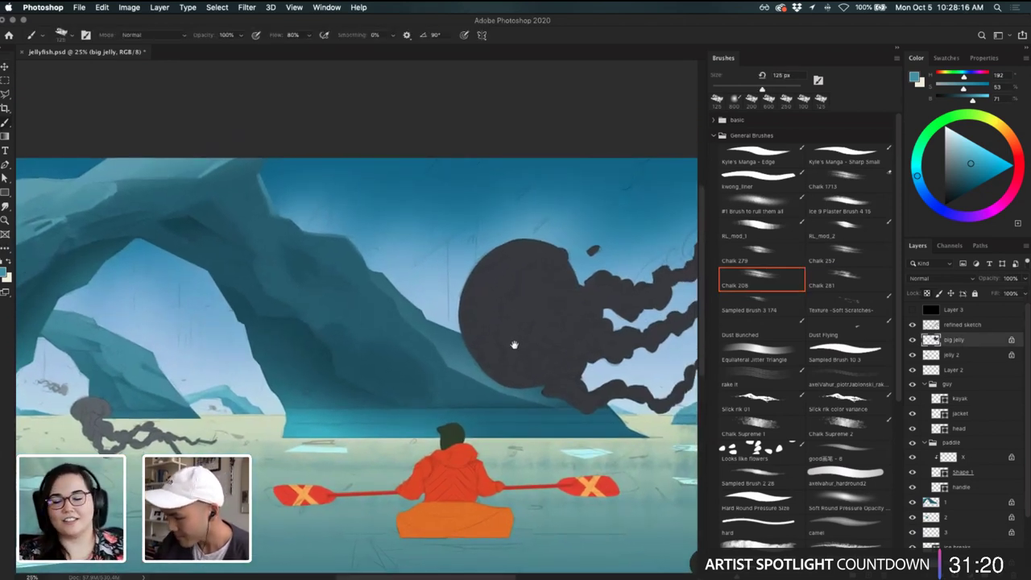
pyautogui.moveTo(514, 345); pyautogui.dragTo(512, 342)
pyautogui.click(4, 271)
pyautogui.moveTo(599, 205); pyautogui.dragTo(564, 236)
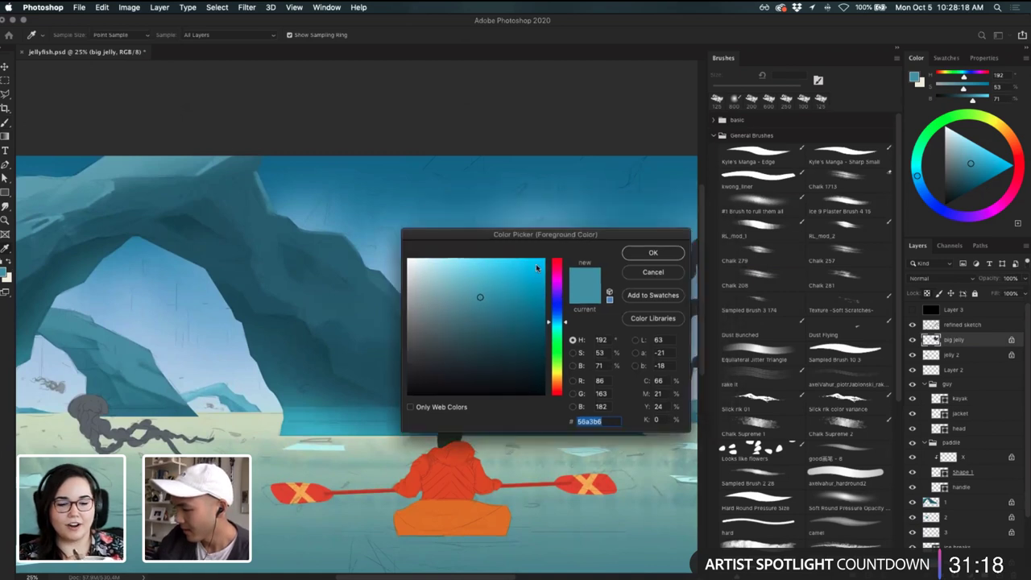
pyautogui.moveTo(536, 267); pyautogui.dragTo(367, 412)
pyautogui.click(519, 283)
pyautogui.moveTo(260, 499); pyautogui.dragTo(256, 475)
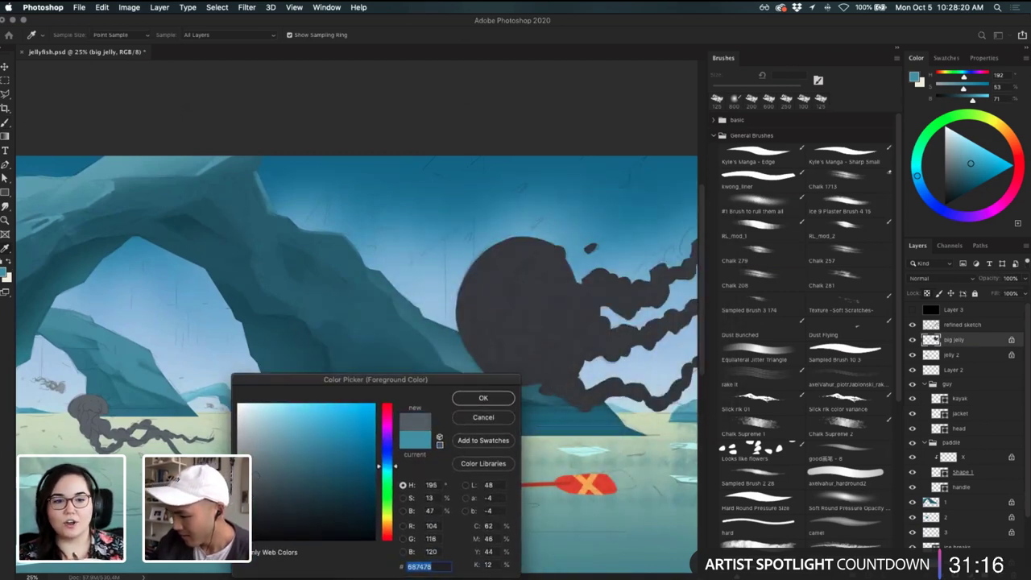
pyautogui.click(483, 398)
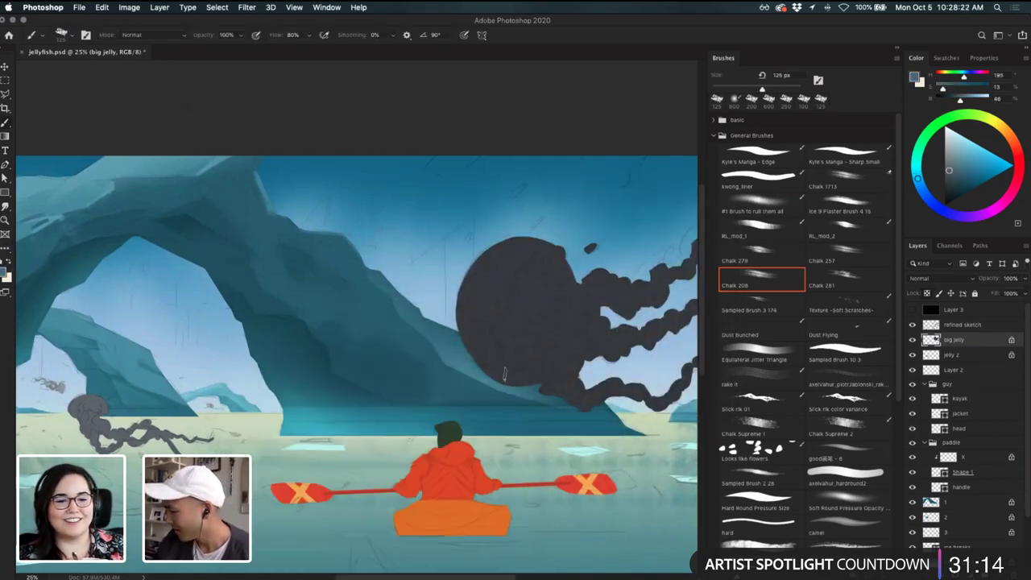
# - Try blue-grey chalk strokes on the upper part of the large jellyfish's bell
pyautogui.moveTo(520, 277); pyautogui.dragTo(547, 283)
pyautogui.press('super+z')
pyautogui.moveTo(497, 263); pyautogui.dragTo(515, 271)
pyautogui.press('super+z')
pyautogui.hotkey('ctrl', 'z')
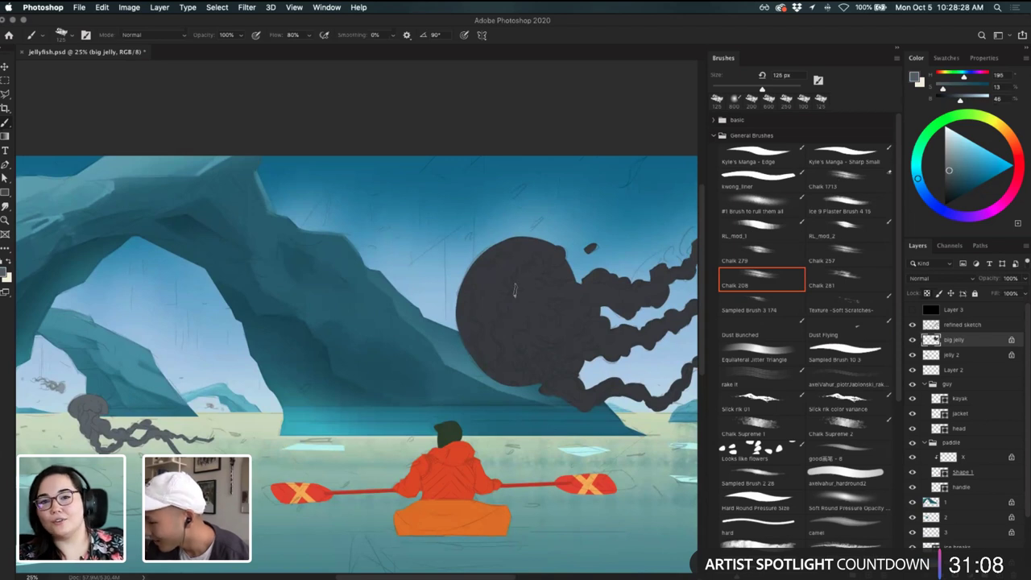
# - Paint blue-grey chalk highlights on the upper-left area of the large jellyfish's bell
pyautogui.moveTo(476, 276)
pyautogui.mouseDown()
pyautogui.moveTo(537, 249)
pyautogui.moveTo(513, 257)
pyautogui.moveTo(525, 277)
pyautogui.moveTo(543, 246)
pyautogui.moveTo(507, 277)
pyautogui.mouseUp()
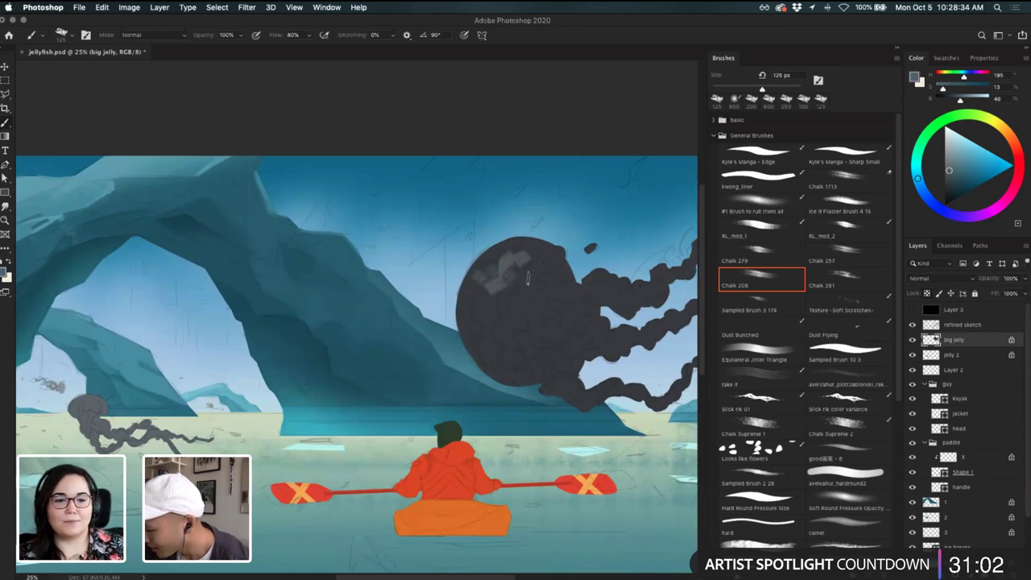
pyautogui.click(526, 273)
pyautogui.press('super+z')
pyautogui.moveTo(565, 255); pyautogui.dragTo(525, 271)
pyautogui.press('super+z')
# - Reduce the chalk brush to 100 px and paint blue-grey patches across the bell and onto its upper tentacle
pyautogui.press('[')
pyautogui.press('[')
pyautogui.press('[')
pyautogui.press('[')
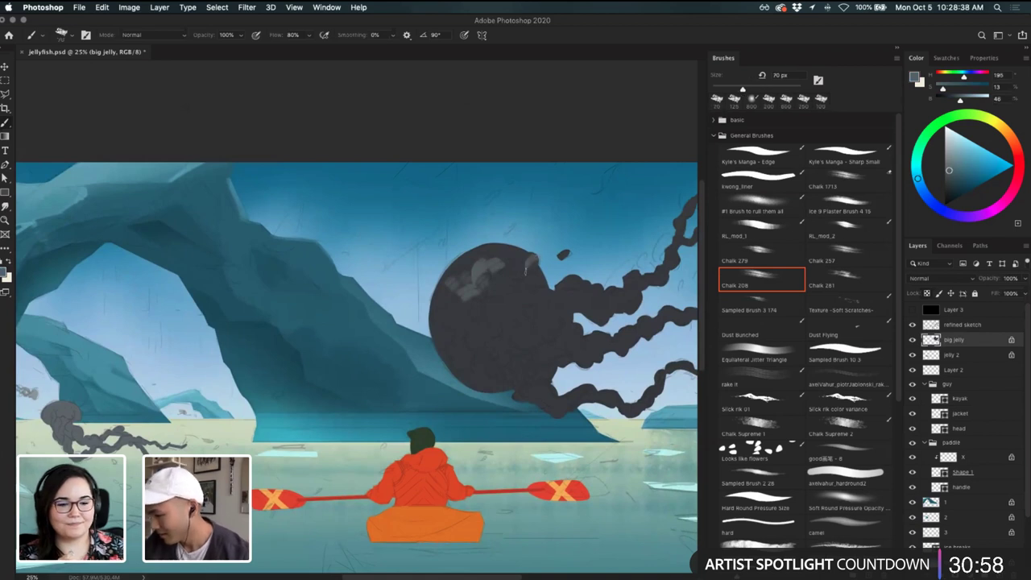
pyautogui.press(']')
pyautogui.press(']')
pyautogui.press(']')
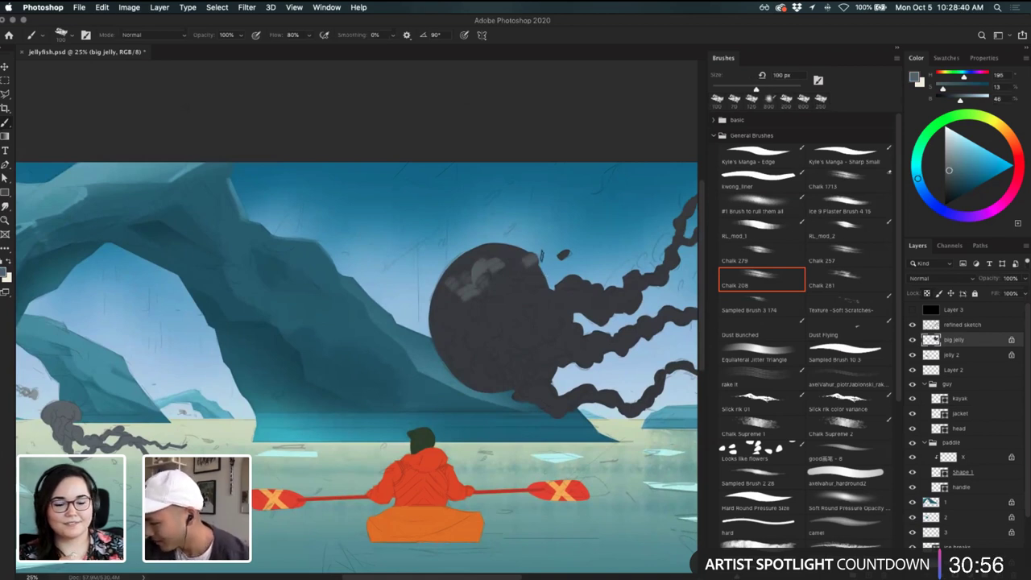
pyautogui.moveTo(496, 287)
pyautogui.mouseDown()
pyautogui.moveTo(517, 308)
pyautogui.moveTo(531, 298)
pyautogui.moveTo(521, 298)
pyautogui.mouseUp()
pyautogui.moveTo(523, 294)
pyautogui.mouseDown()
pyautogui.moveTo(541, 286)
pyautogui.moveTo(557, 295)
pyautogui.mouseUp()
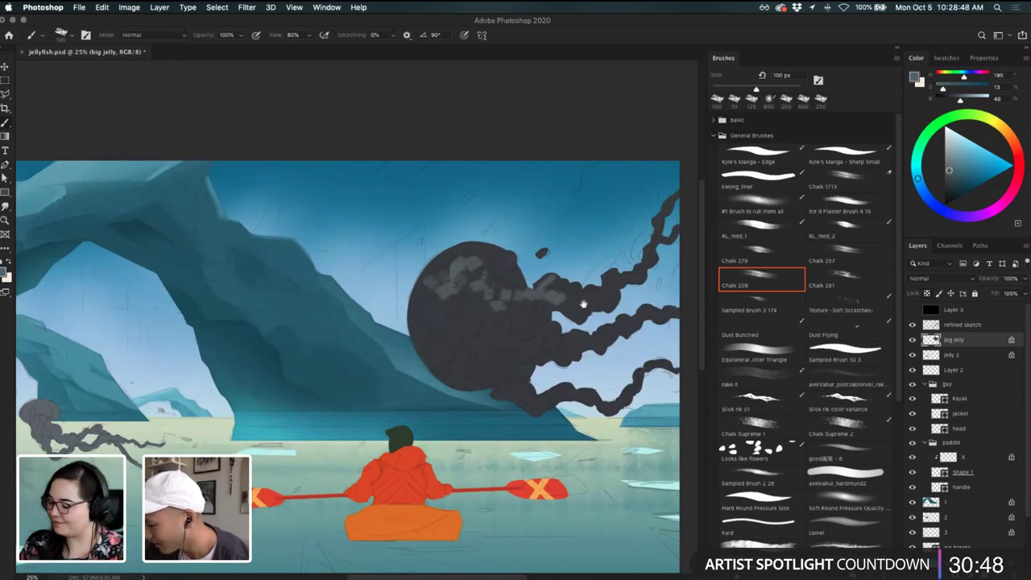
pyautogui.hscroll(1, 583, 303)
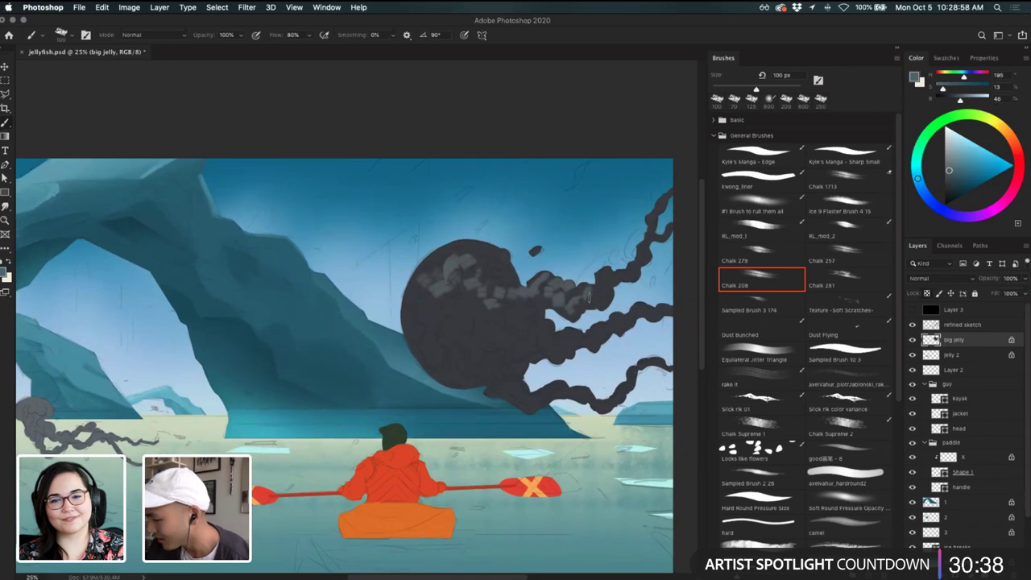
# - Sample the jellyfish's dark grey and highlight blue-grey in turn to refine the chalk patches on its upper tentacle
pyautogui.keyDown('alt'); pyautogui.click(586, 286); pyautogui.keyUp('alt')
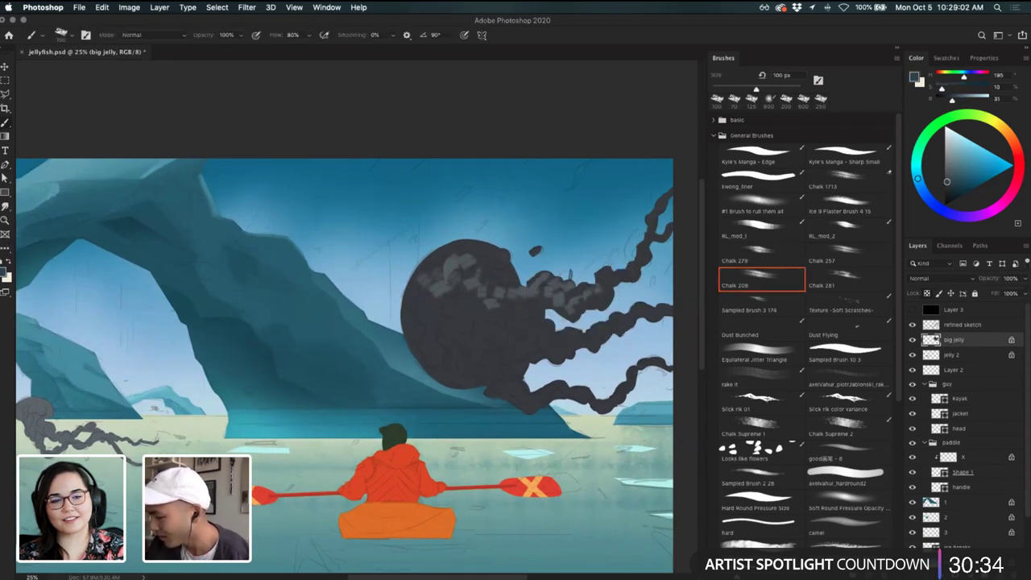
pyautogui.keyDown('alt'); pyautogui.click(585, 304); pyautogui.keyUp('alt')
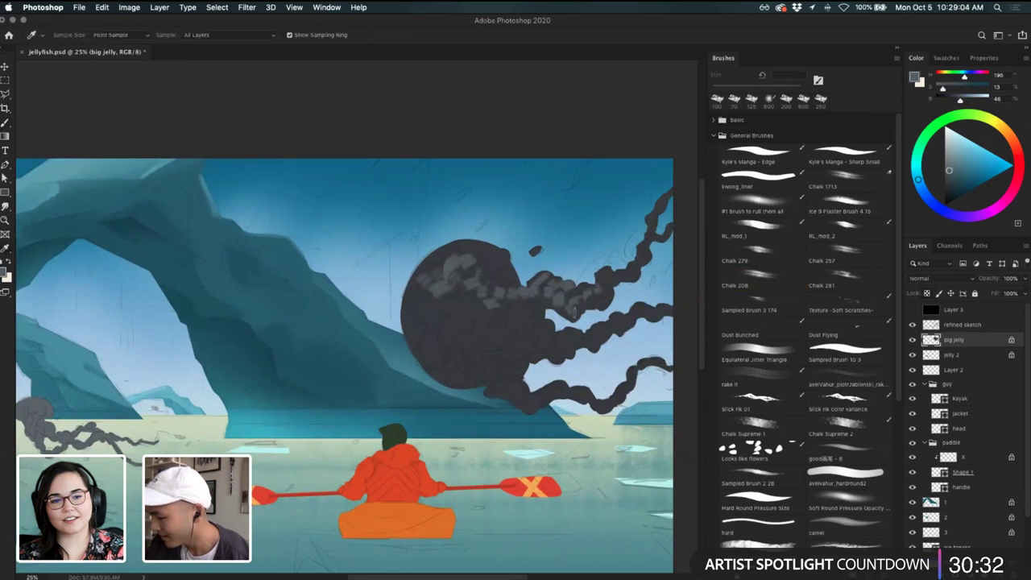
pyautogui.click(4, 275)
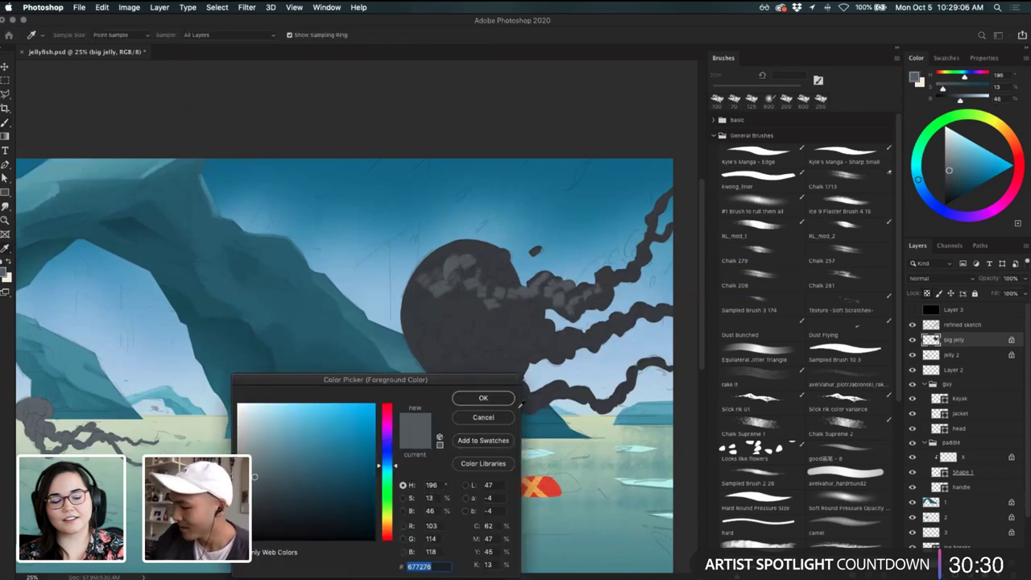
pyautogui.click(483, 418)
pyautogui.press('alt')
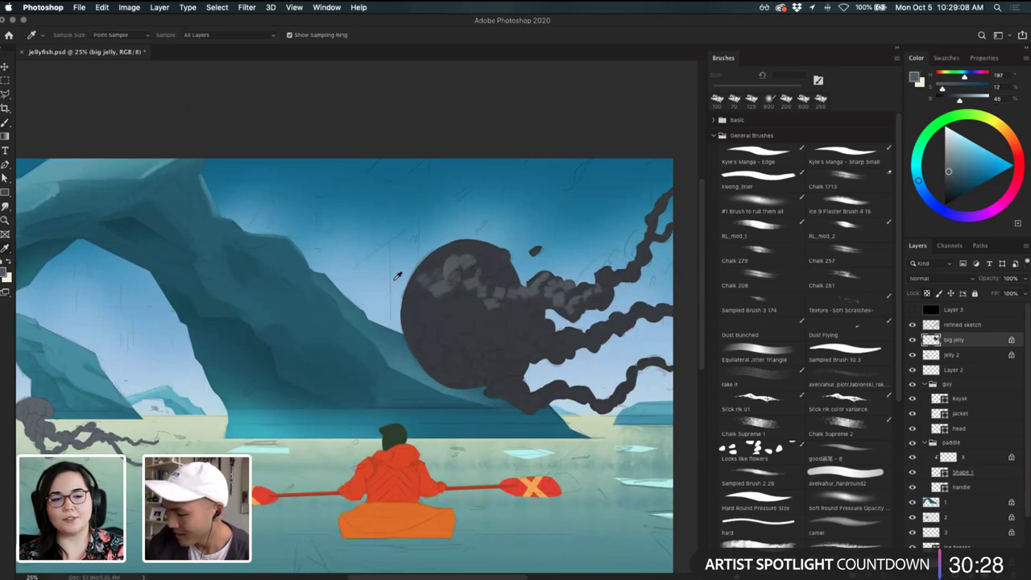
# - Set the foreground colour to the blue-grey #586164
pyautogui.click(5, 273)
pyautogui.click(465, 311)
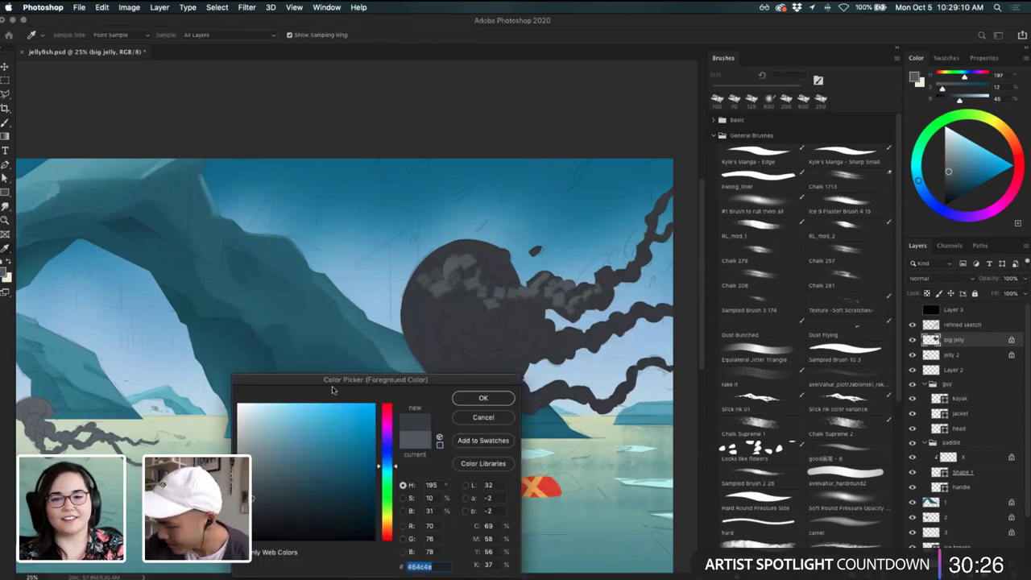
pyautogui.moveTo(252, 498); pyautogui.dragTo(257, 486)
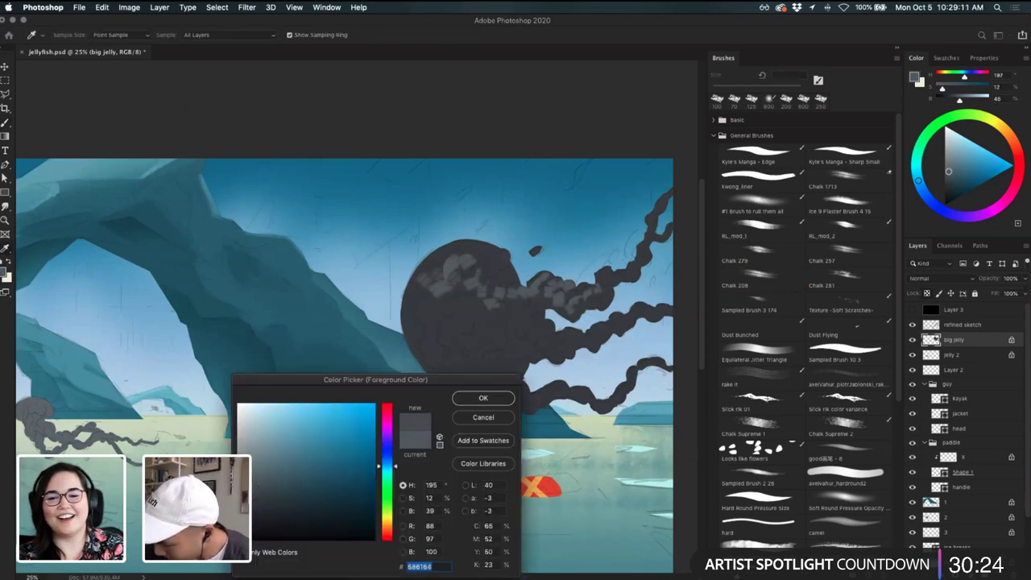
pyautogui.click(483, 398)
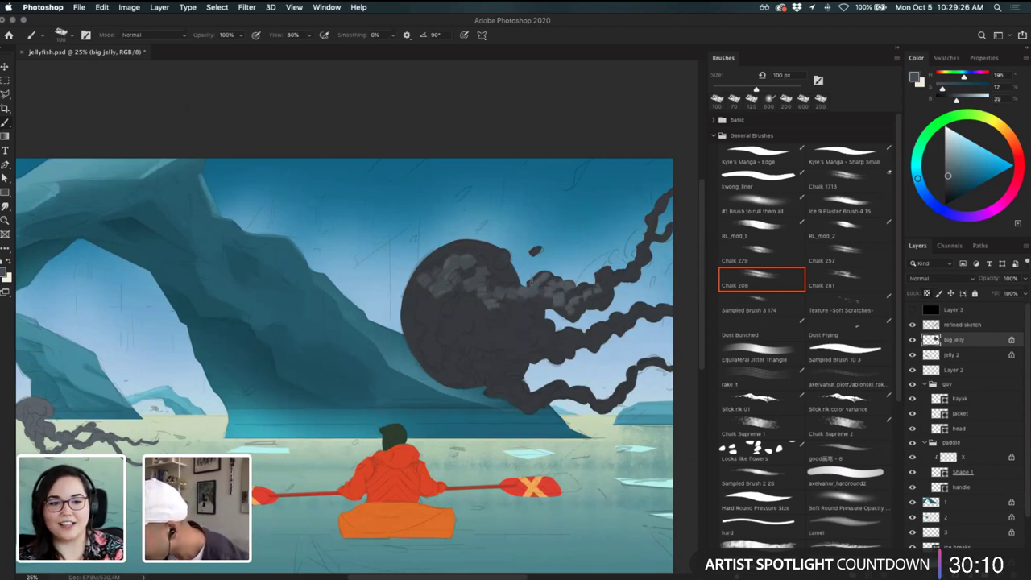
# - Switch to the Chalk 281 brush at 60 px and add blue-grey patches to the middle of the large jellyfish's bell
pyautogui.click(848, 278)
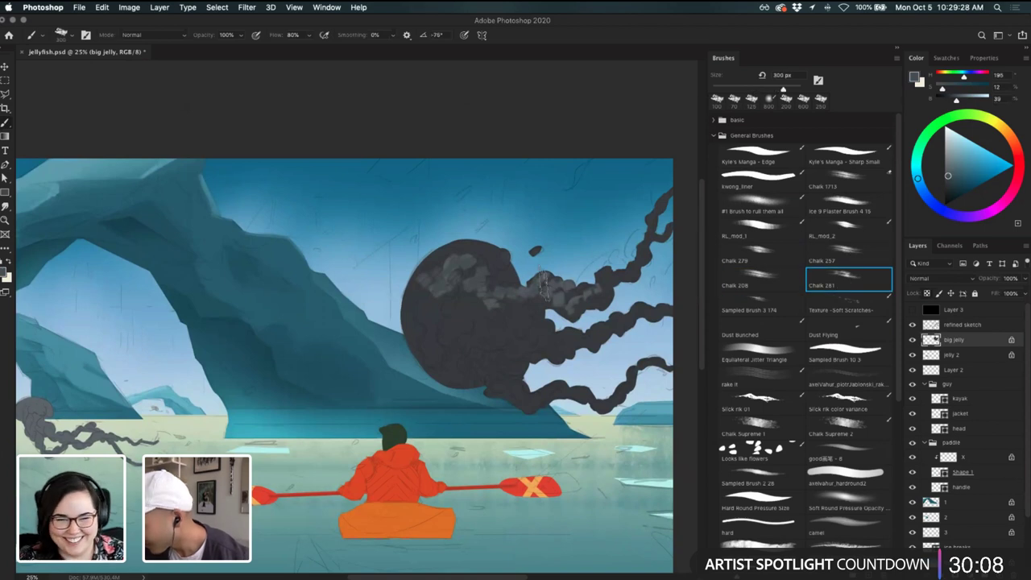
pyautogui.press('[')
pyautogui.press('[')
pyautogui.press('[')
pyautogui.press('[')
pyautogui.press('[')
pyautogui.press('[')
pyautogui.press('[')
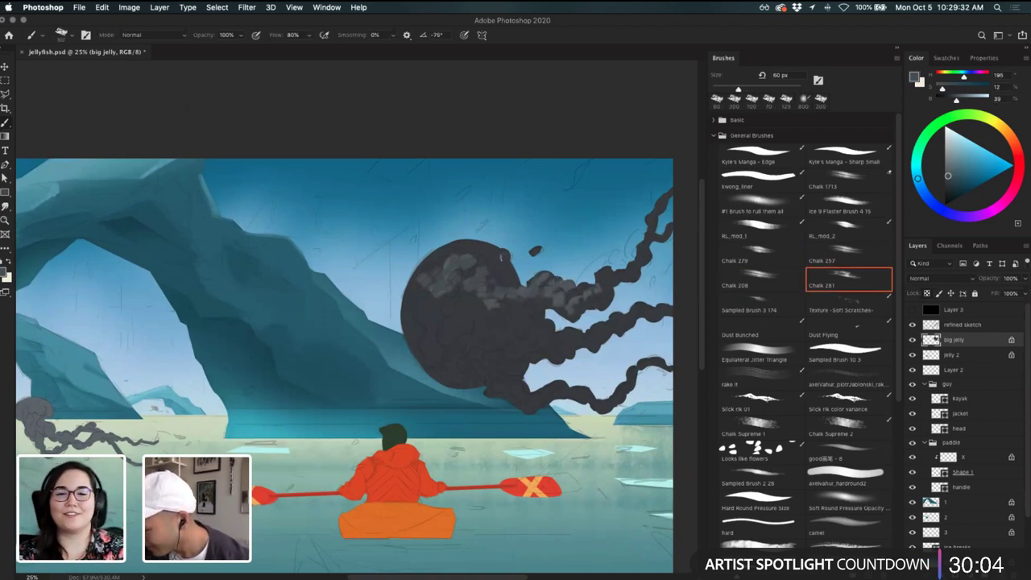
pyautogui.press('super+equal')
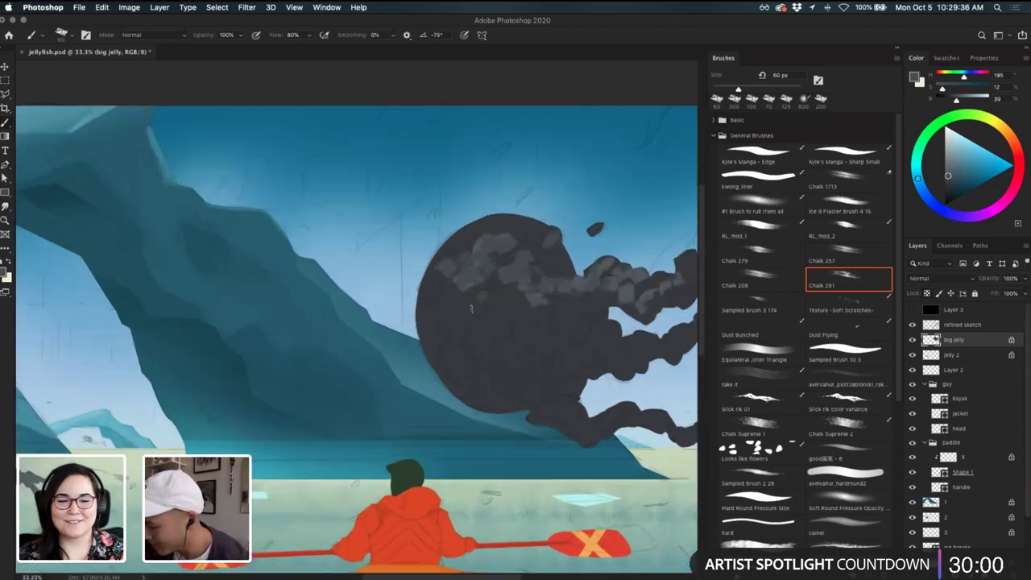
pyautogui.moveTo(539, 291); pyautogui.dragTo(476, 295)
# - Enlarge the chalk brush to 100 px and rework the blue-grey patches where the bell meets the upper tentacle, undoing two strokes
pyautogui.press(']')
pyautogui.press(']')
pyautogui.press(']')
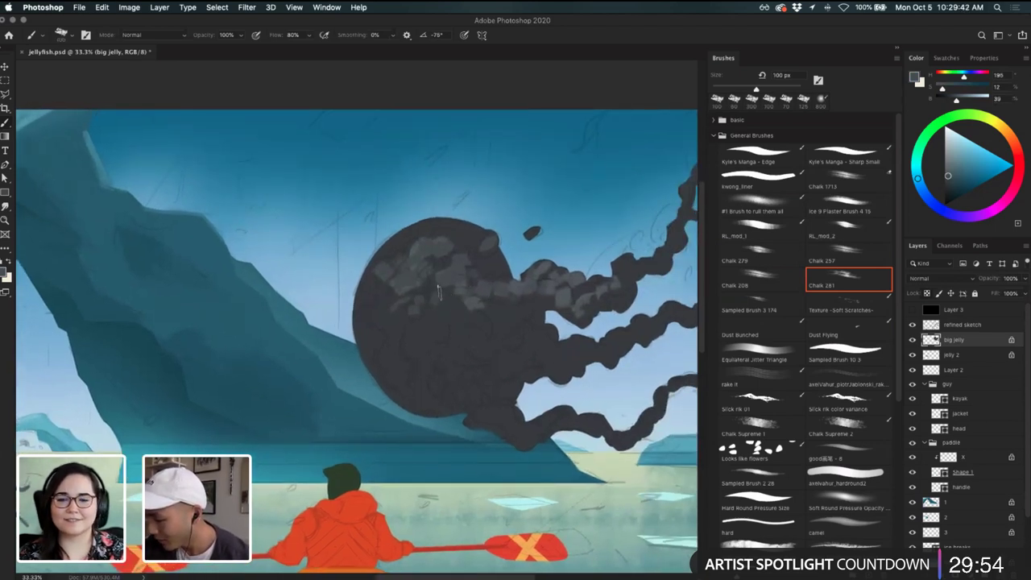
pyautogui.moveTo(492, 288); pyautogui.dragTo(447, 299)
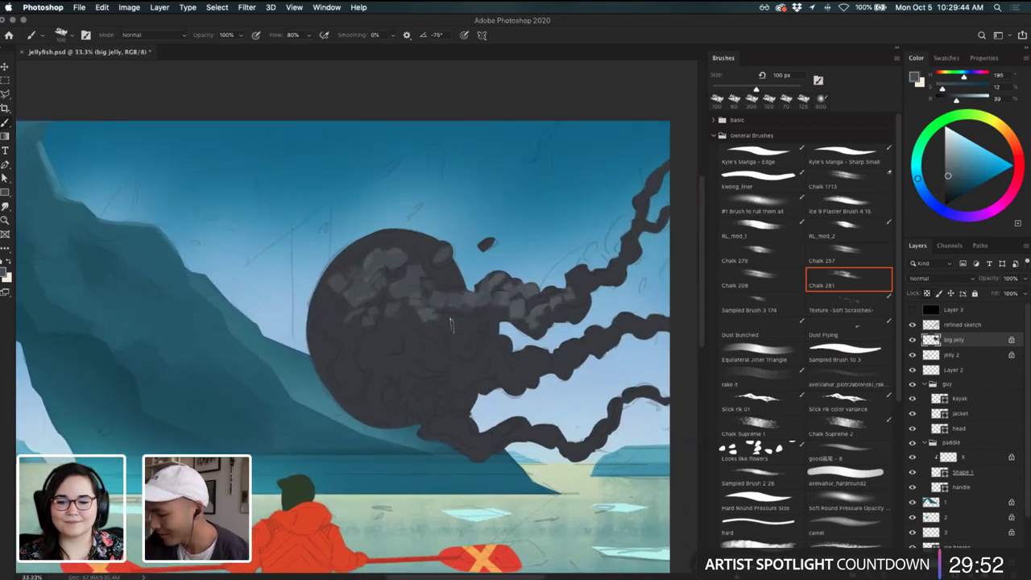
pyautogui.press('super+z')
pyautogui.press('super+z')
pyautogui.moveTo(426, 335); pyautogui.dragTo(447, 318)
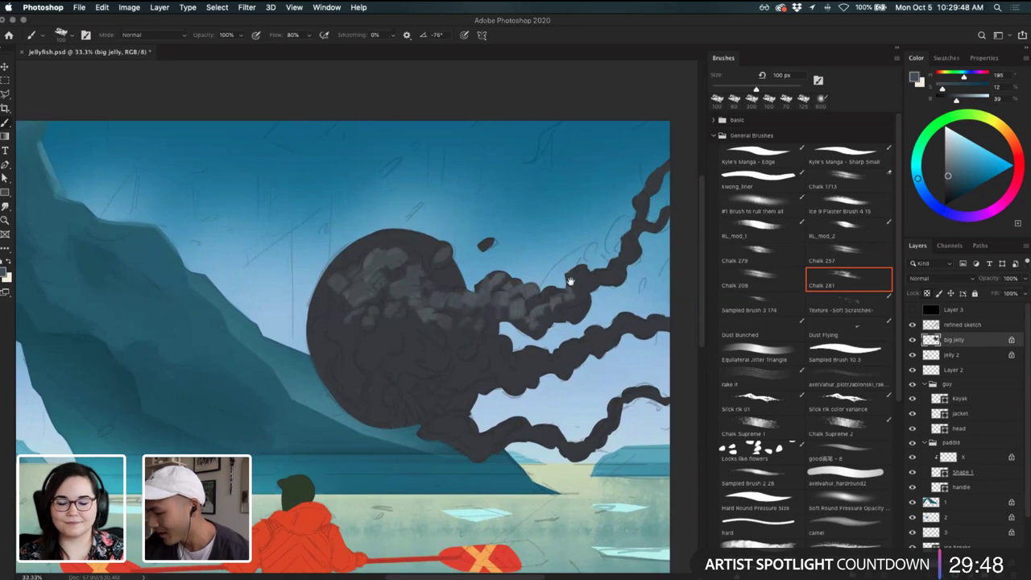
# - Sample dark and light greys from the jellyfish to refine the upper tentacle's patches and extend them toward its tip
pyautogui.moveTo(569, 280); pyautogui.dragTo(535, 296)
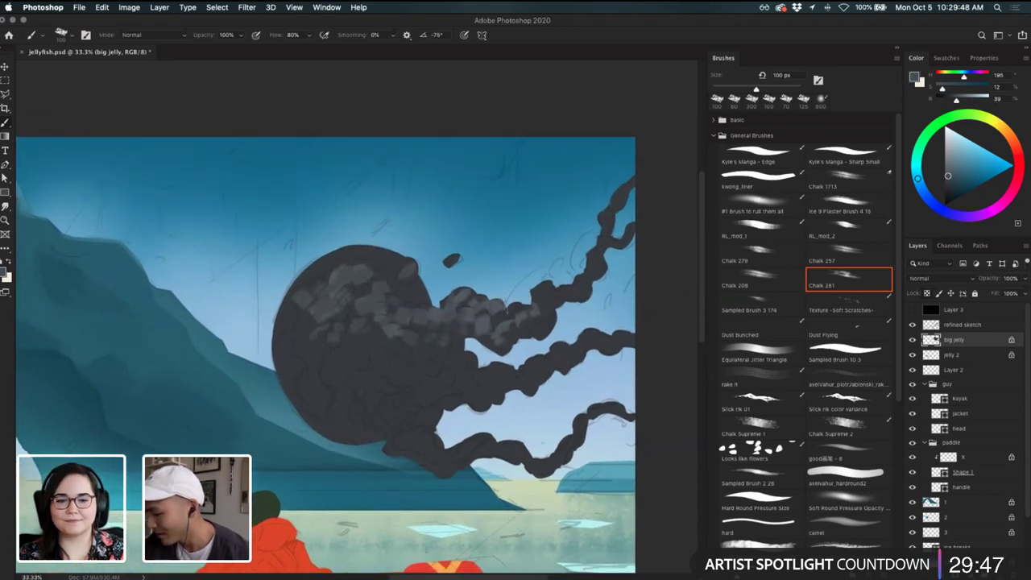
pyautogui.keyDown('alt'); pyautogui.click(476, 332); pyautogui.keyUp('alt')
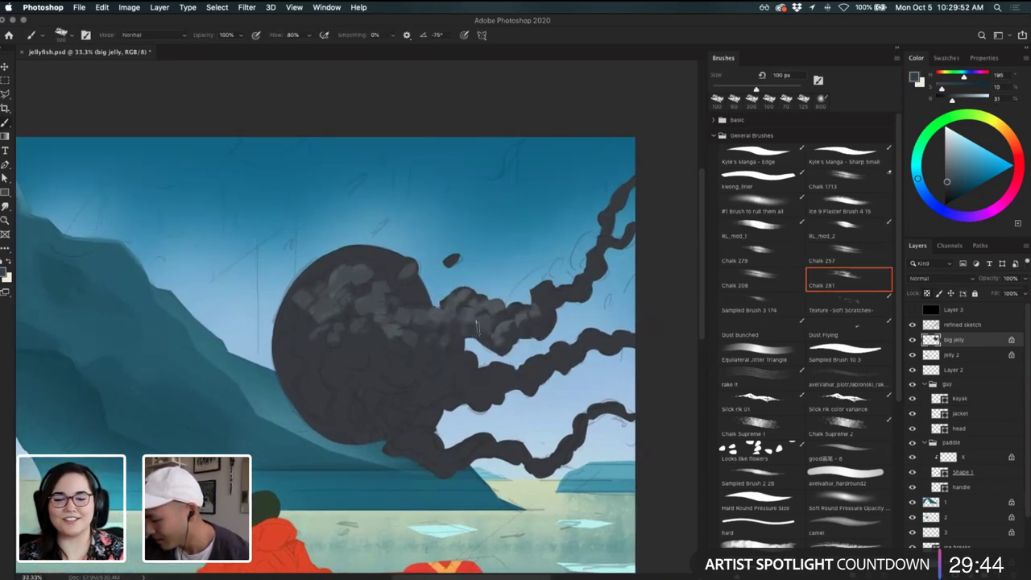
pyautogui.keyDown('alt'); pyautogui.click(495, 329); pyautogui.keyUp('alt')
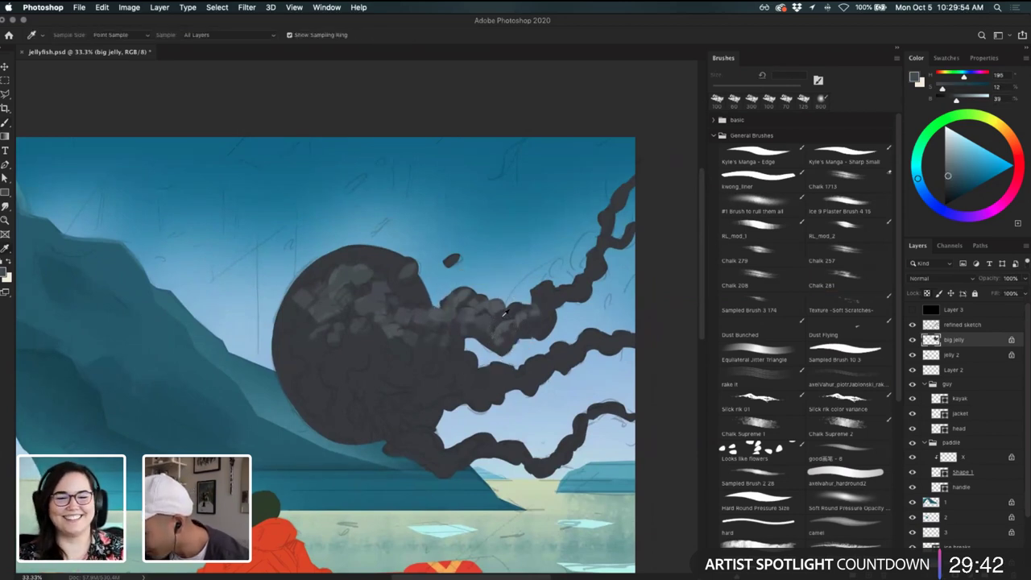
pyautogui.keyDown('alt'); pyautogui.click(494, 316); pyautogui.keyUp('alt')
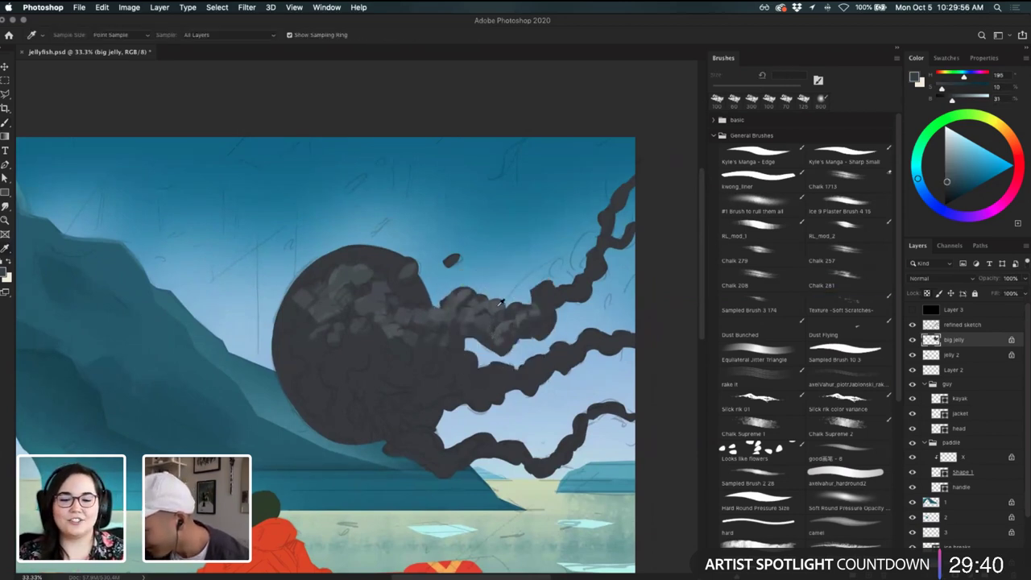
pyautogui.keyDown('alt'); pyautogui.click(536, 301); pyautogui.keyUp('alt')
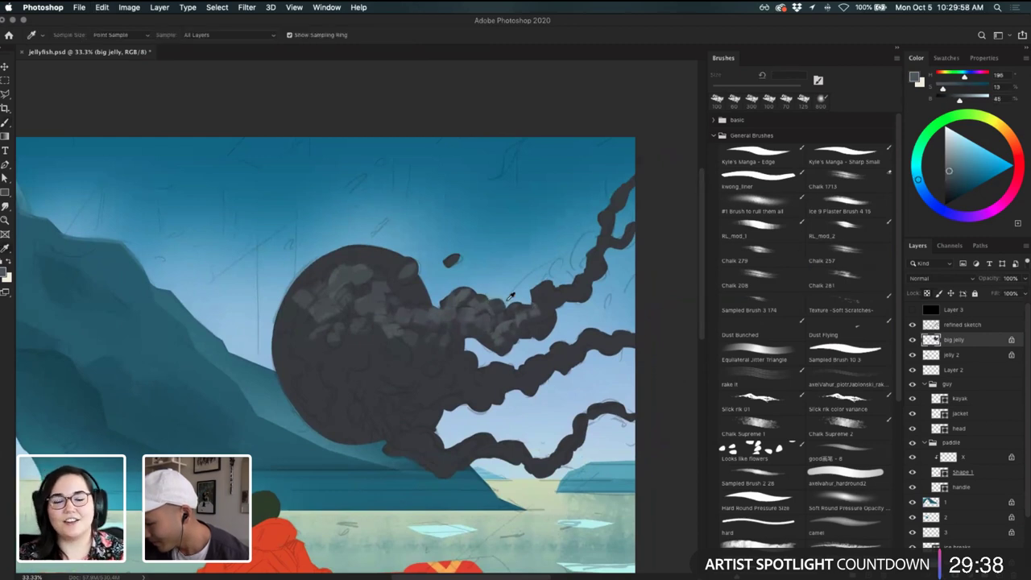
pyautogui.moveTo(541, 310)
pyautogui.mouseDown()
pyautogui.moveTo(552, 286)
pyautogui.moveTo(568, 278)
pyautogui.moveTo(564, 293)
pyautogui.moveTo(596, 264)
pyautogui.moveTo(580, 272)
pyautogui.mouseUp()
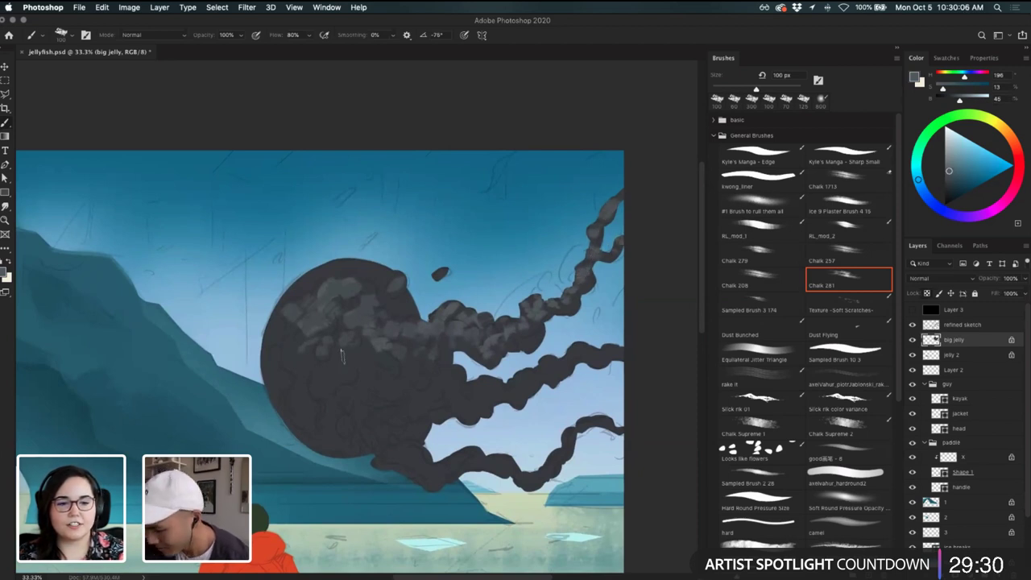
# - Paint blue-grey chalk patches across the lower-left part of the bell, undoing unwanted strokes
pyautogui.moveTo(342, 356)
pyautogui.mouseDown()
pyautogui.moveTo(343, 367)
pyautogui.moveTo(309, 360)
pyautogui.moveTo(287, 325)
pyautogui.mouseUp()
pyautogui.press('super+z')
pyautogui.moveTo(439, 340); pyautogui.dragTo(431, 305)
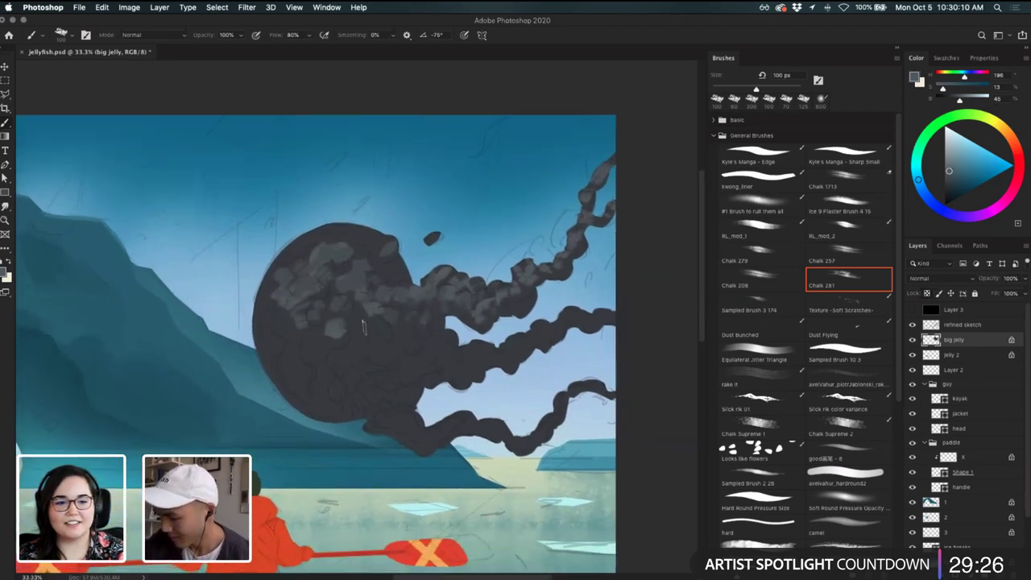
pyautogui.moveTo(330, 352)
pyautogui.mouseDown()
pyautogui.moveTo(281, 326)
pyautogui.moveTo(296, 351)
pyautogui.moveTo(290, 338)
pyautogui.moveTo(278, 343)
pyautogui.mouseUp()
pyautogui.press('super+z')
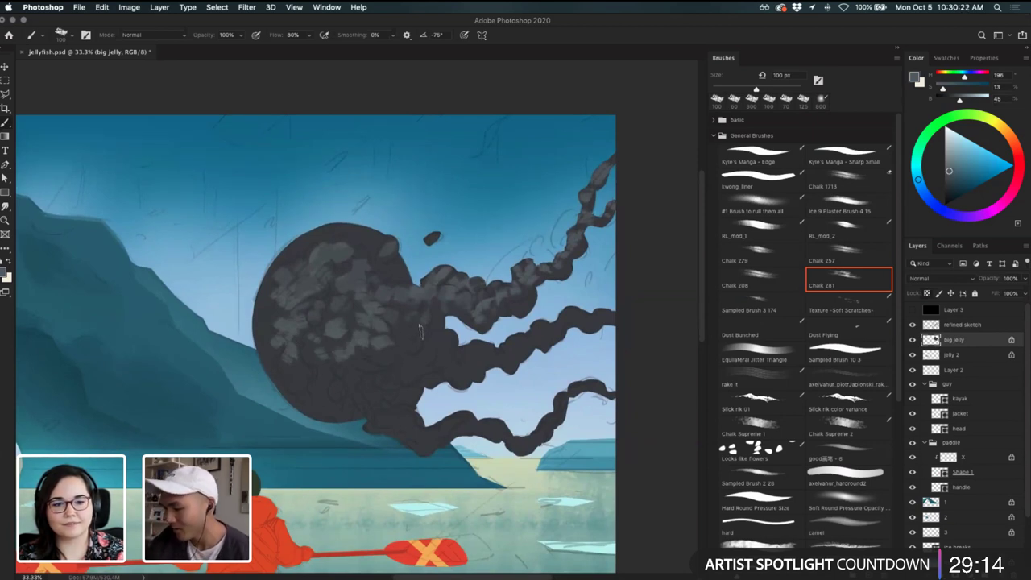
# - Sample mid greys from the jellyfish and paint subtle patches on the bell's right side and the middle tentacle
pyautogui.keyDown('alt'); pyautogui.click(384, 320); pyautogui.keyUp('alt')
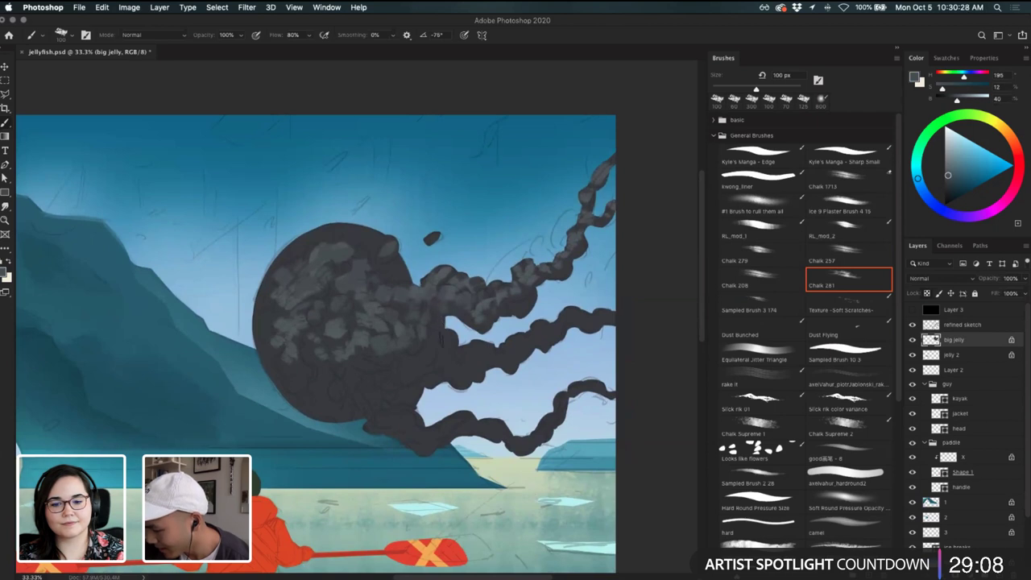
pyautogui.keyDown('alt'); pyautogui.click(449, 338); pyautogui.keyUp('alt')
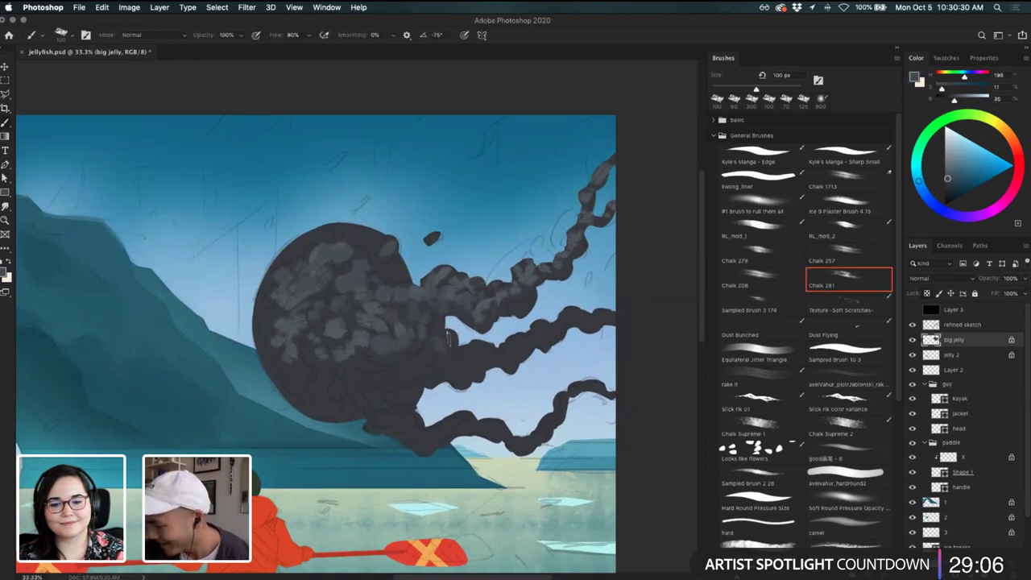
pyautogui.keyDown('alt'); pyautogui.click(443, 347); pyautogui.keyUp('alt')
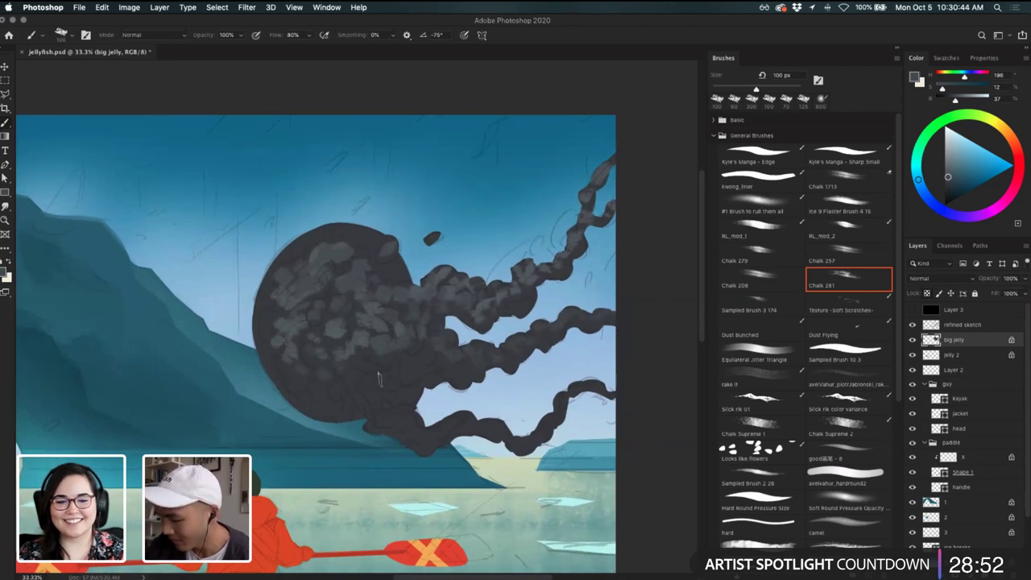
# - Sample dark and light greys in turn to break up the large highlight patches on the upper part of the bell
pyautogui.keyDown('alt'); pyautogui.click(337, 285); pyautogui.keyUp('alt')
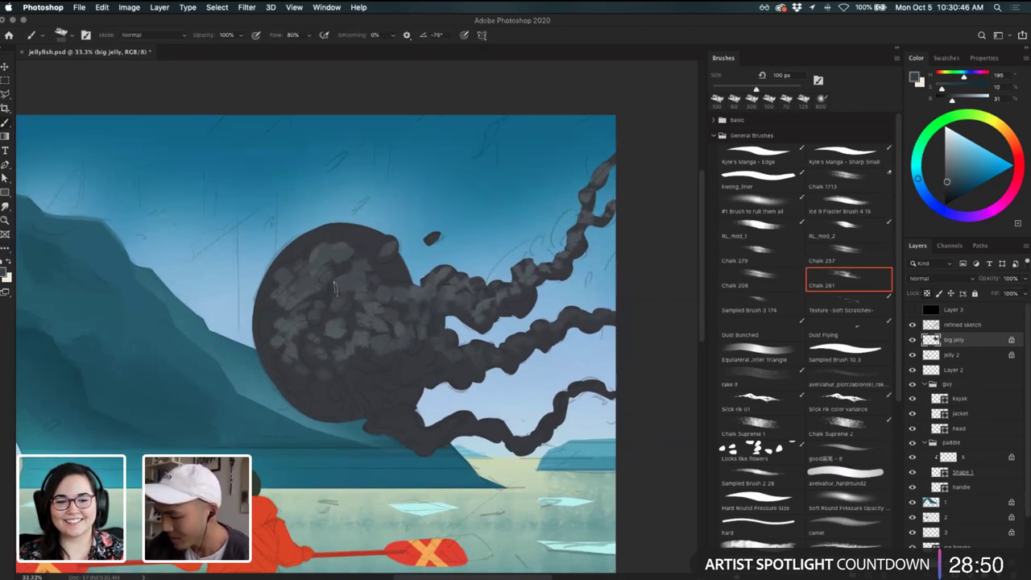
pyautogui.moveTo(337, 290); pyautogui.dragTo(343, 281)
pyautogui.keyDown('alt'); pyautogui.click(340, 266); pyautogui.keyUp('alt')
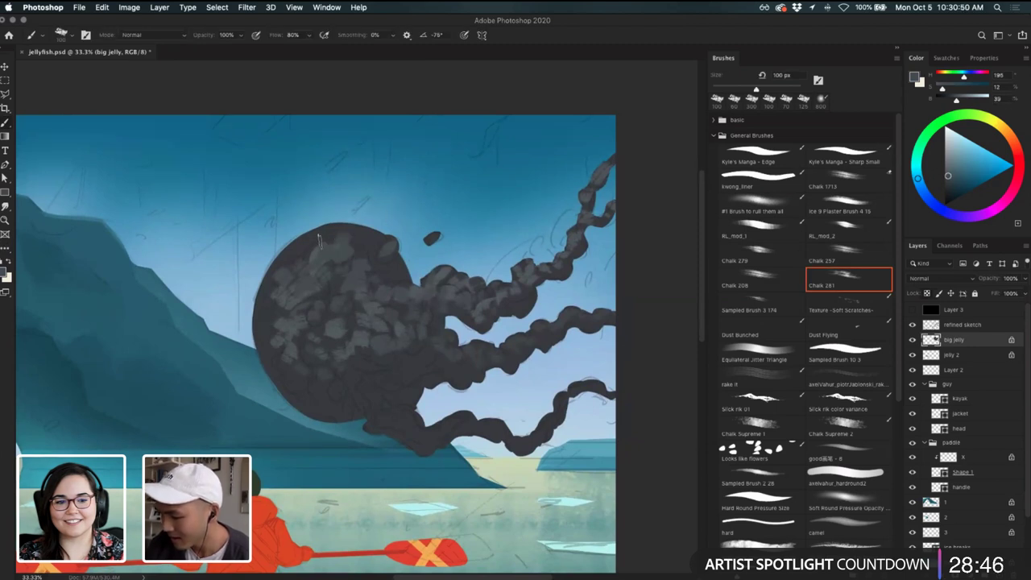
pyautogui.keyDown('alt'); pyautogui.click(346, 239); pyautogui.keyUp('alt')
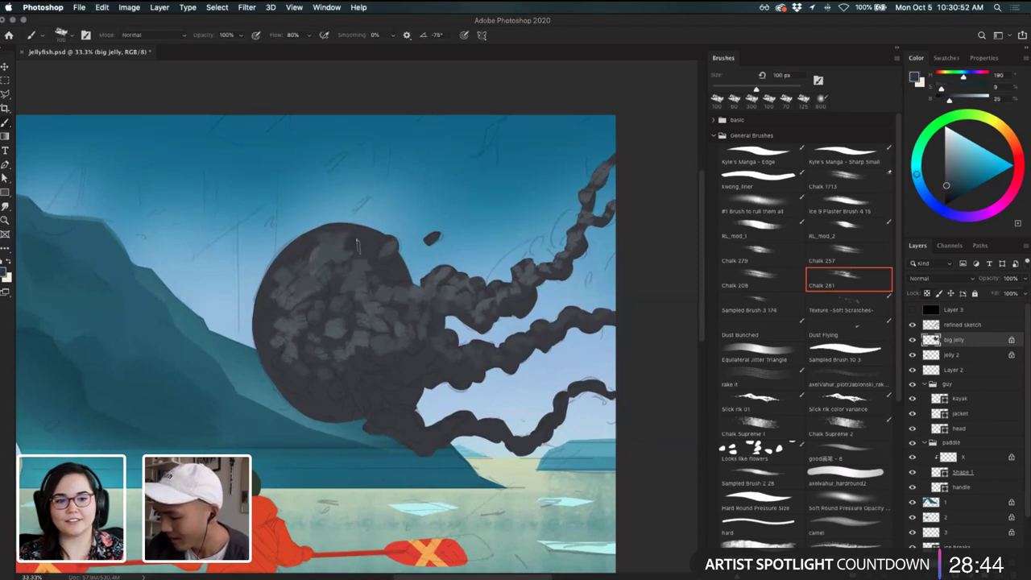
pyautogui.keyDown('alt'); pyautogui.click(358, 244); pyautogui.keyUp('alt')
# - Paint sampled grey chalk patches over the bottom of the bell and along the lowest tentacle
pyautogui.keyDown('alt'); pyautogui.click(345, 249); pyautogui.keyUp('alt')
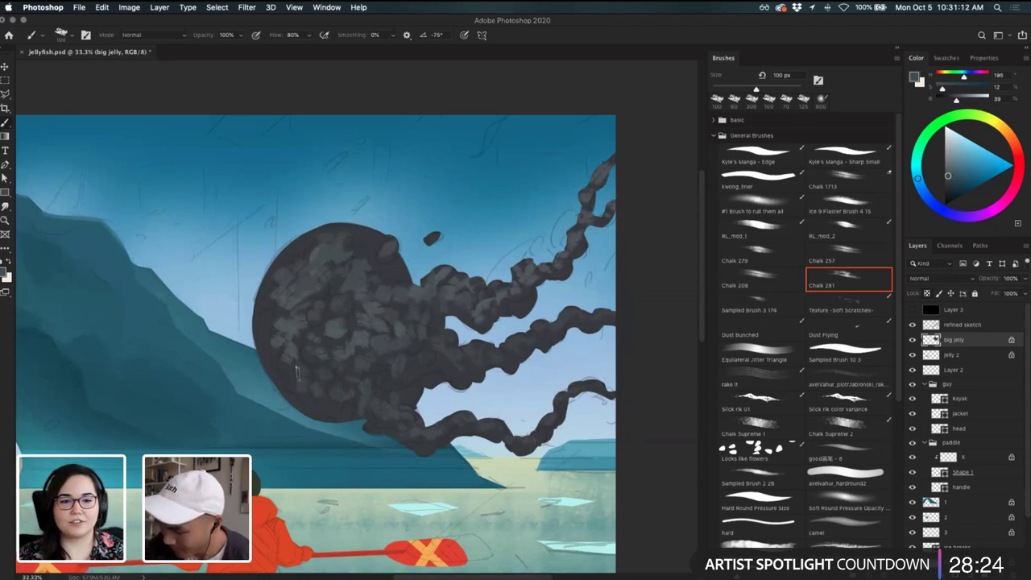
pyautogui.keyDown('alt'); pyautogui.click(311, 391); pyautogui.keyUp('alt')
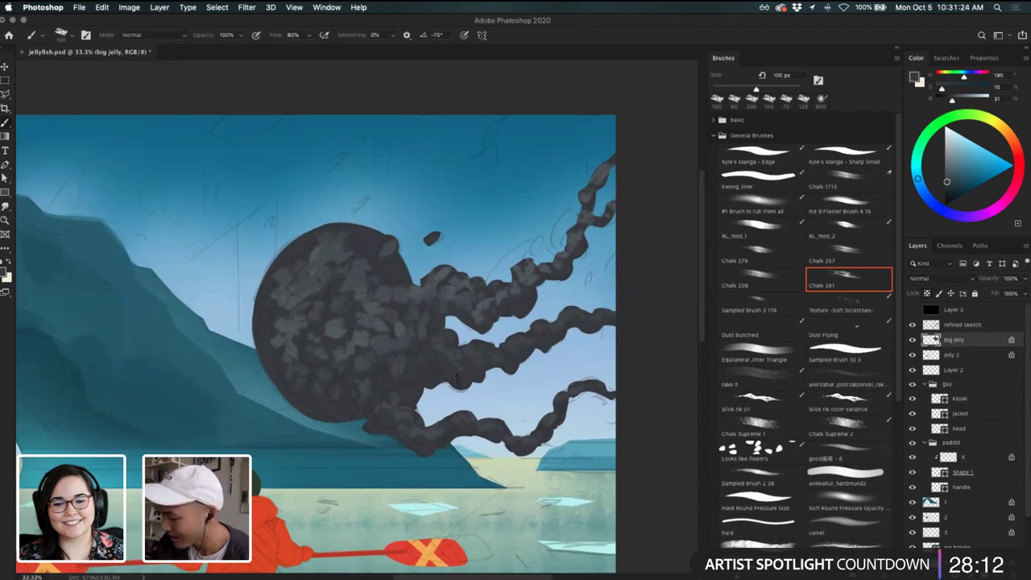
pyautogui.press('alt')
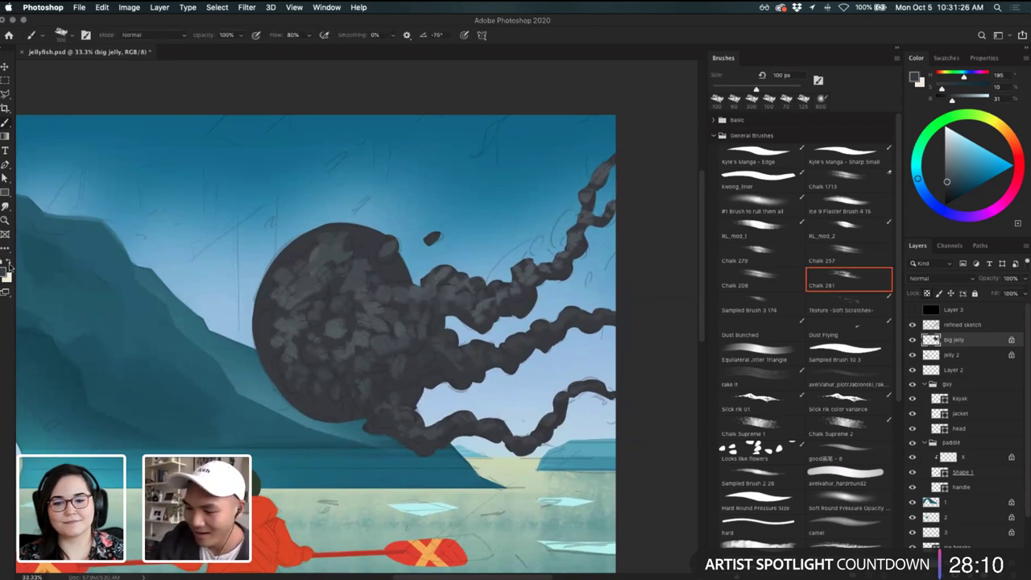
# - Set the foreground colour to the dark grey #333738
pyautogui.click(7, 272)
pyautogui.click(416, 422)
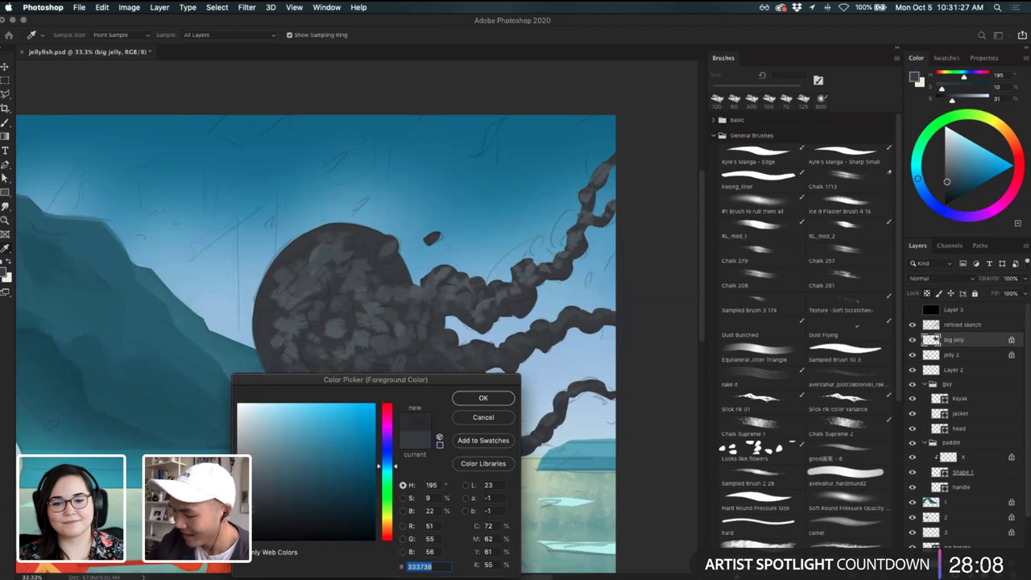
pyautogui.click(484, 397)
# - Adjust the chalk brush to 90 px and paint dark grey shadow strokes around the base of the tentacles
pyautogui.press(']')
pyautogui.press(']')
pyautogui.press(']')
pyautogui.press(']')
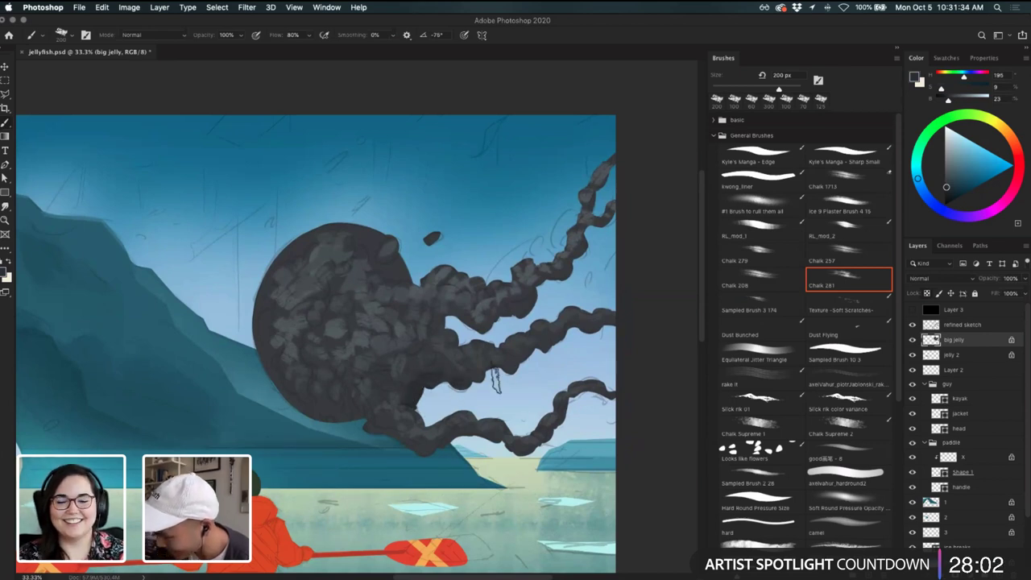
pyautogui.press('[')
pyautogui.press('[')
pyautogui.press('[')
pyautogui.press('[')
pyautogui.press('[')
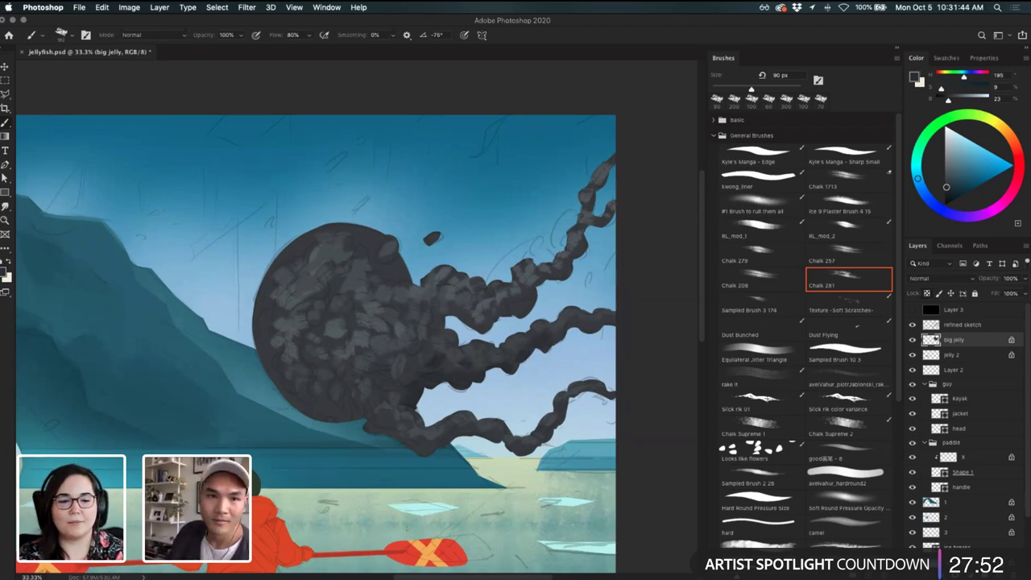
# - Examine the rocket smoke and jellyfish photos in the refs2.jpg reference and return to Photoshop
pyautogui.moveTo(0, 88)
pyautogui.mouseDown()
pyautogui.moveTo(384, 47)
pyautogui.moveTo(424, 90)
pyautogui.moveTo(0, 85)
pyautogui.moveTo(749, 221)
pyautogui.moveTo(637, 175)
pyautogui.mouseUp()
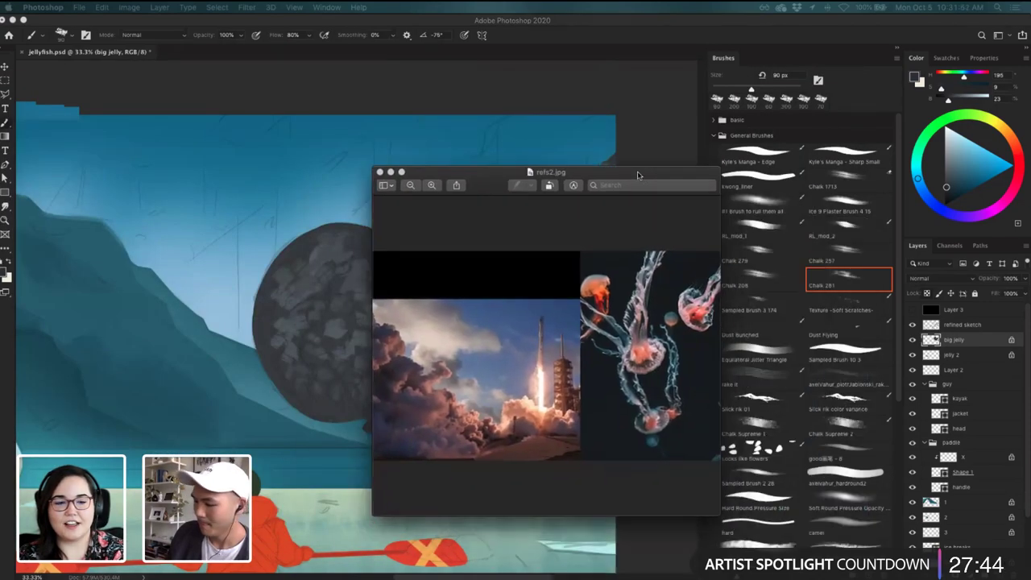
pyautogui.press('super+Tab')
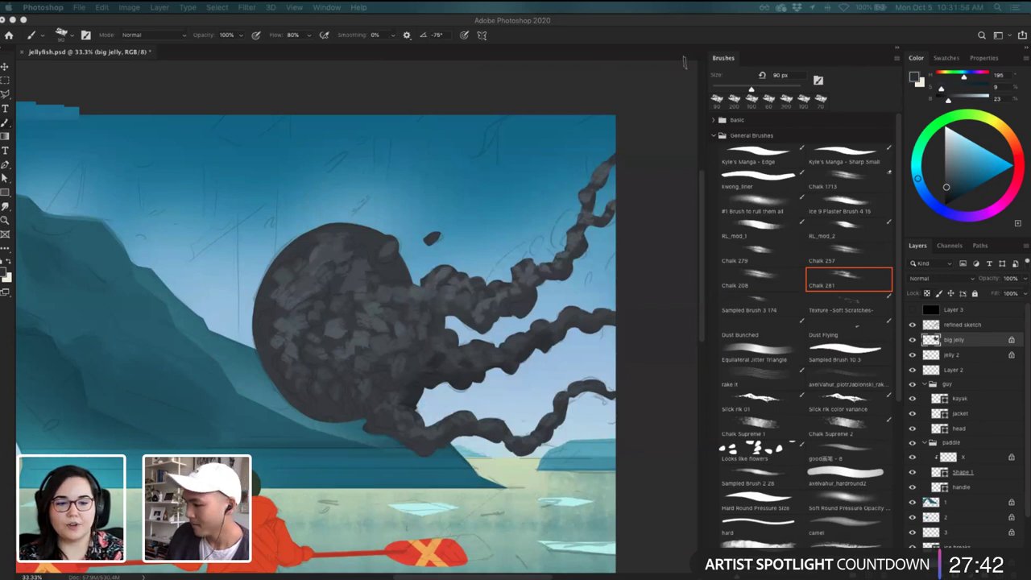
# - Paint dark grey chalk strokes over the bell's patches and the upper tentacle, undoing unwanted strokes
pyautogui.press('super+z')
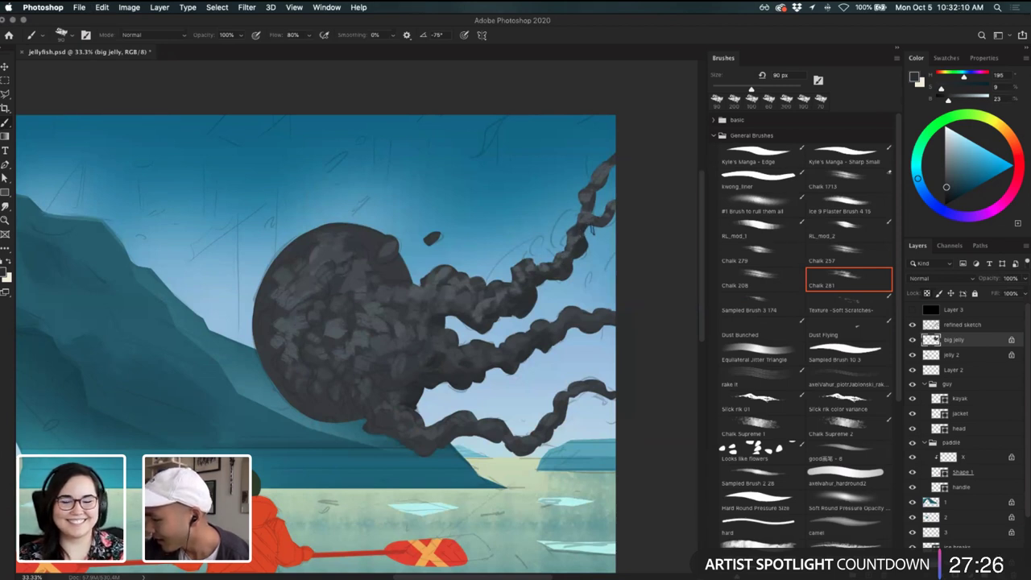
pyautogui.moveTo(593, 201); pyautogui.dragTo(617, 172)
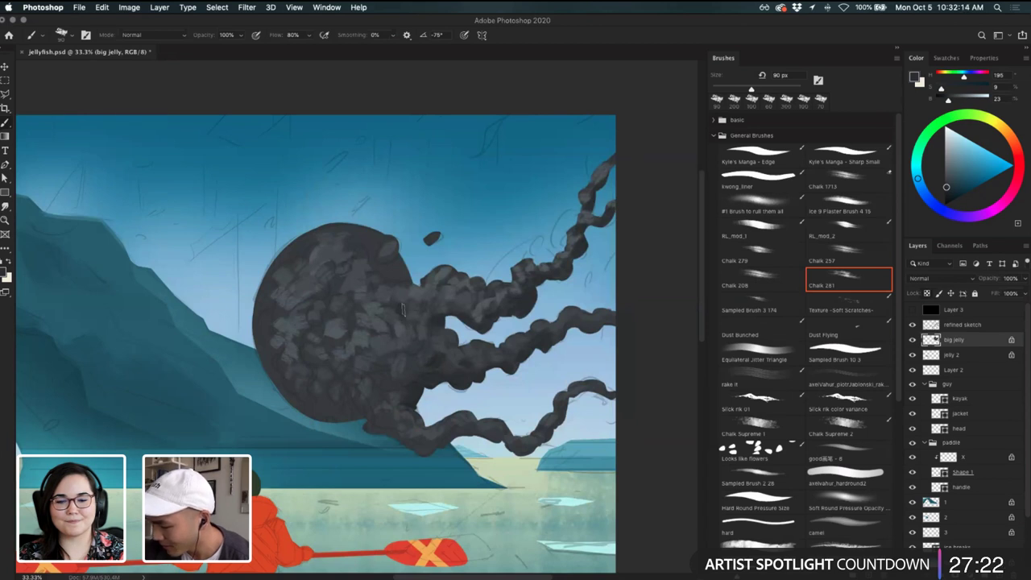
pyautogui.press('super+z')
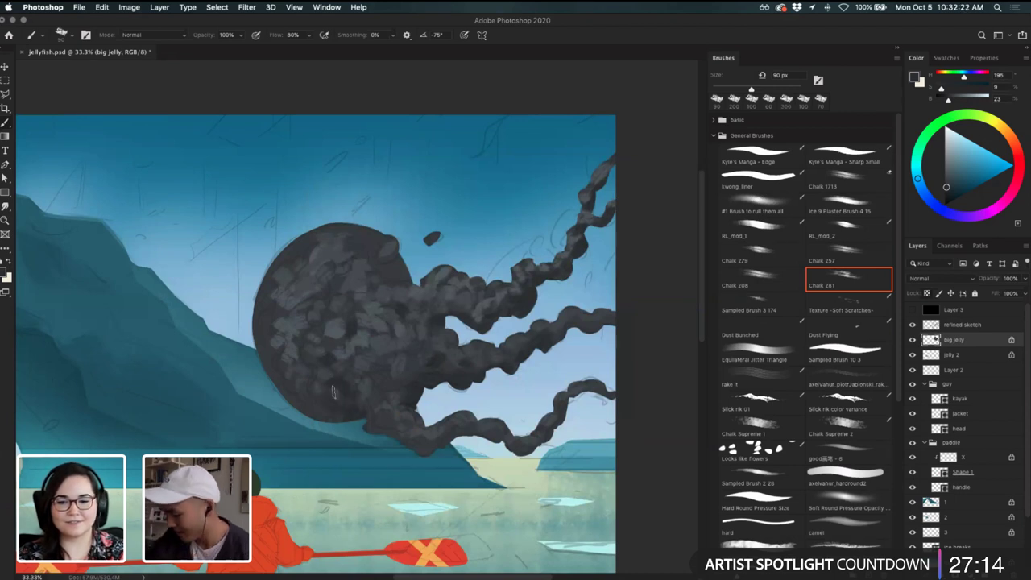
# - Darken patches of the big jellyfish's bell with dark grey chalk strokes at 175 px and 70 px, undoing an unwanted stroke
pyautogui.press(']')
pyautogui.press(']')
pyautogui.press(']')
pyautogui.press(']')
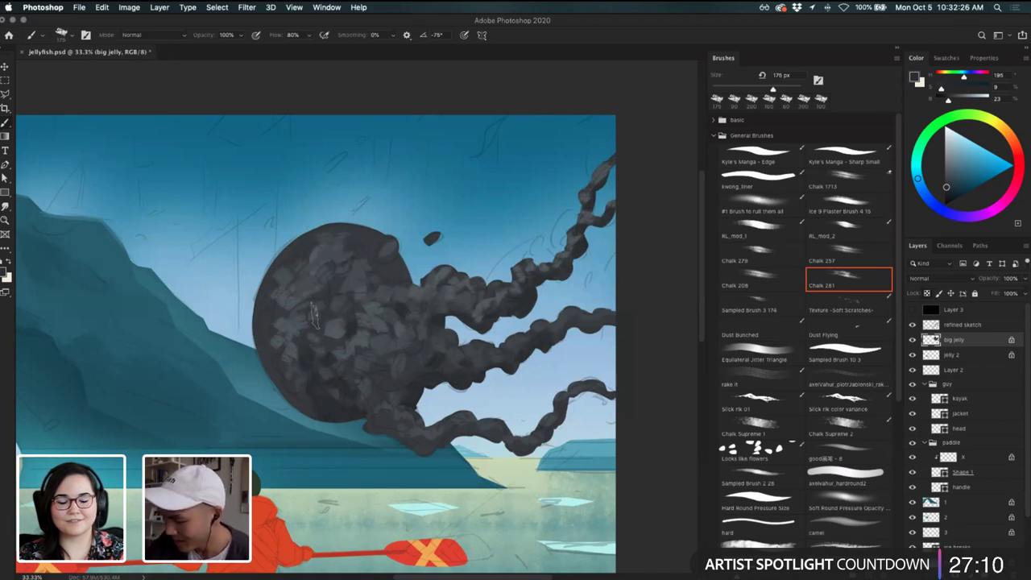
pyautogui.press('[')
pyautogui.press('[')
pyautogui.press('[')
pyautogui.press('[')
pyautogui.press('[')
pyautogui.press('[')
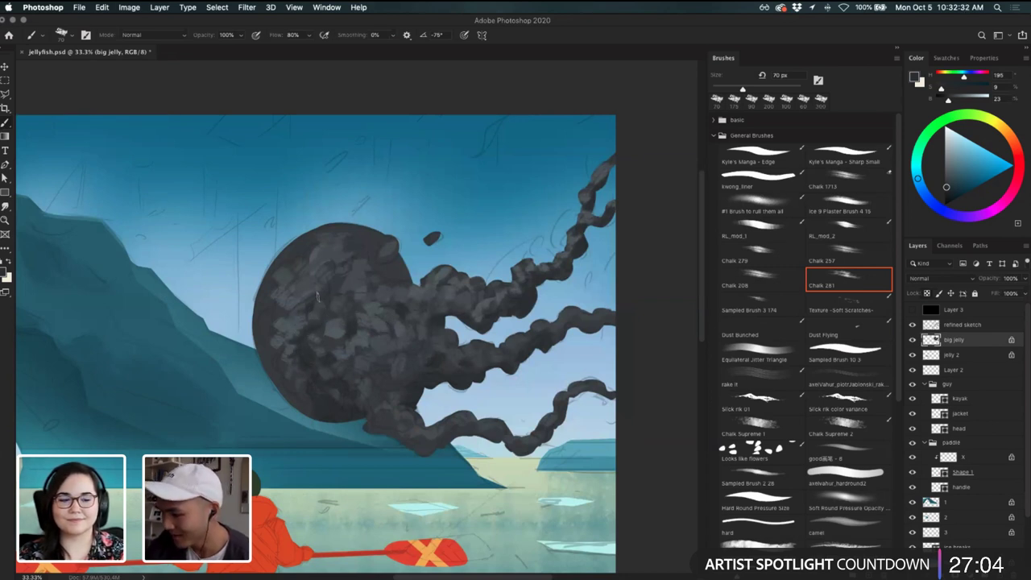
pyautogui.moveTo(320, 312); pyautogui.dragTo(334, 301)
pyautogui.press('super+z')
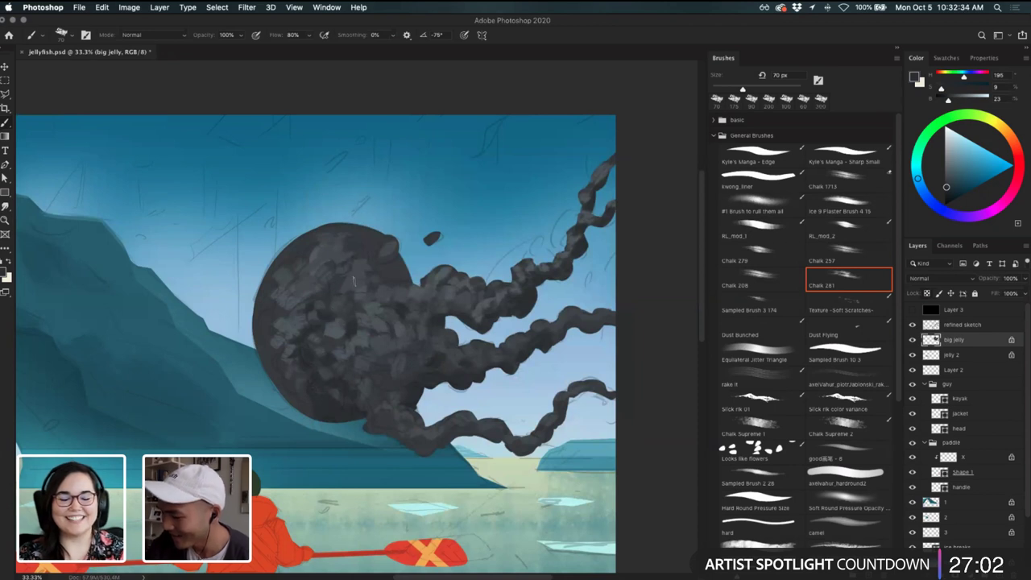
# - Sample lighter and darker greys from the bell and shade the bell and tentacle base, changing the chalk brush to 125 px and 60 px
pyautogui.keyDown('alt'); pyautogui.click(339, 329); pyautogui.keyUp('alt')
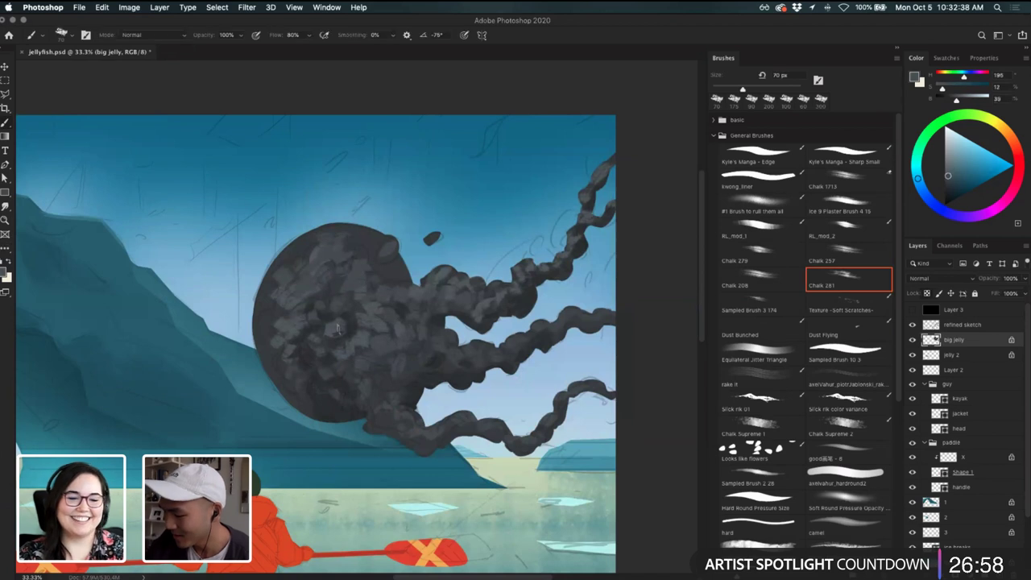
pyautogui.keyDown('alt'); pyautogui.click(345, 284); pyautogui.keyUp('alt')
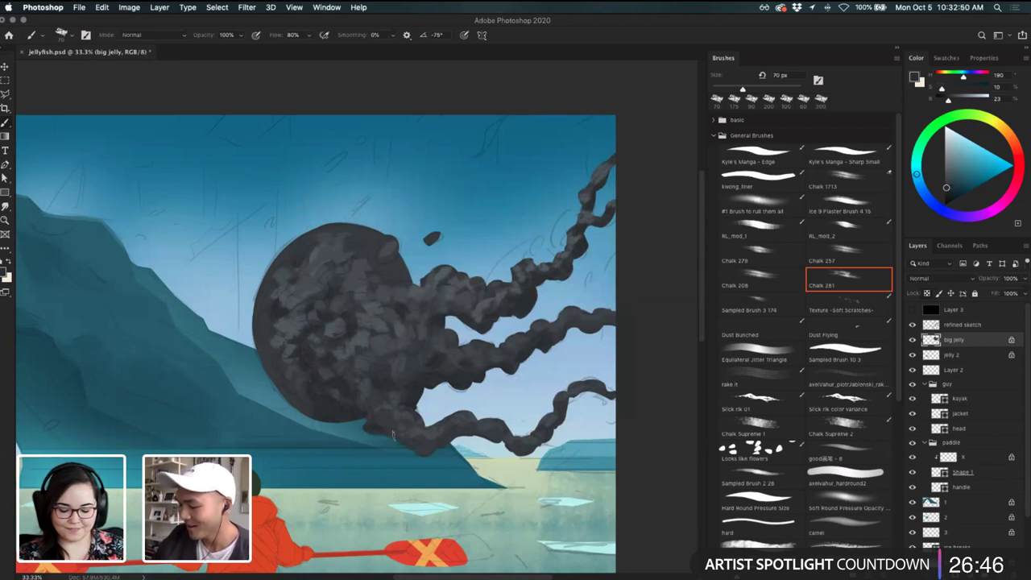
pyautogui.press(']')
pyautogui.press(']')
pyautogui.press(']')
pyautogui.press(']')
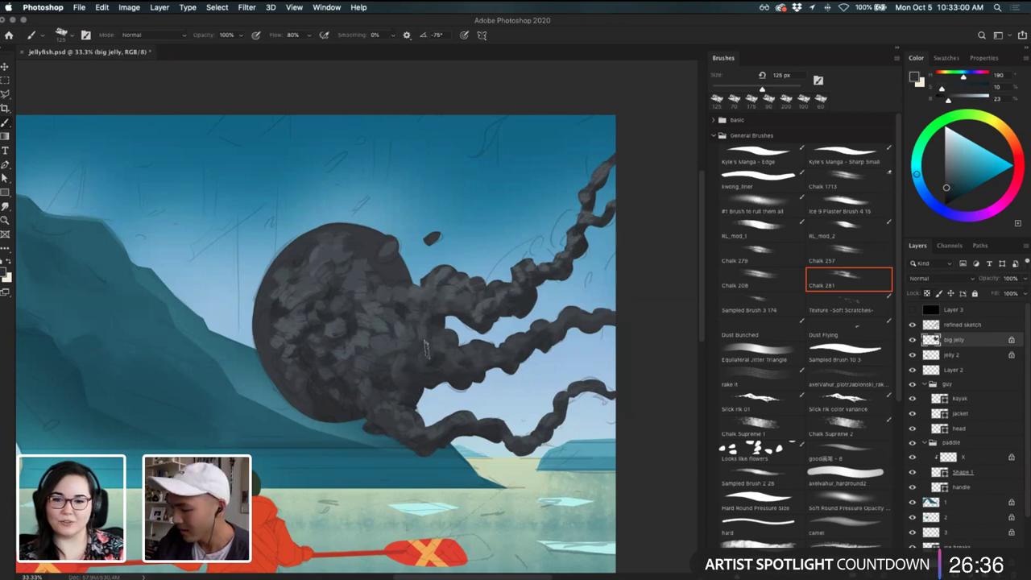
pyautogui.press('[')
pyautogui.press('[')
pyautogui.press('[')
pyautogui.press('[')
pyautogui.press('[')
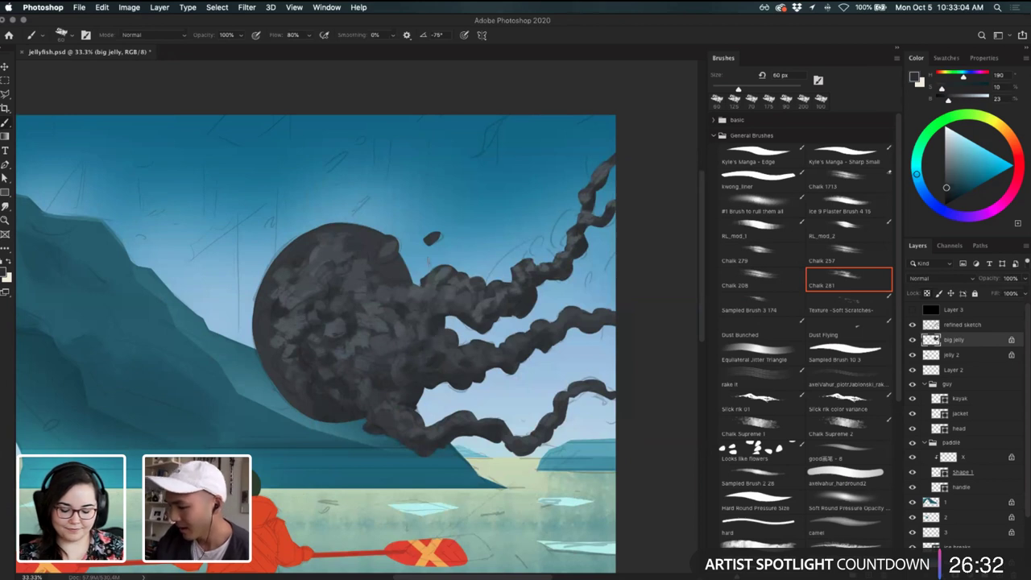
# - Blend dark grey chalk strokes into the upper part of the bell at 150 px, and reduce the brush to 70 px
pyautogui.press(']')
pyautogui.press(']')
pyautogui.press(']')
pyautogui.press(']')
pyautogui.press(']')
pyautogui.press(']')
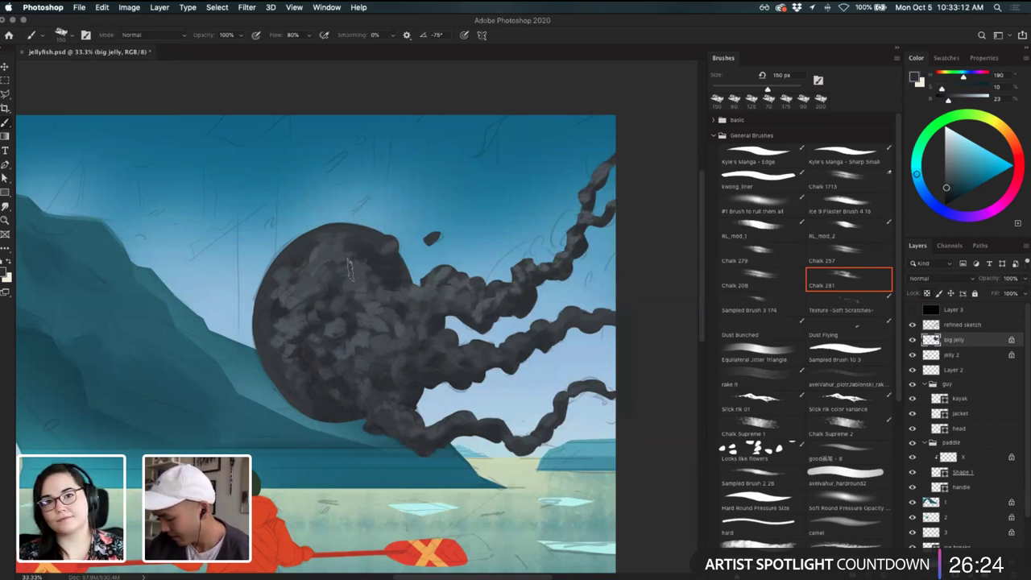
pyautogui.press('[')
pyautogui.press('[')
pyautogui.press('[')
pyautogui.press('[')
pyautogui.press('[')
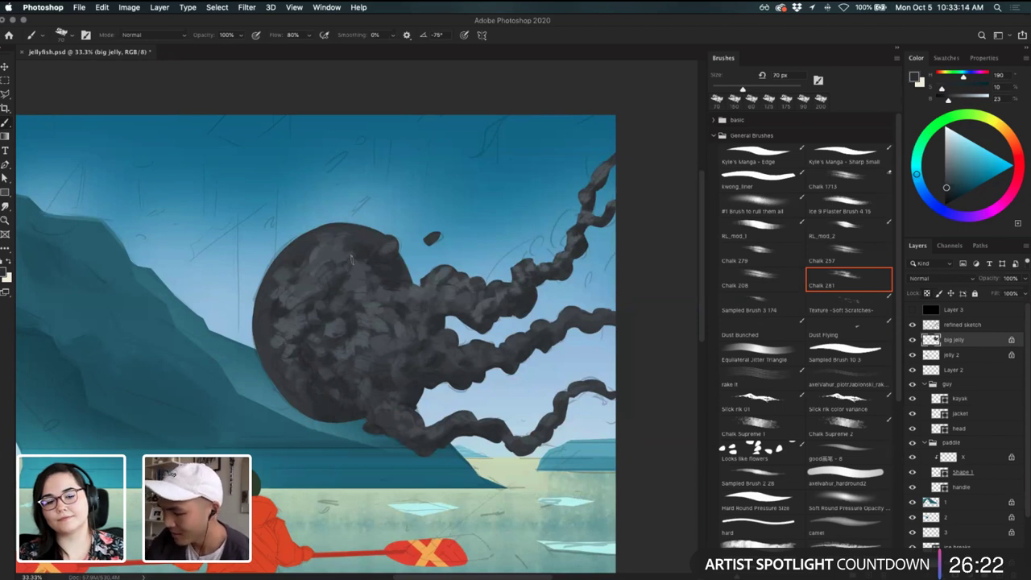
# - Sample lighter greys from the bell and paint highlight patches over the bell and tentacle base with the 70 px chalk brush
pyautogui.keyDown('alt'); pyautogui.click(352, 283); pyautogui.keyUp('alt')
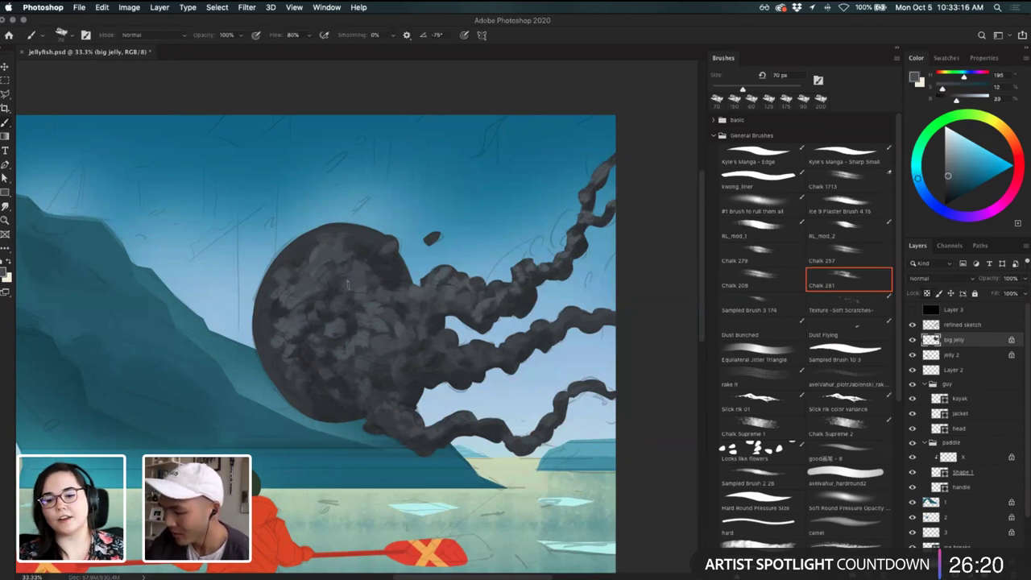
pyautogui.press('alt')
pyautogui.keyDown('alt'); pyautogui.click(313, 279); pyautogui.keyUp('alt')
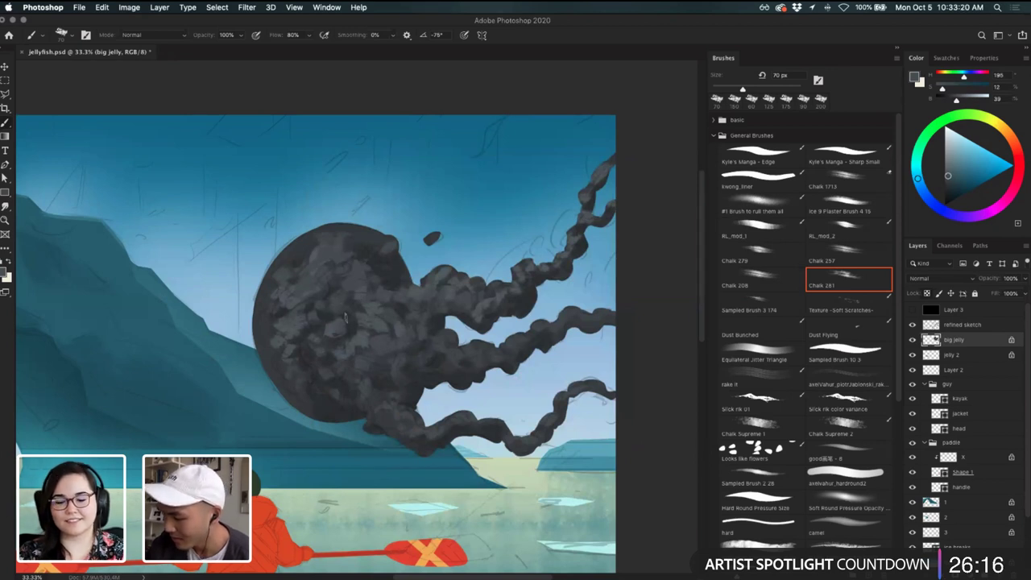
pyautogui.press('space')
pyautogui.moveTo(538, 402); pyautogui.dragTo(529, 396)
pyautogui.press('alt')
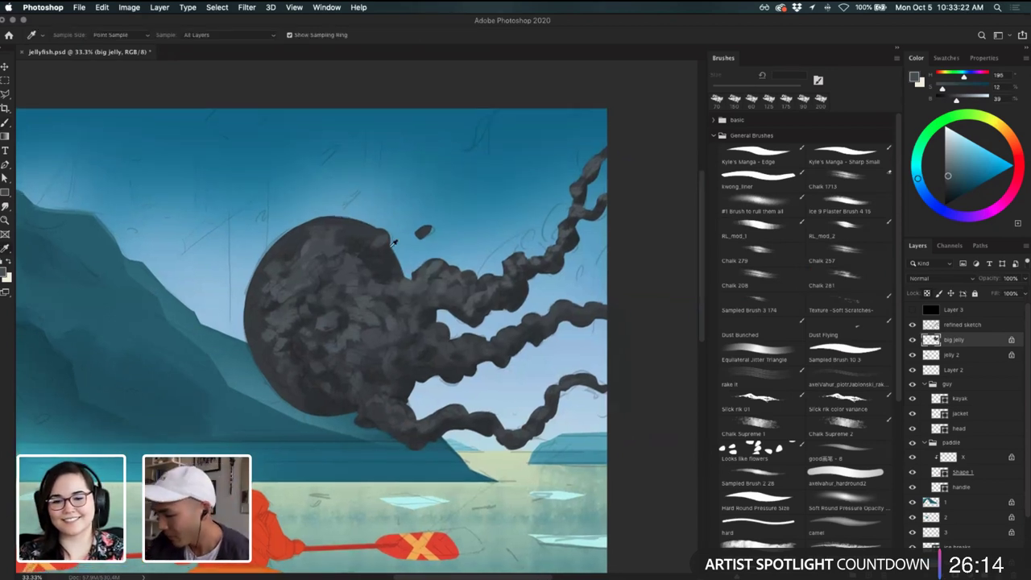
pyautogui.keyDown('alt'); pyautogui.click(312, 242); pyautogui.keyUp('alt')
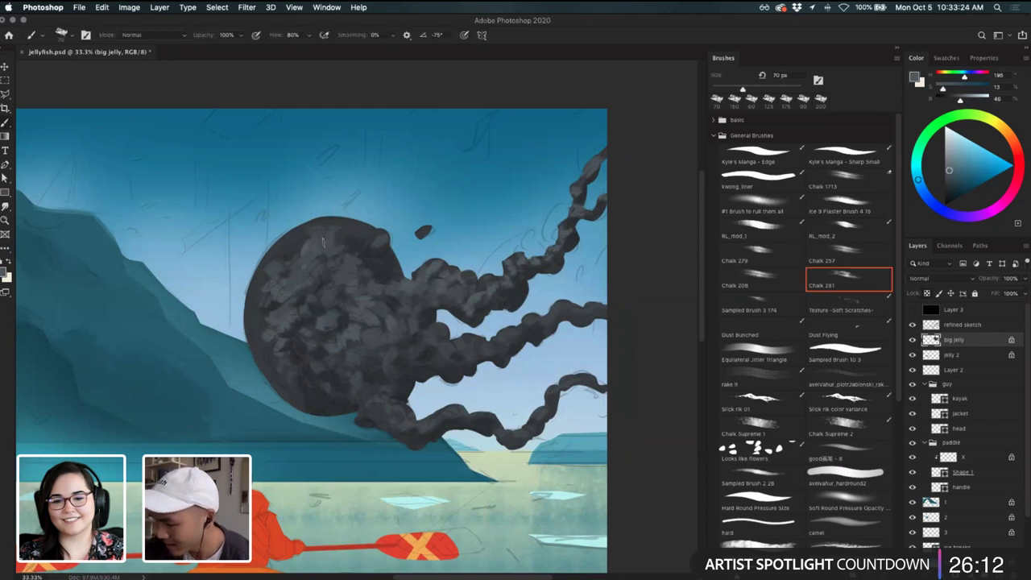
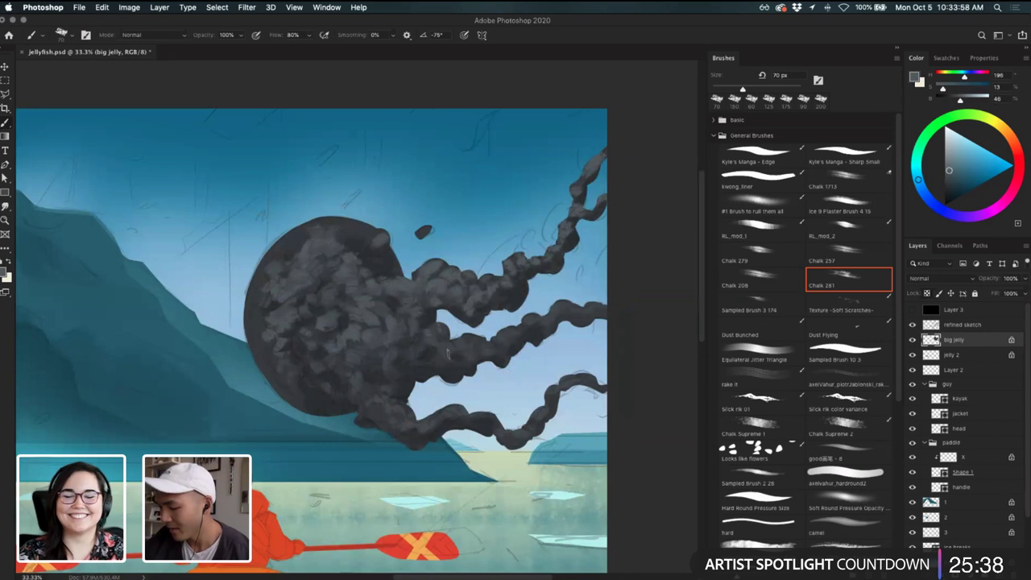
# - Enlarge the chalk brush to 80 px and paint lighter grey strokes along the bell's upper edge, undoing an unwanted tentacle stroke
pyautogui.press(']')
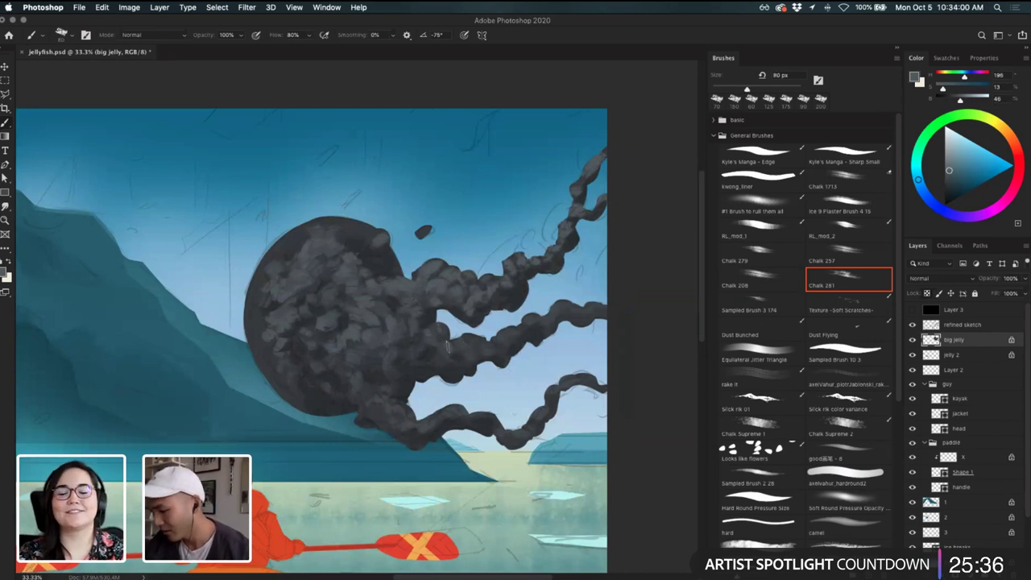
pyautogui.moveTo(454, 343); pyautogui.dragTo(470, 338)
pyautogui.press('super+z')
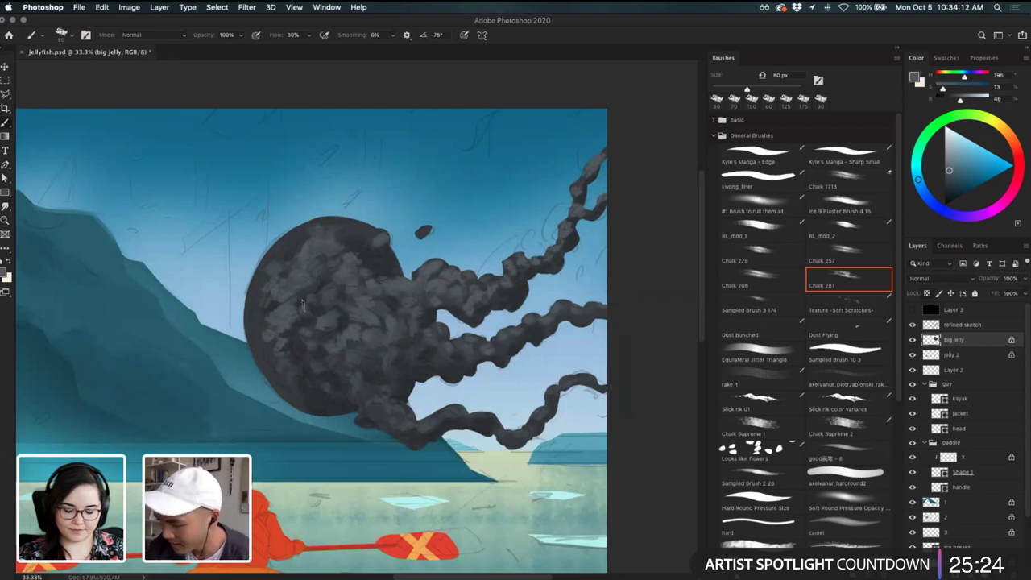
pyautogui.moveTo(307, 239)
pyautogui.mouseDown()
pyautogui.moveTo(343, 214)
pyautogui.moveTo(408, 237)
pyautogui.moveTo(354, 235)
pyautogui.mouseUp()
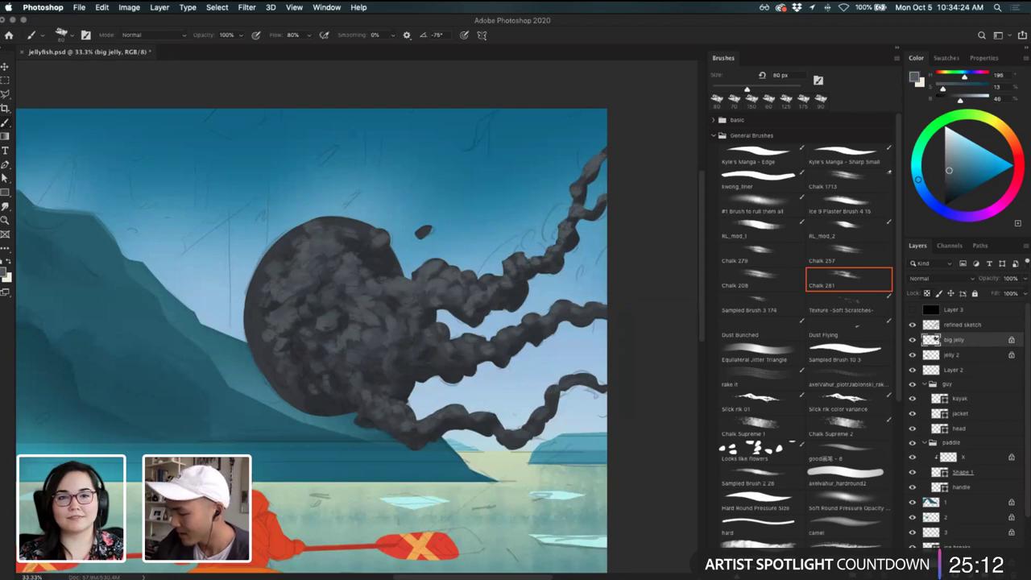
# - Touch up the upper bell of the big jellyfish with darker grey chalk strokes while checking the whole composition
pyautogui.press('super+minus')
pyautogui.press('super+minus')
pyautogui.press('super+minus')
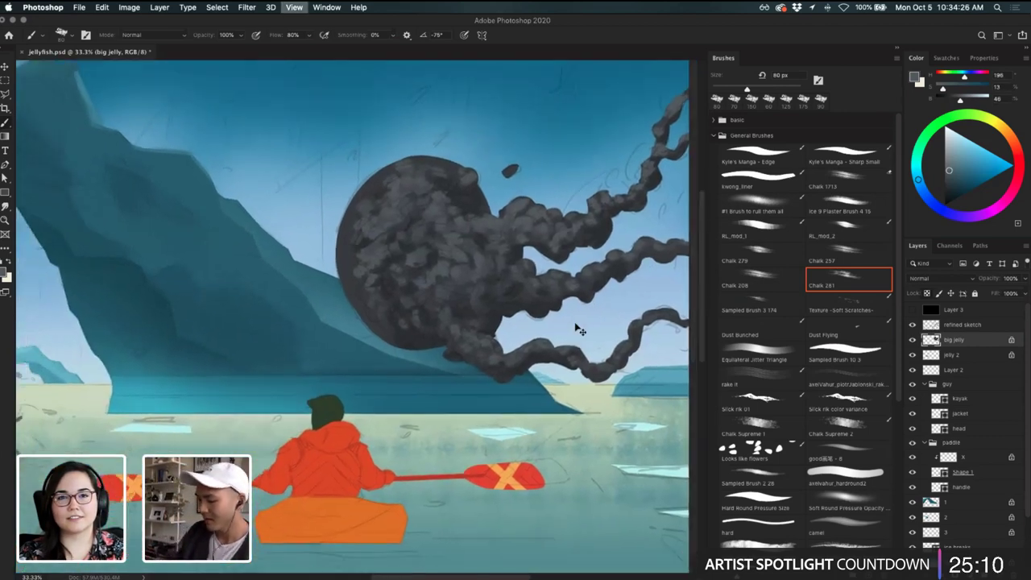
pyautogui.press('super+plus')
pyautogui.press('super+plus')
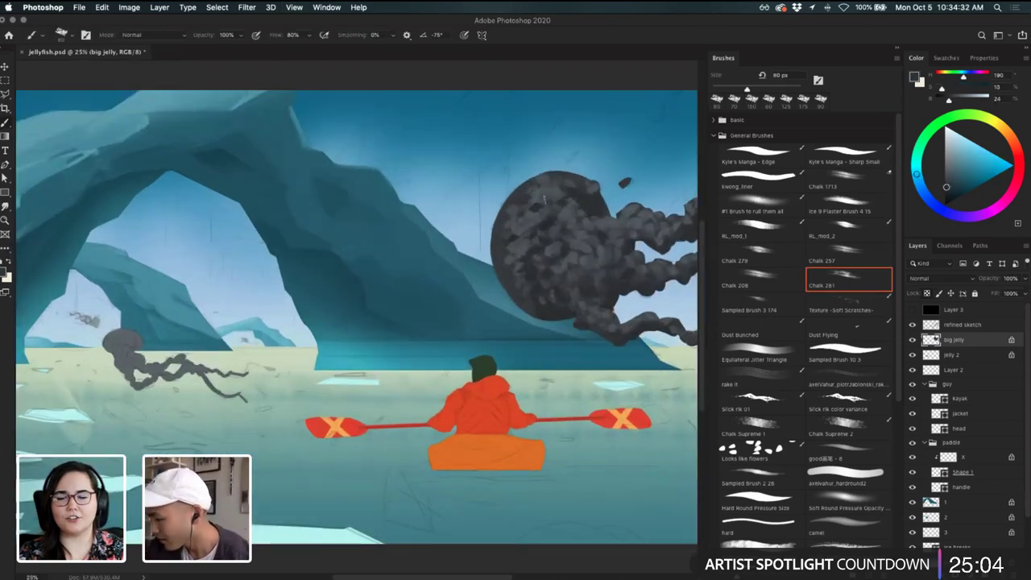
pyautogui.moveTo(659, 156); pyautogui.dragTo(545, 186)
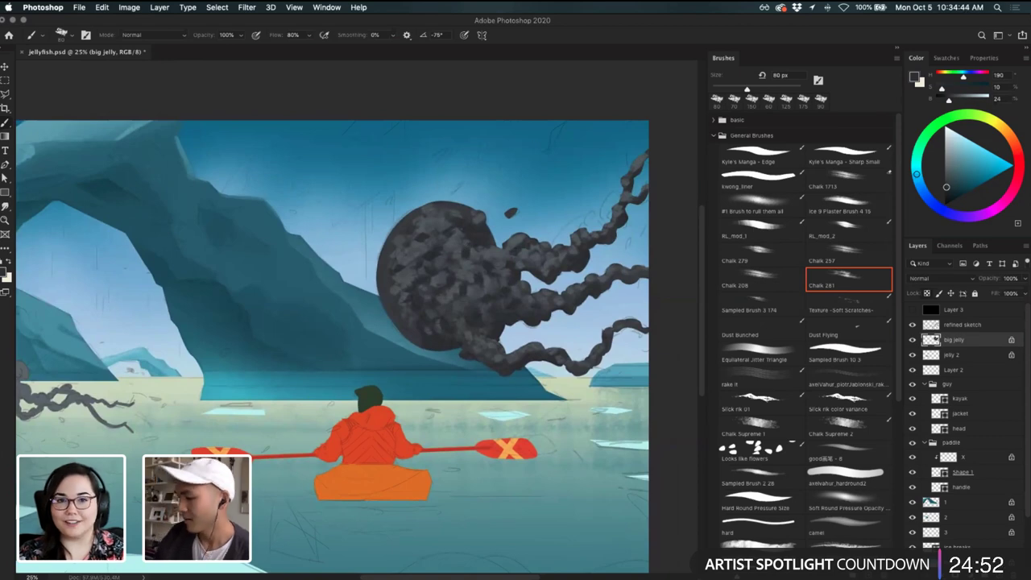
# - Switch to the jelly 2 layer of the small jellyfish and set the foreground colour to the blue-grey #7c8d92
pyautogui.hscroll(-10, 493, 351)
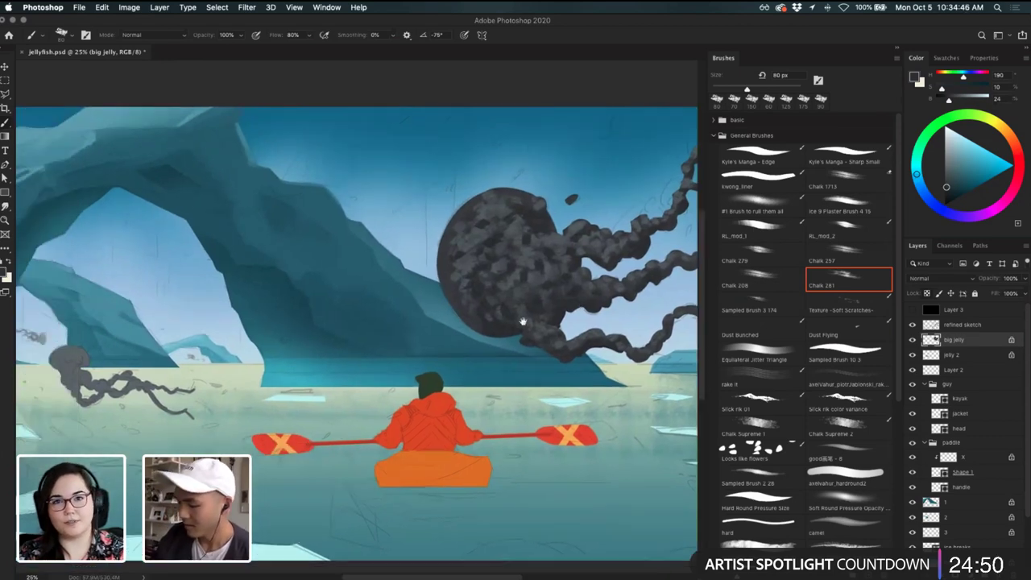
pyautogui.moveTo(270, 378); pyautogui.dragTo(215, 399)
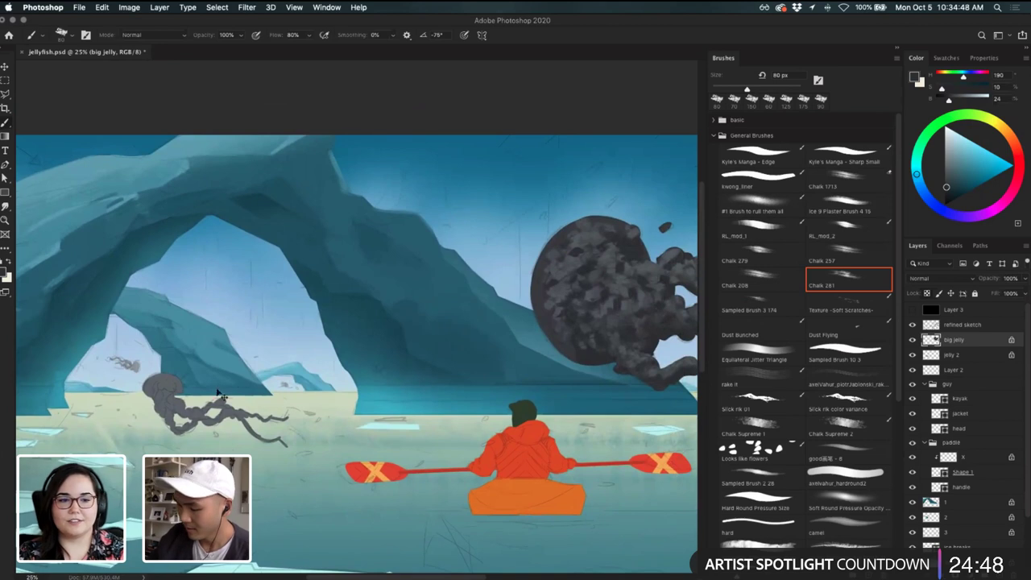
pyautogui.keyDown('super'); pyautogui.click(171, 389); pyautogui.keyUp('super')
pyautogui.click(175, 384)
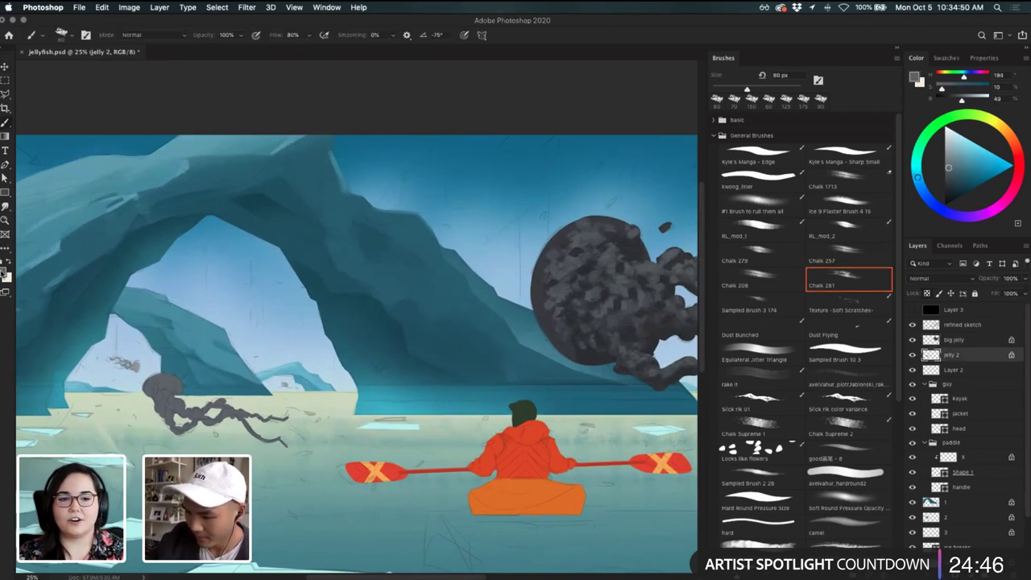
pyautogui.click(8, 275)
pyautogui.click(257, 460)
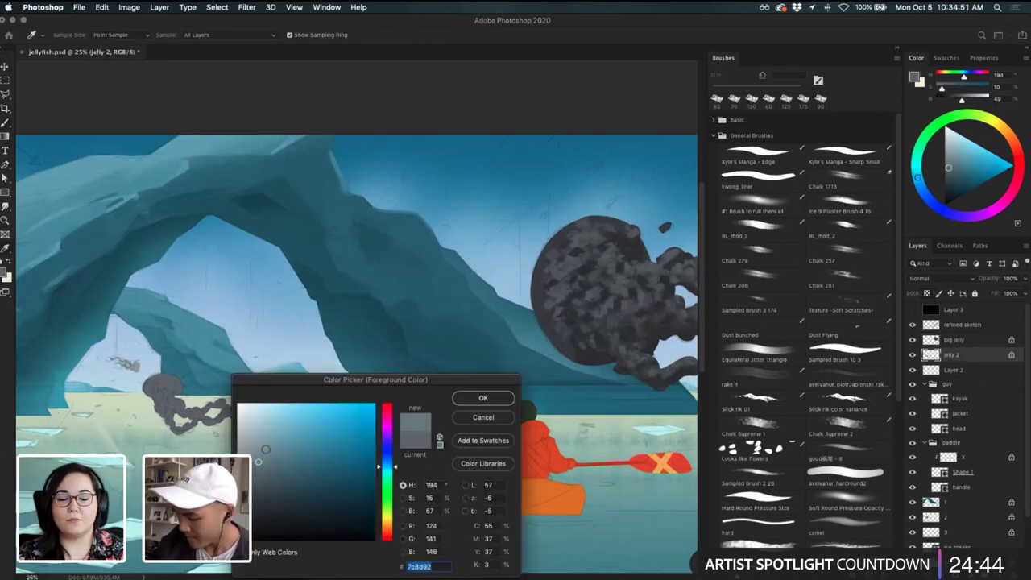
pyautogui.click(488, 400)
# - Reduce the chalk brush size and set the foreground colour to a muted olive grey with hue 76 and saturation 12%
pyautogui.press('super+plus')
pyautogui.moveTo(384, 377); pyautogui.dragTo(487, 351)
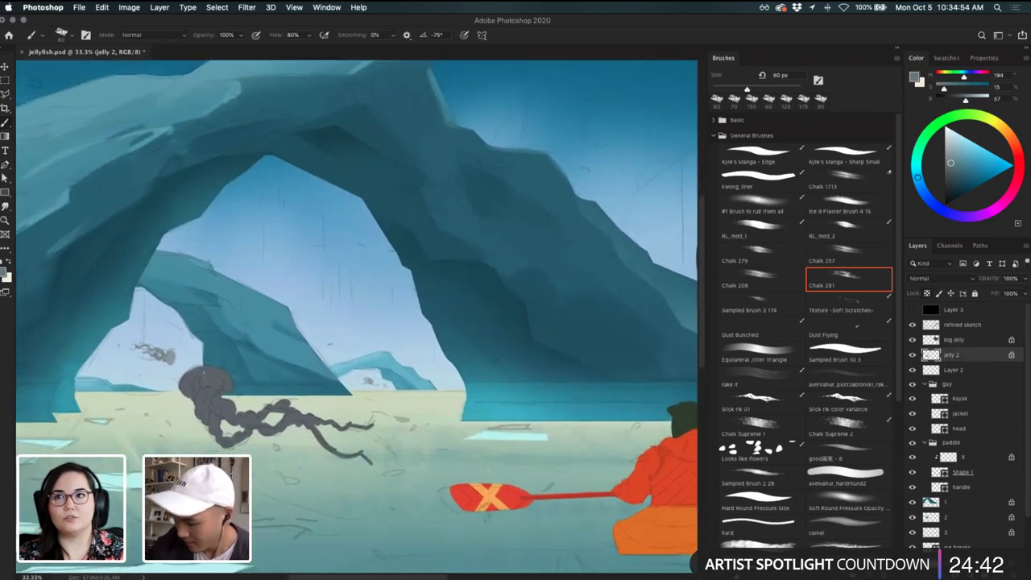
pyautogui.press('p')
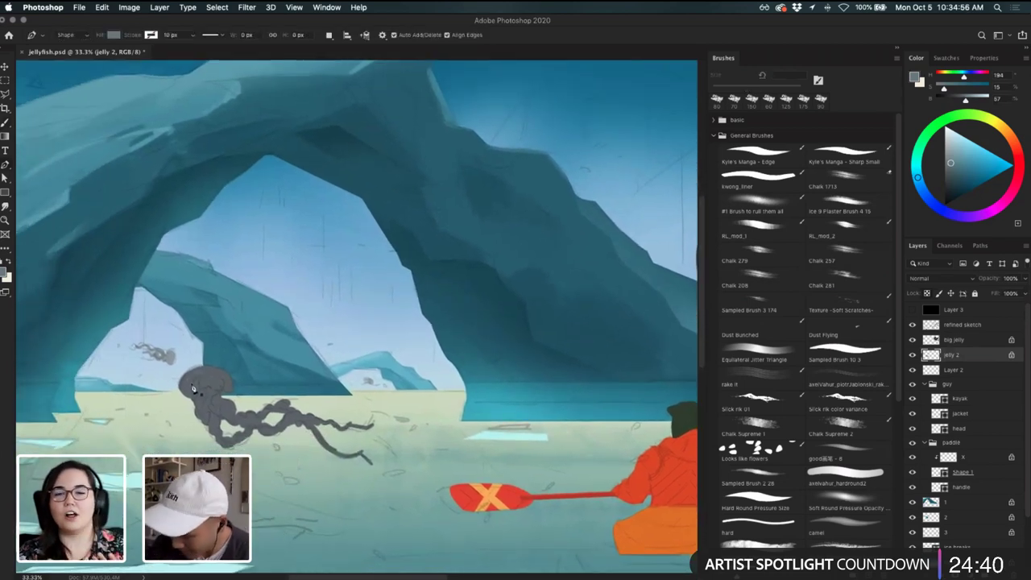
pyautogui.press('b')
pyautogui.press('[')
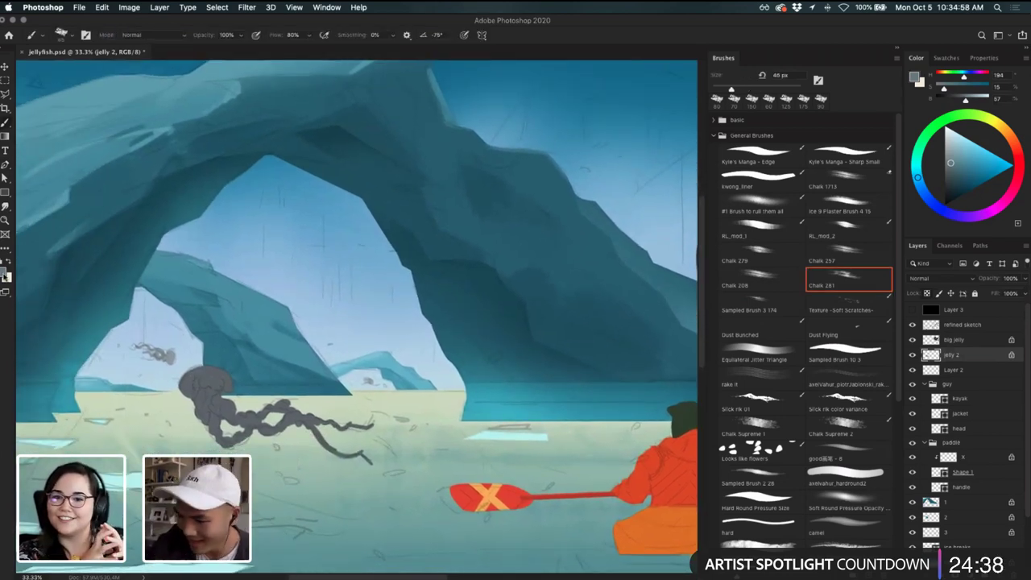
pyautogui.click(4, 274)
pyautogui.moveTo(387, 524); pyautogui.dragTo(387, 520)
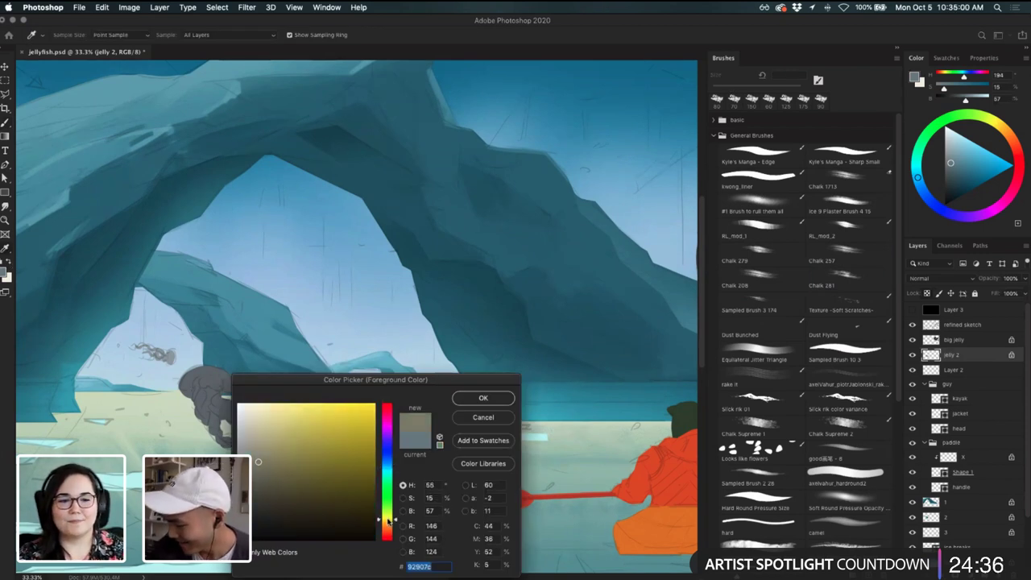
pyautogui.click(202, 362)
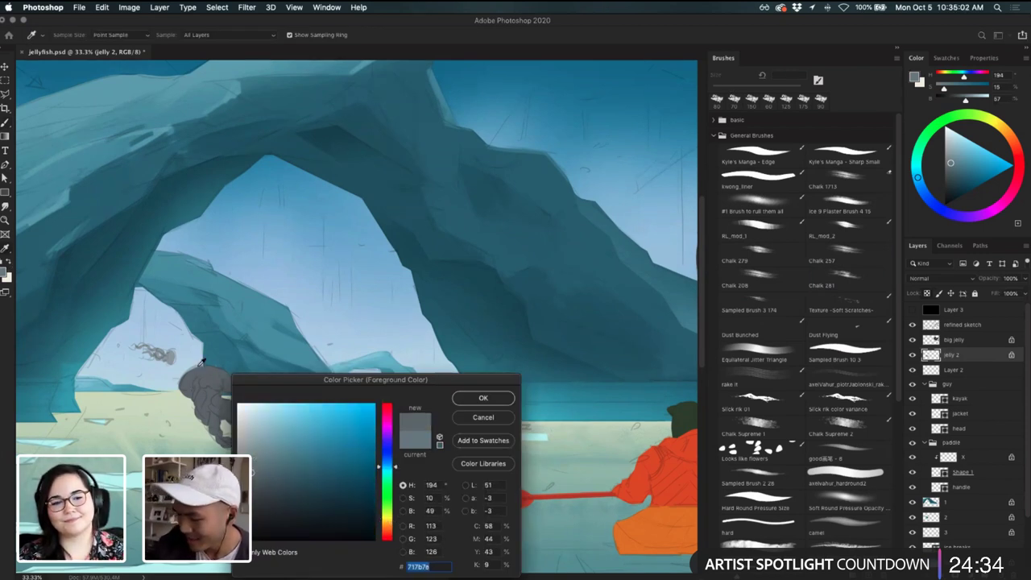
pyautogui.moveTo(389, 497); pyautogui.dragTo(388, 514)
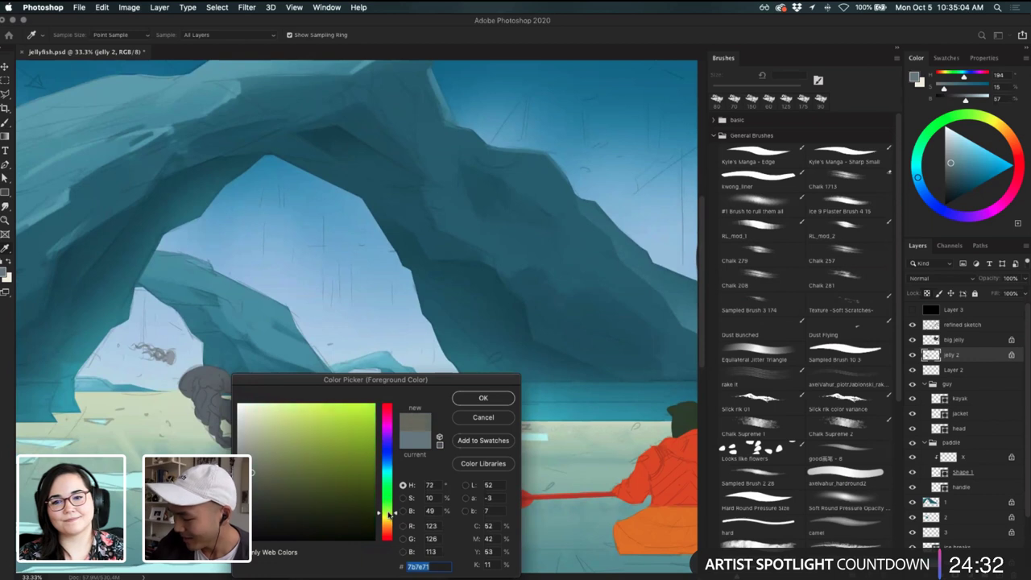
pyautogui.click(483, 398)
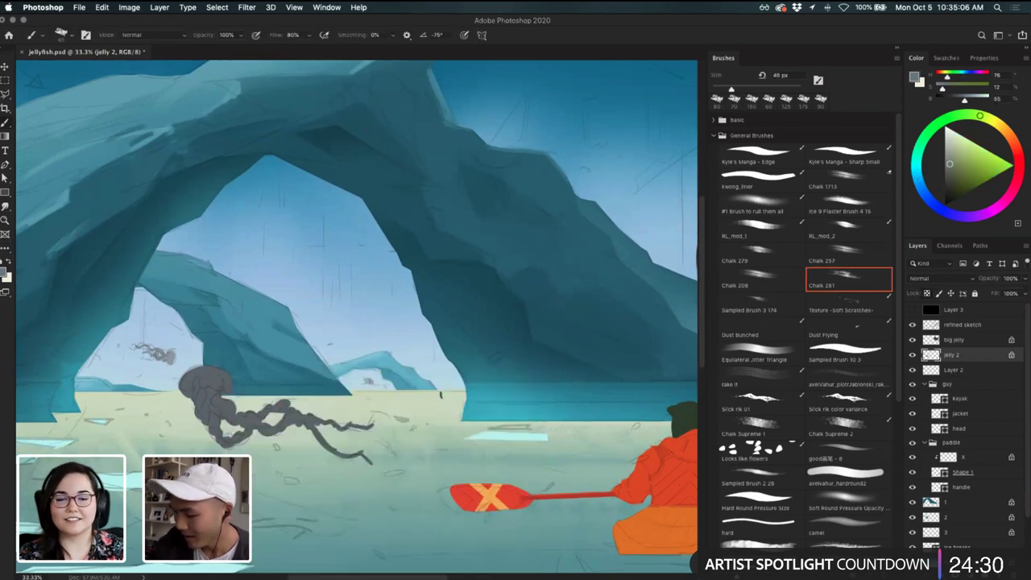
# - Set the chalk brush to 80 px and try olive grey strokes on the small jellyfish's bell, undoing them
pyautogui.press(']')
pyautogui.press(']')
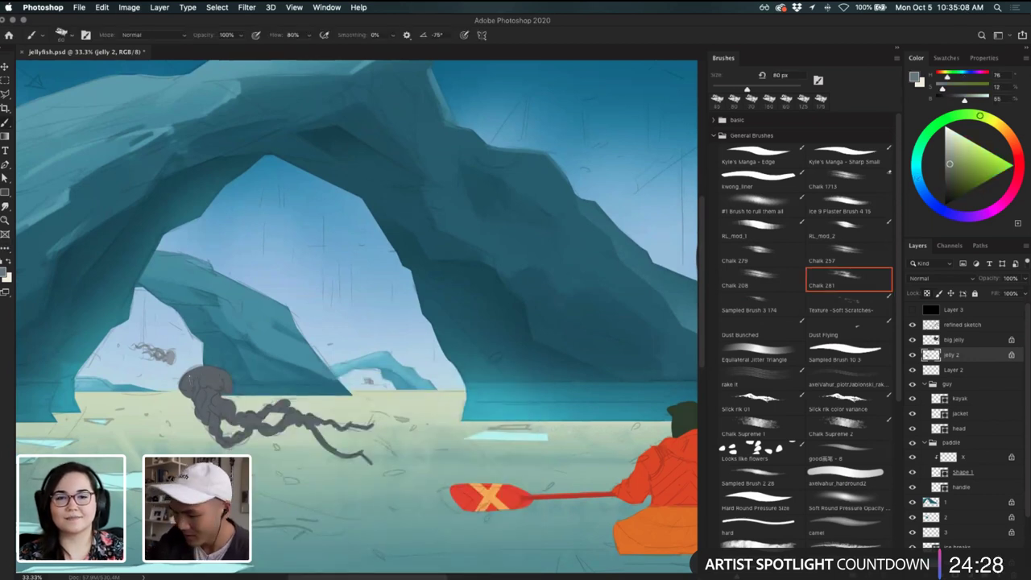
pyautogui.moveTo(447, 384); pyautogui.dragTo(297, 303)
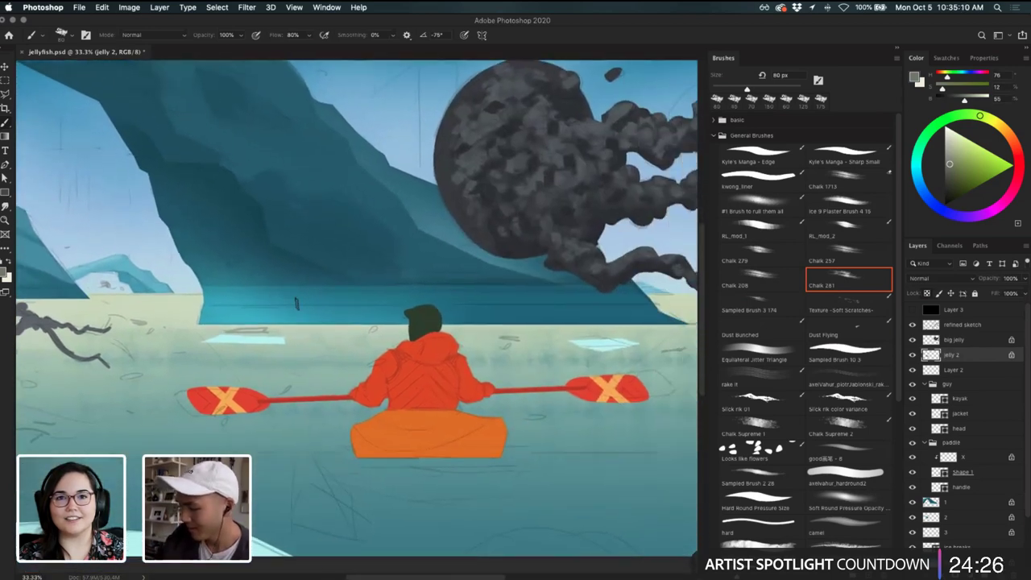
pyautogui.hscroll(-5, 161, 279)
pyautogui.scroll(1, 161, 278)
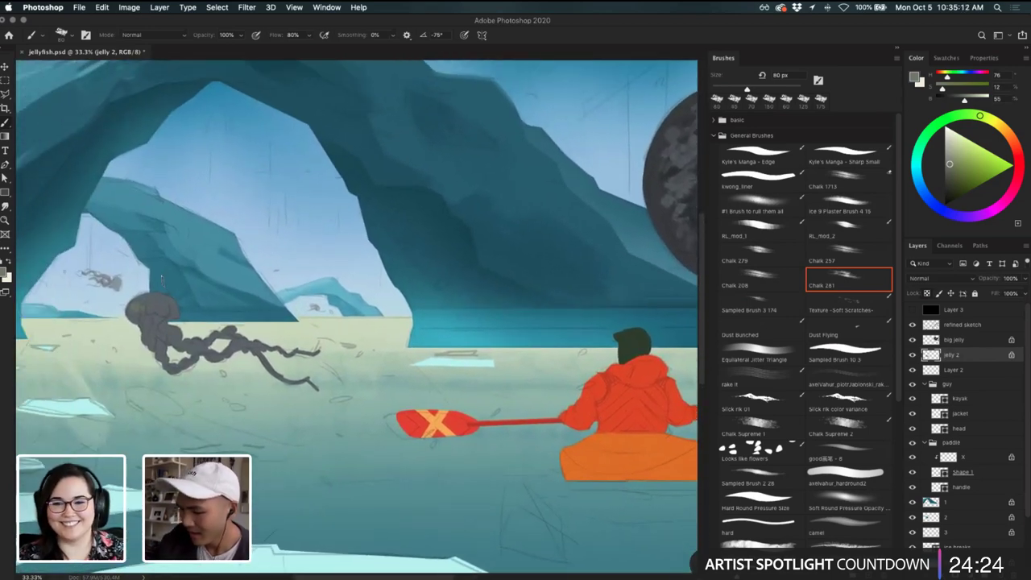
pyautogui.press('super+z')
pyautogui.press('super+z')
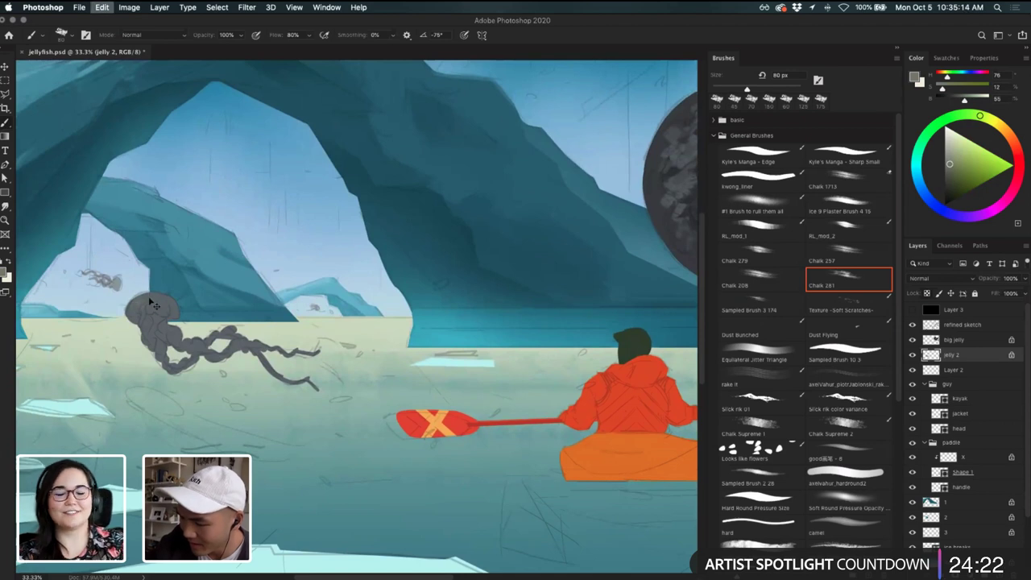
# - Undo the last trial stroke on the small jellyfish and set the foreground colour to the olive grey #858a79
pyautogui.moveTo(156, 293); pyautogui.dragTo(265, 338)
pyautogui.press('super+z')
pyautogui.press('n')
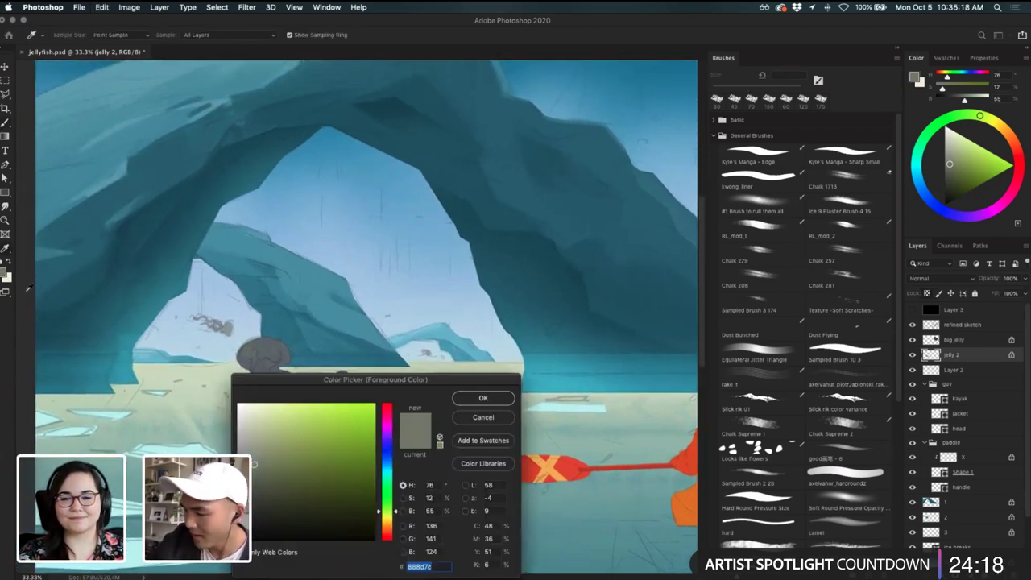
pyautogui.click(257, 476)
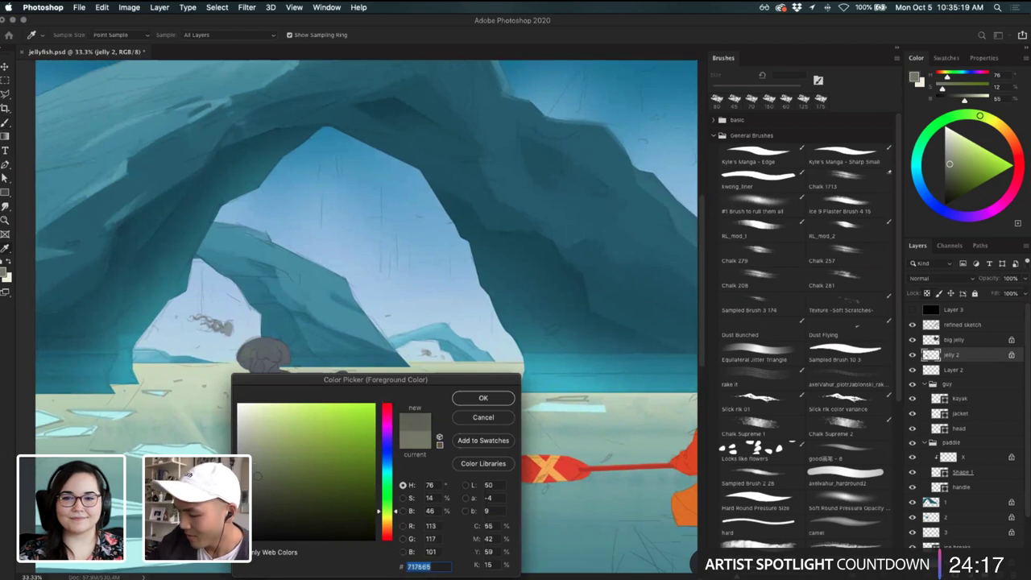
pyautogui.click(254, 466)
pyautogui.click(486, 401)
pyautogui.press('b')
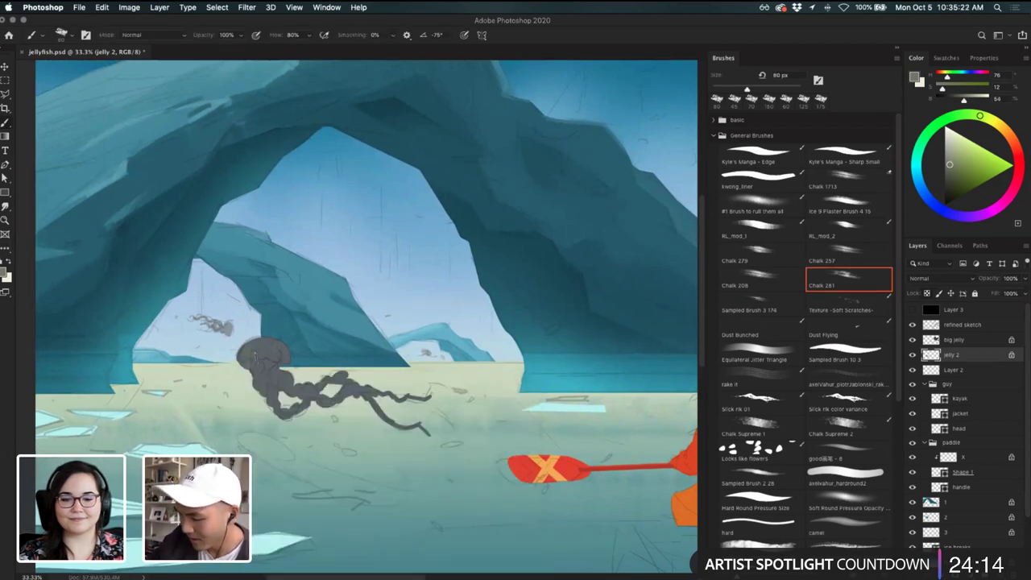
# - Change the foreground colour to a muted blue-grey with hue 194, saturation 10% and brightness 49%
pyautogui.click(7, 275)
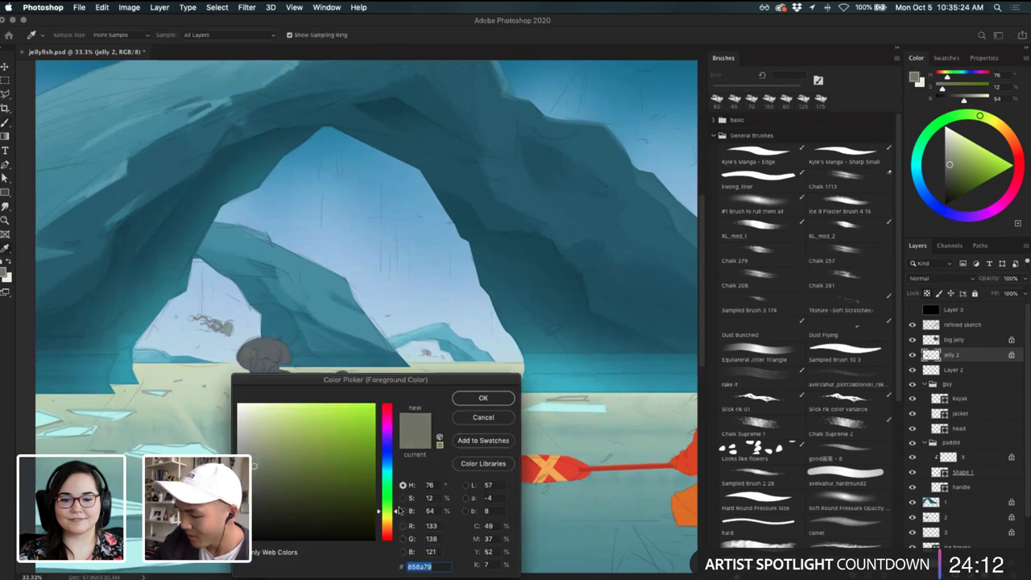
pyautogui.click(482, 417)
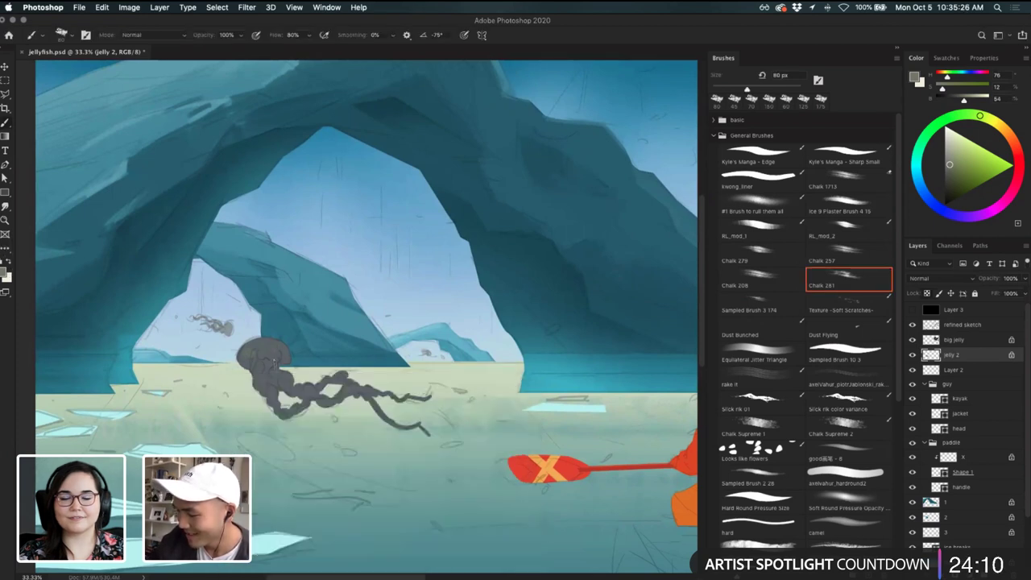
pyautogui.click(5, 272)
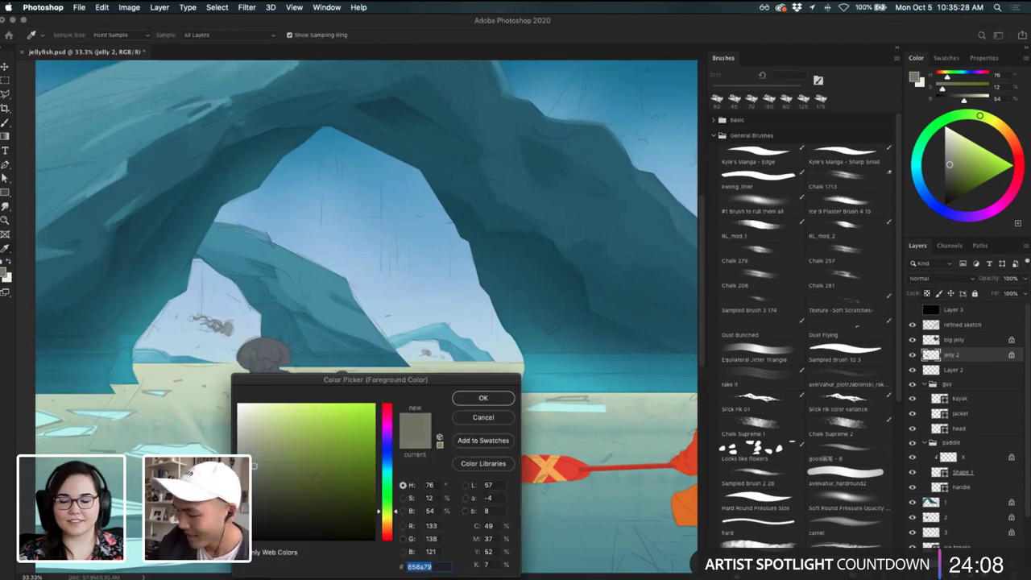
pyautogui.moveTo(253, 465); pyautogui.dragTo(243, 470)
pyautogui.press('Return')
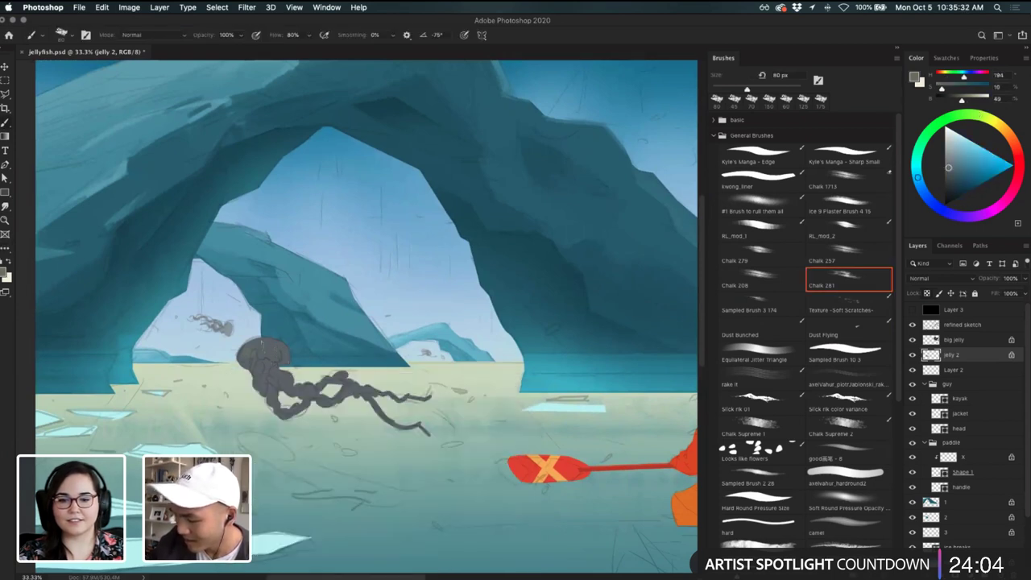
# - Set the foreground to a darker grey and shade the midground jellyfish's bell on the jelly 2 layer, reducing the brush to 40 px
pyautogui.click(6, 274)
pyautogui.click(252, 483)
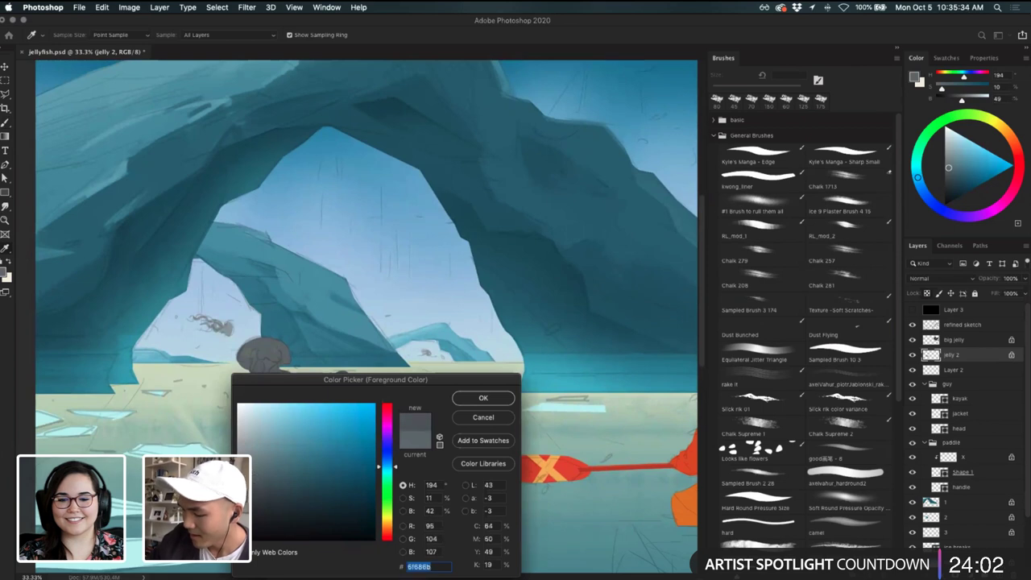
pyautogui.click(481, 398)
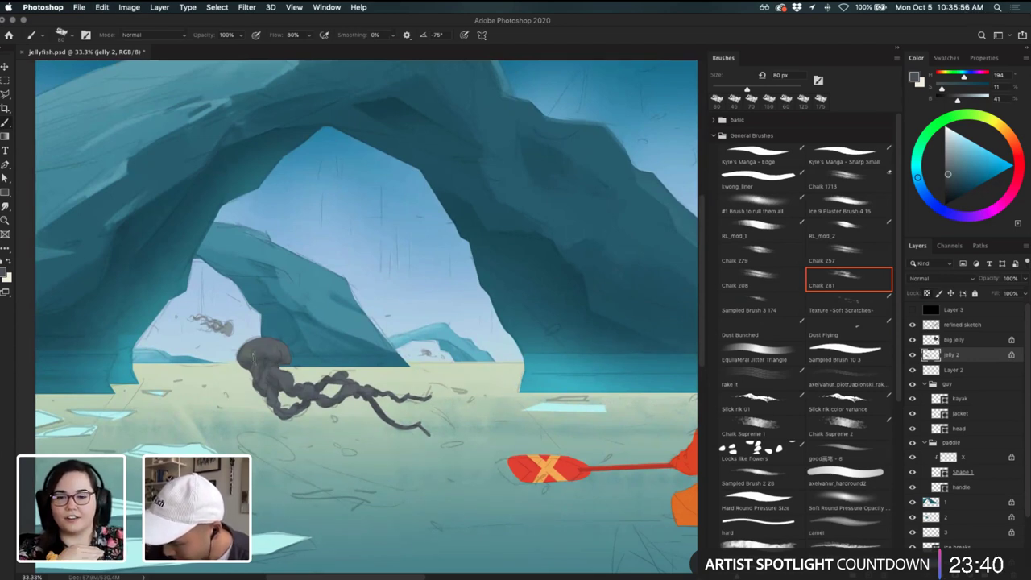
pyautogui.press('[')
pyautogui.press('[')
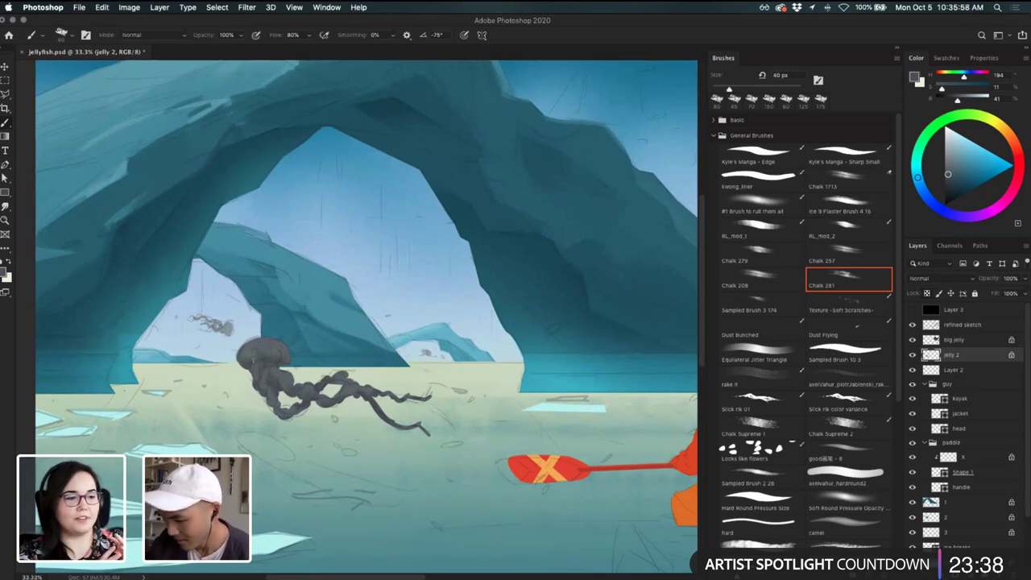
pyautogui.click(255, 353)
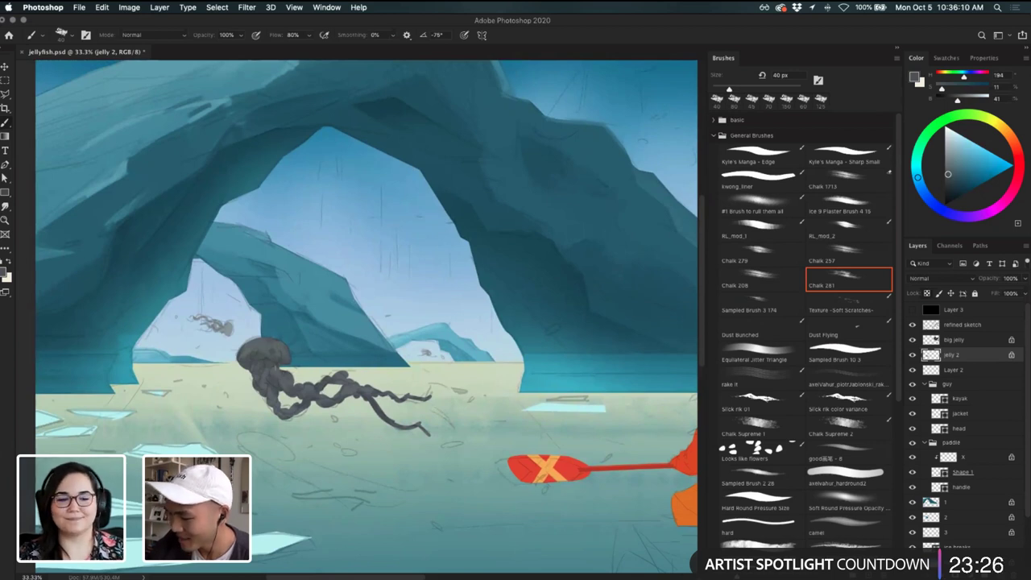
# - Sample grey from the midground jellyfish, adjust it to a lighter shade and continue painting its bell and upper tentacles
pyautogui.keyDown('alt'); pyautogui.click(262, 352); pyautogui.keyUp('alt')
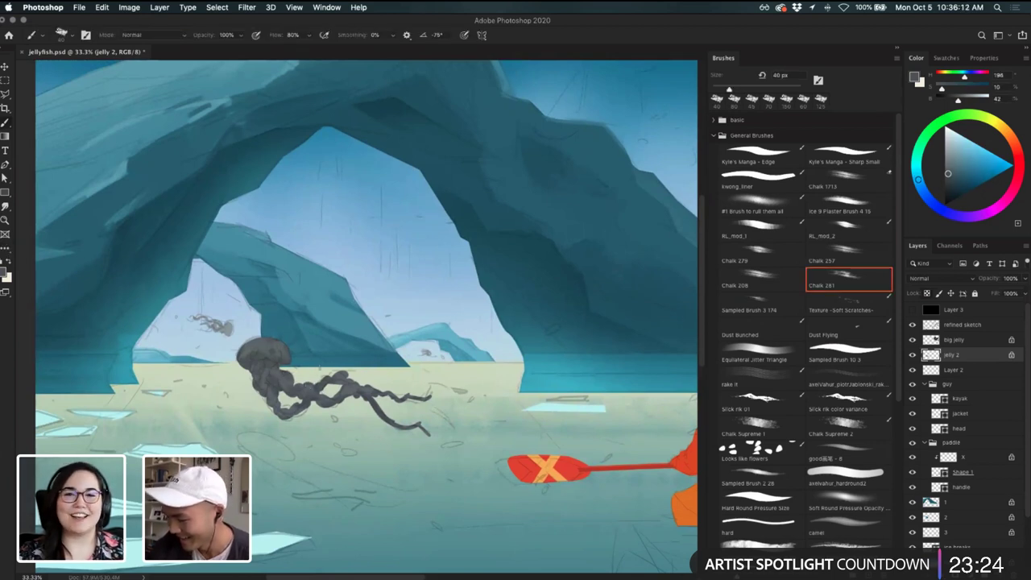
pyautogui.click(7, 272)
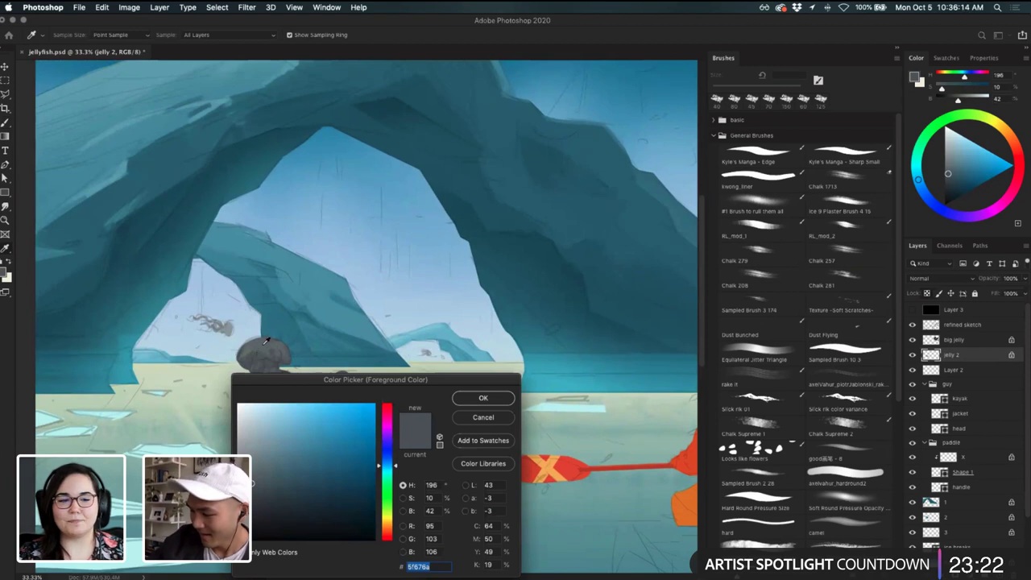
pyautogui.click(483, 398)
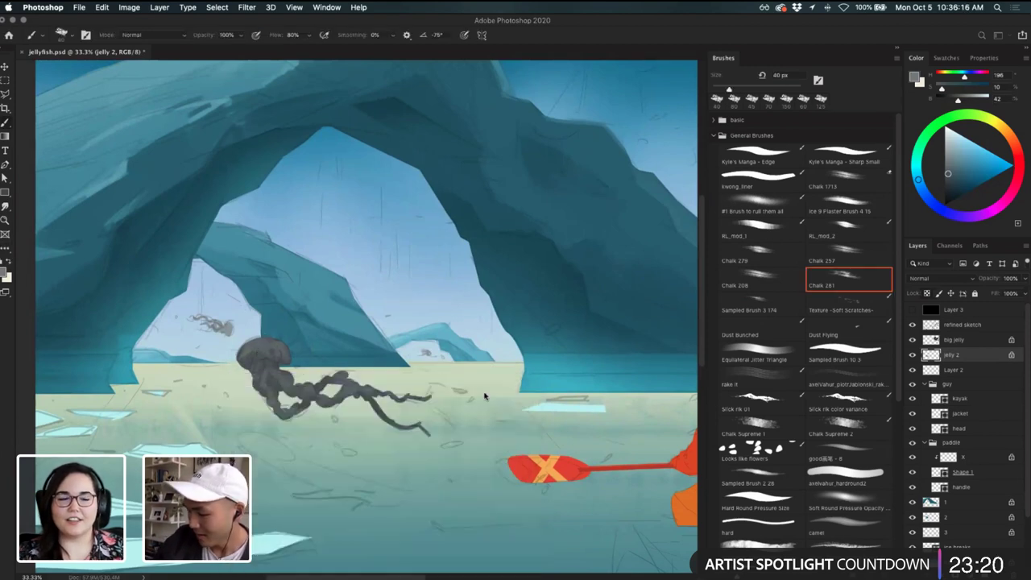
pyautogui.keyDown('alt'); pyautogui.click(294, 383); pyautogui.keyUp('alt')
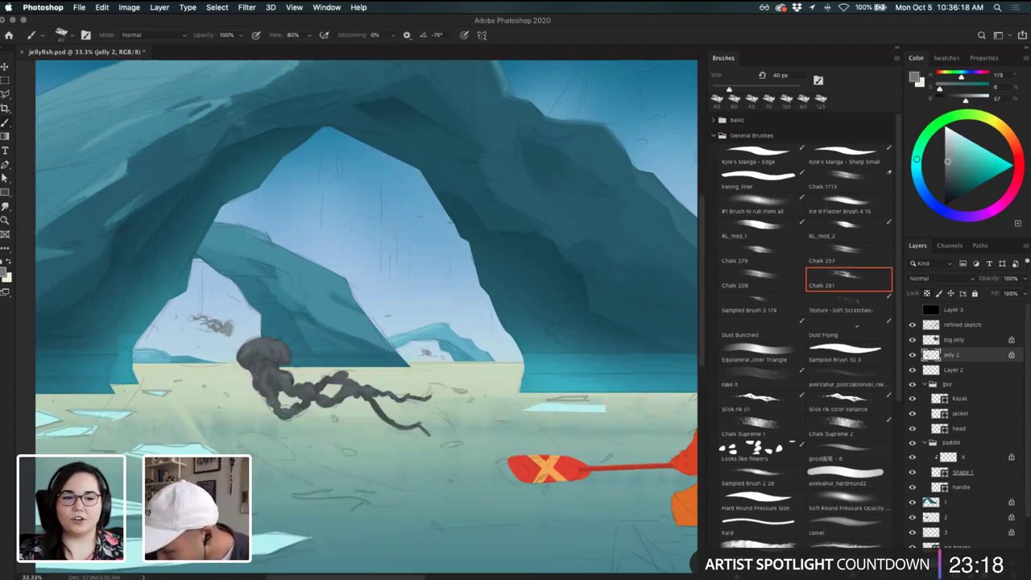
# - Lower the opacity of the refined sketch layer and make the jelly 2 layer active again
pyautogui.click(962, 324)
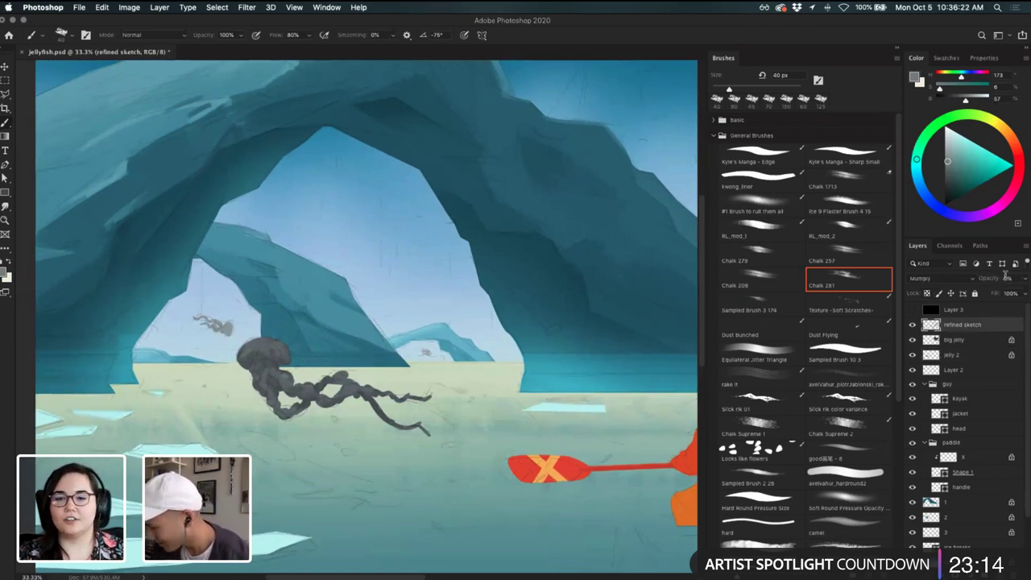
pyautogui.press('v')
pyautogui.click(351, 395)
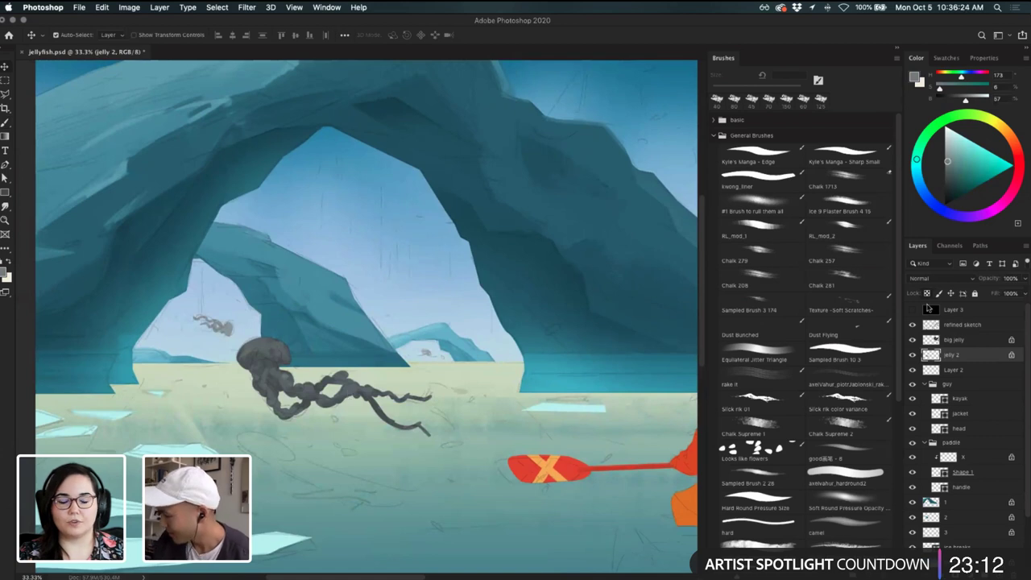
# - Erase parts of the midground jellyfish's tentacle ends to reshape them into thinner tips
pyautogui.press('b')
pyautogui.moveTo(379, 426); pyautogui.dragTo(419, 422)
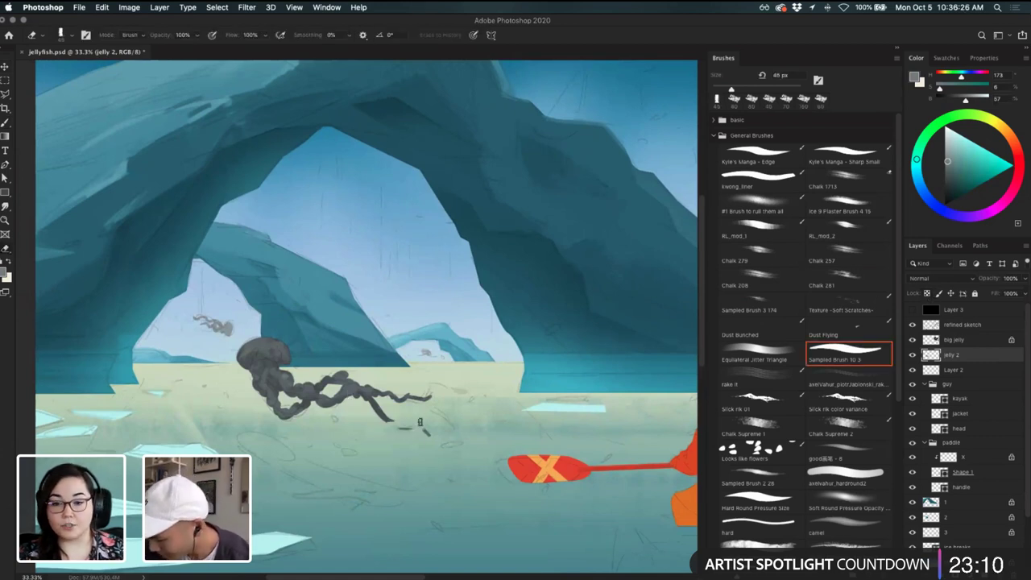
pyautogui.press('super+z')
pyautogui.press('super+z')
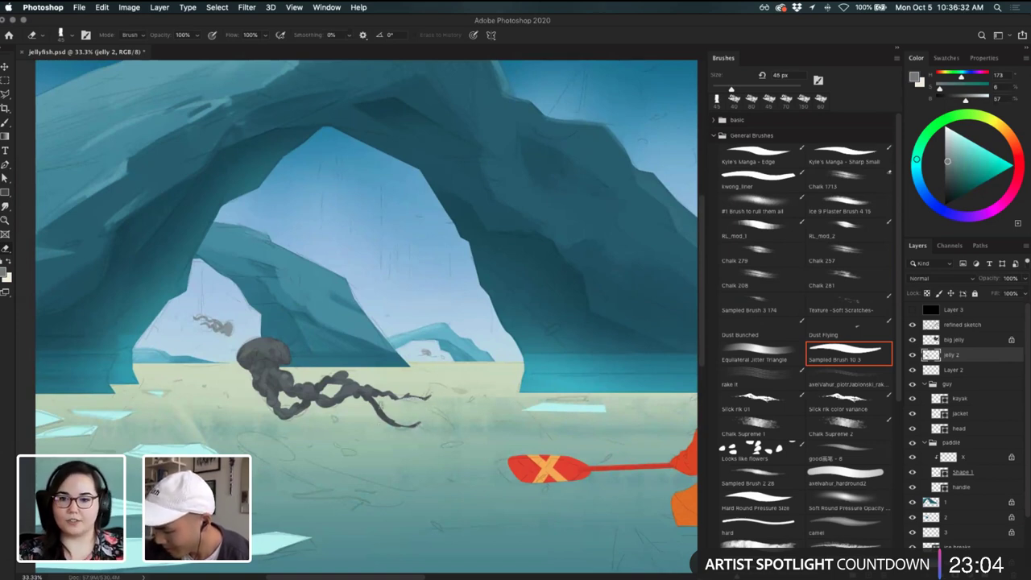
# - Shade the midground jellyfish's tentacles with sampled lighter and darker greys using the 40 px Chalk 281 brush
pyautogui.press('i')
pyautogui.moveTo(333, 403); pyautogui.dragTo(349, 399)
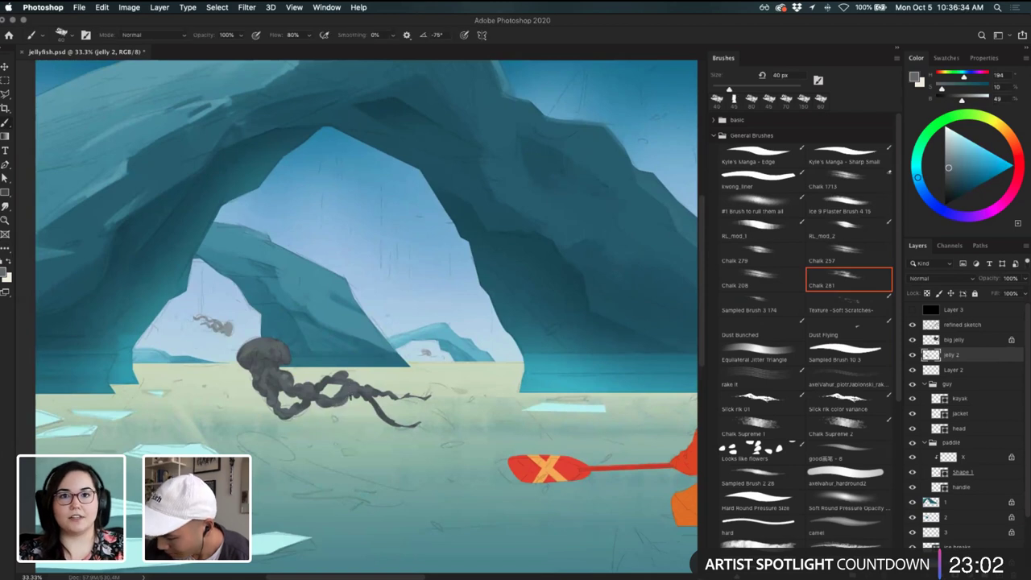
pyautogui.press('super+z')
pyautogui.keyDown('alt'); pyautogui.click(342, 400); pyautogui.keyUp('alt')
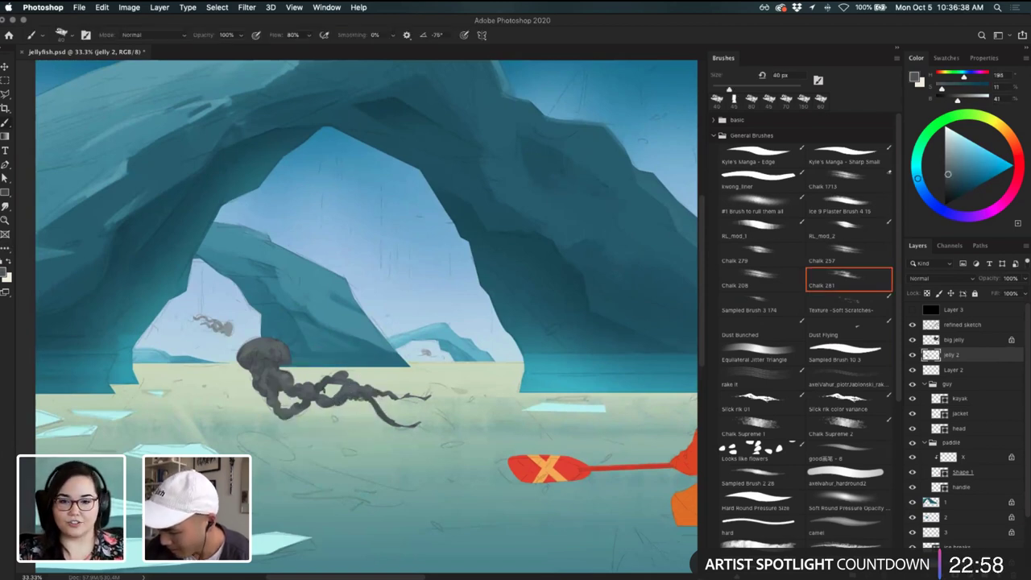
pyautogui.moveTo(323, 393); pyautogui.dragTo(329, 387)
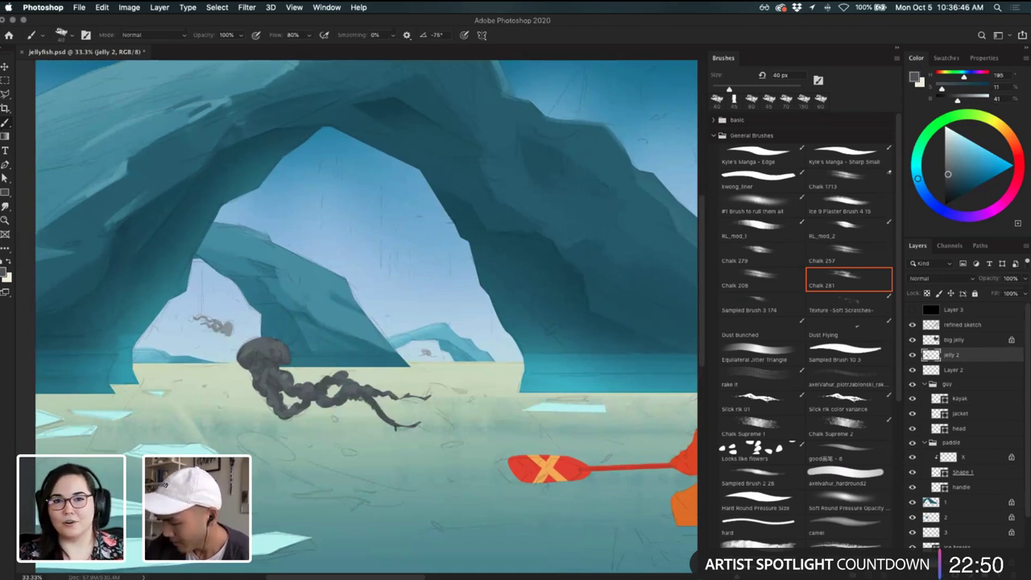
# - Trim the midground jellyfish's tentacle tips with the Eraser, and add more sampled grey shading below its bell
pyautogui.press('e')
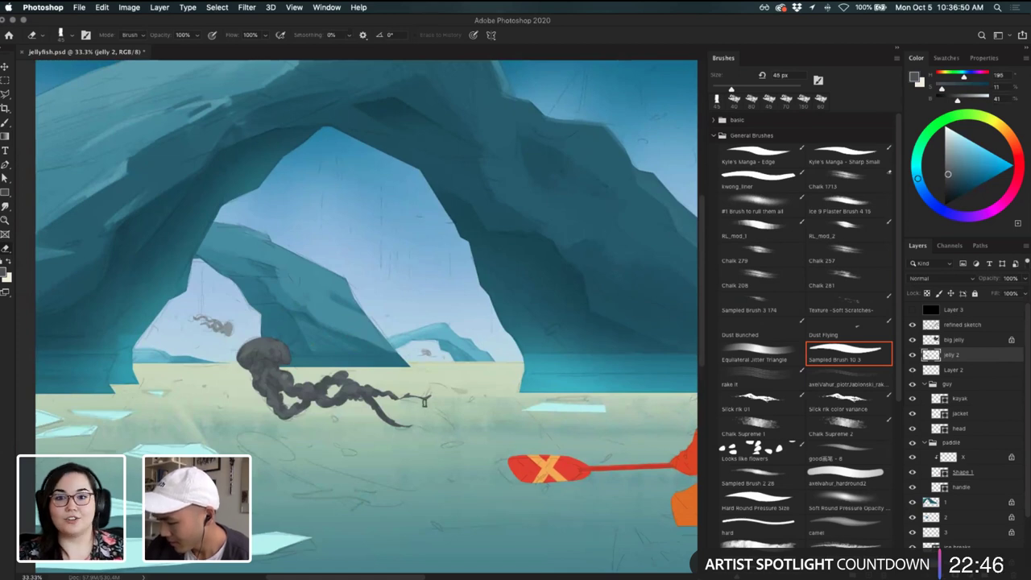
pyautogui.press('b')
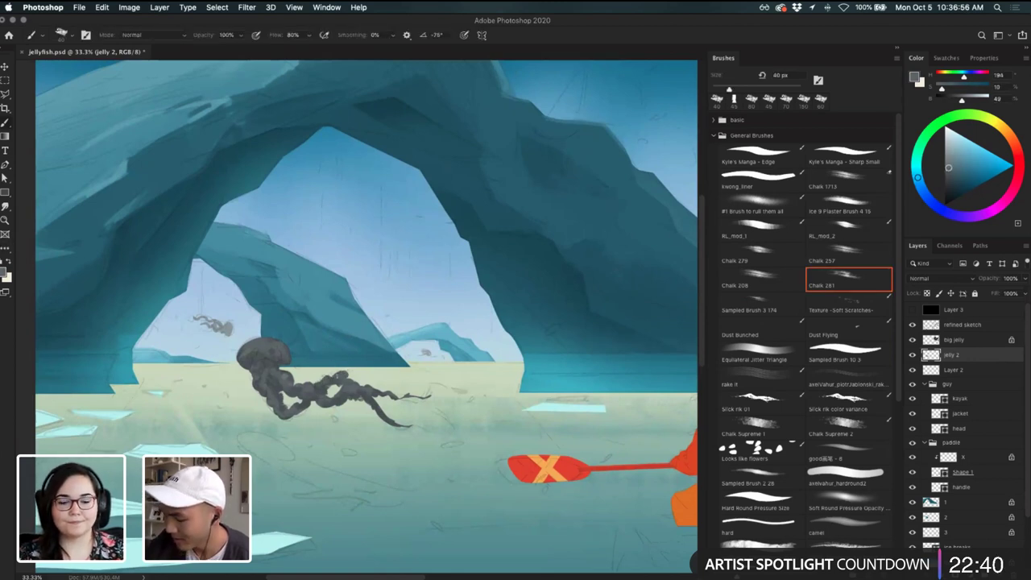
pyautogui.keyDown('alt'); pyautogui.click(273, 369); pyautogui.keyUp('alt')
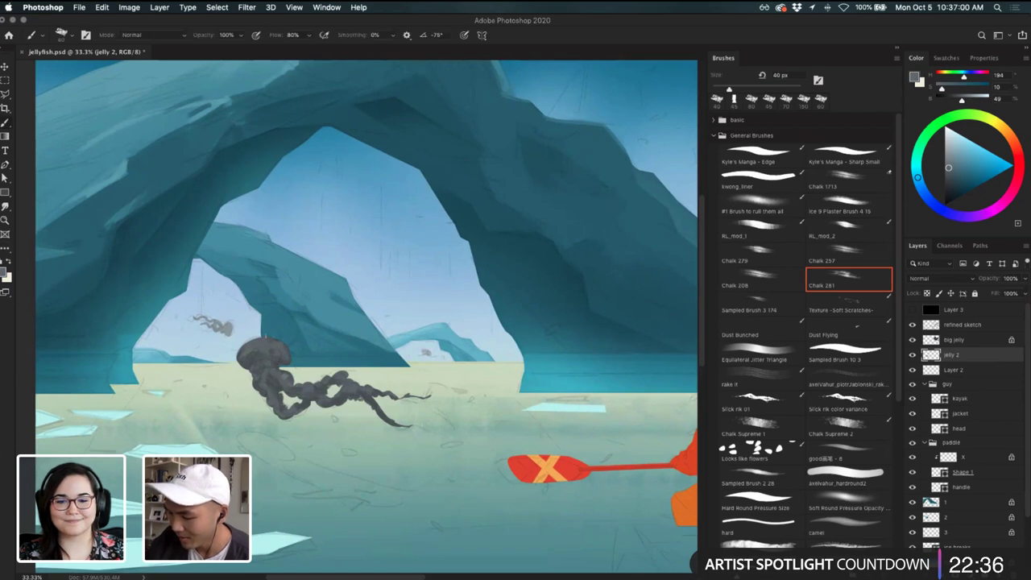
# - Sample a dark grey from the big jellyfish's bell and enlarge the brush to 90 px
pyautogui.hscroll(5, 371, 323)
pyautogui.scroll(2, 370, 322)
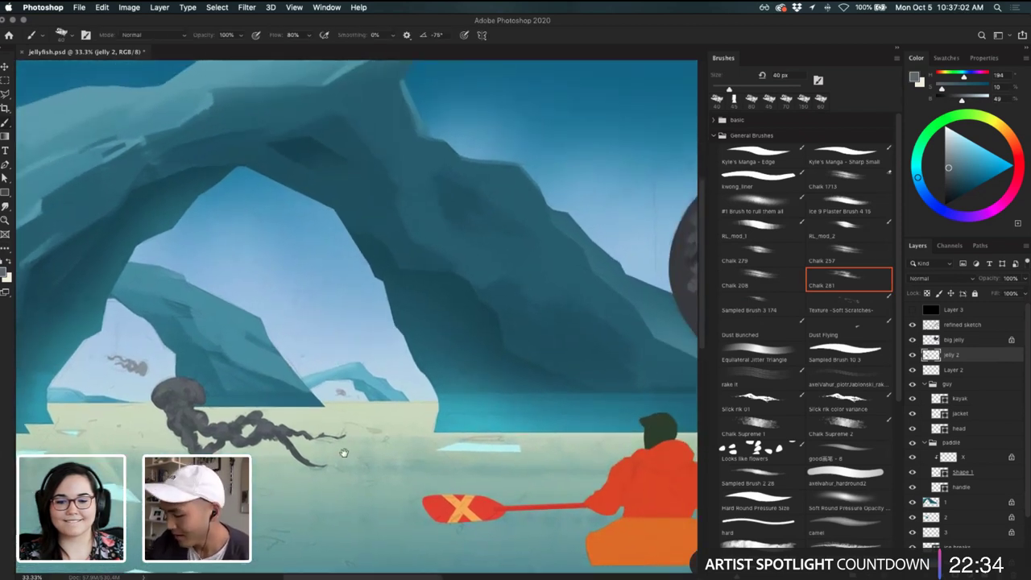
pyautogui.moveTo(343, 394); pyautogui.dragTo(389, 437)
pyautogui.moveTo(537, 425); pyautogui.dragTo(363, 357)
pyautogui.moveTo(556, 400)
pyautogui.mouseDown()
pyautogui.moveTo(488, 432)
pyautogui.moveTo(467, 460)
pyautogui.mouseUp()
pyautogui.keyDown('alt'); pyautogui.click(465, 372); pyautogui.keyUp('alt')
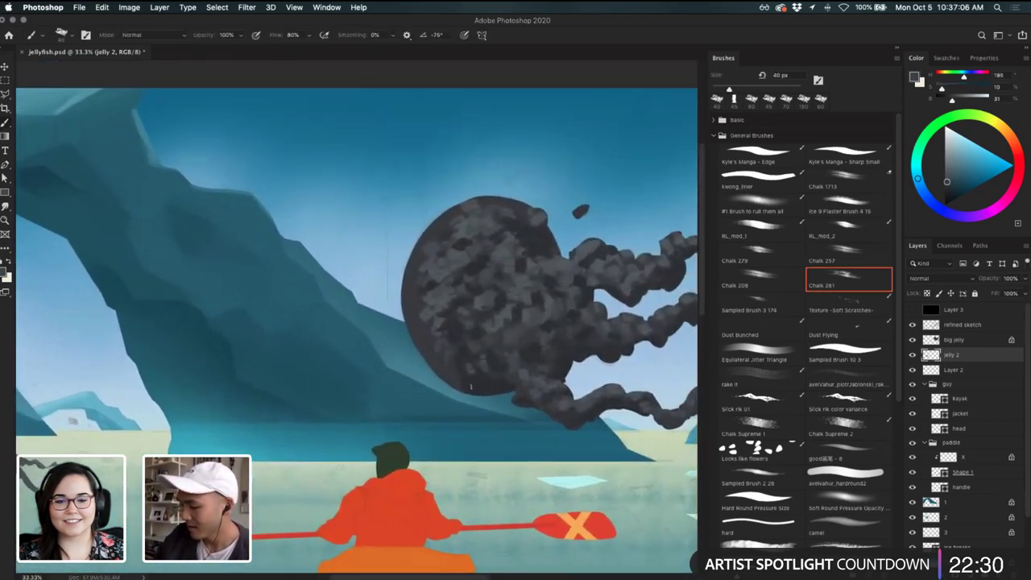
pyautogui.keyDown('alt'); pyautogui.click(472, 372); pyautogui.keyUp('alt')
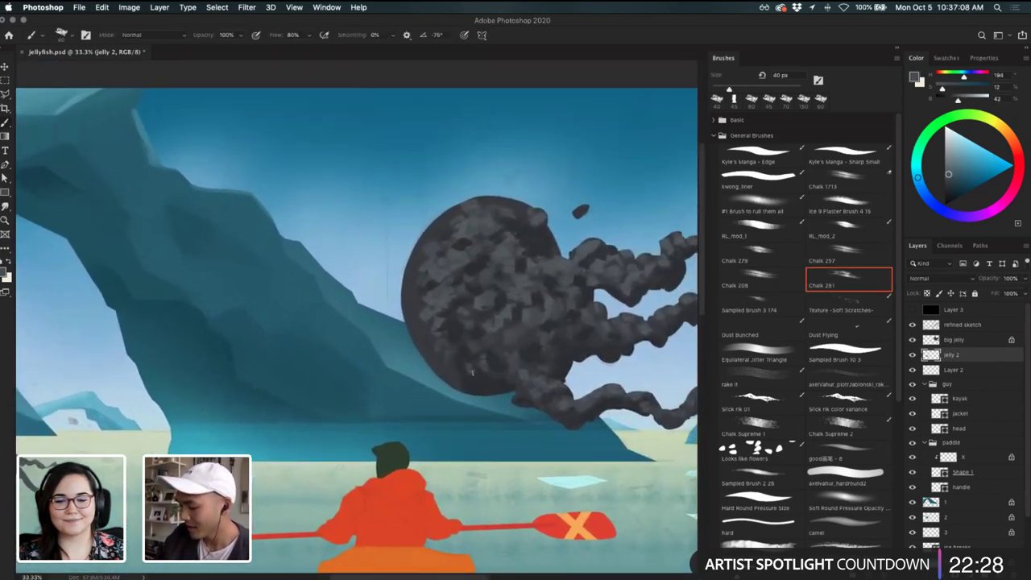
pyautogui.press(']')
pyautogui.press(']')
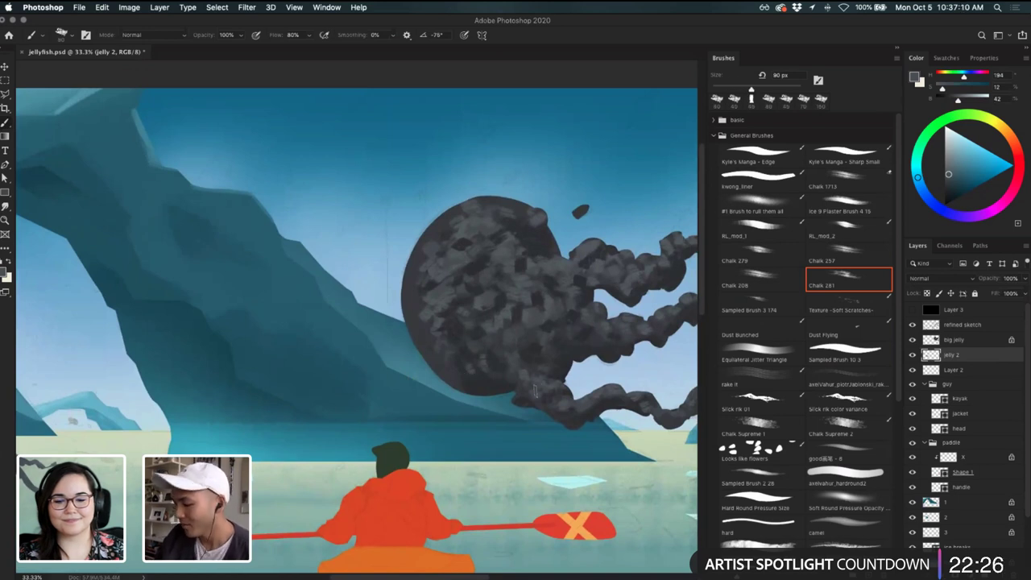
# - Refine the shading of the midground jellyfish's bell with greys sampled from it, using the 90 px chalk brush
pyautogui.moveTo(264, 445)
pyautogui.mouseDown()
pyautogui.moveTo(515, 409)
pyautogui.moveTo(439, 443)
pyautogui.moveTo(469, 415)
pyautogui.mouseUp()
pyautogui.press('super+z')
pyautogui.press('super+z')
pyautogui.moveTo(281, 396); pyautogui.dragTo(379, 404)
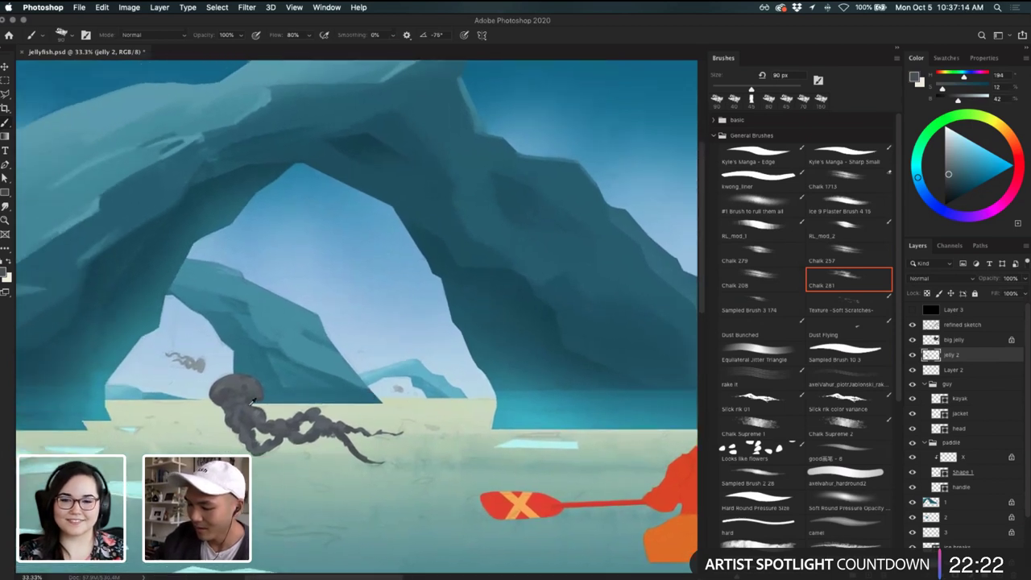
pyautogui.keyDown('alt'); pyautogui.click(249, 408); pyautogui.keyUp('alt')
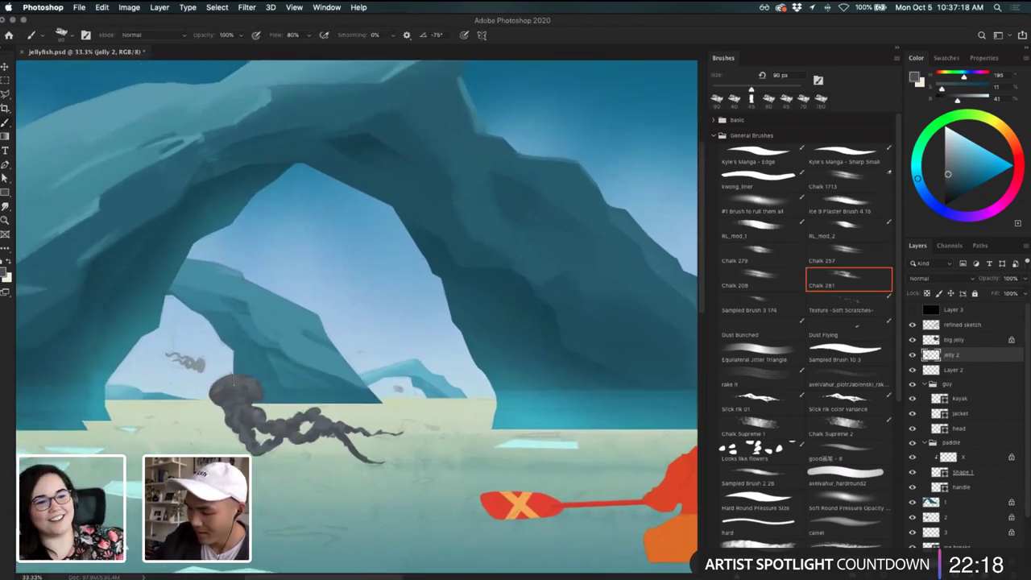
pyautogui.hscroll(2, 434, 387)
pyautogui.hscroll(1, 433, 387)
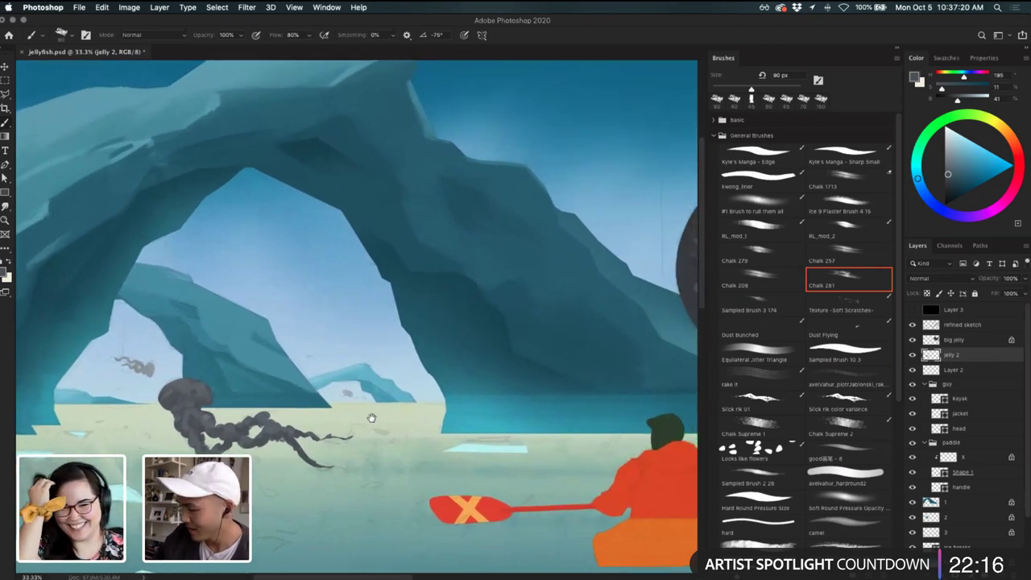
pyautogui.press('i')
pyautogui.keyDown('alt'); pyautogui.click(206, 382); pyautogui.keyUp('alt')
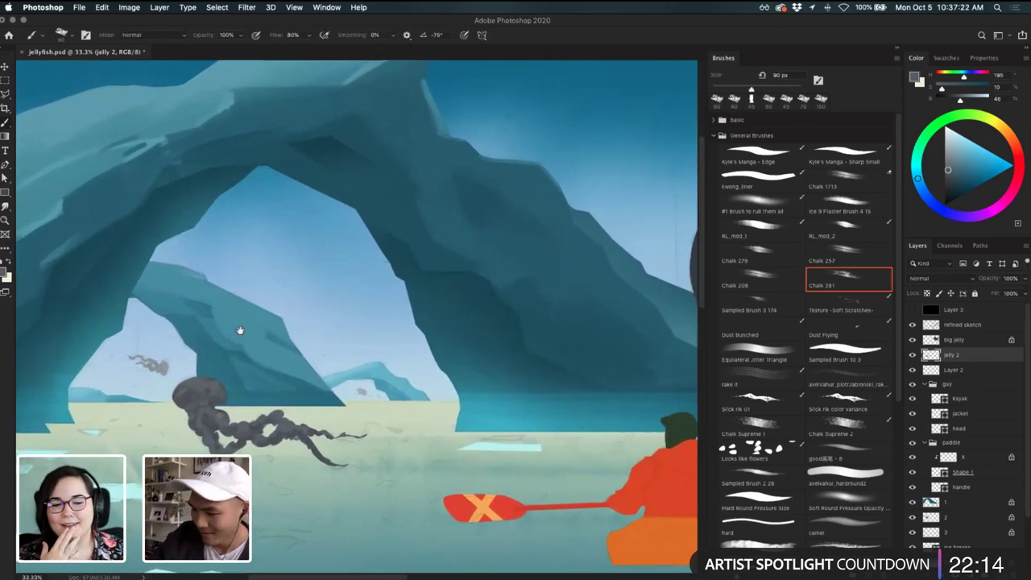
# - Erase along the small distant jellyfish's tentacles on Layer 2 to thin them, reducing the eraser to 15 px
pyautogui.moveTo(239, 331); pyautogui.dragTo(310, 345)
pyautogui.press('v')
pyautogui.click(247, 403)
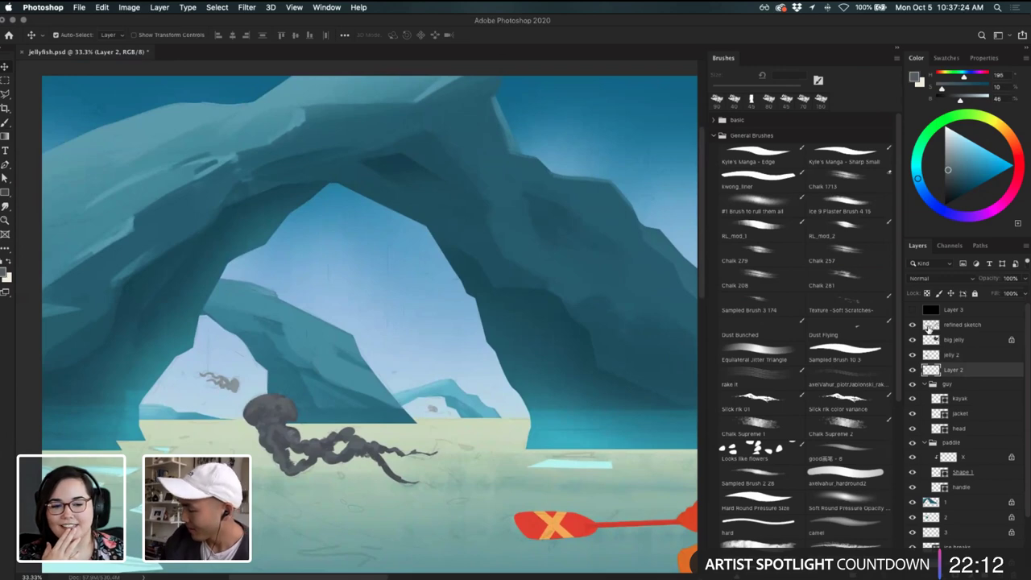
pyautogui.press('e')
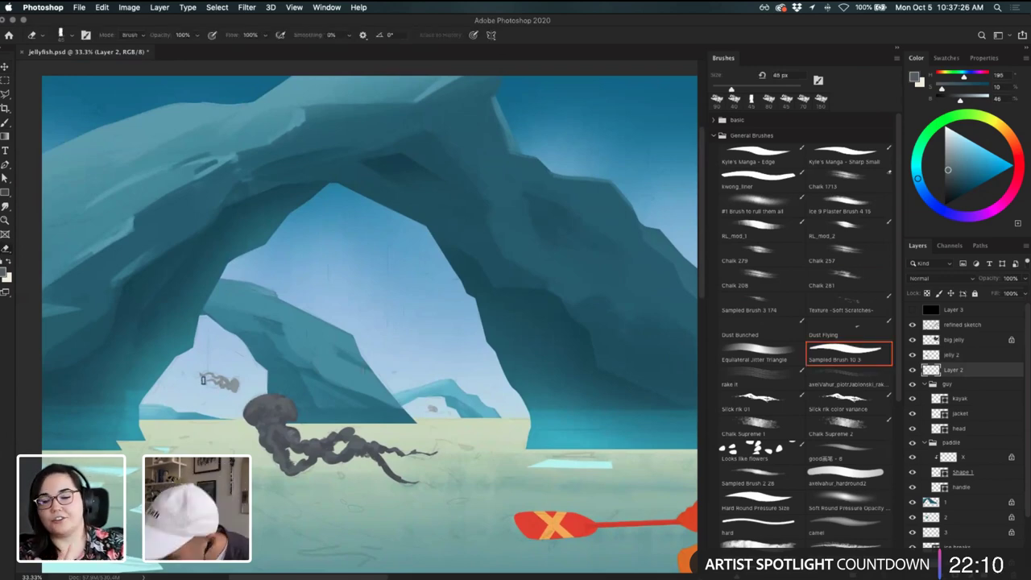
pyautogui.press('super+equal')
pyautogui.press('super+equal')
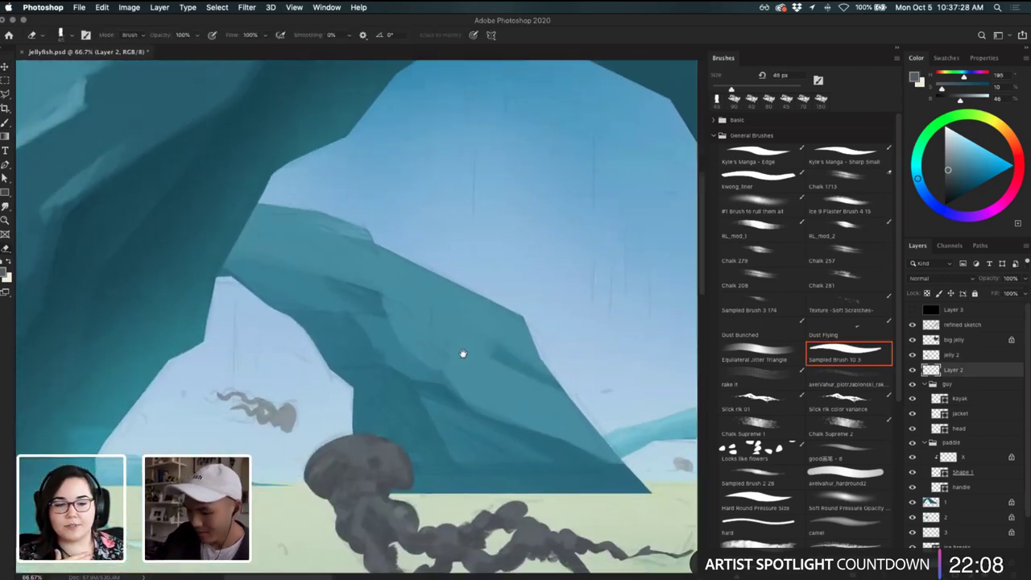
pyautogui.moveTo(462, 353); pyautogui.dragTo(564, 341)
pyautogui.press('[')
pyautogui.press('[')
pyautogui.press('[')
pyautogui.press('[')
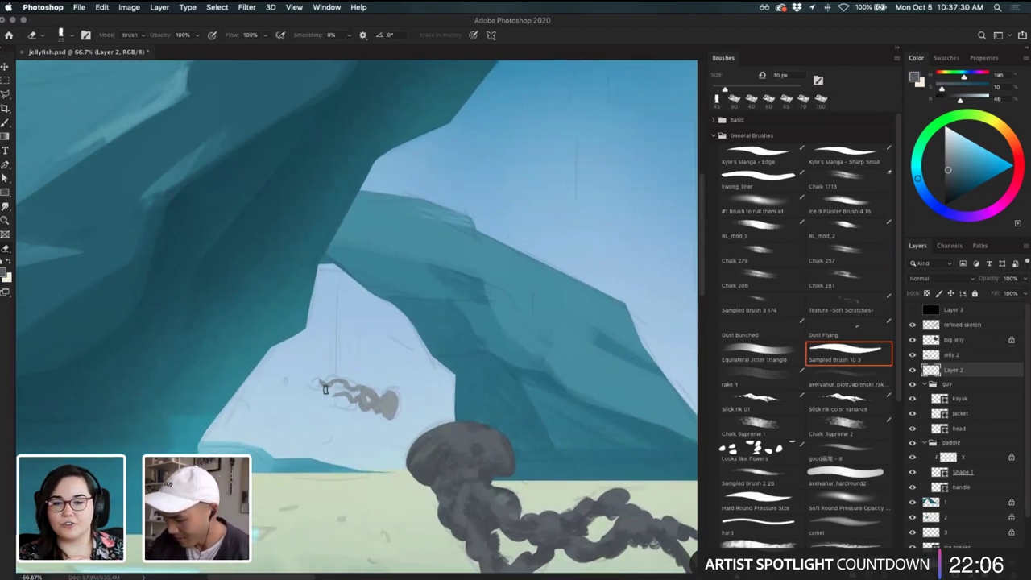
pyautogui.press('[')
pyautogui.press('[')
pyautogui.press('[')
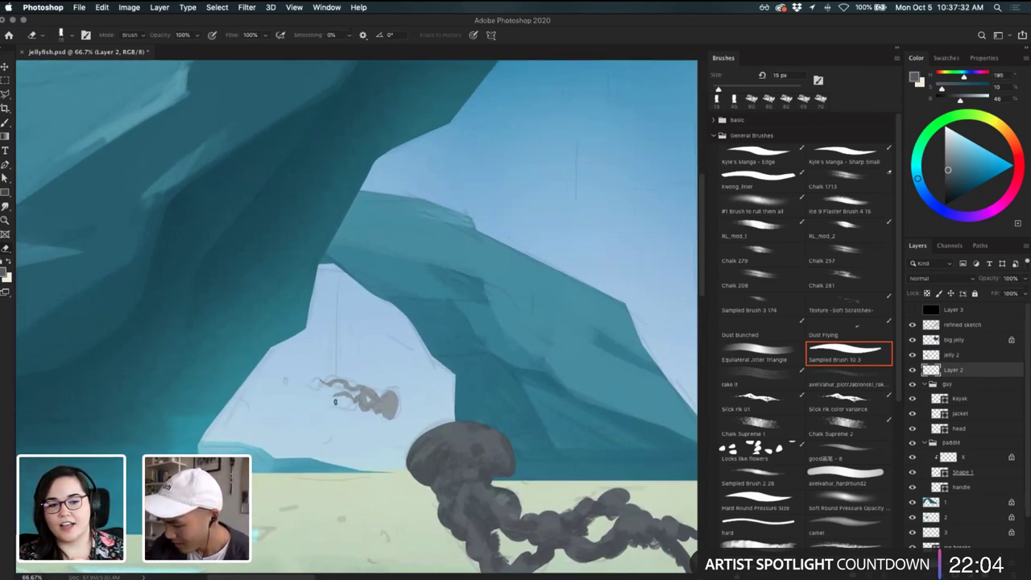
pyautogui.moveTo(334, 401); pyautogui.dragTo(352, 409)
# - Paint the distant jellyfish's tentacles and bell in light grey with Sampled Brush 10 3, at 8 px and then 20 px
pyautogui.press('b')
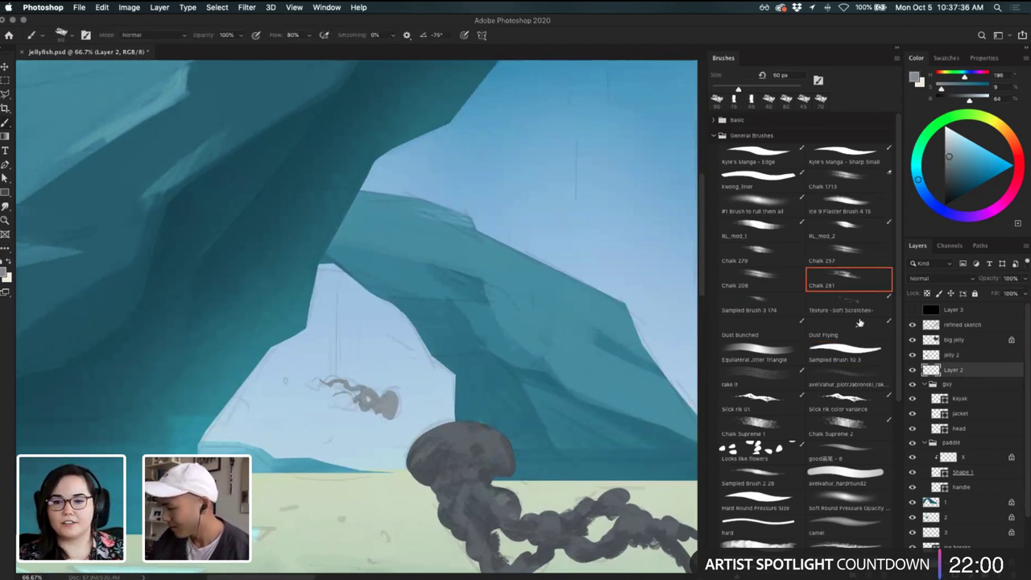
pyautogui.click(871, 358)
pyautogui.press('[')
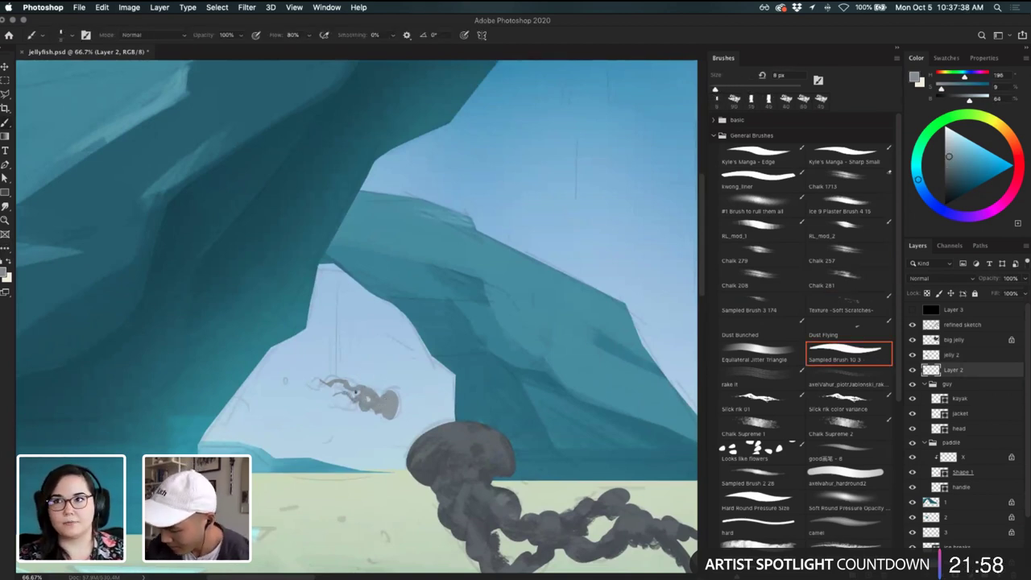
pyautogui.press(']')
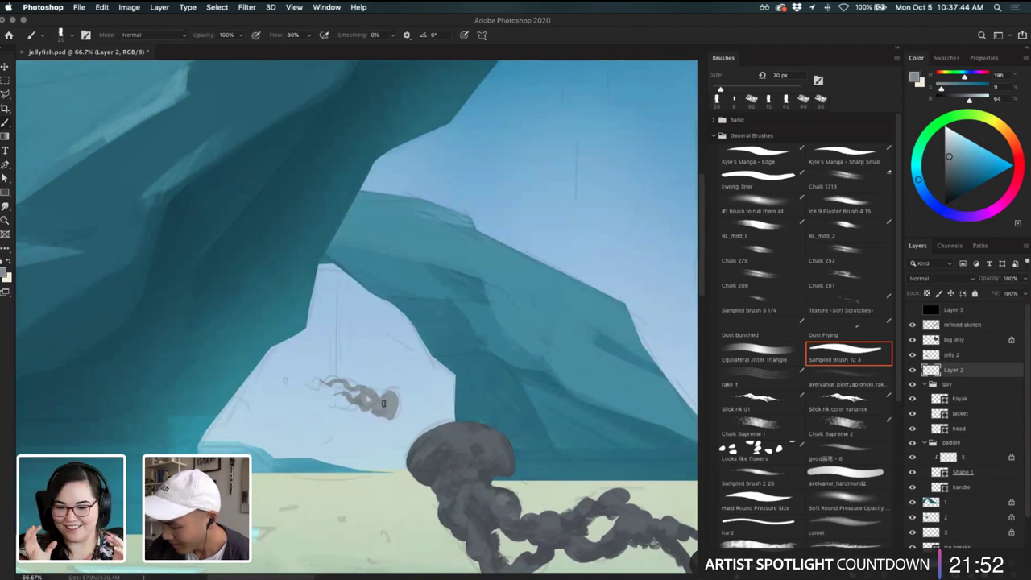
# - Set the foreground to a darker grey (H 196, S 11, B 55) and lock Layer 2's transparent pixels
pyautogui.click(4, 272)
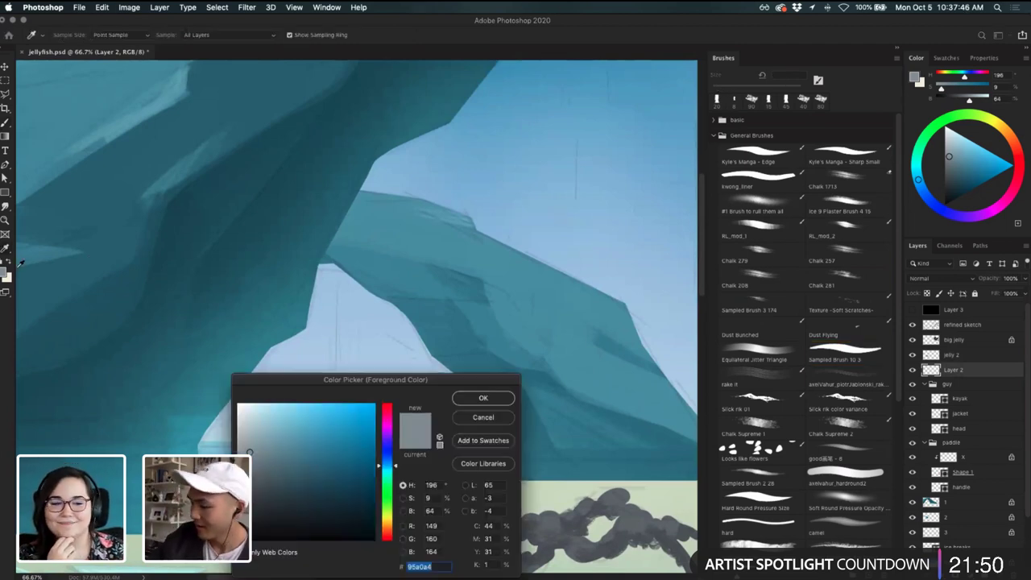
pyautogui.moveTo(253, 442); pyautogui.dragTo(253, 465)
pyautogui.press('Return')
pyautogui.click(849, 355)
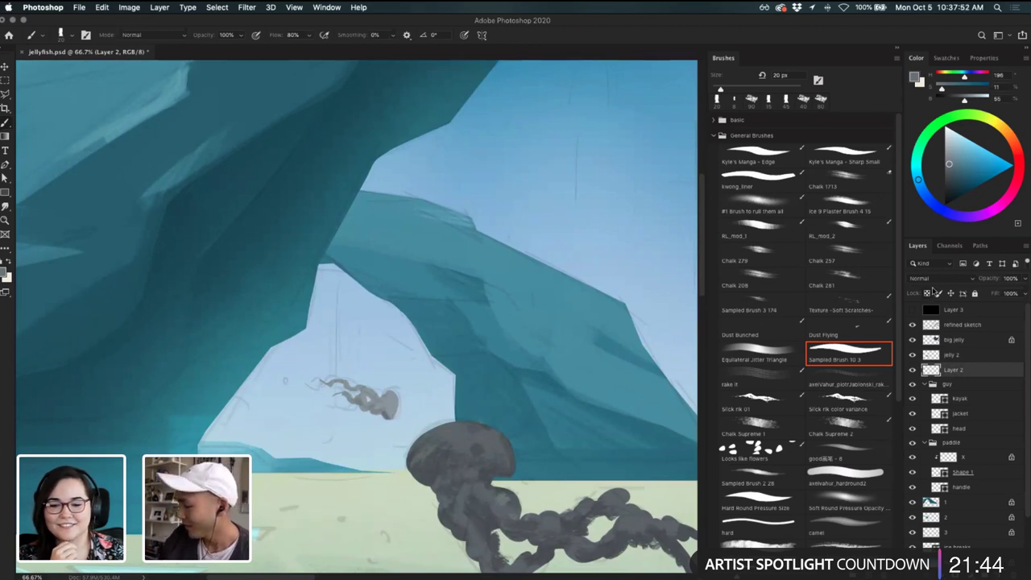
pyautogui.click(928, 293)
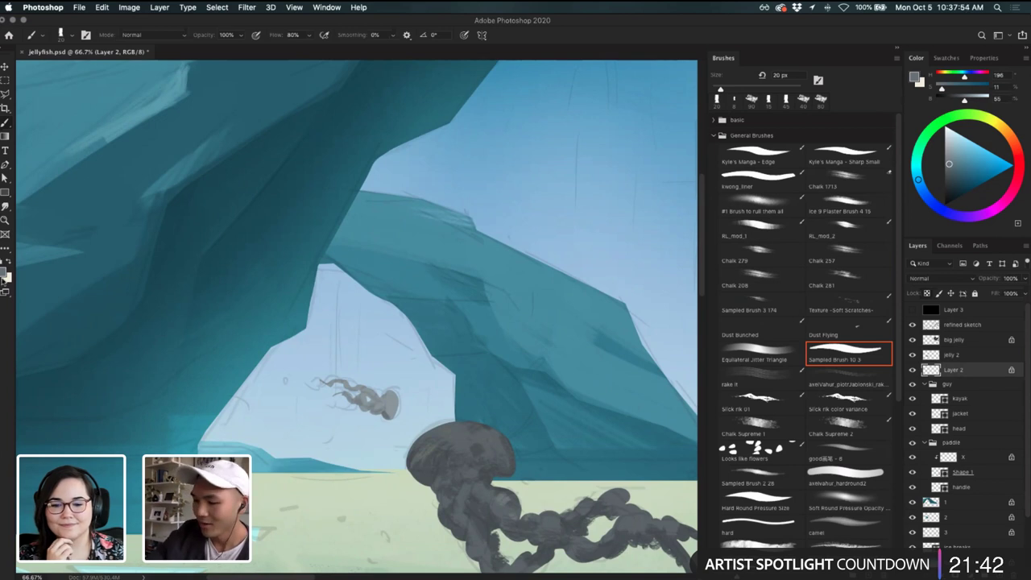
pyautogui.click(5, 276)
pyautogui.click(483, 417)
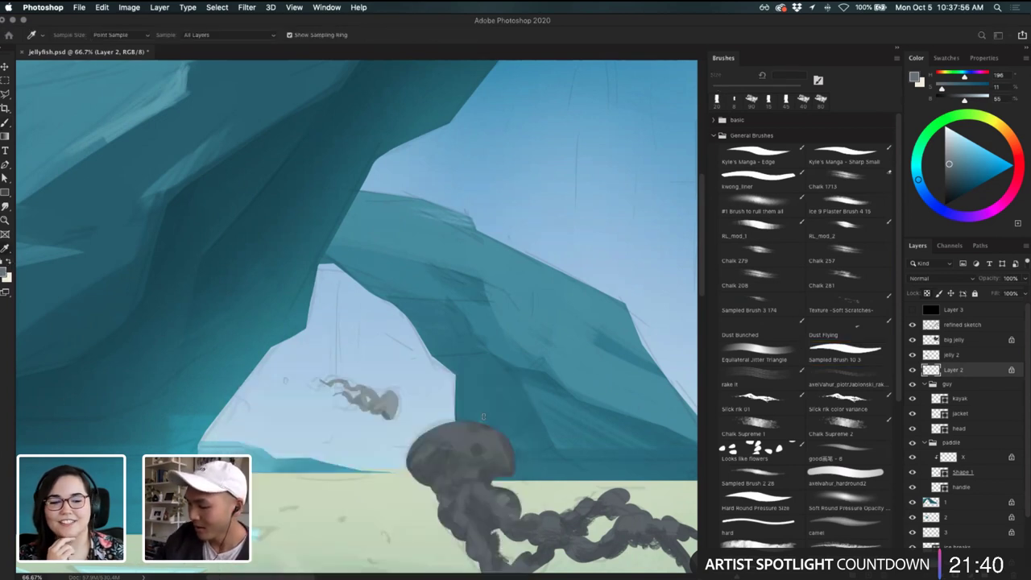
# - Shade the distant jellyfish's bell and upper tentacles in the darker grey with an enlarged Sampled Brush 10 3
pyautogui.press('b')
pyautogui.press(']')
pyautogui.press(']')
pyautogui.press(']')
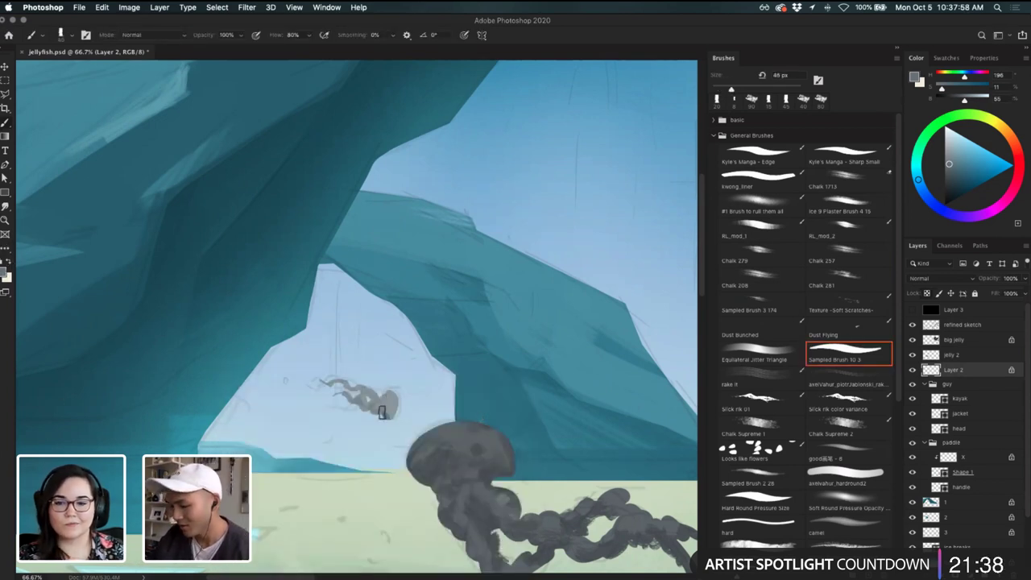
pyautogui.press('super+z')
pyautogui.moveTo(383, 409); pyautogui.dragTo(386, 414)
pyautogui.press('super+z')
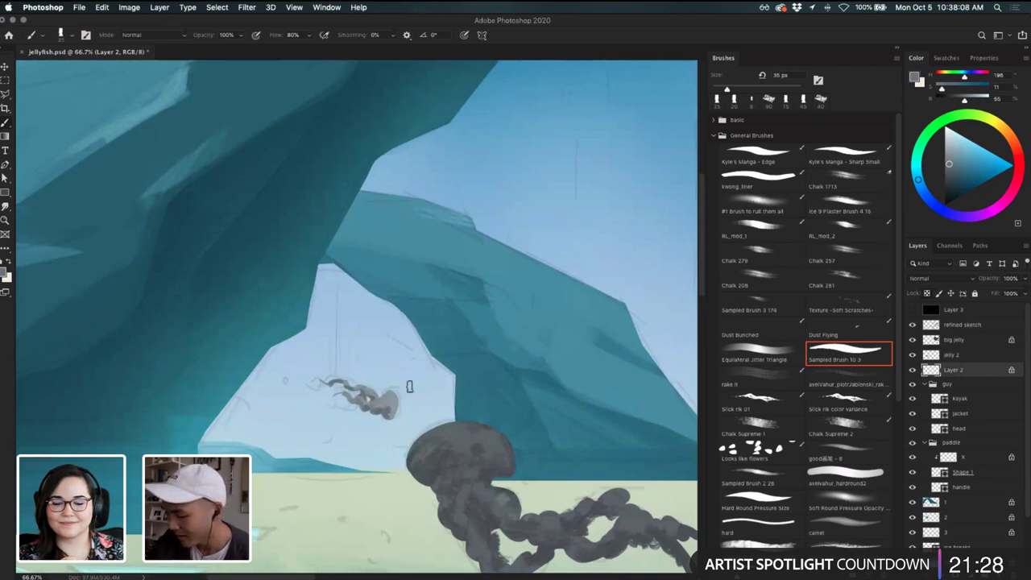
# - Sample a lighter grey and brush over the distant jellyfish's bell with Chalk 257 reduced to 80 px
pyautogui.keyDown('alt'); pyautogui.click(415, 404); pyautogui.keyUp('alt')
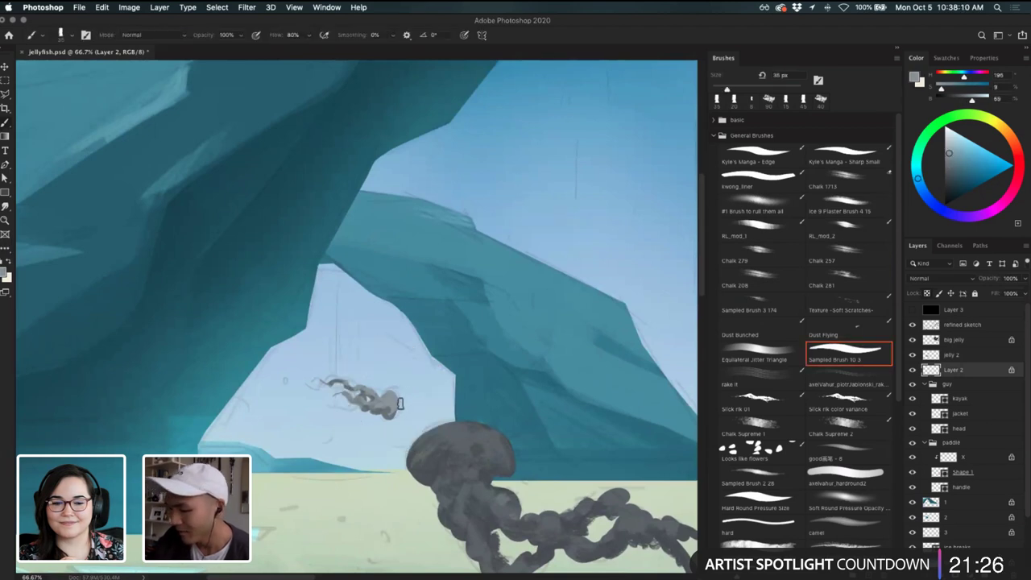
pyautogui.click(844, 255)
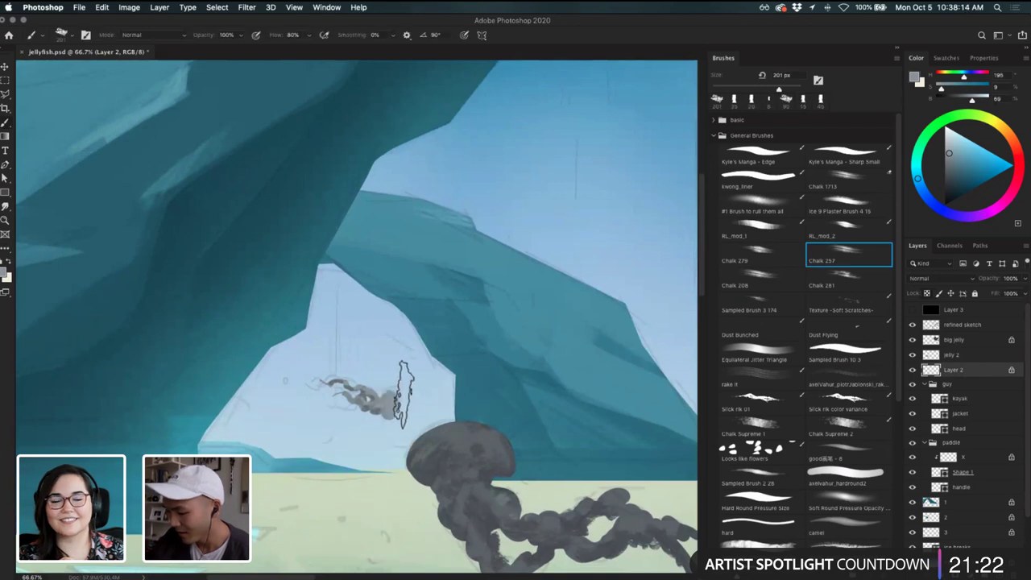
pyautogui.press('super+z')
pyautogui.press('[')
pyautogui.press('[')
pyautogui.press('[')
pyautogui.press('[')
pyautogui.press('[')
pyautogui.press('[')
pyautogui.moveTo(392, 394); pyautogui.dragTo(388, 407)
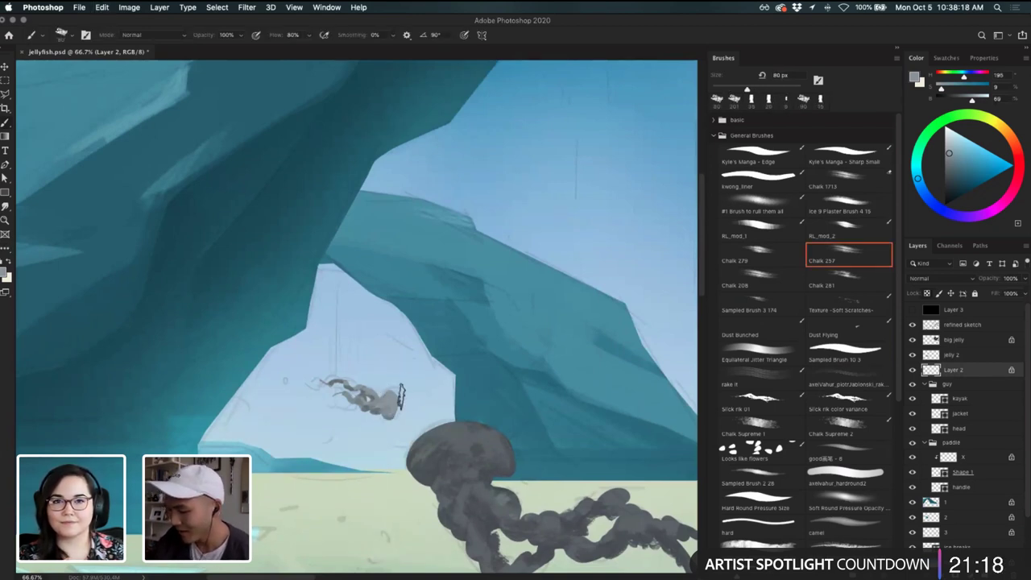
# - Set the foreground to H 195, S 13, B 64 and blend it over the distant jellyfish's bell
pyautogui.click(6, 274)
pyautogui.click(256, 451)
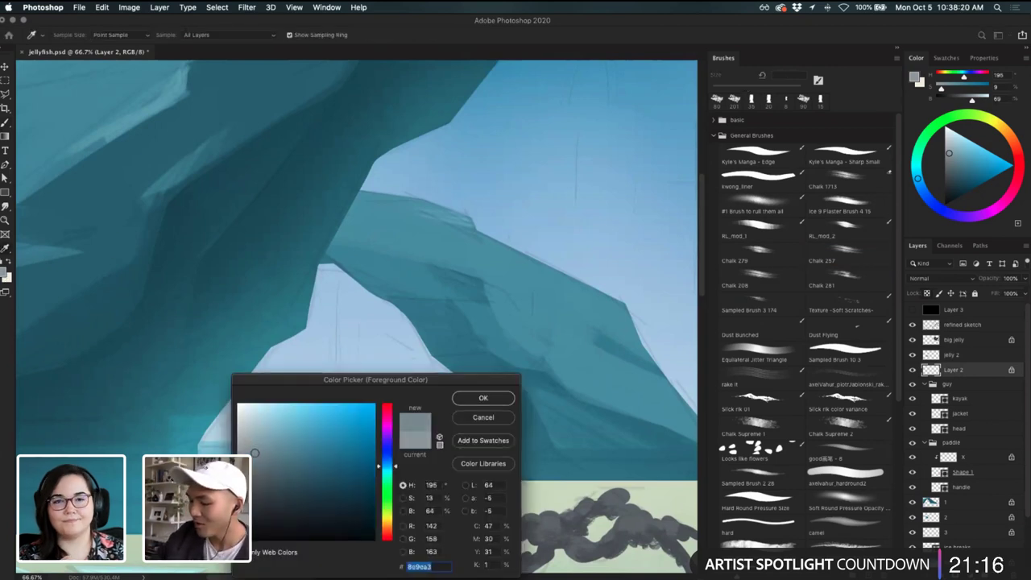
pyautogui.click(483, 398)
pyautogui.moveTo(401, 398); pyautogui.dragTo(381, 425)
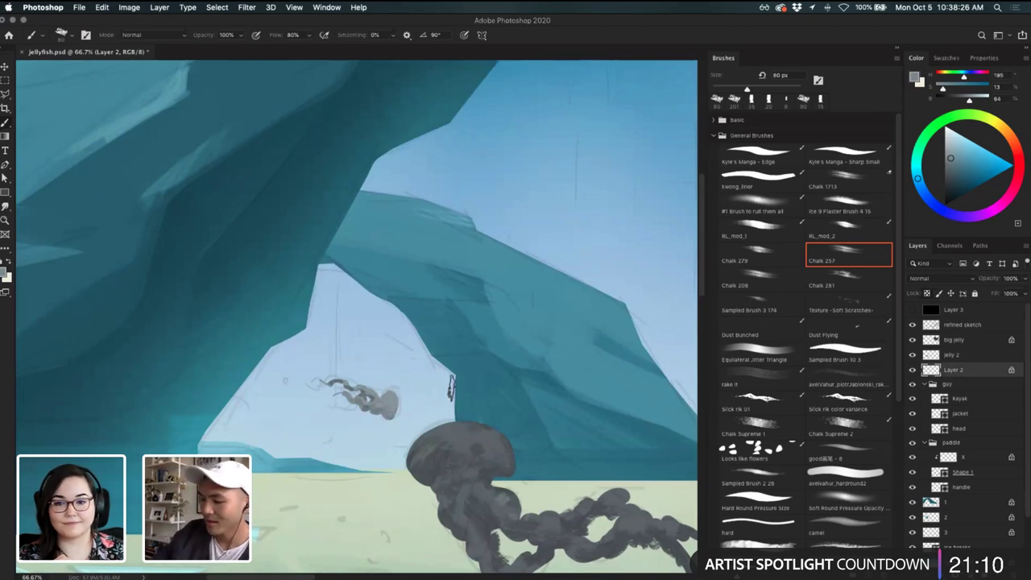
# - Select the midground jellyfish's layer, jelly 2, and sample a dark grey from its tentacles
pyautogui.moveTo(488, 397); pyautogui.dragTo(303, 287)
pyautogui.press('super+minus')
pyautogui.press('super+minus')
pyautogui.press('super+equal')
pyautogui.press('super+equal')
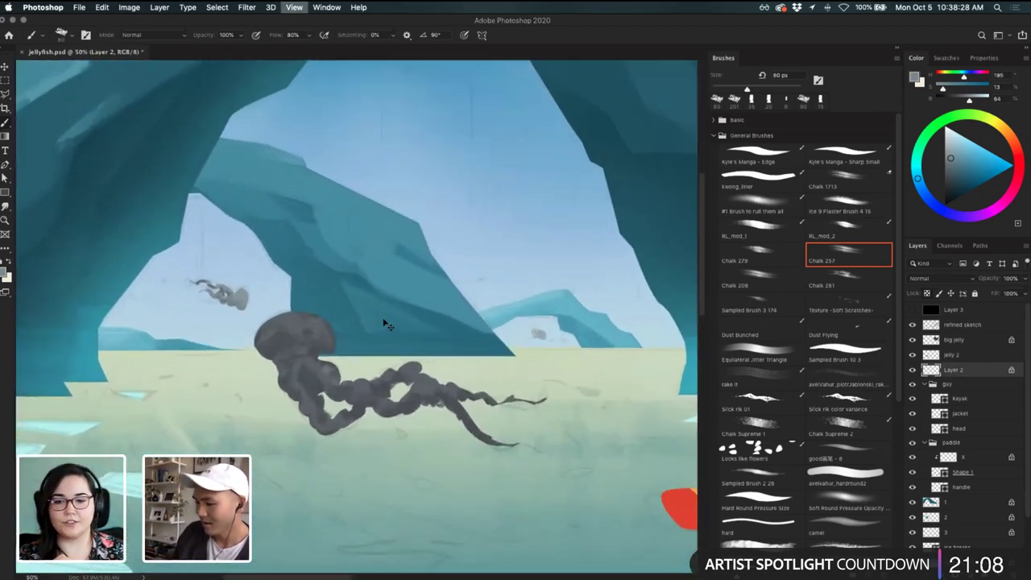
pyautogui.press('v')
pyautogui.click(298, 382)
pyautogui.press('i')
pyautogui.click(303, 407)
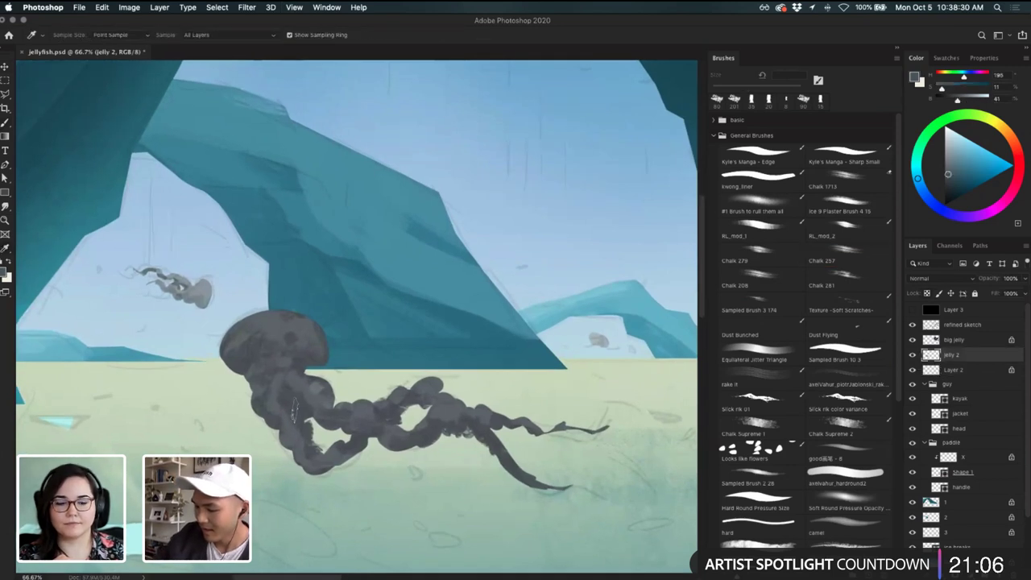
# - Paint dark shading on the midground jellyfish's upper tentacles with Chalk 257 at 40 px
pyautogui.press('b')
pyautogui.press('[')
pyautogui.press('[')
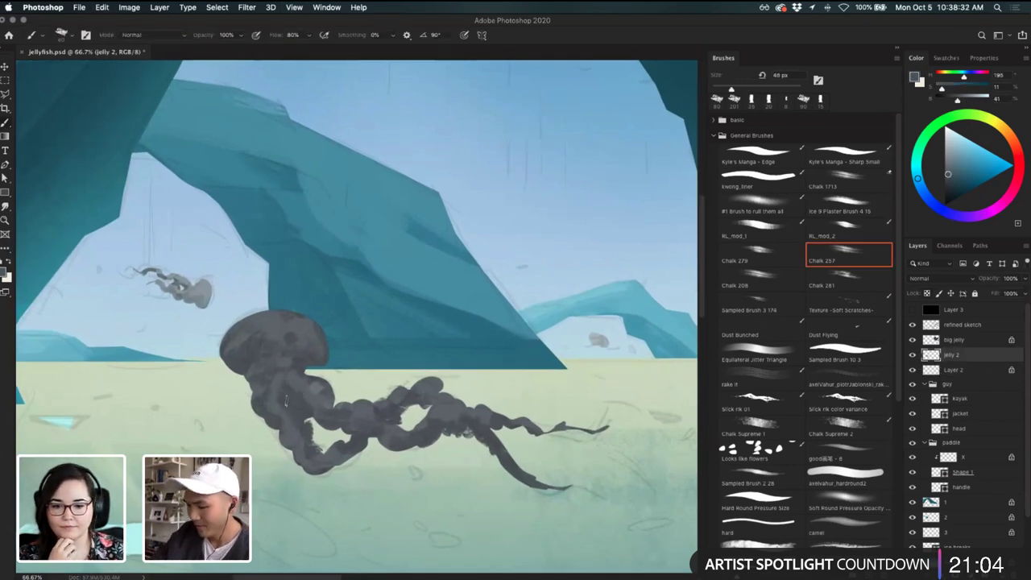
pyautogui.press('super+z')
pyautogui.moveTo(282, 407); pyautogui.dragTo(268, 423)
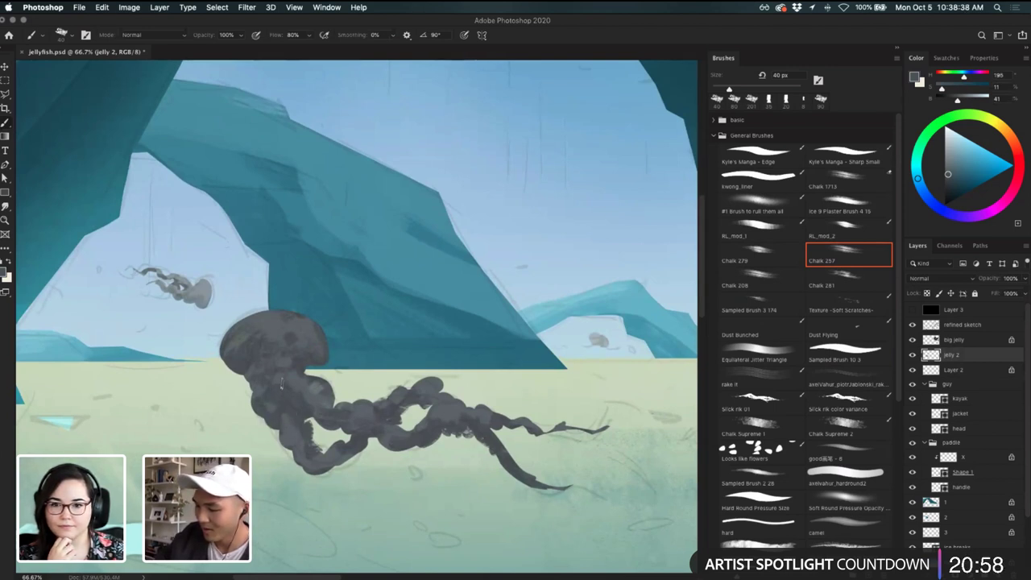
# - Refine the light and dark patches on the midground jellyfish's tentacles with greys sampled from them
pyautogui.keyDown('alt'); pyautogui.click(270, 383); pyautogui.keyUp('alt')
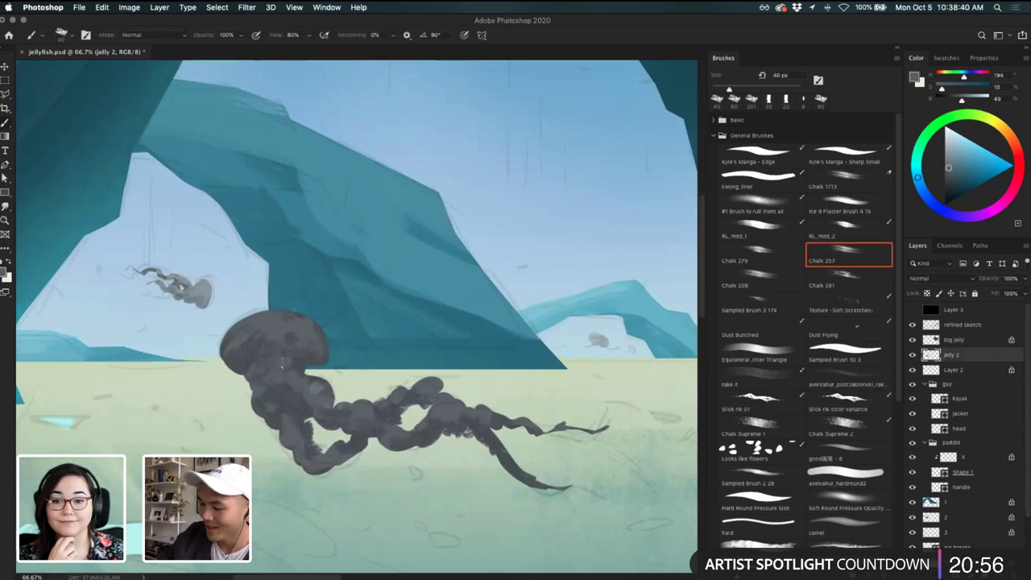
pyautogui.press('alt')
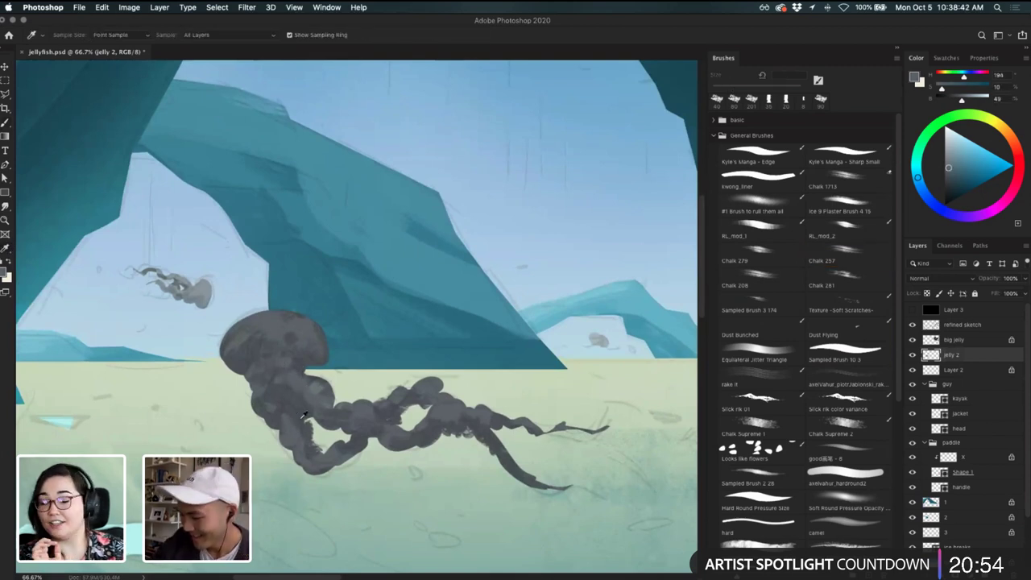
pyautogui.keyDown('alt'); pyautogui.click(304, 416); pyautogui.keyUp('alt')
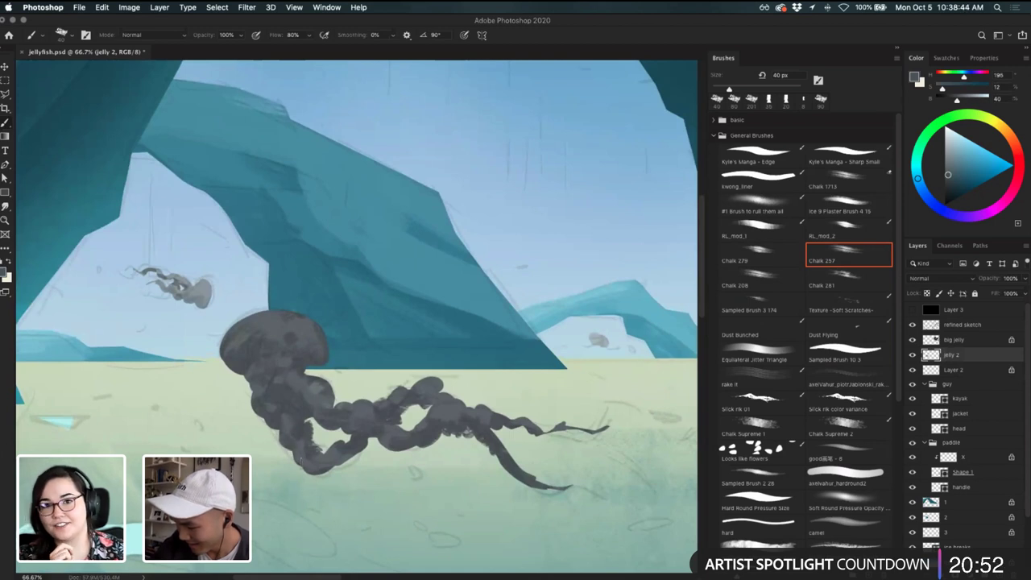
pyautogui.moveTo(346, 454); pyautogui.dragTo(340, 460)
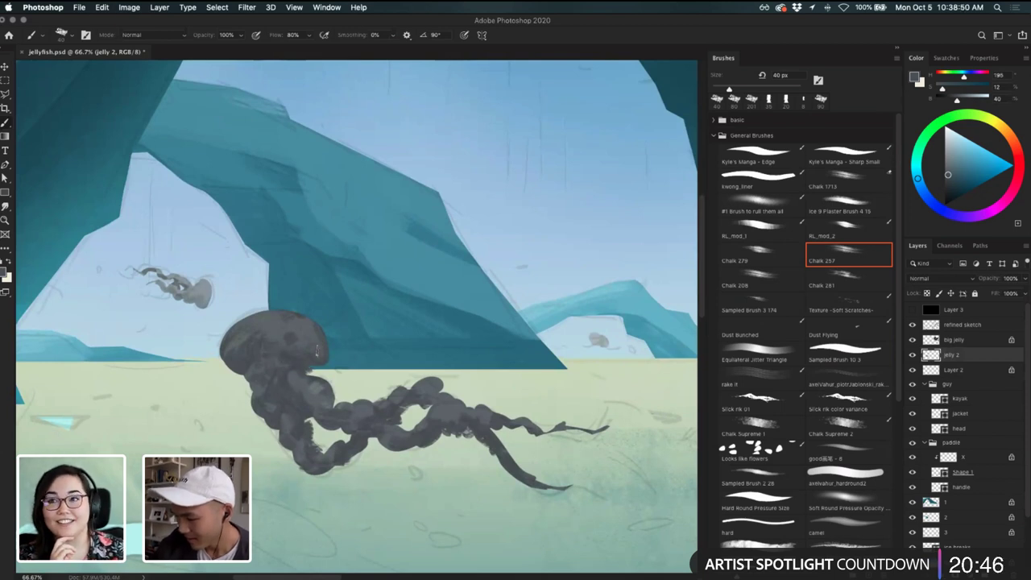
# - Choose a darker blue-grey and deepen the shadows under the midground jellyfish's bell and along its tentacles, undoing unwanted strokes
pyautogui.press('i')
pyautogui.click(276, 355)
pyautogui.click(6, 274)
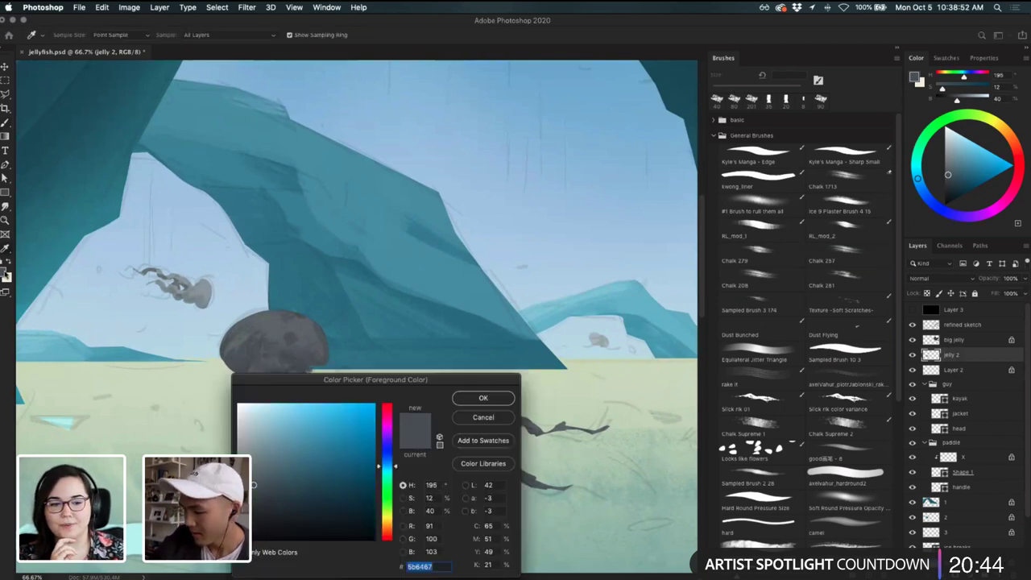
pyautogui.click(257, 498)
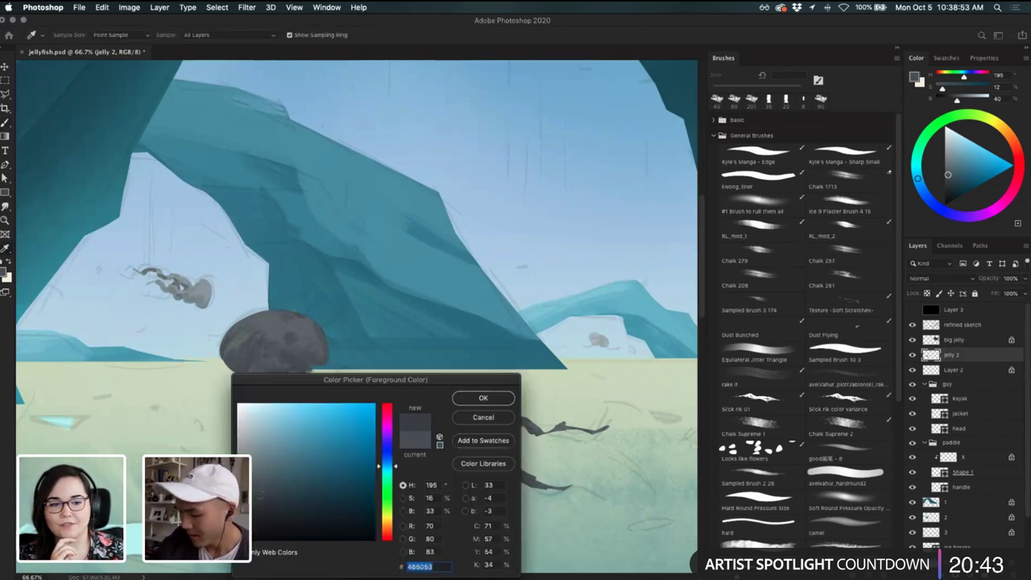
pyautogui.click(483, 398)
pyautogui.press('b')
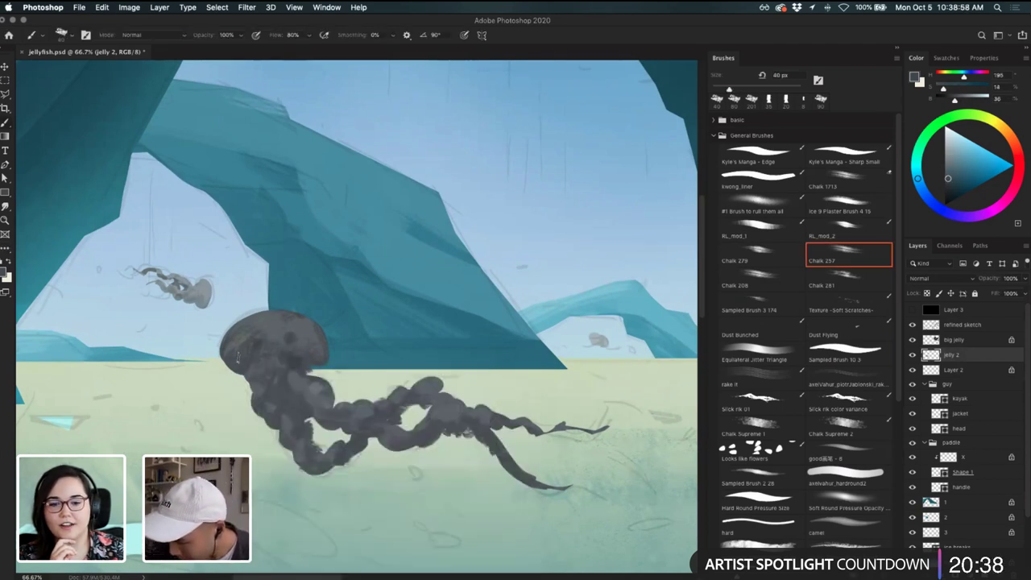
pyautogui.press('super+z')
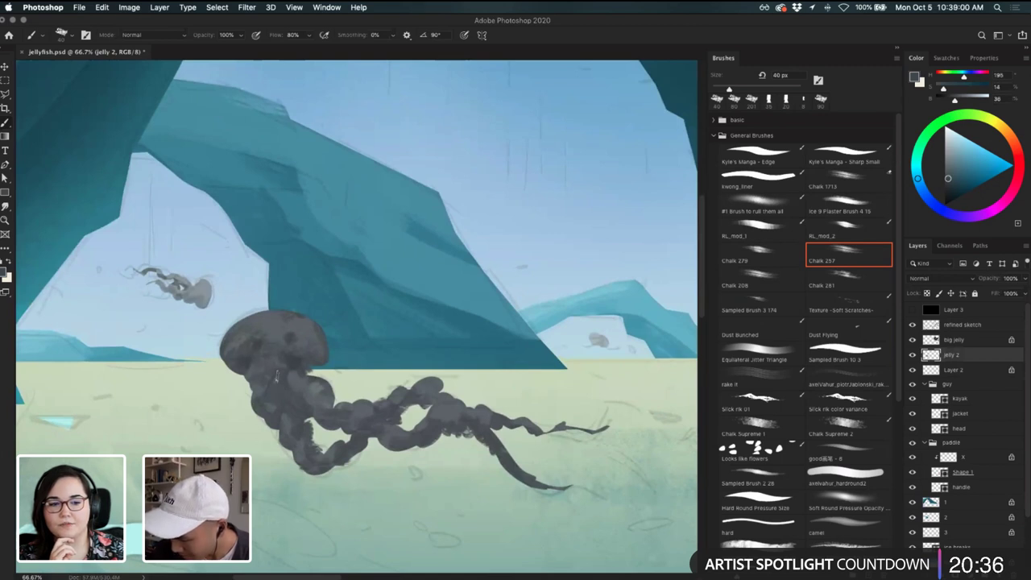
pyautogui.moveTo(276, 380); pyautogui.dragTo(282, 366)
pyautogui.press('super+z')
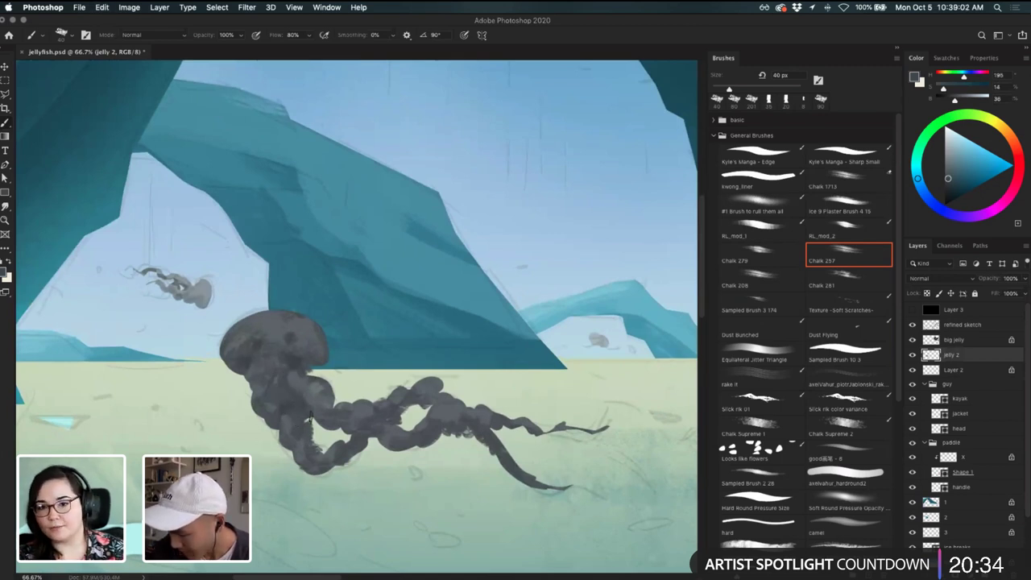
pyautogui.scroll(-3, 311, 435)
pyautogui.hscroll(4, 311, 434)
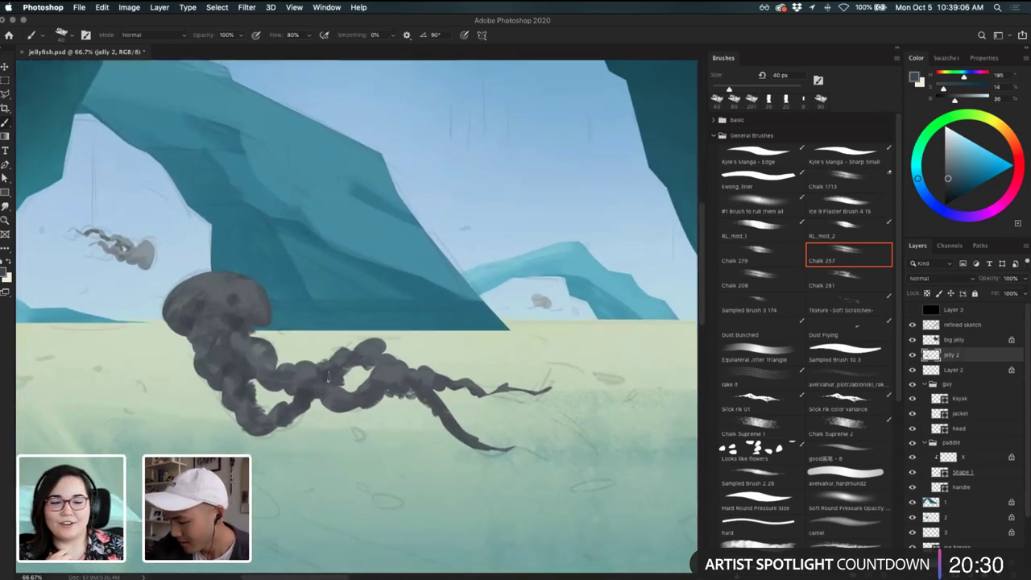
# - Select the big jelly layer and add a new layer clipped to it
pyautogui.press('super+minus')
pyautogui.press('super+minus')
pyautogui.press('super+minus')
pyautogui.press('super+minus')
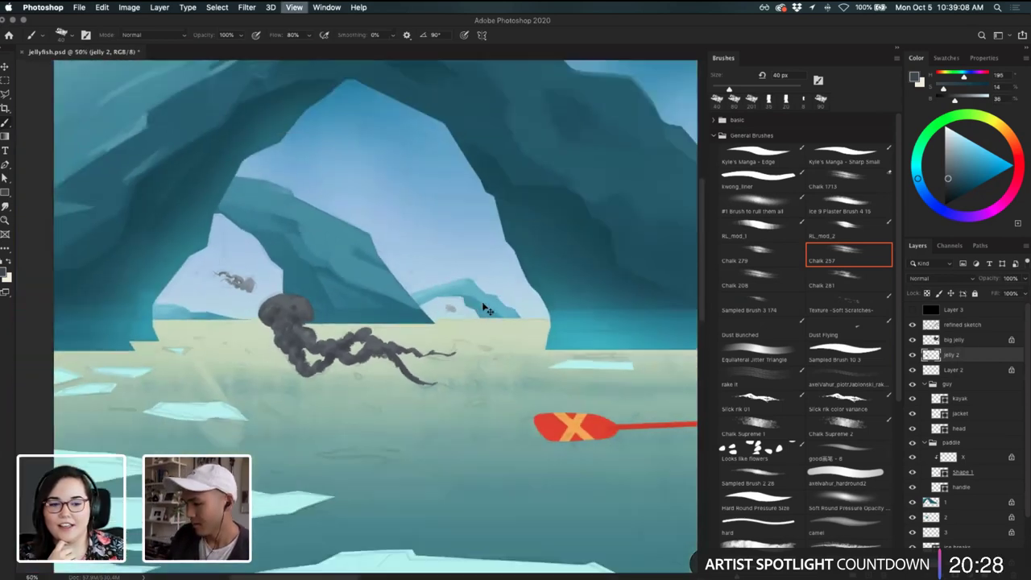
pyautogui.press('super+equal')
pyautogui.moveTo(521, 336); pyautogui.dragTo(431, 418)
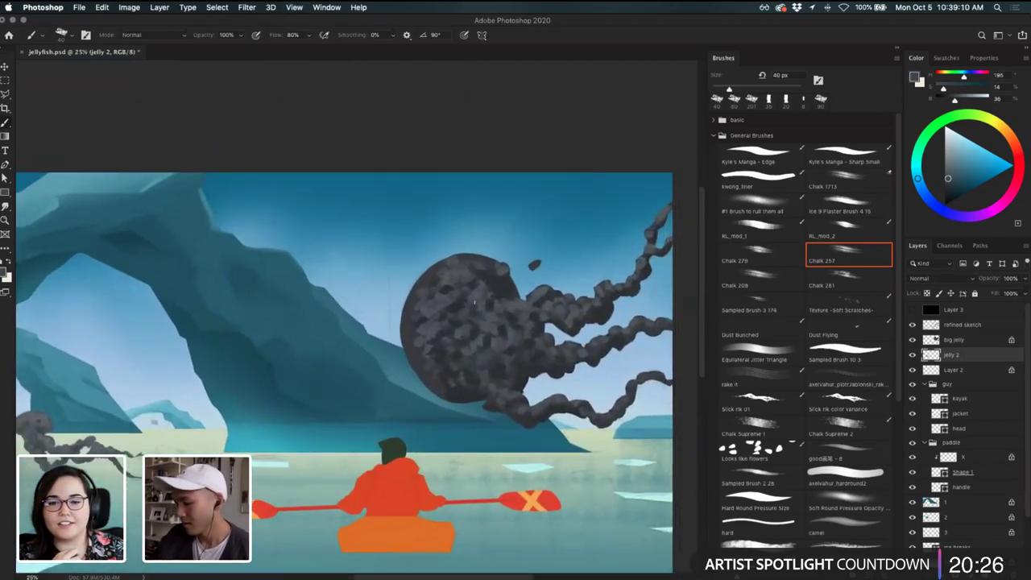
pyautogui.keyDown('super'); pyautogui.click(459, 338); pyautogui.keyUp('super')
pyautogui.hotkey('ctrl', 'shift', 'alt', 'n')
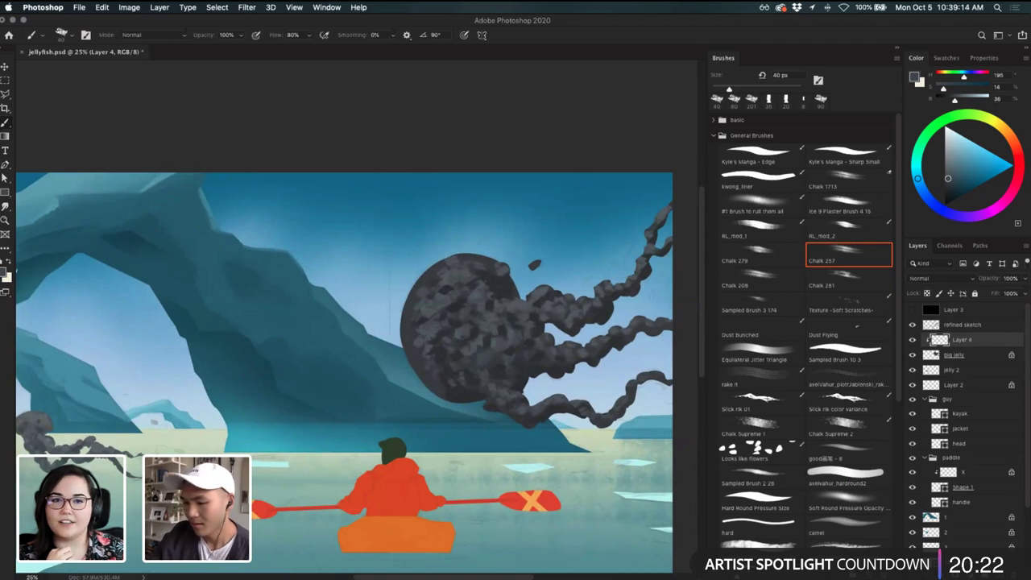
# - Set the foreground colour to a bright red (H 7, S 63, B 87)
pyautogui.click(7, 275)
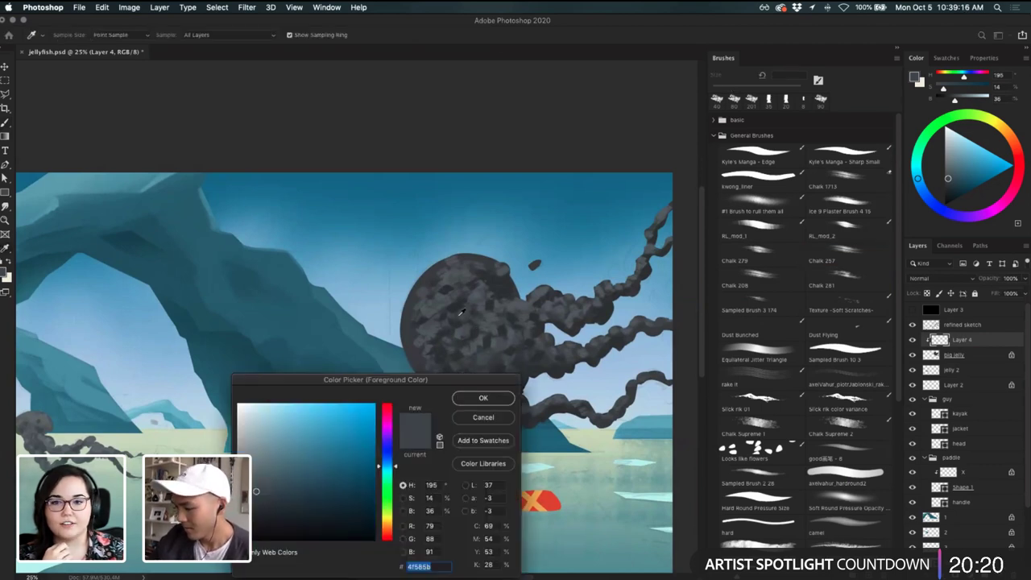
pyautogui.click(461, 311)
pyautogui.click(387, 532)
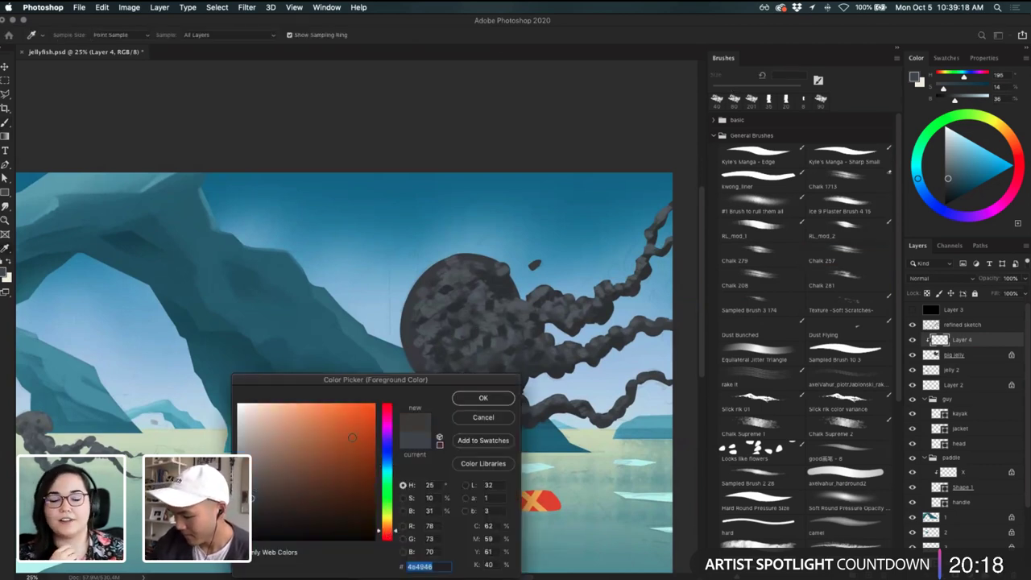
pyautogui.click(332, 419)
pyautogui.click(387, 537)
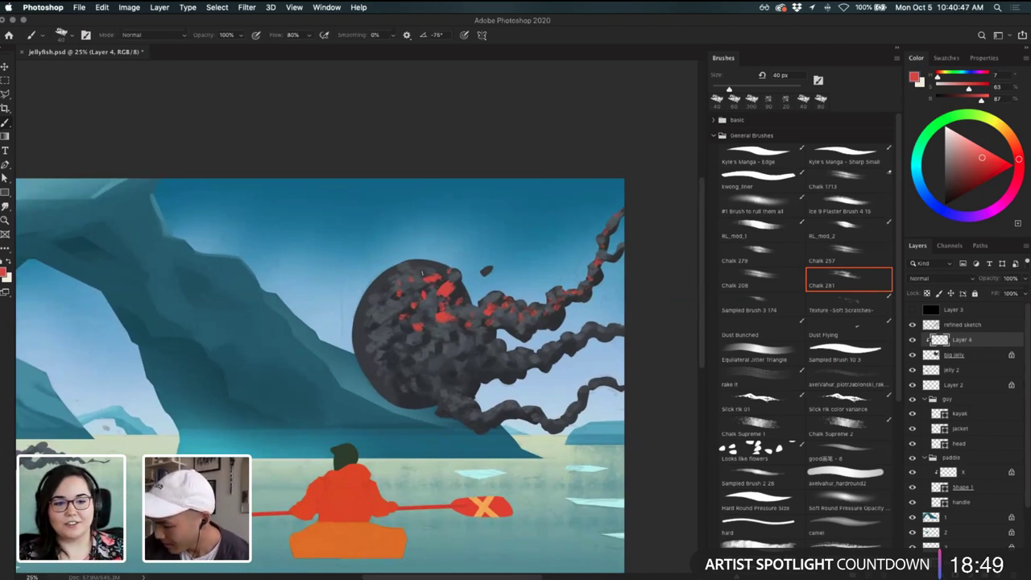
# - Paint red patches across the big jellyfish's bell and tentacles on Layer 4 with Chalk 281, reducing the brush from 70 to 30 px
pyautogui.moveTo(554, 289); pyautogui.dragTo(563, 305)
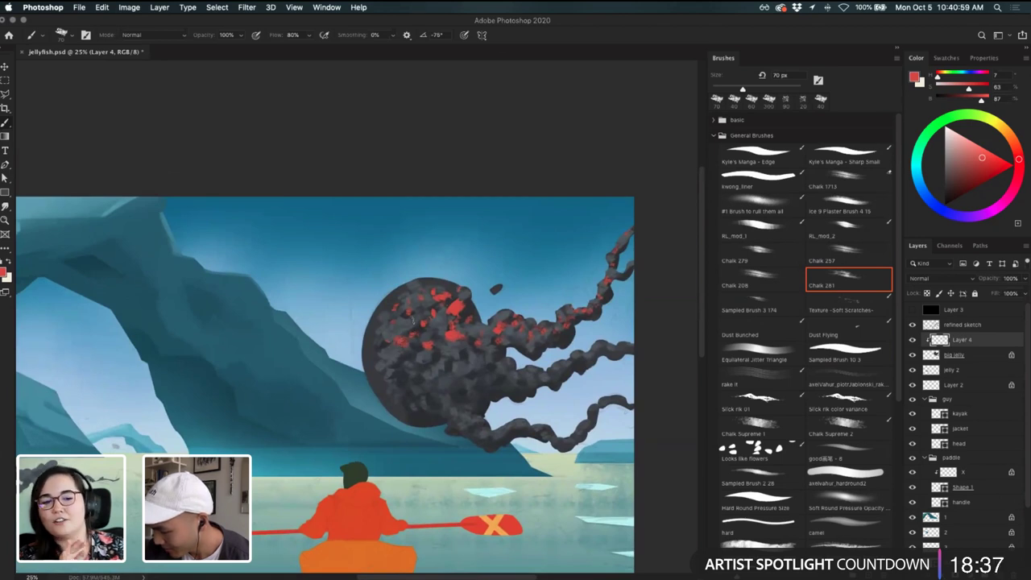
pyautogui.scroll(-2, 527, 274)
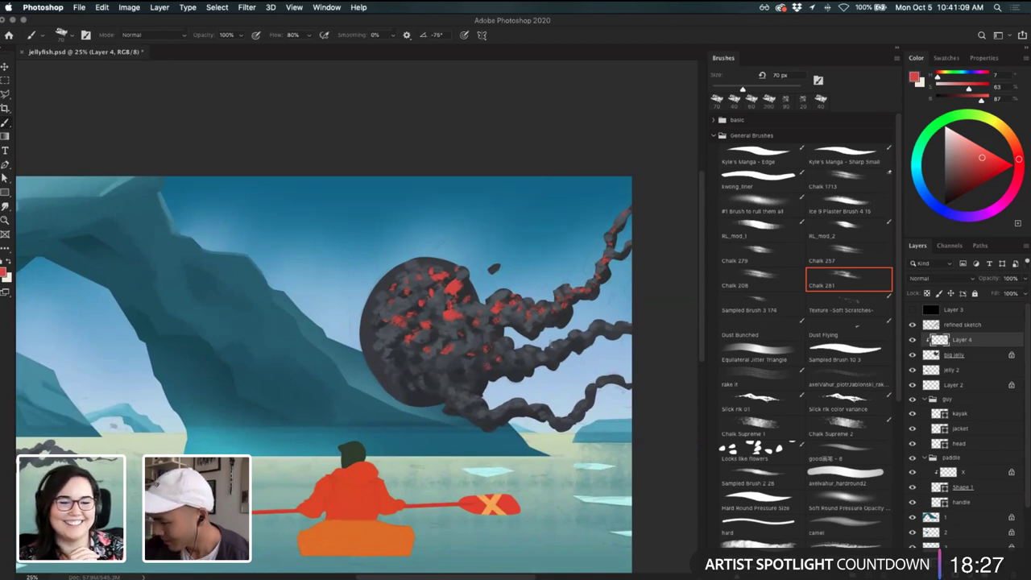
pyautogui.press('[')
pyautogui.press('[')
pyautogui.press('[')
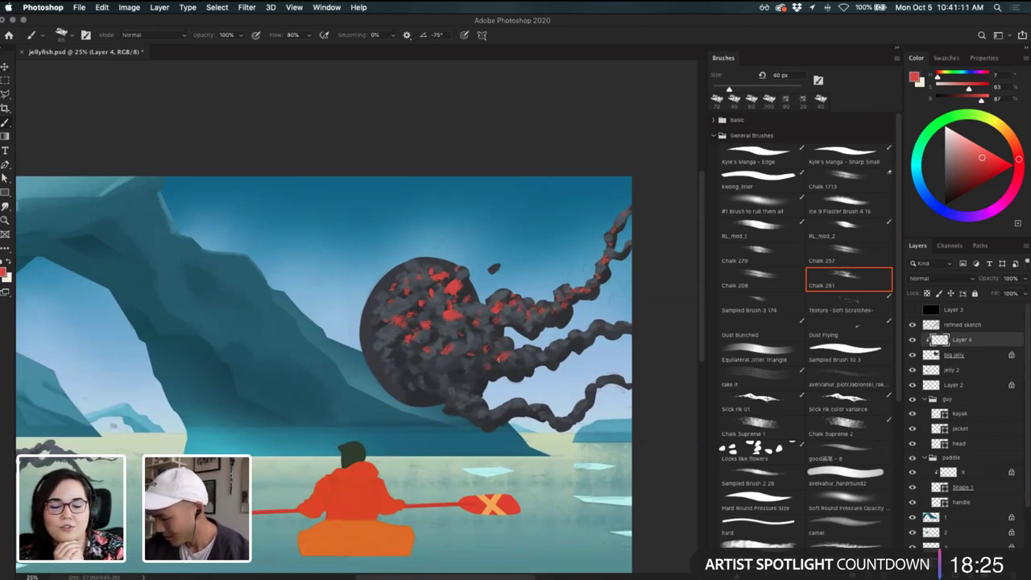
pyautogui.press('[')
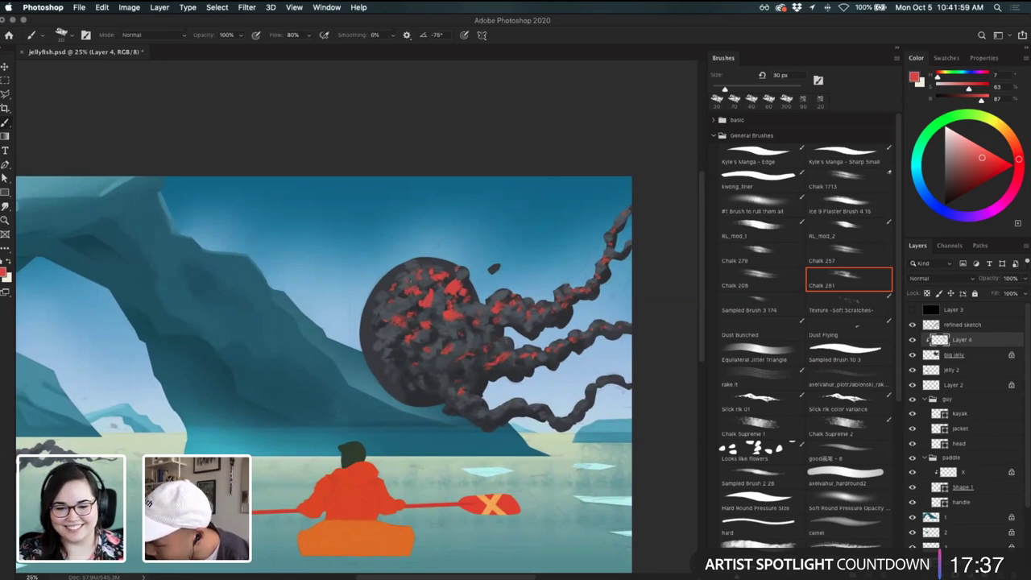
# - Enlarge the Chalk 281 brush to 45 px and up to 80 px, and paint red patches on the bell's lower part and lowest tentacle's base
pyautogui.press(']')
pyautogui.press(']')
pyautogui.press(']')
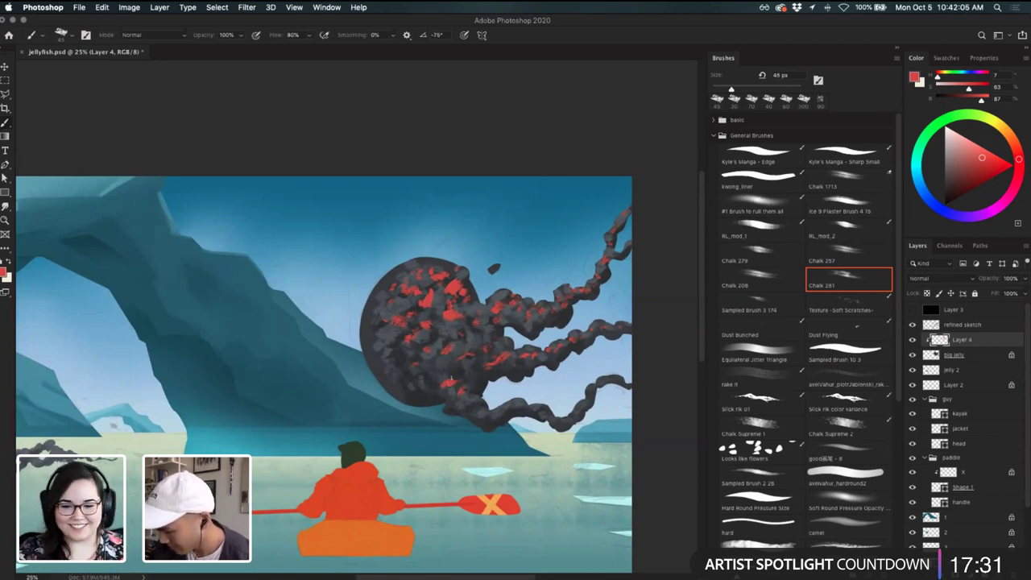
pyautogui.press(']')
pyautogui.press(']')
pyautogui.press(']')
pyautogui.press(']')
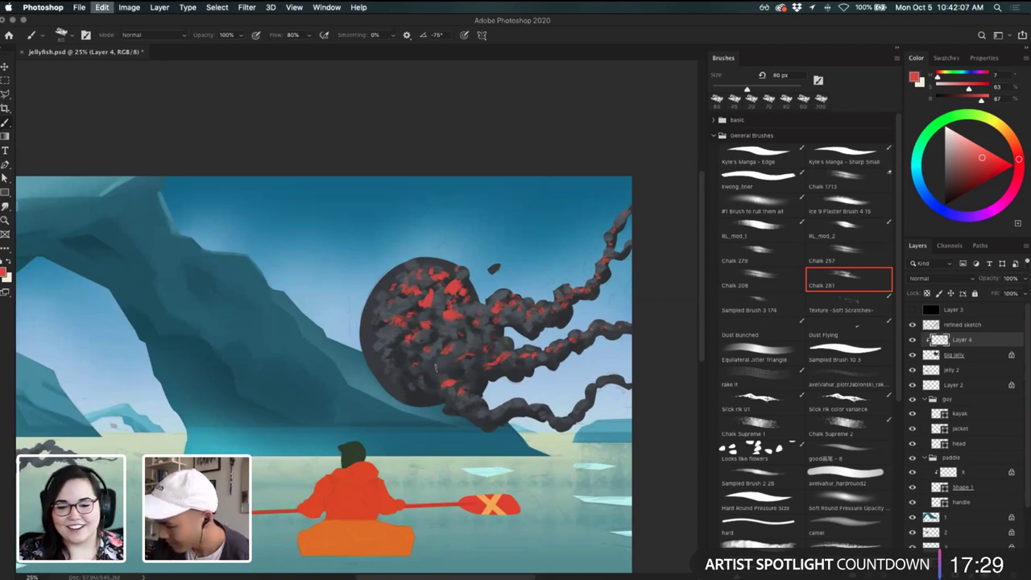
pyautogui.moveTo(478, 403); pyautogui.dragTo(485, 407)
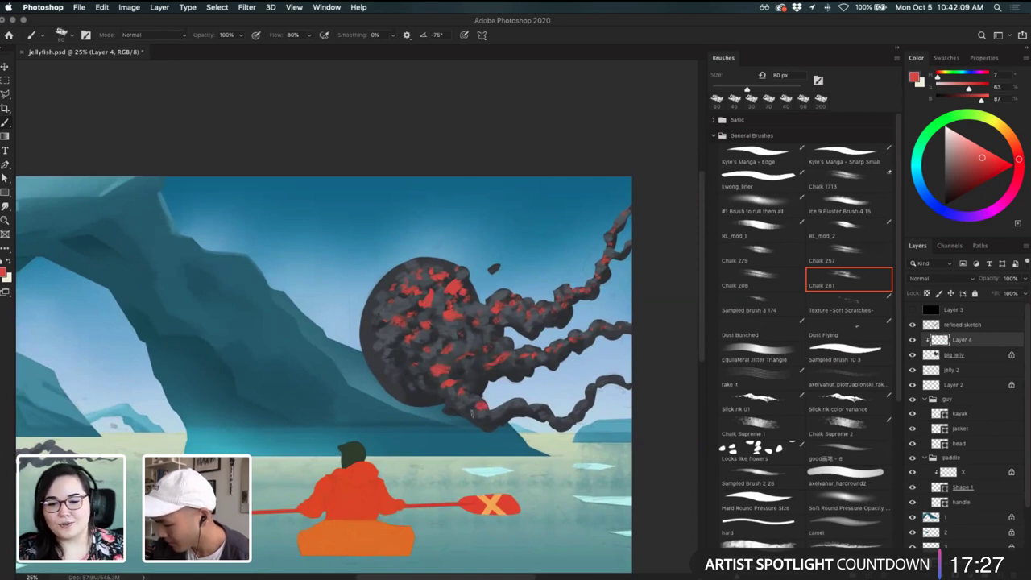
# - Refine the red patches at the base of the lowest tentacle with a 45 px brush and the eraser
pyautogui.press('[')
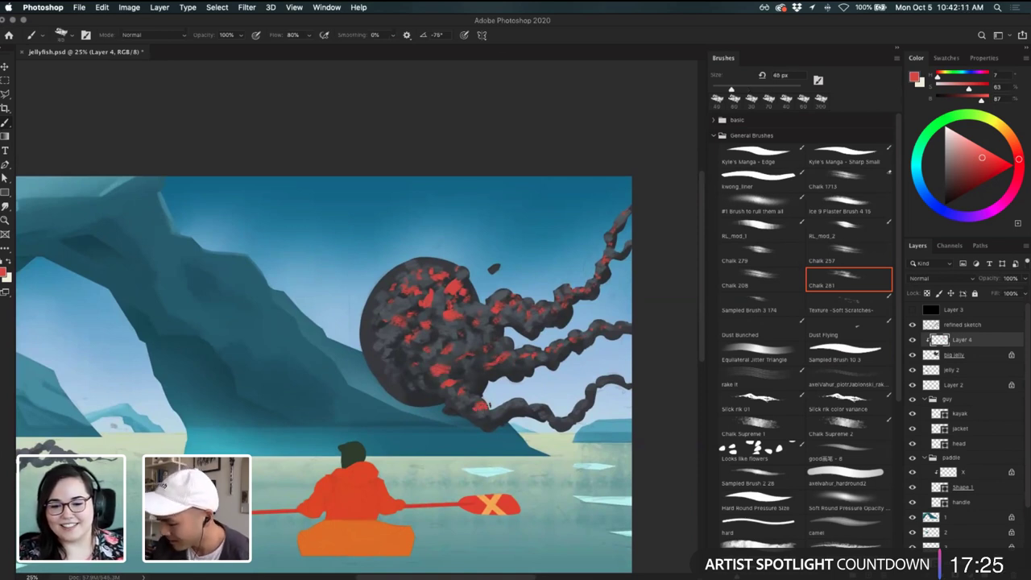
pyautogui.press('e')
pyautogui.press(']')
pyautogui.press(']')
pyautogui.press(']')
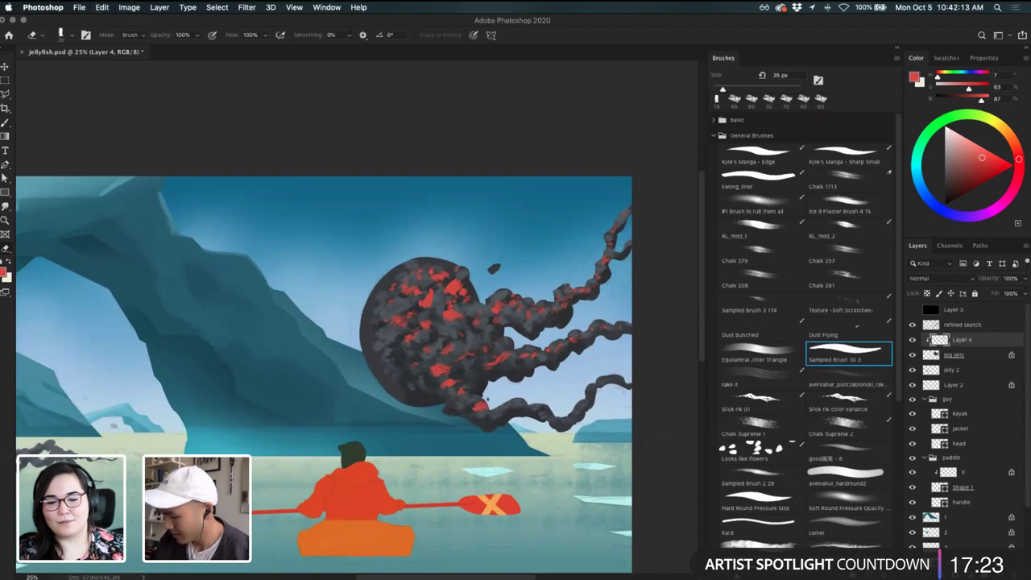
pyautogui.press('b')
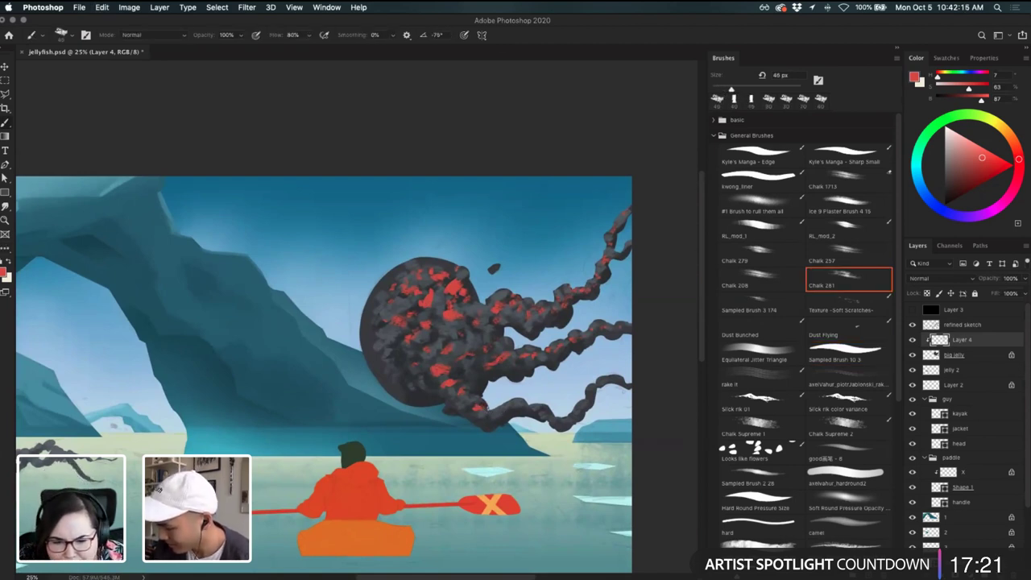
pyautogui.press('r')
pyautogui.moveTo(505, 411); pyautogui.dragTo(500, 415)
pyautogui.press('super+z')
pyautogui.press('[')
pyautogui.press('[')
pyautogui.press('[')
pyautogui.press('[')
pyautogui.press('[')
pyautogui.press('[')
pyautogui.press('[')
pyautogui.press('[')
pyautogui.press('[')
pyautogui.press('[')
pyautogui.press('[')
pyautogui.press('[')
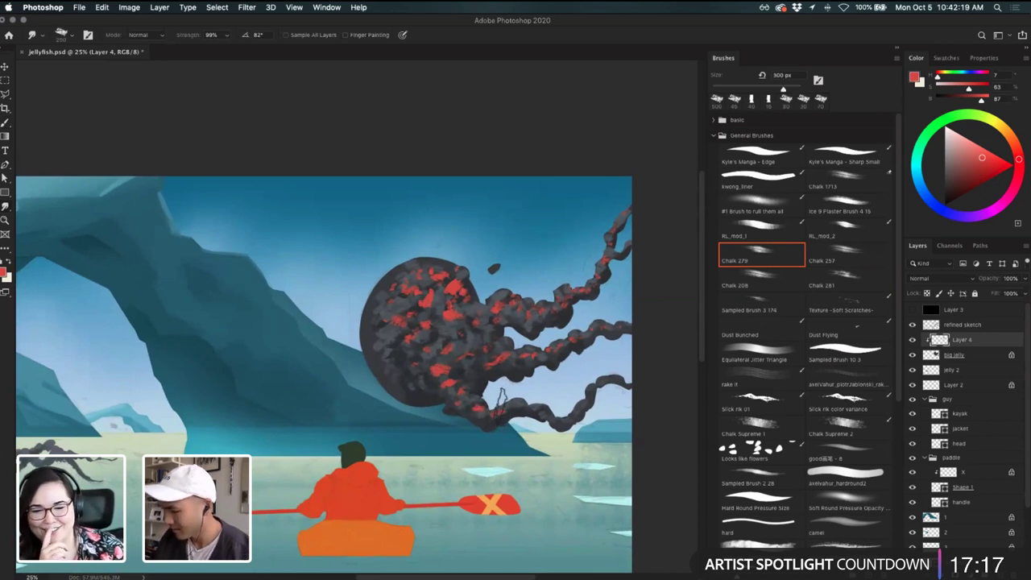
# - Paint red patches along the big jellyfish's lowest tentacle with the 45 px Chalk 281 brush, trimming them with the 40 px eraser
pyautogui.press('b')
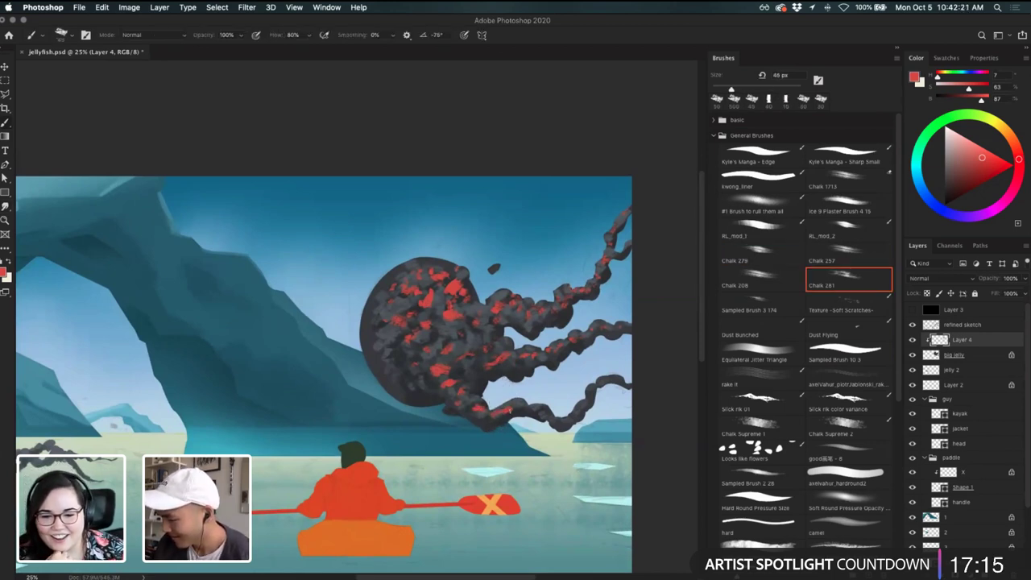
pyautogui.press('e')
pyautogui.press('b')
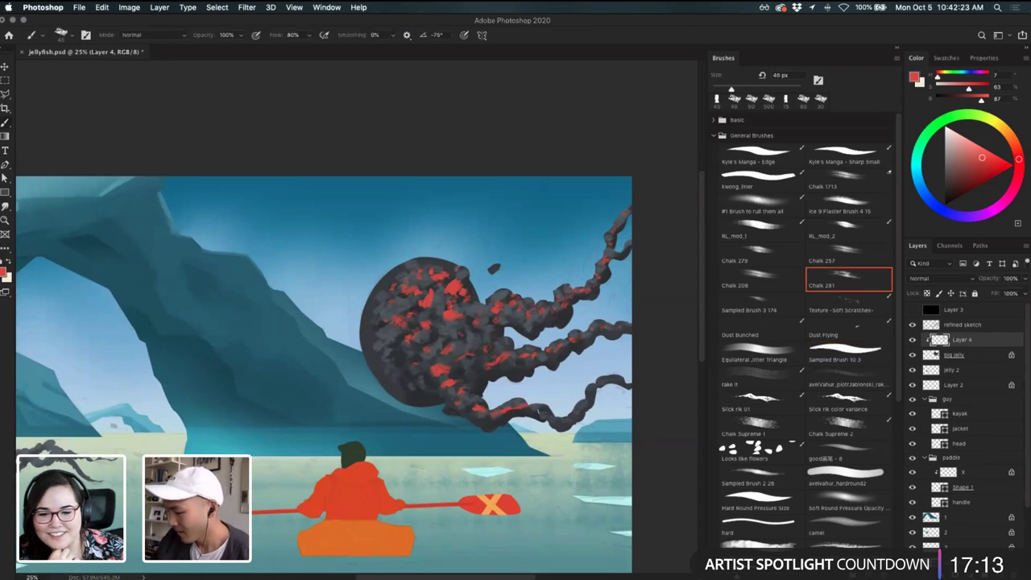
pyautogui.press('e')
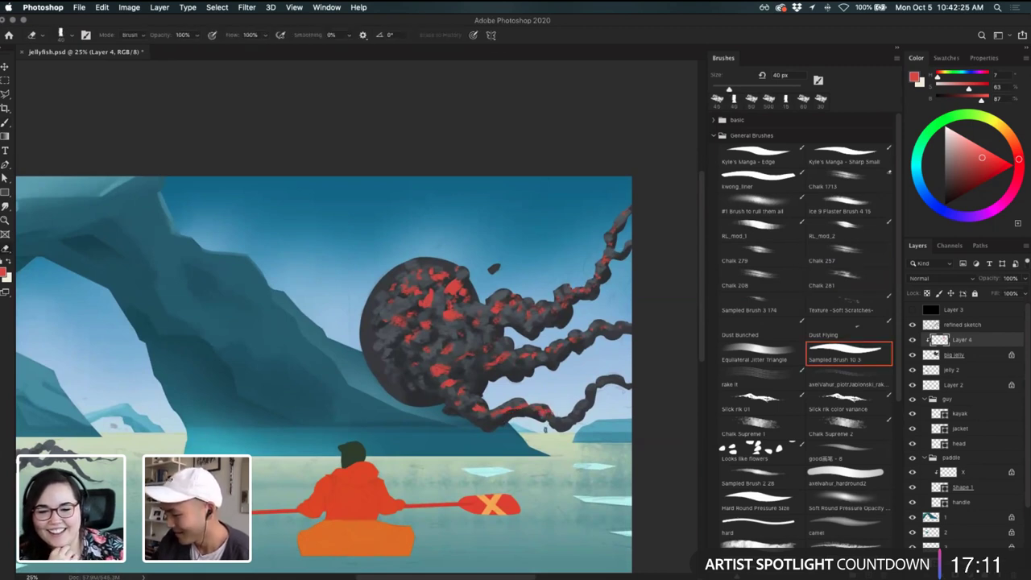
pyautogui.press('b')
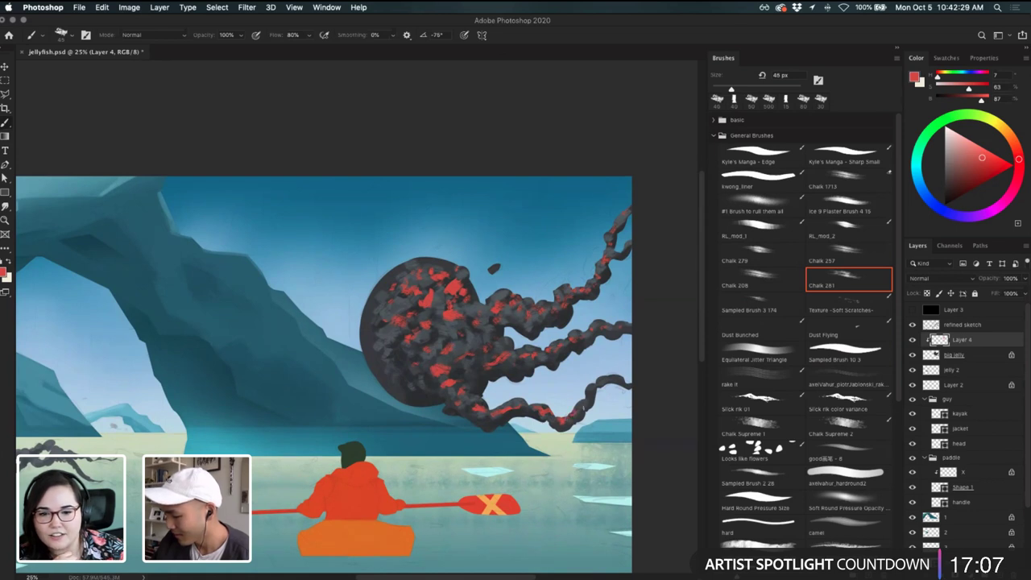
pyautogui.press('e')
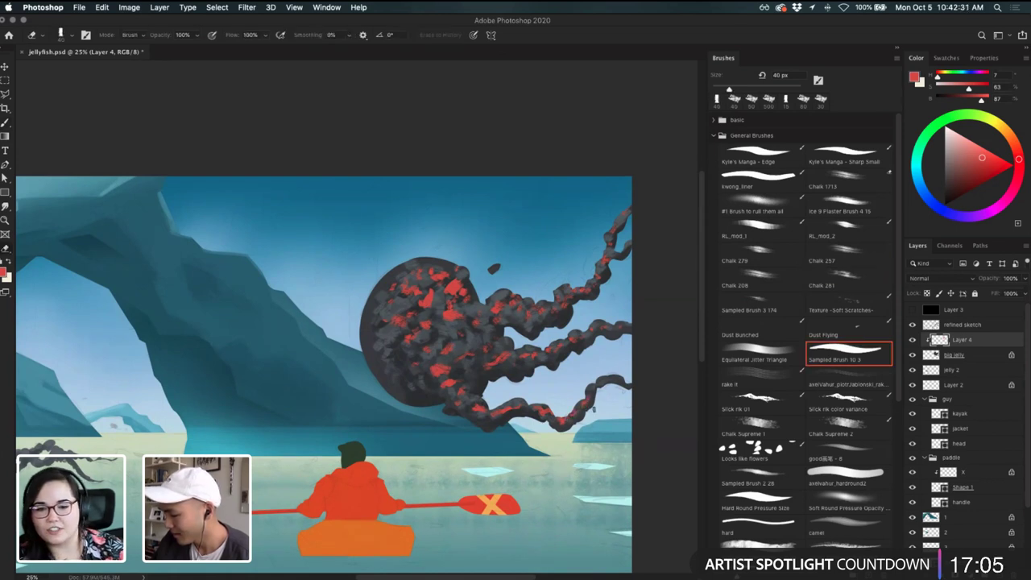
pyautogui.press('b')
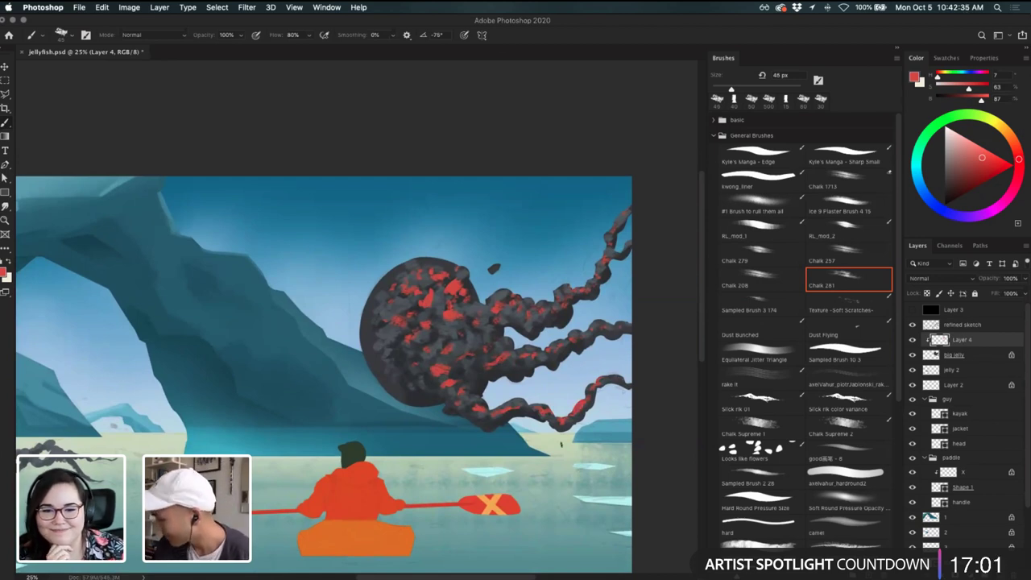
# - Release Layer 4 from its clipping mask and paint small red fragments flying off above the bell and tentacles
pyautogui.moveTo(962, 341)
pyautogui.mouseDown()
pyautogui.moveTo(971, 362)
pyautogui.moveTo(977, 334)
pyautogui.mouseUp()
pyautogui.press('e')
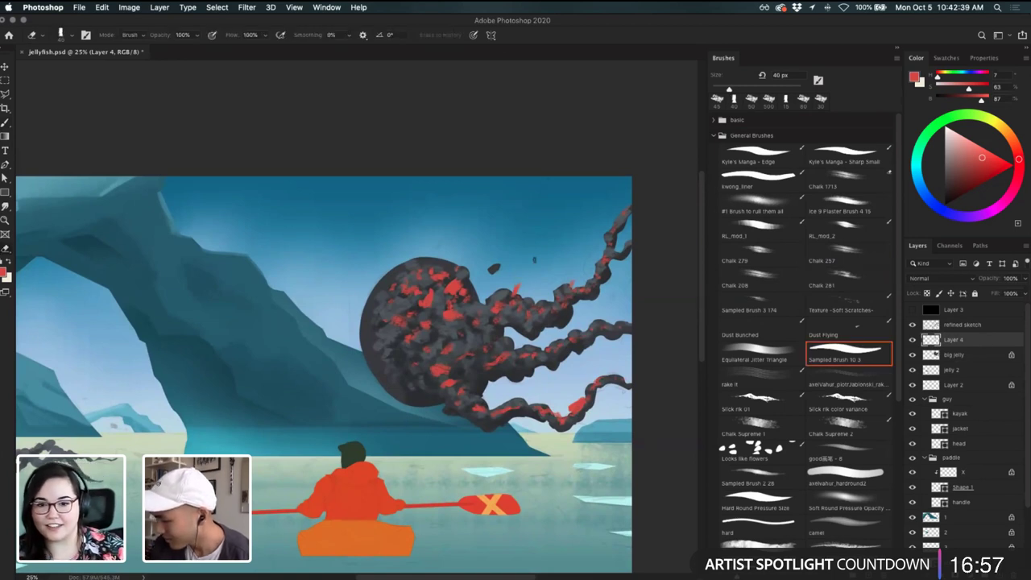
pyautogui.press('b')
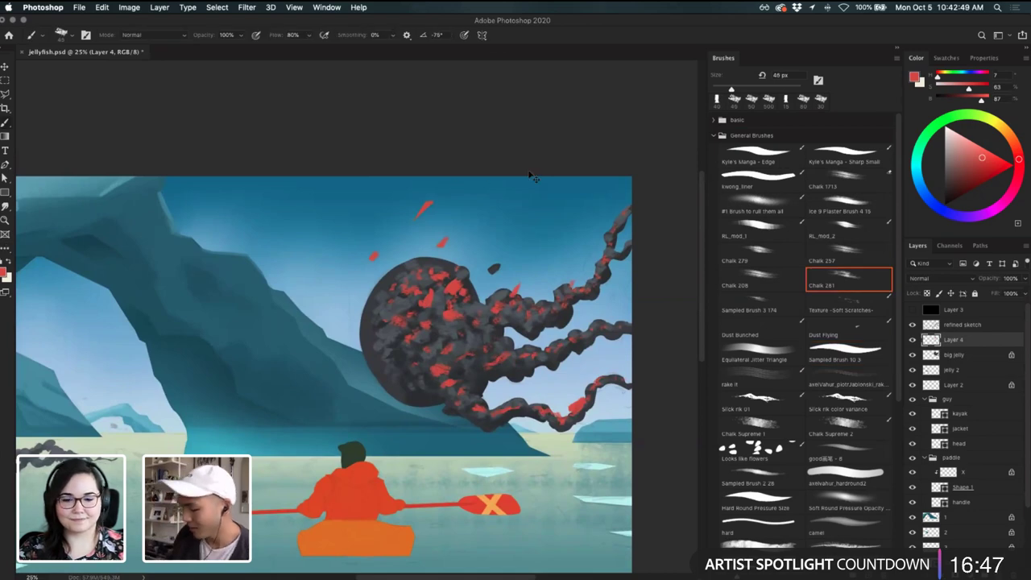
# - Check the red fragments against the whole composition and save the document
pyautogui.press('super+minus')
pyautogui.press('super+minus')
pyautogui.press('super+equal')
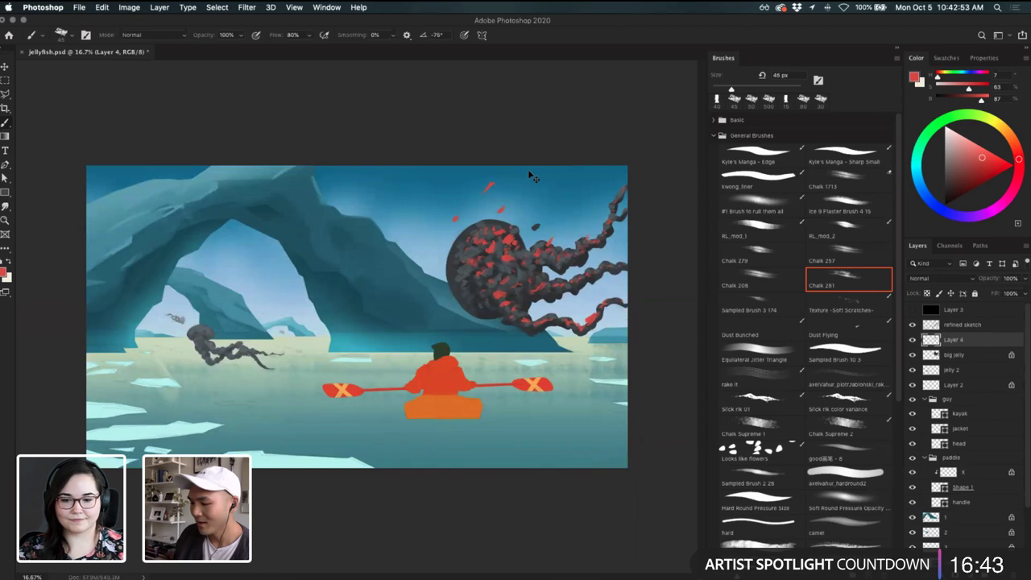
pyautogui.press('super+equal')
pyautogui.press('super+minus')
pyautogui.press('super+equal')
pyautogui.press('super+minus')
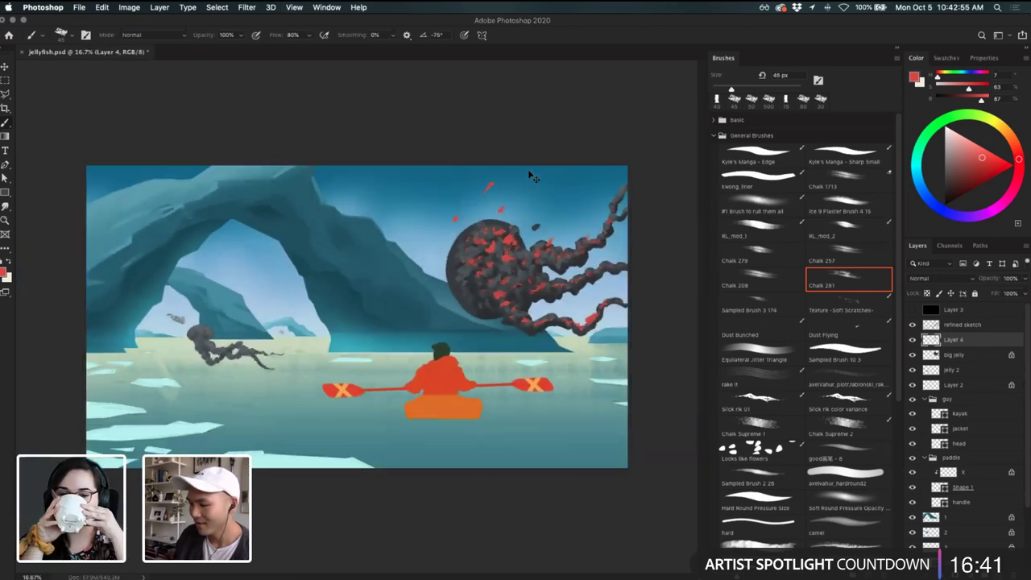
pyautogui.press('super+equal')
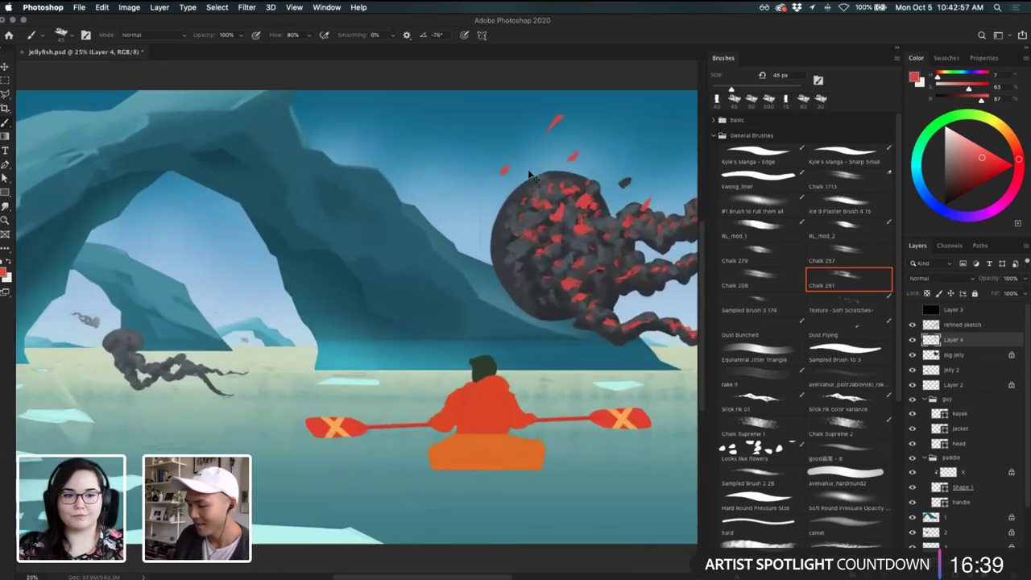
pyautogui.press('super+equal')
pyautogui.press('super+minus')
pyautogui.press('super+equal')
pyautogui.press('super+minus')
pyautogui.press('super+minus')
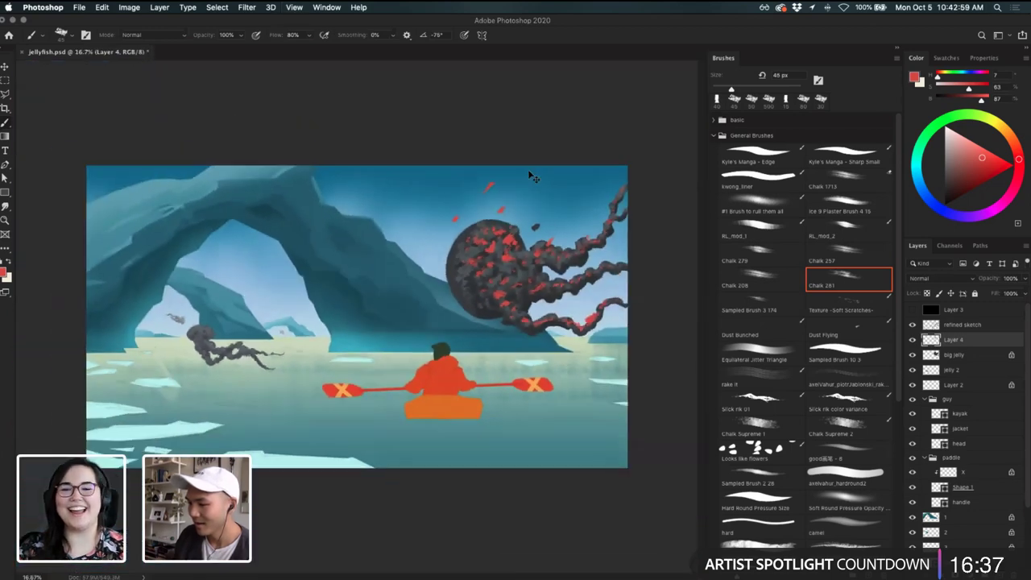
pyautogui.press('super+s')
# - Paint larger red shards along the sky's upper edge above the big jellyfish, shaping them with the eraser and undoing unwanted strokes
pyautogui.press('super+equal')
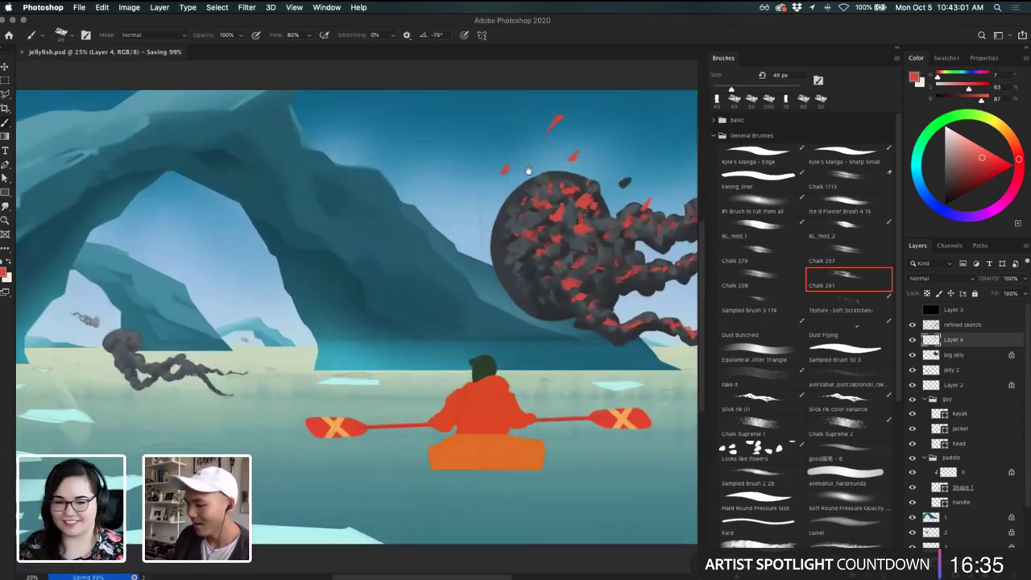
pyautogui.moveTo(528, 171); pyautogui.dragTo(470, 274)
pyautogui.press('super+z')
pyautogui.moveTo(609, 205)
pyautogui.mouseDown()
pyautogui.moveTo(632, 188)
pyautogui.moveTo(597, 223)
pyautogui.moveTo(614, 206)
pyautogui.moveTo(595, 220)
pyautogui.moveTo(607, 198)
pyautogui.moveTo(603, 213)
pyautogui.moveTo(506, 214)
pyautogui.moveTo(502, 231)
pyautogui.moveTo(513, 211)
pyautogui.moveTo(500, 247)
pyautogui.mouseUp()
pyautogui.press('e')
pyautogui.press('b')
pyautogui.press('e')
pyautogui.press('b')
pyautogui.press('super+z')
pyautogui.press('e')
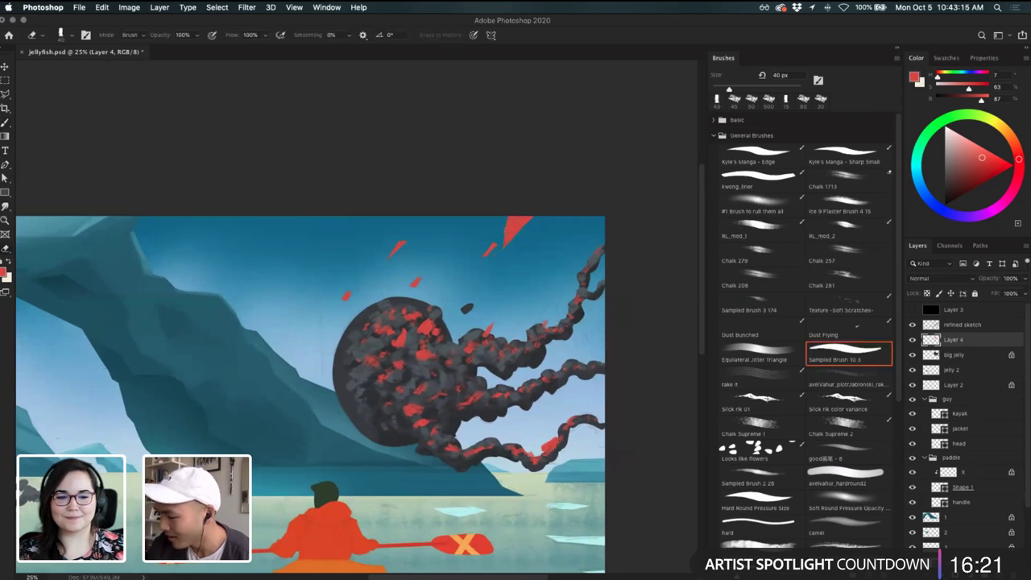
pyautogui.press('b')
pyautogui.moveTo(352, 217)
pyautogui.mouseDown()
pyautogui.moveTo(326, 236)
pyautogui.moveTo(349, 216)
pyautogui.mouseUp()
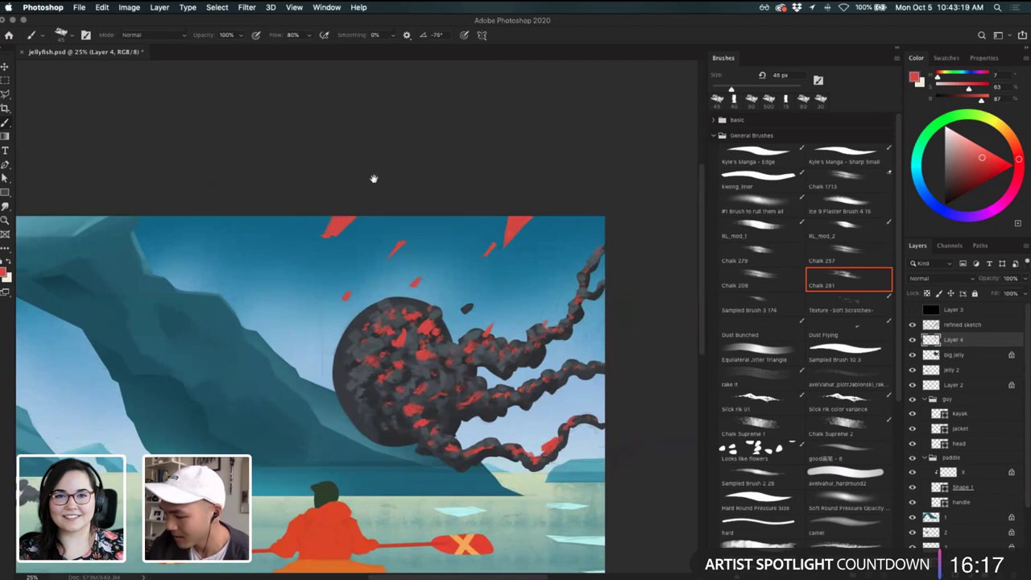
# - Add a red fragment between the tentacles near the canvas's right edge and a red accent on the dark fragment above the bell
pyautogui.scroll(-5, 374, 178)
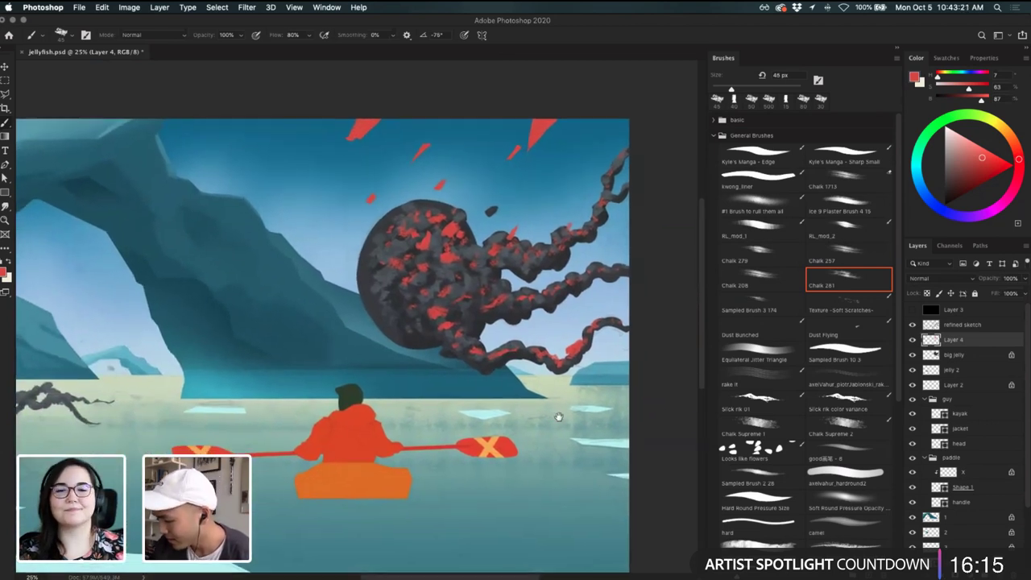
pyautogui.moveTo(558, 417); pyautogui.dragTo(503, 404)
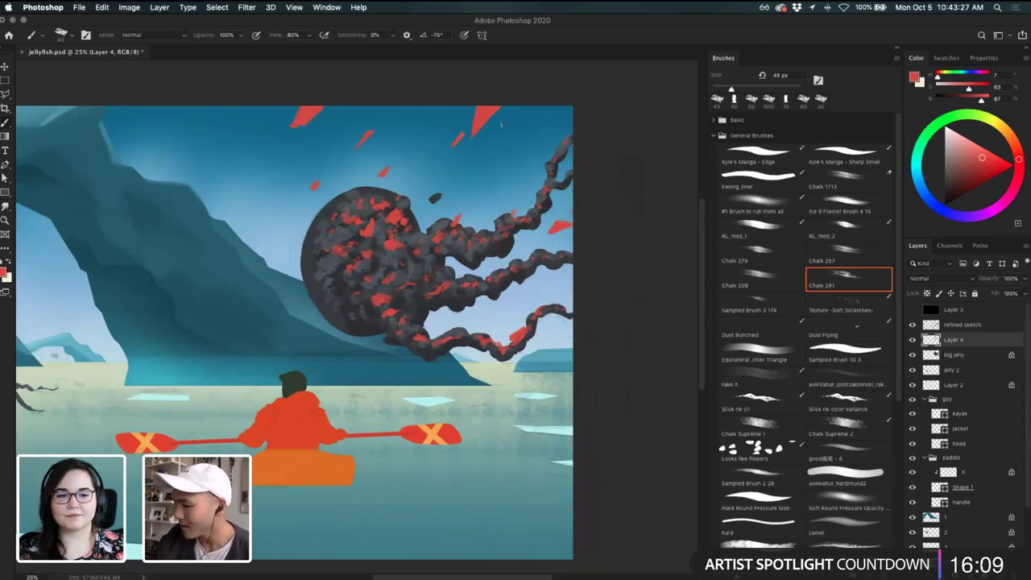
pyautogui.press('e')
pyautogui.scroll(-5, 492, 211)
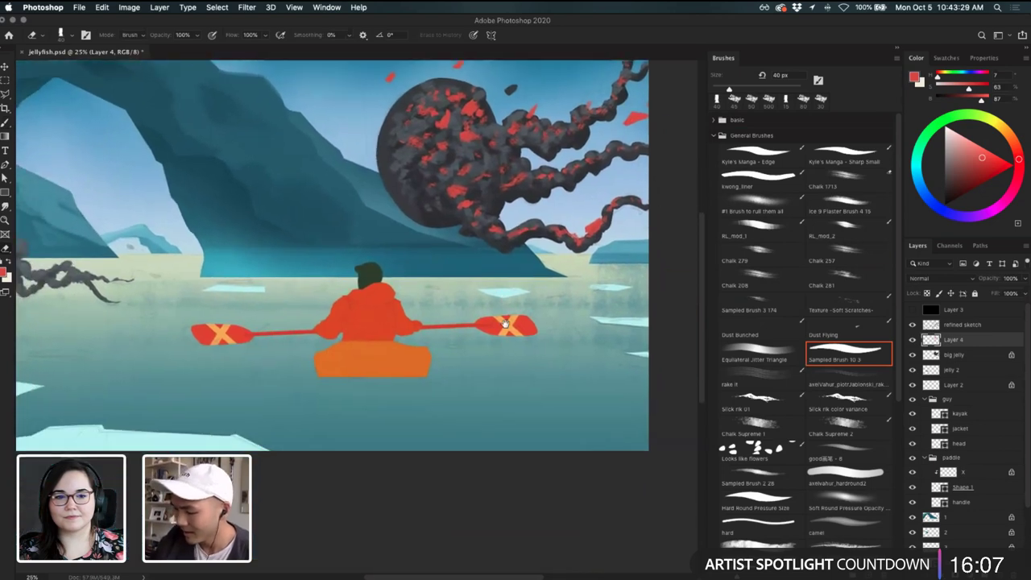
pyautogui.moveTo(290, 361); pyautogui.dragTo(492, 421)
pyautogui.moveTo(598, 414); pyautogui.dragTo(517, 426)
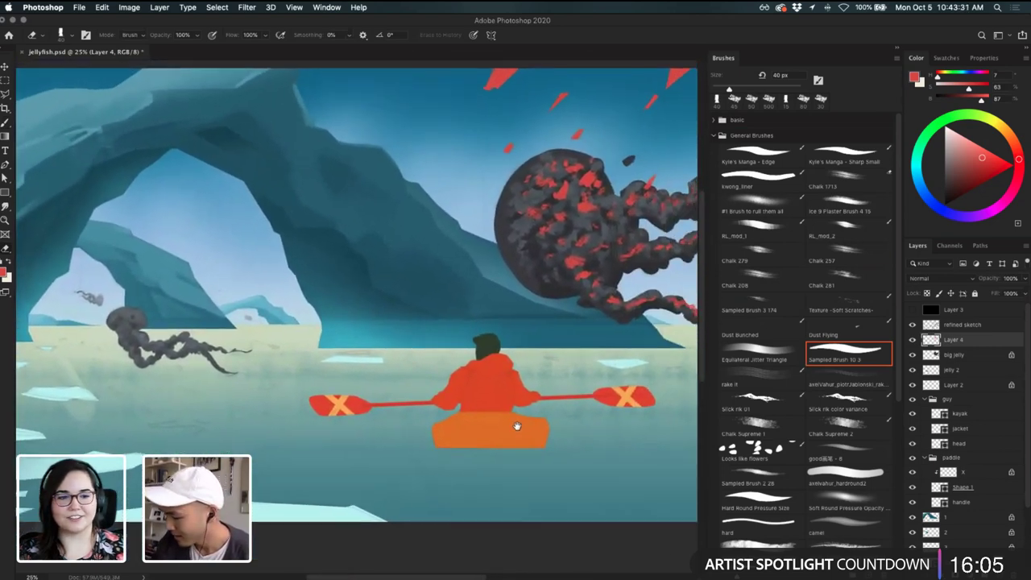
pyautogui.hscroll(5, 508, 421)
pyautogui.scroll(3, 476, 453)
pyautogui.press('b')
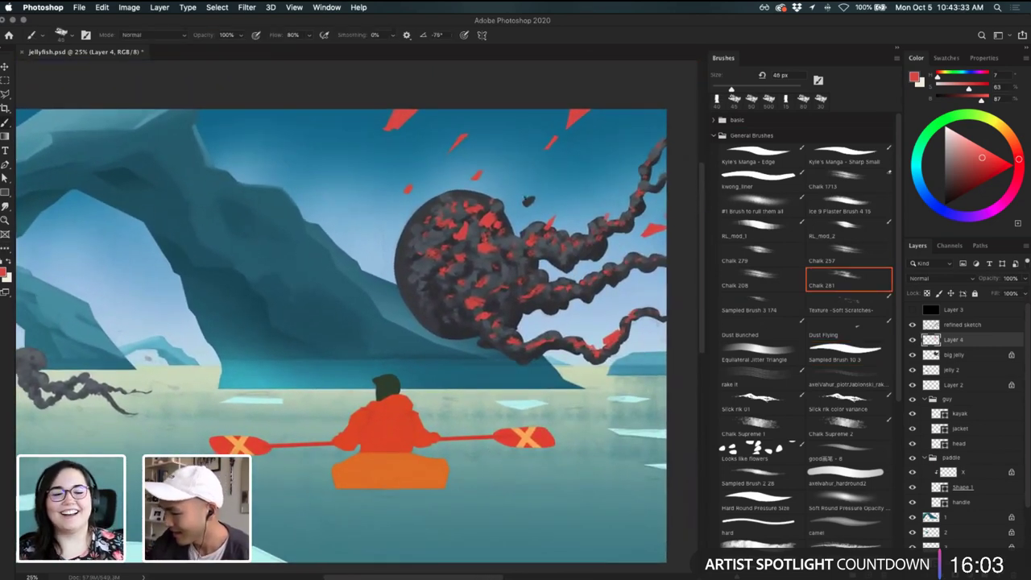
# - Unlock the big jelly layer and paint fragments above the bell and upper tentacle in a sampled dark grey (H 190, S 10, B 23)
pyautogui.keyDown('super'); pyautogui.click(516, 308); pyautogui.keyUp('super')
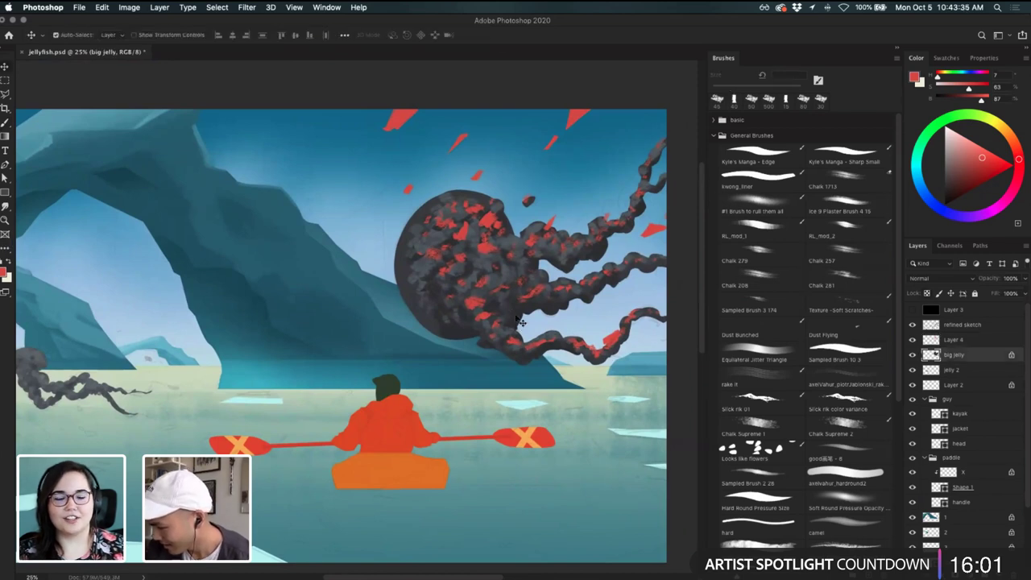
pyautogui.keyDown('alt'); pyautogui.click(515, 309); pyautogui.keyUp('alt')
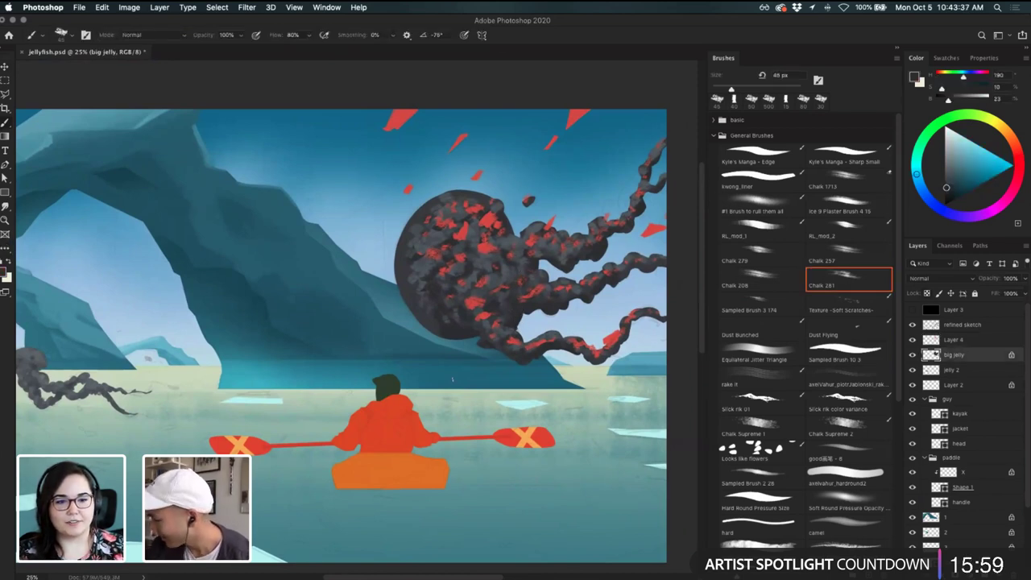
pyautogui.click(507, 168)
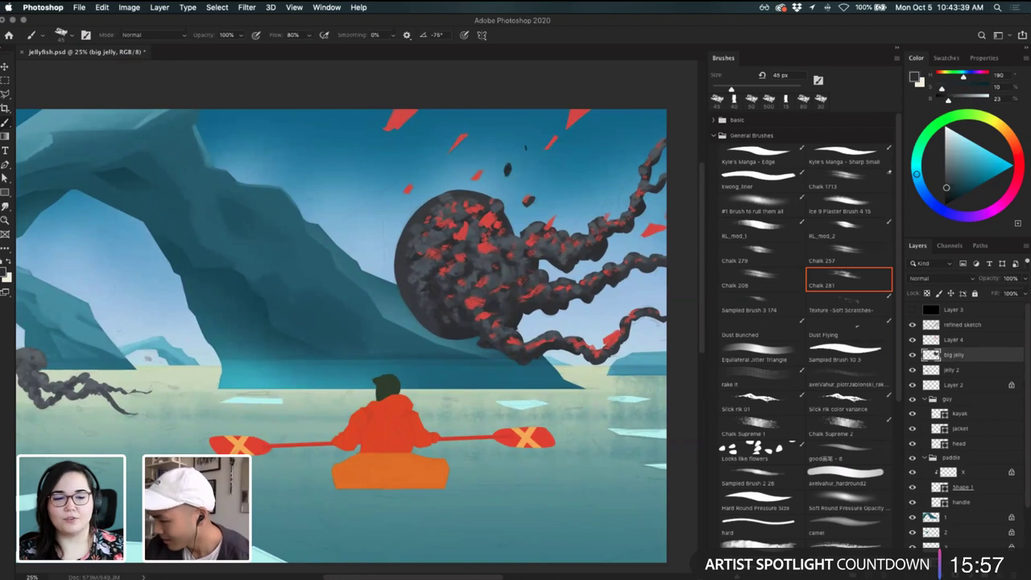
pyautogui.press('super+z')
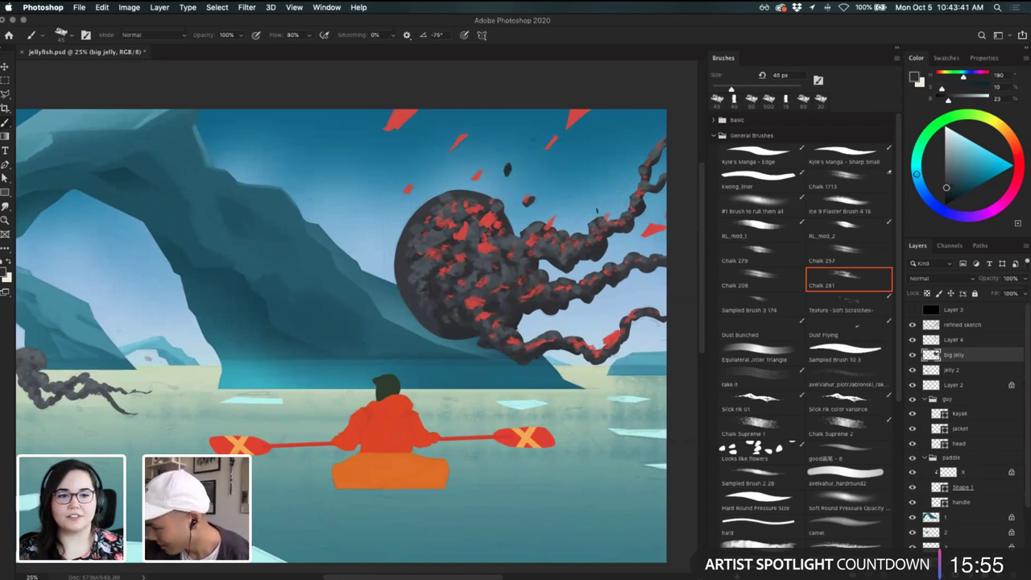
pyautogui.click(603, 209)
pyautogui.click(627, 193)
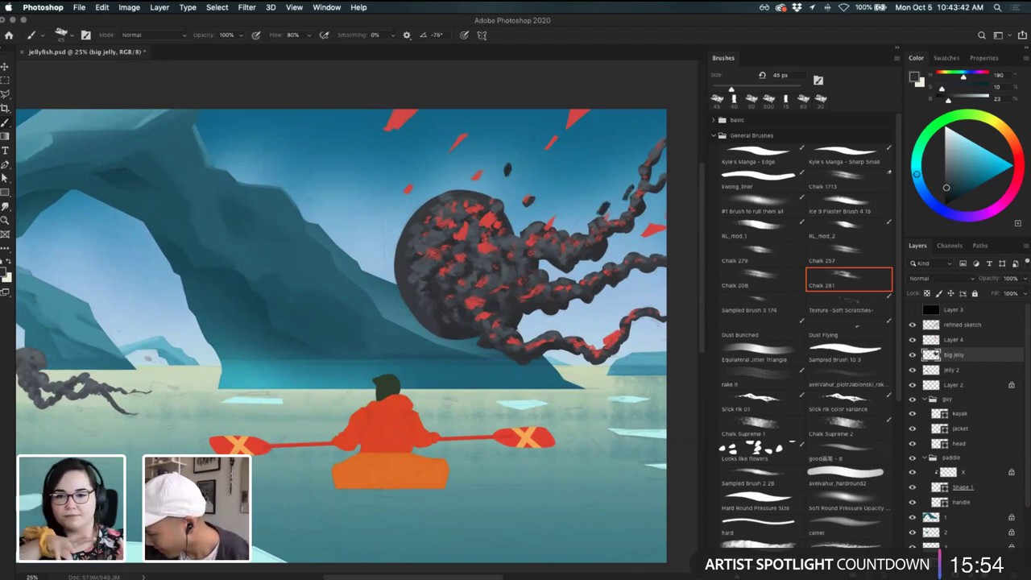
# - Sample a lighter grey (H 196, S 13, B 45) and paint a paler fragment beside the upper tentacle
pyautogui.keyDown('alt'); pyautogui.click(638, 193); pyautogui.keyUp('alt')
pyautogui.moveTo(627, 197); pyautogui.dragTo(616, 189)
pyautogui.press('super+minus')
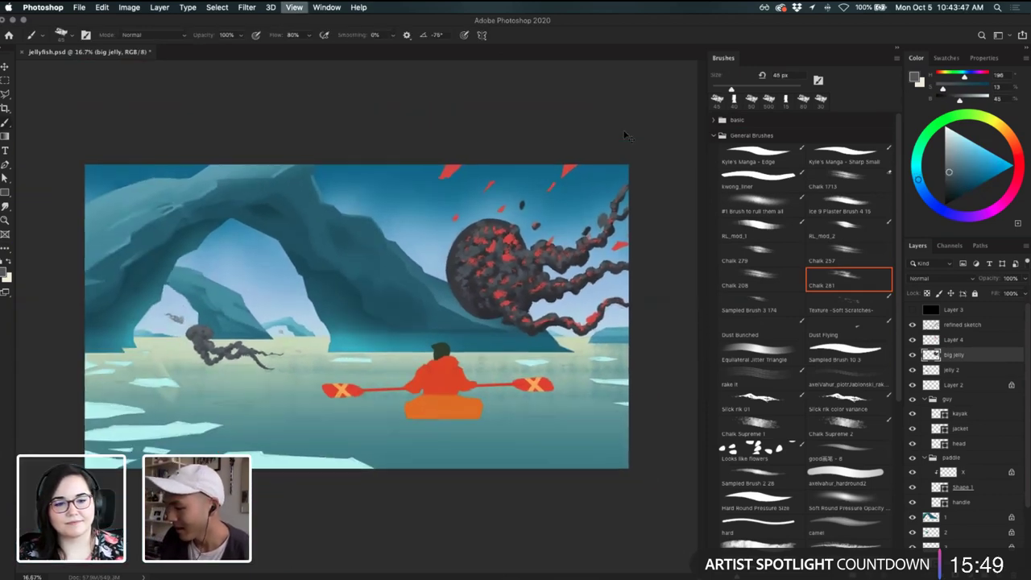
# - Rename Layer 4, which holds the big jellyfish's red patches, as fire
pyautogui.press('super+plus')
pyautogui.moveTo(542, 283); pyautogui.dragTo(472, 371)
pyautogui.press('v')
pyautogui.click(497, 305)
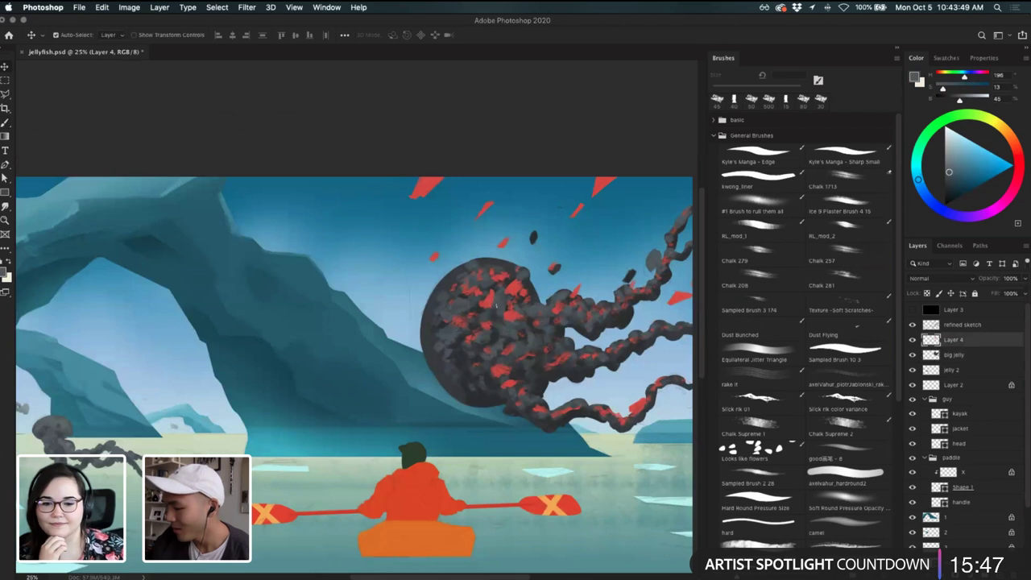
pyautogui.press('b')
pyautogui.press('v')
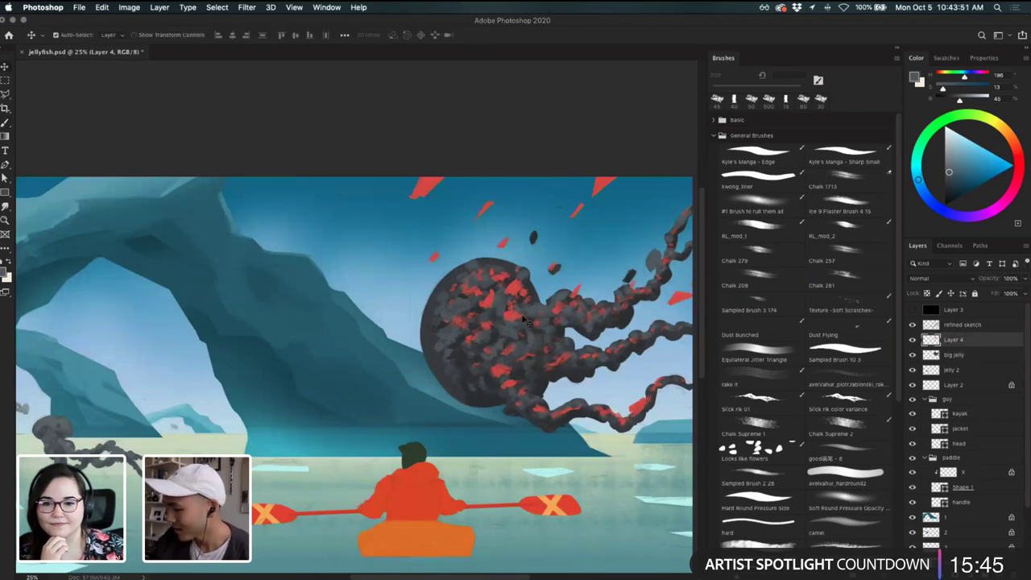
pyautogui.doubleClick(954, 339)
pyautogui.write('fire')
pyautogui.press('Return')
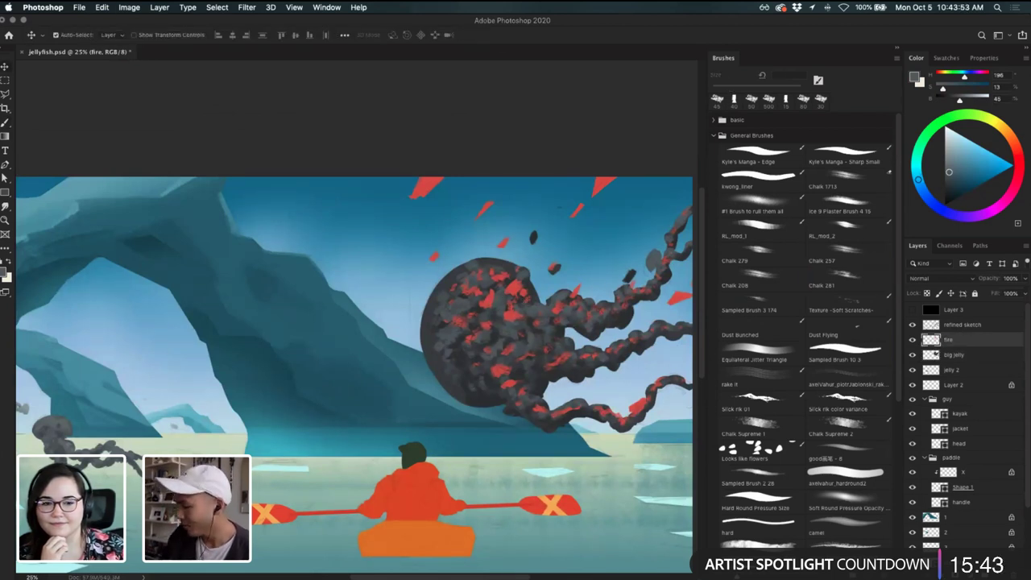
# - Sample the bell's red (H 7, S 63, B 87) and paint denser red patches across the upper part of the big jellyfish's bell
pyautogui.press('i')
pyautogui.click(520, 284)
pyautogui.press('b')
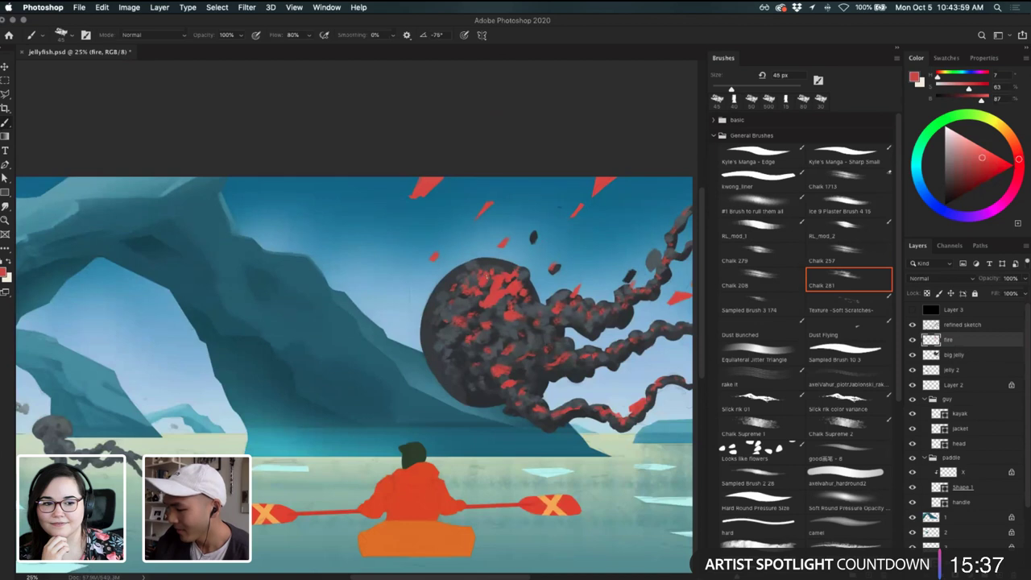
pyautogui.scroll(-2, 515, 270)
pyautogui.hscroll(2, 516, 270)
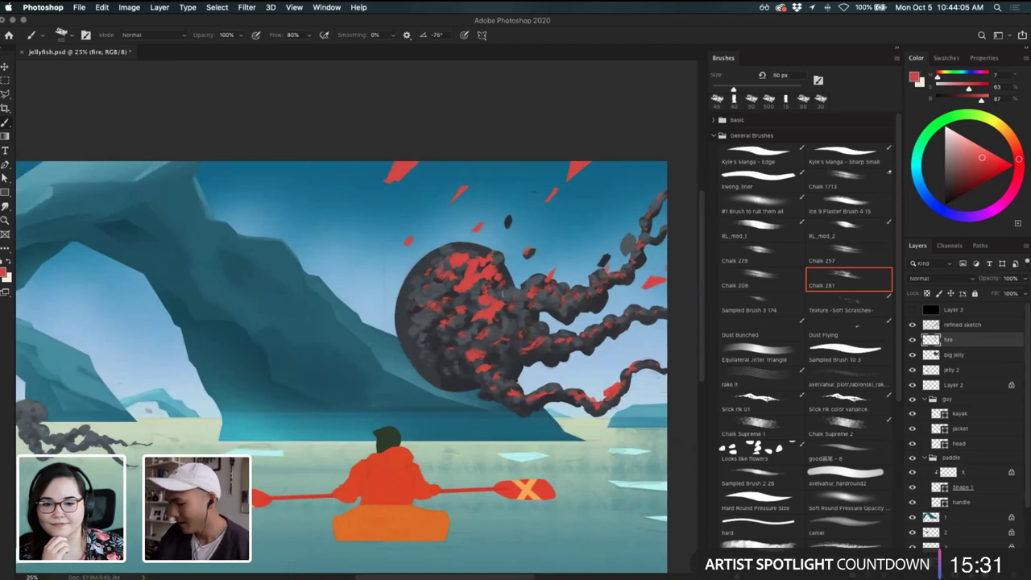
# - Enlarge the brush to 90 px and paint bigger red patches on the bell and along the tentacles of the big jellyfish
pyautogui.press(']')
pyautogui.press(']')
pyautogui.press(']')
pyautogui.press(']')
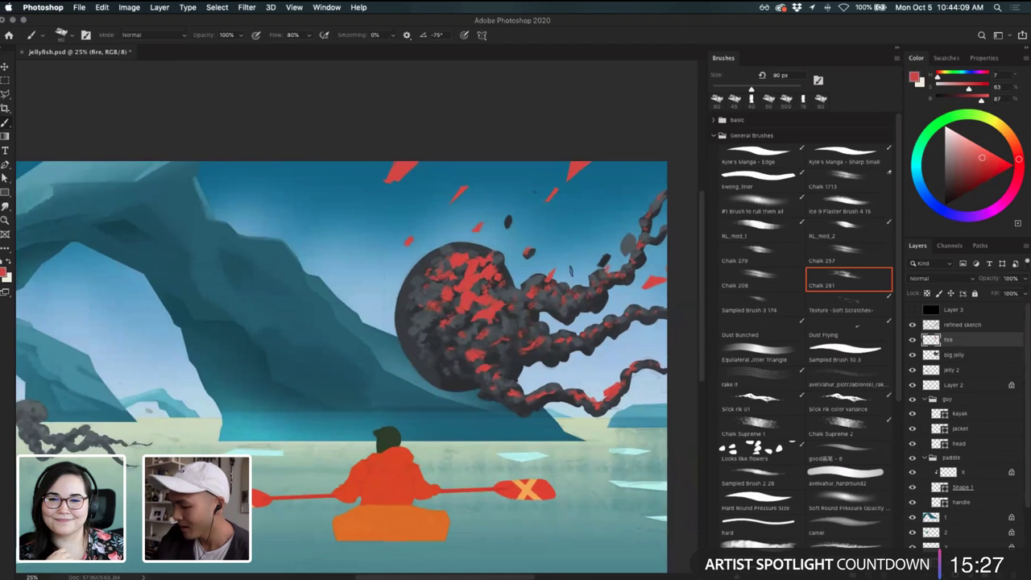
pyautogui.moveTo(560, 323); pyautogui.dragTo(581, 301)
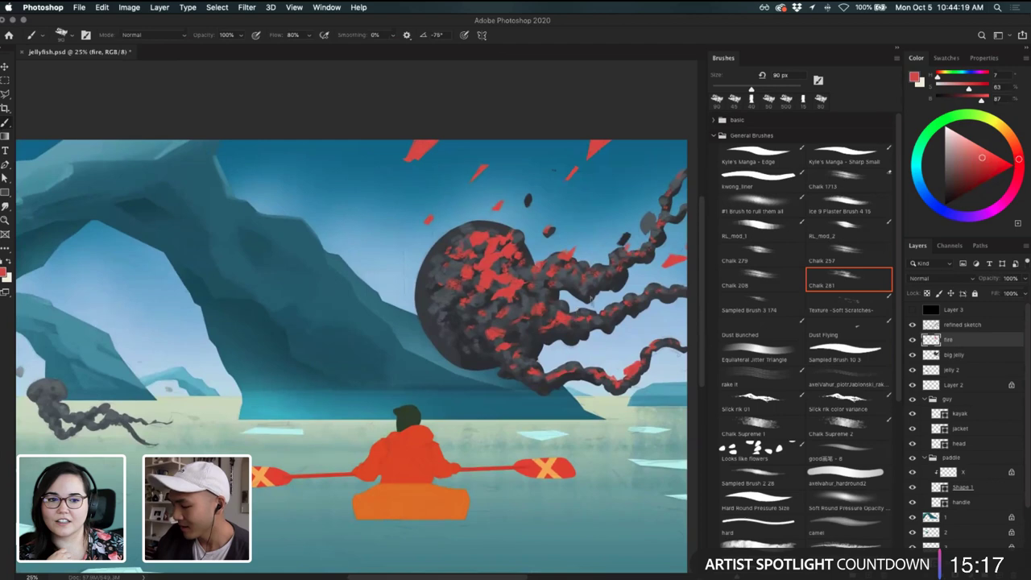
pyautogui.press('super+minus')
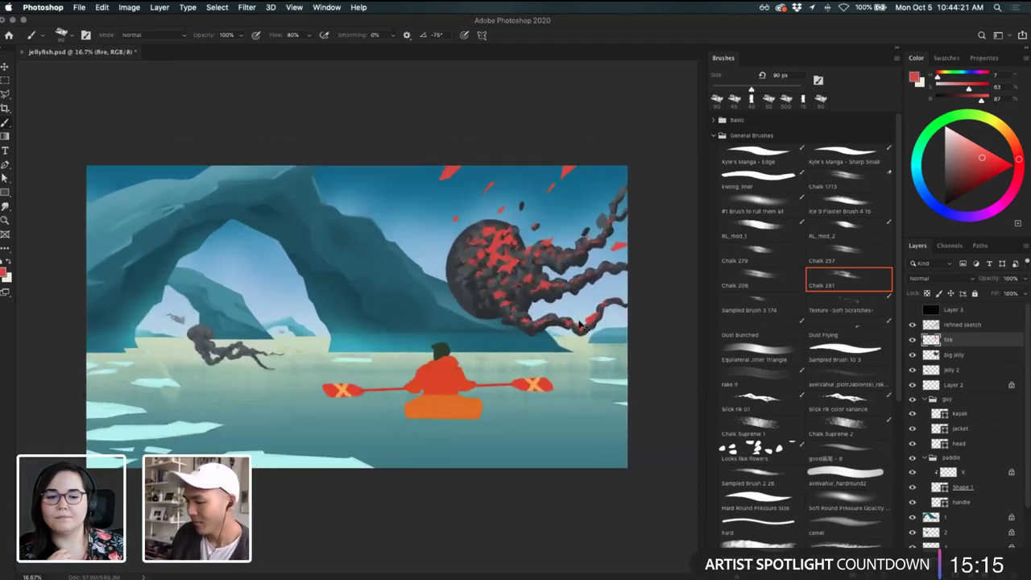
# - Rasterize the kayak shape layer and lock its transparent pixels
pyautogui.press('super+plus')
pyautogui.press('super+plus')
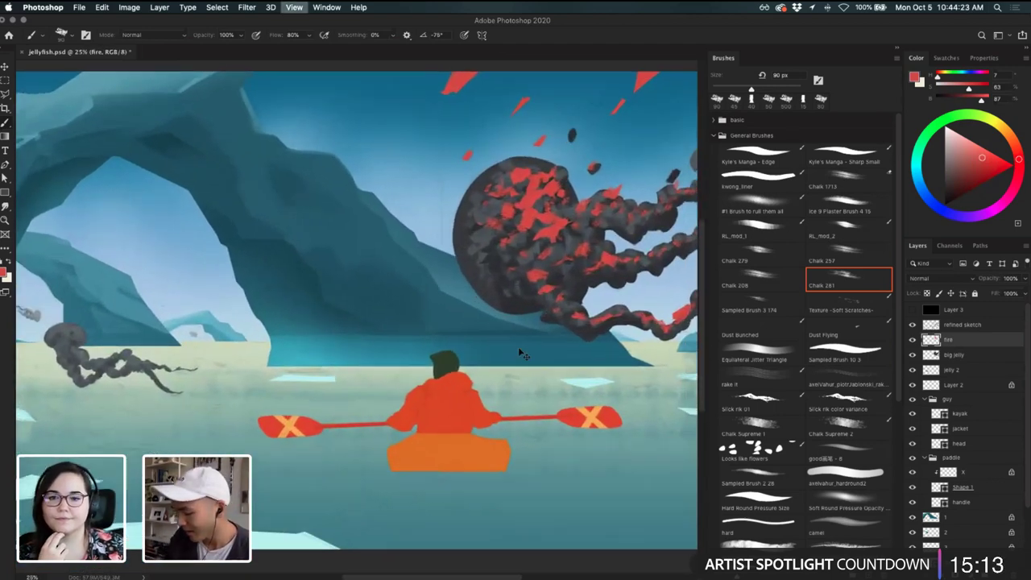
pyautogui.moveTo(486, 407); pyautogui.dragTo(446, 327)
pyautogui.press('super+minus')
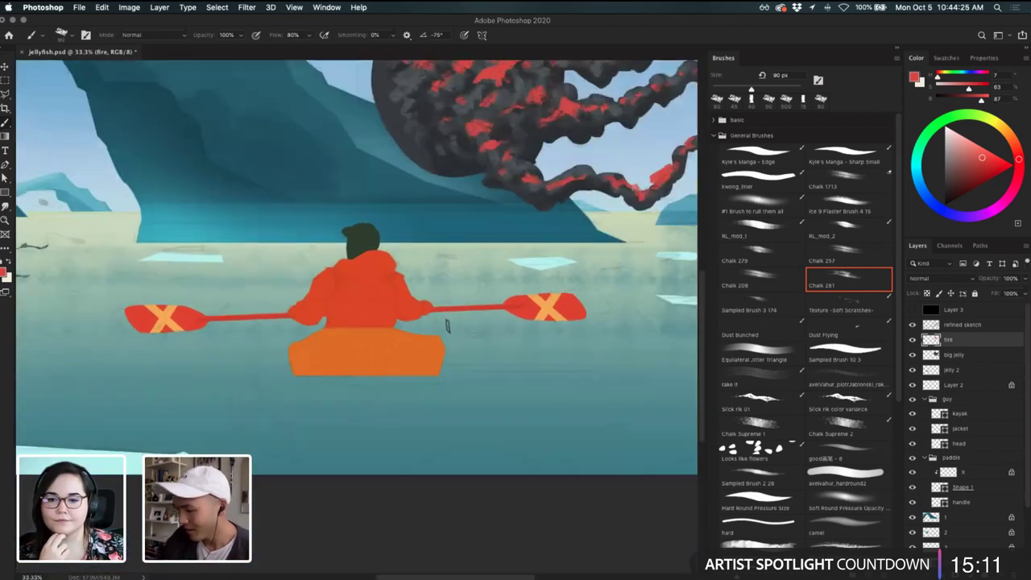
pyautogui.keyDown('super'); pyautogui.click(435, 364); pyautogui.keyUp('super')
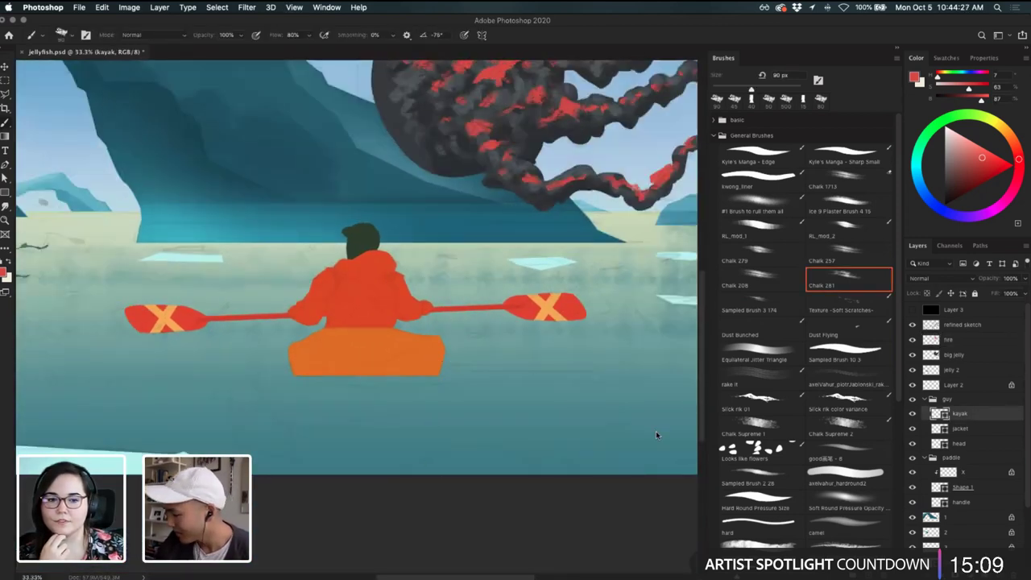
pyautogui.rightClick(978, 422)
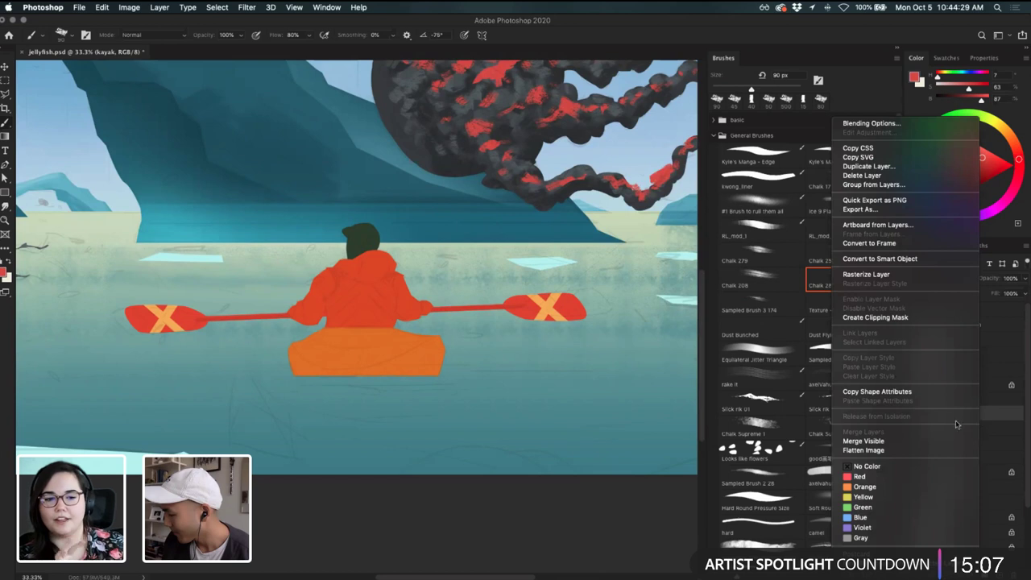
pyautogui.click(877, 277)
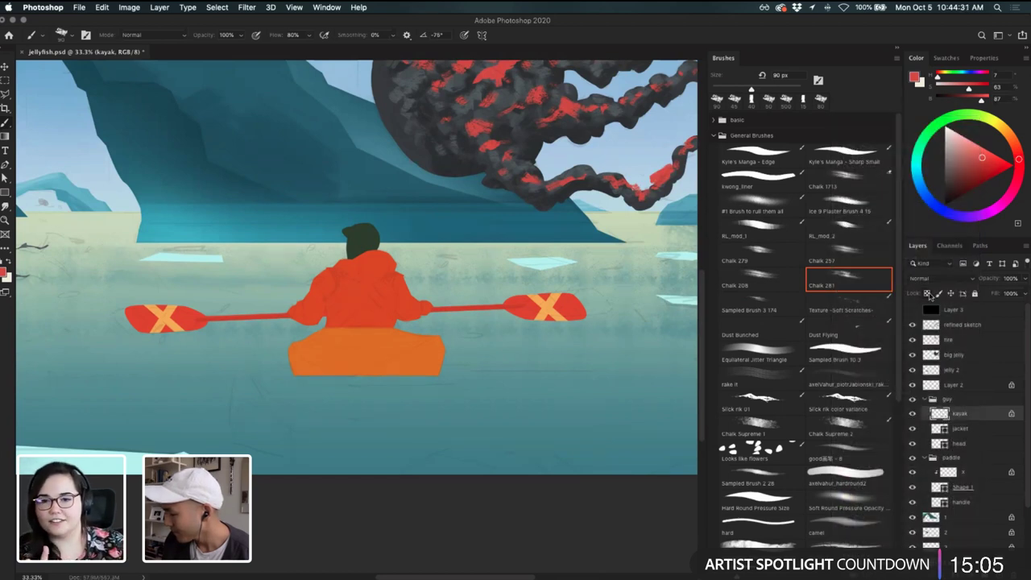
# - Rasterize the jacket and head shape layers and lock the transparent pixels of both
pyautogui.click(982, 429)
pyautogui.keyDown('shift'); pyautogui.click(982, 443); pyautogui.keyUp('shift')
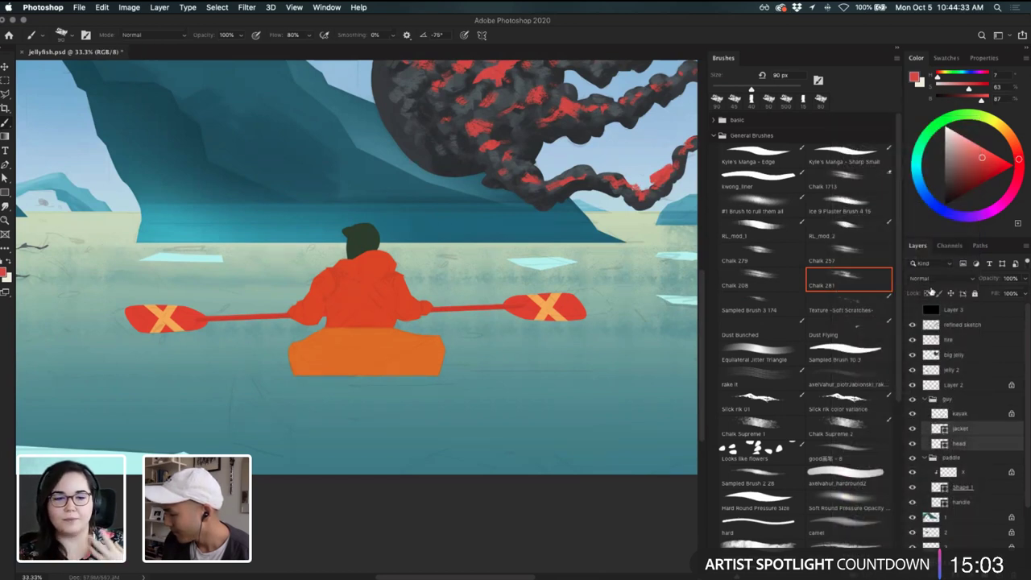
pyautogui.rightClick(1005, 432)
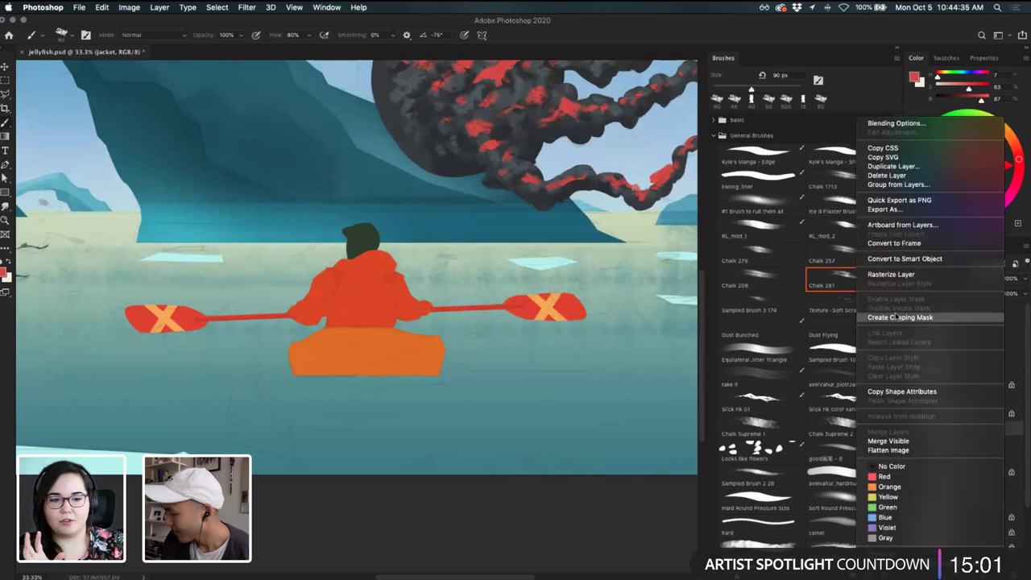
pyautogui.click(893, 274)
pyautogui.rightClick(978, 444)
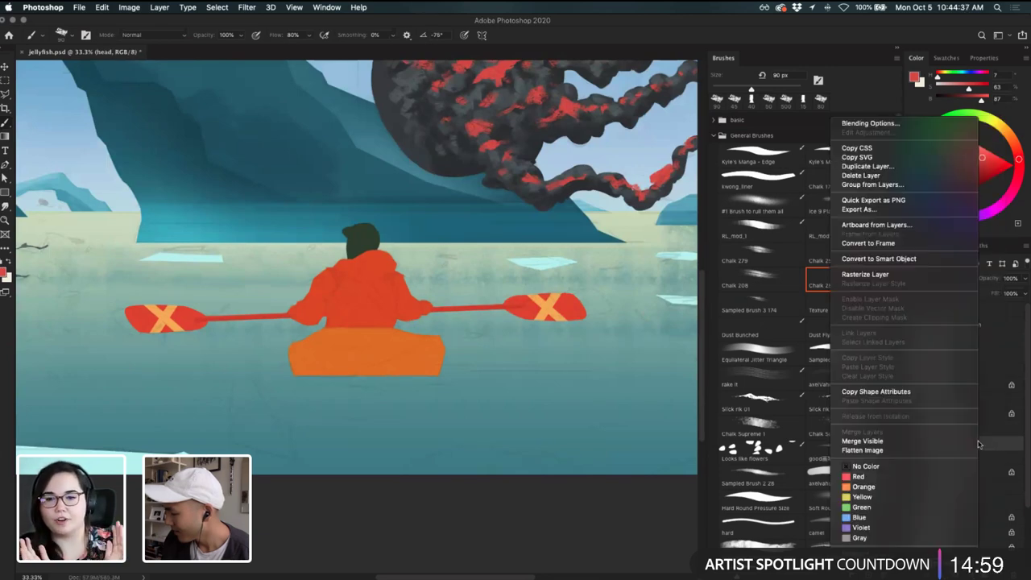
pyautogui.click(891, 275)
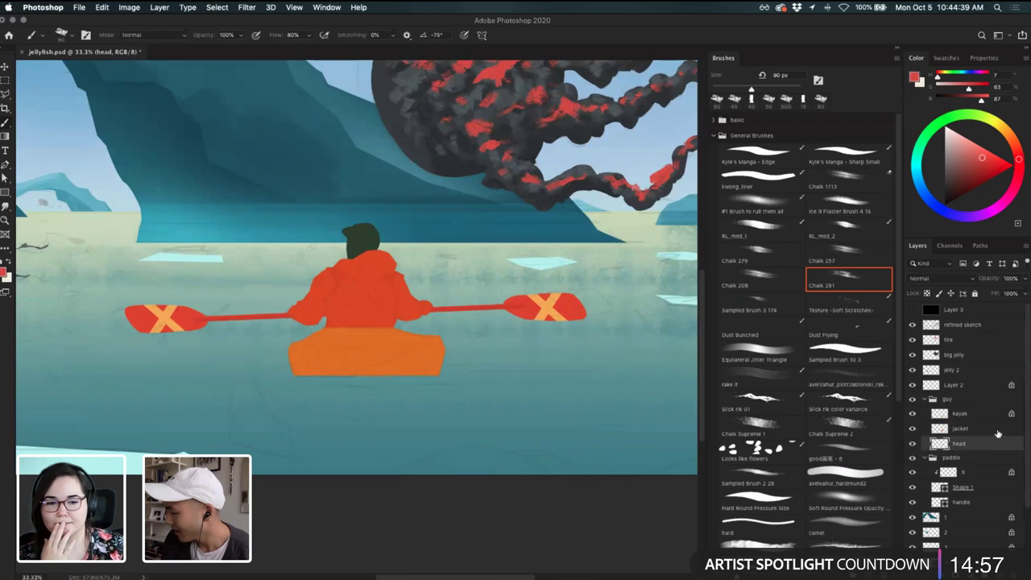
pyautogui.keyDown('shift'); pyautogui.click(998, 431); pyautogui.keyUp('shift')
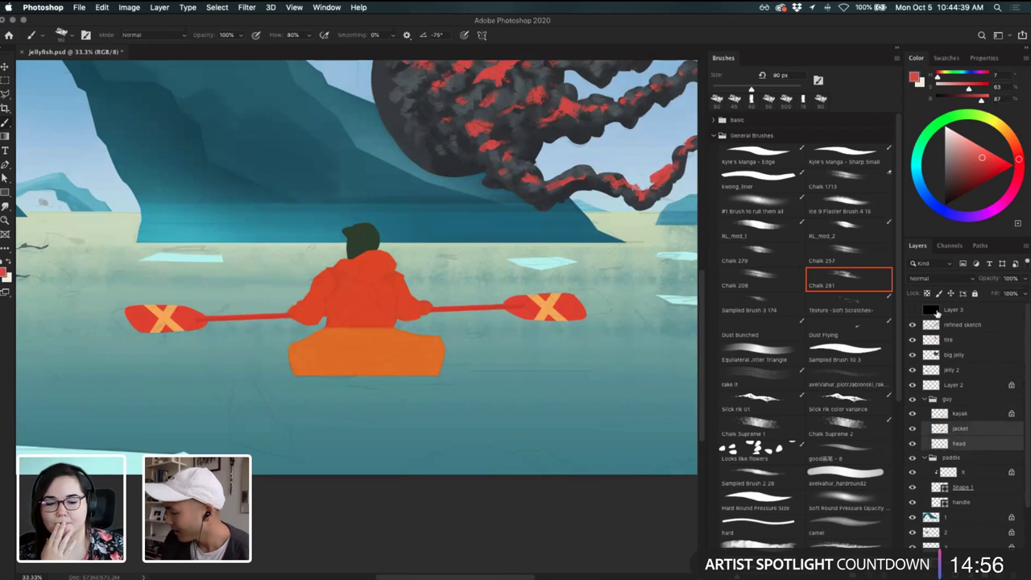
# - Target the kayak layer with the #1 Brush to rull them all and set the foreground to the water's teal (H 178, S 34, B 58)
pyautogui.click(980, 414)
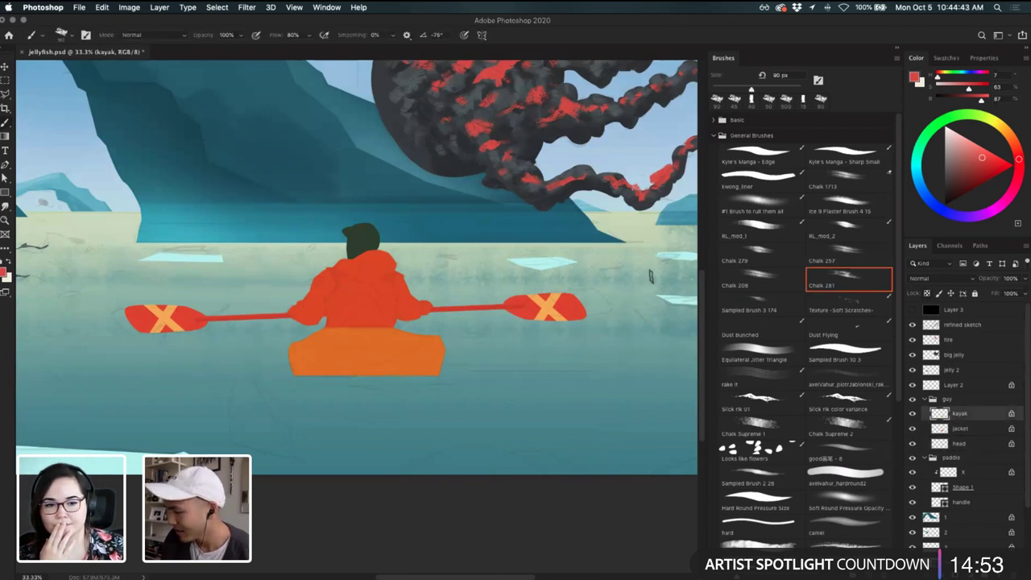
pyautogui.click(780, 213)
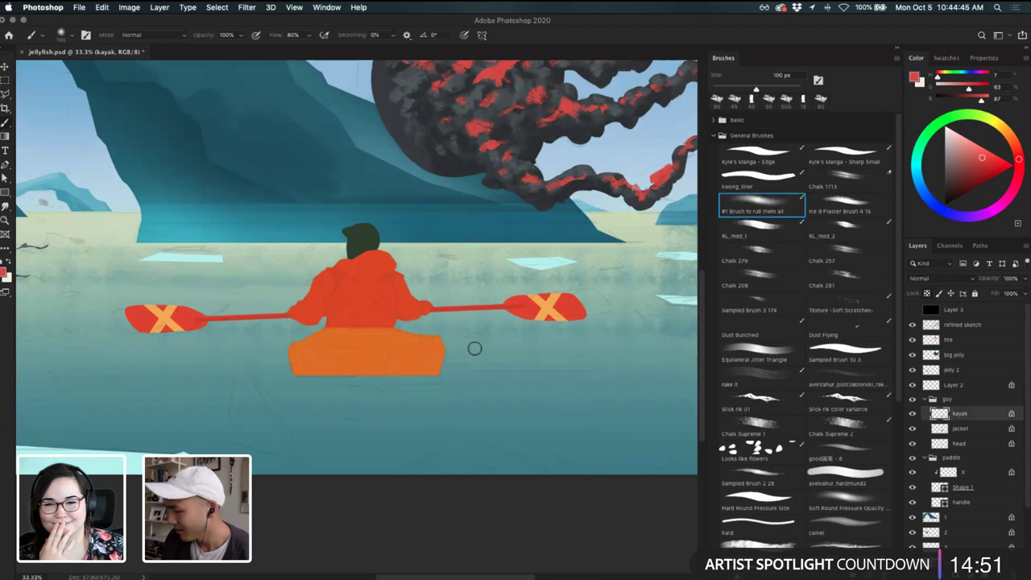
pyautogui.click(4, 271)
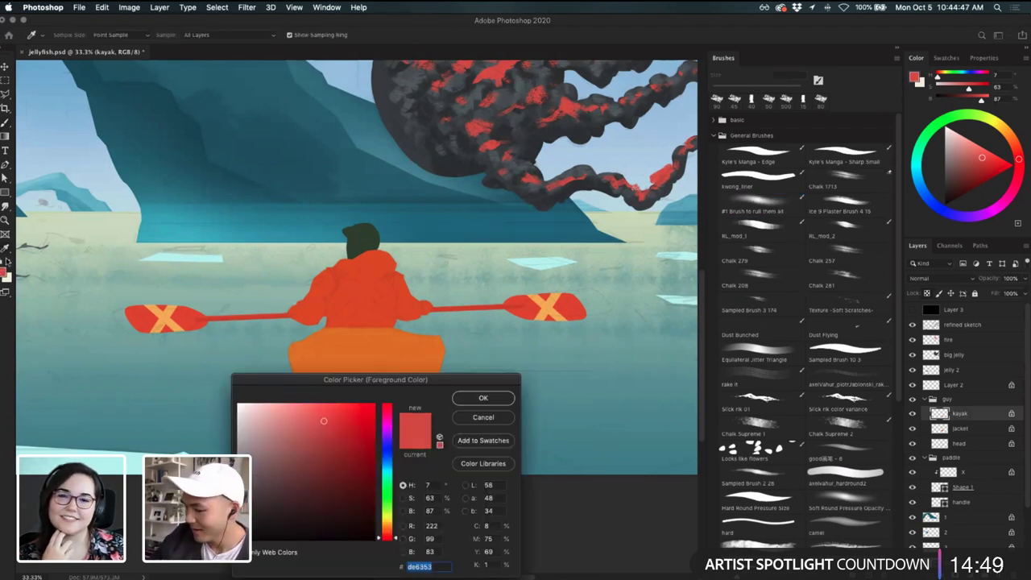
pyautogui.press('Return')
pyautogui.press('p')
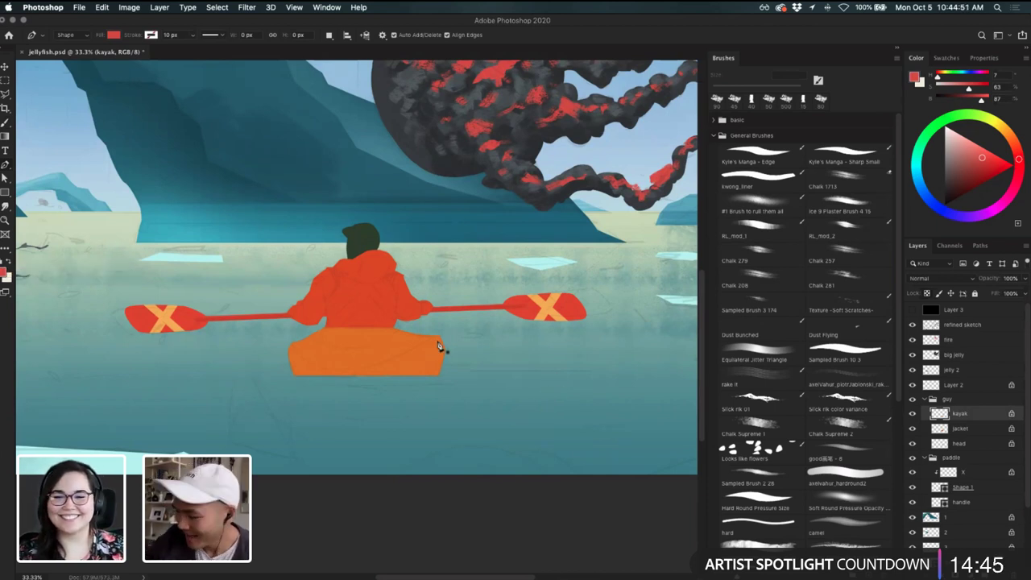
pyautogui.press('b')
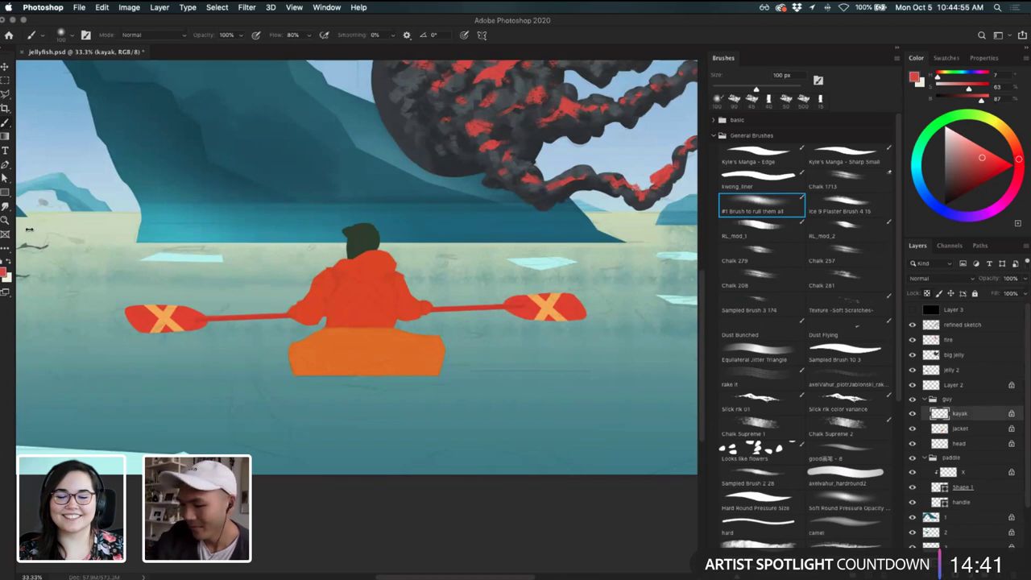
pyautogui.click(5, 270)
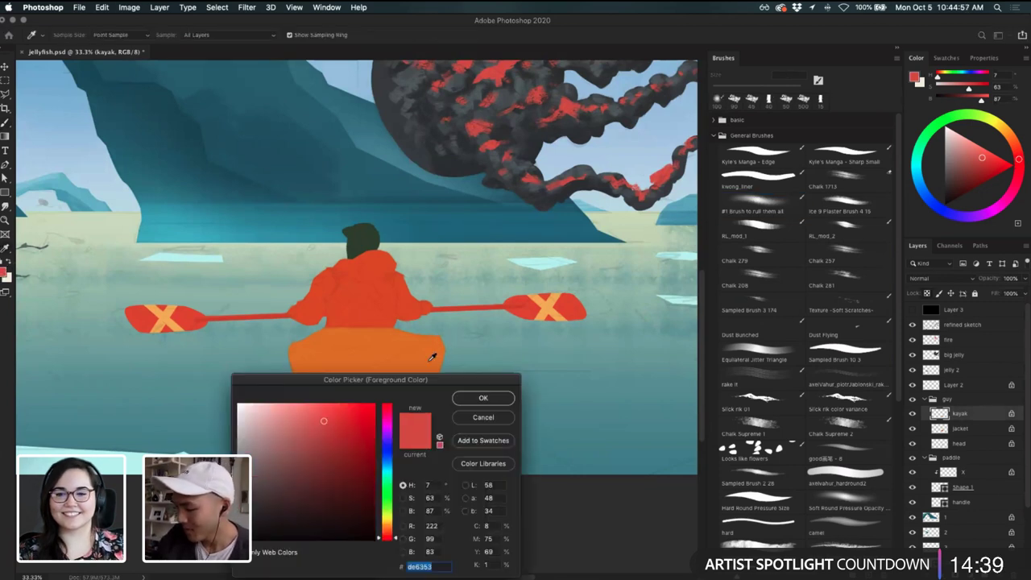
pyautogui.click(431, 356)
pyautogui.click(456, 360)
pyautogui.moveTo(275, 453); pyautogui.dragTo(285, 459)
pyautogui.click(484, 398)
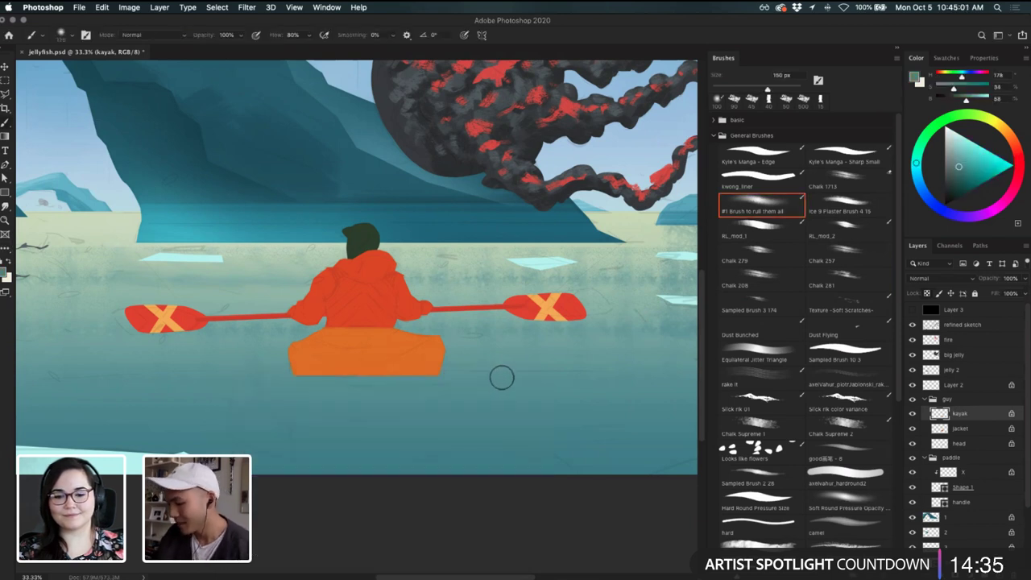
# - Enlarge the brush to 300 px and softly shade the kayak's right end and lower edge with teal, redoing the first stroke
pyautogui.press(']')
pyautogui.press(']')
pyautogui.press(']')
pyautogui.press(']')
pyautogui.press(']')
pyautogui.press(']')
pyautogui.moveTo(491, 335); pyautogui.dragTo(368, 442)
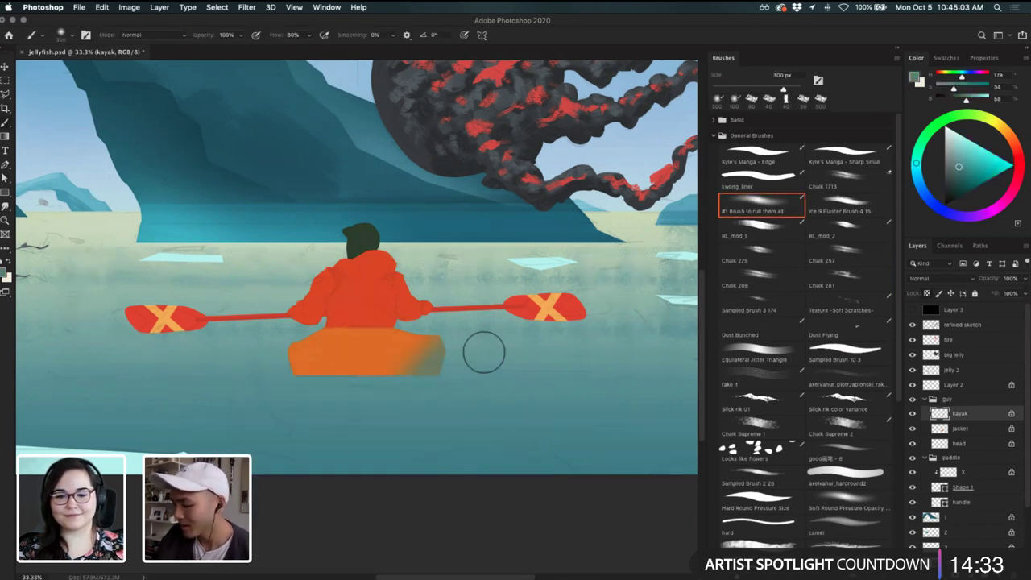
pyautogui.press('super+z')
pyautogui.moveTo(469, 334)
pyautogui.mouseDown()
pyautogui.moveTo(376, 467)
pyautogui.moveTo(475, 329)
pyautogui.moveTo(342, 463)
pyautogui.moveTo(468, 343)
pyautogui.moveTo(452, 367)
pyautogui.moveTo(336, 418)
pyautogui.mouseUp()
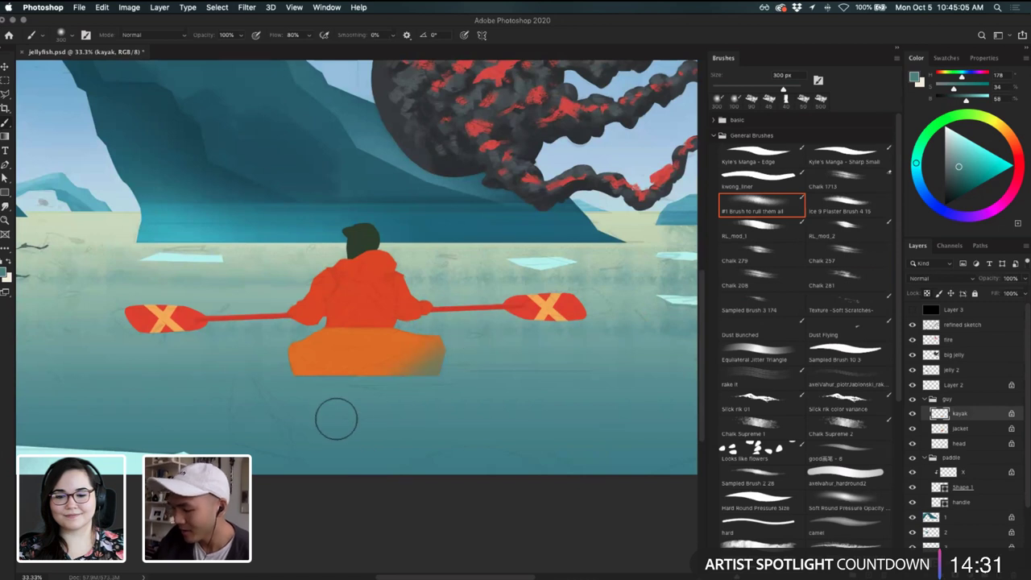
pyautogui.moveTo(283, 365); pyautogui.dragTo(402, 437)
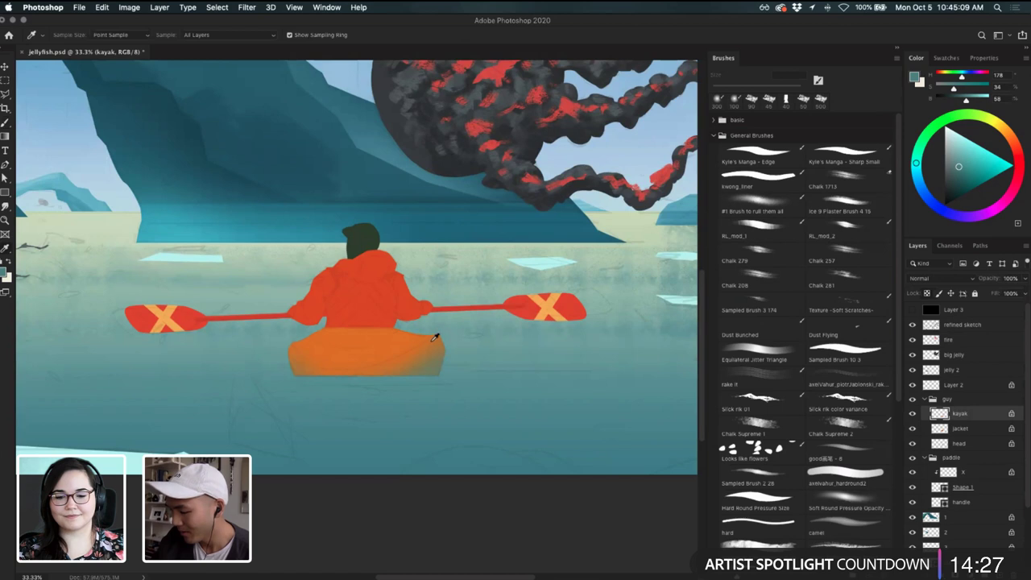
# - Sample the kayak's orange, brush over its right end, and darken the foreground colour to H 35, S 78, B 68
pyautogui.keyDown('alt'); pyautogui.click(429, 341); pyautogui.keyUp('alt')
pyautogui.moveTo(453, 338); pyautogui.dragTo(394, 423)
pyautogui.click(6, 271)
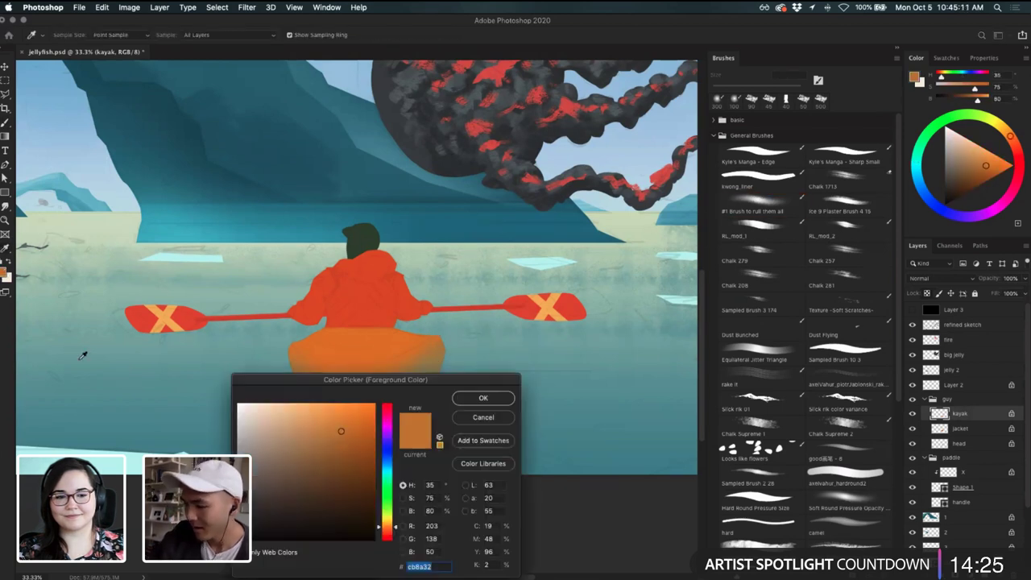
pyautogui.click(351, 446)
pyautogui.click(482, 398)
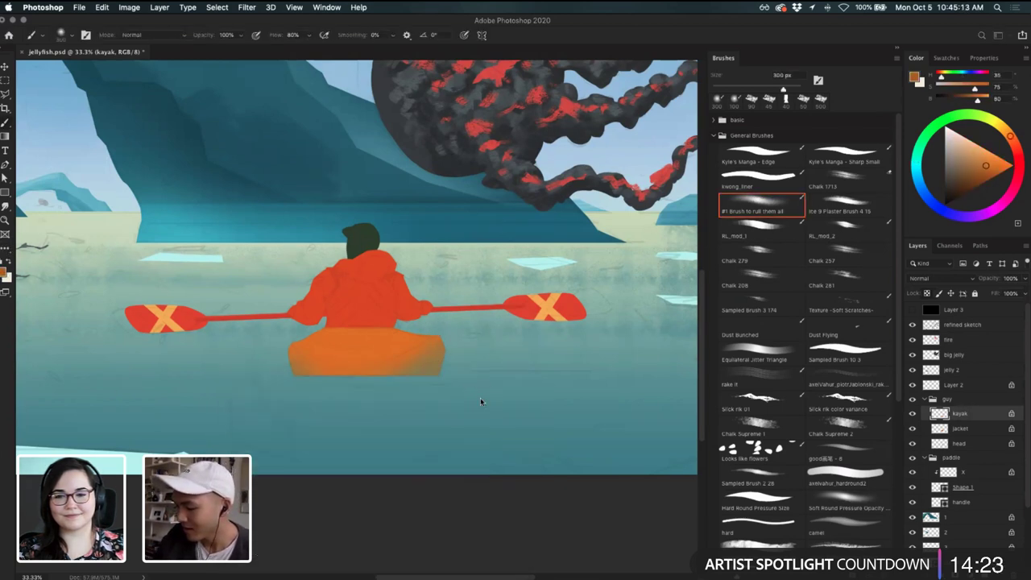
# - Mute the foreground colour to brown (H 35, S 52, B 55) and shade the kayak's ends and lower edge, undoing the unwanted stroke
pyautogui.click(6, 271)
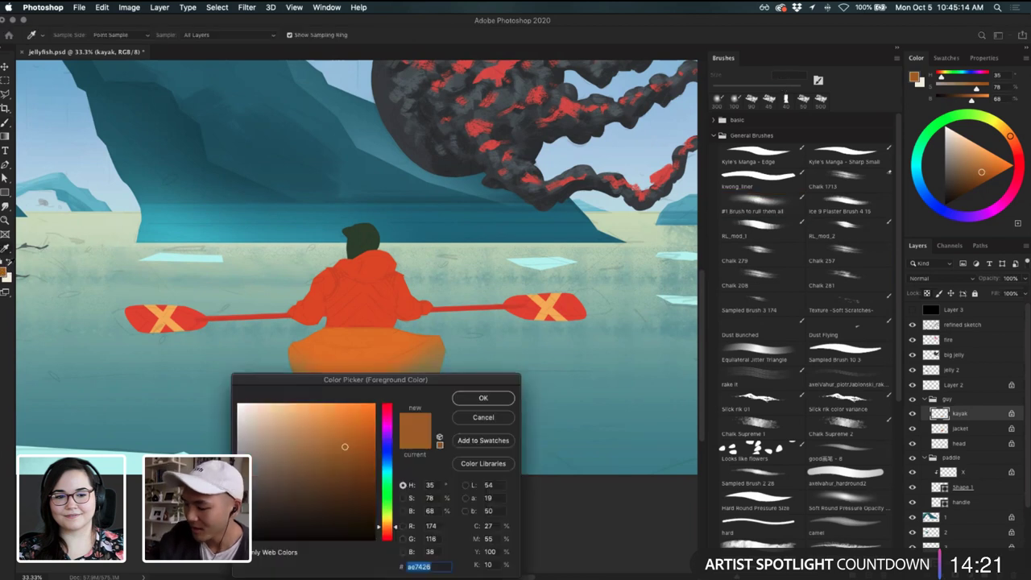
pyautogui.click(347, 453)
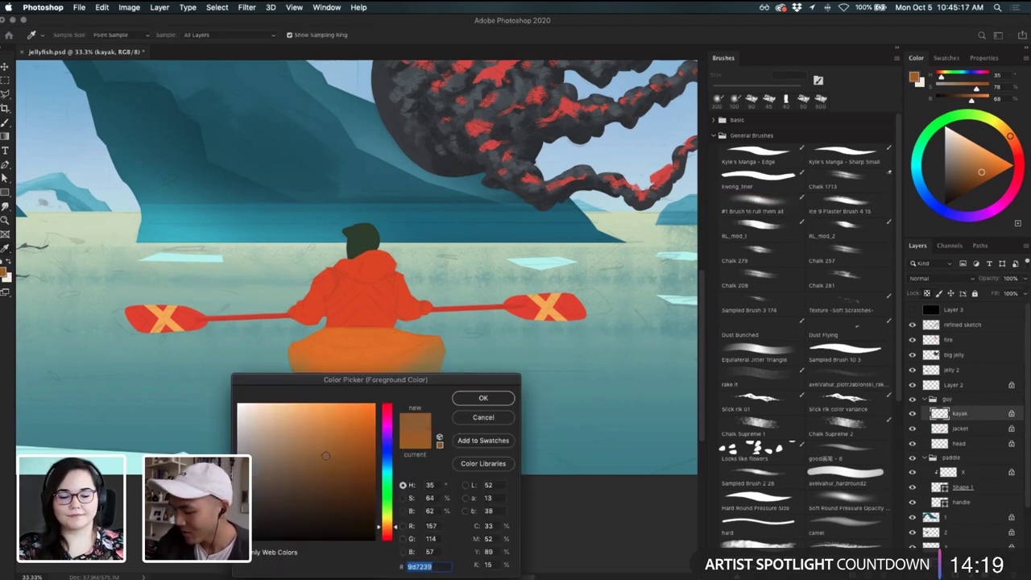
pyautogui.click(331, 456)
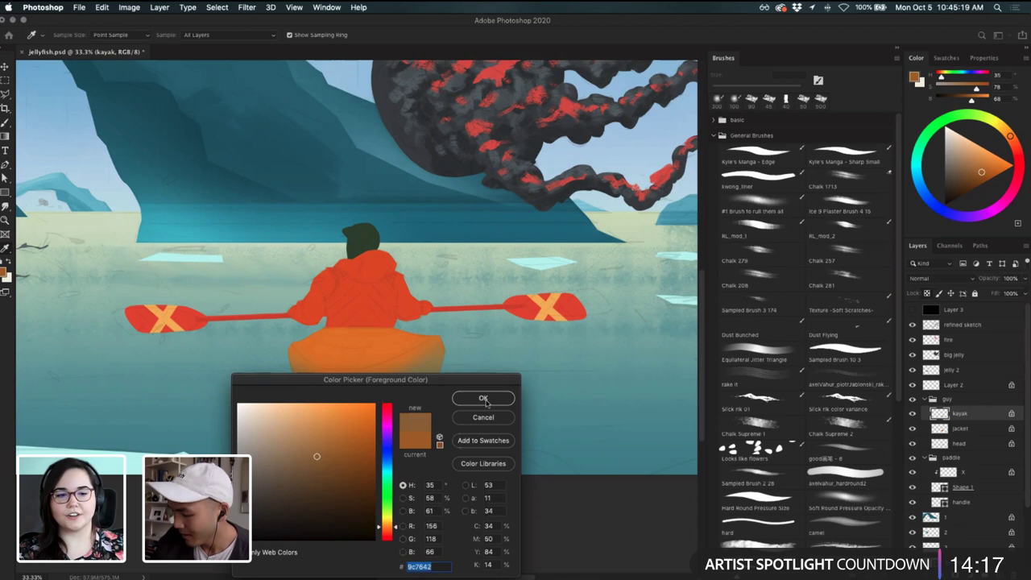
pyautogui.click(310, 464)
pyautogui.click(484, 401)
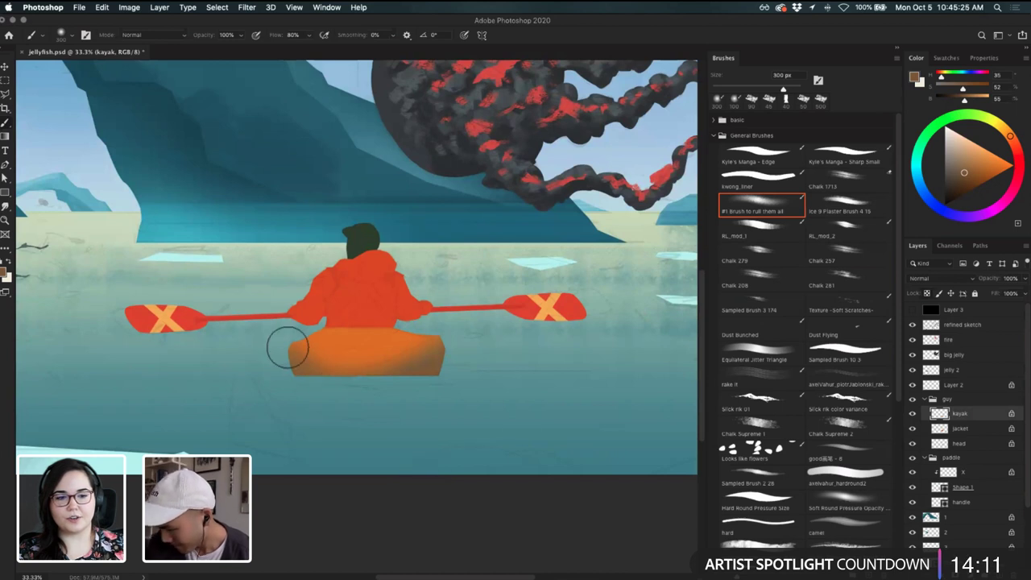
pyautogui.moveTo(288, 347); pyautogui.dragTo(454, 364)
pyautogui.press('super+z')
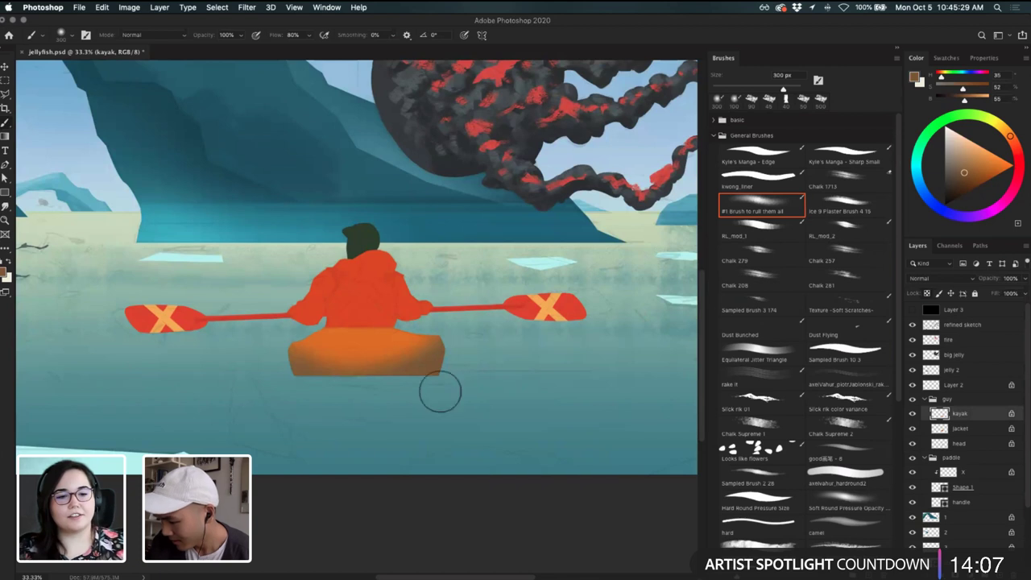
# - Try shading the kayak's right end with a teal based on the water colour (H 179, S 42, B 69), undoing the stroke
pyautogui.press('super+z')
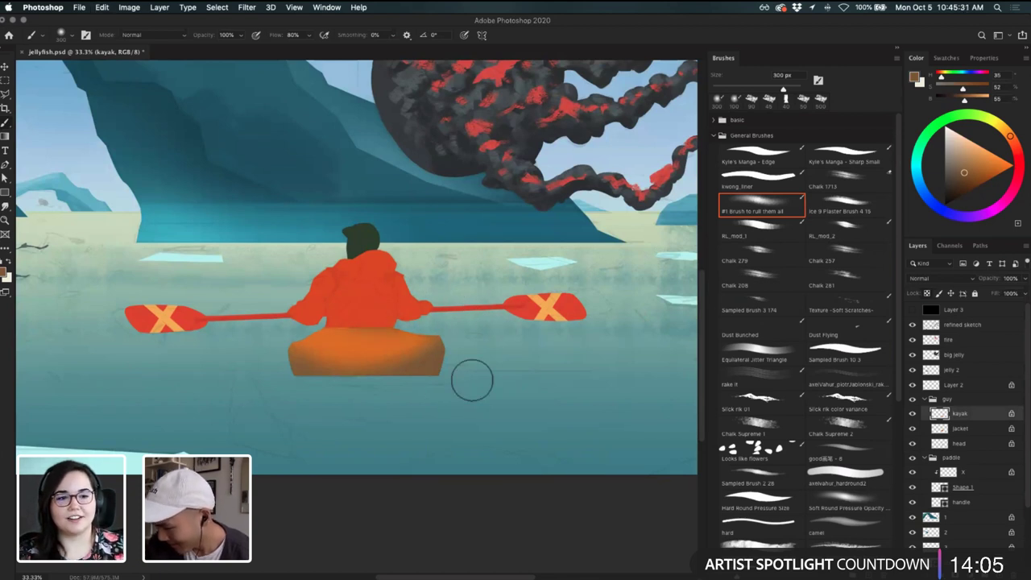
pyautogui.press('i')
pyautogui.click(504, 354)
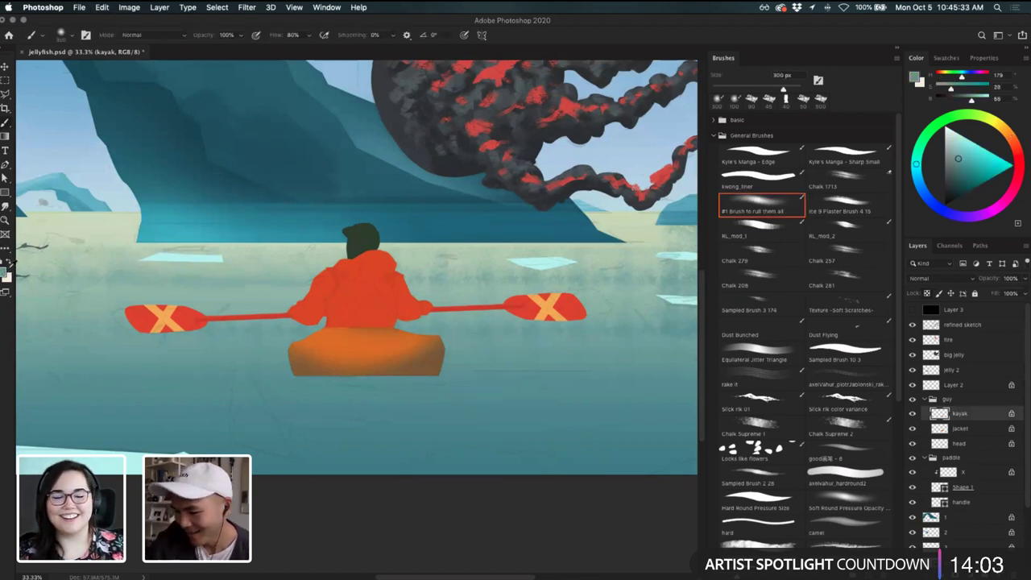
pyautogui.click(5, 274)
pyautogui.click(503, 399)
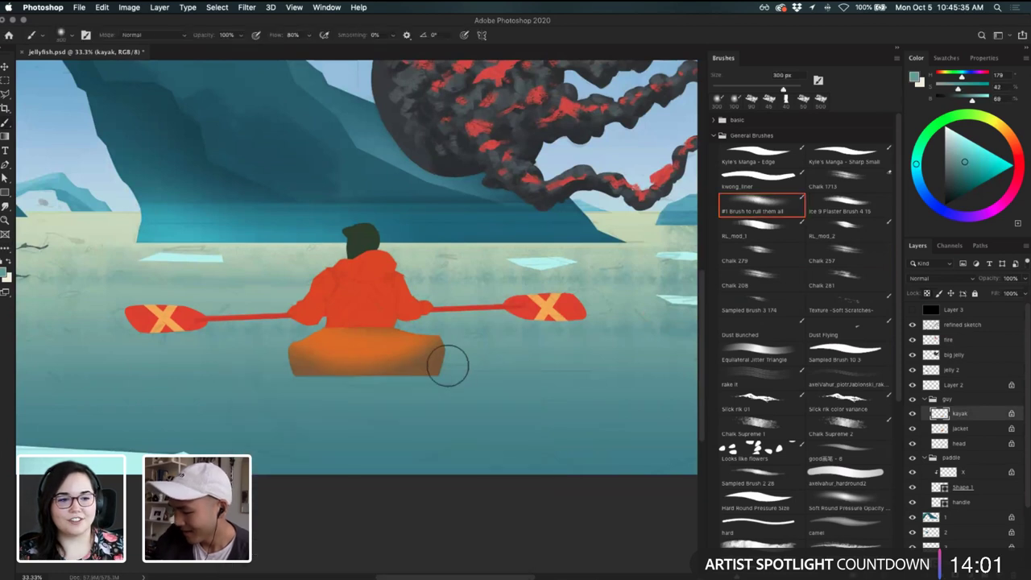
pyautogui.moveTo(451, 366); pyautogui.dragTo(455, 383)
pyautogui.press('super+z')
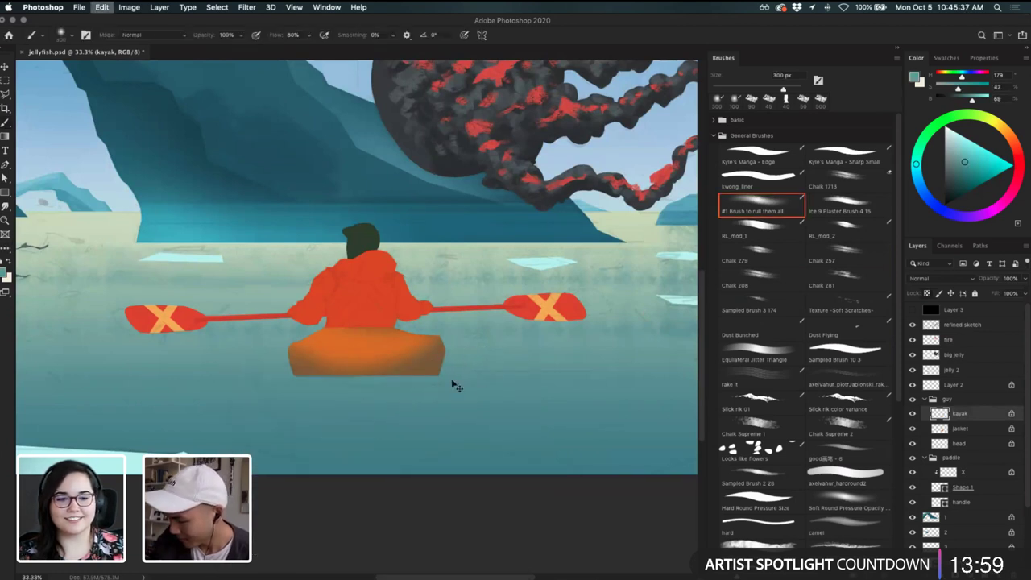
# - Sample the kayak's orange (H 33, S 86, B 87) and paint a hard-edged curved shape across its upper part with Kyle's Manga - Edge at 90 px
pyautogui.press('i')
pyautogui.click(359, 351)
pyautogui.press('b')
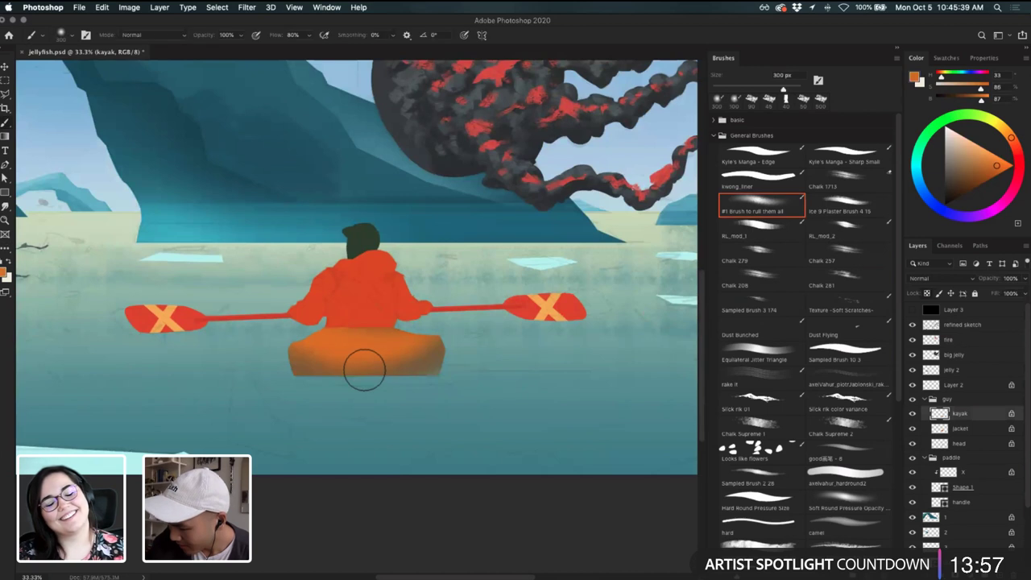
pyautogui.press(',')
pyautogui.press(',')
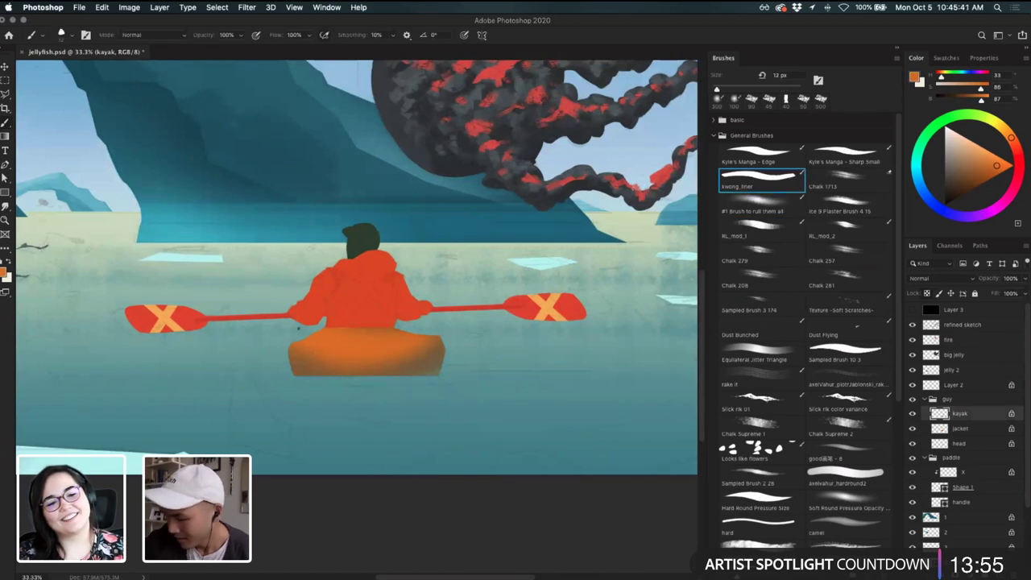
pyautogui.click(788, 144)
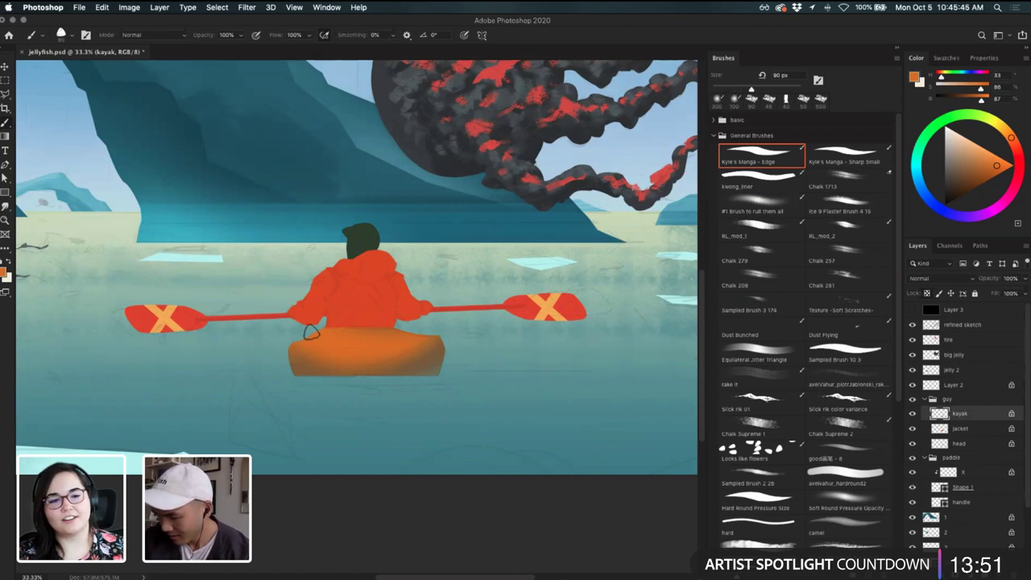
pyautogui.moveTo(310, 352); pyautogui.dragTo(369, 359)
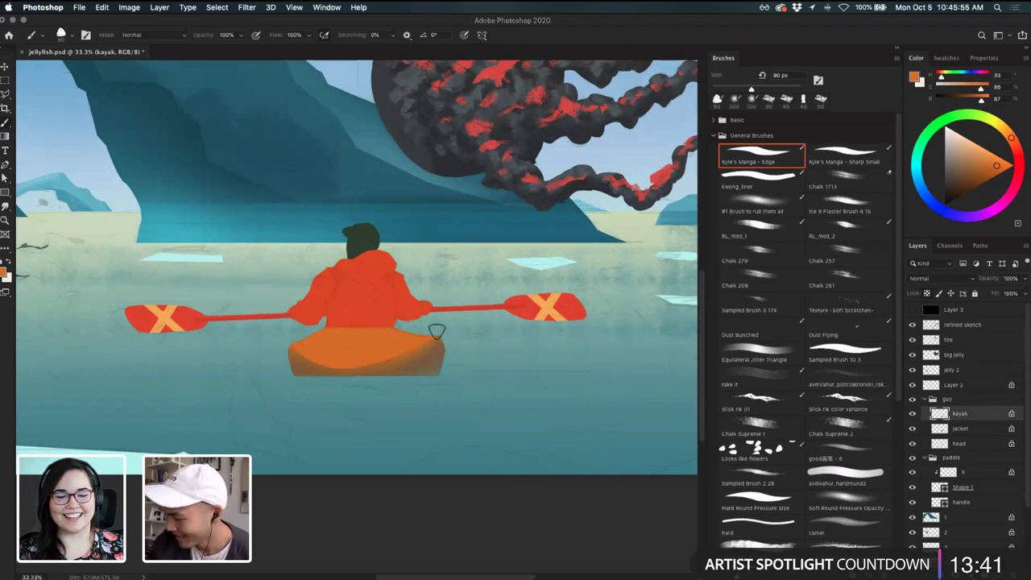
# - Sample the brown at the kayak's right end and soften its shading with #1 Brush to rull them all, enlarged to 175 px
pyautogui.keyDown('alt'); pyautogui.click(437, 340); pyautogui.keyUp('alt')
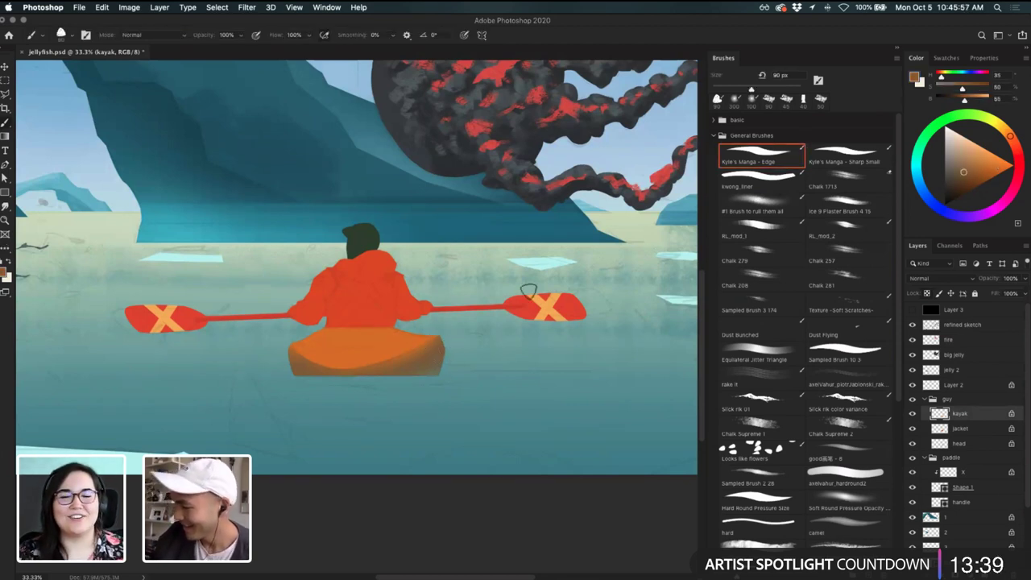
pyautogui.click(773, 203)
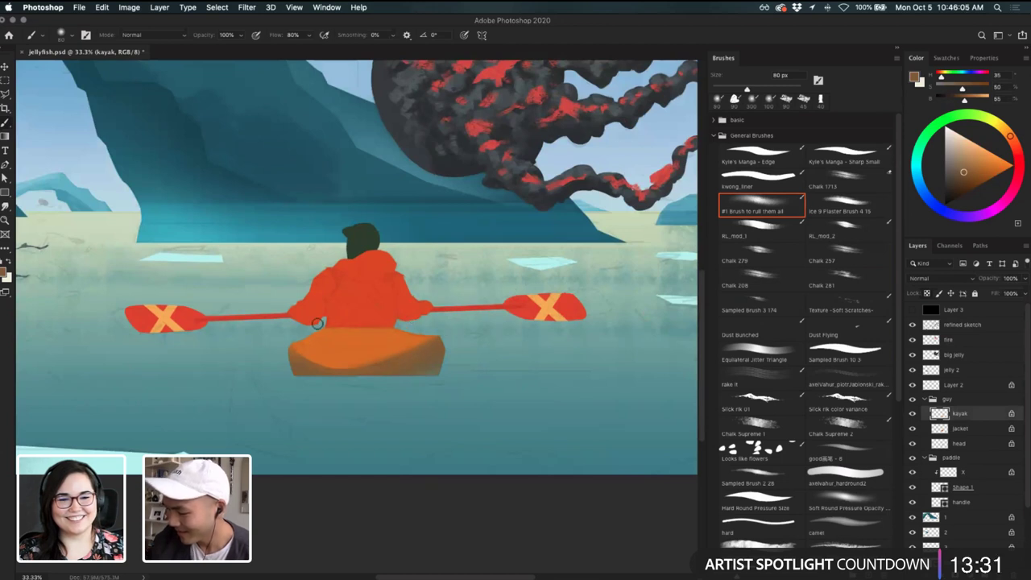
pyautogui.press(']')
pyautogui.press(']')
pyautogui.press(']')
pyautogui.press(']')
pyautogui.press(']')
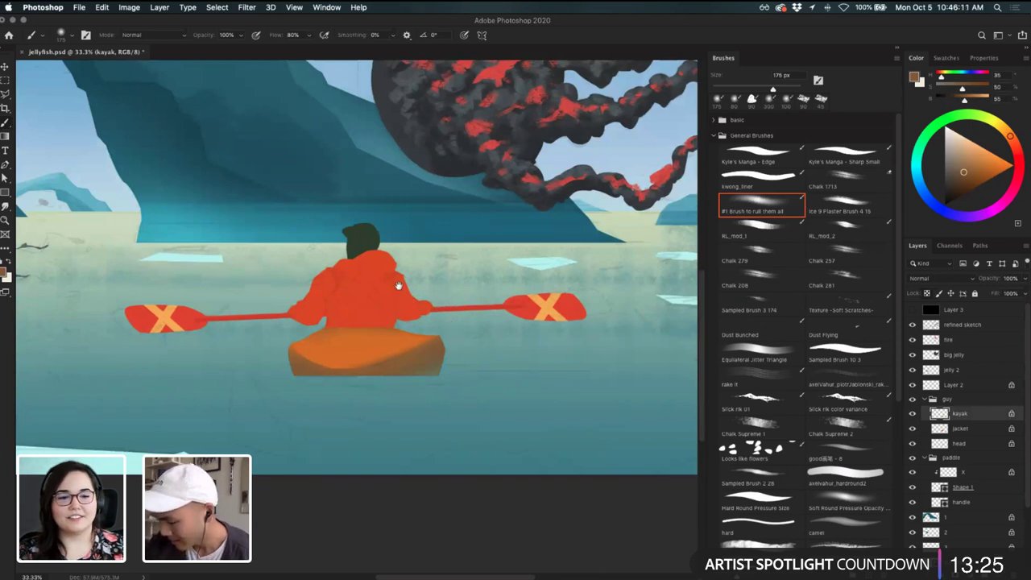
# - Sample the kayak's orange and change the foreground colour to mint green (H 171, S 49, B 89)
pyautogui.moveTo(398, 287); pyautogui.dragTo(545, 346)
pyautogui.press('alt')
pyautogui.click(502, 412)
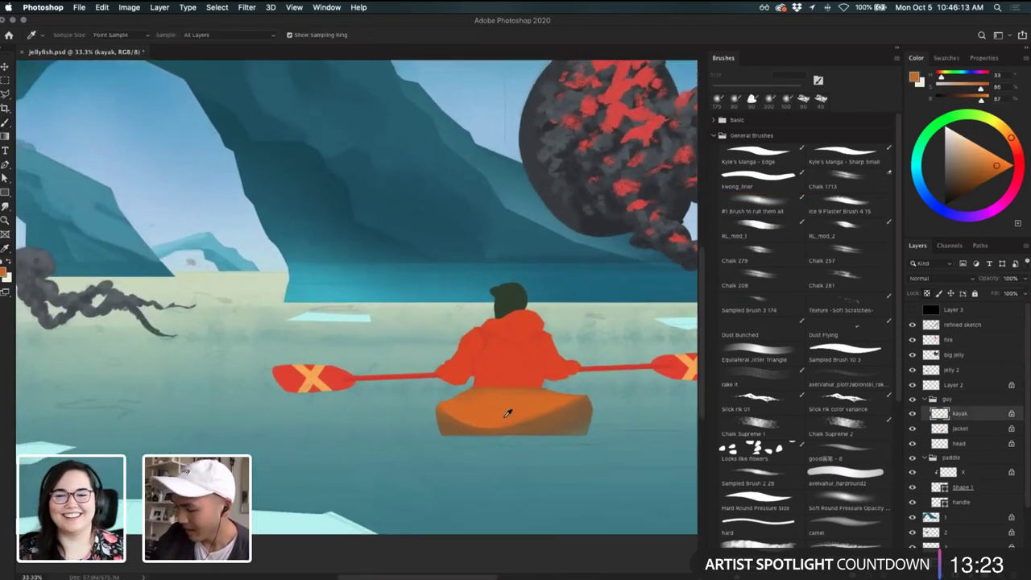
pyautogui.moveTo(307, 433)
pyautogui.mouseDown()
pyautogui.moveTo(349, 409)
pyautogui.moveTo(326, 414)
pyautogui.mouseUp()
pyautogui.click(389, 475)
pyautogui.moveTo(392, 476); pyautogui.dragTo(388, 483)
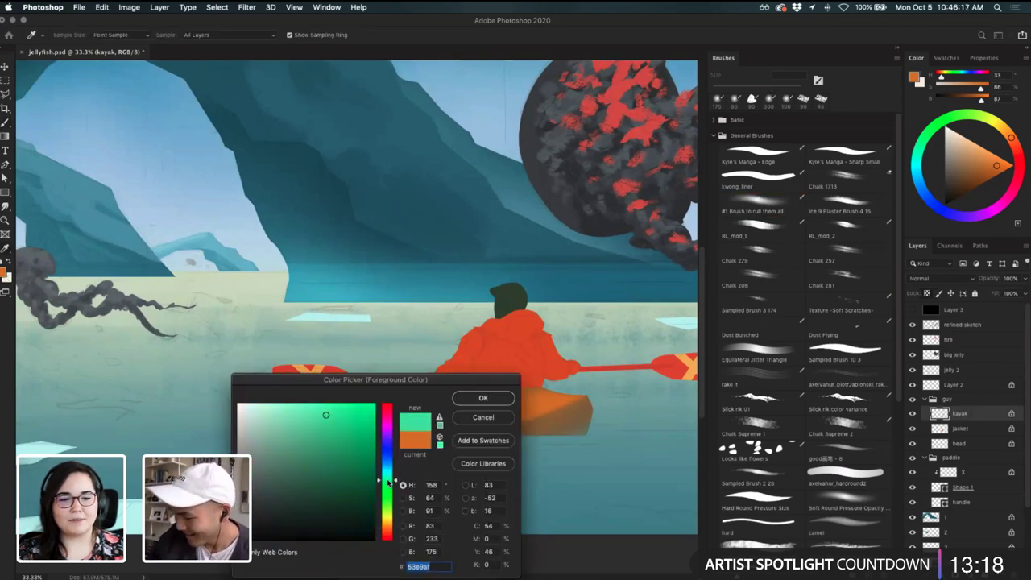
pyautogui.click(483, 398)
pyautogui.press('b')
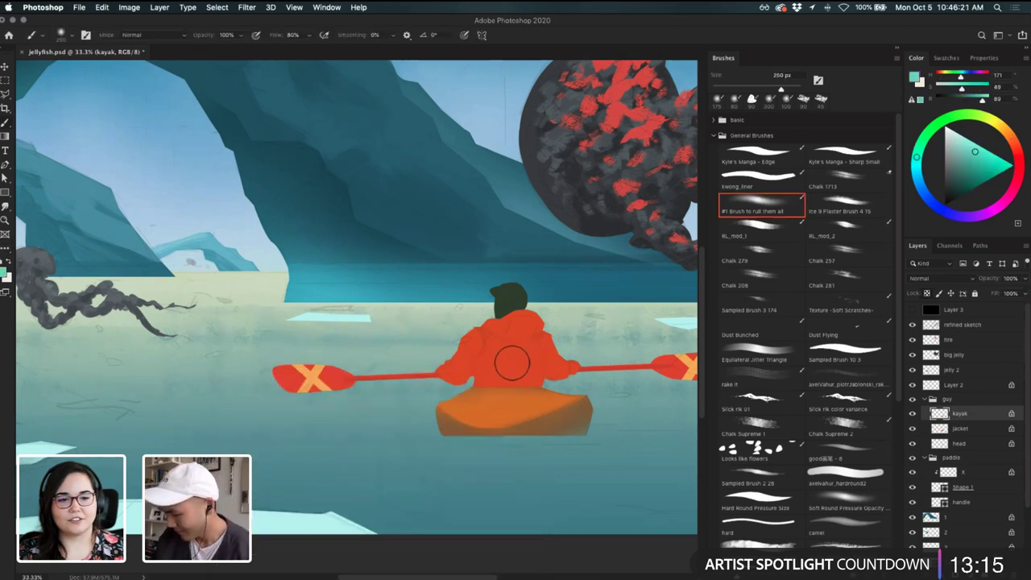
# - Enlarge the brush to 600 px and softly glaze the kayak's top with the mint green, undoing the unwanted stroke
pyautogui.press(']')
pyautogui.press(']')
pyautogui.press(']')
pyautogui.press(']')
pyautogui.press(']')
pyautogui.press(']')
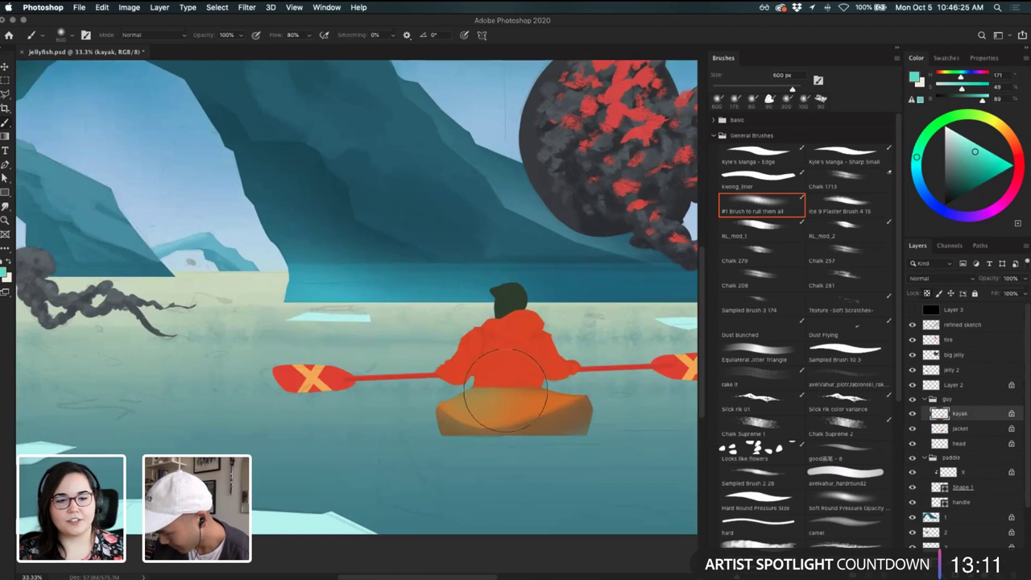
pyautogui.press('super+z')
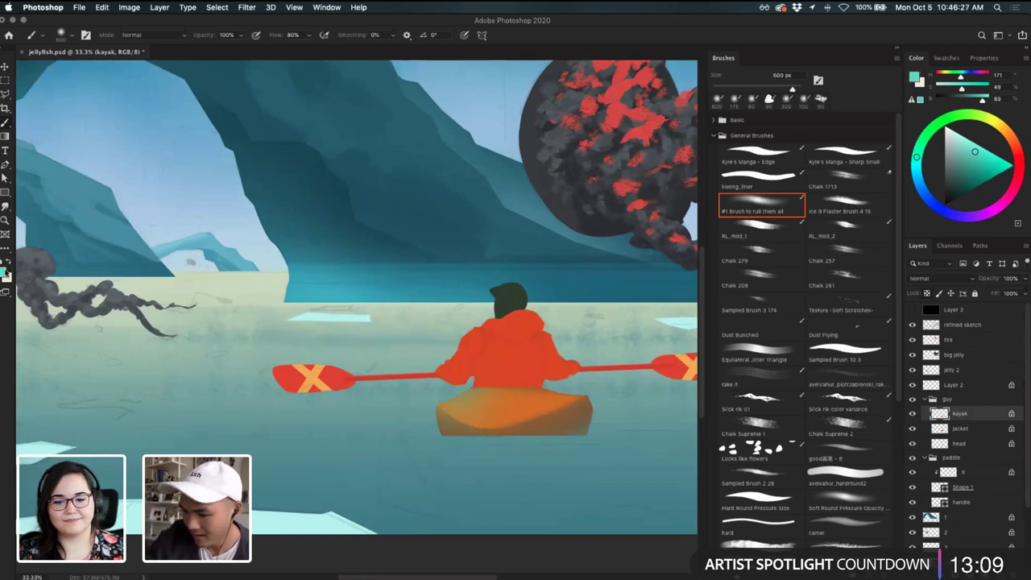
# - Set the foreground colour to pale yellow (H 58, S 43, B 92) and brush a soft glow onto the kayak's upper left
pyautogui.click(4, 272)
pyautogui.click(387, 519)
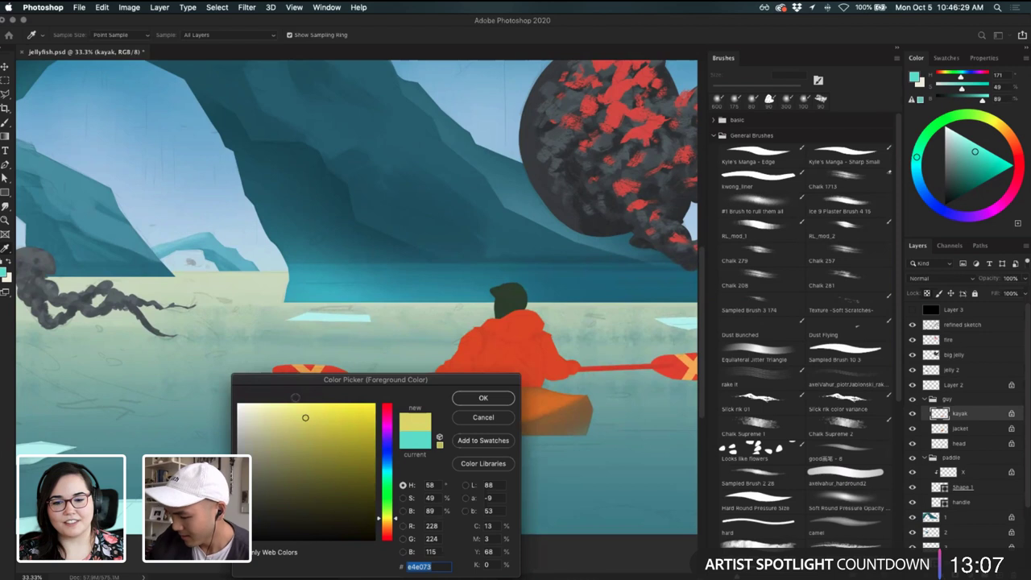
pyautogui.click(483, 397)
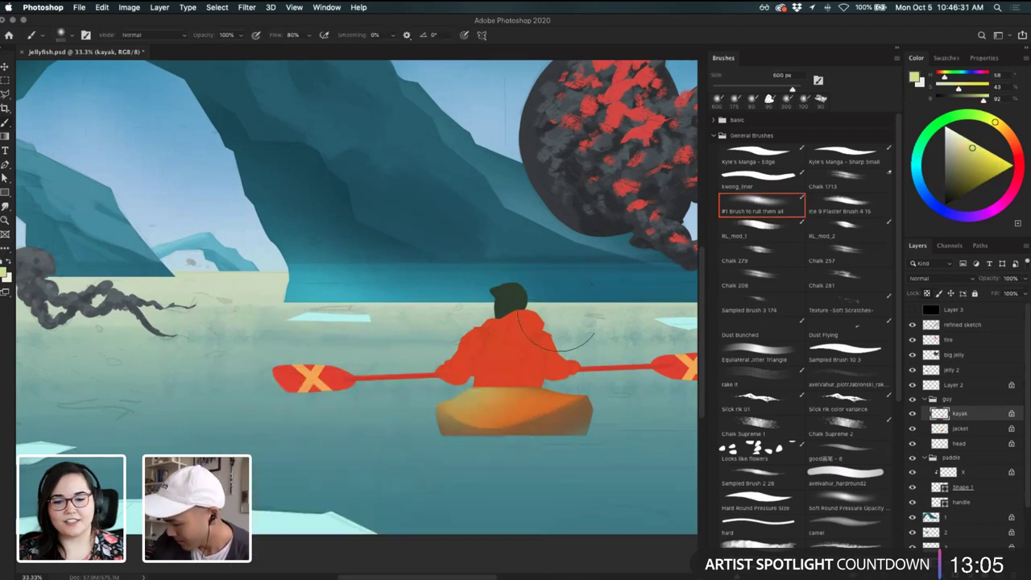
# - Choose Sampled Brush 3 174 and set the foreground to pale yellow-green (H 71, S 23, B 89), undoing the test stroke on the kayak
pyautogui.press('i')
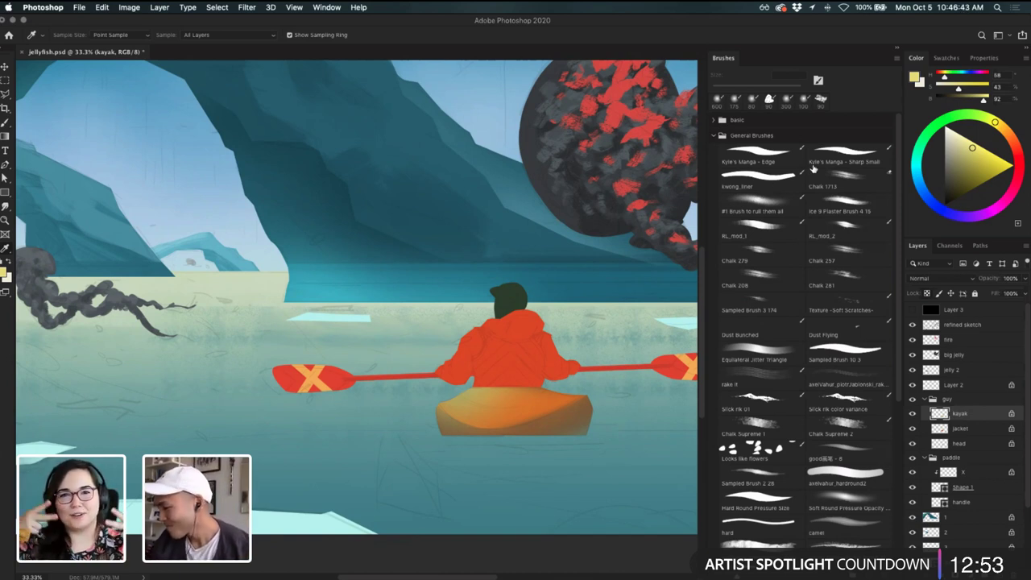
pyautogui.click(764, 296)
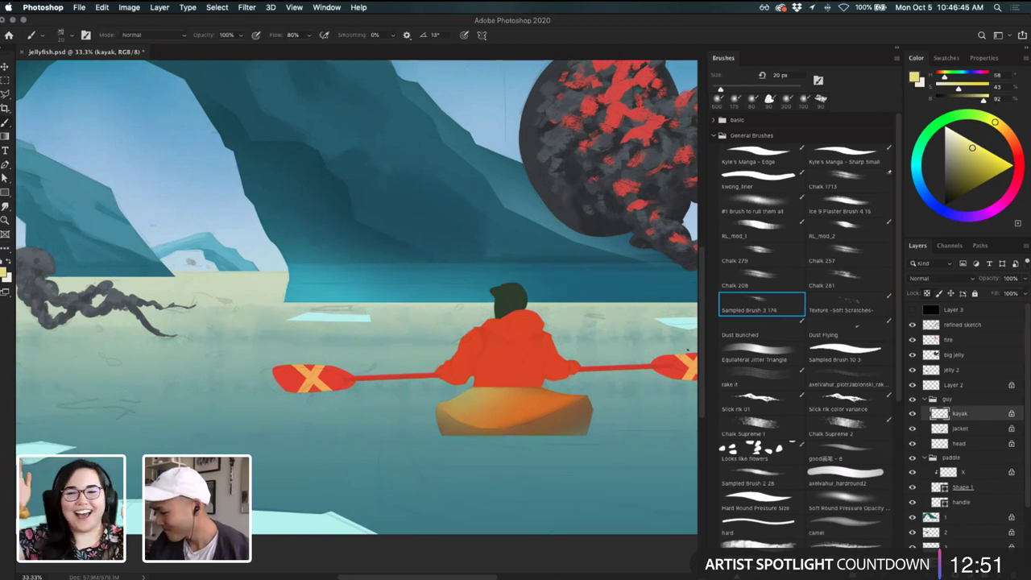
pyautogui.keyDown('alt'); pyautogui.click(483, 393); pyautogui.keyUp('alt')
pyautogui.click(6, 271)
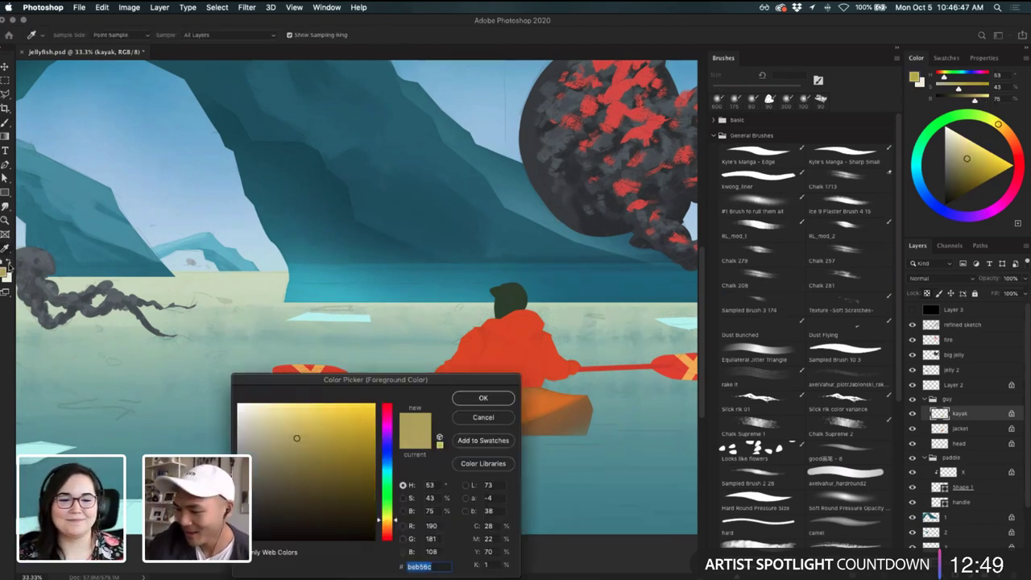
pyautogui.click(278, 426)
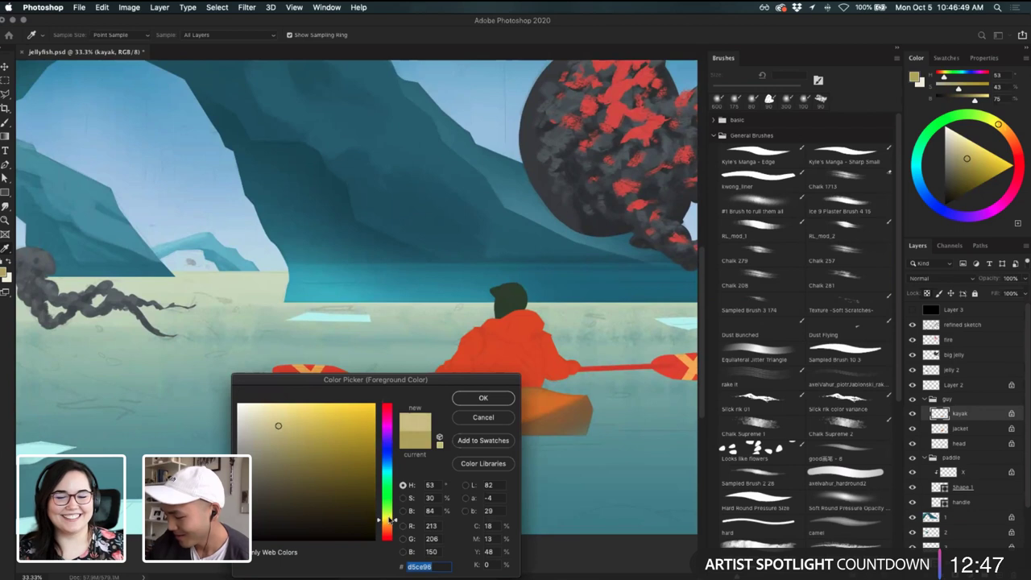
pyautogui.moveTo(390, 520)
pyautogui.mouseDown()
pyautogui.moveTo(388, 473)
pyautogui.moveTo(392, 514)
pyautogui.mouseUp()
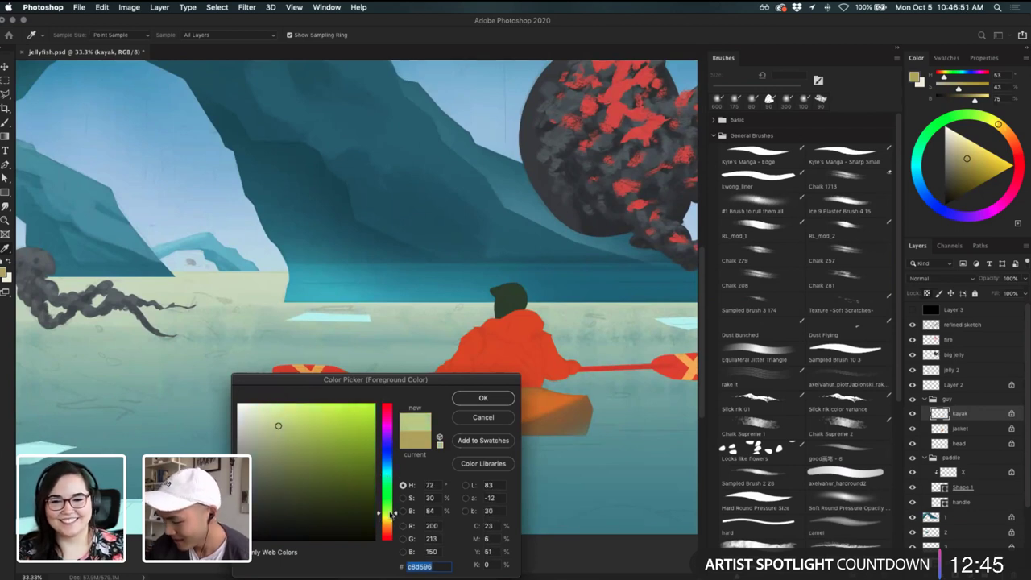
pyautogui.moveTo(265, 413); pyautogui.dragTo(269, 418)
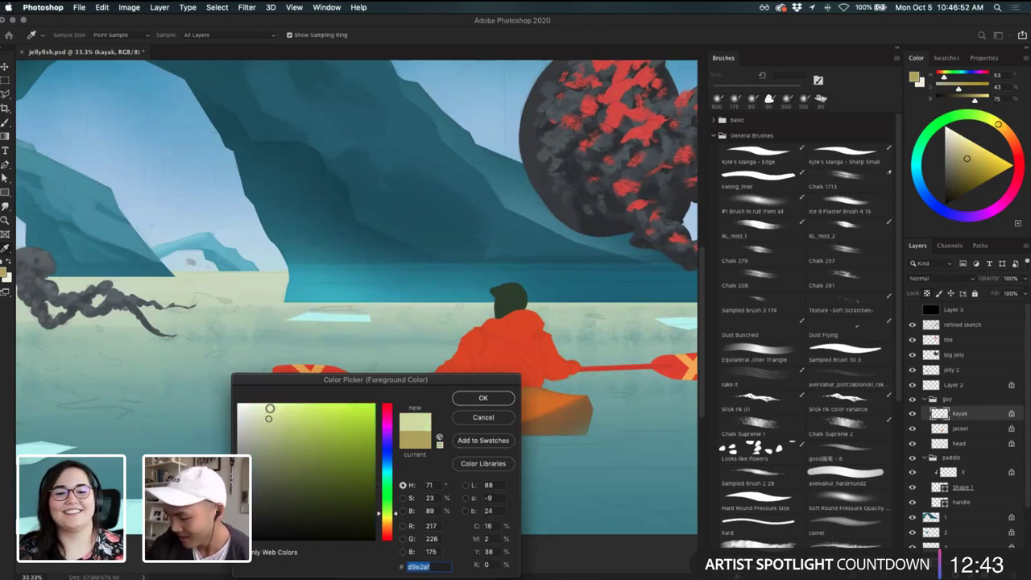
pyautogui.click(483, 398)
pyautogui.moveTo(456, 397); pyautogui.dragTo(464, 400)
pyautogui.press('super+z')
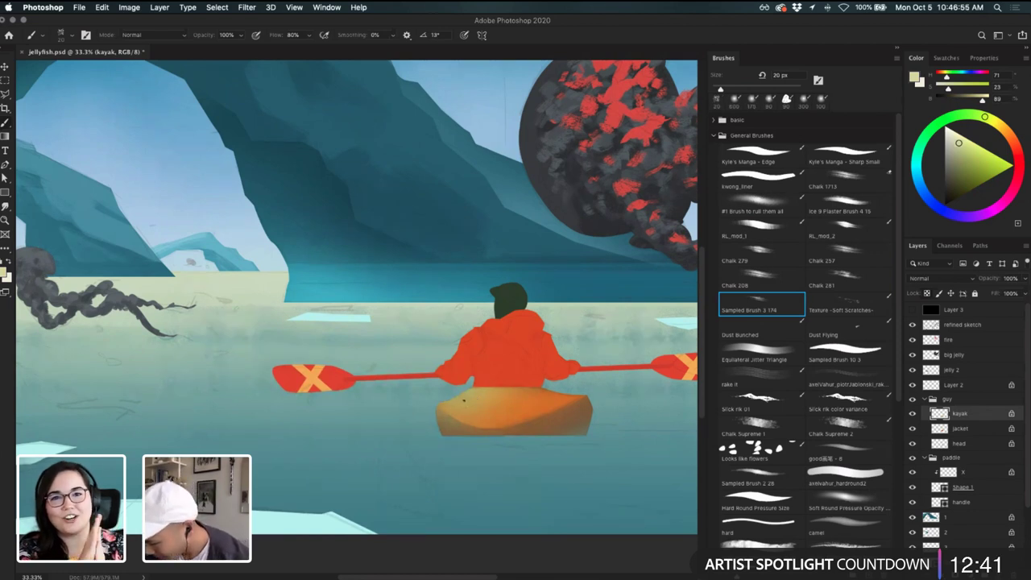
# - Lower the opacity of the refined sketch layer to 2%
pyautogui.click(962, 324)
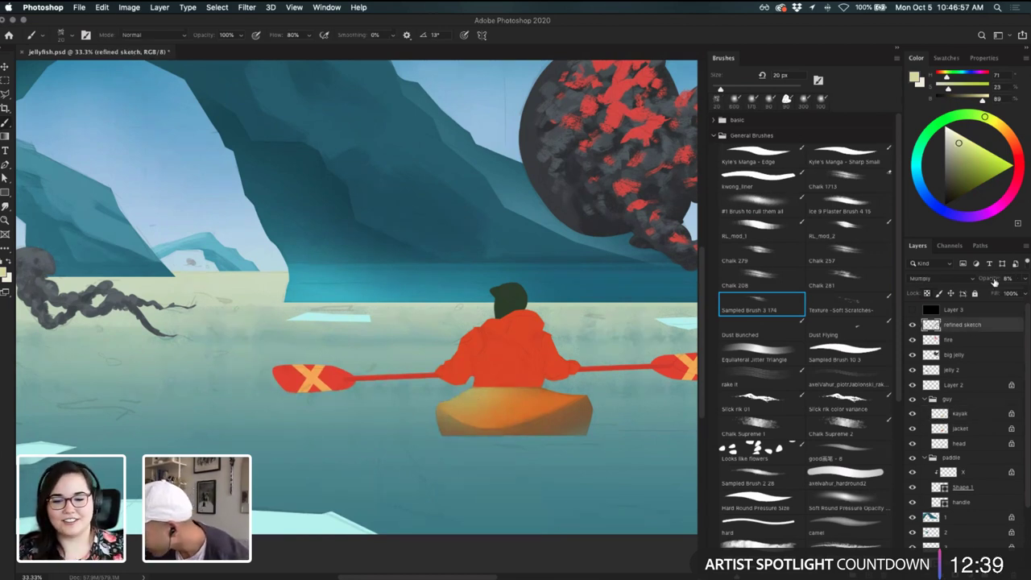
pyautogui.click(993, 278)
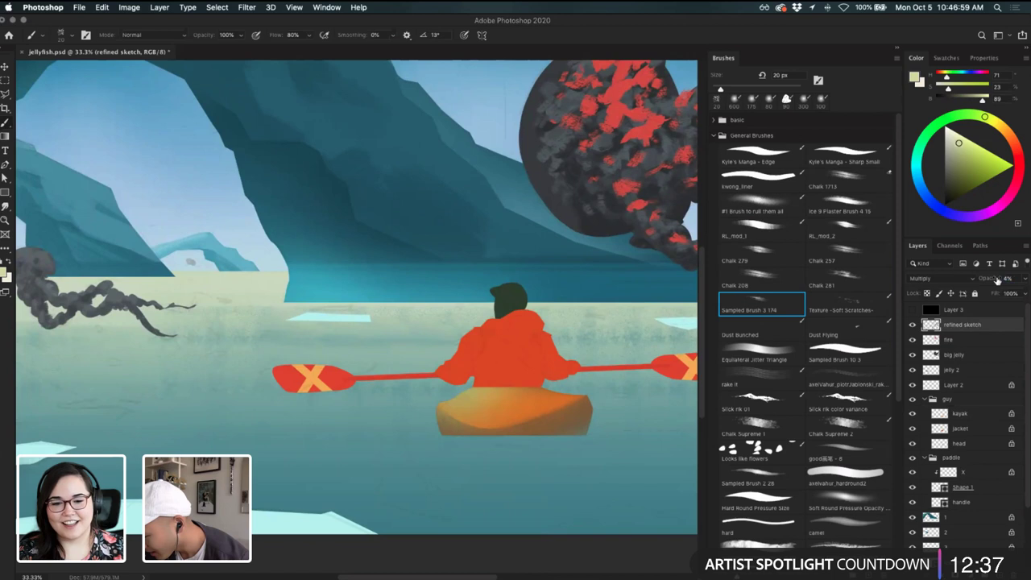
pyautogui.moveTo(997, 281); pyautogui.dragTo(997, 282)
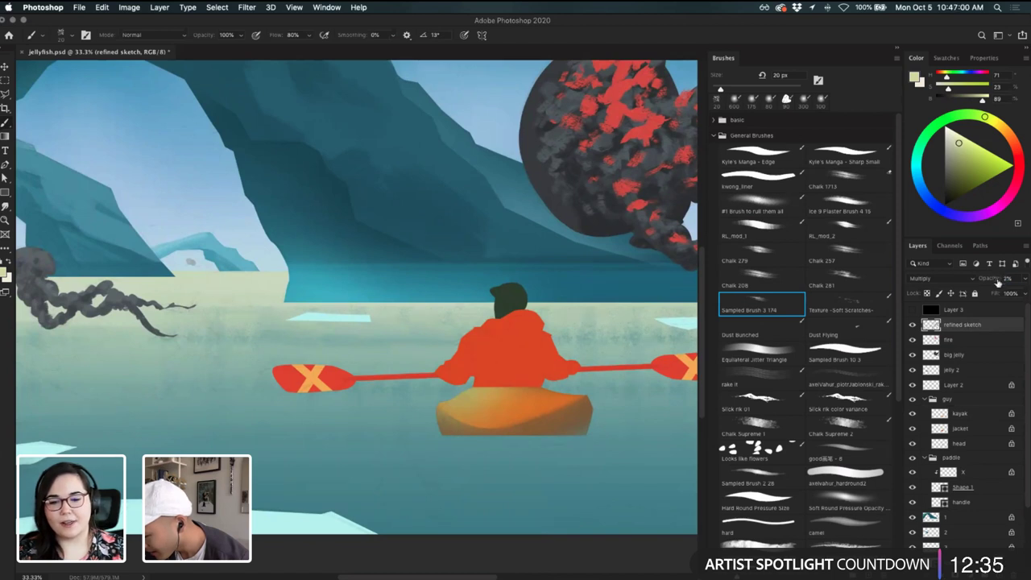
# - Dab small pale highlight flecks on the kayak's upper left, working on the kayak layer
pyautogui.click(959, 414)
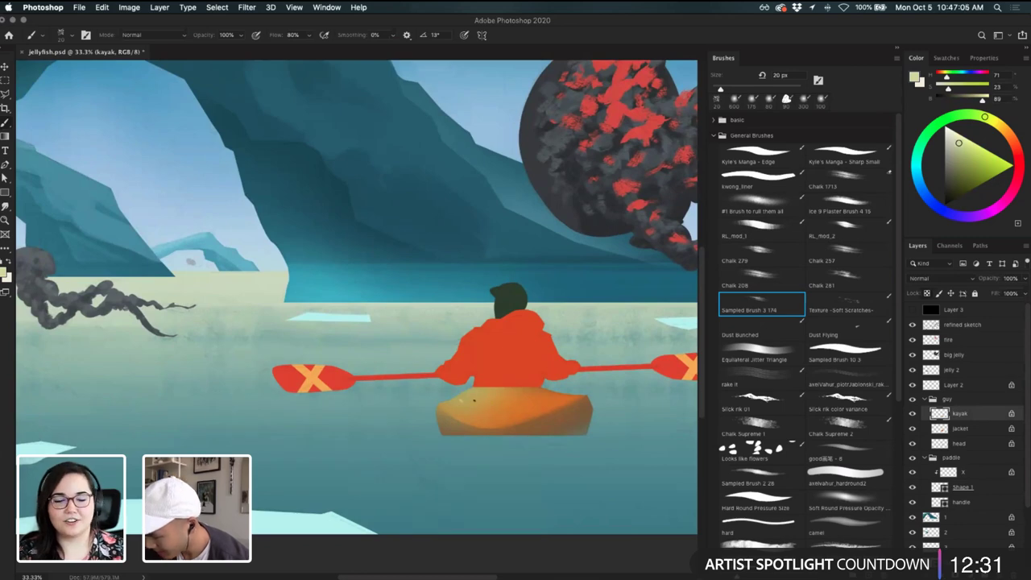
pyautogui.press('super+minus')
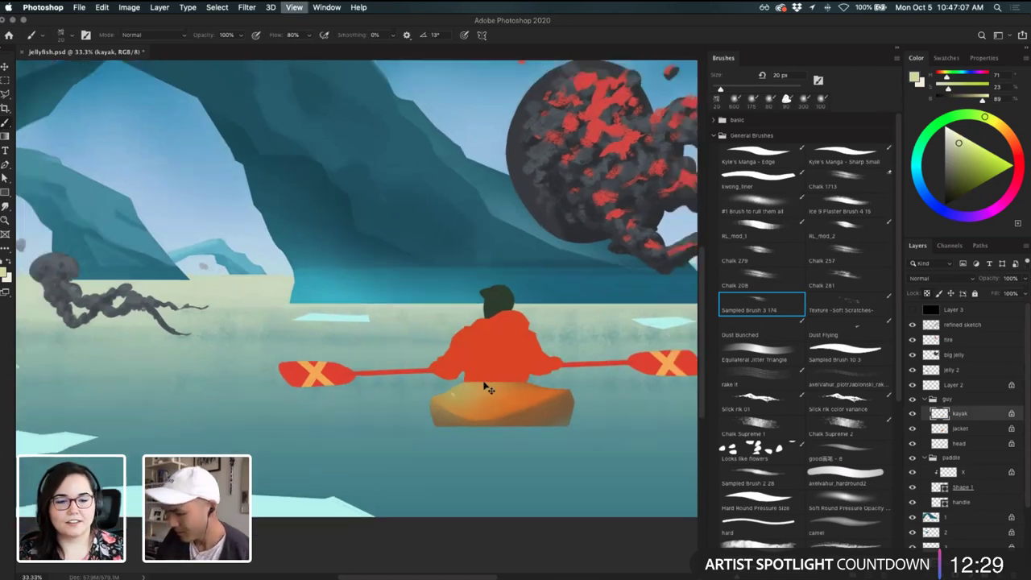
pyautogui.press('super+equal')
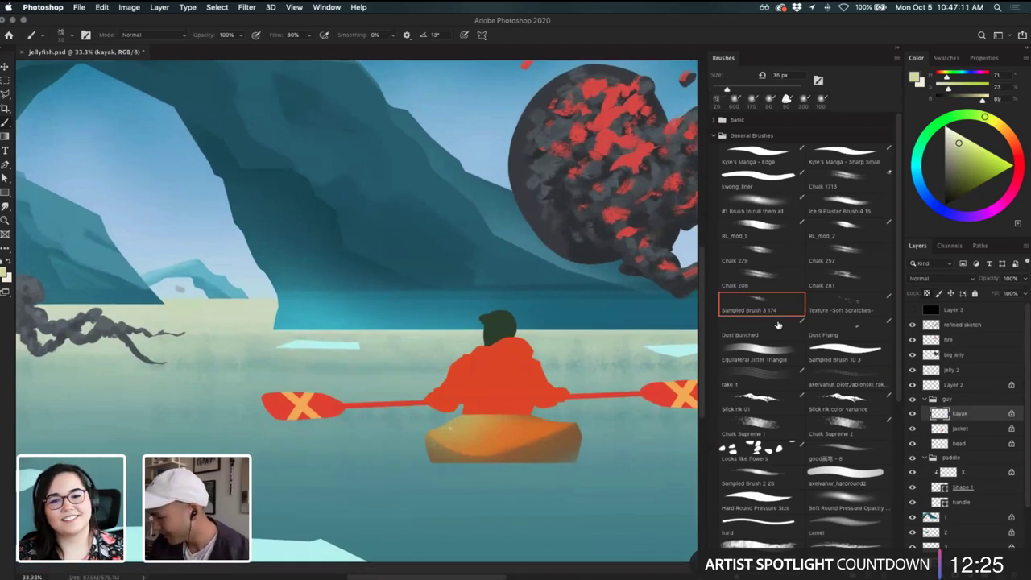
# - Try brushing pale texture over the kayak's left side with the Chalk 208 brush, undoing the strokes
pyautogui.click(765, 285)
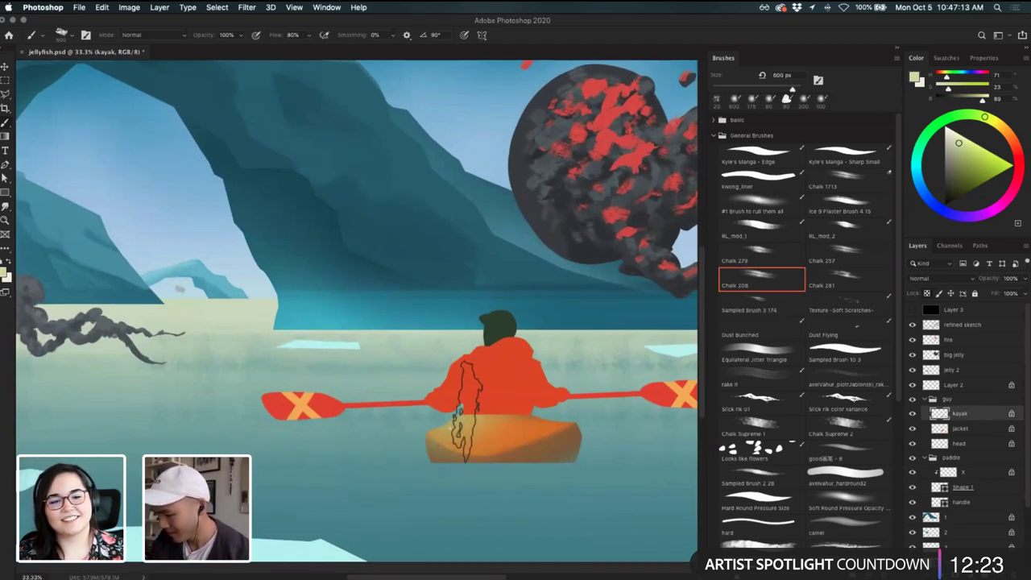
pyautogui.moveTo(429, 417)
pyautogui.mouseDown()
pyautogui.moveTo(504, 402)
pyautogui.moveTo(441, 408)
pyautogui.moveTo(499, 398)
pyautogui.moveTo(392, 451)
pyautogui.moveTo(524, 386)
pyautogui.moveTo(500, 418)
pyautogui.moveTo(441, 426)
pyautogui.moveTo(563, 367)
pyautogui.moveTo(432, 427)
pyautogui.mouseUp()
pyautogui.press('super+z')
pyautogui.press('super+z')
pyautogui.press('super+z')
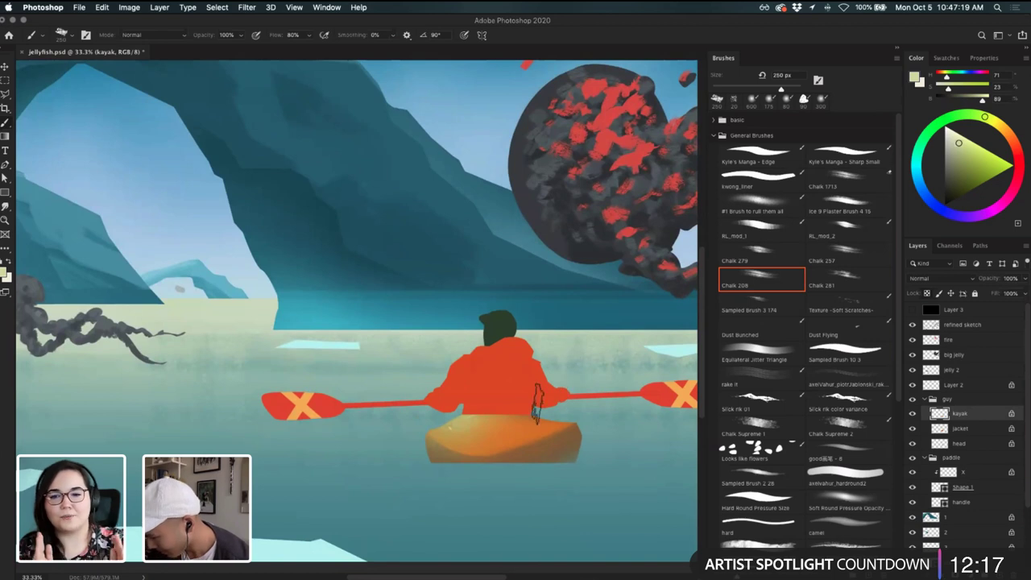
# - Raise the opacity of the refined sketch layer to 8% to reveal the sketch lines over the paddler's jacket
pyautogui.press('v')
pyautogui.click(506, 409)
pyautogui.press('b')
pyautogui.press('super+=')
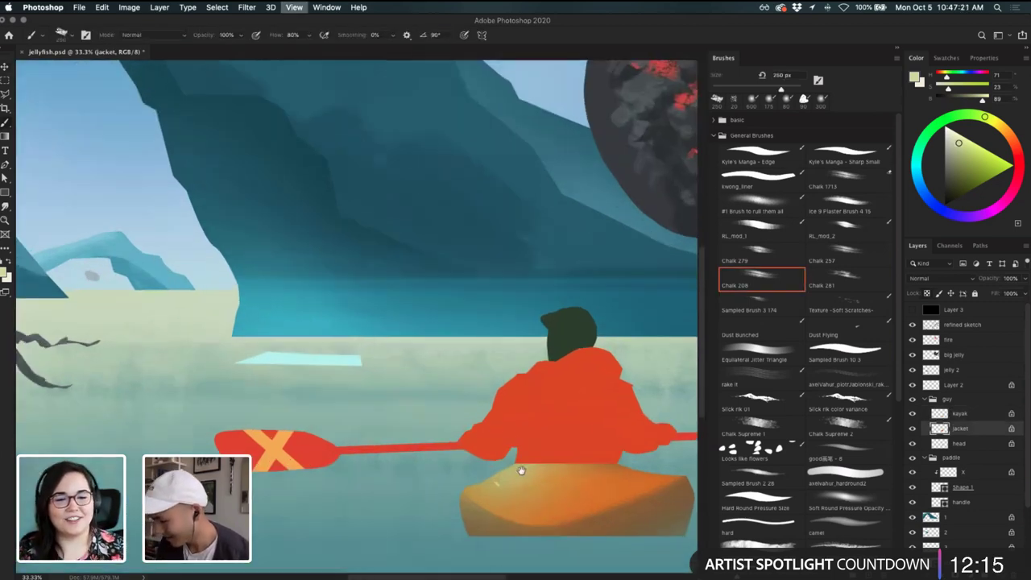
pyautogui.moveTo(584, 407); pyautogui.dragTo(479, 375)
pyautogui.click(962, 324)
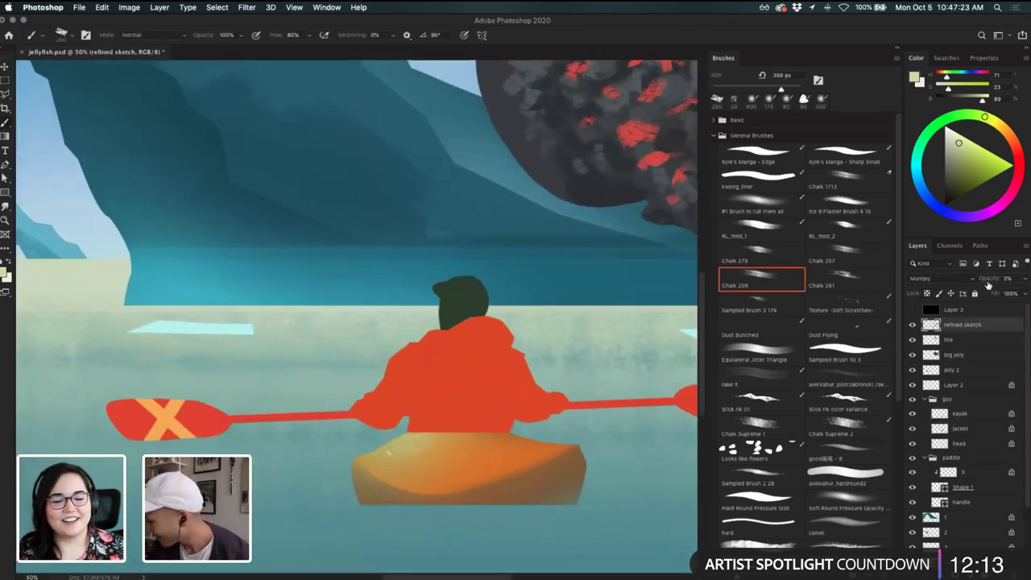
pyautogui.moveTo(993, 282); pyautogui.dragTo(988, 281)
# - Add a new layer above the jacket layer and sample the jacket's orange-red (H 20, S 85, B 89) as the foreground color
pyautogui.press('v')
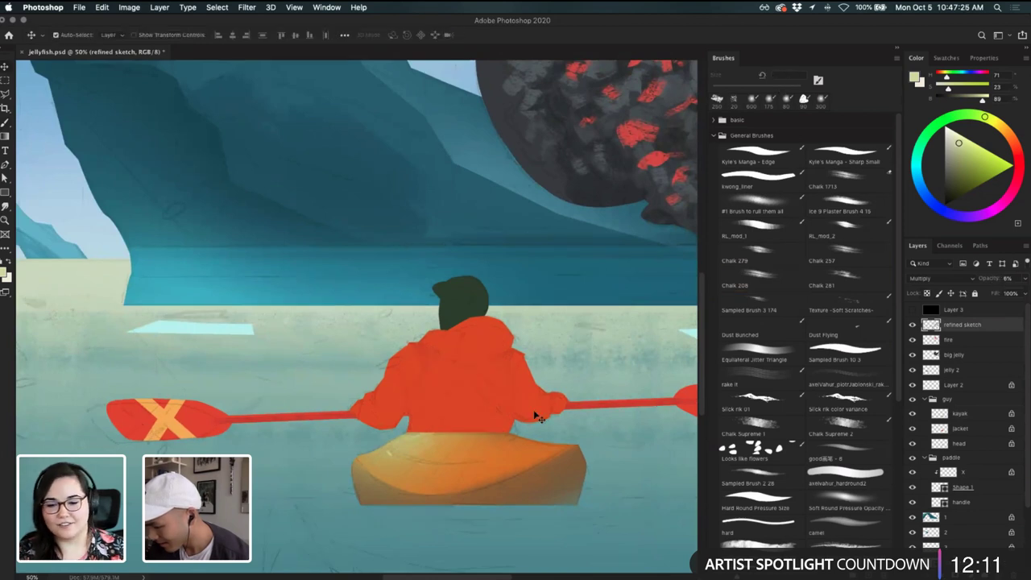
pyautogui.click(536, 412)
pyautogui.press('b')
pyautogui.click(995, 574)
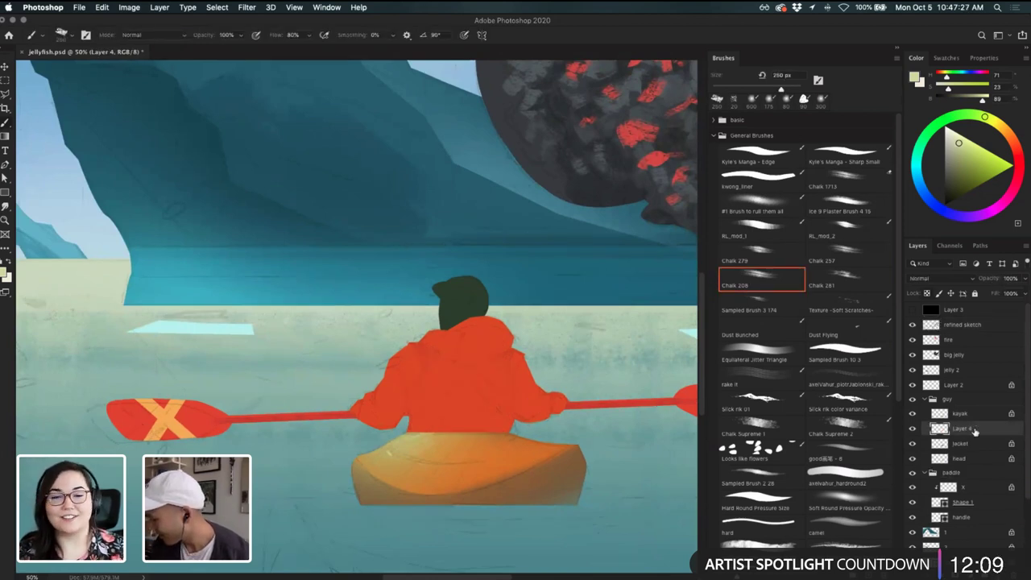
pyautogui.keyDown('alt'); pyautogui.click(531, 401); pyautogui.keyUp('alt')
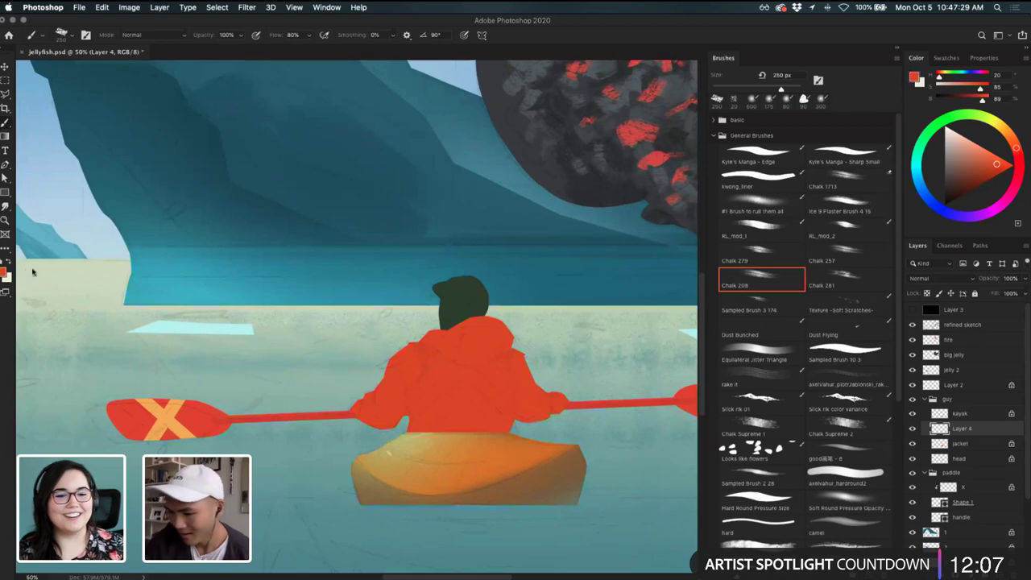
pyautogui.click(5, 274)
pyautogui.press('Return')
# - Examine the whole illustration at reduced size and the paddler up close
pyautogui.press('b')
pyautogui.press('super+minus')
pyautogui.press('super+minus')
pyautogui.press('super+minus')
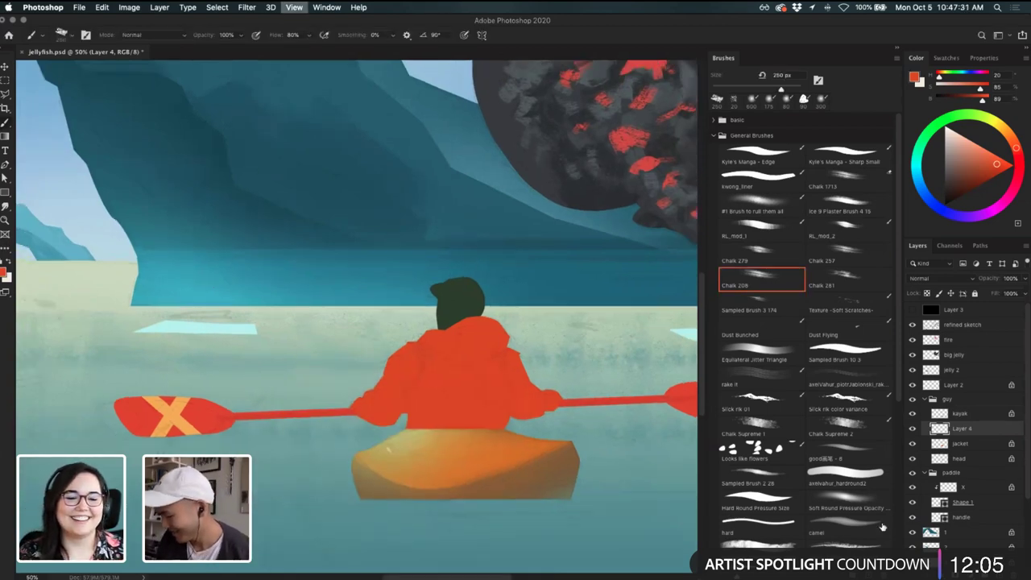
pyautogui.press('super+equal')
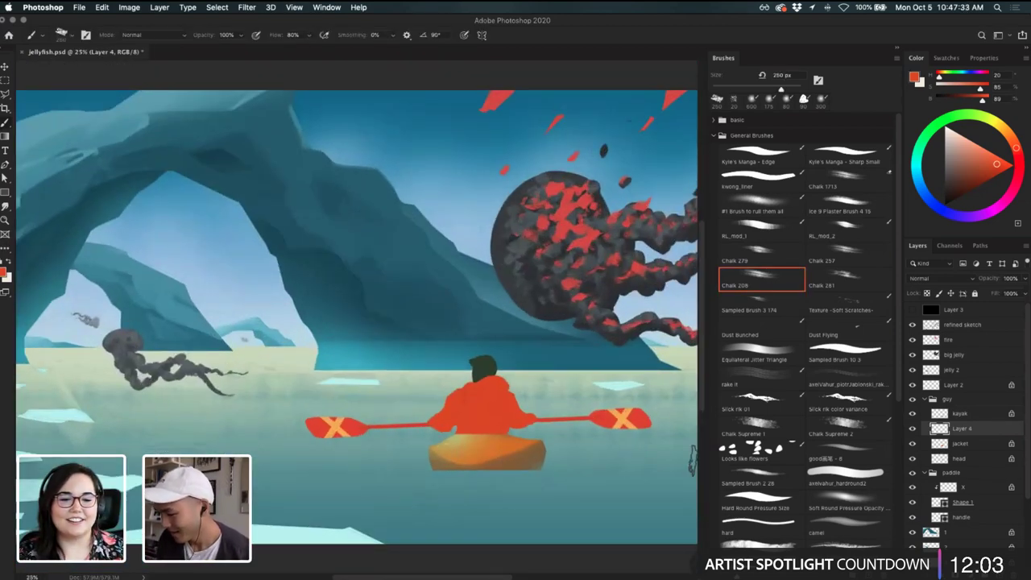
pyautogui.press('super+minus')
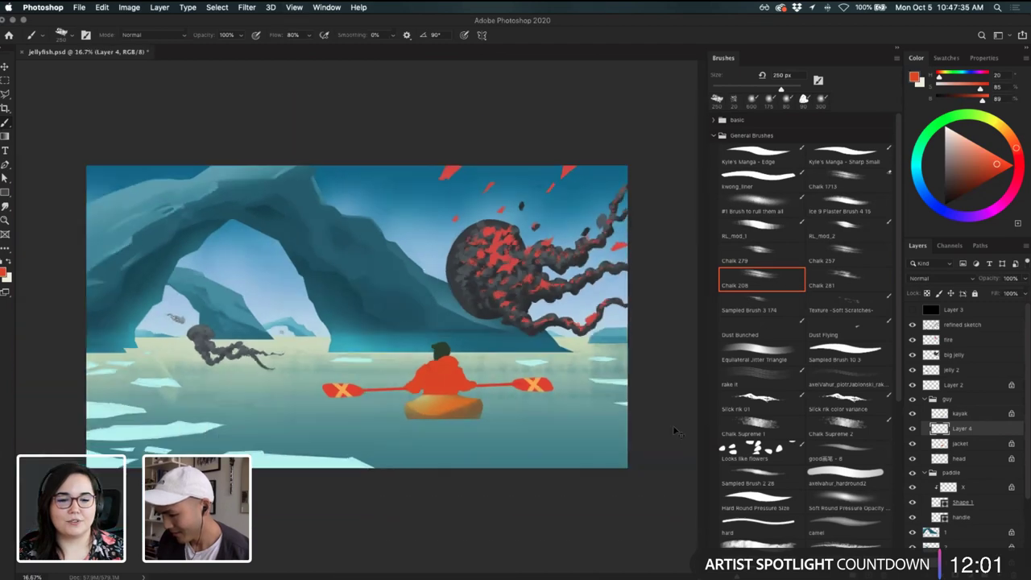
pyautogui.press('super+equal')
pyautogui.press('super+equal')
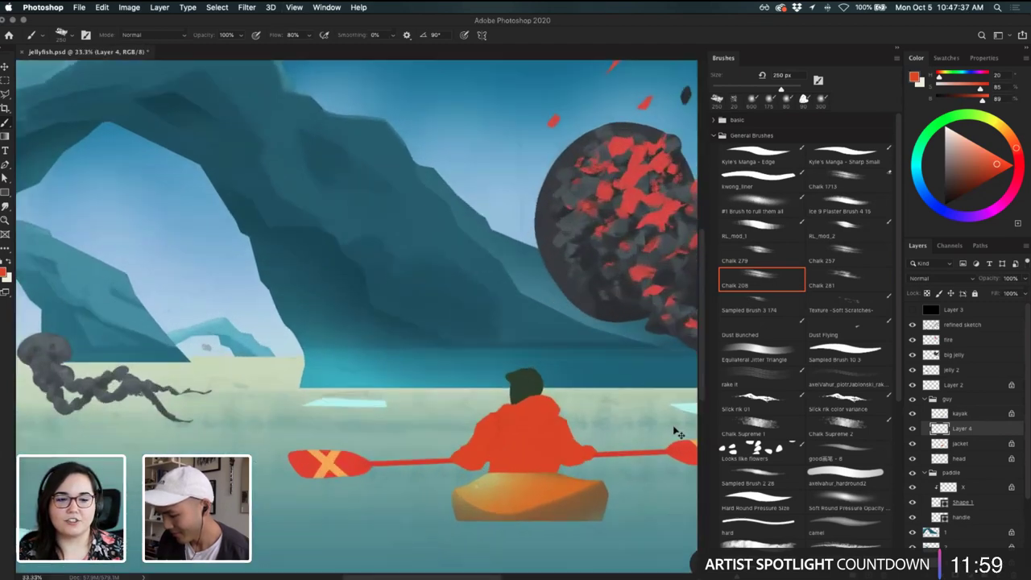
pyautogui.press('super+equal')
pyautogui.moveTo(495, 346); pyautogui.dragTo(426, 281)
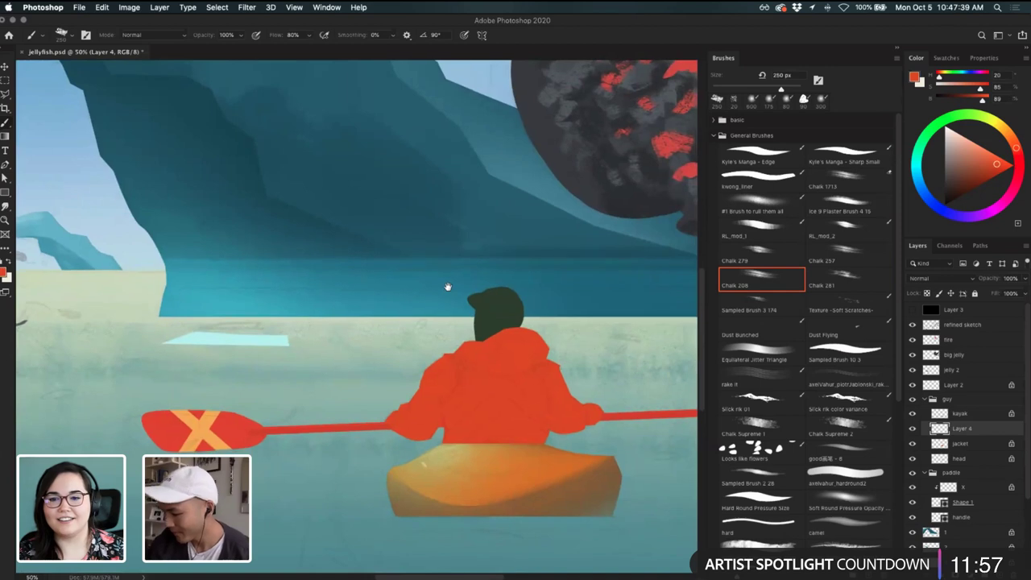
# - Make the jacket layer active and choose the Sampled Brush 10 3 brush
pyautogui.keyDown('super'); pyautogui.click(474, 405); pyautogui.keyUp('super')
pyautogui.click(847, 354)
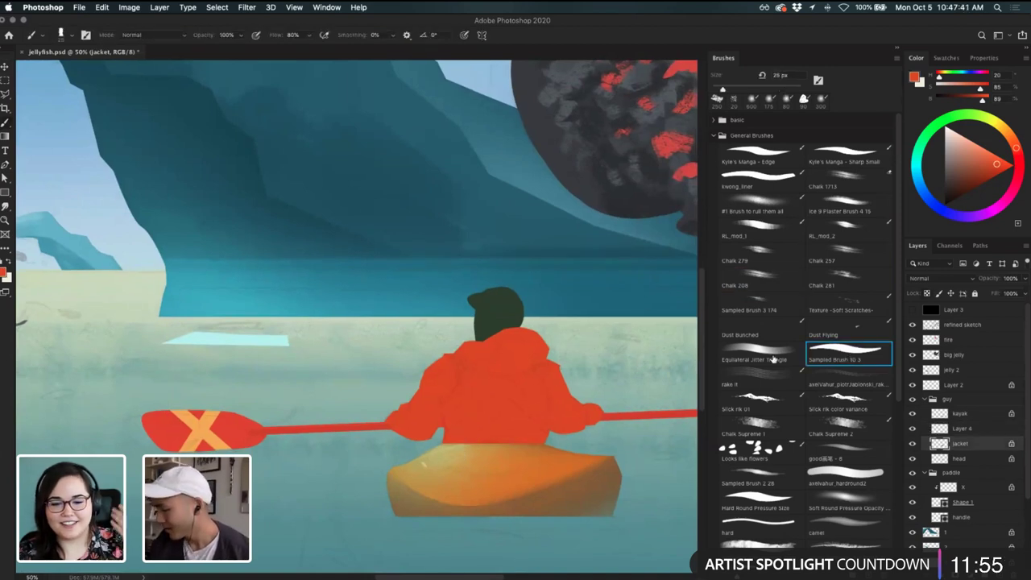
pyautogui.click(5, 271)
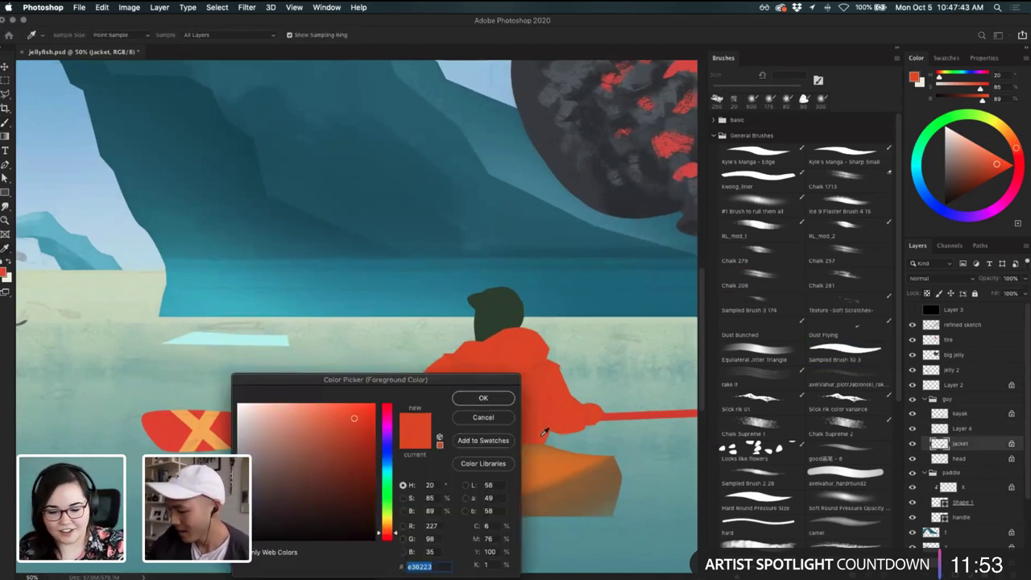
pyautogui.click(284, 413)
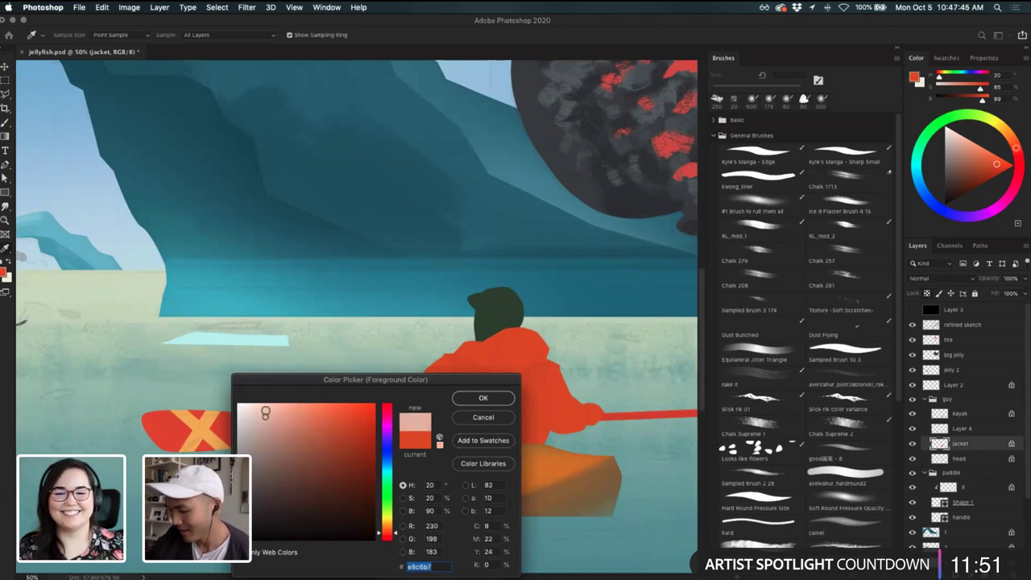
pyautogui.click(259, 432)
pyautogui.click(536, 430)
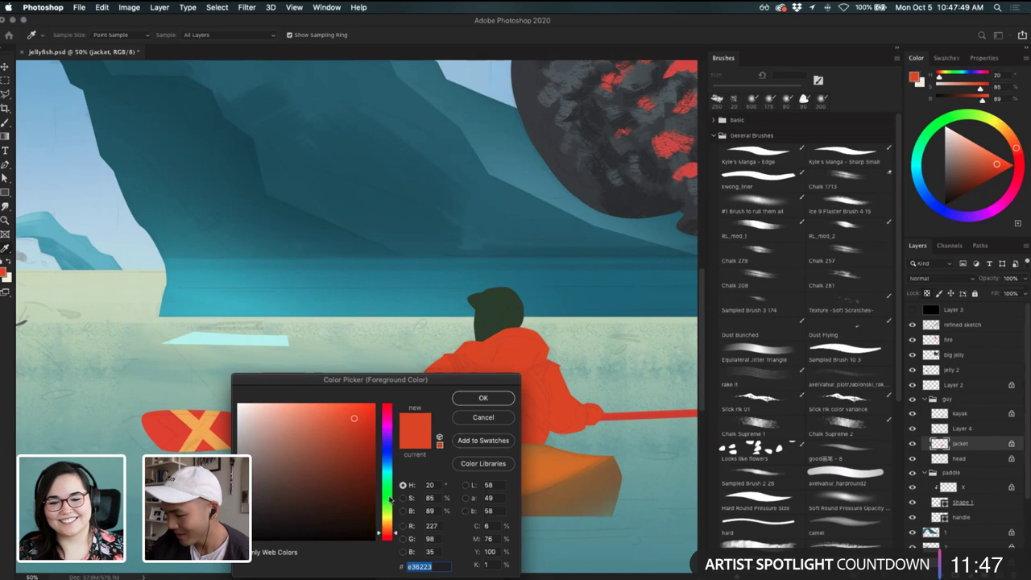
pyautogui.moveTo(392, 538); pyautogui.dragTo(391, 519)
pyautogui.click(496, 418)
pyautogui.press('b')
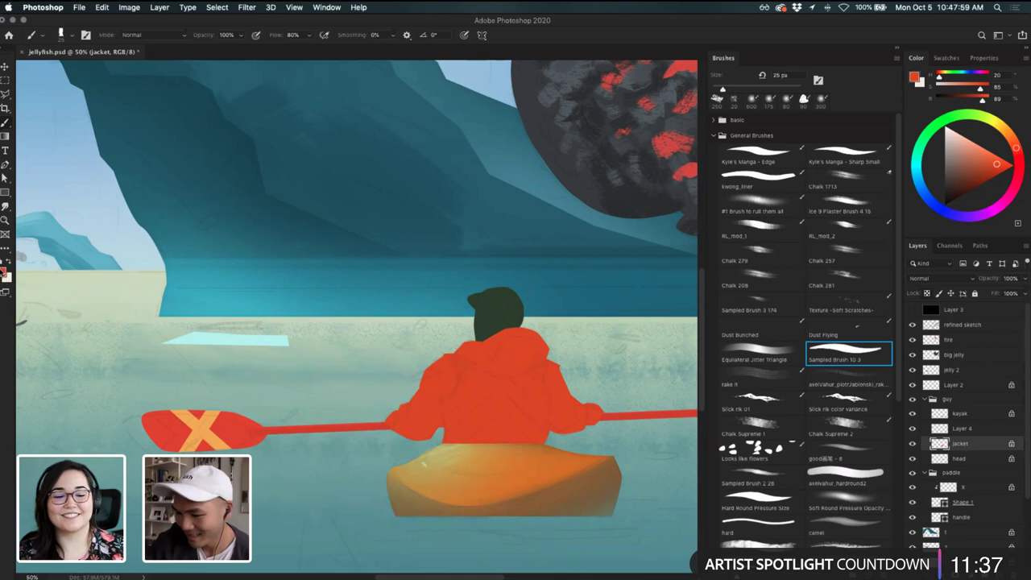
# - Set the foreground color to a darker red, bf472f (H 10, S 75, B 75)
pyautogui.press('n')
pyautogui.moveTo(511, 378); pyautogui.dragTo(411, 201)
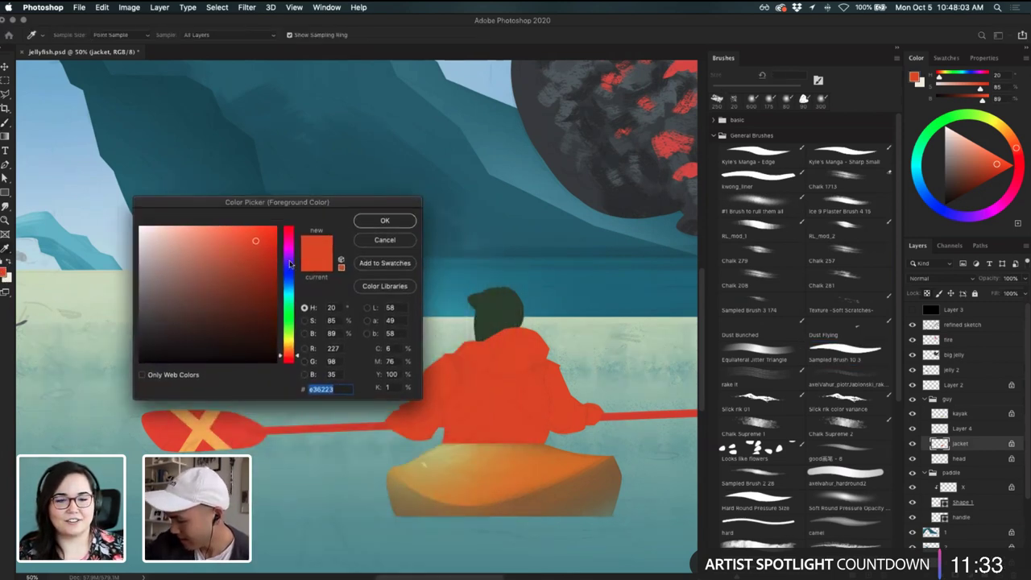
pyautogui.click(288, 358)
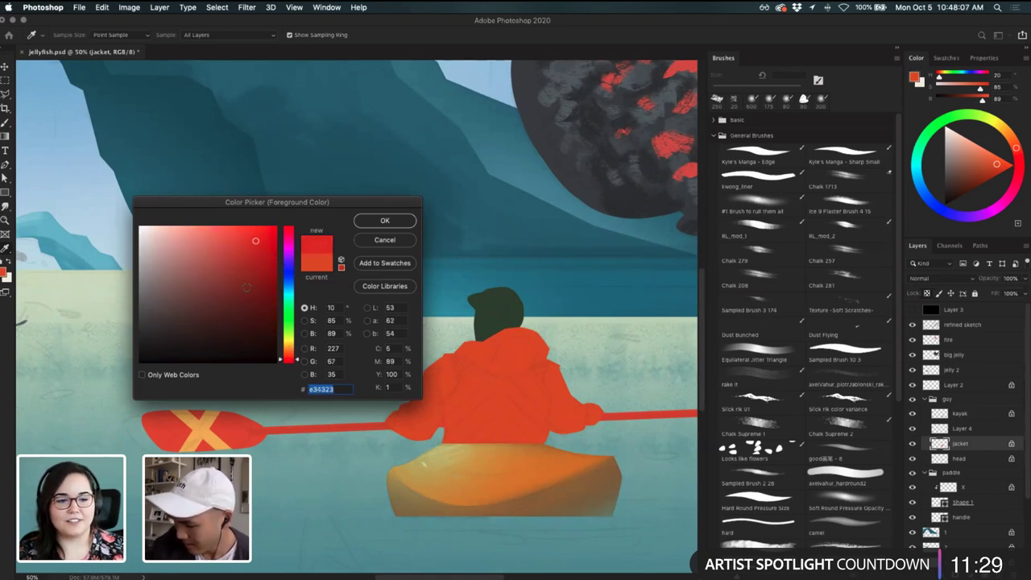
pyautogui.click(243, 259)
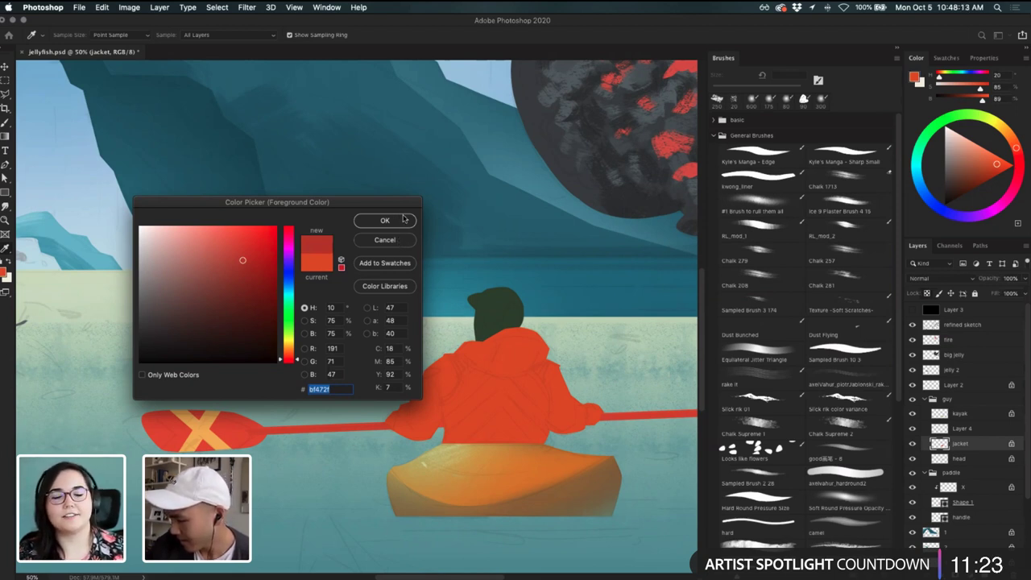
pyautogui.click(390, 222)
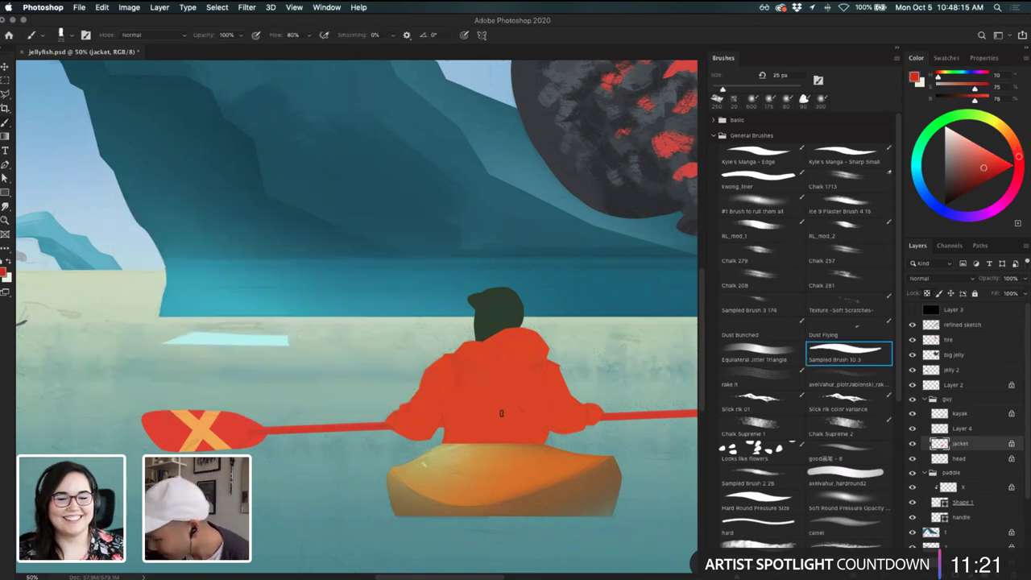
# - Paint a dark red upward-pointing chevron on the lower back of the jacket, just above the kayak
pyautogui.moveTo(503, 408); pyautogui.dragTo(466, 443)
pyautogui.press('super+z')
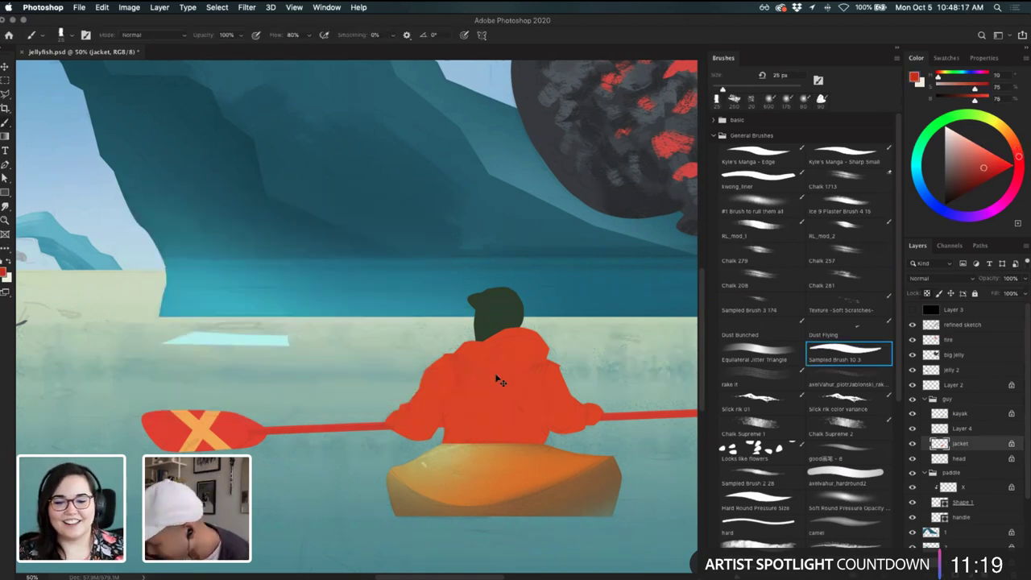
pyautogui.press('super+equal')
pyautogui.scroll(-2, 495, 368)
pyautogui.moveTo(551, 386); pyautogui.dragTo(500, 430)
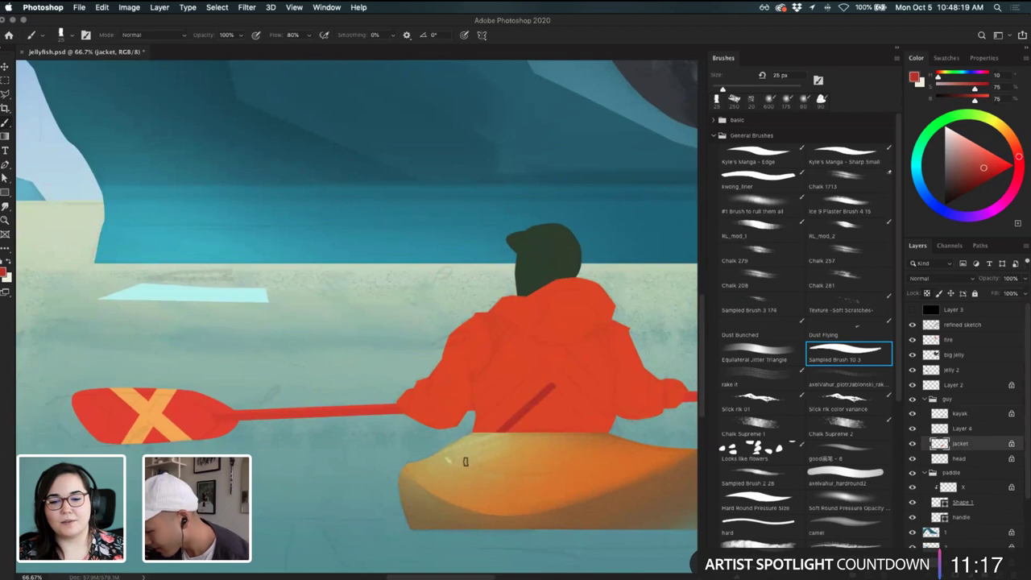
pyautogui.moveTo(553, 392); pyautogui.dragTo(501, 431)
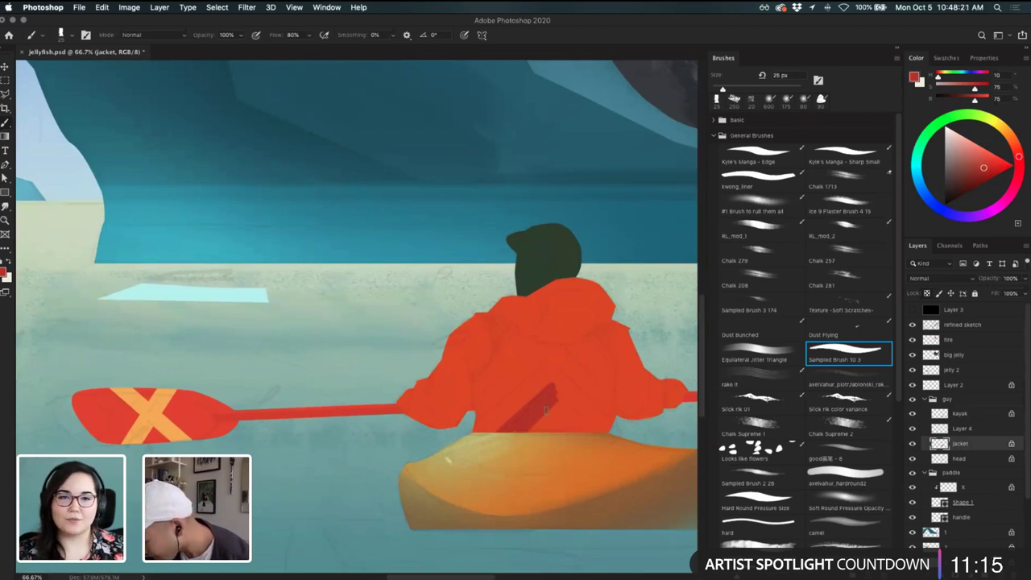
pyautogui.moveTo(553, 401); pyautogui.dragTo(580, 433)
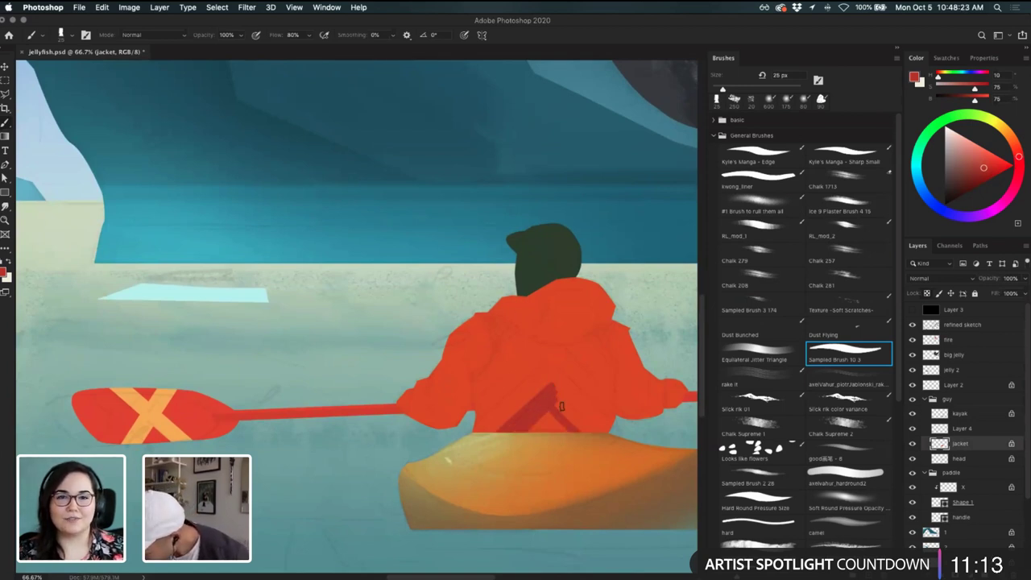
pyautogui.moveTo(556, 394); pyautogui.dragTo(596, 432)
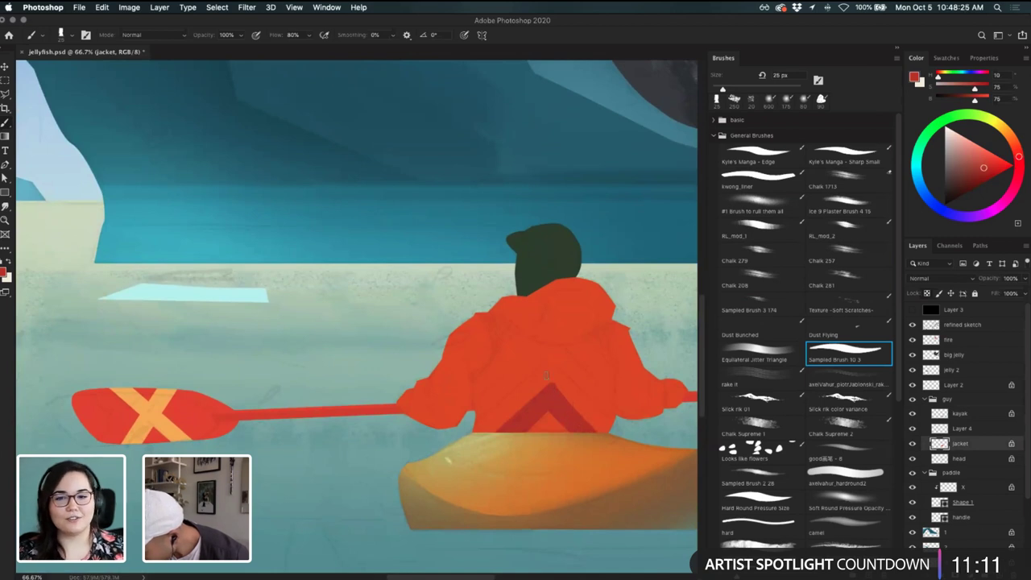
# - Paint a second, wider dark red chevron above the first across the jacket's back, undoing and redrawing uneven strokes
pyautogui.moveTo(589, 308); pyautogui.dragTo(603, 306)
pyautogui.moveTo(567, 353); pyautogui.dragTo(493, 404)
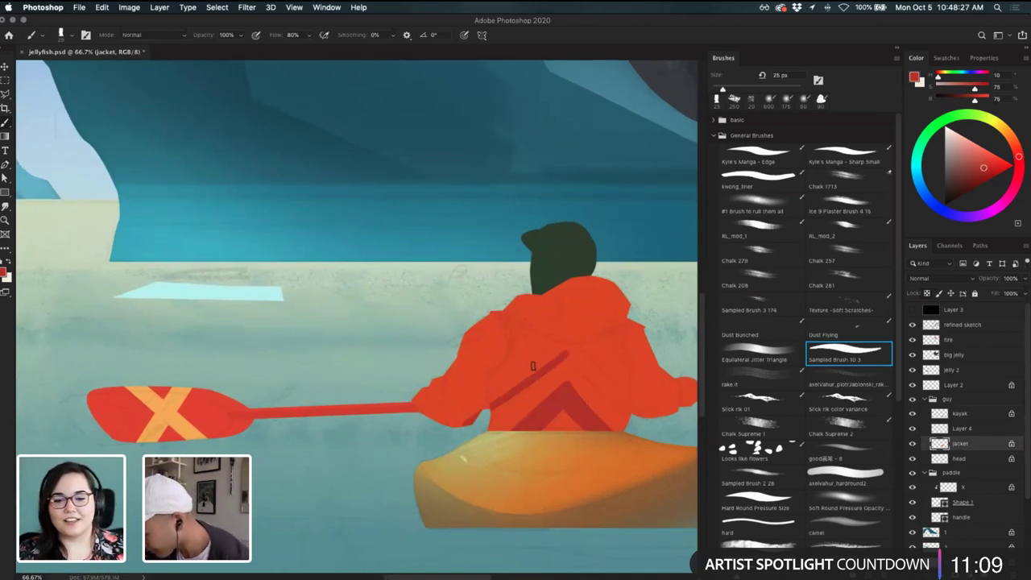
pyautogui.press('super+z')
pyautogui.moveTo(566, 354); pyautogui.dragTo(485, 413)
pyautogui.press('super+z')
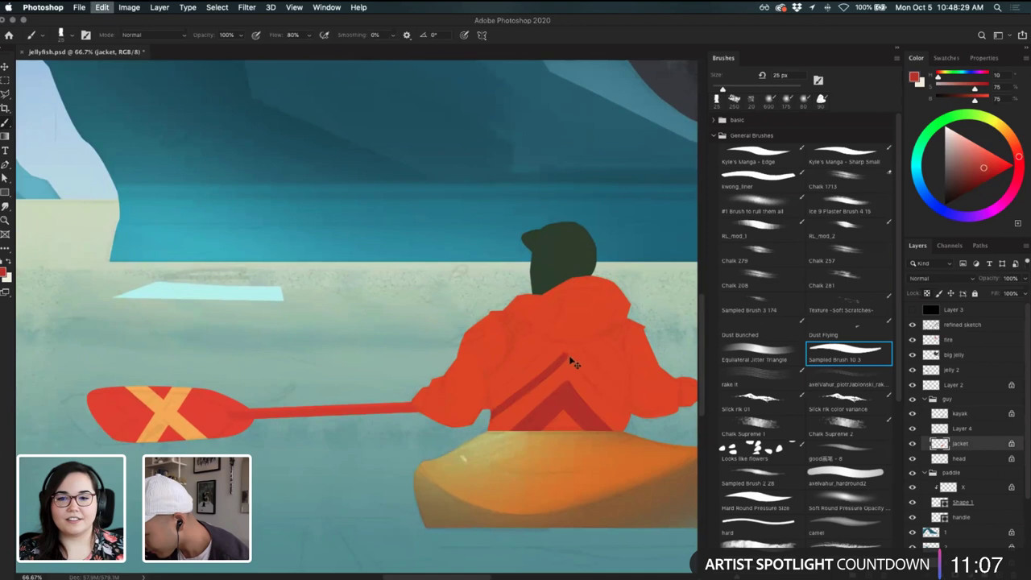
pyautogui.moveTo(567, 353); pyautogui.dragTo(497, 407)
pyautogui.press('super+z')
pyautogui.moveTo(567, 354); pyautogui.dragTo(492, 410)
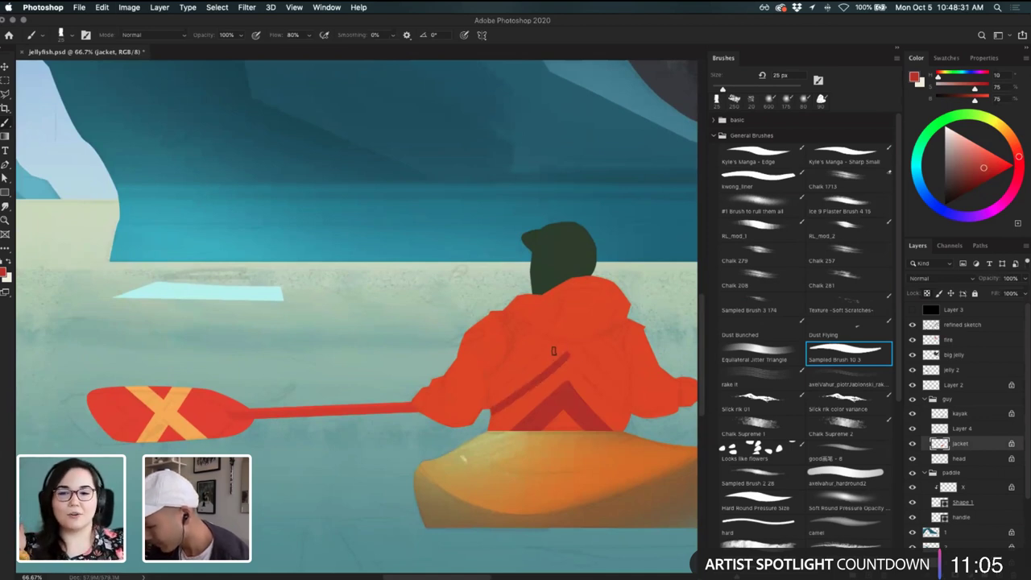
pyautogui.moveTo(555, 346); pyautogui.dragTo(493, 402)
pyautogui.press('super+z')
pyautogui.moveTo(555, 345)
pyautogui.mouseDown()
pyautogui.moveTo(489, 402)
pyautogui.moveTo(550, 351)
pyautogui.moveTo(642, 434)
pyautogui.mouseUp()
pyautogui.press('super+z')
pyautogui.moveTo(564, 352)
pyautogui.mouseDown()
pyautogui.moveTo(646, 432)
pyautogui.moveTo(613, 388)
pyautogui.moveTo(632, 404)
pyautogui.mouseUp()
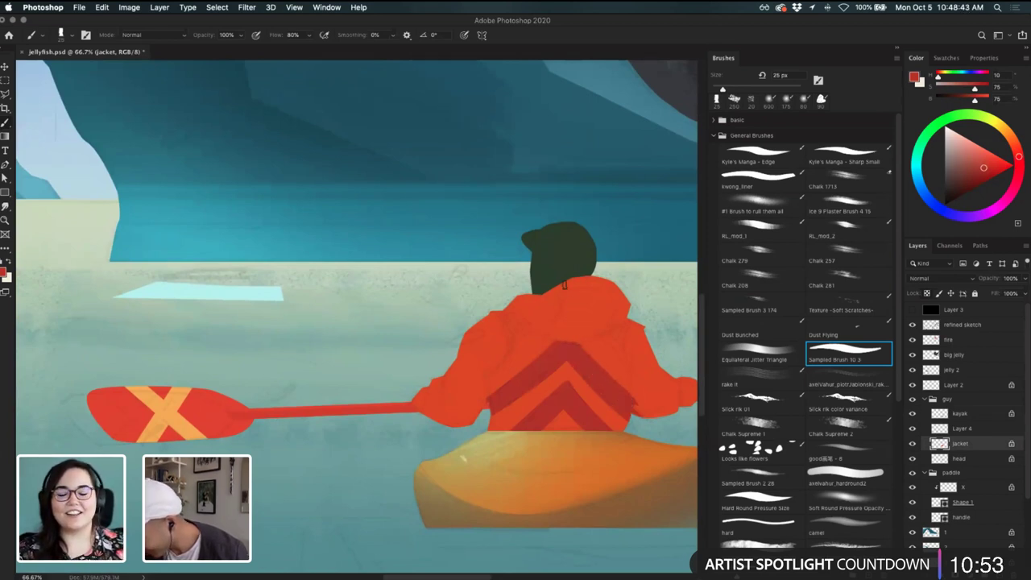
pyautogui.press('e')
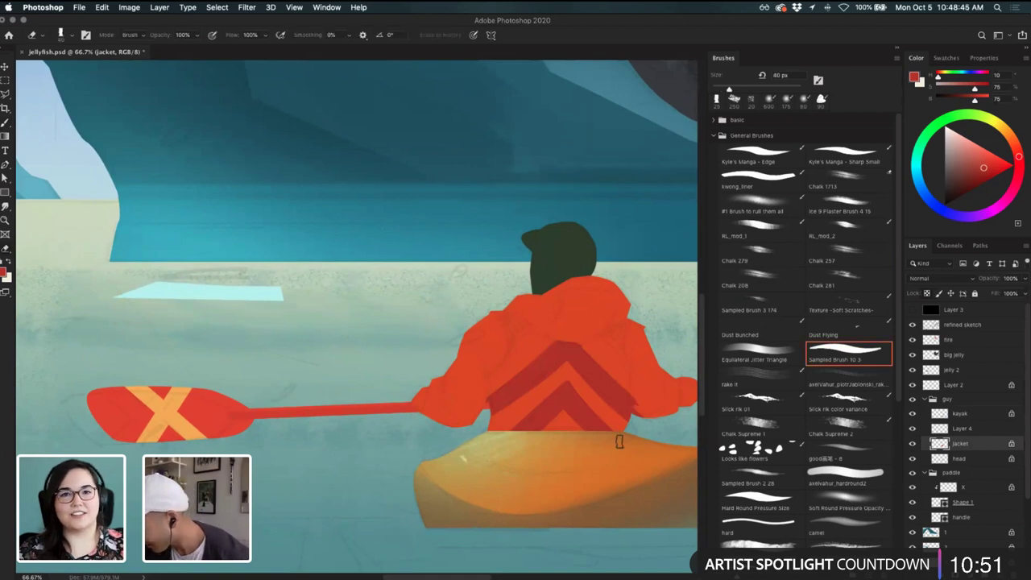
pyautogui.moveTo(641, 380); pyautogui.dragTo(640, 402)
pyautogui.press('super+z')
# - Sample the jacket's orange-red (H 20, S 85, B 89) and paint over the upper chevron's end that spills onto the sleeve
pyautogui.press('b')
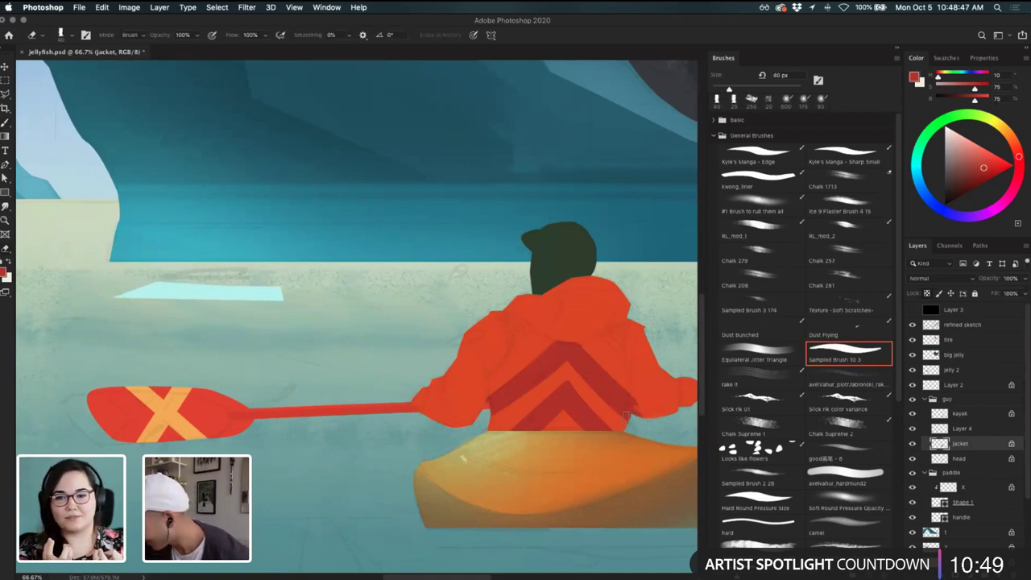
pyautogui.keyDown('alt'); pyautogui.click(638, 399); pyautogui.keyUp('alt')
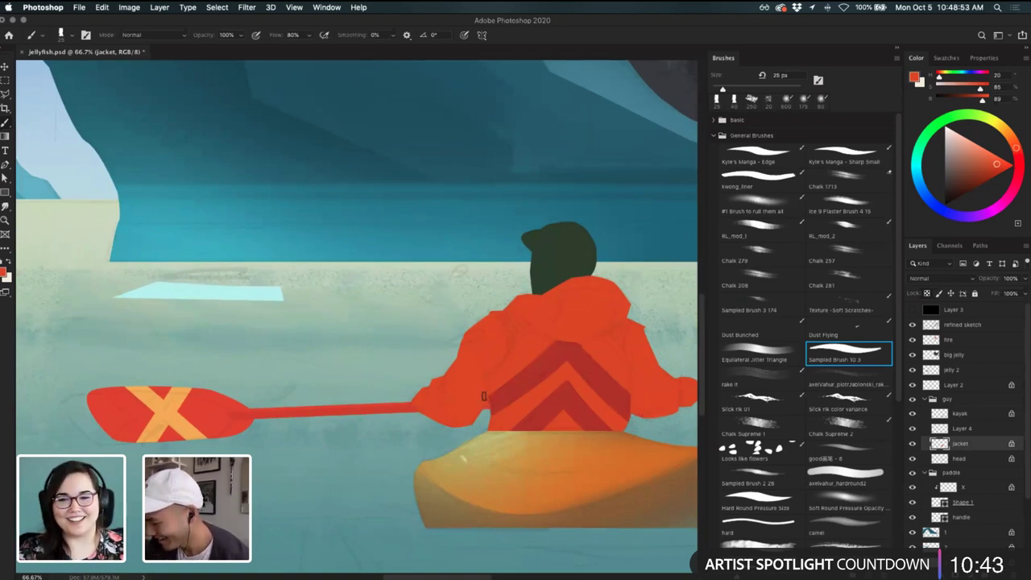
# - Add a new layer above the jacket layer and clip it to the jacket
pyautogui.moveTo(570, 330); pyautogui.dragTo(562, 338)
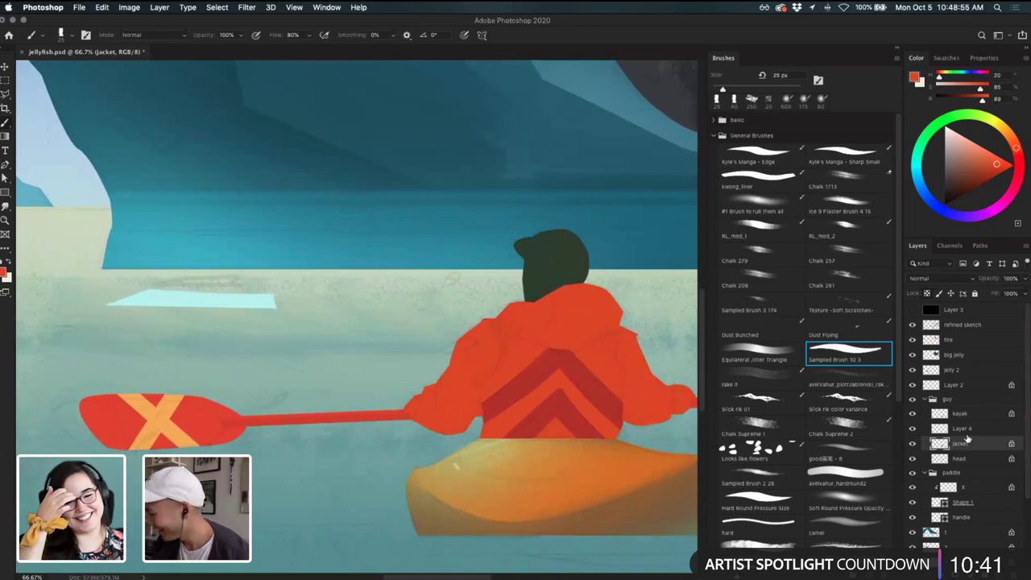
pyautogui.hotkey('ctrl', 'alt', 'shift', 'n')
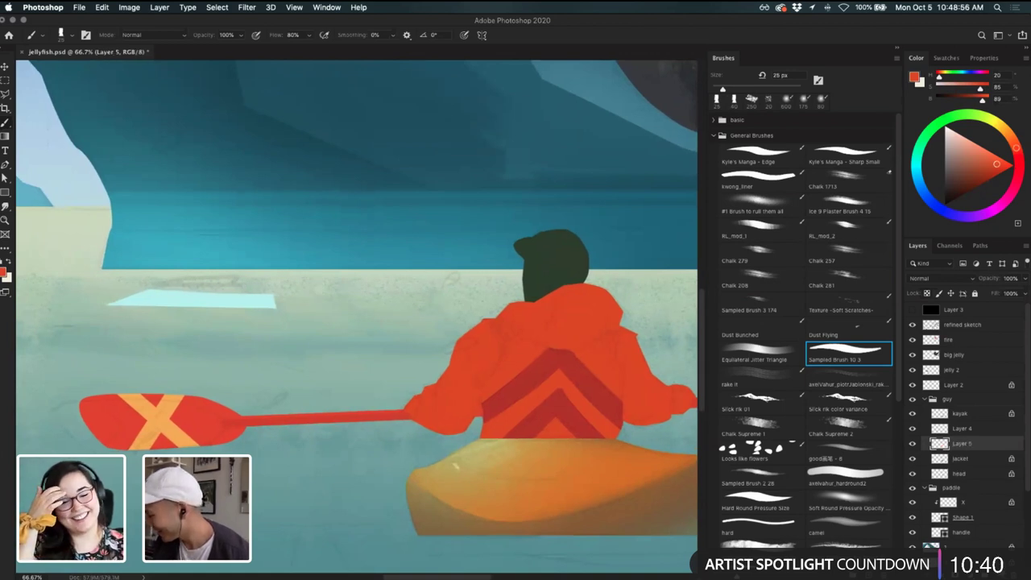
pyautogui.keyDown('alt'); pyautogui.click(984, 447); pyautogui.keyUp('alt')
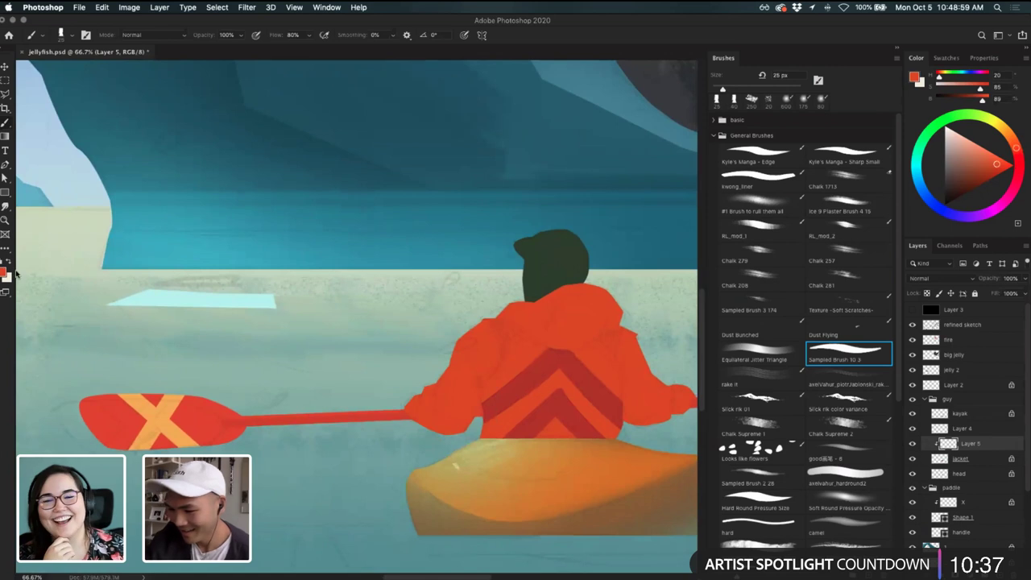
# - Set the foreground color to a dark muted brown, 574743 (H 11, S 23, B 34), for brush painting
pyautogui.click(5, 273)
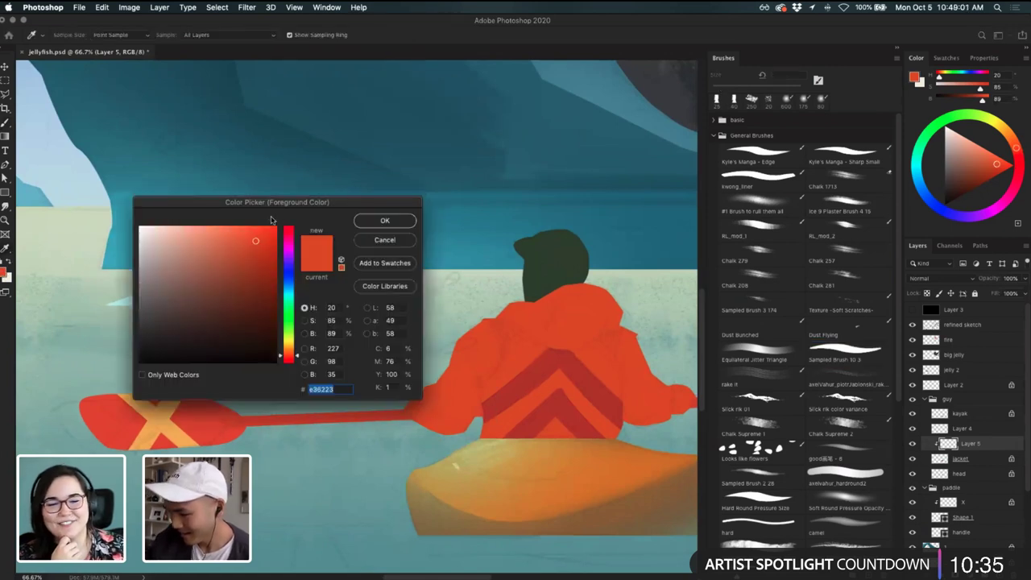
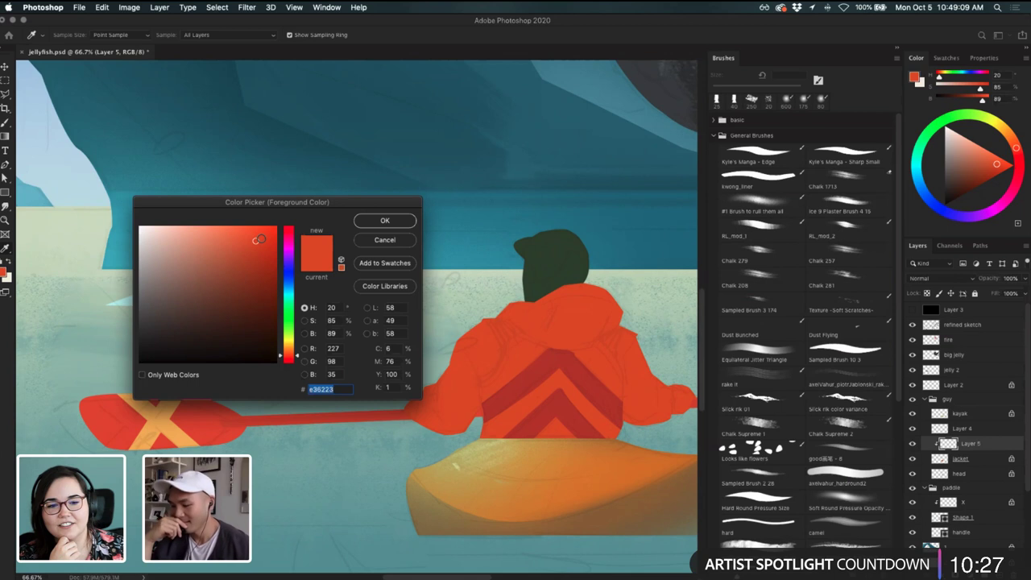
pyautogui.click(290, 302)
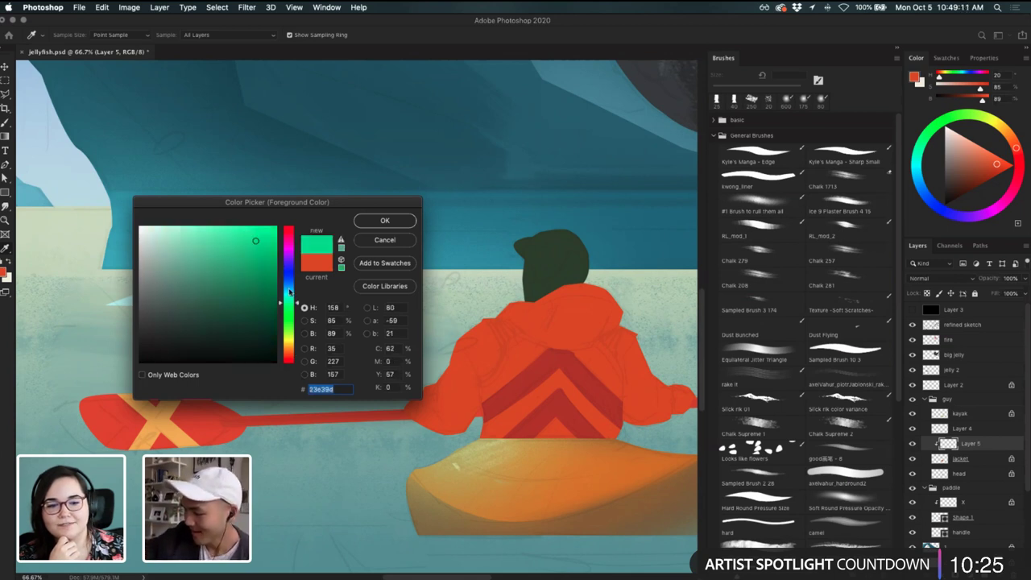
pyautogui.click(286, 310)
pyautogui.click(288, 315)
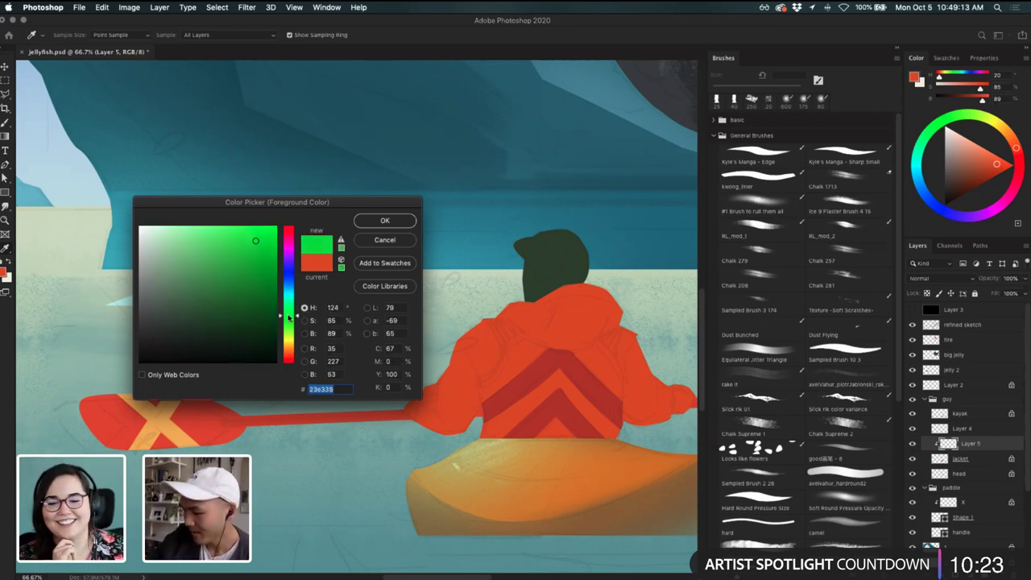
pyautogui.moveTo(288, 317); pyautogui.dragTo(291, 364)
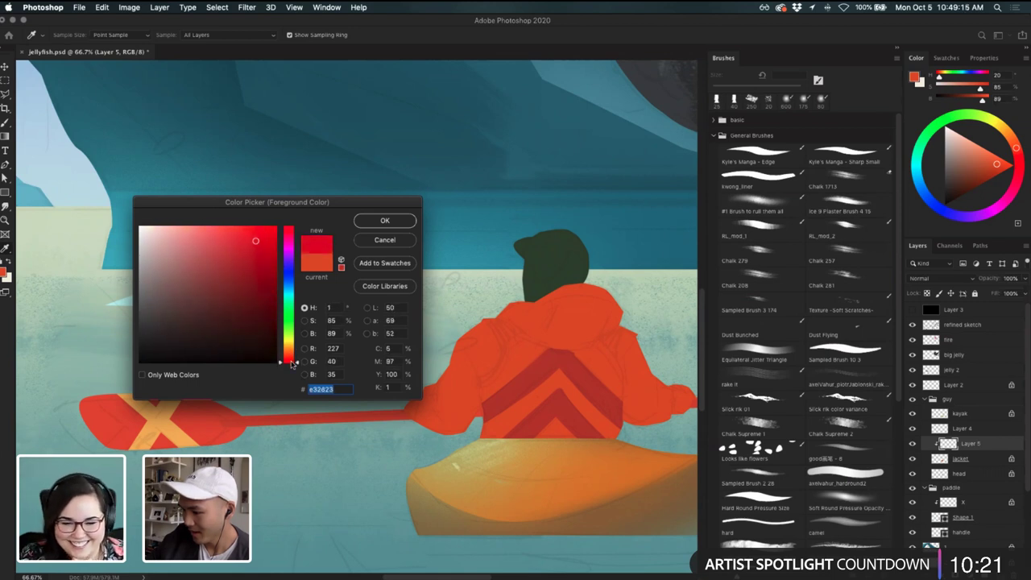
pyautogui.moveTo(226, 266)
pyautogui.mouseDown()
pyautogui.moveTo(219, 270)
pyautogui.moveTo(240, 303)
pyautogui.moveTo(221, 297)
pyautogui.mouseUp()
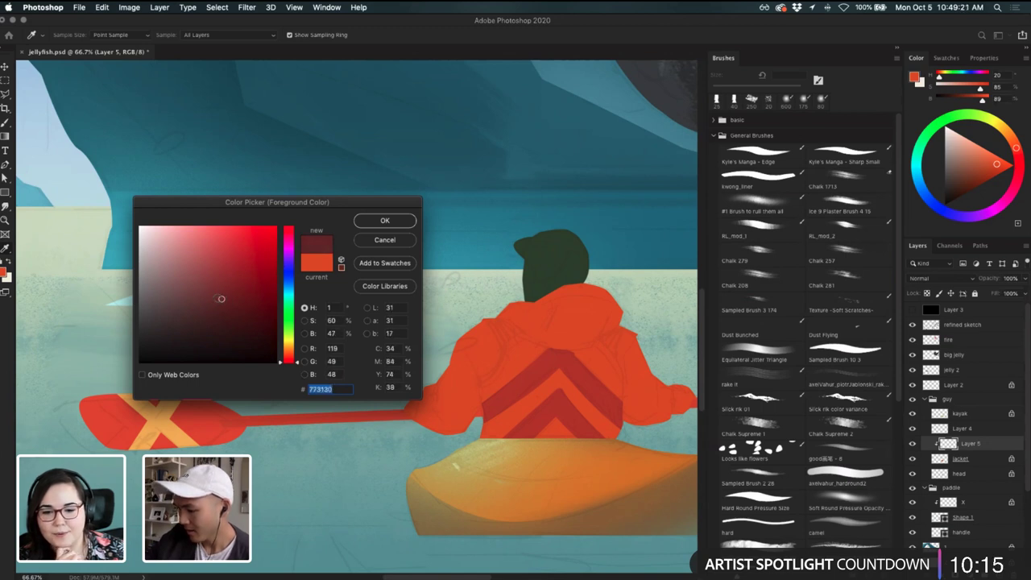
pyautogui.click(468, 379)
pyautogui.click(264, 259)
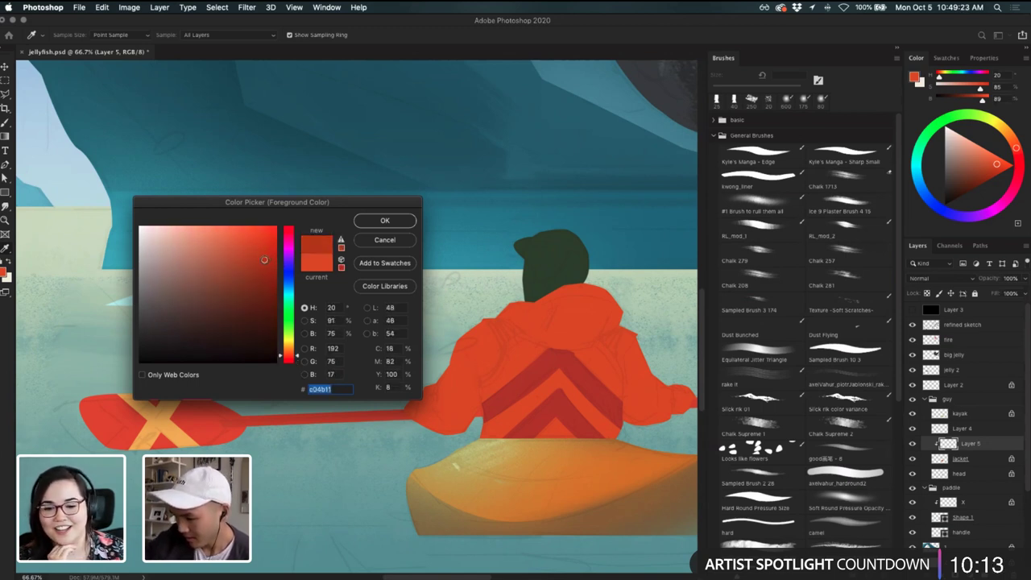
pyautogui.click(255, 240)
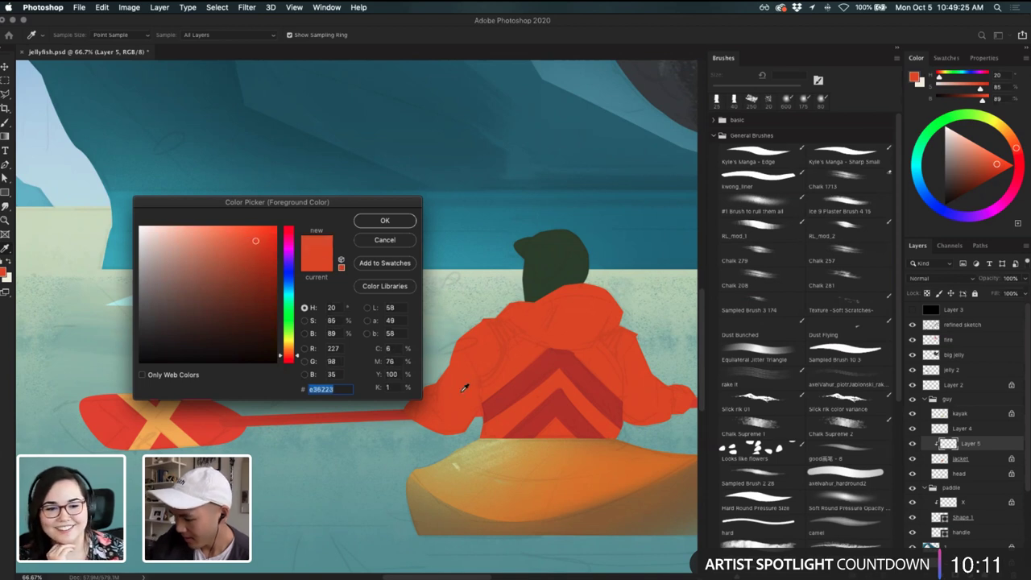
pyautogui.moveTo(294, 355); pyautogui.dragTo(292, 359)
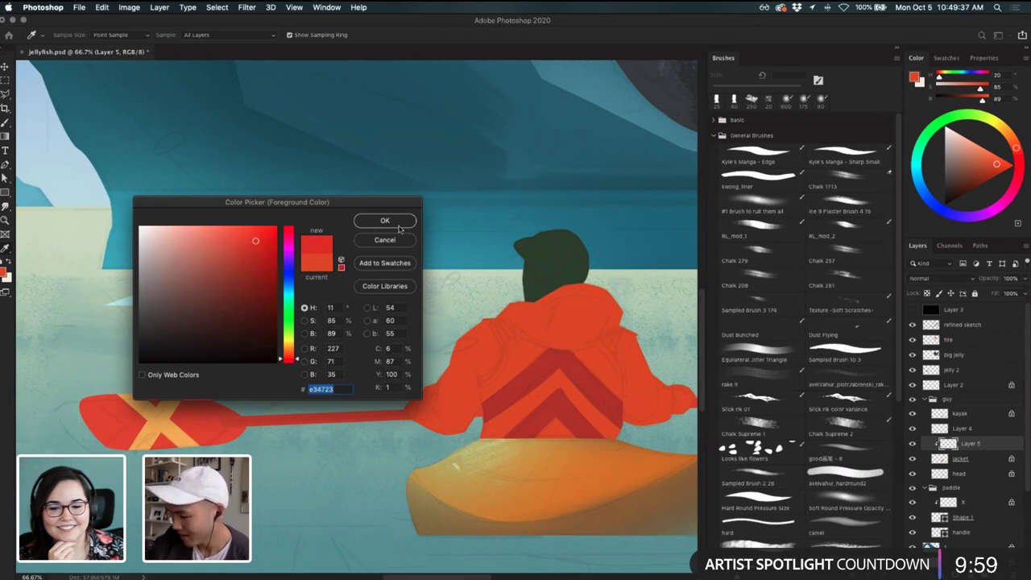
pyautogui.moveTo(259, 344); pyautogui.dragTo(171, 315)
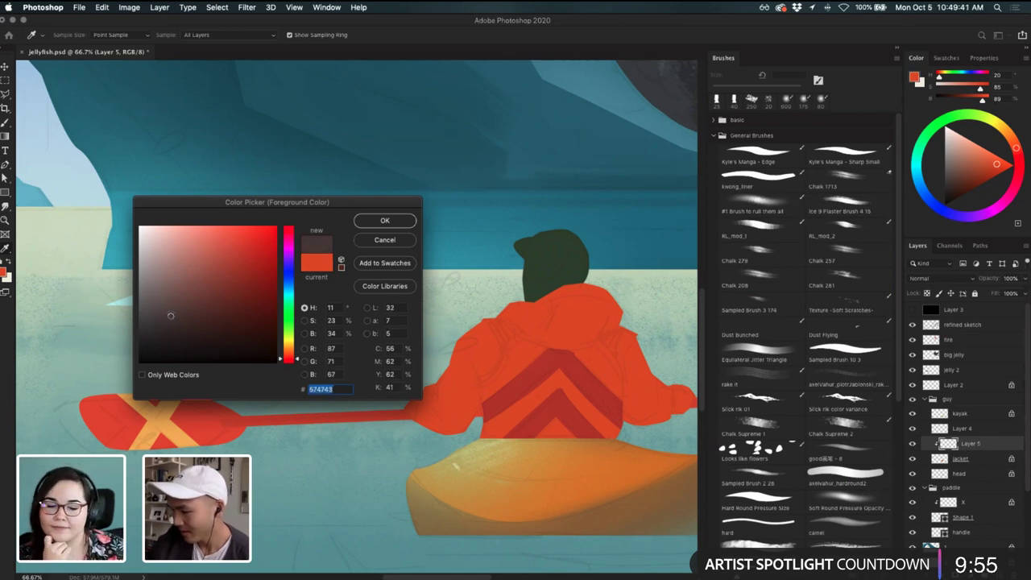
pyautogui.click(385, 220)
pyautogui.press('b')
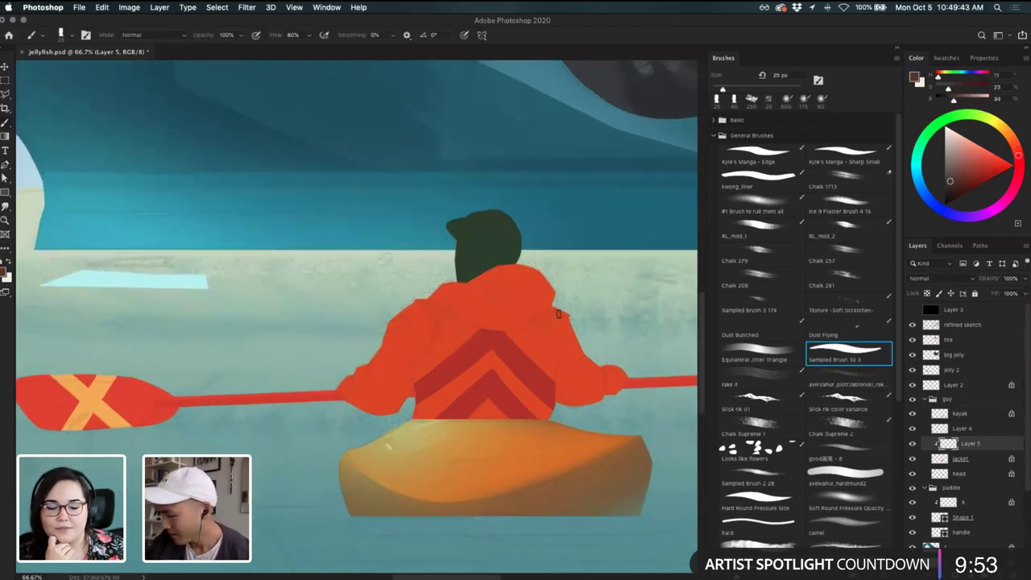
# - Paint the paddler's right sleeve and hand dark brown up to the vest's armhole edge, redoing uneven strokes
pyautogui.moveTo(558, 343)
pyautogui.mouseDown()
pyautogui.moveTo(575, 319)
pyautogui.moveTo(555, 401)
pyautogui.mouseUp()
pyautogui.press('super+z')
pyautogui.hotkey('ctrl', 'z')
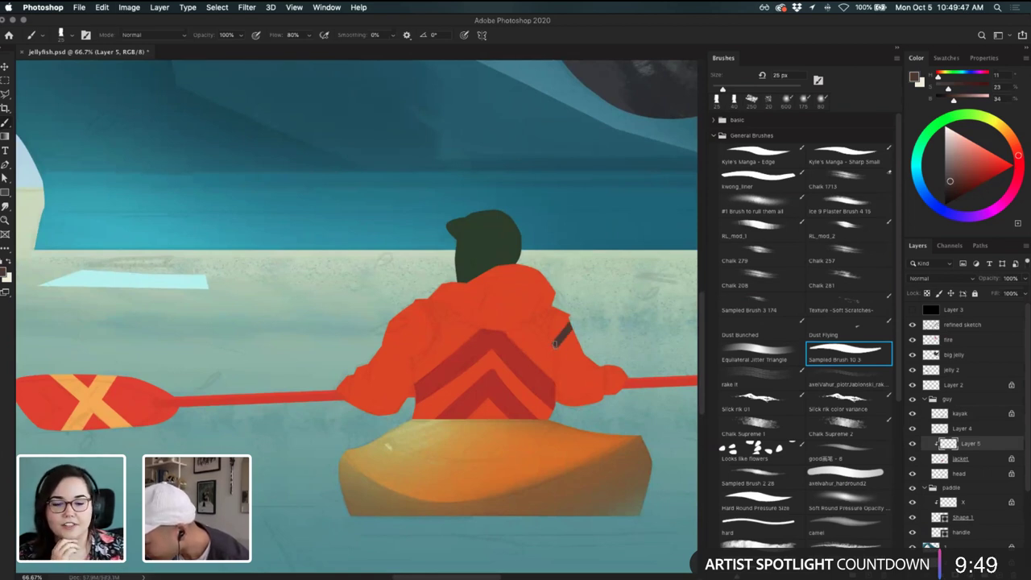
pyautogui.moveTo(555, 341); pyautogui.dragTo(556, 405)
pyautogui.press('super+z')
pyautogui.moveTo(555, 343)
pyautogui.mouseDown()
pyautogui.moveTo(559, 421)
pyautogui.moveTo(566, 340)
pyautogui.moveTo(581, 406)
pyautogui.mouseUp()
pyautogui.moveTo(591, 344)
pyautogui.mouseDown()
pyautogui.moveTo(582, 398)
pyautogui.moveTo(605, 353)
pyautogui.moveTo(597, 383)
pyautogui.moveTo(629, 365)
pyautogui.mouseUp()
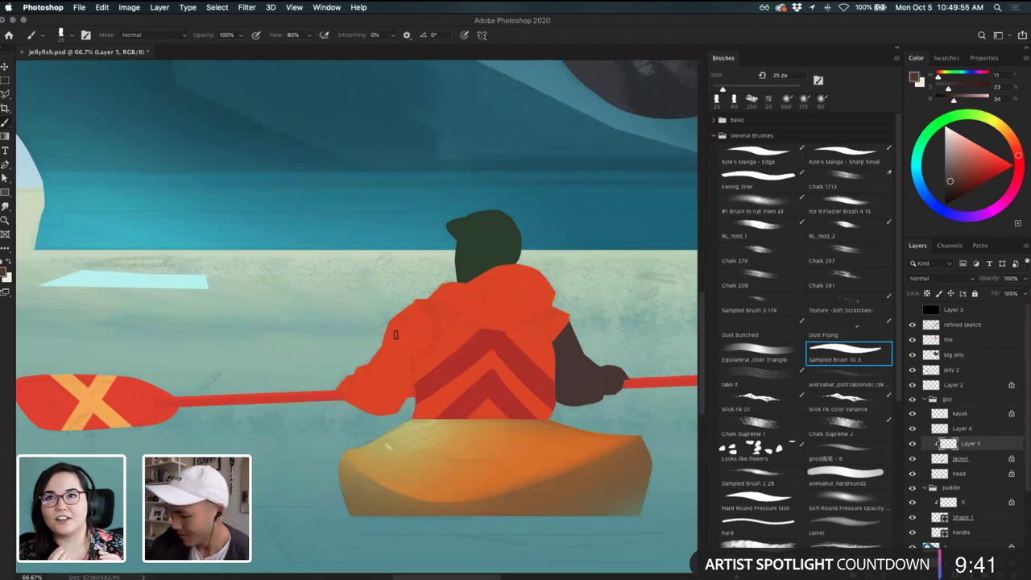
# - Paint the paddler's left sleeve and hand dark brown from a curved armhole edge, filling the interior with a 50 px brush
pyautogui.moveTo(387, 322); pyautogui.dragTo(404, 362)
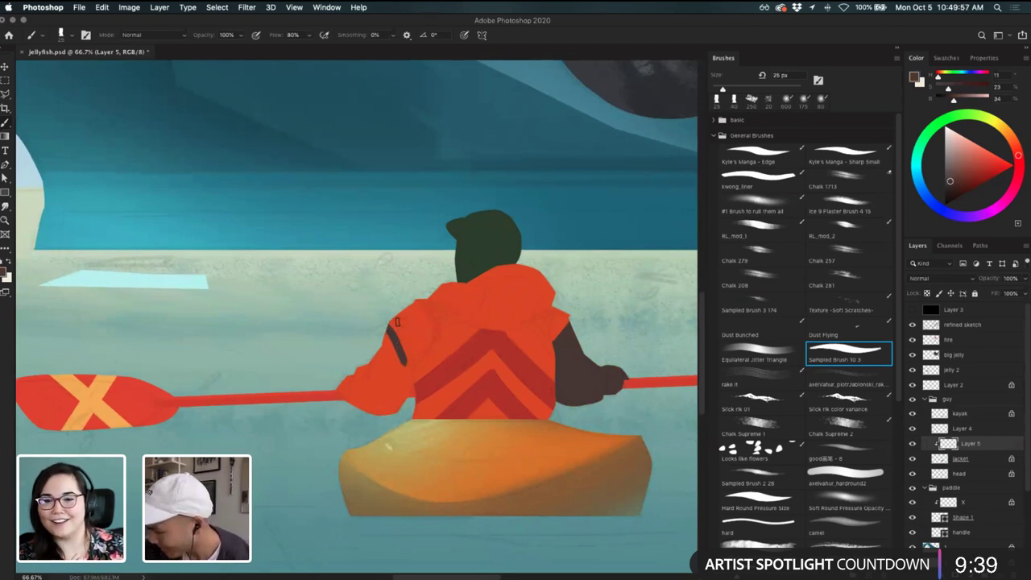
pyautogui.hotkey('ctrl', 'z')
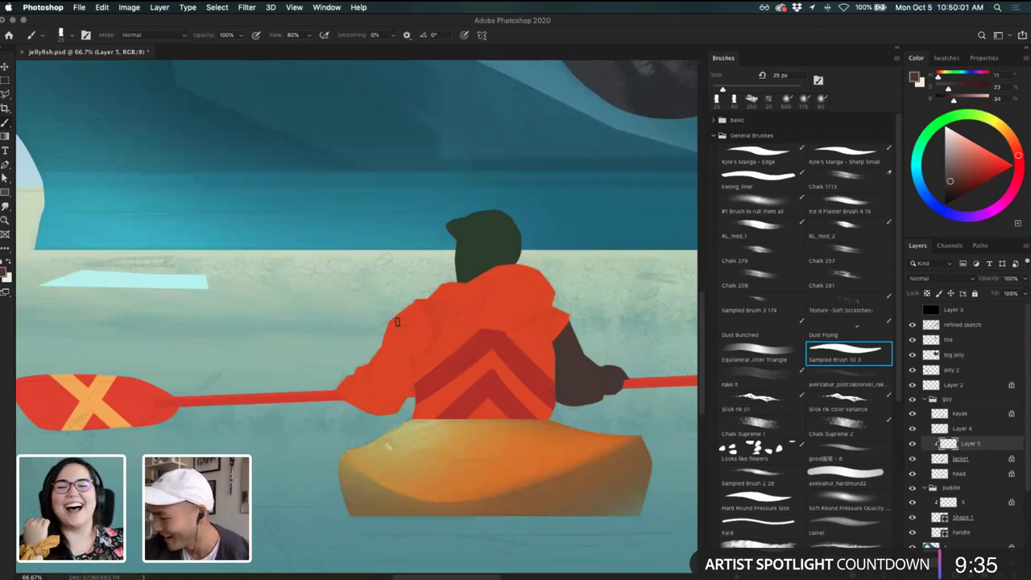
pyautogui.moveTo(411, 304)
pyautogui.mouseDown()
pyautogui.moveTo(433, 341)
pyautogui.moveTo(430, 330)
pyautogui.moveTo(410, 401)
pyautogui.mouseUp()
pyautogui.press('super+z')
pyautogui.moveTo(408, 354)
pyautogui.mouseDown()
pyautogui.moveTo(382, 402)
pyautogui.moveTo(372, 343)
pyautogui.moveTo(339, 403)
pyautogui.moveTo(340, 370)
pyautogui.moveTo(365, 380)
pyautogui.moveTo(355, 393)
pyautogui.moveTo(371, 422)
pyautogui.moveTo(382, 362)
pyautogui.moveTo(387, 394)
pyautogui.moveTo(361, 404)
pyautogui.mouseUp()
pyautogui.press(']')
pyautogui.press(']')
pyautogui.press(']')
pyautogui.press(']')
pyautogui.press(']')
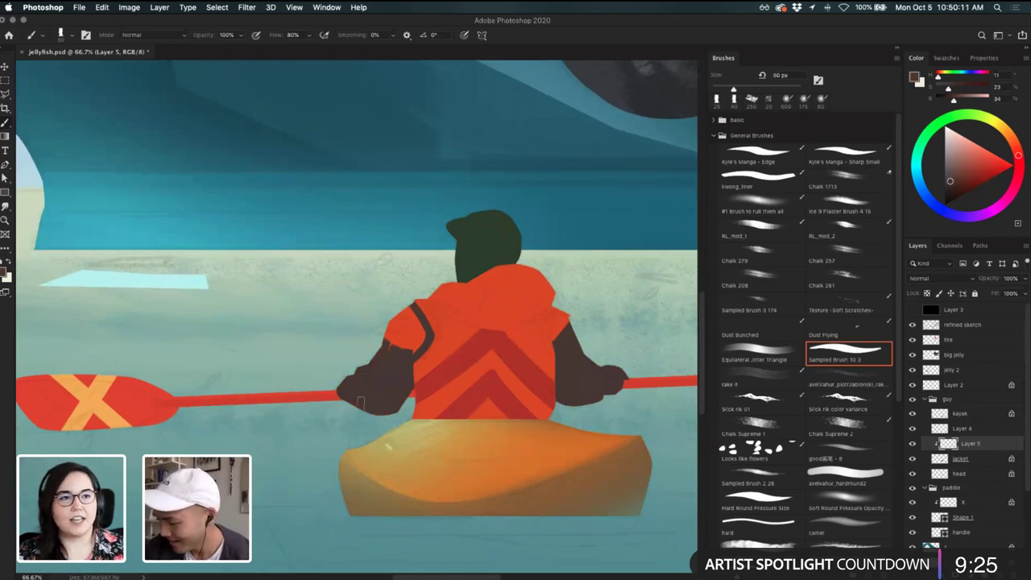
pyautogui.moveTo(384, 339)
pyautogui.mouseDown()
pyautogui.moveTo(396, 322)
pyautogui.moveTo(410, 345)
pyautogui.moveTo(402, 315)
pyautogui.moveTo(417, 307)
pyautogui.moveTo(409, 351)
pyautogui.mouseUp()
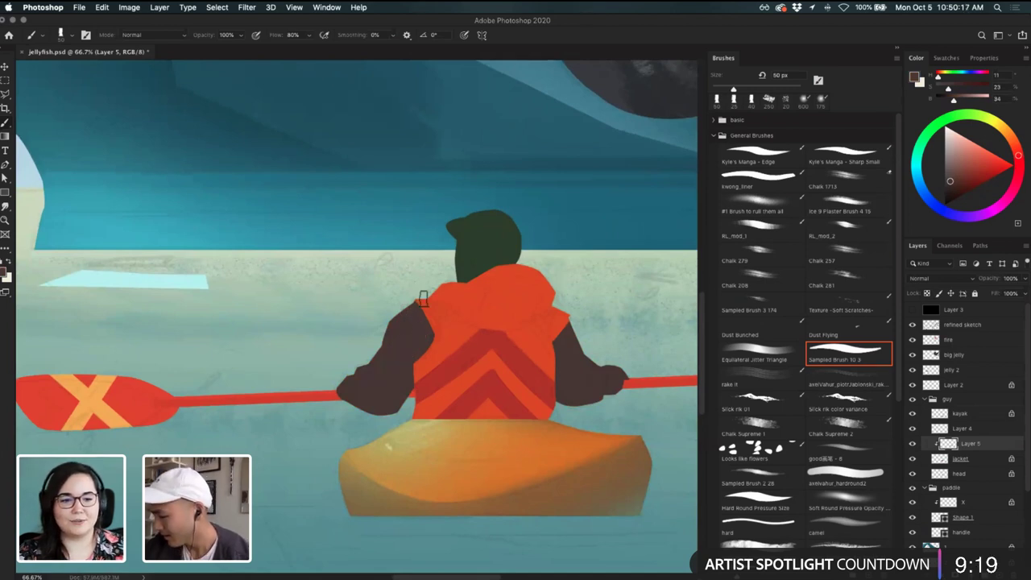
# - Paint the jacket's hood and collar dark brown with a 30 px brush, outlining the lower edge before filling it
pyautogui.press('e')
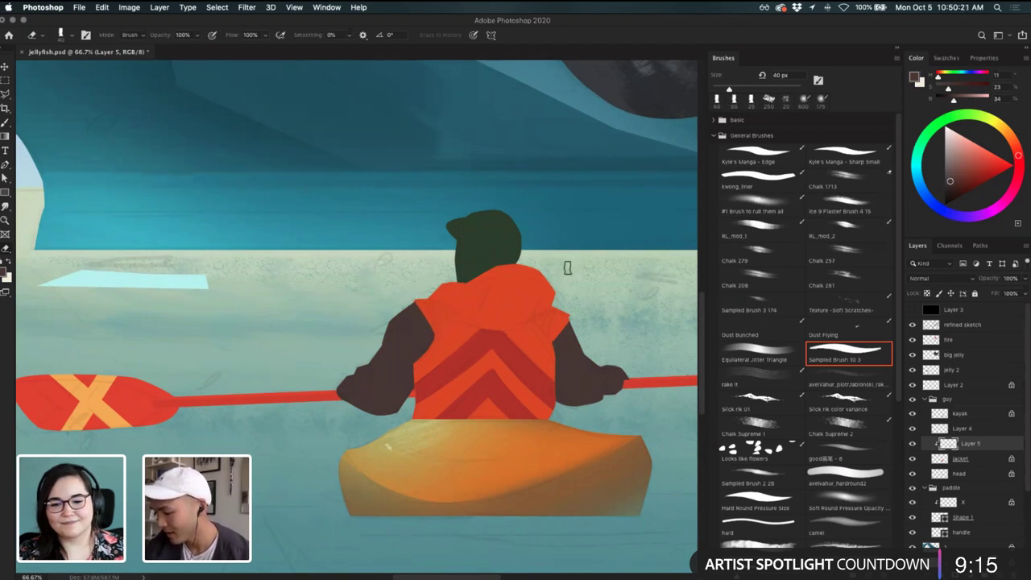
pyautogui.press('b')
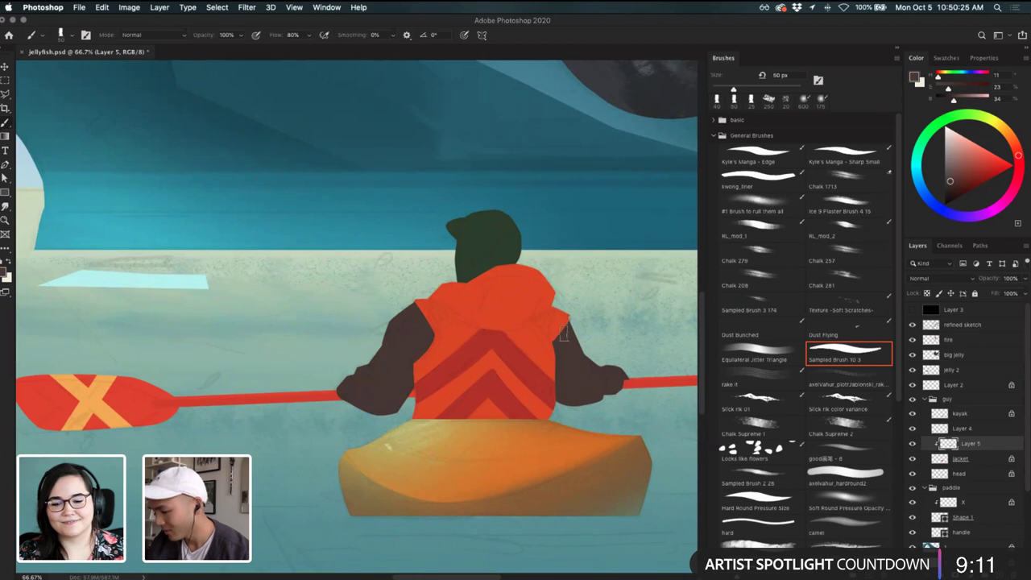
pyautogui.press('[')
pyautogui.press('[')
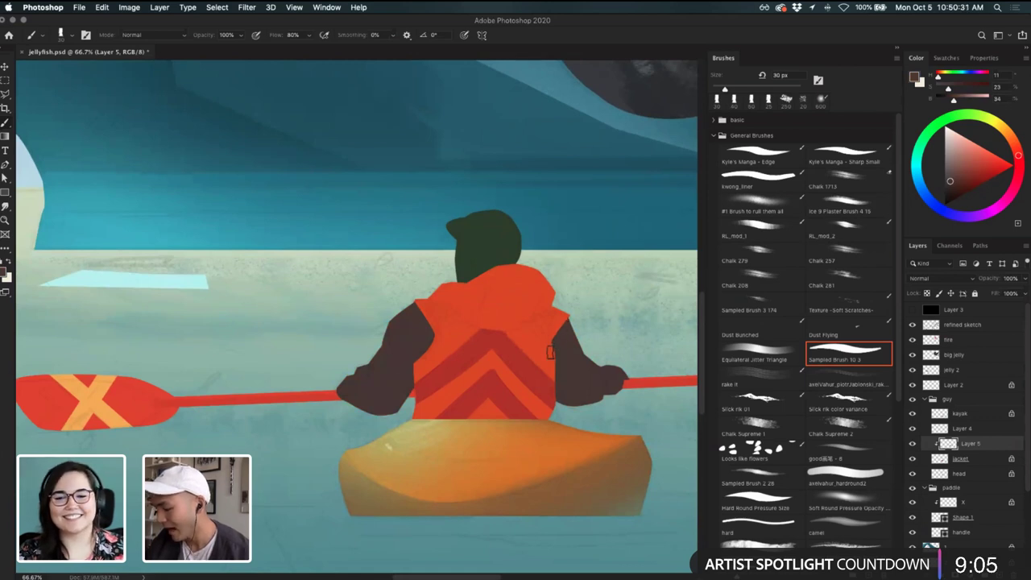
pyautogui.press('e')
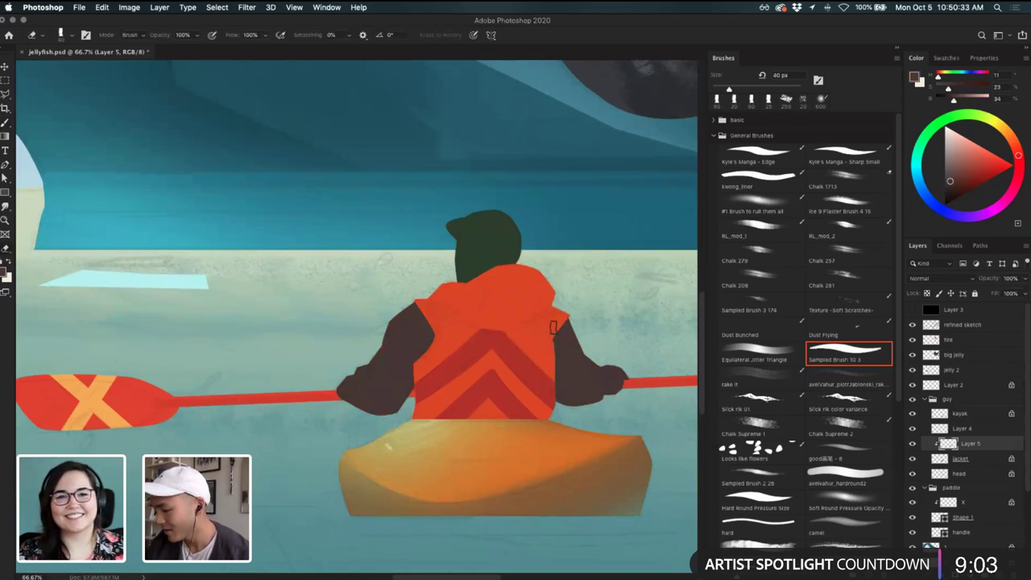
pyautogui.press('b')
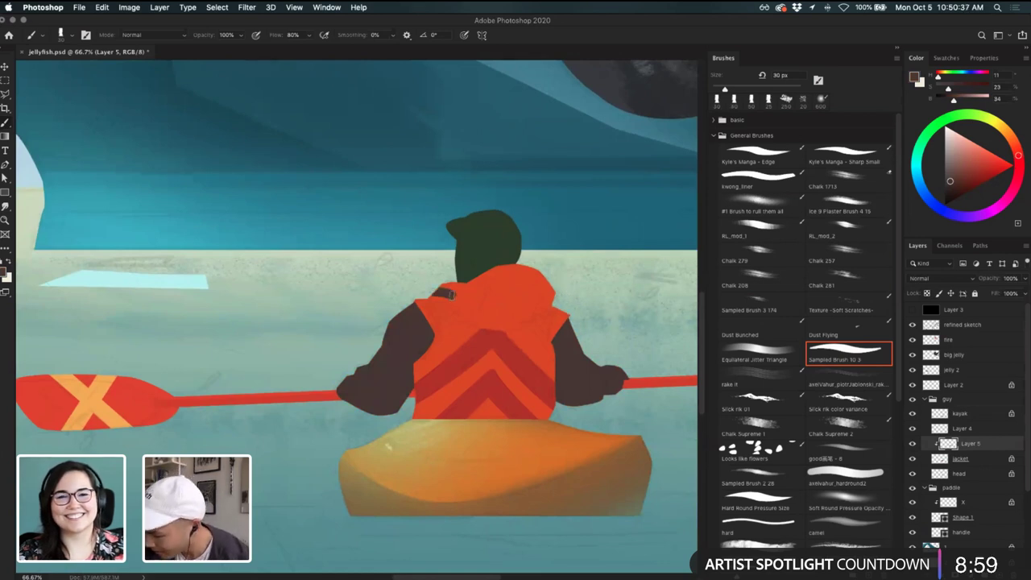
pyautogui.moveTo(437, 293)
pyautogui.mouseDown()
pyautogui.moveTo(478, 321)
pyautogui.moveTo(452, 291)
pyautogui.moveTo(480, 283)
pyautogui.moveTo(470, 311)
pyautogui.moveTo(510, 326)
pyautogui.moveTo(554, 291)
pyautogui.mouseUp()
pyautogui.press('super+z')
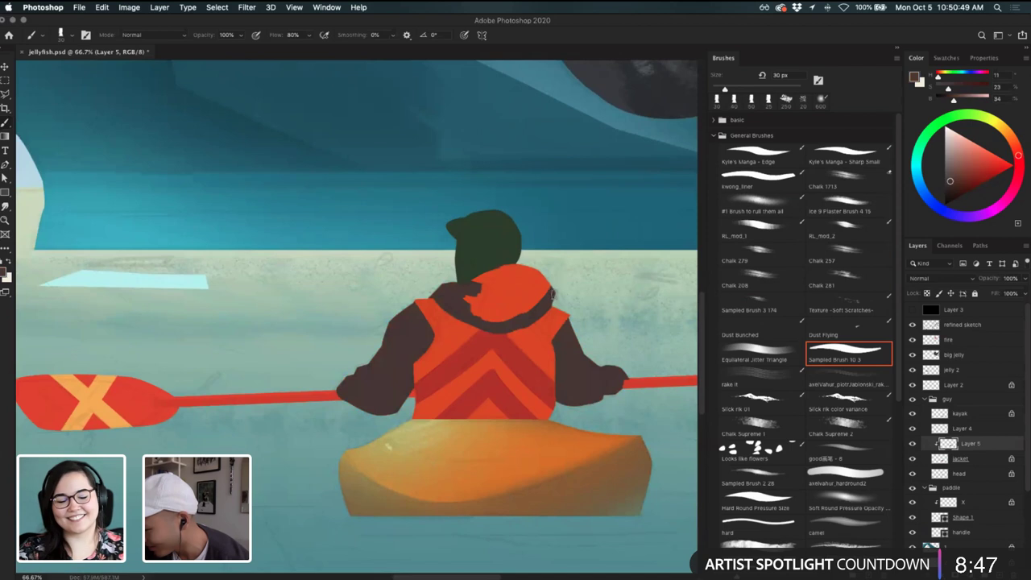
pyautogui.moveTo(468, 284)
pyautogui.mouseDown()
pyautogui.moveTo(515, 290)
pyautogui.moveTo(504, 307)
pyautogui.moveTo(546, 283)
pyautogui.moveTo(515, 310)
pyautogui.moveTo(476, 313)
pyautogui.mouseUp()
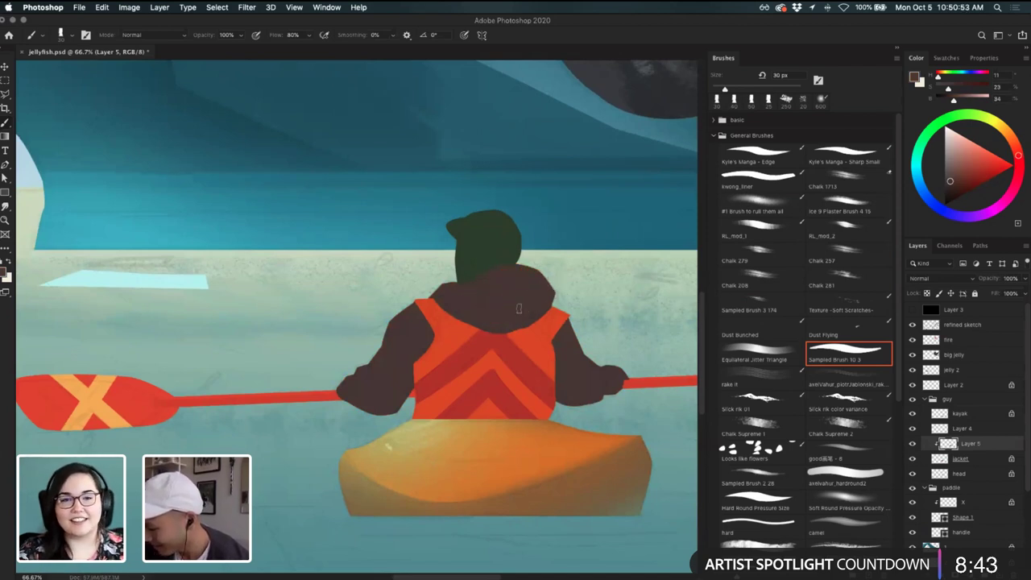
# - Sample the dark red of the vest's chevrons (H 10, S 75, B 75) as the brush color
pyautogui.press('v')
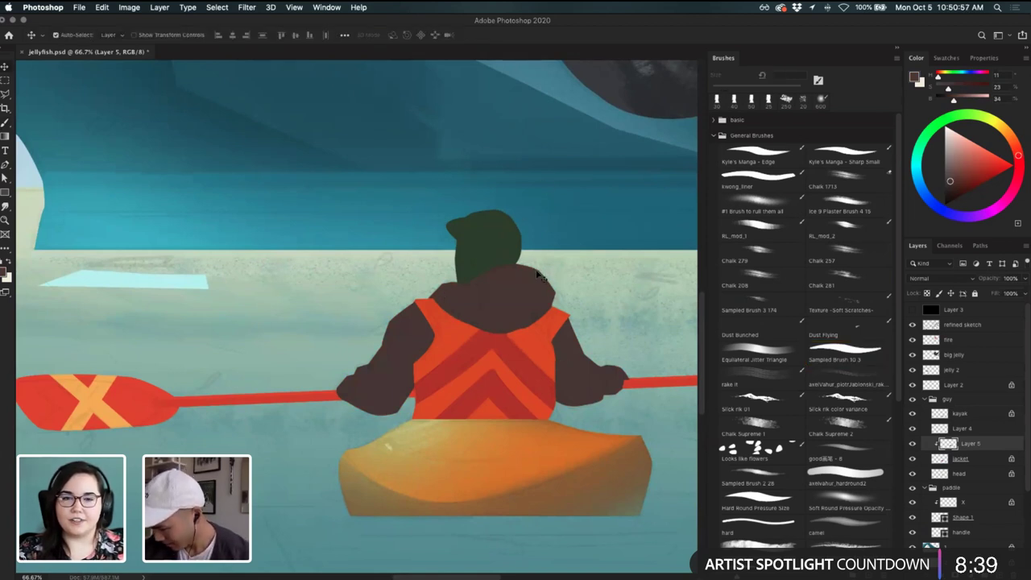
pyautogui.press('i')
pyautogui.click(525, 362)
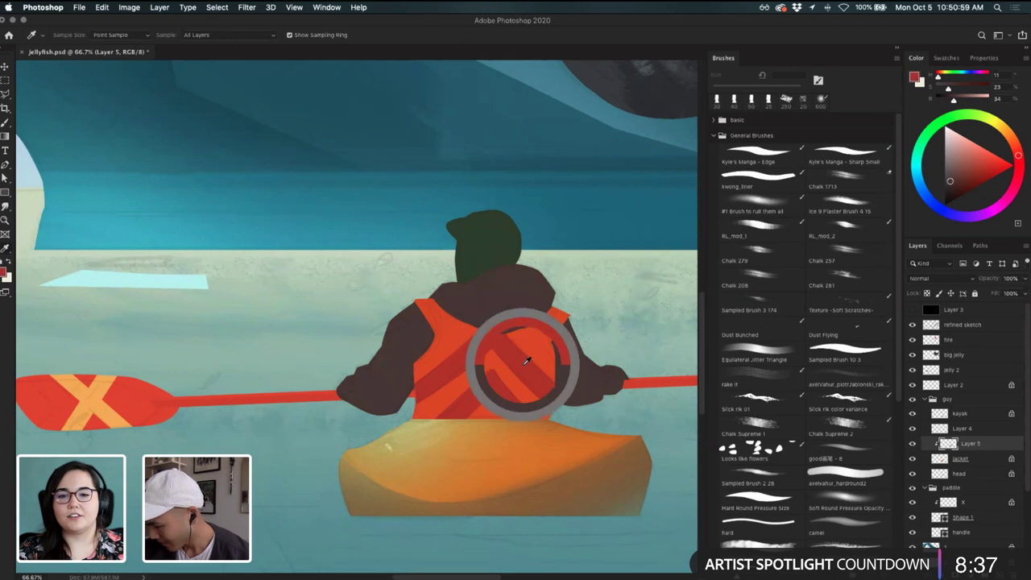
pyautogui.keyDown('super'); pyautogui.click(528, 367); pyautogui.keyUp('super')
pyautogui.press('b')
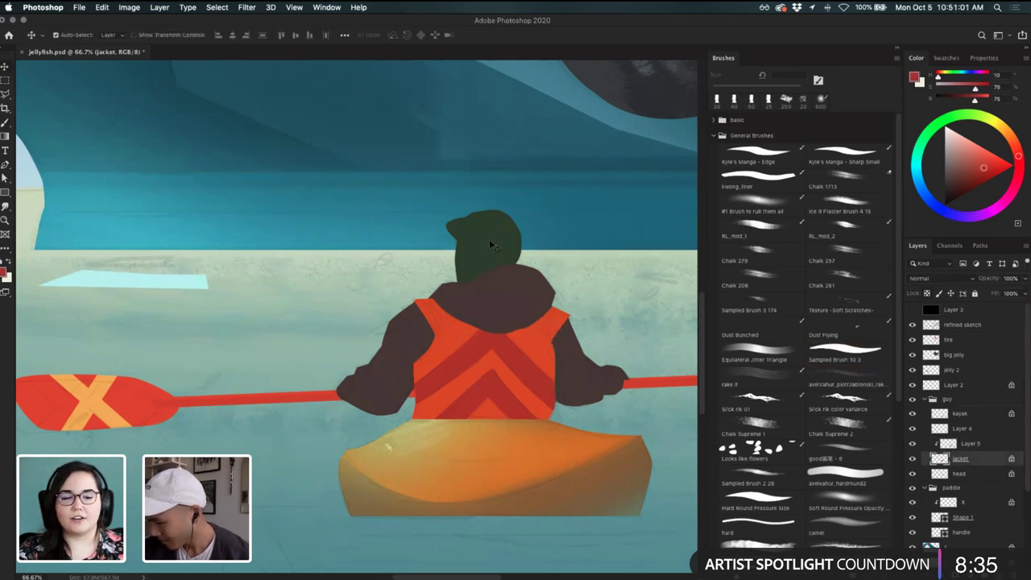
# - Add a new layer clipped to the head layer and save the document
pyautogui.keyDown('super'); pyautogui.click(488, 239); pyautogui.keyUp('super')
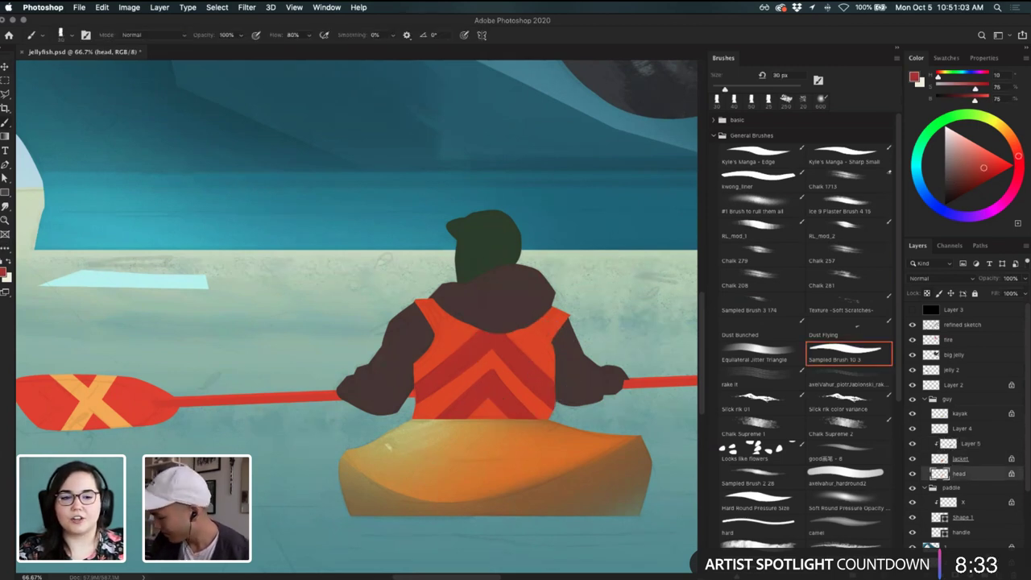
pyautogui.click(995, 564)
pyautogui.keyDown('alt'); pyautogui.click(986, 481); pyautogui.keyUp('alt')
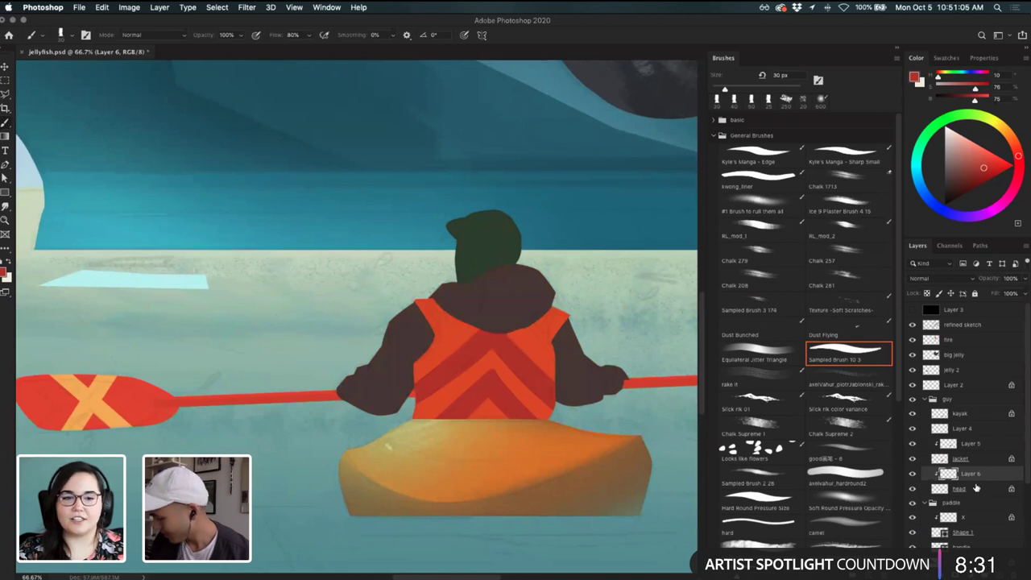
pyautogui.press('super+s')
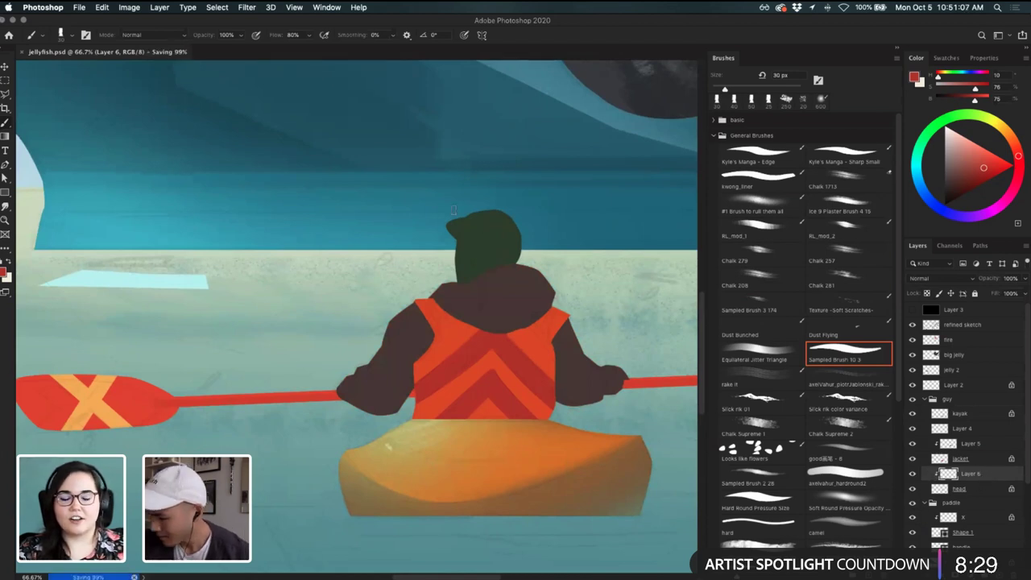
# - Paint the paddler's cap and brim dark red on the clipped layer, leaving the area below the brim green
pyautogui.moveTo(452, 211)
pyautogui.mouseDown()
pyautogui.moveTo(473, 223)
pyautogui.moveTo(455, 233)
pyautogui.mouseUp()
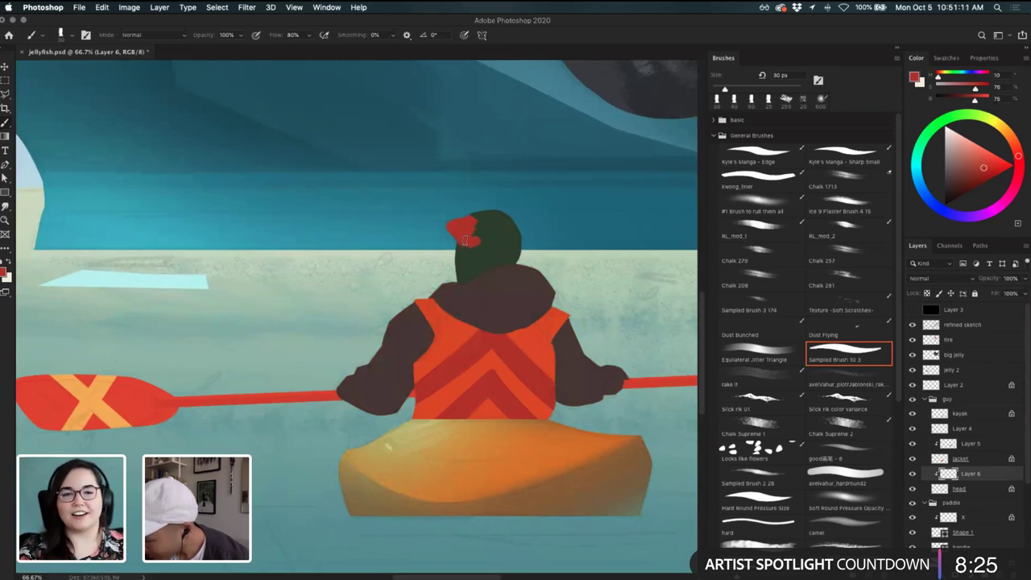
pyautogui.moveTo(471, 254)
pyautogui.mouseDown()
pyautogui.moveTo(516, 250)
pyautogui.moveTo(486, 220)
pyautogui.moveTo(489, 256)
pyautogui.moveTo(466, 216)
pyautogui.moveTo(506, 249)
pyautogui.moveTo(498, 209)
pyautogui.moveTo(522, 256)
pyautogui.mouseUp()
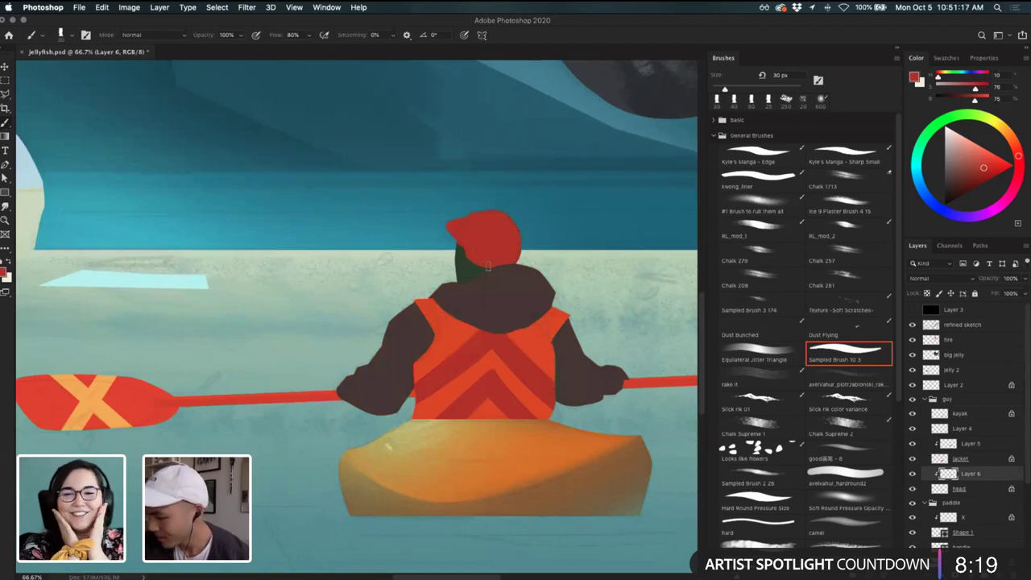
# - Erase along the cap's lower edge beside the face with a 10 px eraser to refine its outline
pyautogui.press('e')
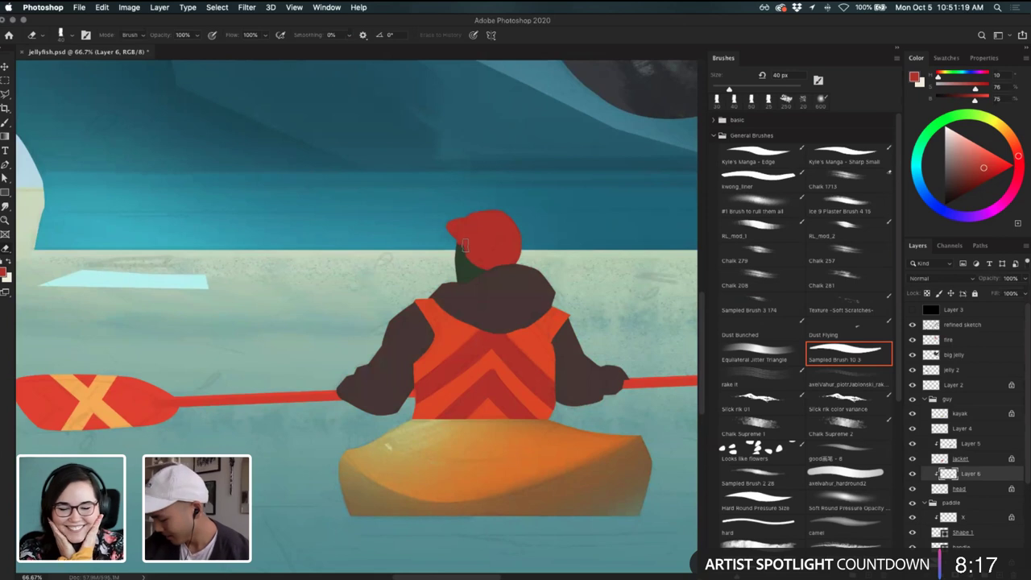
pyautogui.press('[')
pyautogui.press('[')
pyautogui.press('[')
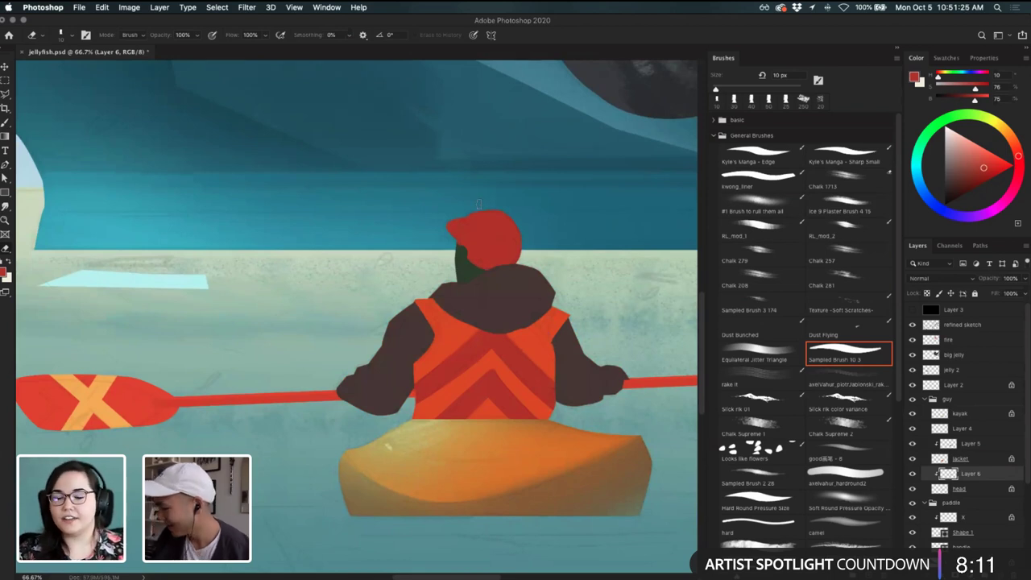
# - Select the head layer and set the foreground color to tan skin tone H 37, S 38, B 63 for painting
pyautogui.press('b')
pyautogui.click(988, 488)
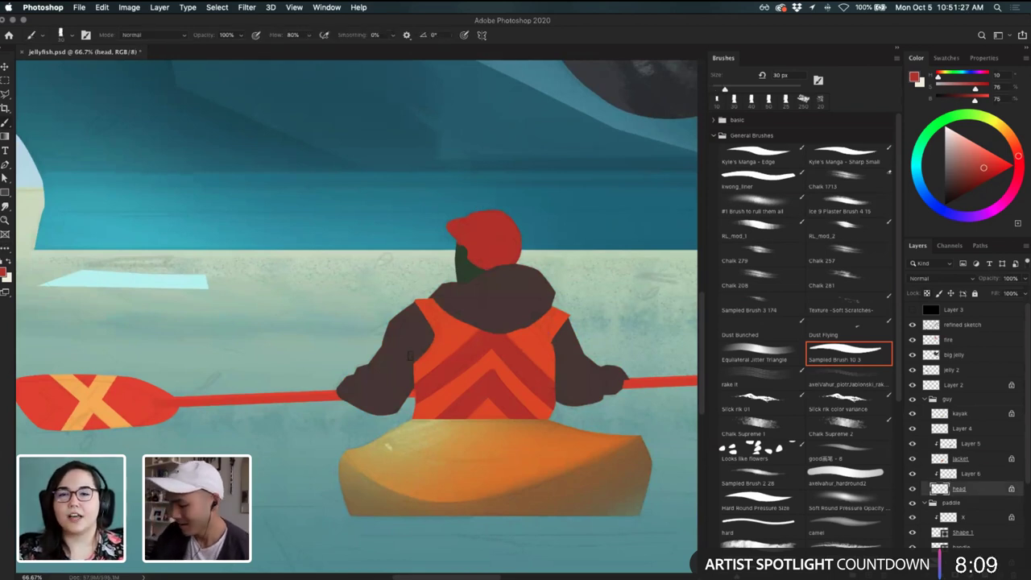
pyautogui.click(4, 273)
pyautogui.click(467, 260)
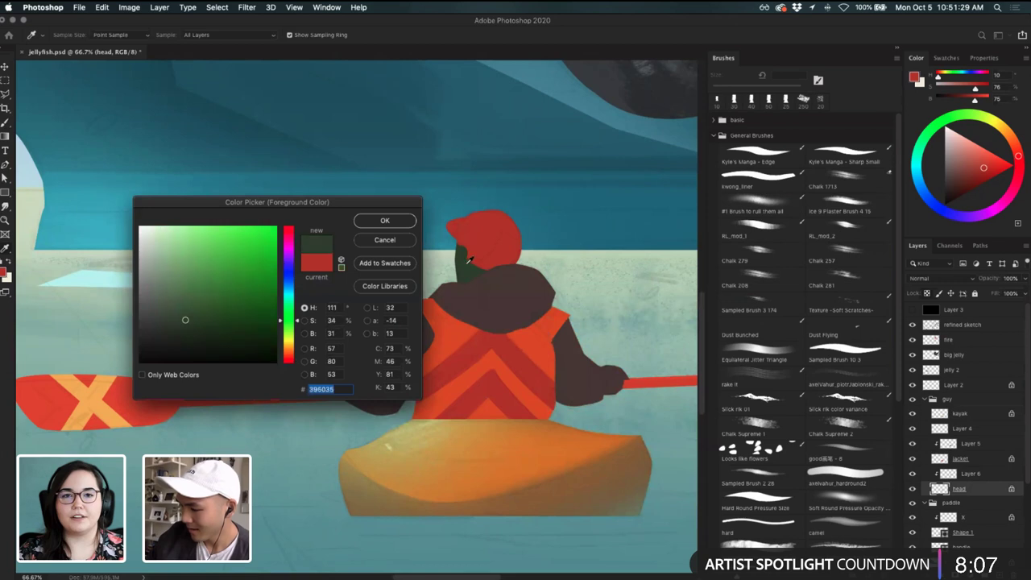
pyautogui.moveTo(185, 320); pyautogui.dragTo(178, 295)
pyautogui.moveTo(290, 345); pyautogui.dragTo(287, 339)
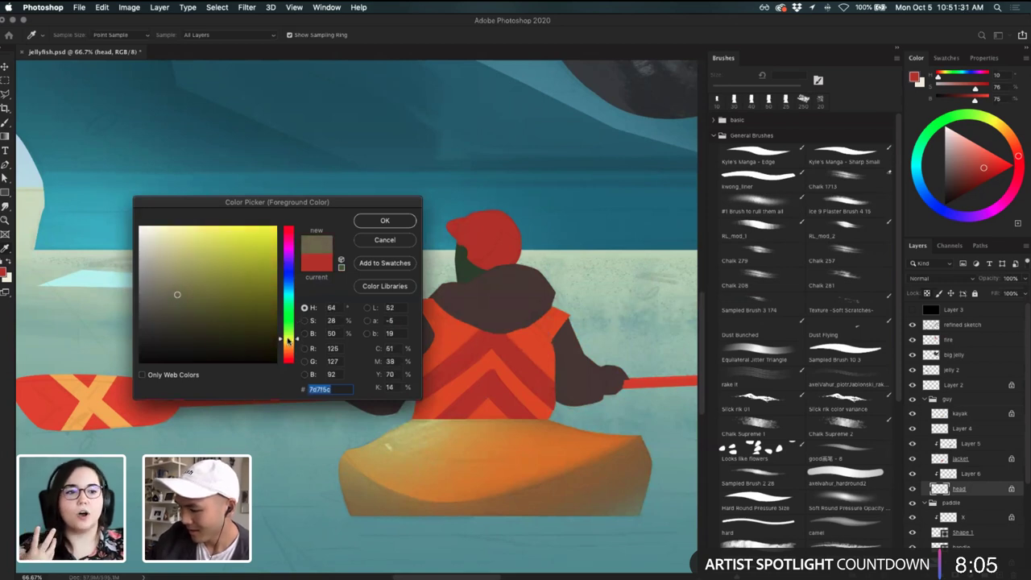
pyautogui.moveTo(184, 270)
pyautogui.mouseDown()
pyautogui.moveTo(184, 260)
pyautogui.moveTo(199, 286)
pyautogui.moveTo(191, 277)
pyautogui.mouseUp()
pyautogui.click(290, 351)
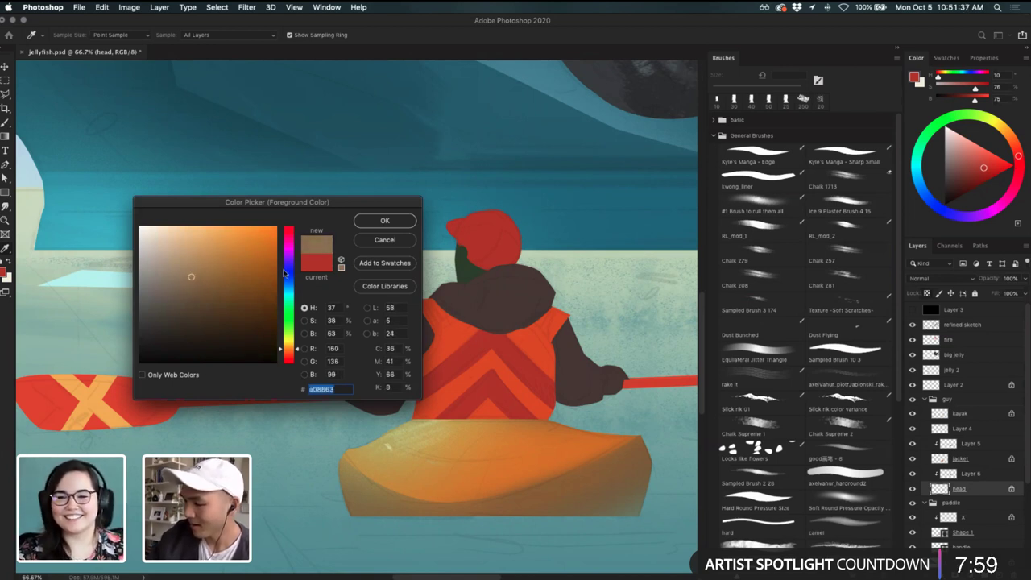
pyautogui.click(385, 220)
pyautogui.press('b')
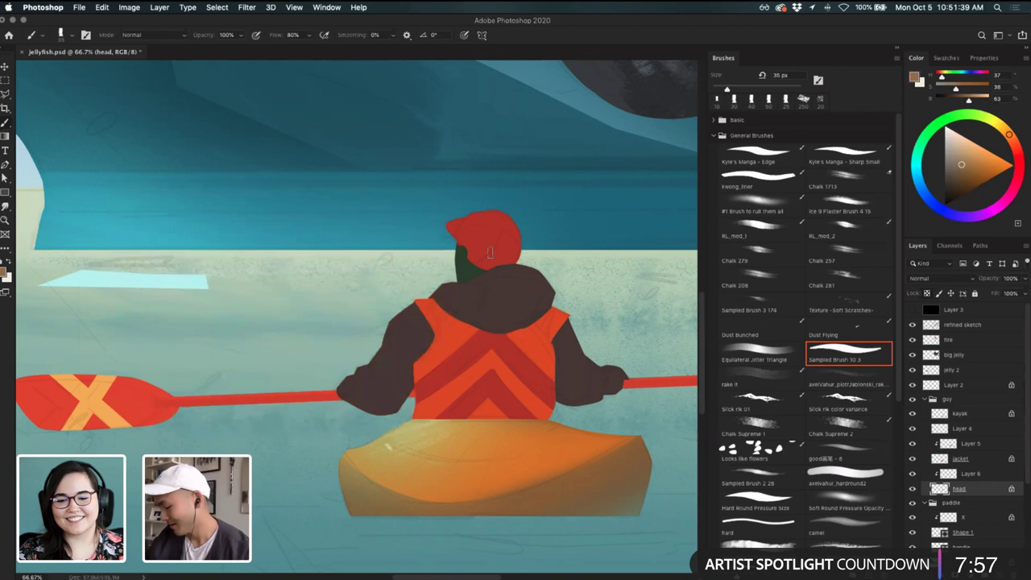
# - Paint the paddler's exposed face below the cap tan with a 50 px brush on the head layer
pyautogui.press(']')
pyautogui.press(']')
pyautogui.press(']')
pyautogui.moveTo(488, 269)
pyautogui.mouseDown()
pyautogui.moveTo(492, 277)
pyautogui.moveTo(464, 269)
pyautogui.moveTo(463, 298)
pyautogui.mouseUp()
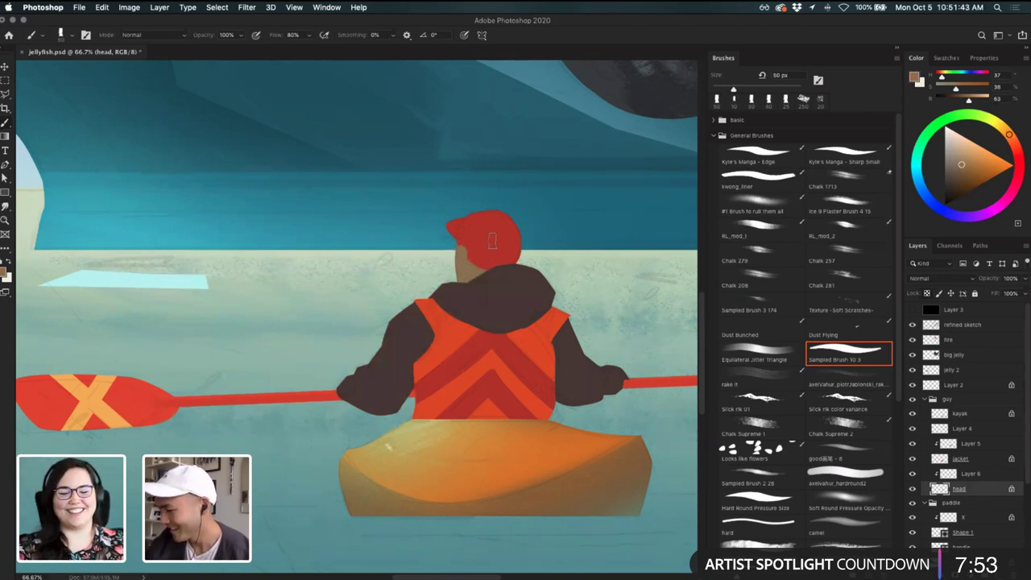
# - Refine the cap's brim and face-side edge on Layer 6 with a sampled dark red 9 px brush and a 10 px eraser
pyautogui.keyDown('super'); pyautogui.click(479, 244); pyautogui.keyUp('super')
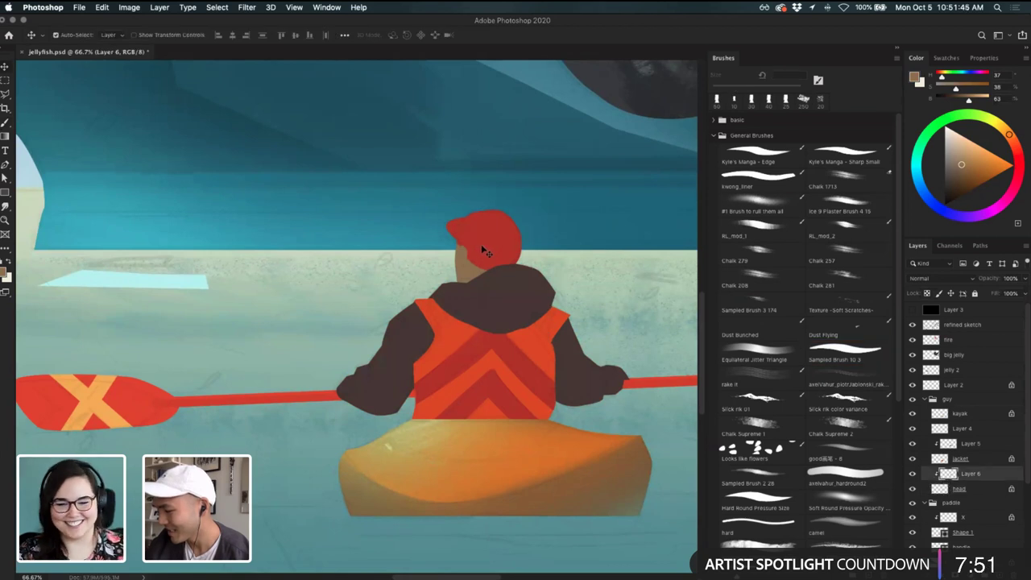
pyautogui.keyDown('alt'); pyautogui.click(482, 247); pyautogui.keyUp('alt')
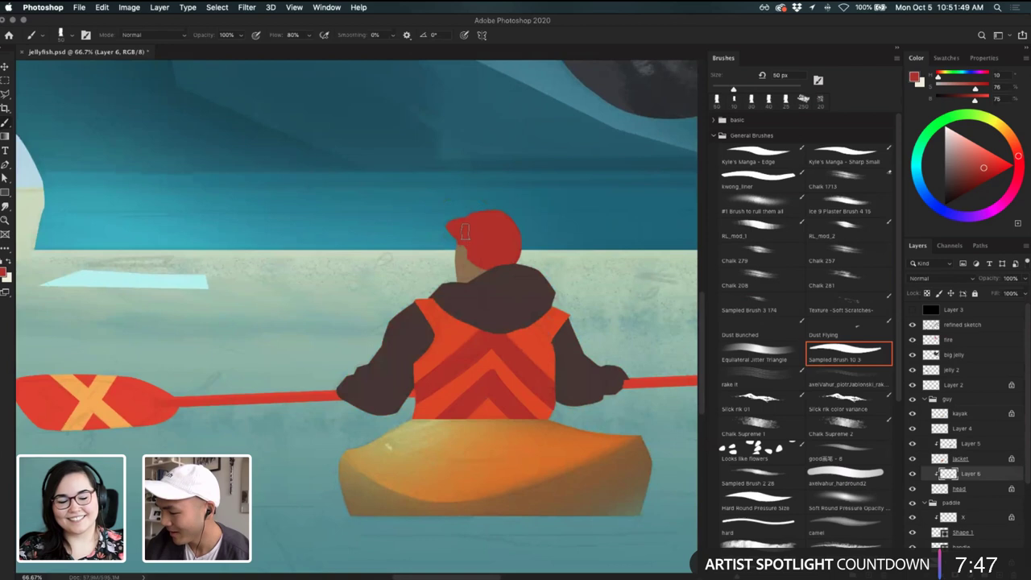
pyautogui.press('[')
pyautogui.press('[')
pyautogui.press('[')
pyautogui.press('[')
pyautogui.press('[')
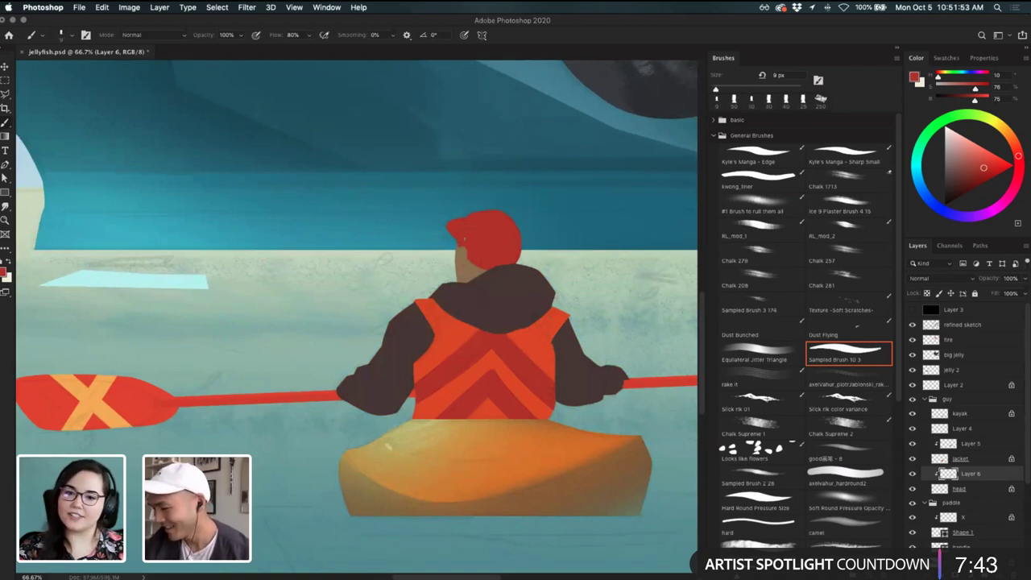
pyautogui.press('e')
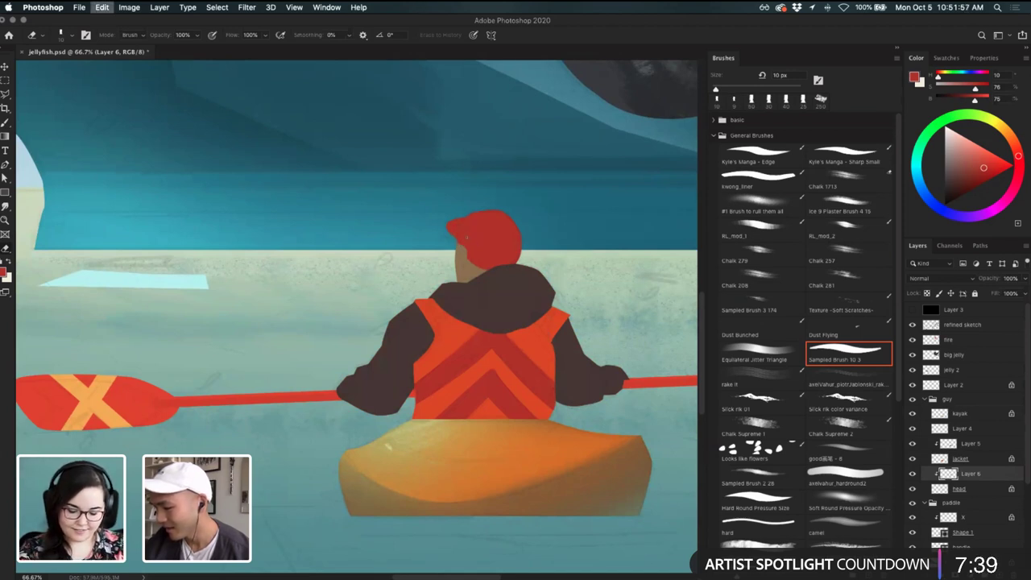
pyautogui.press('b')
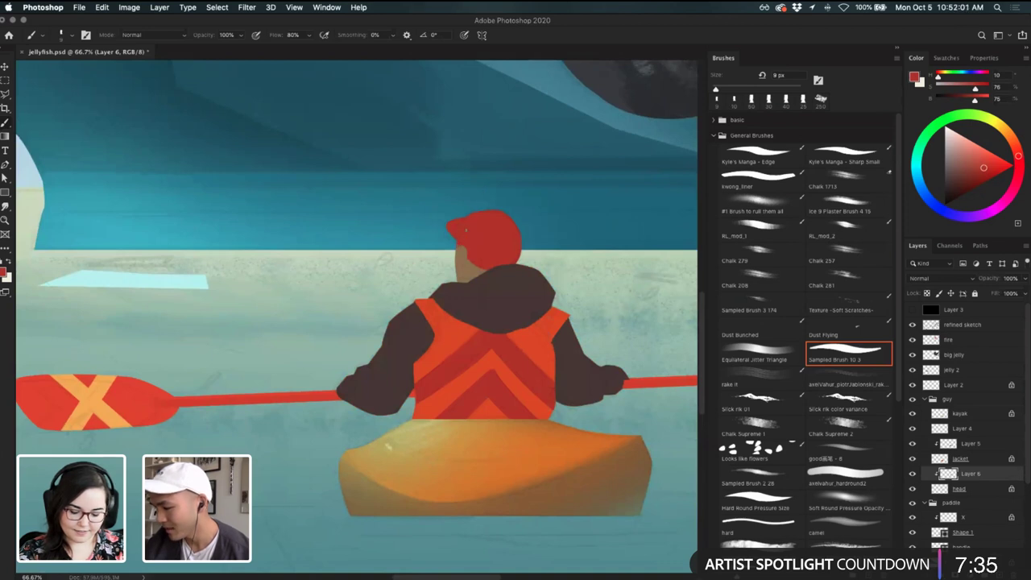
pyautogui.press('e')
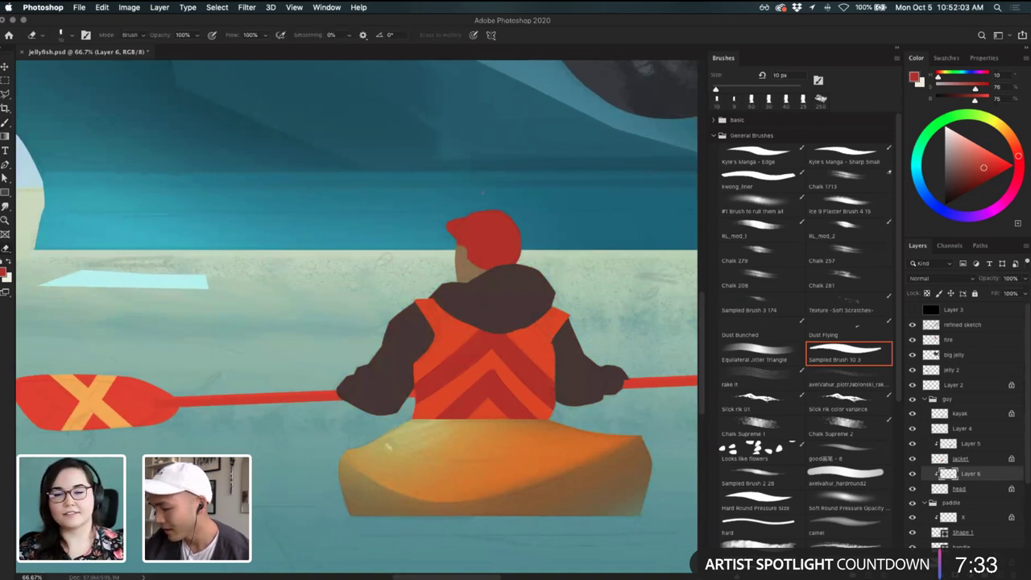
pyautogui.press('super+z')
pyautogui.press('super+shift+z')
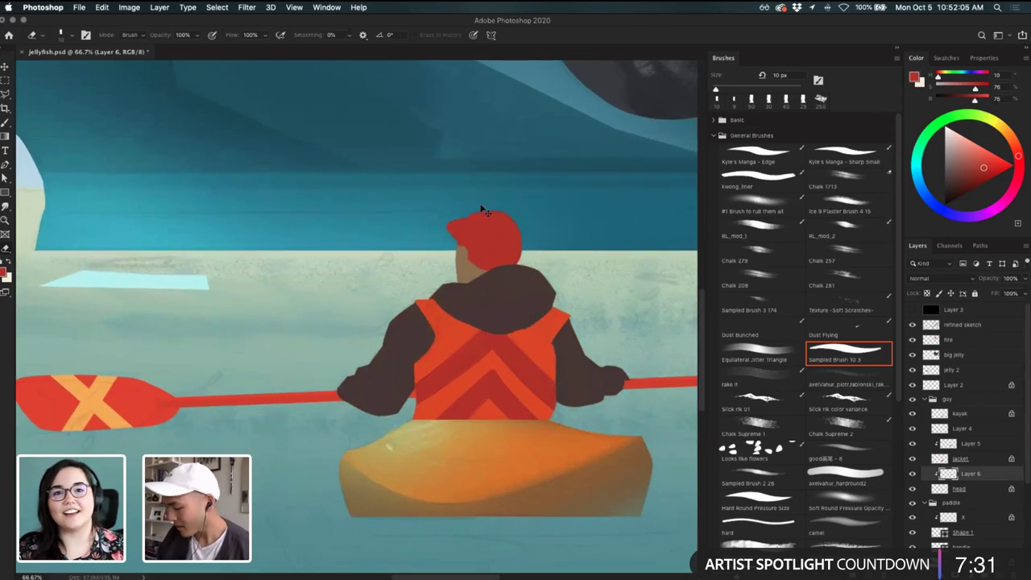
# - Save the document and check the paddler against the whole composition
pyautogui.press('super+minus')
pyautogui.press('super+minus')
pyautogui.press('super+s')
pyautogui.press('super+minus')
pyautogui.press('super+minus')
pyautogui.press('super+minus')
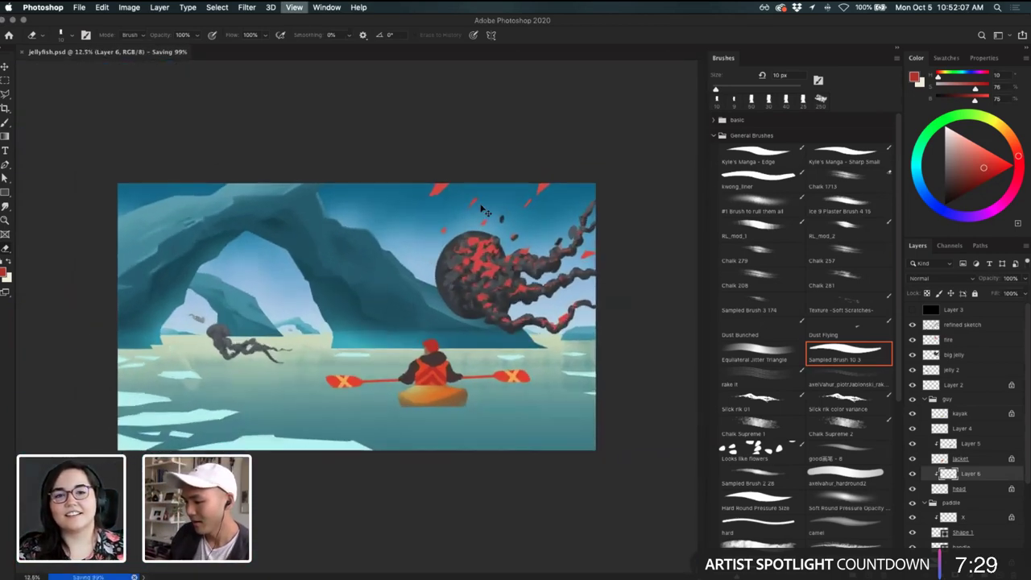
pyautogui.press('super+plus')
pyautogui.press('super+plus')
pyautogui.press('super+plus')
pyautogui.scroll(-3, 539, 362)
pyautogui.press('super+plus')
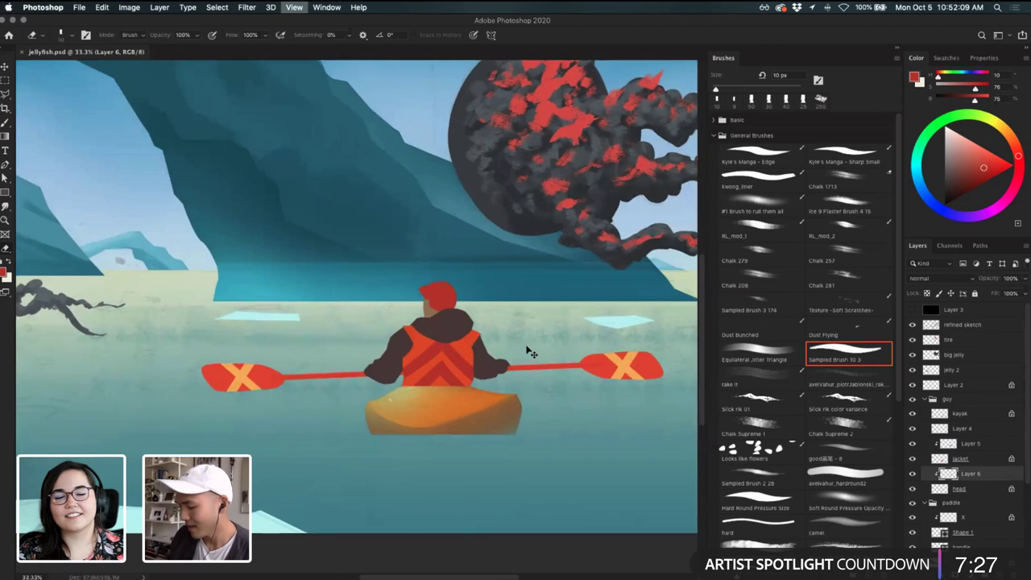
pyautogui.moveTo(591, 411); pyautogui.dragTo(564, 437)
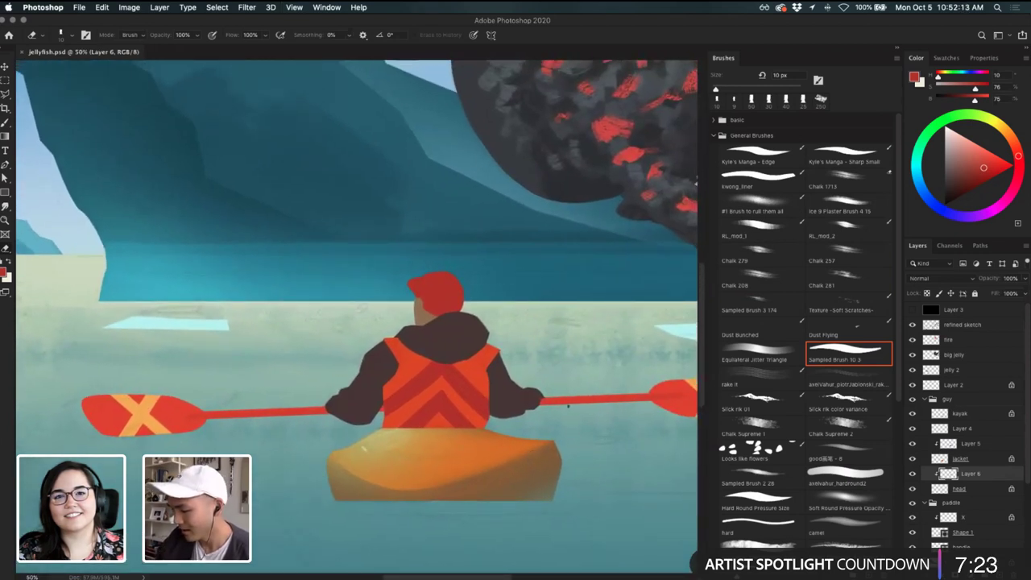
# - Change the paddle blades' shape fill to a more saturated red, e5451a (H 13, S 89, B 90)
pyautogui.keyDown('super'); pyautogui.click(573, 402); pyautogui.keyUp('super')
pyautogui.press('b')
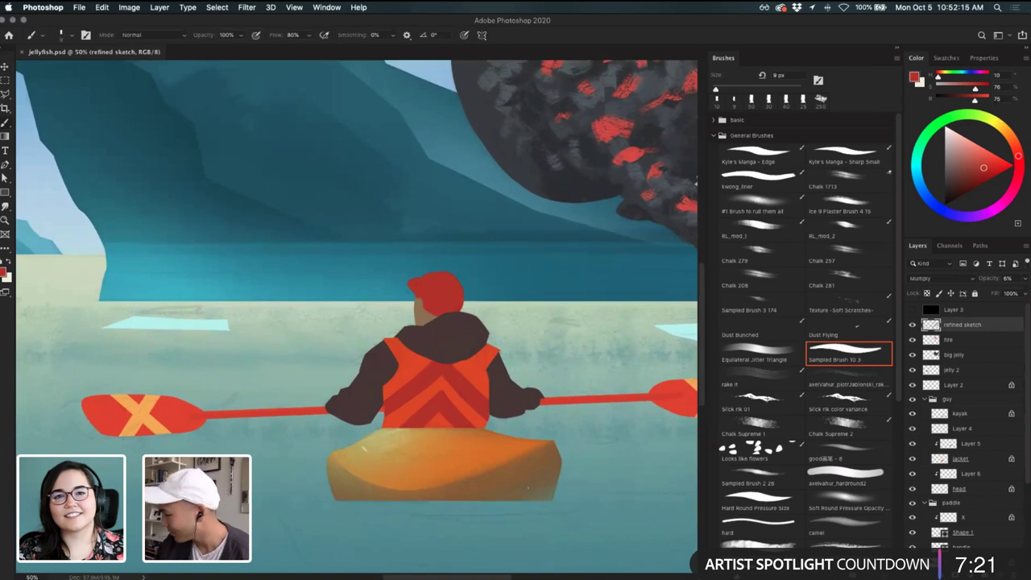
pyautogui.click(958, 339)
pyautogui.press('v')
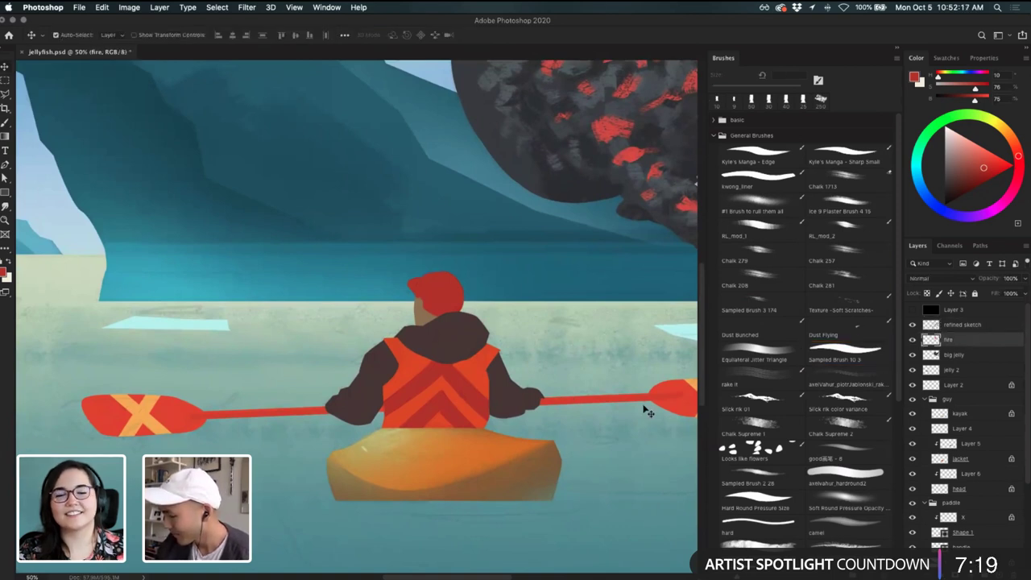
pyautogui.click(668, 398)
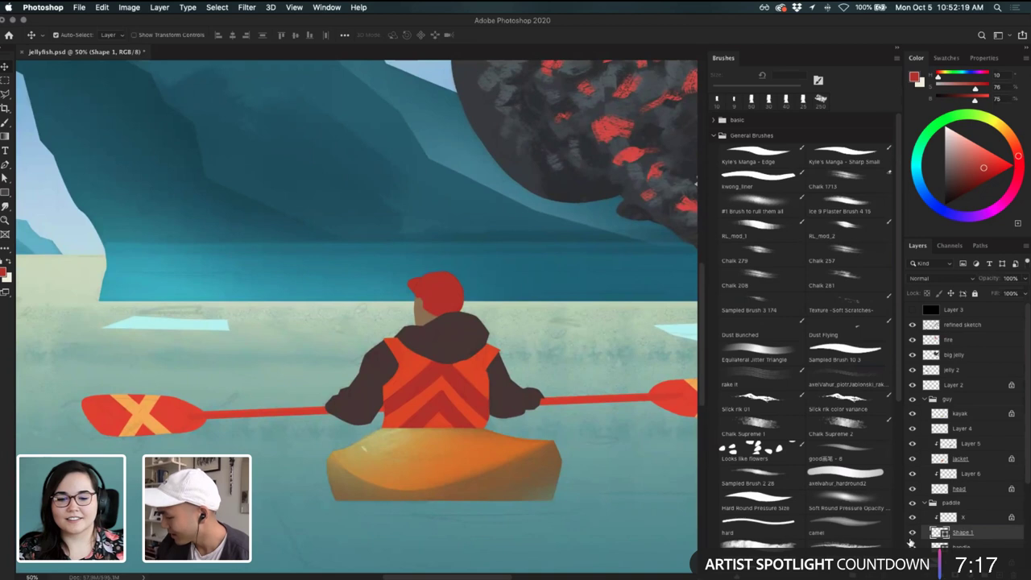
pyautogui.doubleClick(937, 532)
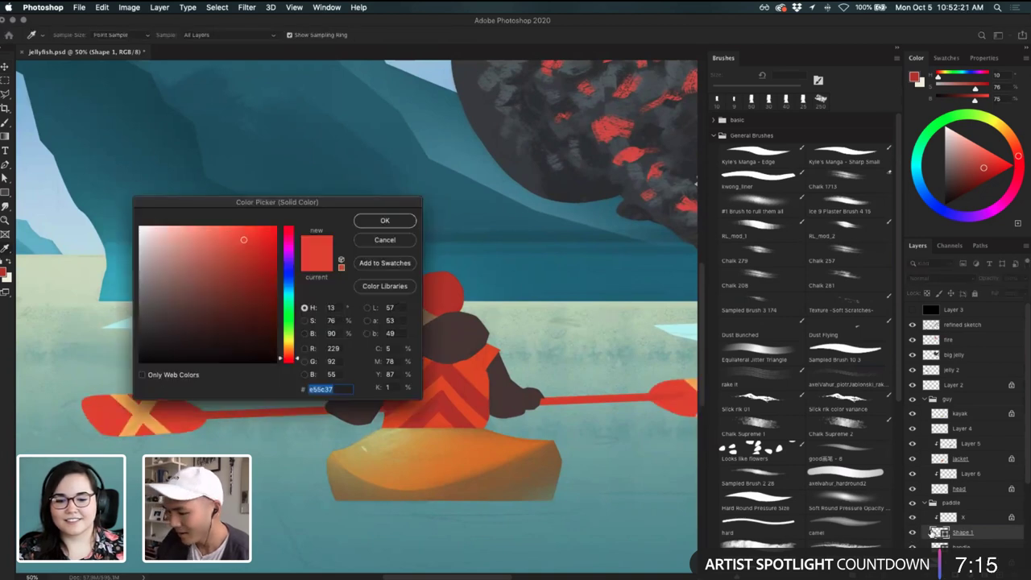
pyautogui.moveTo(371, 205); pyautogui.dragTo(420, 150)
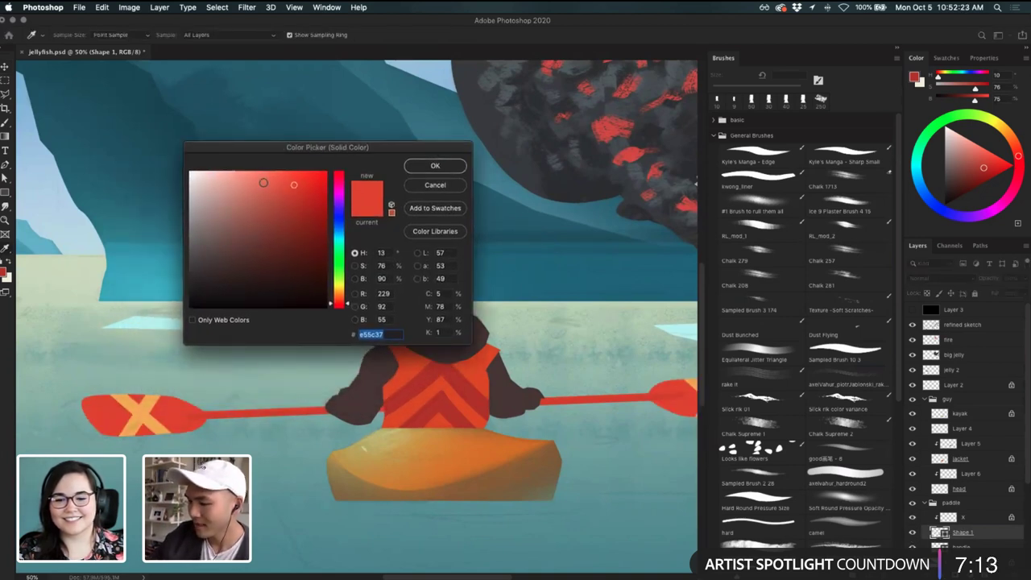
pyautogui.click(252, 193)
pyautogui.moveTo(262, 198); pyautogui.dragTo(311, 184)
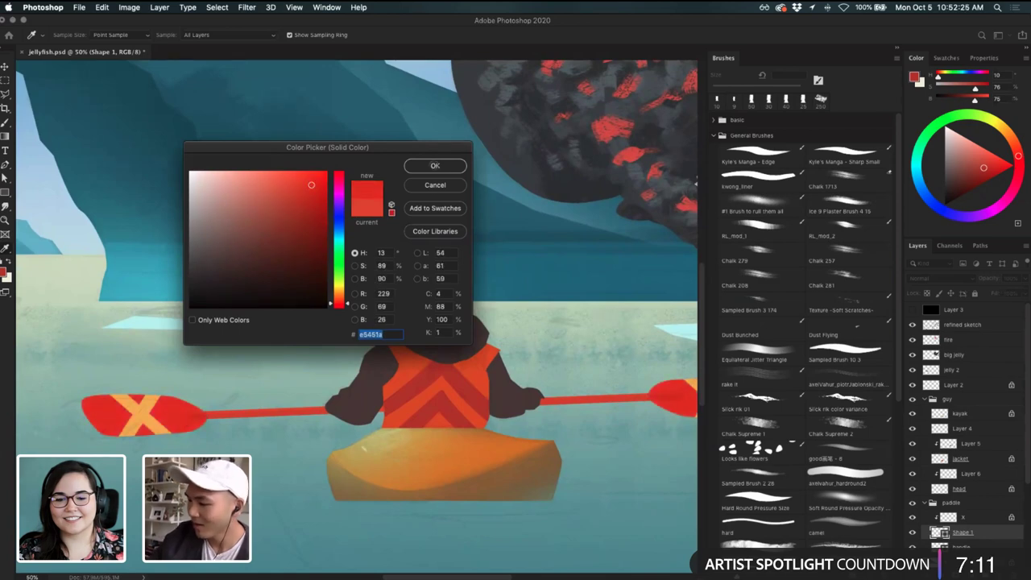
pyautogui.click(432, 165)
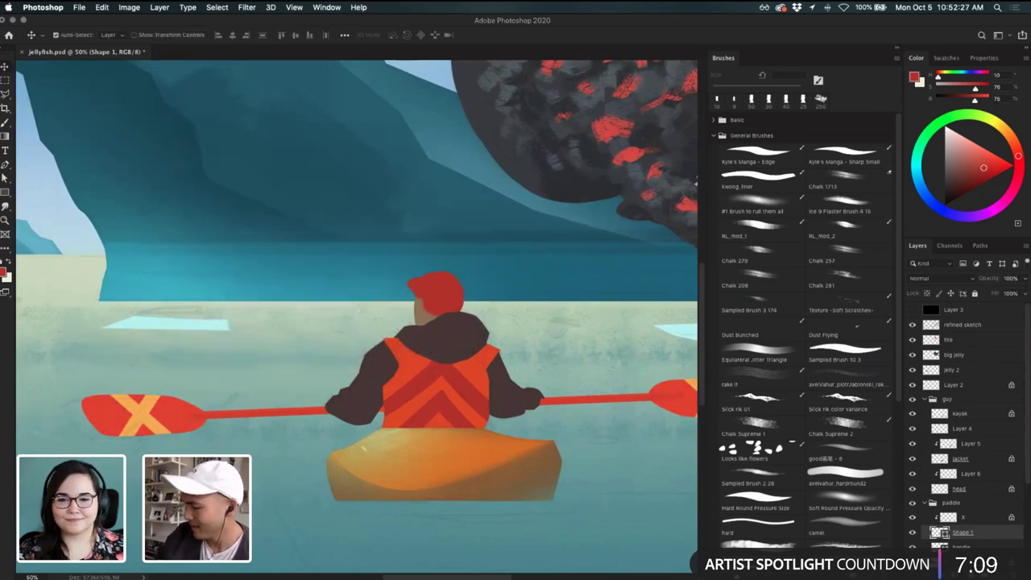
# - Select the refined sketch layer and lock it completely
pyautogui.press('super+minus')
pyautogui.press('super+minus')
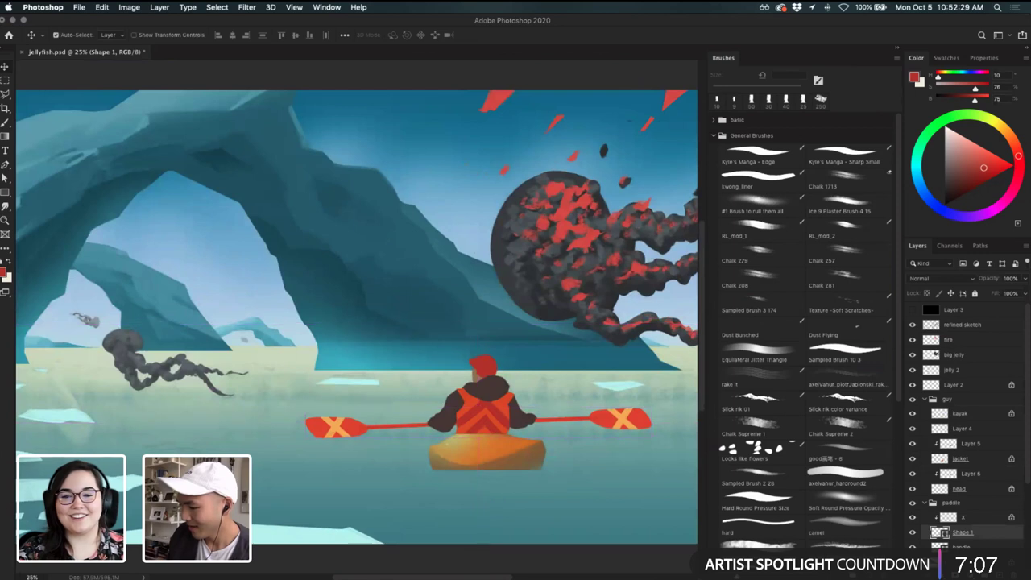
pyautogui.moveTo(633, 394); pyautogui.dragTo(600, 390)
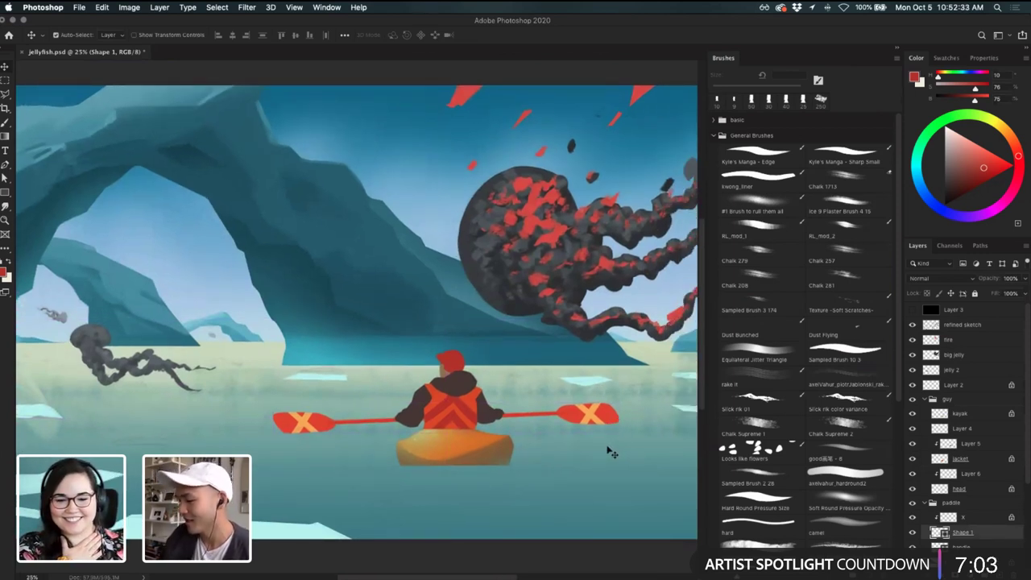
pyautogui.press('super+plus')
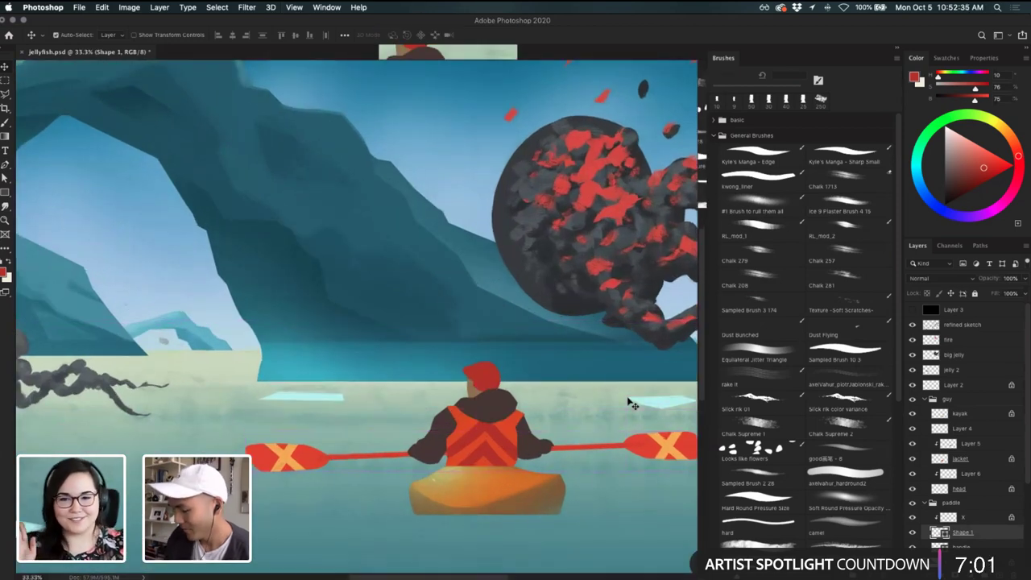
pyautogui.hscroll(2, 441, 422)
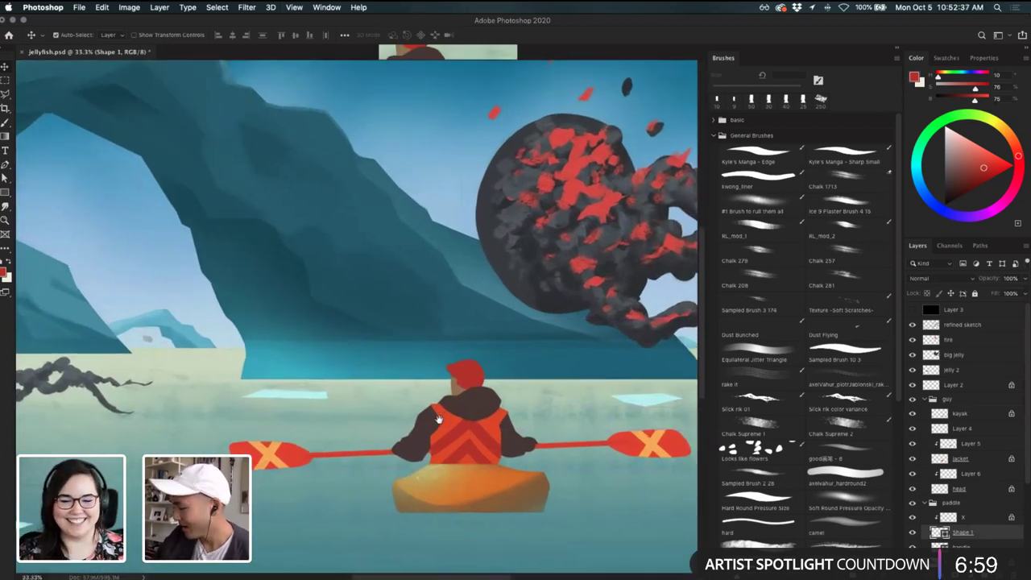
pyautogui.hscroll(2, 439, 420)
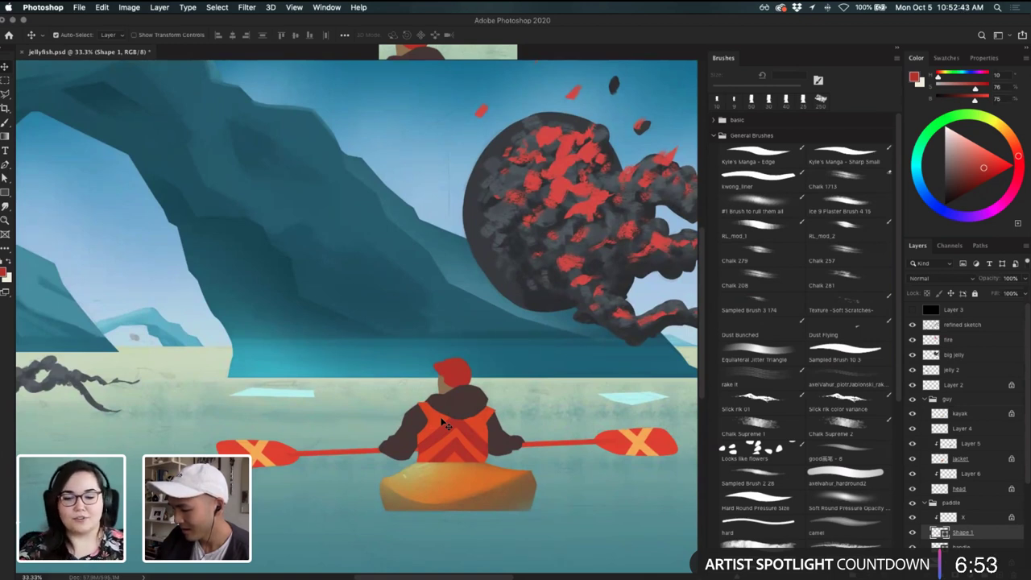
pyautogui.click(586, 445)
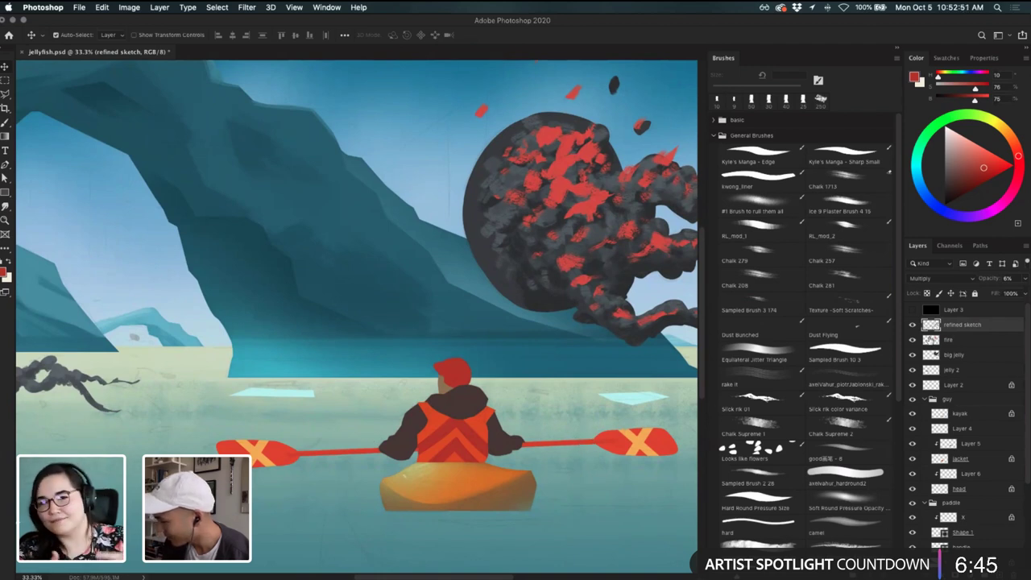
pyautogui.click(974, 294)
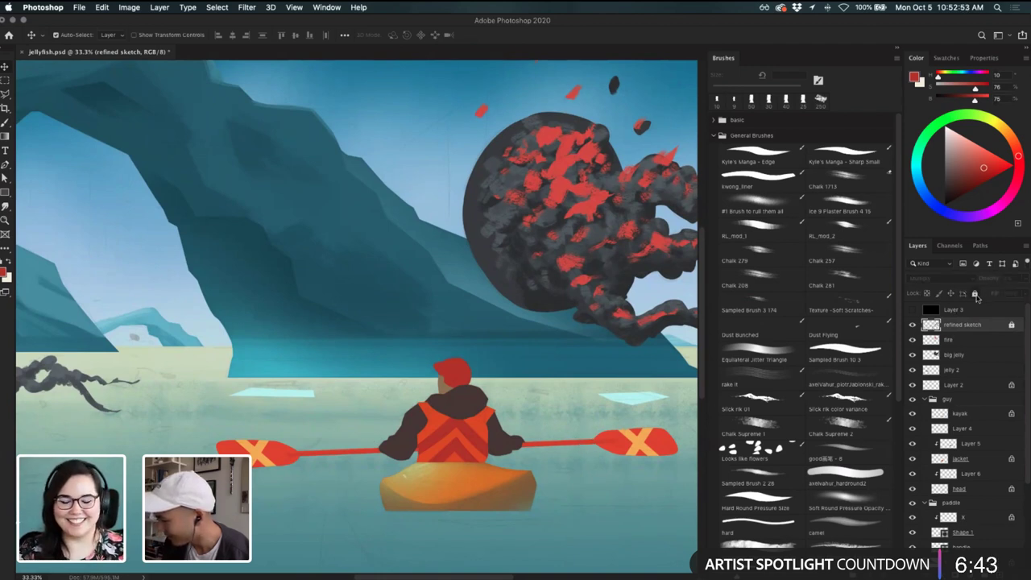
# - Recolor the paddle handle's shape fill with orange db9633 sampled from the kayak
pyautogui.click(586, 443)
pyautogui.click(588, 448)
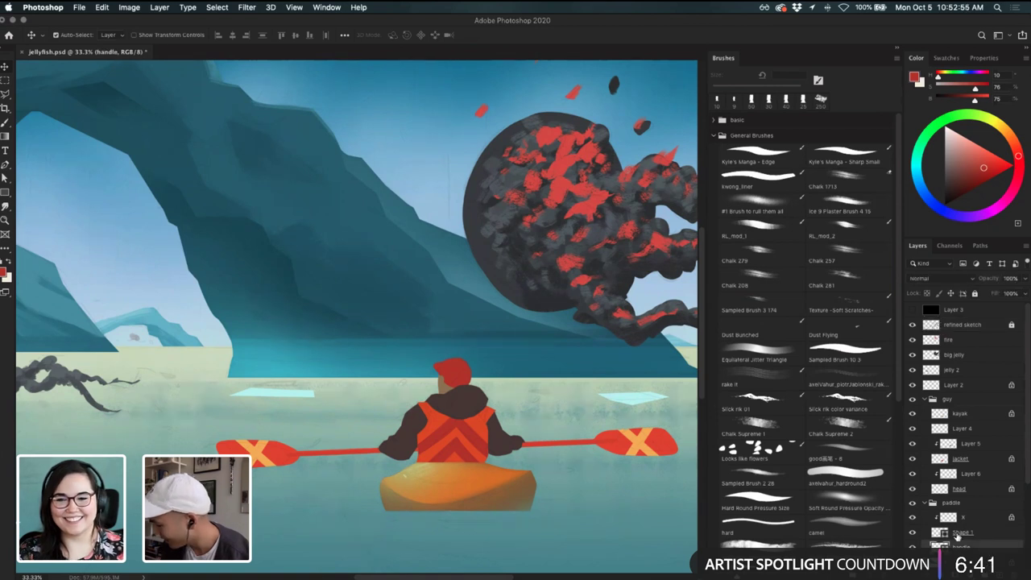
pyautogui.click(451, 492)
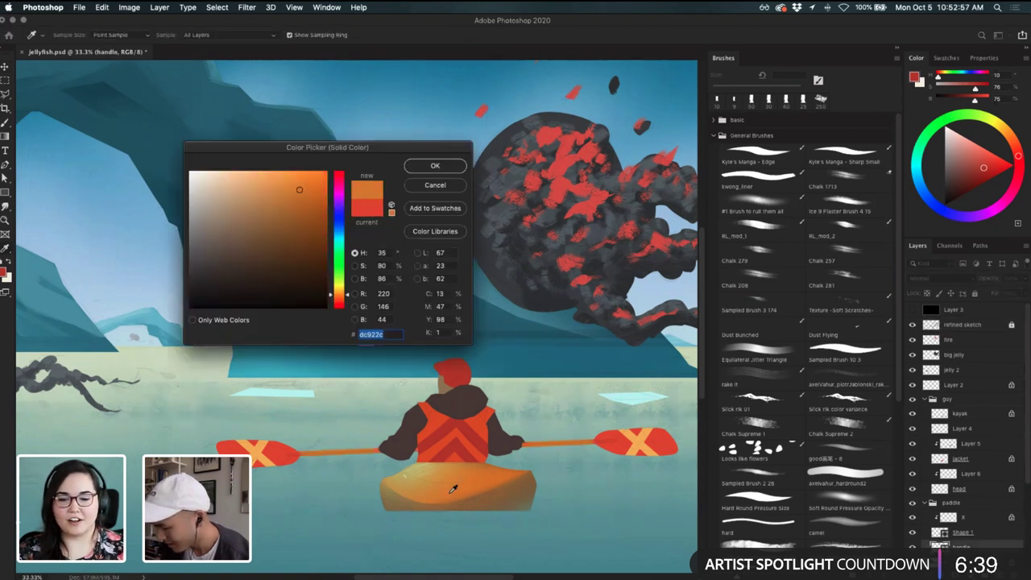
pyautogui.click(437, 477)
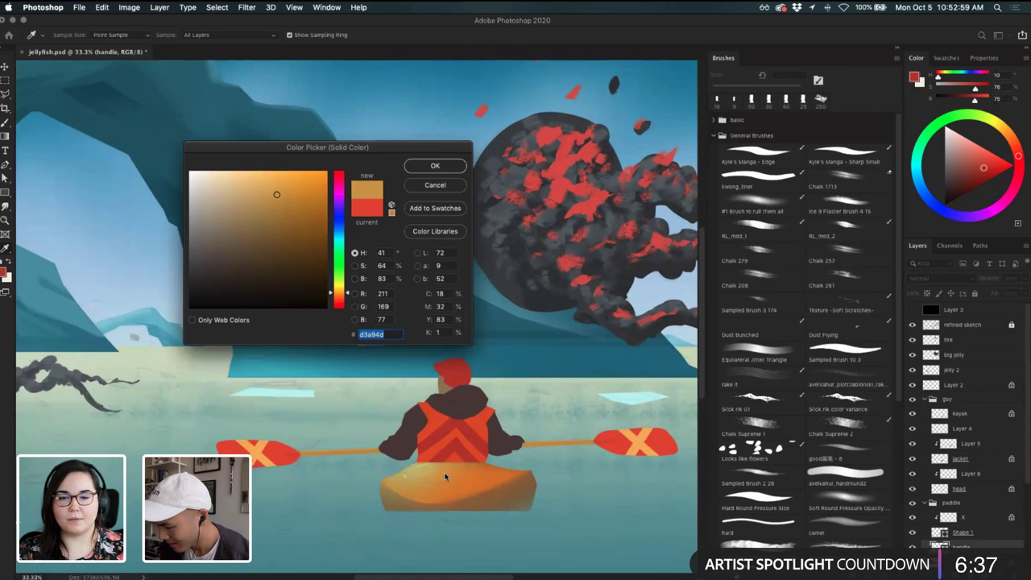
pyautogui.click(445, 476)
pyautogui.click(446, 487)
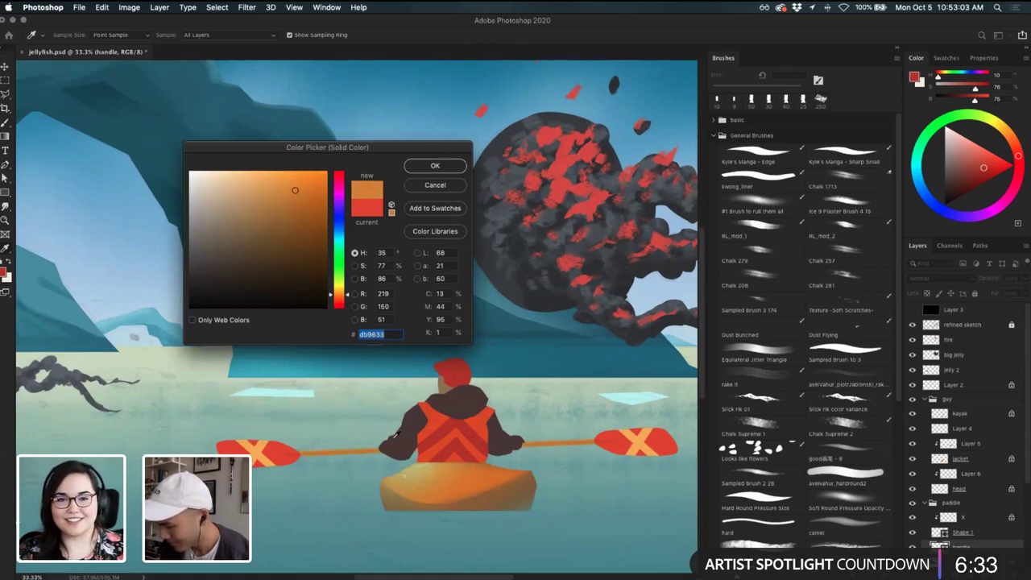
pyautogui.click(445, 166)
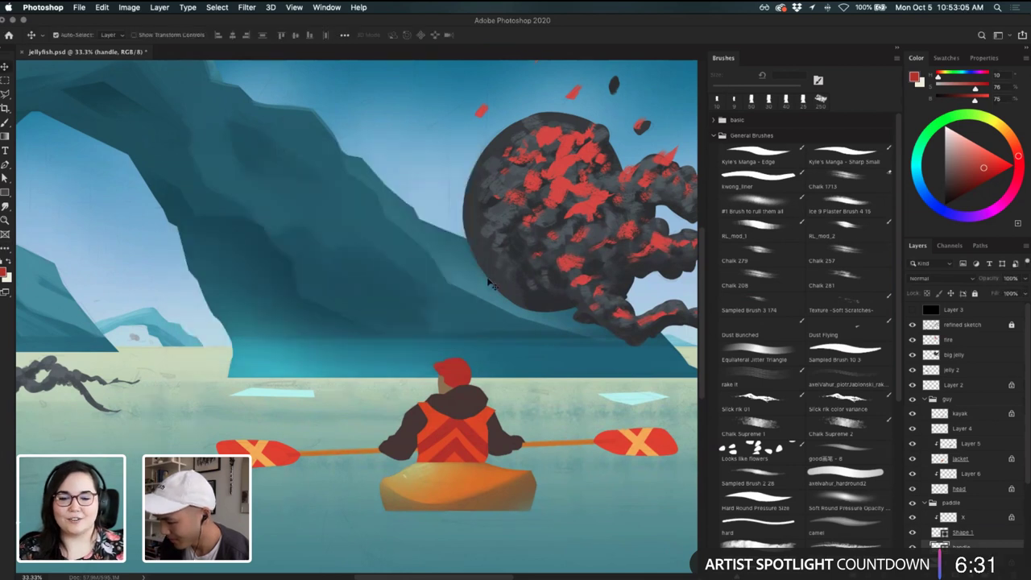
# - Recolor the paddle blades' Shape 1 fill with an orange sampled from the kayak, d99430
pyautogui.click(946, 532)
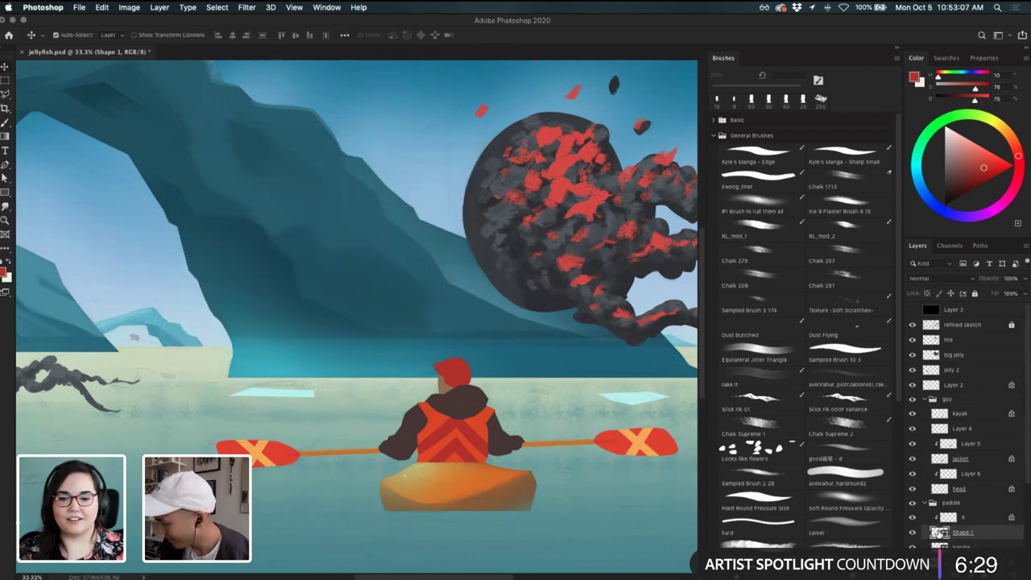
pyautogui.doubleClick(939, 532)
pyautogui.click(443, 488)
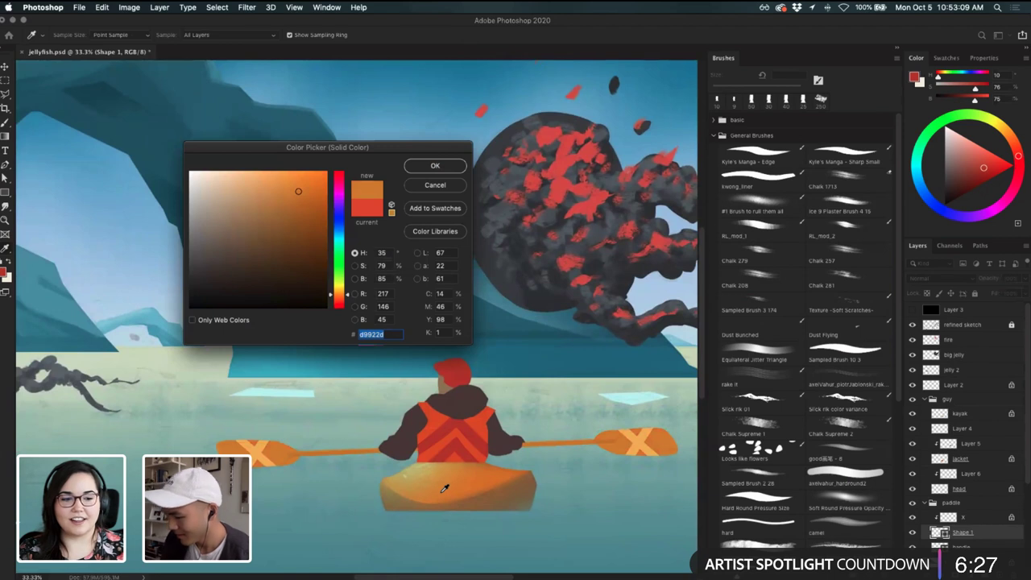
pyautogui.click(445, 491)
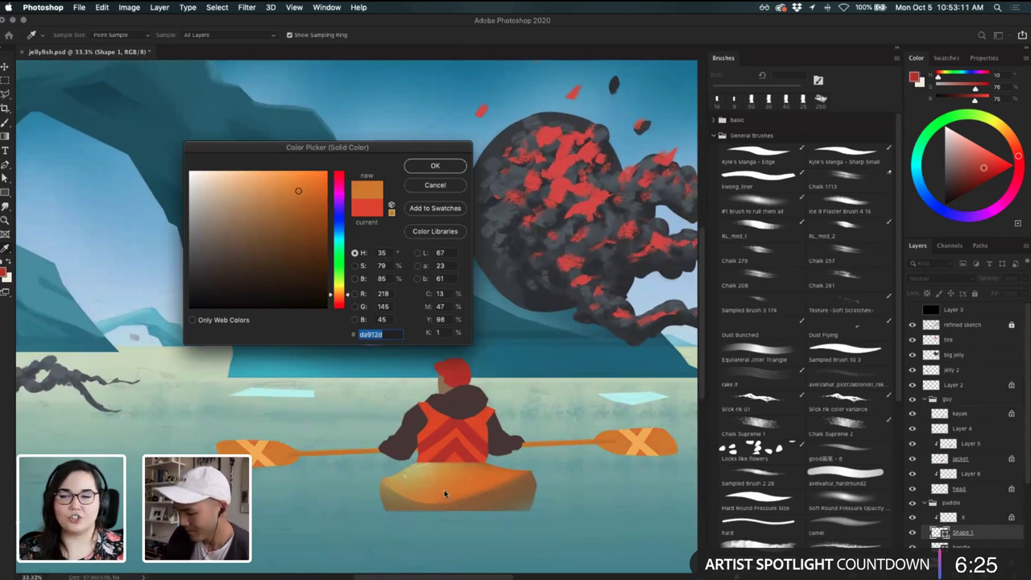
pyautogui.click(451, 167)
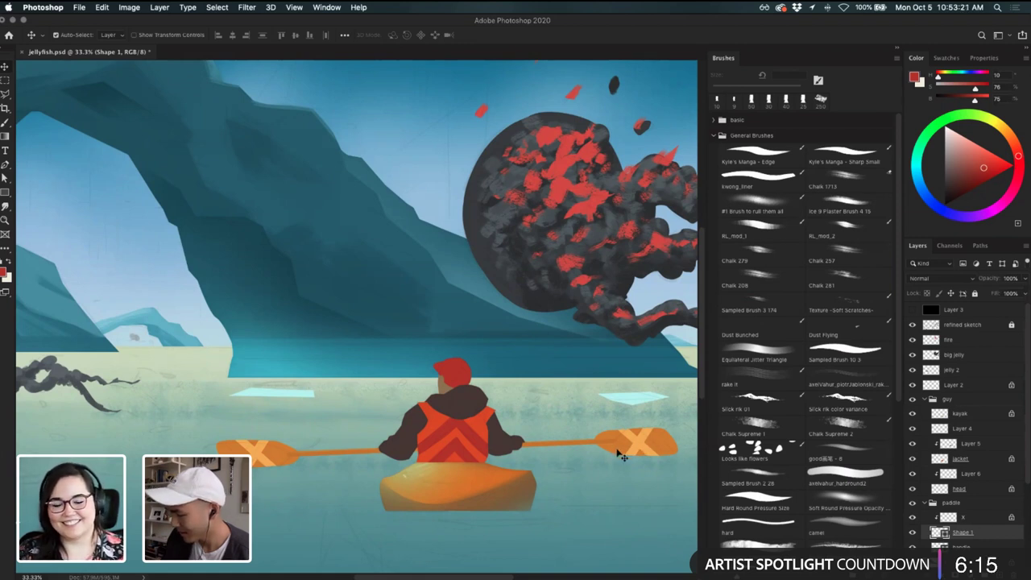
# - Change the paddle blades' Shape 1 fill to the cap's dark red, c0482f (H 10, S 76, B 75)
pyautogui.doubleClick(938, 533)
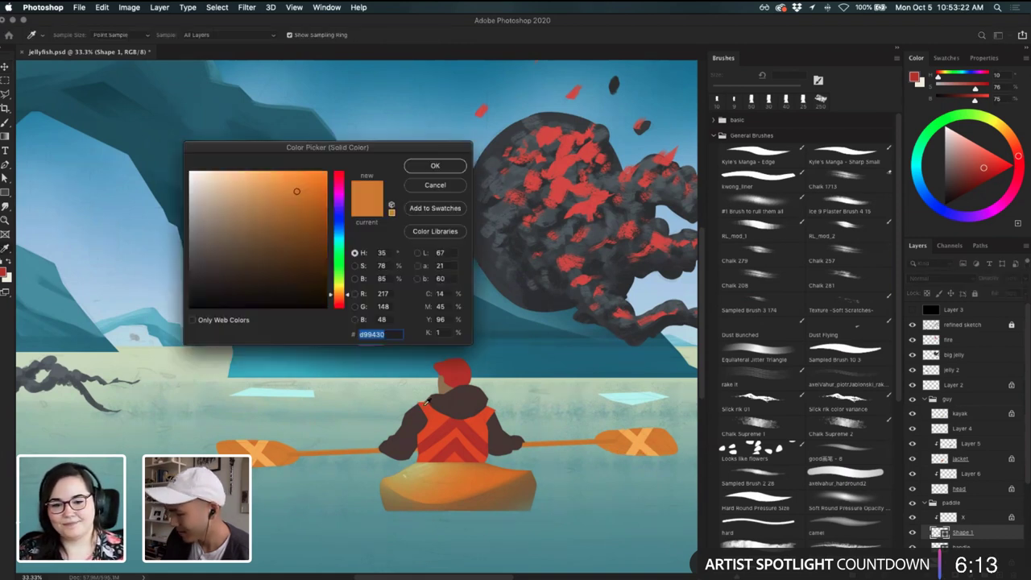
pyautogui.click(480, 444)
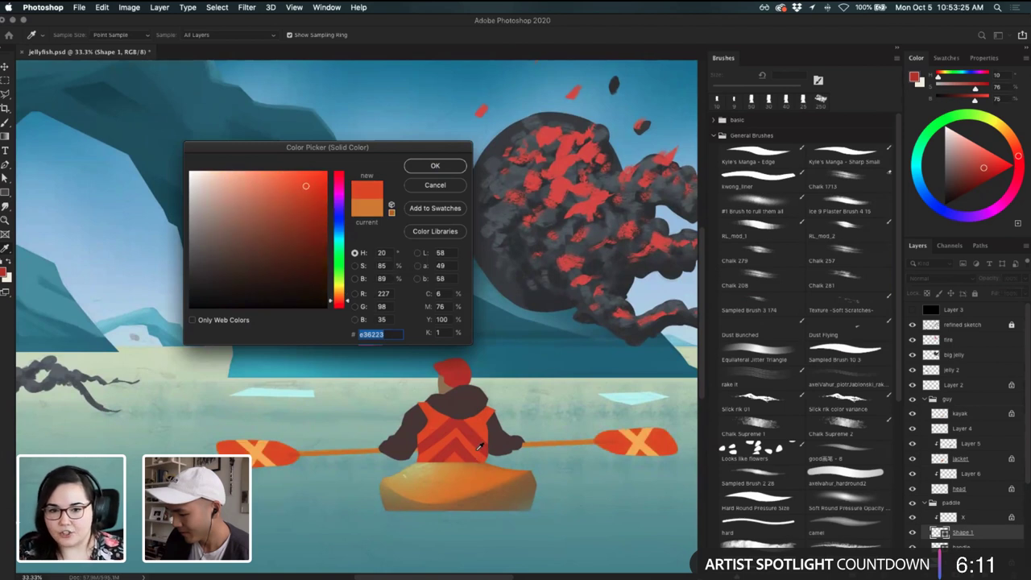
pyautogui.click(450, 373)
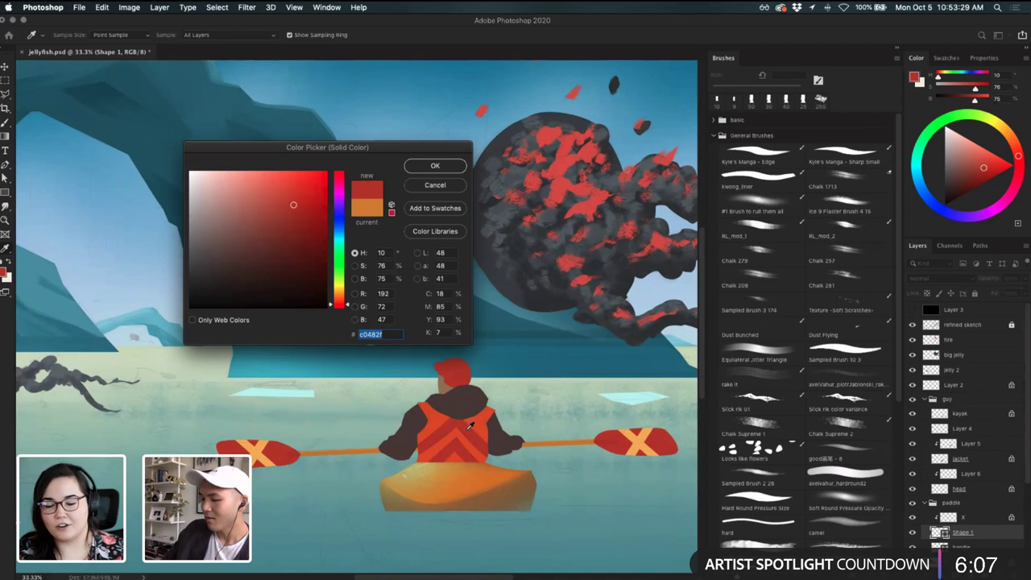
pyautogui.click(443, 164)
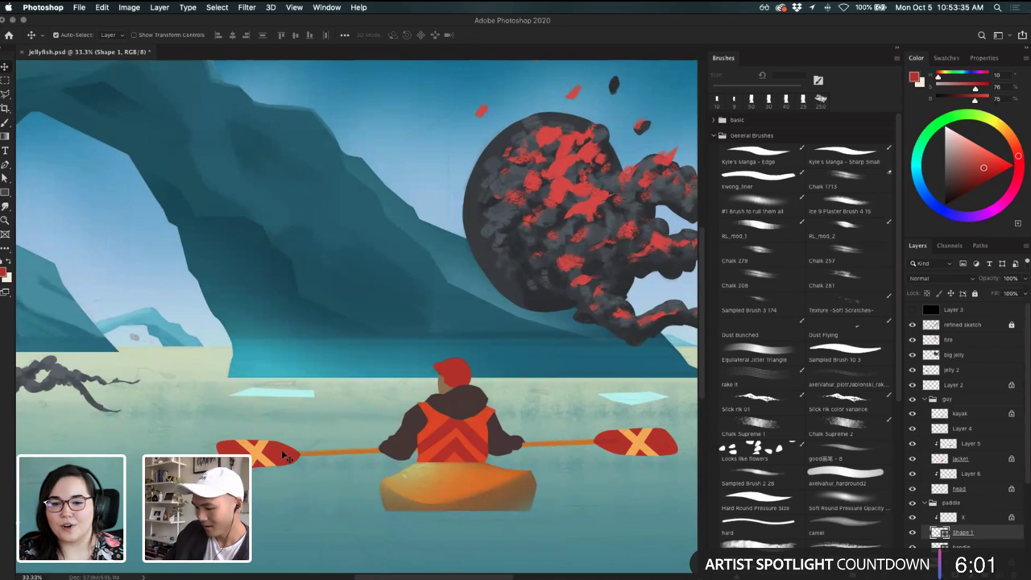
pyautogui.doubleClick(938, 533)
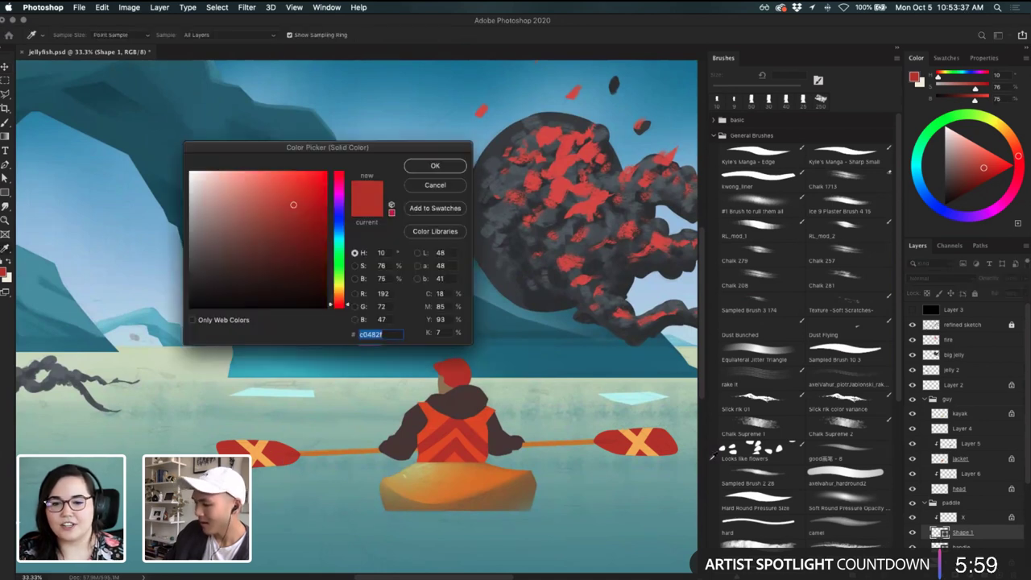
pyautogui.click(427, 164)
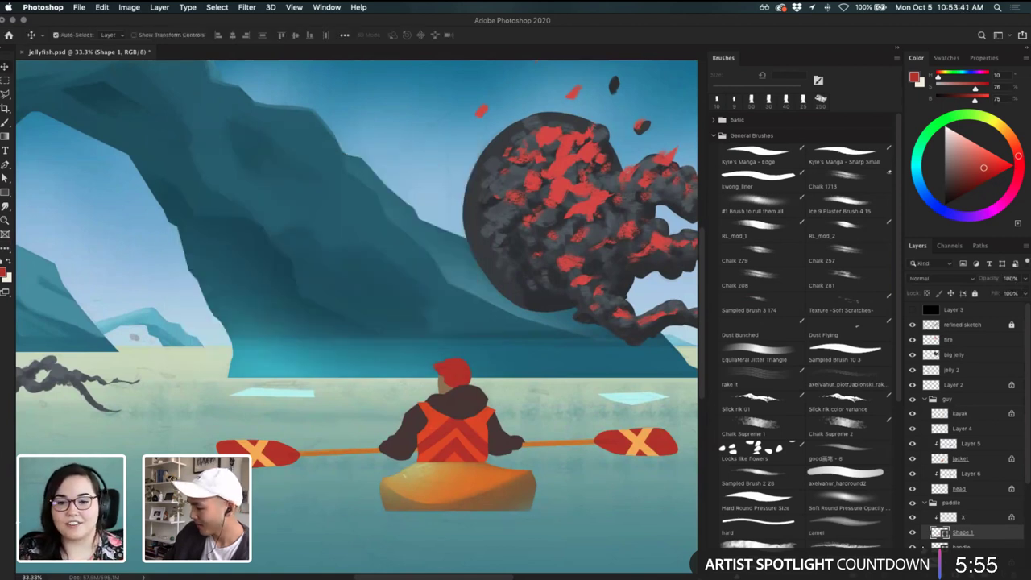
# - Briefly hide and show the blade and handle layers, and recolor the handle's fill with the dark red sampled from a blade
pyautogui.click(912, 532)
pyautogui.click(912, 532)
pyautogui.click(913, 547)
pyautogui.click(913, 546)
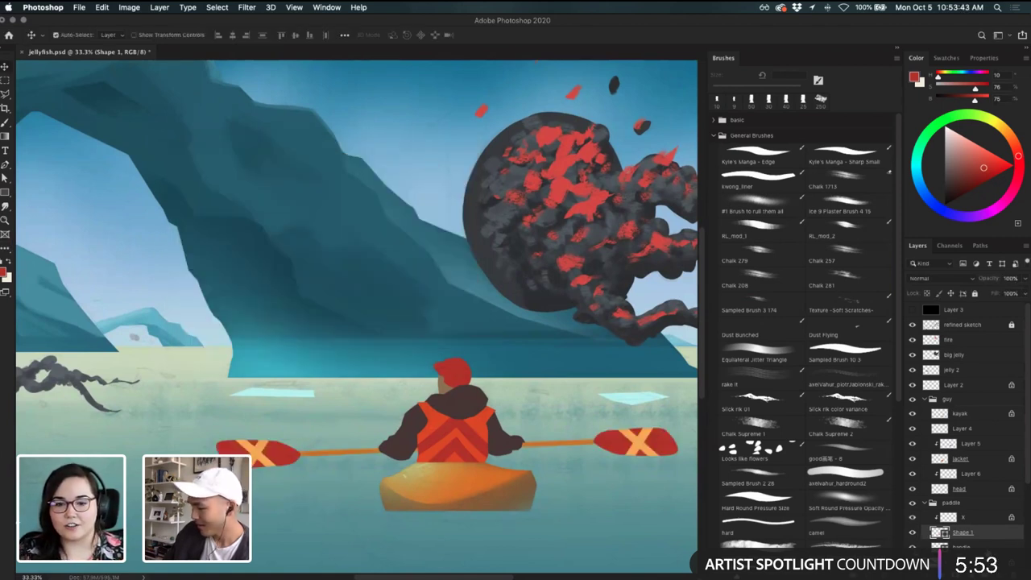
pyautogui.click(934, 547)
pyautogui.doubleClick(938, 546)
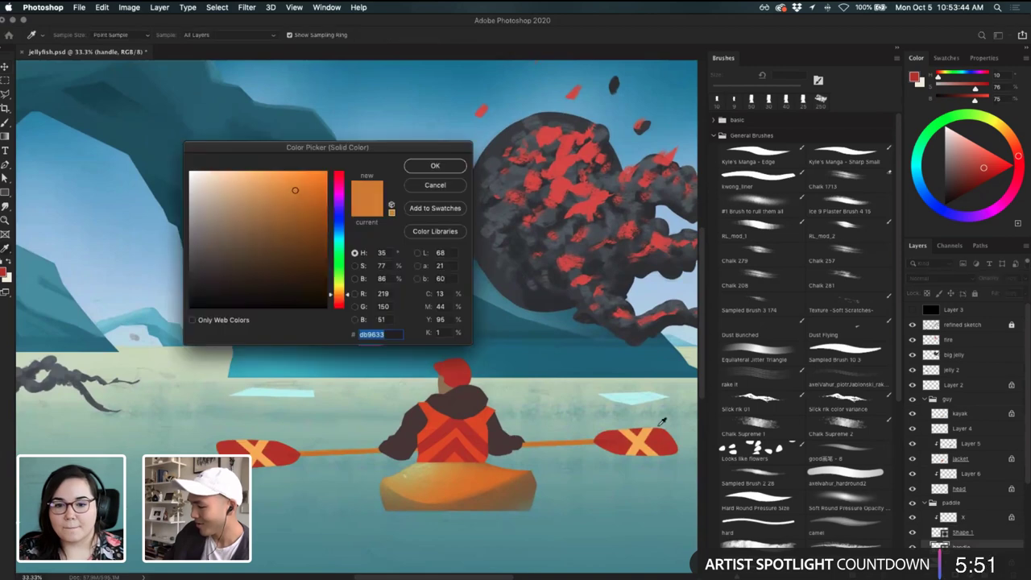
pyautogui.click(621, 441)
pyautogui.click(436, 167)
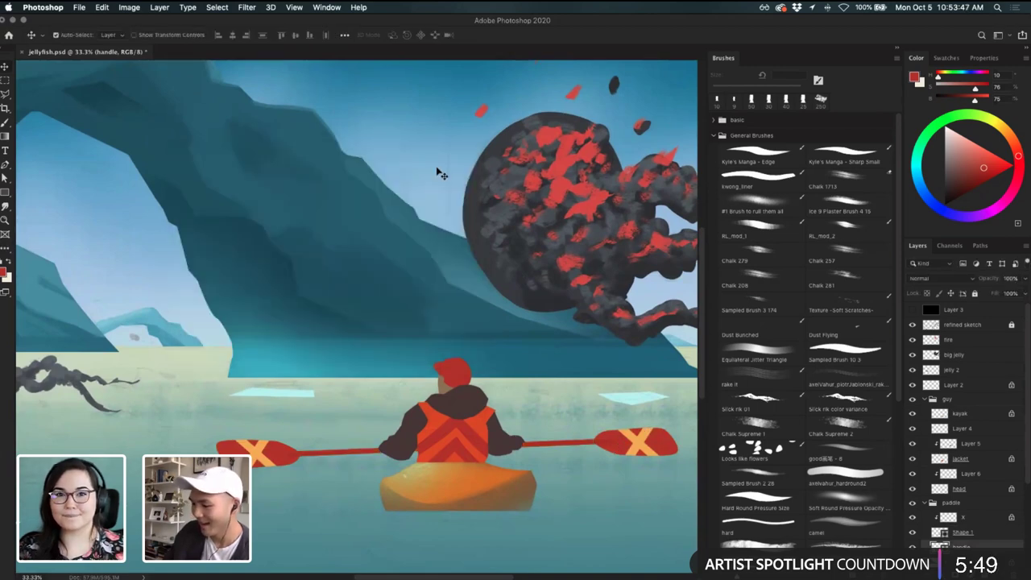
# - Check the recolored paddle against the whole composition and return to a close view of the kayaker
pyautogui.press('super+minus')
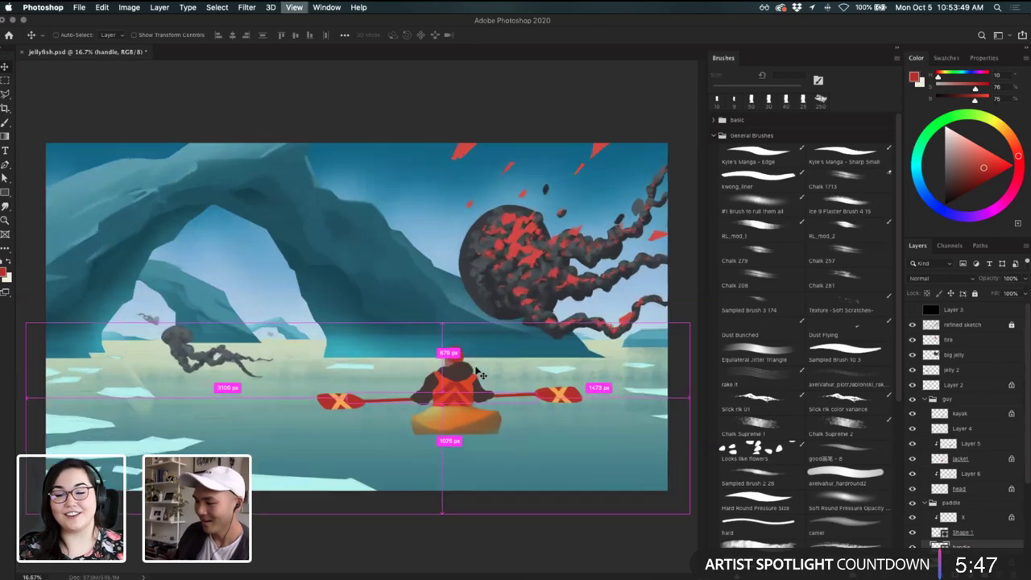
pyautogui.press('super+plus')
pyautogui.press('super+plus')
pyautogui.press('super+minus')
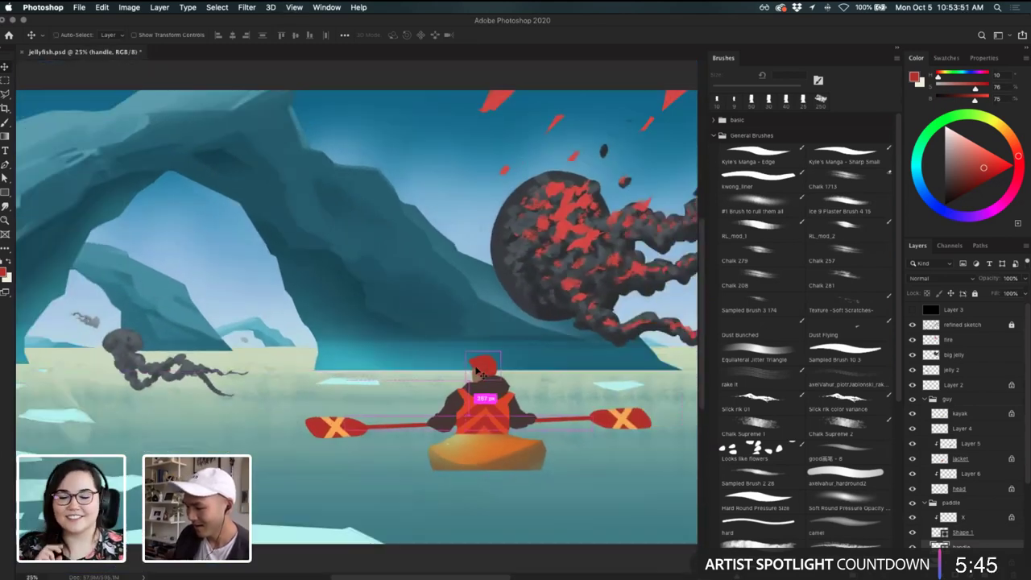
pyautogui.press('super+plus')
pyautogui.moveTo(472, 368); pyautogui.dragTo(448, 375)
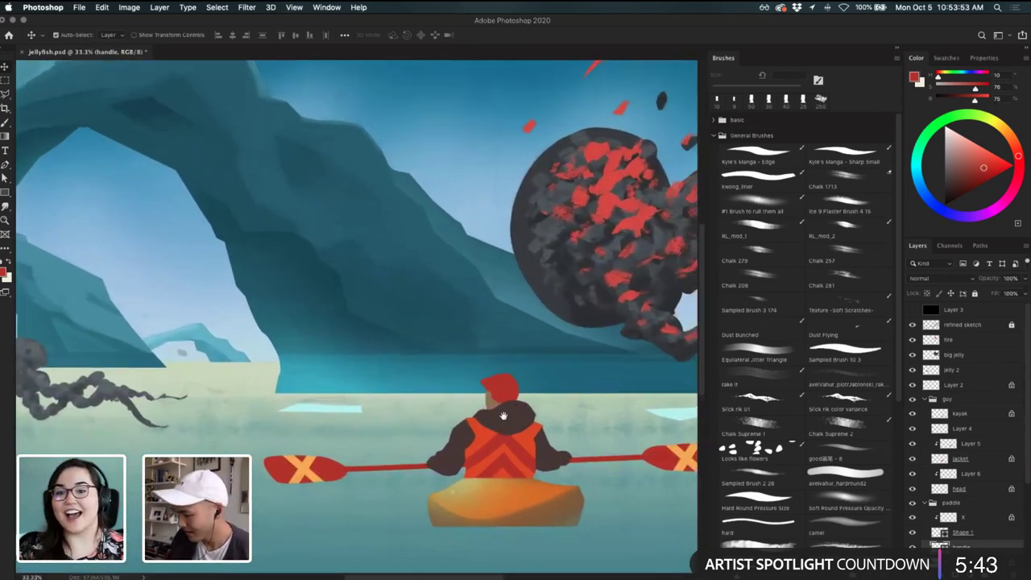
pyautogui.moveTo(503, 416); pyautogui.dragTo(475, 406)
# - Paint over the blades' X marks on layer X with the vest's orange-red (H 20, S 85, B 89) using a 60 px brush
pyautogui.click(668, 458)
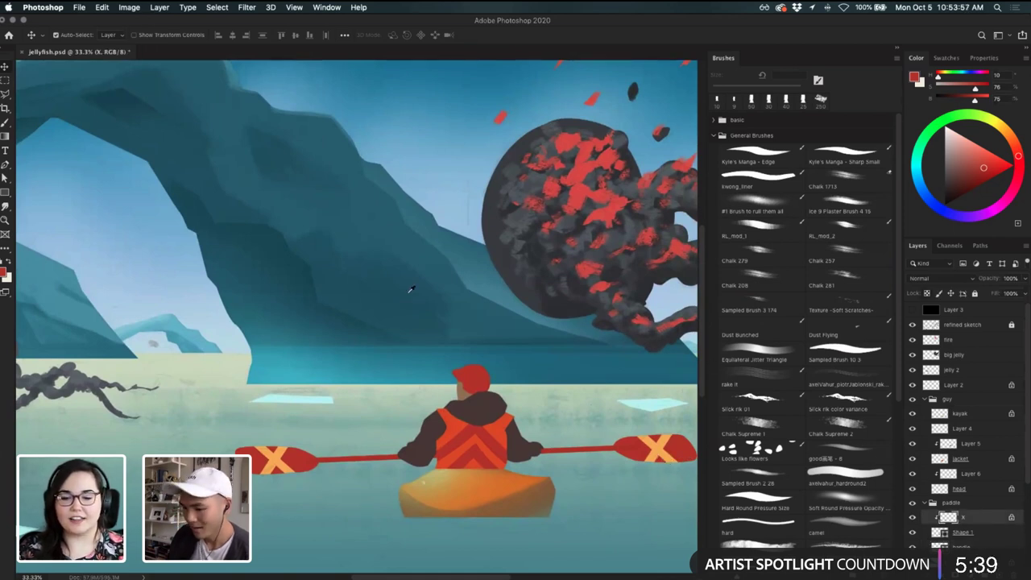
pyautogui.press('i')
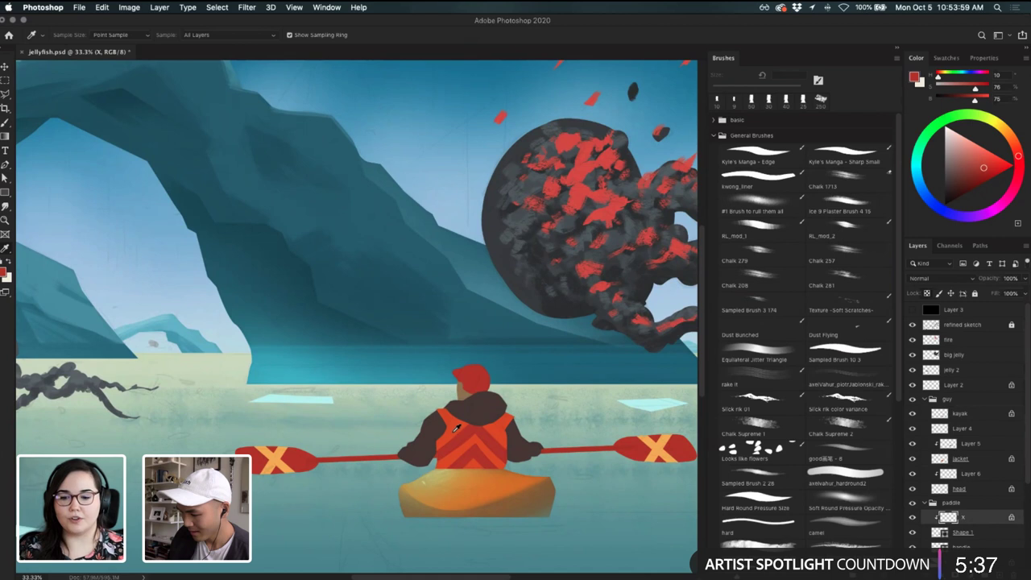
pyautogui.click(456, 427)
pyautogui.press('b')
pyautogui.press(']')
pyautogui.press(']')
pyautogui.press(']')
pyautogui.press(']')
pyautogui.press(']')
pyautogui.press(']')
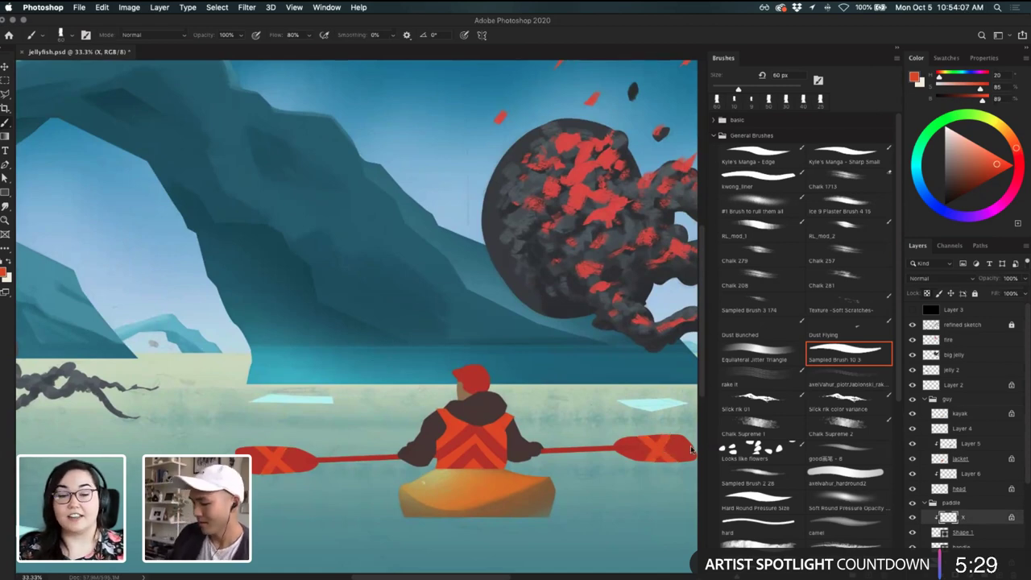
# - Review the paddle in the full composition and delete the X layer to leave the blades plain
pyautogui.press('super+minus')
pyautogui.press('super+minus')
pyautogui.press('super+minus')
pyautogui.press('super+plus')
pyautogui.press('super+plus')
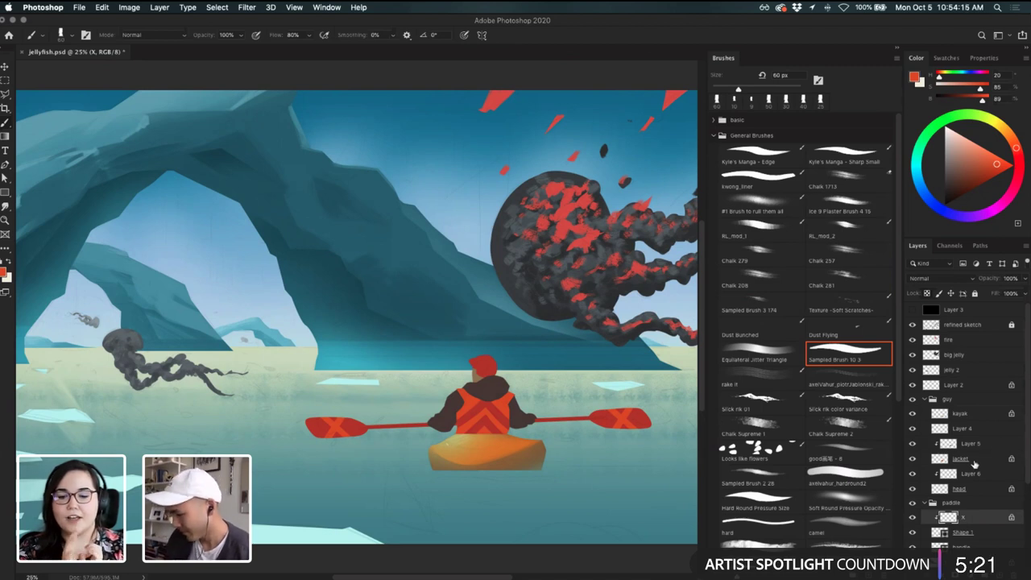
pyautogui.press('BackSpace')
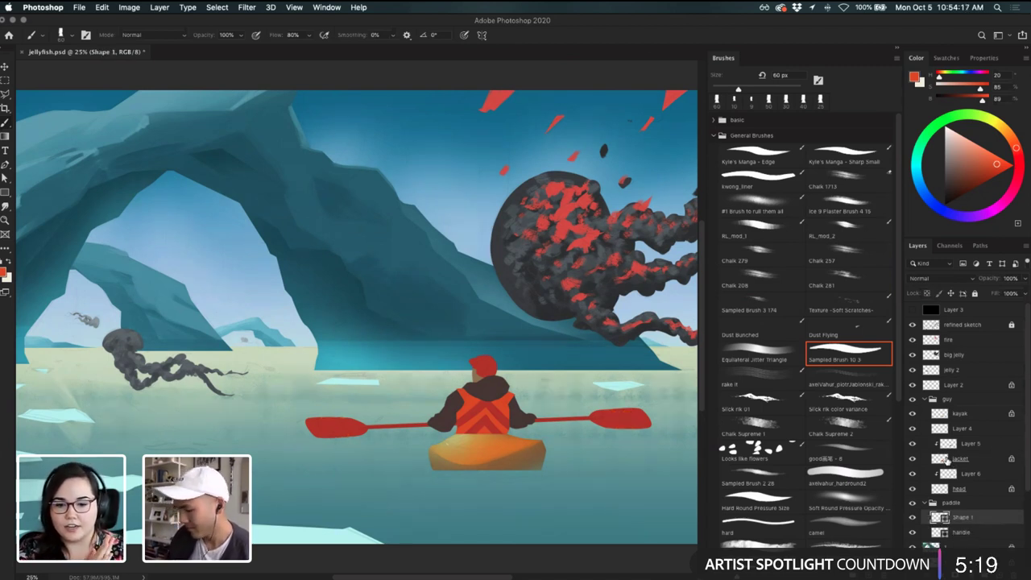
# - Select Layer 5 on the paddler's vest and add a new empty layer clipped above it
pyautogui.moveTo(508, 417); pyautogui.dragTo(396, 427)
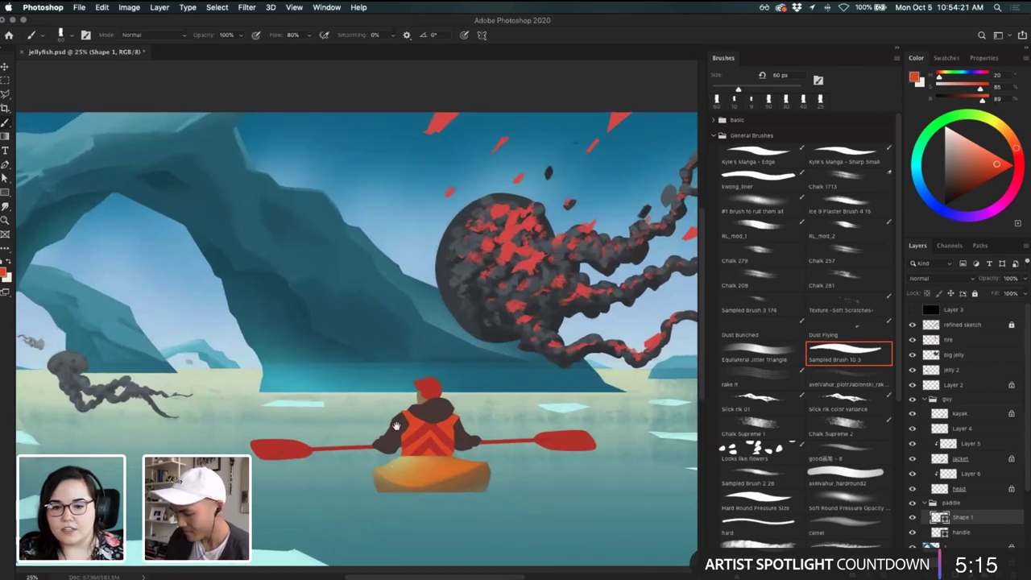
pyautogui.click(442, 413)
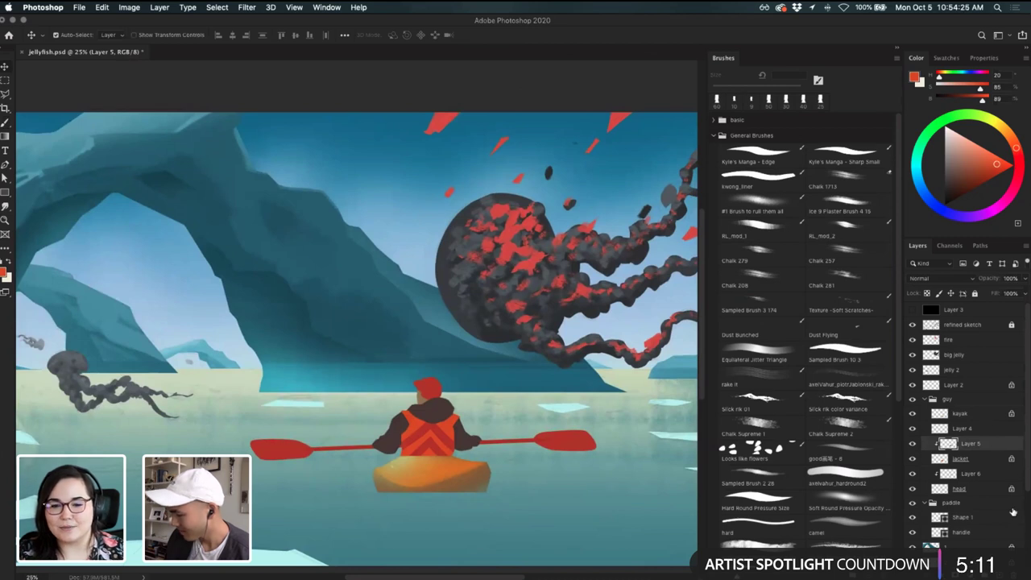
pyautogui.press('super+alt+shift+n')
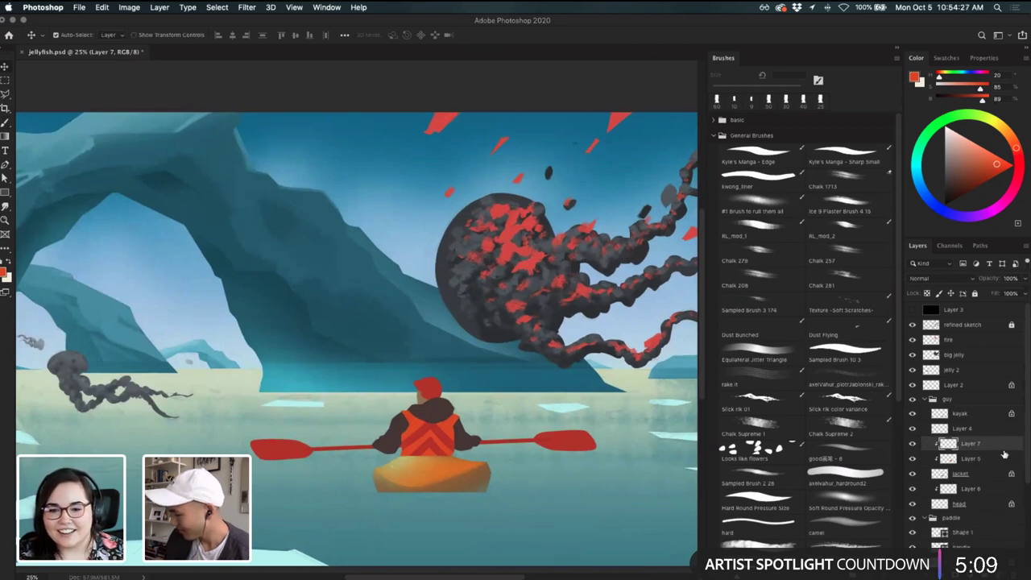
# - Select the jacket layer and set the brush color to a darker orange-red (H 20, S 89, B 73) for the vest
pyautogui.scroll(3, 354, 395)
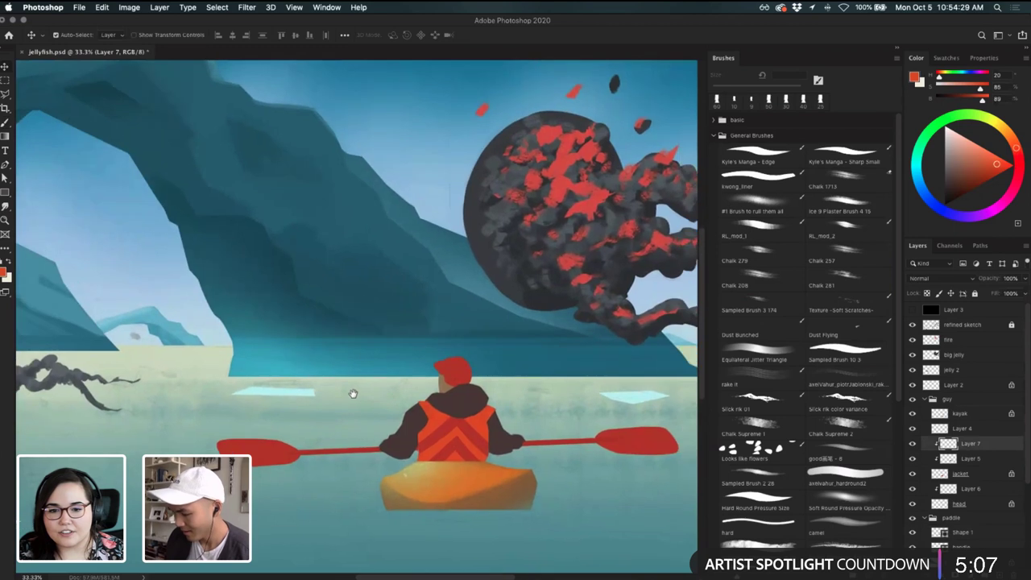
pyautogui.click(477, 440)
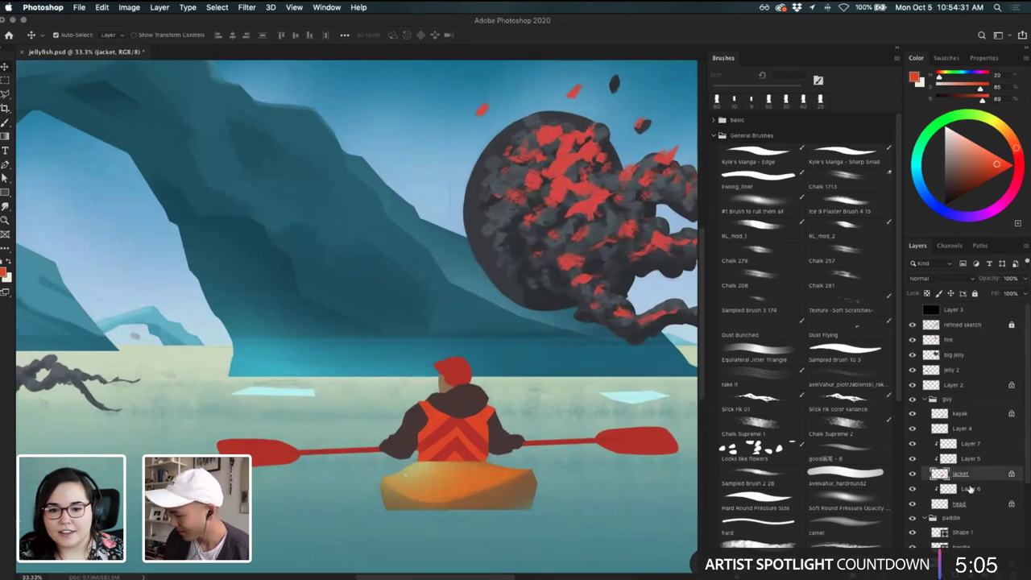
pyautogui.press('i')
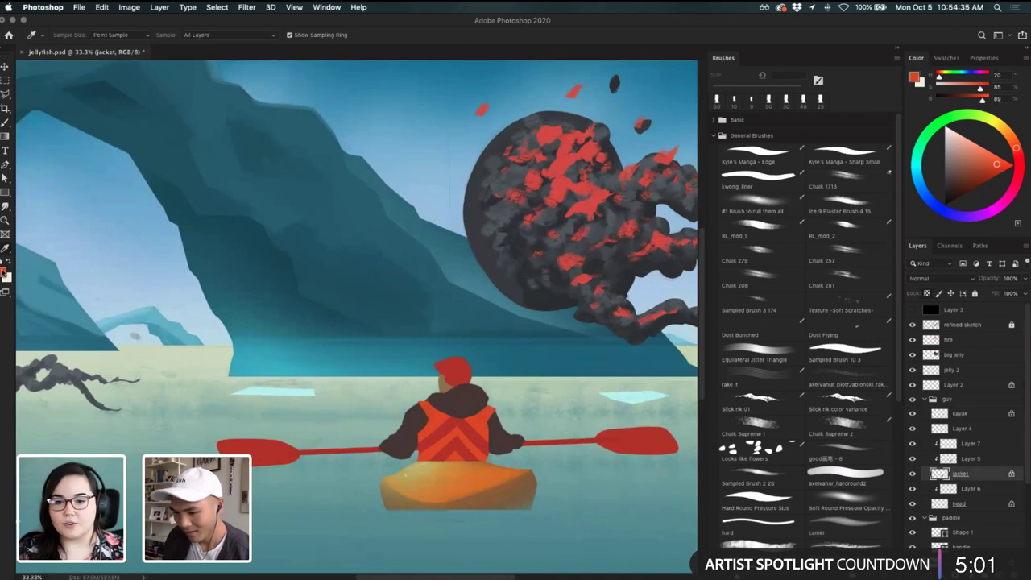
pyautogui.click(3, 272)
pyautogui.moveTo(308, 211); pyautogui.dragTo(300, 212)
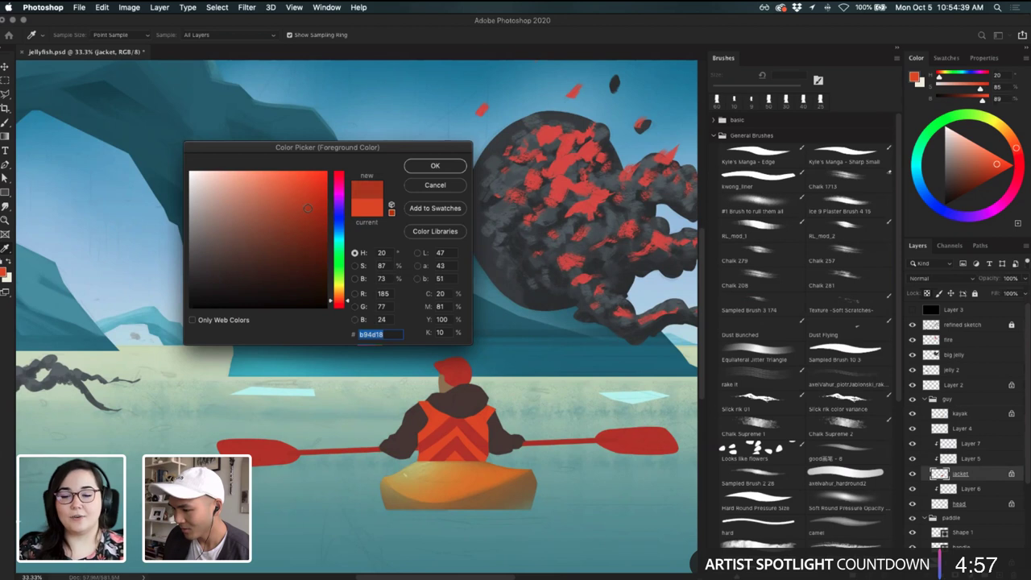
pyautogui.click(434, 165)
pyautogui.press('super+=')
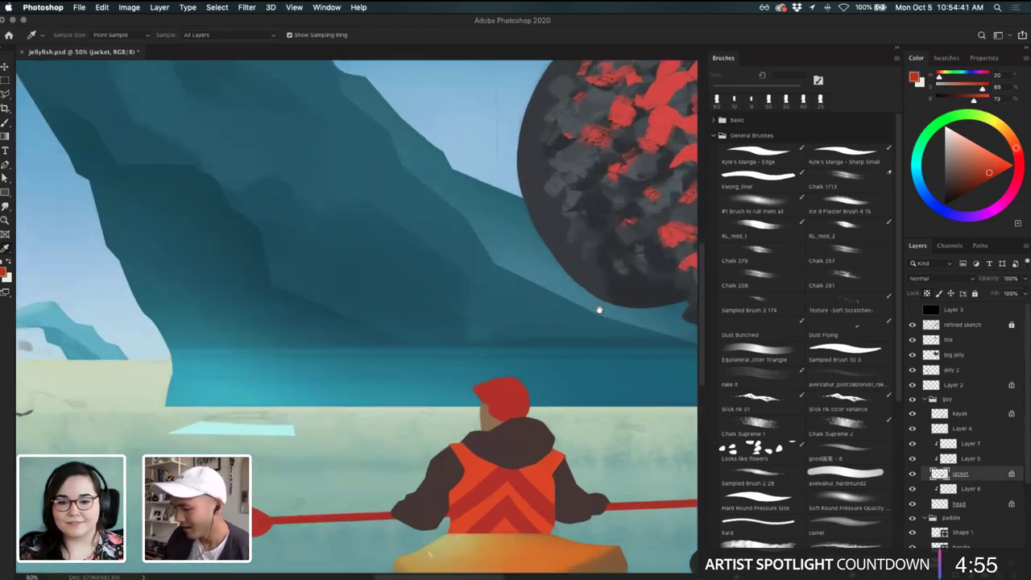
pyautogui.moveTo(518, 408); pyautogui.dragTo(469, 389)
pyautogui.press('b')
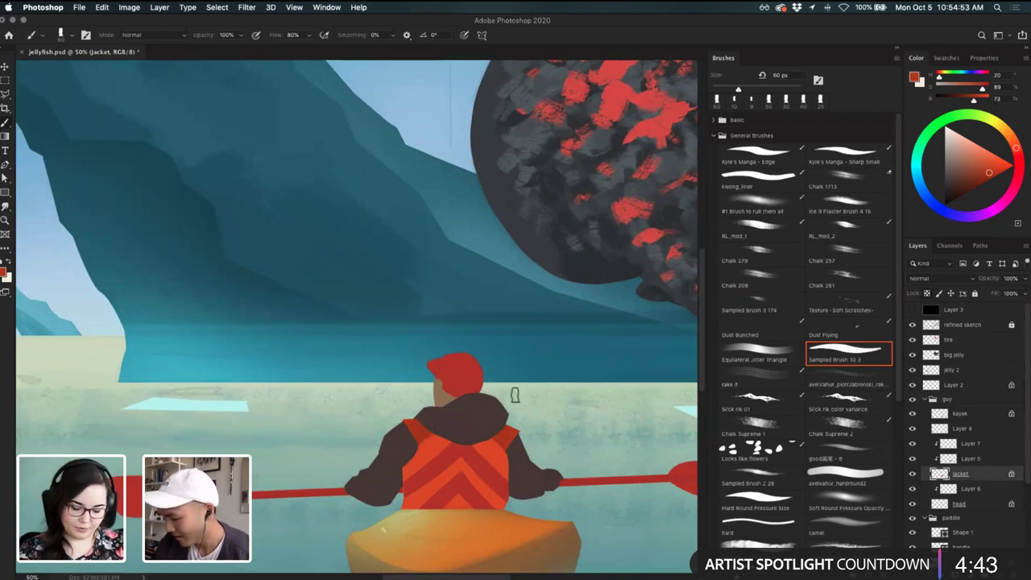
# - Sample the vest's orange-red (H 20, S 85, B 89) and undo the latest brush work on the jacket layer
pyautogui.keyDown('alt'); pyautogui.click(497, 460); pyautogui.keyUp('alt')
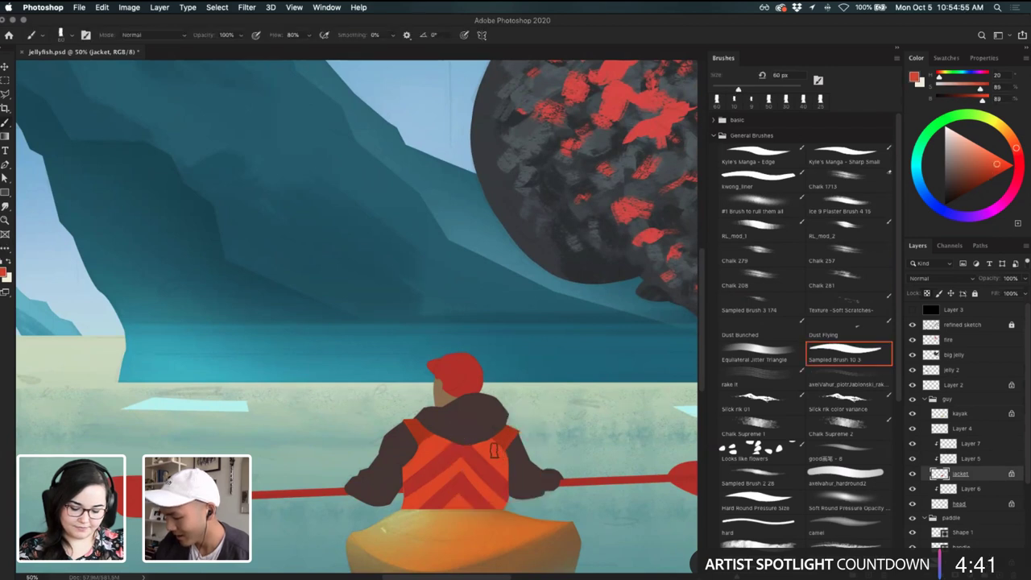
pyautogui.press('super+z')
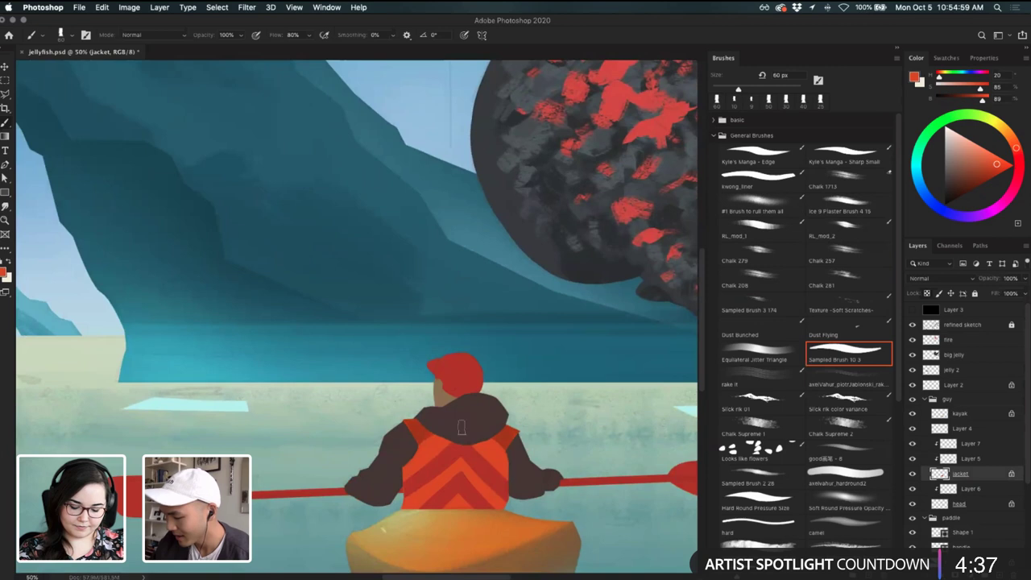
pyautogui.press('super+z')
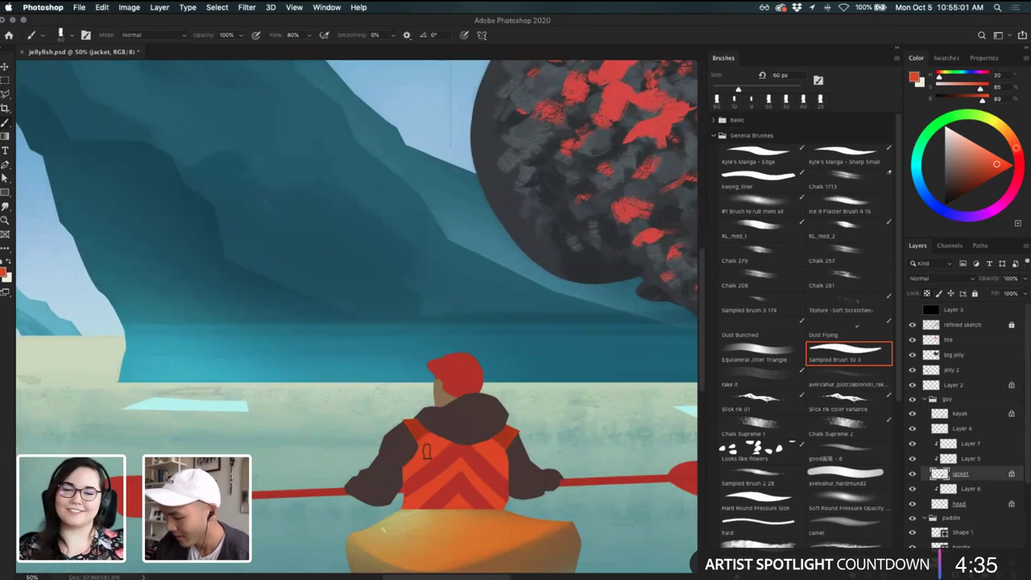
pyautogui.moveTo(509, 457); pyautogui.dragTo(512, 448)
# - Try a vest stroke in its darker red (H 10, S 75, B 75), undo it, and reduce the brush to 35 px
pyautogui.press('i')
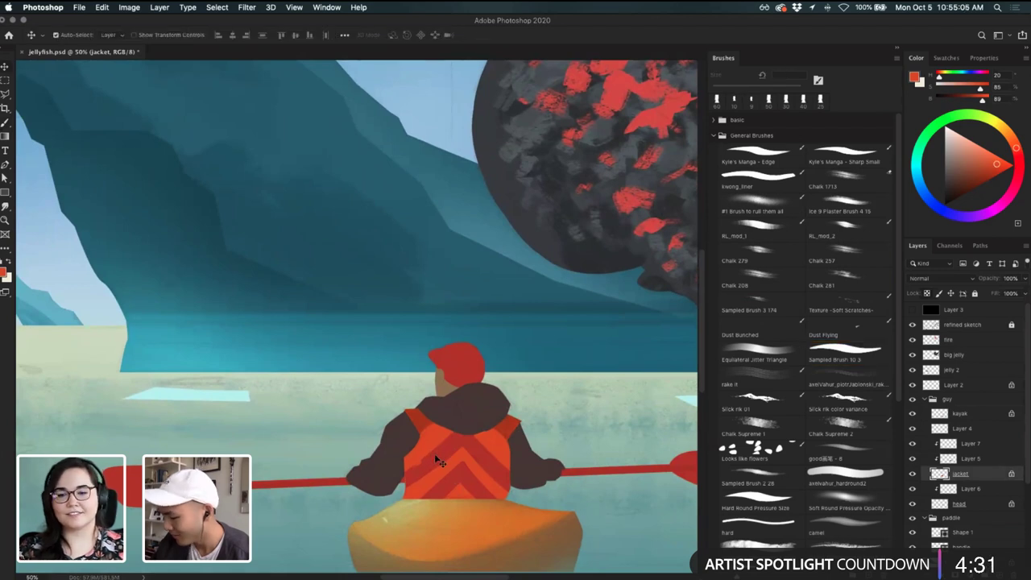
pyautogui.keyDown('alt'); pyautogui.click(436, 454); pyautogui.keyUp('alt')
pyautogui.moveTo(428, 453); pyautogui.dragTo(409, 468)
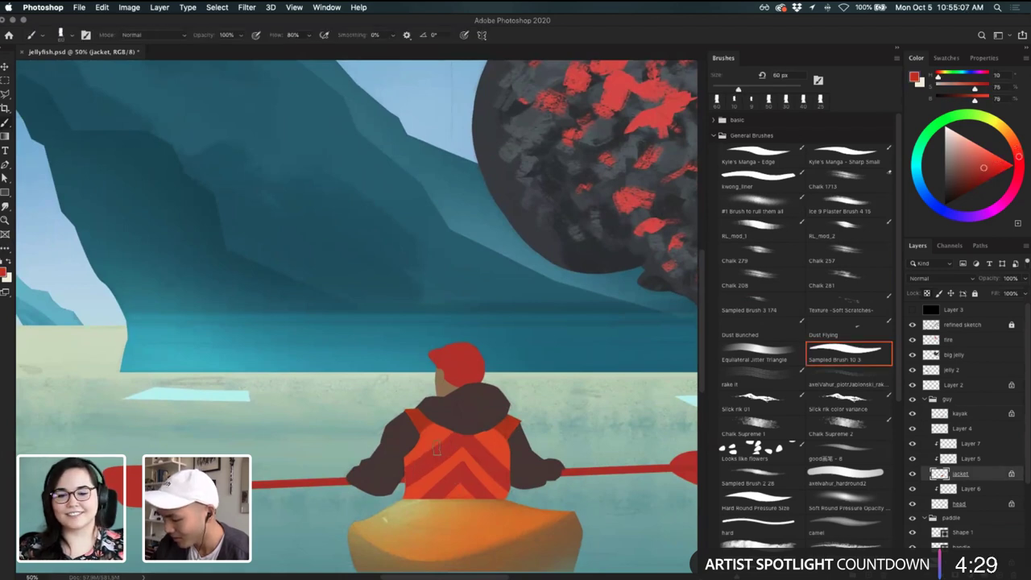
pyautogui.press('super+z')
pyautogui.press('[')
pyautogui.press('[')
pyautogui.press('[')
pyautogui.press('[')
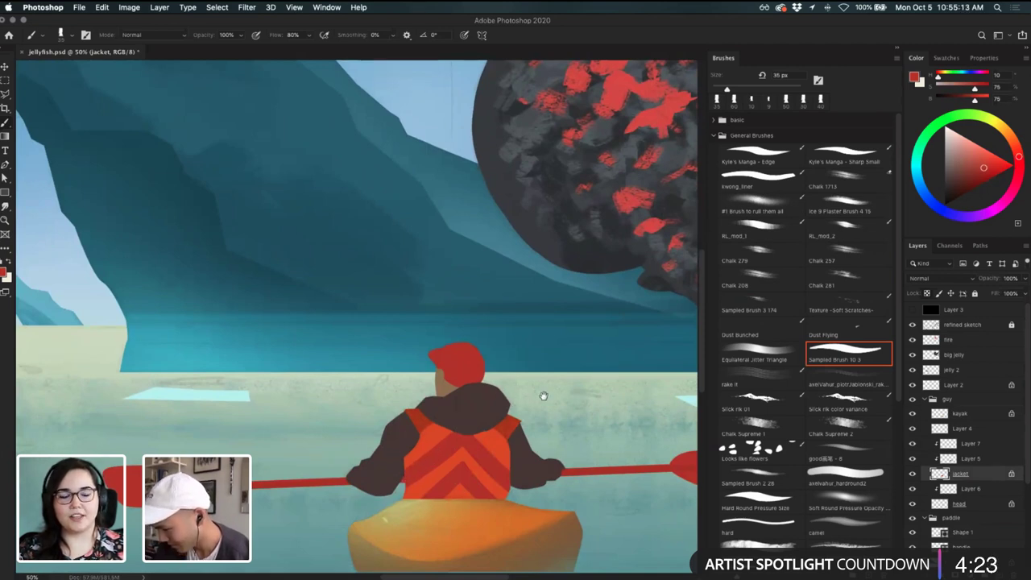
# - Select Layer 5 on the paddler's vest and jacket and lock its transparent pixels
pyautogui.moveTo(543, 396); pyautogui.dragTo(539, 403)
pyautogui.press('v')
pyautogui.click(473, 415)
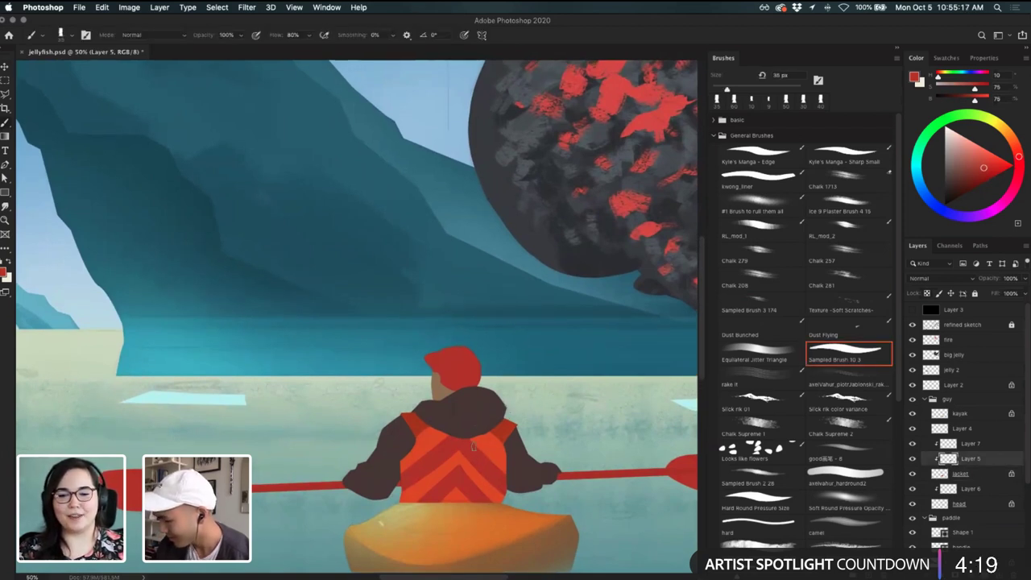
pyautogui.click(937, 292)
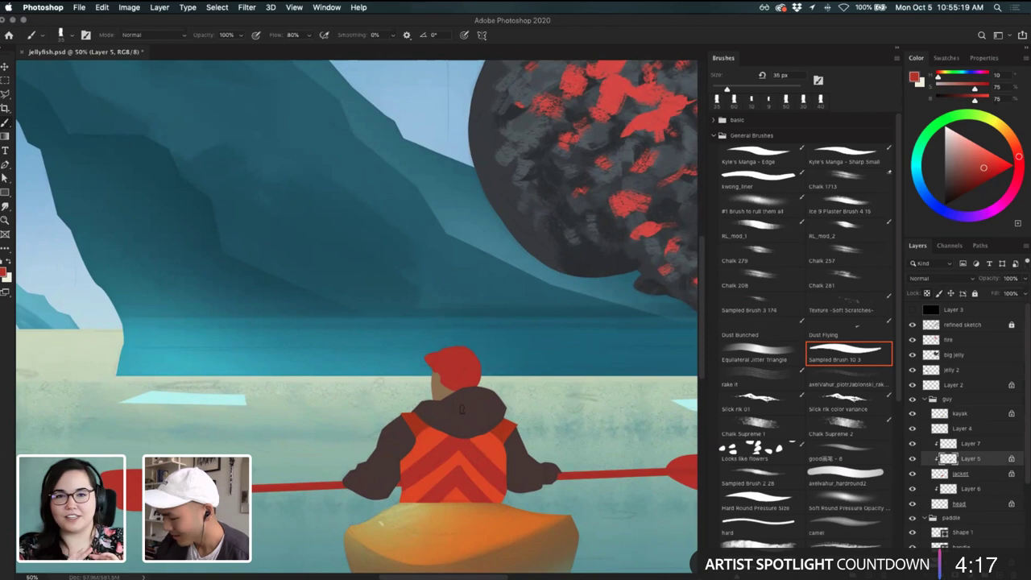
# - Sample the brown of the paddler's hood and darken it to H 12, S 18, B 25 as the foreground color
pyautogui.keyDown('alt'); pyautogui.click(462, 409); pyautogui.keyUp('alt')
pyautogui.click(6, 273)
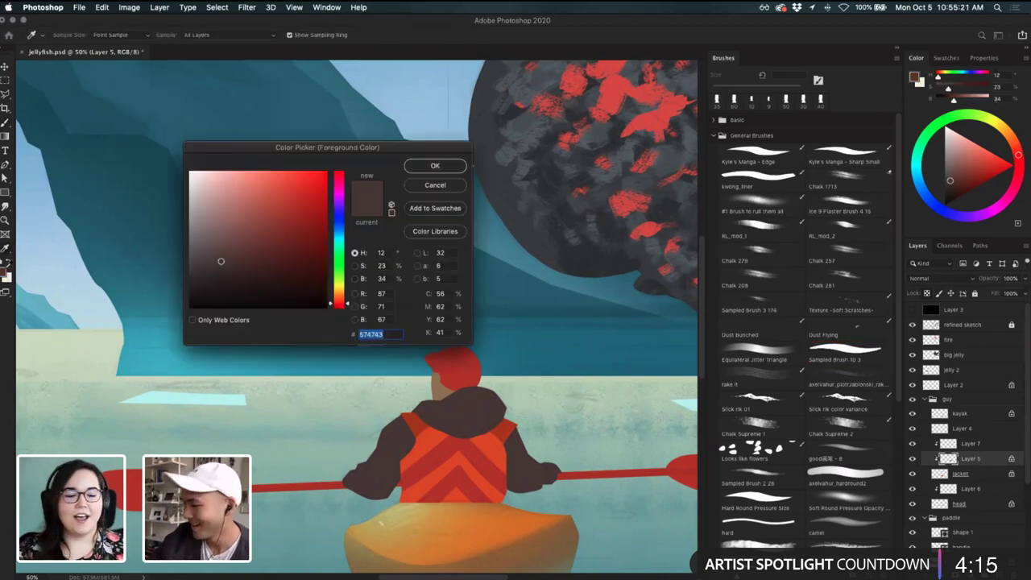
pyautogui.click(231, 268)
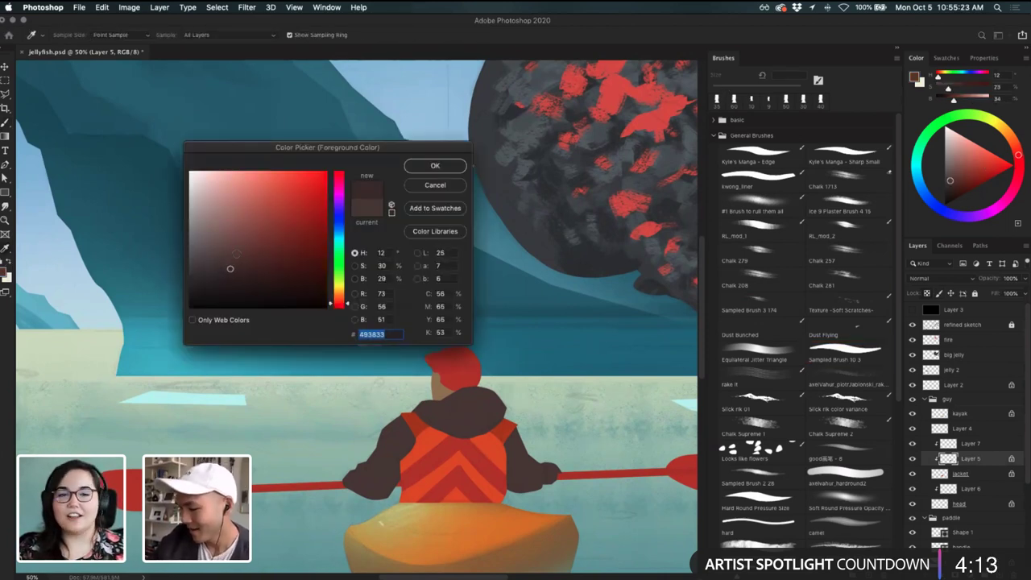
pyautogui.click(472, 404)
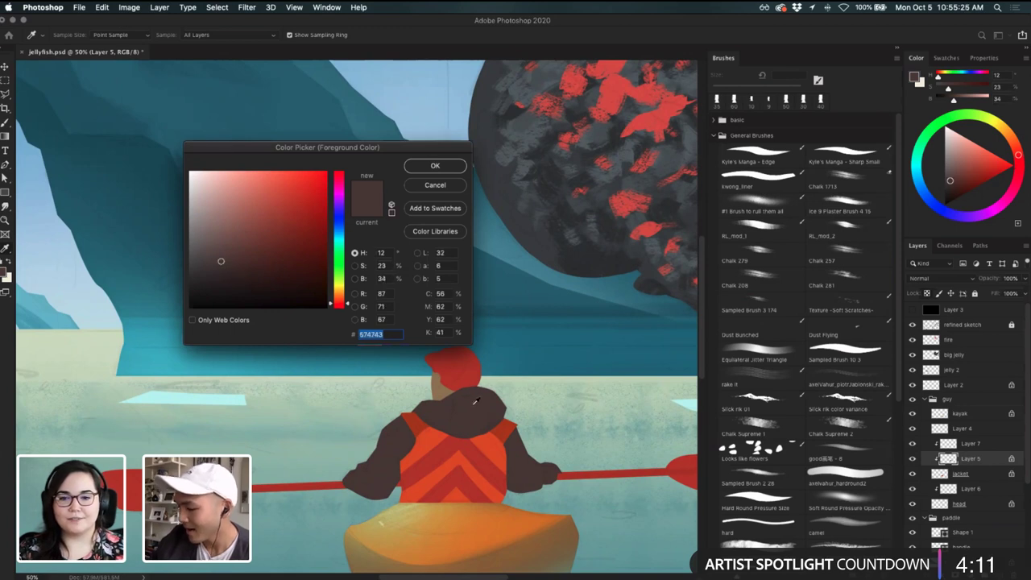
pyautogui.click(216, 270)
pyautogui.click(215, 273)
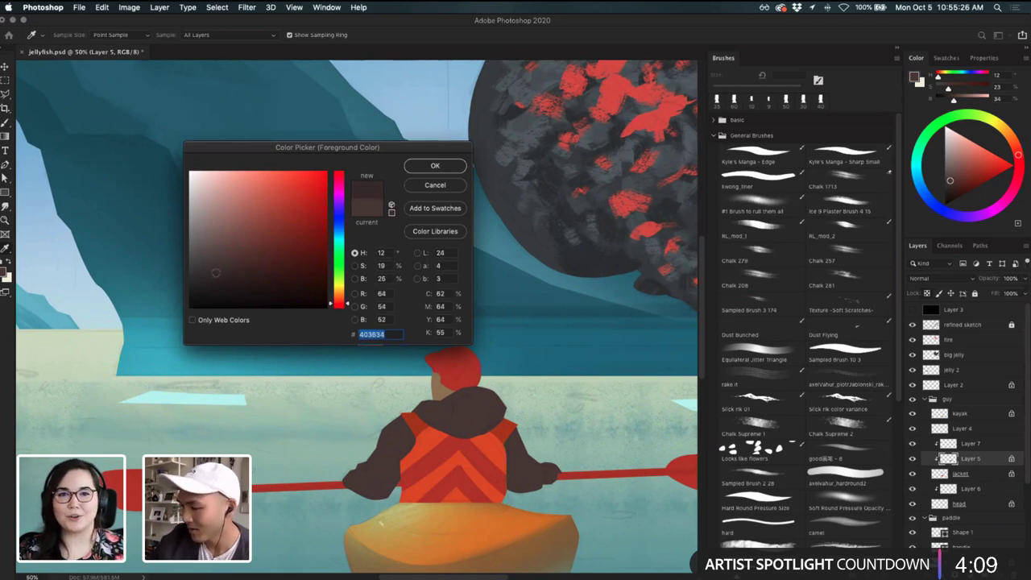
pyautogui.click(434, 165)
# - Choose the Sampled Brush 3 174 brush and reduce its size to 8 px
pyautogui.press('b')
pyautogui.click(744, 308)
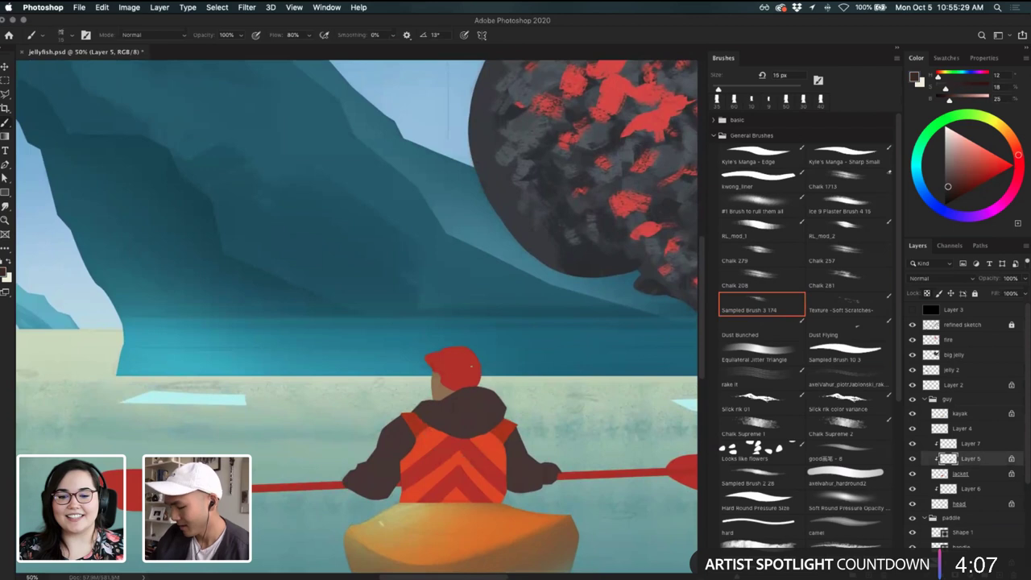
pyautogui.press('[')
pyautogui.press('[')
pyautogui.press('[')
pyautogui.press('[')
pyautogui.press(']')
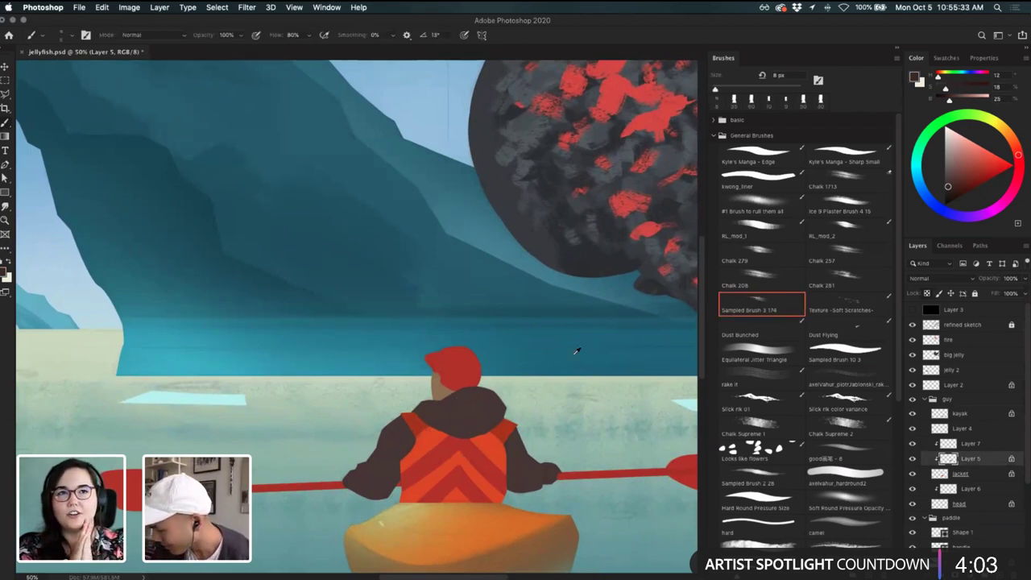
# - Resample the hood's brown and set the foreground color to a warmer dark brown (H 12, S 27, B 24)
pyautogui.keyDown('alt'); pyautogui.click(477, 413); pyautogui.keyUp('alt')
pyautogui.click(5, 273)
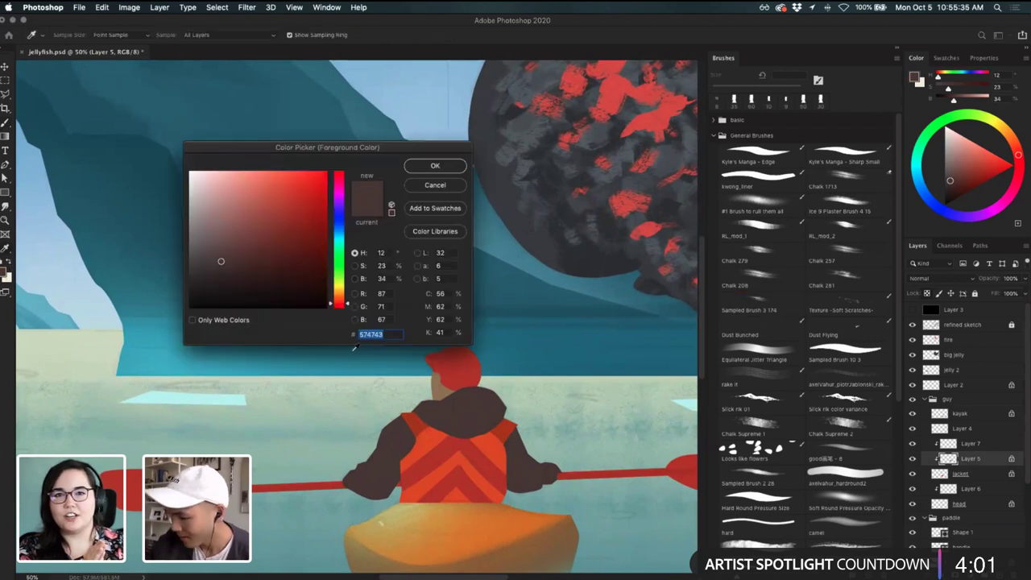
pyautogui.moveTo(222, 263); pyautogui.dragTo(226, 274)
pyautogui.click(435, 166)
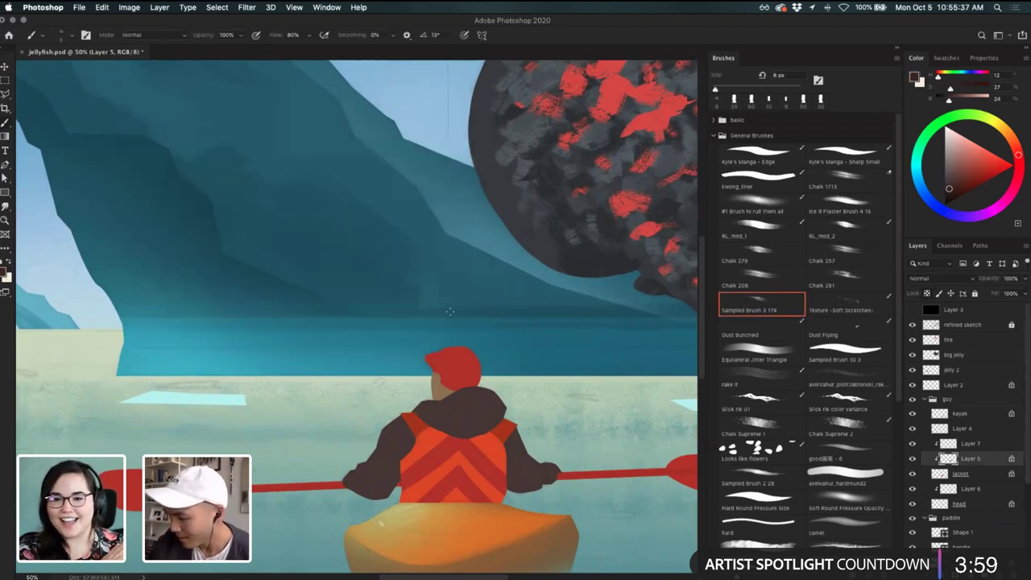
# - Sample the hood again, check Layer 5, and darken the foreground color to H 12, S 29, B 22
pyautogui.keyDown('alt'); pyautogui.click(465, 408); pyautogui.keyUp('alt')
pyautogui.keyDown('alt'); pyautogui.click(466, 406); pyautogui.keyUp('alt')
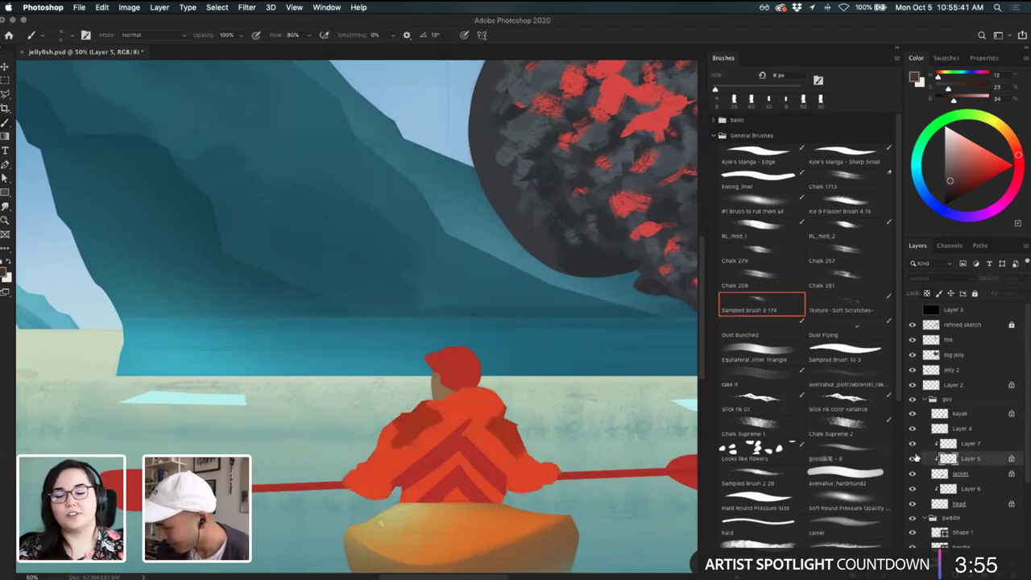
pyautogui.press('i')
pyautogui.press('b')
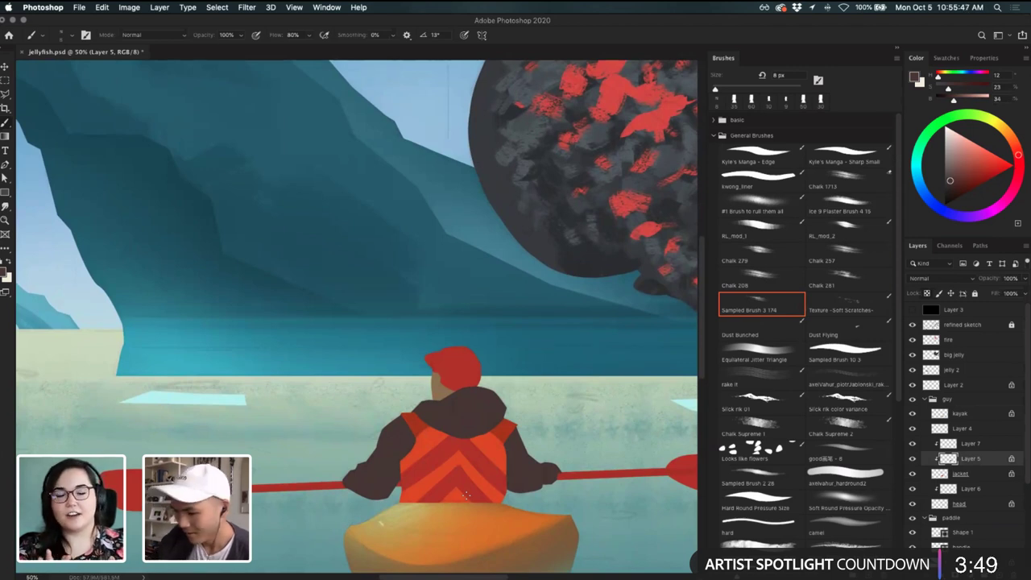
pyautogui.click(5, 271)
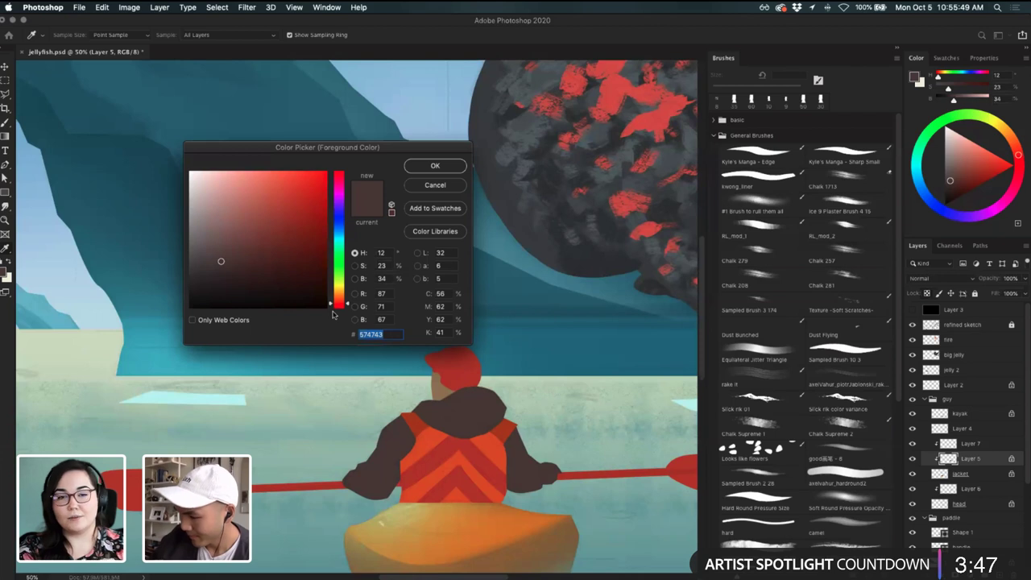
pyautogui.click(228, 277)
pyautogui.click(443, 169)
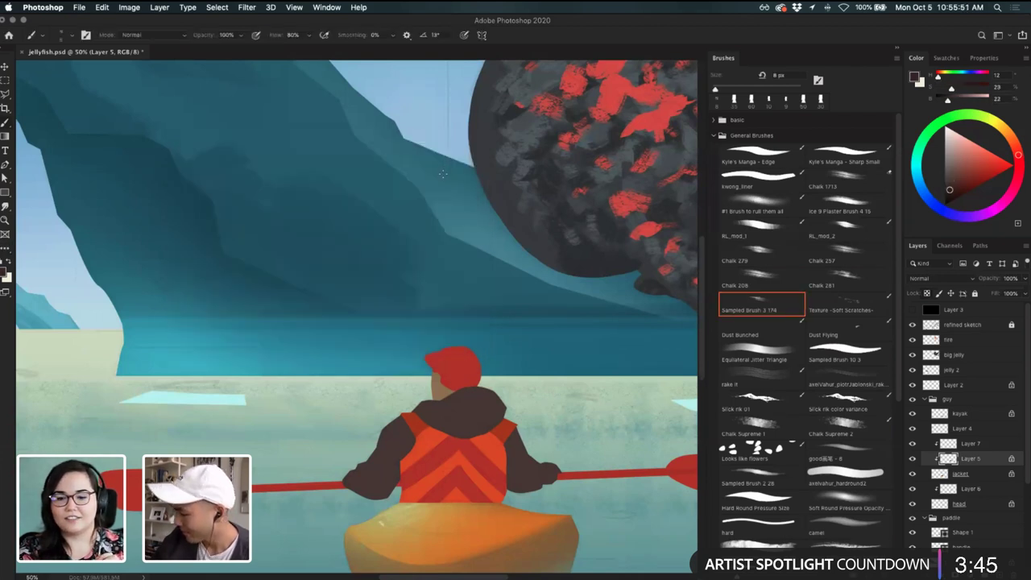
# - Try merging Layer 7 down into Layer 5, undo the merge, and select Layer 5
pyautogui.click(918, 443)
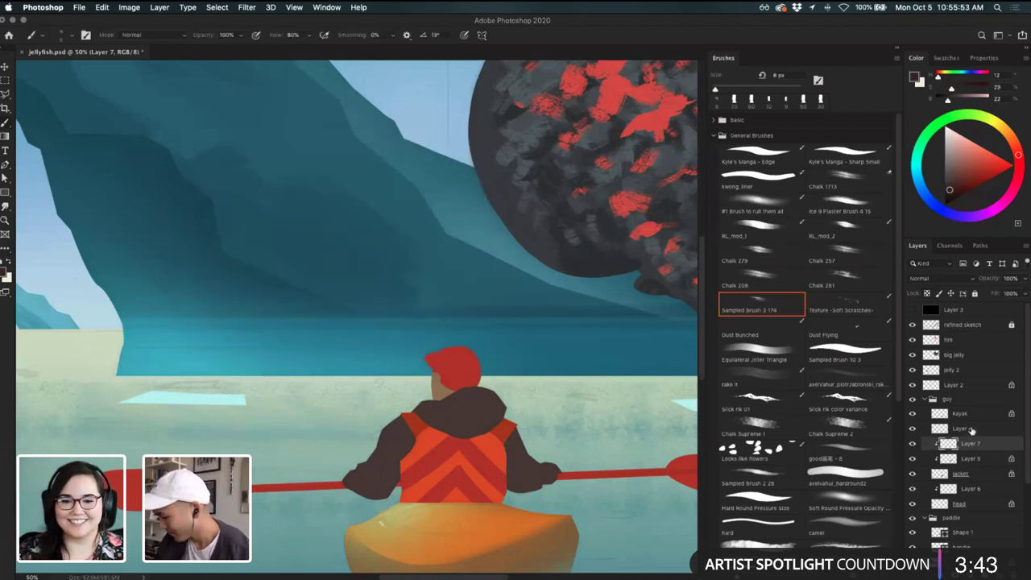
pyautogui.hotkey('ctrl', 'e')
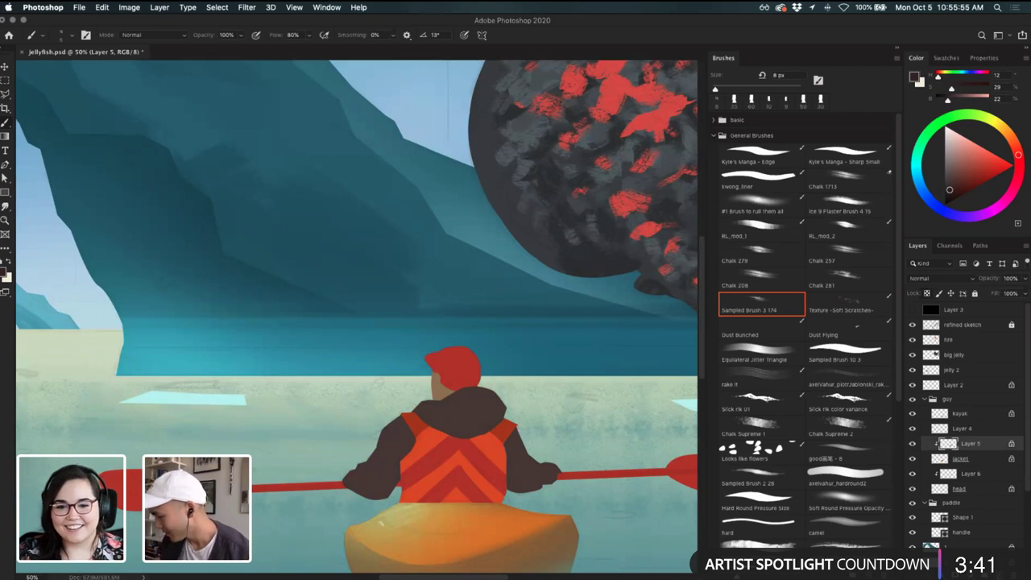
pyautogui.hotkey('ctrl', 'z')
pyautogui.keyDown('alt'); pyautogui.click(985, 450); pyautogui.keyUp('alt')
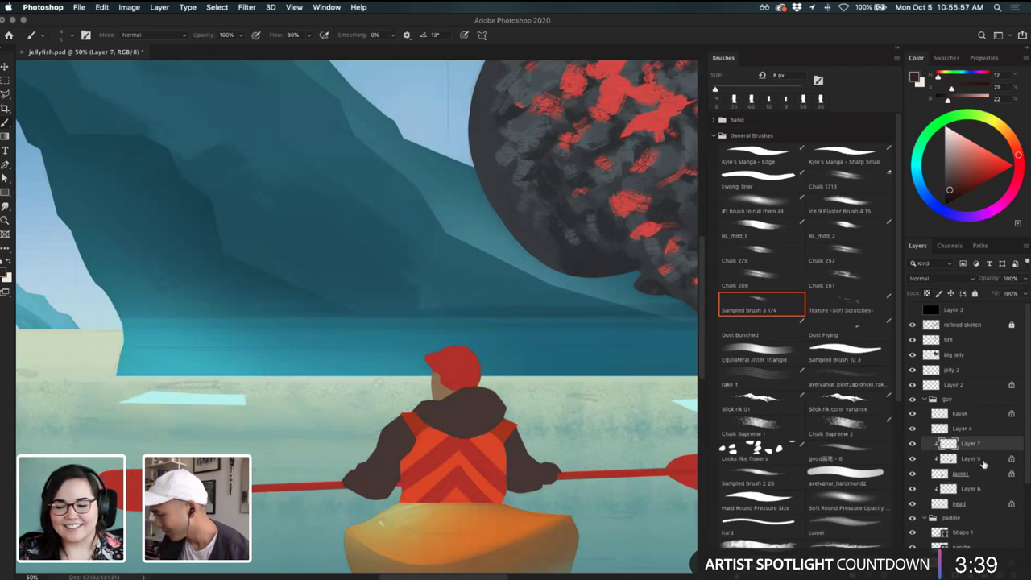
pyautogui.click(982, 460)
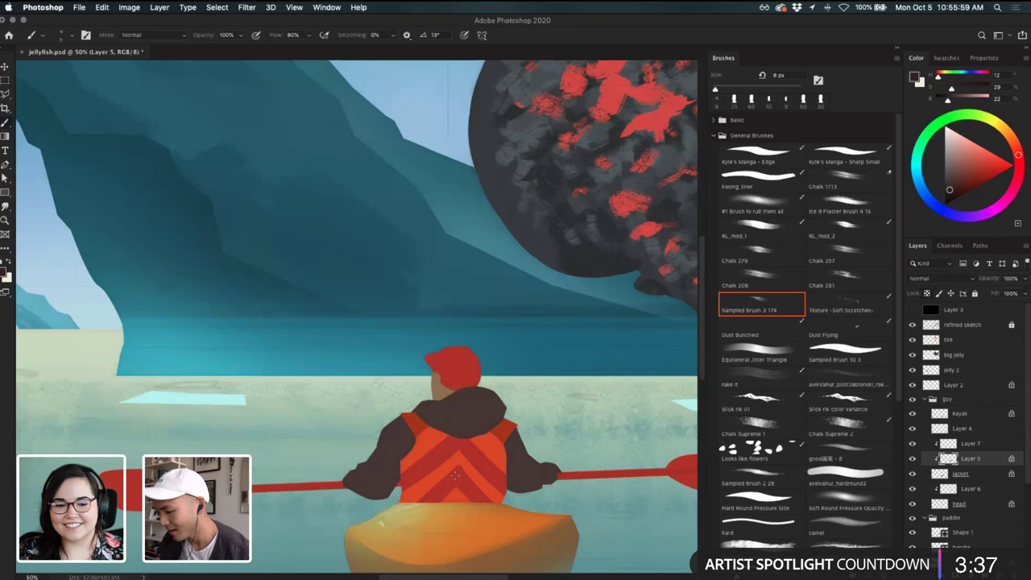
# - Select Layer 7 above the vest layer and set its blend mode to Multiply
pyautogui.click(974, 444)
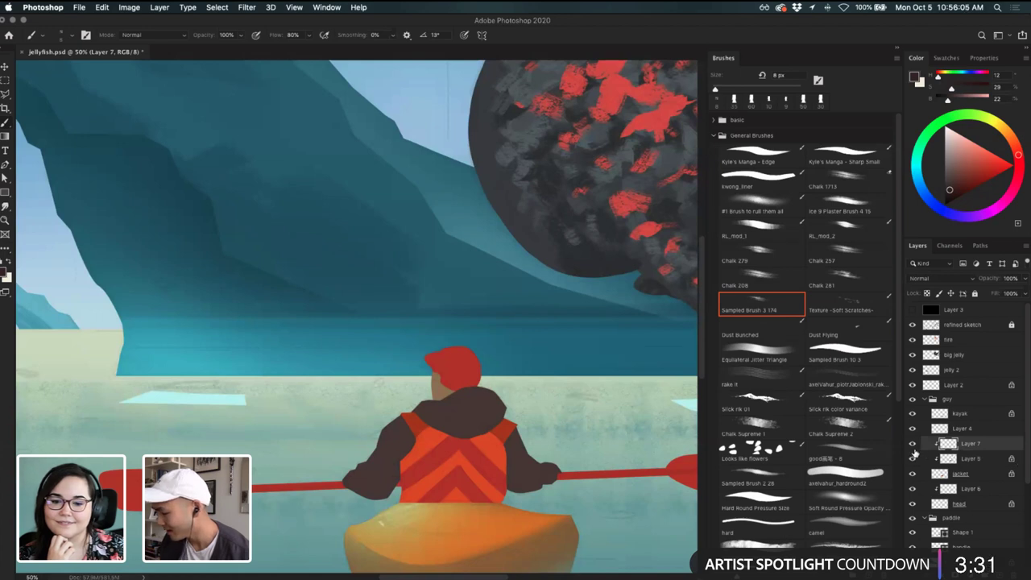
pyautogui.moveTo(637, 433); pyautogui.dragTo(596, 421)
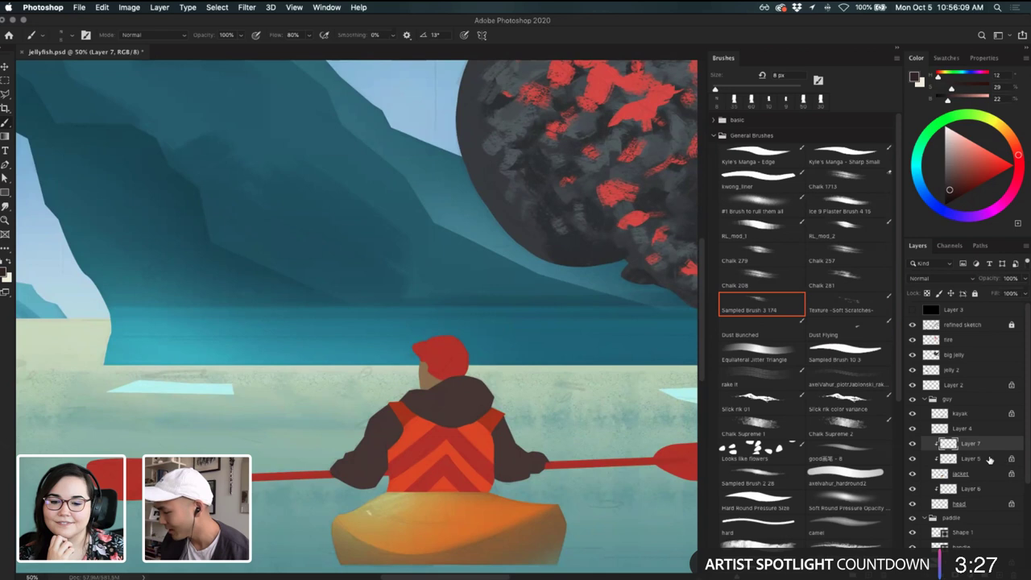
pyautogui.click(940, 278)
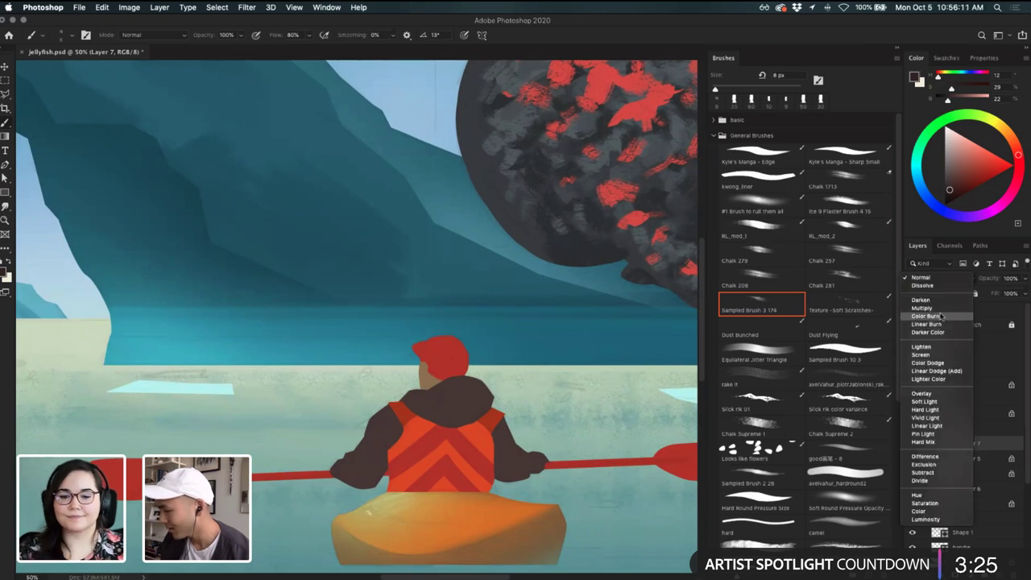
pyautogui.click(940, 315)
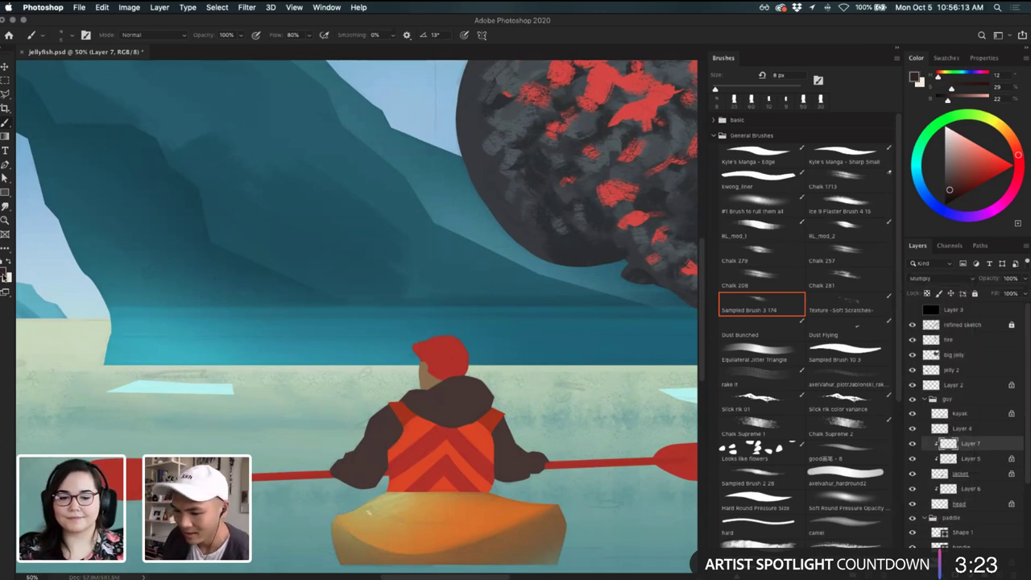
# - Set the foreground color to a muted teal (#6ca3a6) sampled from the water beside the kayaker
pyautogui.click(6, 275)
pyautogui.click(568, 435)
pyautogui.click(626, 559)
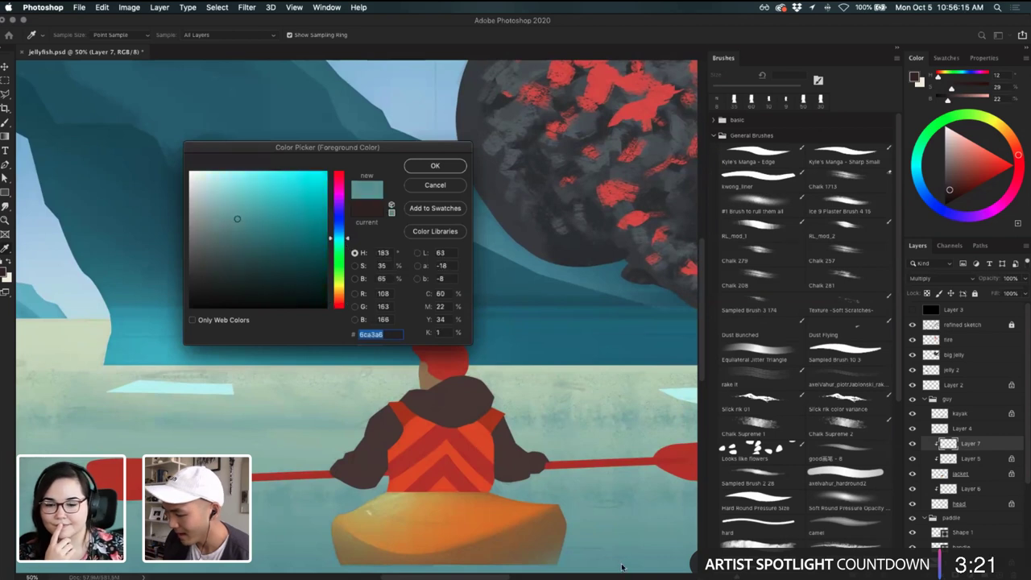
pyautogui.click(433, 165)
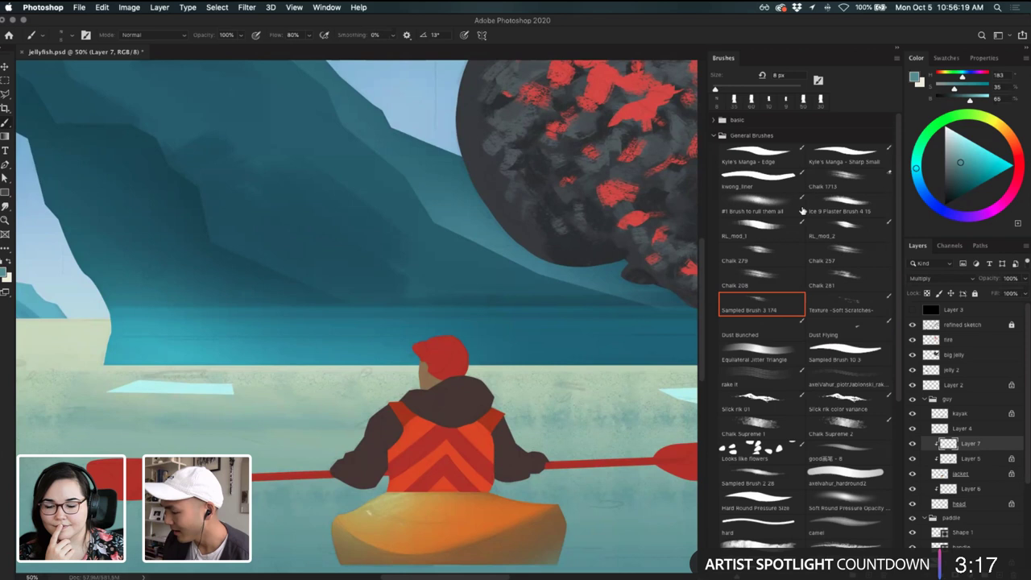
# - Switch to the "#1 Brush to rull them all" at 250 px, try a shading stroke over the jacket and vest, and undo it
pyautogui.click(785, 207)
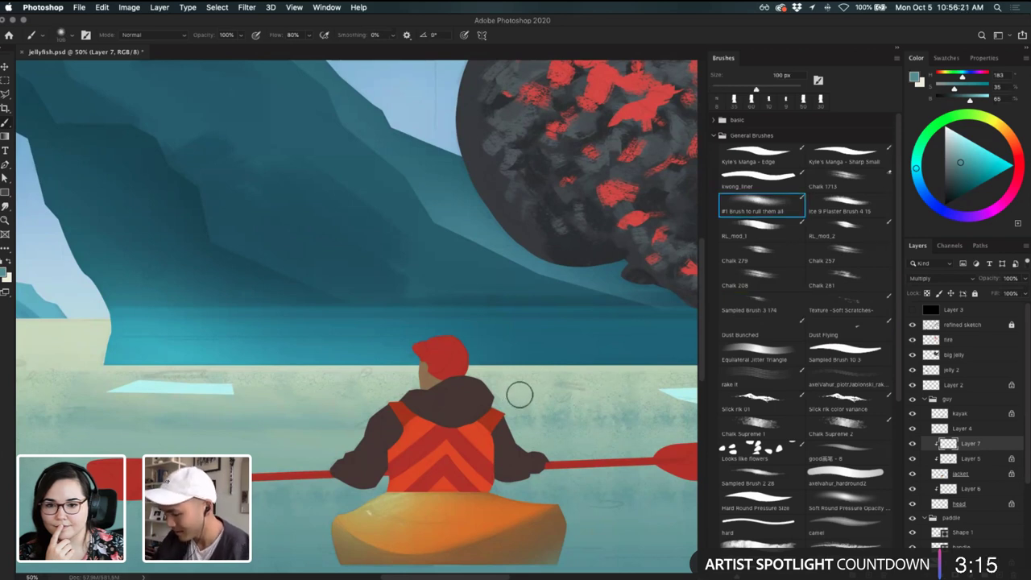
pyautogui.press(']')
pyautogui.press(']')
pyautogui.press(']')
pyautogui.press(']')
pyautogui.press(']')
pyautogui.moveTo(521, 393)
pyautogui.mouseDown()
pyautogui.moveTo(481, 524)
pyautogui.moveTo(507, 414)
pyautogui.mouseUp()
pyautogui.press('super+z')
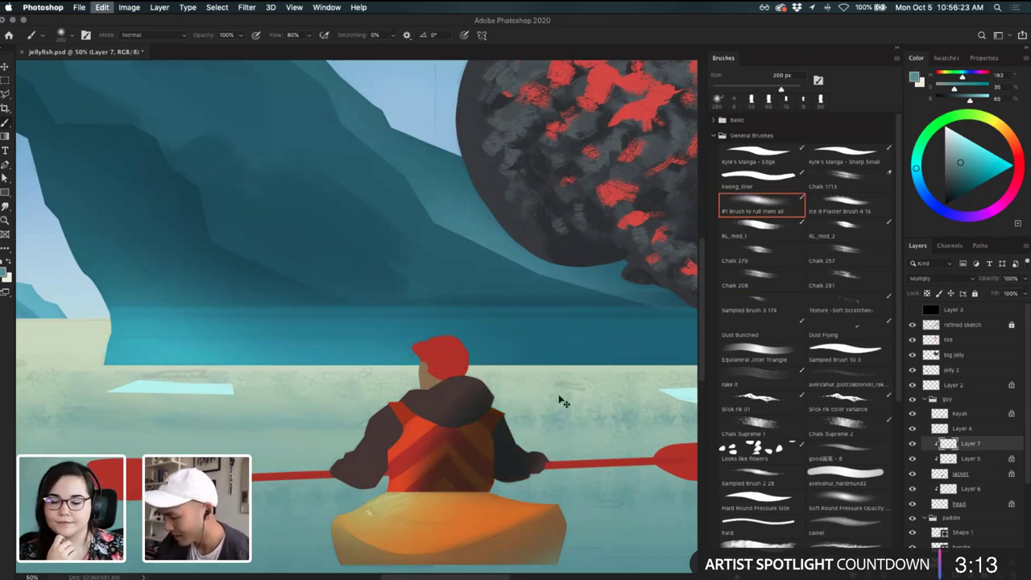
# - Sample a deeper teal (H 186, S 43, B 62) from the water below the kayak and reduce the brush to 100 px for jacket shading
pyautogui.scroll(-3, 540, 444)
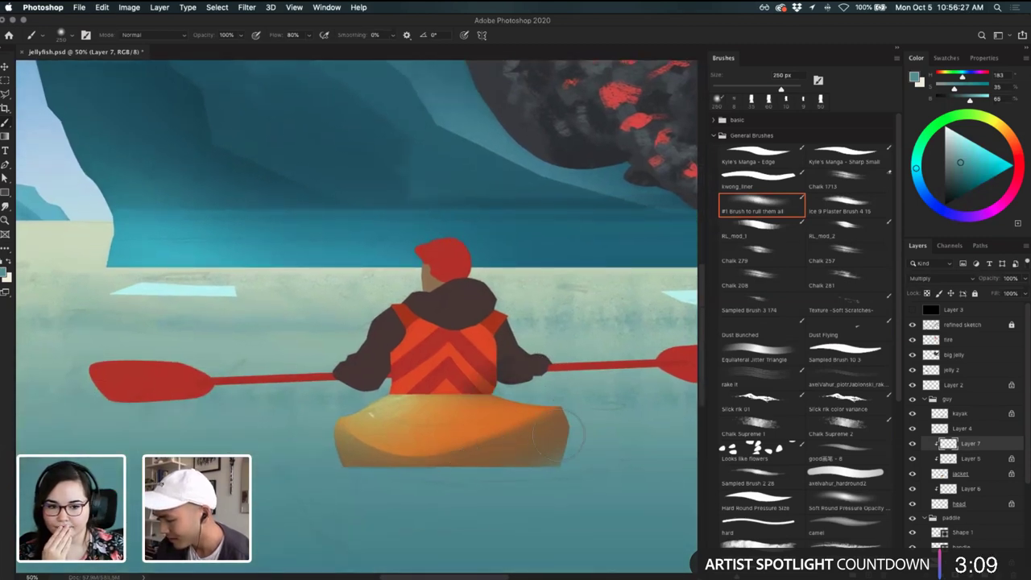
pyautogui.keyDown('alt'); pyautogui.click(579, 530); pyautogui.keyUp('alt')
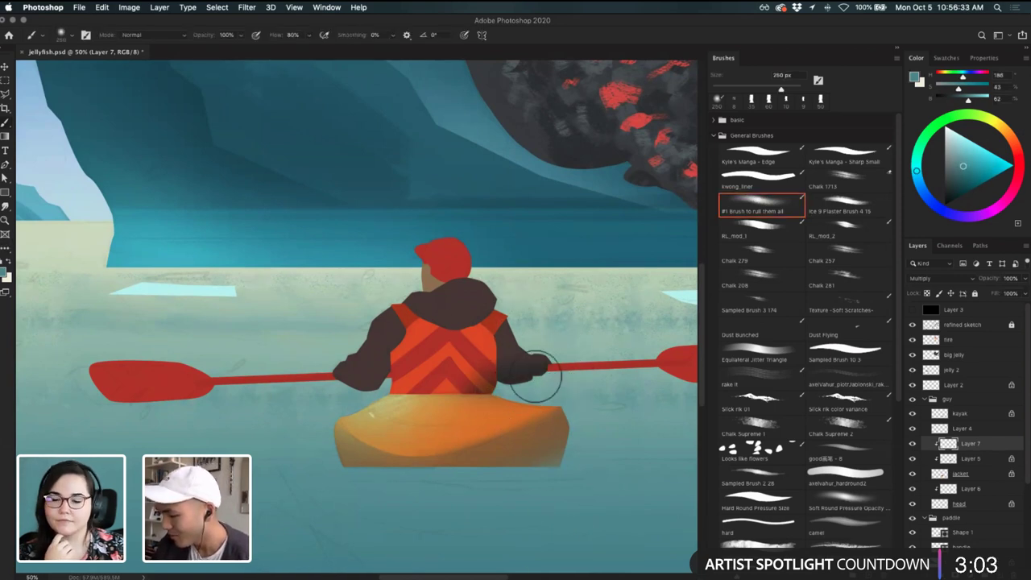
pyautogui.press('[')
pyautogui.press('[')
pyautogui.press('[')
pyautogui.press('[')
pyautogui.press('[')
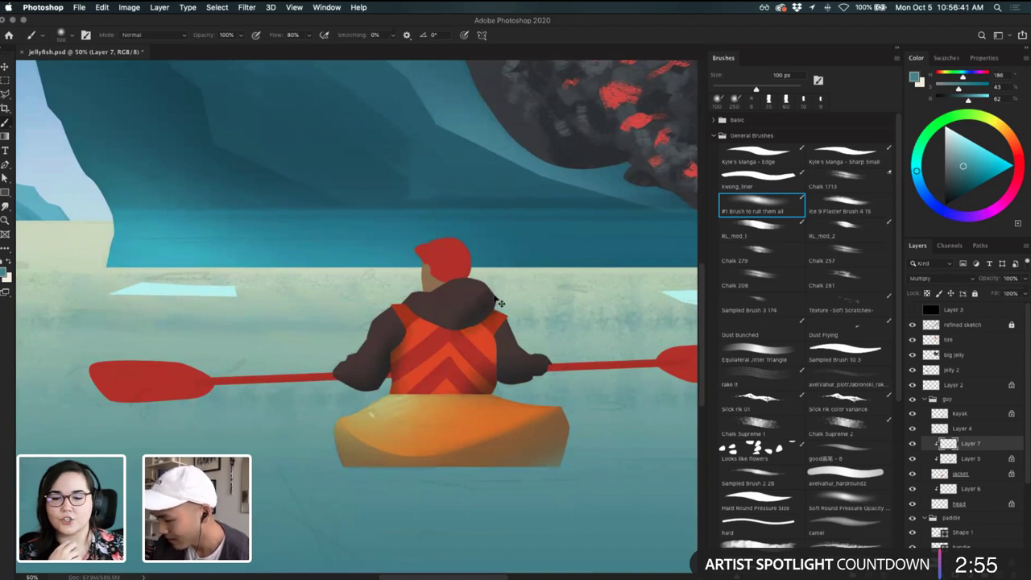
# - Enlarge the soft brush to 200 px for broader shading on the jacket and vest
pyautogui.press(']')
pyautogui.press(']')
pyautogui.press(']')
pyautogui.press(']')
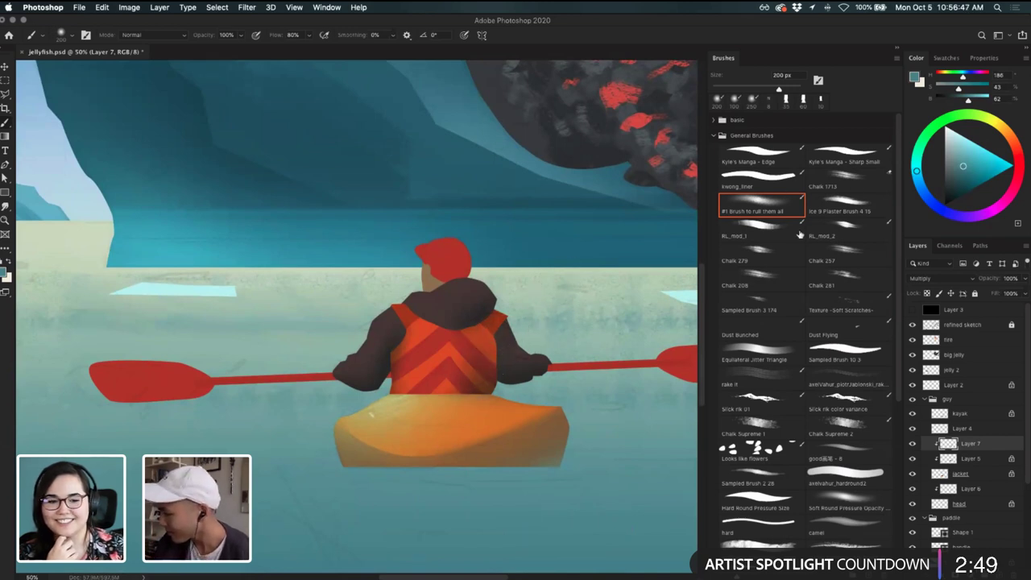
# - Switch to Sampled Brush 10 3 at 20 px and 30% opacity, try a stroke where the left sleeve meets the vest, and undo it
pyautogui.click(854, 355)
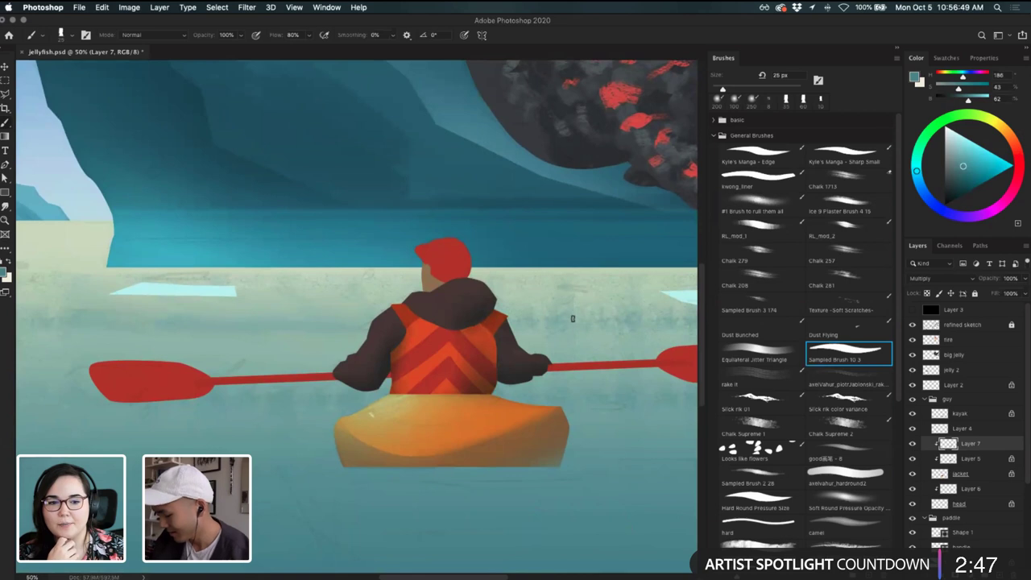
pyautogui.press(']')
pyautogui.press('[')
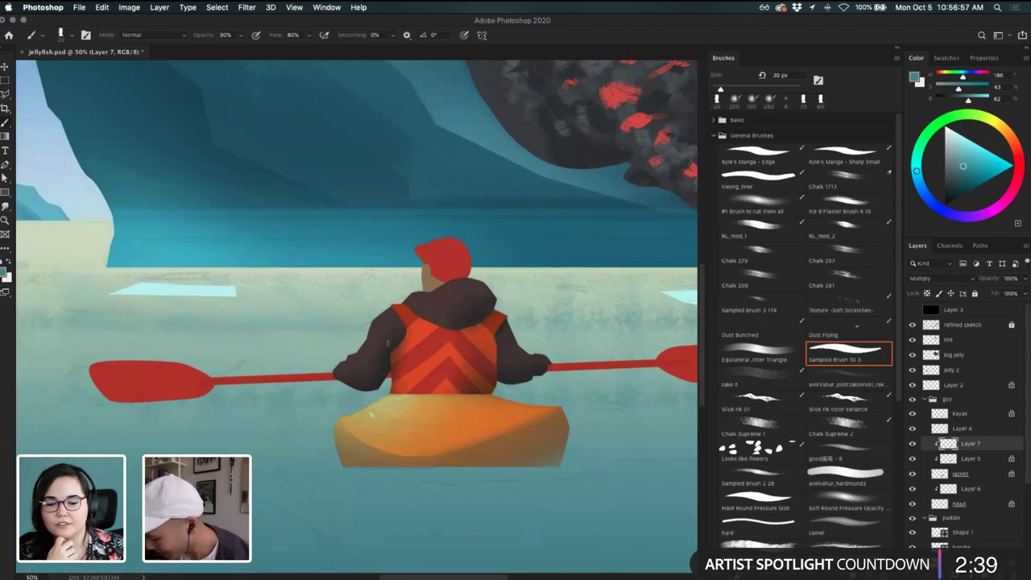
pyautogui.moveTo(389, 372); pyautogui.dragTo(396, 360)
pyautogui.press('super+z')
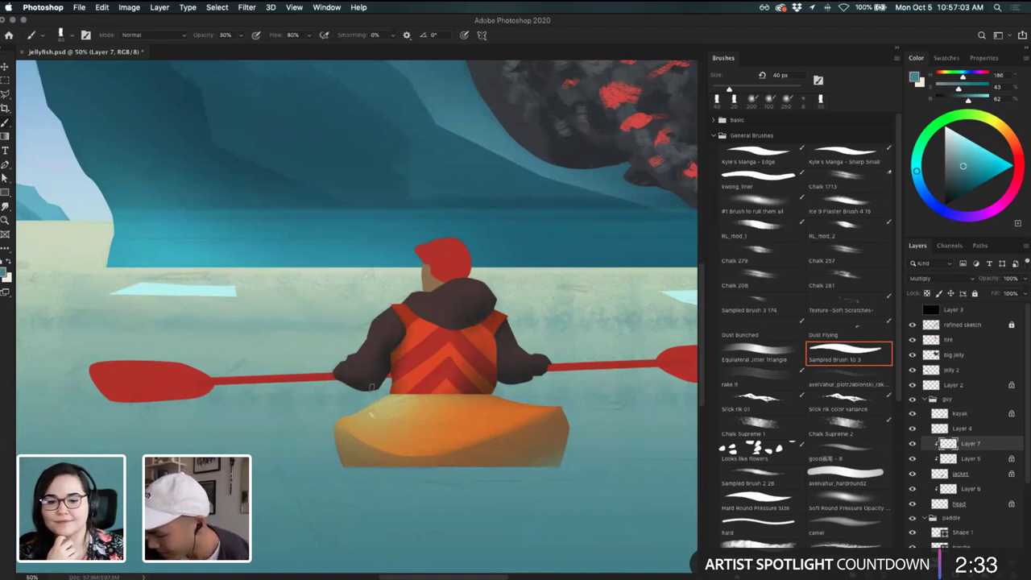
# - Enlarge the brush to 70 px and shade the paddler's right hand on the paddle shaft
pyautogui.press(']')
pyautogui.press(']')
pyautogui.press(']')
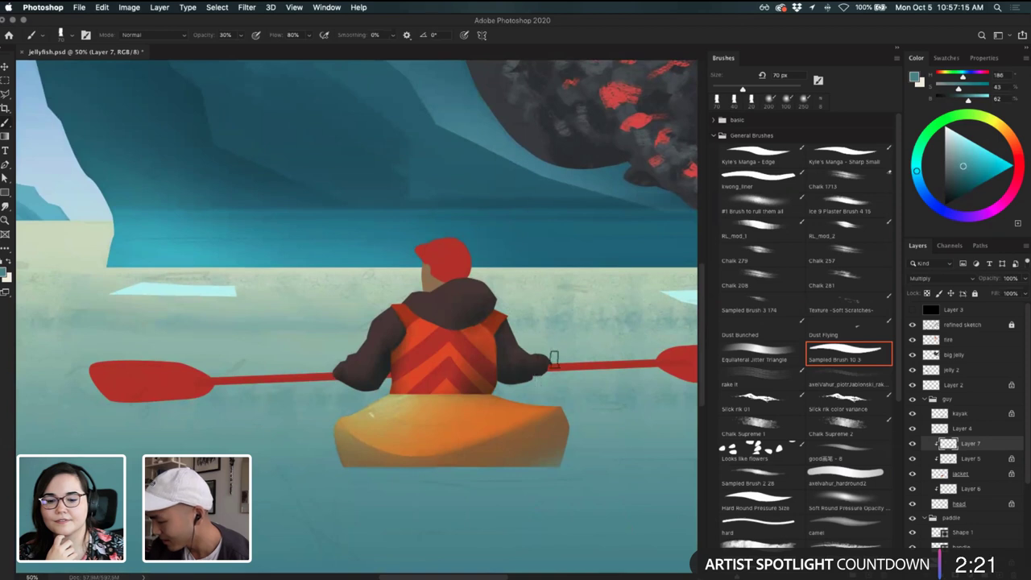
pyautogui.moveTo(550, 369); pyautogui.dragTo(552, 373)
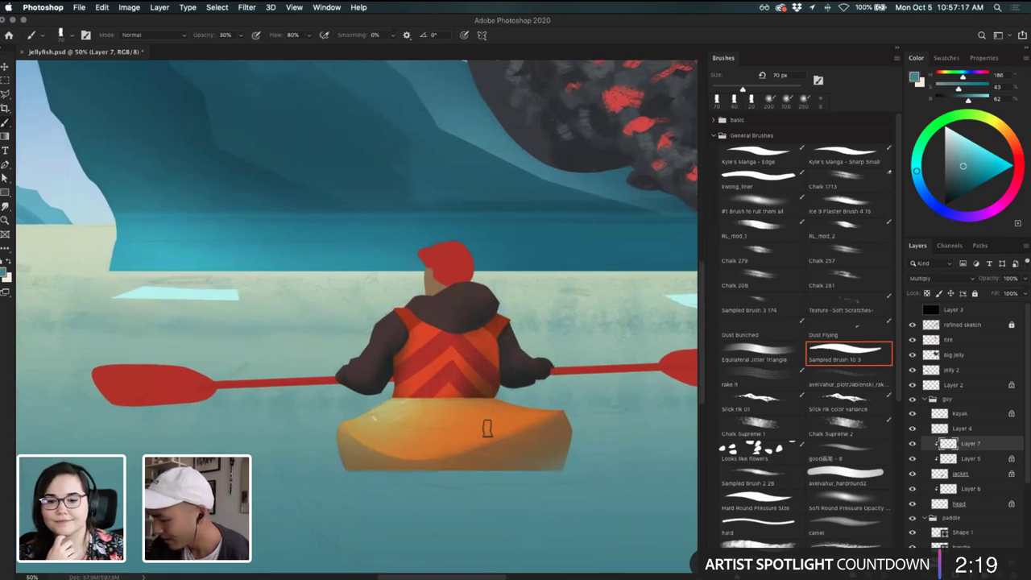
# - Preview alternative blend modes for Layer 7 and keep Multiply
pyautogui.click(946, 280)
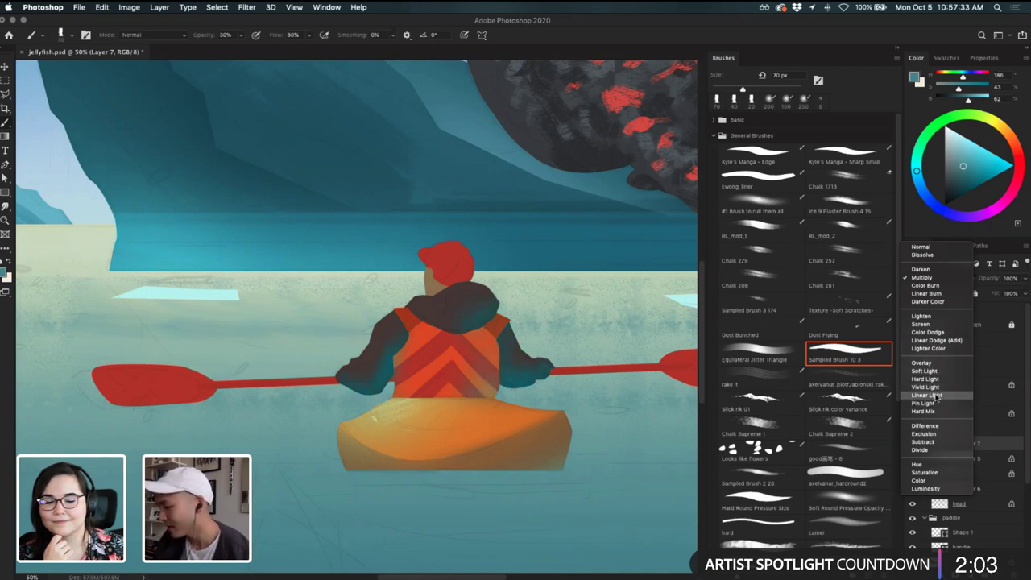
pyautogui.click(936, 277)
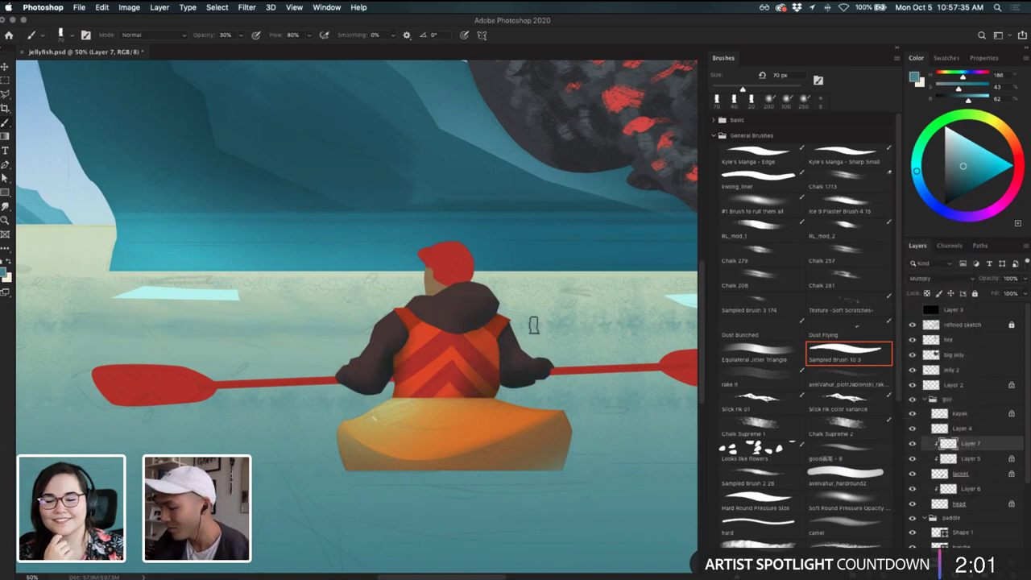
pyautogui.press('v')
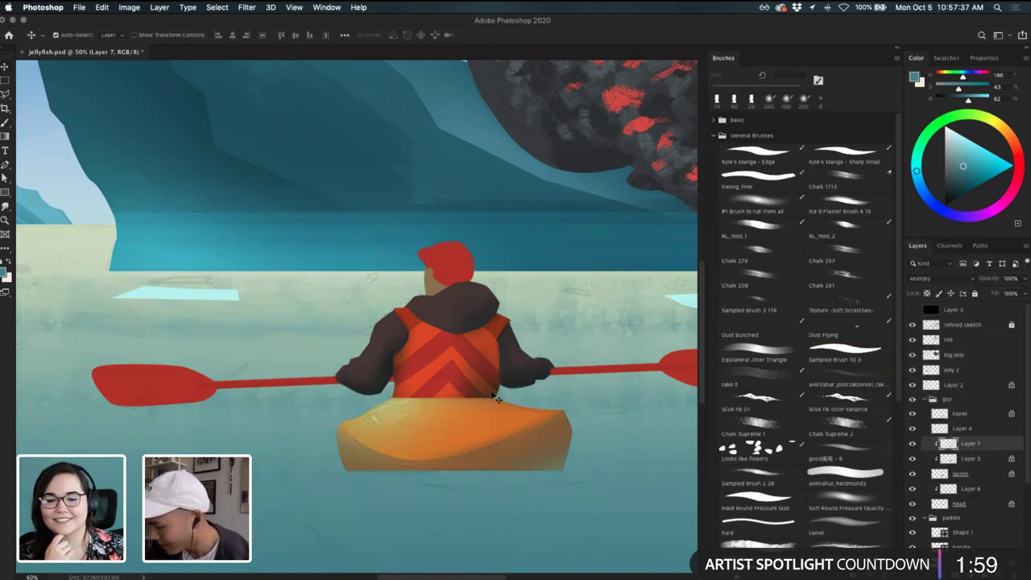
pyautogui.press('b')
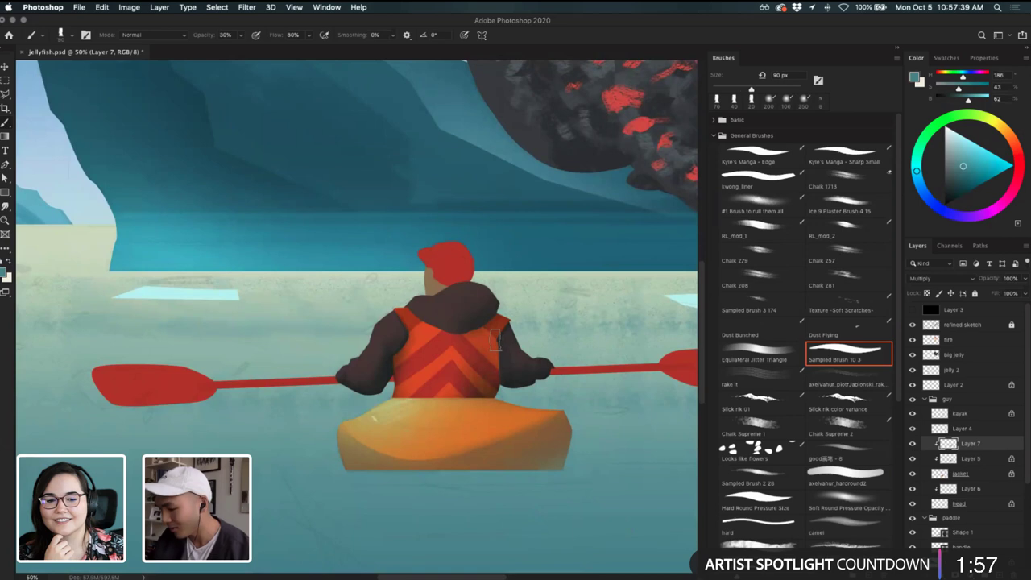
# - Try shading the lower right side of the vest with the brush enlarged to 175 px, and undo the stroke
pyautogui.press(']')
pyautogui.press(']')
pyautogui.press(']')
pyautogui.press(']')
pyautogui.moveTo(492, 341)
pyautogui.mouseDown()
pyautogui.moveTo(480, 440)
pyautogui.moveTo(487, 403)
pyautogui.mouseUp()
pyautogui.press('super+z')
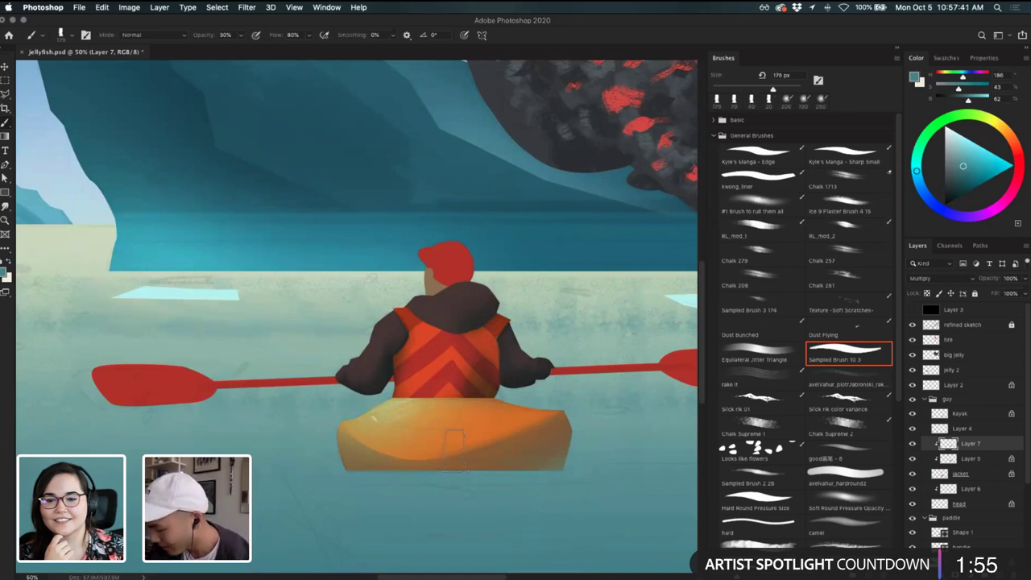
# - Reduce the brush to 60 px, and enlarge it slightly for shading the jacket's hood
pyautogui.press('[')
pyautogui.press('[')
pyautogui.press('[')
pyautogui.press('[')
pyautogui.press('[')
pyautogui.press('[')
pyautogui.press('[')
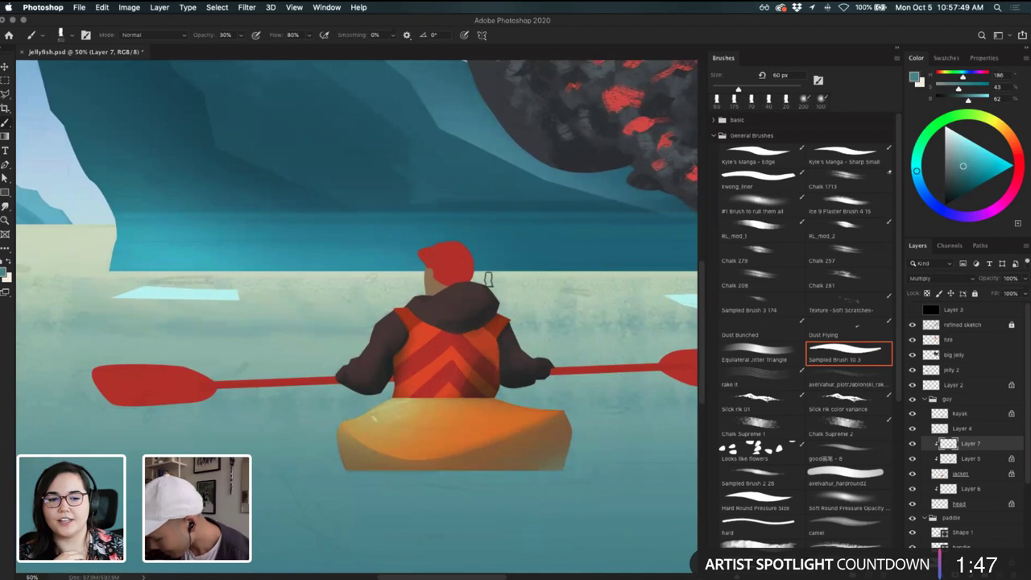
pyautogui.press(']')
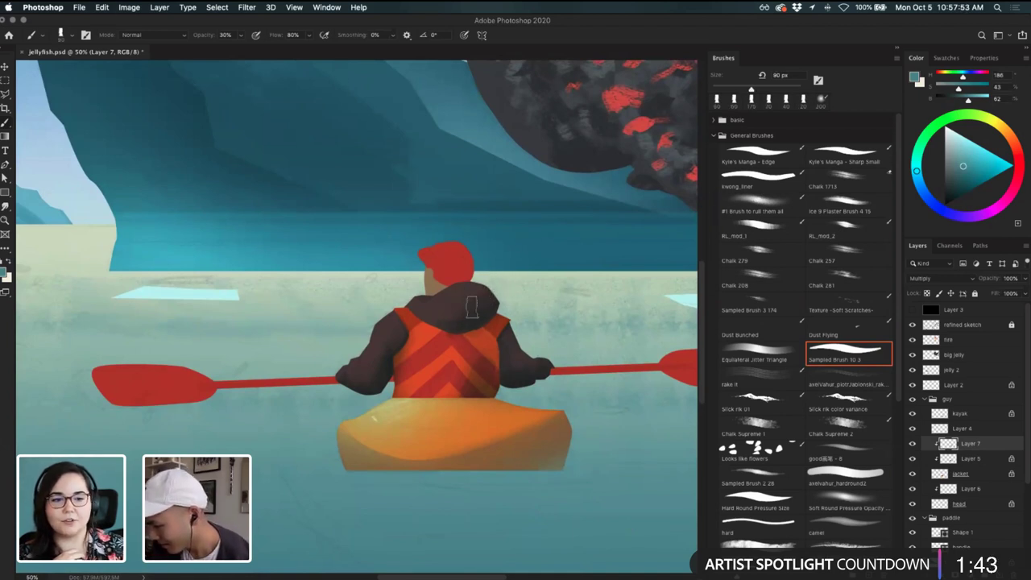
# - Enlarge the Chalk 279 smudge brush and blend the shading on the kayaker's dark hood
pyautogui.press('e')
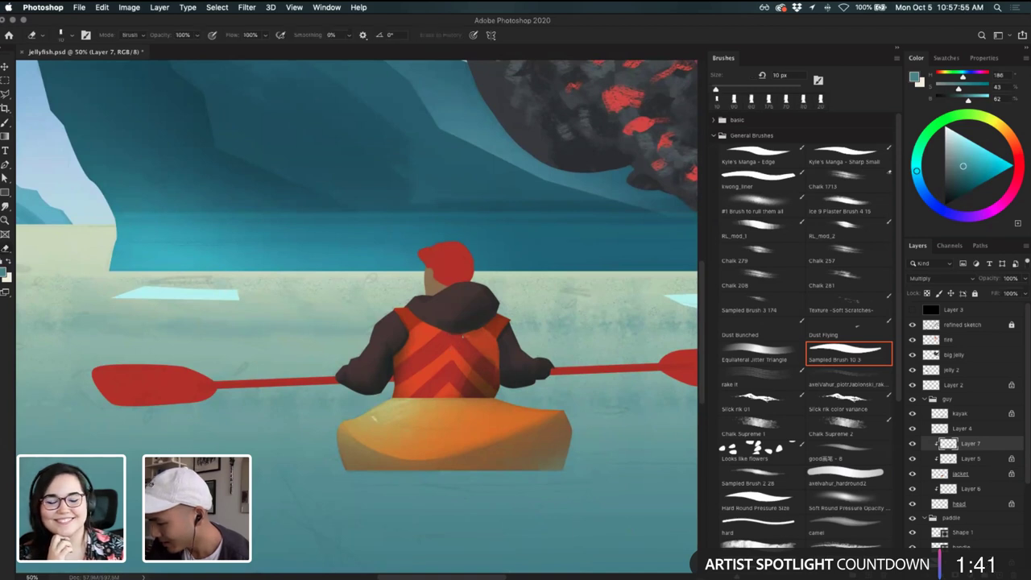
pyautogui.press('b')
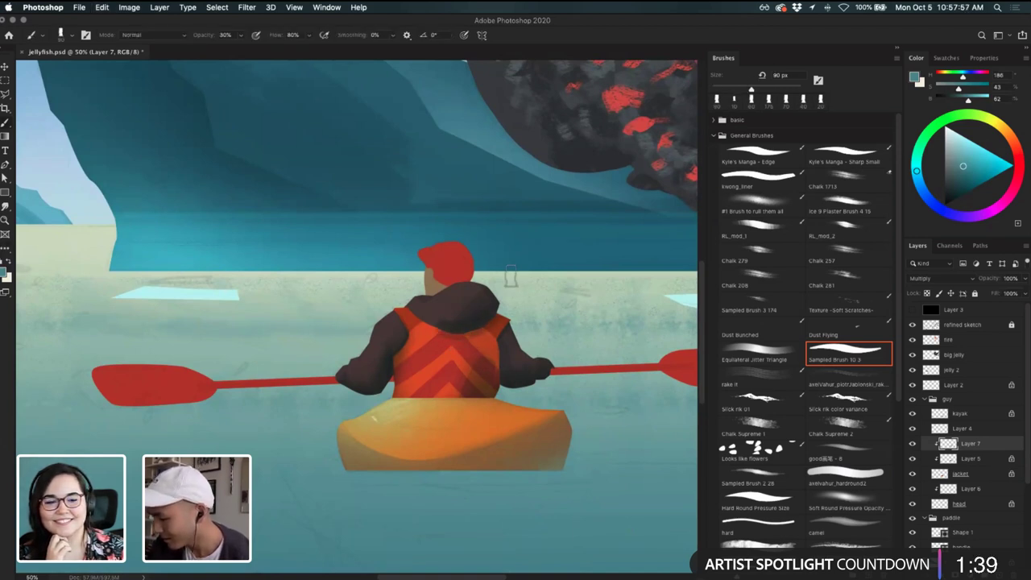
pyautogui.press('e')
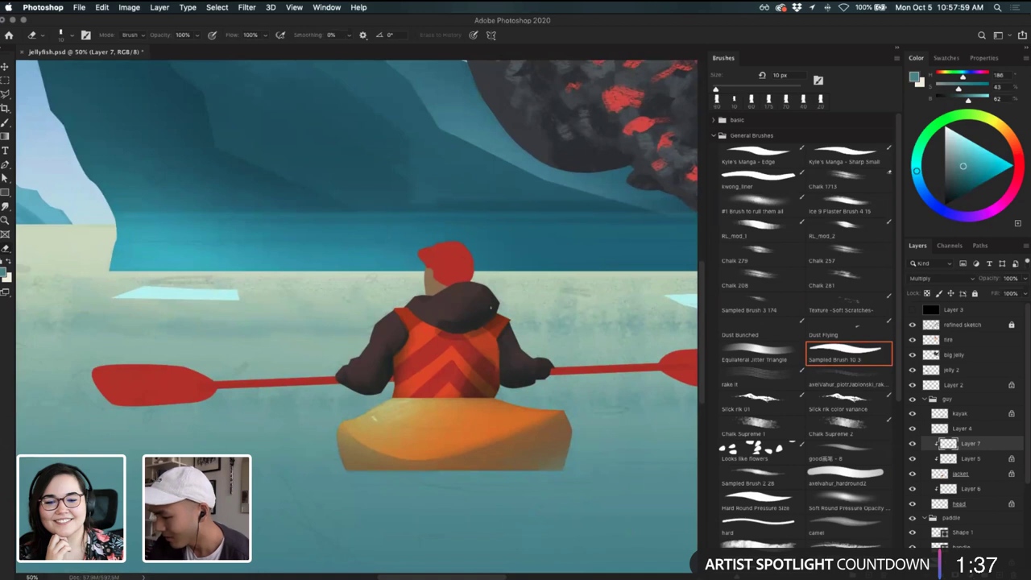
pyautogui.press('r')
pyautogui.press(']')
pyautogui.press(']')
pyautogui.press(']')
pyautogui.press(']')
pyautogui.press(']')
pyautogui.press(']')
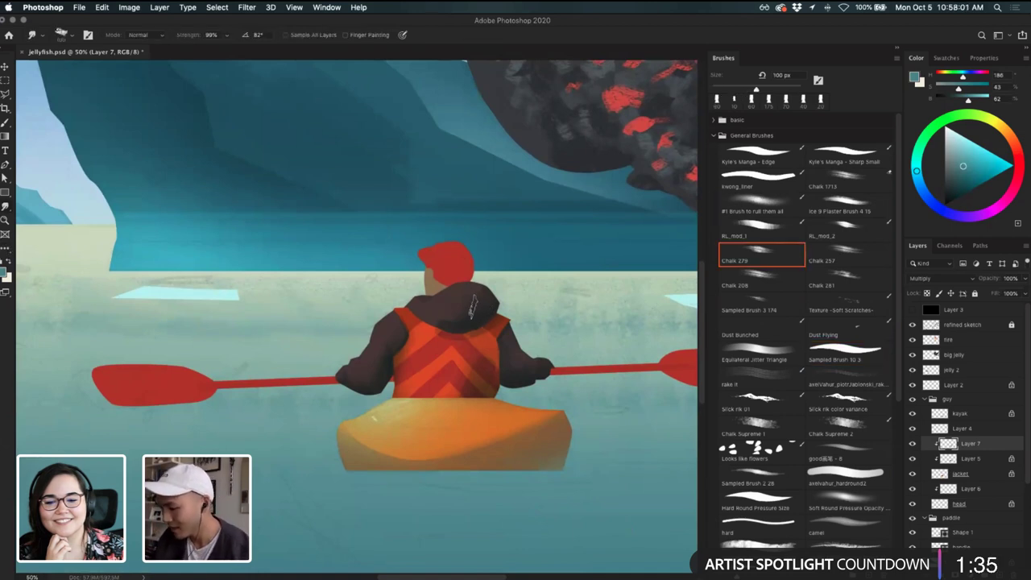
pyautogui.moveTo(480, 308); pyautogui.dragTo(471, 288)
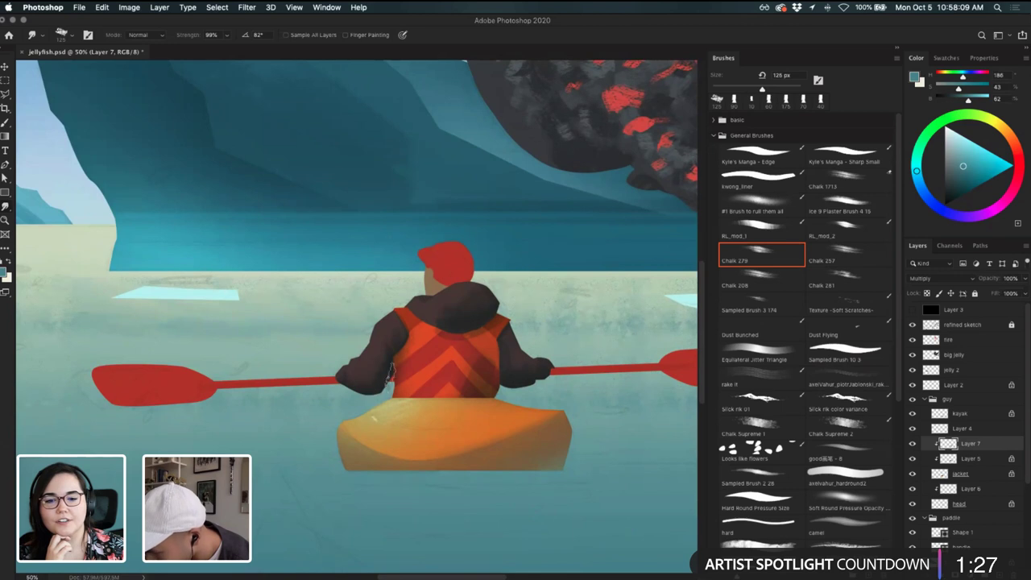
# - Set the painting brush to 150 px at 30% opacity for shading the jacket
pyautogui.press('b')
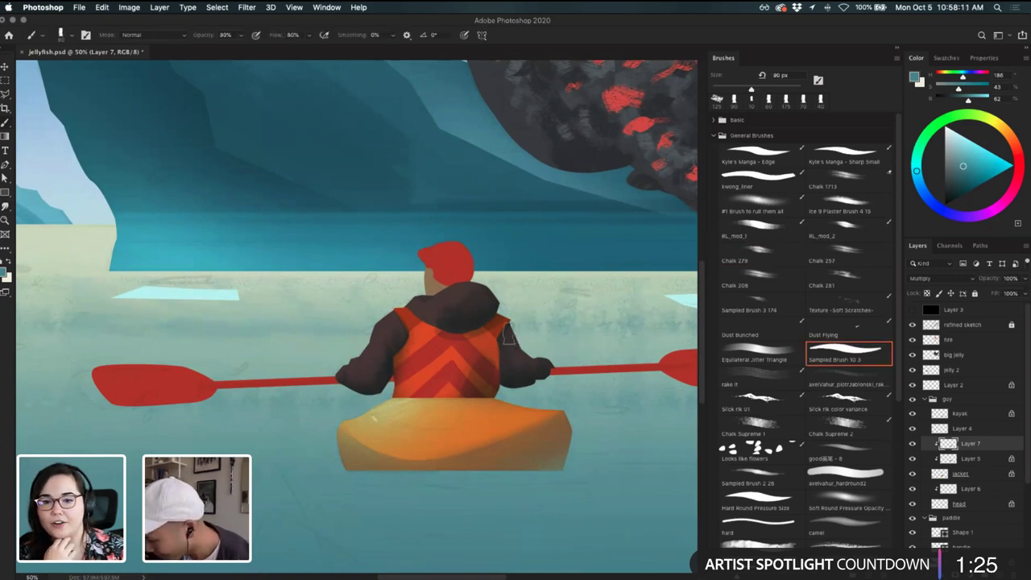
pyautogui.press(']')
pyautogui.press(']')
pyautogui.press('3')
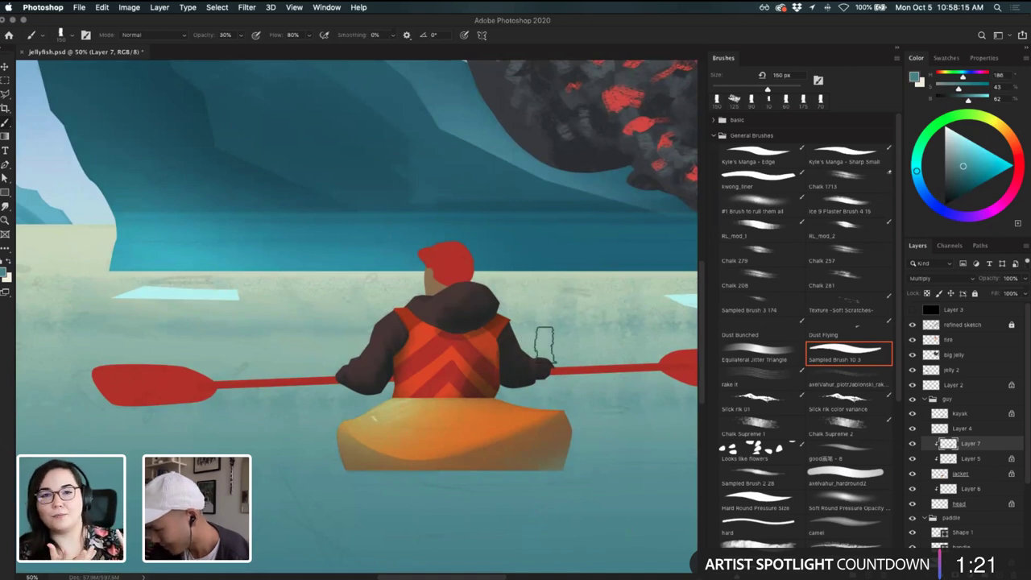
# - Erase shading along the kayaker's right shoulder with the eraser enlarged to 40 px
pyautogui.press('e')
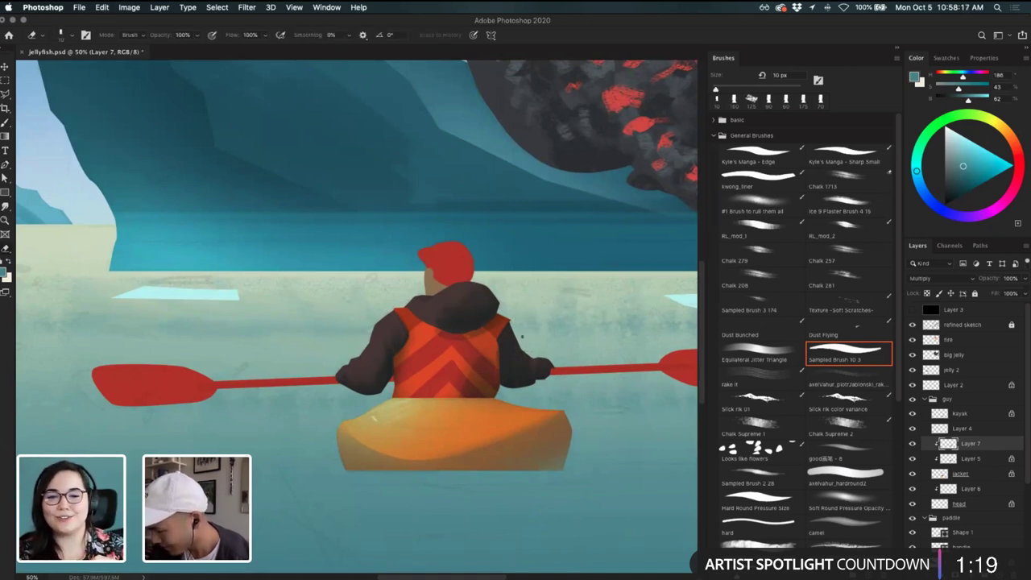
pyautogui.press(']')
pyautogui.press(']')
pyautogui.press(']')
pyautogui.press(']')
pyautogui.moveTo(512, 325); pyautogui.dragTo(531, 337)
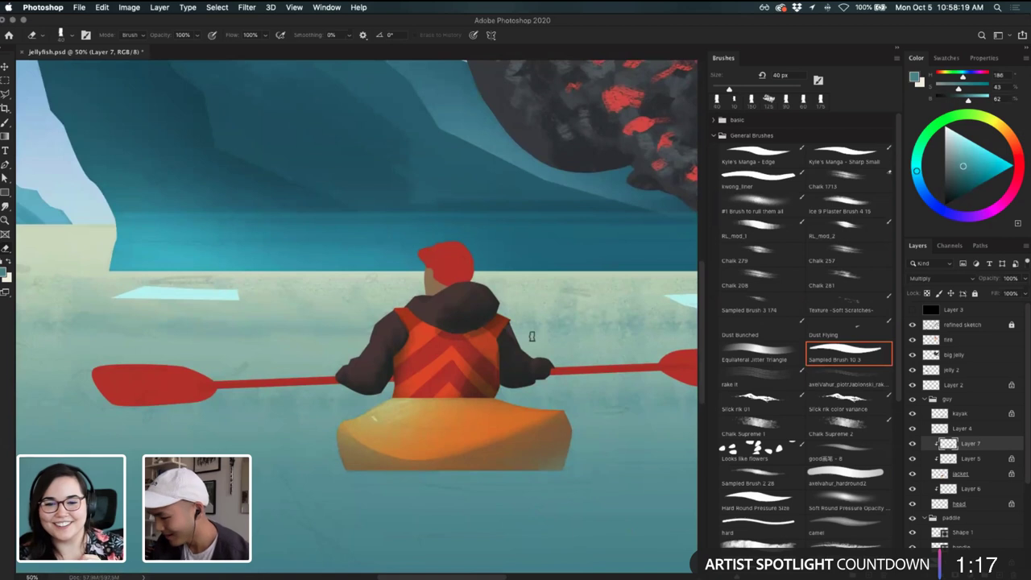
# - Try a shading stroke on the right side of the life vest and undo it
pyautogui.press('r')
pyautogui.press('e')
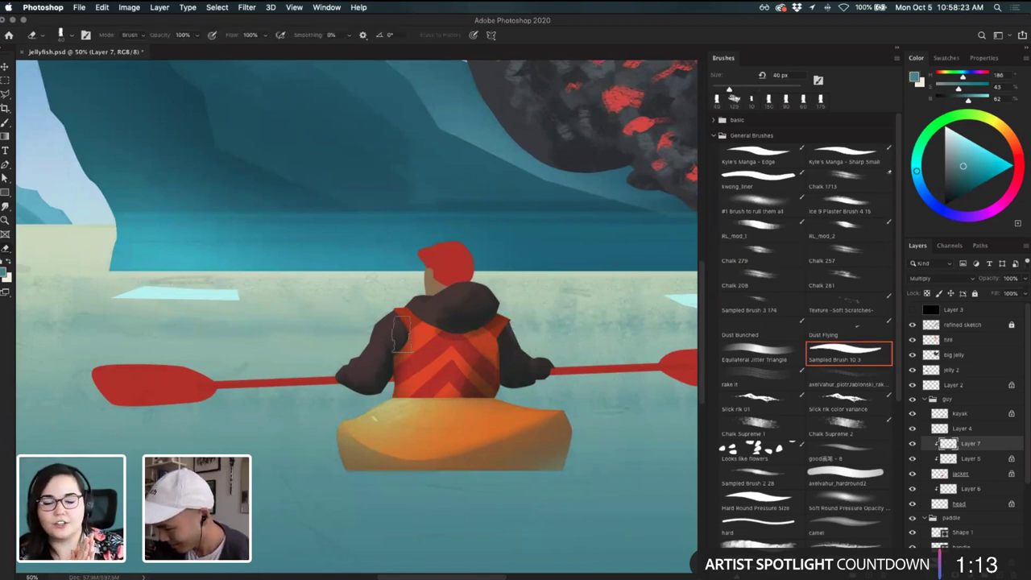
pyautogui.press('b')
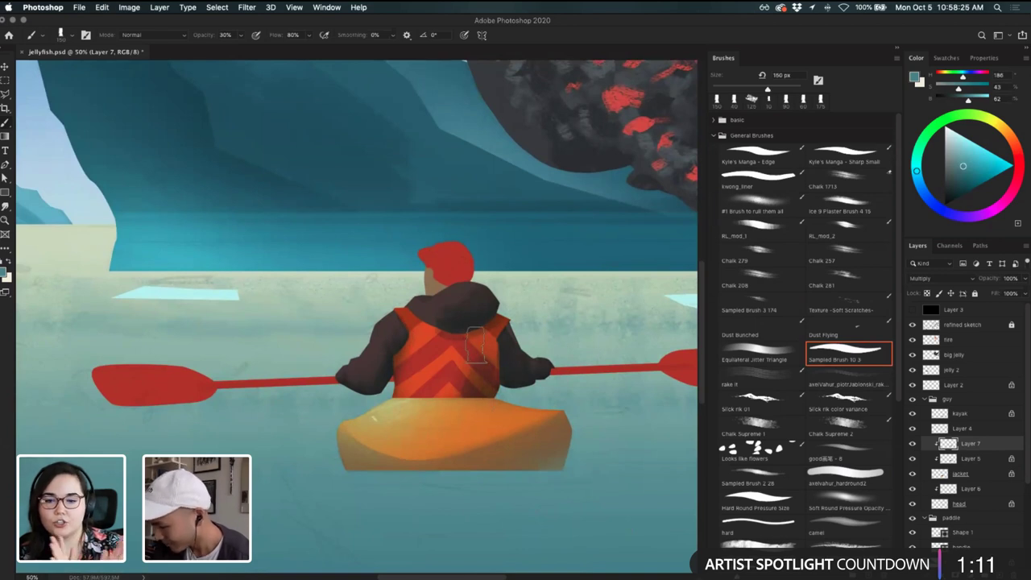
pyautogui.moveTo(484, 343); pyautogui.dragTo(475, 342)
pyautogui.press('super+z')
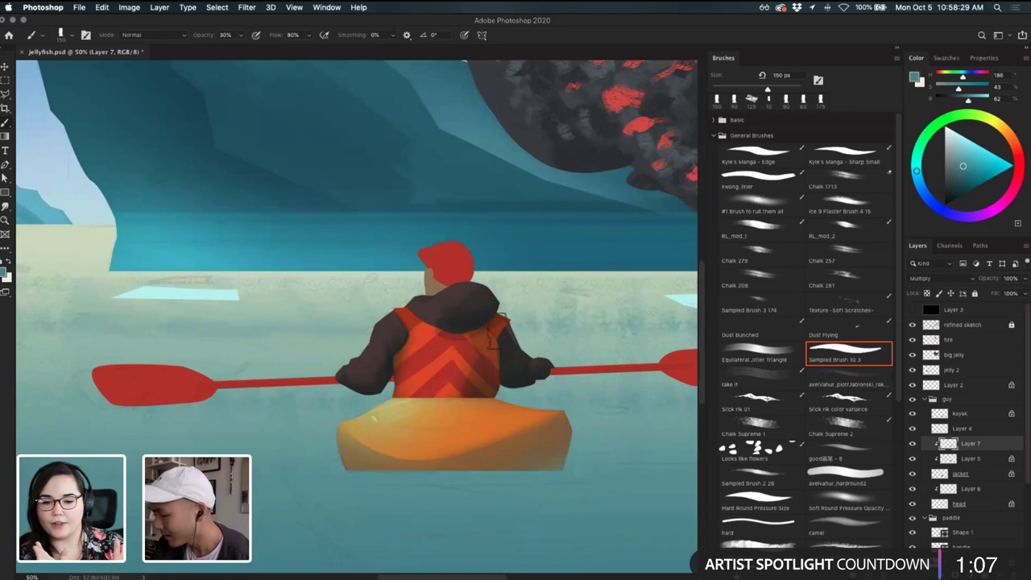
# - Paint shading over the right shoulder of the life vest on Layer 7
pyautogui.moveTo(896, 148)
pyautogui.mouseDown()
pyautogui.moveTo(894, 244)
pyautogui.moveTo(879, 109)
pyautogui.mouseUp()
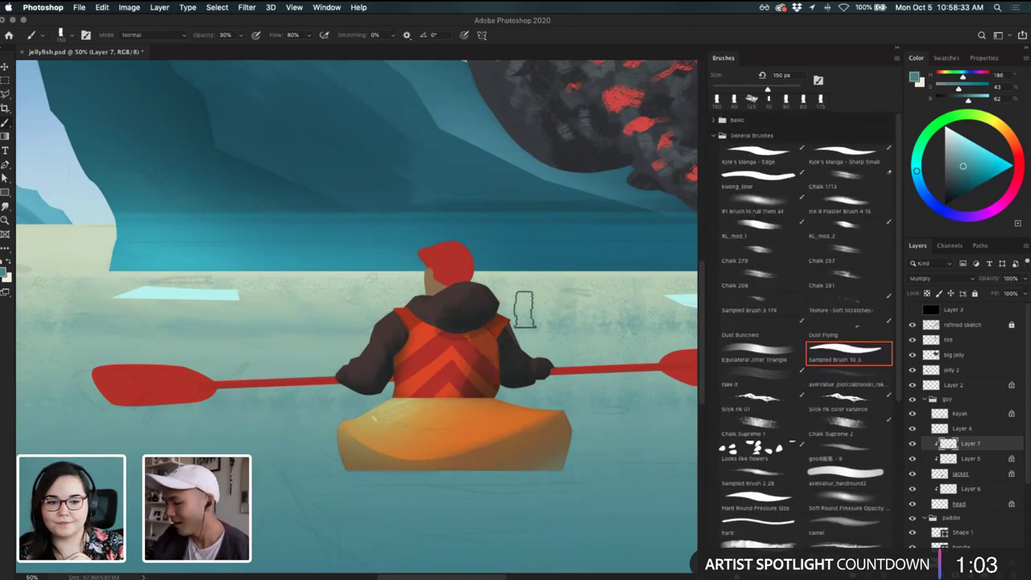
pyautogui.moveTo(506, 302); pyautogui.dragTo(509, 330)
pyautogui.press('e')
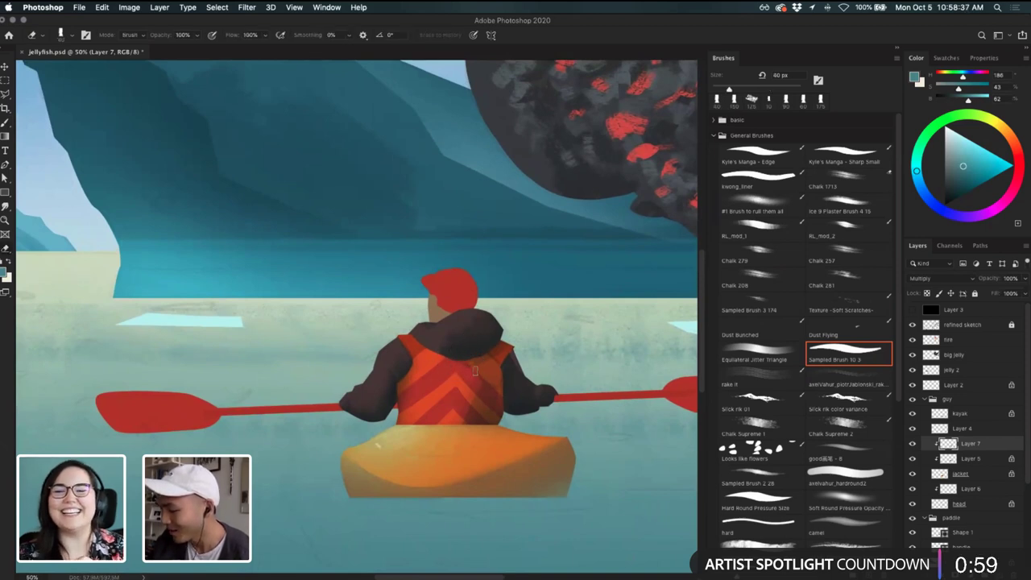
pyautogui.press('b')
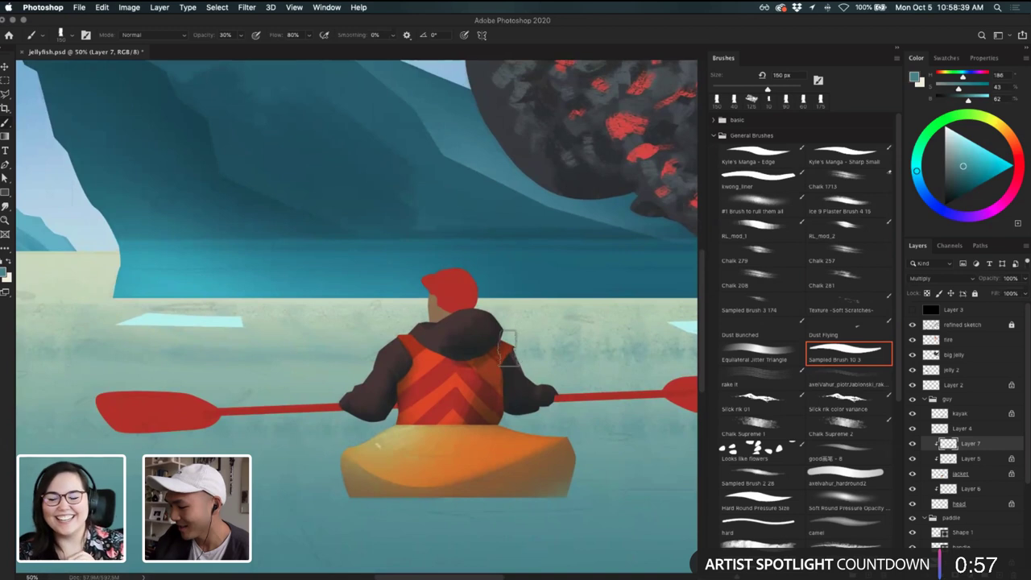
# - Add a new layer above the cap's Layer 6 and clip it to the head layer
pyautogui.press('v')
pyautogui.click(474, 306)
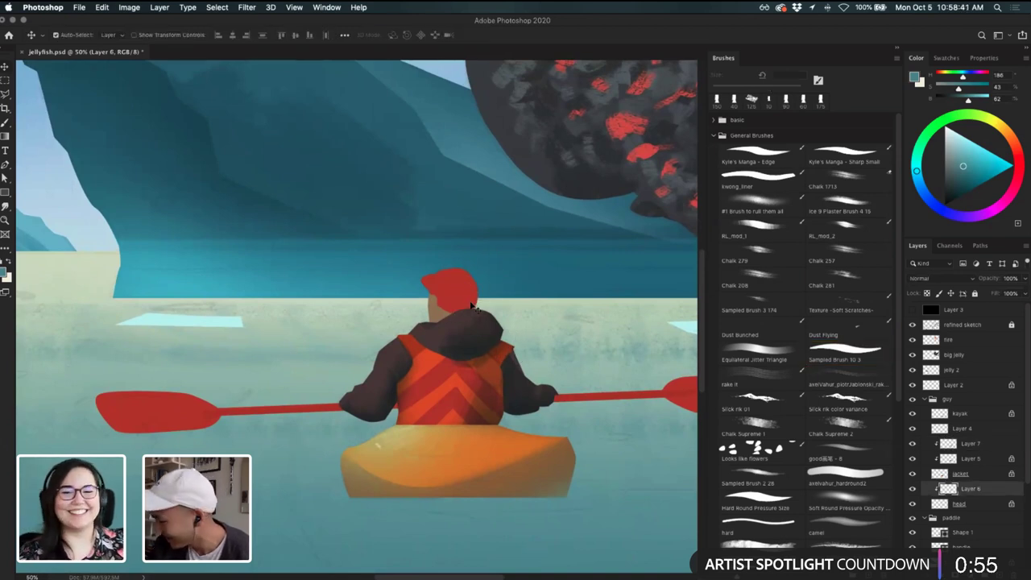
pyautogui.click(846, 354)
pyautogui.click(1001, 575)
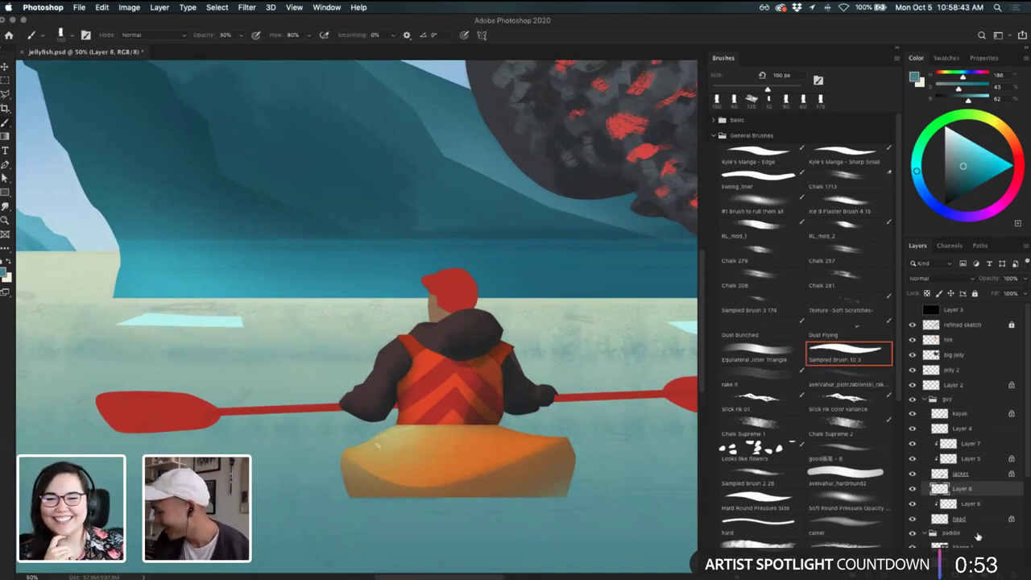
pyautogui.click(971, 504)
pyautogui.click(913, 505)
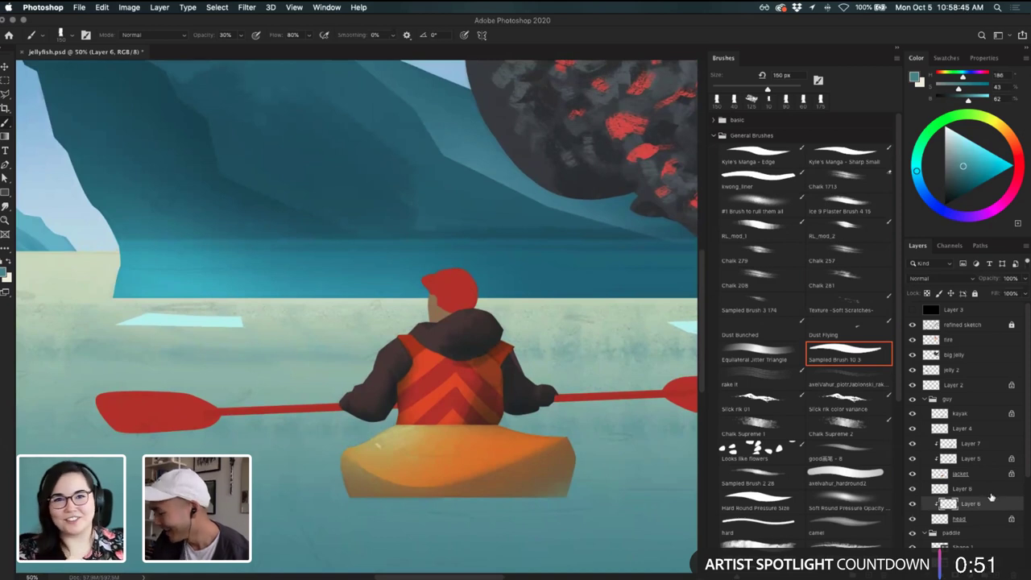
pyautogui.click(988, 494)
pyautogui.keyDown('alt'); pyautogui.click(989, 492); pyautogui.keyUp('alt')
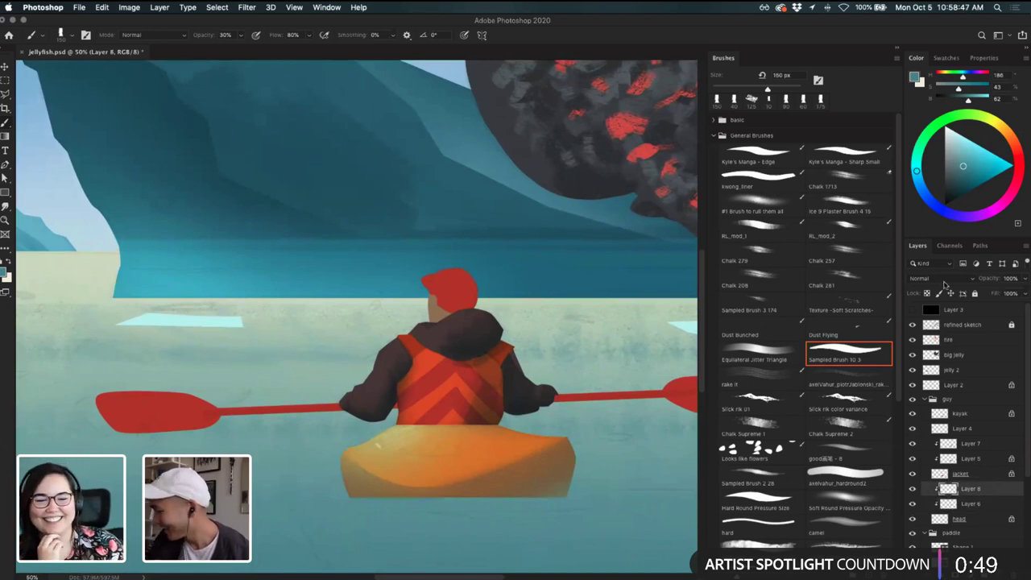
# - Set the new clipped layer's blend mode to Multiply and its opacity to 33%
pyautogui.click(938, 278)
pyautogui.click(934, 307)
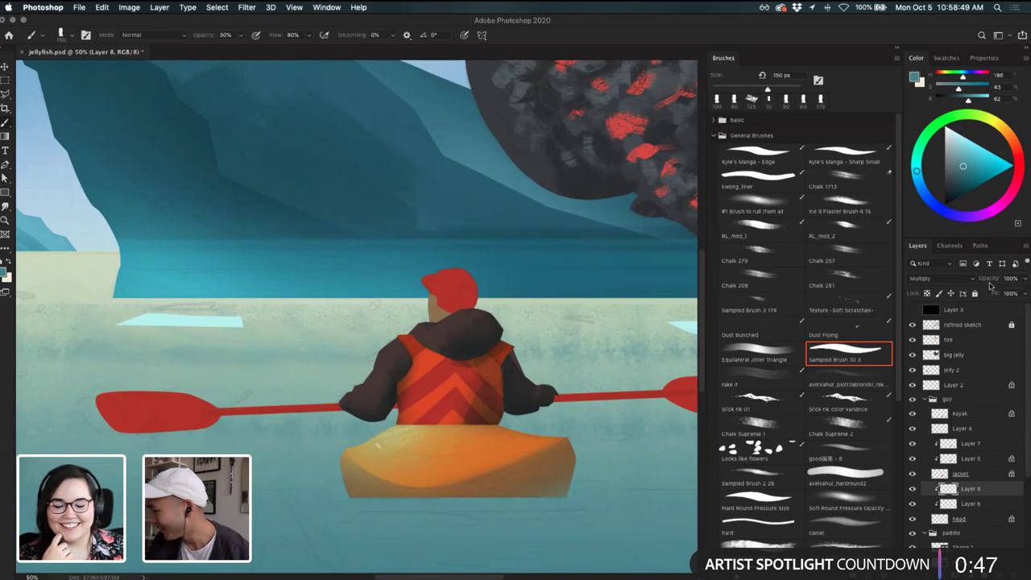
pyautogui.moveTo(990, 286); pyautogui.dragTo(984, 281)
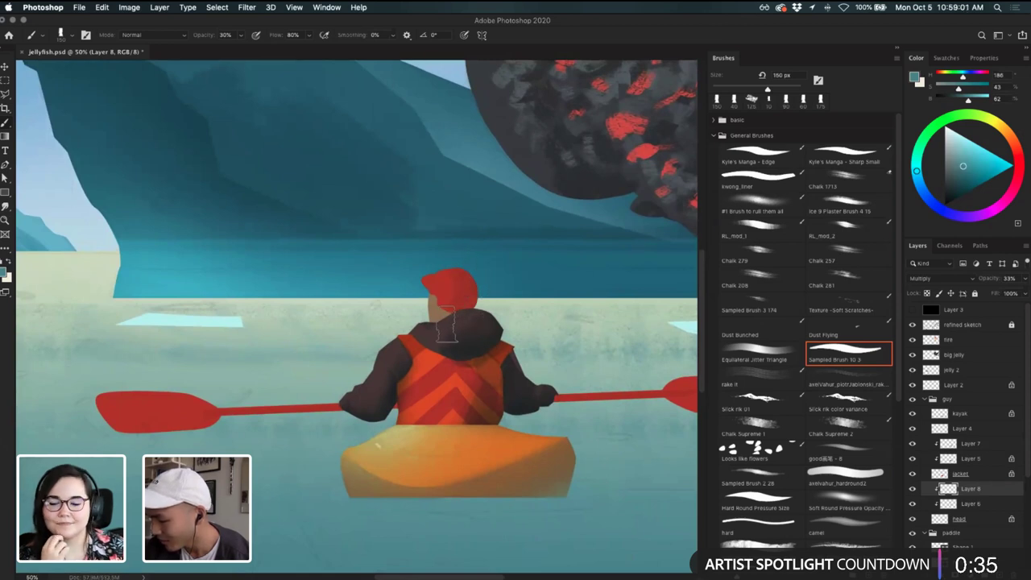
# - Reduce the brush to 25 px and paint shadow on the head beneath the red cap
pyautogui.press('[')
pyautogui.press('[')
pyautogui.press('[')
pyautogui.press('[')
pyautogui.press('[')
pyautogui.press('[')
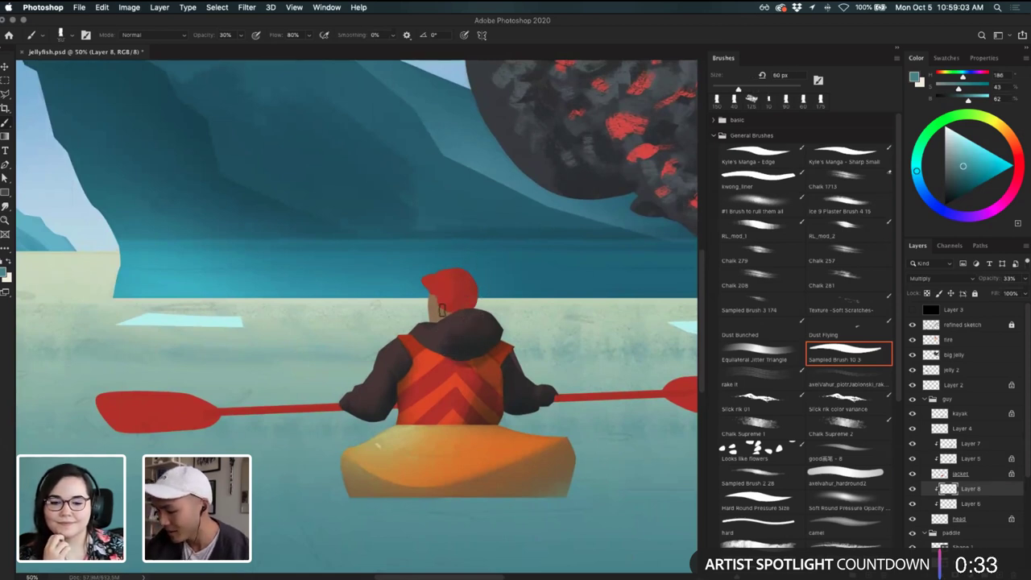
pyautogui.press('[')
pyautogui.press('[')
pyautogui.press('[')
pyautogui.press('[')
pyautogui.moveTo(467, 311); pyautogui.dragTo(453, 314)
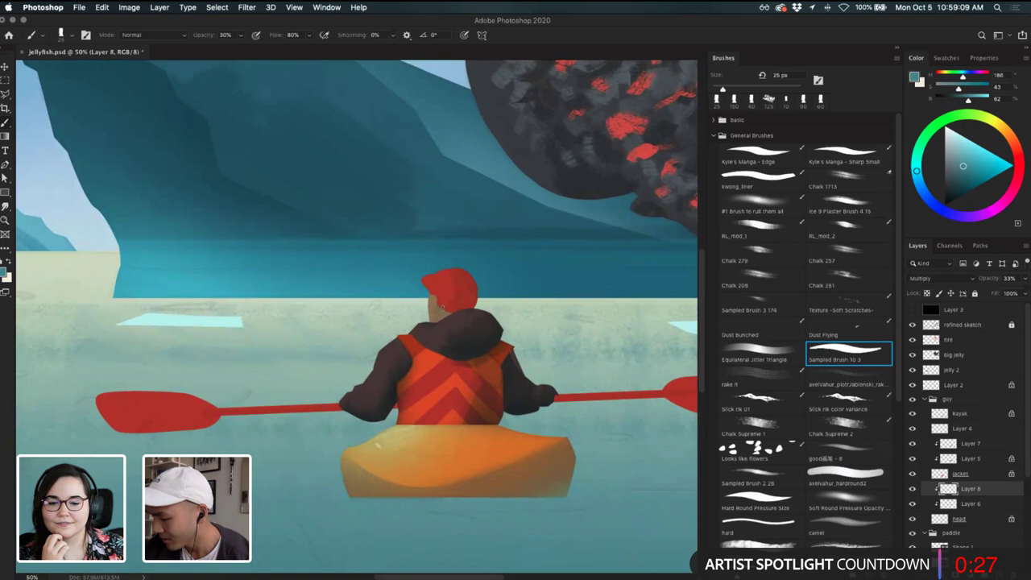
# - Choose the Hard Round Pressure Size brush from the basic set and sample the cap's red
pyautogui.click(731, 137)
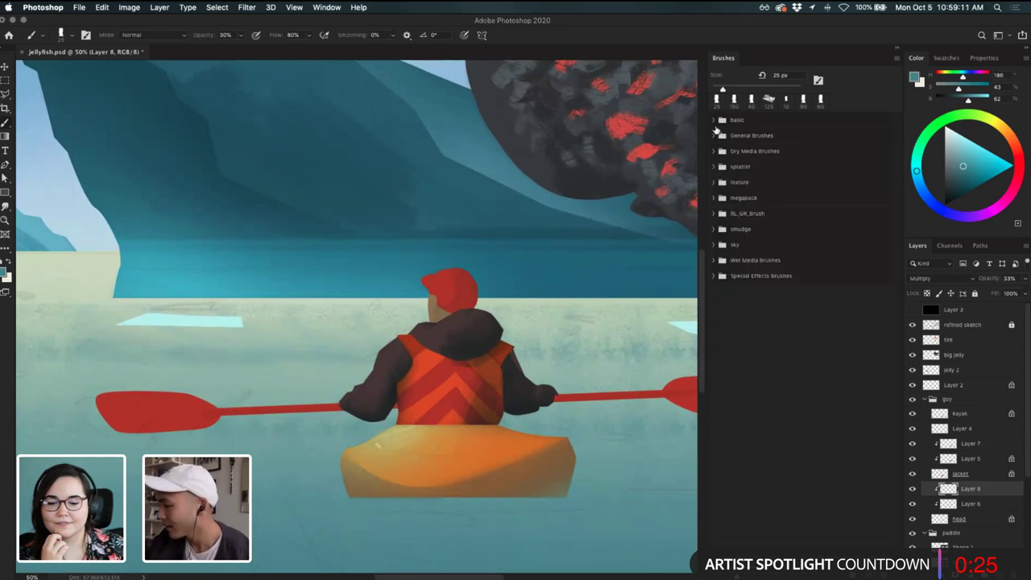
pyautogui.click(739, 119)
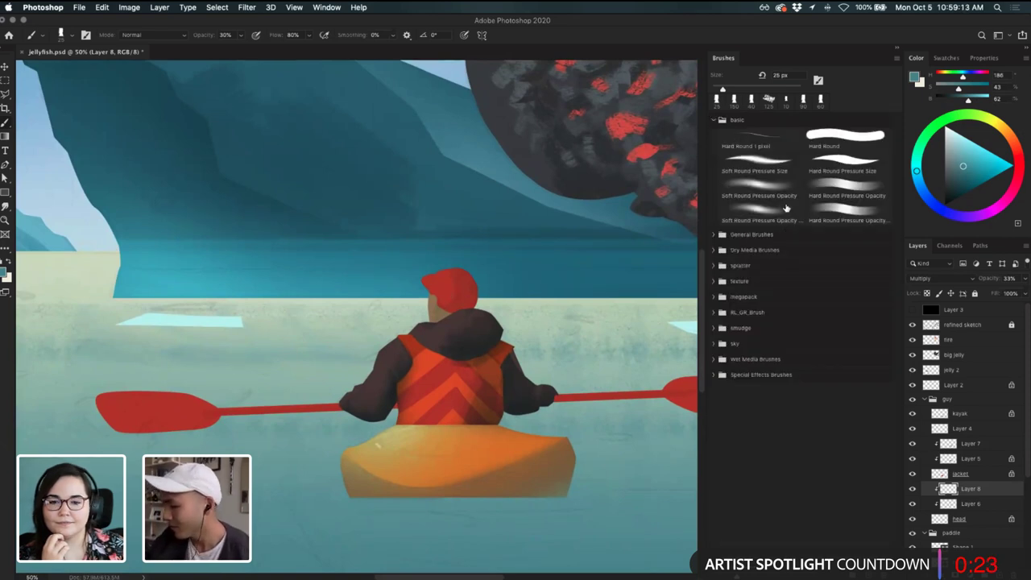
pyautogui.click(775, 168)
pyautogui.click(838, 165)
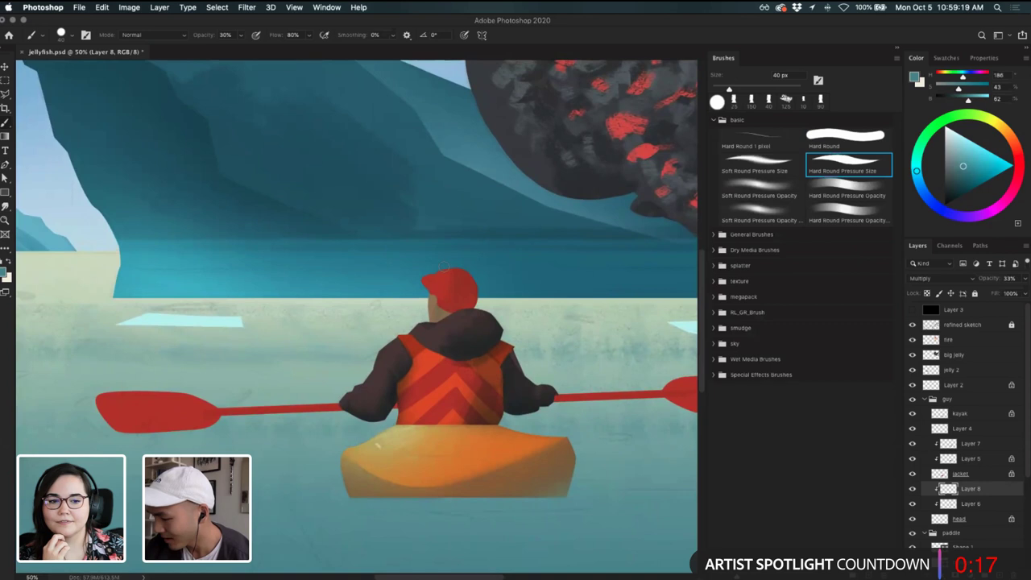
pyautogui.keyDown('alt'); pyautogui.click(451, 284); pyautogui.keyUp('alt')
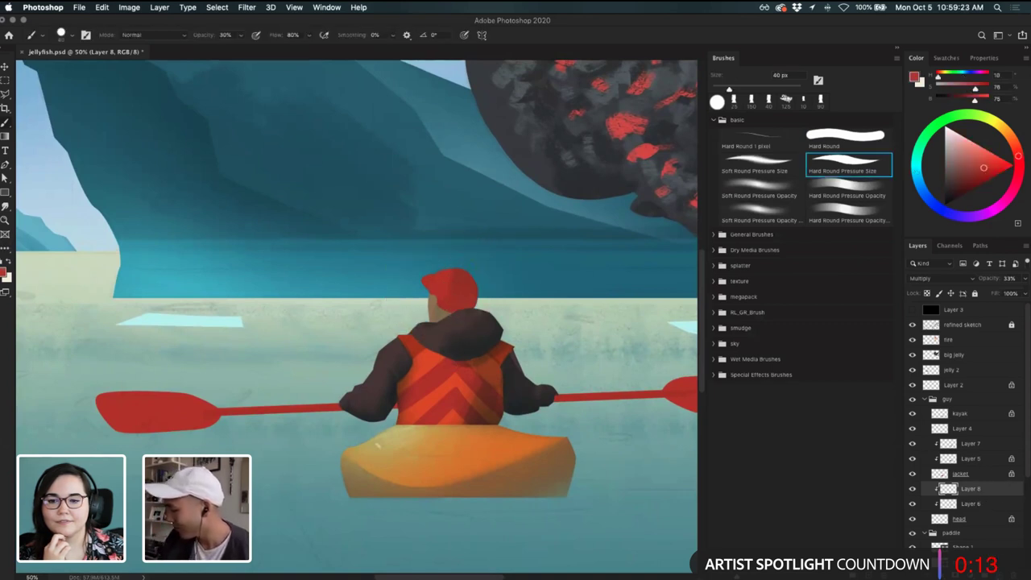
# - Add another clipped layer above Layer 8 and set the foreground colour to light orange eca582
pyautogui.press('super+shift+alt+n')
pyautogui.keyDown('alt'); pyautogui.click(987, 495); pyautogui.keyUp('alt')
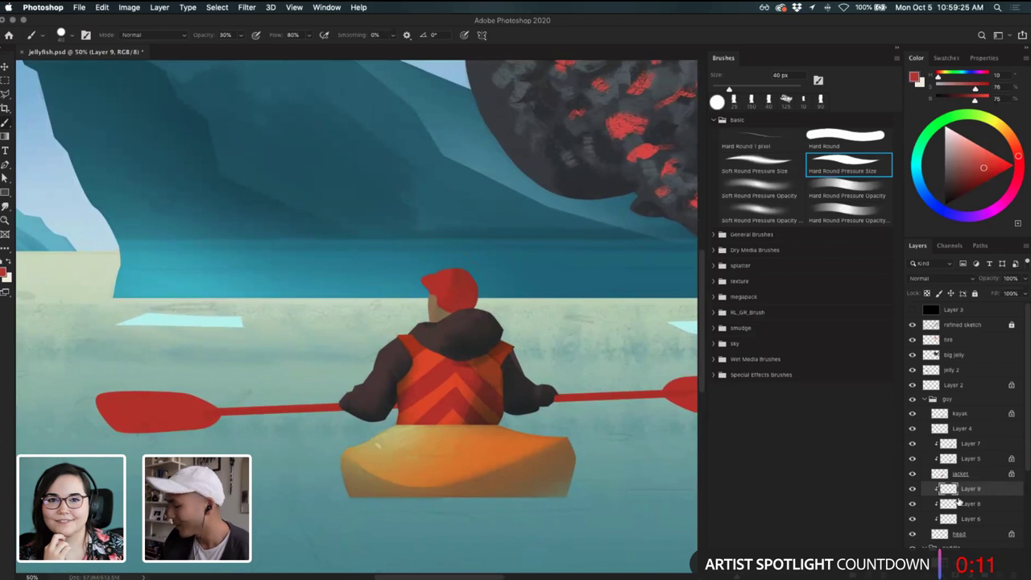
pyautogui.click(7, 273)
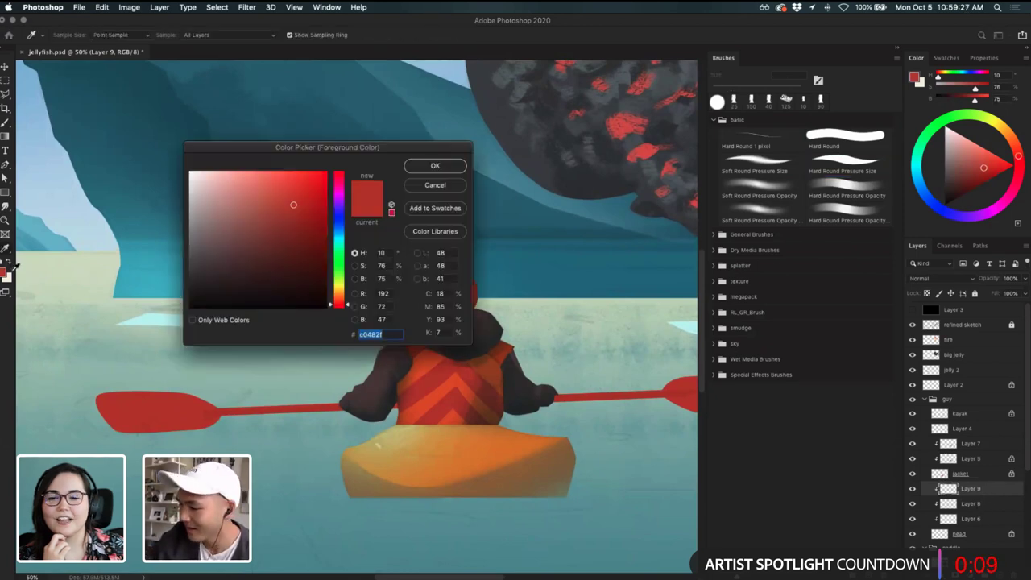
pyautogui.click(270, 194)
pyautogui.click(450, 170)
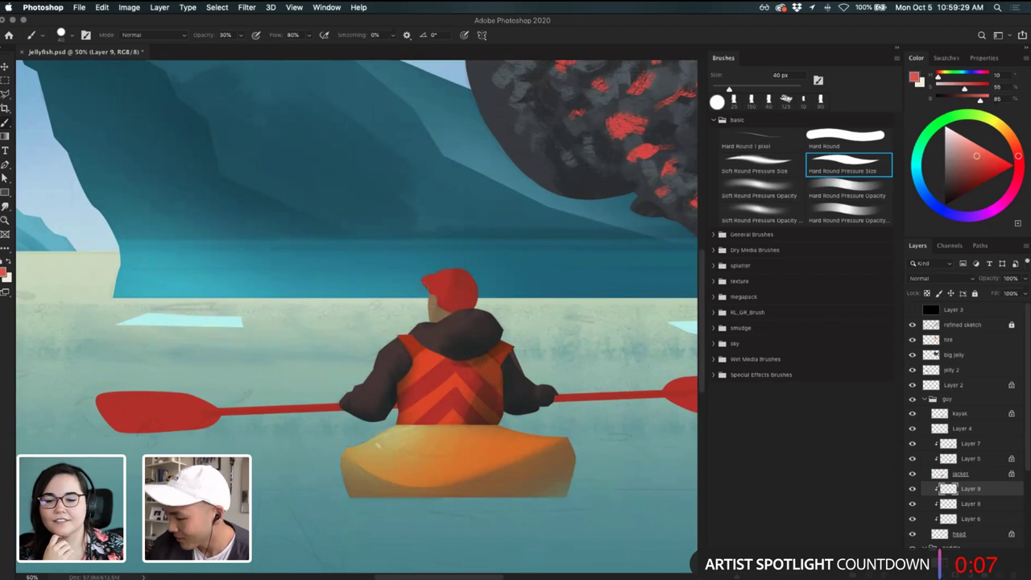
pyautogui.click(7, 272)
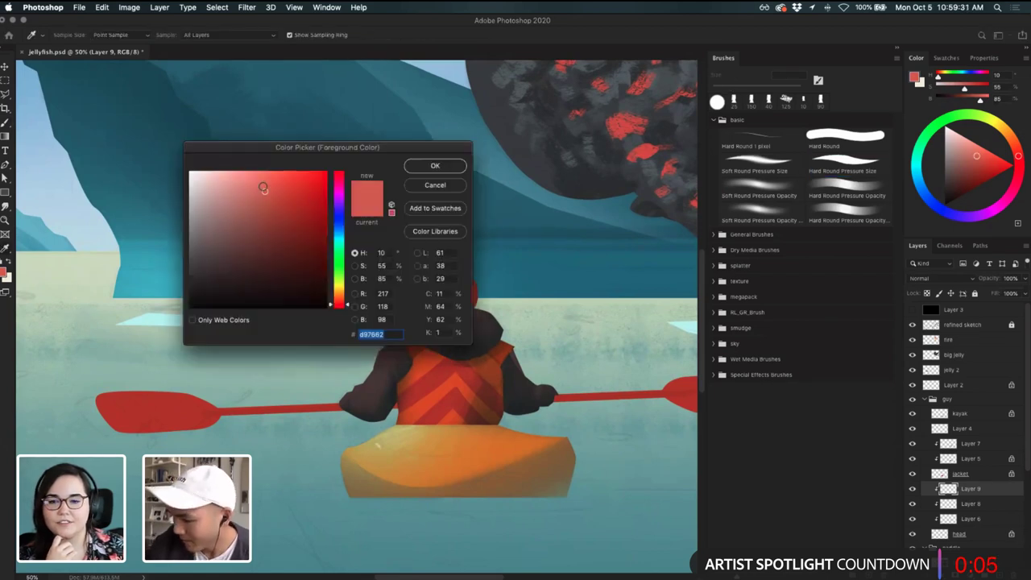
pyautogui.moveTo(262, 187); pyautogui.dragTo(250, 181)
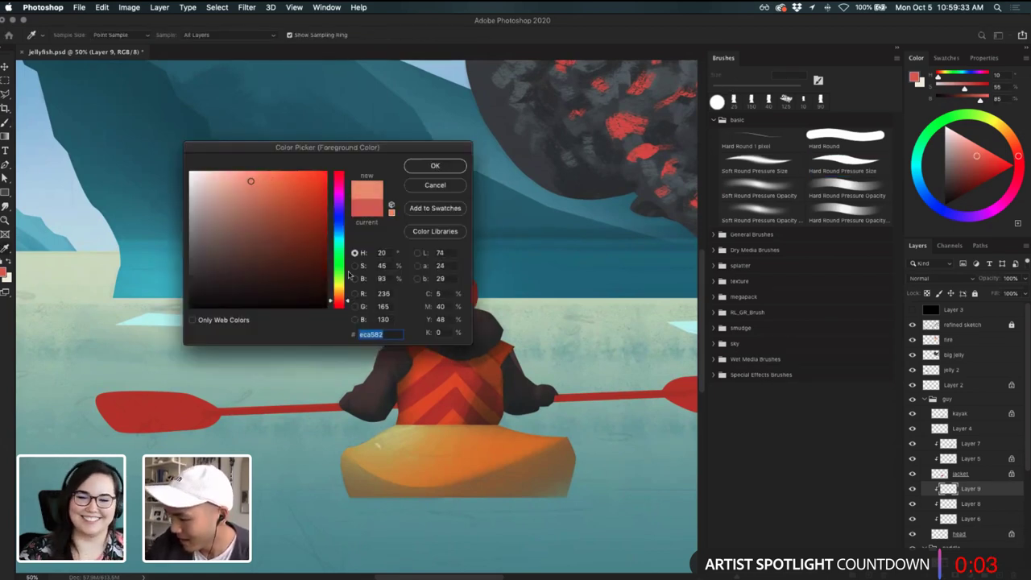
pyautogui.click(447, 164)
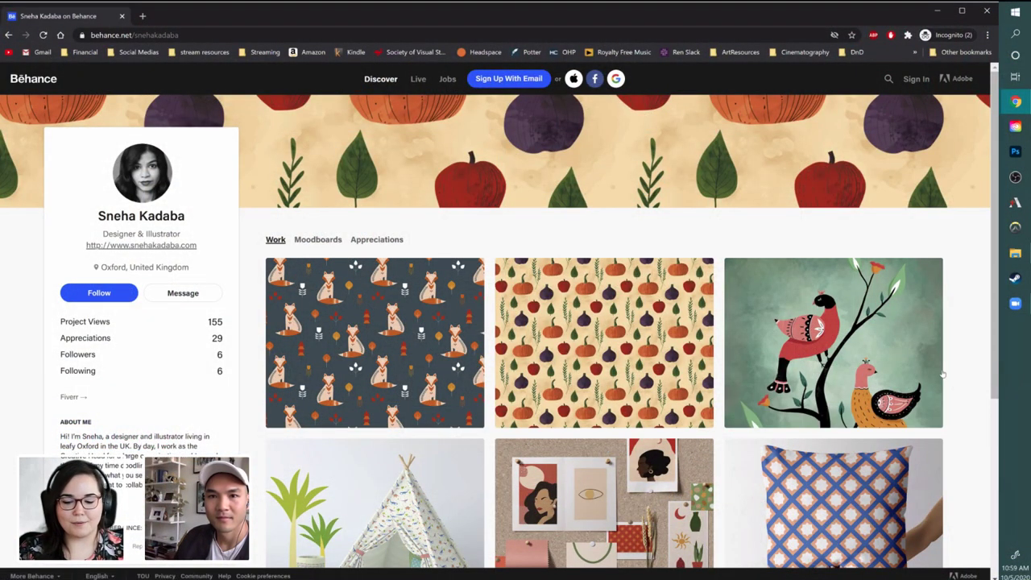
# - Browse the artist's work on Behance in the browser and open the Patterns | Foxes in autumn project
pyautogui.scroll(-1, 961, 371)
pyautogui.scroll(-1, 961, 372)
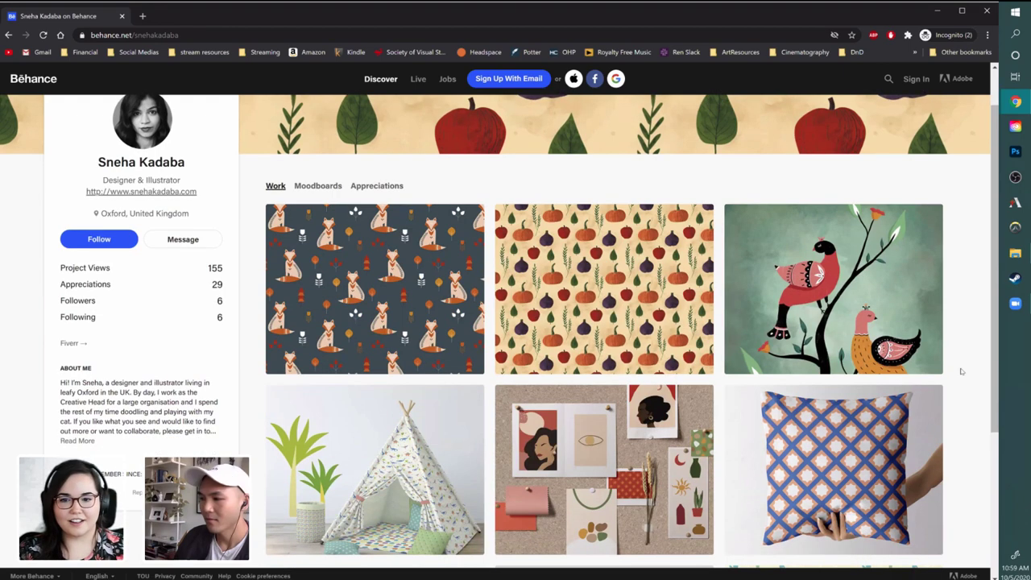
pyautogui.click(391, 280)
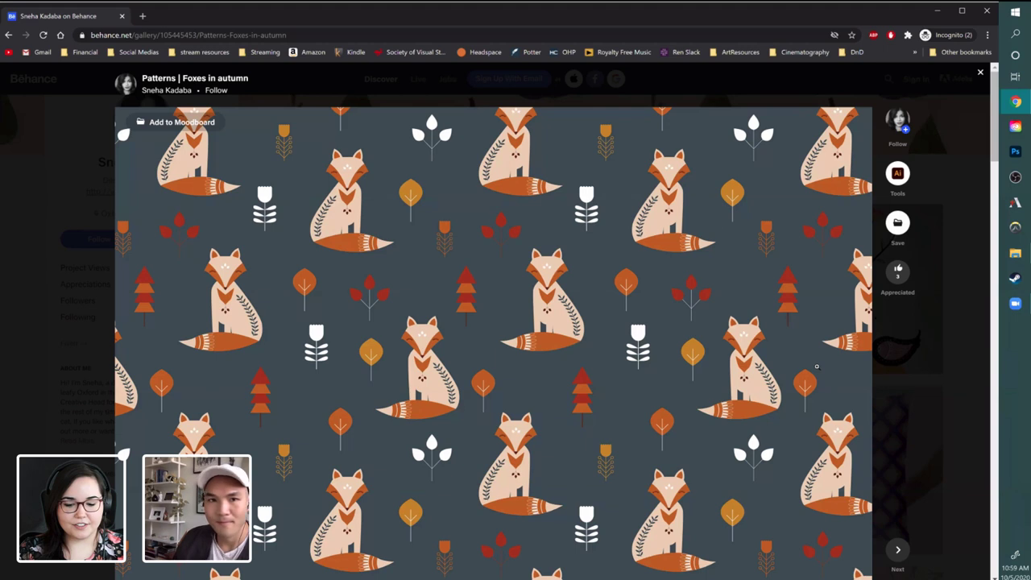
# - Examine the Foxes in autumn pattern with its description, cushion and tote bag mockups, and return to the artist's profile
pyautogui.scroll(-3, 813, 362)
pyautogui.scroll(1, 819, 360)
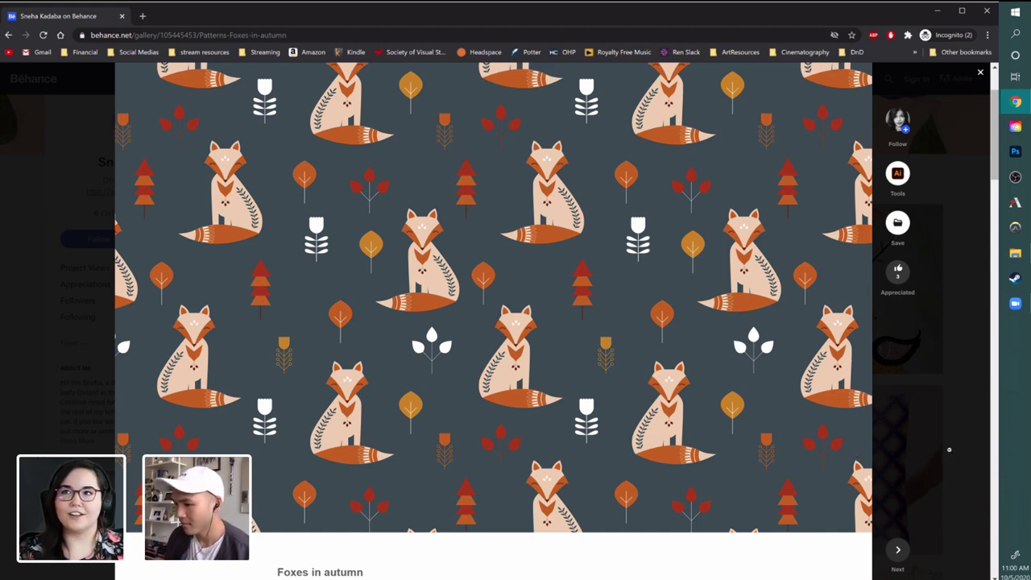
pyautogui.scroll(-5, 693, 429)
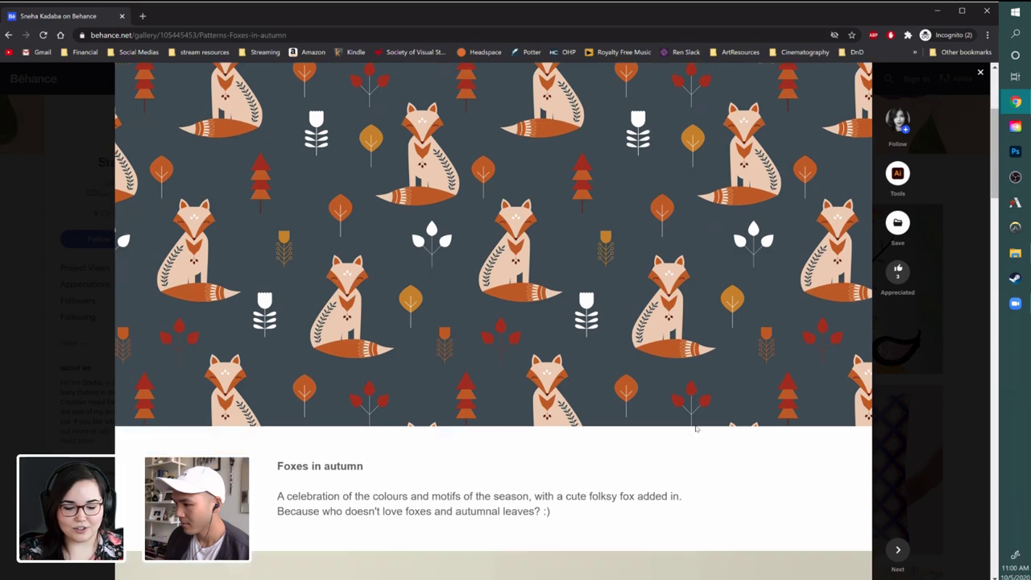
pyautogui.scroll(-1, 757, 410)
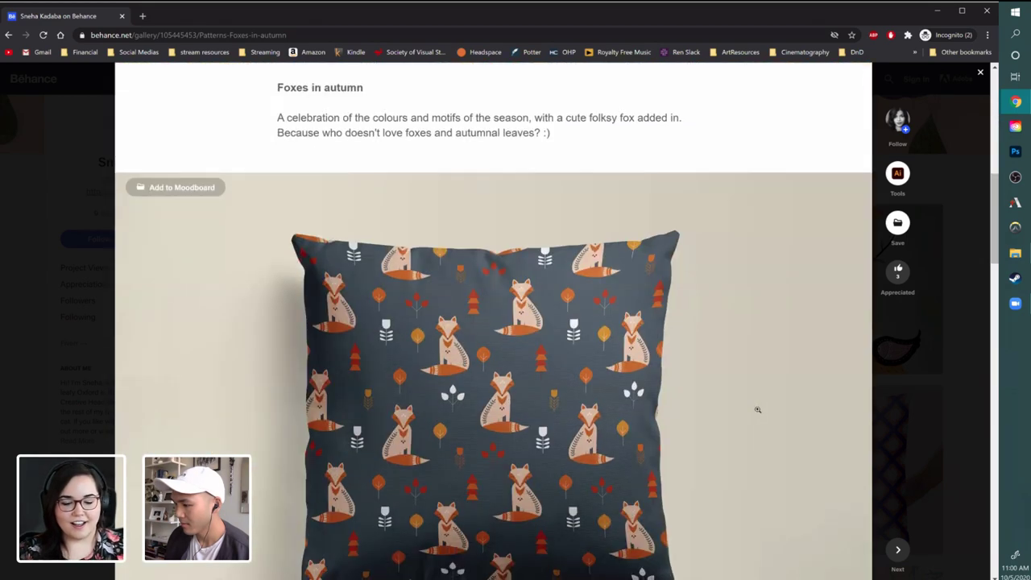
pyautogui.scroll(-1, 758, 408)
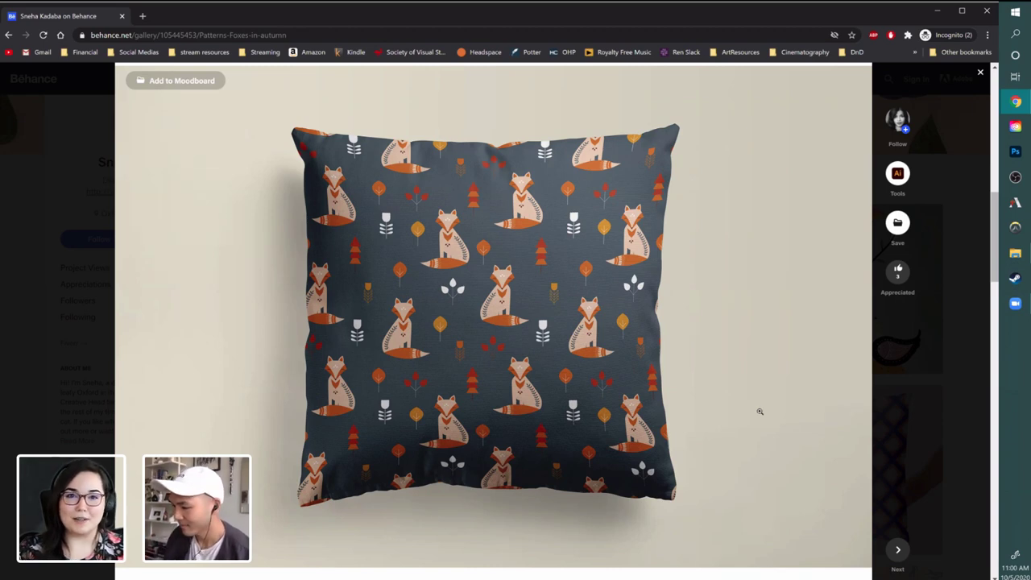
pyautogui.scroll(-4, 759, 410)
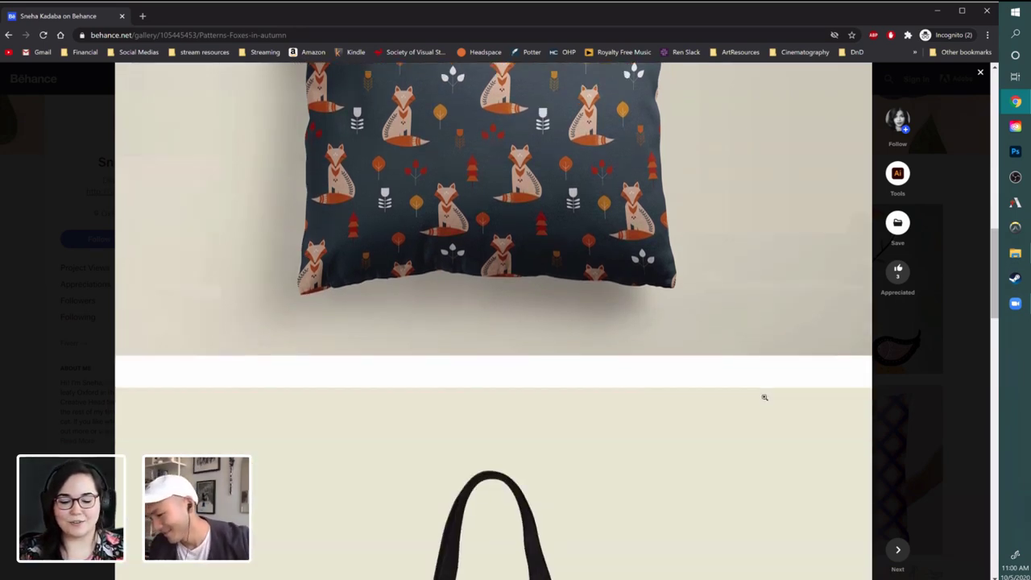
pyautogui.scroll(-5, 764, 396)
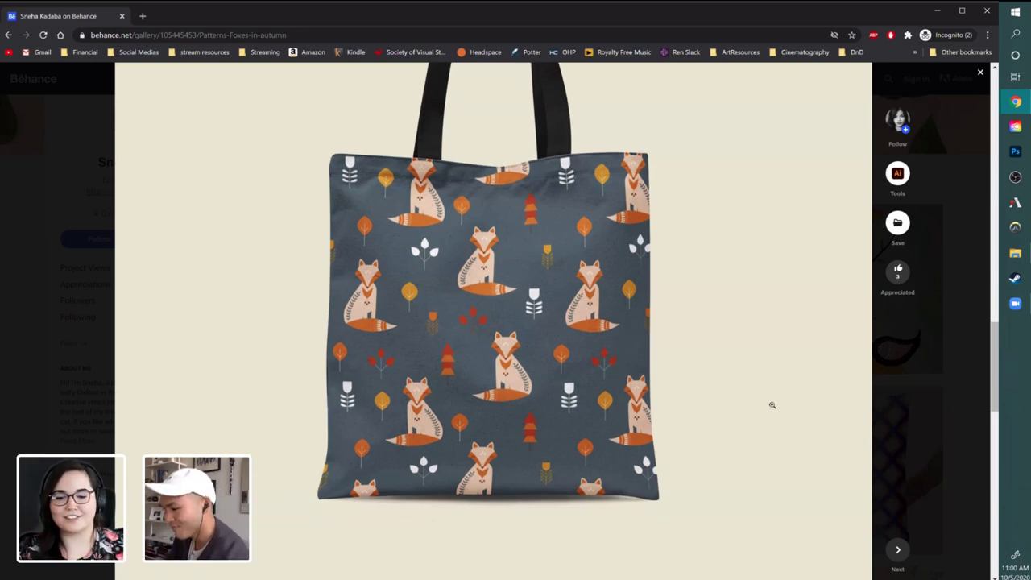
pyautogui.scroll(-7, 772, 351)
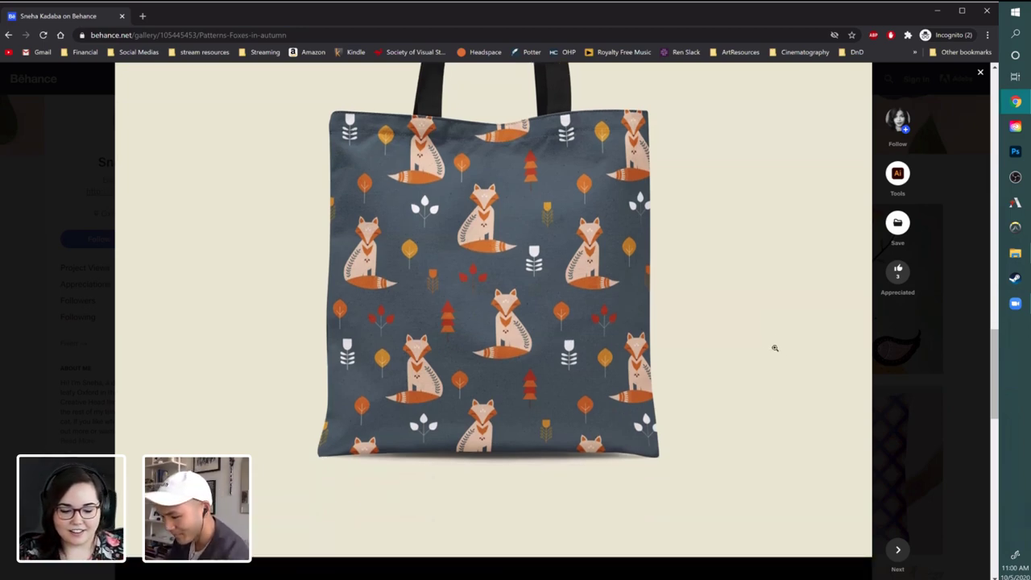
pyautogui.scroll(15, 775, 351)
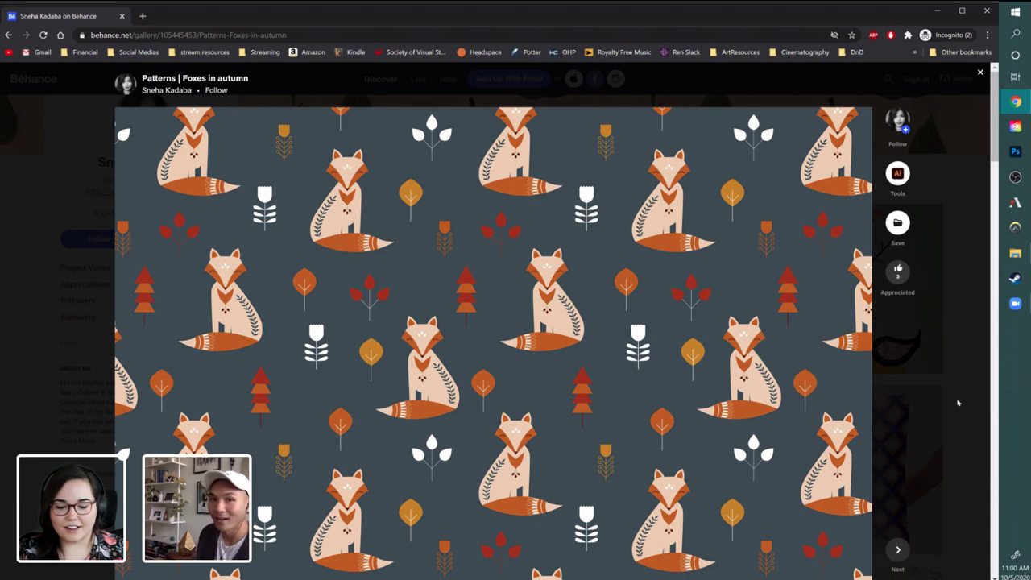
pyautogui.click(958, 403)
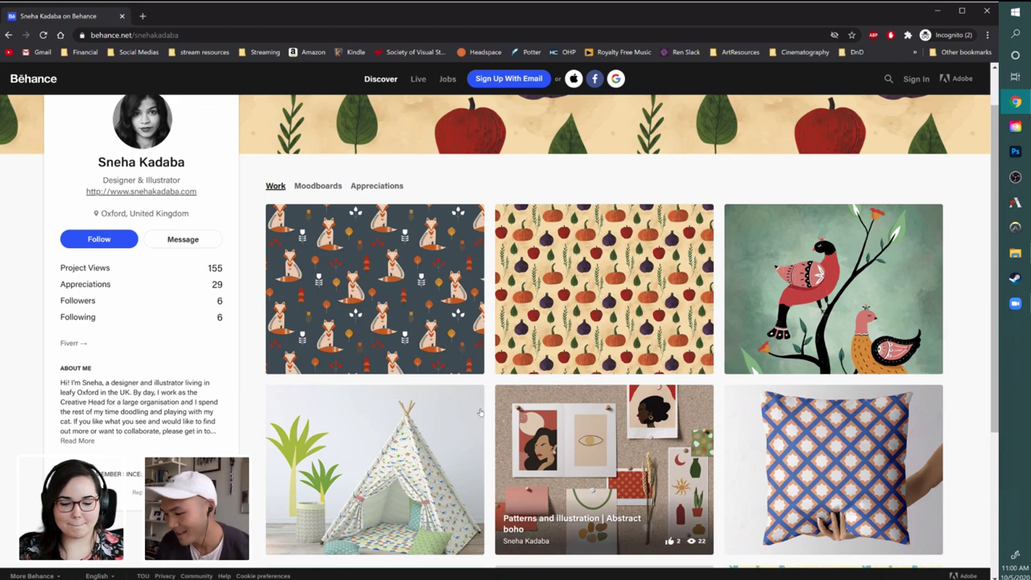
# - Open the Patterns | Autumn harvest fruit and vegetables project and view its repeating pattern
pyautogui.click(375, 288)
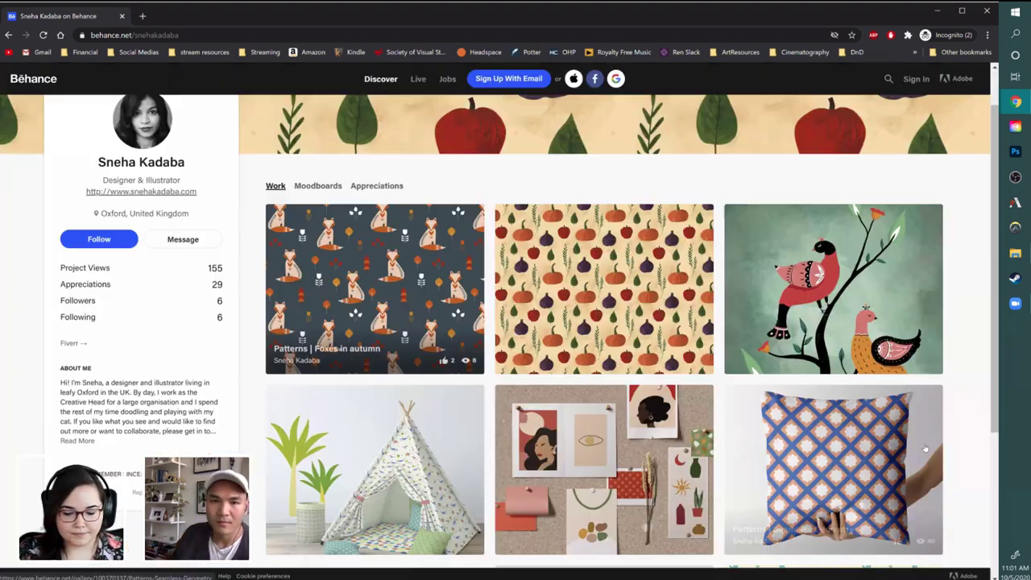
pyautogui.click(922, 445)
pyautogui.click(618, 296)
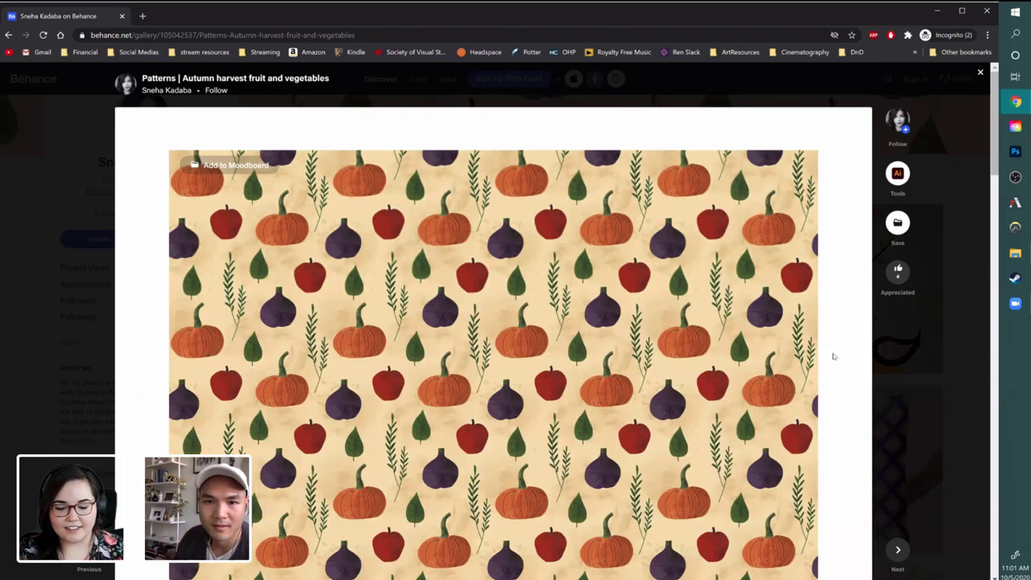
pyautogui.scroll(-1, 834, 356)
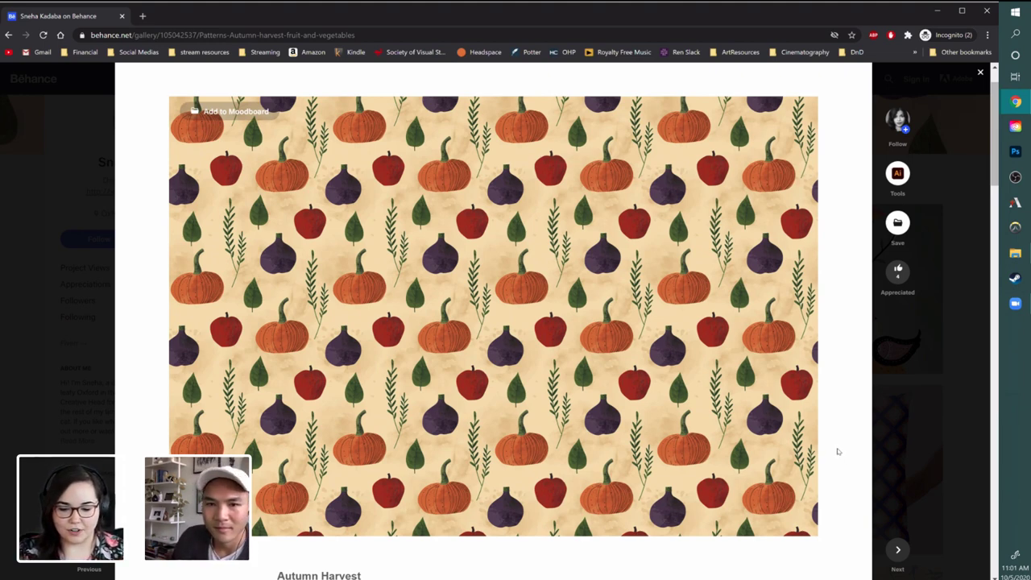
pyautogui.scroll(-2, 838, 448)
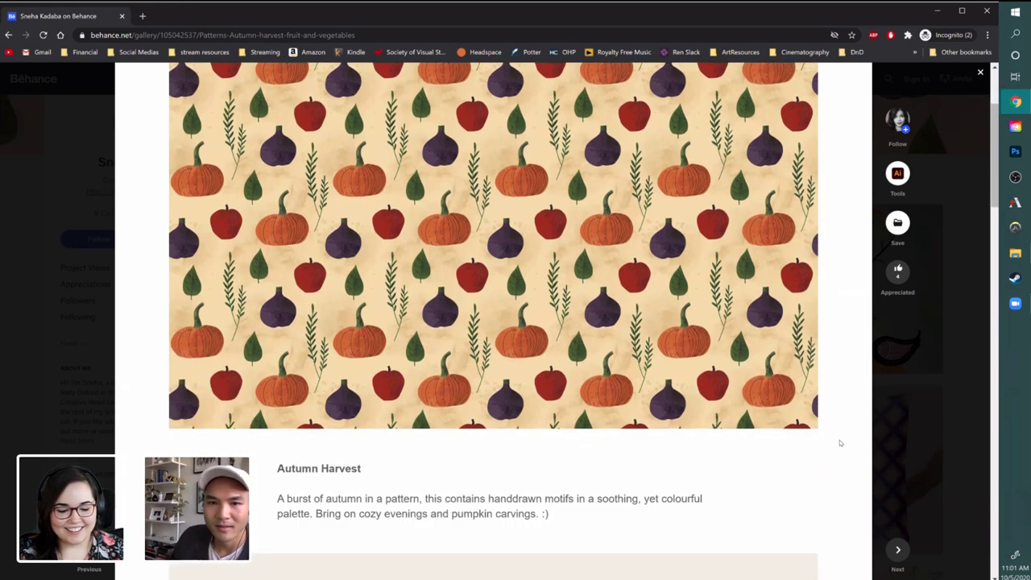
pyautogui.scroll(-3, 840, 441)
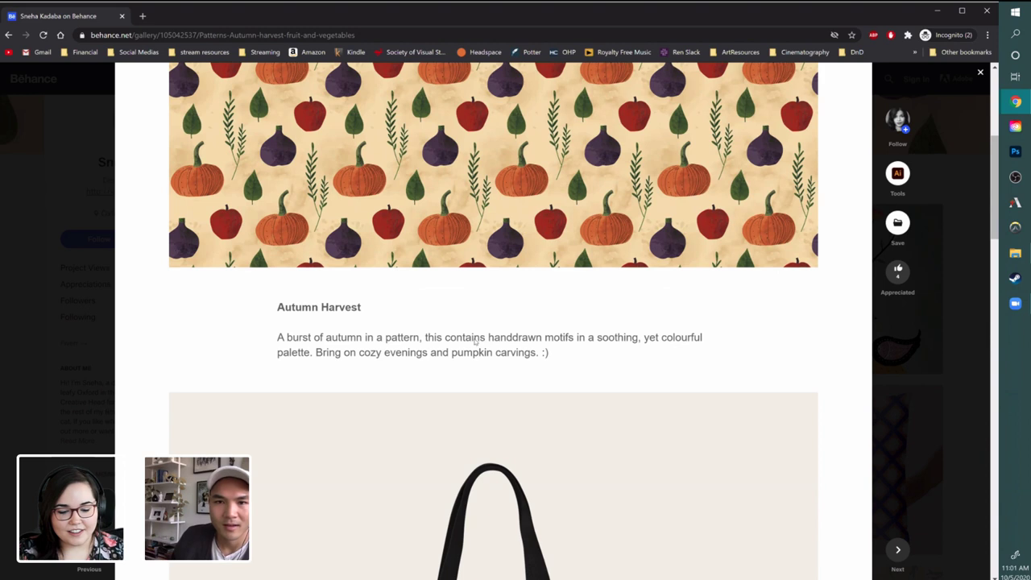
# - Read the Autumn Harvest description, highlighting the wording about handdrawn motifs and pumpkin carvings
pyautogui.moveTo(478, 338); pyautogui.dragTo(662, 350)
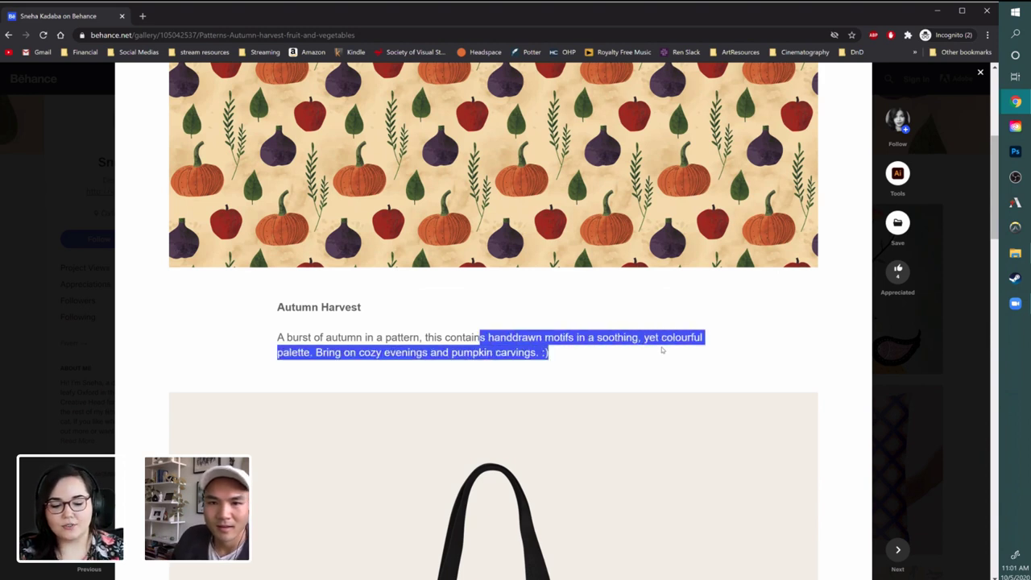
pyautogui.click(608, 360)
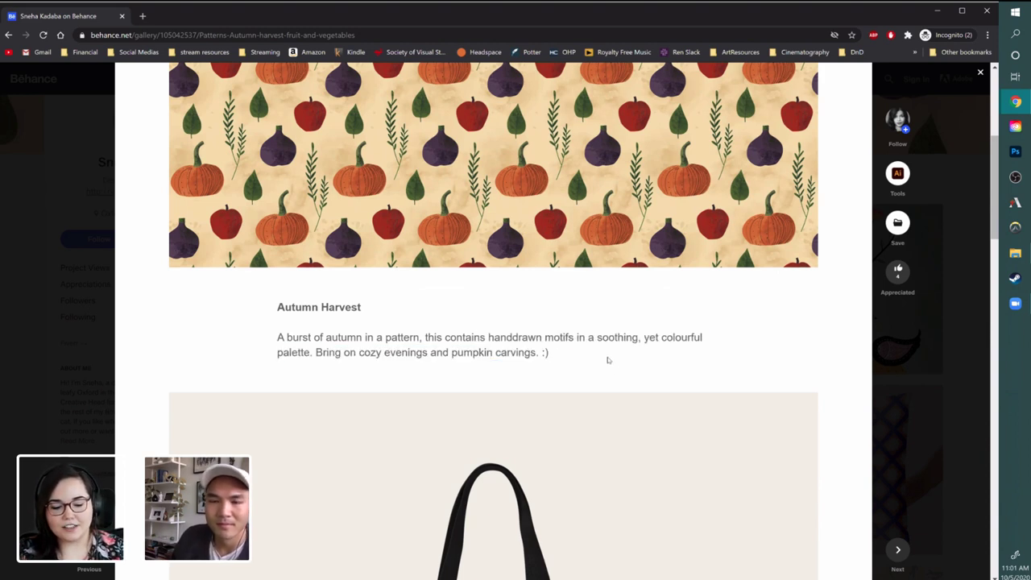
pyautogui.moveTo(451, 352); pyautogui.dragTo(563, 352)
pyautogui.click(566, 353)
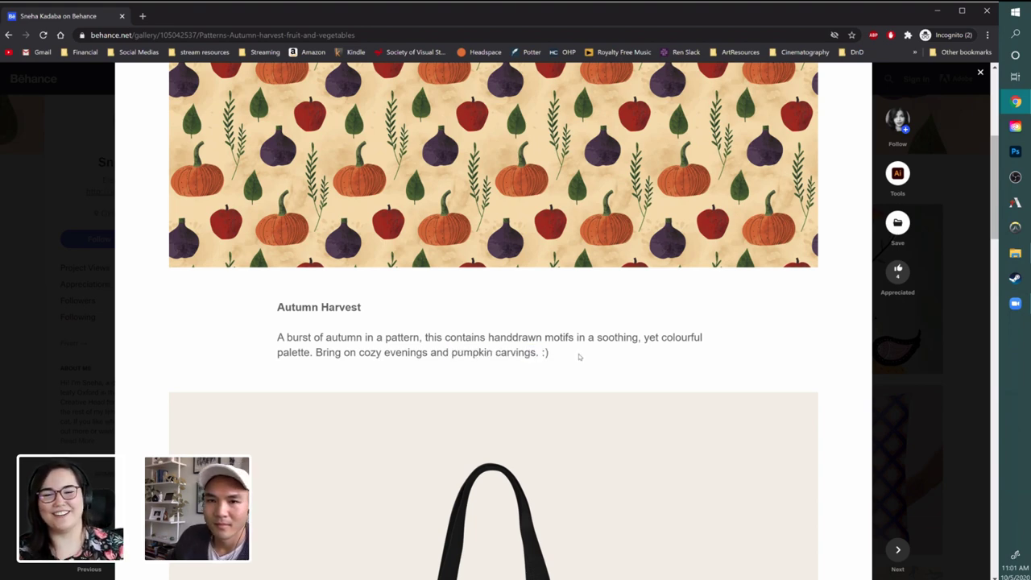
# - Examine the harvest tote bag mockup, the individual motifs and the project details, and close the project
pyautogui.scroll(-4, 578, 355)
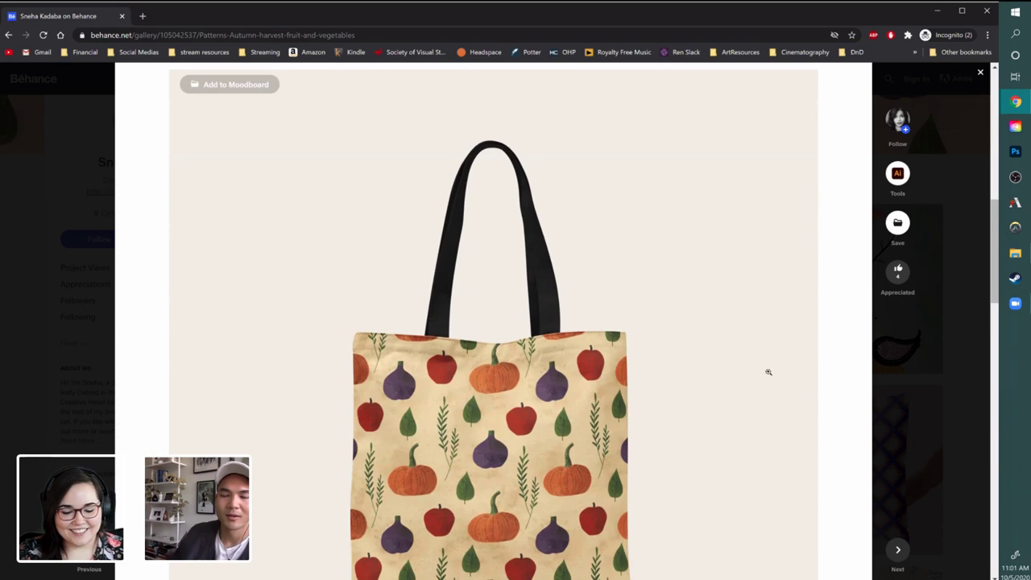
pyautogui.scroll(-1, 752, 369)
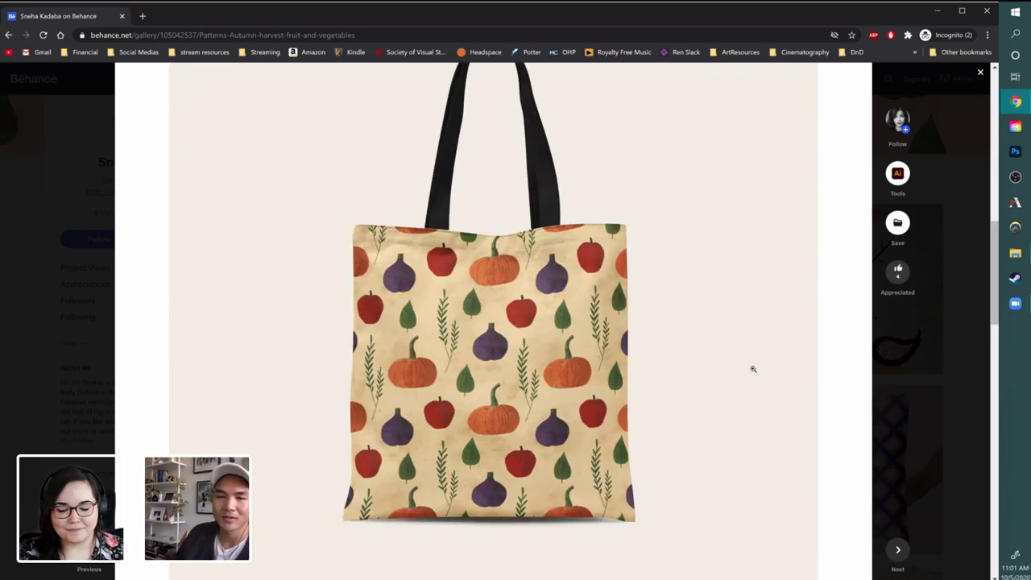
pyautogui.scroll(-5, 753, 369)
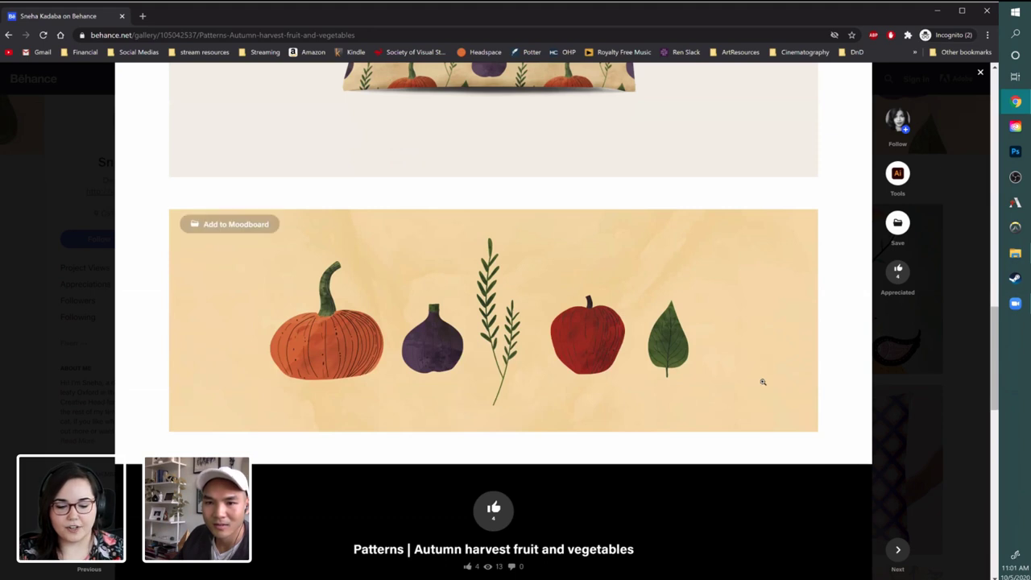
pyautogui.scroll(-1, 711, 405)
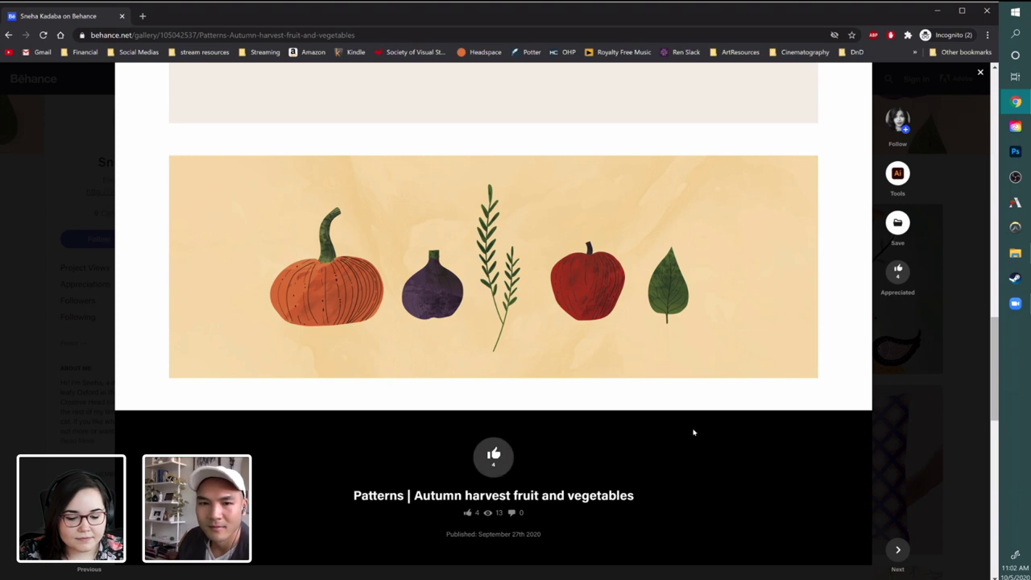
pyautogui.scroll(-1, 697, 431)
pyautogui.scroll(-5, 771, 410)
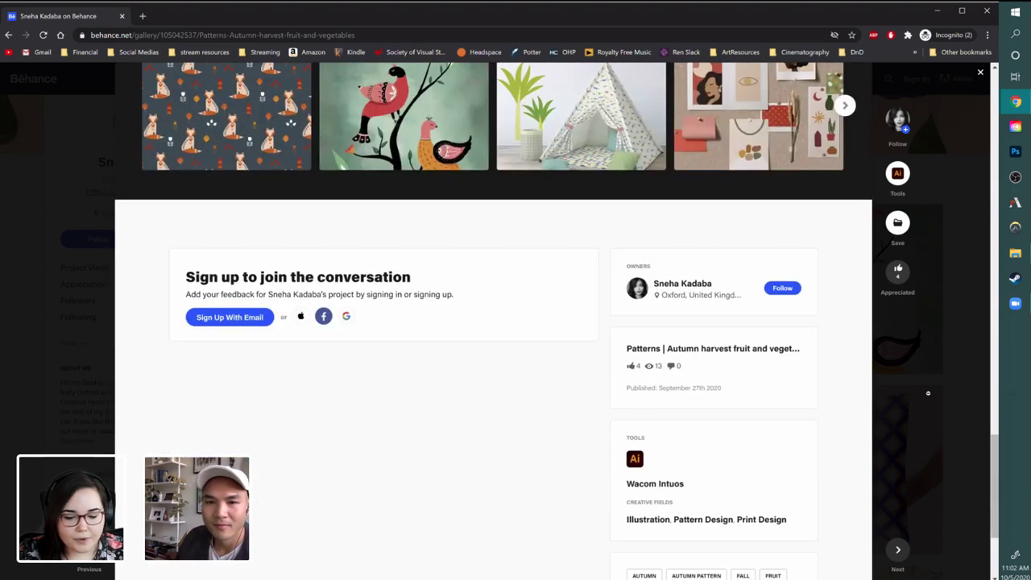
pyautogui.click(929, 397)
# - Open the Folksy colourful birds project and examine the full illustration of the two birds on the tree
pyautogui.click(879, 290)
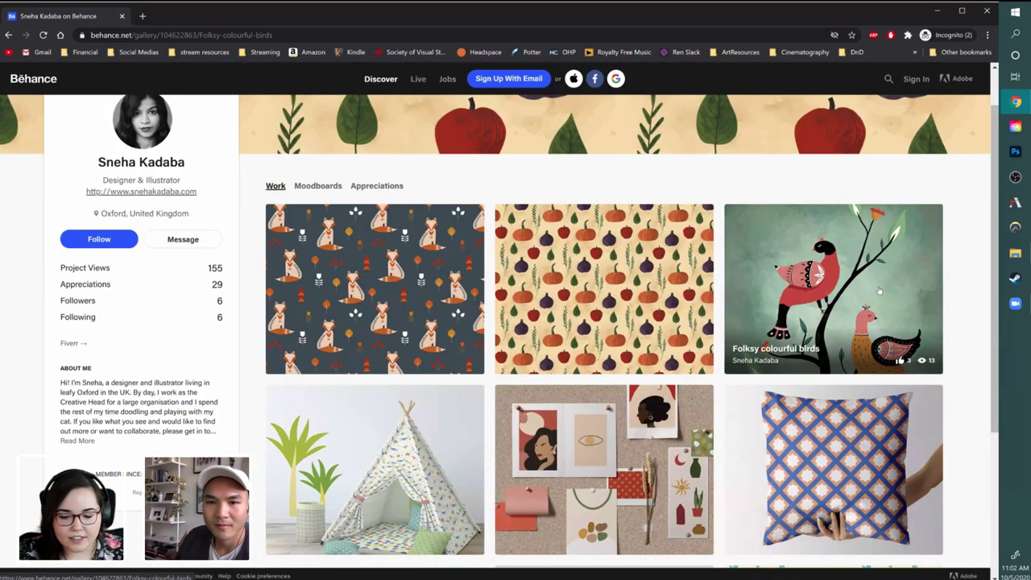
pyautogui.scroll(-7, 846, 308)
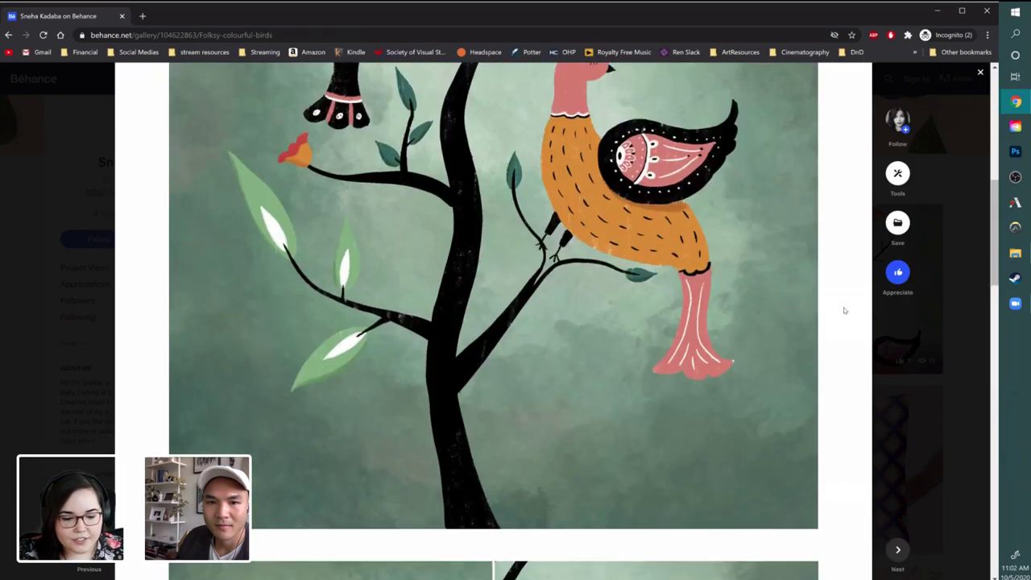
pyautogui.scroll(7, 842, 311)
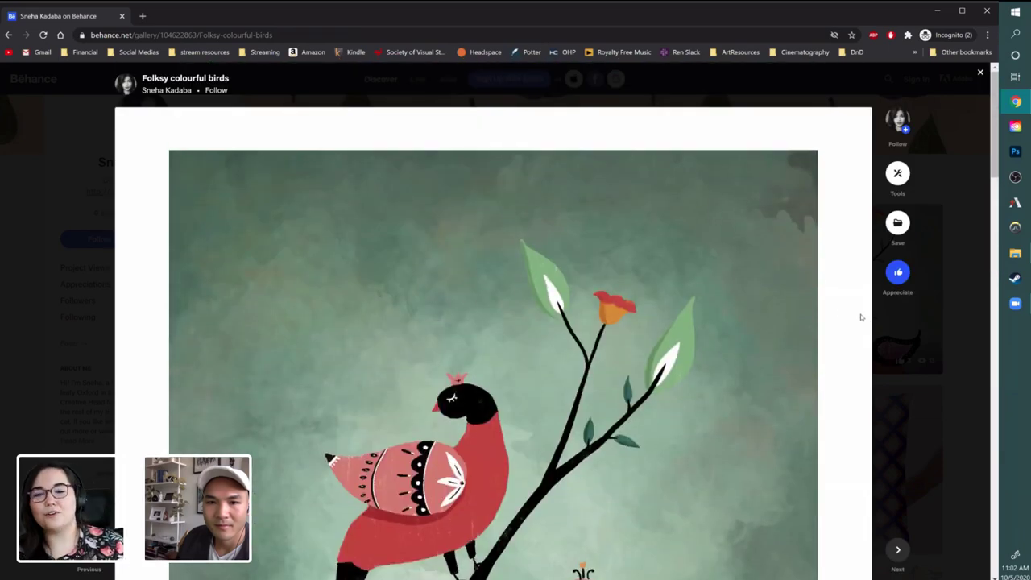
pyautogui.scroll(-1, 852, 338)
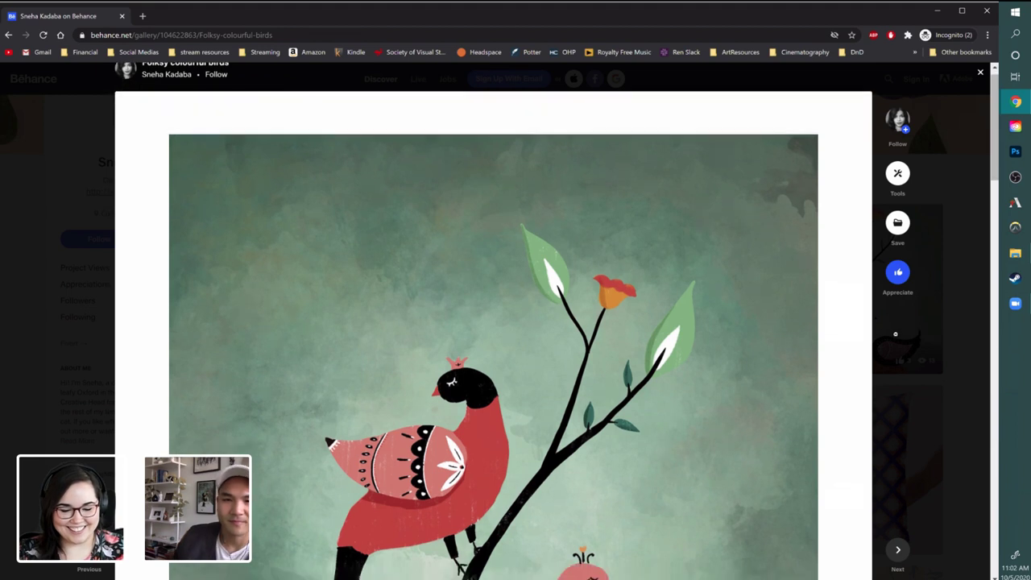
pyautogui.scroll(-3, 846, 357)
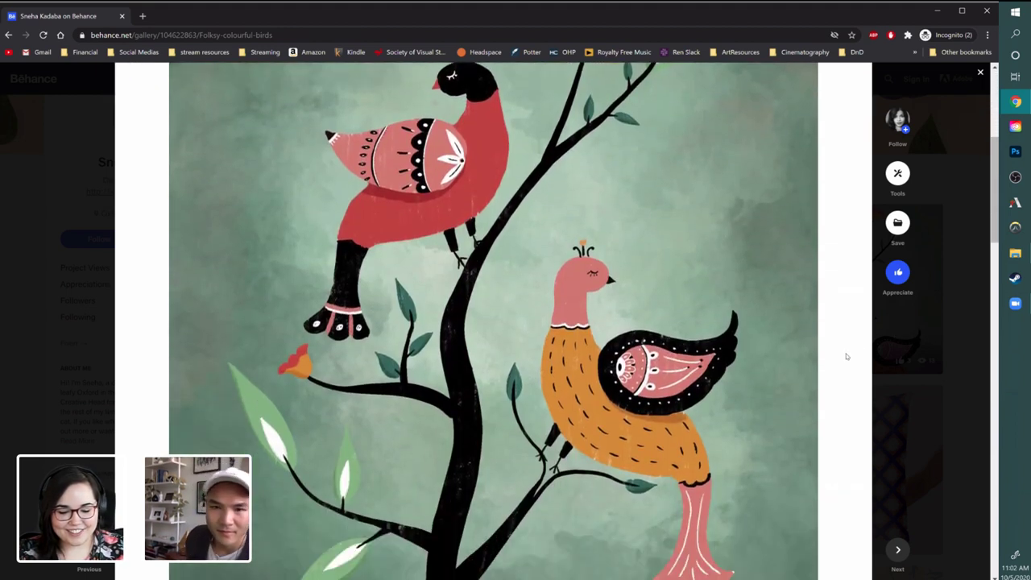
pyautogui.scroll(-1, 846, 357)
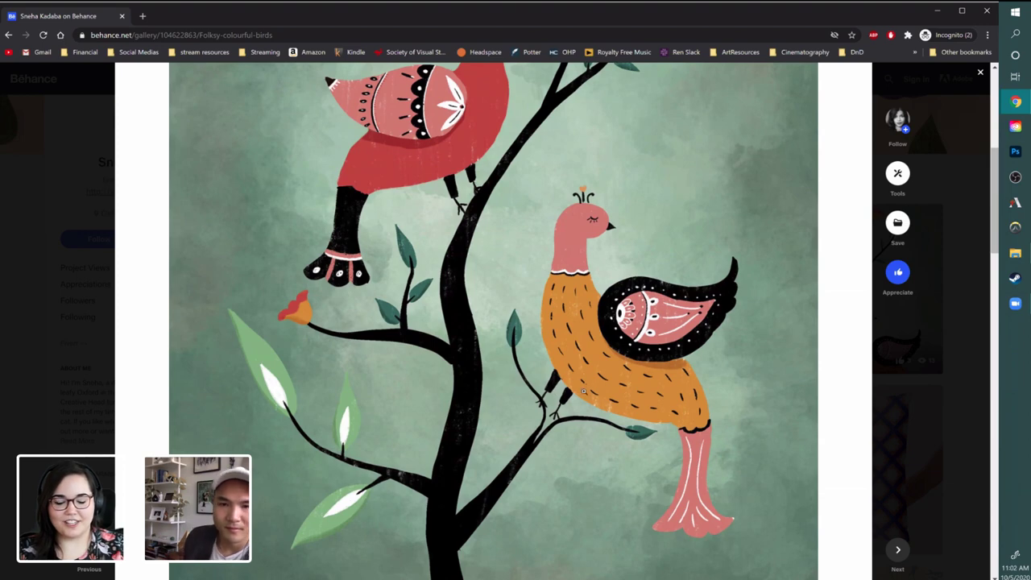
# - Examine the side-by-side close-ups of the two birds and return to the artist's list of work
pyautogui.scroll(-4, 583, 392)
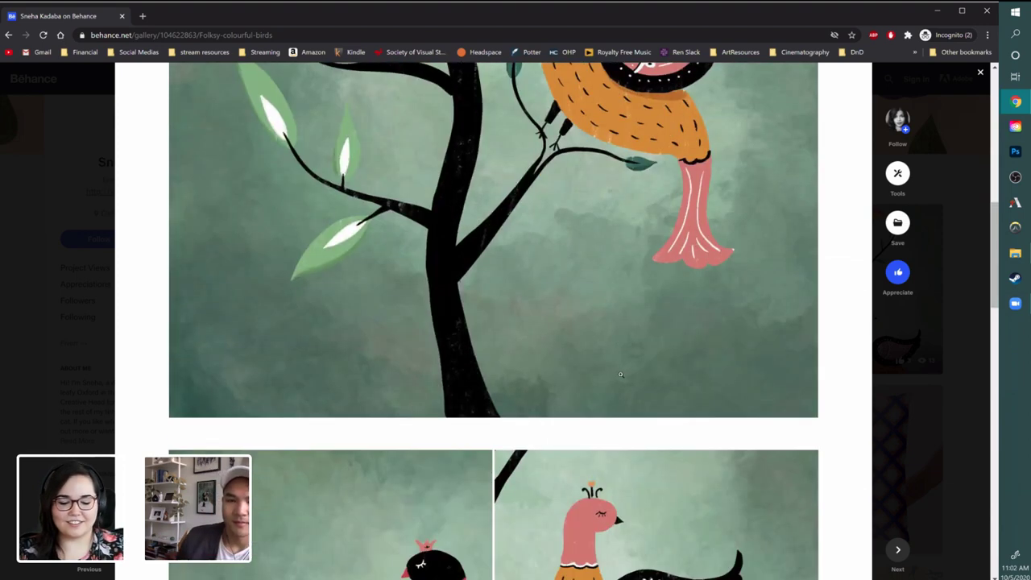
pyautogui.scroll(-4, 620, 374)
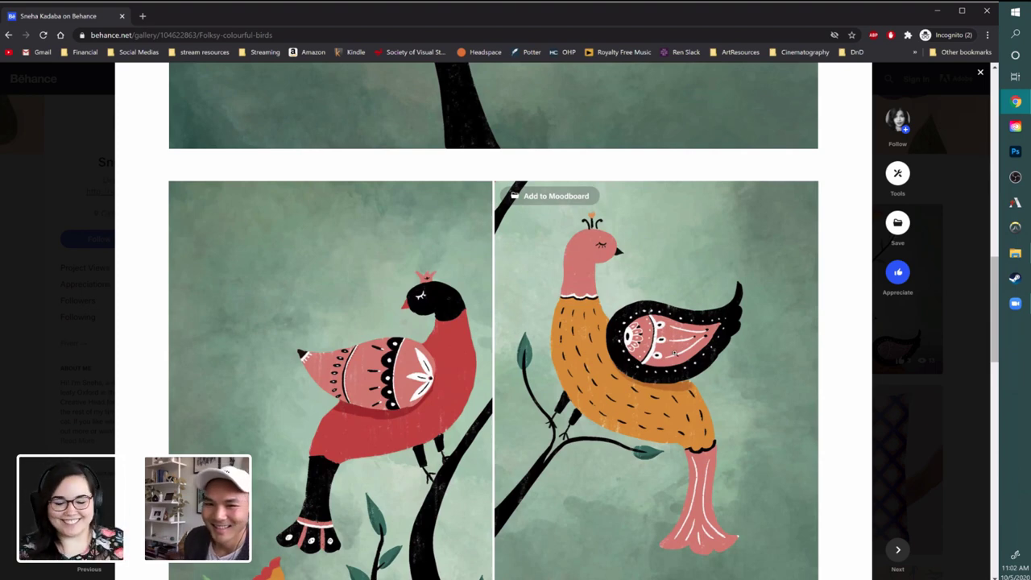
pyautogui.scroll(-5, 676, 355)
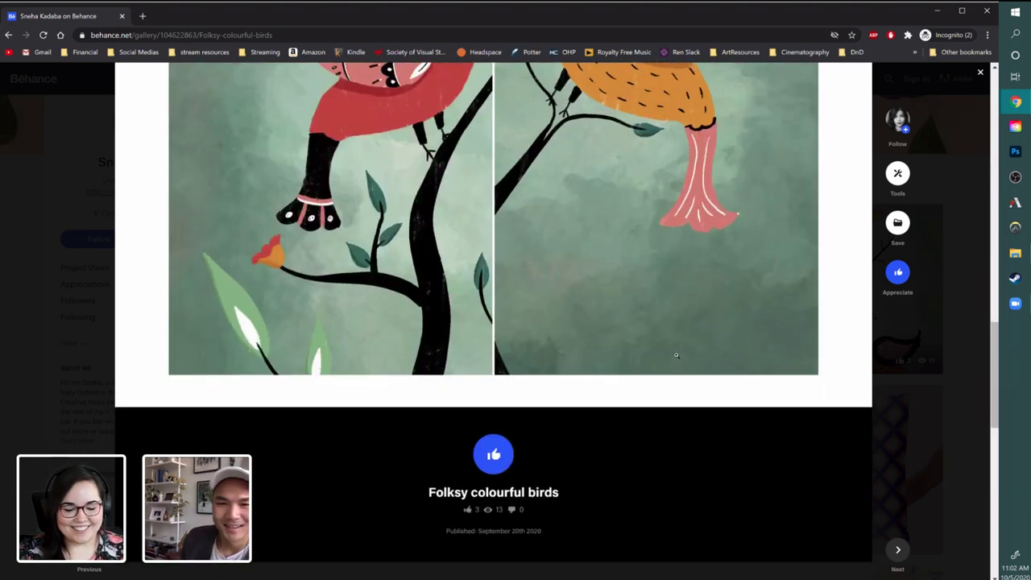
pyautogui.scroll(-3, 676, 355)
pyautogui.scroll(6, 677, 357)
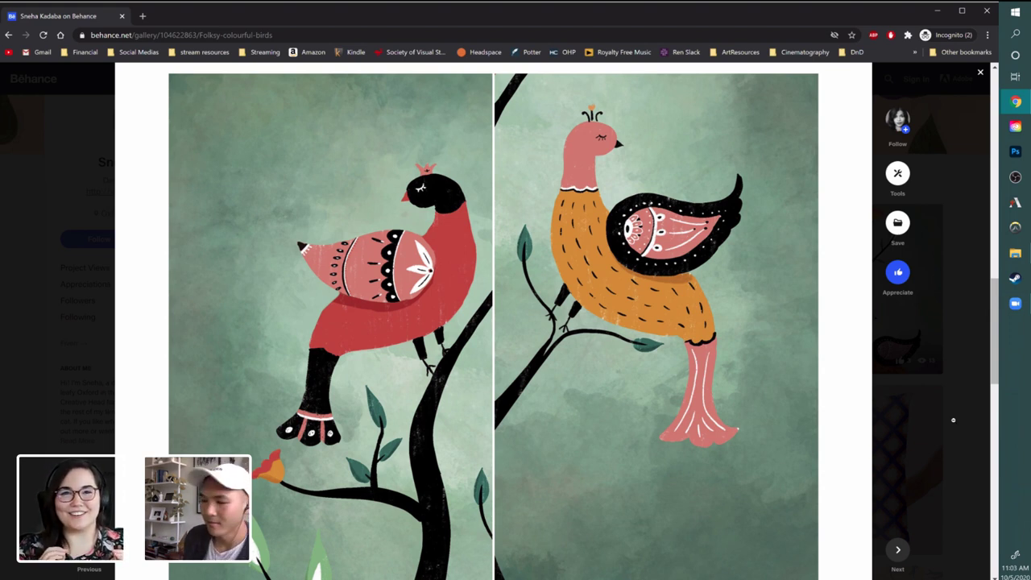
pyautogui.click(956, 421)
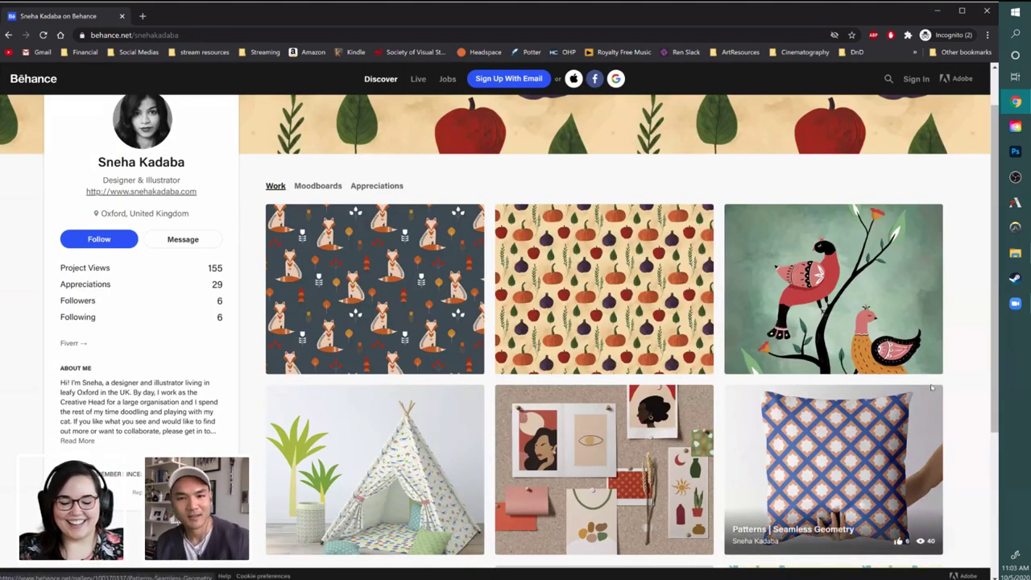
# - Open the Patterns | Fun with Dinosaurs project and view its Dino + Kids' Pattern Collection cover
pyautogui.scroll(-1, 934, 399)
pyautogui.scroll(-1, 598, 372)
pyautogui.click(390, 320)
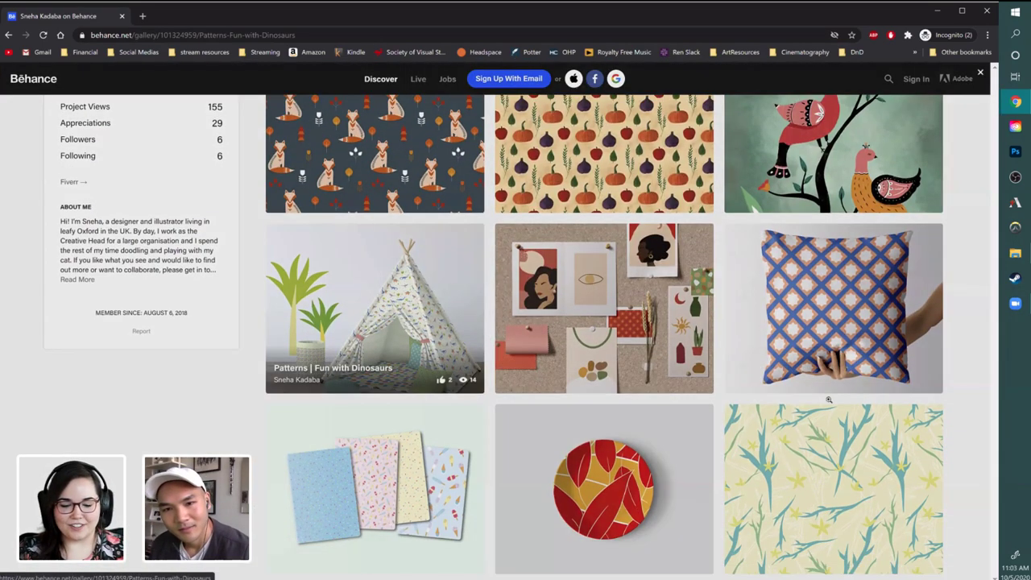
pyautogui.scroll(-1, 845, 419)
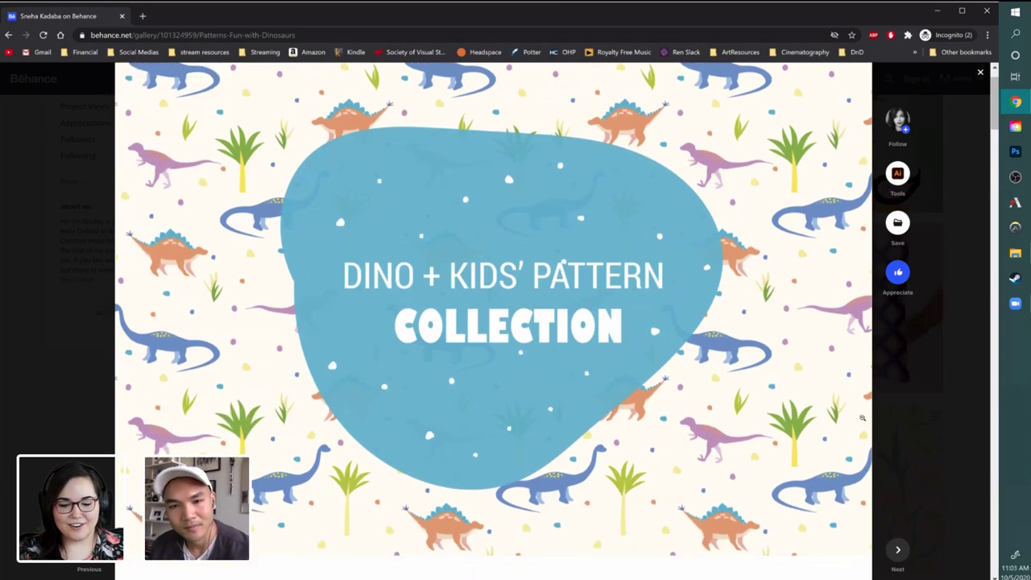
# - Read the dino collection's description and examine the children's teepee mockup with its patterned cushions, mat and basket
pyautogui.scroll(-2, 862, 418)
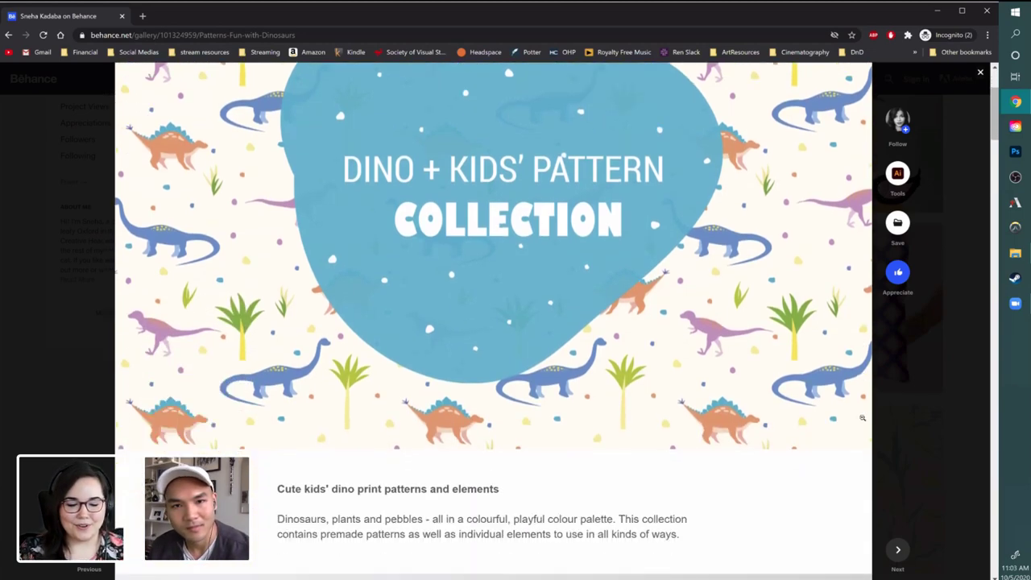
pyautogui.scroll(-8, 861, 418)
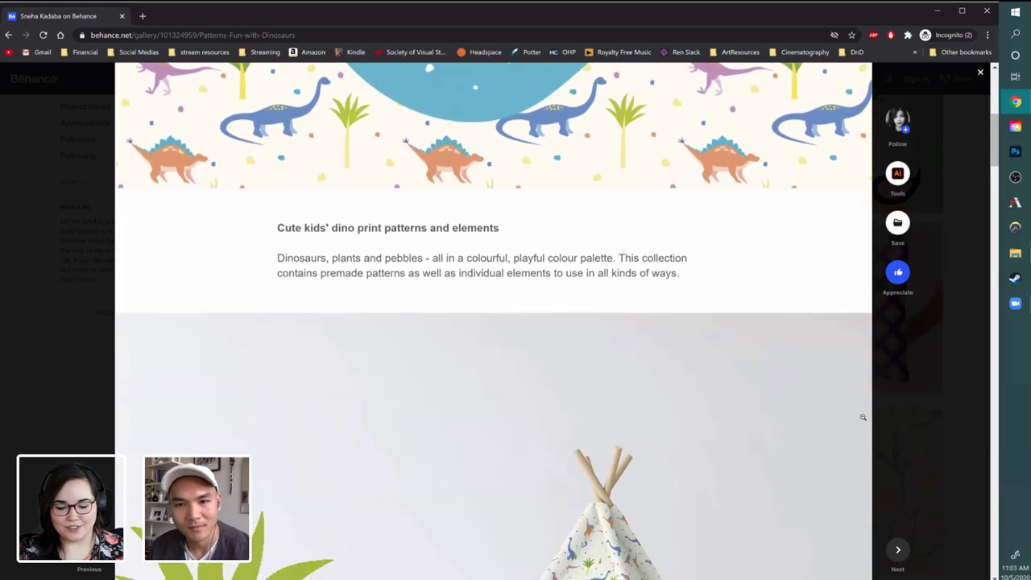
pyautogui.scroll(-2, 820, 417)
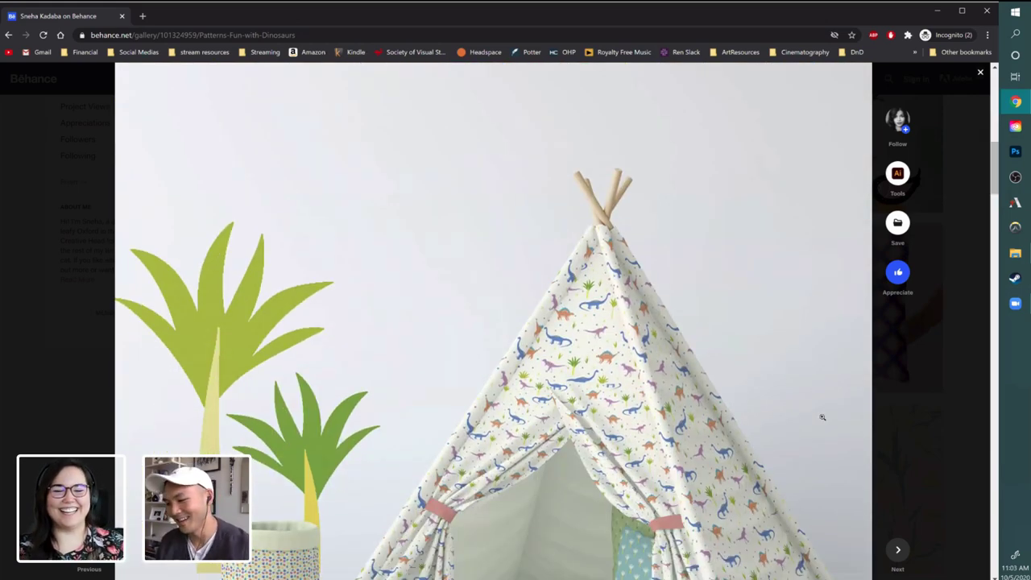
pyautogui.scroll(-2, 819, 425)
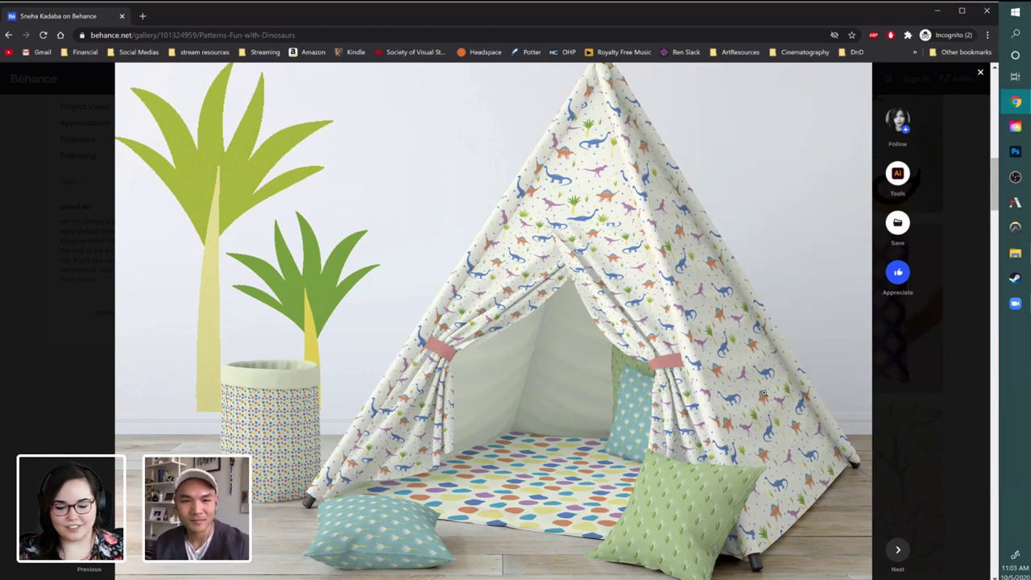
pyautogui.scroll(-10, 812, 396)
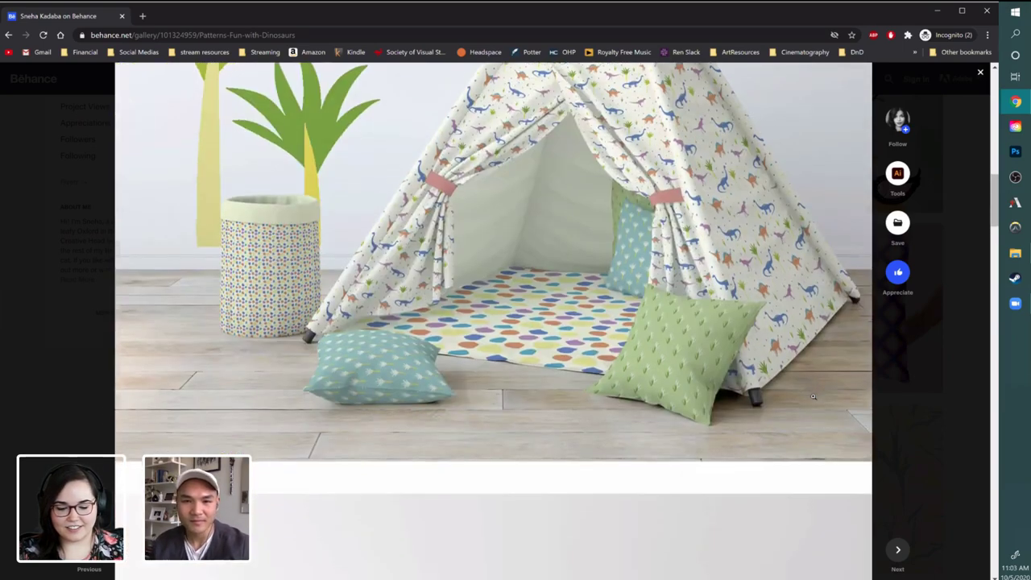
# - Examine the dinosaur-print cushion mockup and move on to the pebble-pattern wrapping paper
pyautogui.scroll(-2, 812, 397)
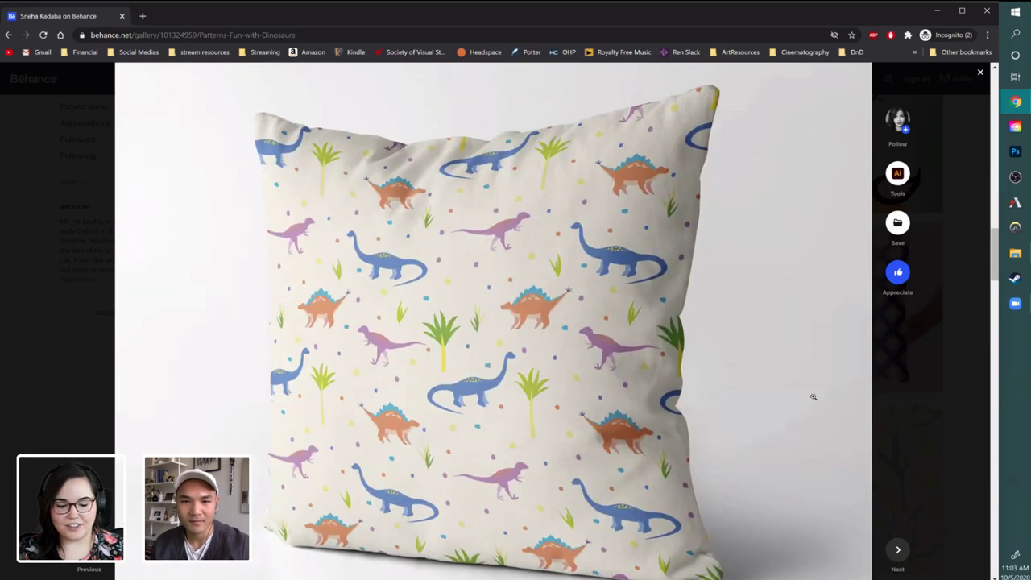
pyautogui.scroll(-2, 813, 396)
pyautogui.scroll(3, 814, 391)
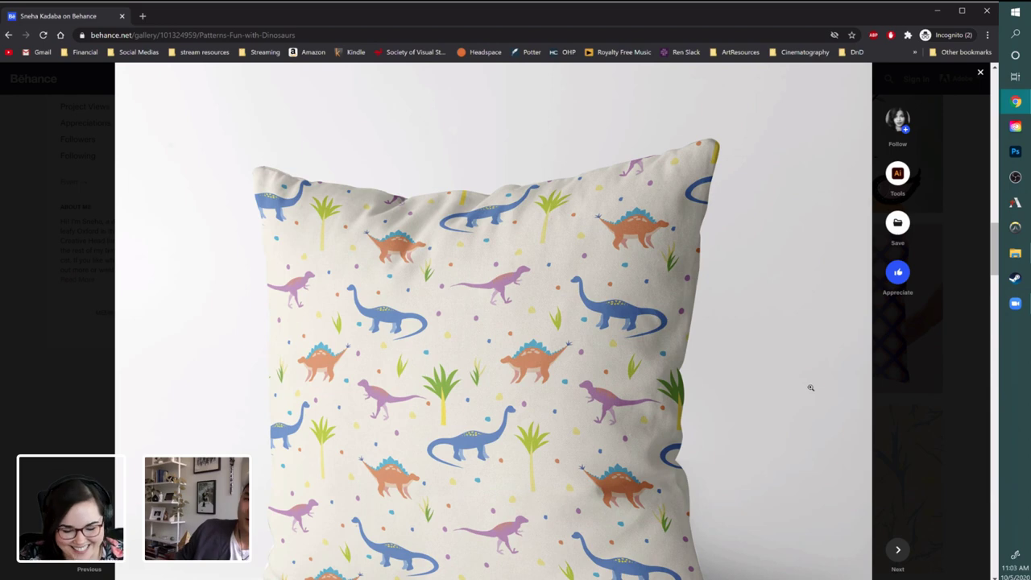
pyautogui.scroll(-5, 809, 384)
pyautogui.scroll(-4, 806, 371)
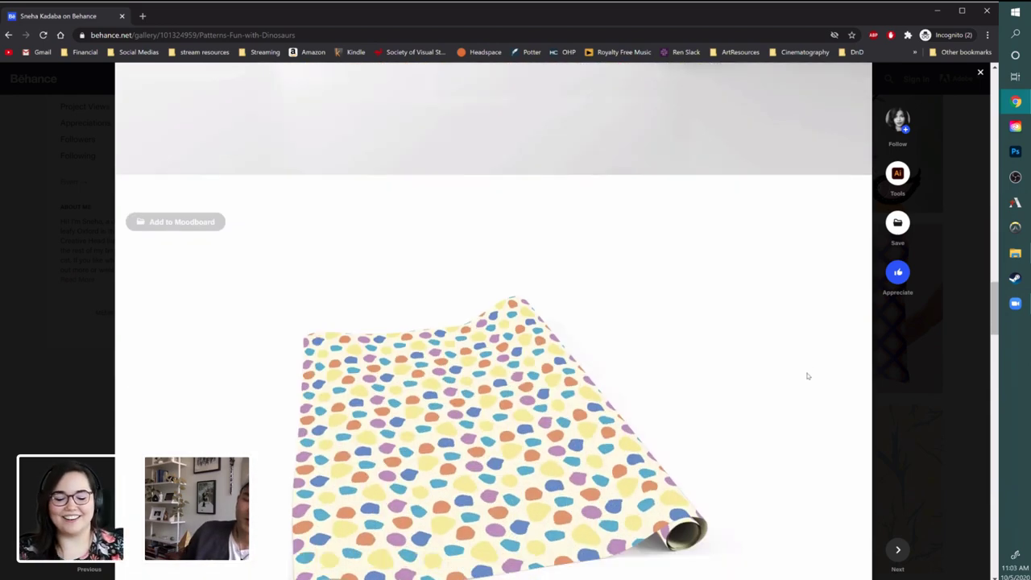
# - Examine the pebble wrapping paper, the green grass-print fabric and the paired green and blue cushions, rechecking the dinosaur cushion
pyautogui.scroll(-5, 808, 367)
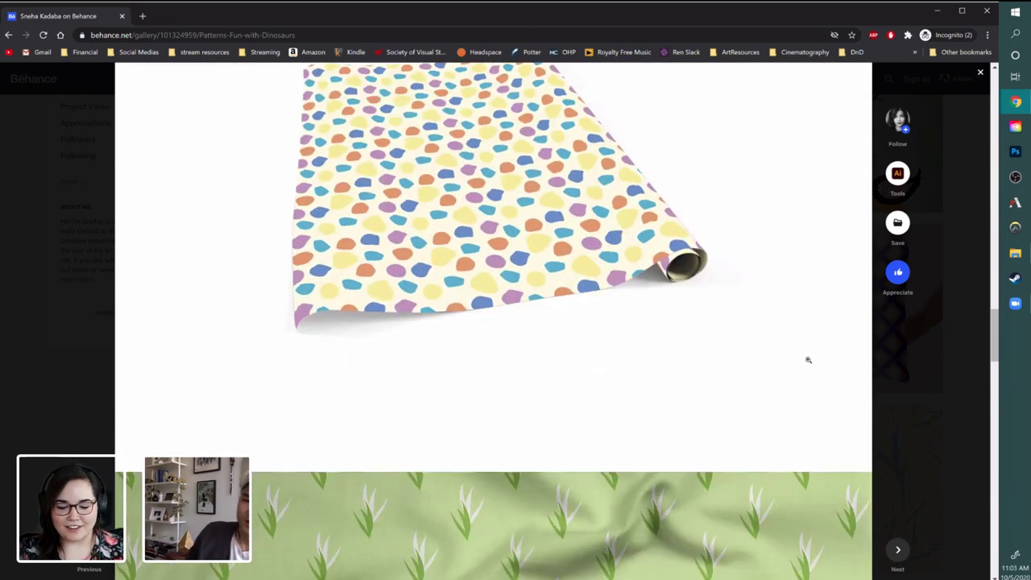
pyautogui.scroll(-1, 810, 341)
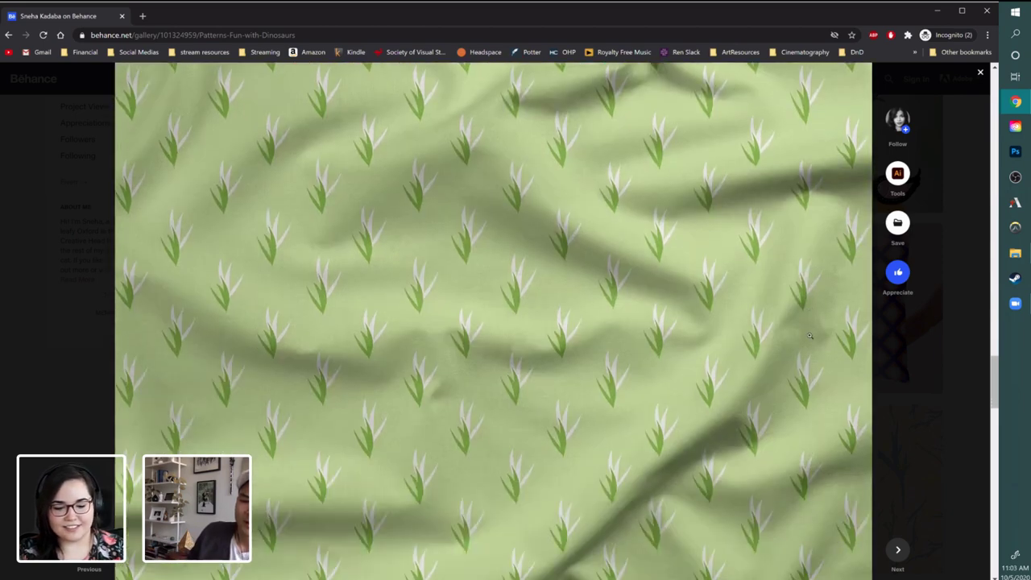
pyautogui.scroll(-6, 809, 339)
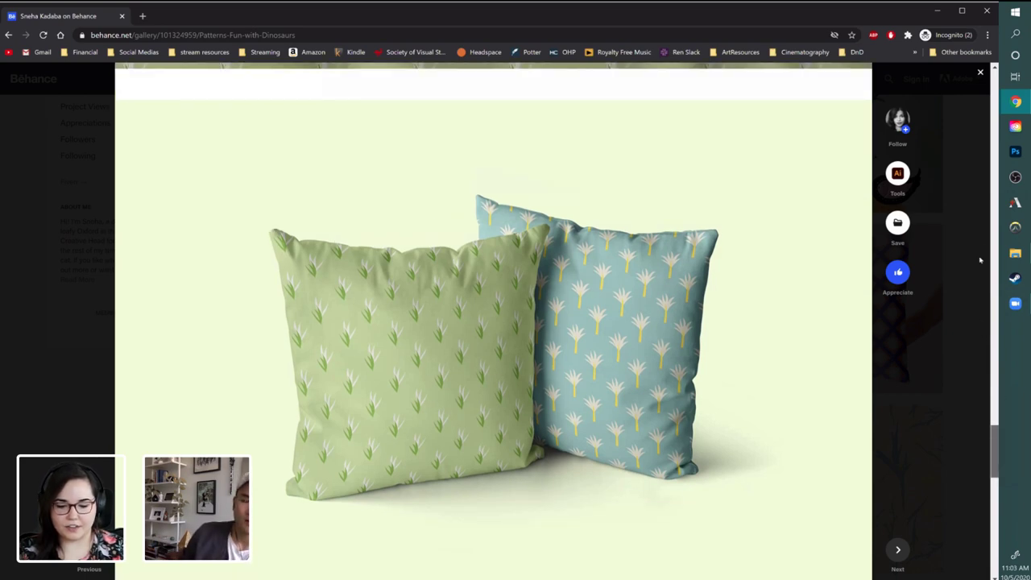
pyautogui.scroll(-15, 979, 241)
pyautogui.scroll(1, 497, 359)
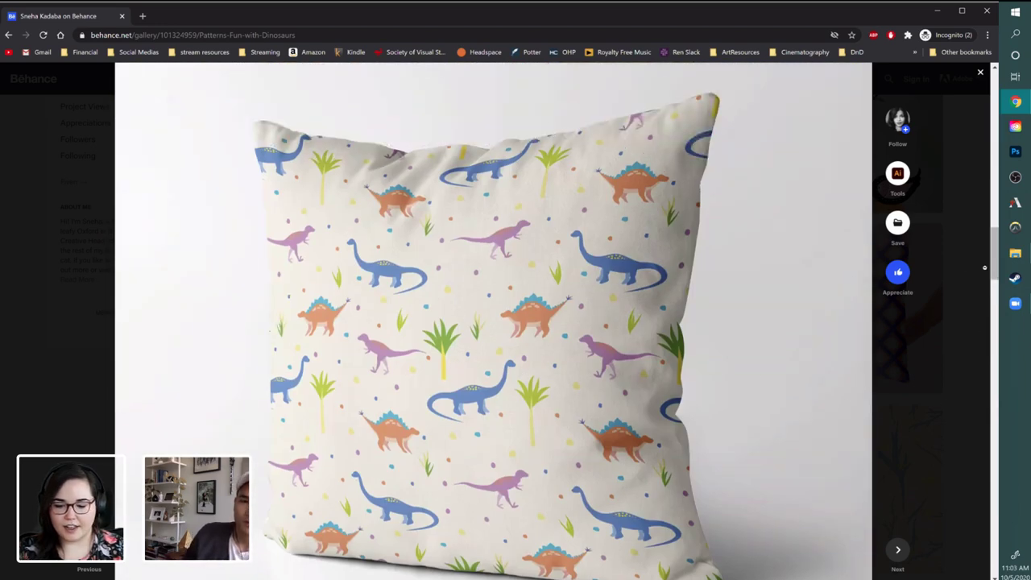
pyautogui.scroll(-10, 953, 459)
pyautogui.scroll(-7, 942, 471)
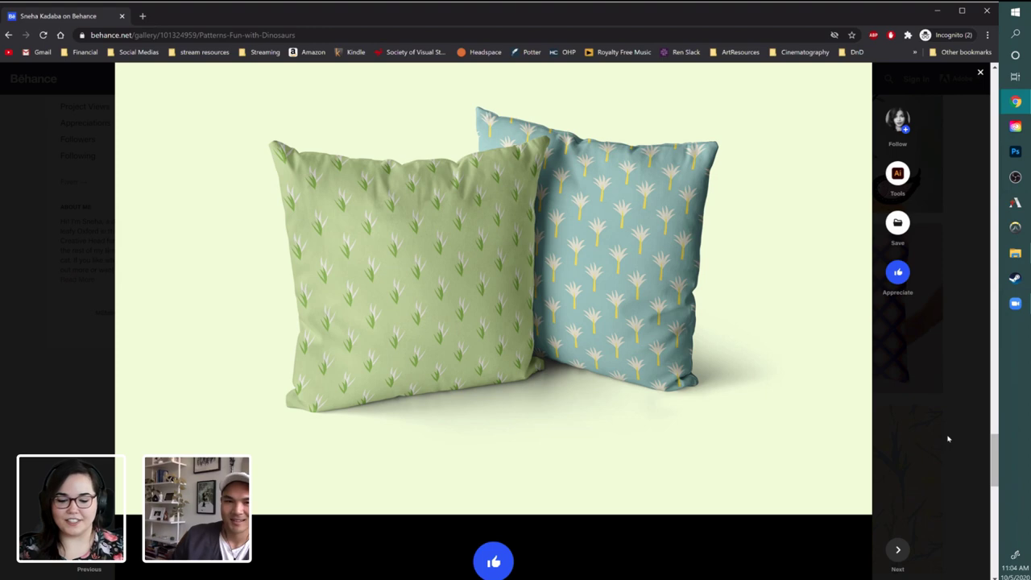
# - Switch to the Patterns and illustration | Abstract boho project and view its pinboard cover and collection description
pyautogui.click(891, 446)
pyautogui.click(642, 290)
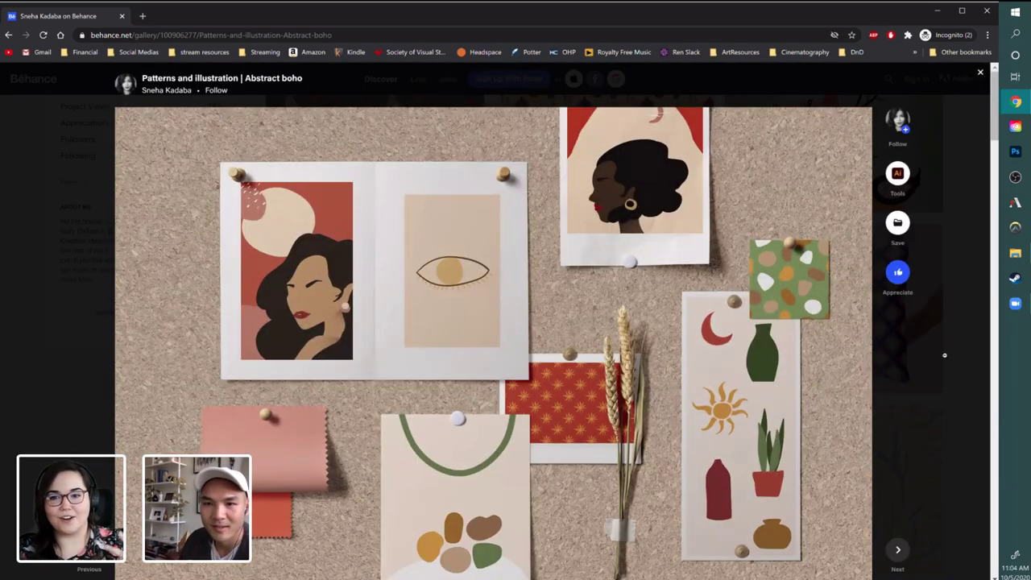
pyautogui.scroll(-3, 993, 379)
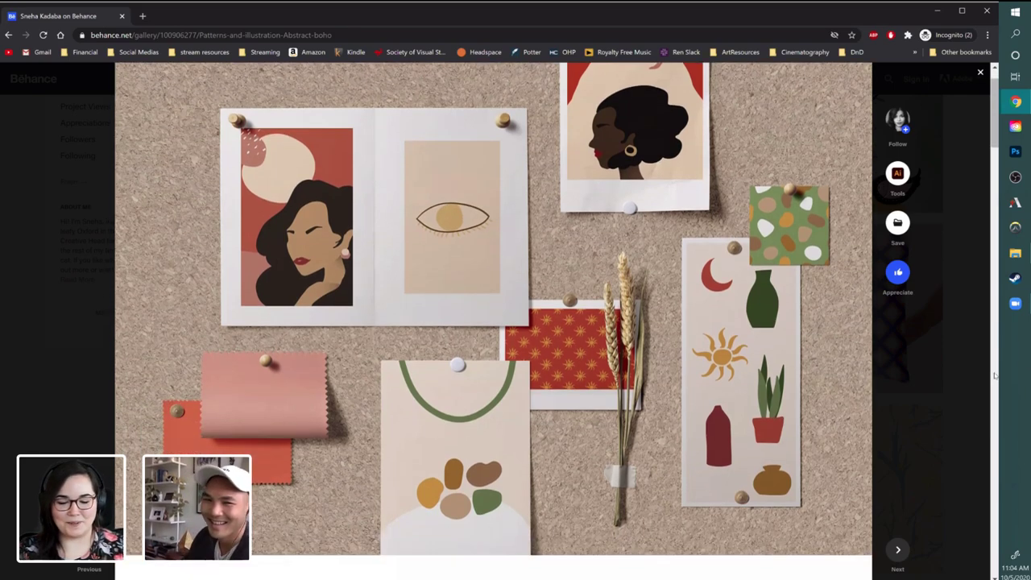
pyautogui.scroll(-2, 995, 372)
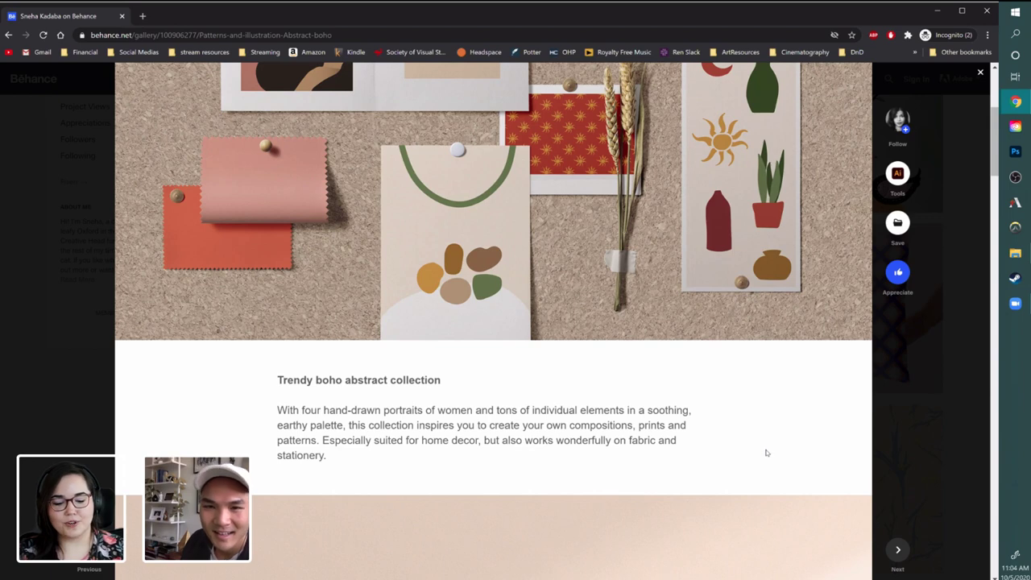
# - Examine the four framed portraits of women and the gallery wall of six framed boho prints
pyautogui.scroll(-8, 766, 453)
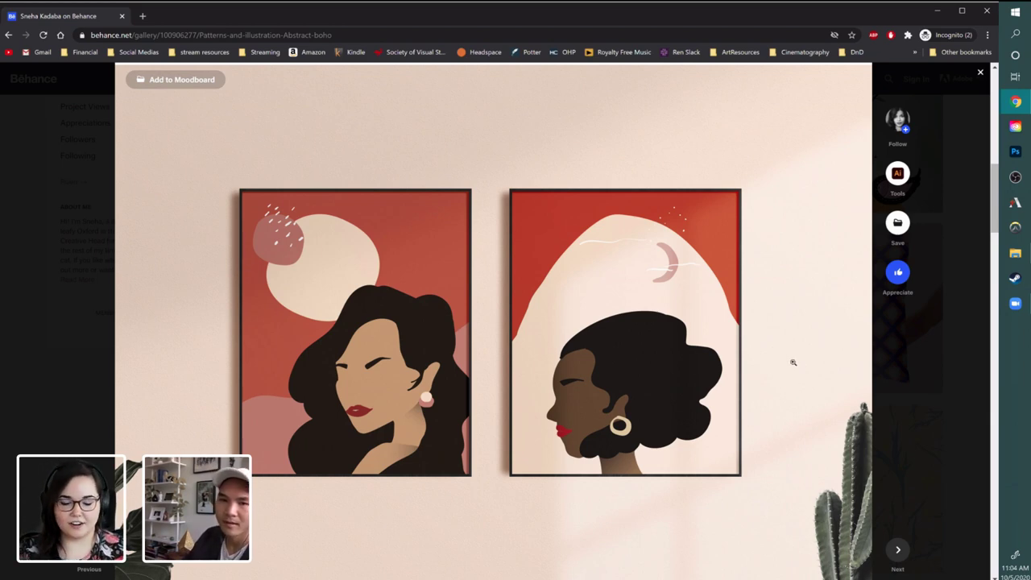
pyautogui.scroll(-7, 793, 362)
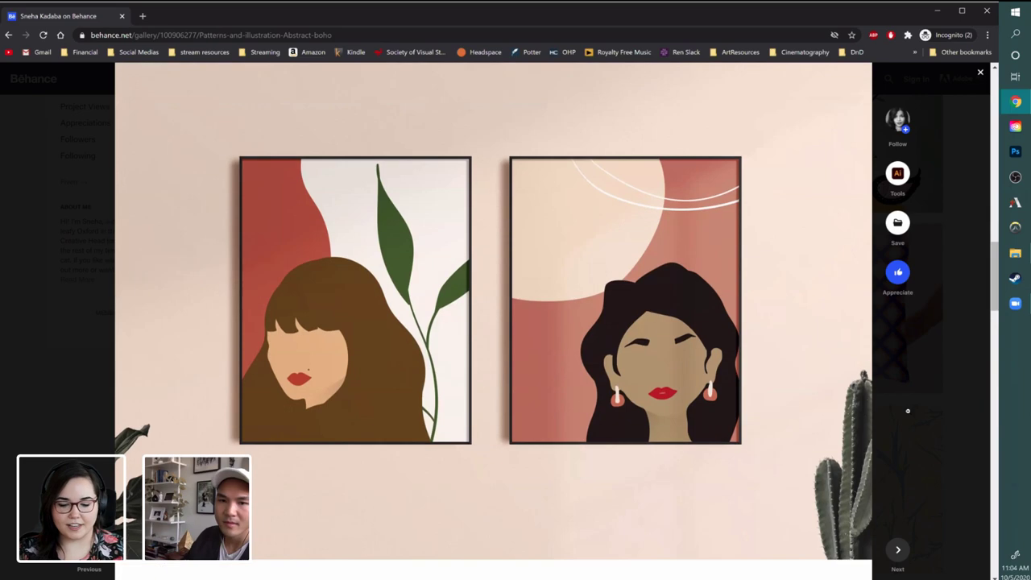
pyautogui.scroll(-3, 848, 443)
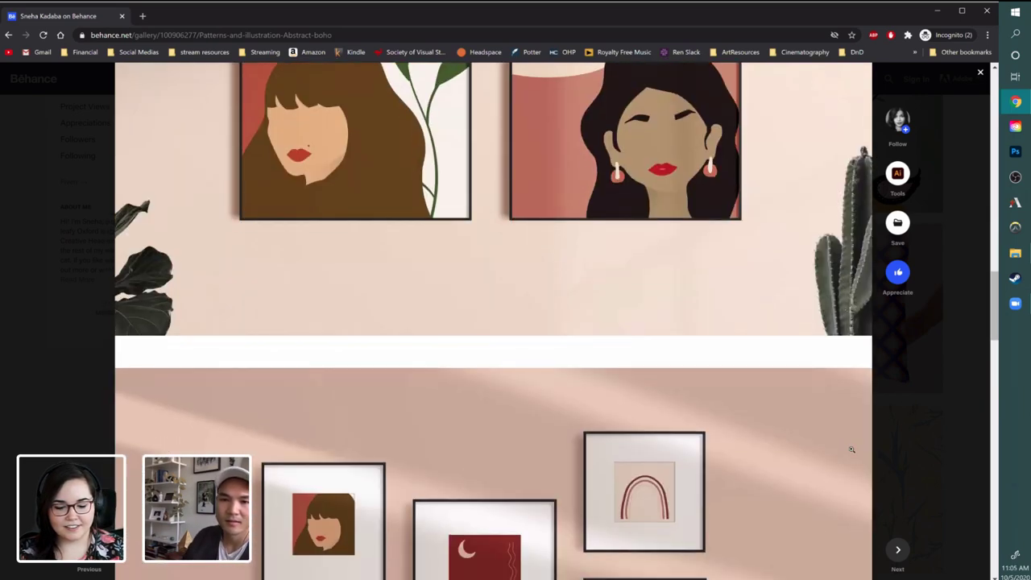
pyautogui.scroll(-4, 851, 449)
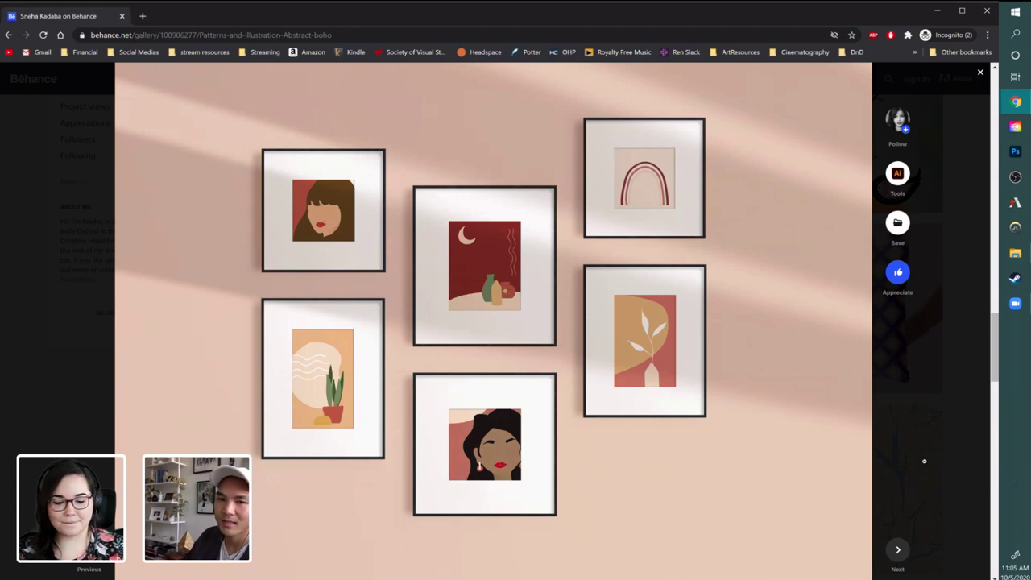
# - Go back to the boho project's pinboard cover and return to the first pair of framed portraits
pyautogui.scroll(6, 876, 455)
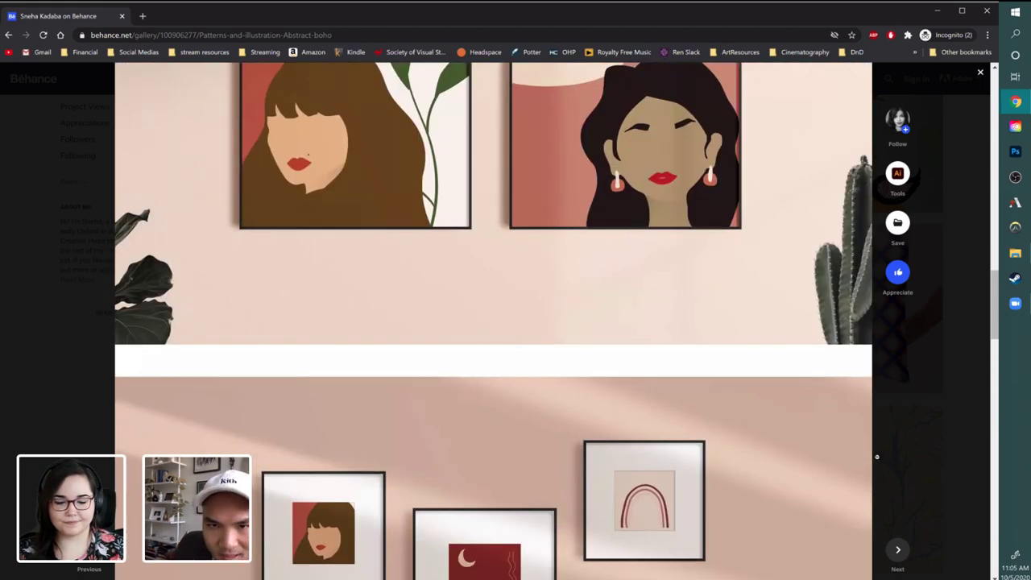
pyautogui.scroll(10, 878, 454)
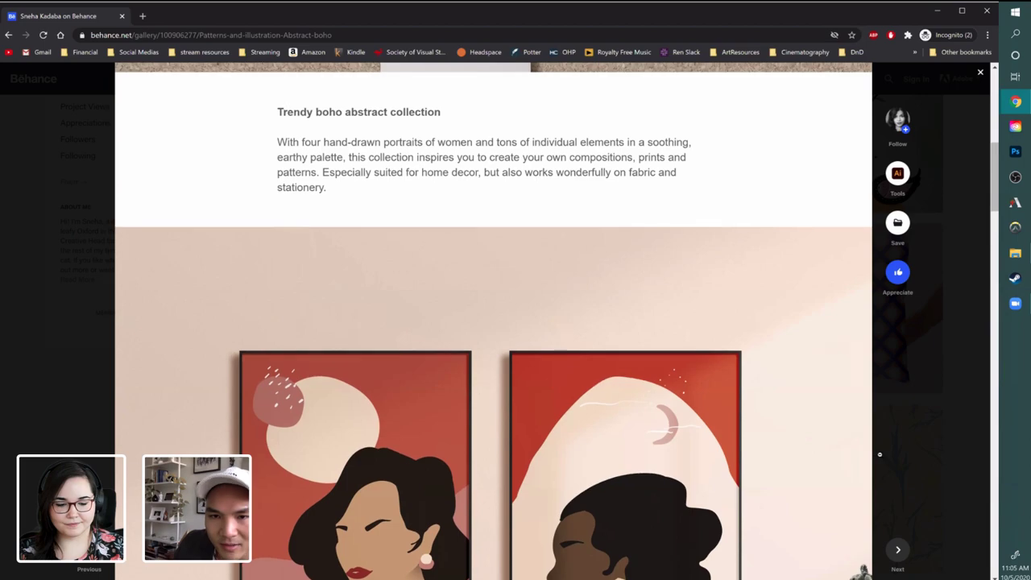
pyautogui.scroll(-8, 882, 455)
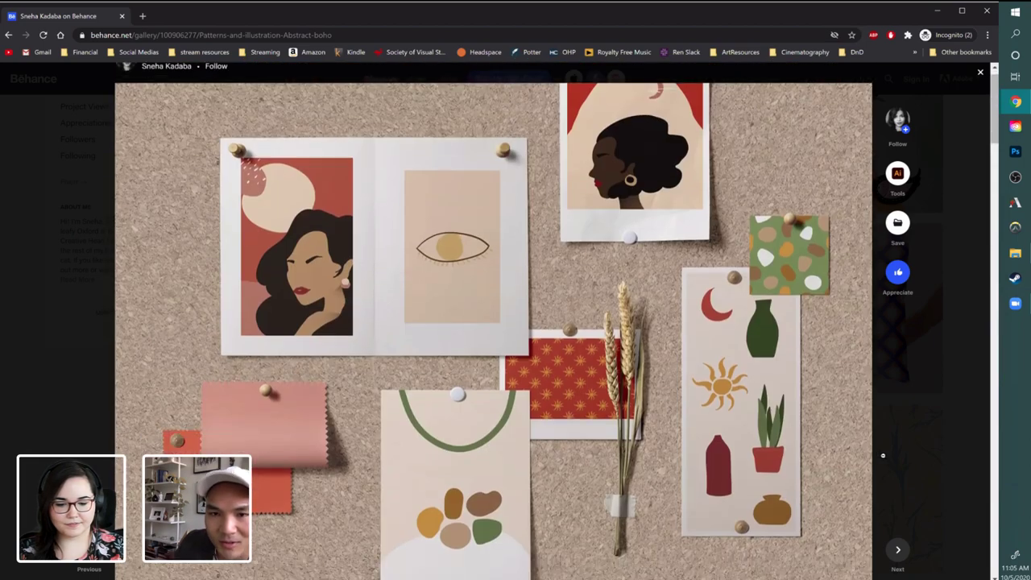
pyautogui.scroll(-2, 886, 448)
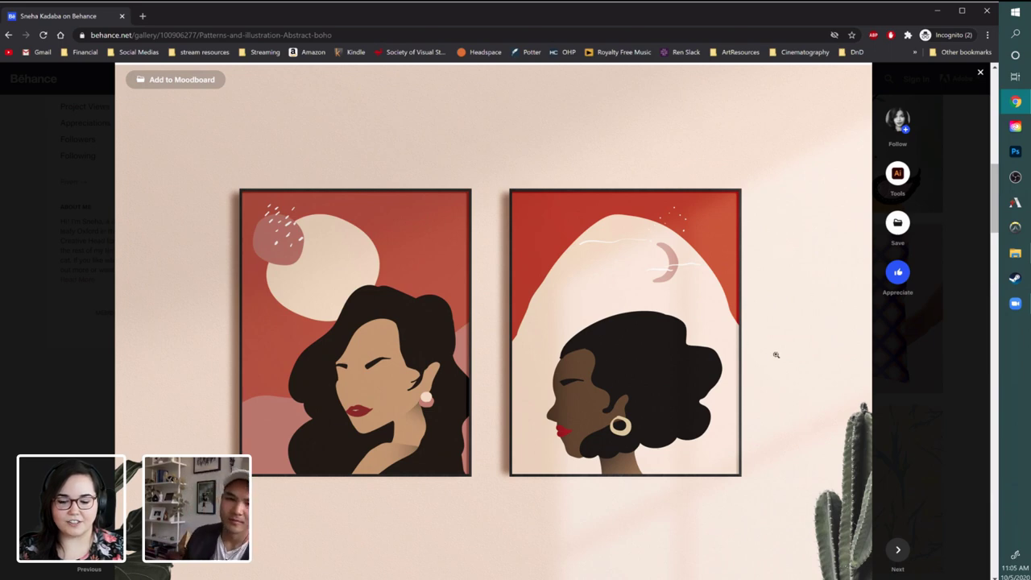
# - Compare the two pairs of framed portraits again and study the individual prints on the gallery wall
pyautogui.scroll(-1, 776, 354)
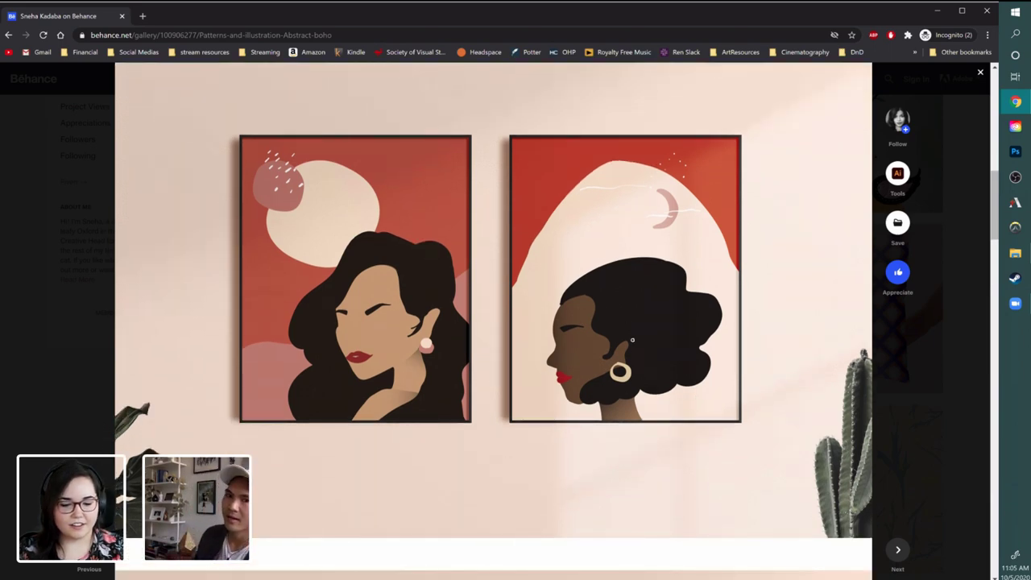
pyautogui.scroll(-10, 793, 371)
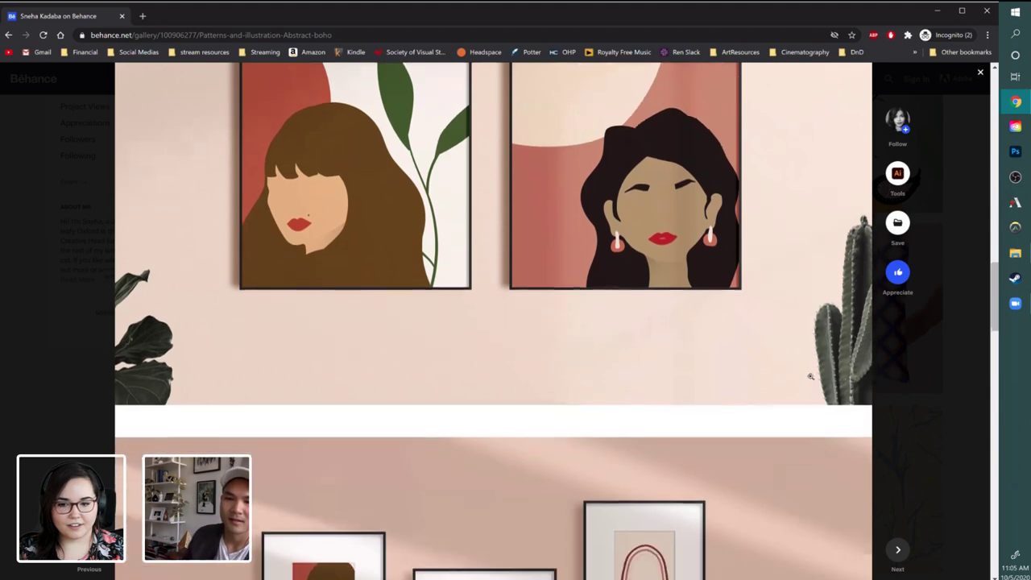
pyautogui.scroll(-4, 809, 376)
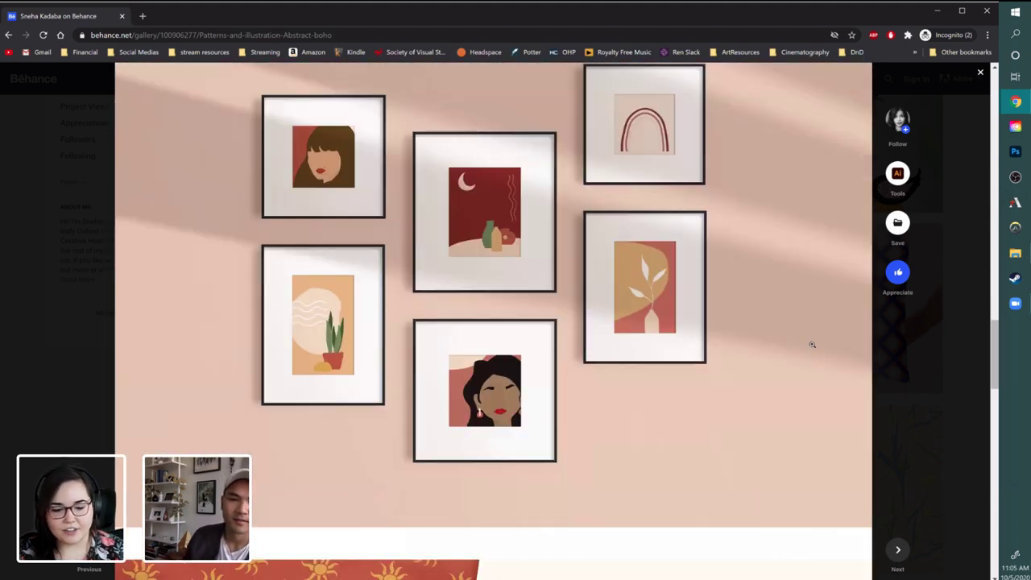
pyautogui.scroll(1, 806, 340)
pyautogui.scroll(2, 803, 335)
pyautogui.scroll(-4, 804, 334)
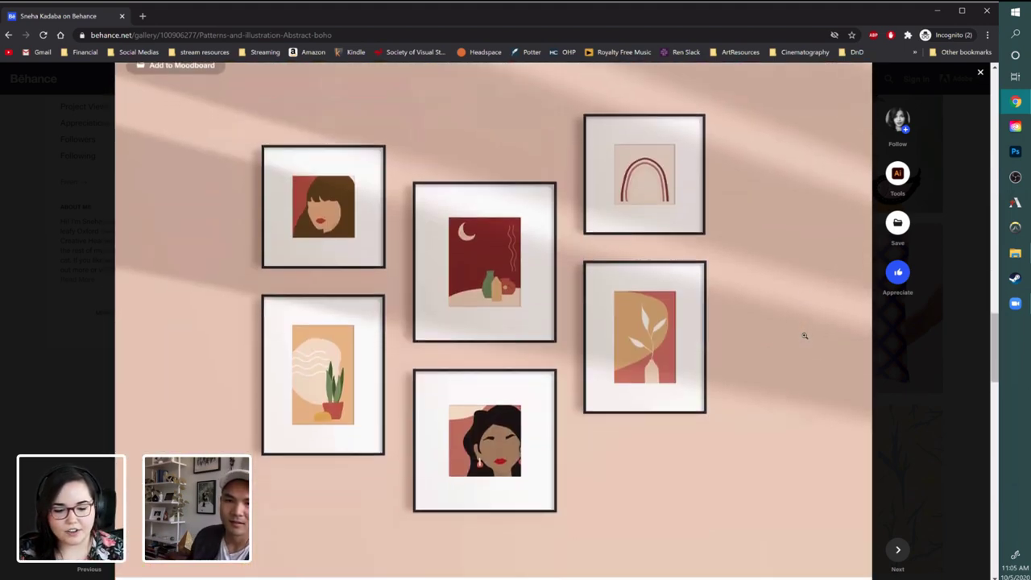
# - View the sun-print fabric and palm-tree cushion mockup, and check the boho project's tools, creative fields and tags
pyautogui.scroll(-6, 804, 334)
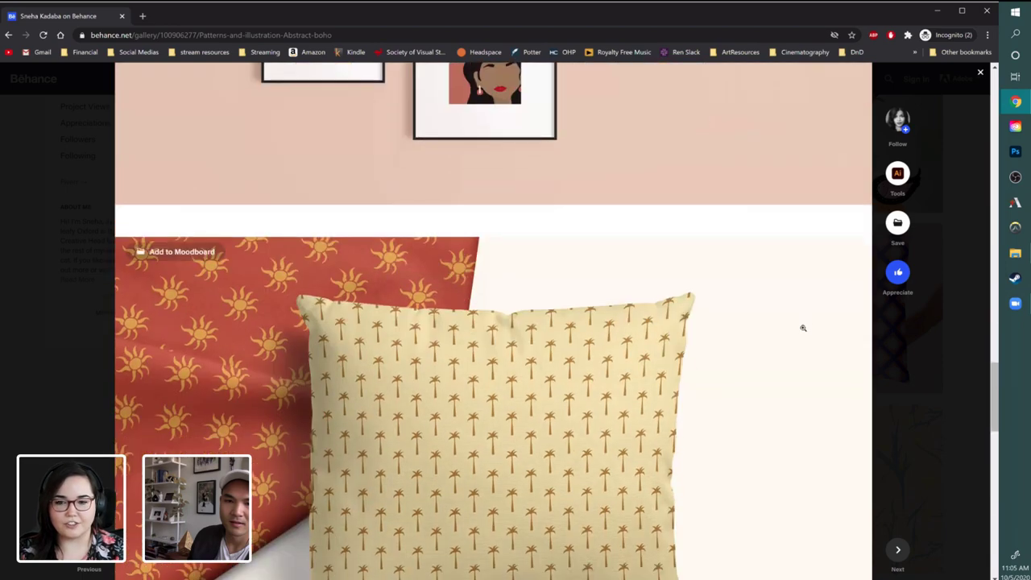
pyautogui.scroll(-10, 771, 338)
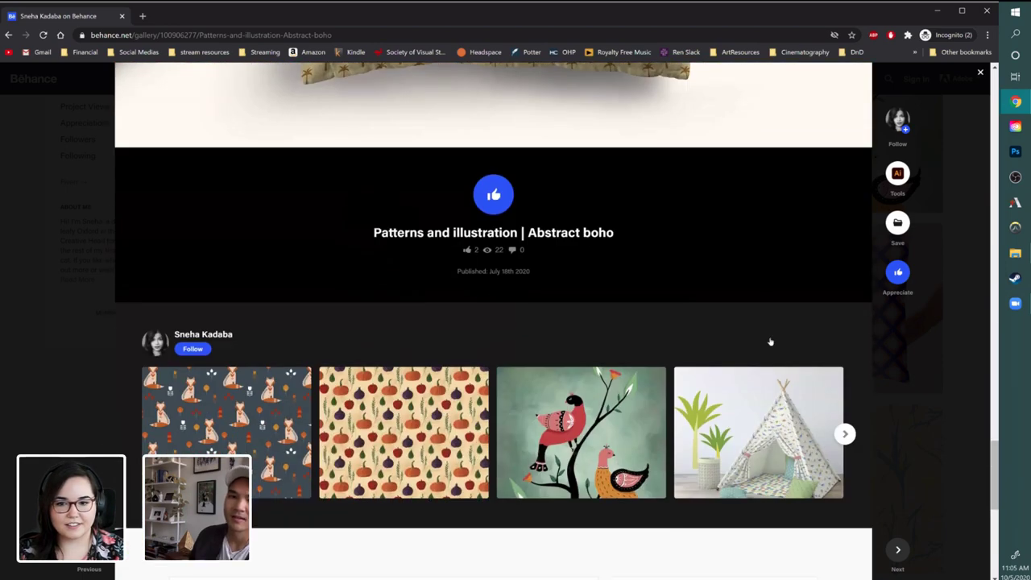
pyautogui.scroll(-5, 728, 348)
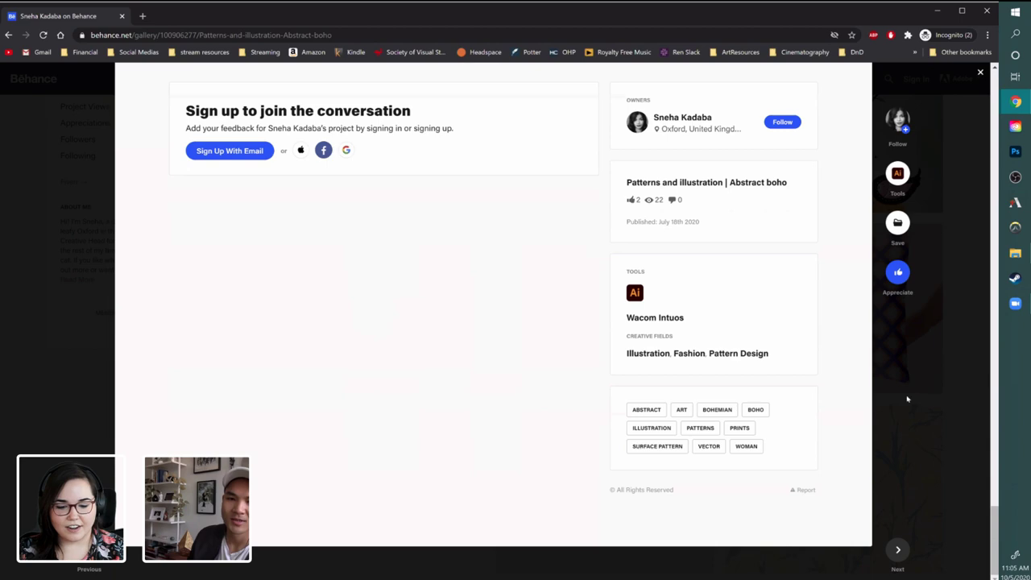
# - Switch to the Patterns | Seamless Geometry project and examine its cover, description, pinboard and geometric product and fabric mockups
pyautogui.click(907, 398)
pyautogui.click(801, 337)
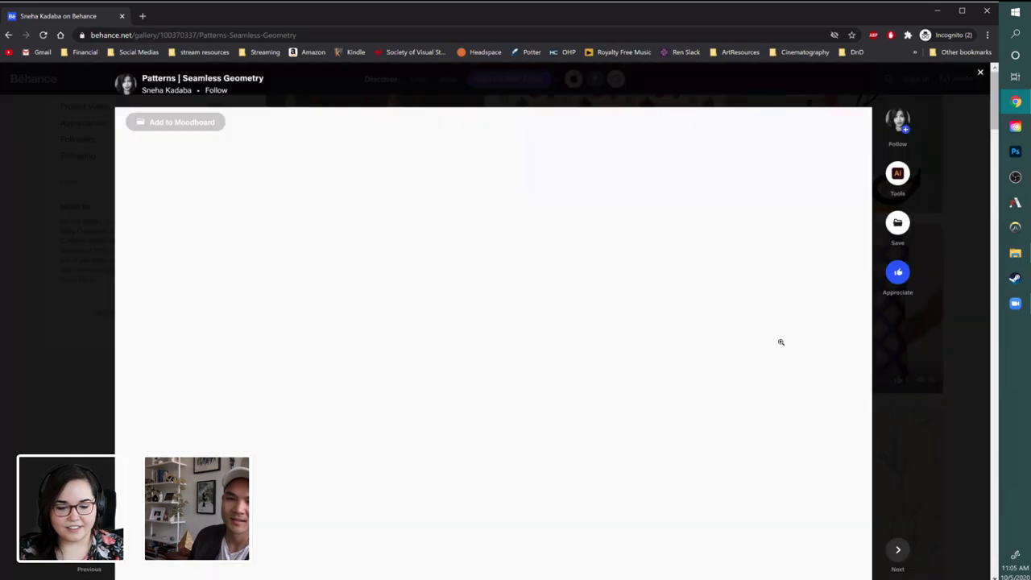
pyautogui.scroll(-4, 775, 344)
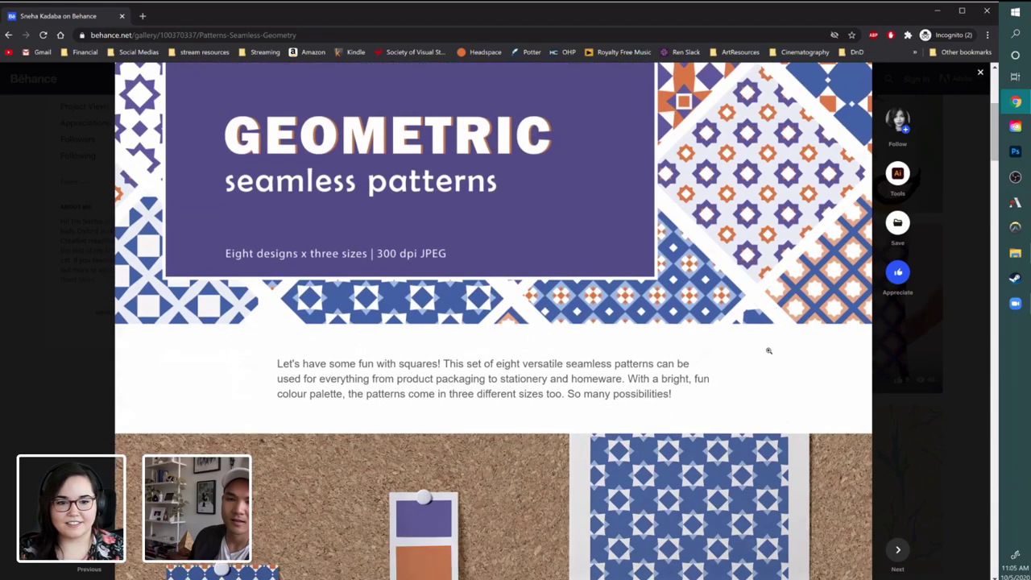
pyautogui.scroll(-4, 768, 351)
pyautogui.scroll(-3, 769, 370)
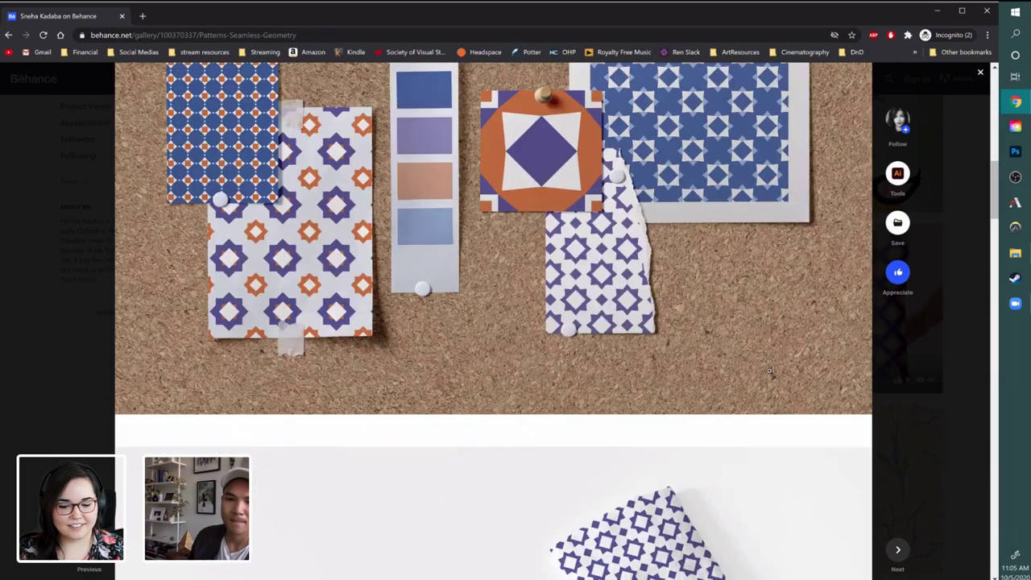
pyautogui.scroll(-12, 769, 370)
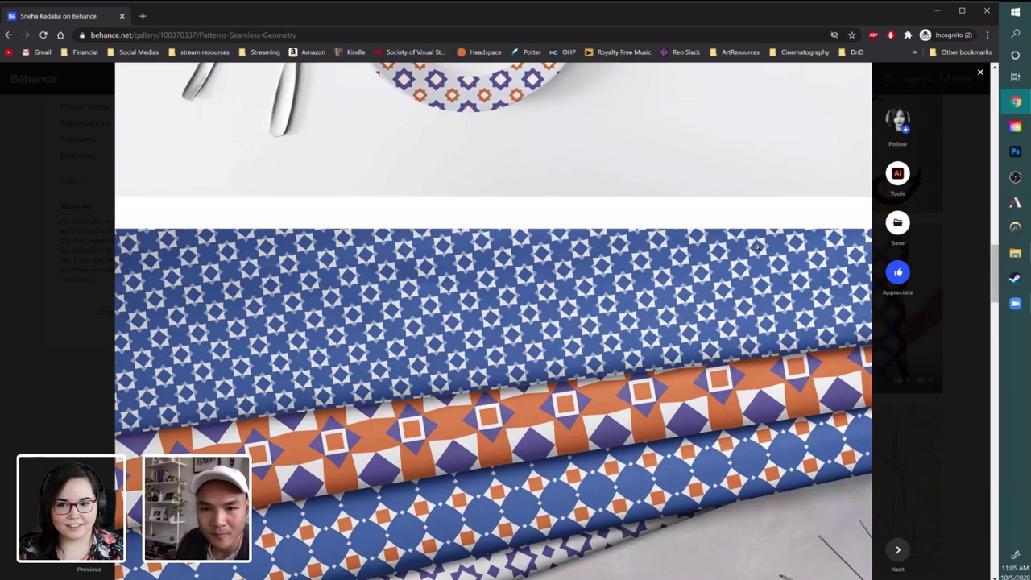
# - Examine the remaining Seamless Geometry mockups: the folded fabrics, the hand-held cushion and the two patterned notebooks
pyautogui.scroll(-5, 756, 271)
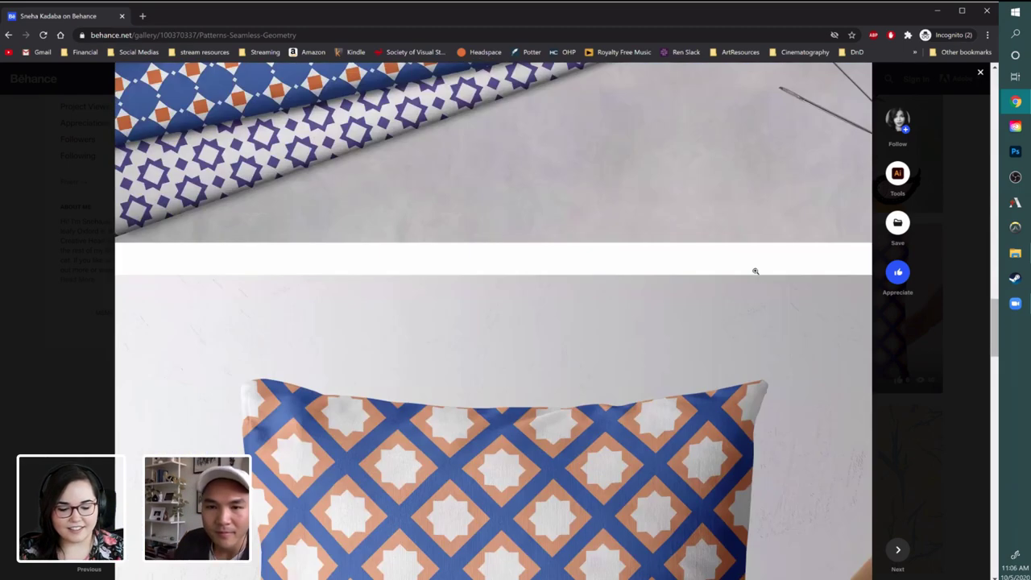
pyautogui.scroll(-10, 756, 271)
pyautogui.scroll(6, 752, 260)
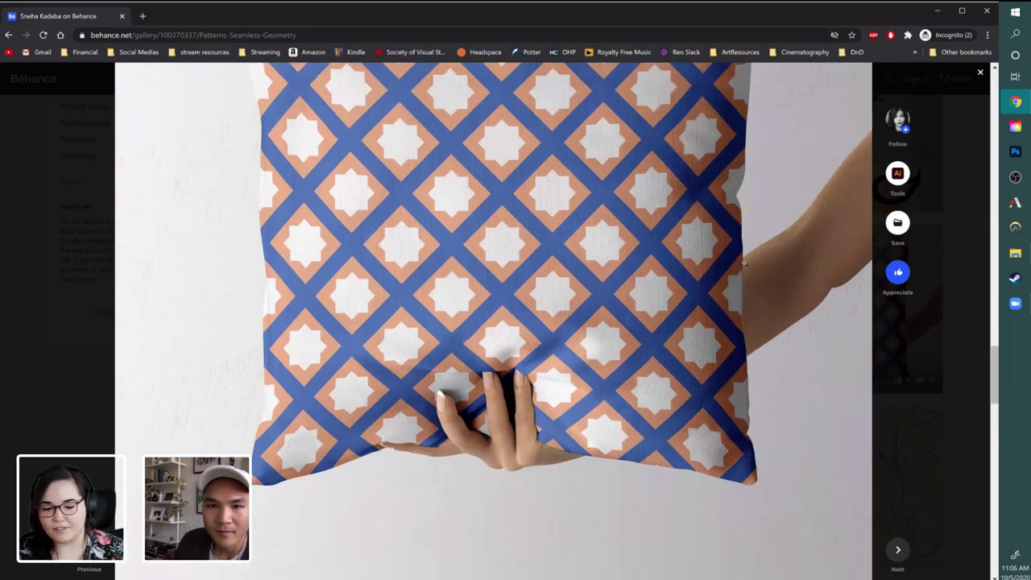
pyautogui.scroll(2, 743, 262)
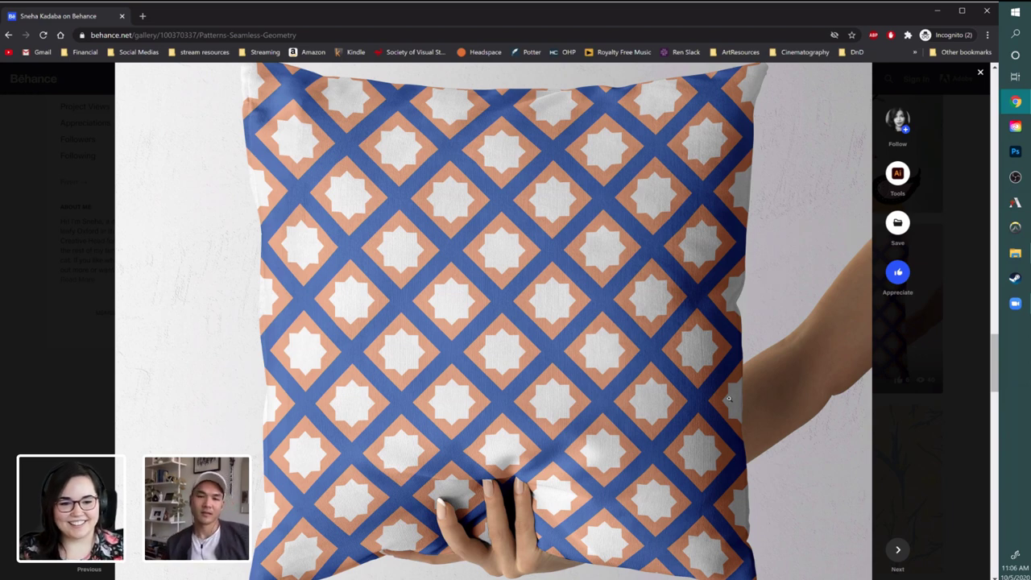
pyautogui.scroll(-2, 739, 359)
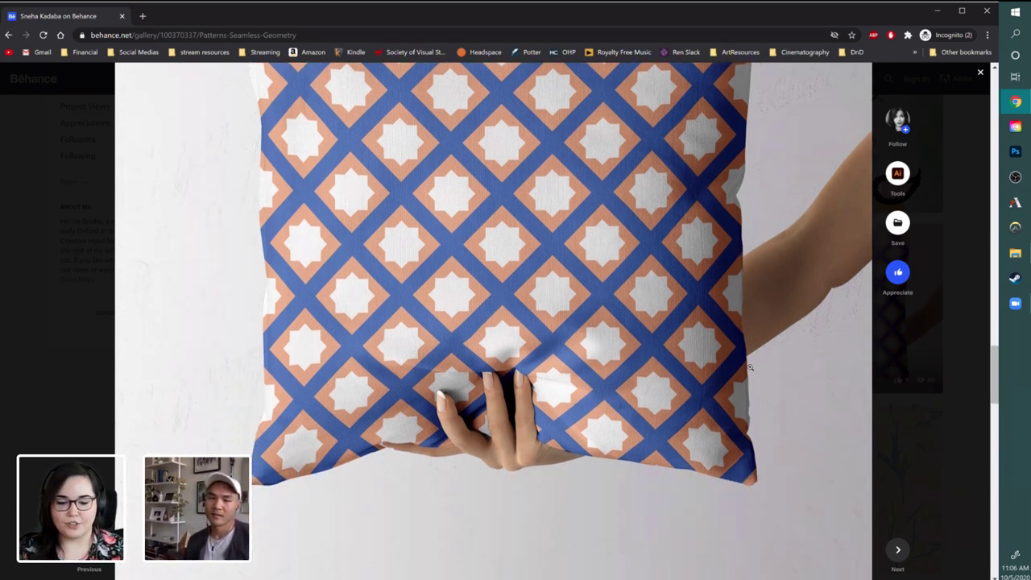
pyautogui.scroll(2, 747, 367)
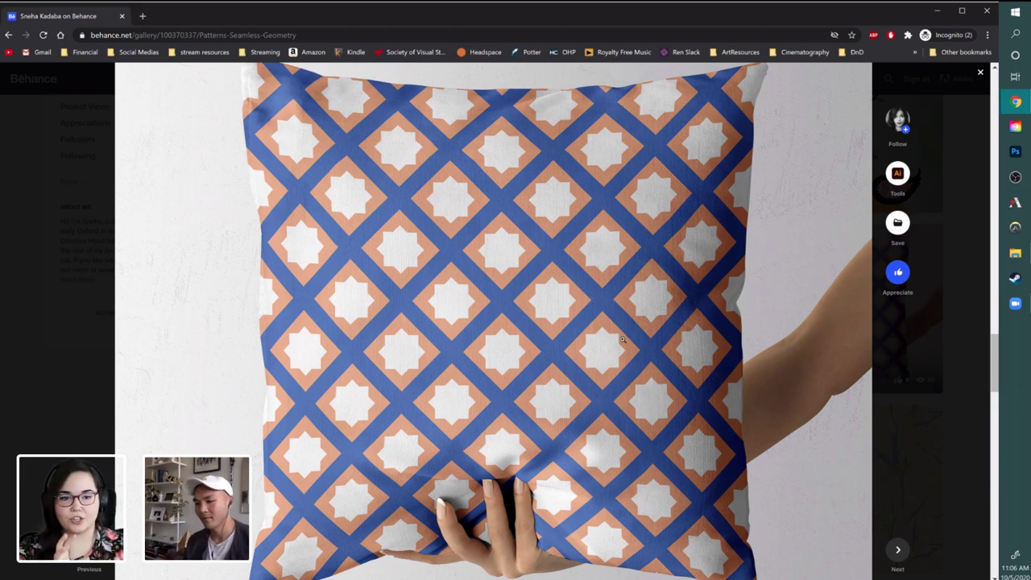
pyautogui.scroll(-5, 702, 282)
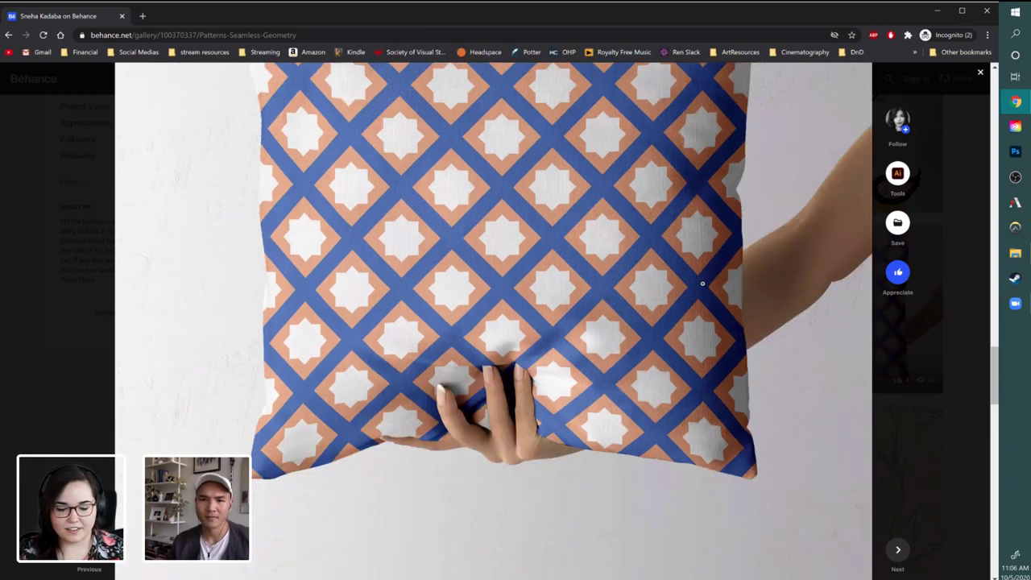
pyautogui.scroll(-3, 762, 281)
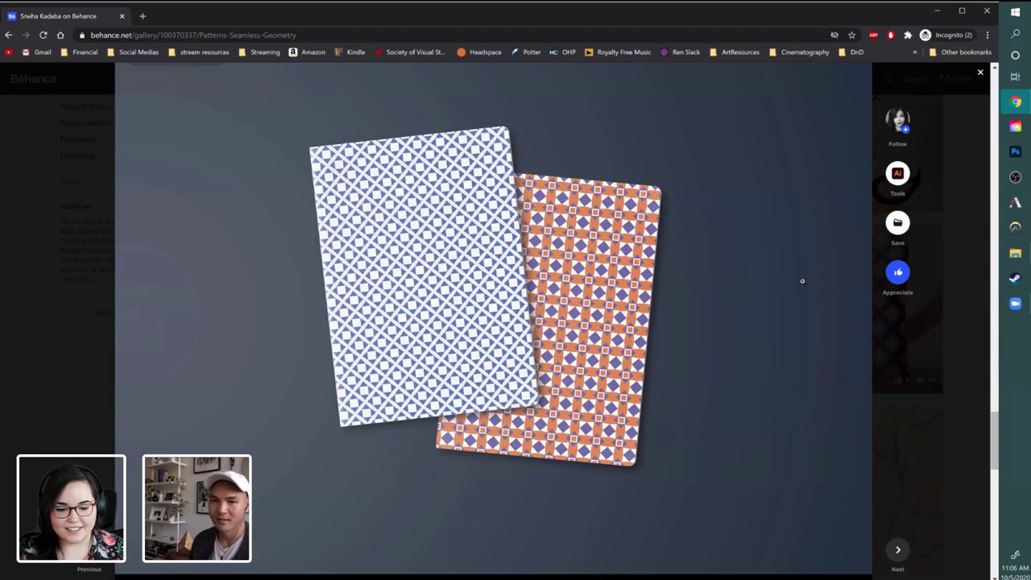
pyautogui.scroll(-5, 801, 281)
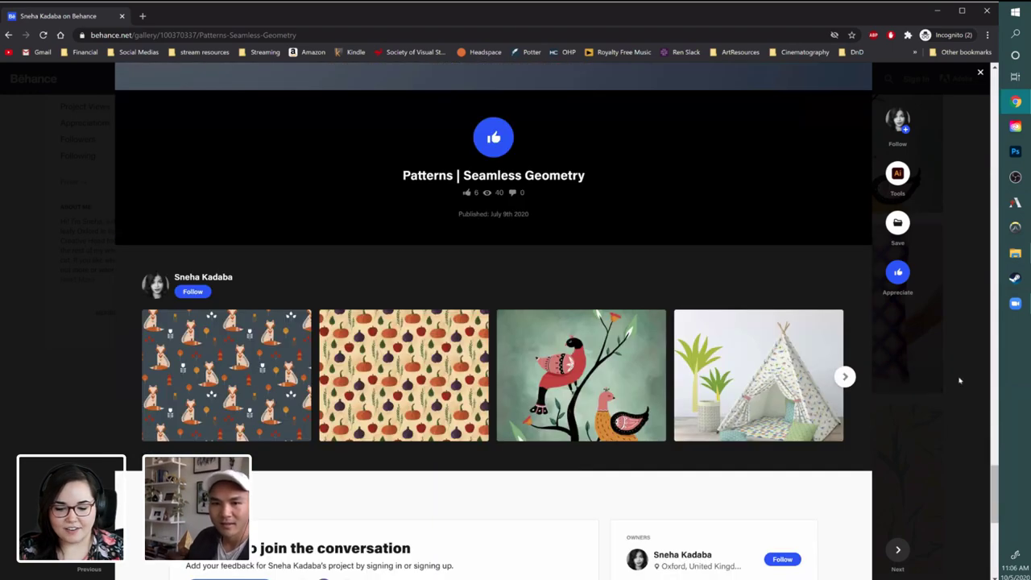
# - Switch to the Patterns | Ice Cream Party project and view its cover, description, notebooks and pink ice-cream gift box
pyautogui.click(959, 380)
pyautogui.scroll(-1, 388, 411)
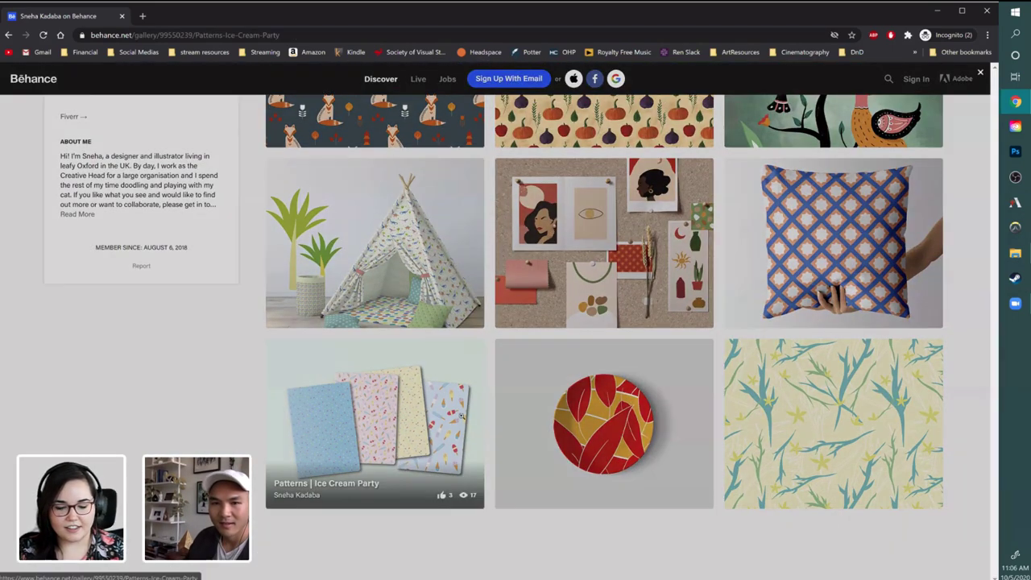
pyautogui.click(463, 416)
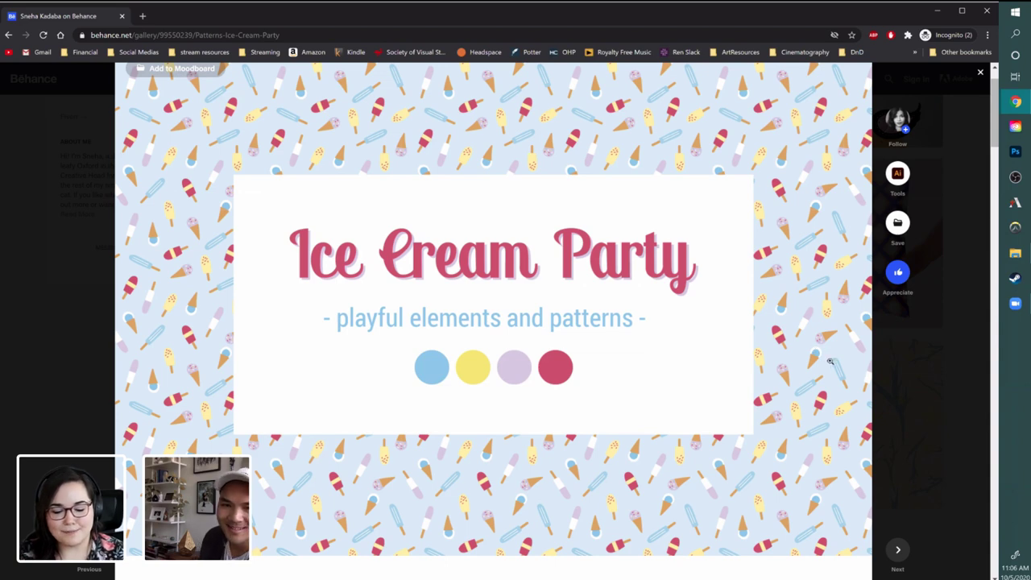
pyautogui.scroll(-10, 843, 376)
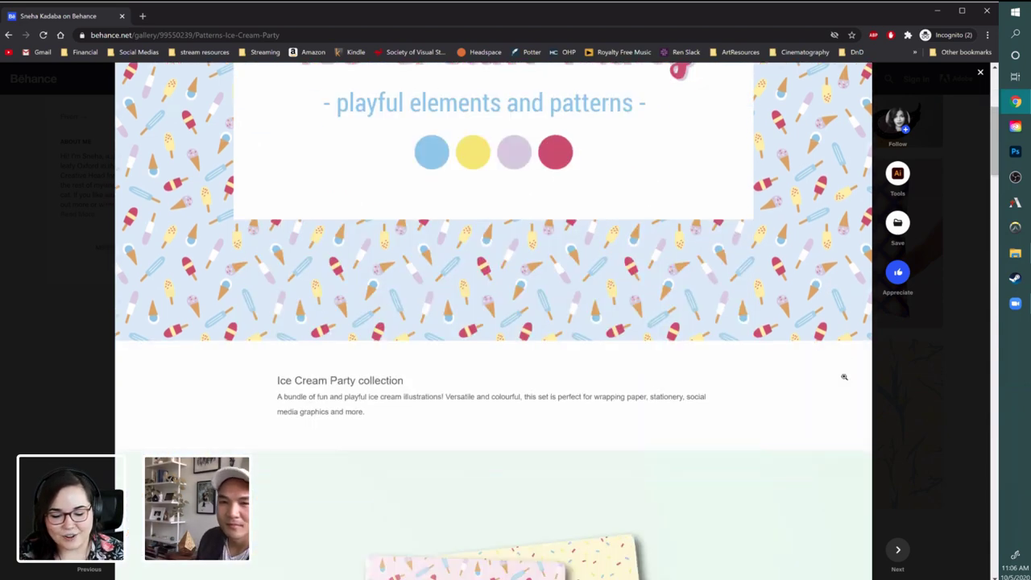
pyautogui.scroll(-5, 843, 376)
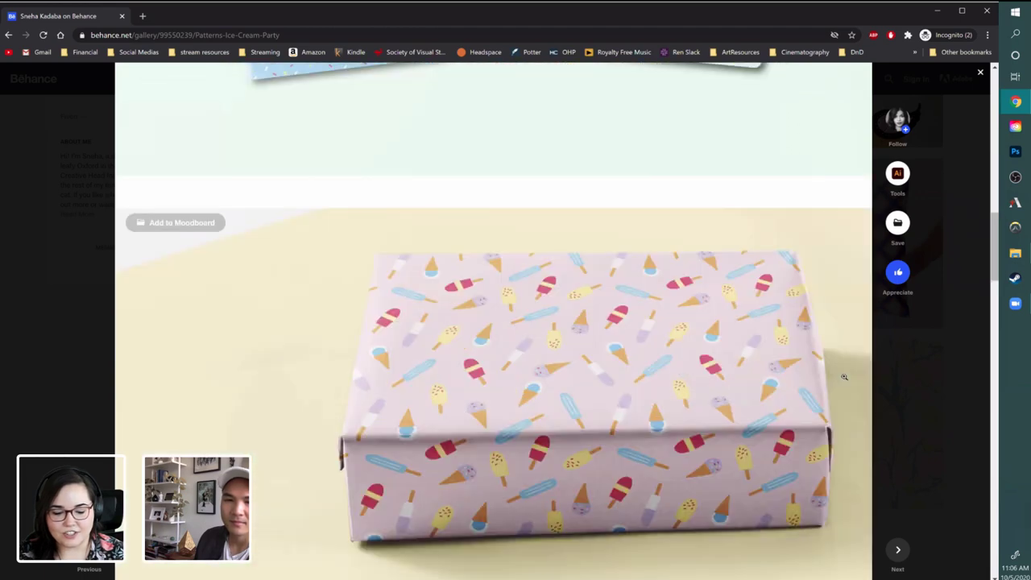
pyautogui.scroll(-2, 843, 376)
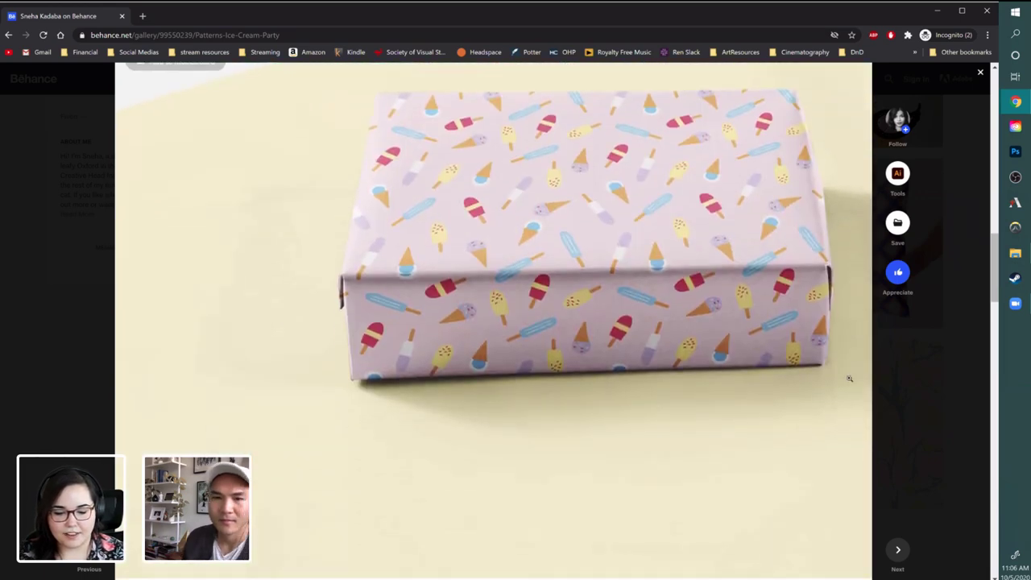
pyautogui.scroll(-5, 849, 378)
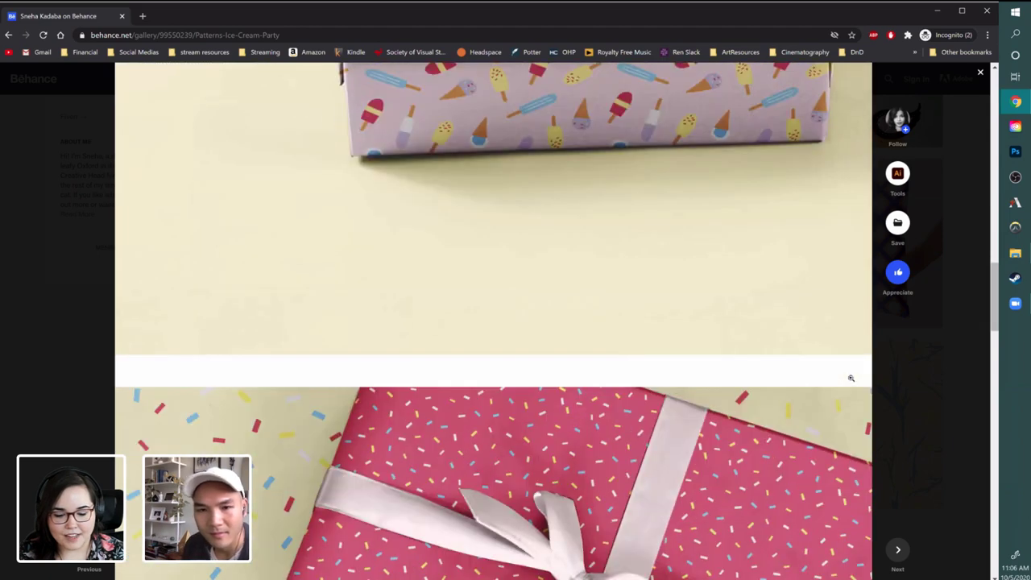
# - Revisit the Ice Cream Party notebooks, and view the gift box, the ribboned sprinkle present and the blue wrapping paper roll
pyautogui.scroll(10, 848, 377)
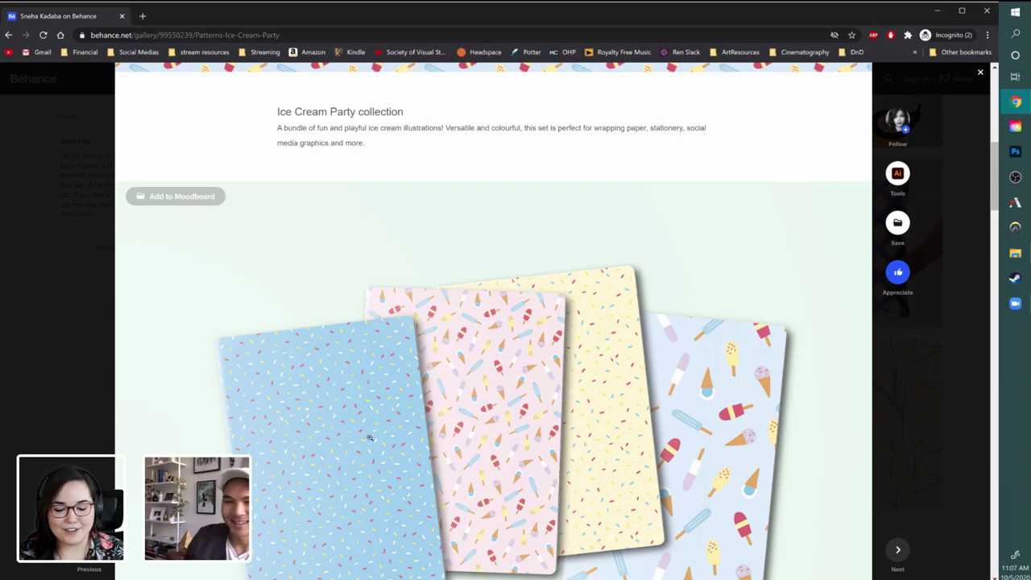
pyautogui.scroll(-10, 848, 486)
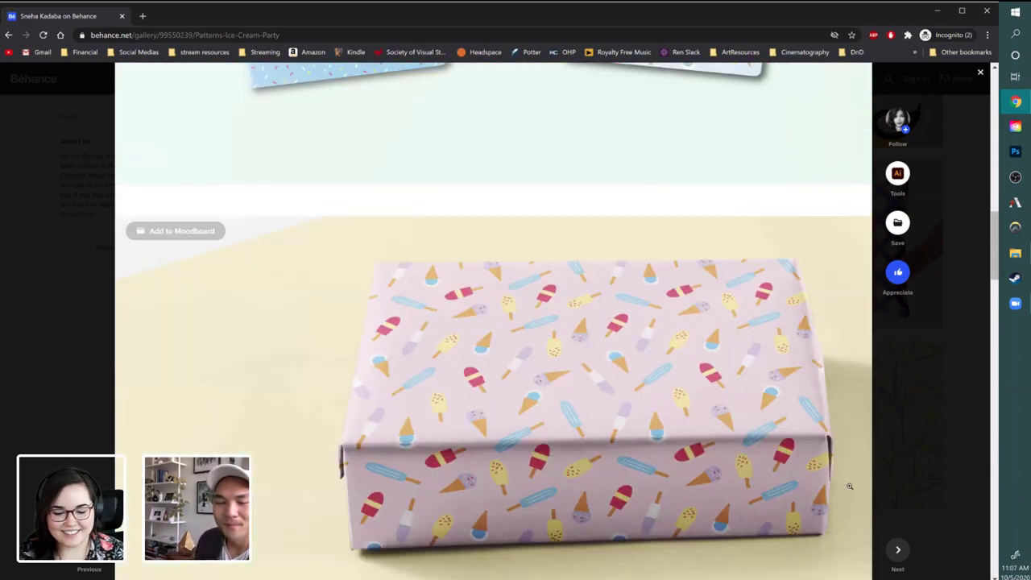
pyautogui.scroll(-7, 849, 485)
pyautogui.scroll(2, 414, 328)
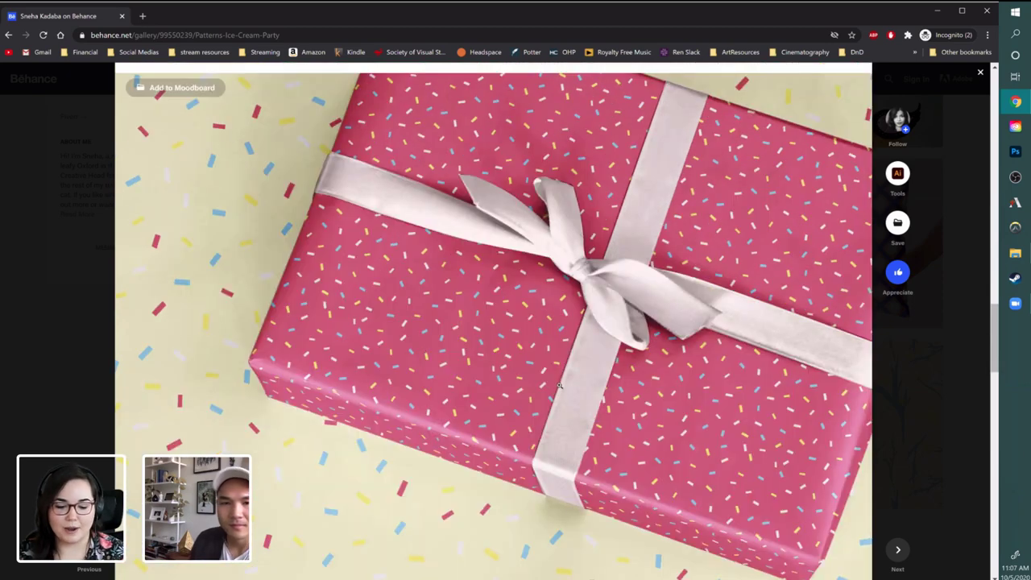
pyautogui.scroll(-10, 486, 365)
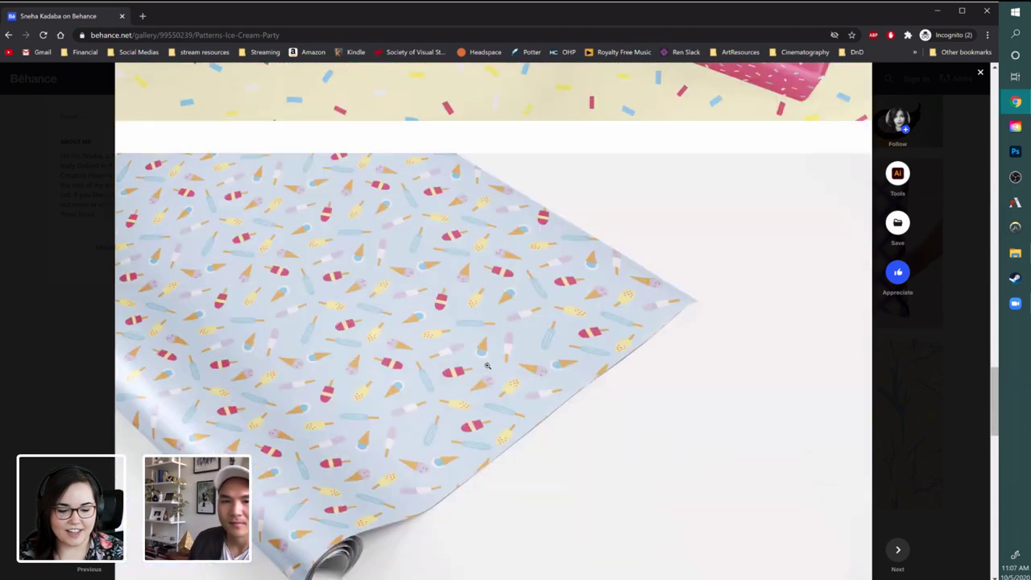
pyautogui.scroll(-3, 530, 385)
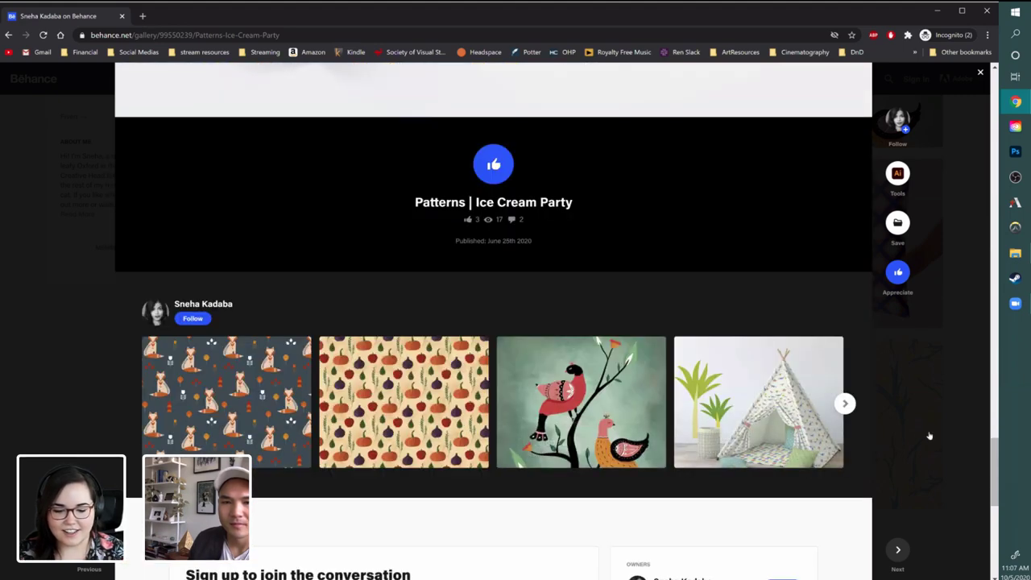
# - Switch to the Patterns | Bright Botanical project and study its red and yellow leaf plate and project details
pyautogui.press('Escape')
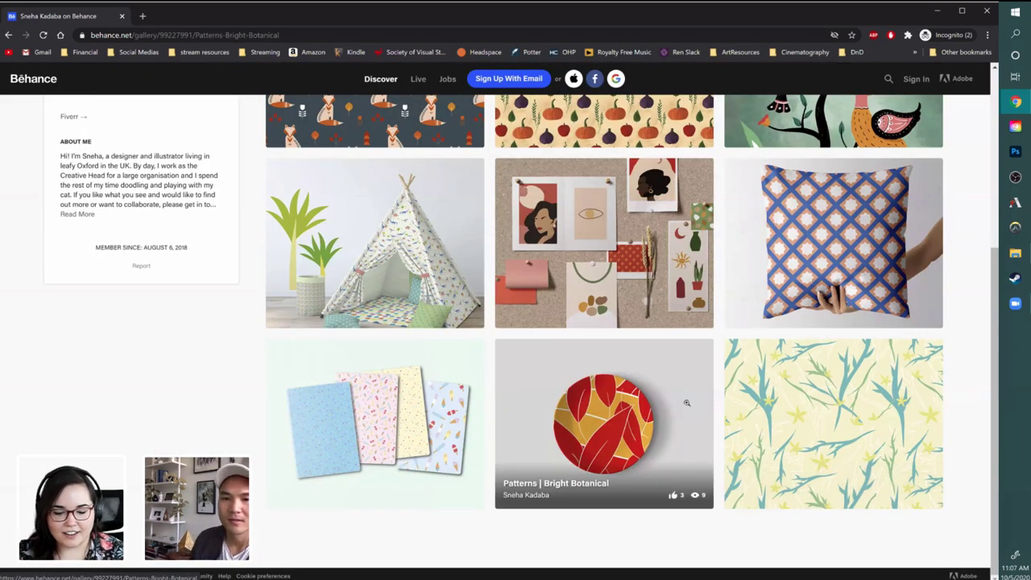
pyautogui.click(686, 403)
pyautogui.scroll(-5, 707, 408)
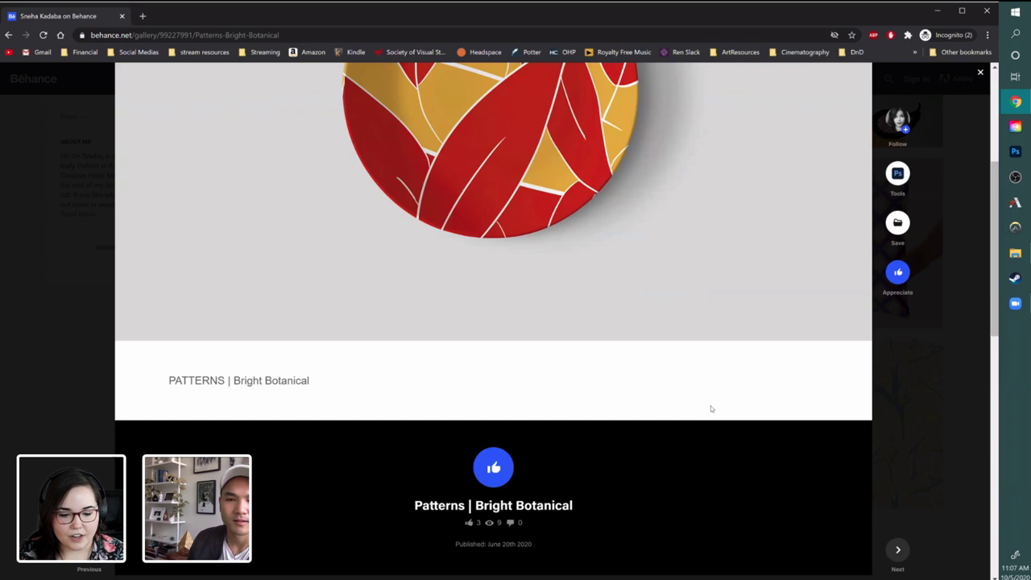
pyautogui.scroll(5, 710, 405)
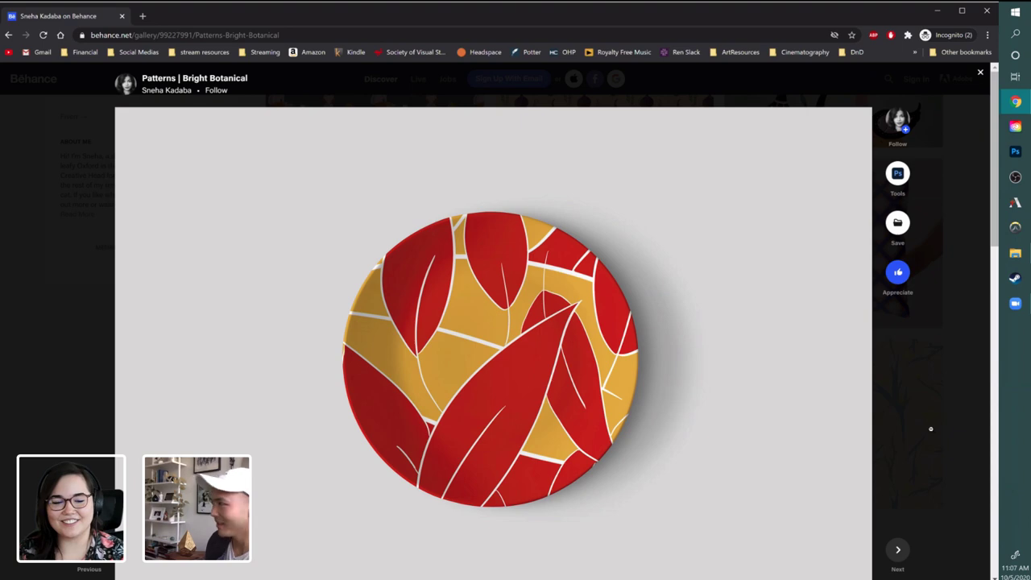
# - Switch to the Patterns | Spring Forest project to view its branch pattern and cushion mockup, and return to the artist's profile
pyautogui.click(930, 428)
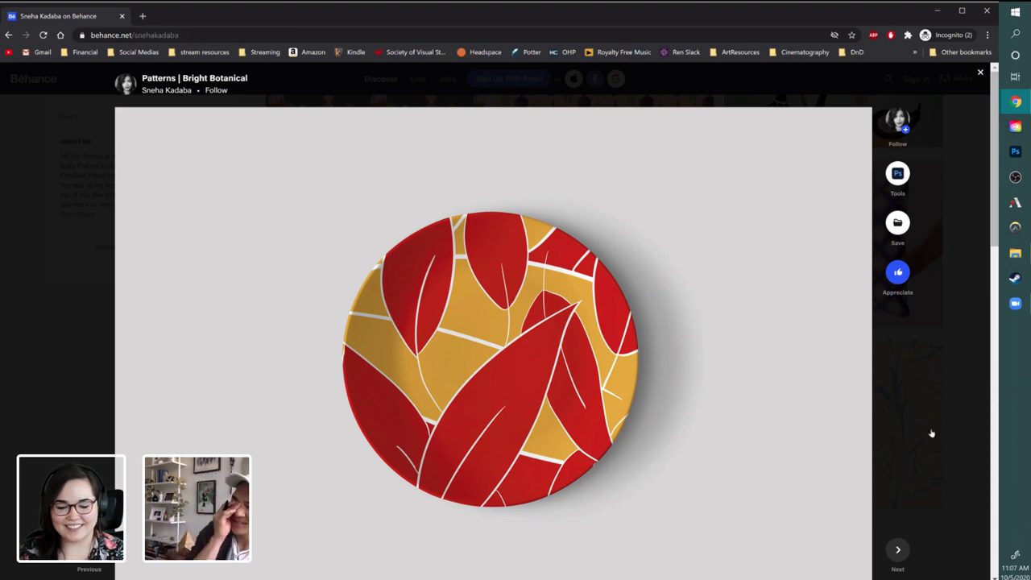
pyautogui.click(833, 422)
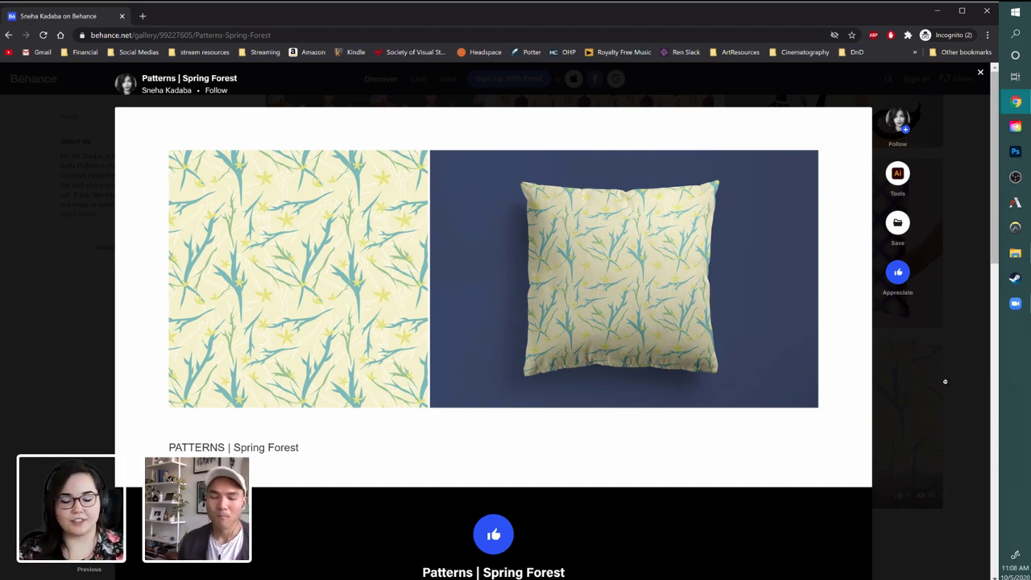
pyautogui.click(938, 397)
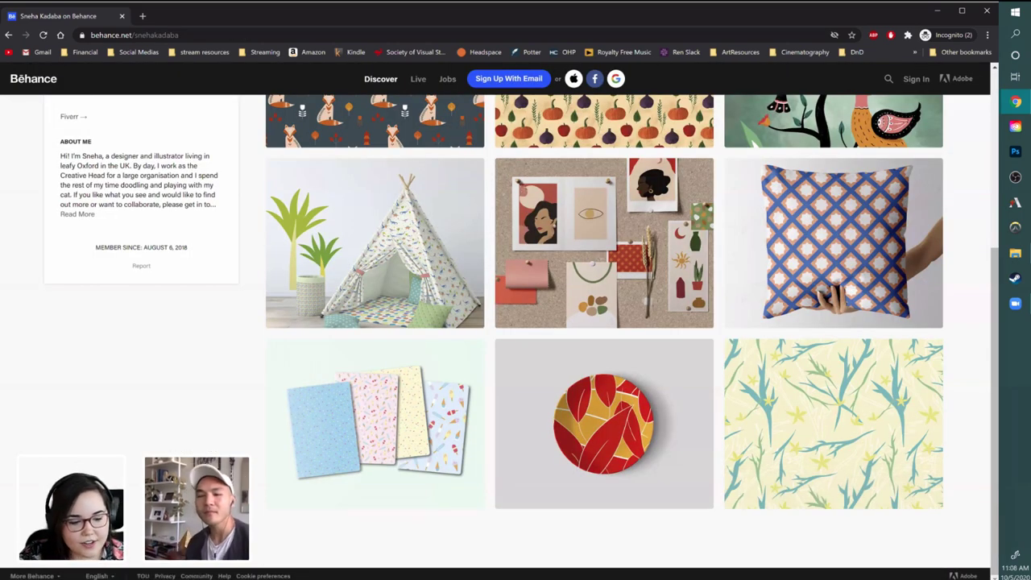
# - Read the artist's About Me text, expanding it to its full length, and return to the start of the profile page
pyautogui.moveTo(94, 155); pyautogui.dragTo(113, 153)
pyautogui.click(100, 175)
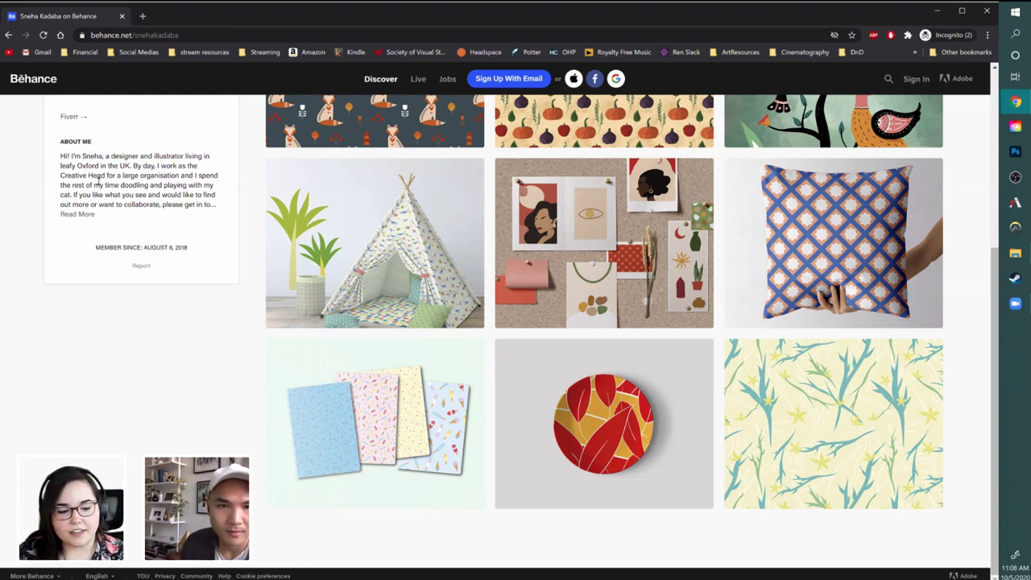
pyautogui.moveTo(100, 166); pyautogui.dragTo(167, 165)
pyautogui.click(180, 230)
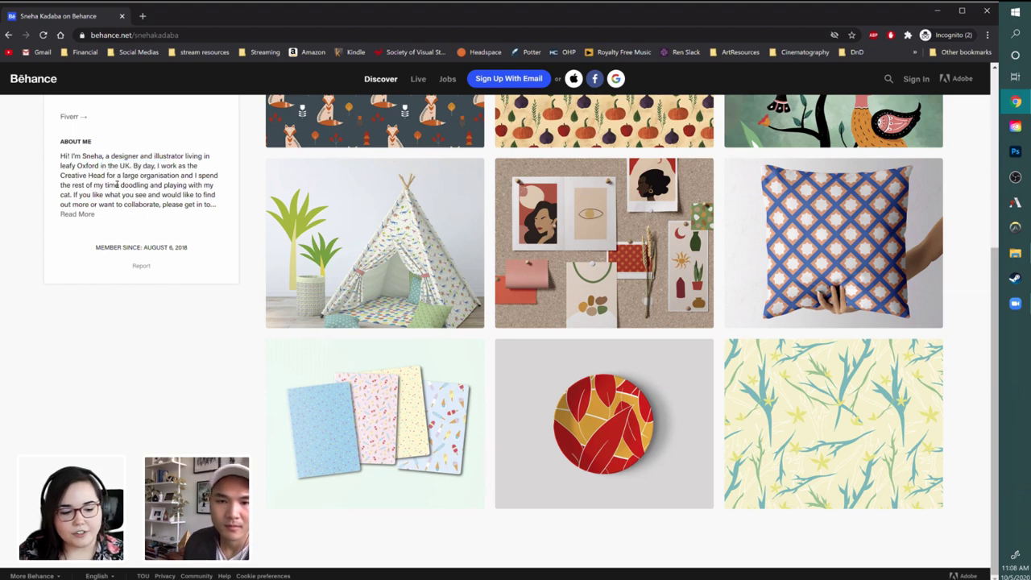
pyautogui.moveTo(104, 176); pyautogui.dragTo(113, 218)
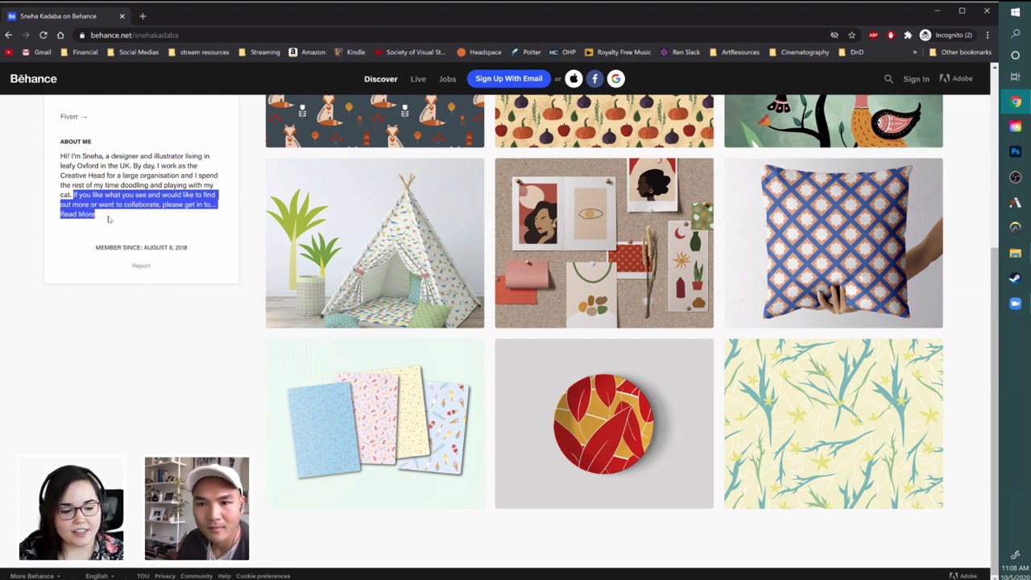
pyautogui.click(82, 213)
pyautogui.moveTo(95, 214); pyautogui.dragTo(171, 226)
pyautogui.click(169, 228)
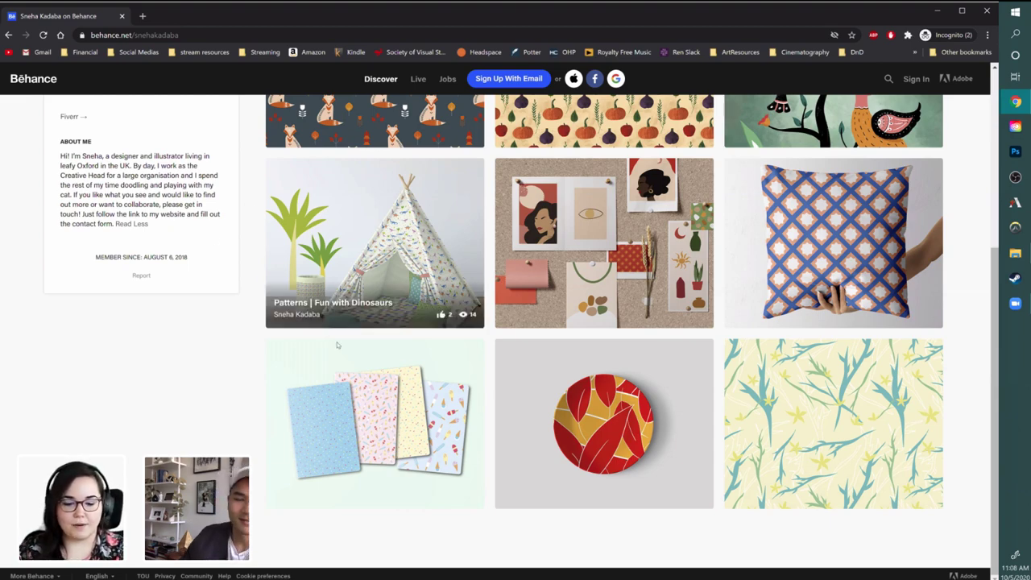
pyautogui.scroll(3, 845, 475)
pyautogui.scroll(1, 920, 309)
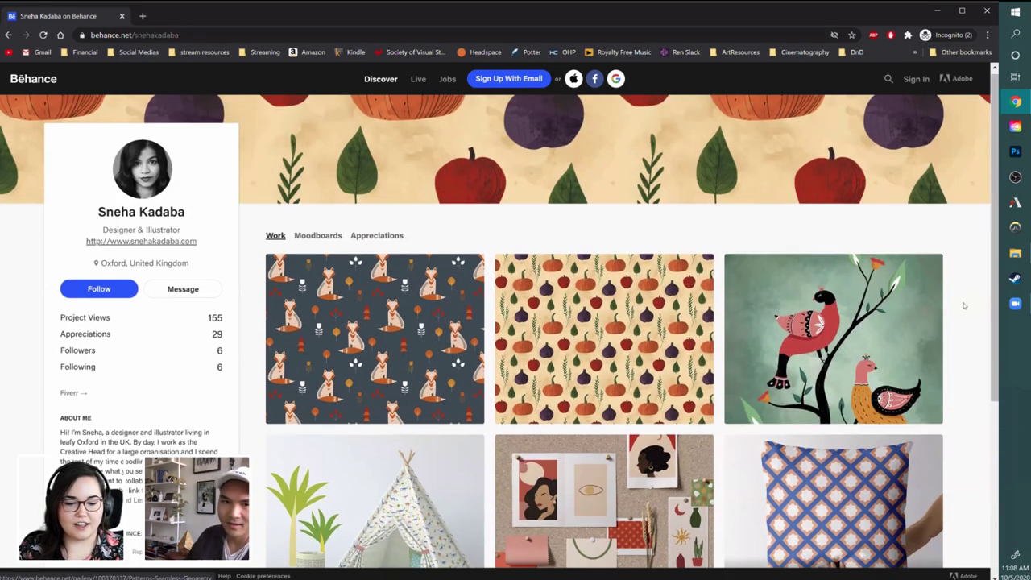
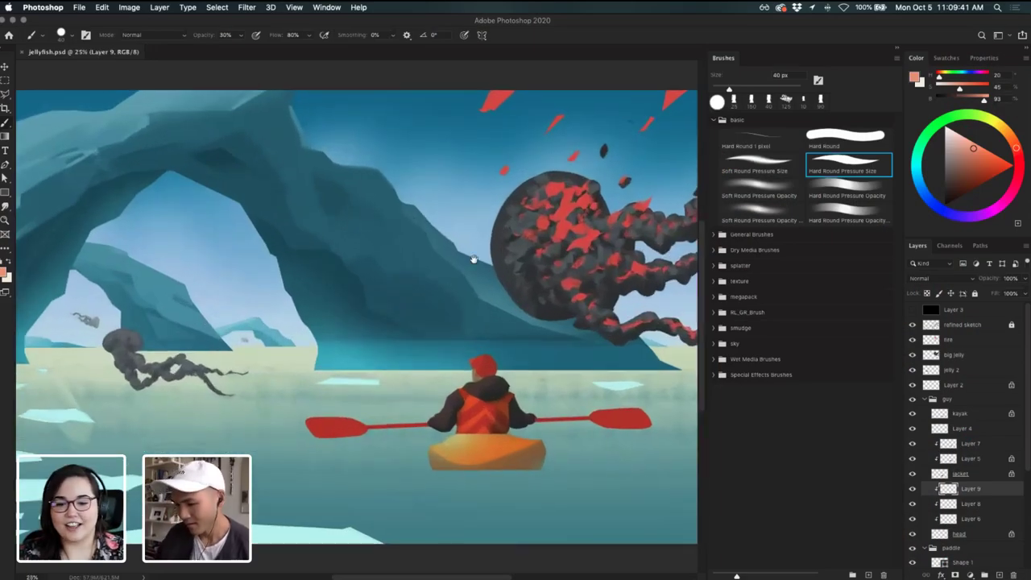
# - Switch to jellyfish.psd in Photoshop, select the kayaker's clipped dark jacket layer, Layer 5, and check its effect by hiding and reshowing it
pyautogui.moveTo(474, 259); pyautogui.dragTo(538, 401)
pyautogui.press('v')
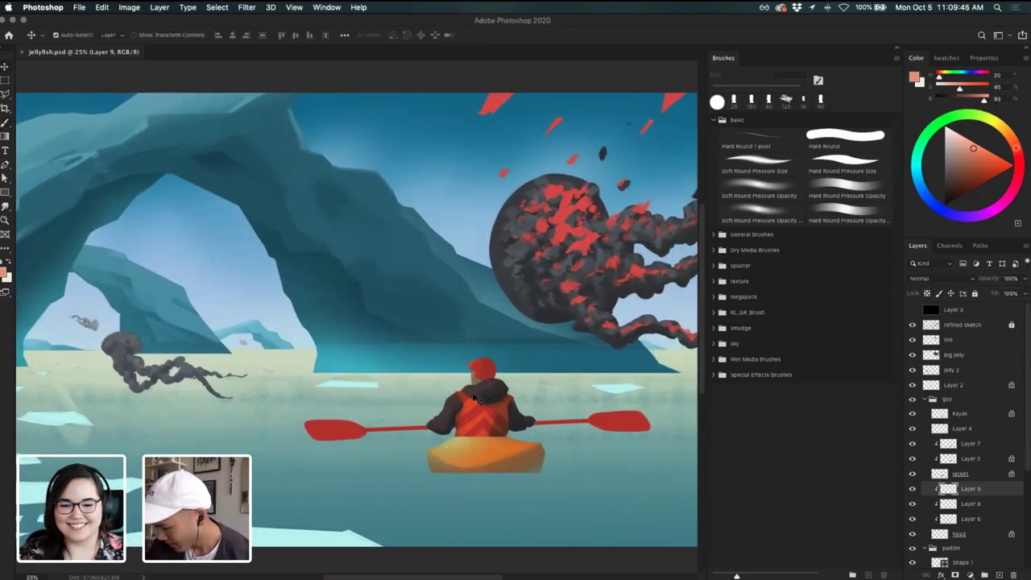
pyautogui.click(475, 397)
pyautogui.press('b')
pyautogui.click(913, 458)
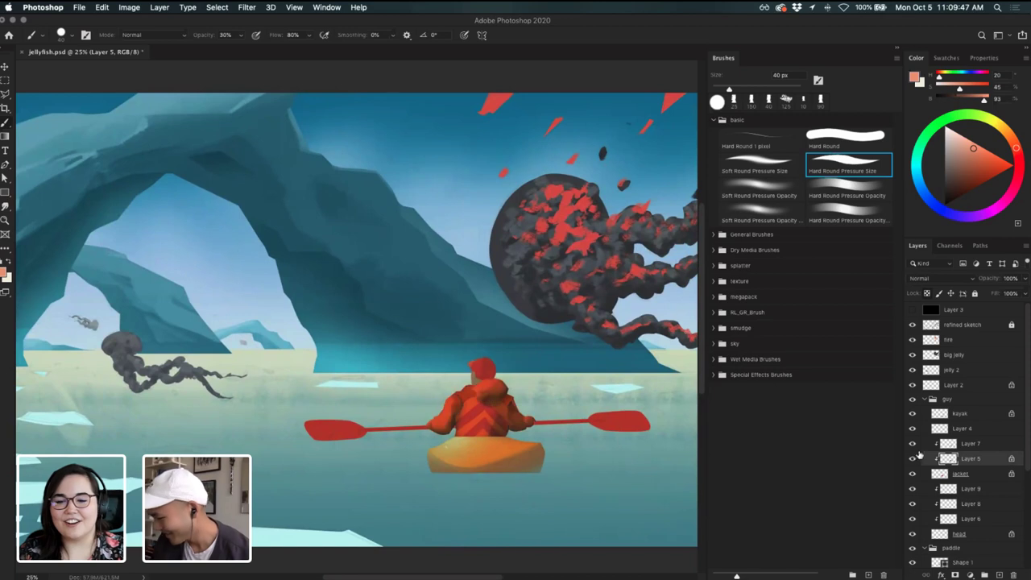
pyautogui.click(913, 458)
pyautogui.click(6, 272)
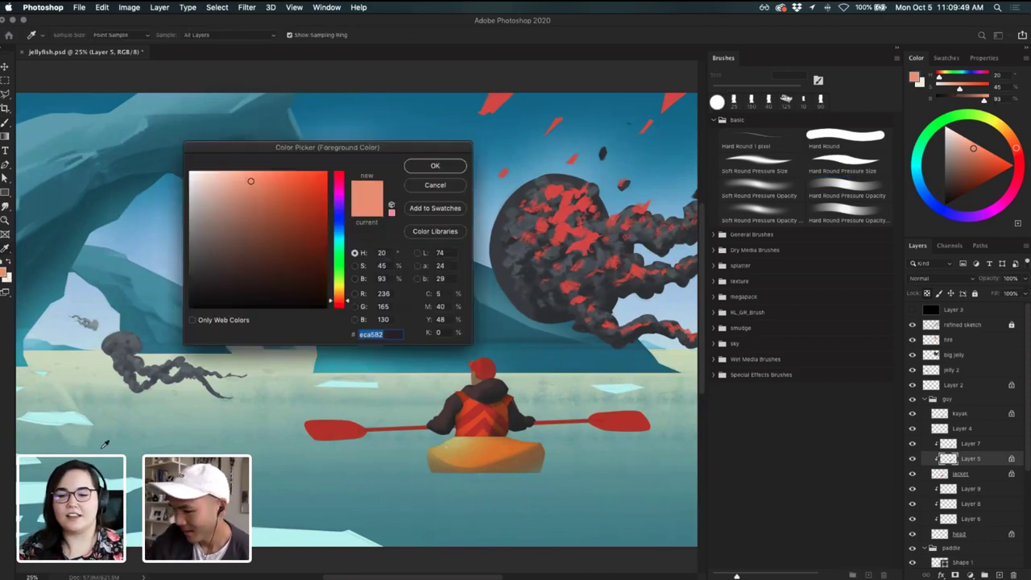
pyautogui.click(434, 185)
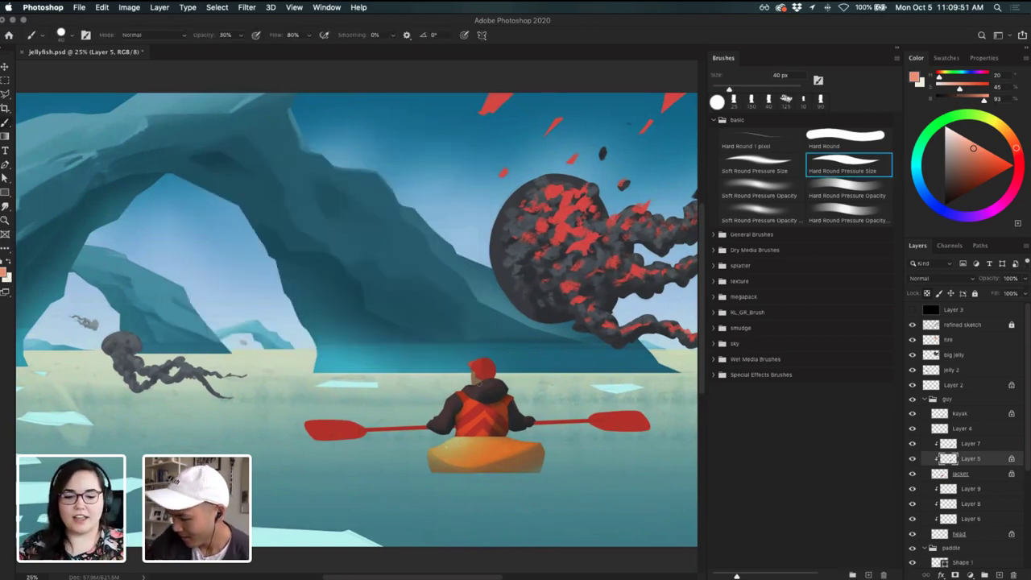
# - Sample the kayaker's dark sleeve colour and lighten the foreground colour to brown #6c544e
pyautogui.press('super+=')
pyautogui.moveTo(557, 480); pyautogui.dragTo(511, 414)
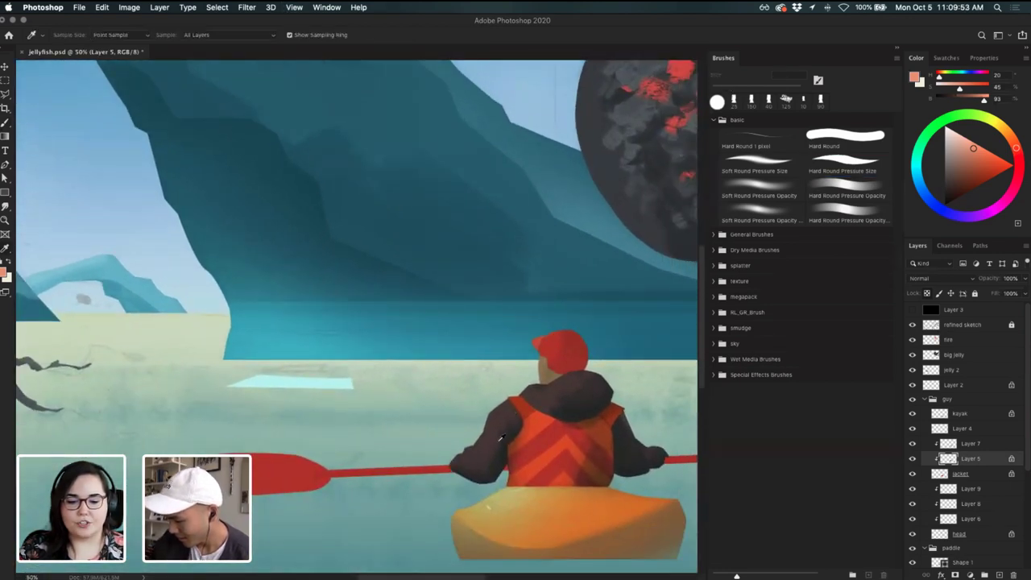
pyautogui.keyDown('alt'); pyautogui.click(497, 439); pyautogui.keyUp('alt')
pyautogui.click(7, 274)
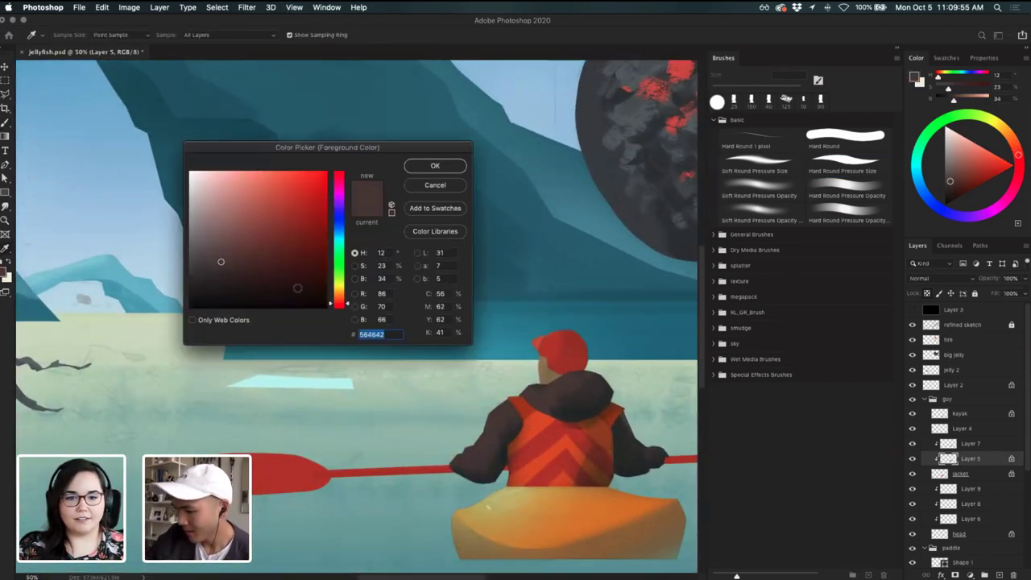
pyautogui.click(232, 244)
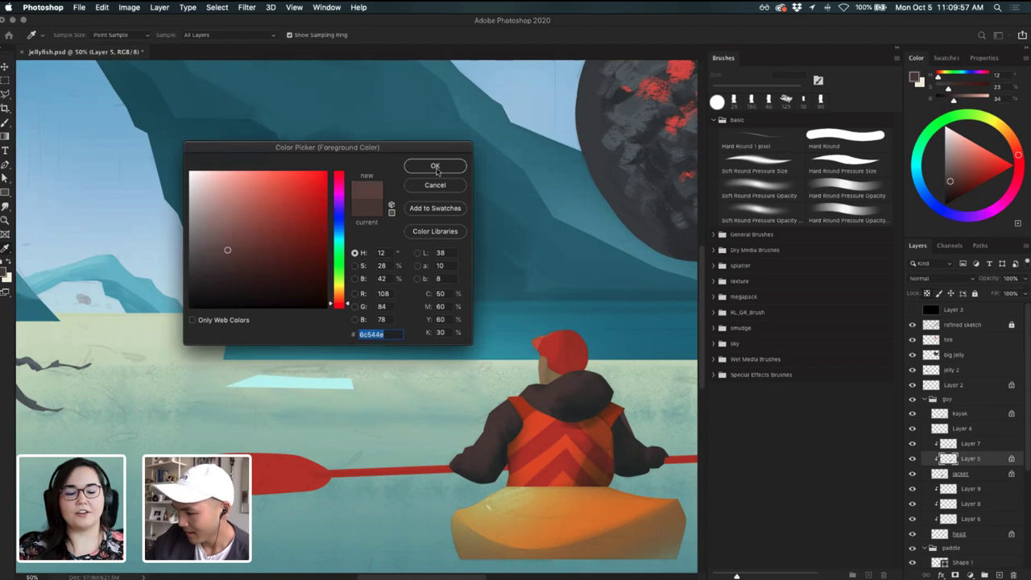
pyautogui.click(435, 165)
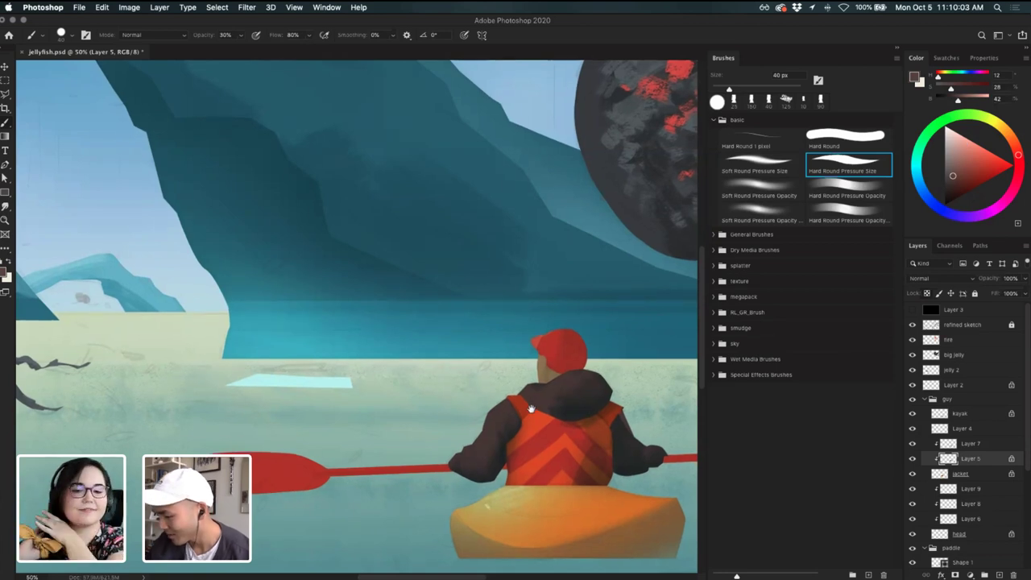
# - Switch from the basic brush set to General Brushes and choose the Chalk 279 brush
pyautogui.moveTo(531, 408); pyautogui.dragTo(526, 409)
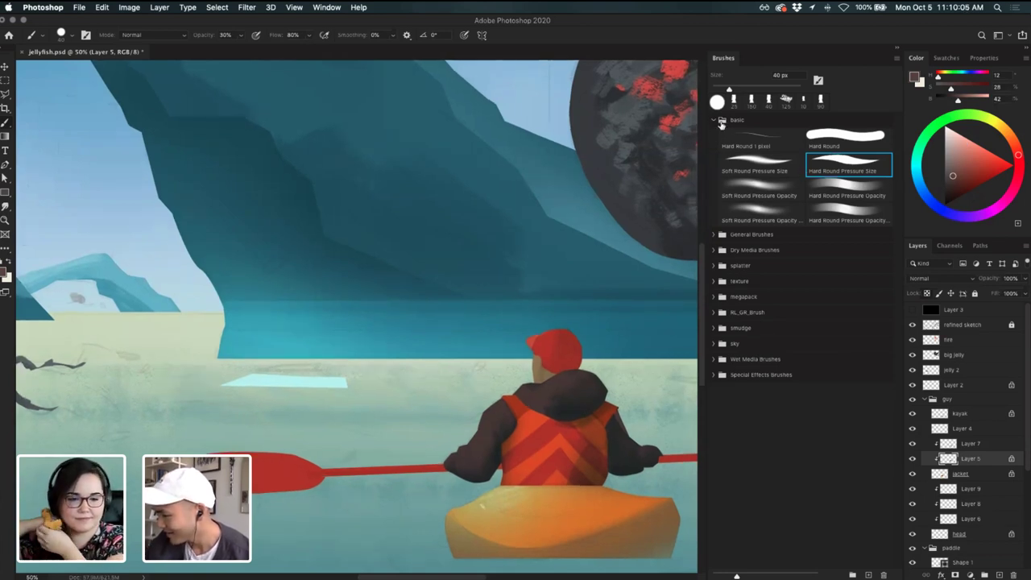
pyautogui.click(720, 123)
pyautogui.click(716, 139)
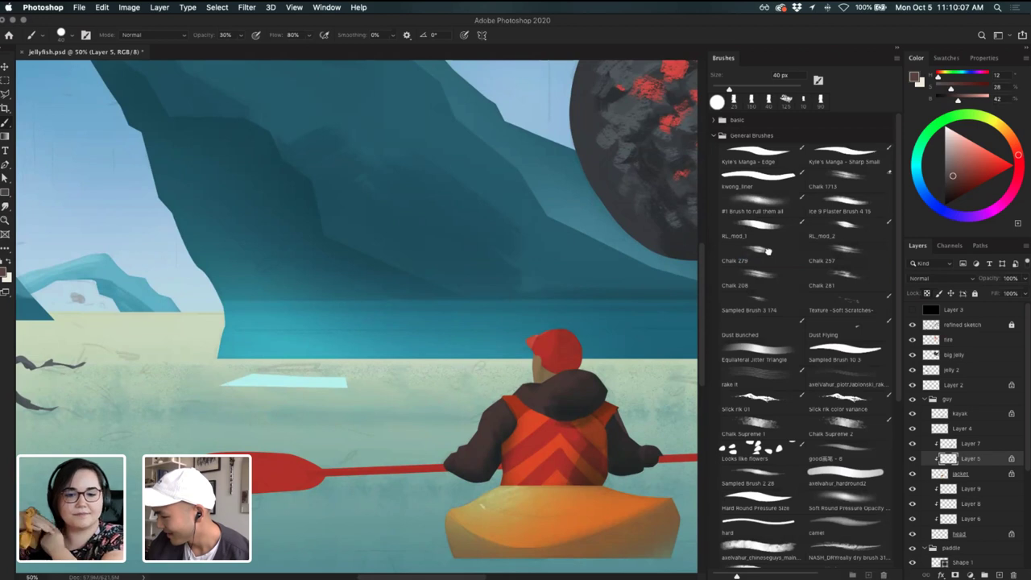
pyautogui.click(768, 251)
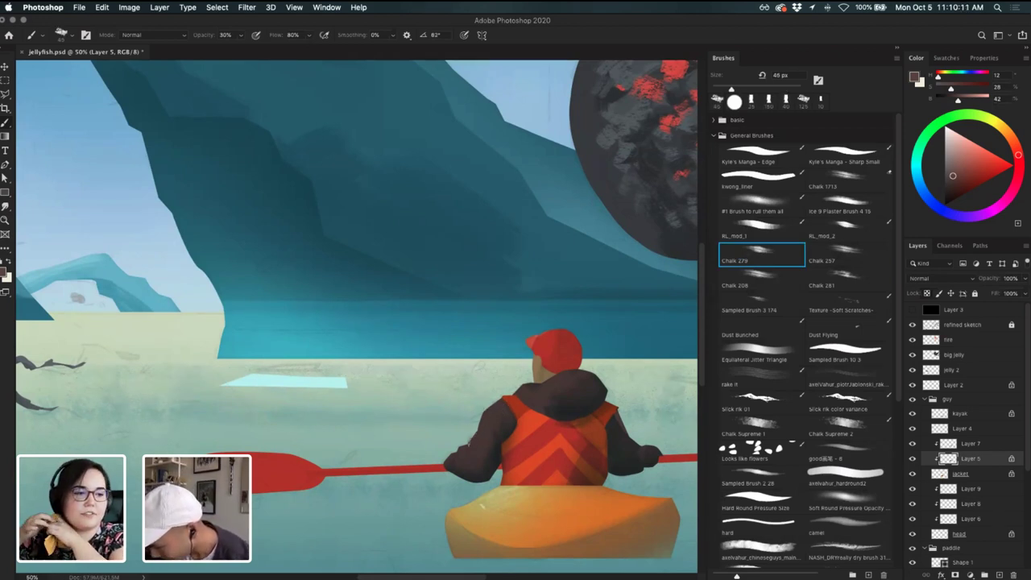
pyautogui.press('alt')
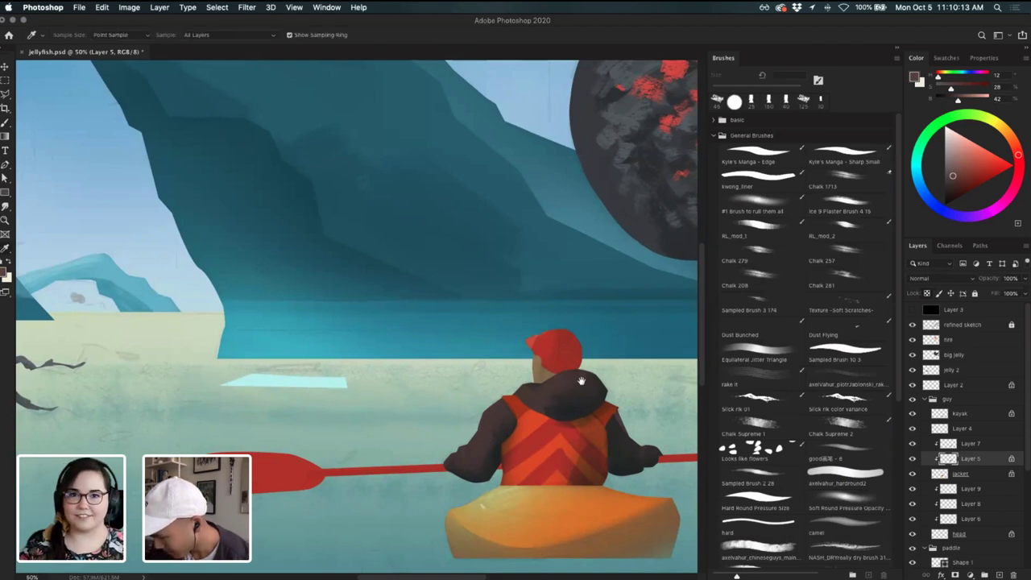
# - Select the head's clipped Multiply layer, Layer 8, and set the foreground colour to the water's teal, #75a8a9
pyautogui.moveTo(581, 381); pyautogui.dragTo(557, 395)
pyautogui.press('super')
pyautogui.keyDown('super'); pyautogui.click(523, 390); pyautogui.keyUp('super')
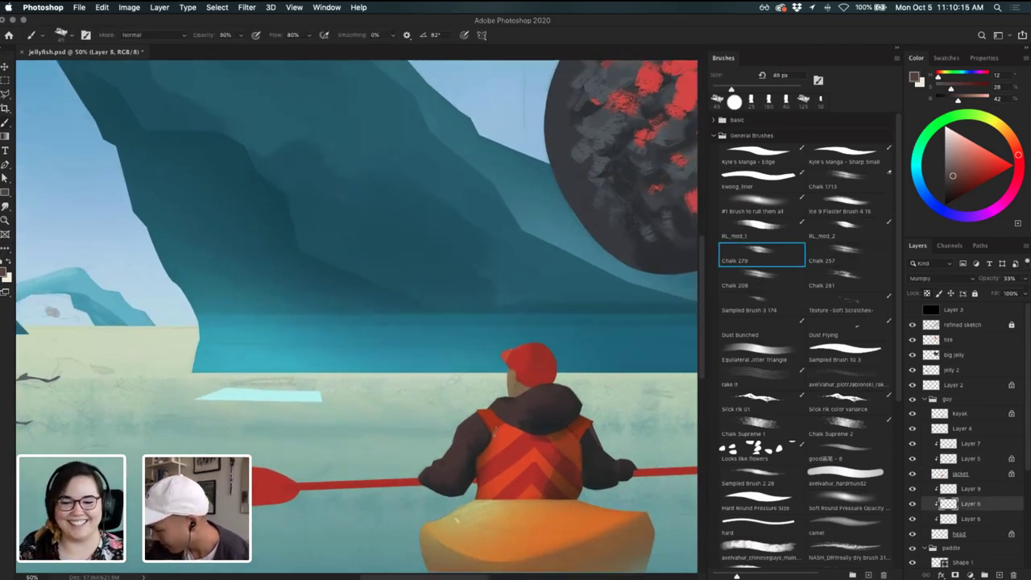
pyautogui.click(6, 274)
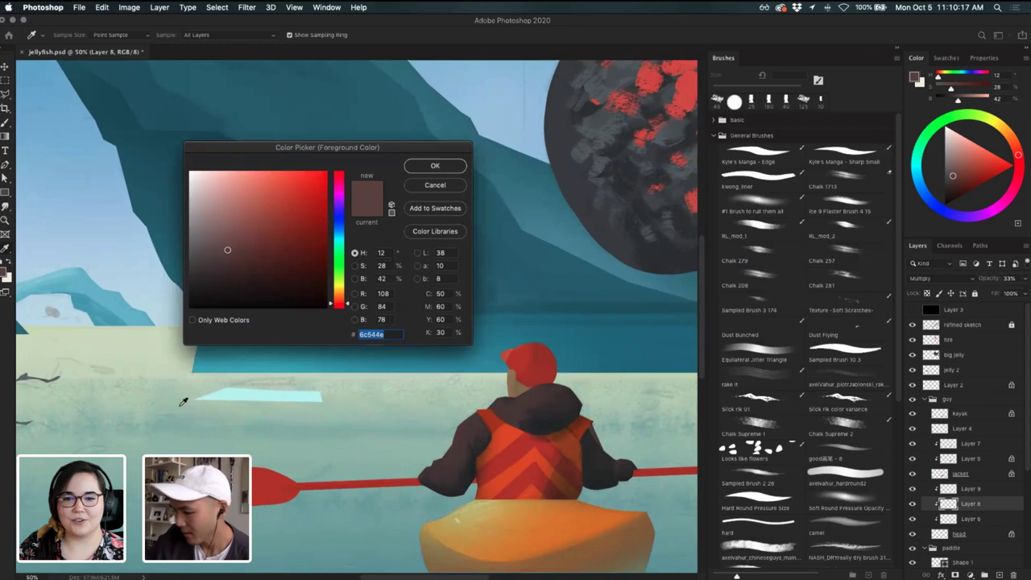
pyautogui.click(680, 554)
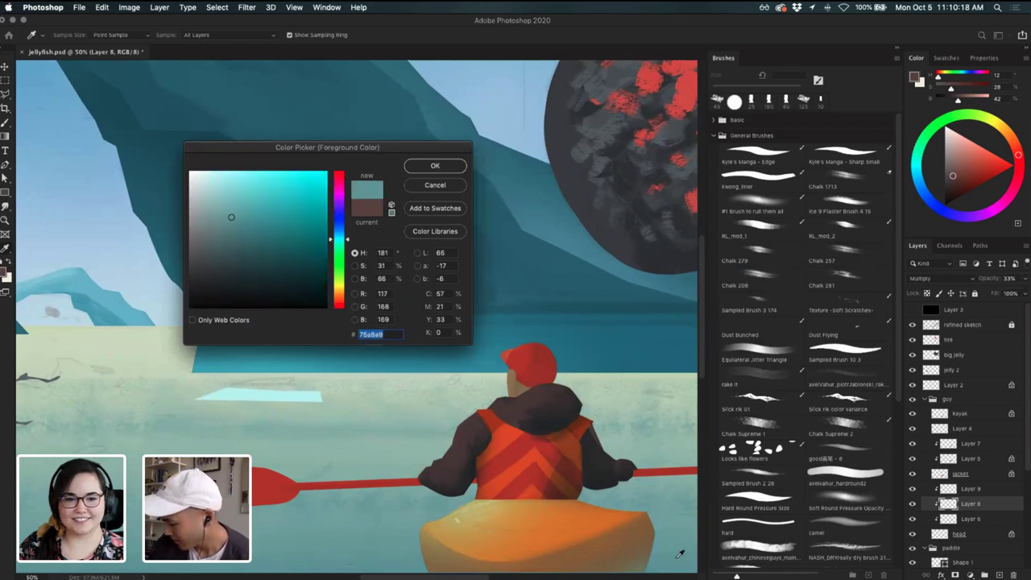
pyautogui.click(438, 167)
# - Check Layer 8's shading by hiding and reshowing it, and set the layer's opacity to 63%
pyautogui.click(913, 504)
pyautogui.click(914, 503)
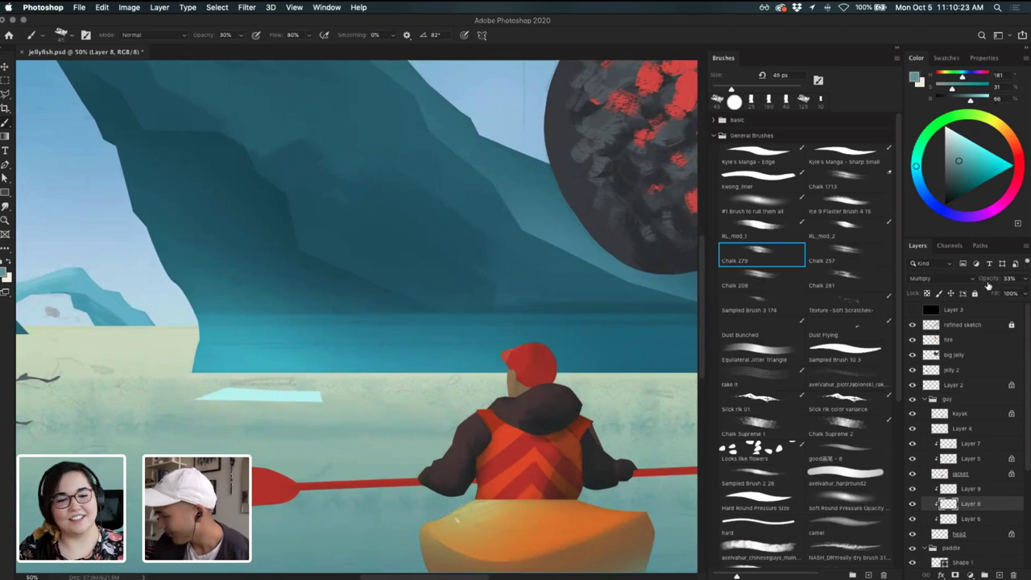
pyautogui.moveTo(987, 283); pyautogui.dragTo(1007, 279)
# - Try a teal shading stroke over the kayaker's head with the enlarged chalk brush, and undo it
pyautogui.press(']')
pyautogui.press(']')
pyautogui.press(']')
pyautogui.press(']')
pyautogui.press(']')
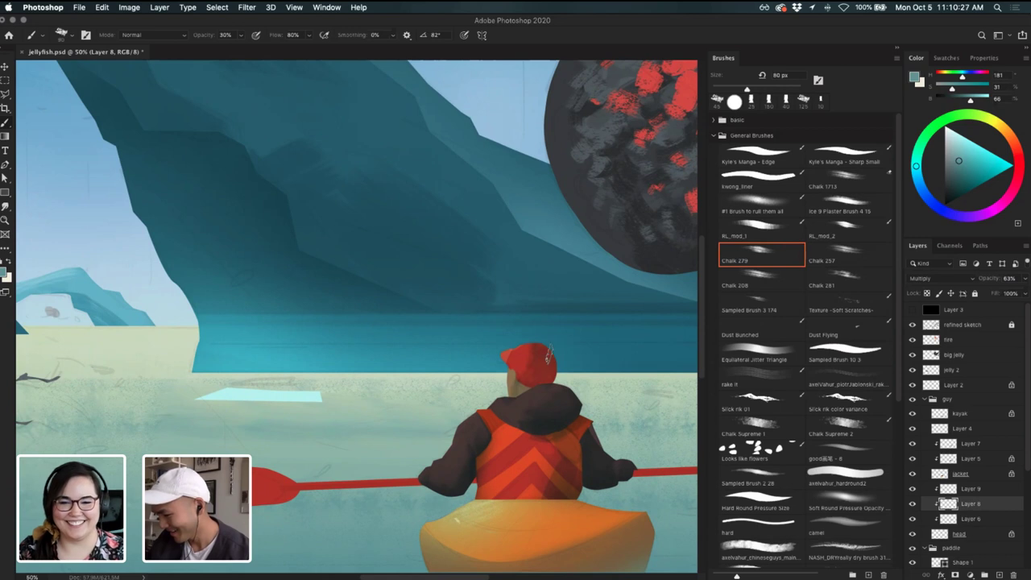
pyautogui.moveTo(562, 399); pyautogui.dragTo(557, 372)
pyautogui.press('super+z')
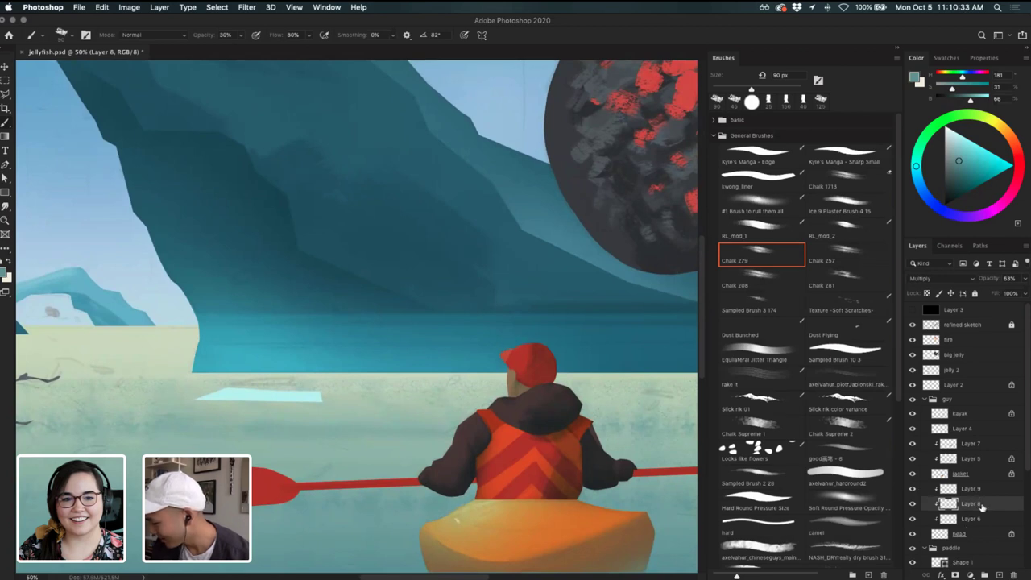
# - Merge the head layer with clipped Layers 6, 8 and 9, and rename the merged layer head
pyautogui.keyDown('shift'); pyautogui.click(970, 490); pyautogui.keyUp('shift')
pyautogui.keyDown('shift'); pyautogui.click(971, 522); pyautogui.keyUp('shift')
pyautogui.hotkey('ctrl', 'e')
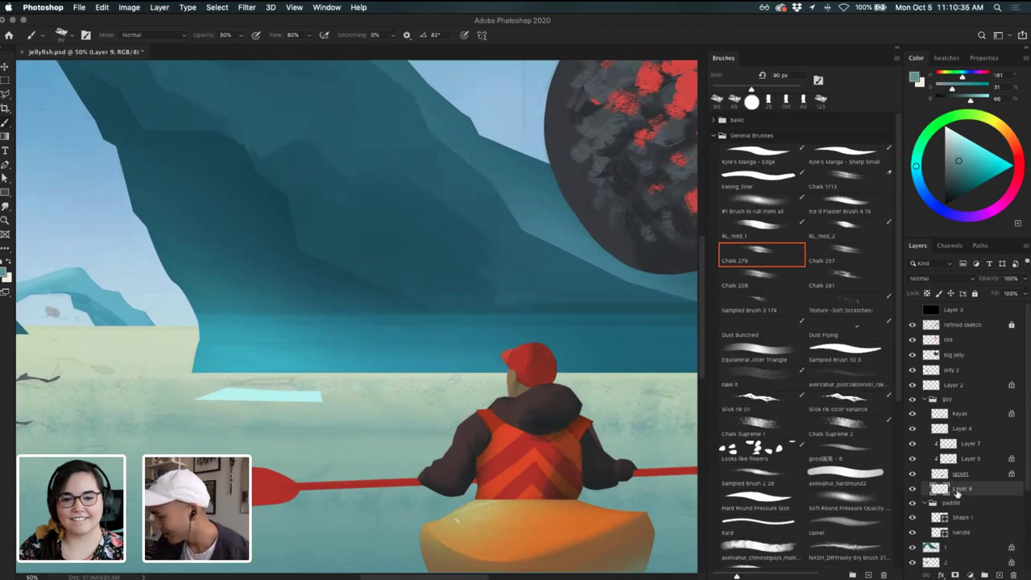
pyautogui.doubleClick(961, 487)
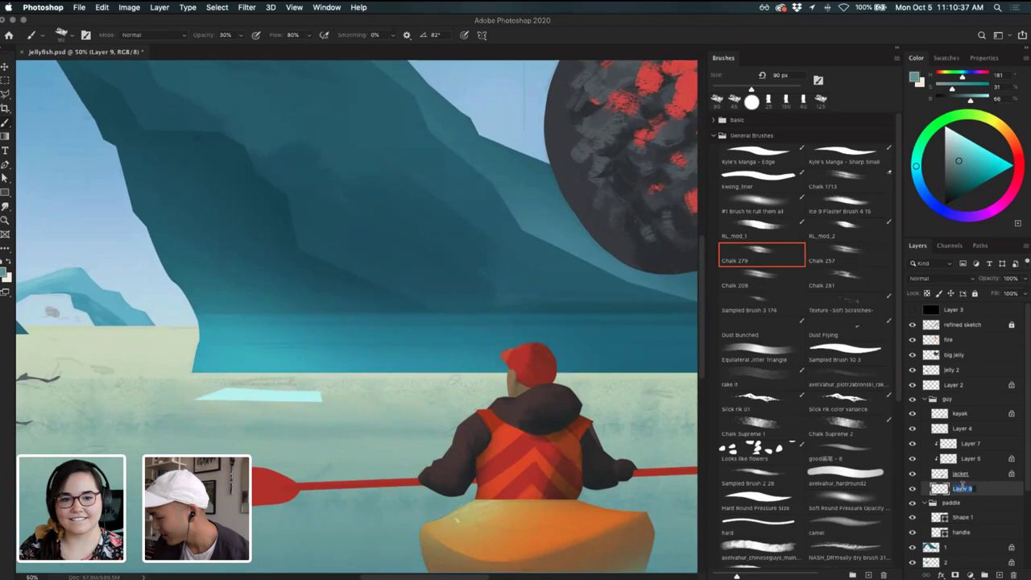
pyautogui.write('he')
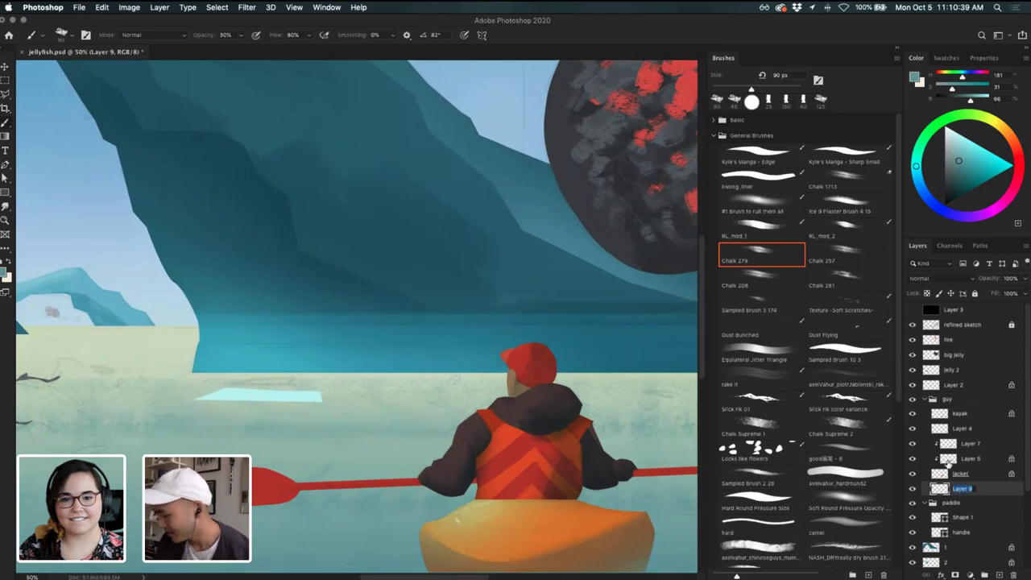
pyautogui.write('ad')
pyautogui.press('Return')
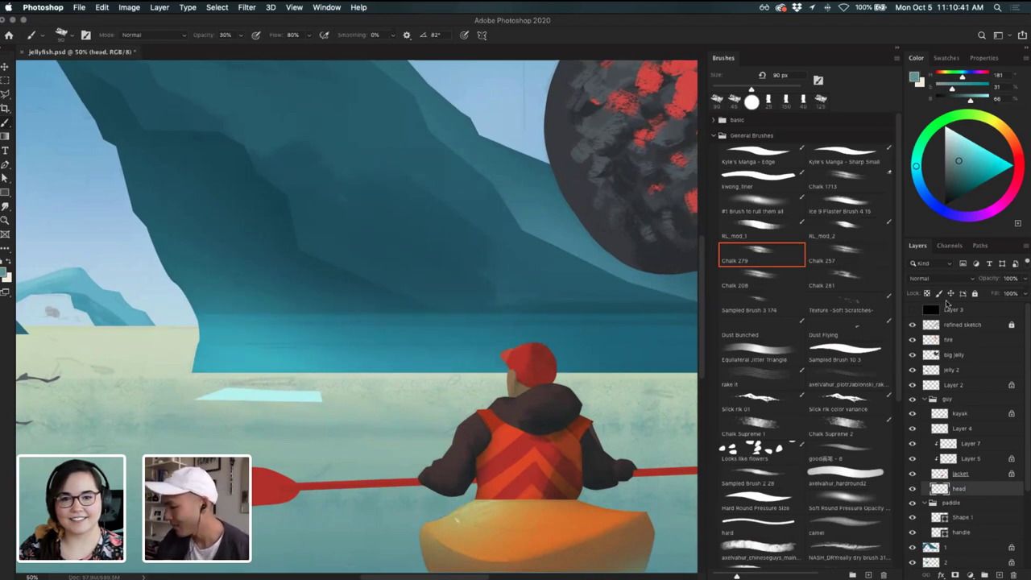
# - Lock the head layer's transparent pixels and sample red tones from the kayaker's cap
pyautogui.keyDown('alt'); pyautogui.click(524, 354); pyautogui.keyUp('alt')
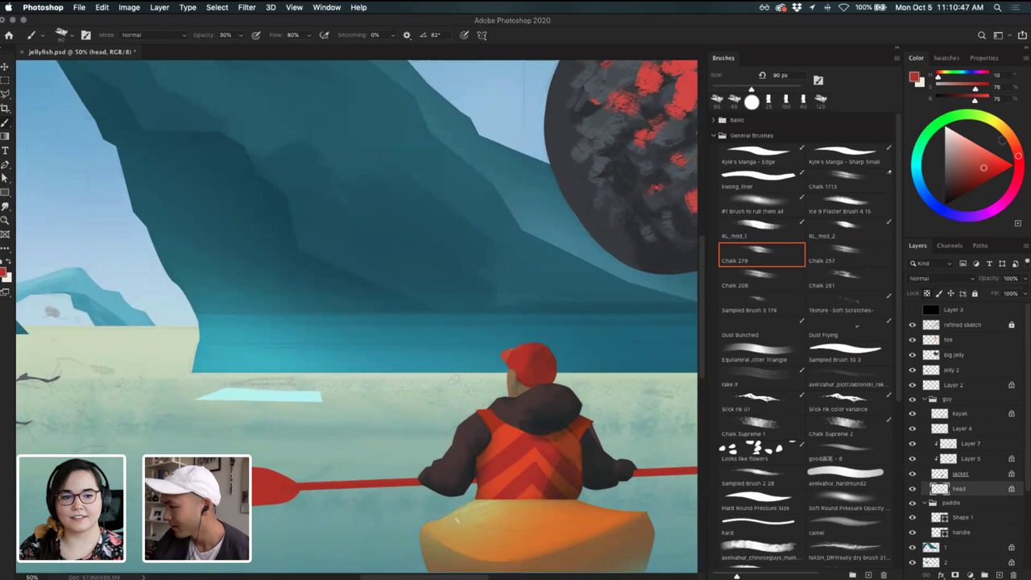
pyautogui.keyDown('alt'); pyautogui.click(516, 346); pyautogui.keyUp('alt')
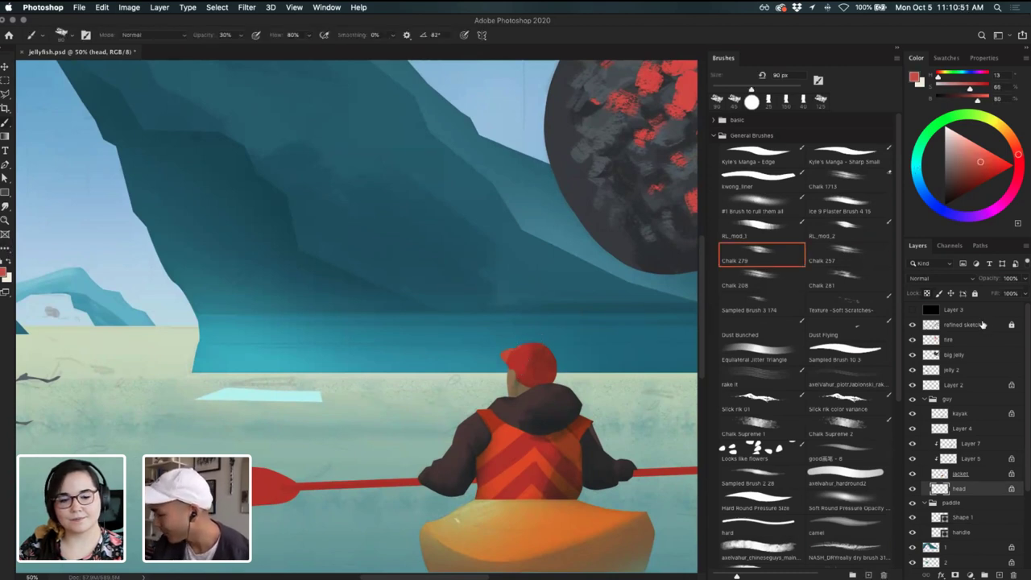
# - Hide the refined sketch layer and check the composition without its lines
pyautogui.click(981, 323)
pyautogui.click(912, 324)
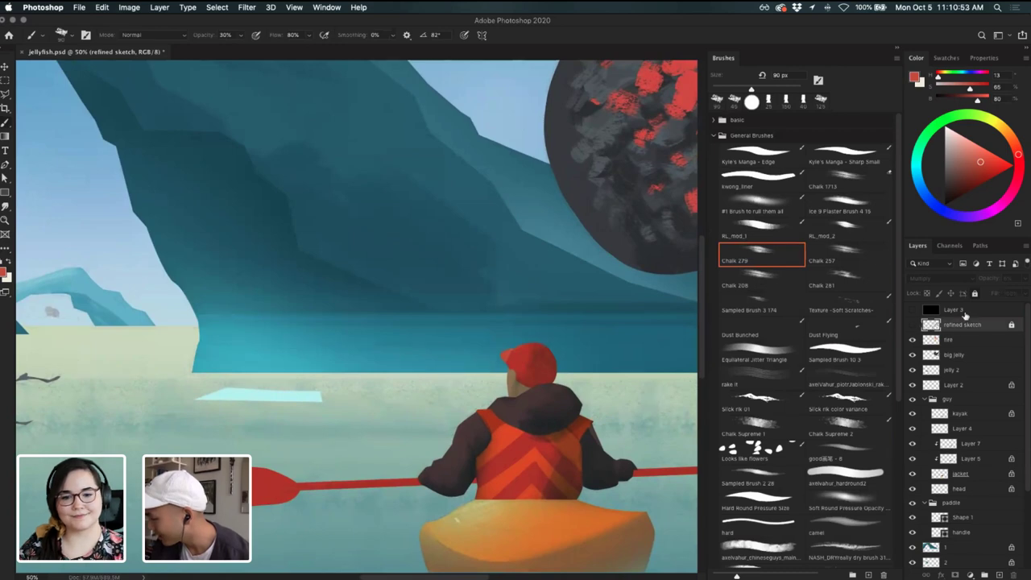
pyautogui.press('super+minus')
pyautogui.press('super+minus')
pyautogui.press('super+minus')
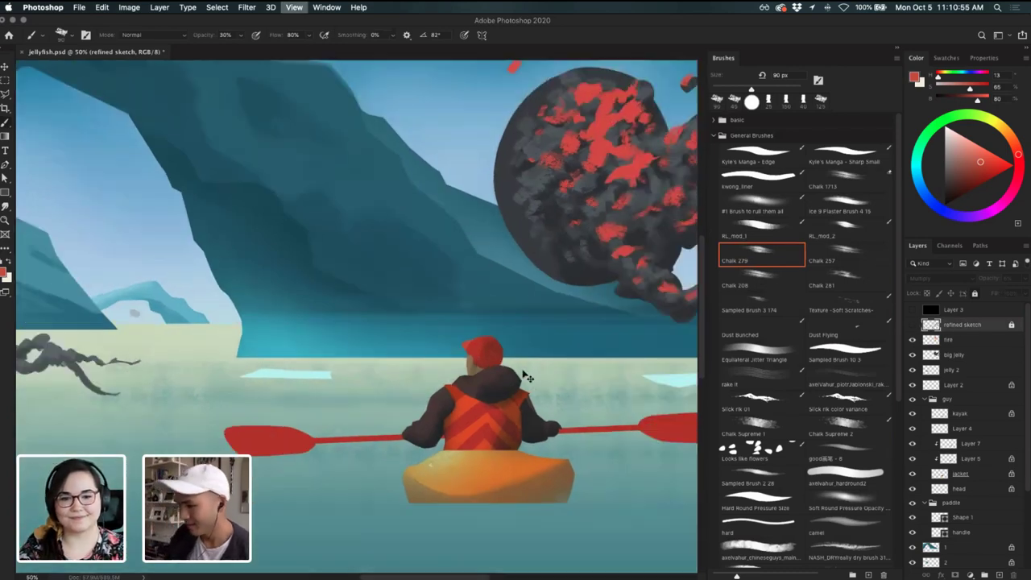
# - Sample the glowing red from the big jellyfish and select the smaller jellyfish's layer, jelly 2
pyautogui.press('super+plus')
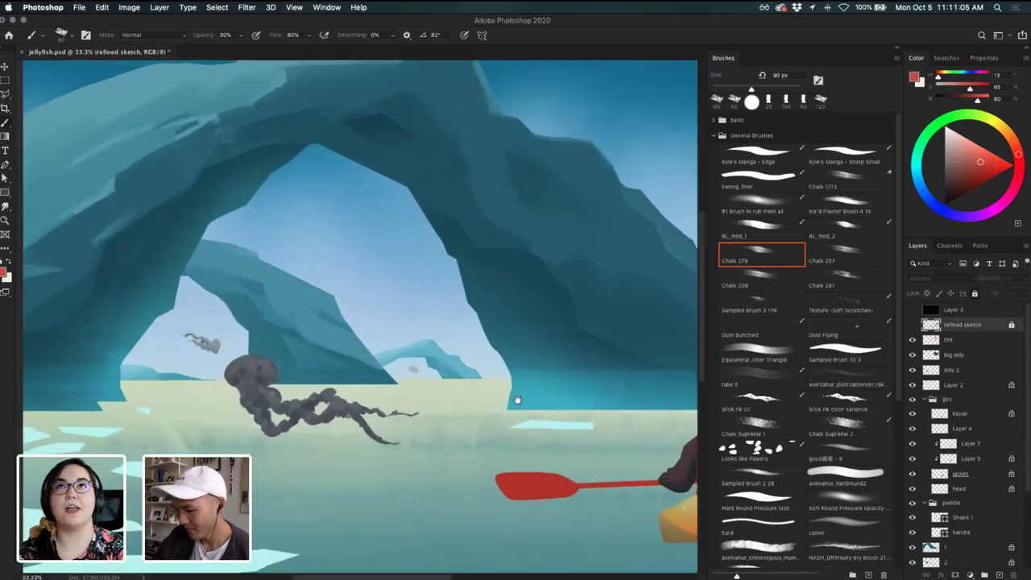
pyautogui.moveTo(438, 398); pyautogui.dragTo(382, 397)
pyautogui.moveTo(674, 379); pyautogui.dragTo(602, 327)
pyautogui.keyDown('alt'); pyautogui.click(603, 277); pyautogui.keyUp('alt')
pyautogui.press('super+plus')
pyautogui.moveTo(444, 404); pyautogui.dragTo(472, 386)
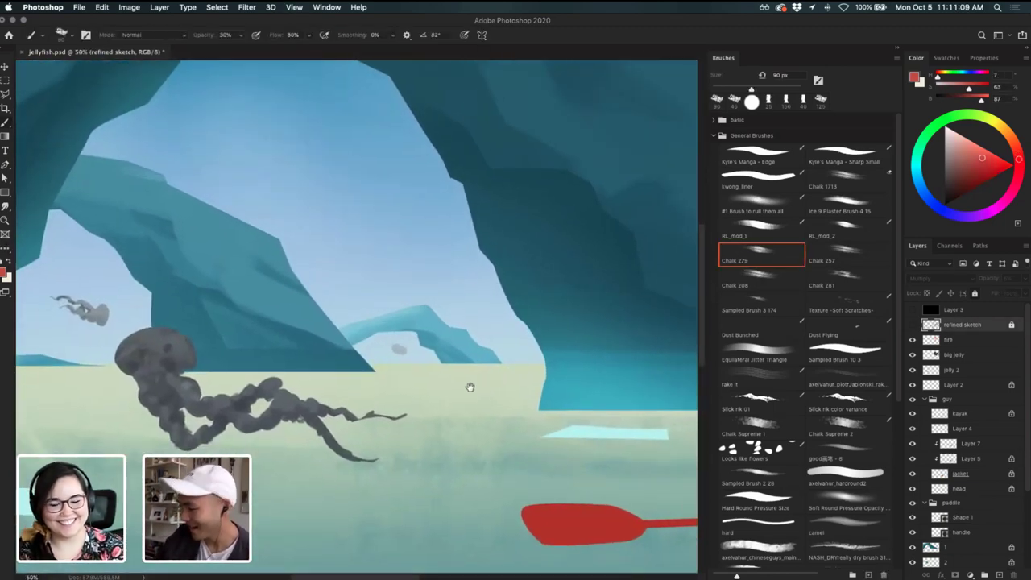
pyautogui.press('v')
pyautogui.click(163, 345)
pyautogui.press('b')
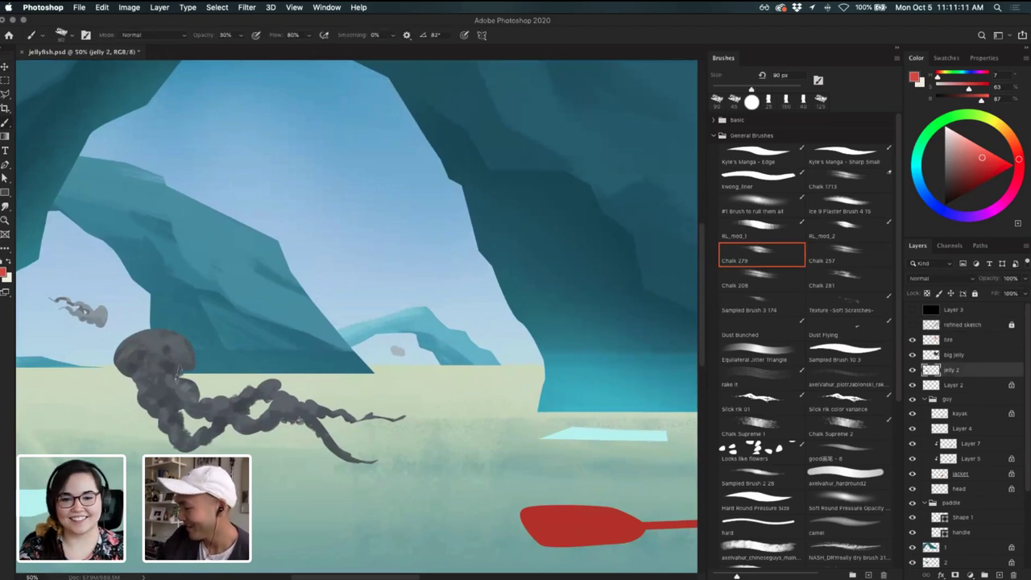
# - Set the chalk brush to 45 px and 100% opacity, undoing the test stroke on the smaller jellyfish
pyautogui.moveTo(456, 322); pyautogui.dragTo(541, 356)
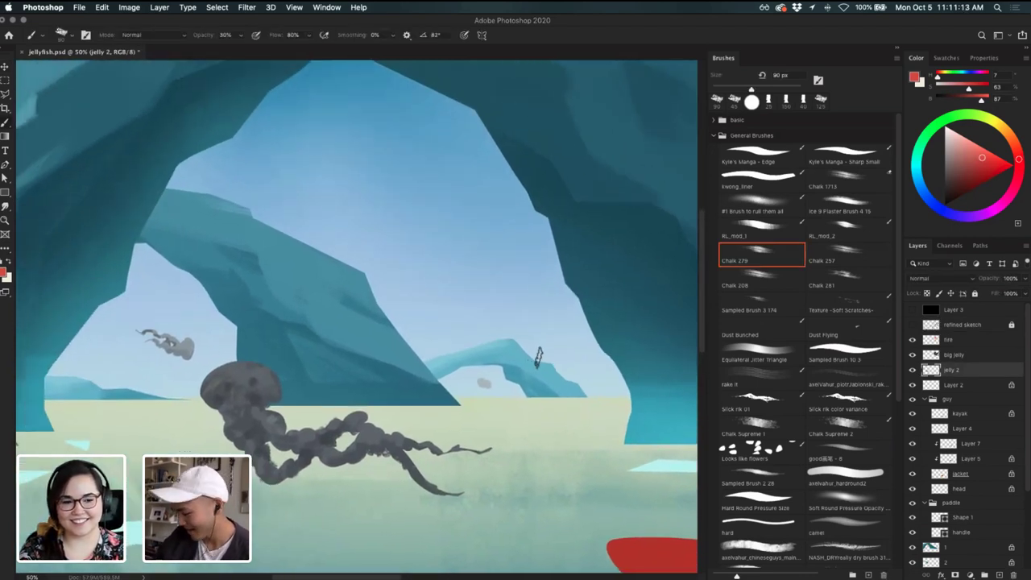
pyautogui.press('[')
pyautogui.press('[')
pyautogui.press('[')
pyautogui.press('[')
pyautogui.press('[')
pyautogui.moveTo(295, 354); pyautogui.dragTo(399, 360)
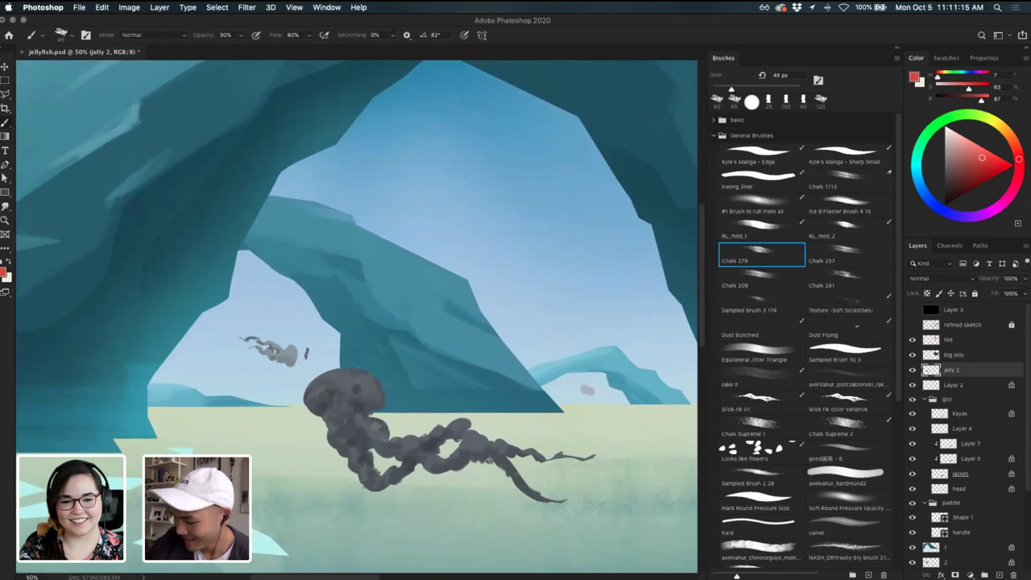
pyautogui.press('super+z')
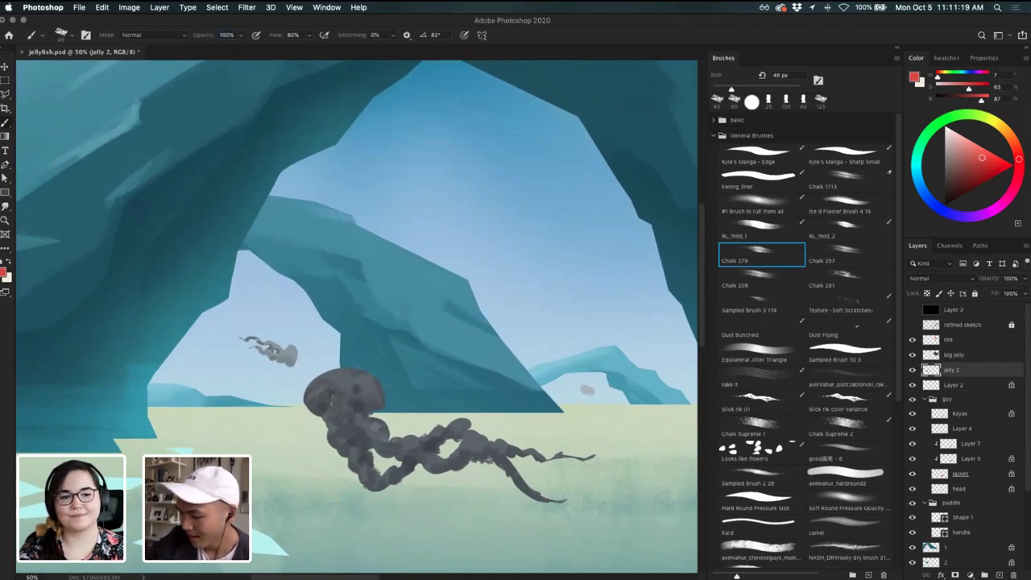
# - Create a layer above jelly 2 and paint red glowing spots on the jellyfish's bell, erasing stray paint
pyautogui.press('super+alt+shift+n')
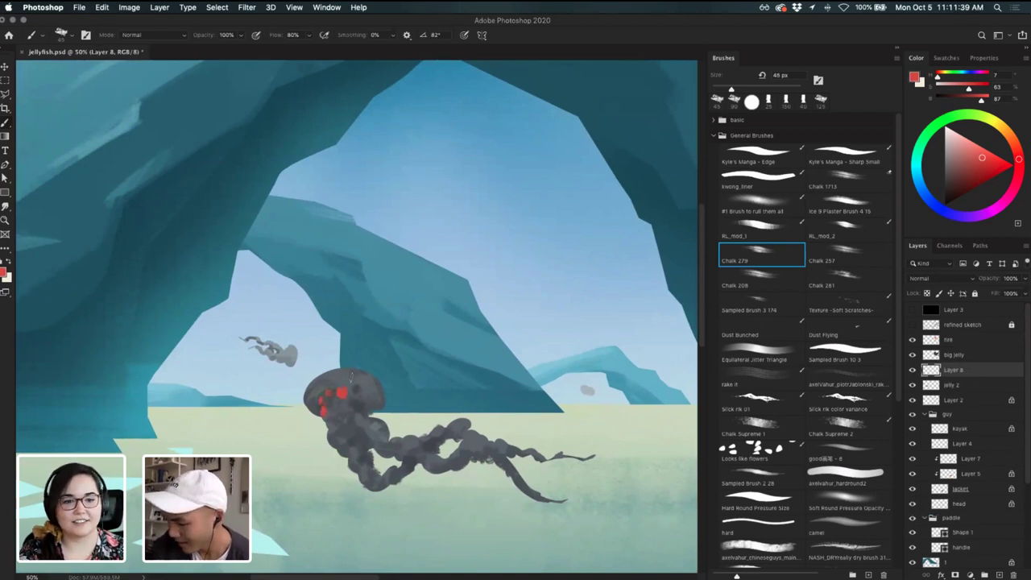
pyautogui.press('e')
pyautogui.moveTo(346, 392)
pyautogui.mouseDown()
pyautogui.moveTo(341, 401)
pyautogui.moveTo(355, 394)
pyautogui.mouseUp()
pyautogui.press('b')
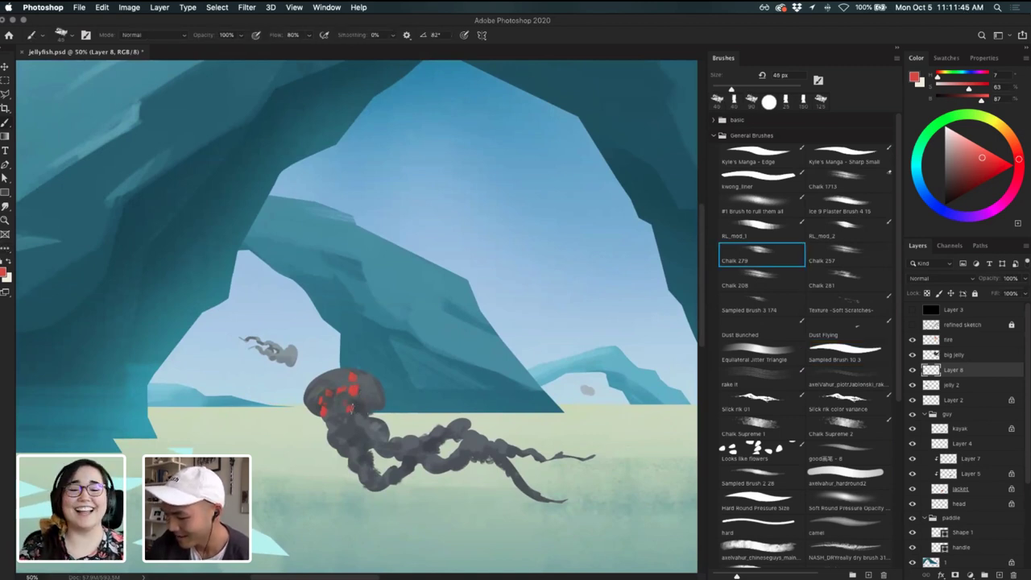
# - Try red strokes on the lower bell with the chalk brush enlarged to 80 px, and undo them
pyautogui.press(']')
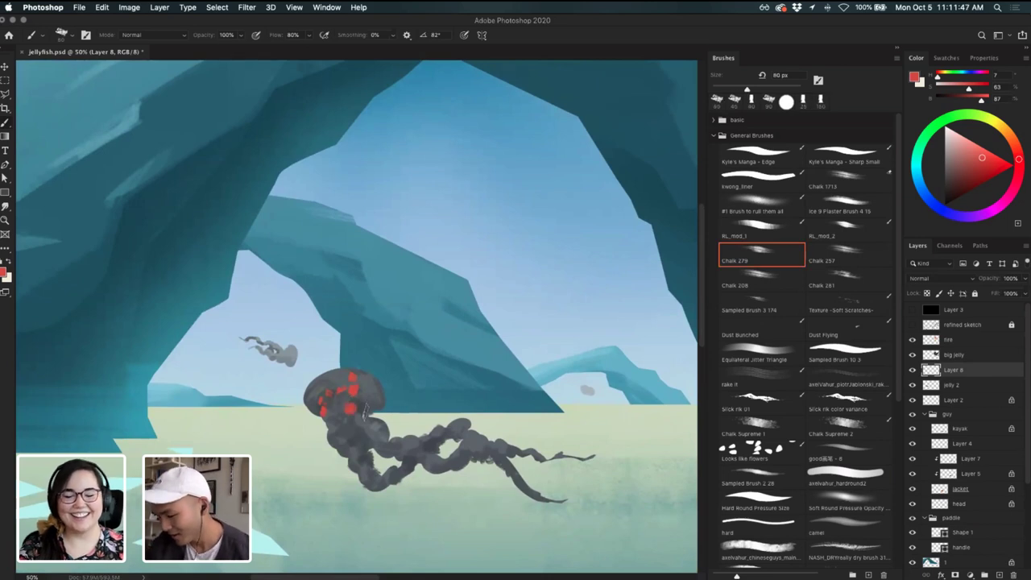
pyautogui.moveTo(350, 400)
pyautogui.mouseDown()
pyautogui.moveTo(372, 431)
pyautogui.moveTo(340, 421)
pyautogui.mouseUp()
pyautogui.press('super+z')
pyautogui.press('super+z')
pyautogui.press('super+z')
# - Reduce the chalk brush to 40 px and paint small red spots beneath the jellyfish's bell, undoing the unwanted stroke
pyautogui.press('[')
pyautogui.press('[')
pyautogui.press('[')
pyautogui.press('[')
pyautogui.press('[')
pyautogui.press('super+z')
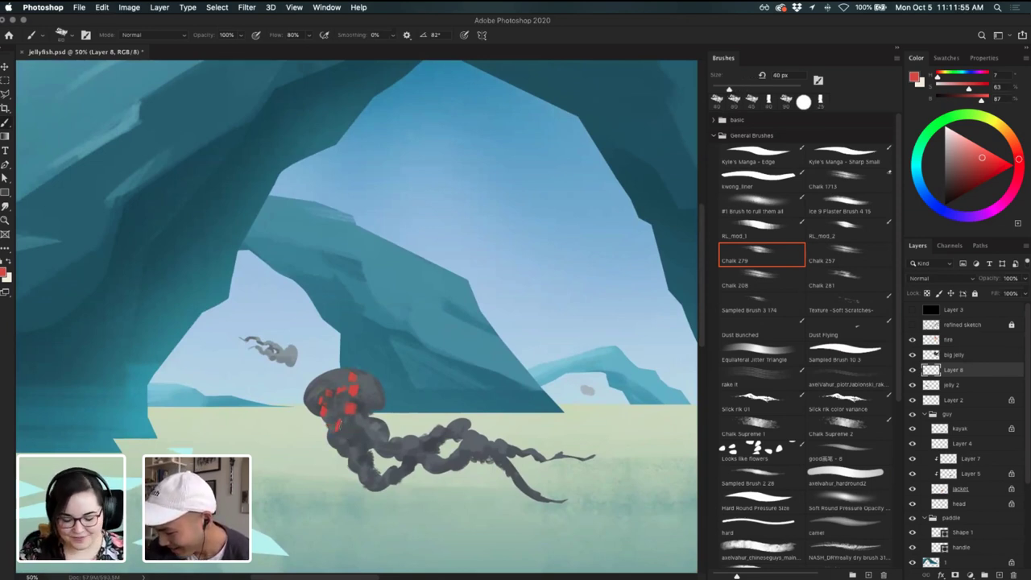
# - Paint more small red spots on the lower bell and neck of the smaller jellyfish, undoing unwanted strokes
pyautogui.scroll(-3, 335, 413)
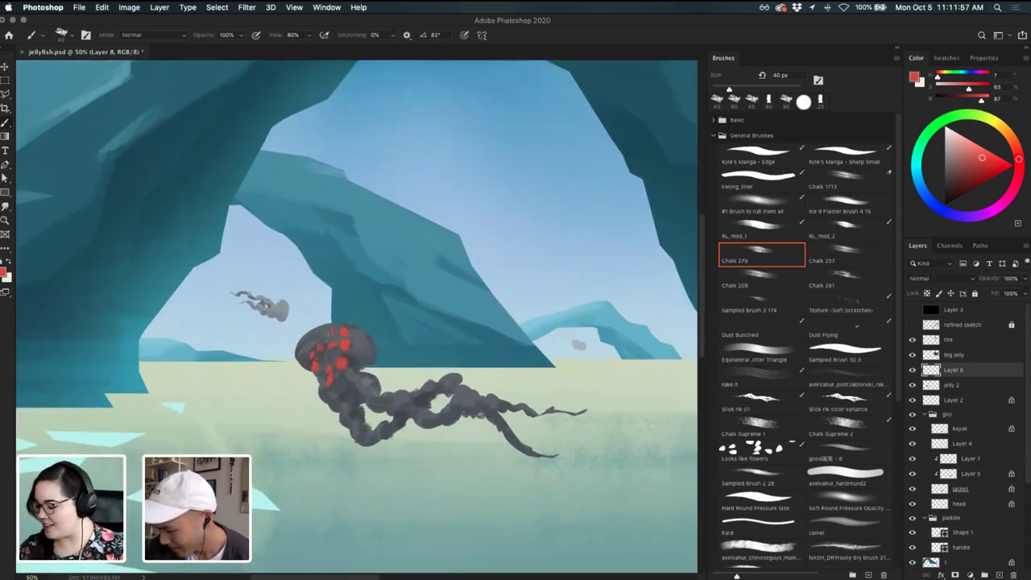
pyautogui.press('super+z')
pyautogui.moveTo(332, 341); pyautogui.dragTo(322, 344)
pyautogui.press('super+z')
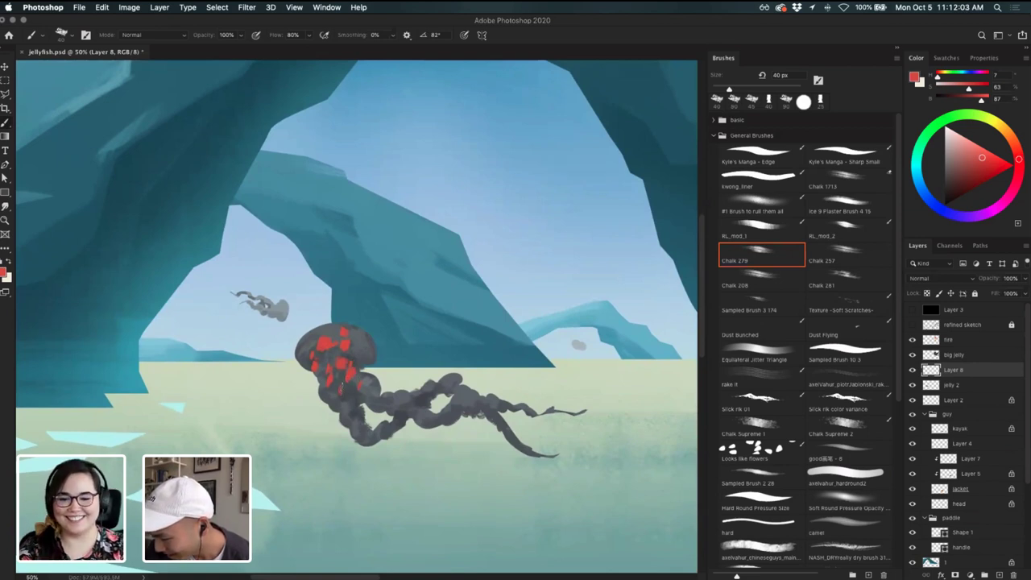
pyautogui.press('super+z')
pyautogui.moveTo(342, 385); pyautogui.dragTo(344, 393)
pyautogui.hotkey('ctrl', 'z')
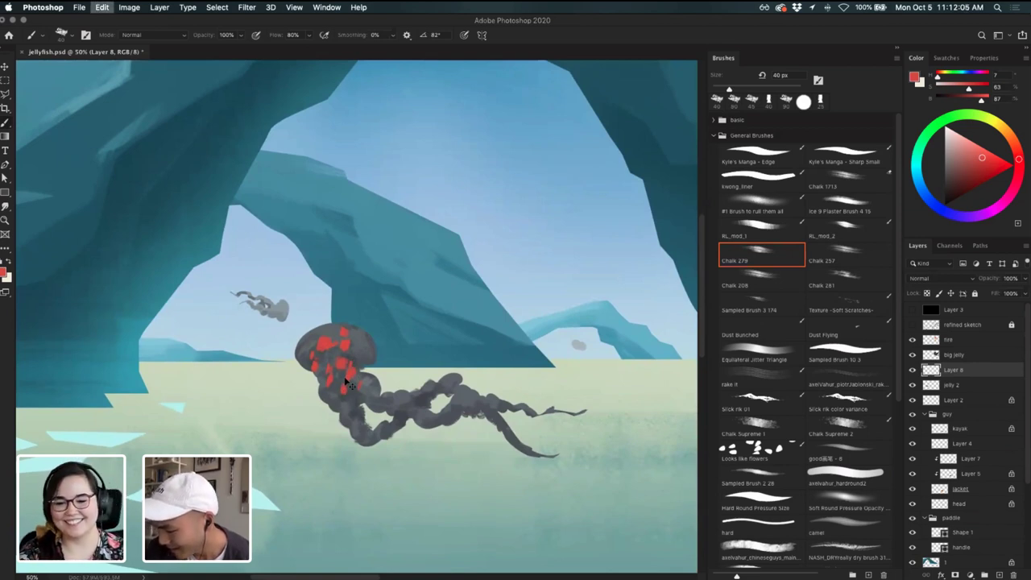
pyautogui.press('super+z')
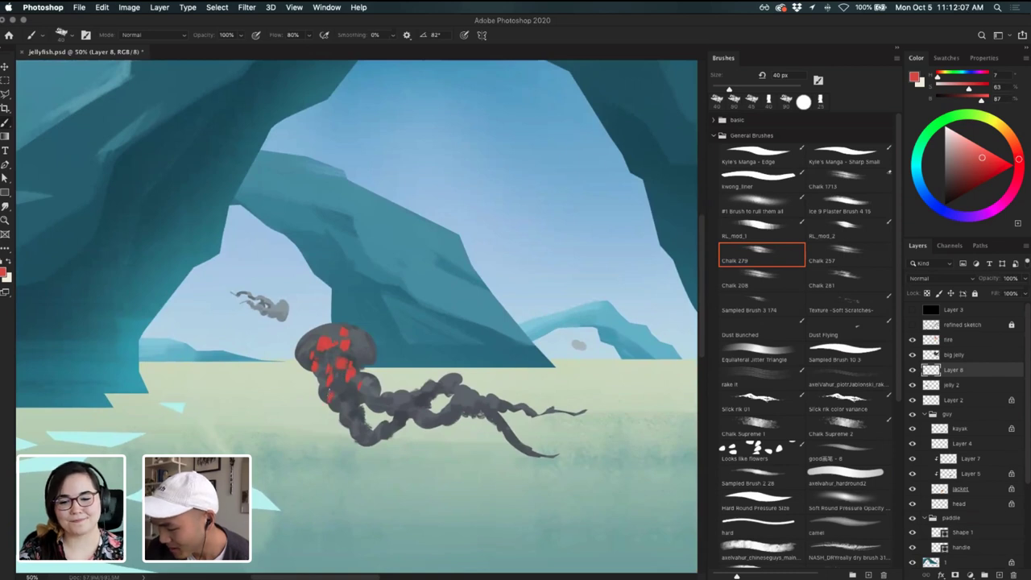
# - Extend the red spots from beneath the bell along the upper tentacle, undoing unwanted strokes and erasing stray paint
pyautogui.moveTo(400, 365); pyautogui.dragTo(392, 363)
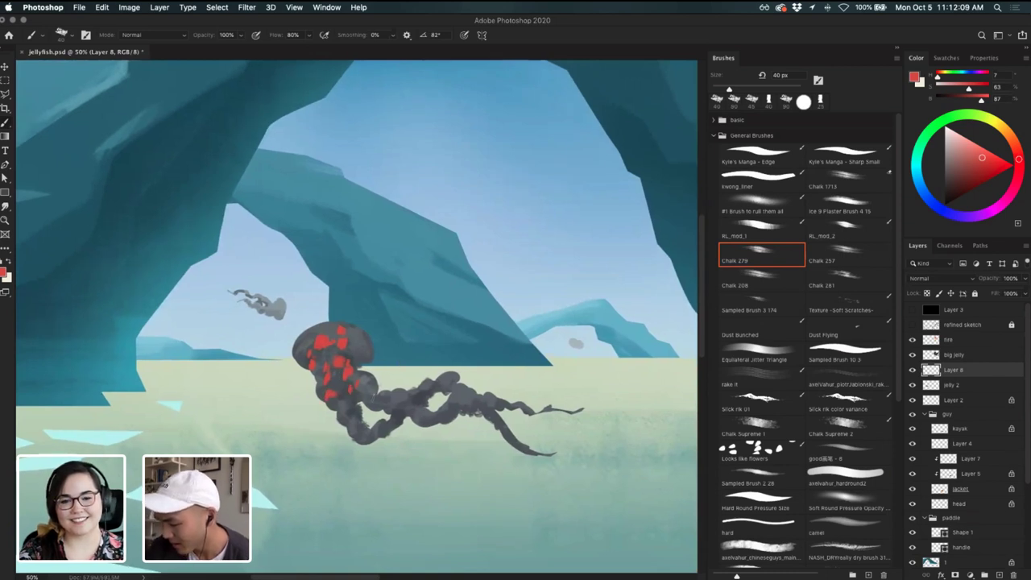
pyautogui.hotkey('ctrl', 'z')
pyautogui.hotkey('ctrl', 'z')
pyautogui.hotkey('ctrl', 'z')
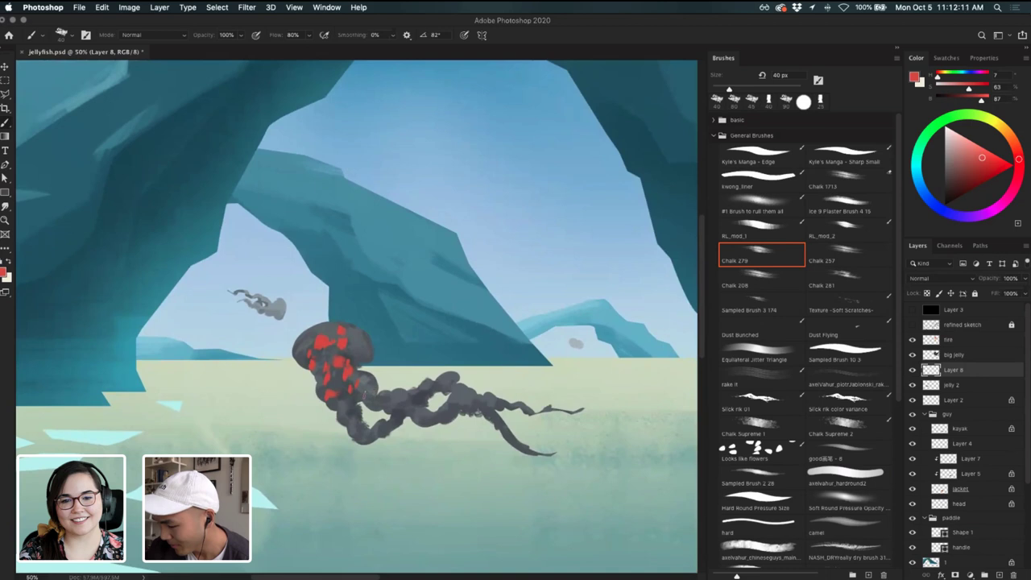
pyautogui.hotkey('ctrl', 'z')
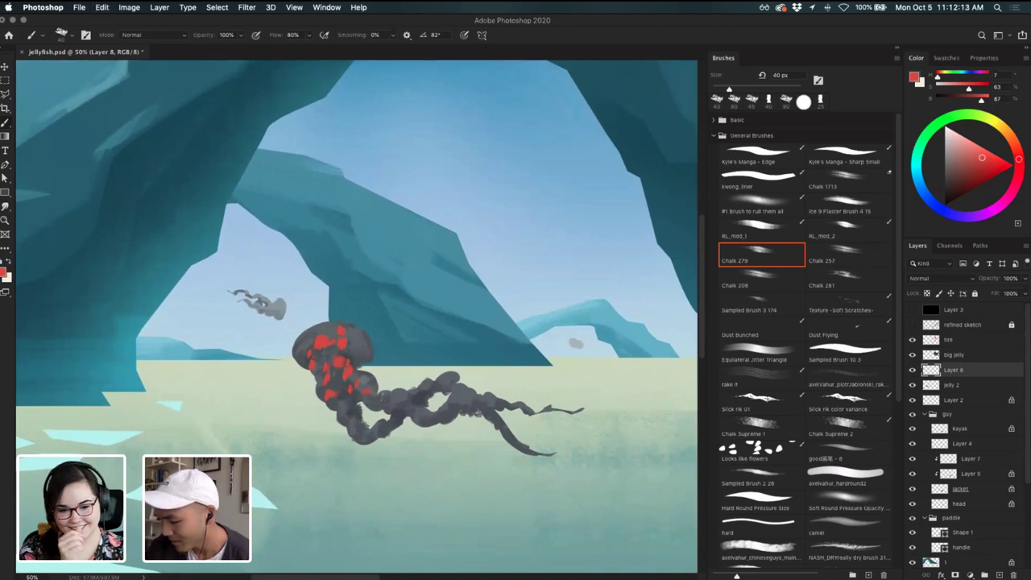
pyautogui.hotkey('ctrl', 'z')
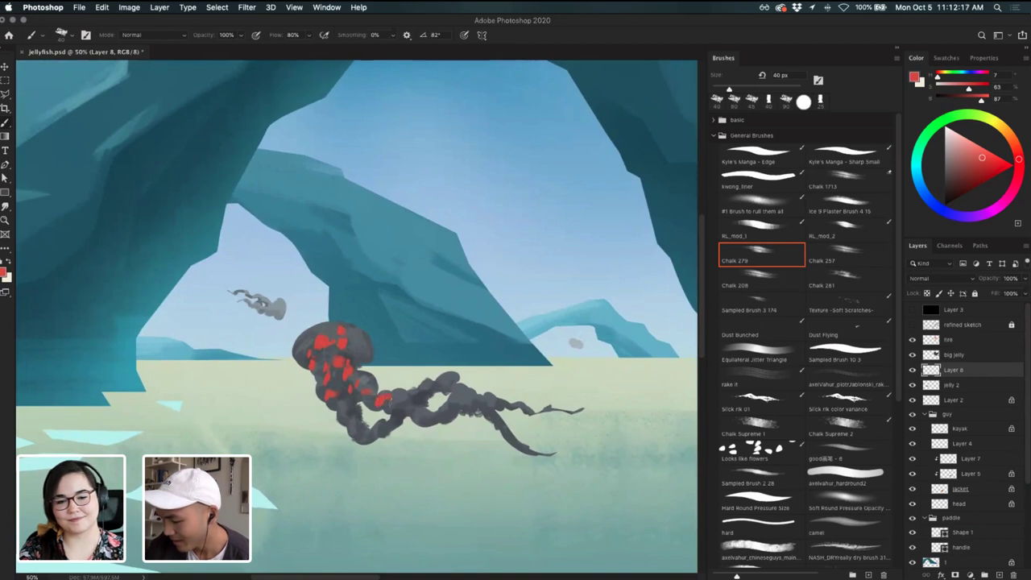
pyautogui.press('e')
pyautogui.moveTo(377, 406); pyautogui.dragTo(433, 388)
pyautogui.press('b')
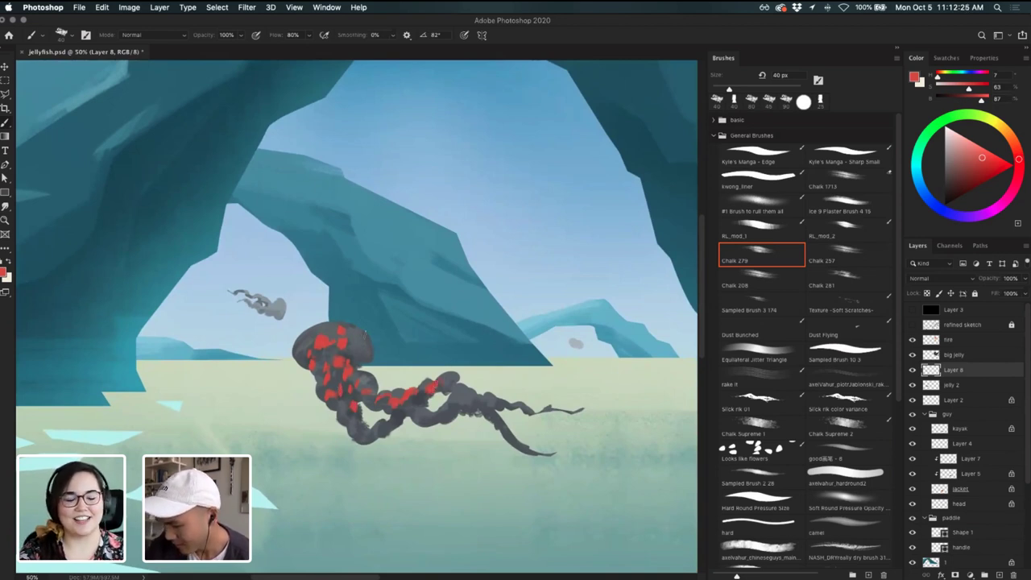
# - Switch to the Chalk 208 brush at 30 px and paint red spots along the smaller jellyfish's lower tentacle loop
pyautogui.moveTo(435, 350); pyautogui.dragTo(401, 315)
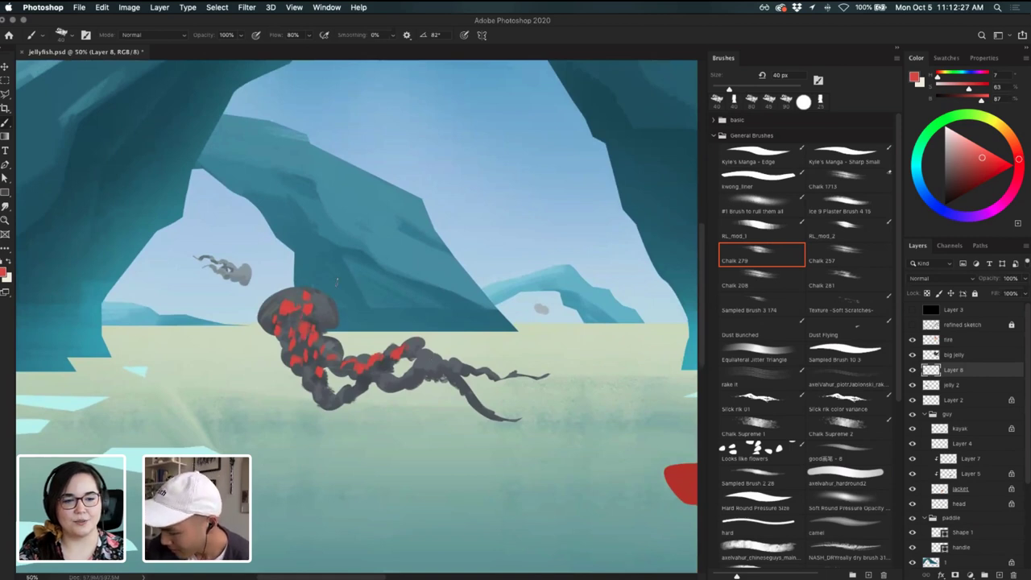
pyautogui.click(748, 284)
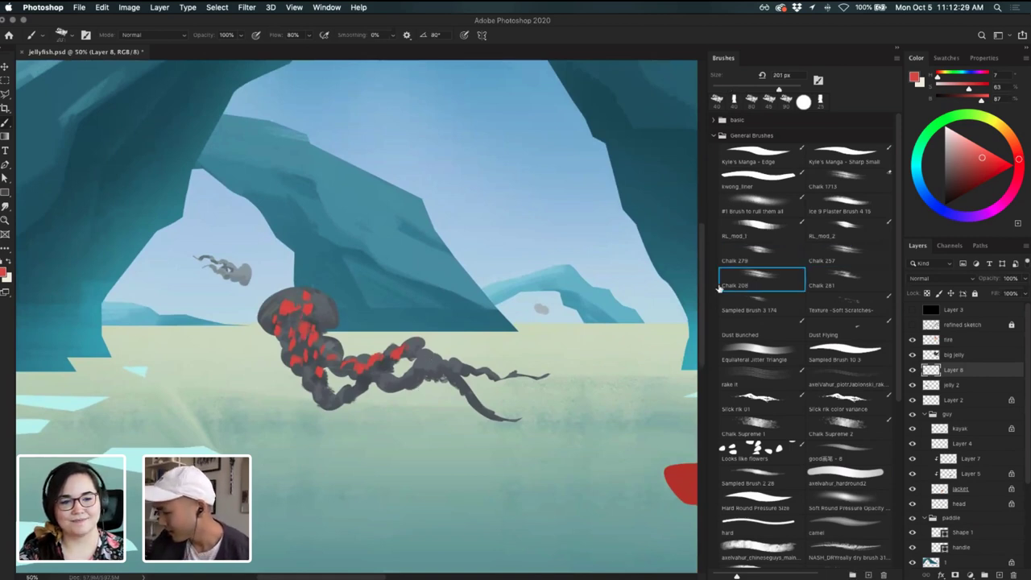
pyautogui.press('[')
pyautogui.press('[')
pyautogui.press('[')
pyautogui.press('[')
pyautogui.press('[')
pyautogui.press('[')
pyautogui.press('[')
pyautogui.press('[')
pyautogui.press('[')
pyautogui.press('[')
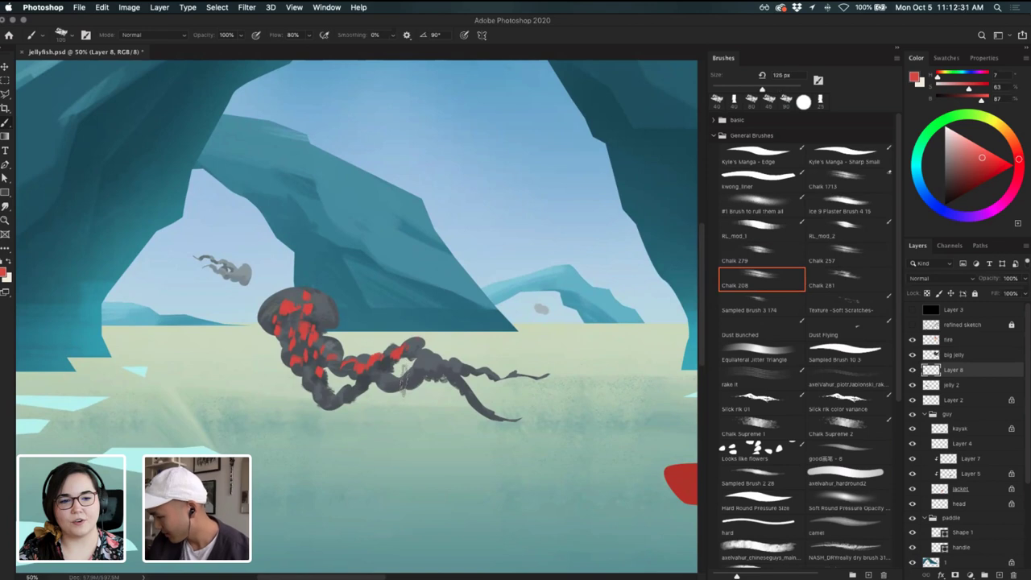
pyautogui.press('[')
pyautogui.press('[')
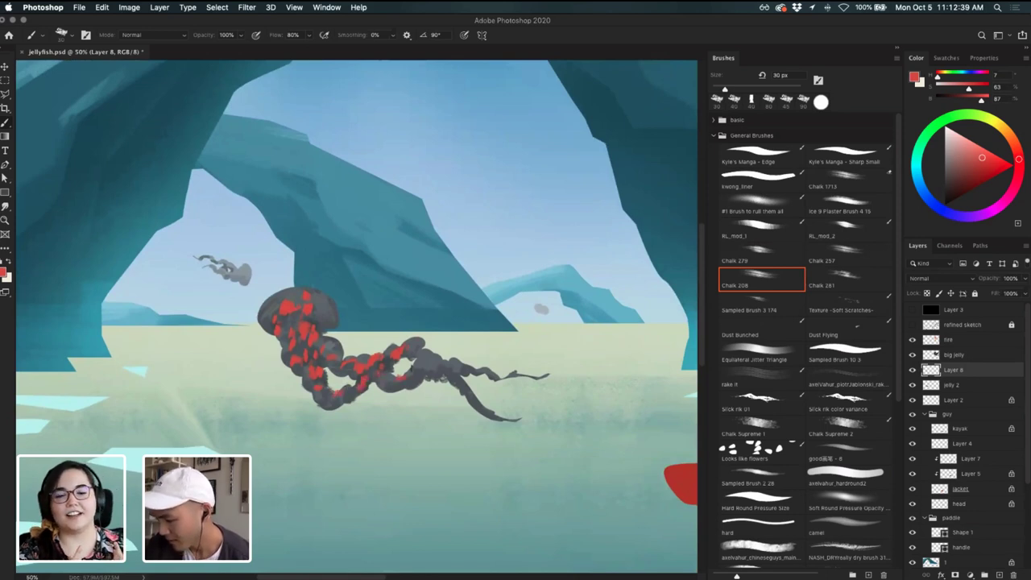
# - Paint red spots along the outer tentacles toward their thin tips, trimming the paint with the Eraser
pyautogui.moveTo(406, 376); pyautogui.dragTo(416, 367)
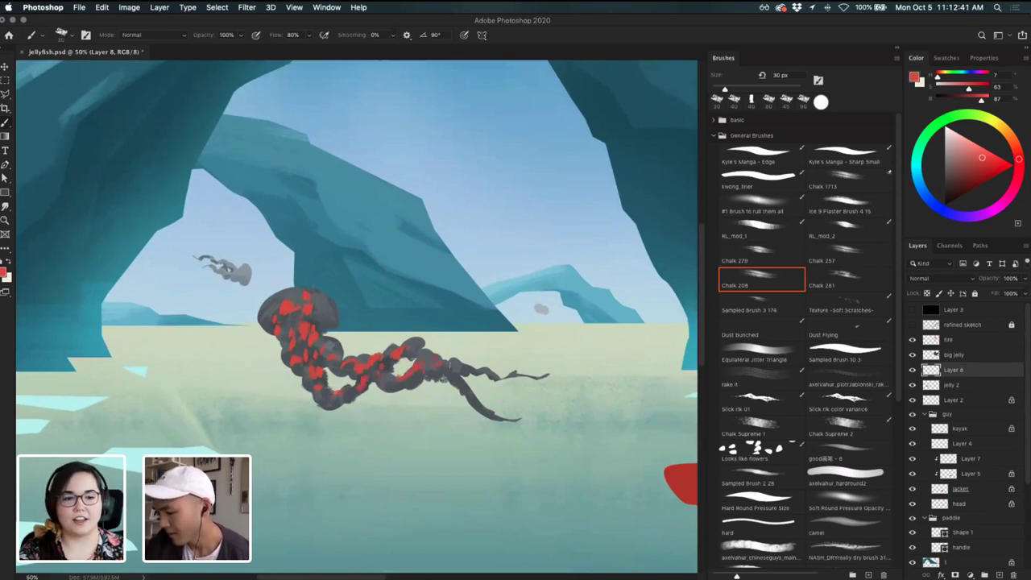
pyautogui.moveTo(474, 368); pyautogui.dragTo(482, 373)
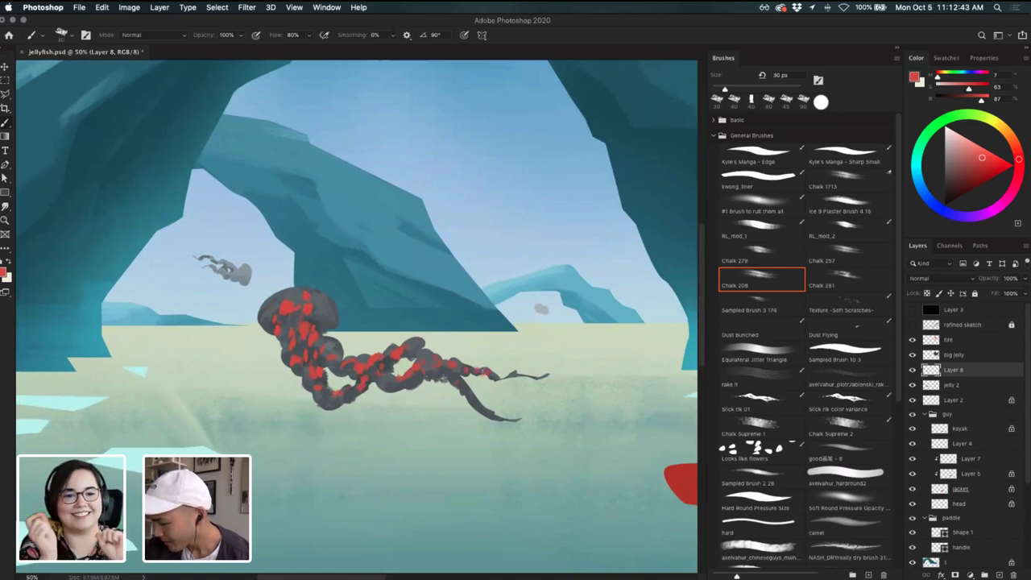
pyautogui.press('e')
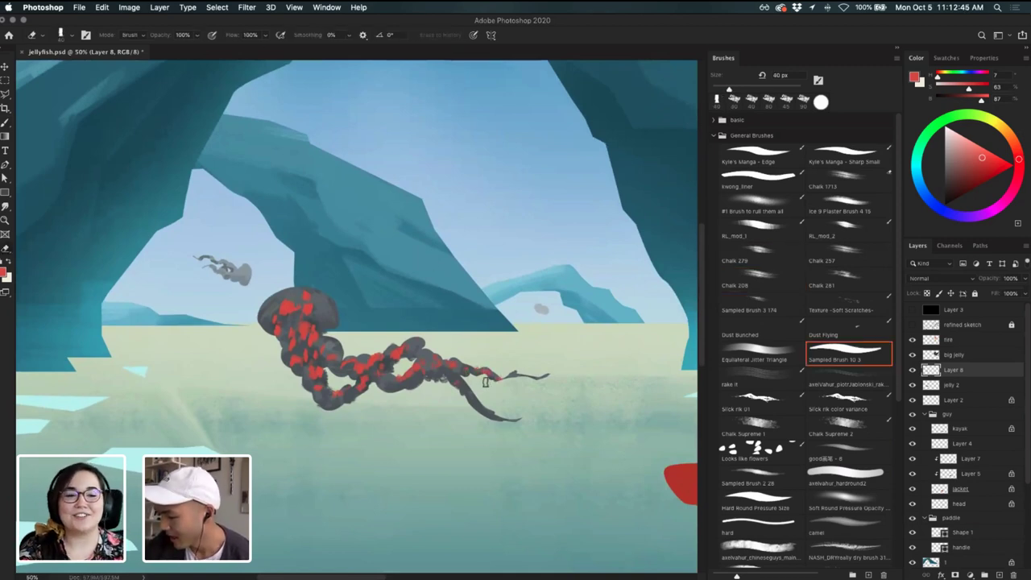
pyautogui.press('b')
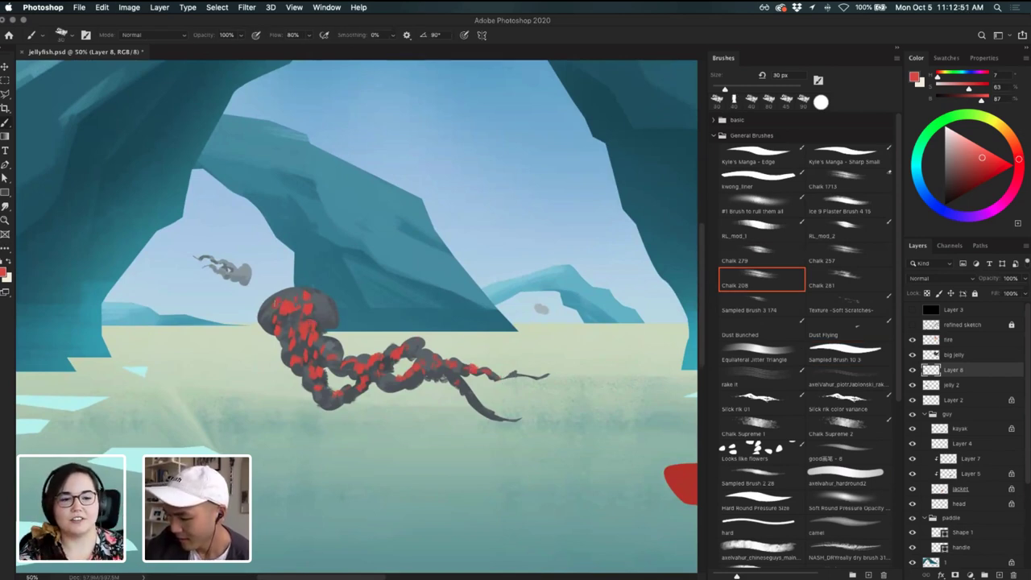
# - Add red spots to the smaller jellyfish's bell, cleaning up with the Eraser and undoing unwanted strokes
pyautogui.press('e')
pyautogui.press('b')
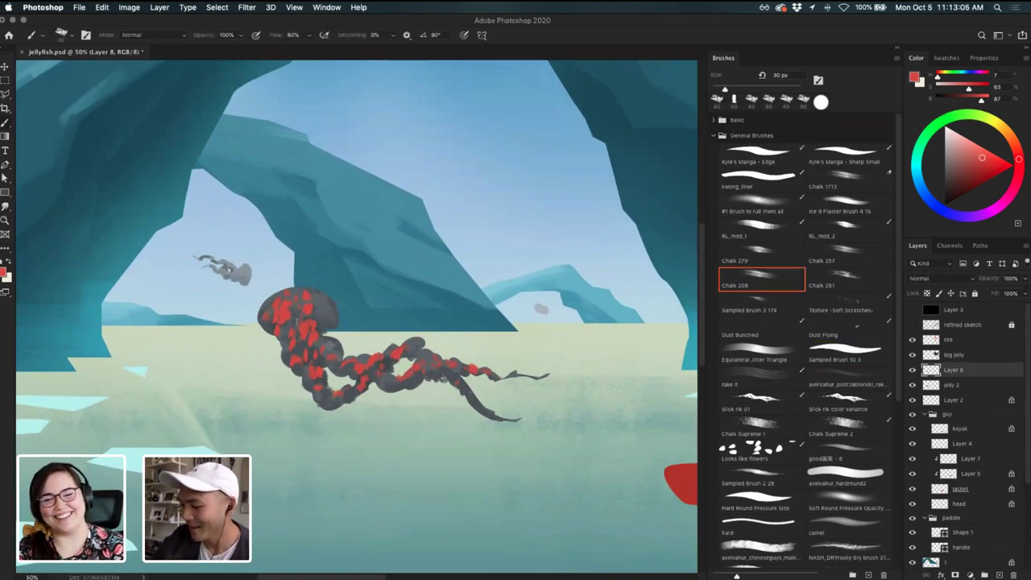
pyautogui.press('super+z')
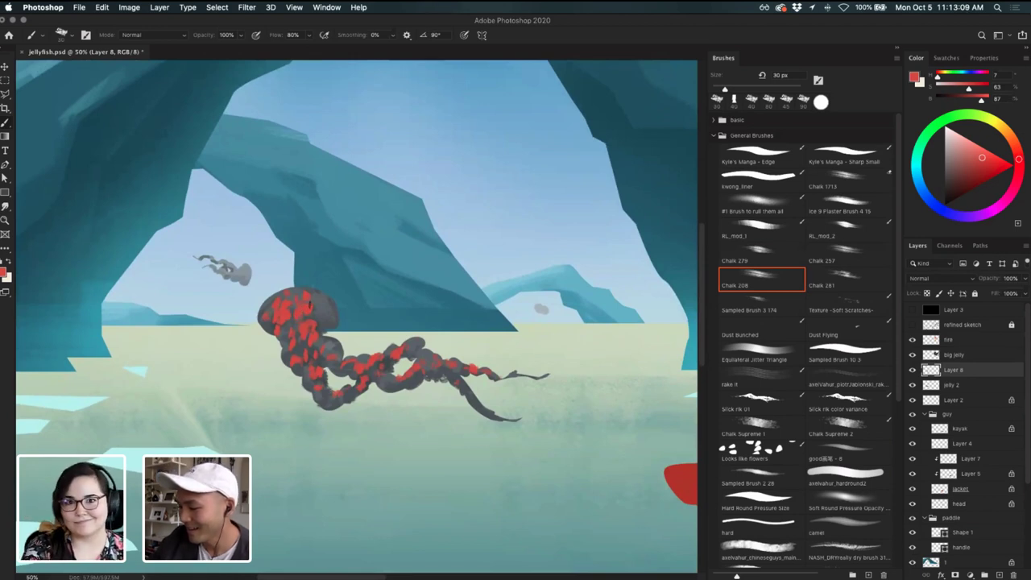
pyautogui.press('e')
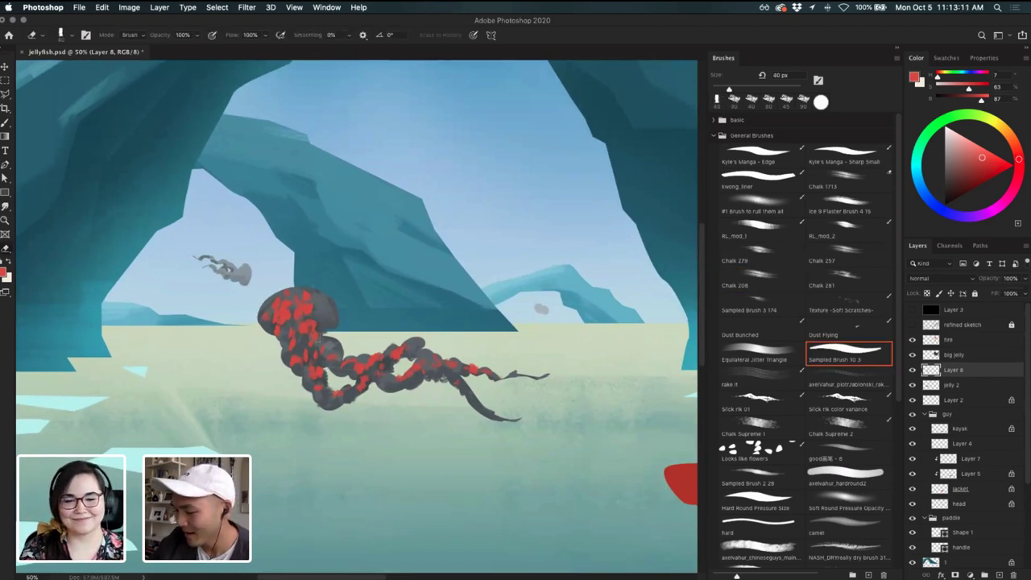
pyautogui.click(297, 366)
pyautogui.press('super+z')
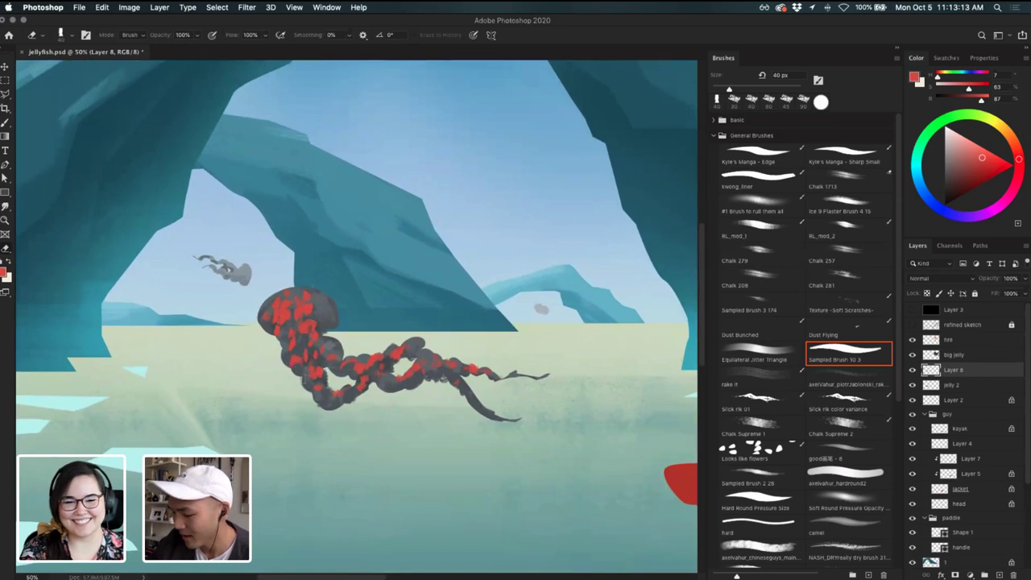
pyautogui.press('b')
pyautogui.click(308, 370)
pyautogui.press('super+z')
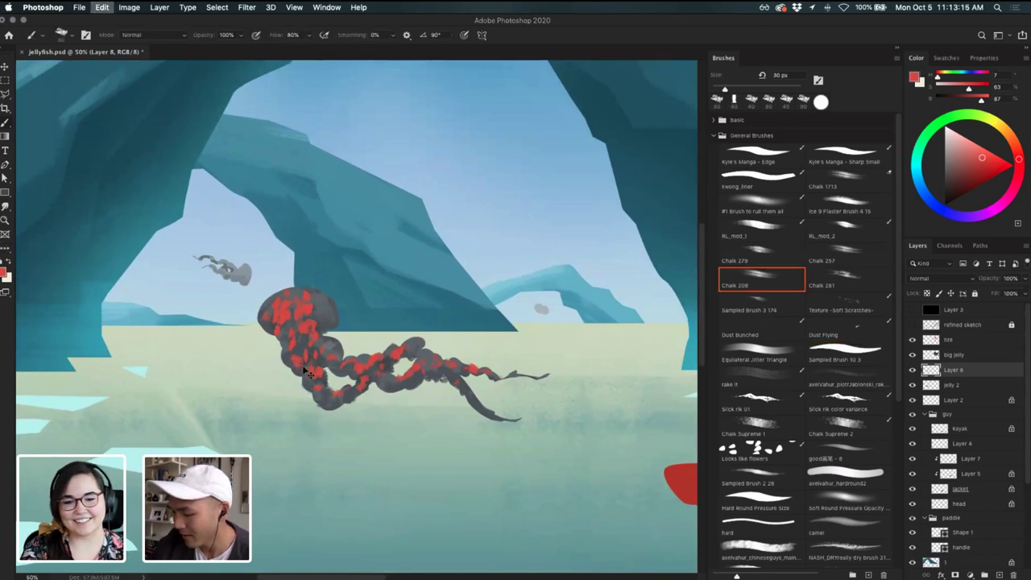
# - Select the fire layer from the red paint on the big jellyfish
pyautogui.press('super+minus')
pyautogui.press('super+minus')
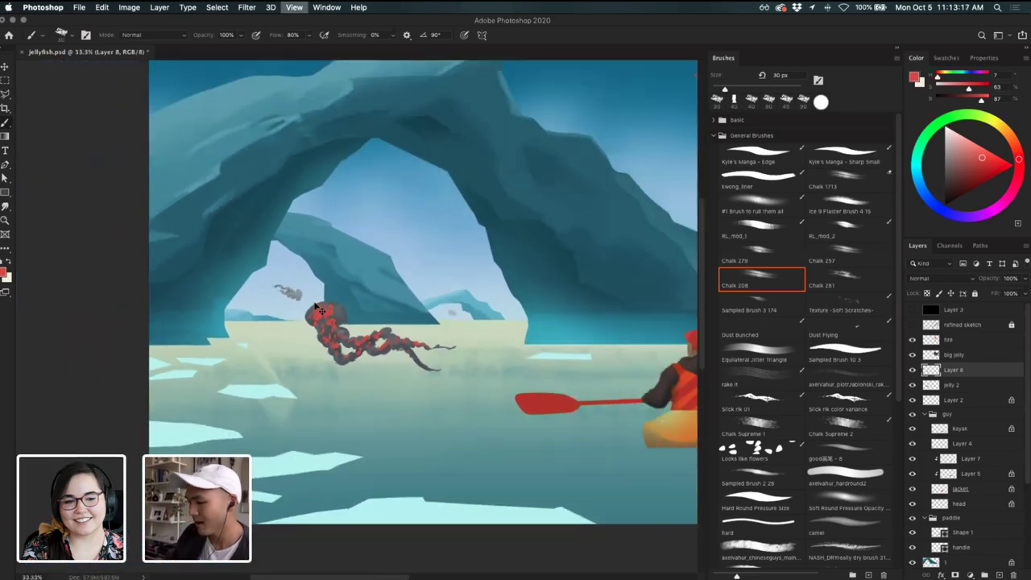
pyautogui.moveTo(459, 377); pyautogui.dragTo(440, 393)
pyautogui.hscroll(3, 440, 393)
pyautogui.scroll(2, 440, 392)
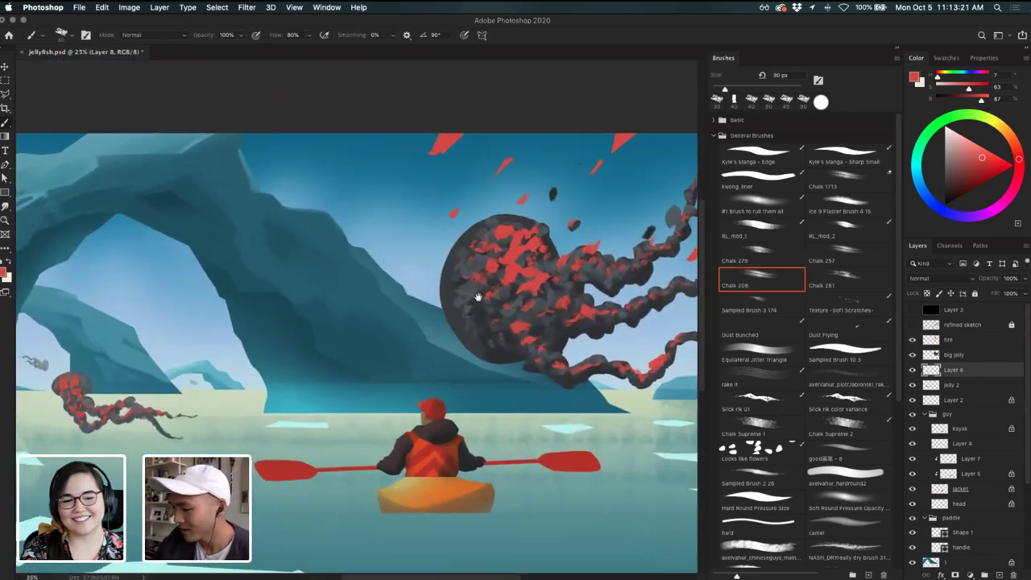
pyautogui.hscroll(-3, 524, 278)
pyautogui.keyDown('super'); pyautogui.click(536, 276); pyautogui.keyUp('super')
pyautogui.hscroll(3, 535, 276)
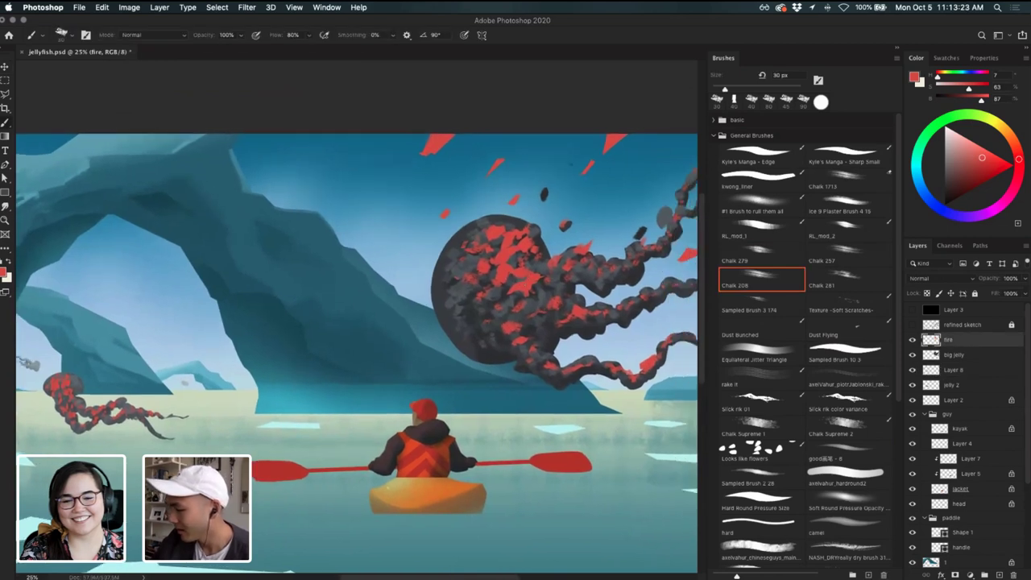
pyautogui.hscroll(2, 527, 309)
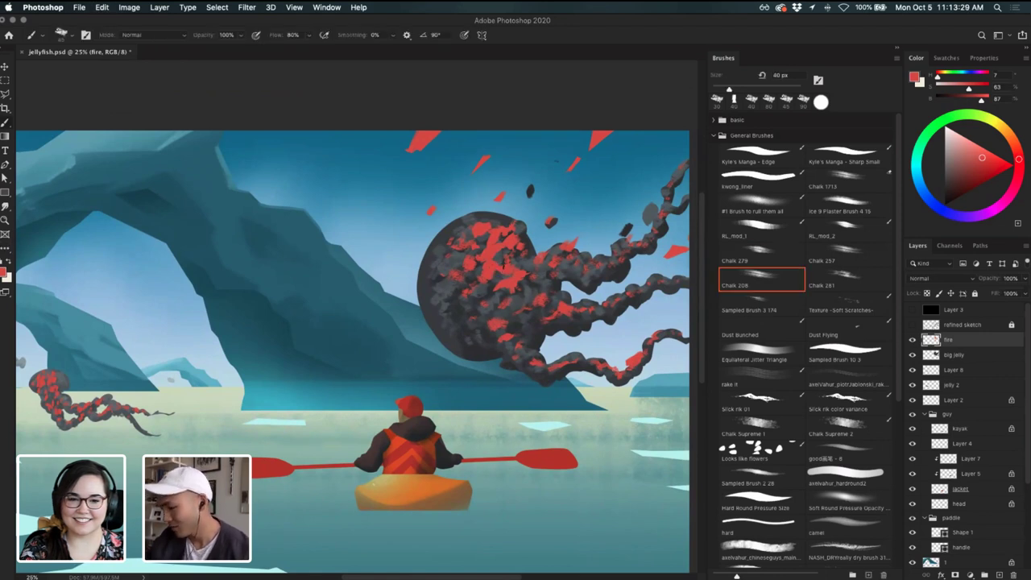
# - Enlarge the chalk brush to 70 px and paint extra red spots on the big jellyfish's bell, undoing the stray stroke
pyautogui.press(']')
pyautogui.press(']')
pyautogui.press(']')
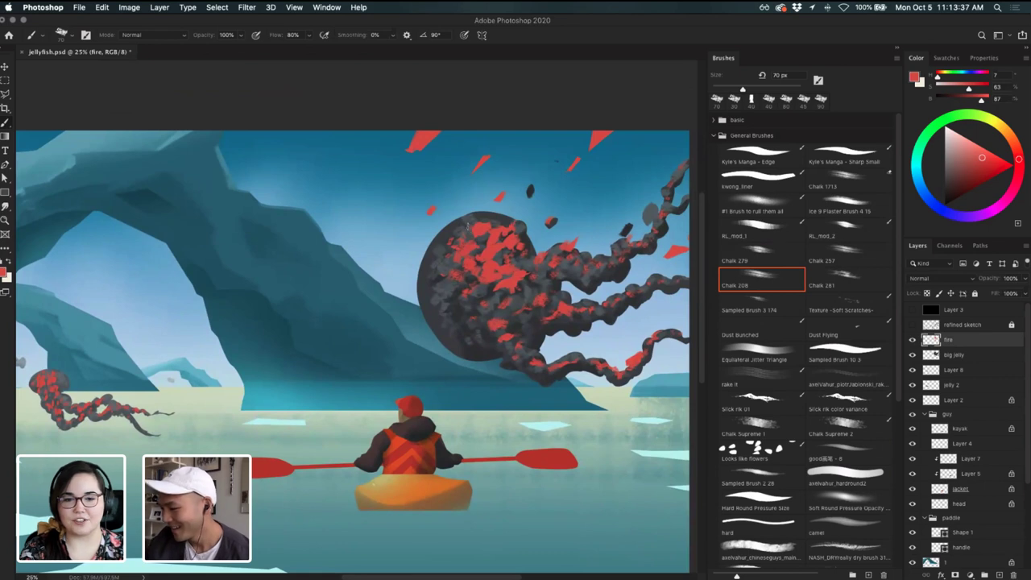
pyautogui.moveTo(581, 213); pyautogui.dragTo(576, 209)
pyautogui.press('super+z')
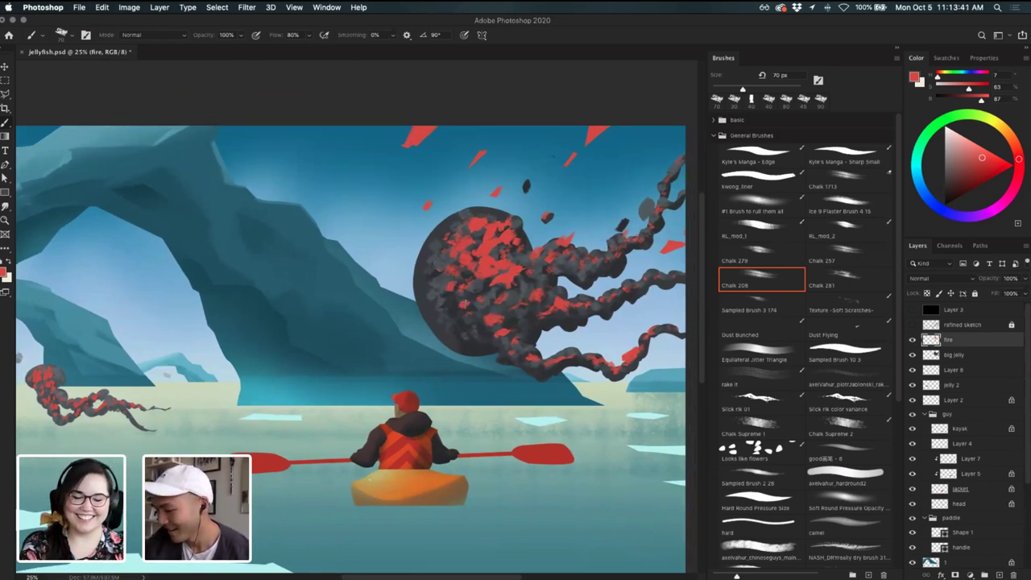
pyautogui.moveTo(604, 212); pyautogui.dragTo(586, 232)
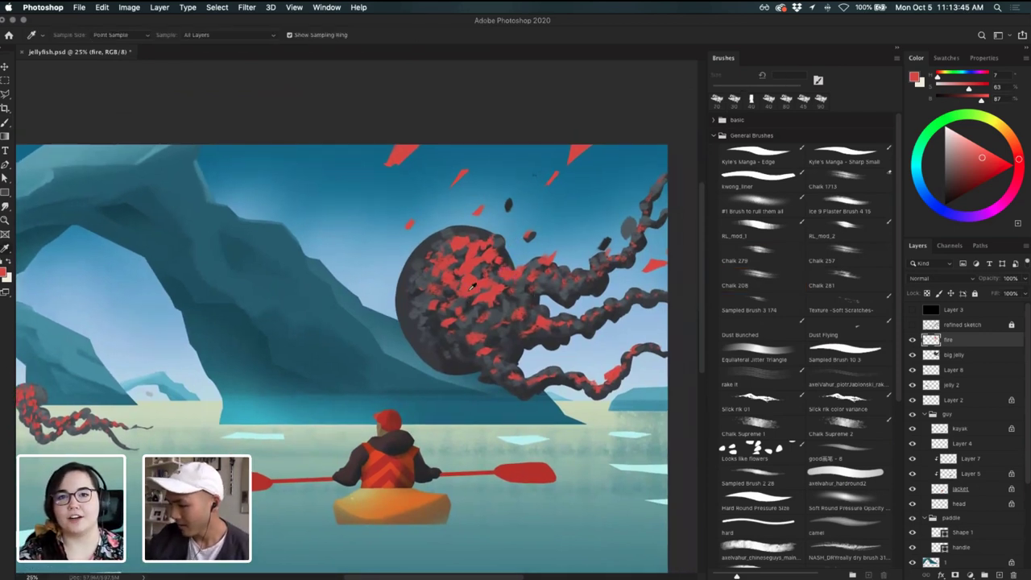
pyautogui.press('i')
pyautogui.click(4, 272)
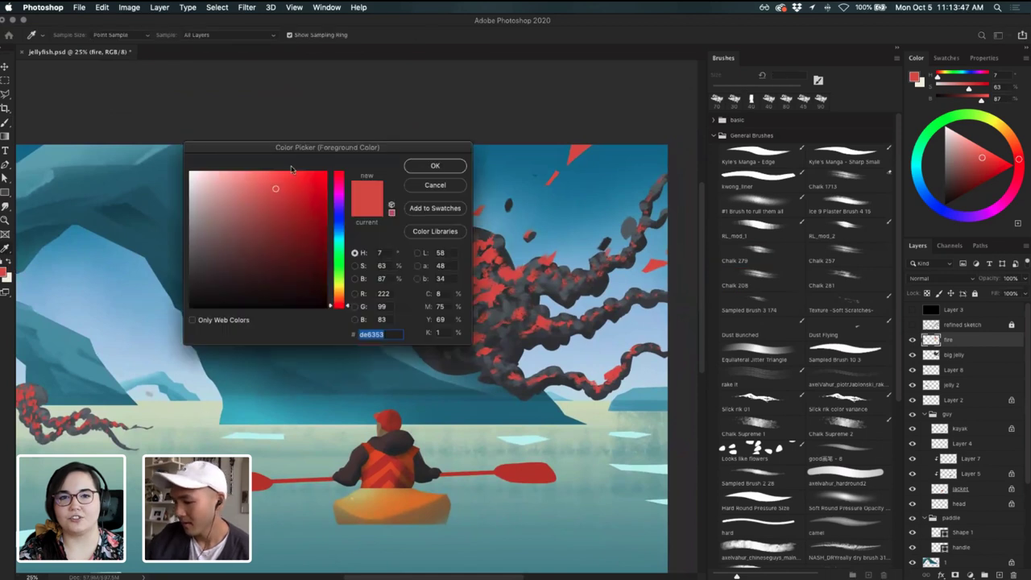
pyautogui.moveTo(269, 186); pyautogui.dragTo(266, 180)
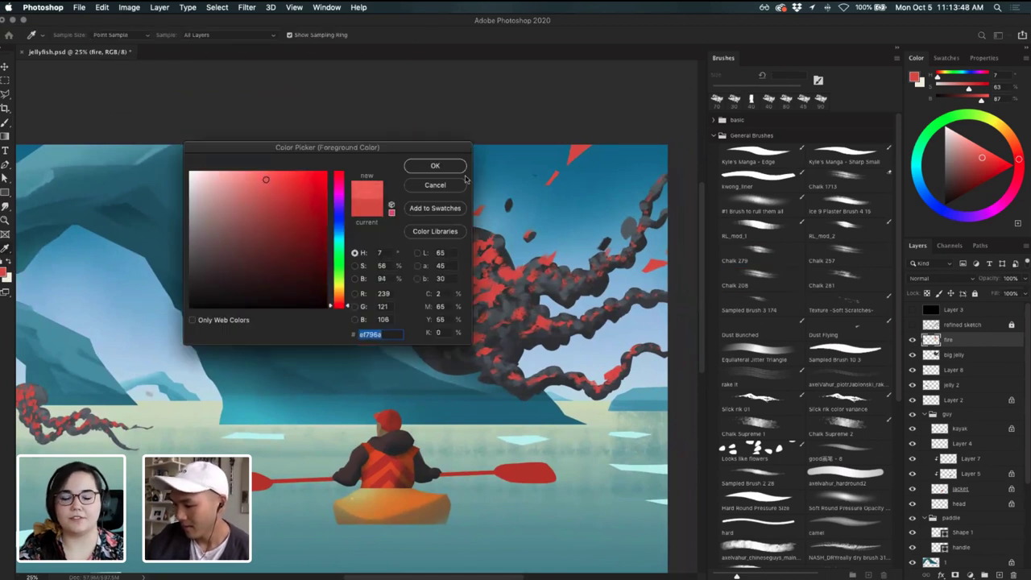
pyautogui.click(250, 183)
pyautogui.press('Escape')
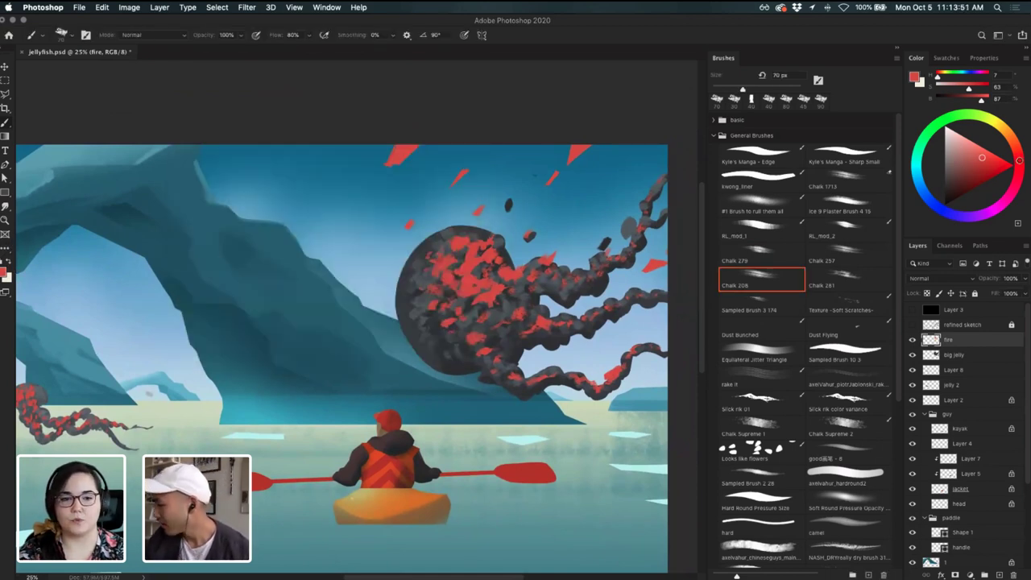
# - Set the paint colour to orange (H 22, S 60, B 89) and switch to Sampled Brush 3 174, undoing the test strokes
pyautogui.moveTo(1018, 159)
pyautogui.mouseDown()
pyautogui.moveTo(1019, 150)
pyautogui.moveTo(978, 153)
pyautogui.moveTo(1015, 147)
pyautogui.moveTo(981, 154)
pyautogui.mouseUp()
pyautogui.click(980, 155)
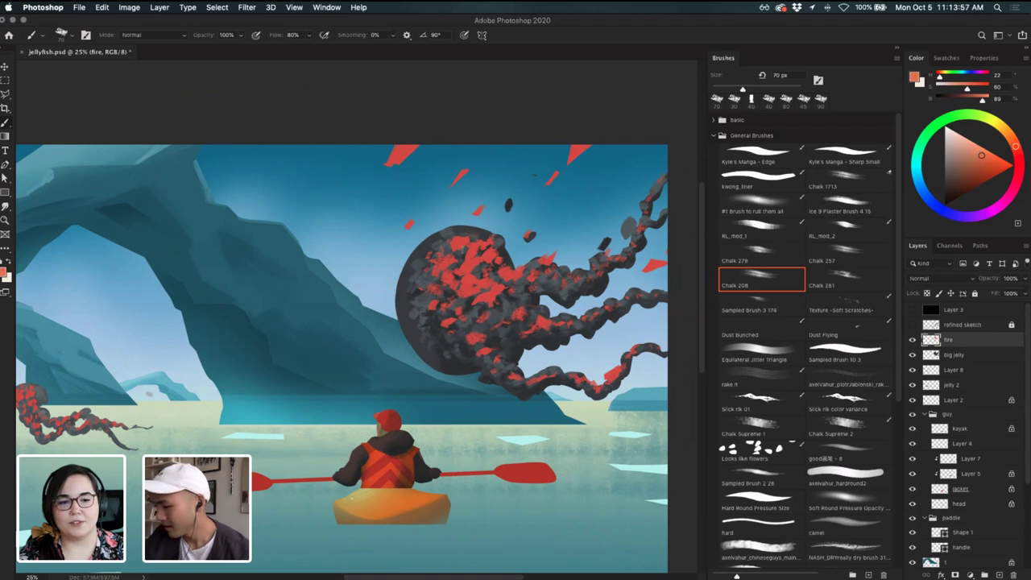
pyautogui.press('super+z')
pyautogui.moveTo(468, 262); pyautogui.dragTo(468, 262)
pyautogui.press('super+z')
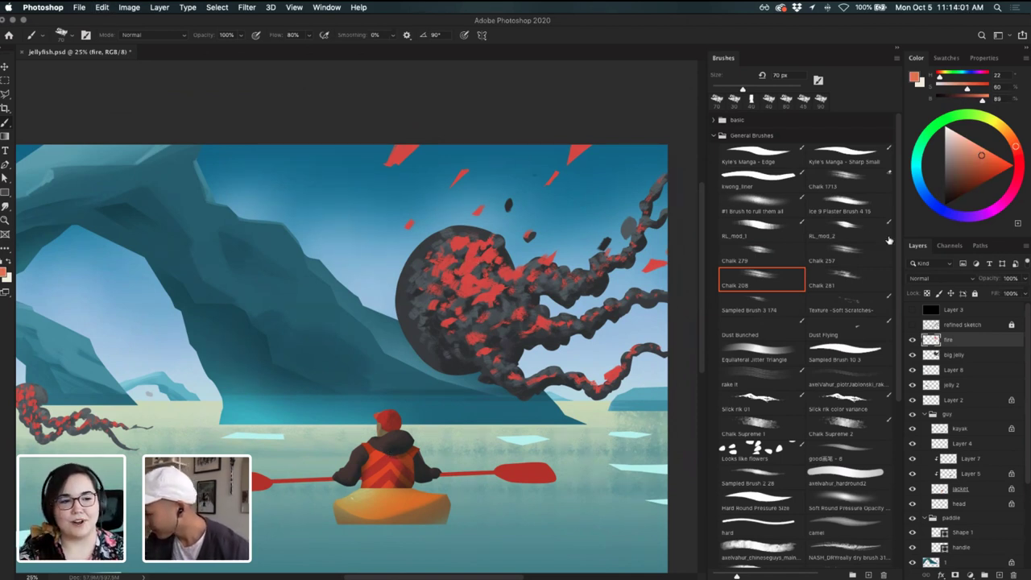
pyautogui.click(765, 304)
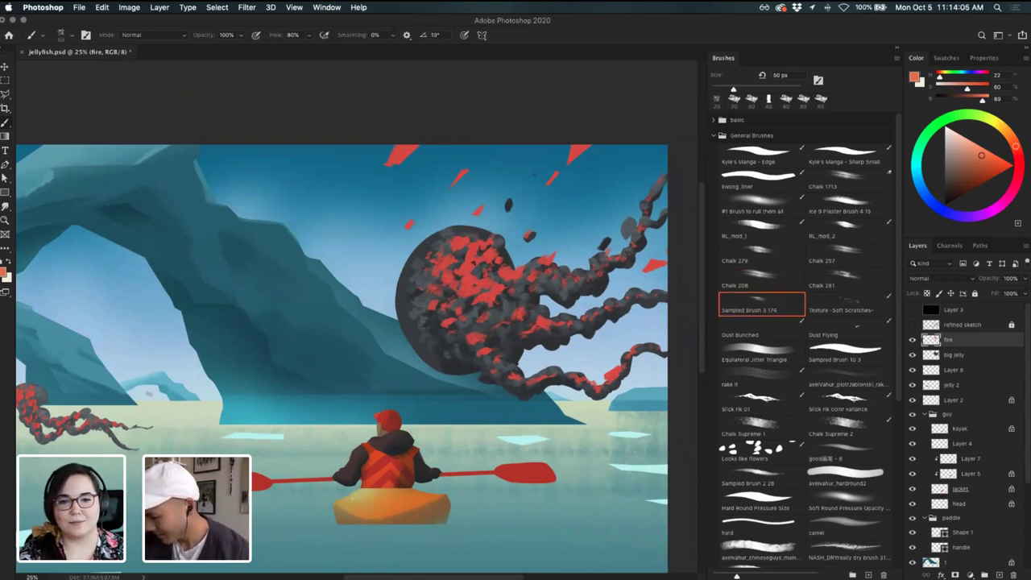
pyautogui.press('[')
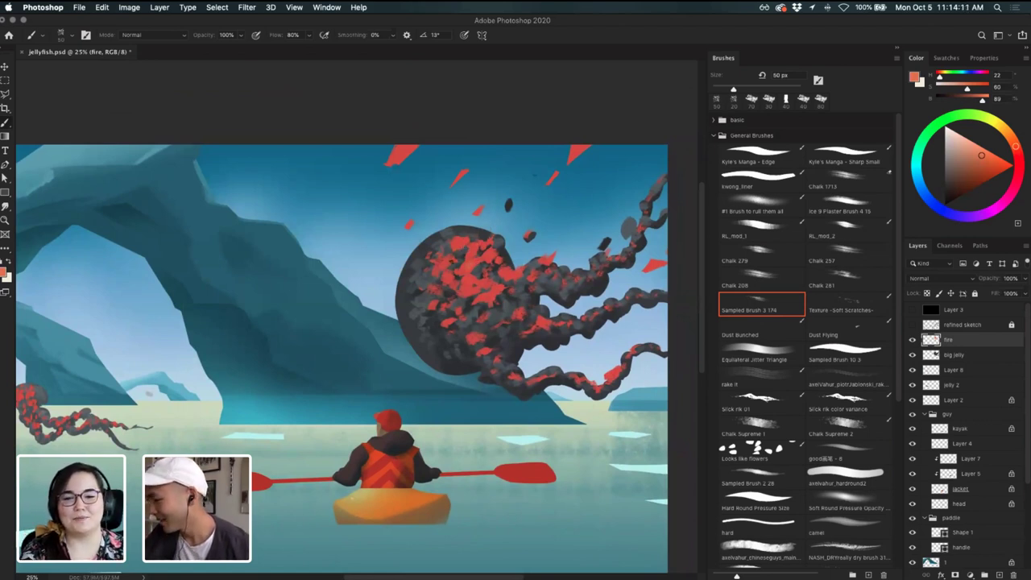
pyautogui.click(849, 275)
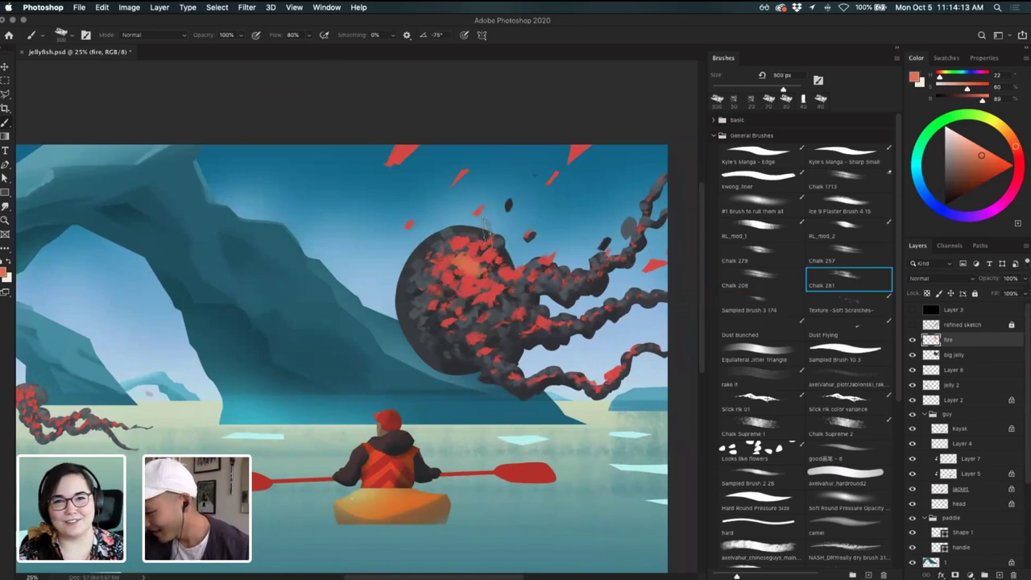
pyautogui.press('[')
pyautogui.press('[')
pyautogui.press('[')
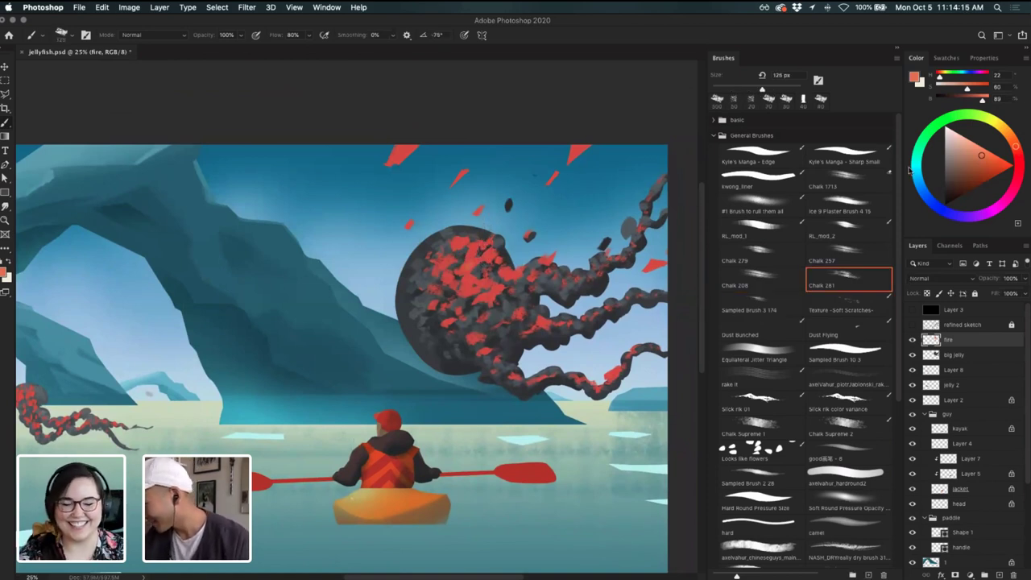
pyautogui.scroll(-3, 892, 235)
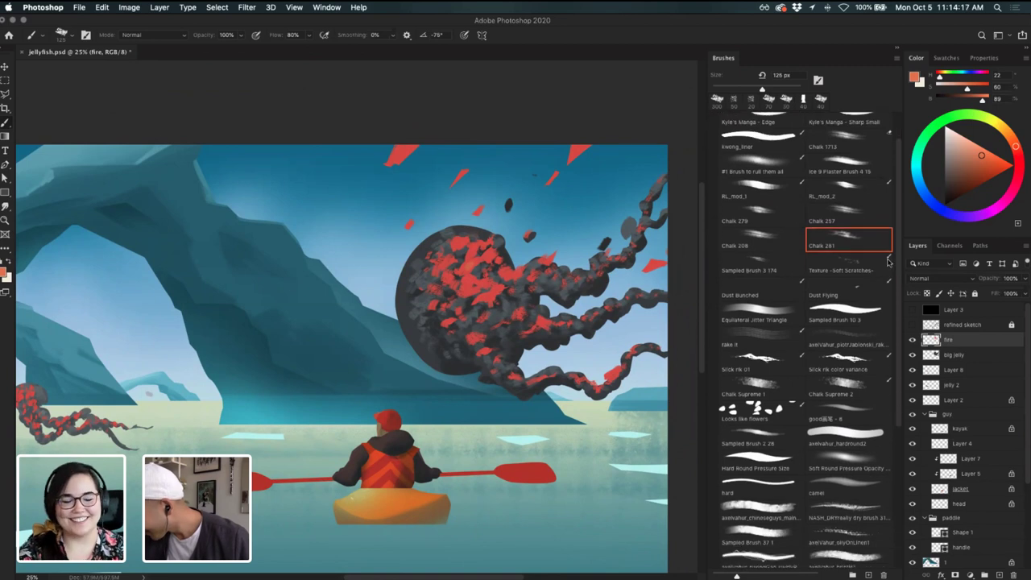
pyautogui.click(760, 463)
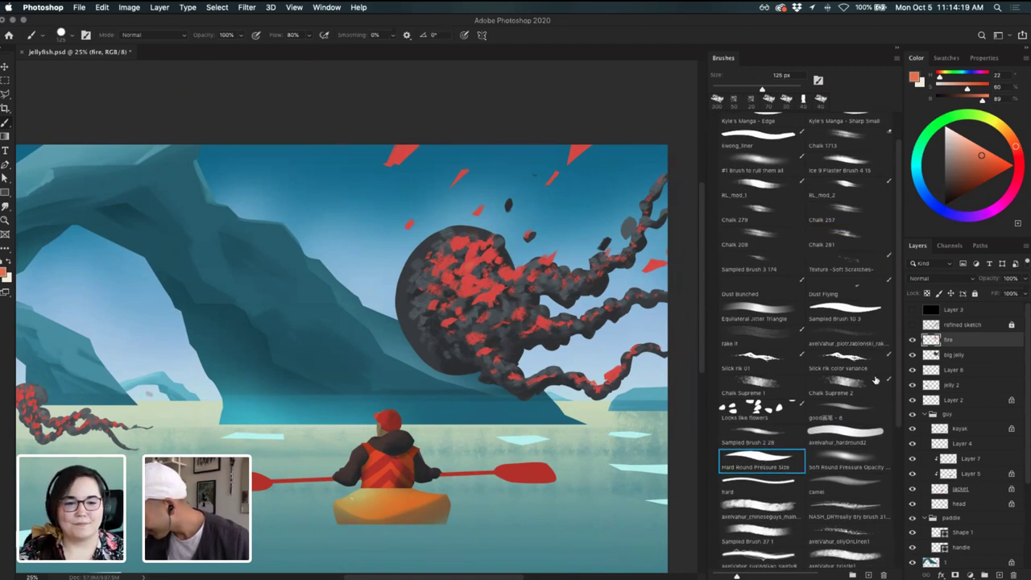
# - Switch to Sampled Brush 10 3 at 50 px and paint orange highlights over the big jellyfish's red spots and flying fragments, undoing the stray stroke
pyautogui.click(866, 311)
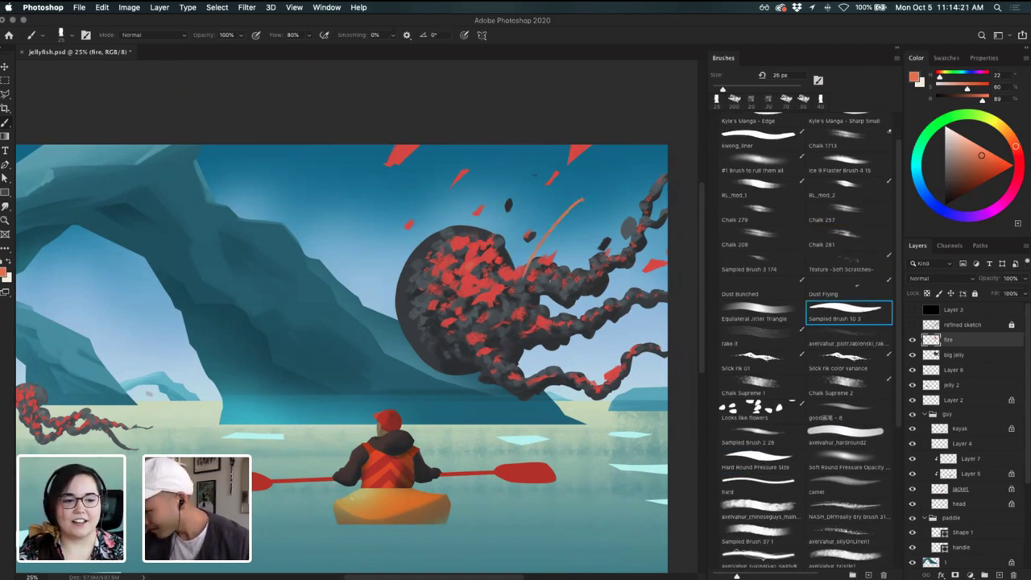
pyautogui.press(']')
pyautogui.press(']')
pyautogui.press(']')
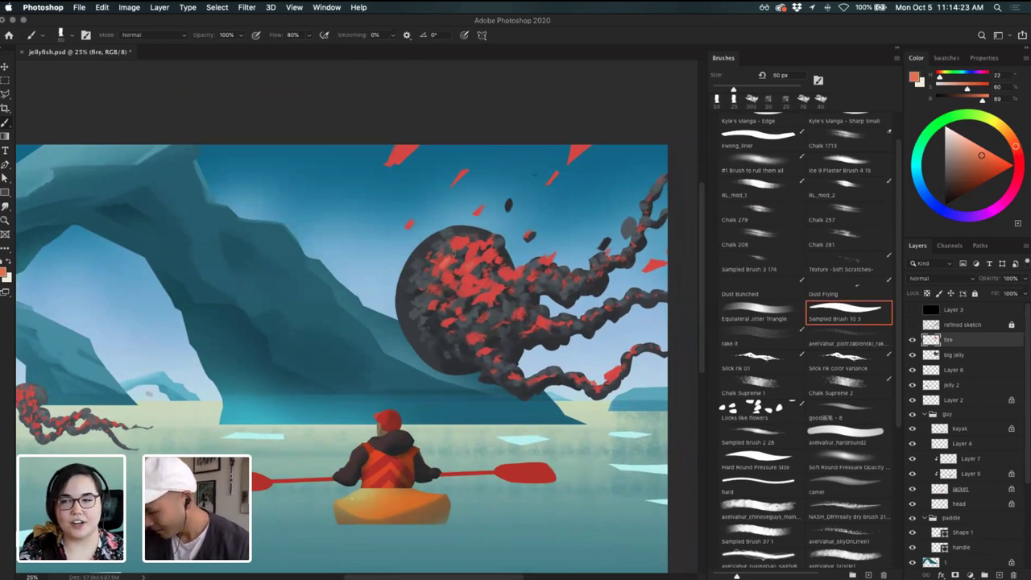
pyautogui.moveTo(456, 254); pyautogui.dragTo(460, 269)
pyautogui.press('super+z')
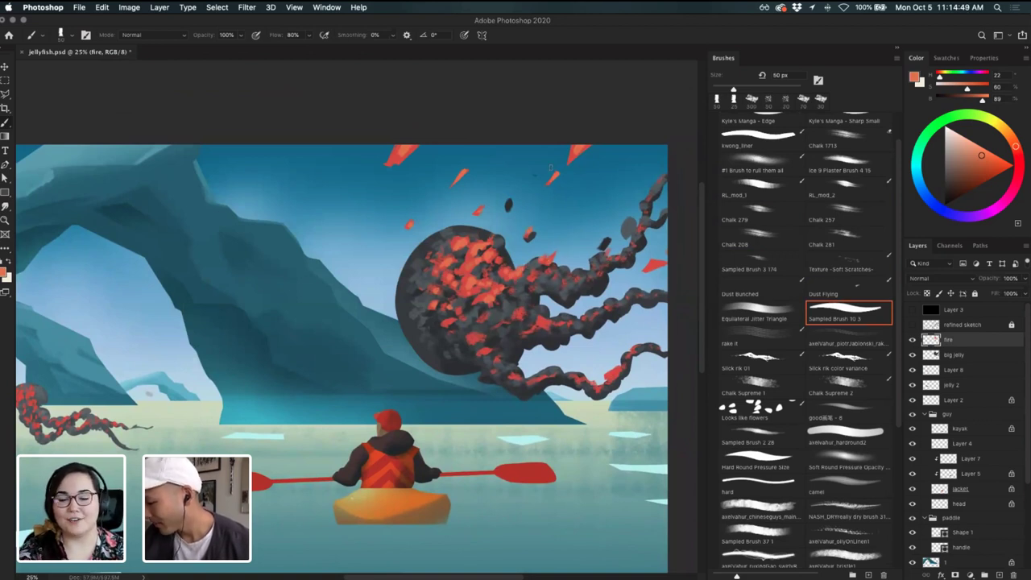
# - Dab small orange sparks in the sky around the big jellyfish's flying fragments, undoing the unwanted stroke
pyautogui.click(529, 193)
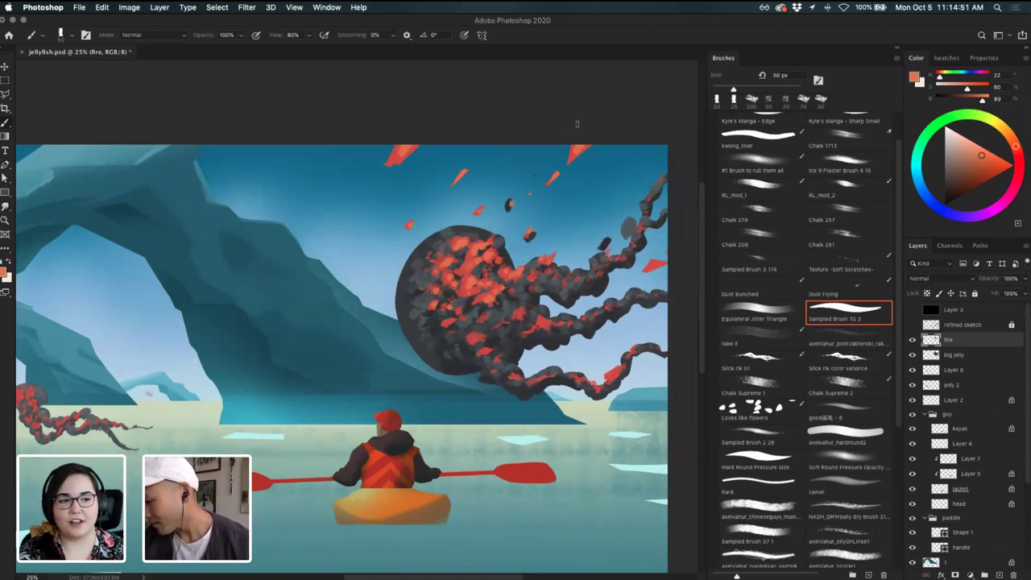
pyautogui.click(595, 211)
pyautogui.click(619, 174)
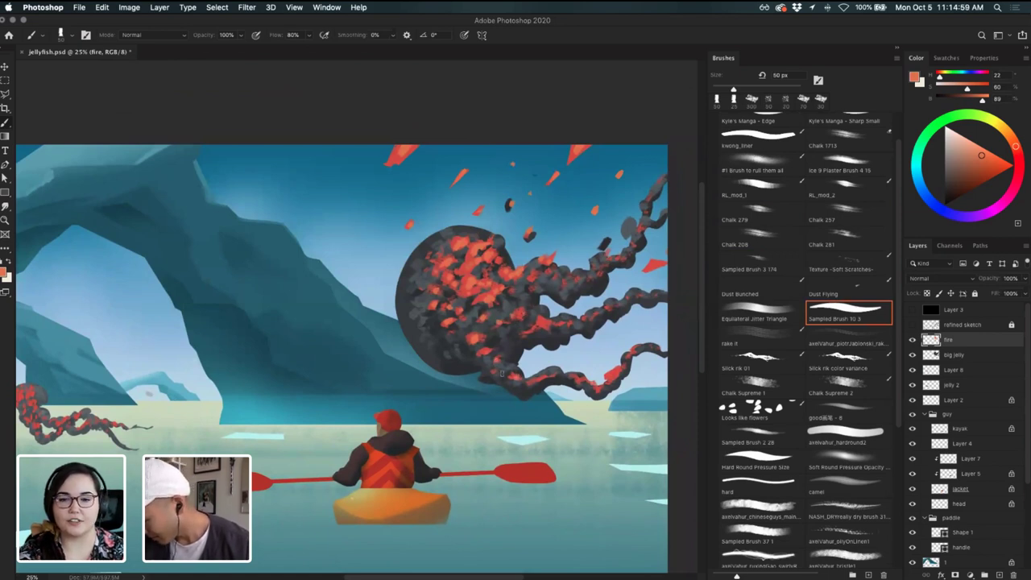
pyautogui.press('super+z')
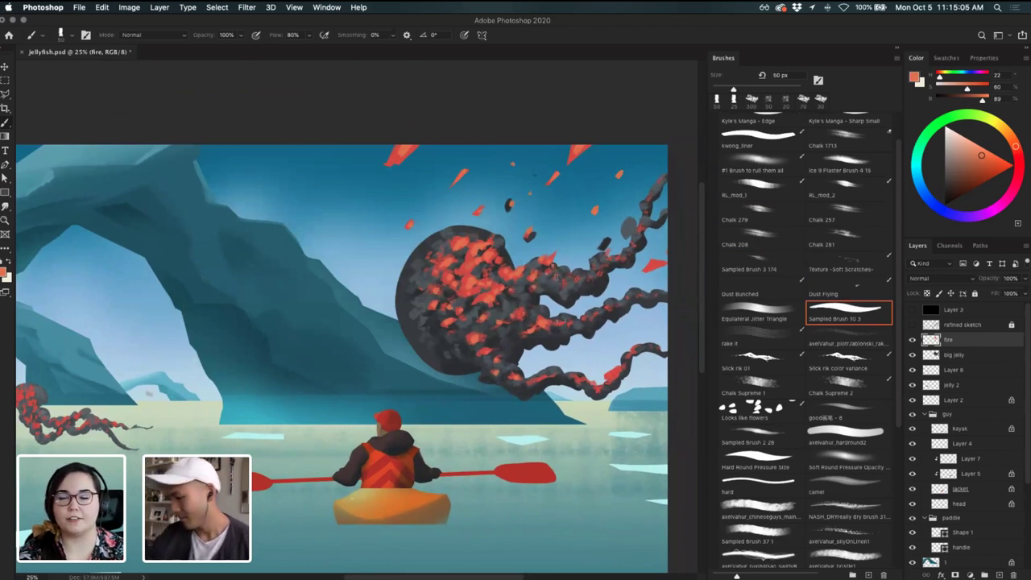
# - Sample red (H 7, S 63, B 87) from the lowest tentacle and paint small red sparks along it, undoing the unwanted strokes
pyautogui.moveTo(612, 270); pyautogui.dragTo(592, 290)
pyautogui.press('super+=')
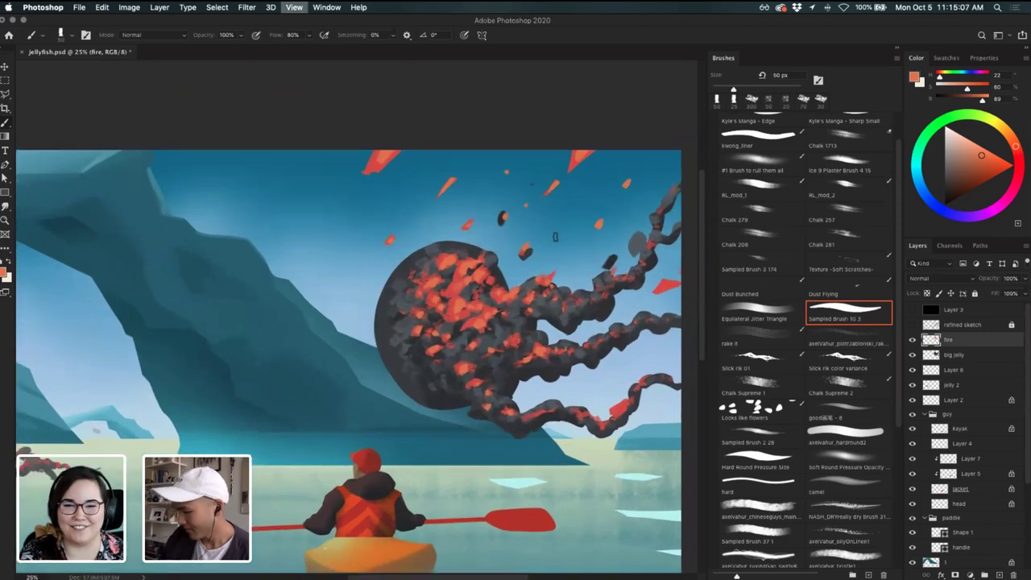
pyautogui.moveTo(501, 411)
pyautogui.mouseDown()
pyautogui.moveTo(514, 383)
pyautogui.moveTo(483, 392)
pyautogui.mouseUp()
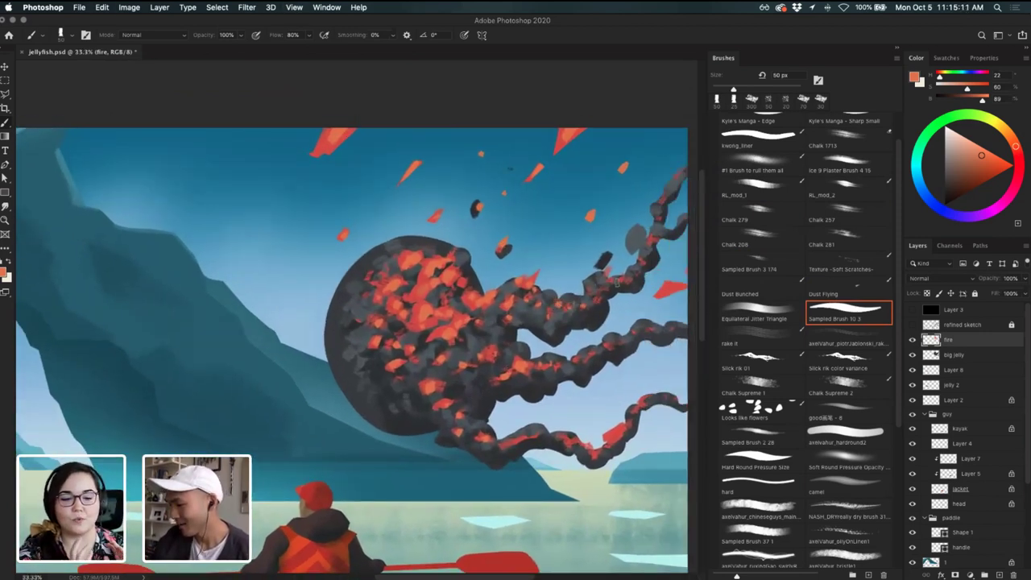
pyautogui.keyDown('alt'); pyautogui.click(632, 403); pyautogui.keyUp('alt')
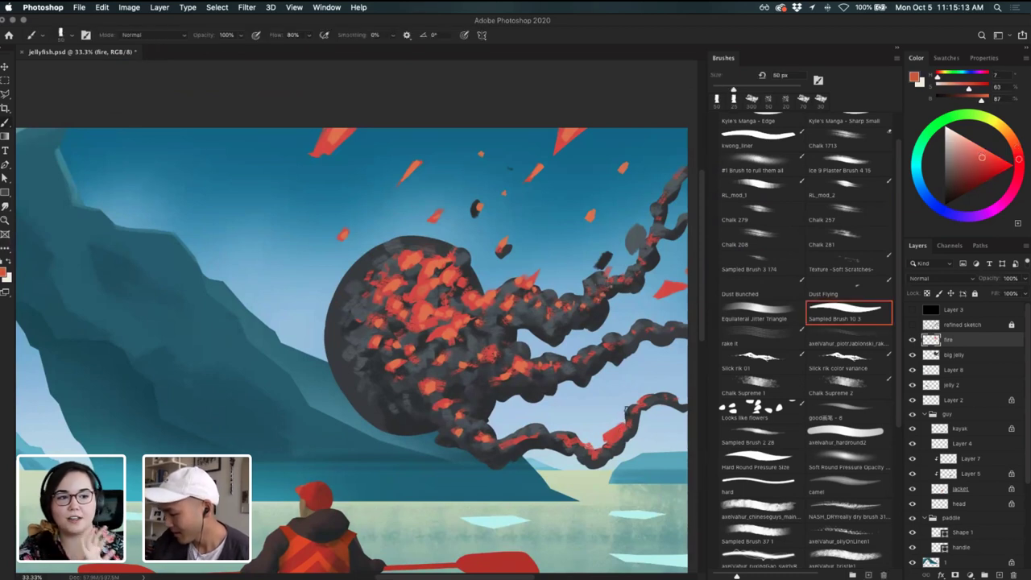
pyautogui.click(620, 413)
pyautogui.click(632, 392)
pyautogui.click(643, 380)
pyautogui.press('super+z')
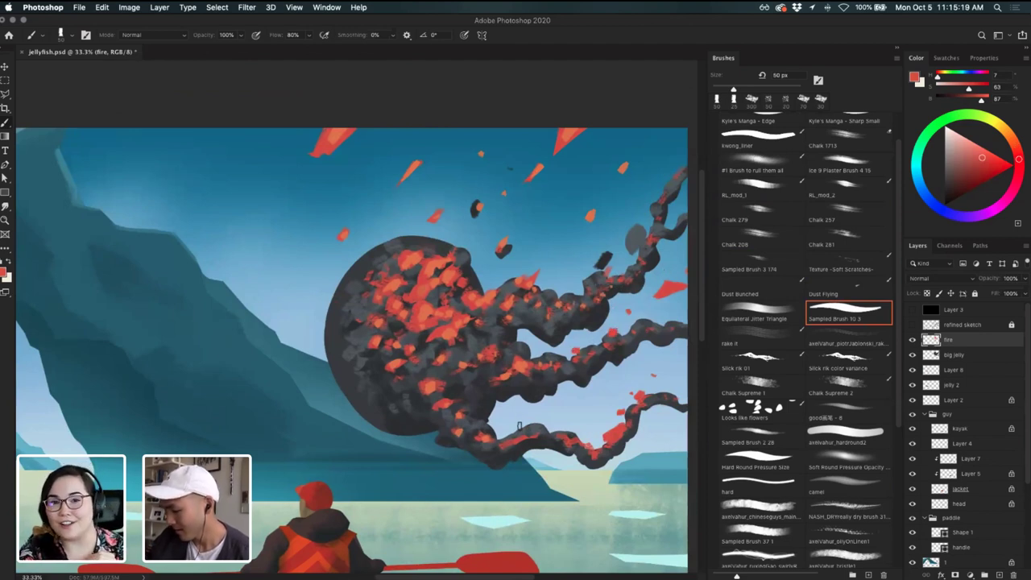
pyautogui.click(519, 425)
pyautogui.press('super+z')
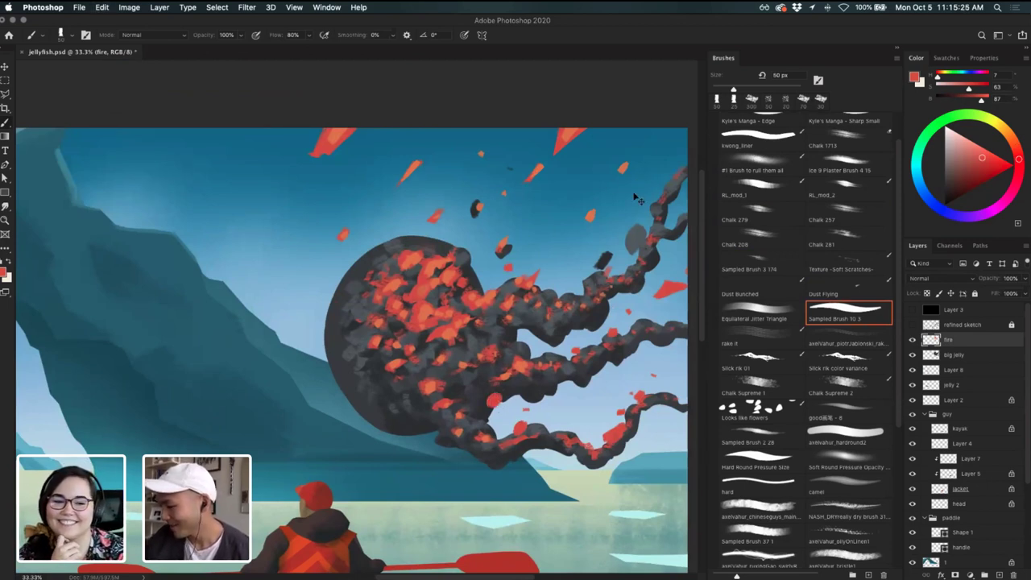
# - Paint a larger red fragment above the upper tentacles and highlight it with orange sampled from a nearby spark, undoing the stray stroke
pyautogui.click(591, 212)
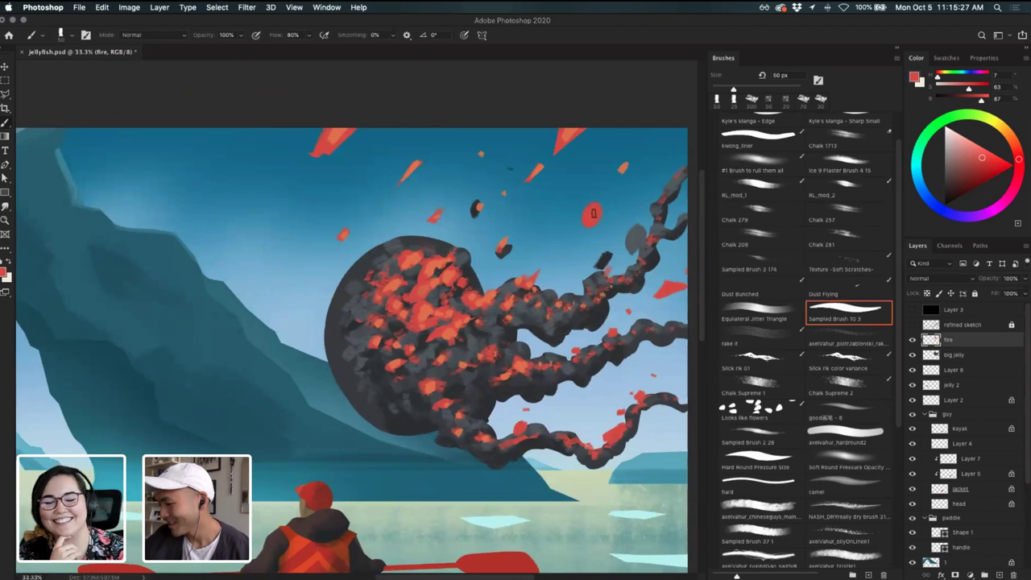
pyautogui.press('i')
pyautogui.click(623, 168)
pyautogui.press('b')
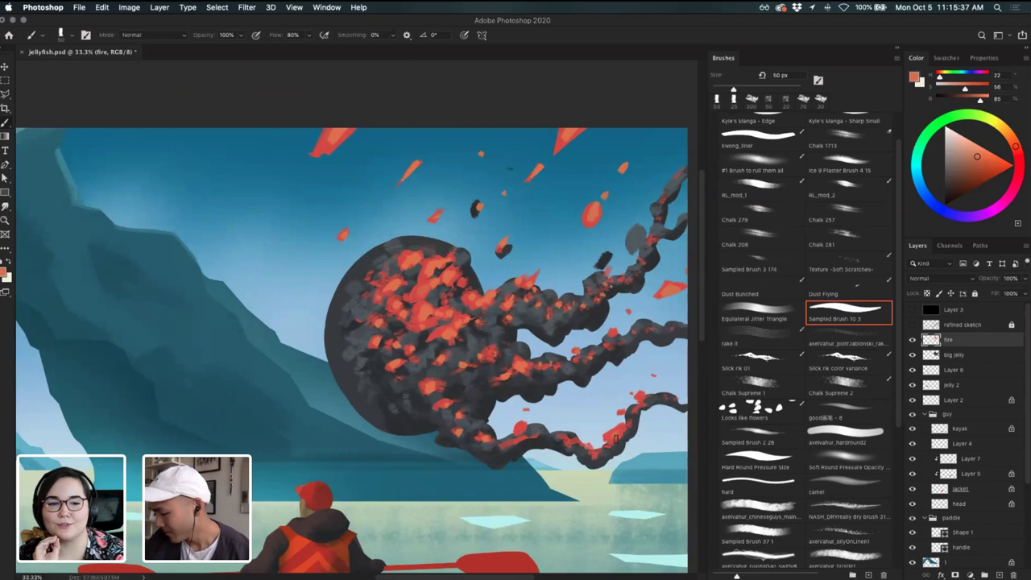
pyautogui.moveTo(635, 339); pyautogui.dragTo(629, 342)
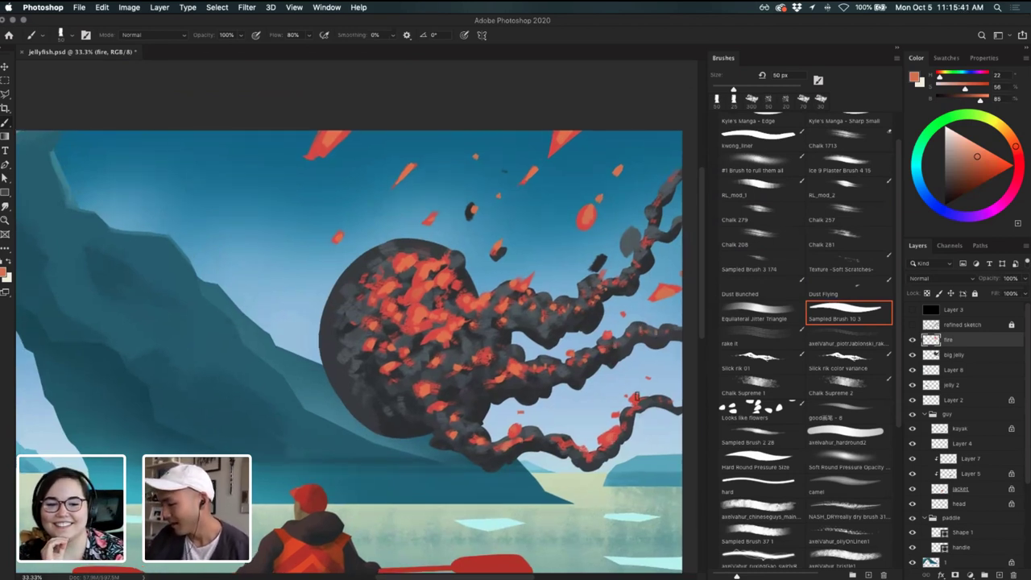
pyautogui.moveTo(633, 401); pyautogui.dragTo(626, 407)
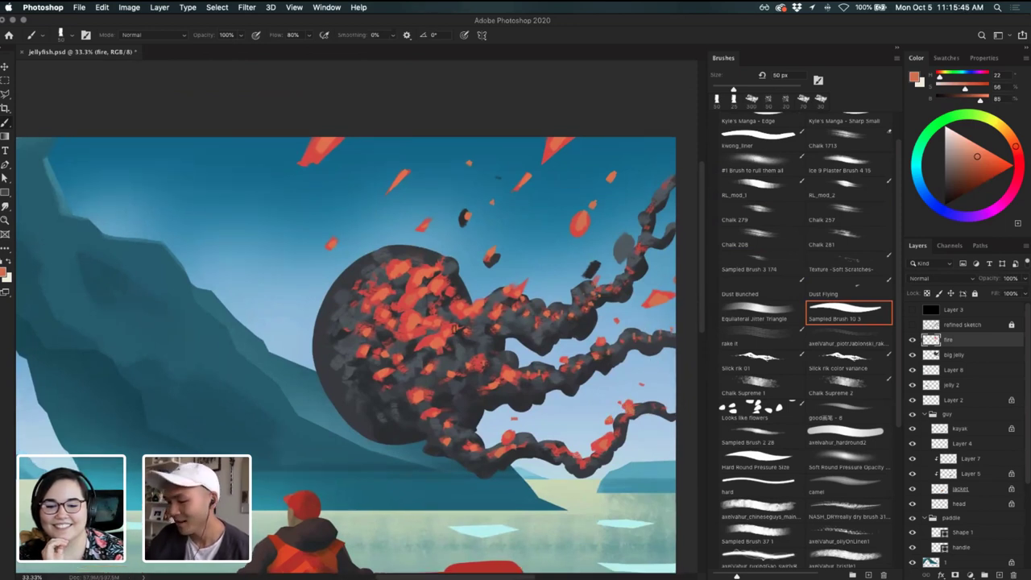
pyautogui.press('super+z')
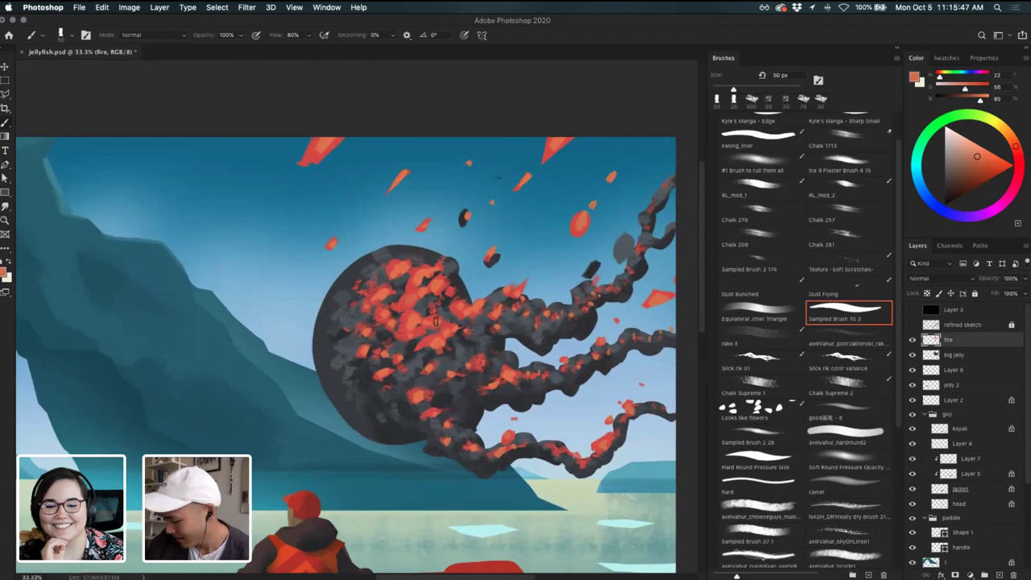
# - Reduce the brush to 30 px and set the paint colour to pale orange (H 35, S 34, B 90)
pyautogui.press('[')
pyautogui.press('[')
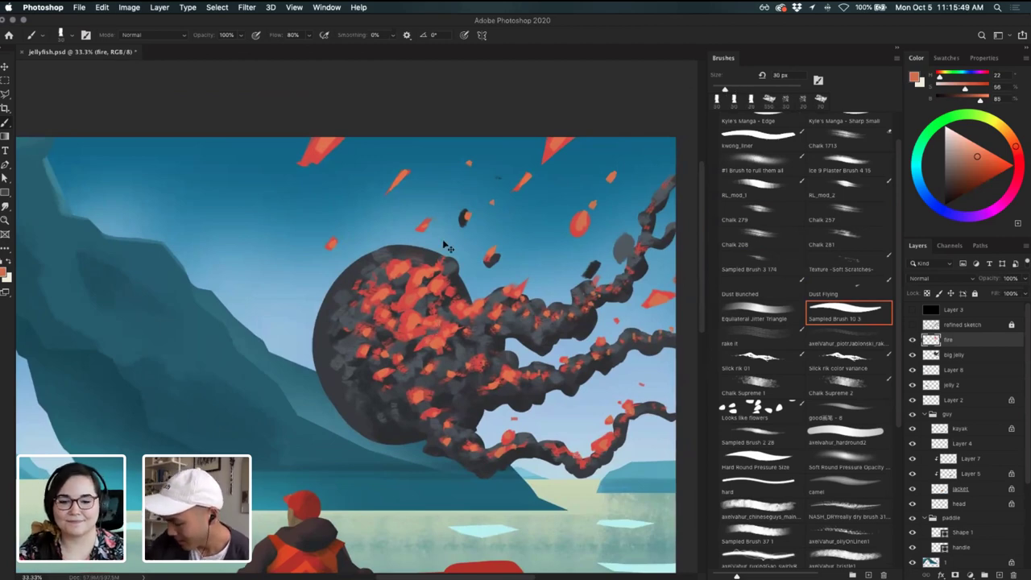
pyautogui.press('super+minus')
pyautogui.press('super+minus')
pyautogui.press('super+minus')
pyautogui.press('super+equal')
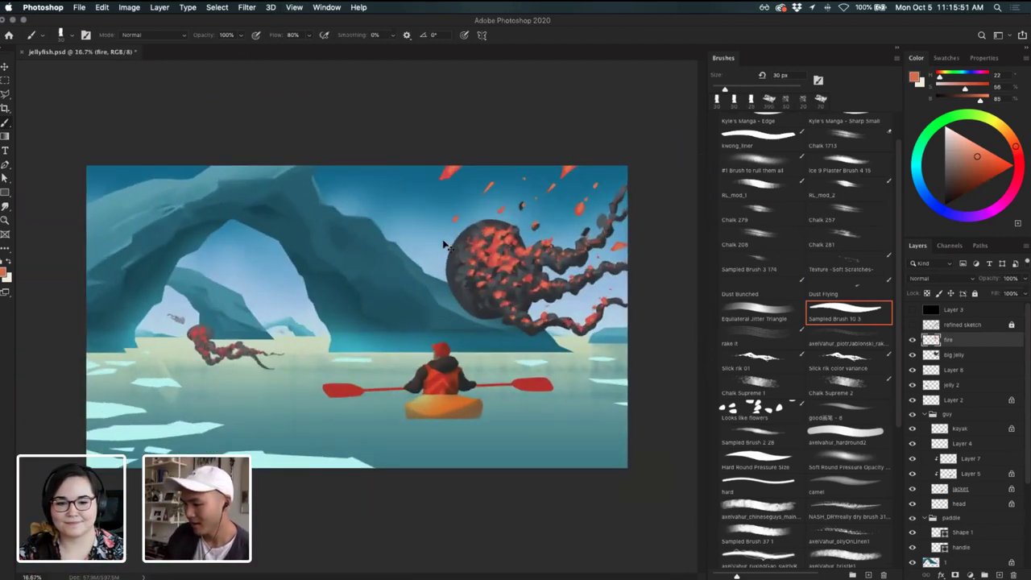
pyautogui.press('super+equal')
pyautogui.press('super+equal')
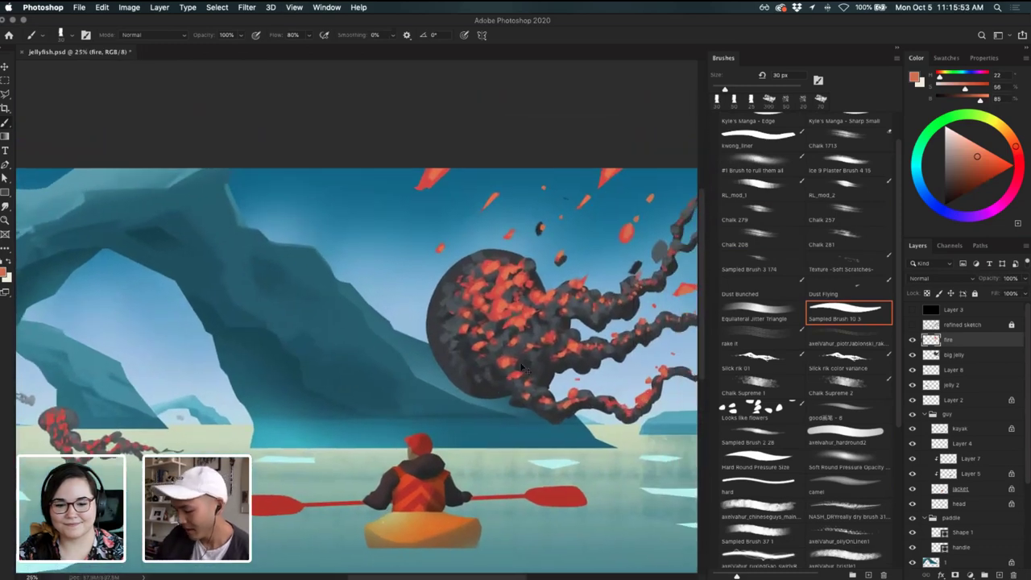
pyautogui.moveTo(520, 363); pyautogui.dragTo(497, 382)
pyautogui.moveTo(970, 142); pyautogui.dragTo(1009, 136)
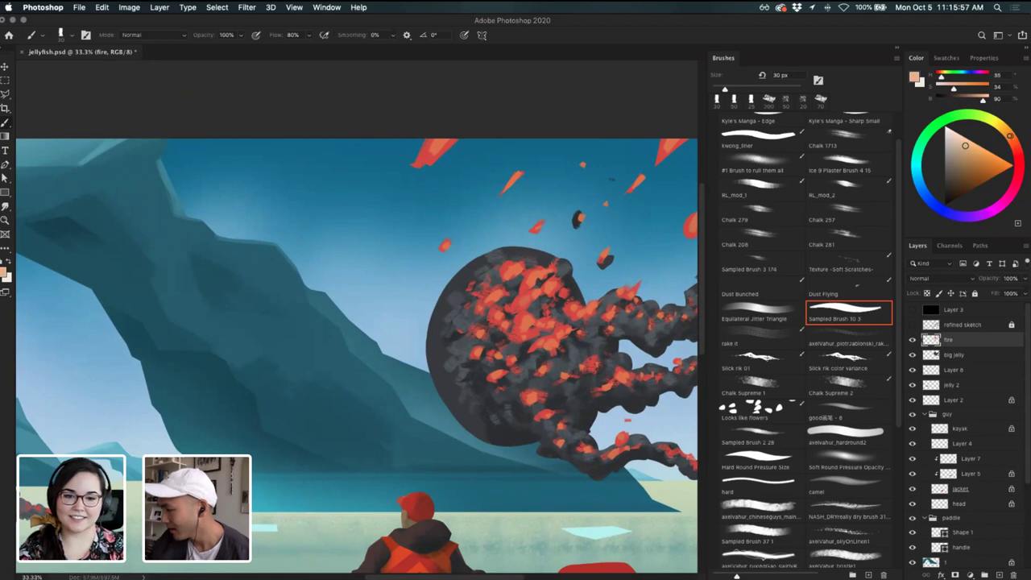
# - Paint fine pale-orange highlights on the big jellyfish's lava spots and flying fragments, undoing the unwanted strokes
pyautogui.moveTo(509, 310); pyautogui.dragTo(521, 326)
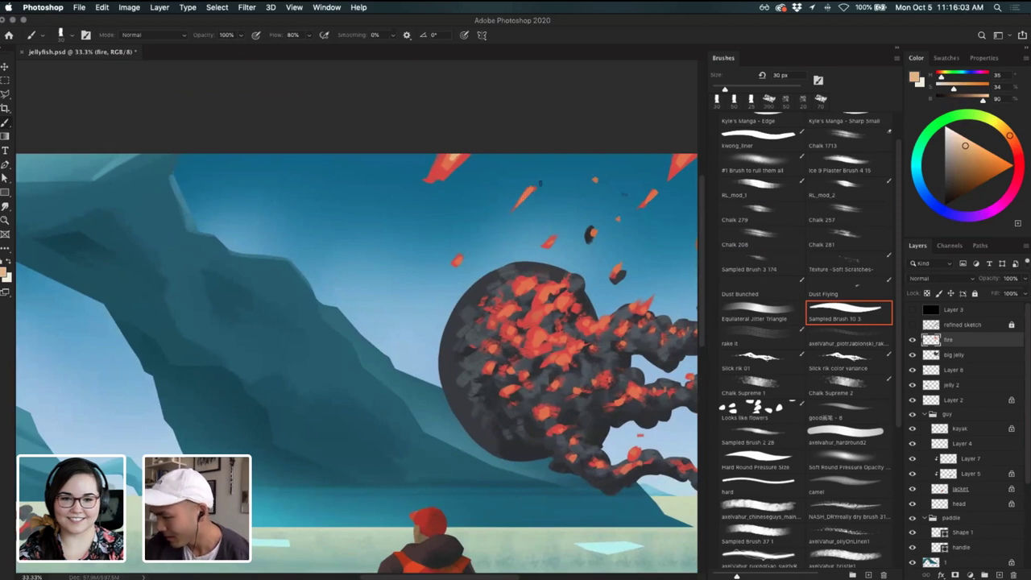
pyautogui.moveTo(531, 190); pyautogui.dragTo(524, 197)
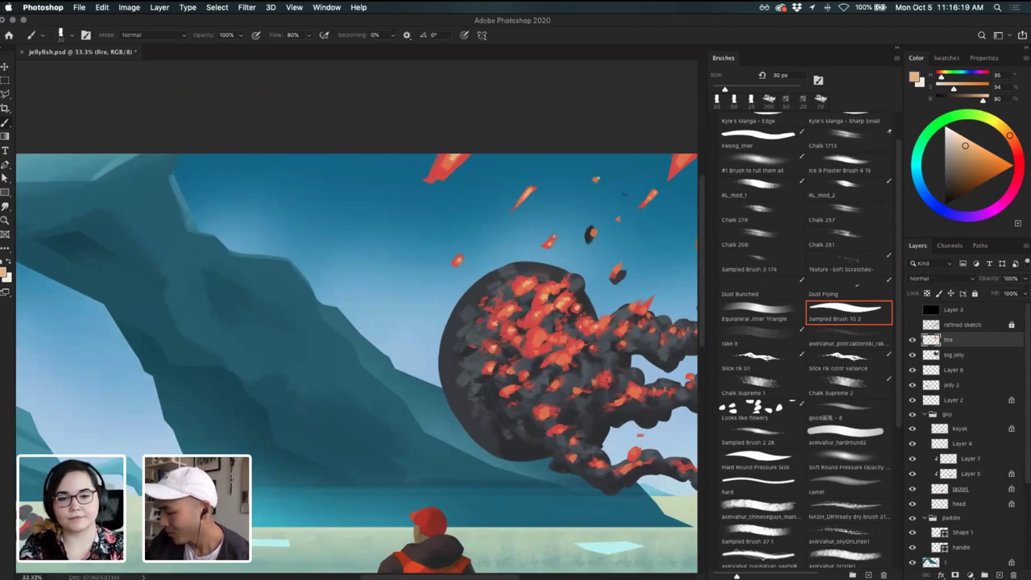
pyautogui.press('super+z')
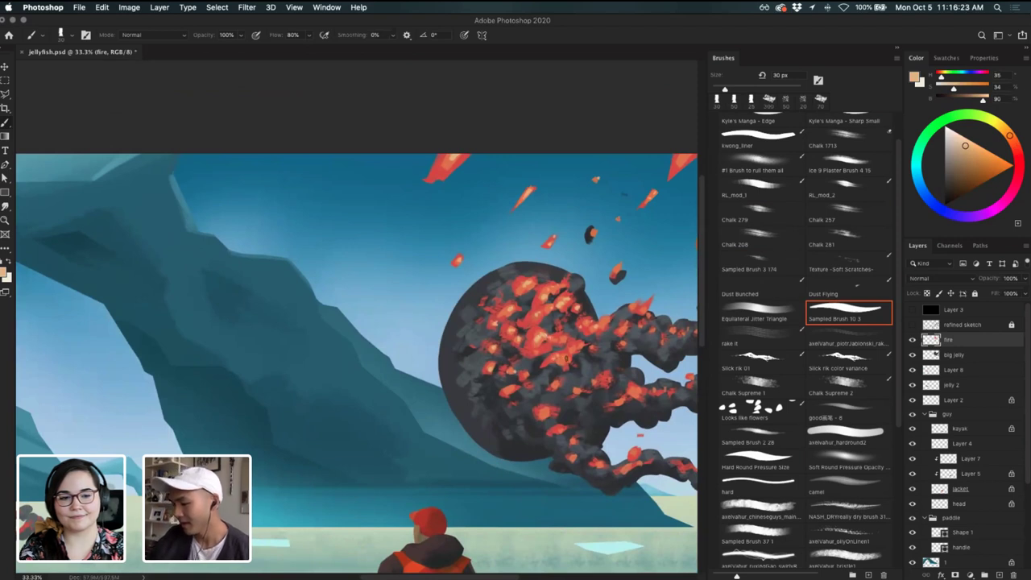
pyautogui.press('super+z')
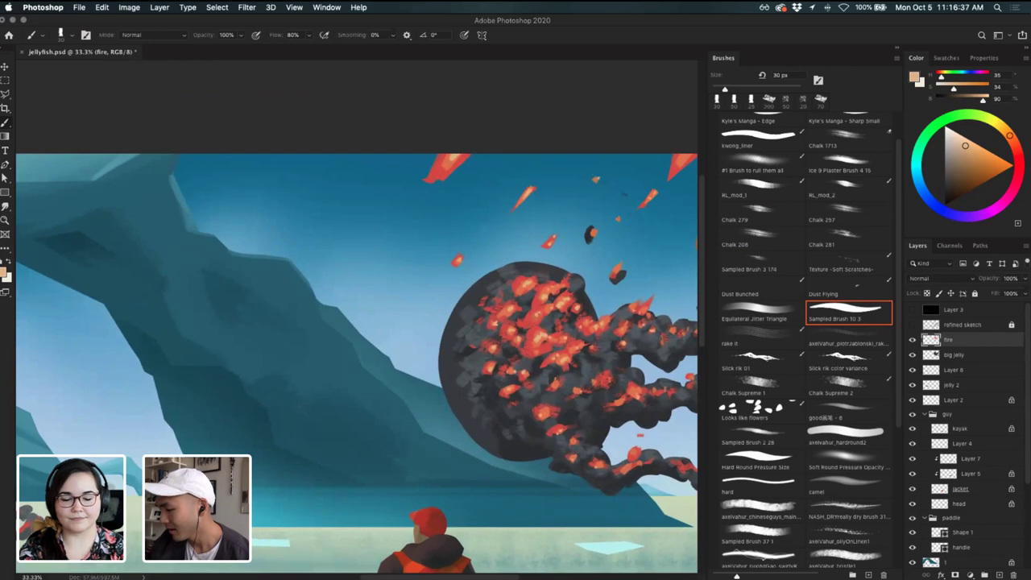
pyautogui.moveTo(678, 326); pyautogui.dragTo(595, 295)
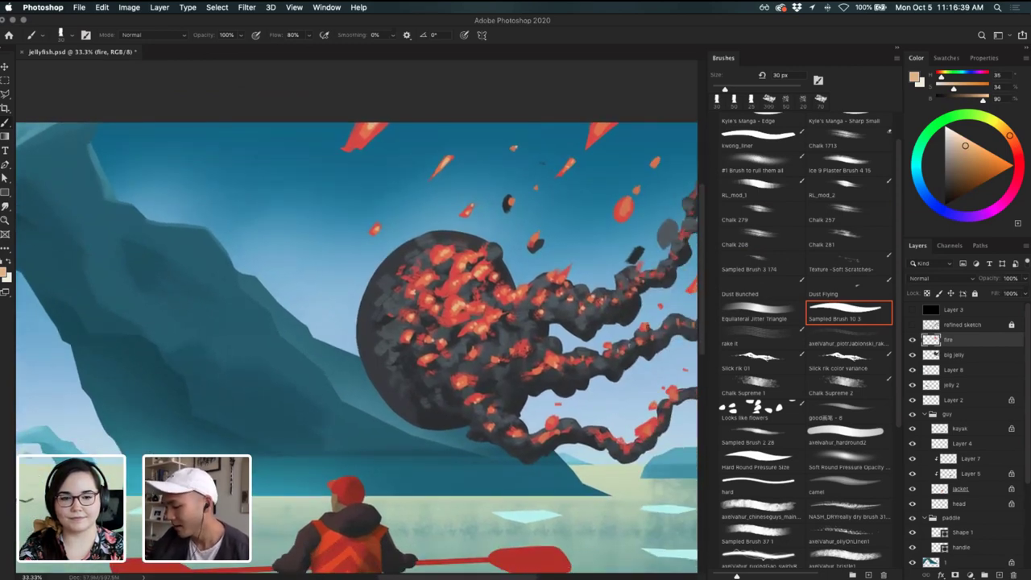
pyautogui.press('super+minus')
pyautogui.press('super+minus')
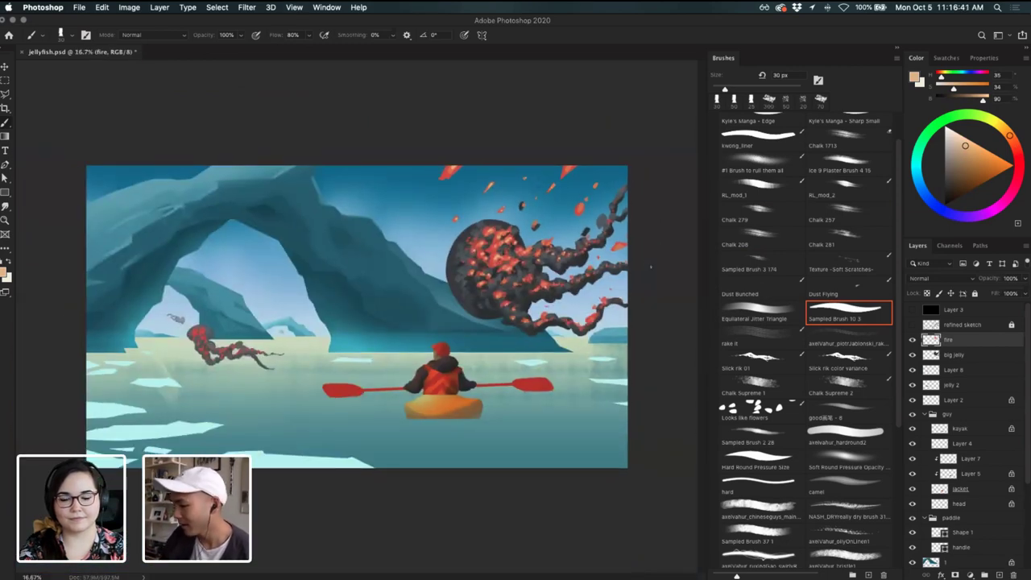
# - Add a new layer above the refined sketch and draw curving red (H 6, S 79, B 90) flow lines past both jellyfish and the kayaker
pyautogui.click(970, 323)
pyautogui.click(999, 573)
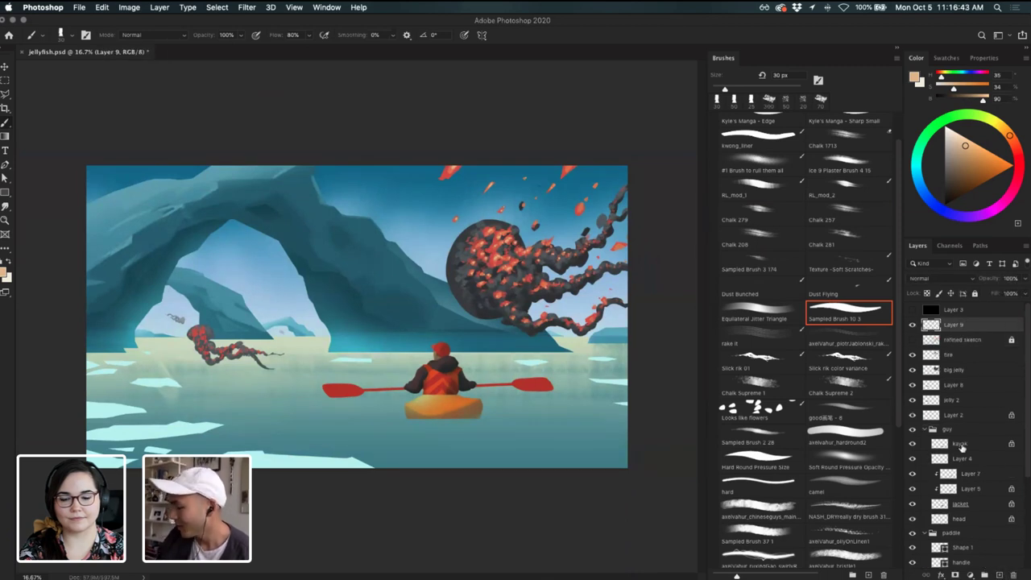
pyautogui.click(1015, 158)
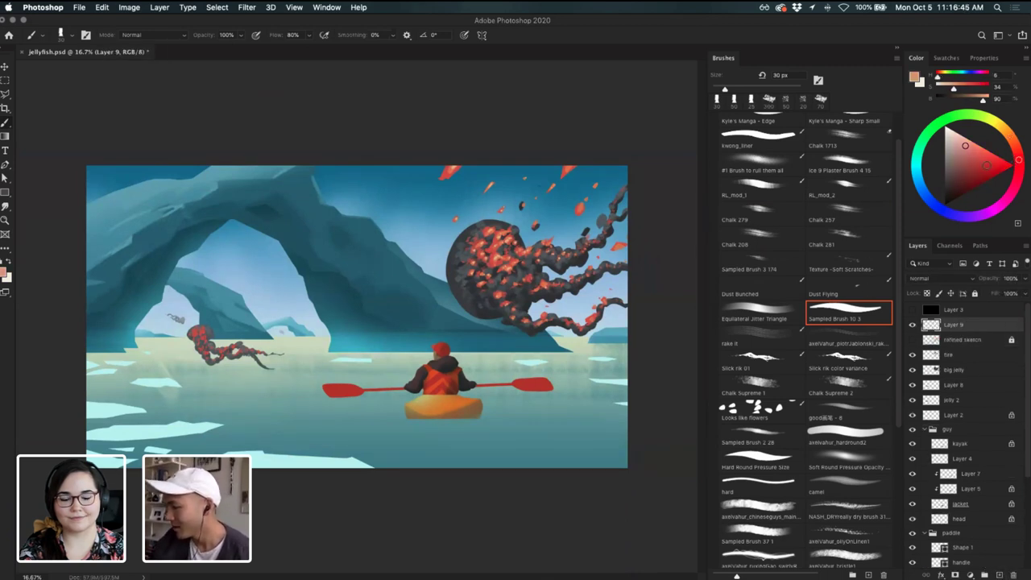
pyautogui.moveTo(990, 162); pyautogui.dragTo(993, 162)
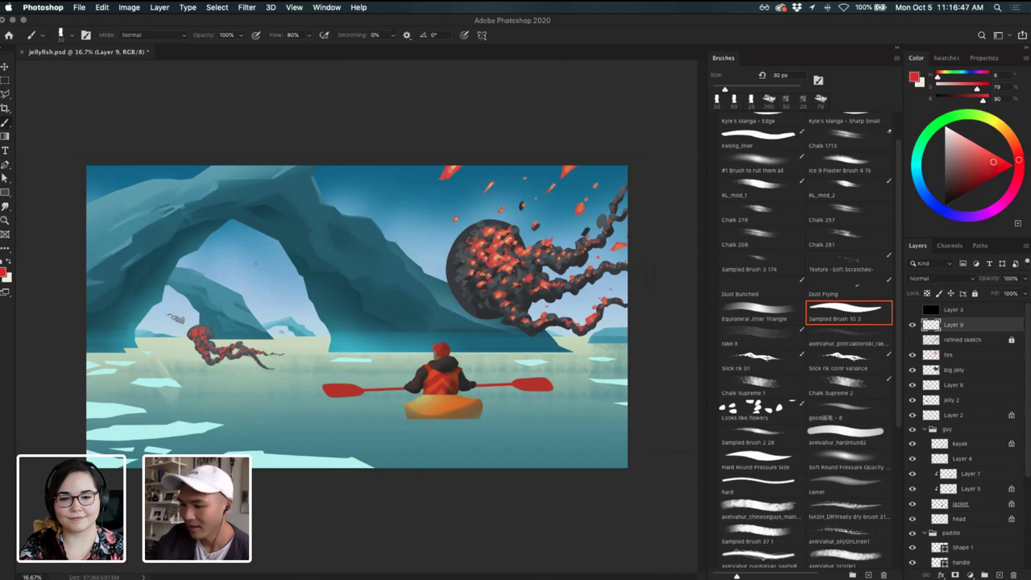
pyautogui.moveTo(479, 167)
pyautogui.mouseDown()
pyautogui.moveTo(441, 327)
pyautogui.moveTo(479, 380)
pyautogui.moveTo(469, 393)
pyautogui.moveTo(300, 370)
pyautogui.moveTo(152, 329)
pyautogui.moveTo(223, 311)
pyautogui.moveTo(291, 319)
pyautogui.mouseUp()
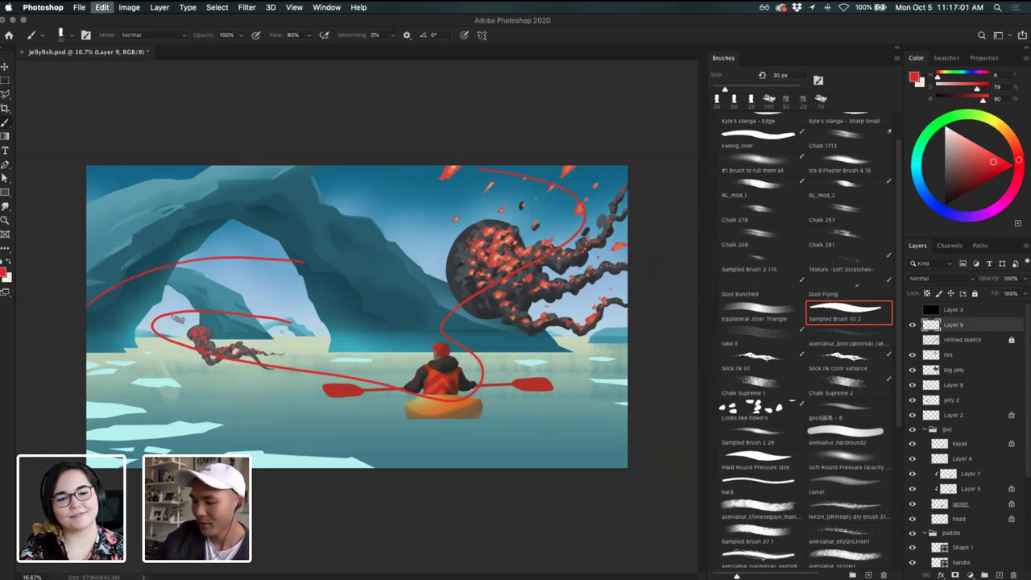
# - Draw a red eye-path line from the upper edge down to the arch and across to the big jellyfish, undoing the straight trial lines
pyautogui.moveTo(113, 266)
pyautogui.mouseDown()
pyautogui.moveTo(359, 273)
pyautogui.moveTo(420, 262)
pyautogui.mouseUp()
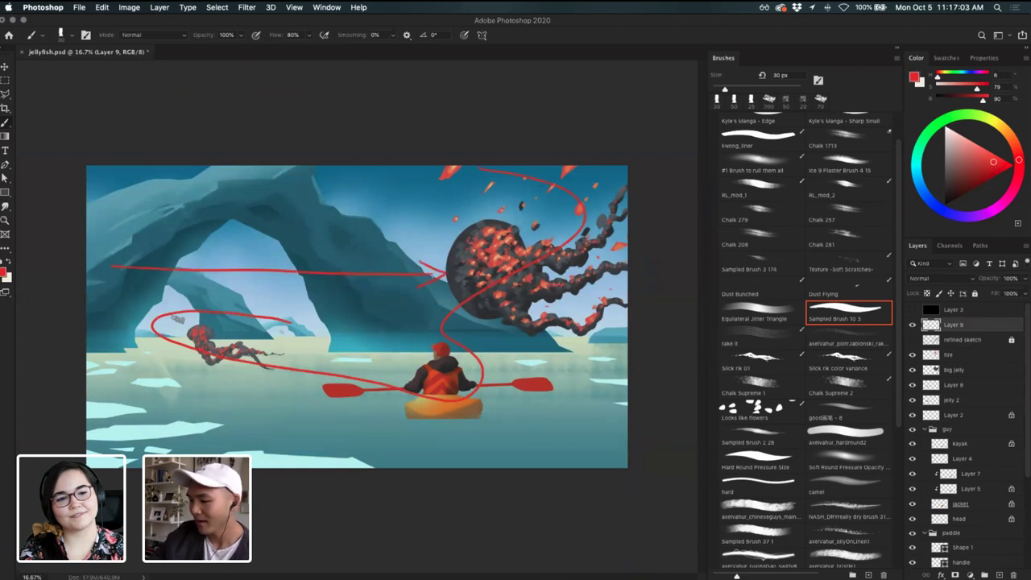
pyautogui.press('super+z')
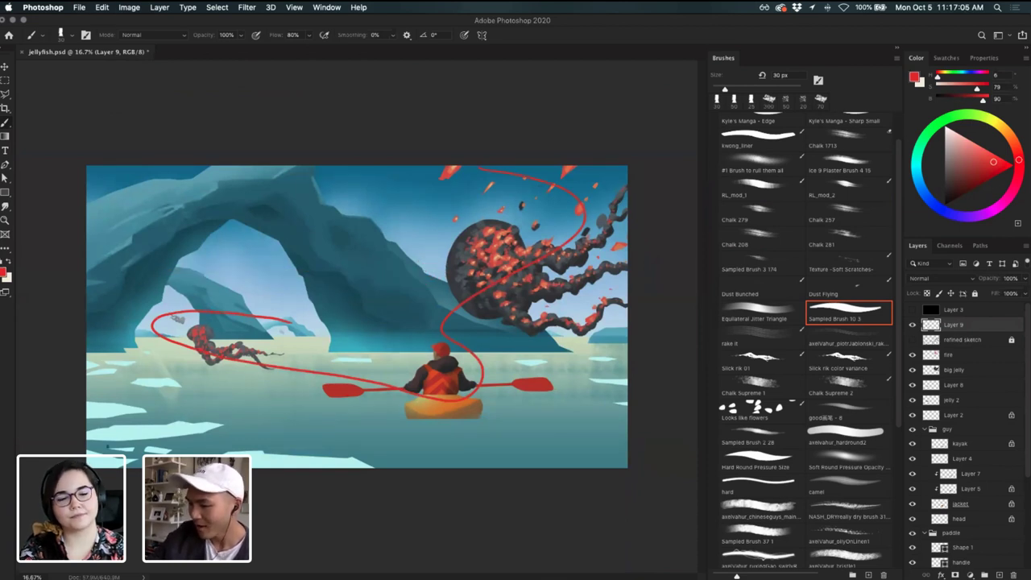
pyautogui.moveTo(87, 180); pyautogui.dragTo(251, 282)
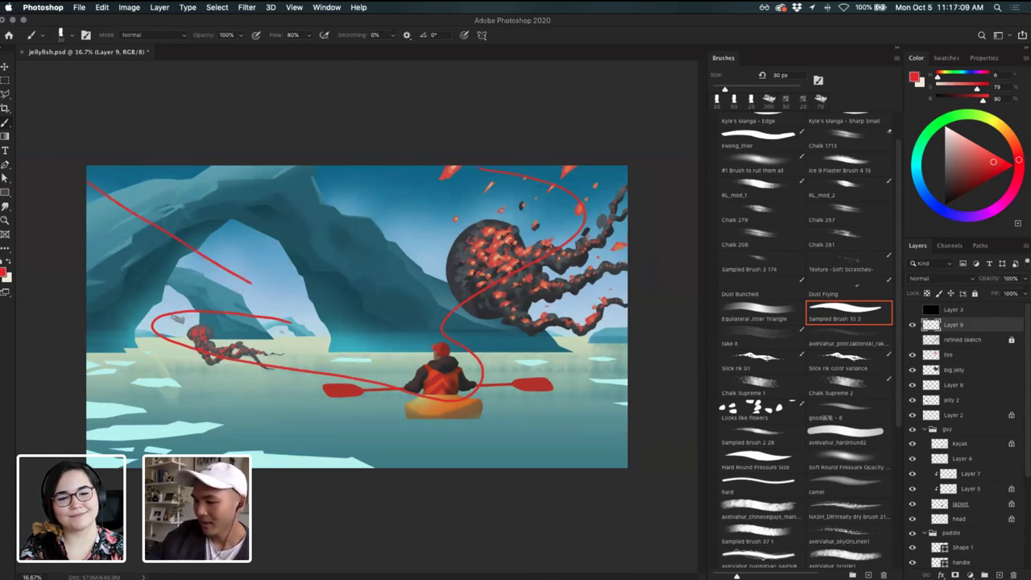
pyautogui.press('super+z')
pyautogui.moveTo(121, 156)
pyautogui.mouseDown()
pyautogui.moveTo(187, 217)
pyautogui.moveTo(338, 186)
pyautogui.moveTo(459, 229)
pyautogui.mouseUp()
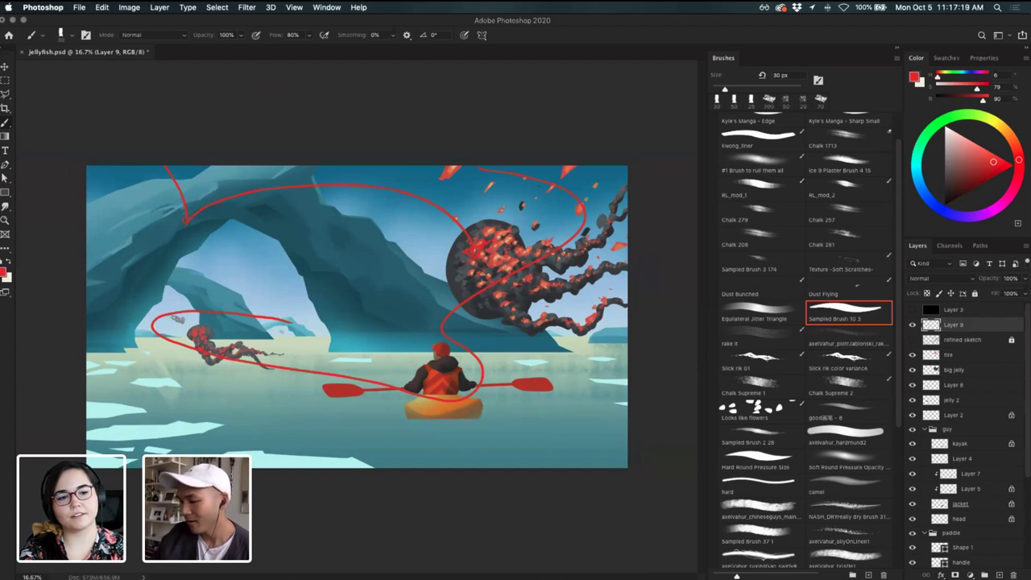
pyautogui.press('super+z')
# - Set the paint colour to green (H 114, S 88, B 84) and draw an angular flow path linking the arch, big jellyfish, kayaker and small jellyfish
pyautogui.click(951, 128)
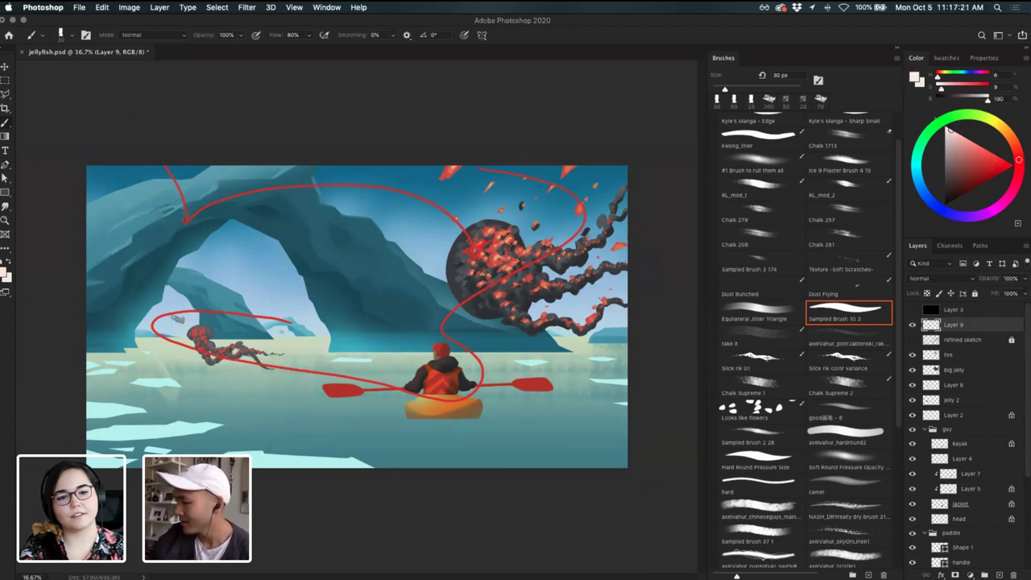
pyautogui.click(967, 144)
pyautogui.moveTo(926, 139); pyautogui.dragTo(946, 119)
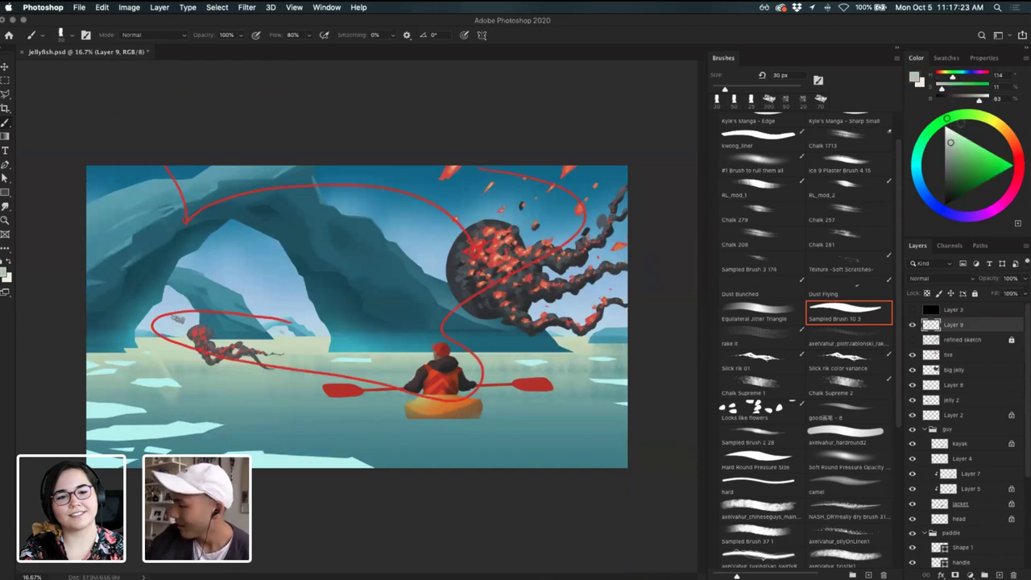
pyautogui.click(993, 166)
pyautogui.moveTo(158, 167)
pyautogui.mouseDown()
pyautogui.moveTo(180, 234)
pyautogui.moveTo(240, 191)
pyautogui.moveTo(413, 191)
pyautogui.moveTo(480, 260)
pyautogui.moveTo(455, 385)
pyautogui.moveTo(197, 343)
pyautogui.moveTo(172, 325)
pyautogui.moveTo(269, 309)
pyautogui.moveTo(304, 326)
pyautogui.mouseUp()
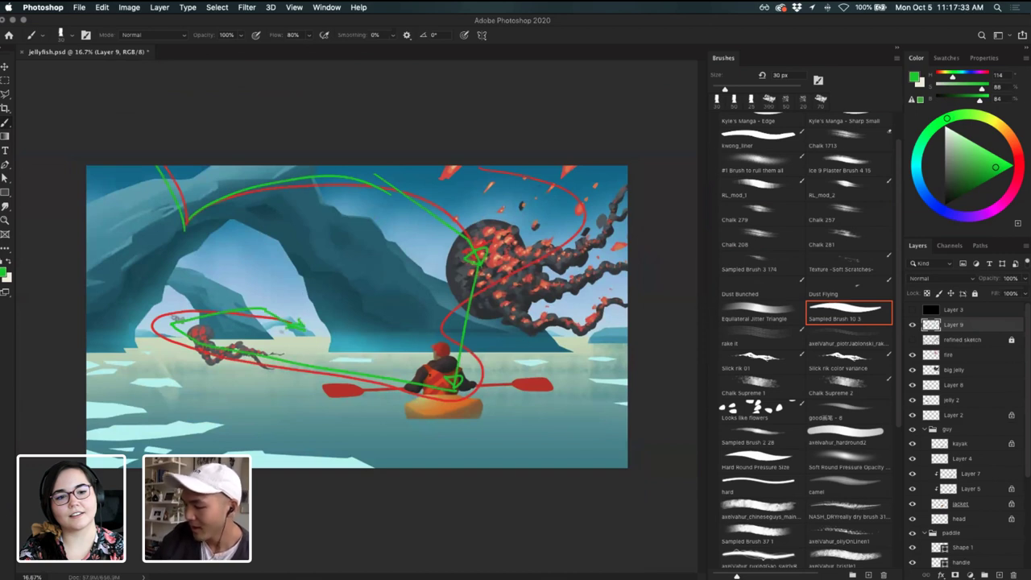
pyautogui.moveTo(442, 372)
pyautogui.mouseDown()
pyautogui.moveTo(466, 322)
pyautogui.moveTo(438, 377)
pyautogui.mouseUp()
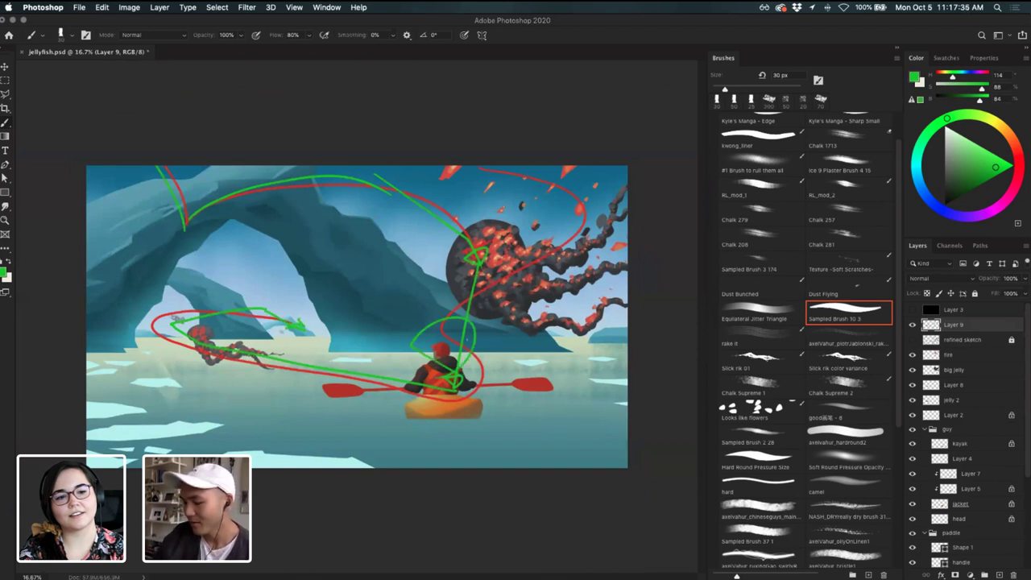
# - Undo the latest green strokes, delete the flow-line layer and add an empty layer above the refined sketch
pyautogui.press('super+z')
pyautogui.press('super+z')
pyautogui.press('super+z')
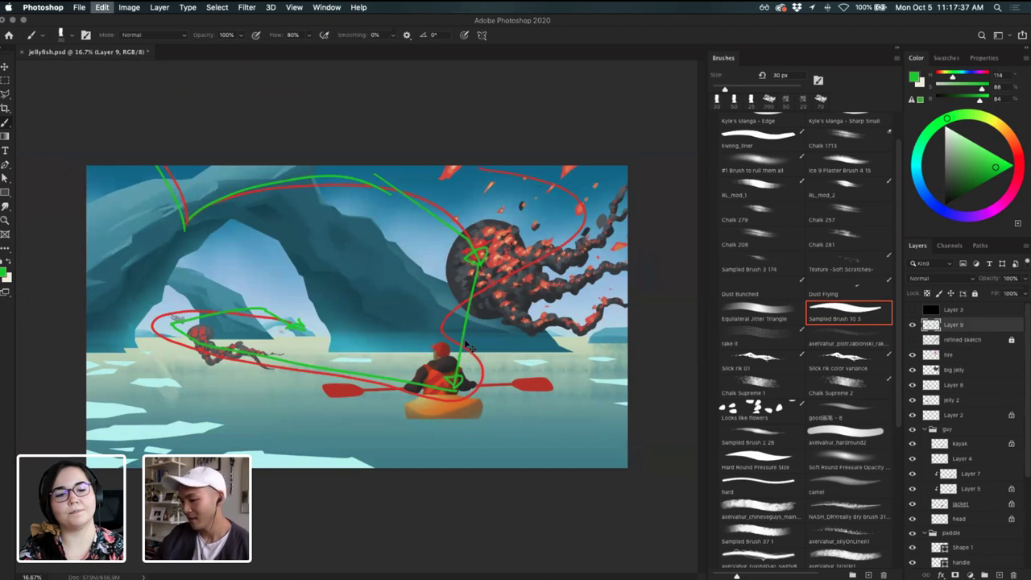
pyautogui.press('super+z')
pyautogui.press('super+z')
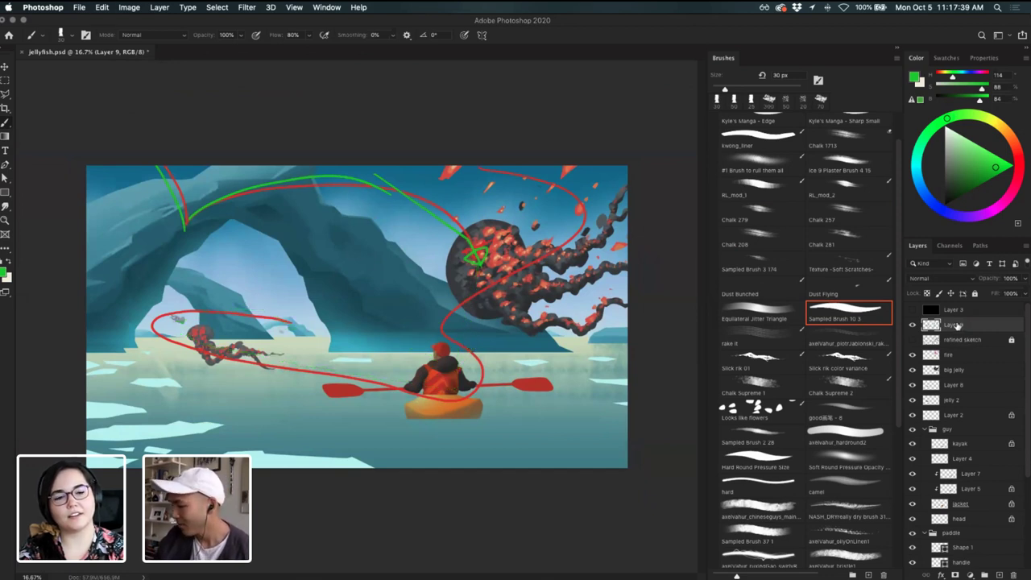
pyautogui.press('BackSpace')
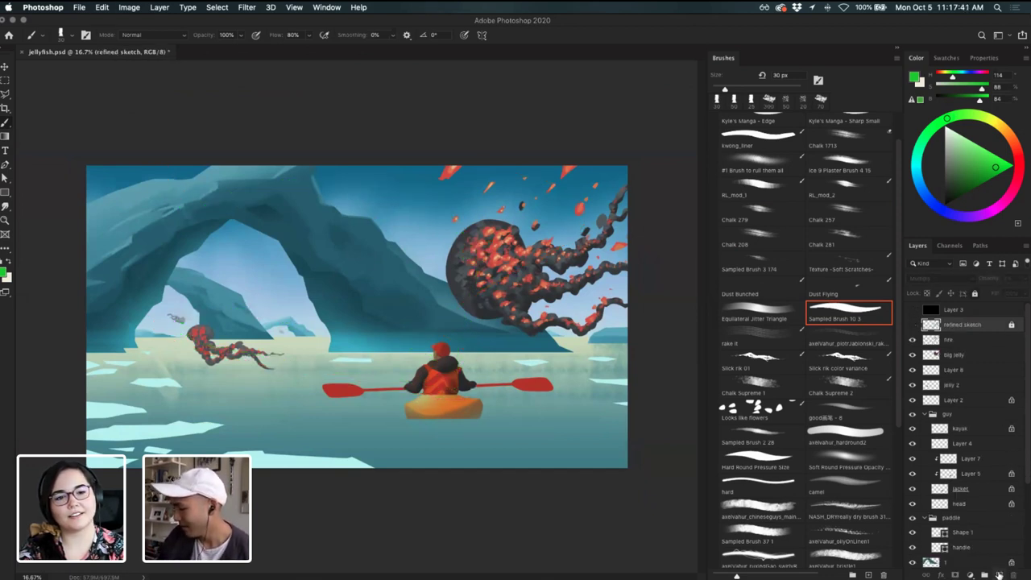
pyautogui.press('super+z')
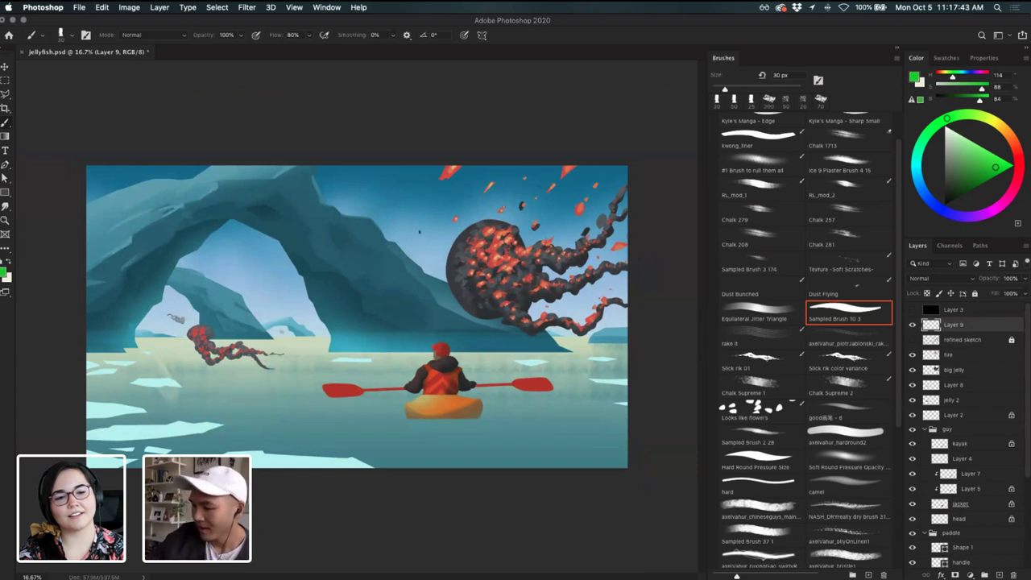
# - Outline the open sky areas inside the arches and beside the big jellyfish with green lines
pyautogui.moveTo(187, 336)
pyautogui.mouseDown()
pyautogui.moveTo(158, 339)
pyautogui.moveTo(196, 330)
pyautogui.mouseUp()
pyautogui.moveTo(175, 258)
pyautogui.mouseDown()
pyautogui.moveTo(286, 348)
pyautogui.moveTo(326, 310)
pyautogui.moveTo(276, 353)
pyautogui.mouseUp()
pyautogui.moveTo(291, 174)
pyautogui.mouseDown()
pyautogui.moveTo(420, 242)
pyautogui.moveTo(564, 369)
pyautogui.moveTo(627, 343)
pyautogui.mouseUp()
pyautogui.moveTo(610, 165); pyautogui.dragTo(625, 200)
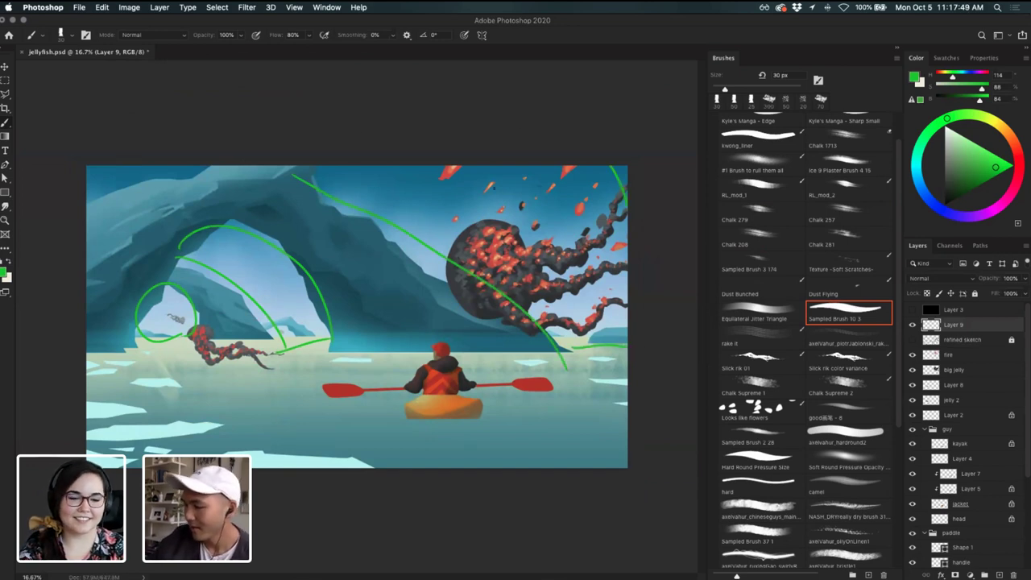
# - Number the outlined sky areas 1 to 4 from largest to smallest and circle each number in green
pyautogui.moveTo(500, 182); pyautogui.dragTo(502, 199)
pyautogui.moveTo(451, 170); pyautogui.dragTo(554, 184)
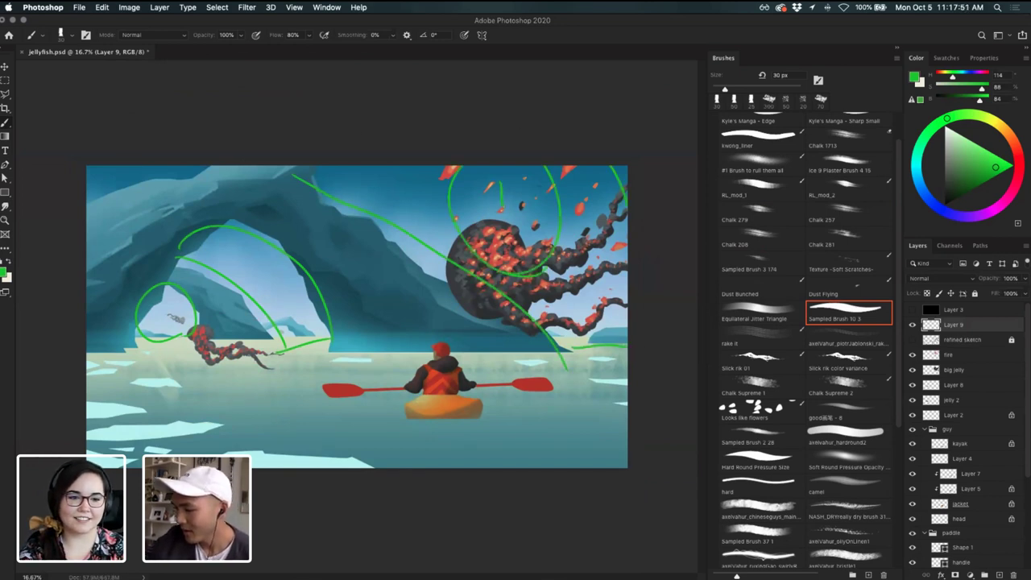
pyautogui.moveTo(269, 275)
pyautogui.mouseDown()
pyautogui.moveTo(287, 291)
pyautogui.moveTo(270, 263)
pyautogui.mouseUp()
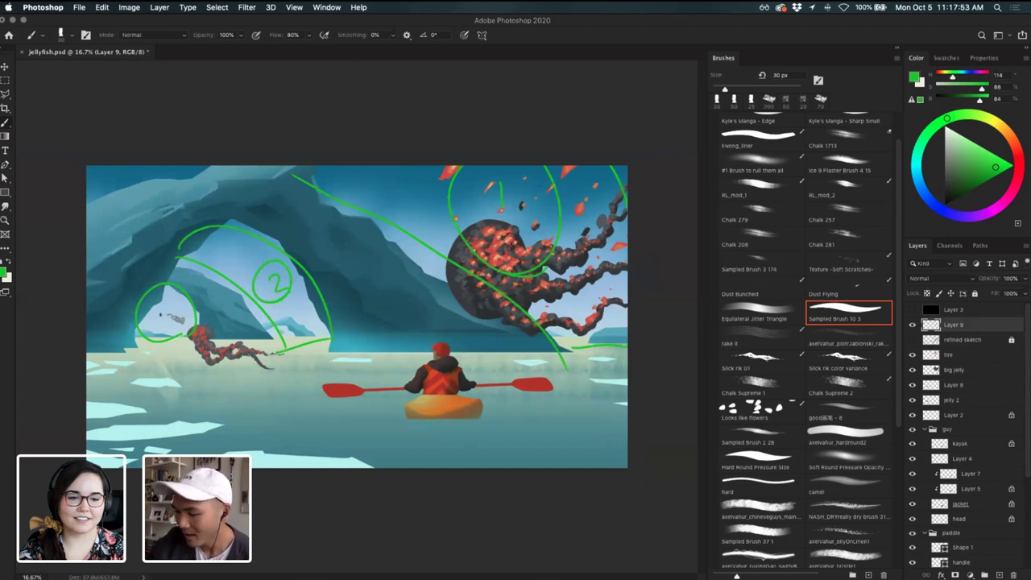
pyautogui.moveTo(158, 313); pyautogui.dragTo(161, 328)
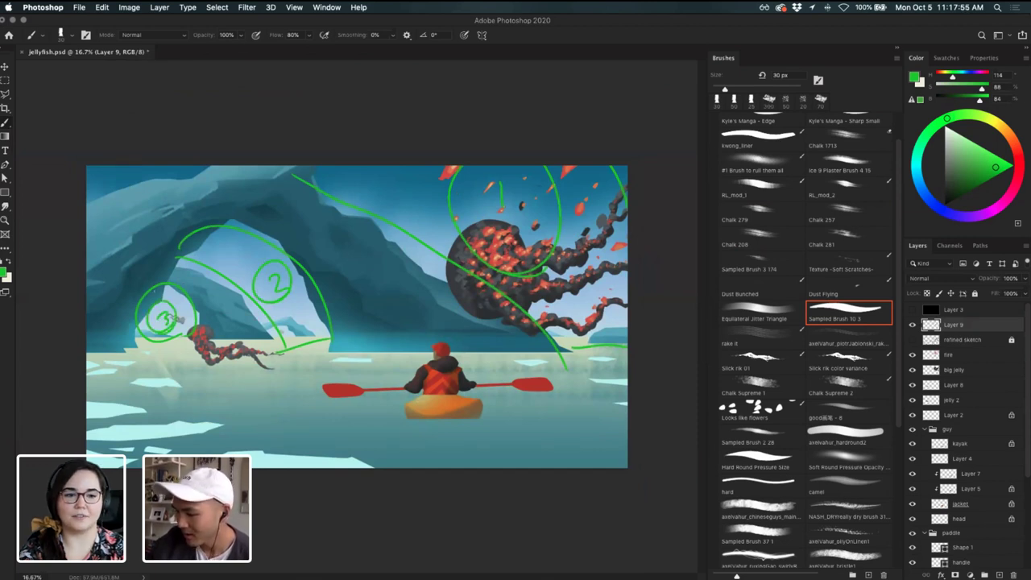
pyautogui.moveTo(284, 324)
pyautogui.mouseDown()
pyautogui.moveTo(288, 336)
pyautogui.moveTo(283, 319)
pyautogui.mouseUp()
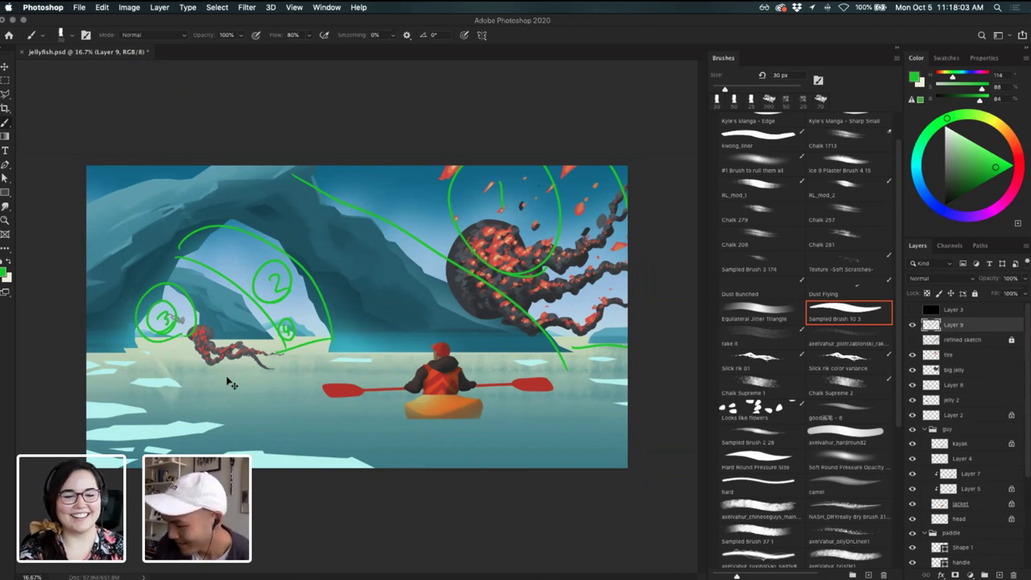
# - Undo the green numbering and delete the annotation layer
pyautogui.press('super+z')
pyautogui.press('super+z')
pyautogui.press('super+z')
pyautogui.press('super+z')
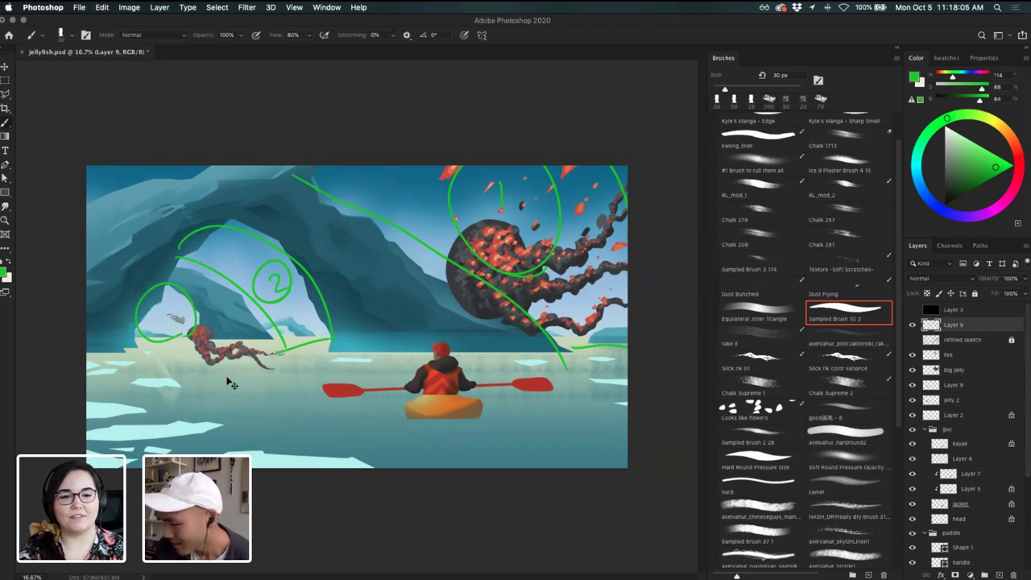
pyautogui.press('super+z')
pyautogui.press('super+z')
pyautogui.press('super+z')
pyautogui.press('BackSpace')
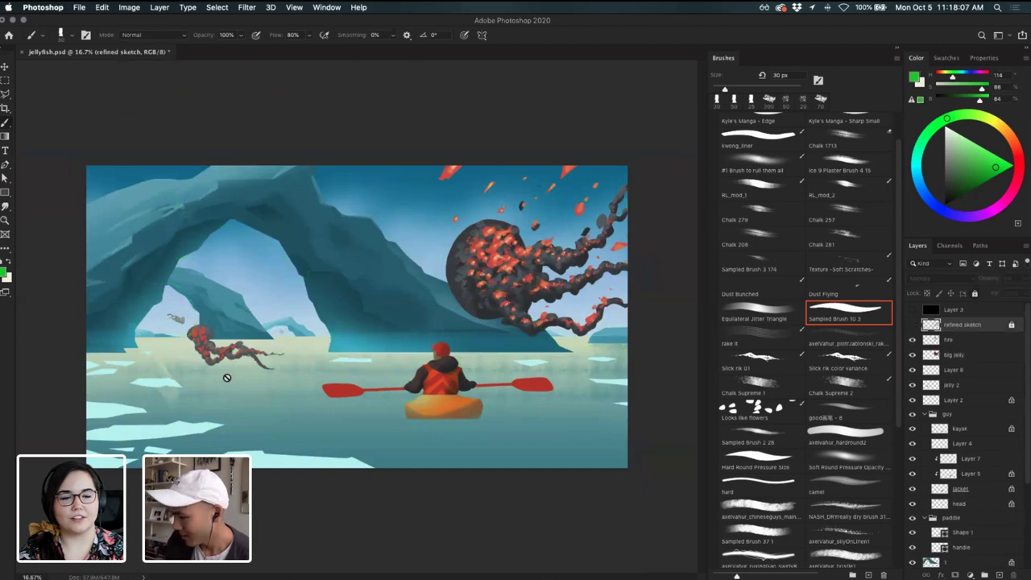
# - Select the big jellyfish's fire layer and sample orange (H 22, S 60, B 89) from its lava spots
pyautogui.press('v')
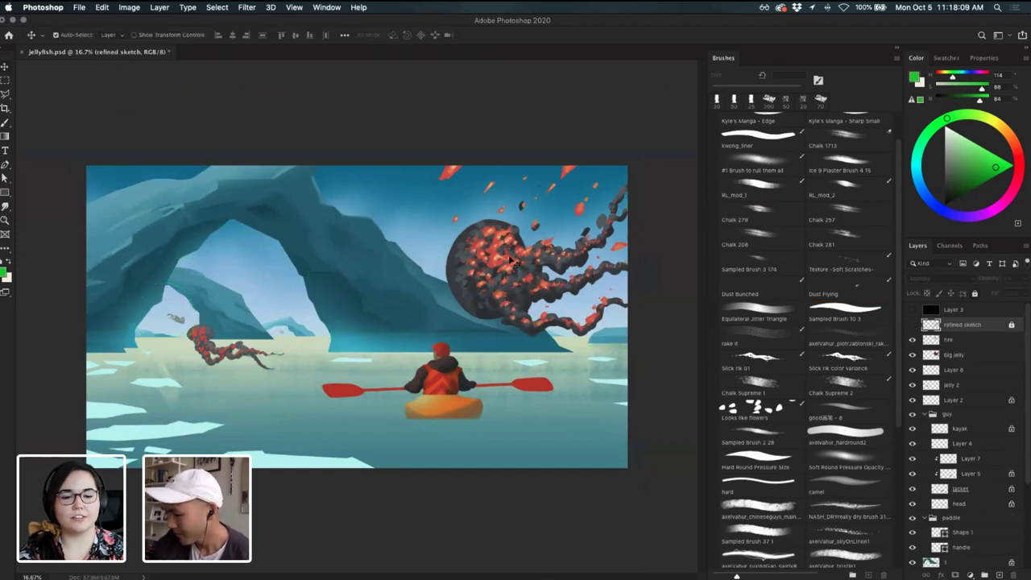
pyautogui.click(497, 252)
pyautogui.press('b')
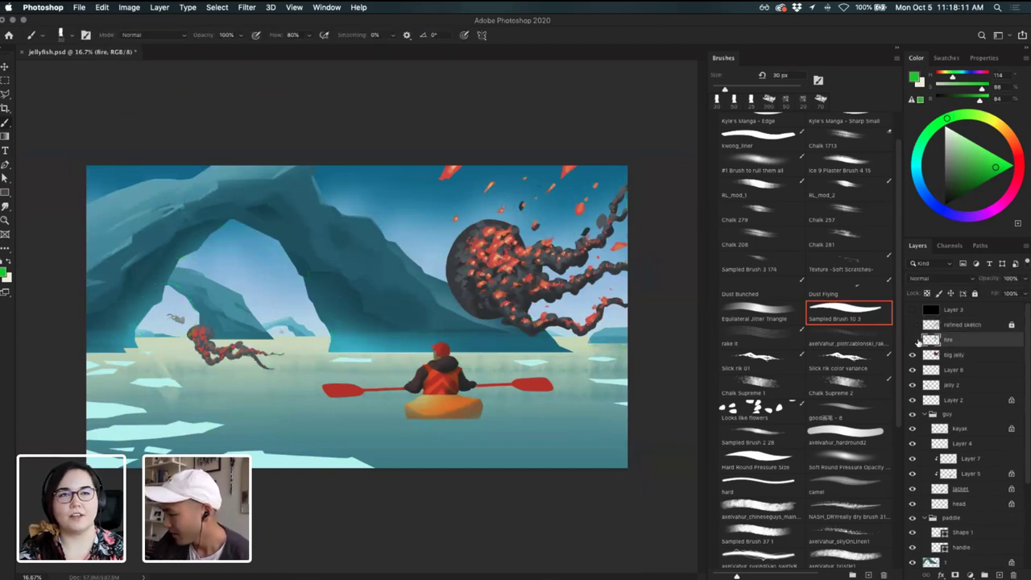
pyautogui.scroll(2, 558, 381)
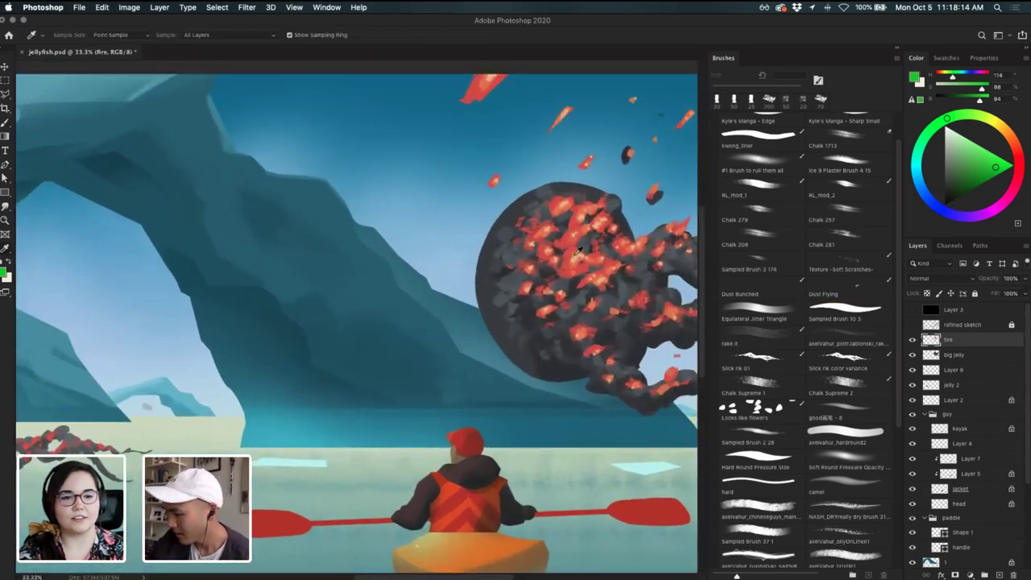
pyautogui.keyDown('alt'); pyautogui.click(577, 252); pyautogui.keyUp('alt')
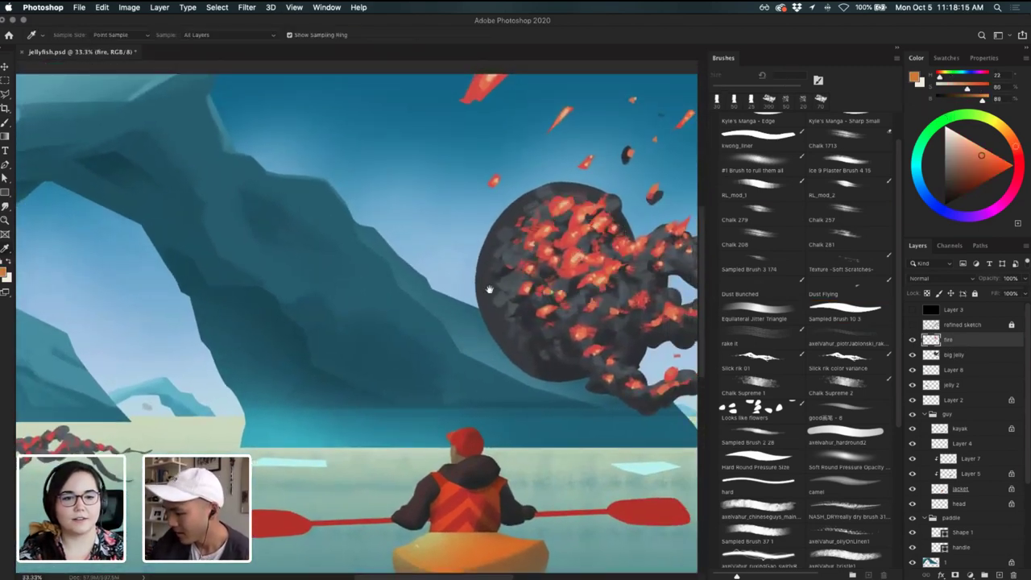
# - Select the smaller jellyfish's lava layer and paint orange highlights on its red spots, undoing the stray stroke and resampling the colour
pyautogui.moveTo(319, 357); pyautogui.dragTo(508, 320)
pyautogui.press('v')
pyautogui.click(183, 376)
pyautogui.press('b')
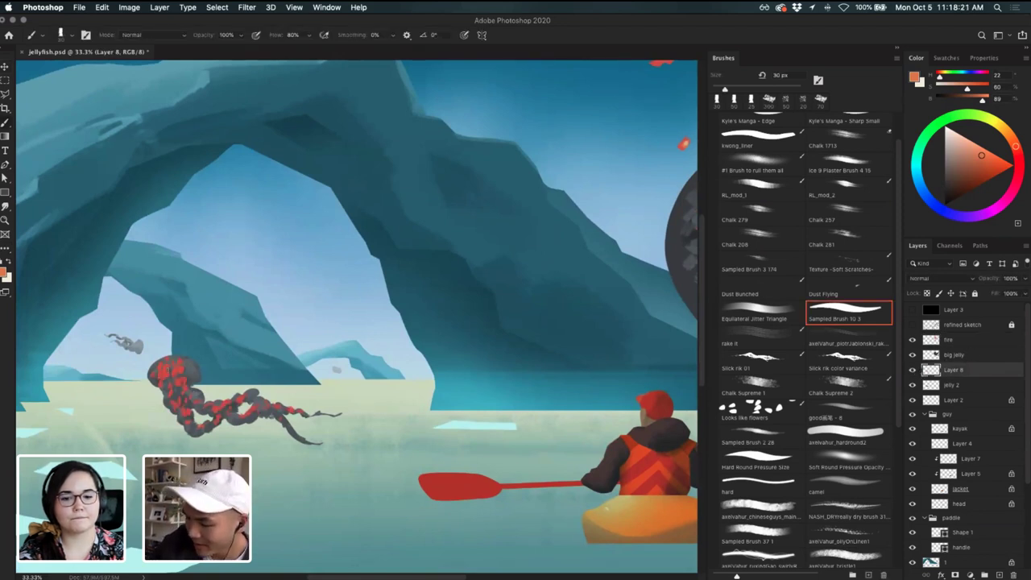
pyautogui.press('super+=')
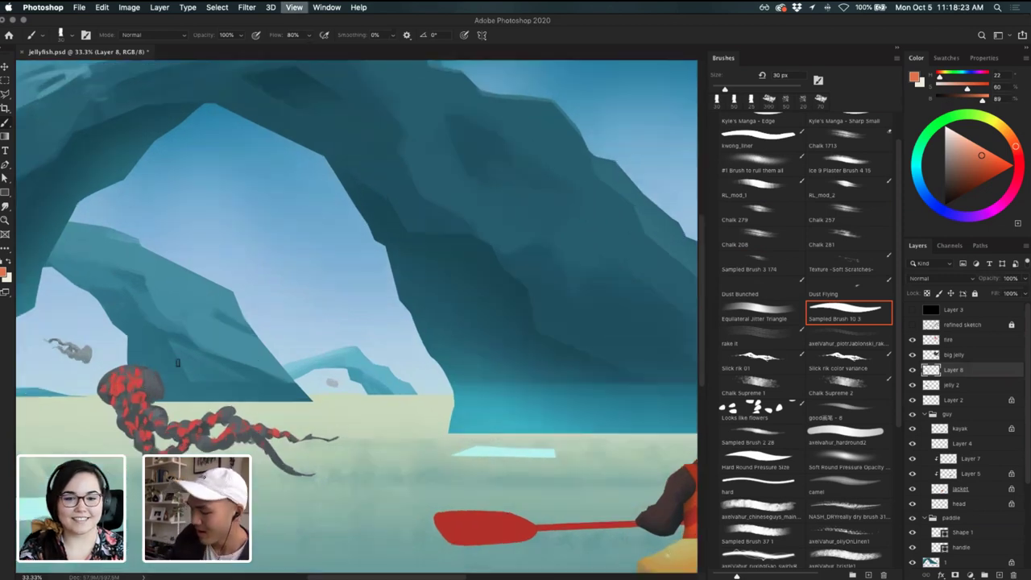
pyautogui.moveTo(390, 389); pyautogui.dragTo(539, 377)
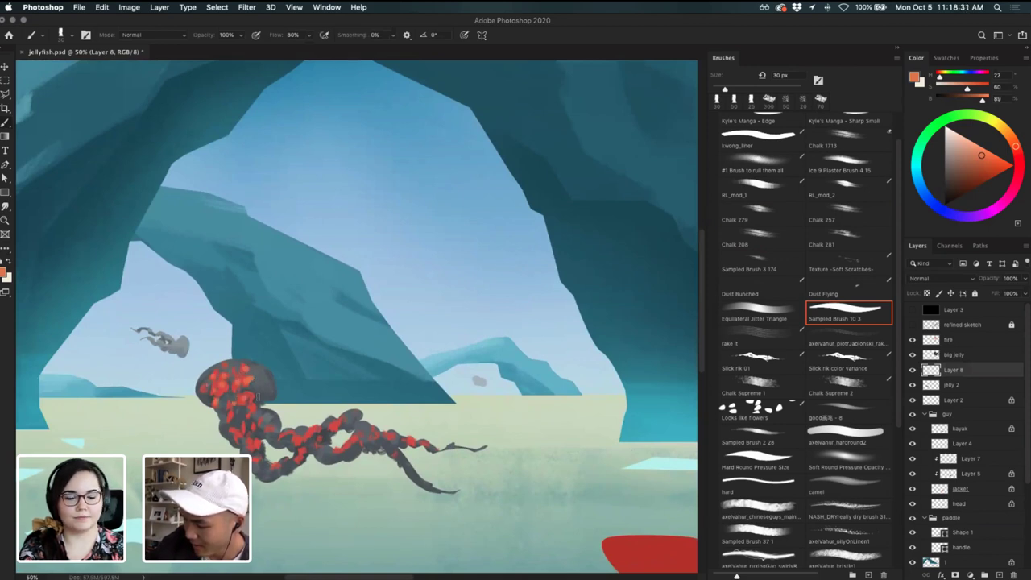
pyautogui.press('super+z')
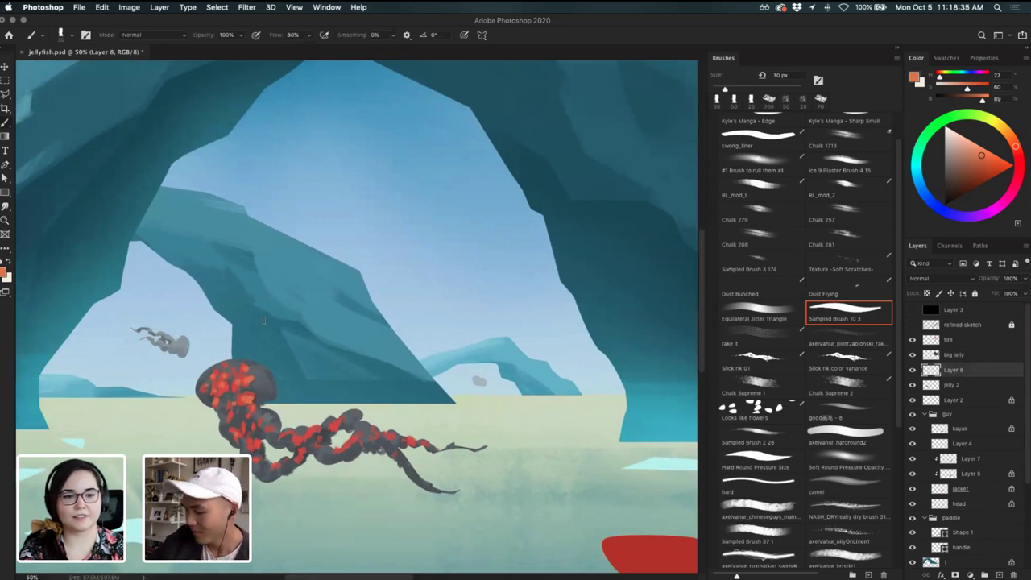
pyautogui.keyDown('alt'); pyautogui.click(231, 399); pyautogui.keyUp('alt')
pyautogui.keyDown('alt'); pyautogui.click(250, 376); pyautogui.keyUp('alt')
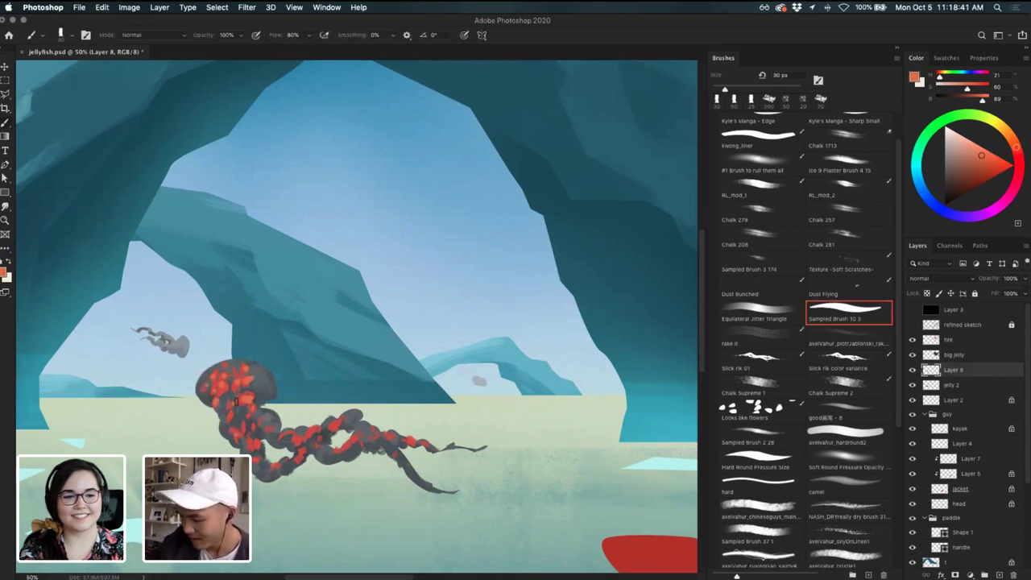
# - Reduce the brush to 9 px and paint fine orange highlights along the smaller jellyfish's body and tentacles, undoing the unwanted stroke
pyautogui.press('[')
pyautogui.press('[')
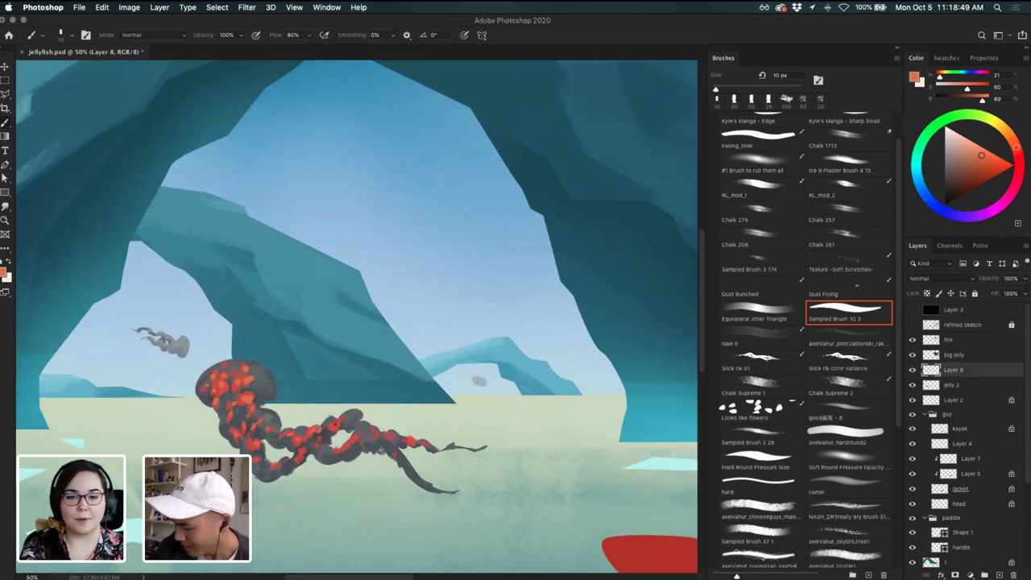
pyautogui.press('[')
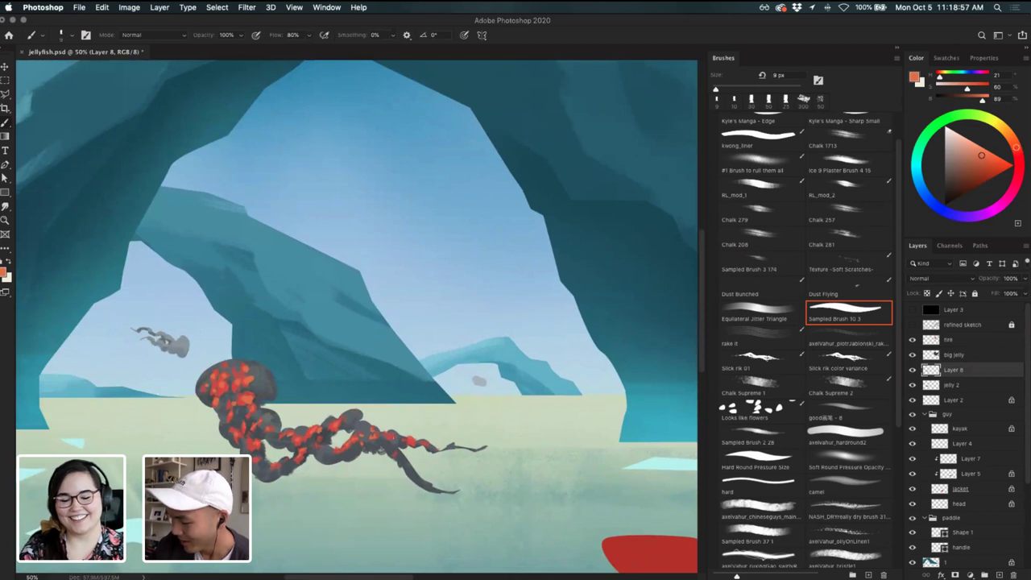
pyautogui.press('super+z')
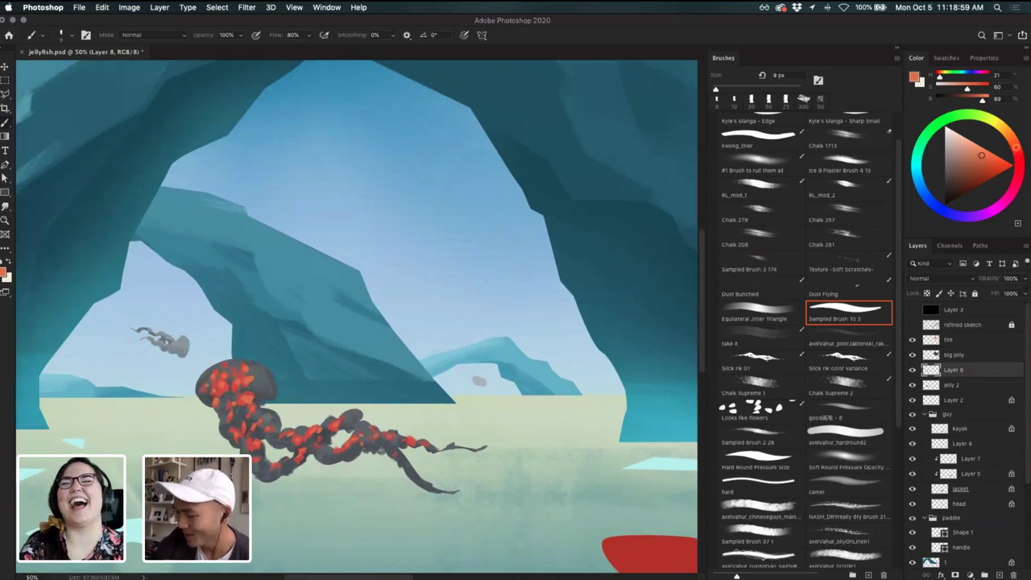
# - Enlarge the brush to 25 px, undo the stray tentacle strokes and paint sampled red (H 7, S 62, B 87) spots on the smaller jellyfish's bell
pyautogui.press(']')
pyautogui.press(']')
pyautogui.press(']')
pyautogui.press(']')
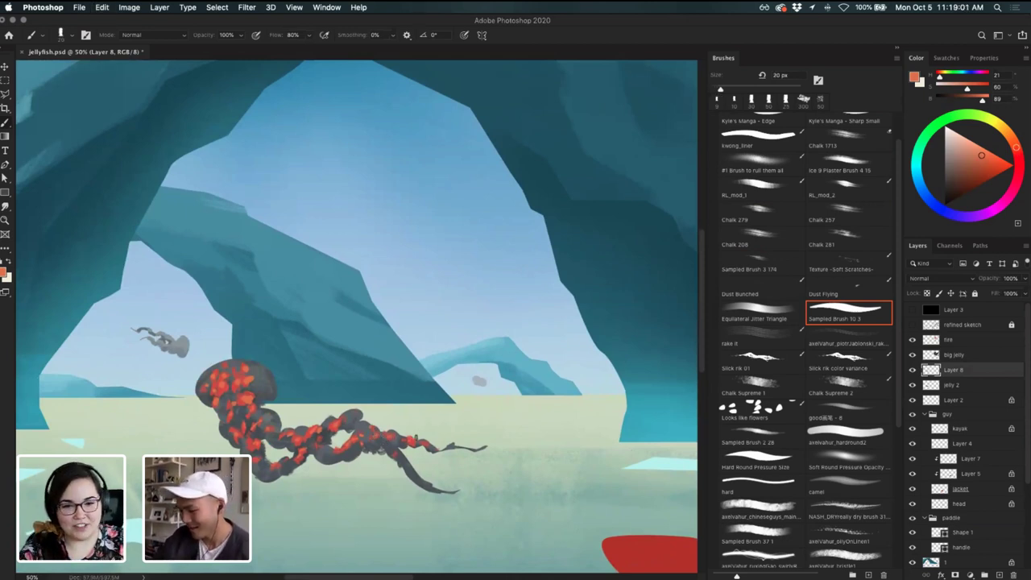
pyautogui.press('super+z')
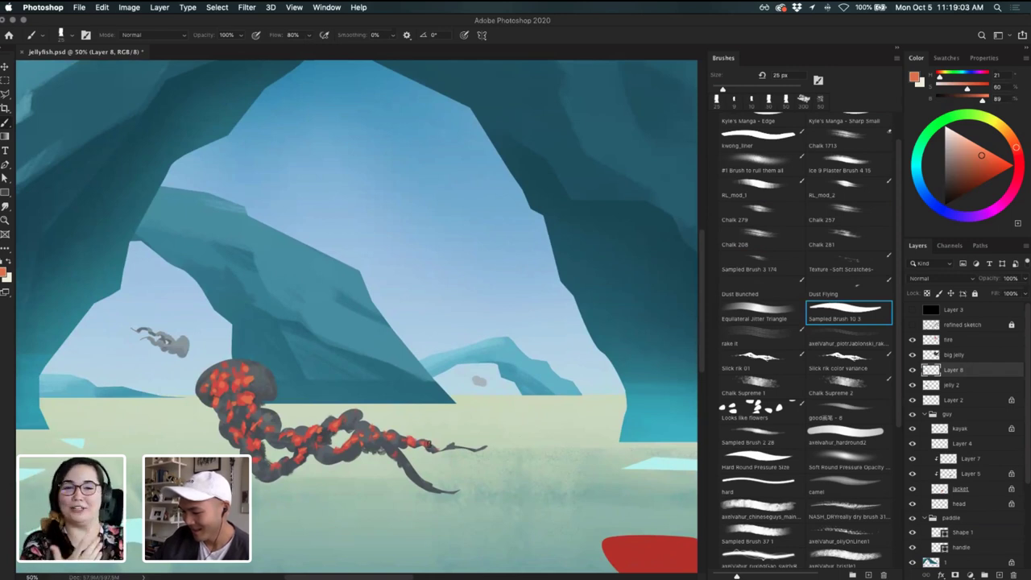
pyautogui.press('super+z')
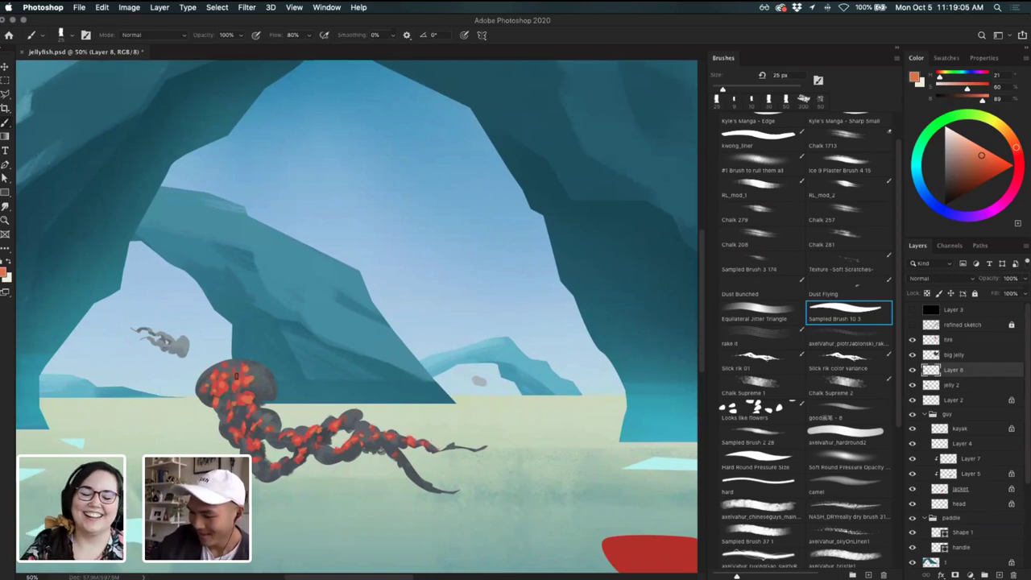
pyautogui.keyDown('alt'); pyautogui.click(245, 378); pyautogui.keyUp('alt')
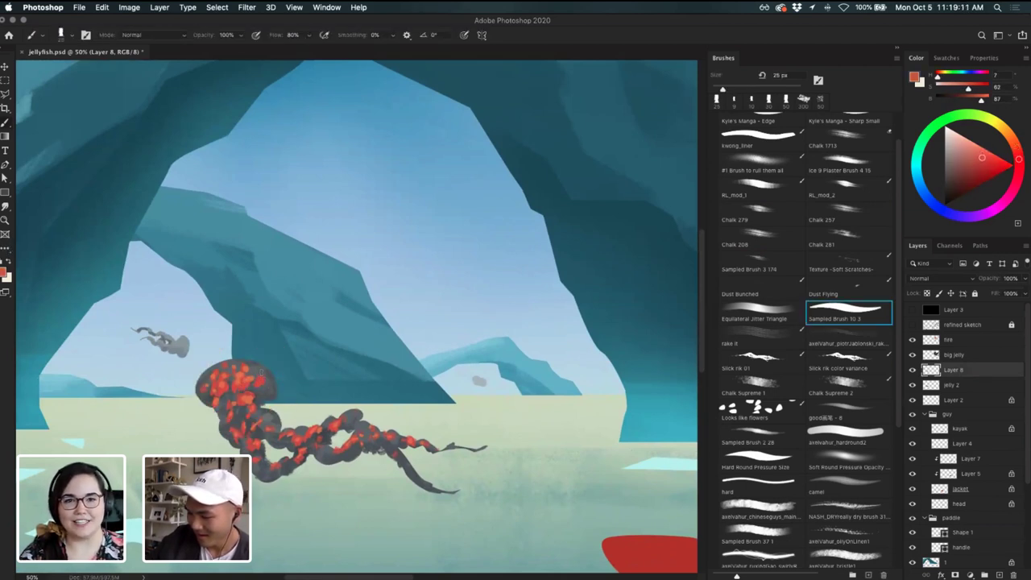
# - Undo the last two changes on the smaller jellyfish's bell and resample orange (H 21, S 60, B 89) from its lava spots
pyautogui.press('e')
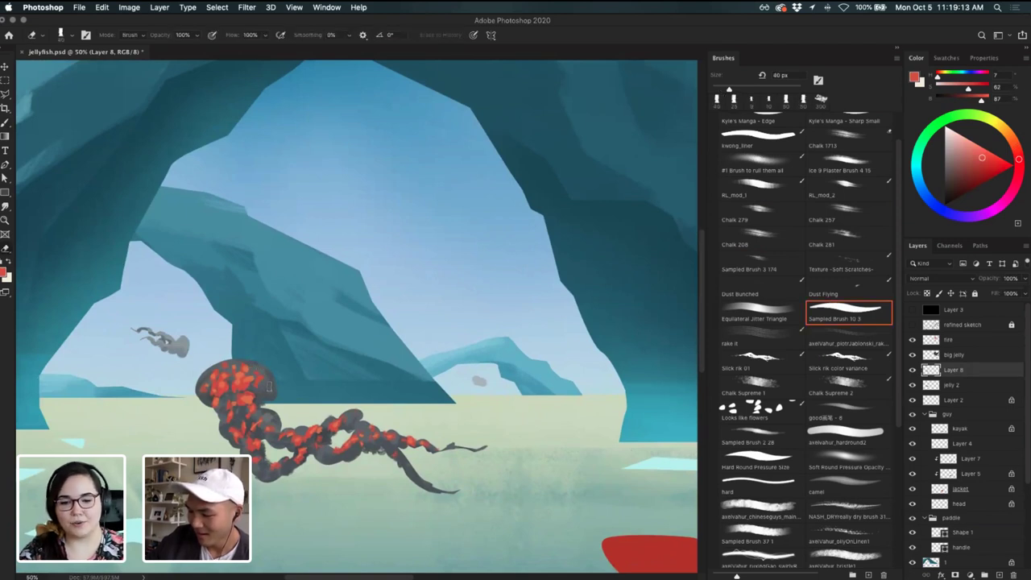
pyautogui.press('super+z')
pyautogui.press('super+z')
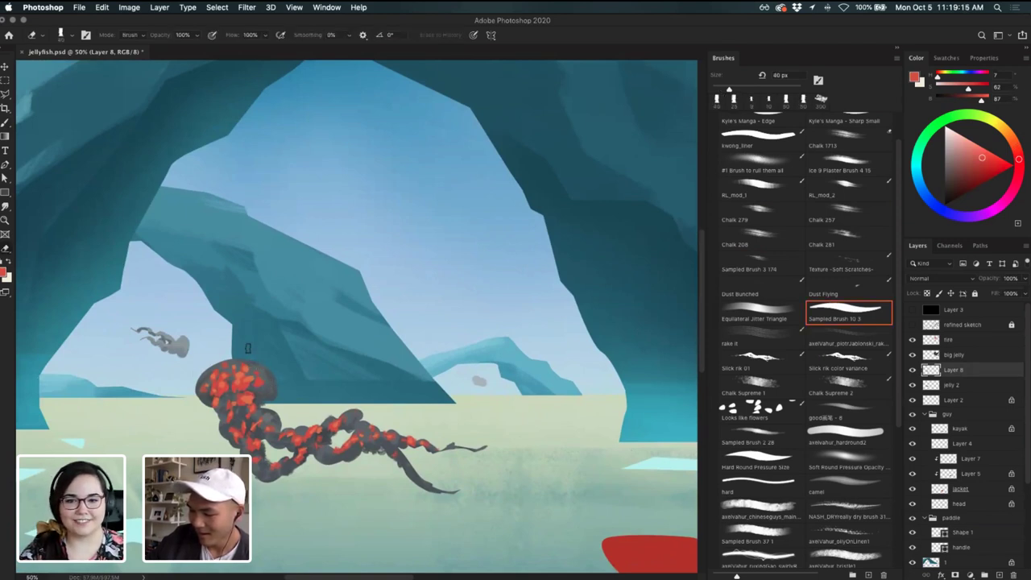
pyautogui.press('b')
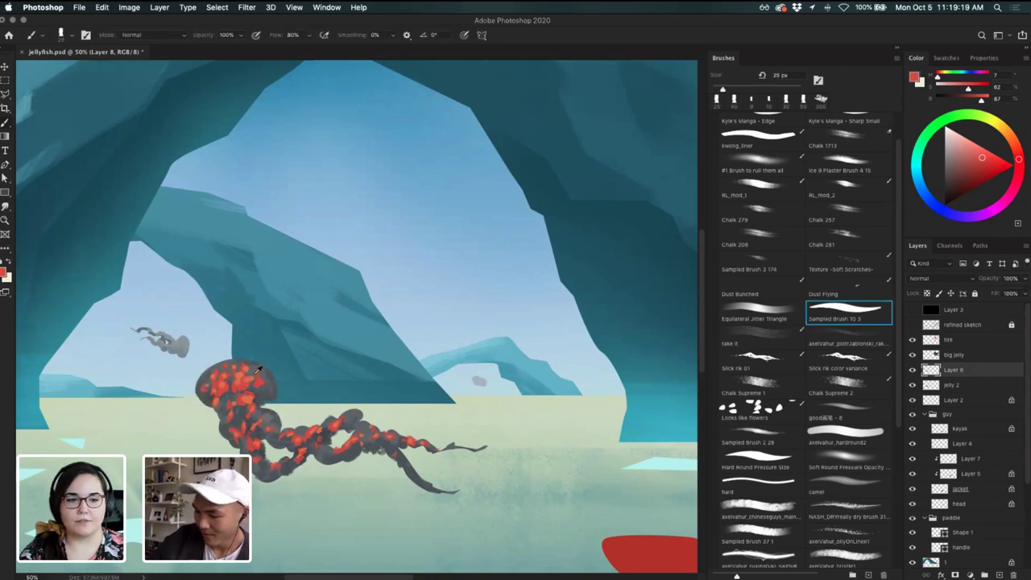
pyautogui.keyDown('alt'); pyautogui.click(243, 368); pyautogui.keyUp('alt')
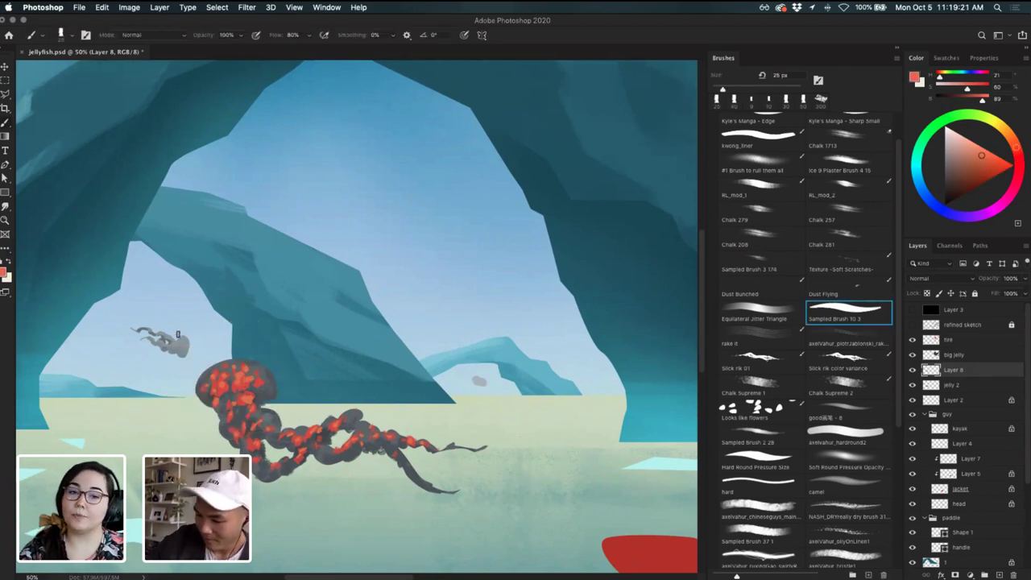
# - Identify the distant jellyfish layer, Layer 2, by toggling its visibility and rename it "jelly 3"
pyautogui.click(966, 400)
pyautogui.click(913, 399)
pyautogui.click(913, 400)
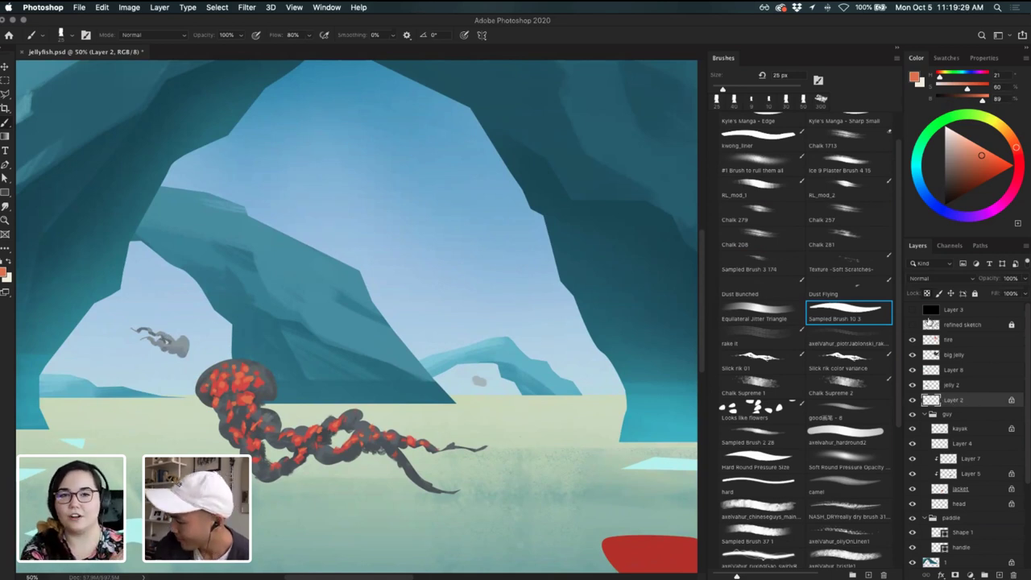
pyautogui.doubleClick(953, 401)
pyautogui.write('je')
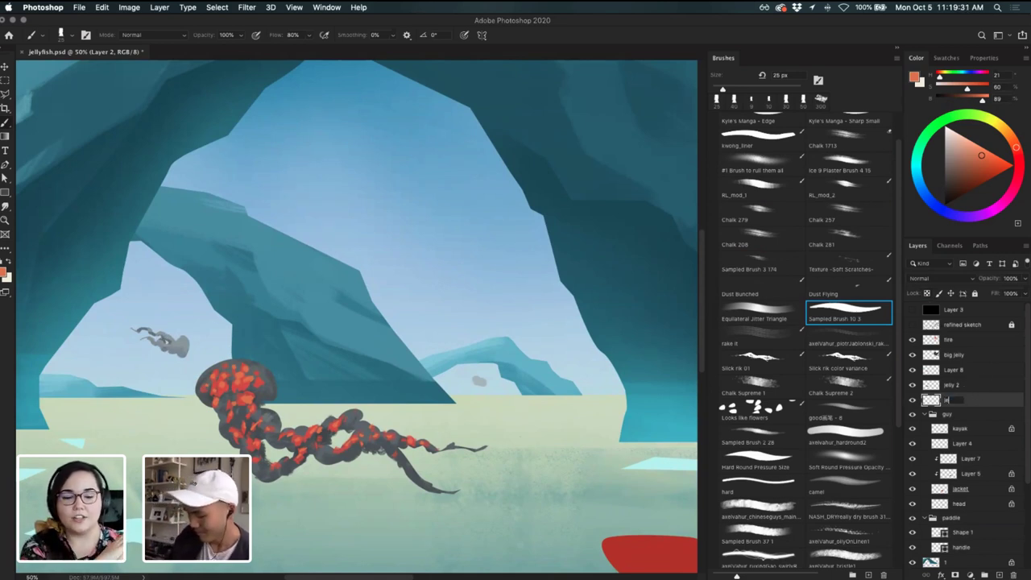
pyautogui.write('lly 3')
pyautogui.press('Return')
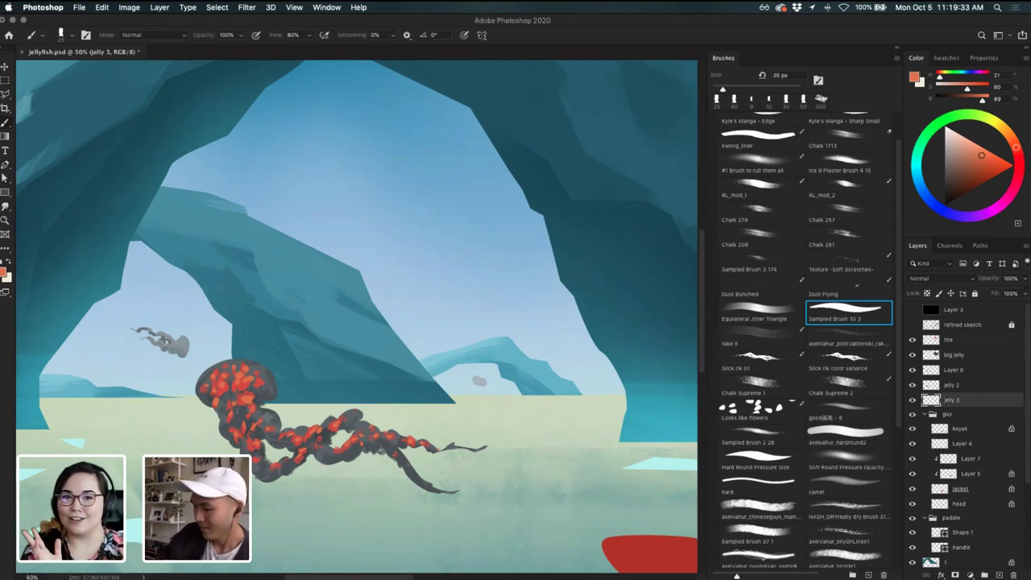
# - Paint orange lava flecks and sparks on the small distant jellyfish, sample grey (H 194, S 13, B 64) and erase part of the farthest one
pyautogui.press('super+z')
pyautogui.moveTo(183, 345); pyautogui.dragTo(165, 334)
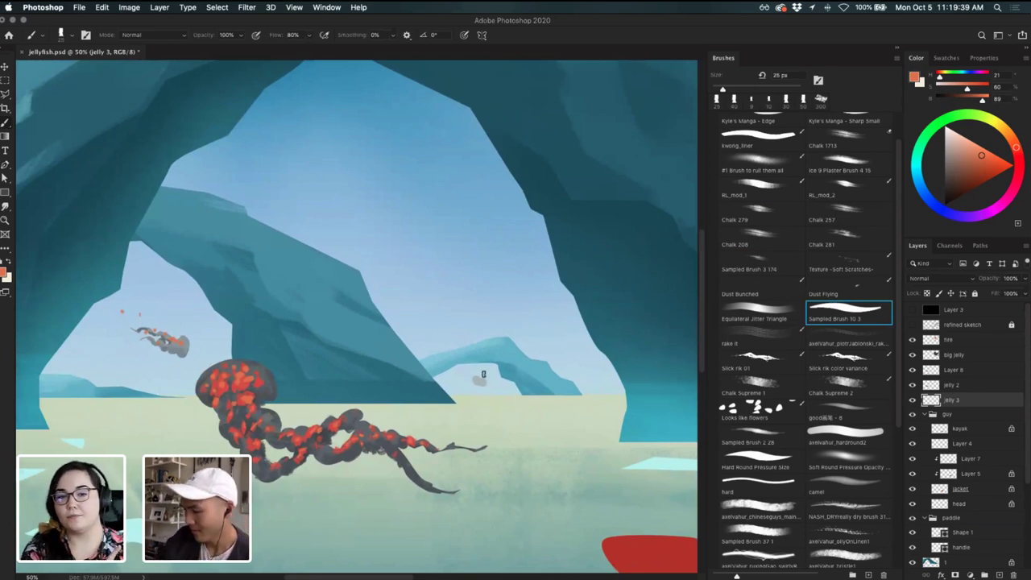
pyautogui.keyDown('alt'); pyautogui.click(178, 348); pyautogui.keyUp('alt')
pyautogui.press('e')
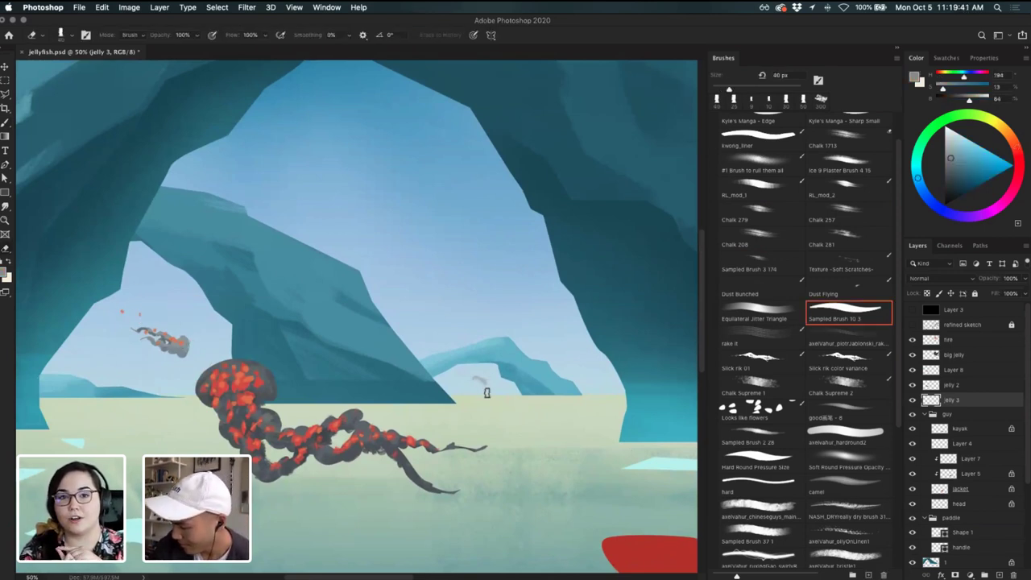
# - Select the big jelly layer, lock its transparent pixels and sample teal (H 187, S 45, B 62) from the water
pyautogui.press('super+minus')
pyautogui.press('super+minus')
pyautogui.press('super+minus')
pyautogui.press('super+minus')
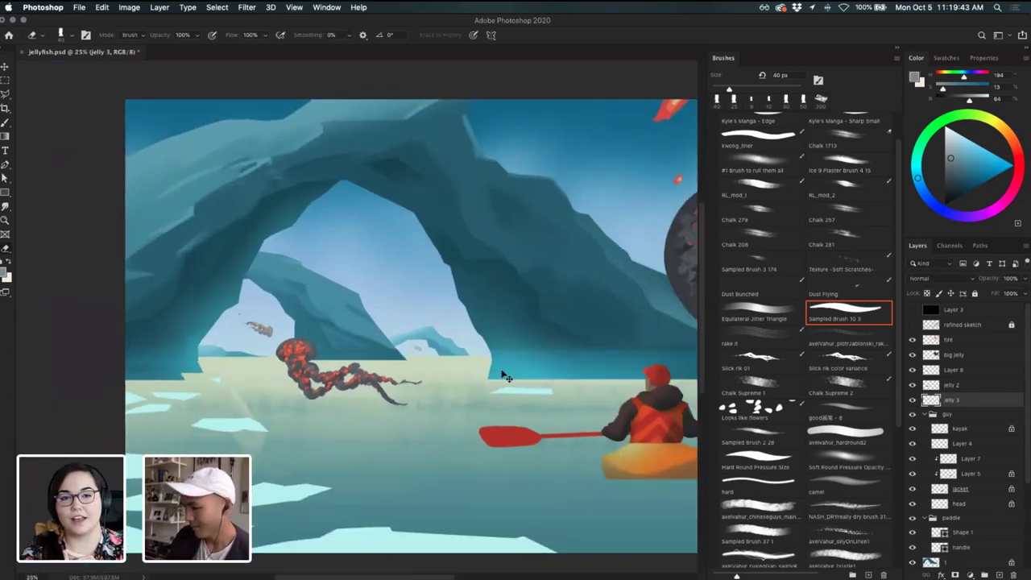
pyautogui.press('super+plus')
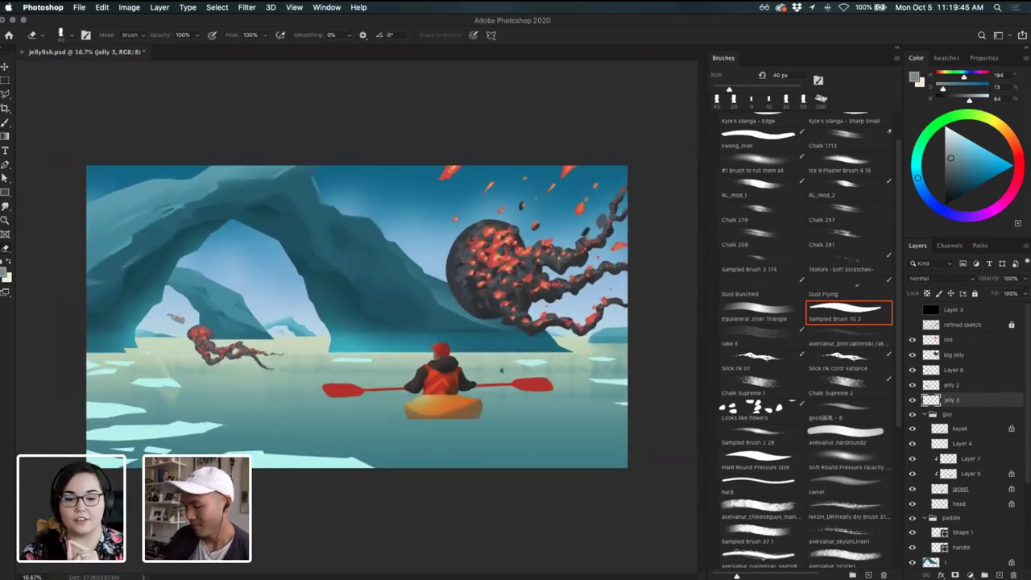
pyautogui.press('b')
pyautogui.keyDown('super'); pyautogui.click(496, 319); pyautogui.keyUp('super')
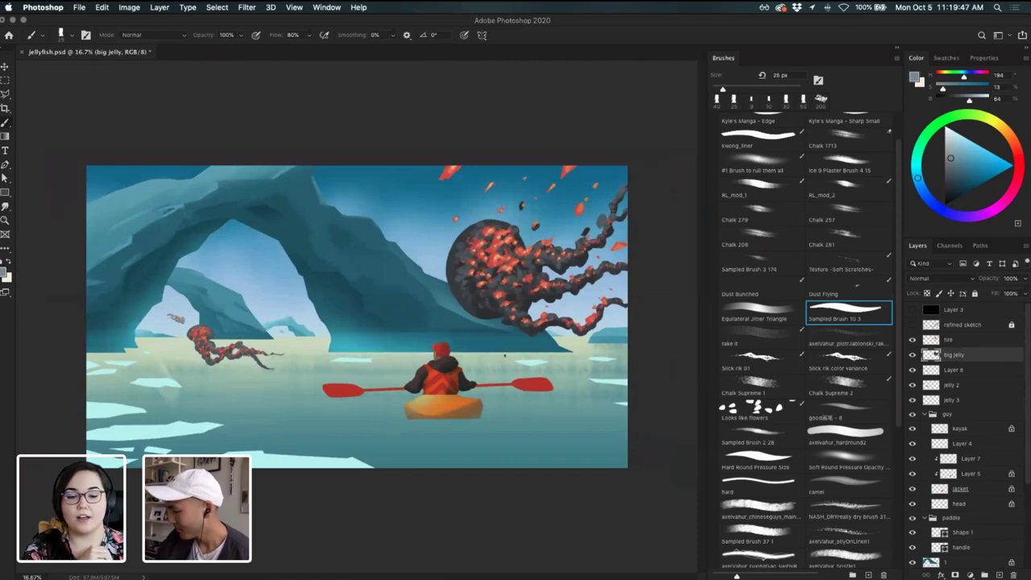
pyautogui.click(927, 293)
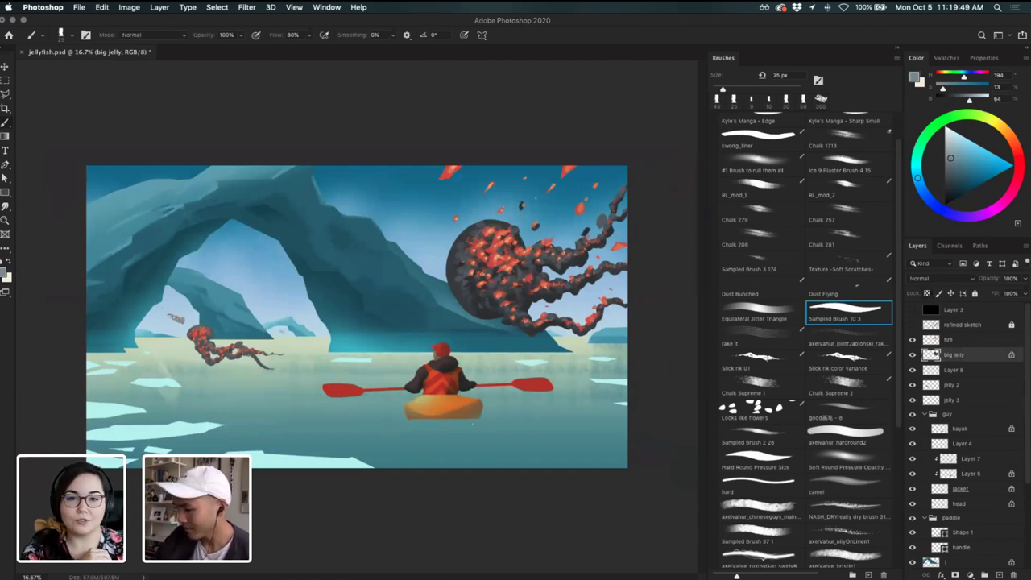
pyautogui.keyDown('alt'); pyautogui.click(527, 427); pyautogui.keyUp('alt')
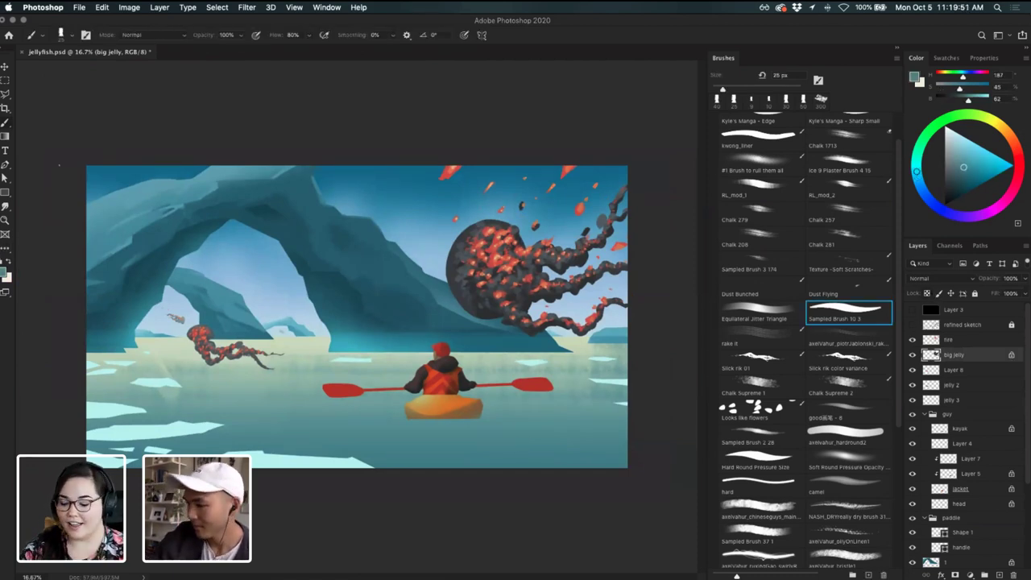
# - Choose the "#1 Brush to rull them all" brush, enlarge it to 1100 px and undo the test strokes on the big jellyfish
pyautogui.click(756, 171)
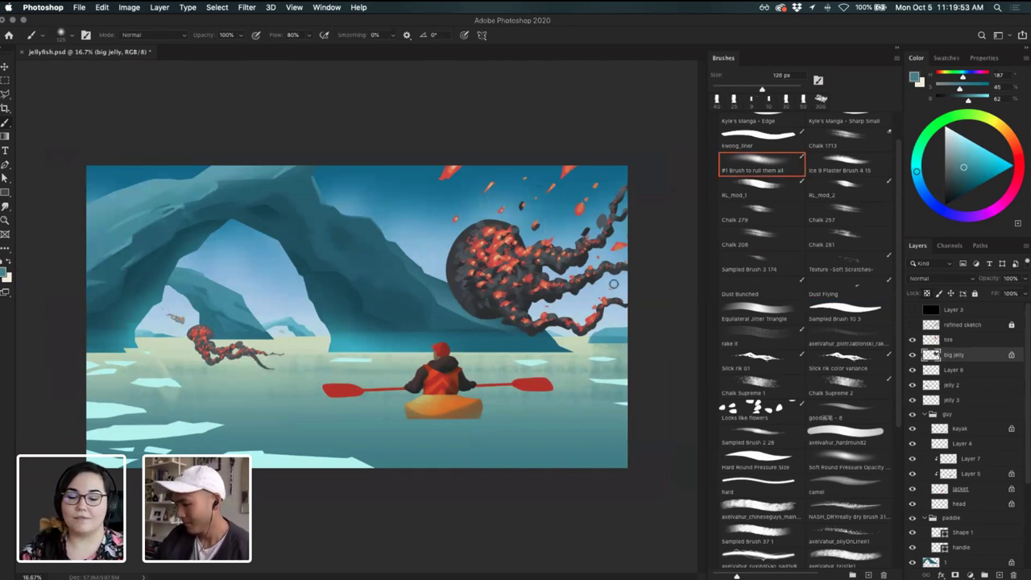
pyautogui.press(']')
pyautogui.press(']')
pyautogui.press(']')
pyautogui.press(']')
pyautogui.press(']')
pyautogui.press(']')
pyautogui.press(']')
pyautogui.press(']')
pyautogui.press(']')
pyautogui.press(']')
pyautogui.press(']')
pyautogui.press(']')
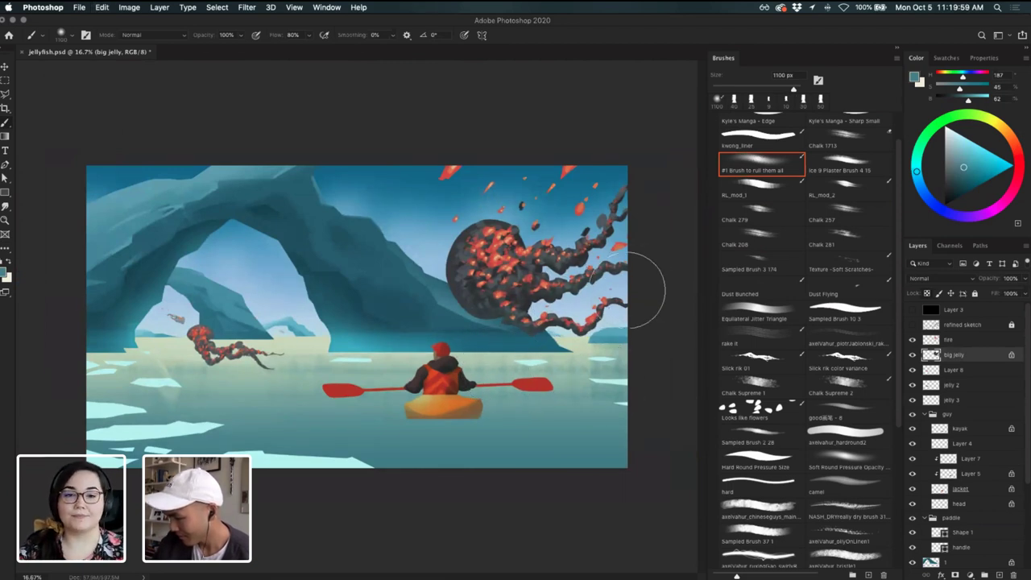
pyautogui.press('super+z')
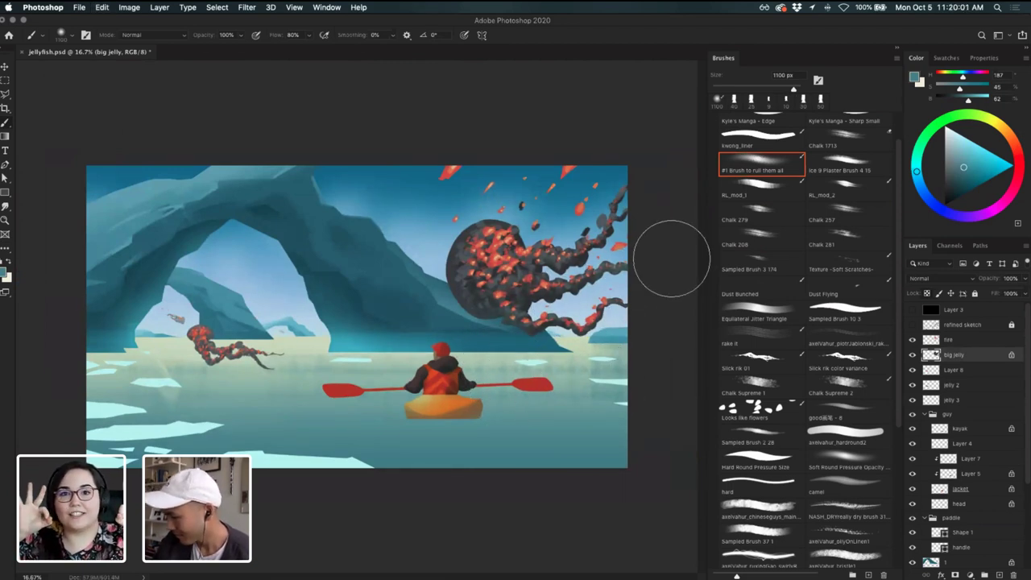
pyautogui.press('super+z')
# - Try teal haze over the big jellyfish's tentacles with the brush at 800 px and 400 px, undoing the strokes
pyautogui.press('[')
pyautogui.press('[')
pyautogui.press('[')
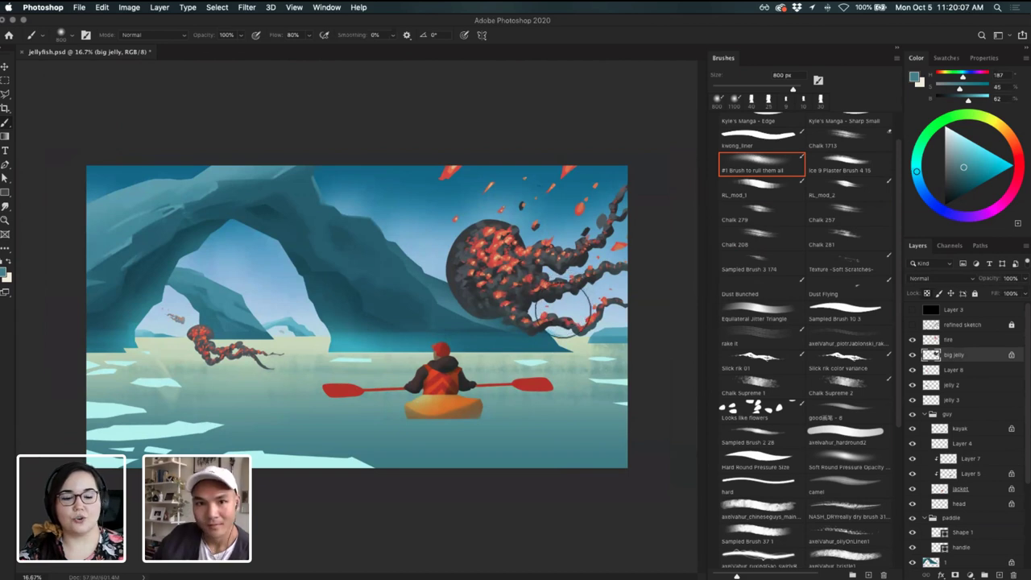
pyautogui.press('super+z')
pyautogui.press('[')
pyautogui.press('[')
pyautogui.press('[')
pyautogui.press('[')
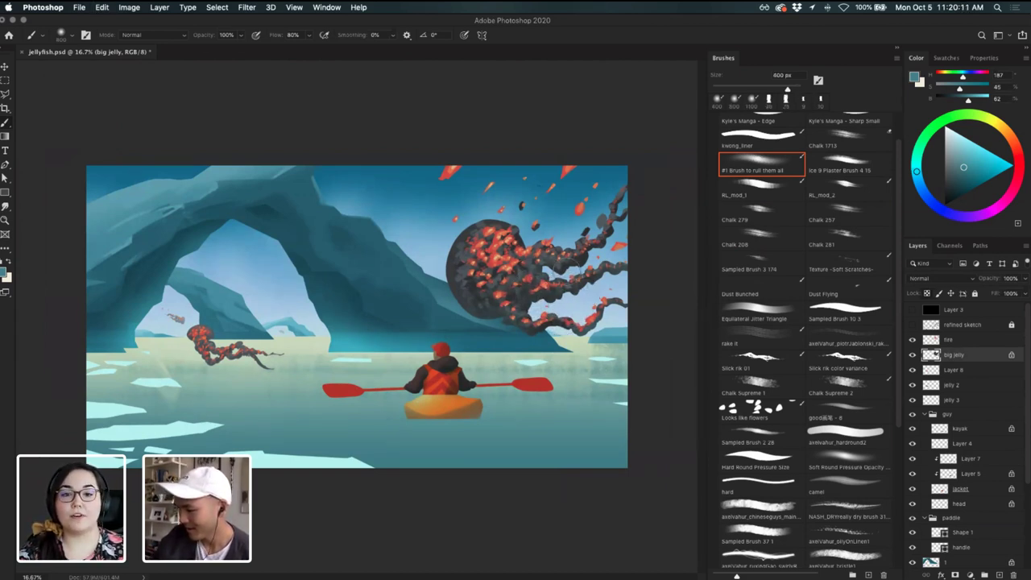
pyautogui.press('super+z')
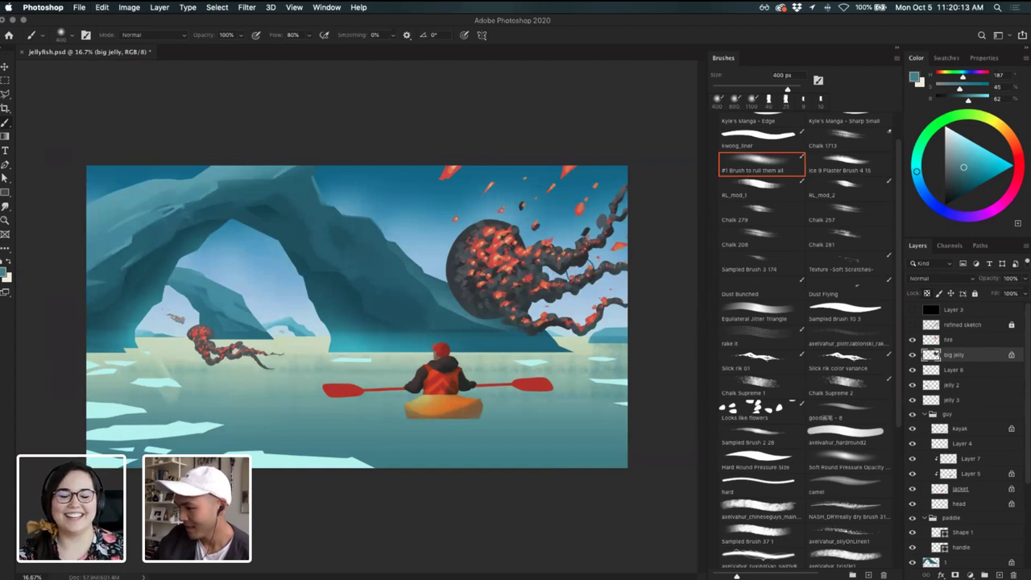
pyautogui.press('super+z')
pyautogui.press('super+z')
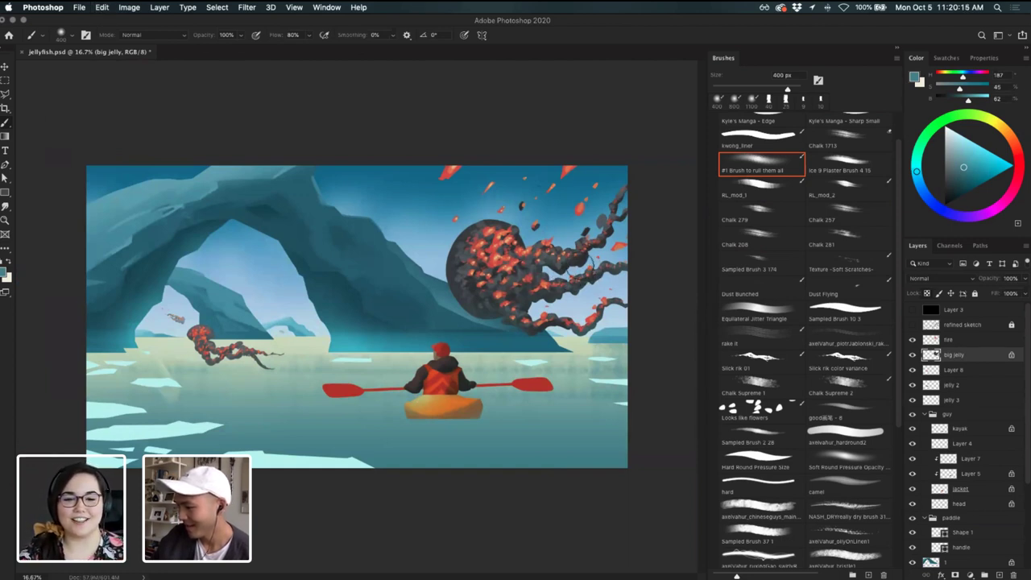
# - Reduce the brush to 175 px and try teal strokes along the big jellyfish's tentacles, undoing them
pyautogui.press('[')
pyautogui.press('[')
pyautogui.press('[')
pyautogui.press('[')
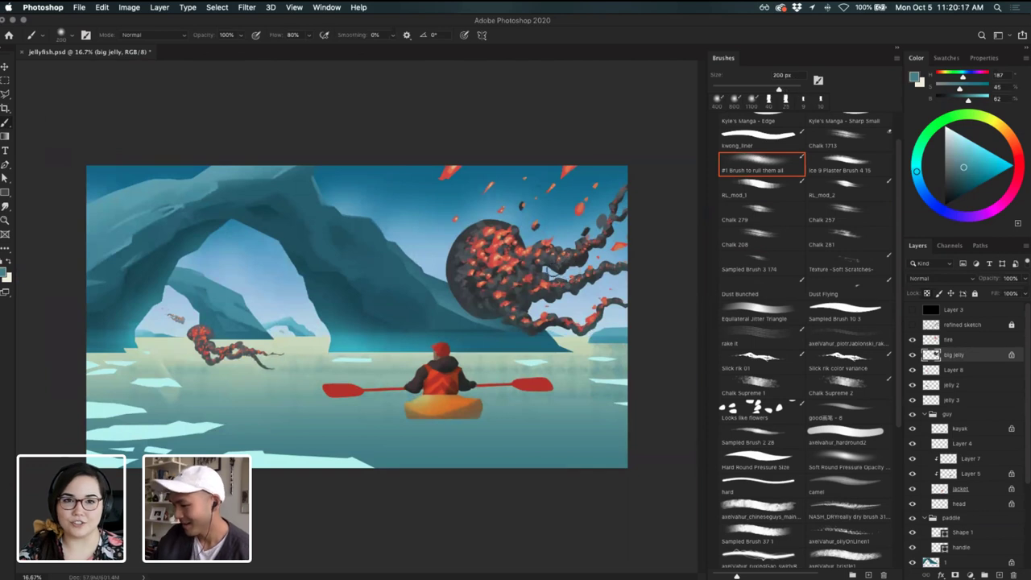
pyautogui.moveTo(575, 270); pyautogui.dragTo(602, 249)
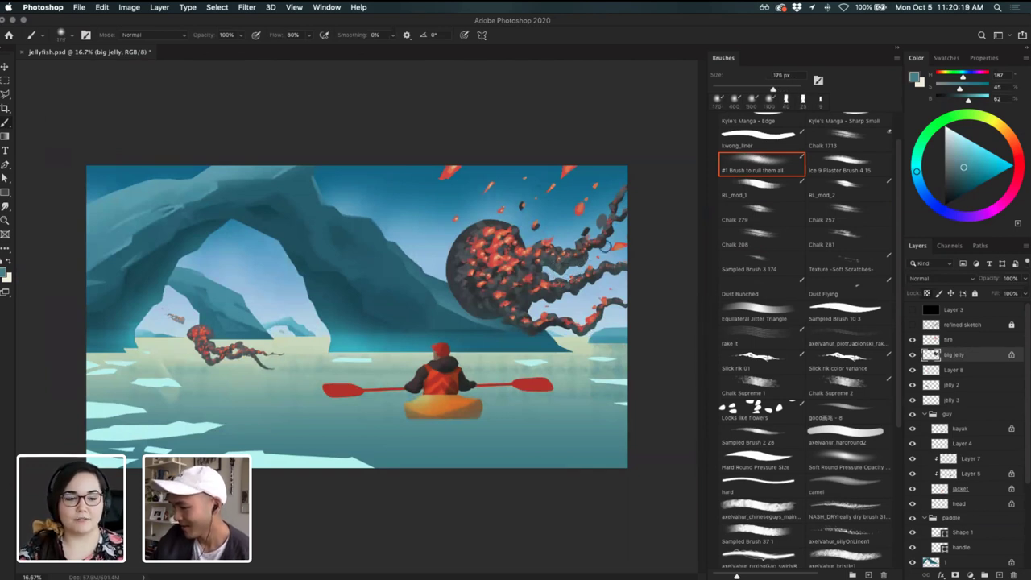
pyautogui.press('super+z')
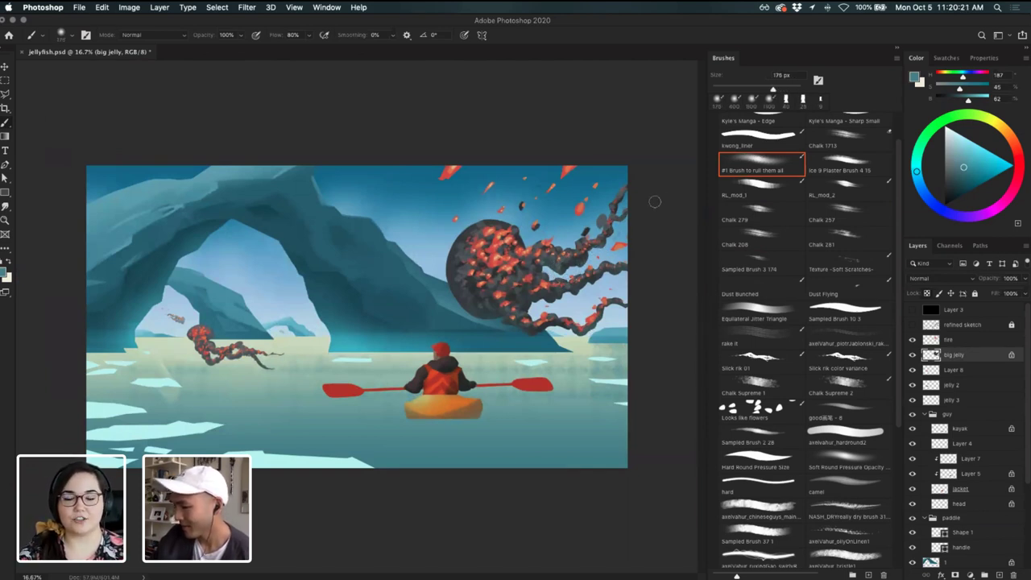
pyautogui.moveTo(634, 271)
pyautogui.mouseDown()
pyautogui.moveTo(598, 290)
pyautogui.moveTo(619, 274)
pyautogui.mouseUp()
pyautogui.press('super+z')
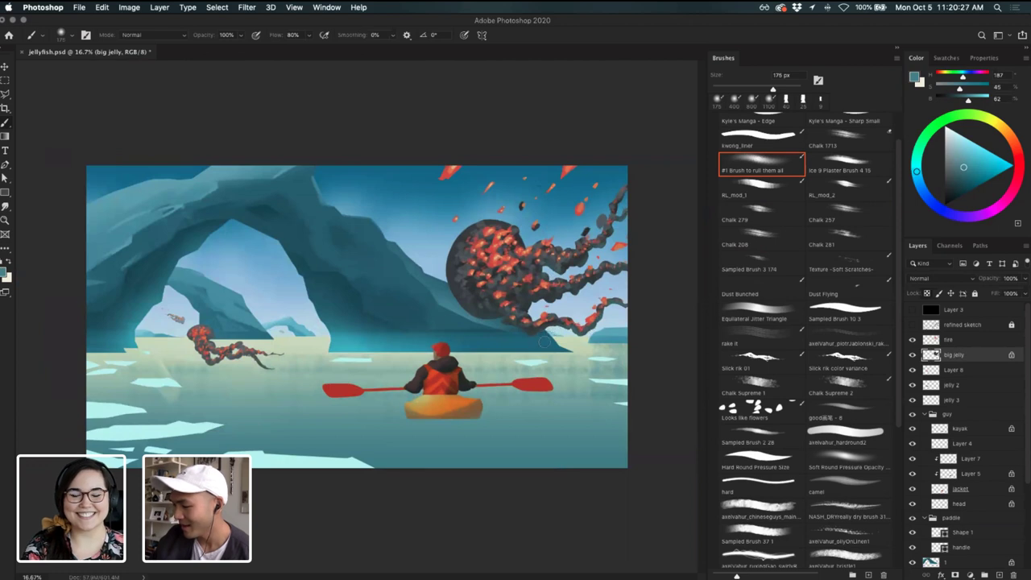
# - Haze the big jellyfish's tentacles with teal using the brush at 600 px, reduce it to 250 px and keep the foreground colour
pyautogui.press(']')
pyautogui.press(']')
pyautogui.press(']')
pyautogui.press(']')
pyautogui.press(']')
pyautogui.press(']')
pyautogui.press(']')
pyautogui.press(']')
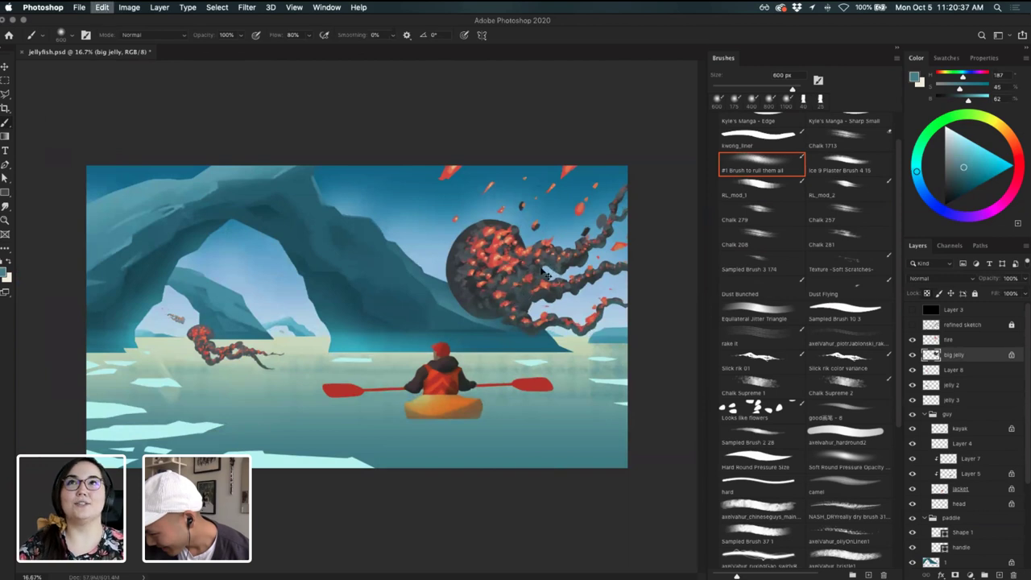
pyautogui.press('[')
pyautogui.press('[')
pyautogui.press('[')
pyautogui.press('[')
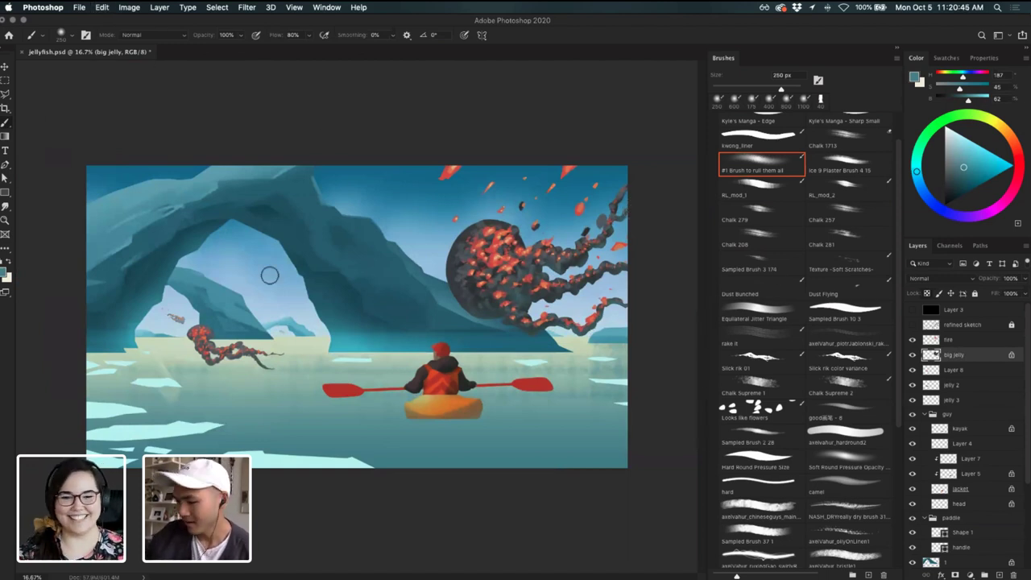
pyautogui.click(5, 275)
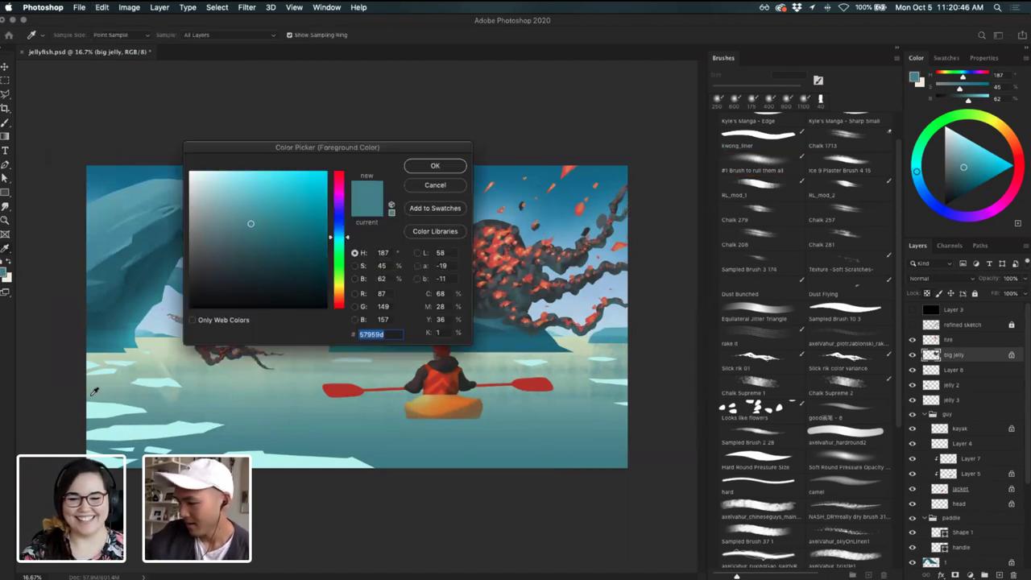
pyautogui.click(435, 186)
# - Select the fire layer and sample red (H 7, S 61, B 84) from the lava on the big jellyfish's bell
pyautogui.press('super+plus')
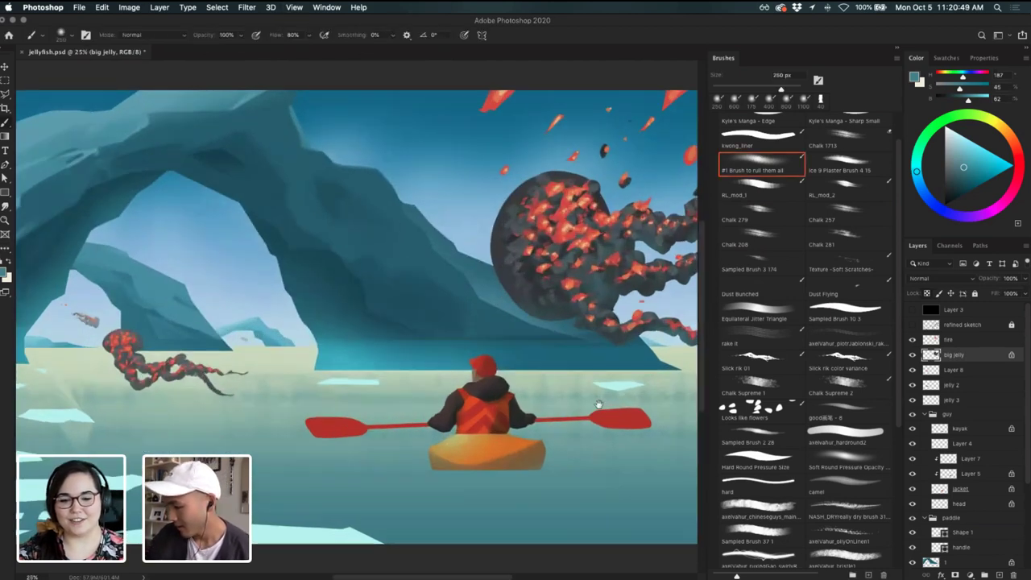
pyautogui.moveTo(593, 297); pyautogui.dragTo(584, 320)
pyautogui.press('alt')
pyautogui.click(539, 224)
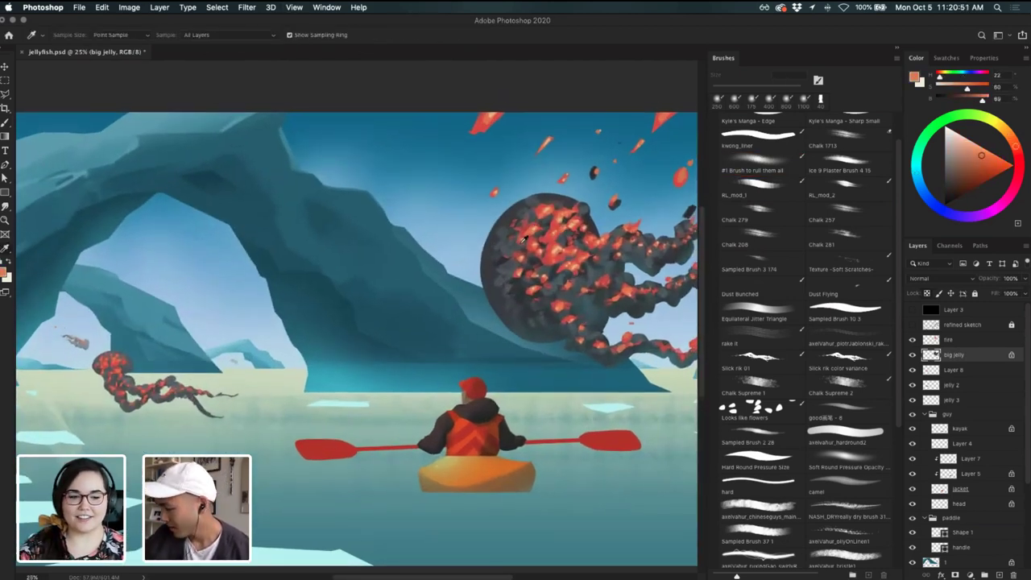
pyautogui.press('b')
pyautogui.click(916, 337)
pyautogui.keyDown('alt'); pyautogui.click(523, 233); pyautogui.keyUp('alt')
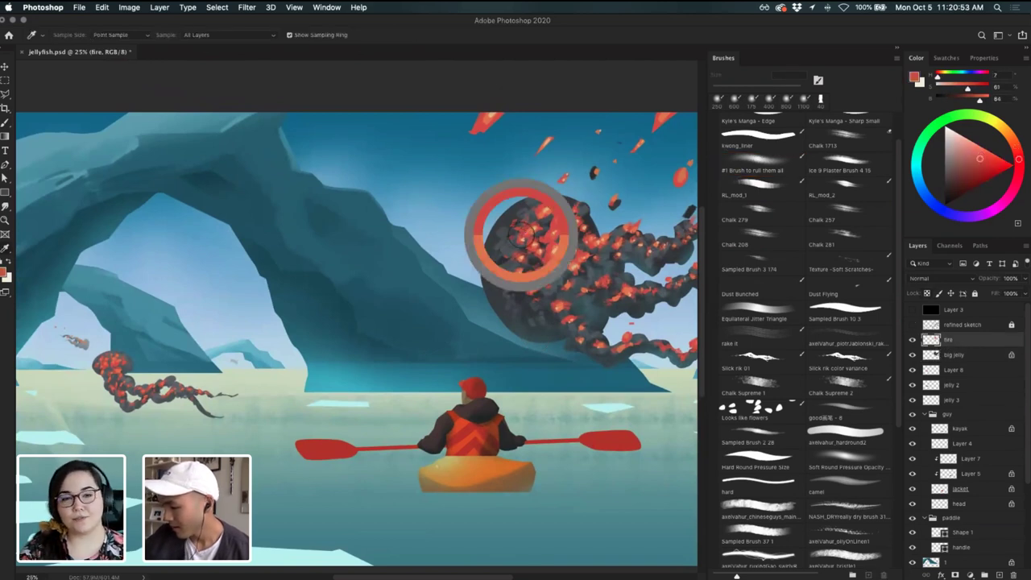
# - Paint red lava spots on the left of the big jellyfish's bell with Chalk 279 at 80 px, sample orange (H 22, S 60, B 89) and undo the last stroke
pyautogui.click(771, 212)
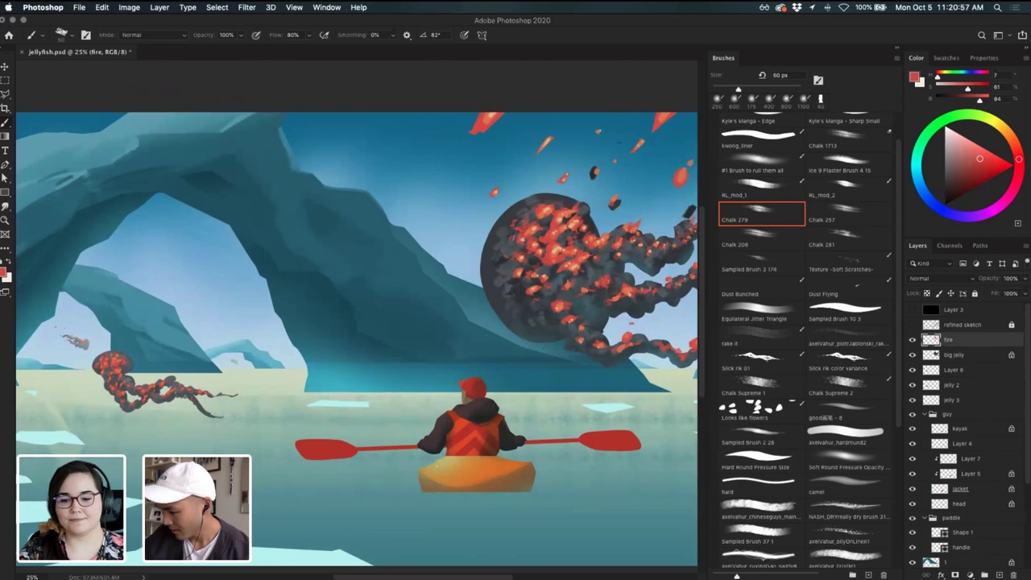
pyautogui.press(']')
pyautogui.press(']')
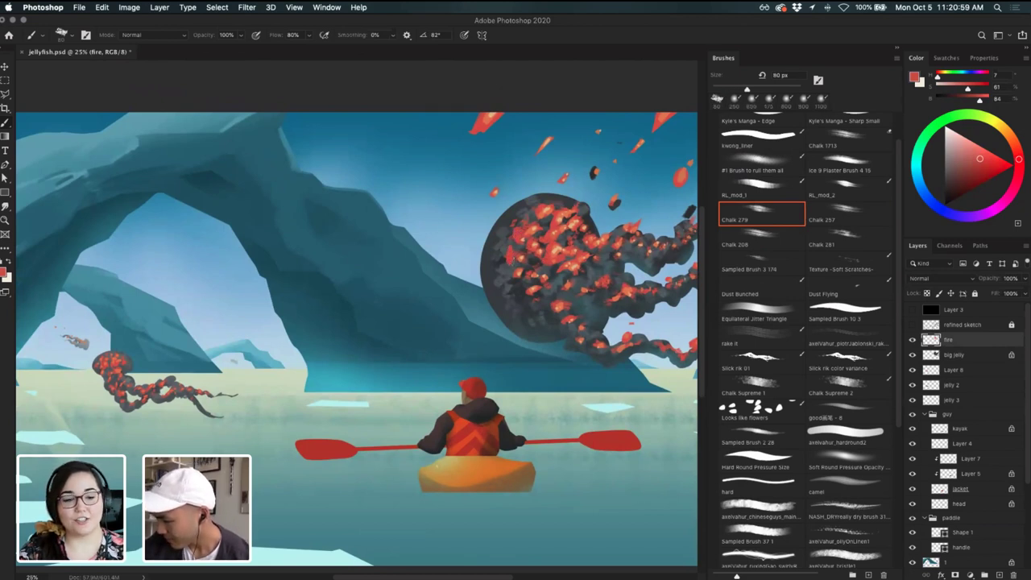
pyautogui.moveTo(511, 282)
pyautogui.mouseDown()
pyautogui.moveTo(512, 296)
pyautogui.moveTo(505, 245)
pyautogui.mouseUp()
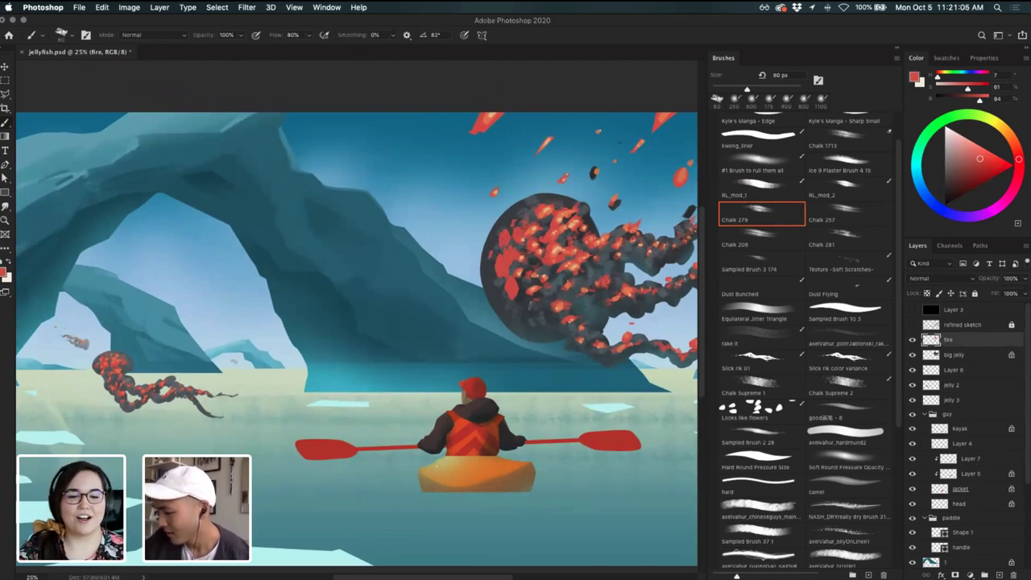
pyautogui.moveTo(529, 306)
pyautogui.mouseDown()
pyautogui.moveTo(524, 280)
pyautogui.moveTo(514, 302)
pyautogui.mouseUp()
pyautogui.moveTo(536, 304)
pyautogui.mouseDown()
pyautogui.moveTo(551, 285)
pyautogui.moveTo(521, 284)
pyautogui.mouseUp()
pyautogui.keyDown('alt'); pyautogui.click(556, 250); pyautogui.keyUp('alt')
pyautogui.press('super+z')
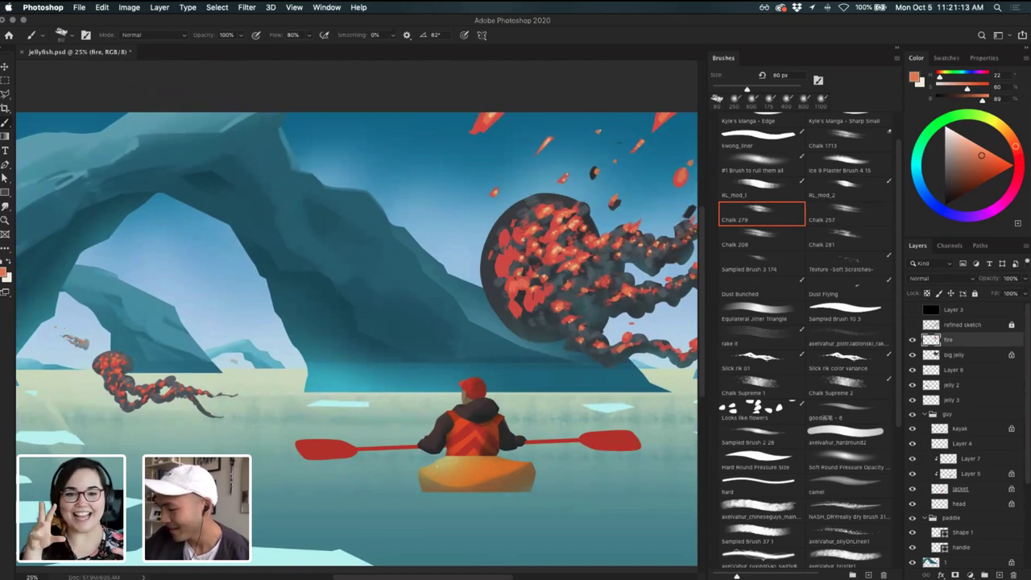
# - Add small orange lava touches to the big jellyfish's bell at 80 px, sampling pale orange (H 35, S 35, B 90) and orange (H 22, S 60, B 89)
pyautogui.moveTo(500, 269); pyautogui.dragTo(505, 256)
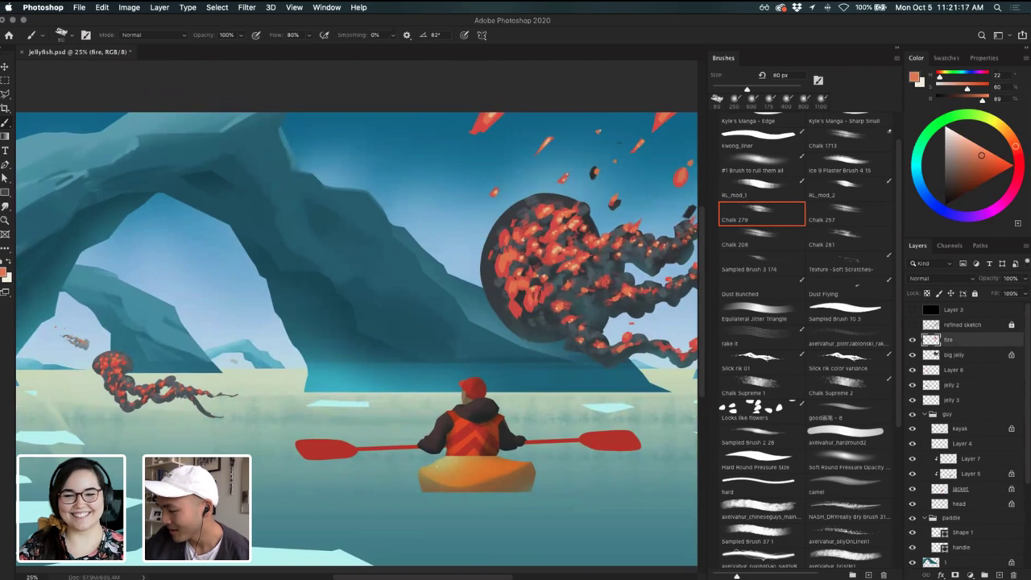
pyautogui.press('i')
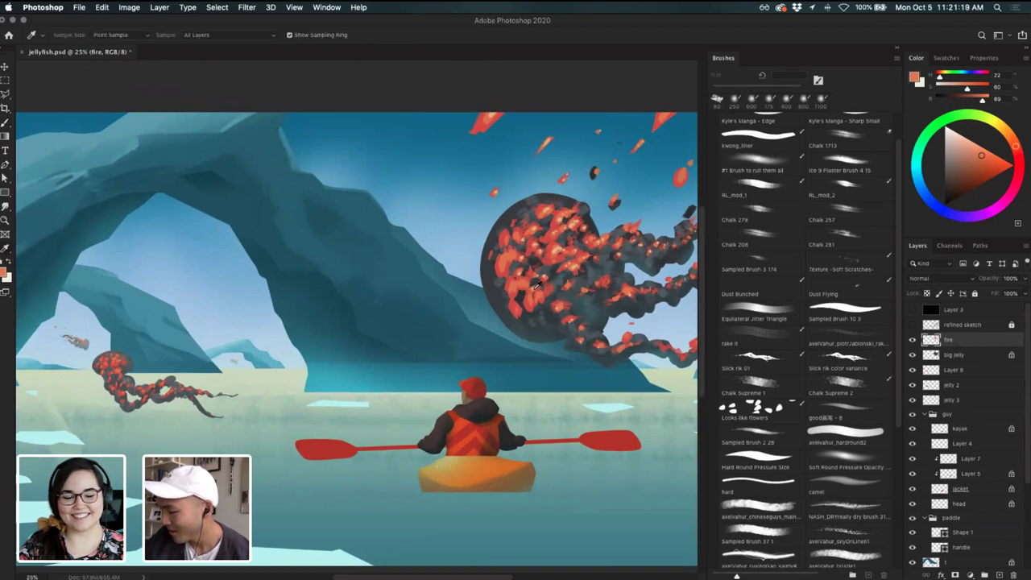
pyautogui.click(537, 285)
pyautogui.press('b')
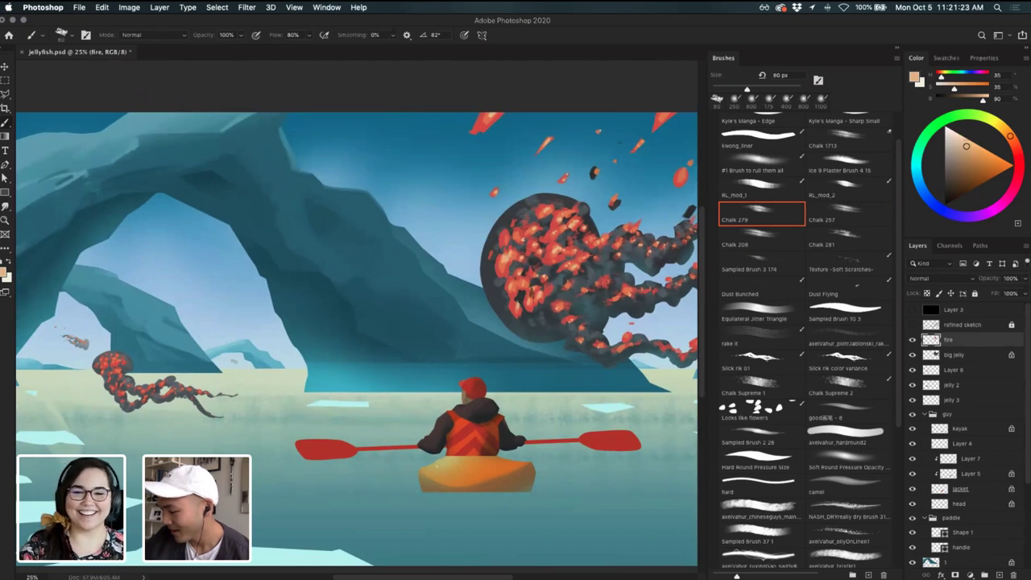
pyautogui.press('i')
pyautogui.click(534, 296)
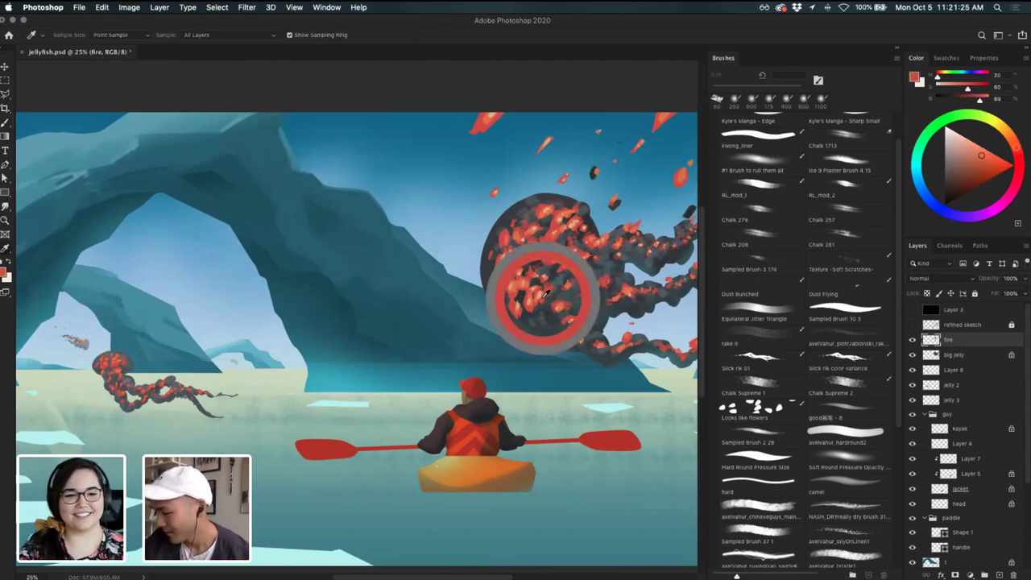
pyautogui.click(534, 298)
pyautogui.press('b')
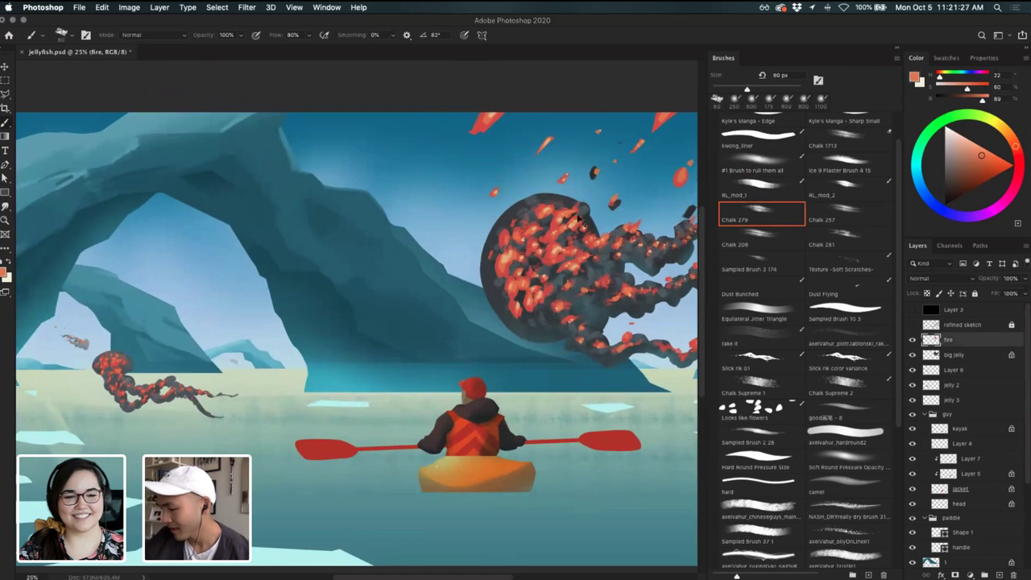
# - Check the whole painting's values in greyscale by toggling Layer 3's visibility, leaving the layer hidden
pyautogui.press('super+minus')
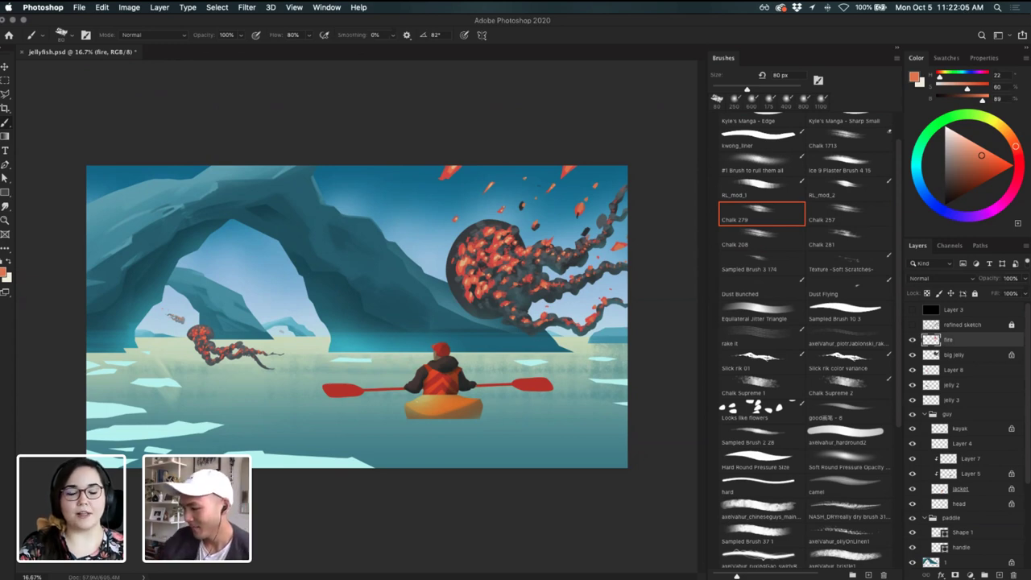
pyautogui.click(912, 309)
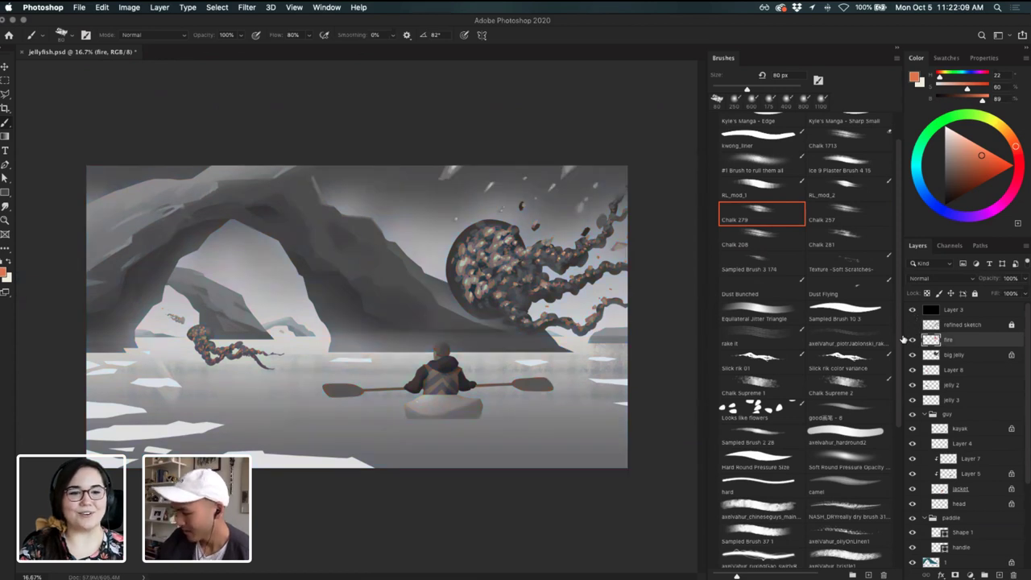
pyautogui.press('[')
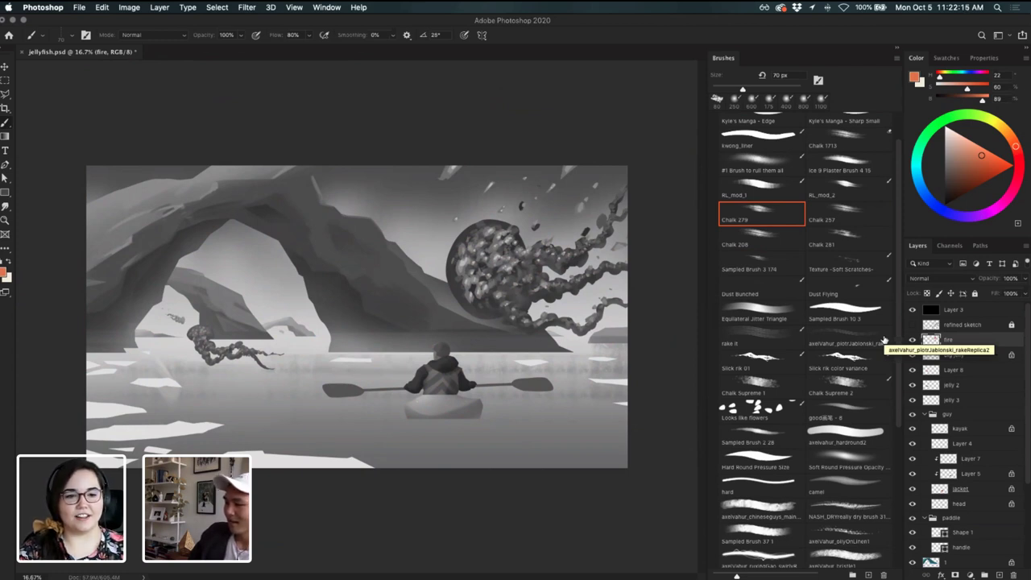
pyautogui.press(']')
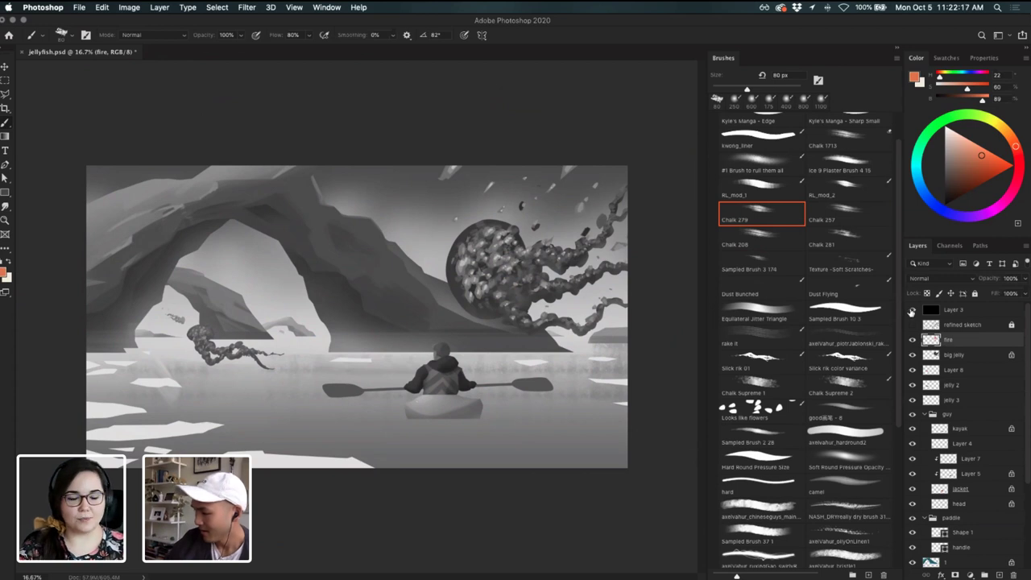
pyautogui.click(912, 310)
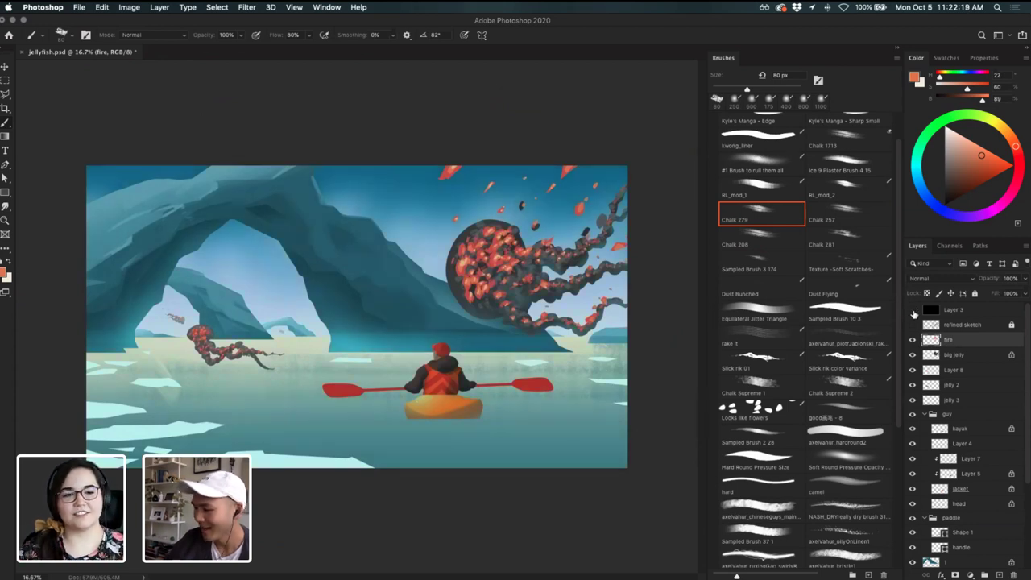
pyautogui.click(912, 310)
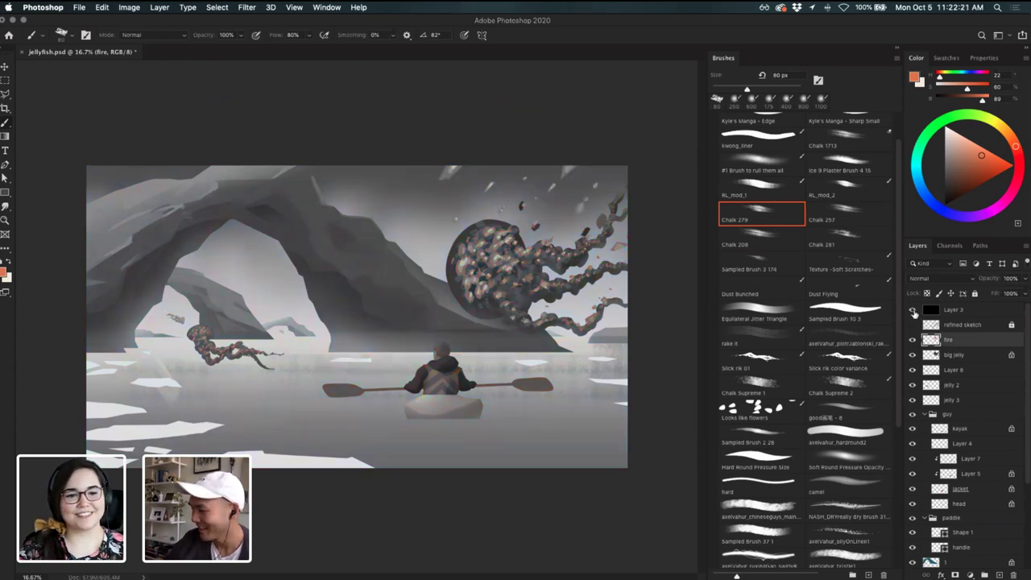
pyautogui.click(913, 310)
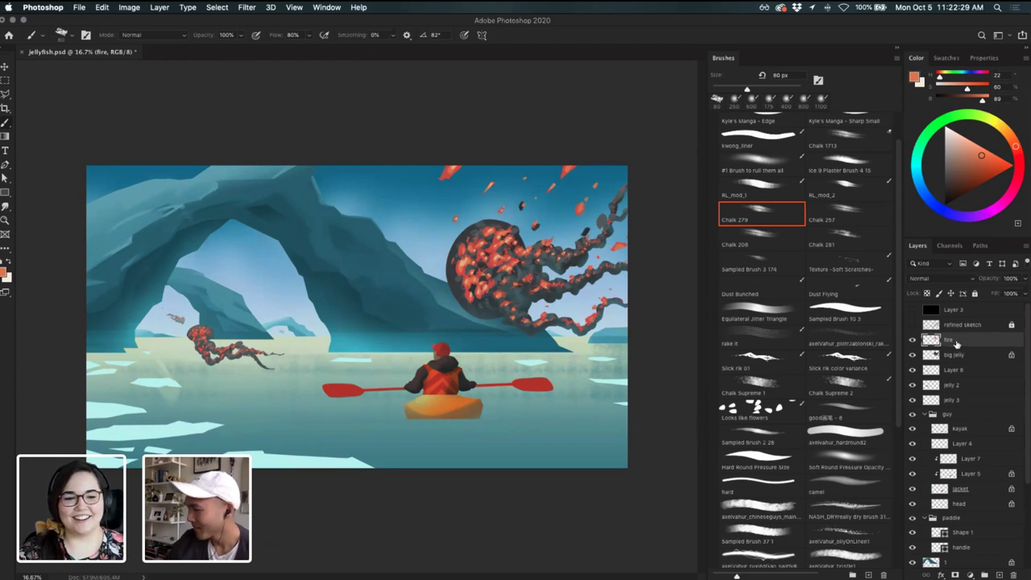
# - Paint broader lava patches on the bell with sampled red (H 7, S 61, B 84) and orange at 150 px, and sample pale orange
pyautogui.keyDown('alt'); pyautogui.click(466, 268); pyautogui.keyUp('alt')
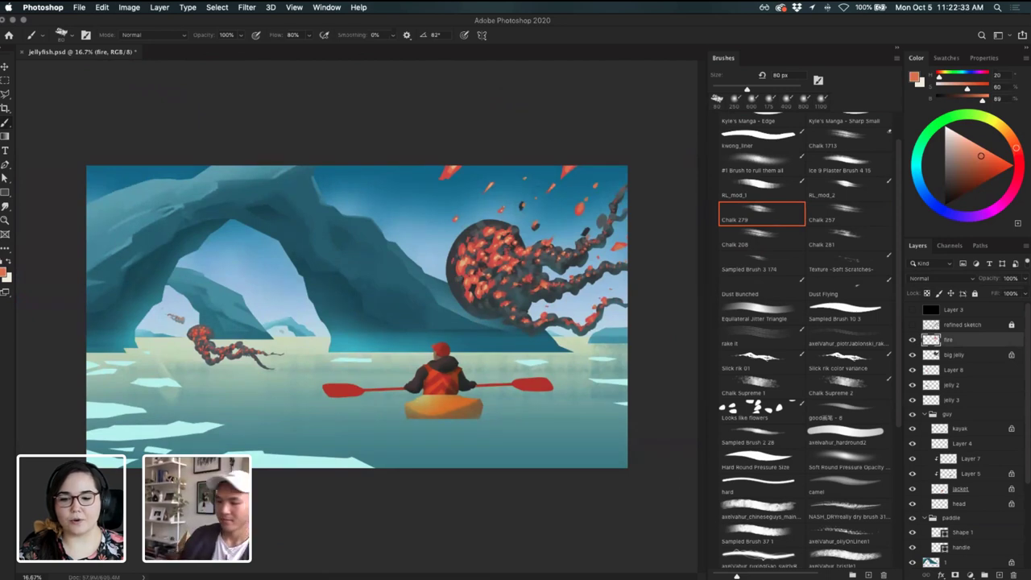
pyautogui.press('alt')
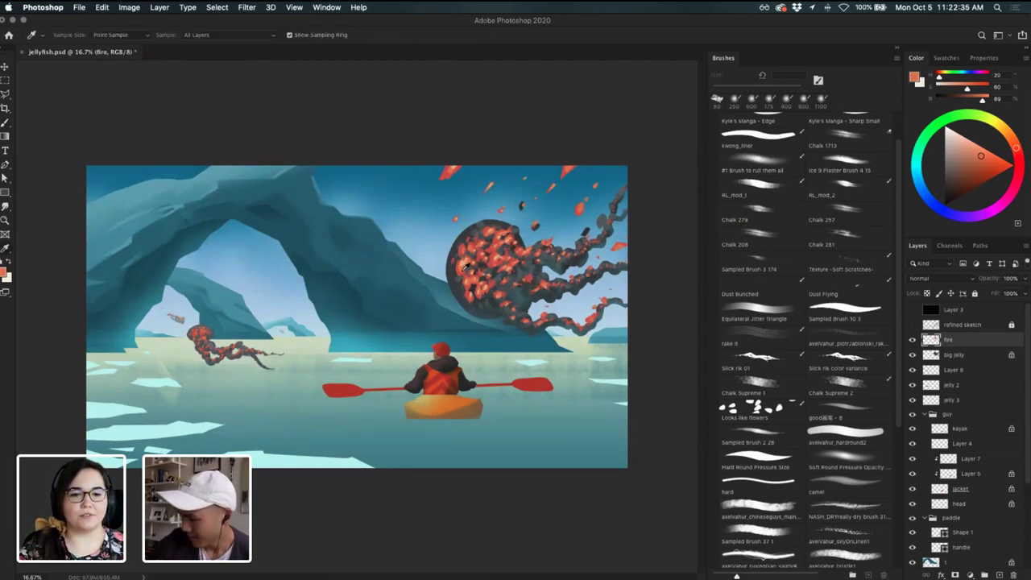
pyautogui.keyDown('alt'); pyautogui.click(466, 268); pyautogui.keyUp('alt')
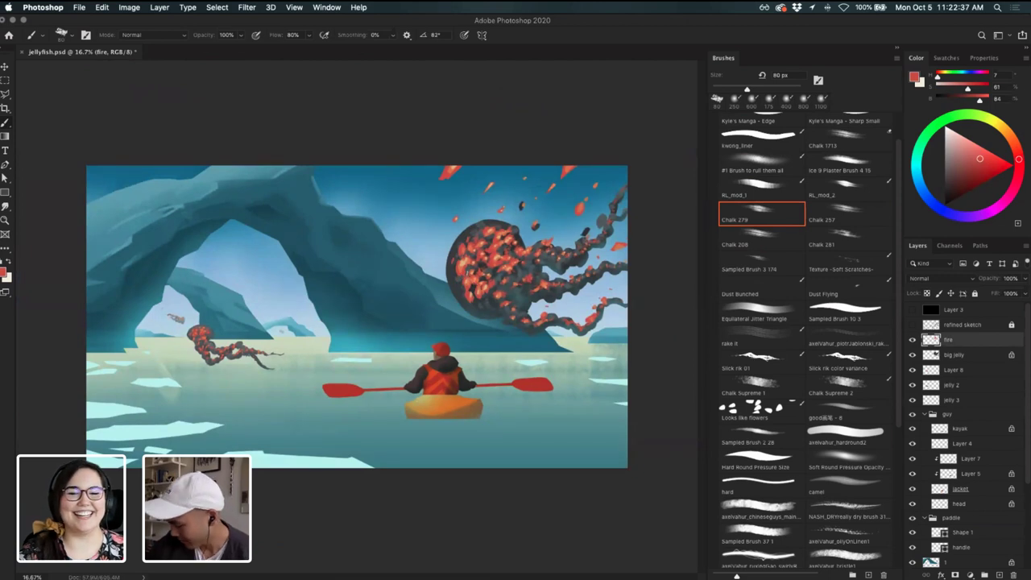
pyautogui.press(']')
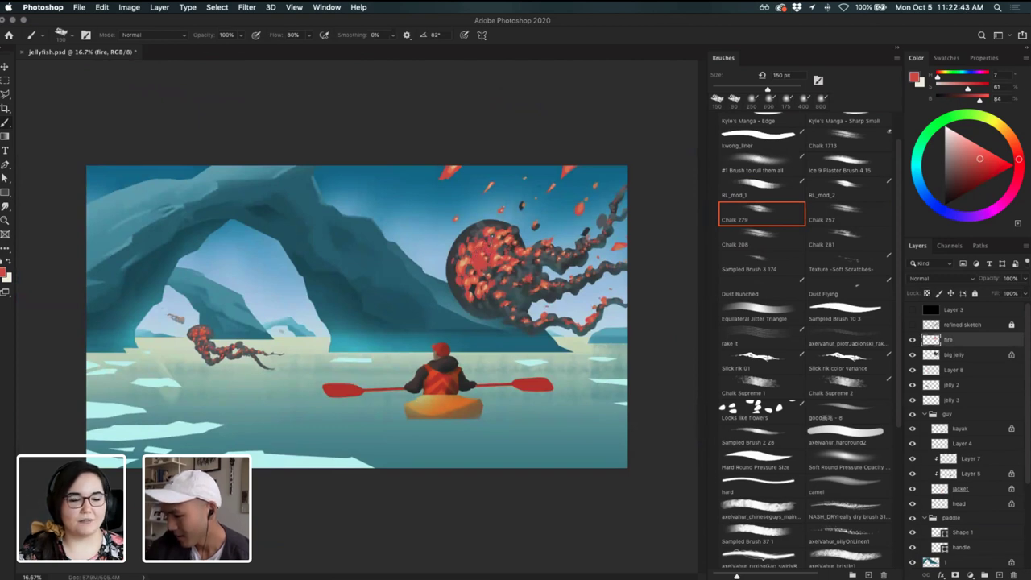
pyautogui.keyDown('alt'); pyautogui.click(475, 258); pyautogui.keyUp('alt')
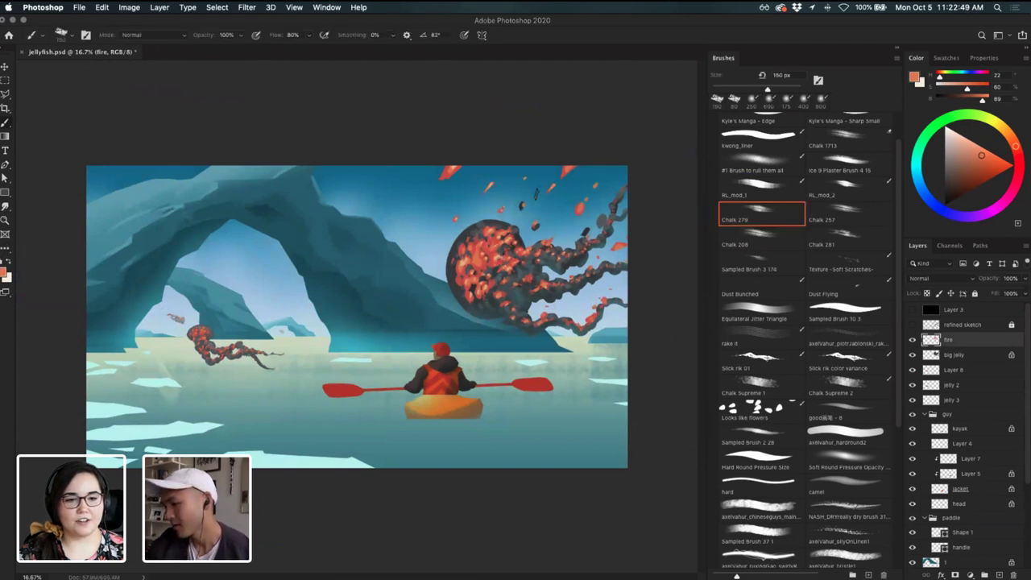
pyautogui.keyDown('alt'); pyautogui.click(497, 251); pyautogui.keyUp('alt')
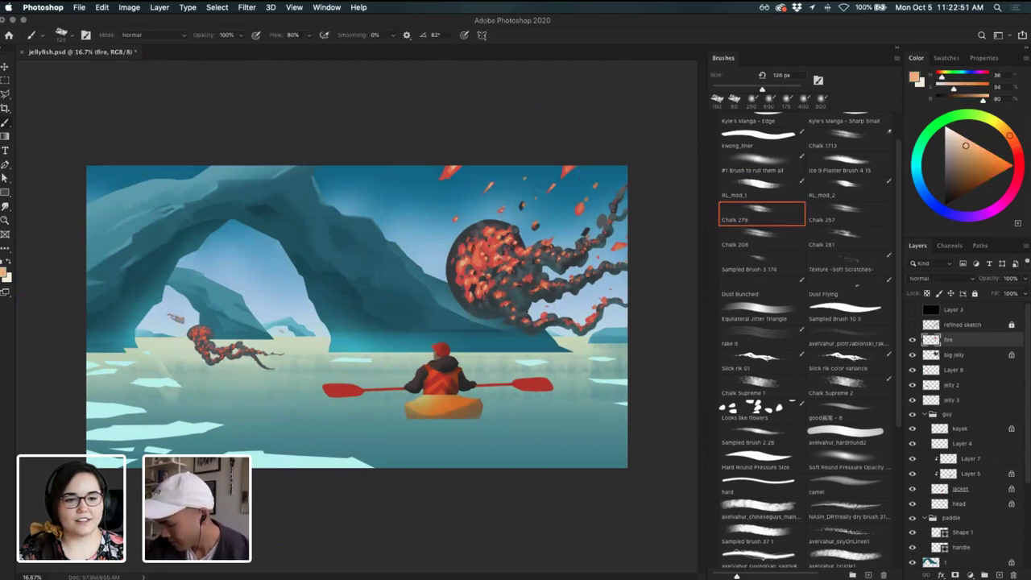
# - Add fine pale orange (H 36, S 34, B 90) highlights to the bell's lava at 50 px and sample red (H 7, S 63, B 87)
pyautogui.press('[')
pyautogui.press('[')
pyautogui.press('[')
pyautogui.press('[')
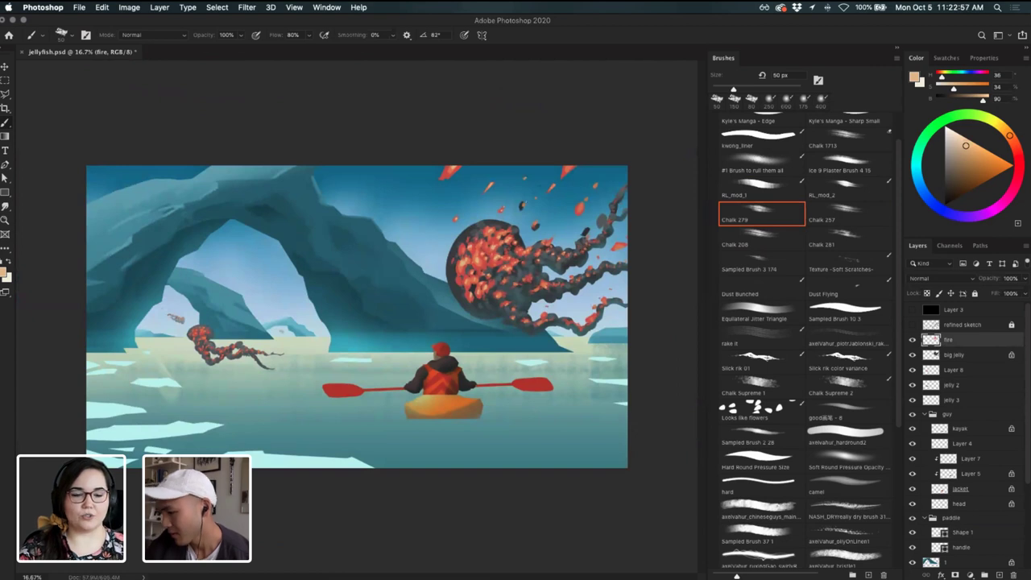
pyautogui.keyDown('alt'); pyautogui.click(508, 295); pyautogui.keyUp('alt')
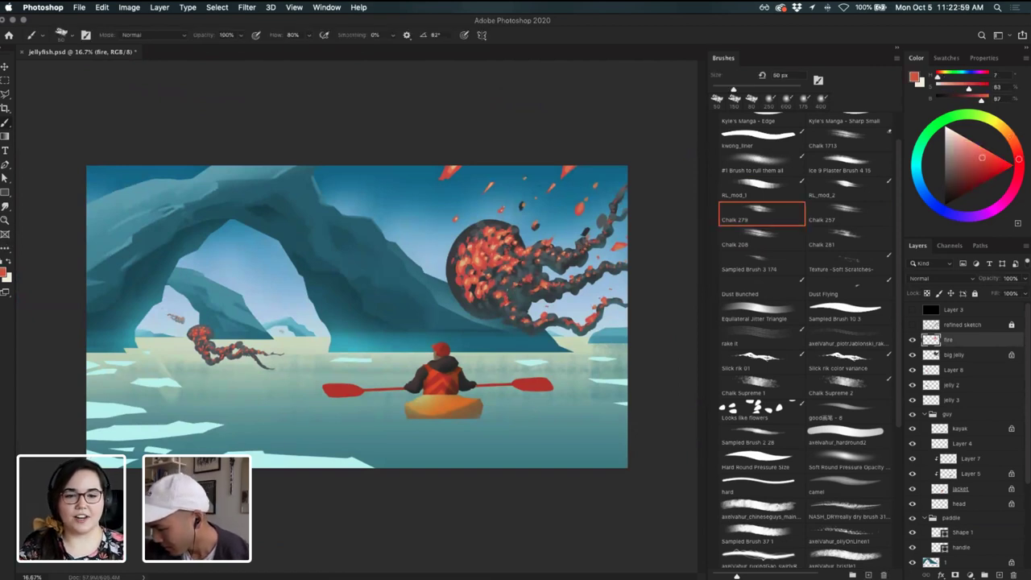
# - Smudge the lava on the lower part of the big jellyfish's bell with the Smudge tool at 70 px
pyautogui.press('r')
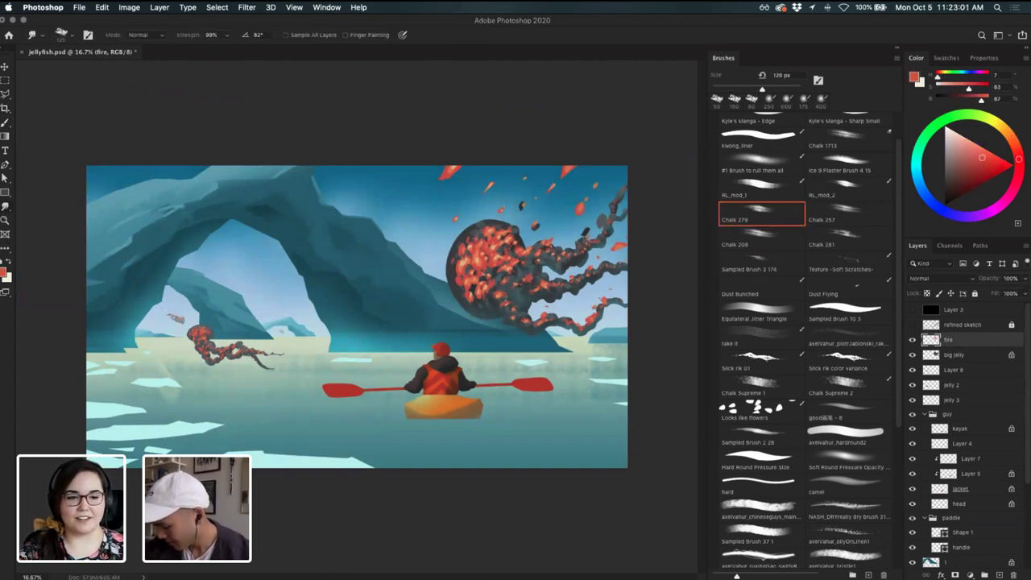
pyautogui.press('[')
pyautogui.press('[')
pyautogui.press('[')
pyautogui.click(507, 295)
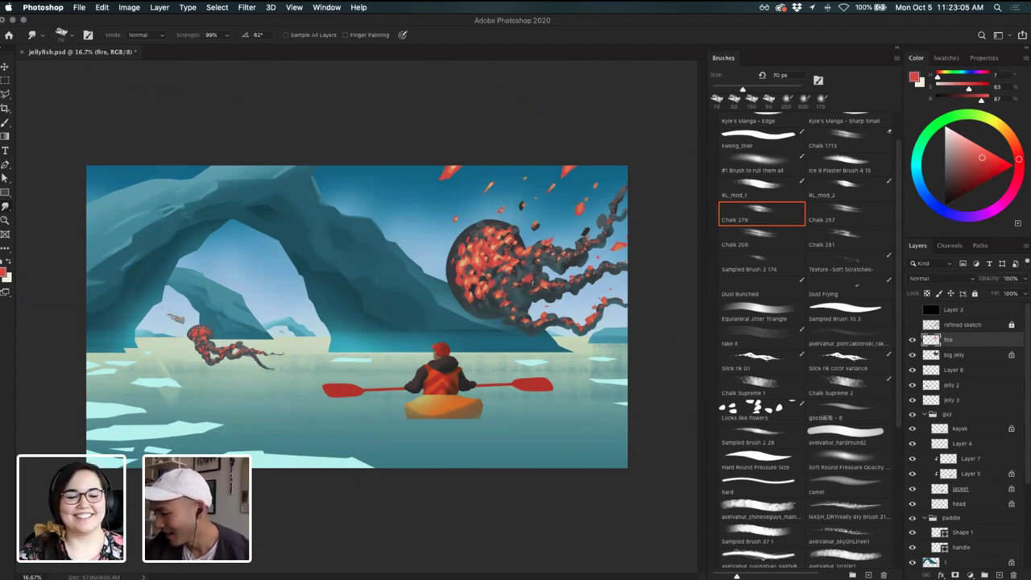
# - Paint lava accents around the base of the big jellyfish's tentacles at 90 px, using sampled dark red (H 7, S 55, B 68), orange and pale orange
pyautogui.press('b')
pyautogui.keyDown('alt'); pyautogui.click(532, 281); pyautogui.keyUp('alt')
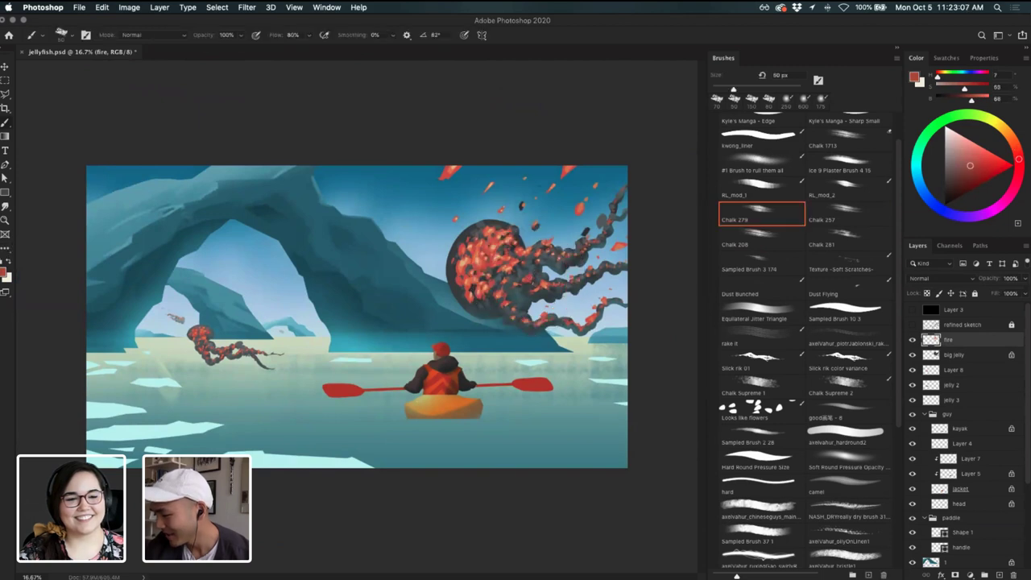
pyautogui.press(']')
pyautogui.press(']')
pyautogui.press(']')
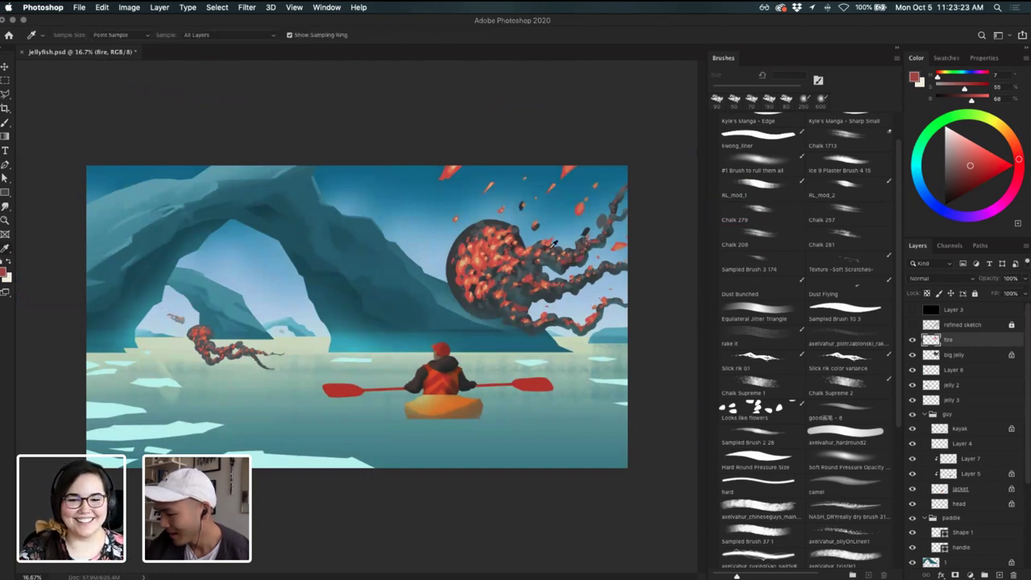
pyautogui.keyDown('alt'); pyautogui.click(518, 258); pyautogui.keyUp('alt')
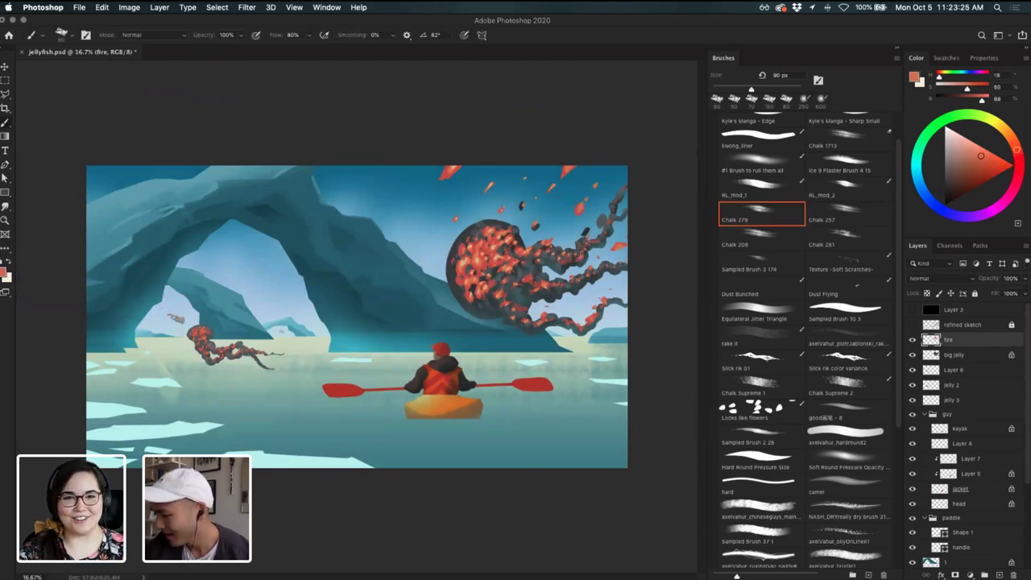
pyautogui.keyDown('alt'); pyautogui.click(500, 254); pyautogui.keyUp('alt')
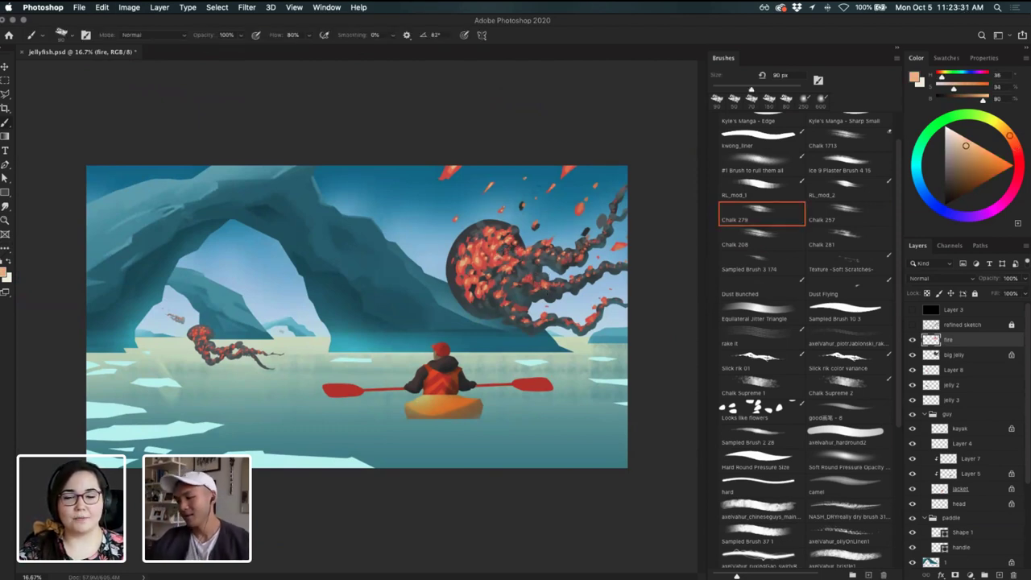
pyautogui.keyDown('alt'); pyautogui.click(539, 267); pyautogui.keyUp('alt')
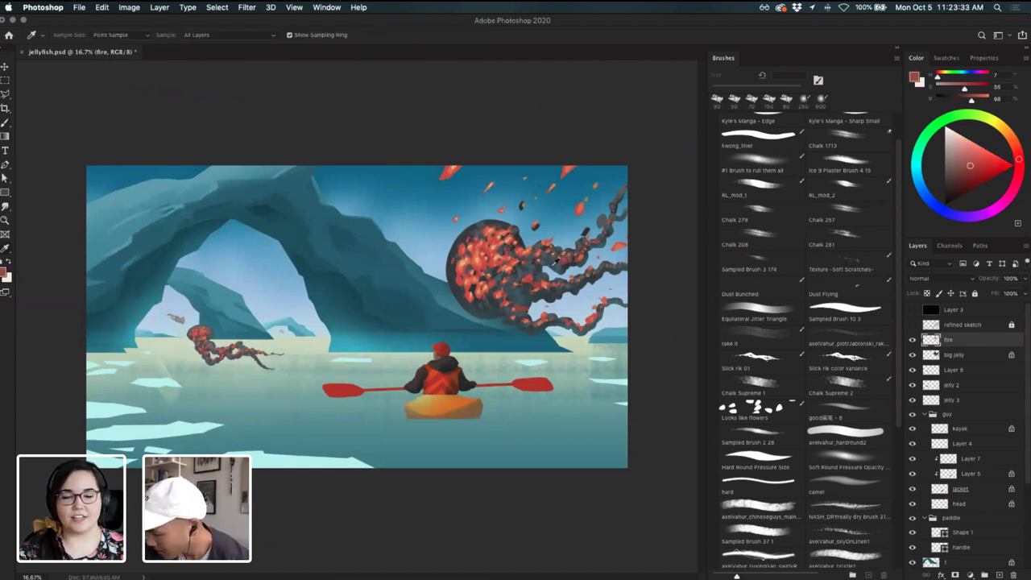
# - Sample grey from the big jellyfish's tentacles, lighten the foreground colour to 76858a and undo the last brush stroke
pyautogui.keyDown('alt'); pyautogui.click(554, 257); pyautogui.keyUp('alt')
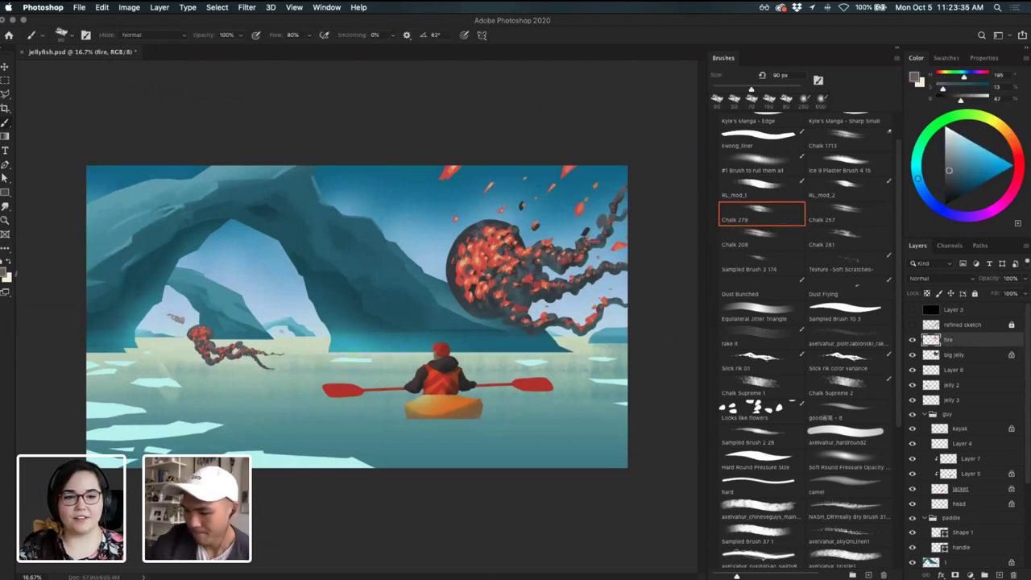
pyautogui.click(5, 275)
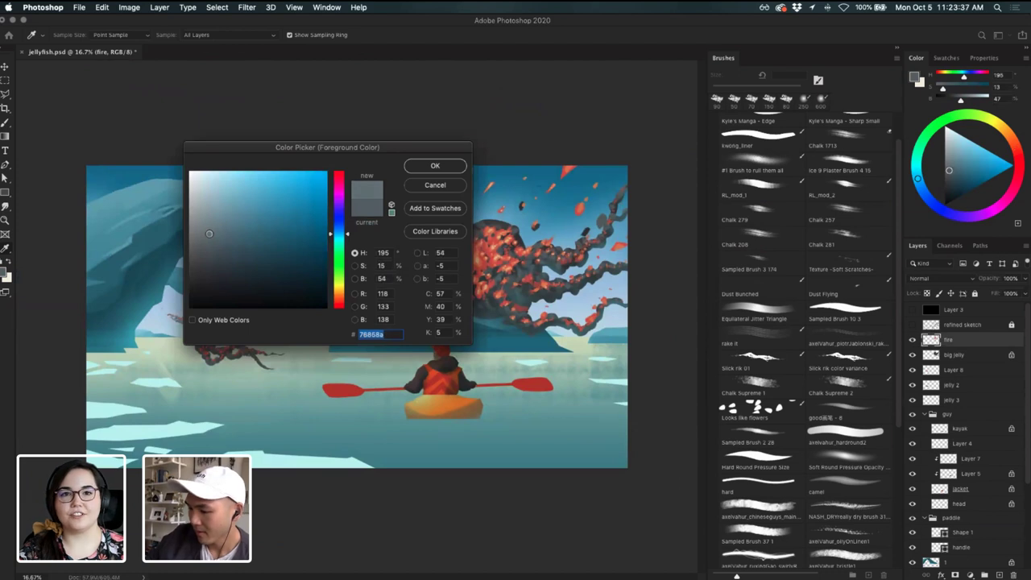
pyautogui.click(436, 167)
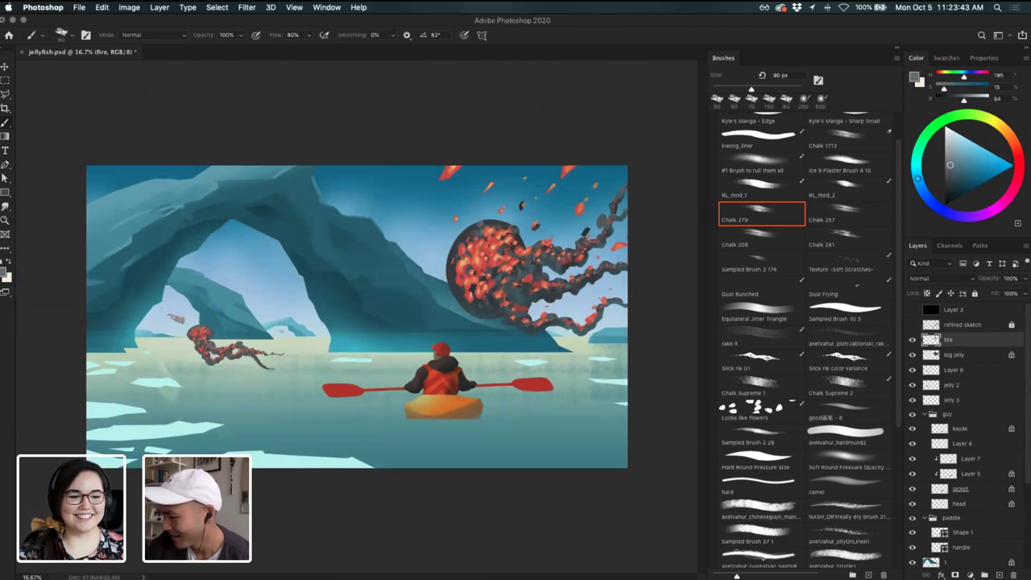
pyautogui.press('super+z')
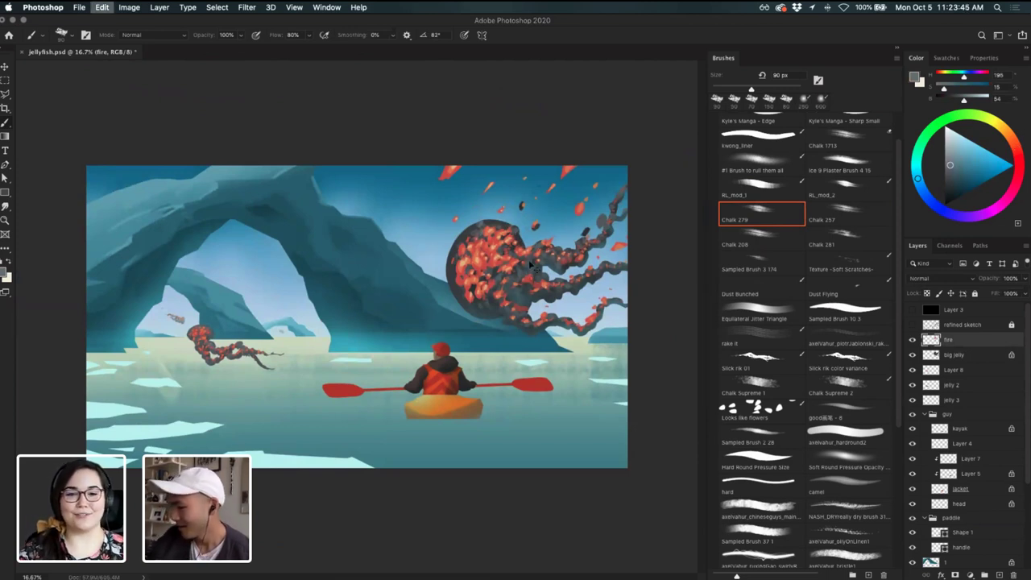
# - Merge the fire and big jelly layers into one layer and rename it fire jelly
pyautogui.keyDown('shift'); pyautogui.click(978, 354); pyautogui.keyUp('shift')
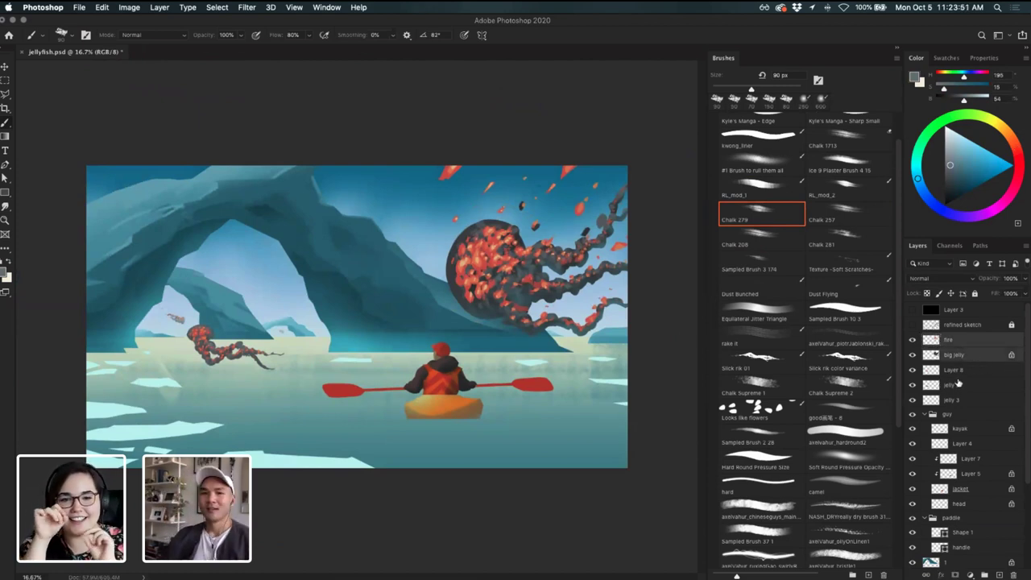
pyautogui.click(989, 358)
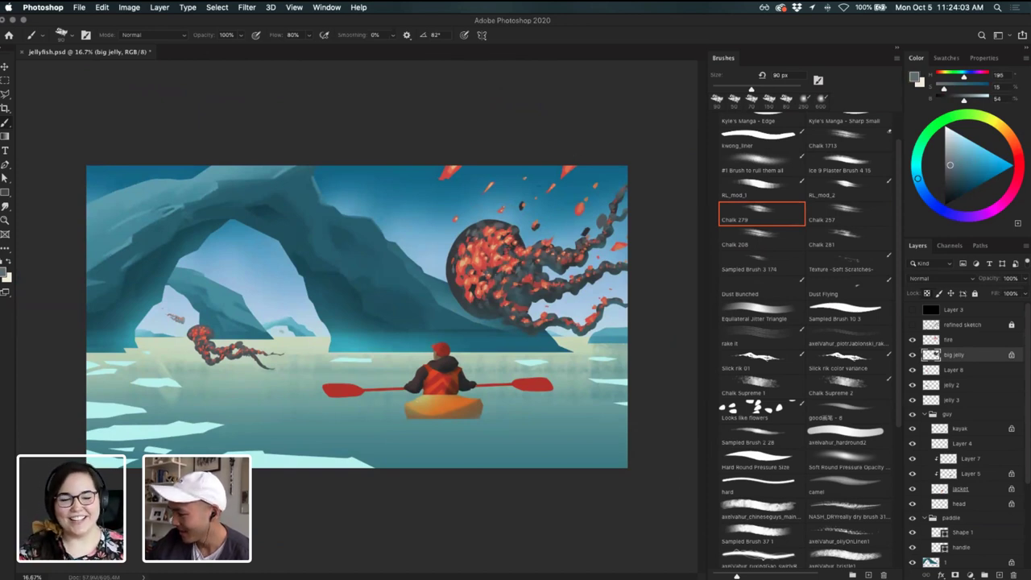
pyautogui.click(947, 335)
pyautogui.press('e')
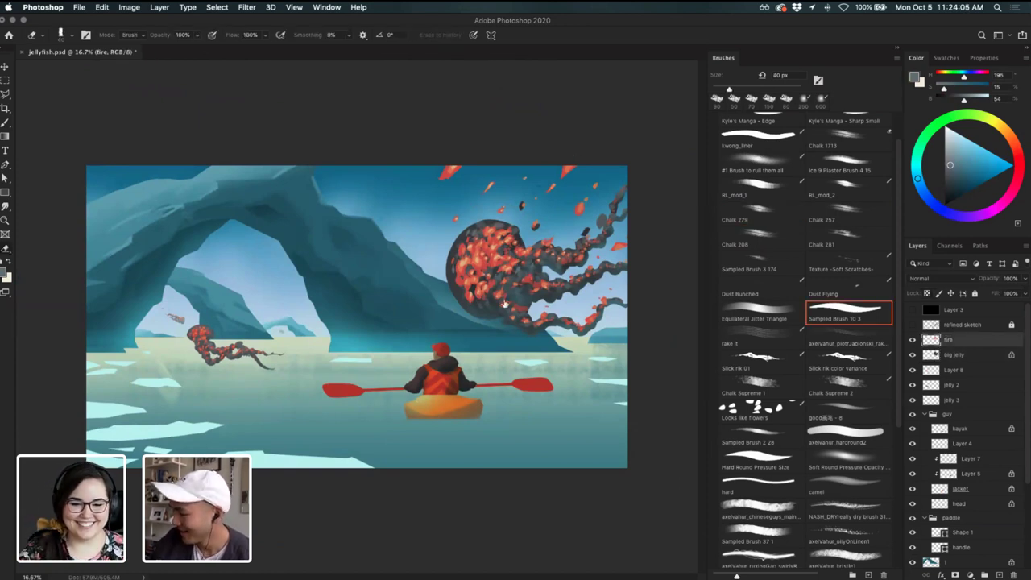
pyautogui.keyDown('shift'); pyautogui.click(976, 354); pyautogui.keyUp('shift')
pyautogui.hotkey('ctrl', 'e')
pyautogui.doubleClick(948, 339)
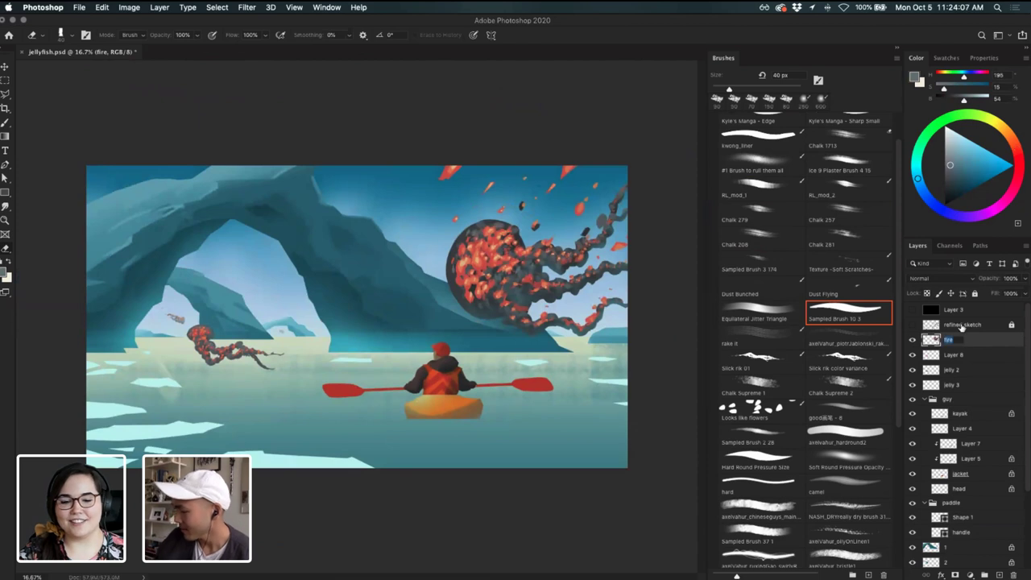
pyautogui.write('fire jelly 3')
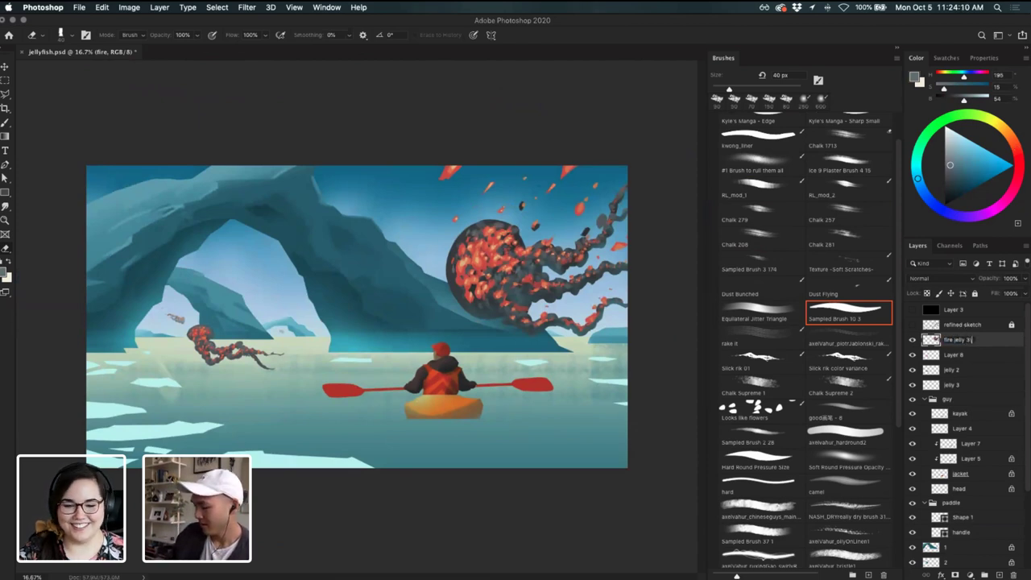
pyautogui.press('Return')
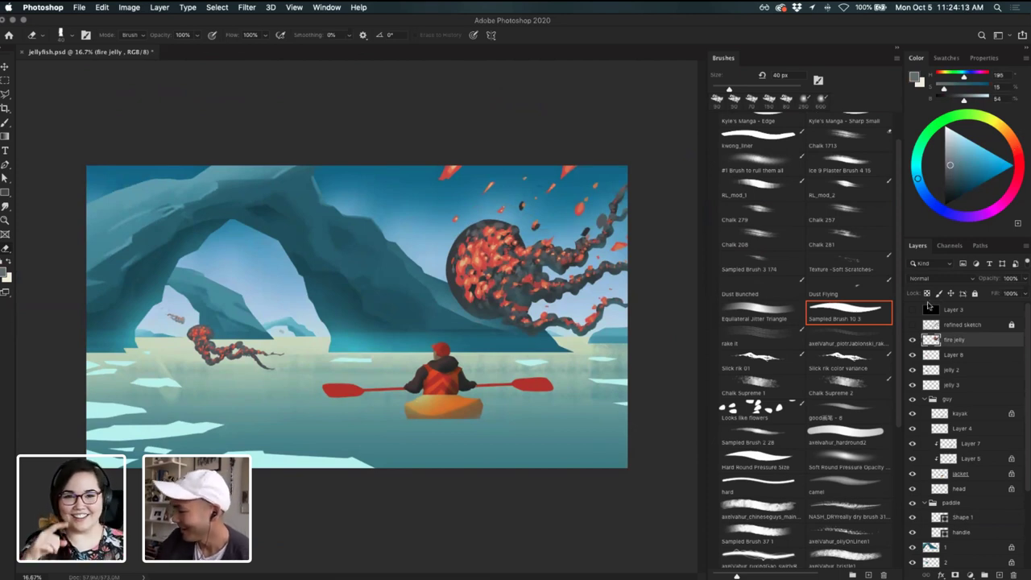
# - Lock the fire jelly layer's transparent pixels and sample dark grey (H 188, S 21, B 29) from the bell for the brush
pyautogui.click(927, 293)
pyautogui.press('i')
pyautogui.click(494, 264)
pyautogui.press('b')
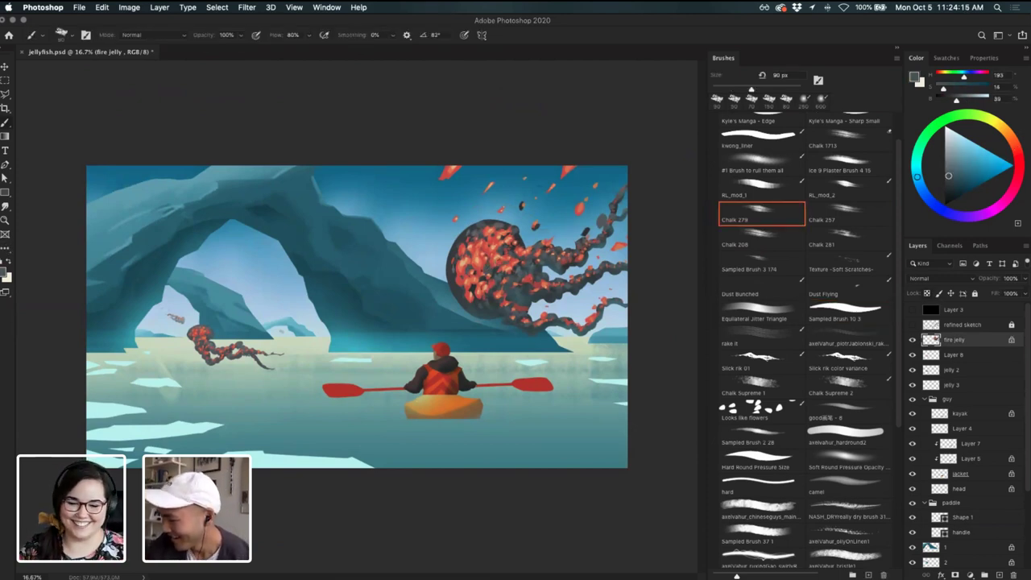
pyautogui.keyDown('alt'); pyautogui.click(493, 305); pyautogui.keyUp('alt')
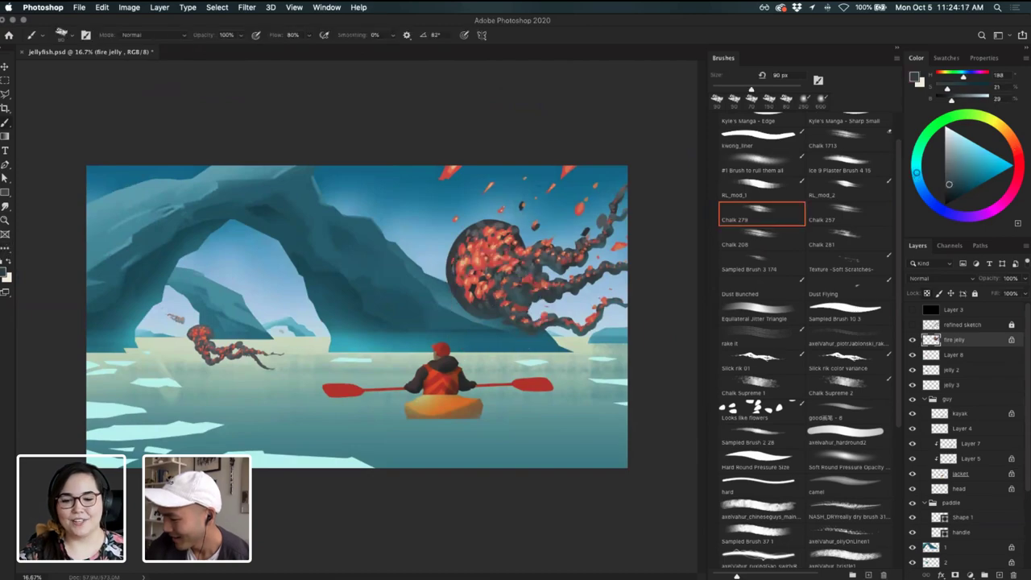